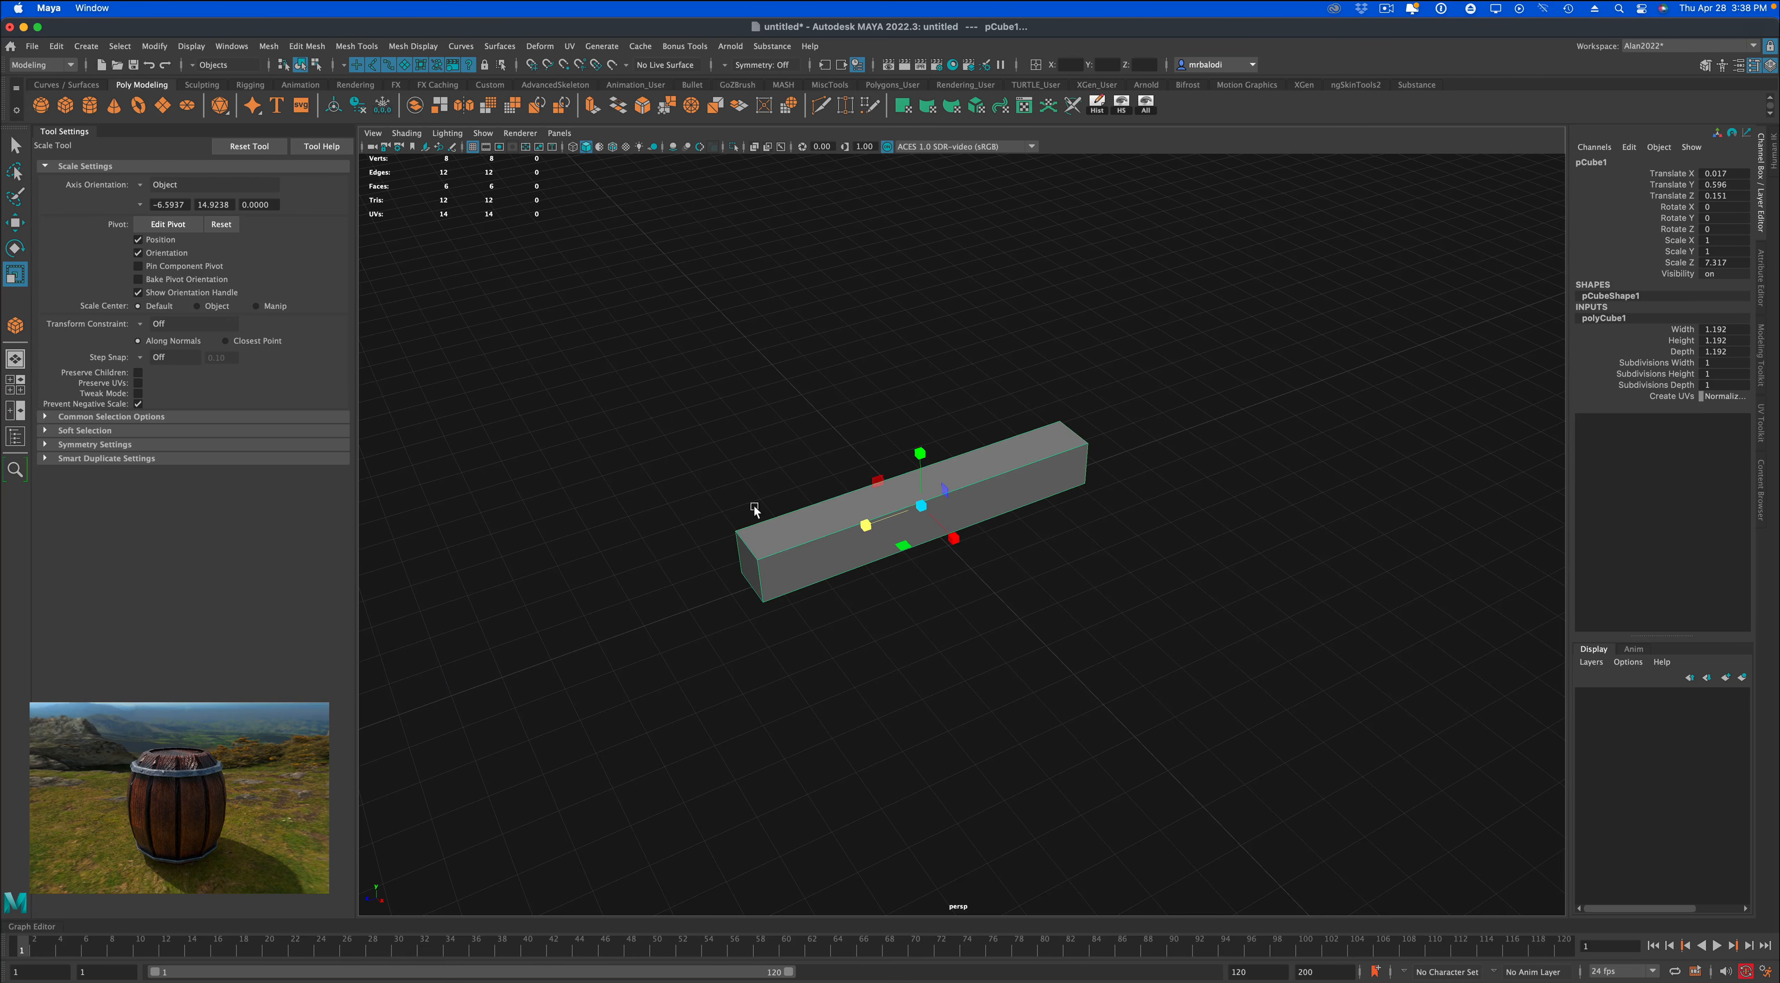
Flatten the box into a plank with a Y scale of about 0.17 and set its X, Y and Z translation to 0.
{"action": "left_click_drag", "start_coordinate": [919, 452], "coordinate": [921, 504]}
{"action": "left_click", "coordinate": [13, 221]}
{"action": "left_click_drag", "start_coordinate": [714, 407], "coordinate": [732, 412], "text": "alt"}
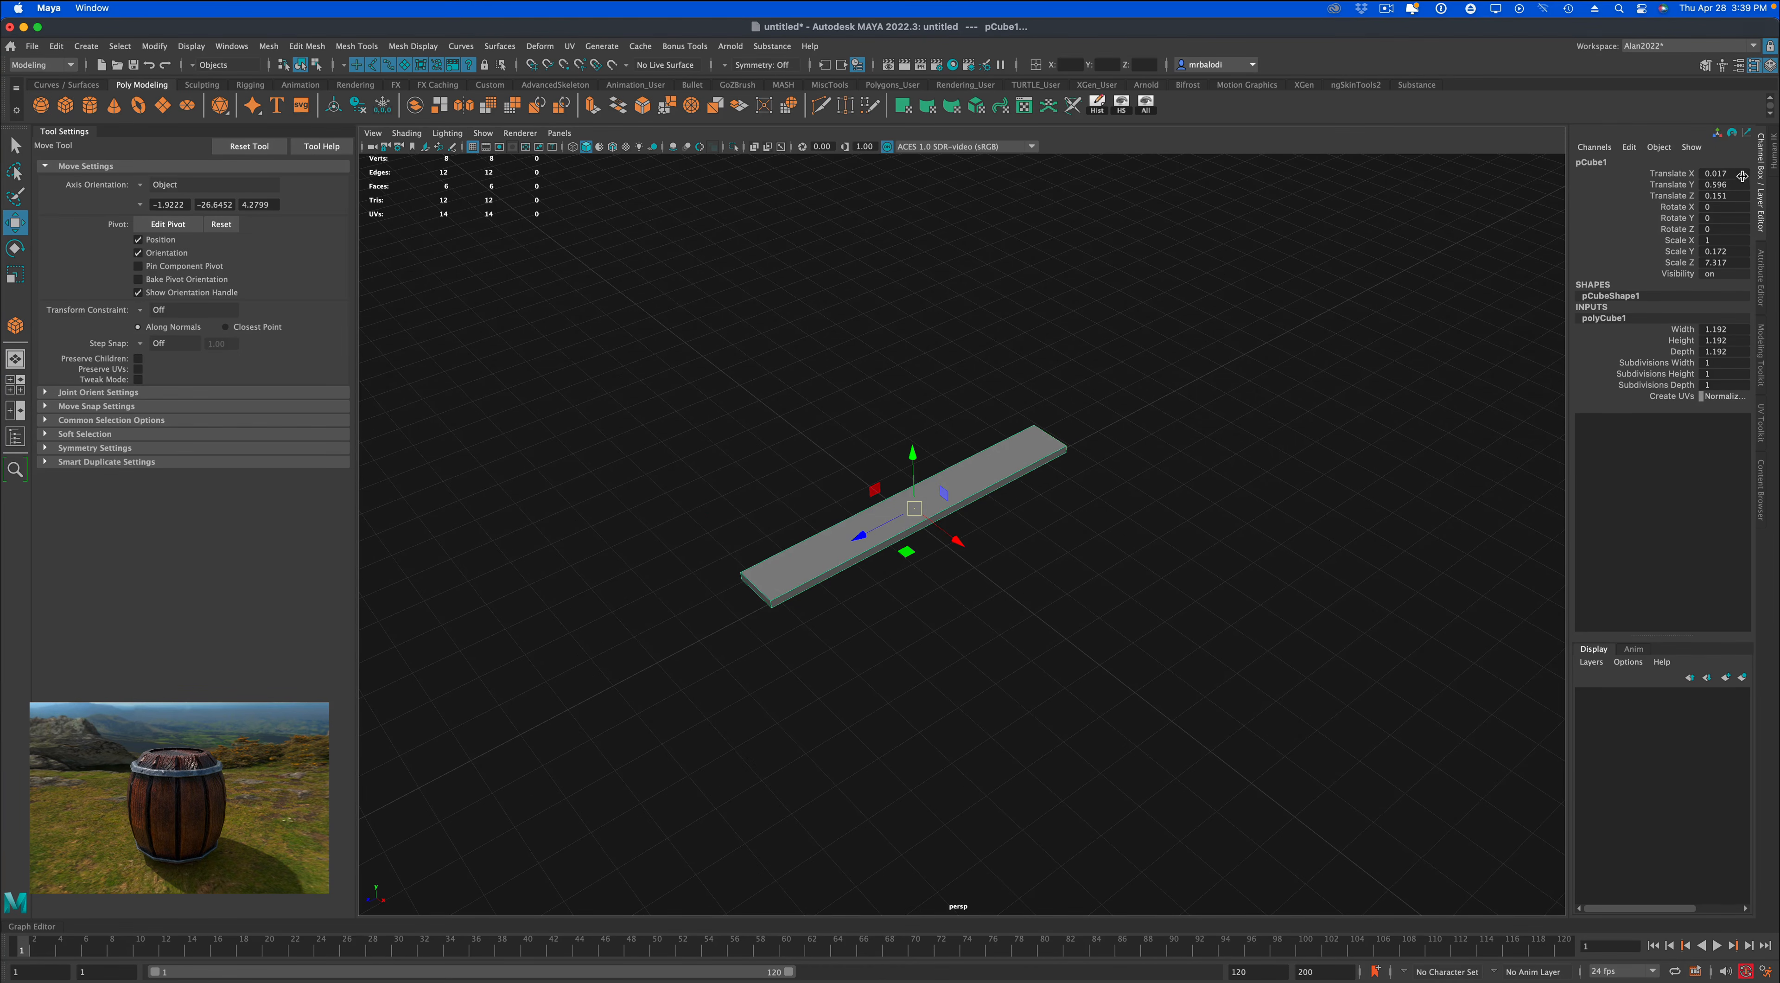
{"action": "left_click_drag", "start_coordinate": [1742, 176], "coordinate": [1727, 196]}
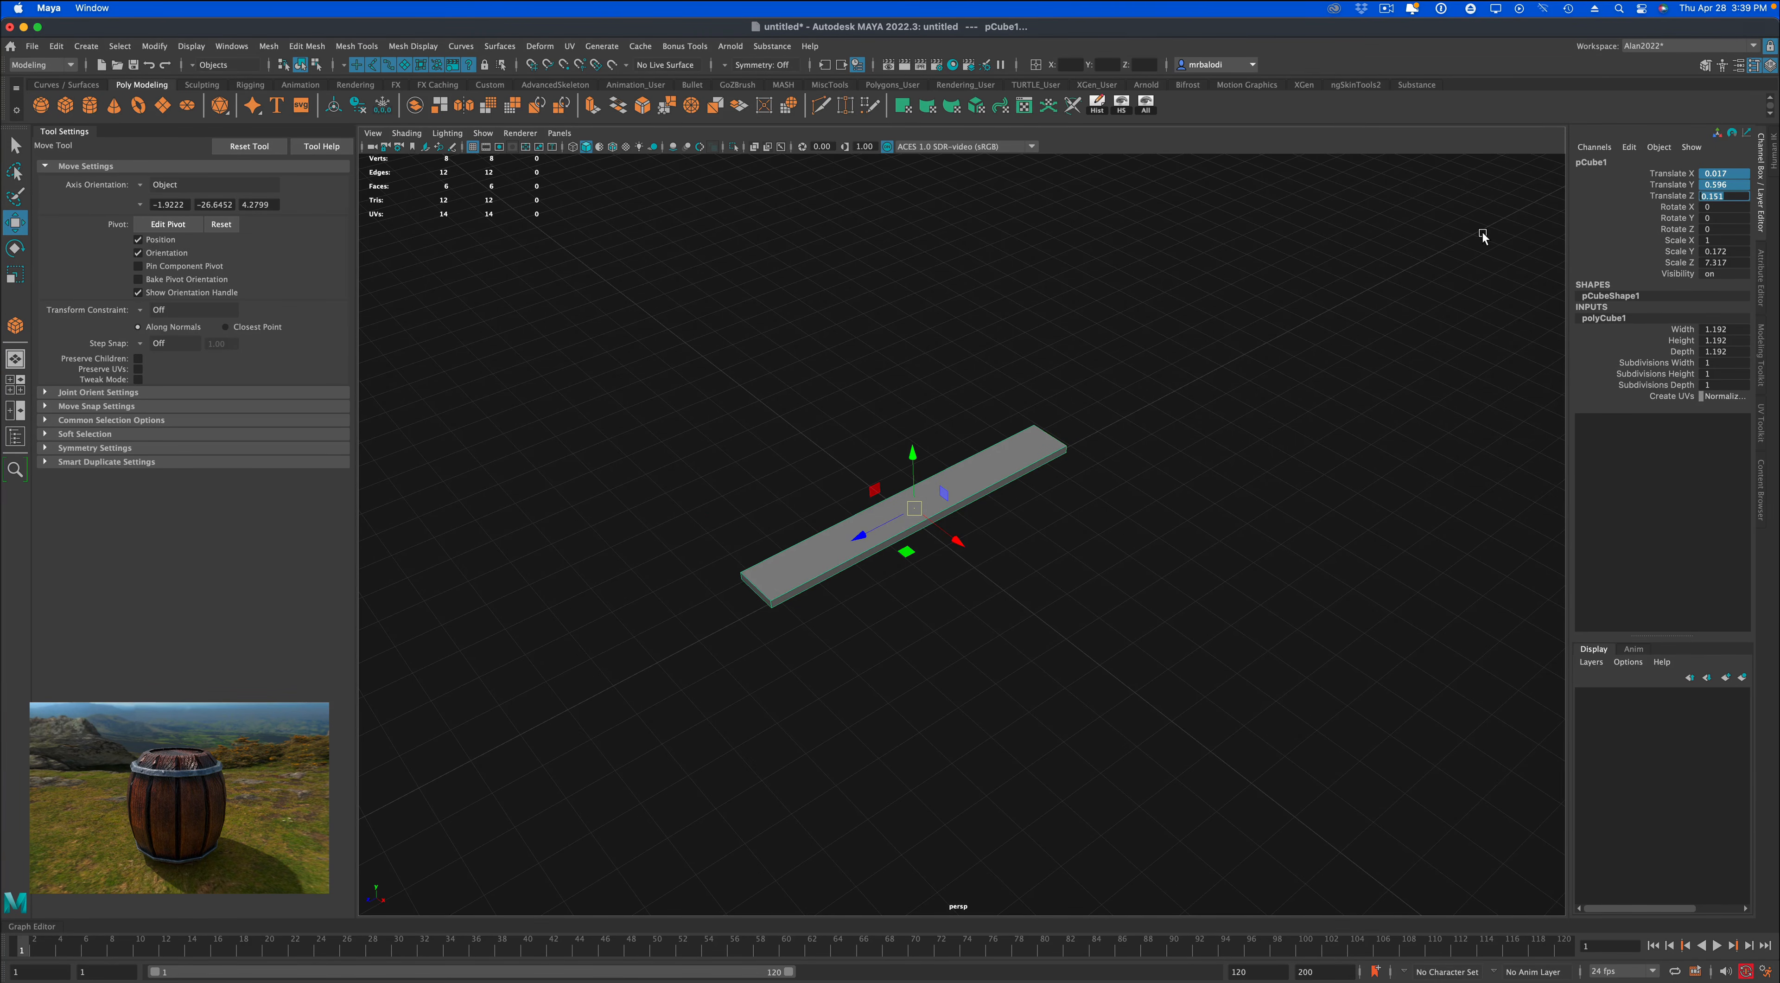
{"action": "type", "text": "0"}
{"action": "key", "text": "Return"}
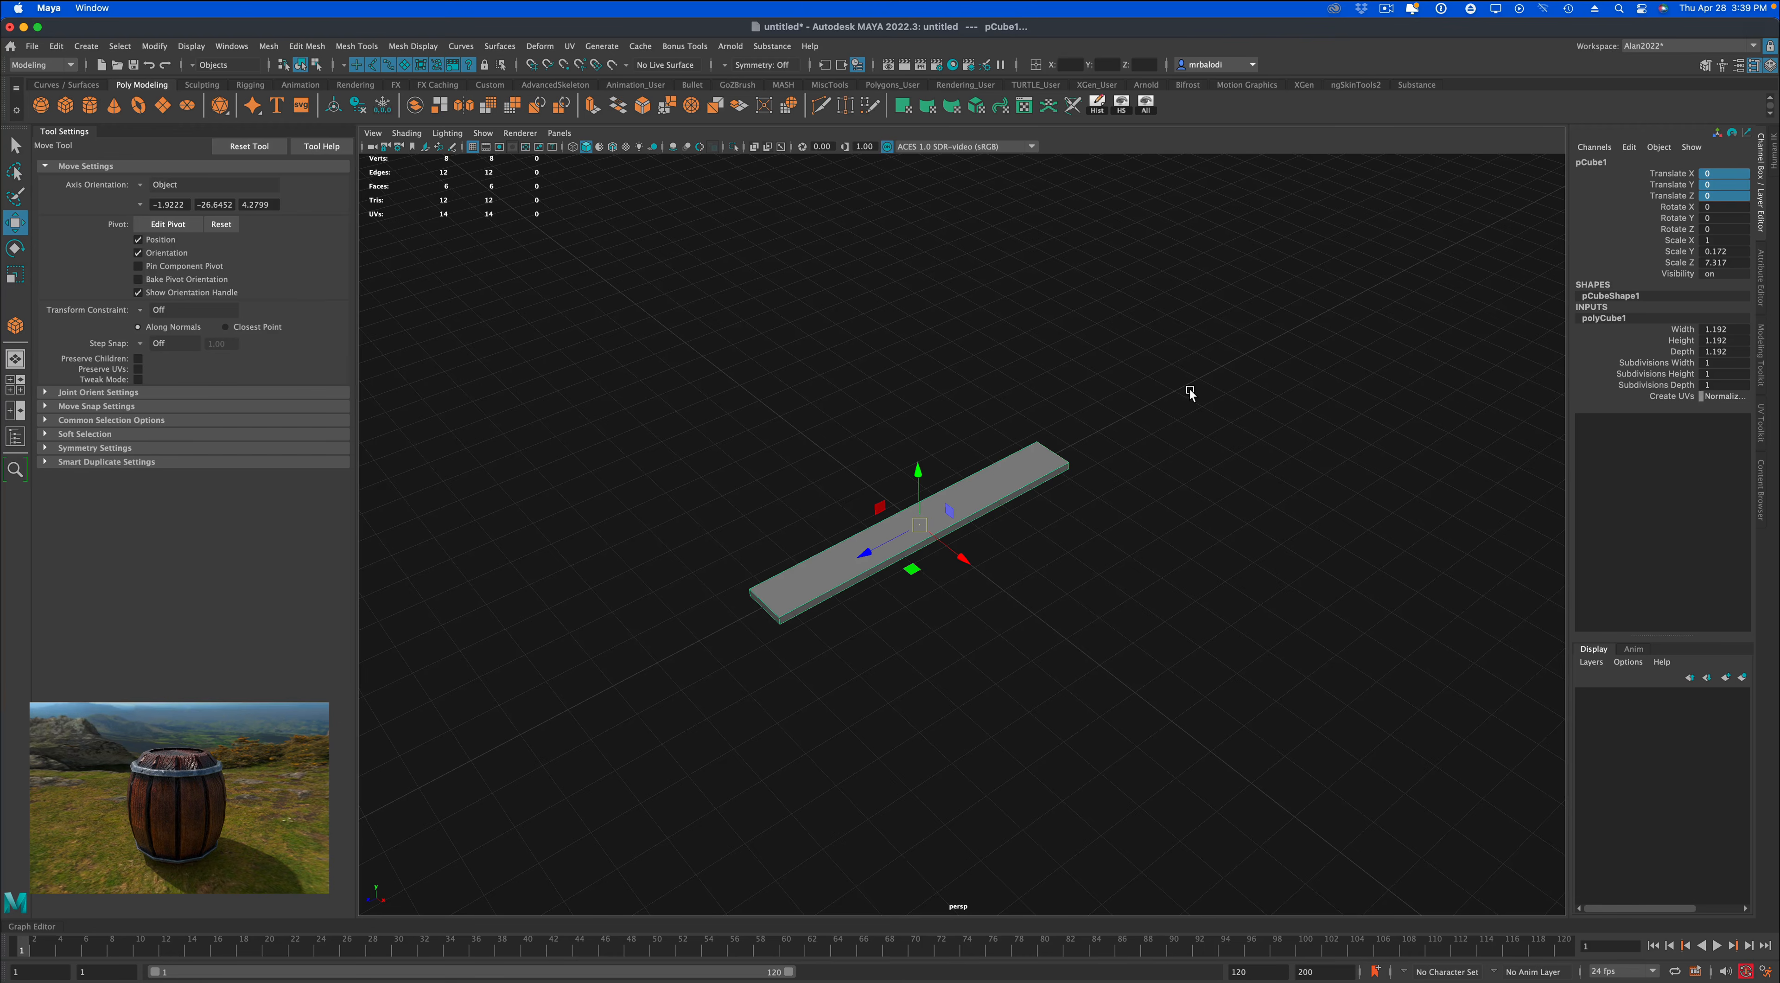
In the top view, scale the plank up uniformly to about 1.53 in X, 0.26 in Y and 11.21 in Z.
{"action": "key", "text": "space"}
{"action": "key", "text": "space"}
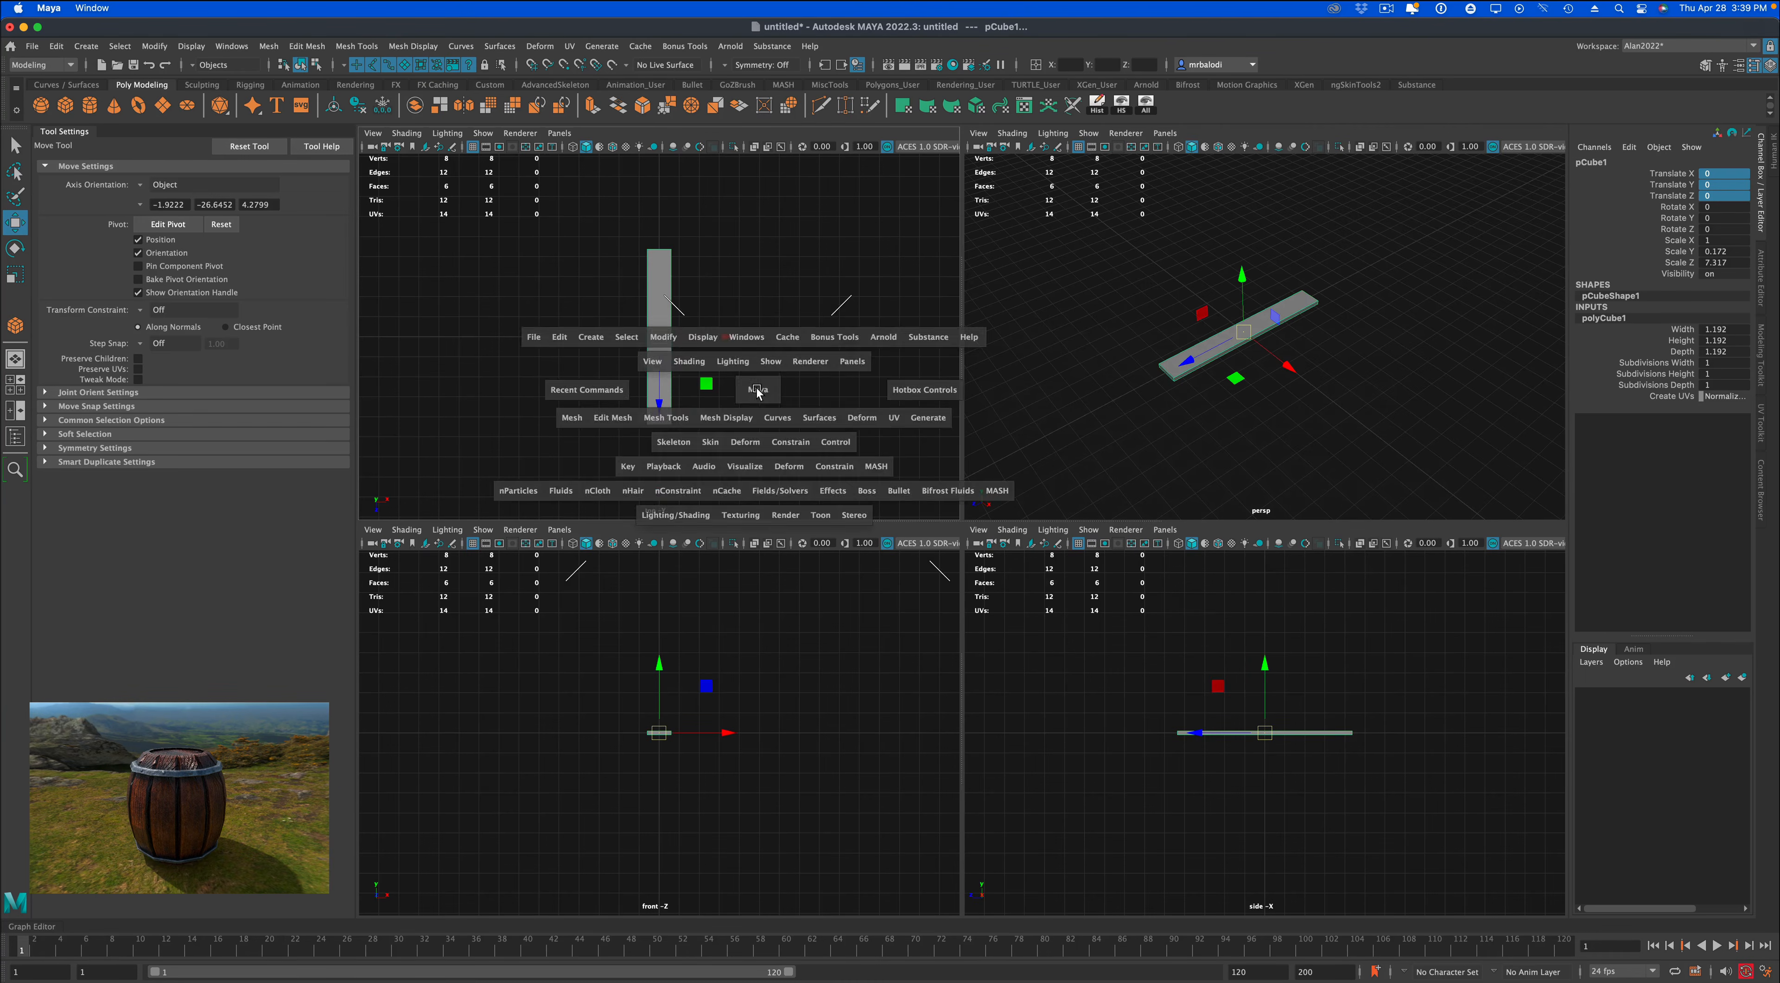
{"action": "middle_click_drag", "start_coordinate": [1109, 531], "coordinate": [961, 486], "text": "alt"}
{"action": "scroll", "coordinate": [959, 484], "scroll_direction": "up", "scroll_amount": 3}
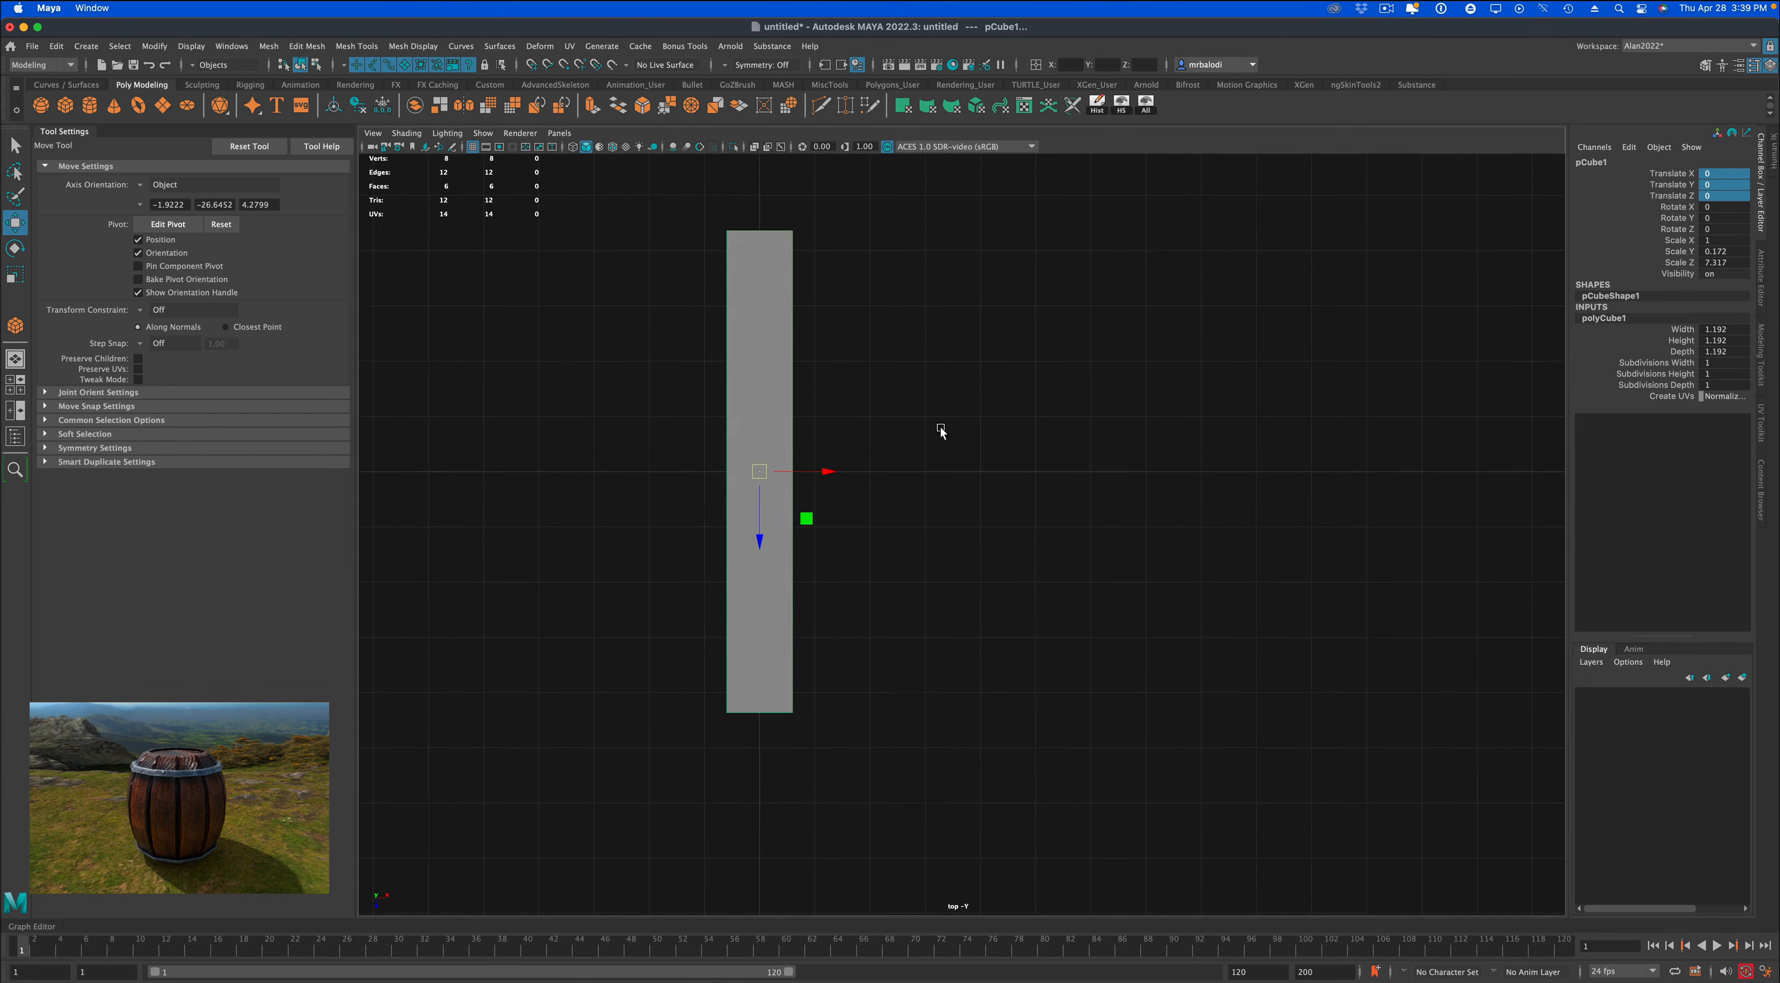
{"action": "middle_click_drag", "start_coordinate": [940, 418], "coordinate": [996, 459], "text": "alt"}
{"action": "scroll", "coordinate": [964, 446], "scroll_direction": "up", "scroll_amount": 1}
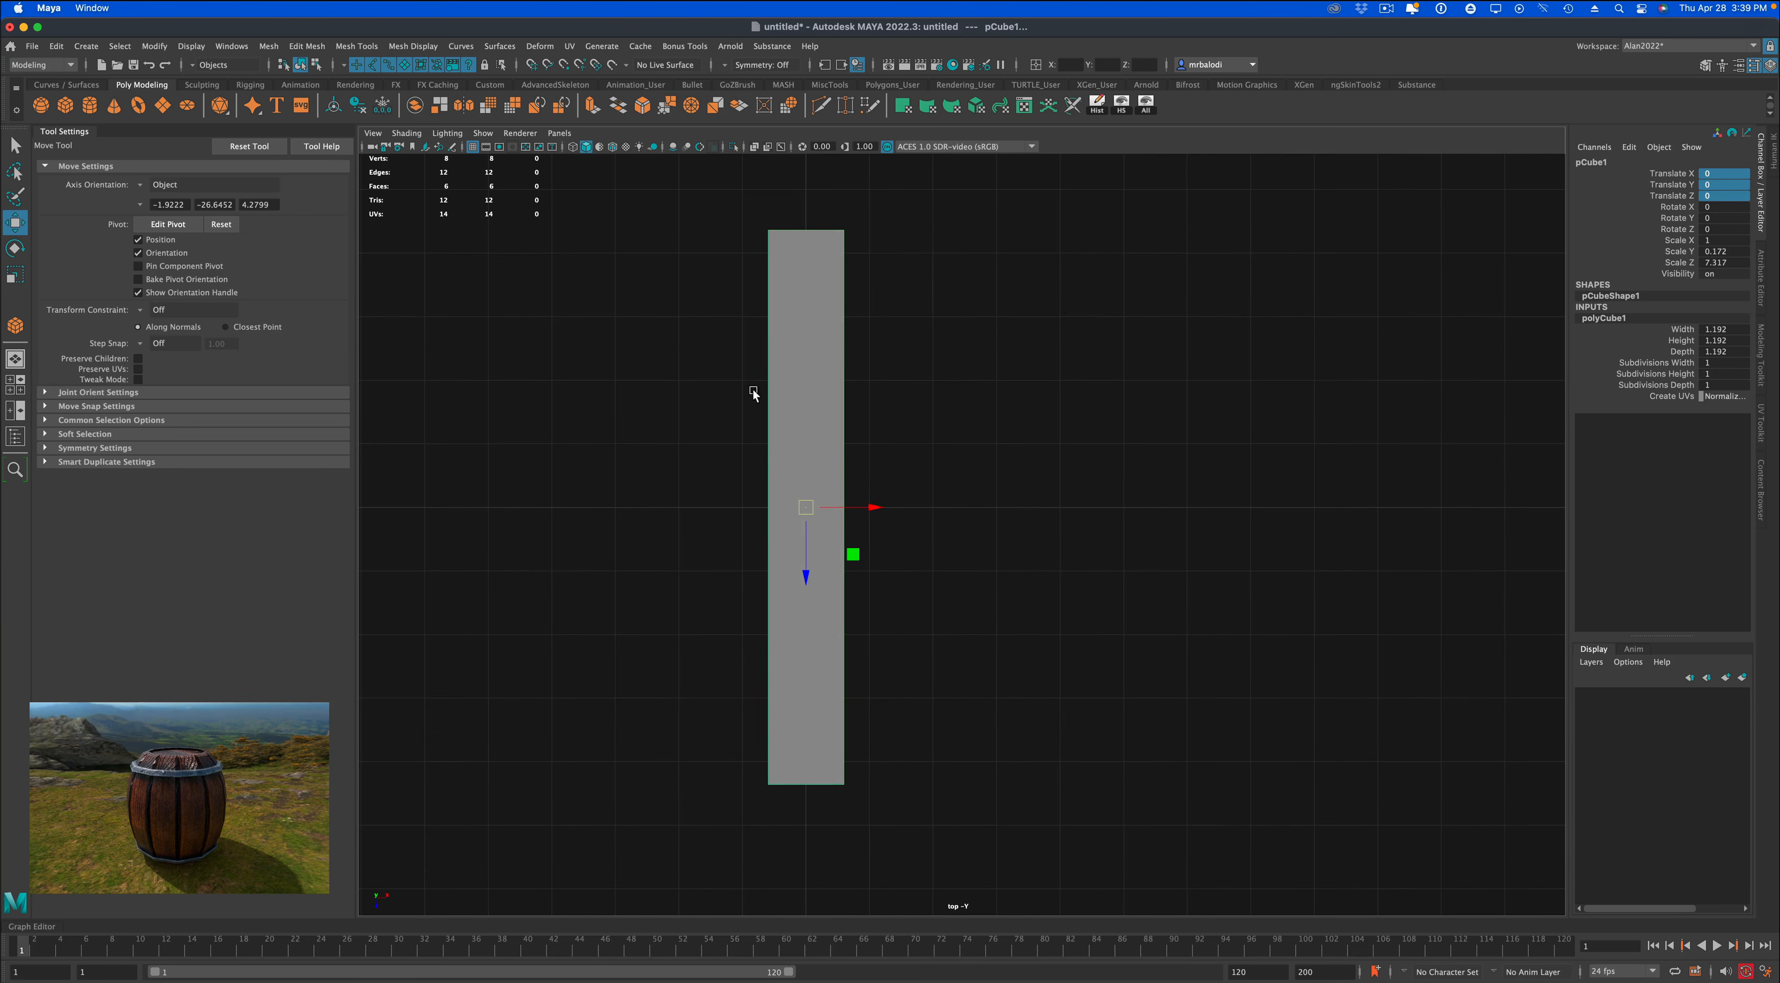
{"action": "scroll", "coordinate": [963, 489], "scroll_direction": "down", "scroll_amount": 2}
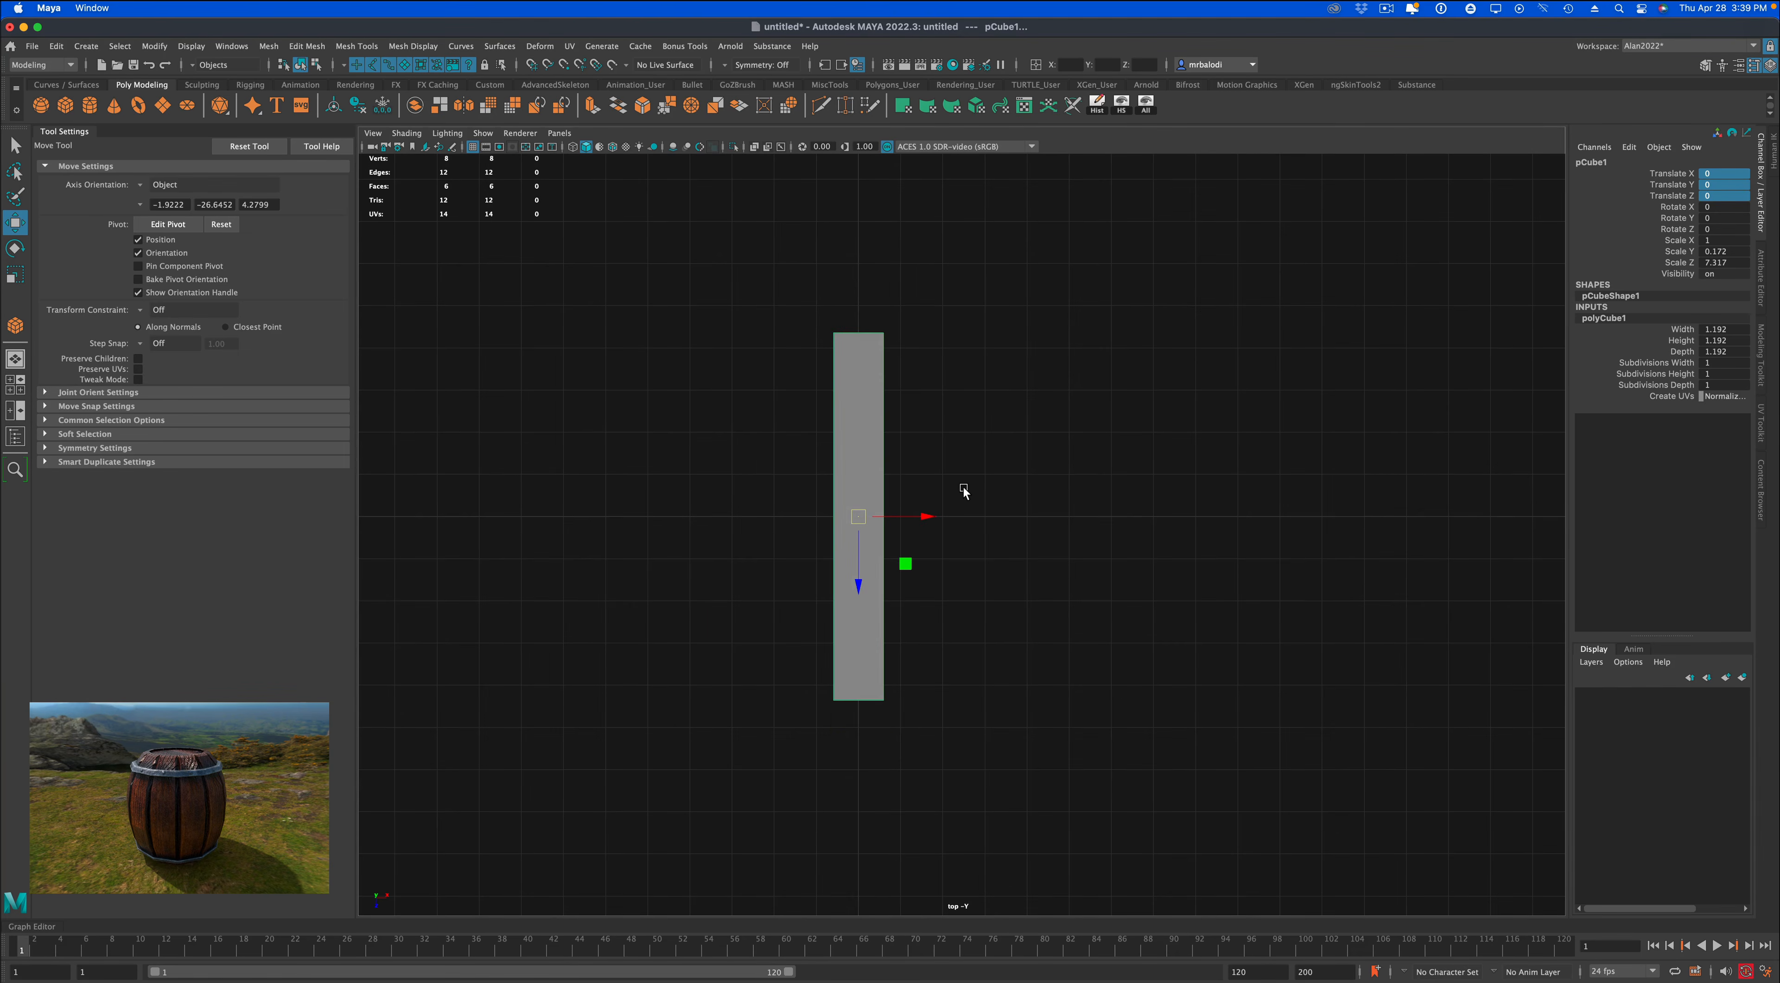
{"action": "left_click", "coordinate": [13, 276]}
{"action": "left_click_drag", "start_coordinate": [856, 516], "coordinate": [956, 442]}
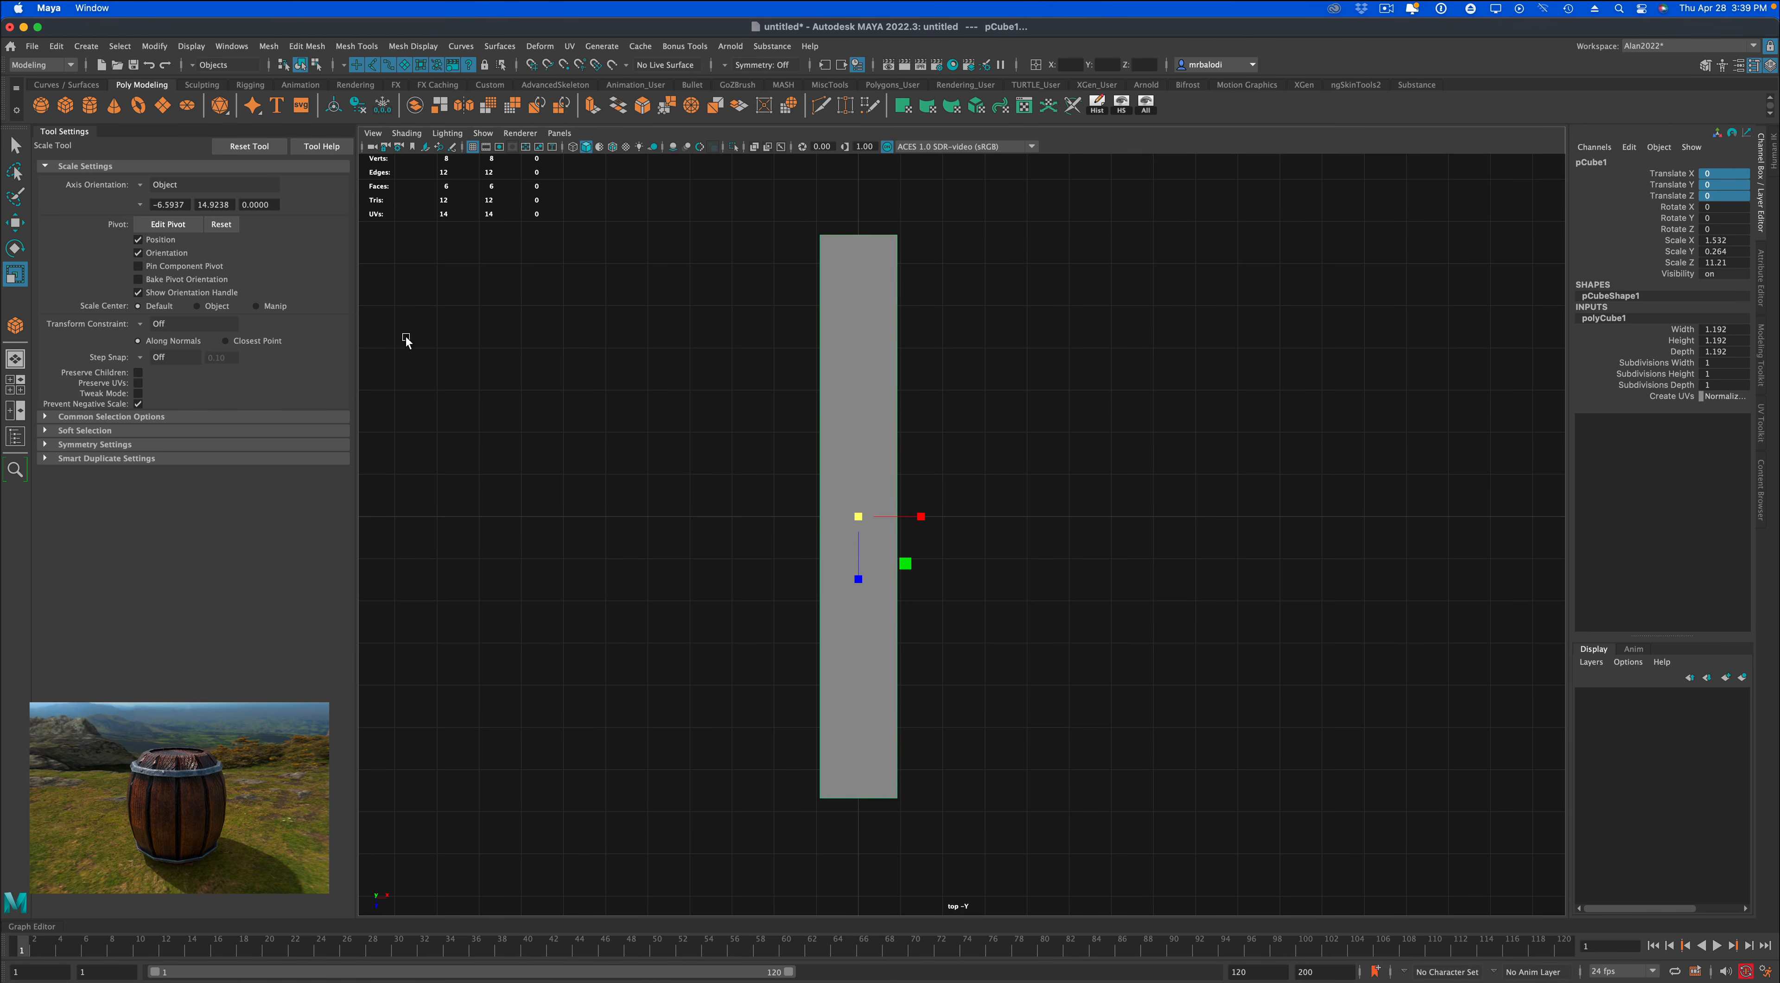
Duplicate the plank twice along X, placing each copy 2 units beyond the previous one to make three side by side.
{"action": "left_click", "coordinate": [15, 145]}
{"action": "scroll", "coordinate": [659, 615], "scroll_direction": "down", "scroll_amount": 3}
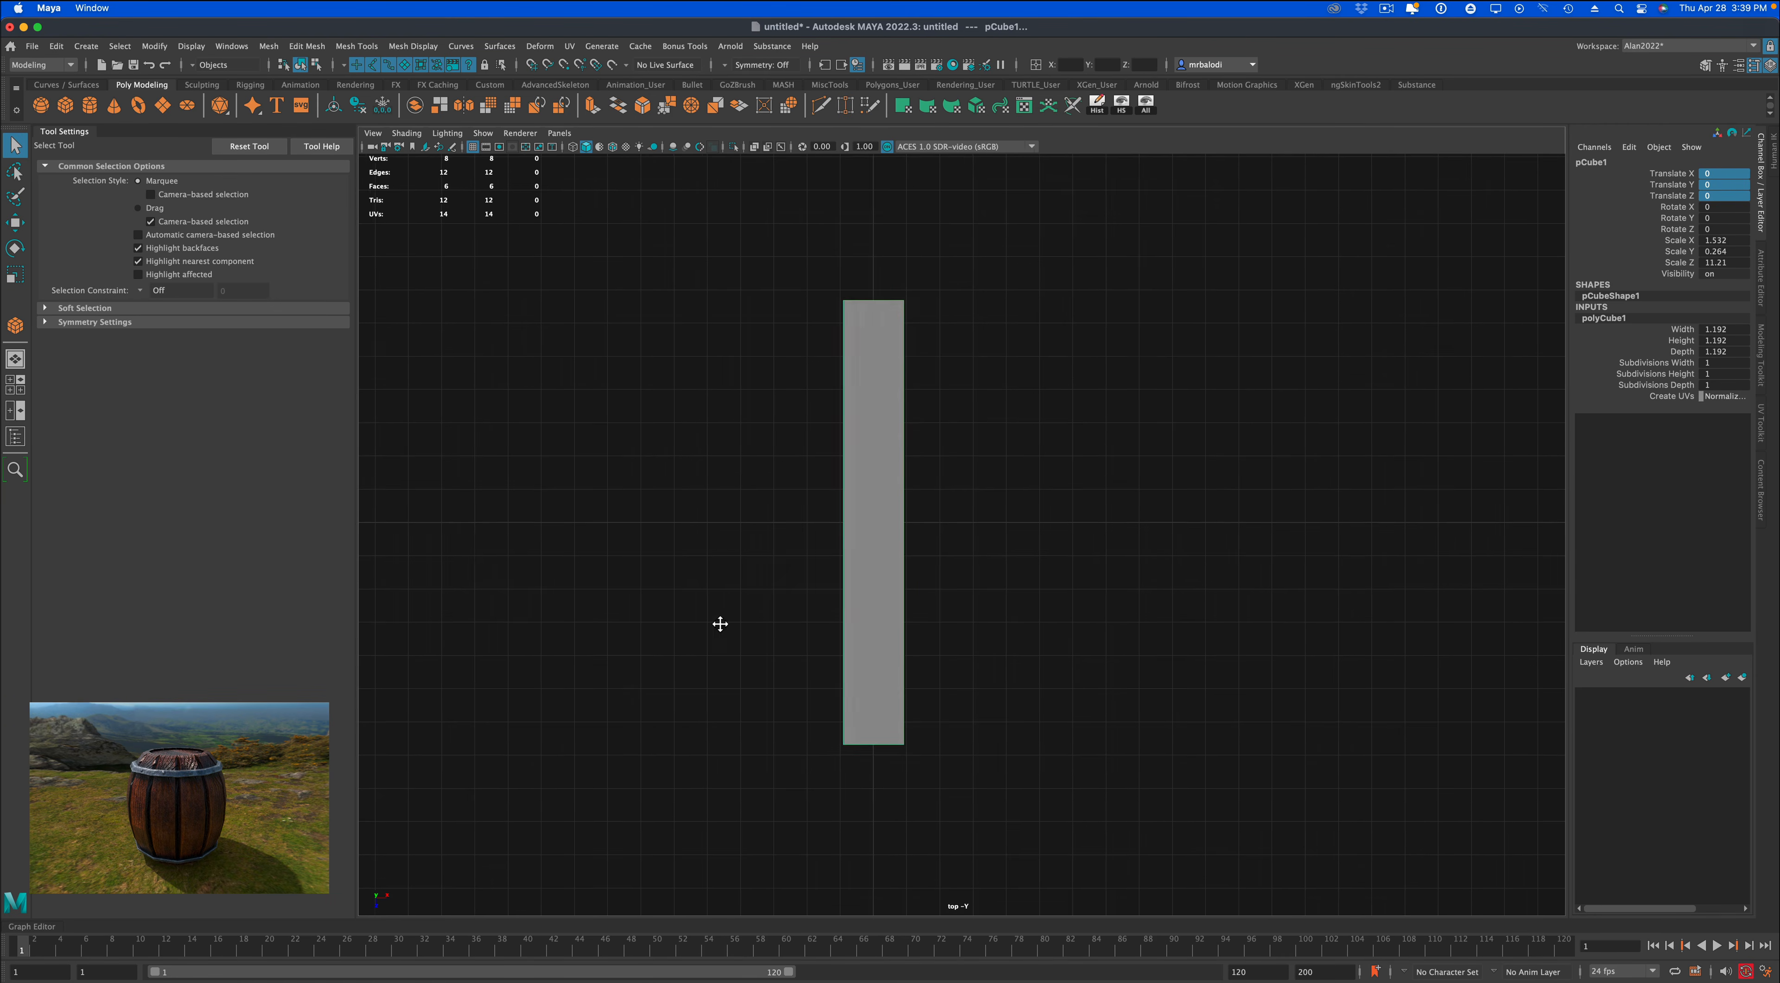
{"action": "middle_click_drag", "start_coordinate": [720, 624], "coordinate": [575, 626], "text": "alt"}
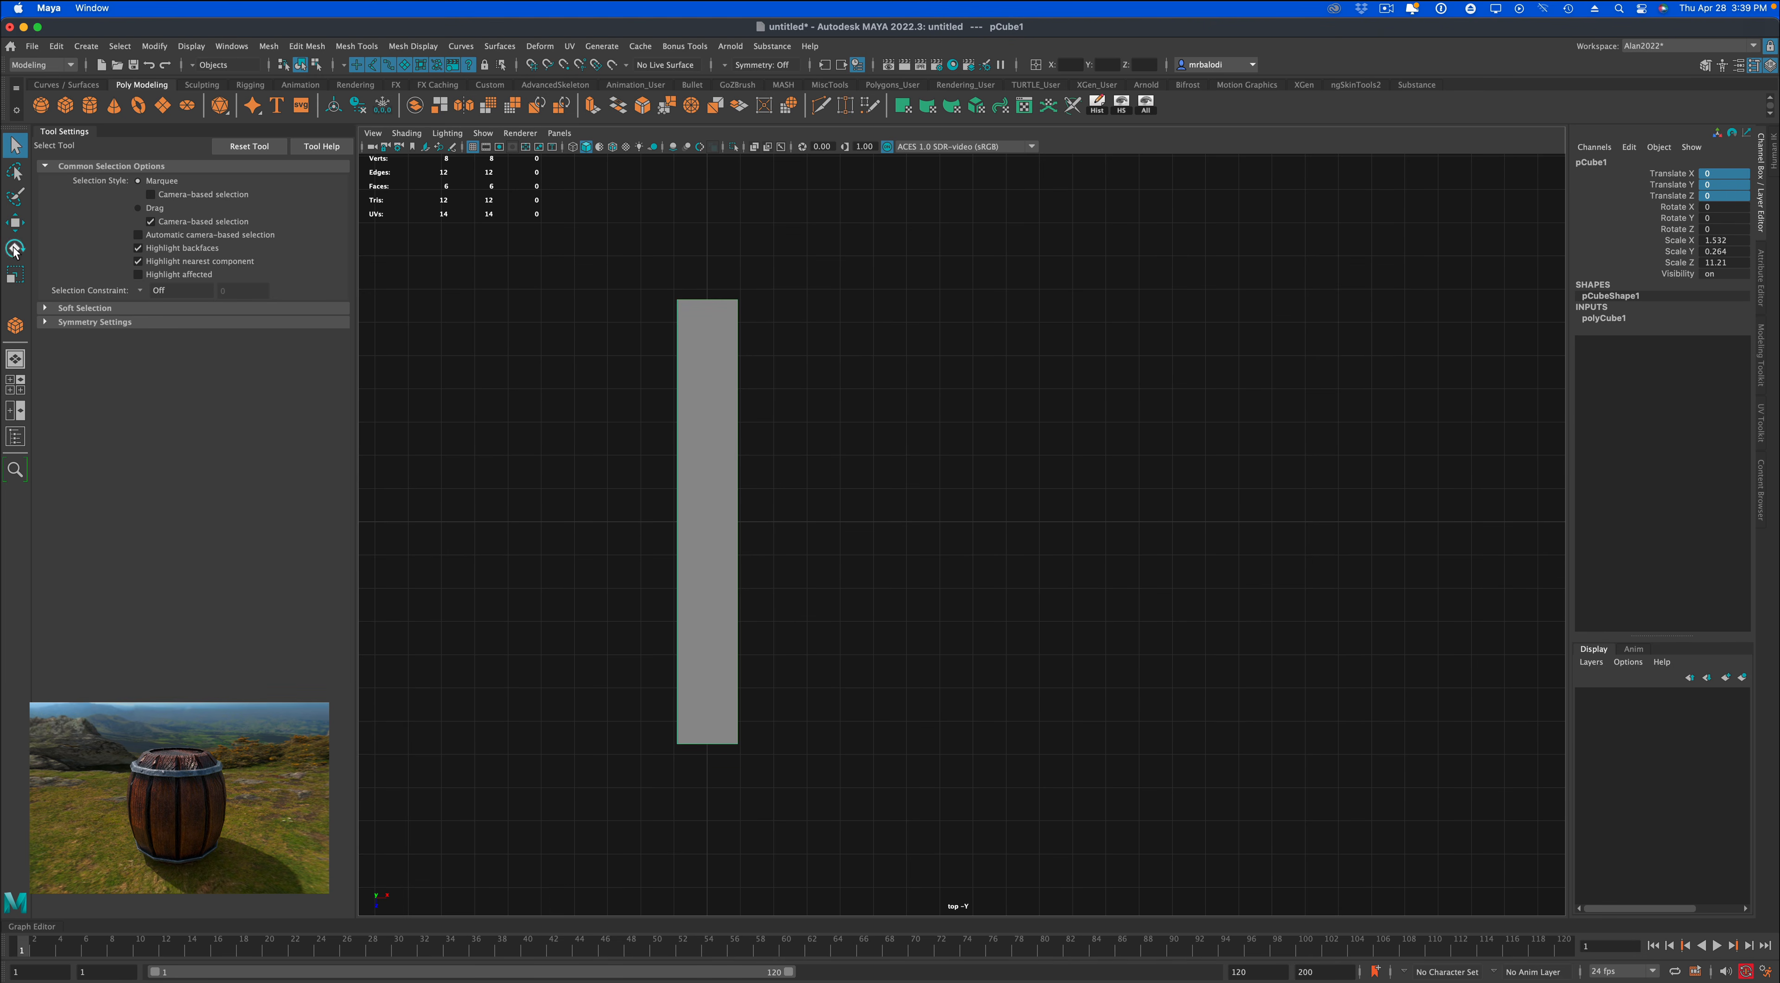
{"action": "left_click", "coordinate": [15, 222]}
{"action": "key", "text": "ctrl+d"}
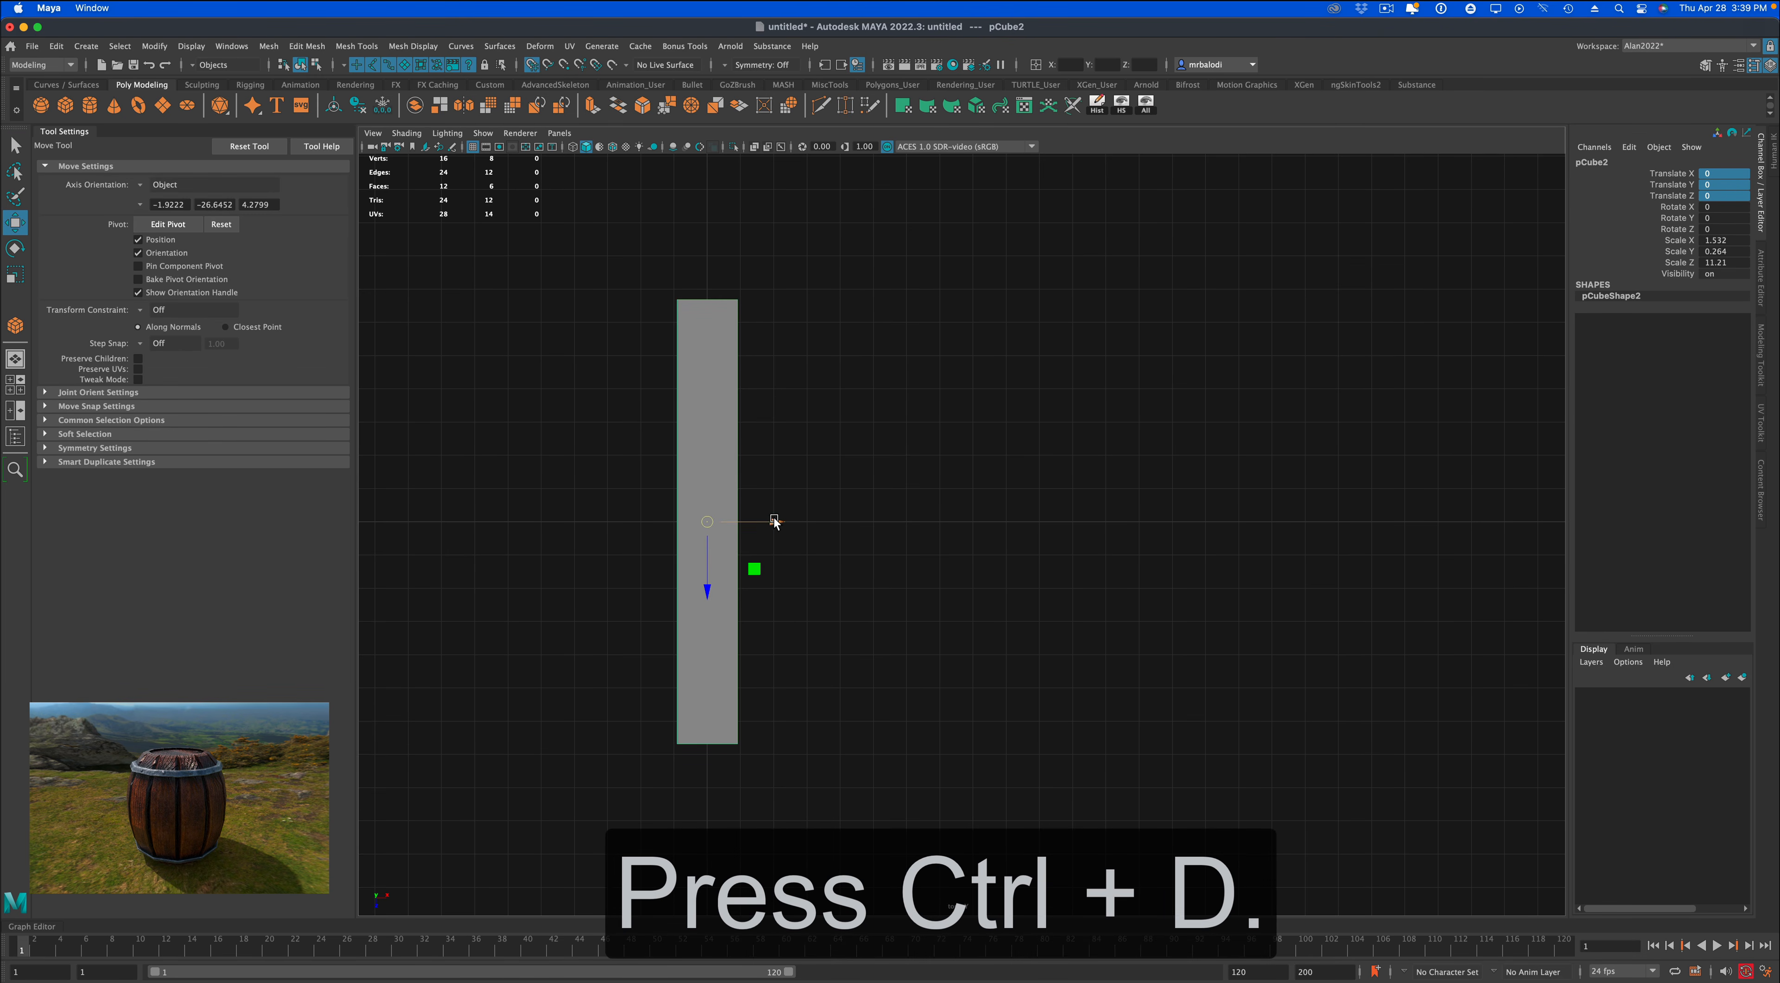
{"action": "left_click_drag", "start_coordinate": [774, 521], "coordinate": [840, 521]}
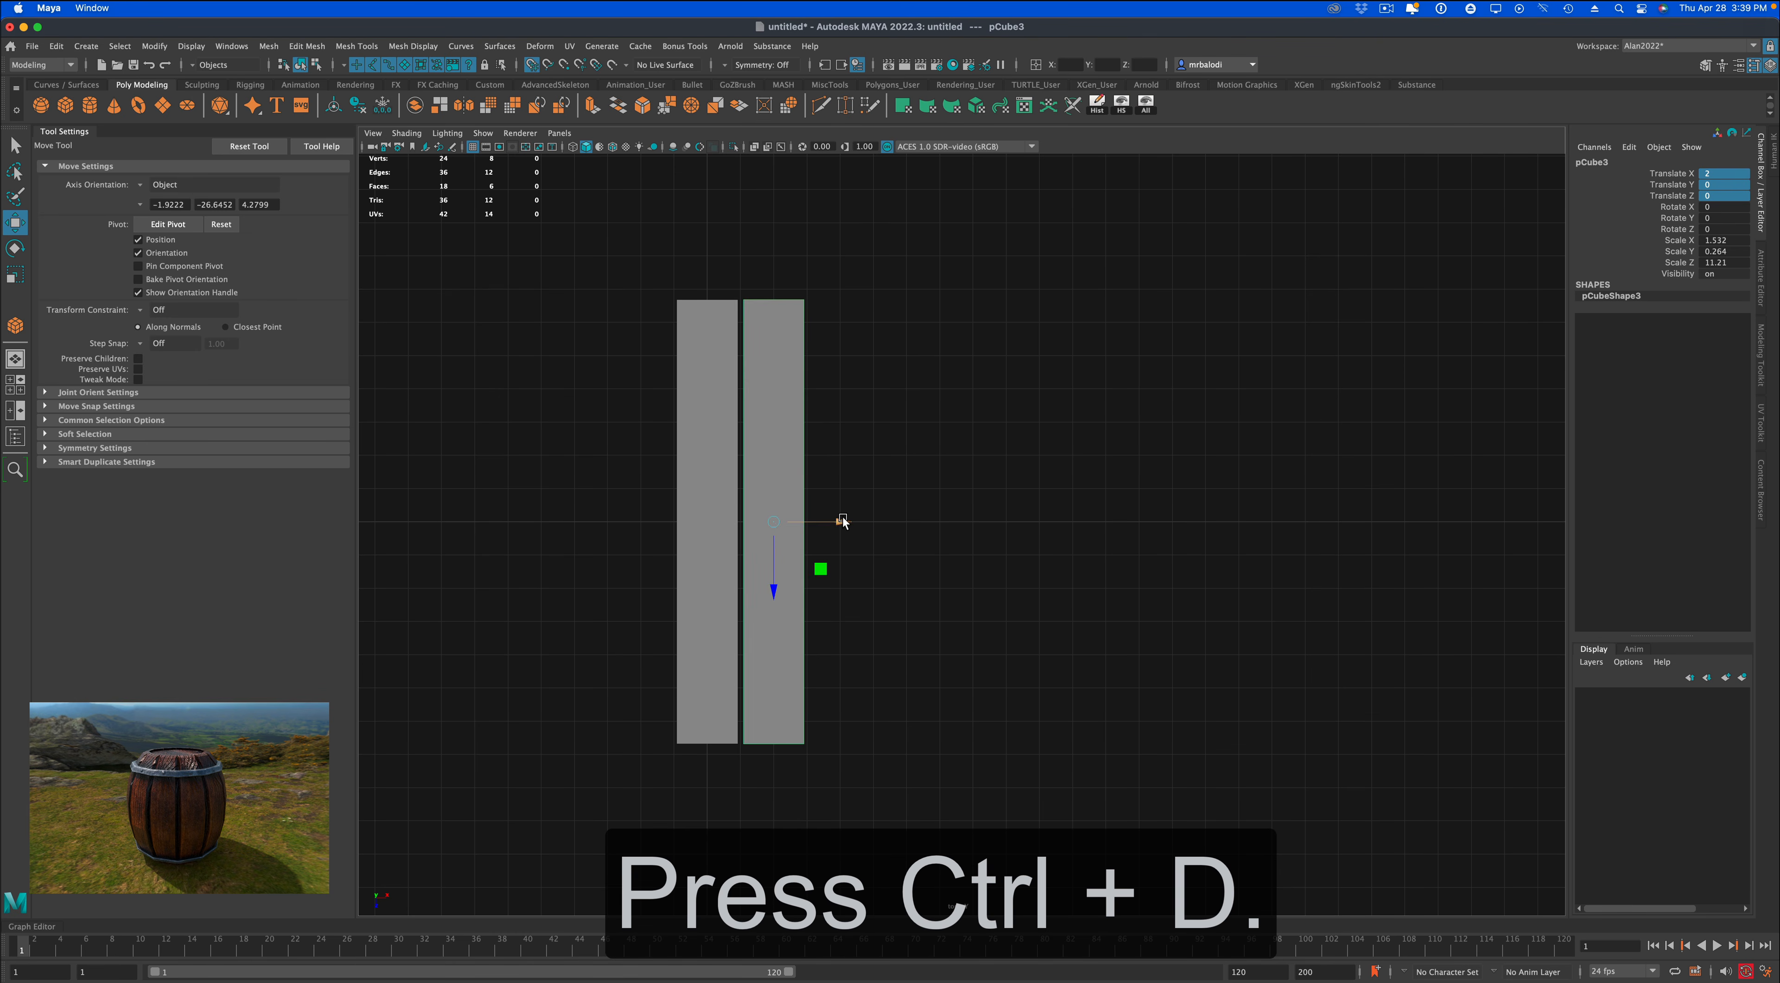
{"action": "left_click_drag", "start_coordinate": [838, 521], "coordinate": [905, 521]}
Duplicate the three planks 6 units along X, and duplicate the resulting six beside them to make an evenly spaced row of twelve.
{"action": "left_click_drag", "start_coordinate": [810, 315], "coordinate": [973, 344]}
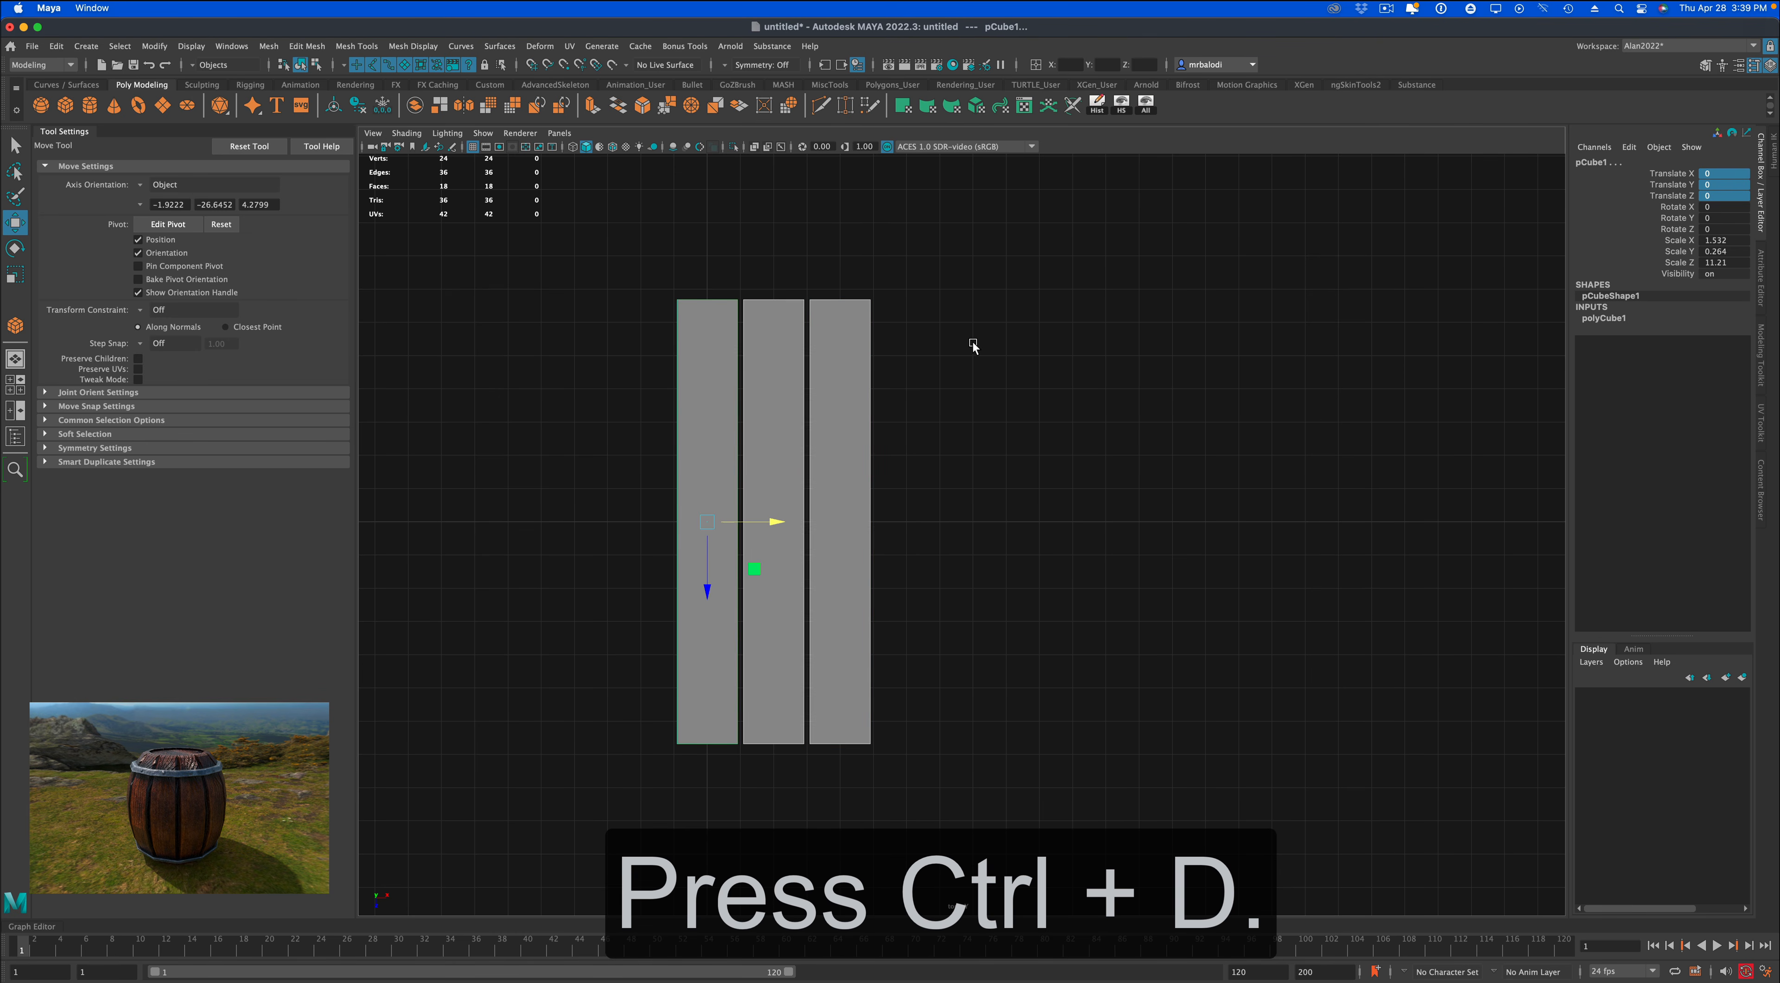
{"action": "key", "text": "ctrl+d"}
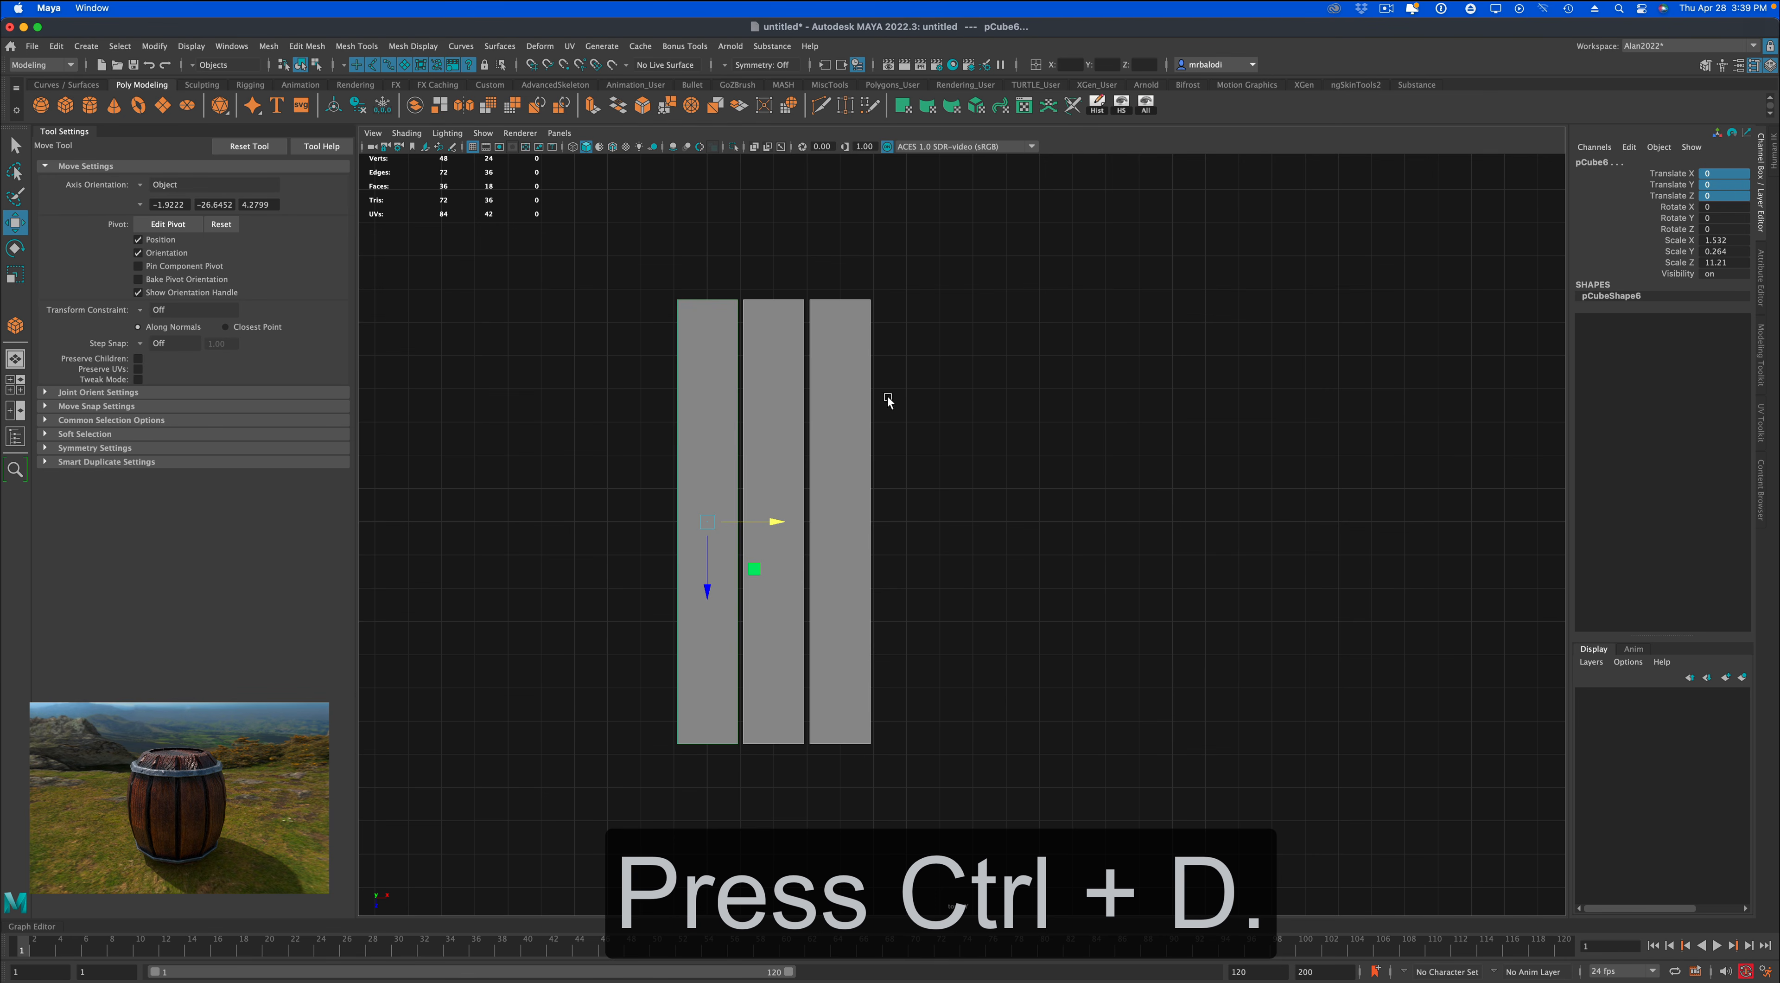
{"action": "left_click_drag", "start_coordinate": [766, 522], "coordinate": [909, 519]}
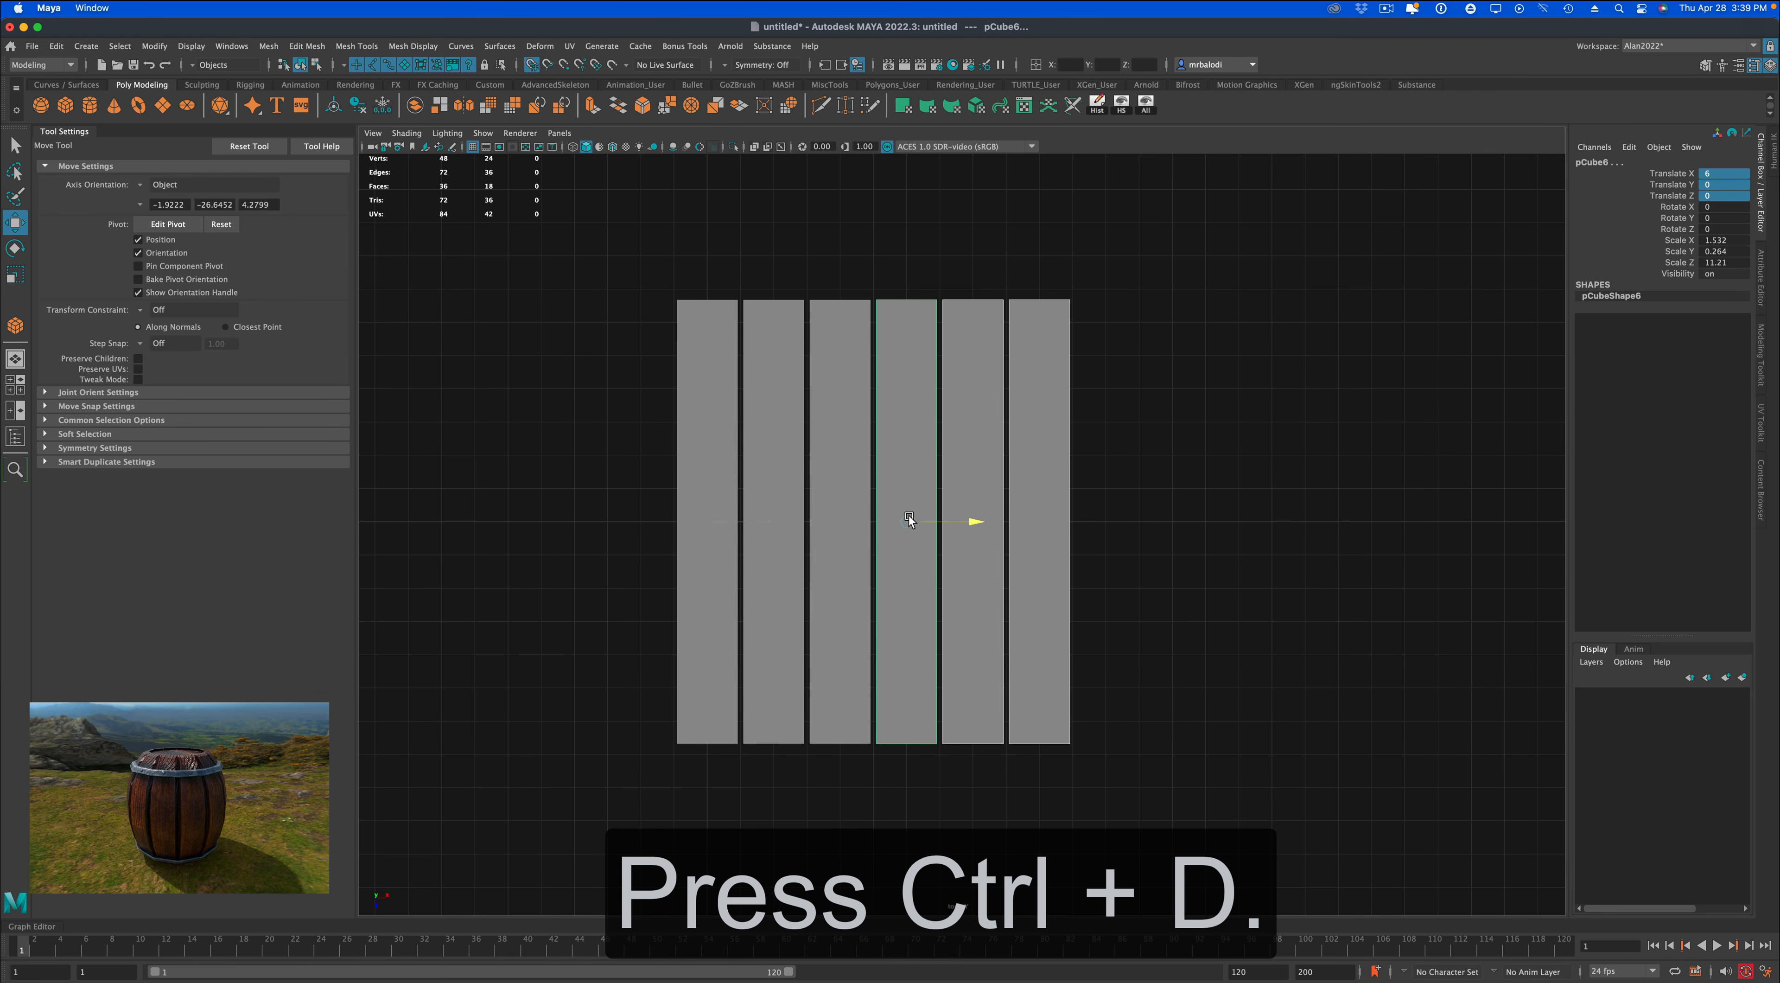
{"action": "left_click_drag", "start_coordinate": [661, 295], "coordinate": [1114, 366]}
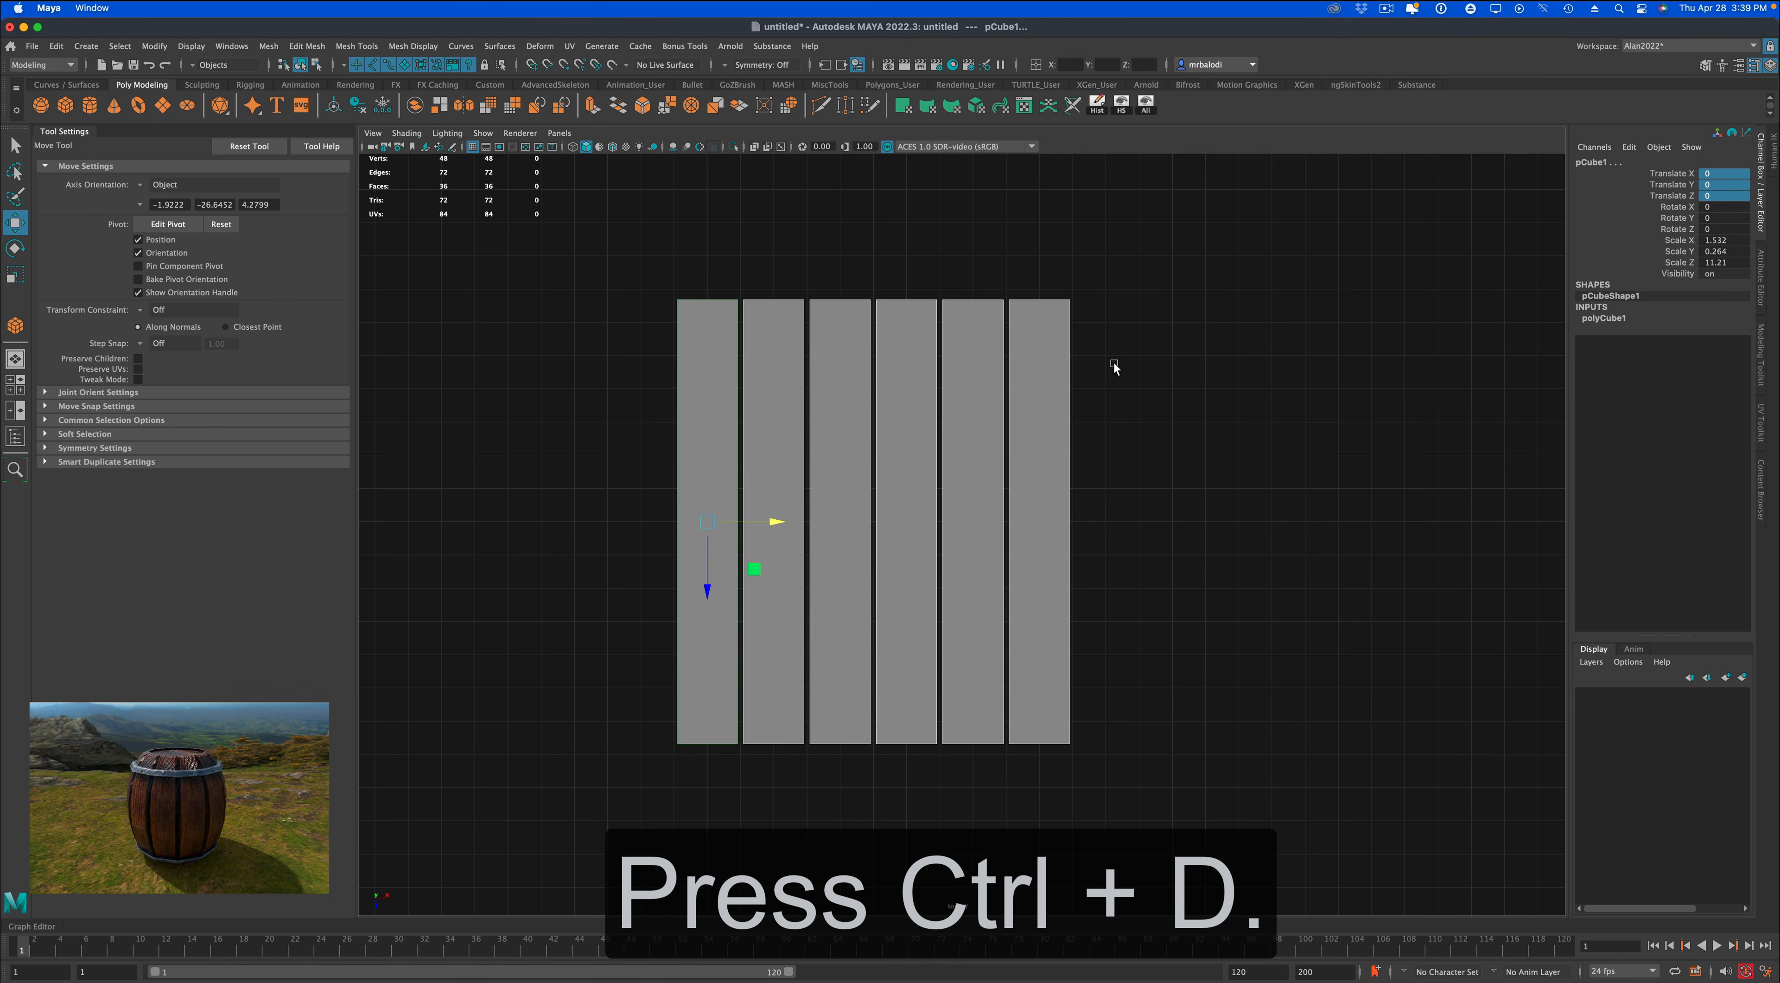
{"action": "key", "text": "ctrl+d"}
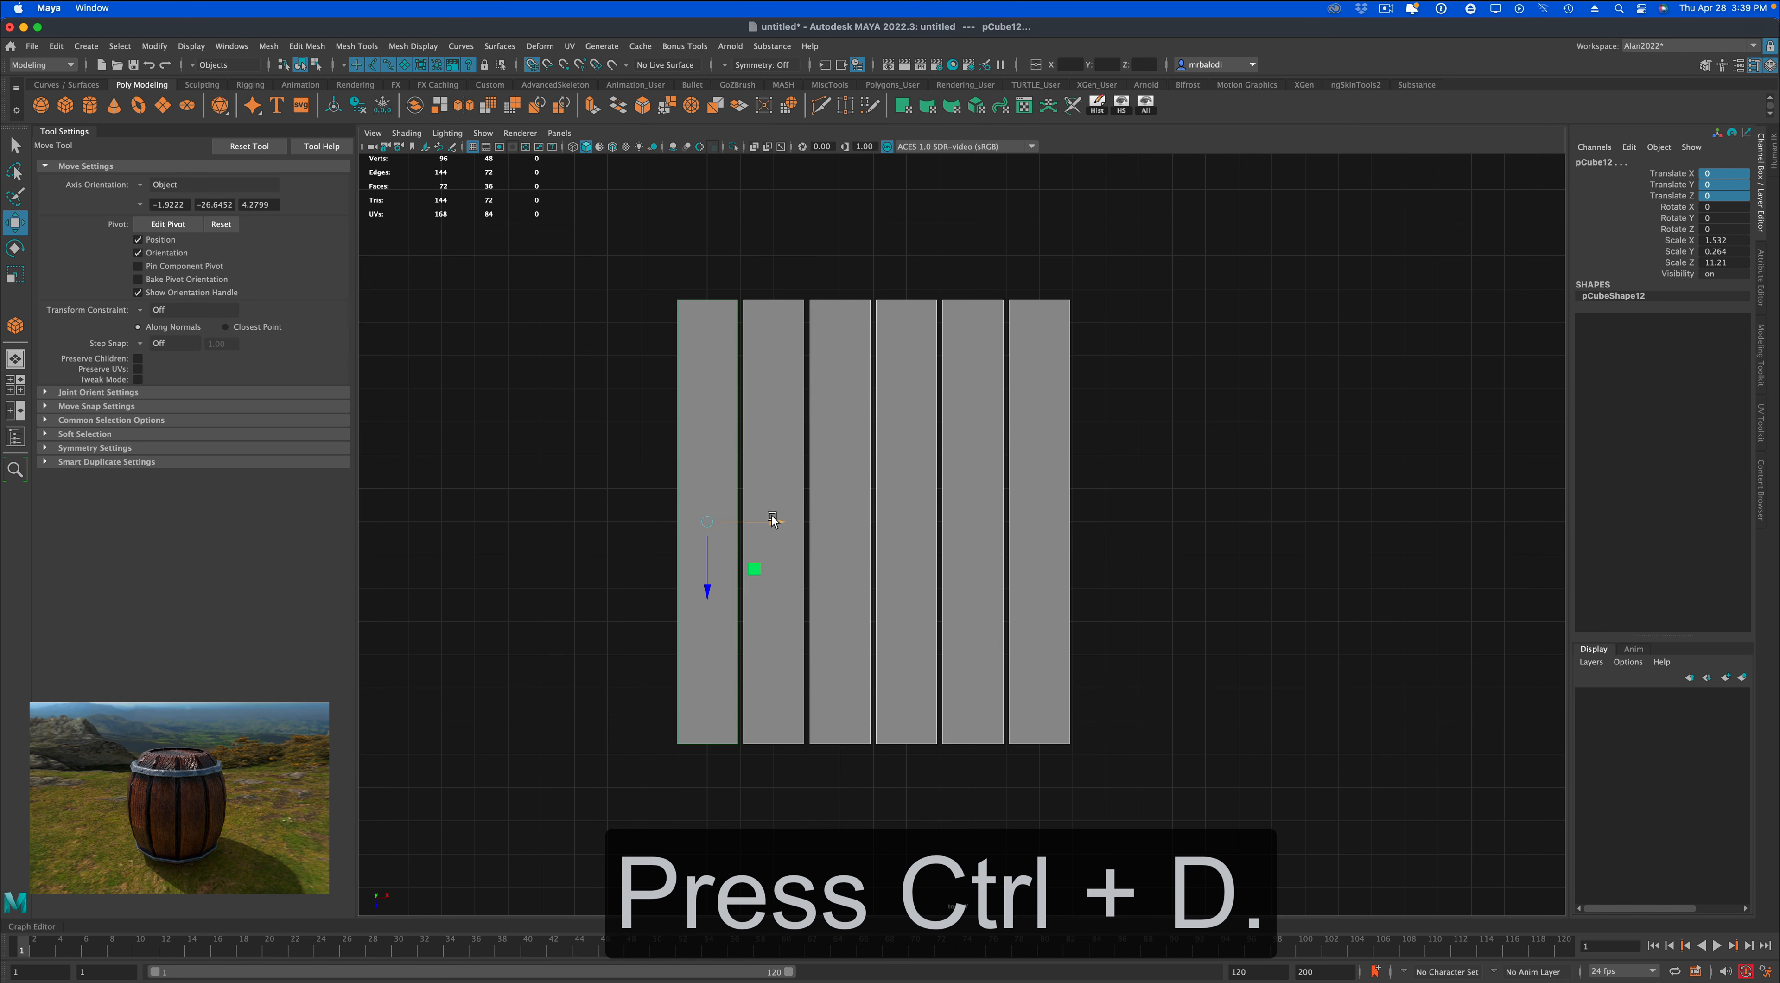
{"action": "left_click_drag", "start_coordinate": [774, 522], "coordinate": [1173, 521]}
{"action": "left_click", "coordinate": [1086, 836]}
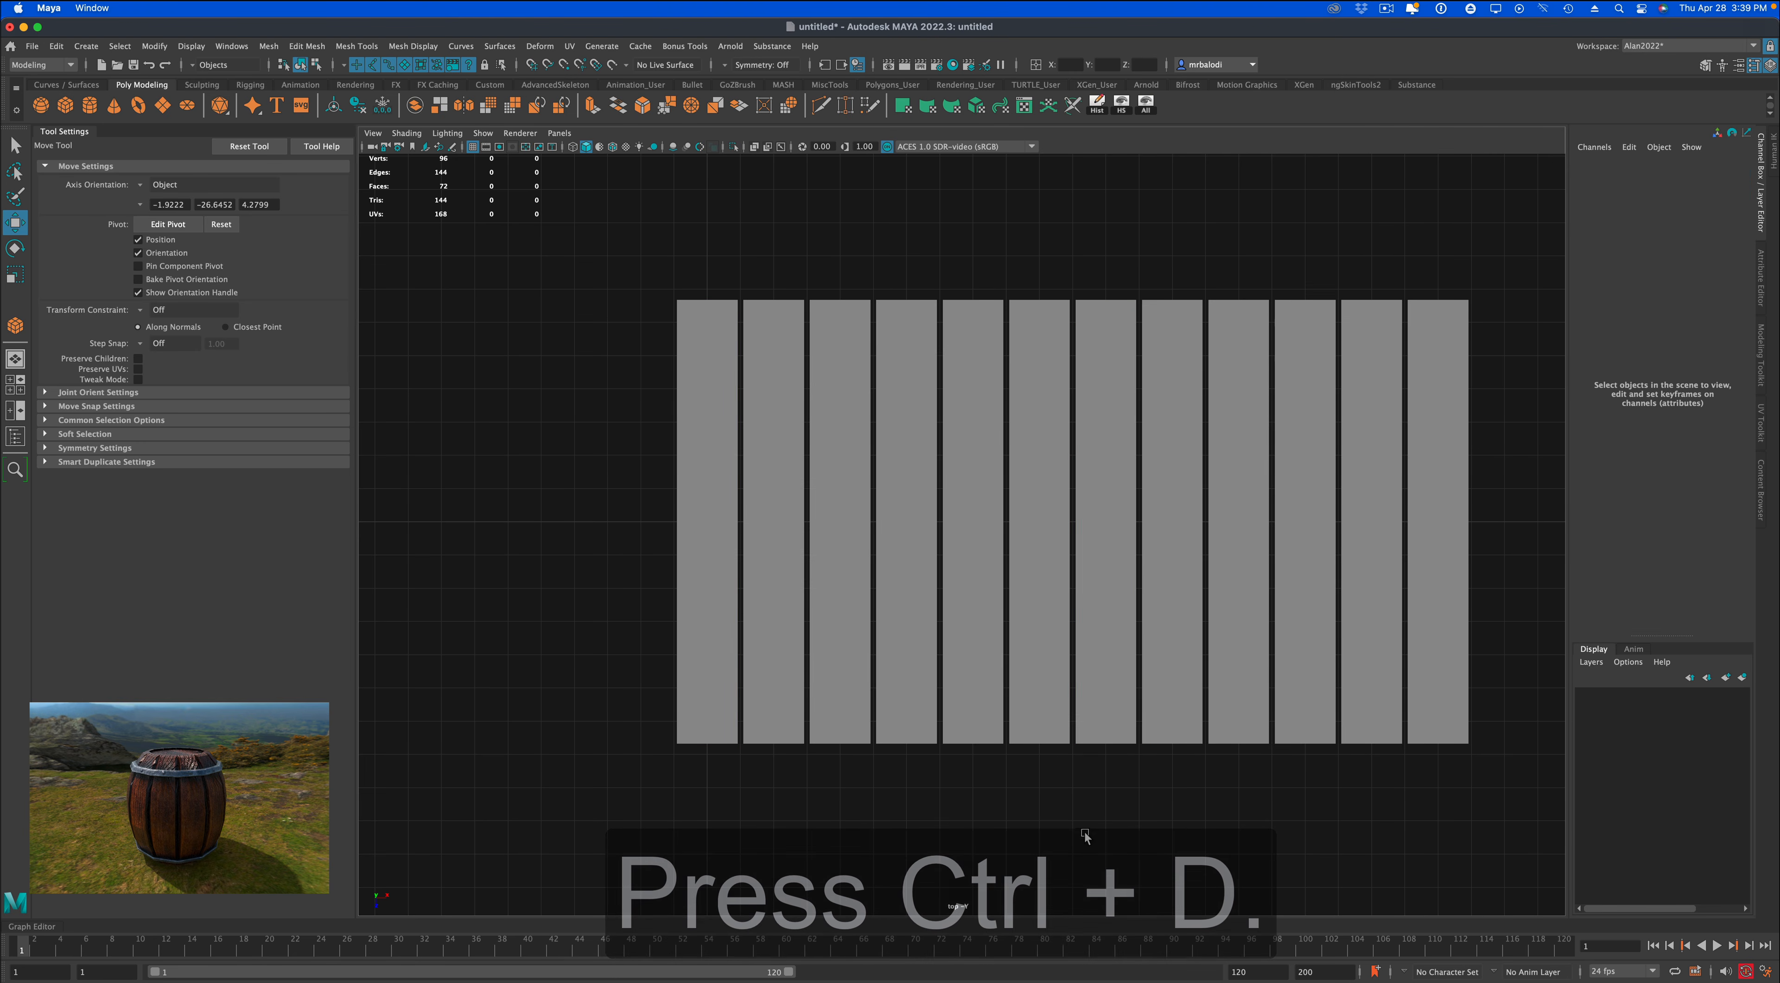
Return to the perspective view and turn on wireframe-on-shaded display for the row of planks.
{"action": "key", "text": "space"}
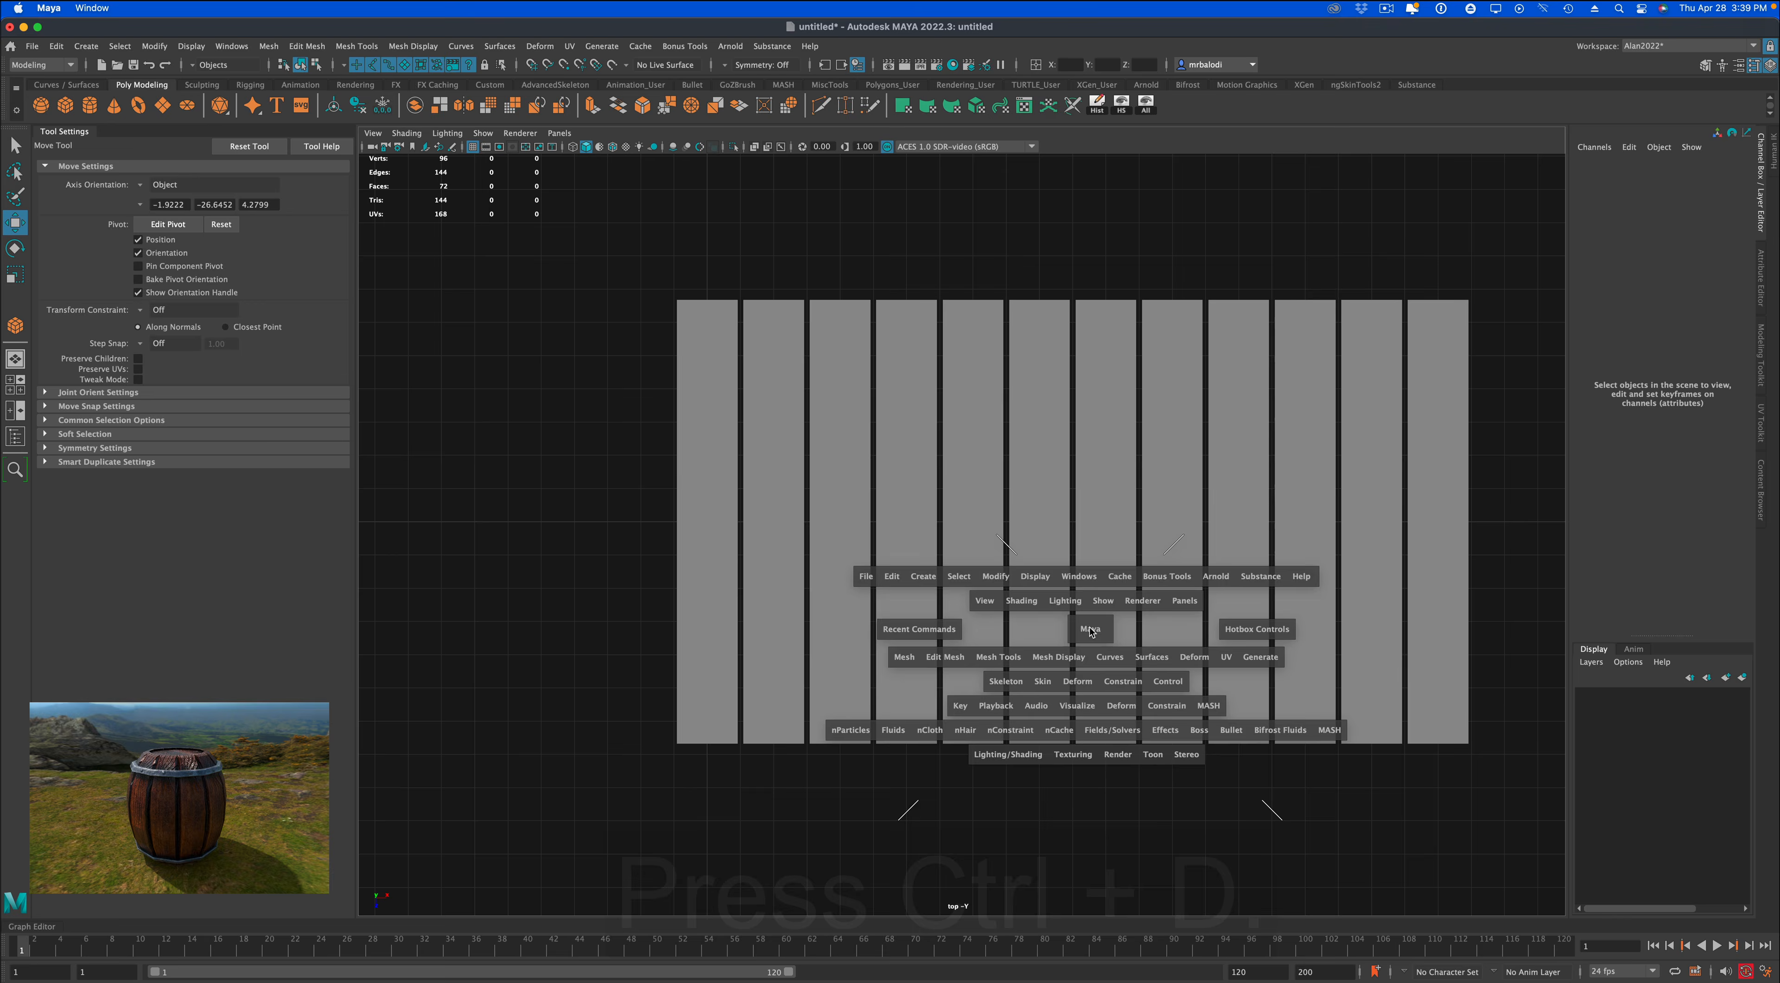
{"action": "key", "text": "space"}
{"action": "right_click_drag", "start_coordinate": [1149, 520], "coordinate": [1129, 571], "text": "alt"}
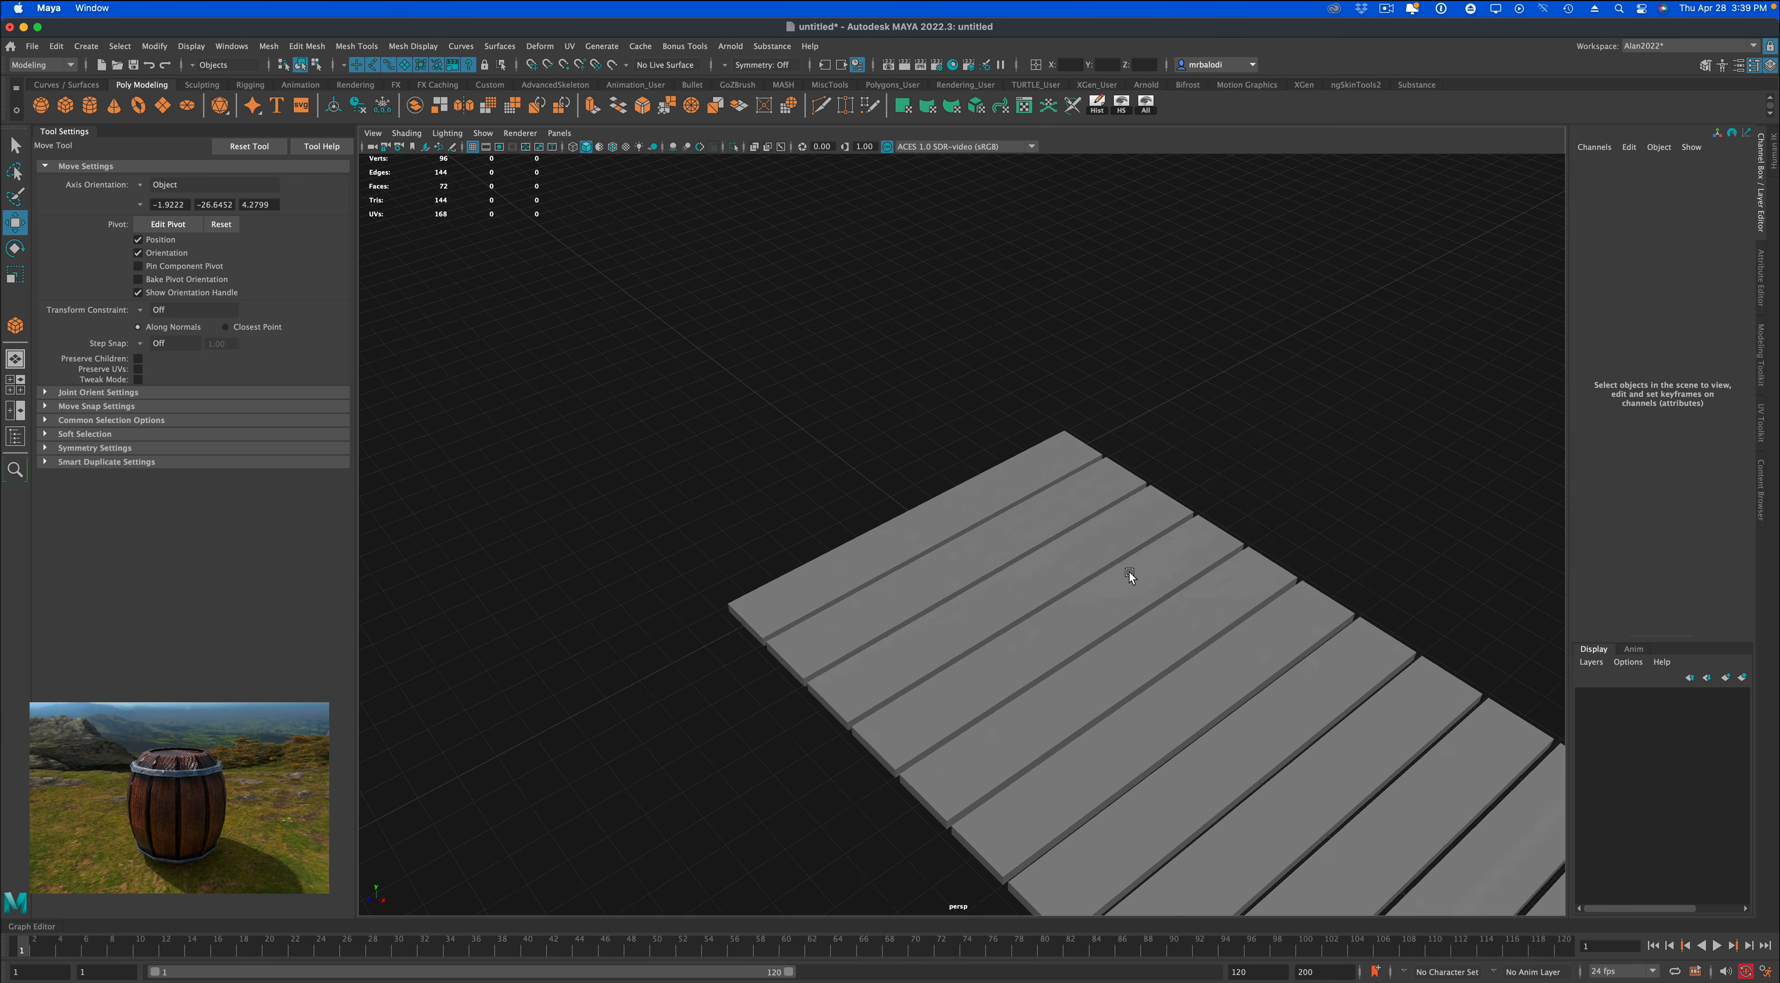
{"action": "middle_click_drag", "start_coordinate": [1126, 578], "coordinate": [1044, 415], "text": "alt"}
{"action": "left_click_drag", "start_coordinate": [1043, 415], "coordinate": [1046, 359], "text": "alt"}
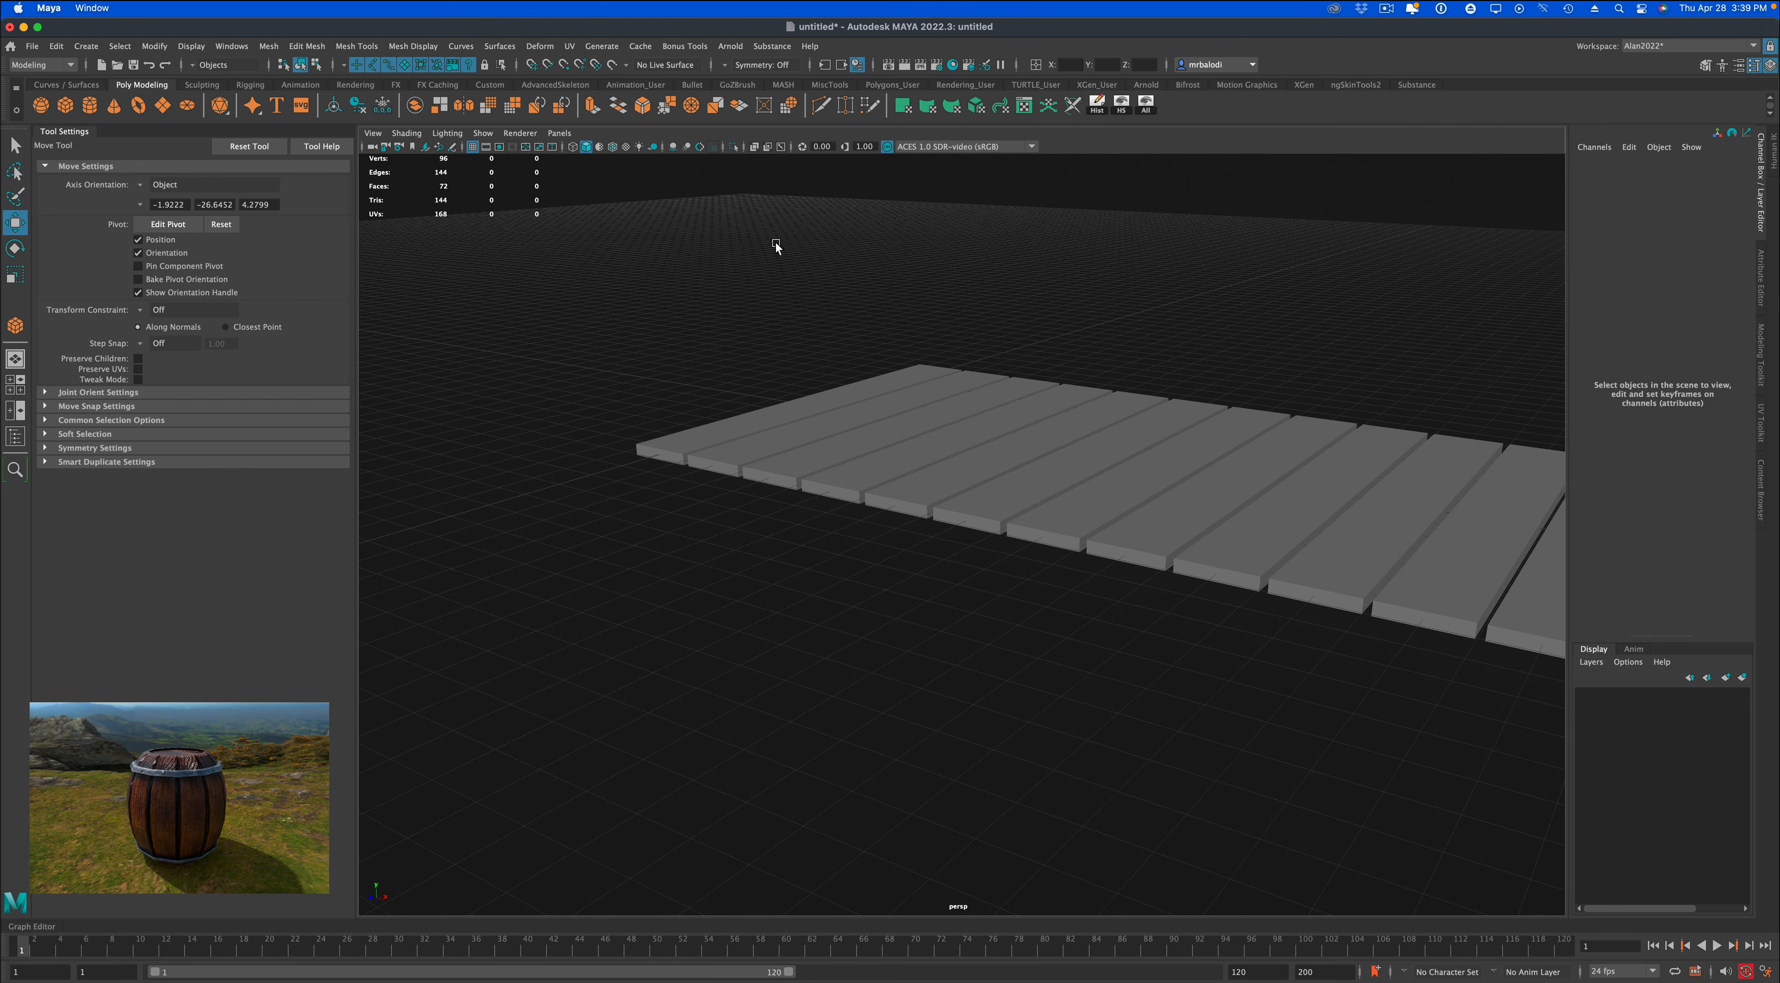
{"action": "left_click", "coordinate": [612, 147]}
{"action": "middle_click_drag", "start_coordinate": [1125, 561], "coordinate": [969, 539], "text": "alt"}
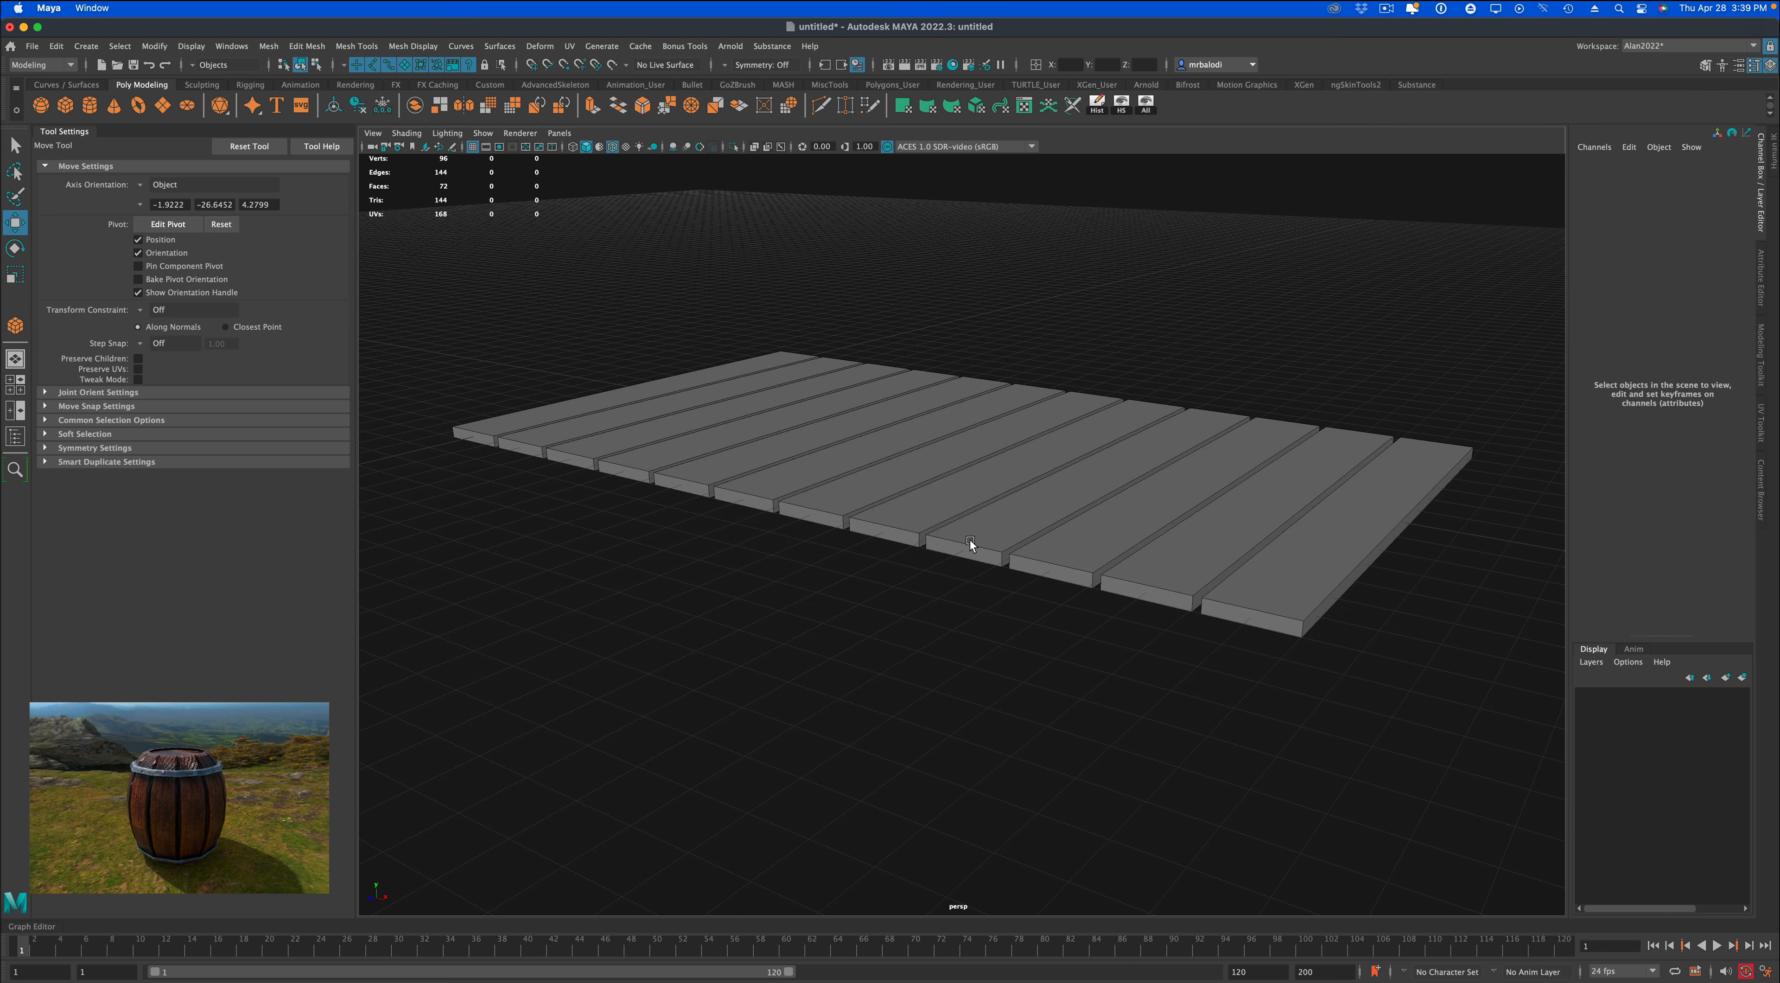
{"action": "left_click_drag", "start_coordinate": [970, 540], "coordinate": [1000, 502], "text": "alt"}
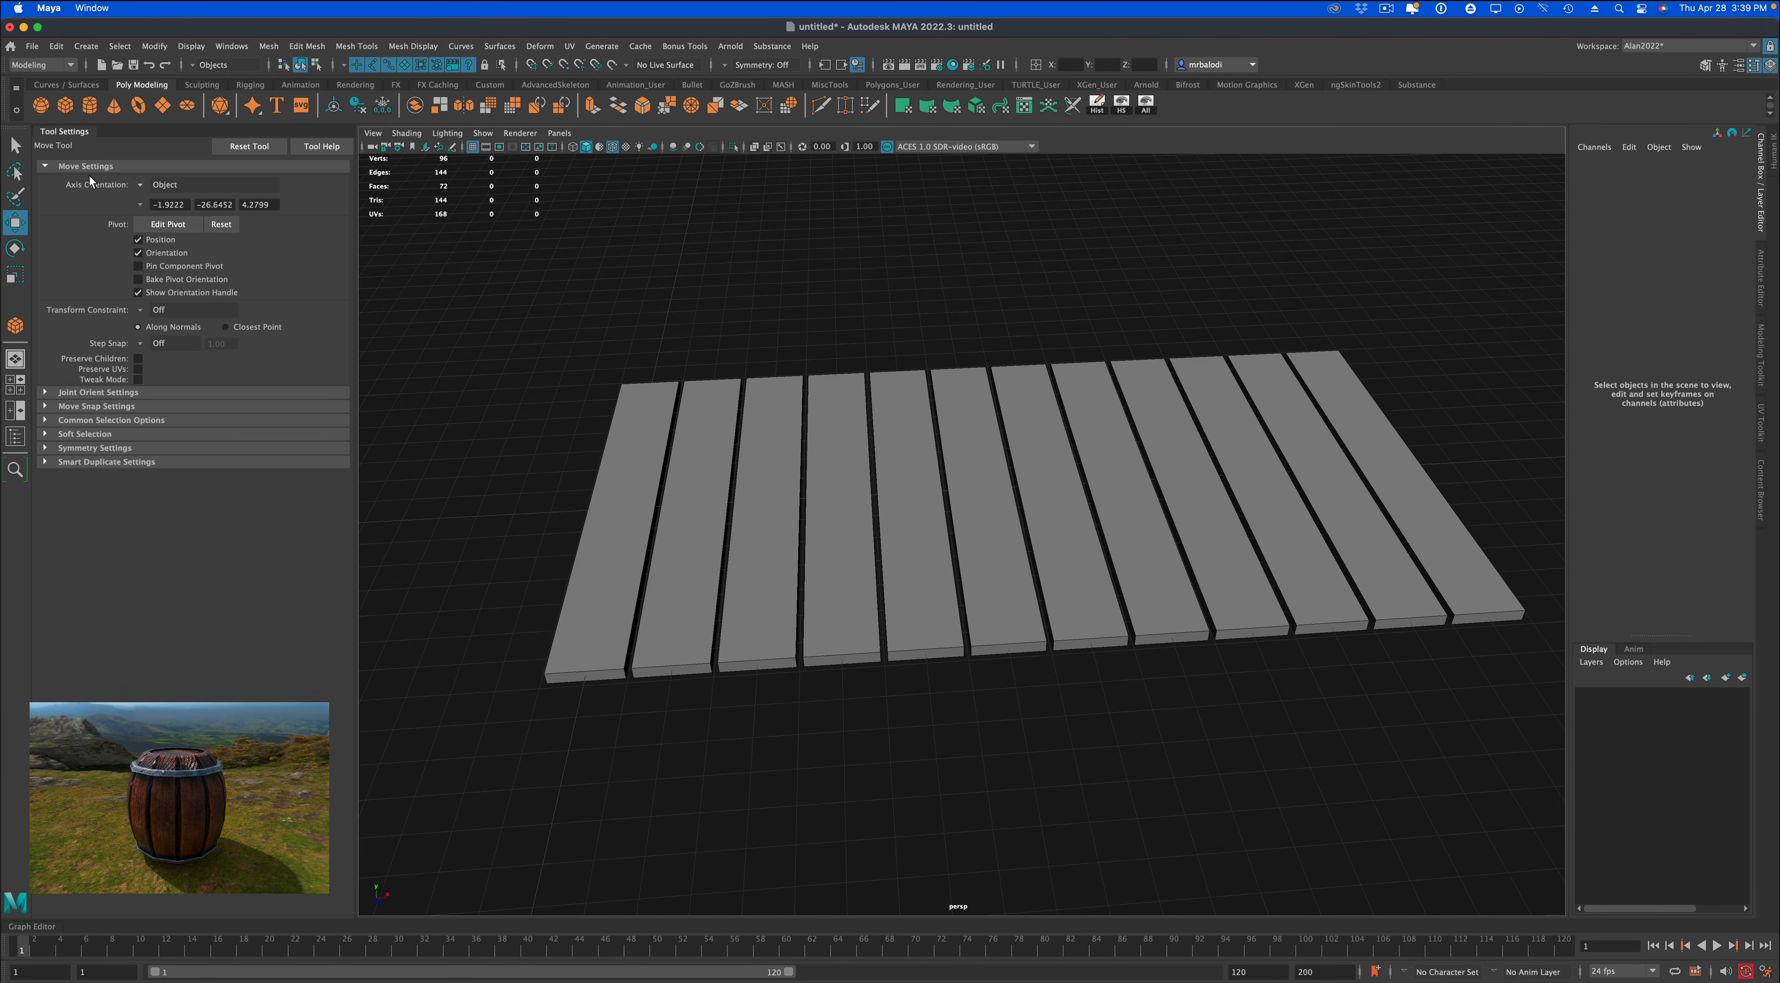
Combine all twelve planks into a single mesh.
{"action": "left_click", "coordinate": [13, 145]}
{"action": "left_click_drag", "start_coordinate": [536, 361], "coordinate": [541, 367], "text": "alt"}
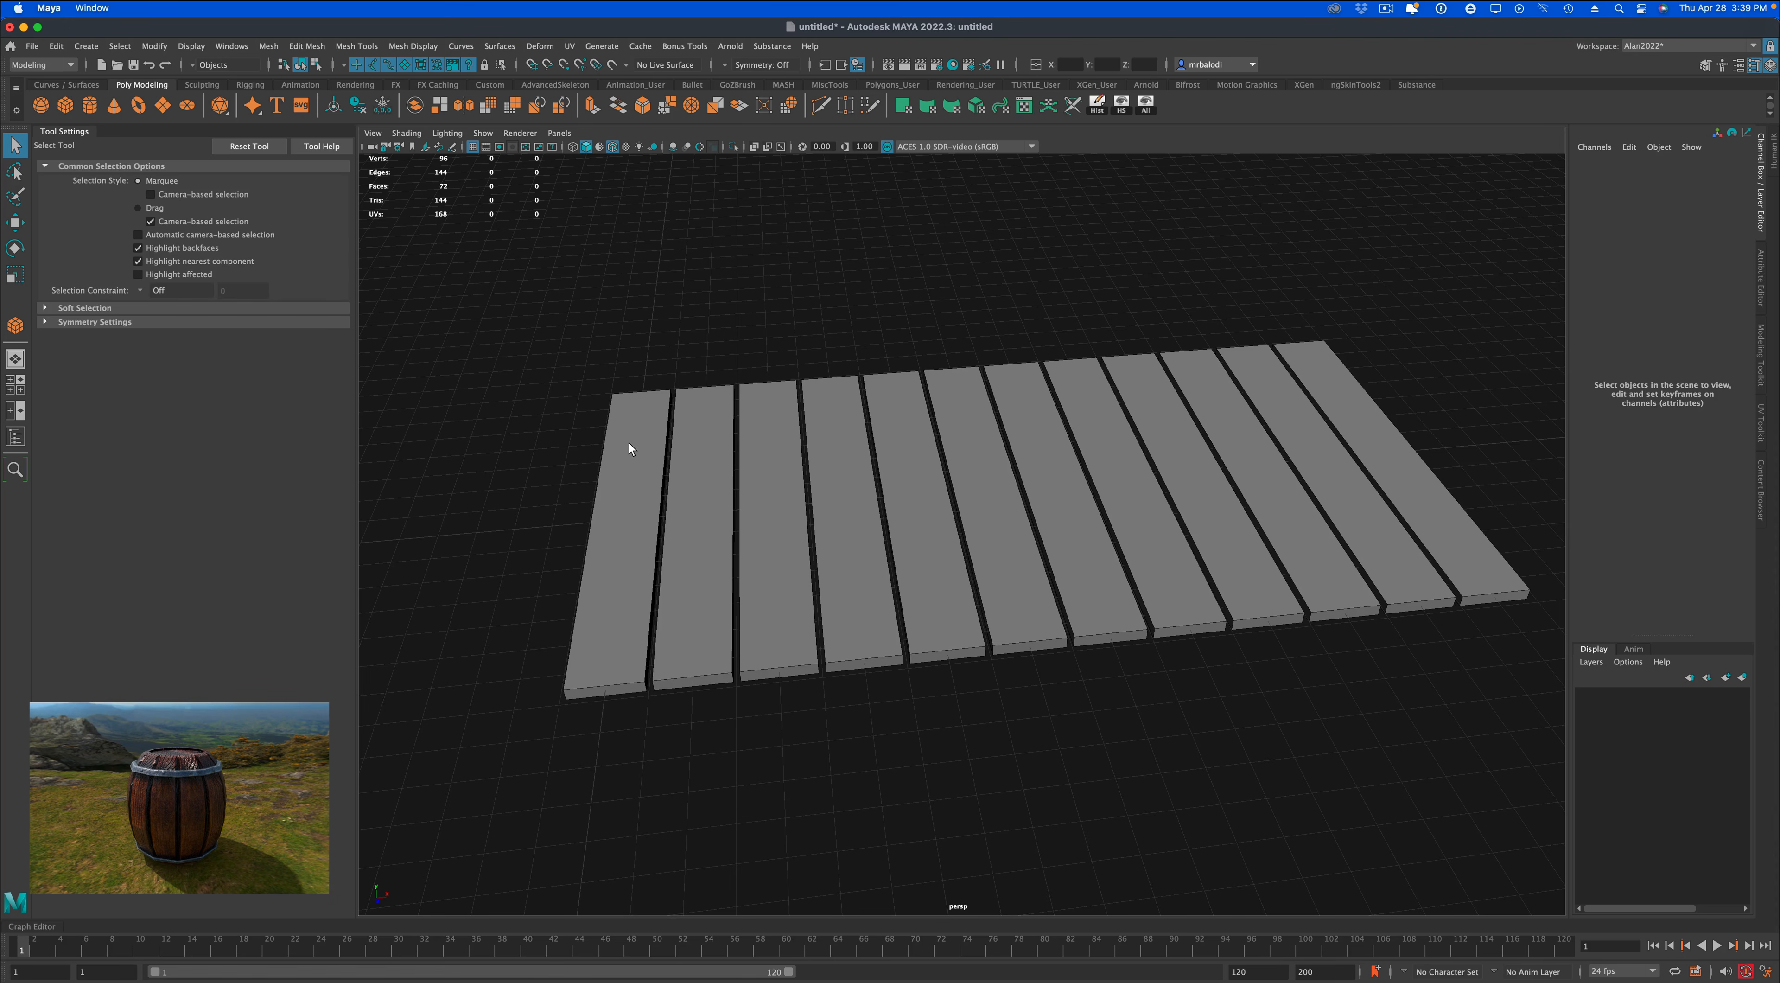
{"action": "right_click_drag", "start_coordinate": [633, 446], "coordinate": [681, 449]}
{"action": "left_click", "coordinate": [637, 477]}
{"action": "left_click", "coordinate": [682, 489]}
{"action": "left_click", "coordinate": [650, 473]}
{"action": "left_click", "coordinate": [673, 352]}
{"action": "left_click_drag", "start_coordinate": [557, 327], "coordinate": [1395, 403]}
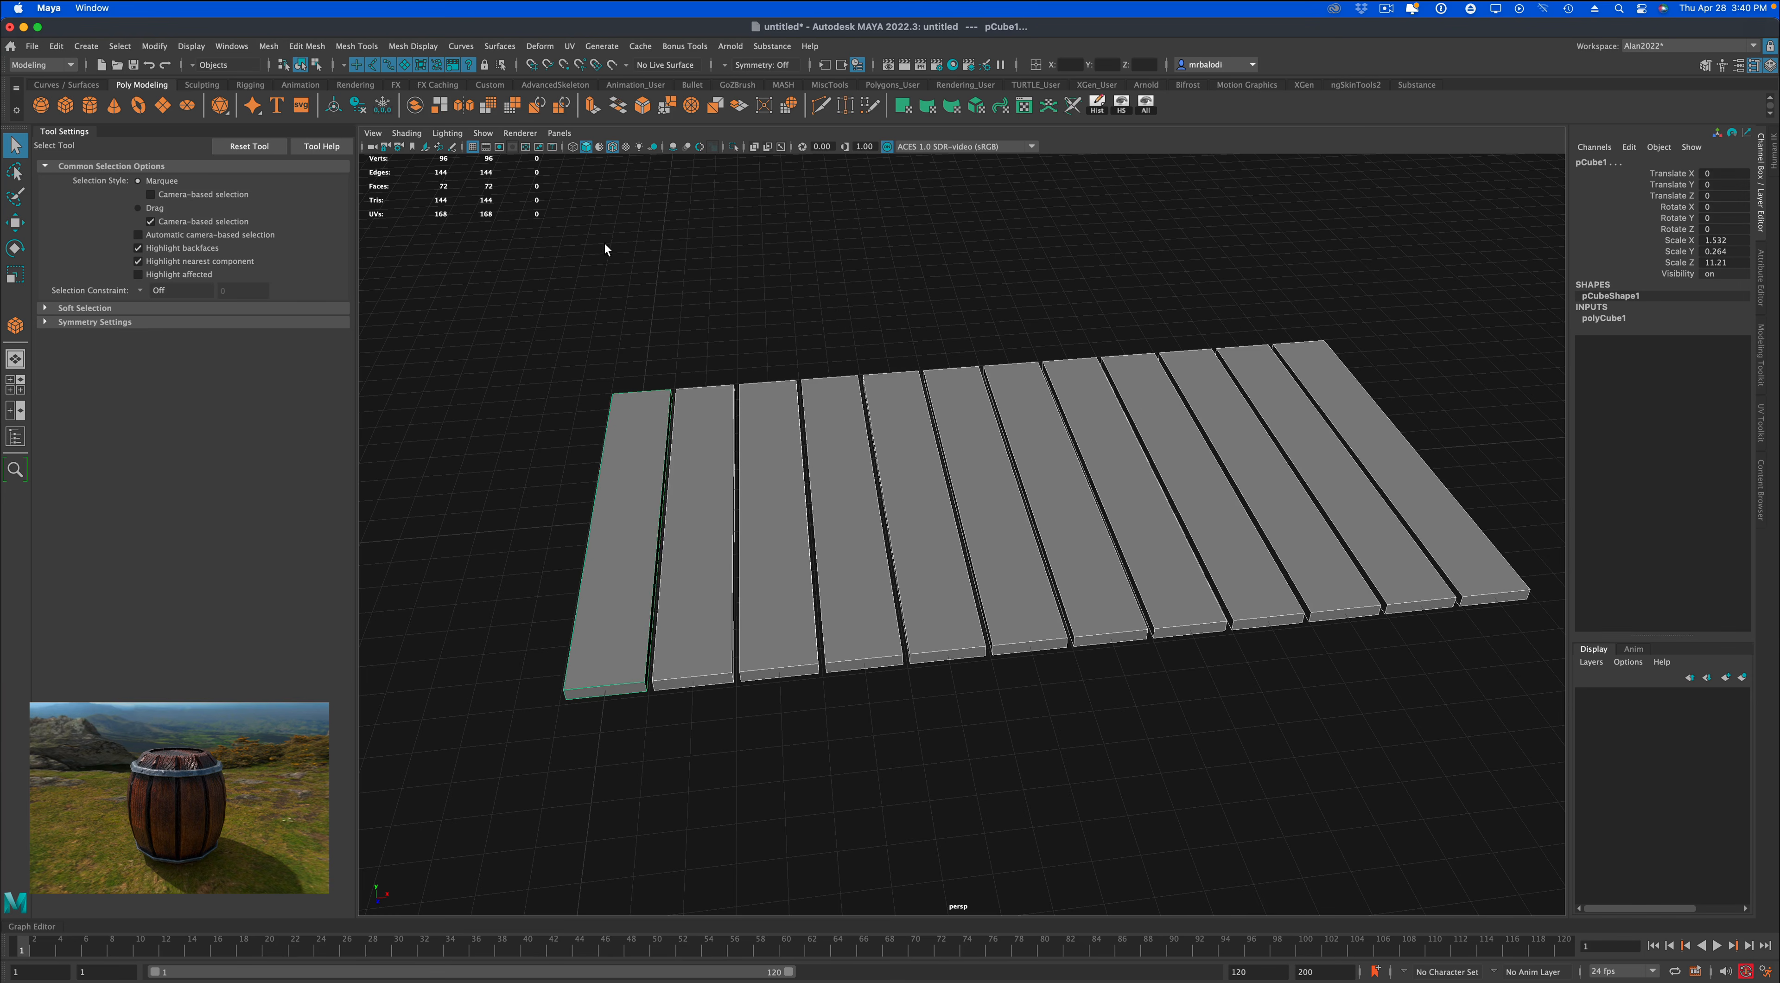
{"action": "left_click", "coordinate": [414, 106]}
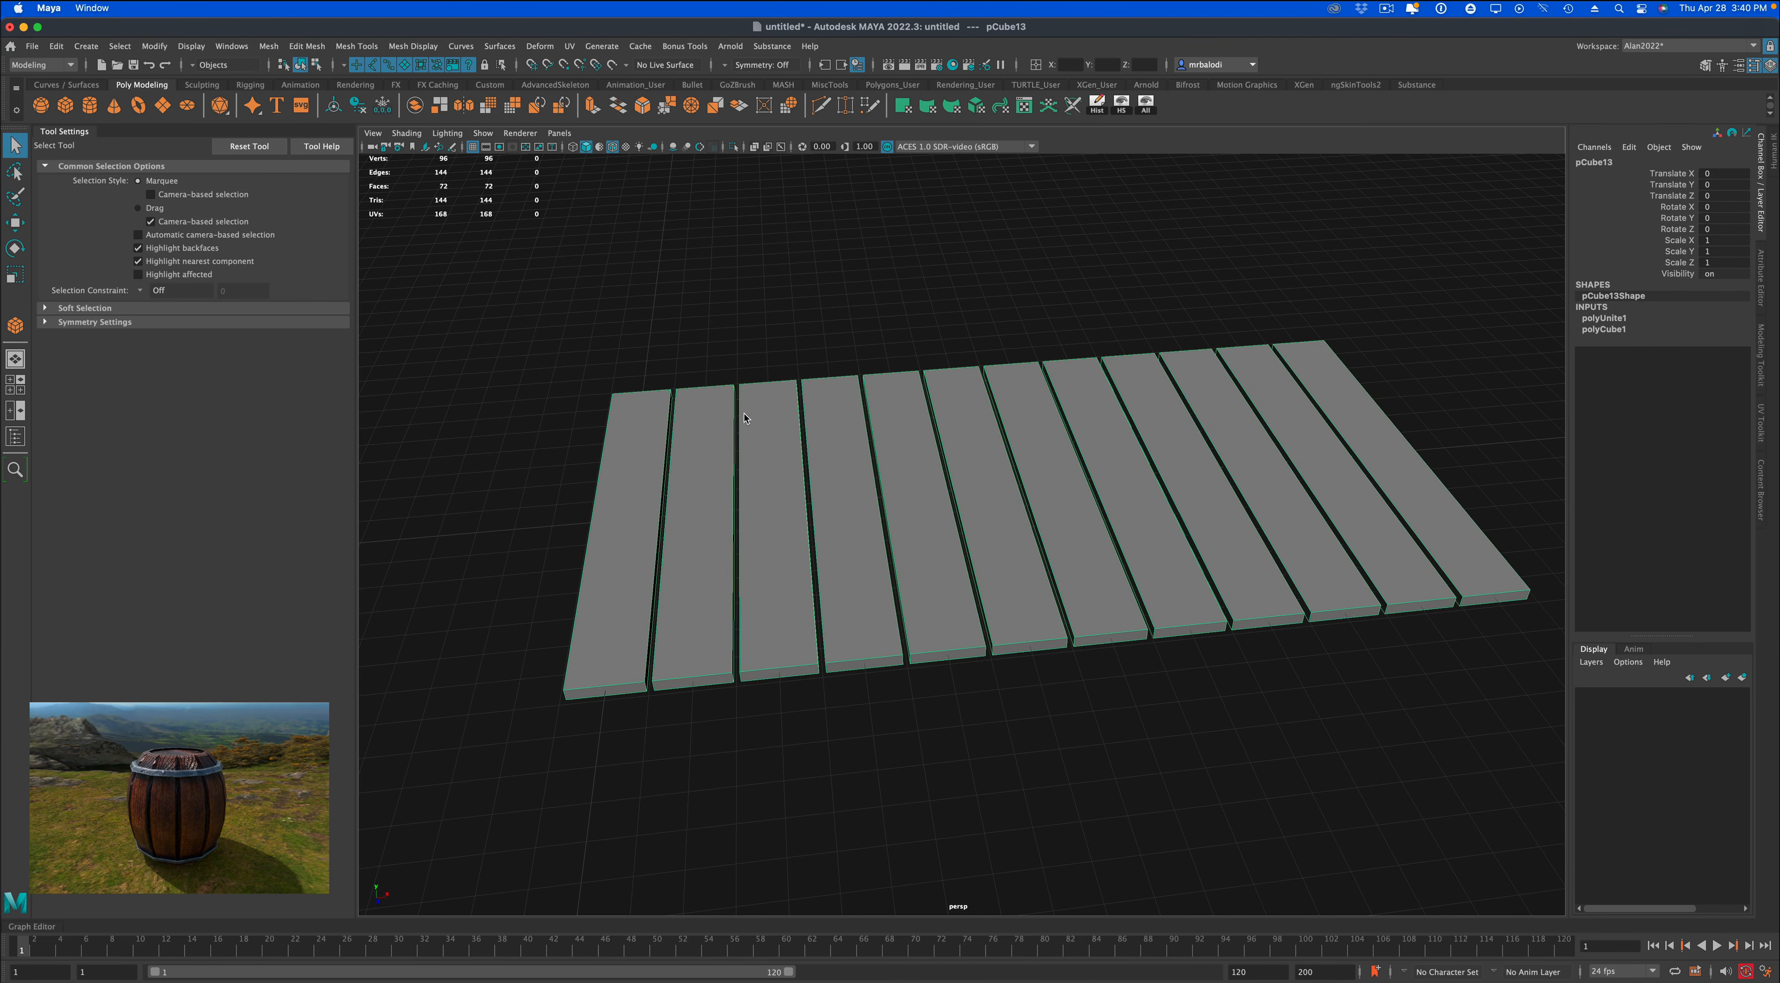
Switch the combined mesh to face mode and select the top faces of all twelve planks.
{"action": "right_click_drag", "start_coordinate": [744, 417], "coordinate": [744, 452]}
{"action": "left_click", "coordinate": [656, 435]}
{"action": "left_click", "coordinate": [714, 456], "text": "shift"}
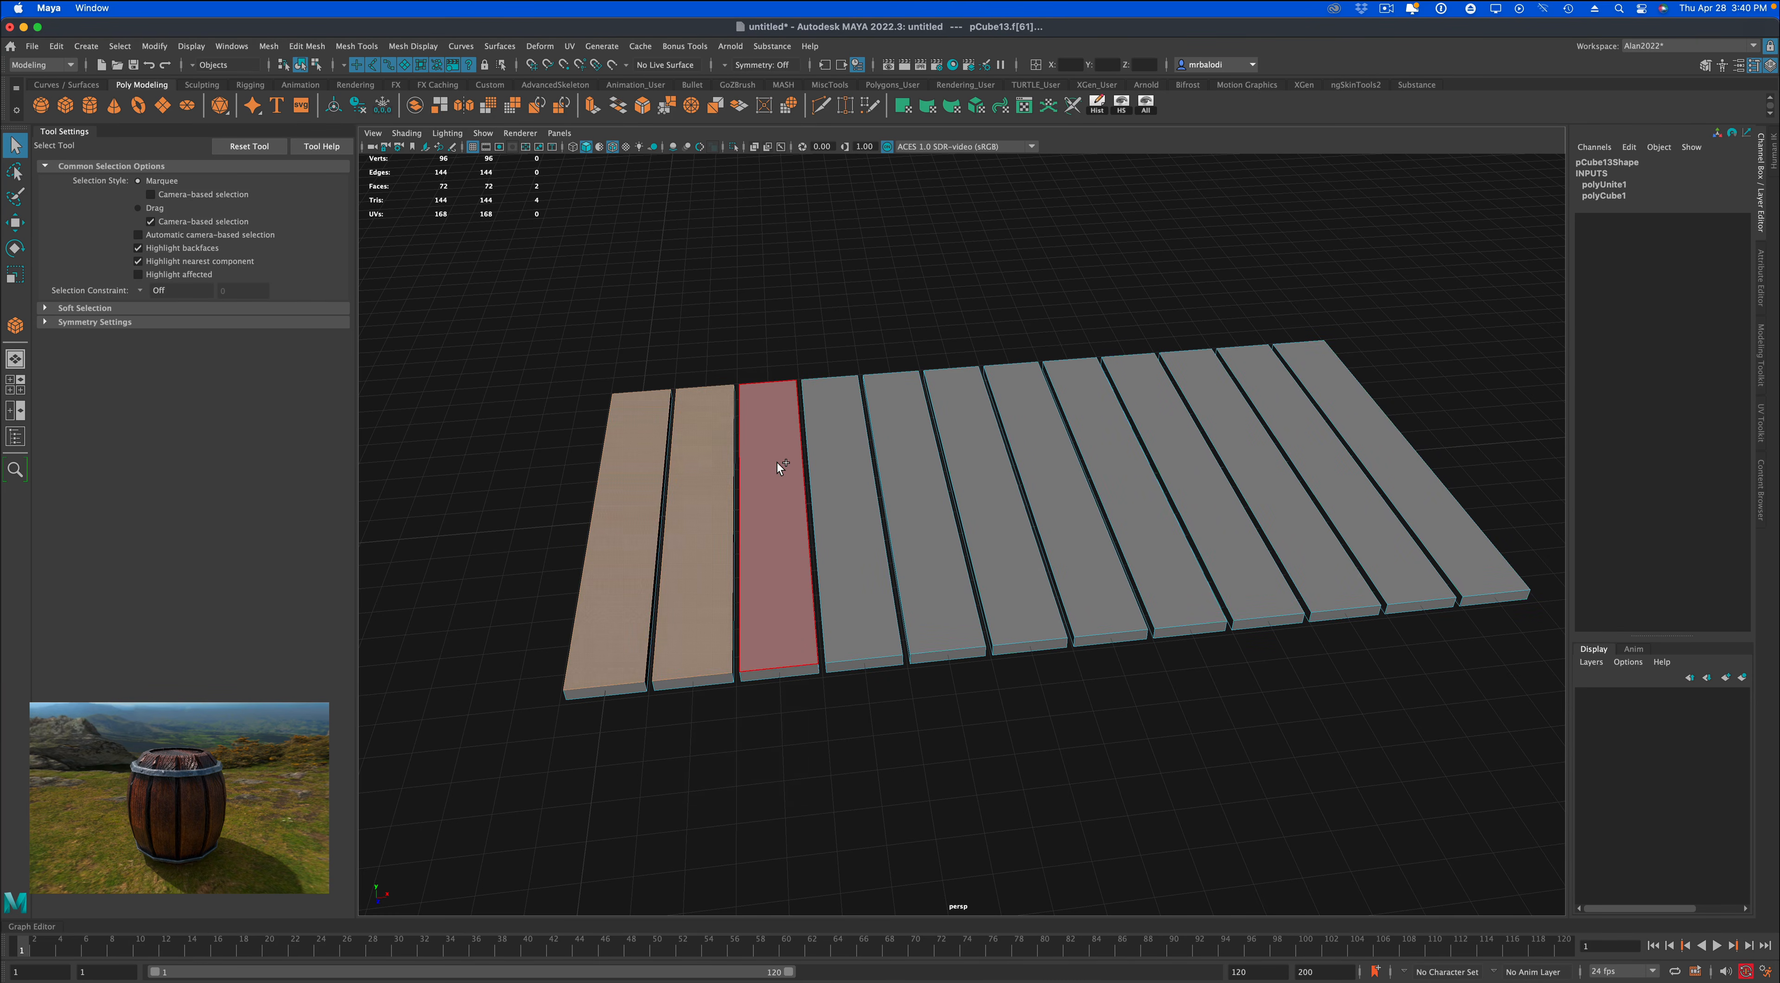
{"action": "left_click", "coordinate": [779, 463], "text": "shift"}
{"action": "left_click", "coordinate": [846, 462], "text": "shift"}
{"action": "left_click", "coordinate": [912, 467], "text": "shift"}
{"action": "left_click", "coordinate": [982, 469], "text": "shift"}
{"action": "left_click", "coordinate": [1051, 470], "text": "shift"}
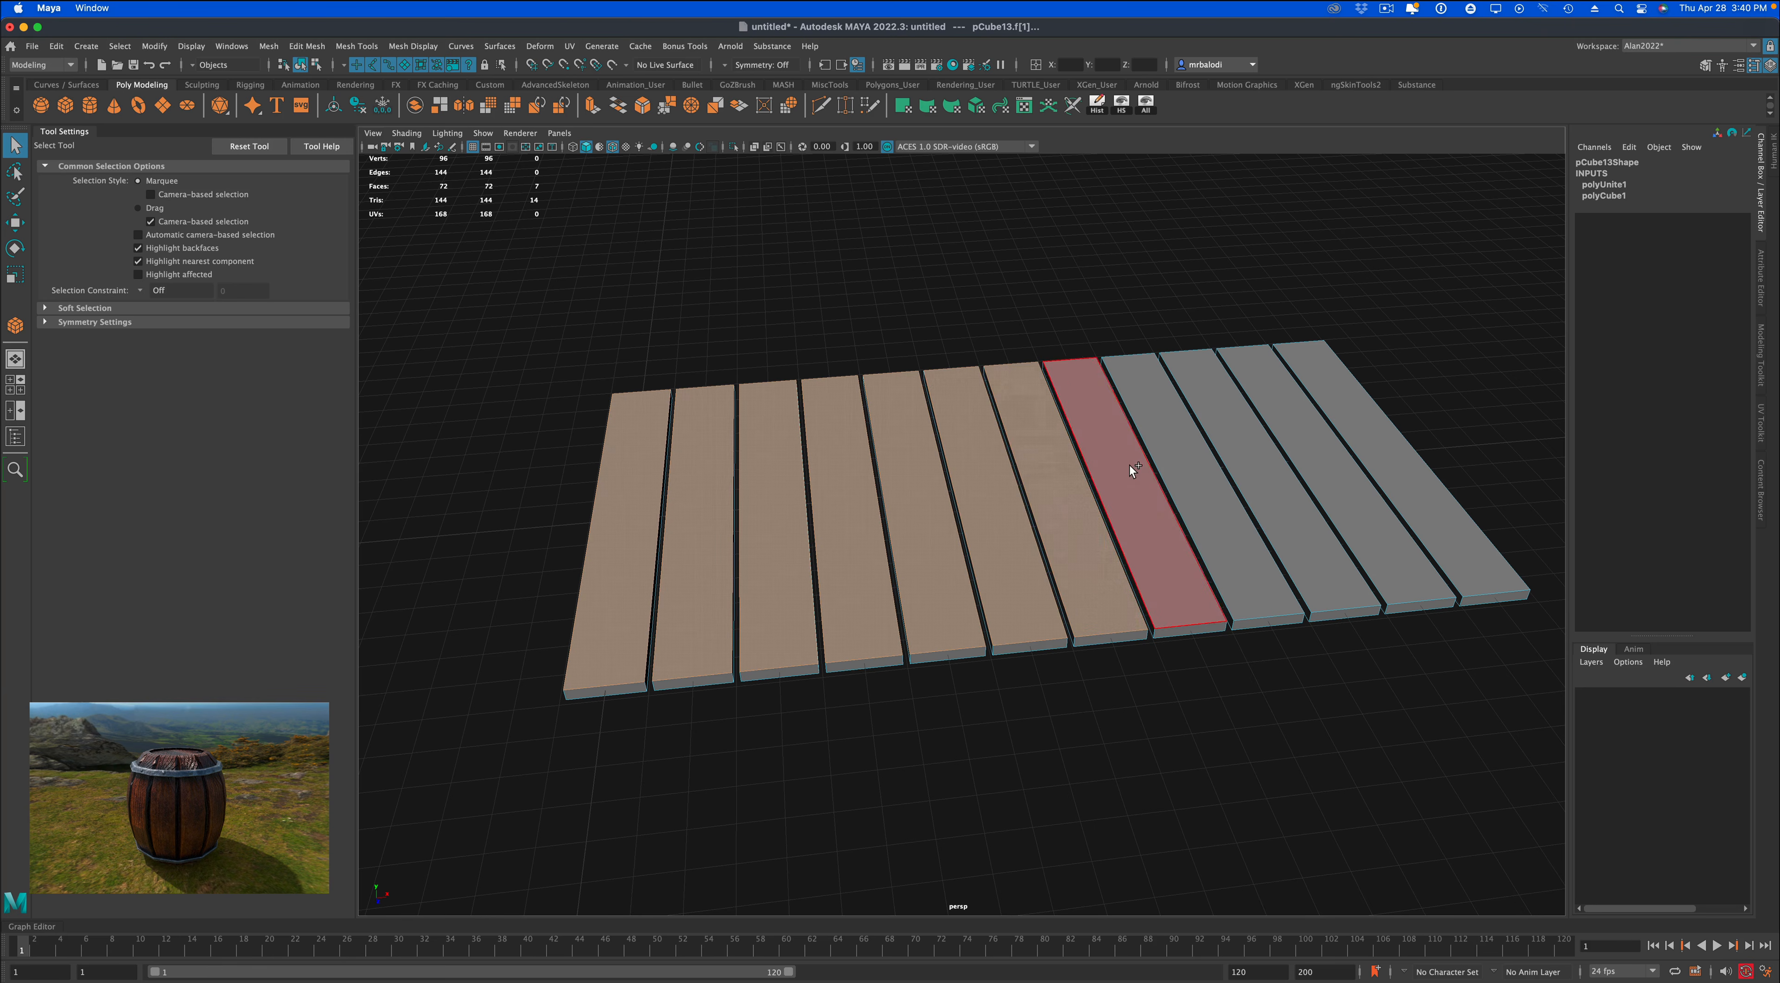
{"action": "left_click", "coordinate": [1134, 469], "text": "shift"}
{"action": "left_click", "coordinate": [1191, 465], "text": "shift"}
{"action": "left_click", "coordinate": [1262, 463], "text": "shift"}
{"action": "left_click", "coordinate": [1325, 456], "text": "shift"}
{"action": "left_click", "coordinate": [1389, 453], "text": "shift"}
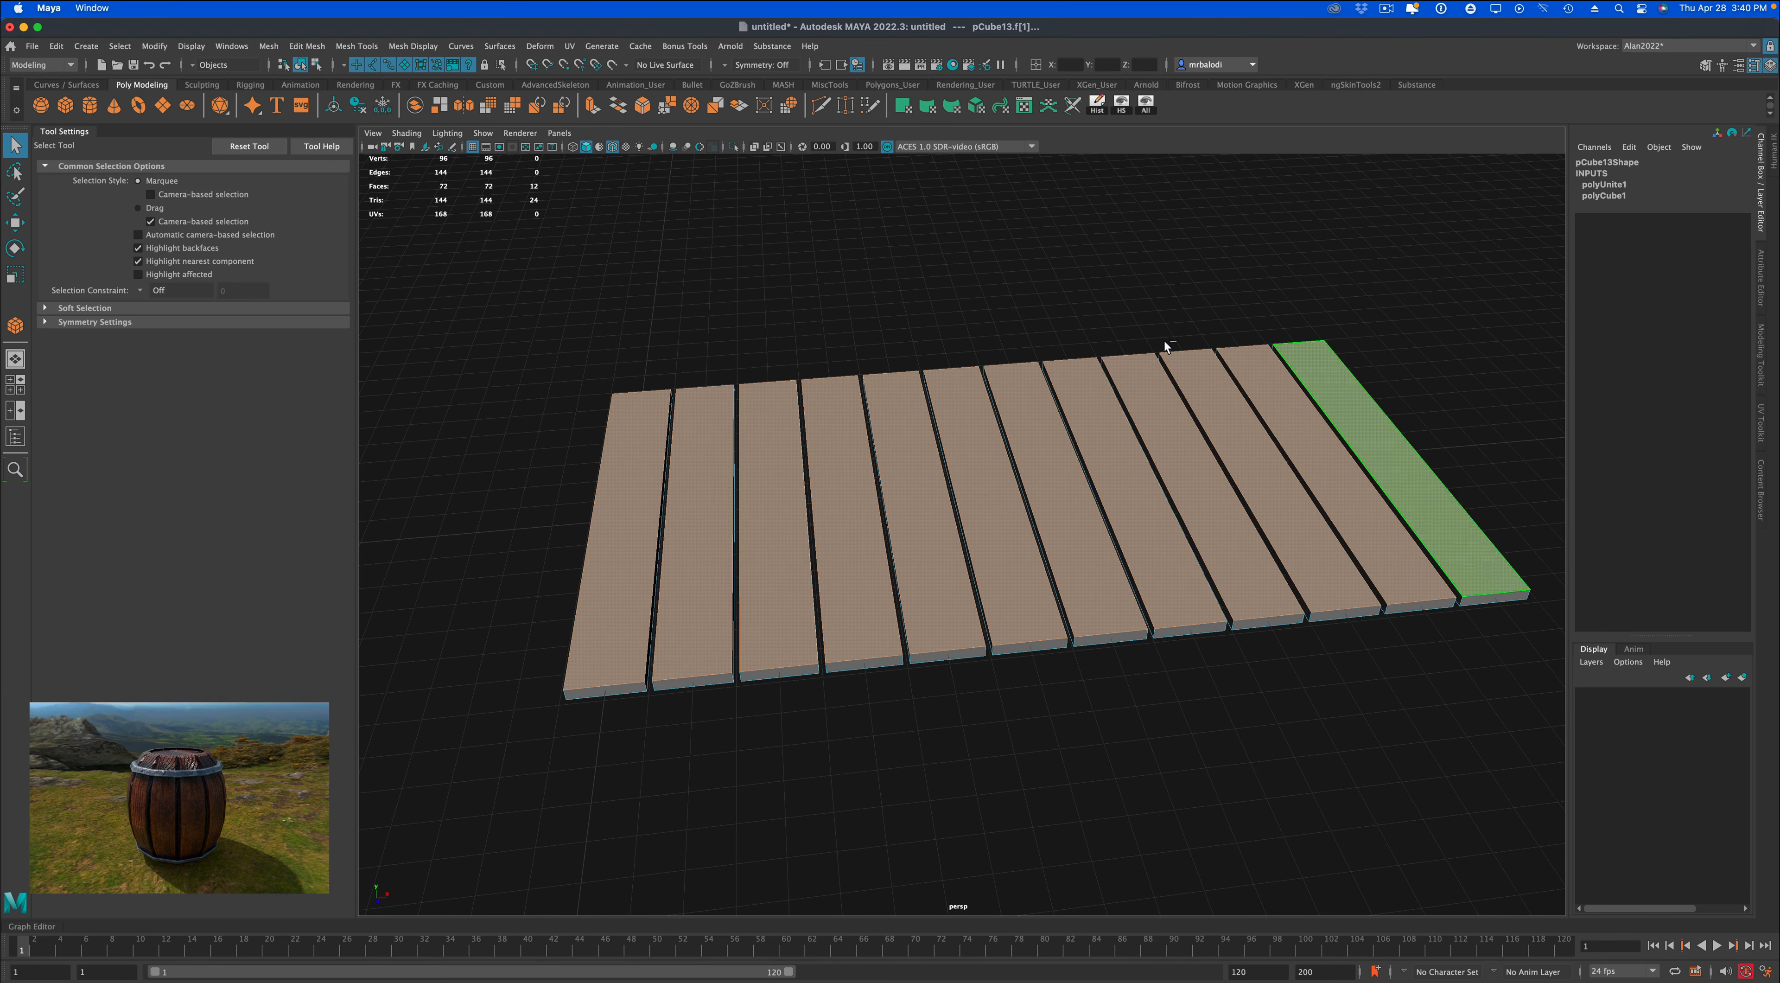
Extrude the selected top faces with a Local Translate Z of about 0.142, shrinking them to local scales of about 0.83, 0.965 and 0.967.
{"action": "left_click_drag", "start_coordinate": [1163, 340], "coordinate": [905, 304], "text": "alt"}
{"action": "right_click_drag", "start_coordinate": [979, 410], "coordinate": [981, 525], "text": "alt"}
{"action": "middle_click_drag", "start_coordinate": [944, 575], "coordinate": [954, 497], "text": "alt"}
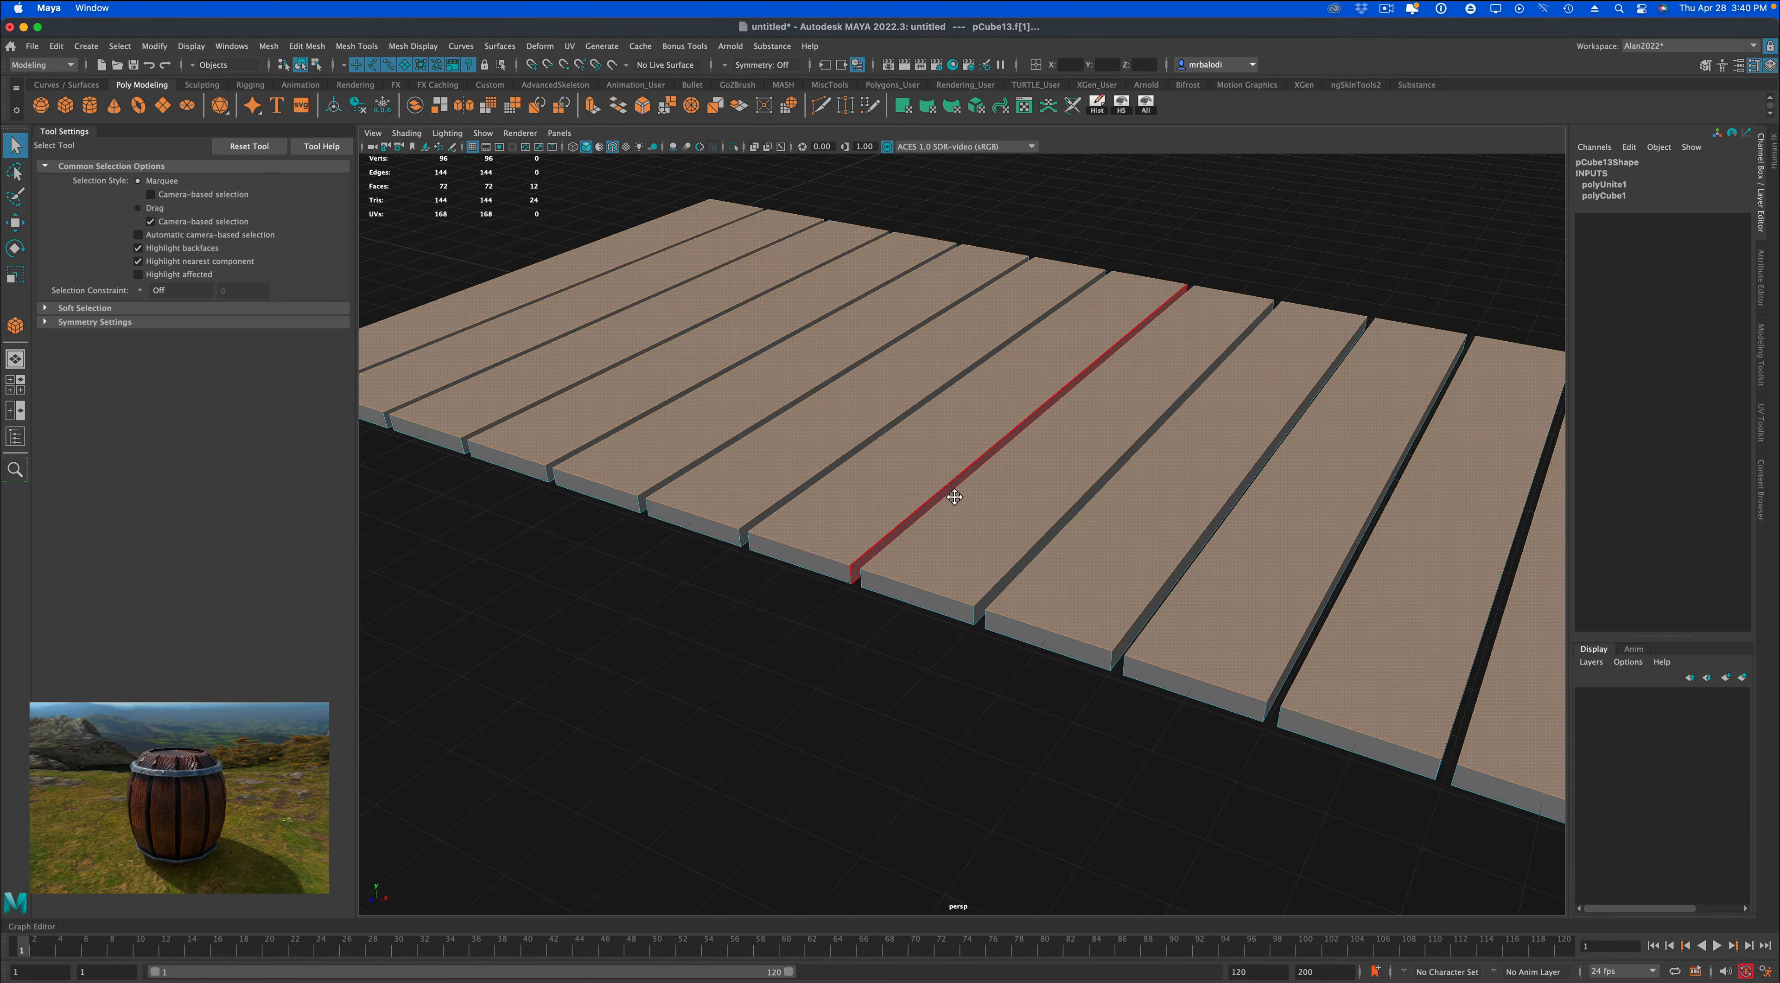
{"action": "left_click_drag", "start_coordinate": [989, 476], "coordinate": [942, 489], "text": "alt"}
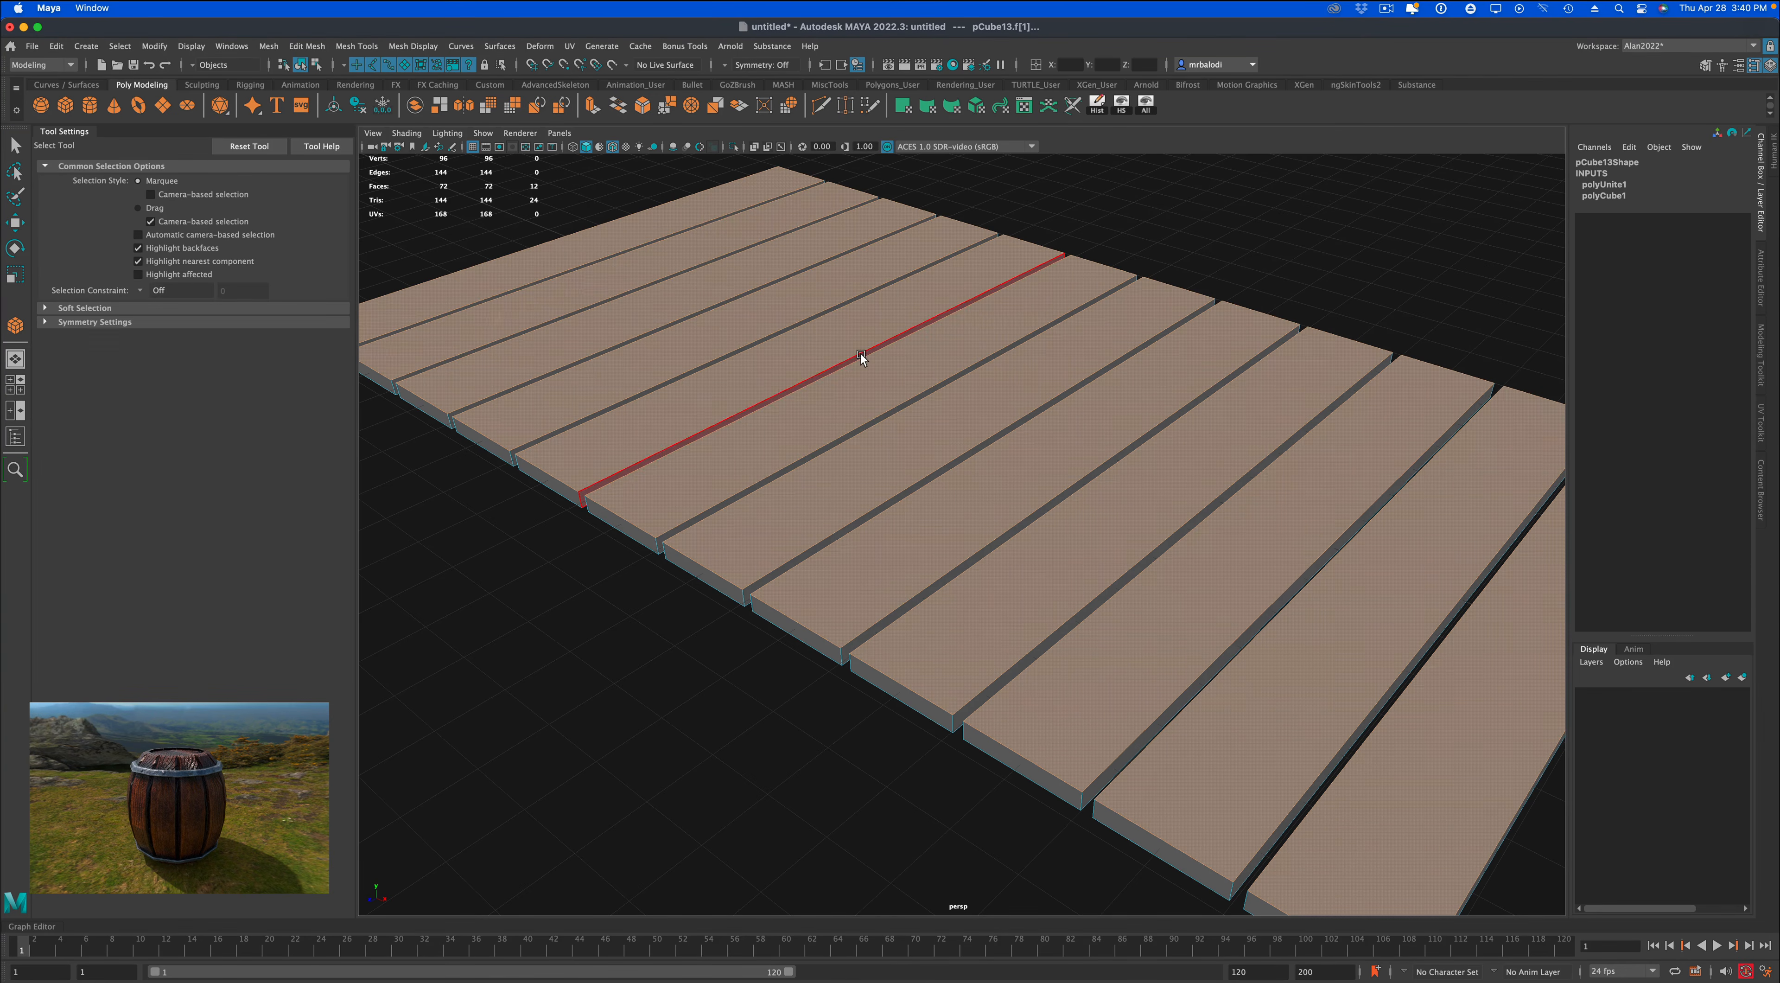
{"action": "scroll", "coordinate": [873, 432], "scroll_direction": "down", "scroll_amount": 2}
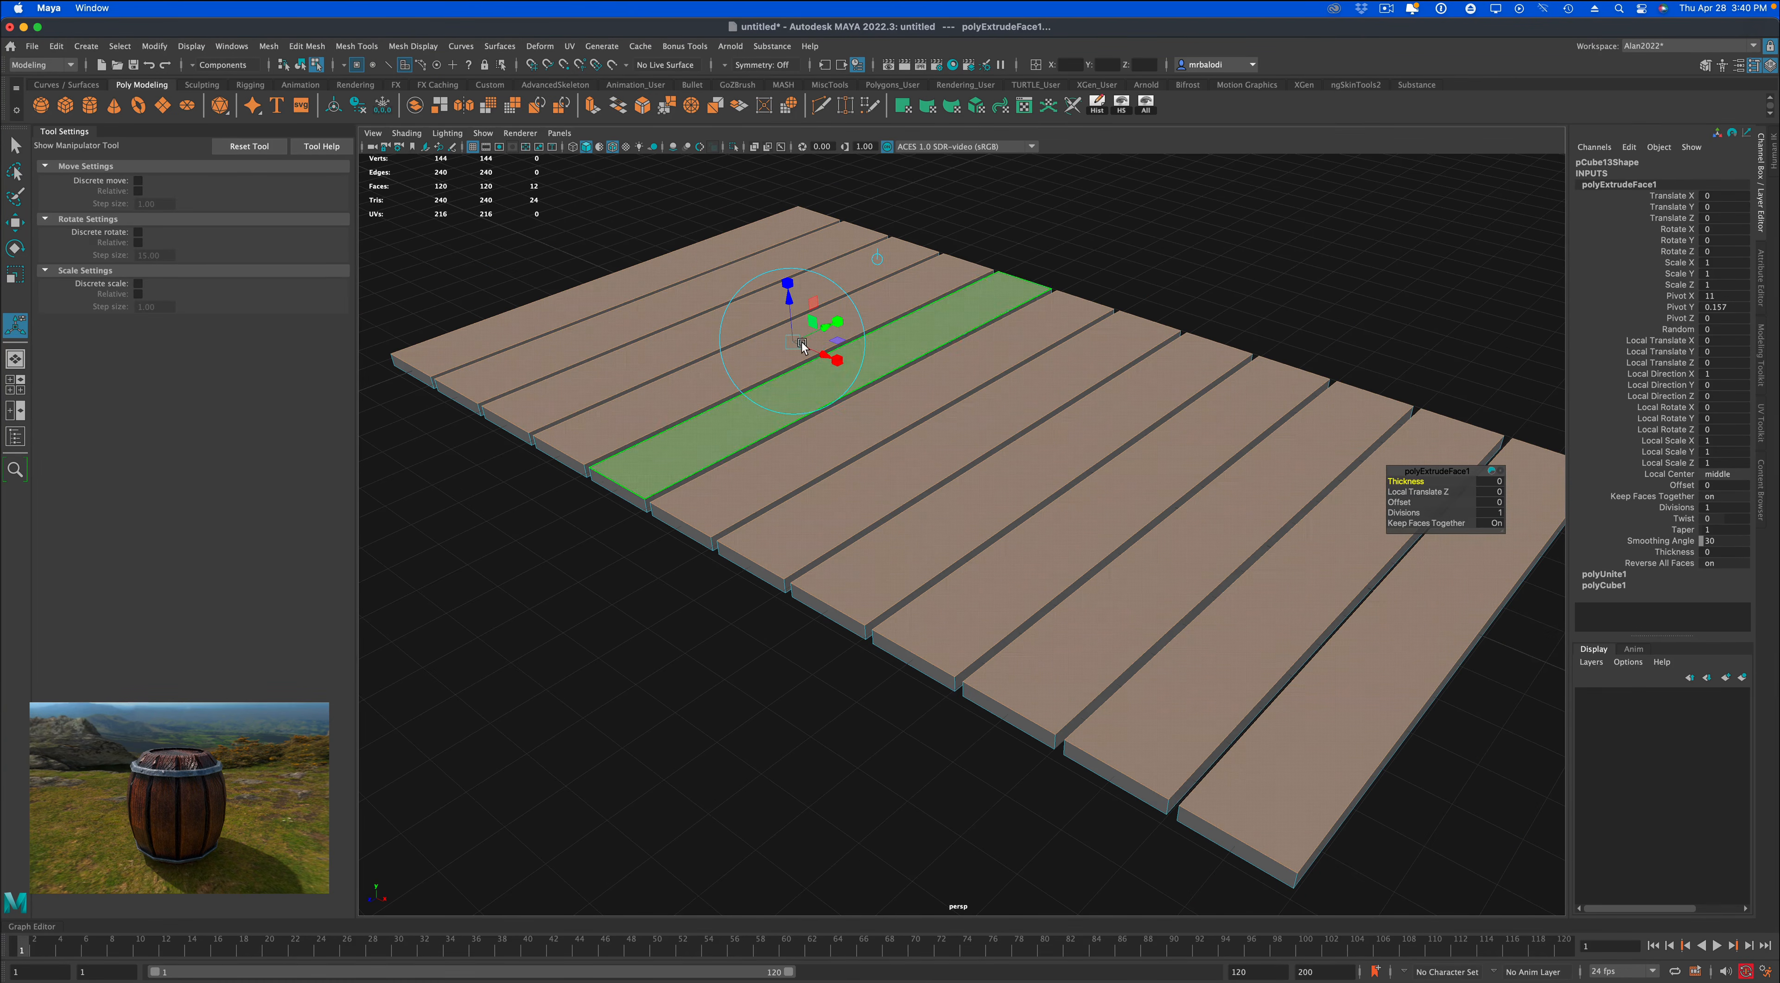
{"action": "left_click", "coordinate": [836, 360]}
{"action": "left_click_drag", "start_coordinate": [792, 340], "coordinate": [785, 296]}
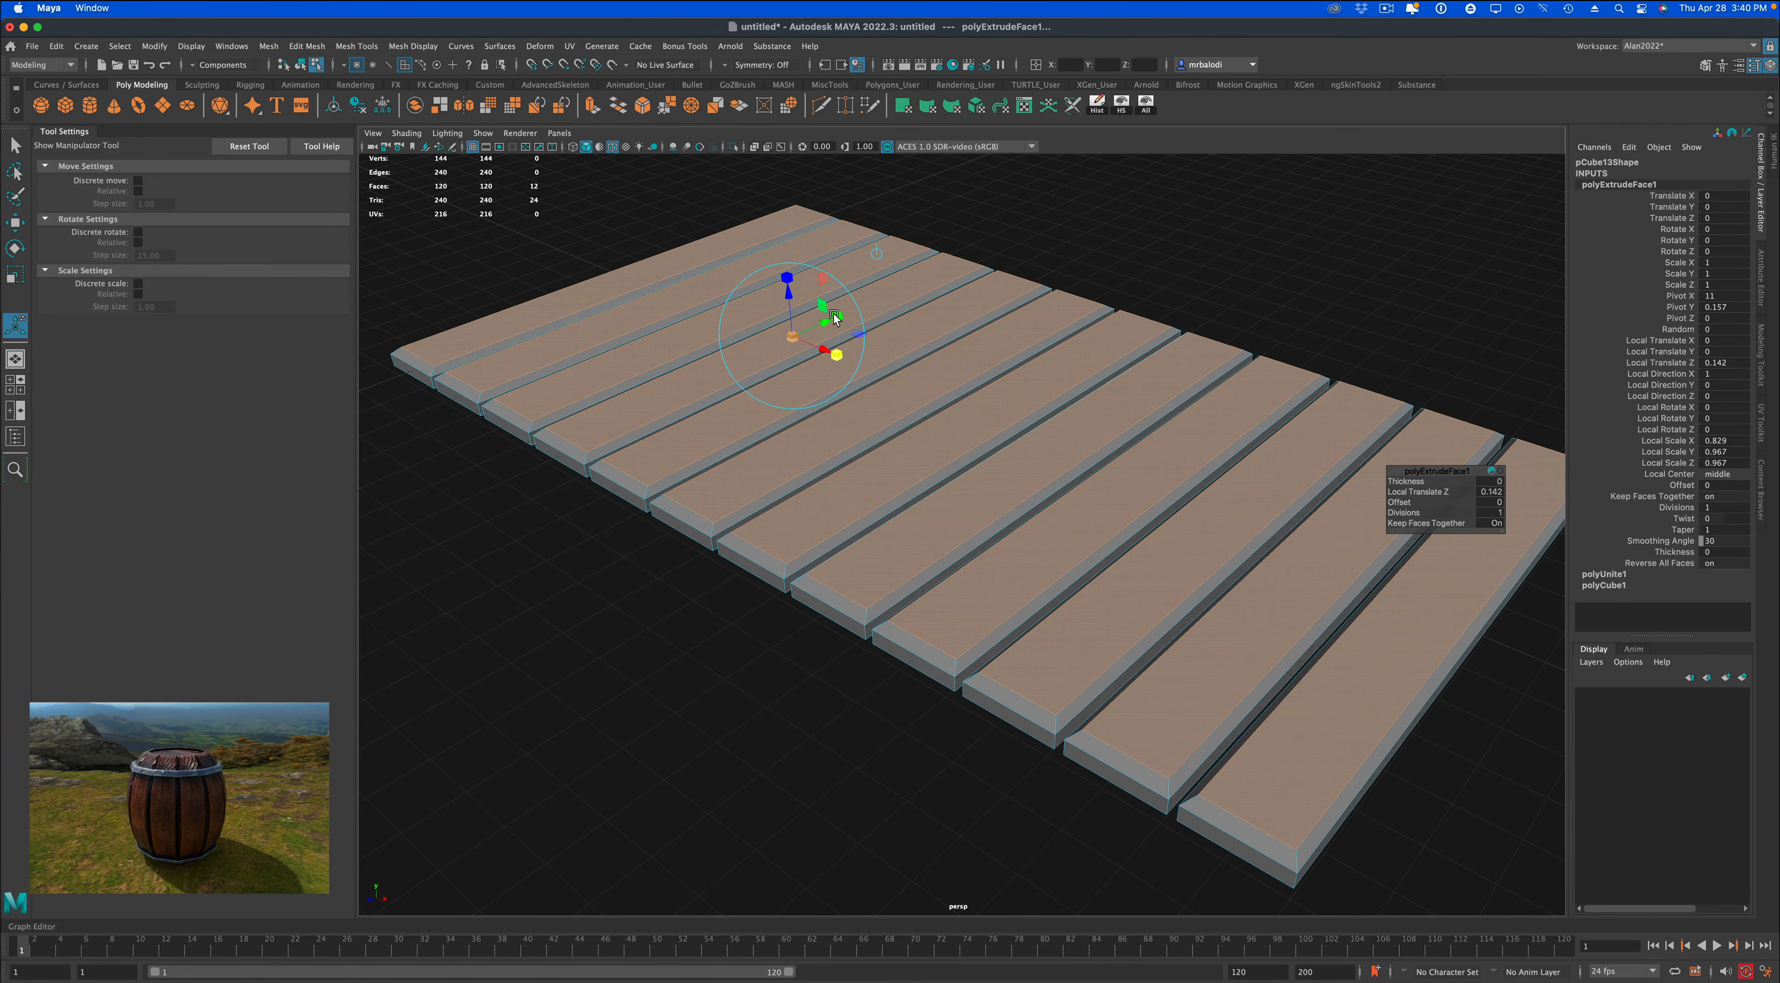
{"action": "left_click_drag", "start_coordinate": [835, 317], "coordinate": [802, 443]}
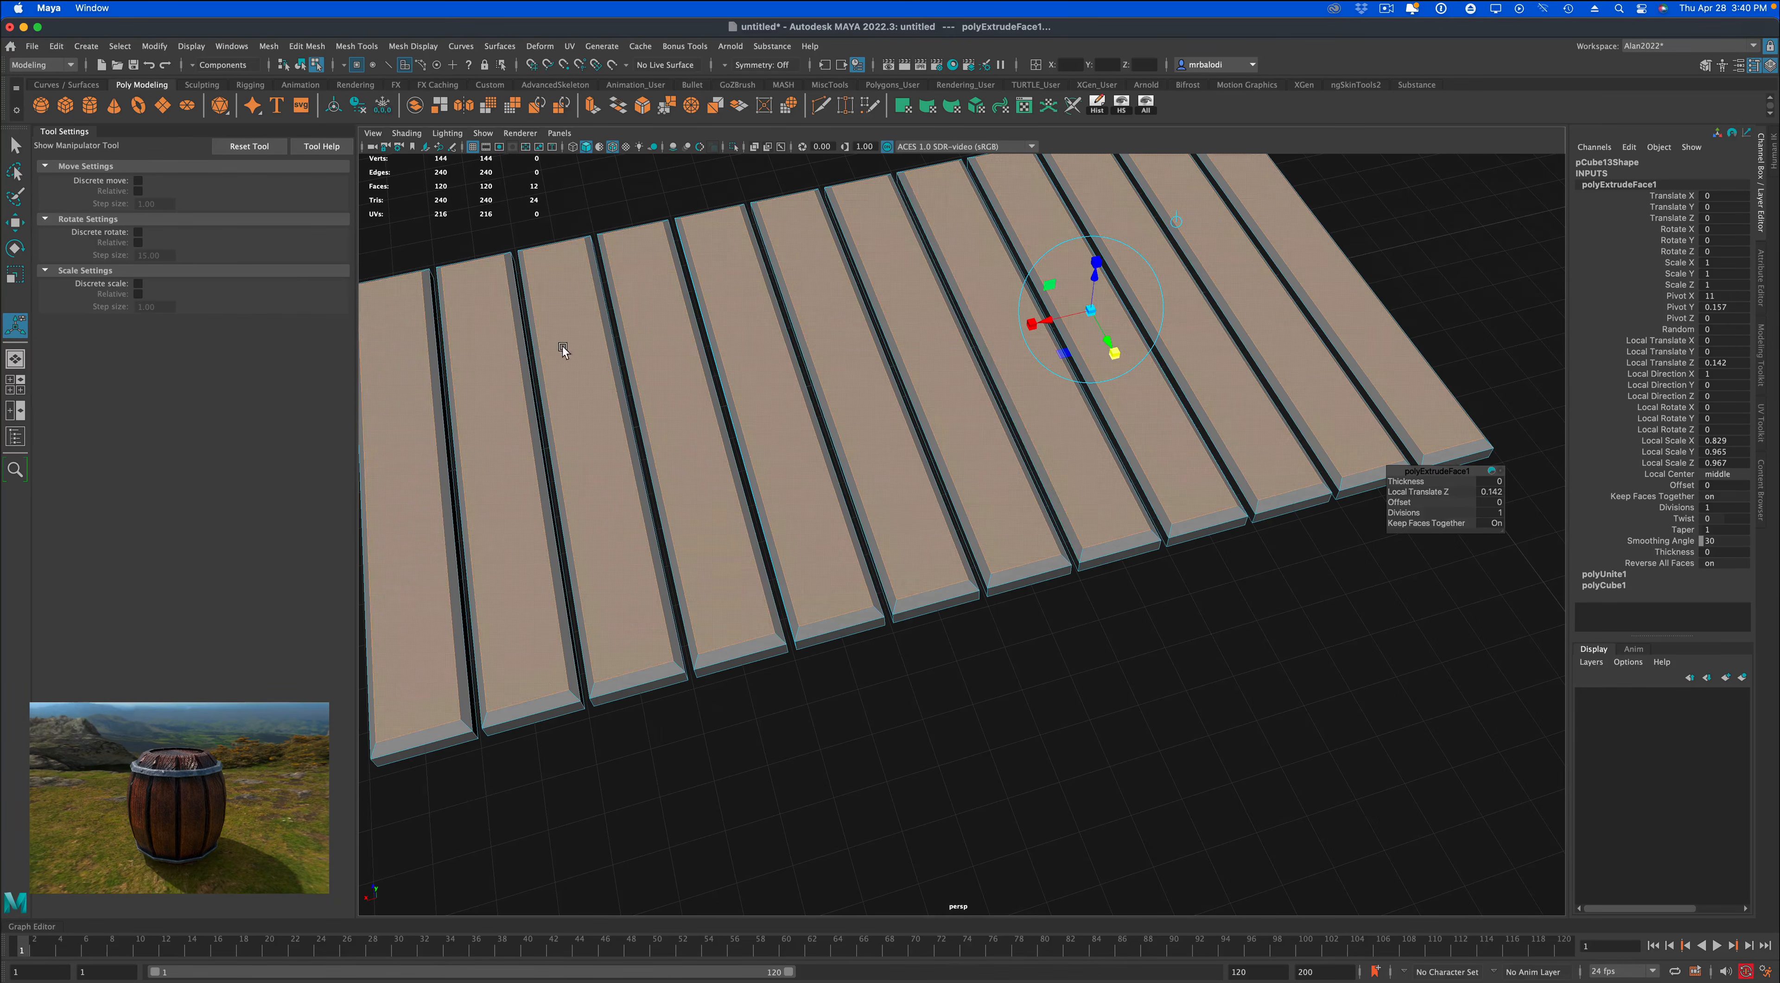
Return the combined planks from face mode to object mode.
{"action": "left_click", "coordinate": [16, 145]}
{"action": "right_click", "coordinate": [859, 335]}
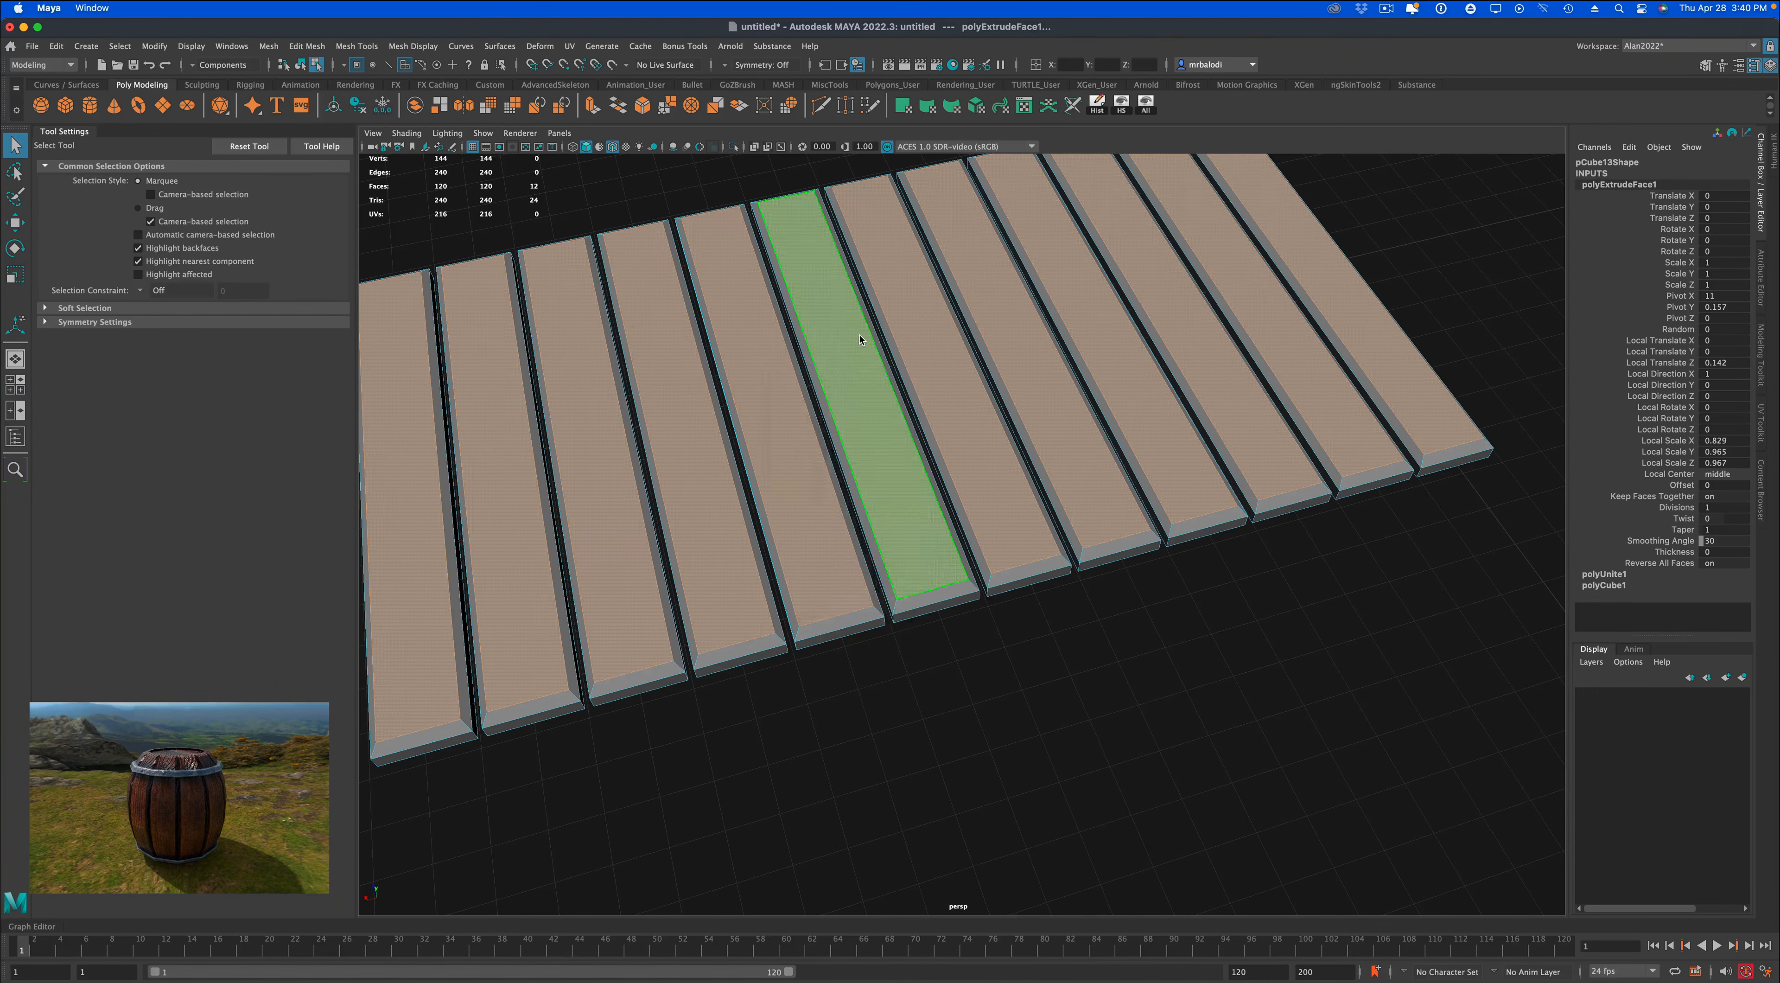
{"action": "left_click", "coordinate": [1333, 681]}
{"action": "scroll", "coordinate": [1331, 680], "scroll_direction": "down", "scroll_amount": 4}
{"action": "left_click_drag", "start_coordinate": [1313, 676], "coordinate": [1268, 660], "text": "alt"}
{"action": "left_click", "coordinate": [1183, 639]}
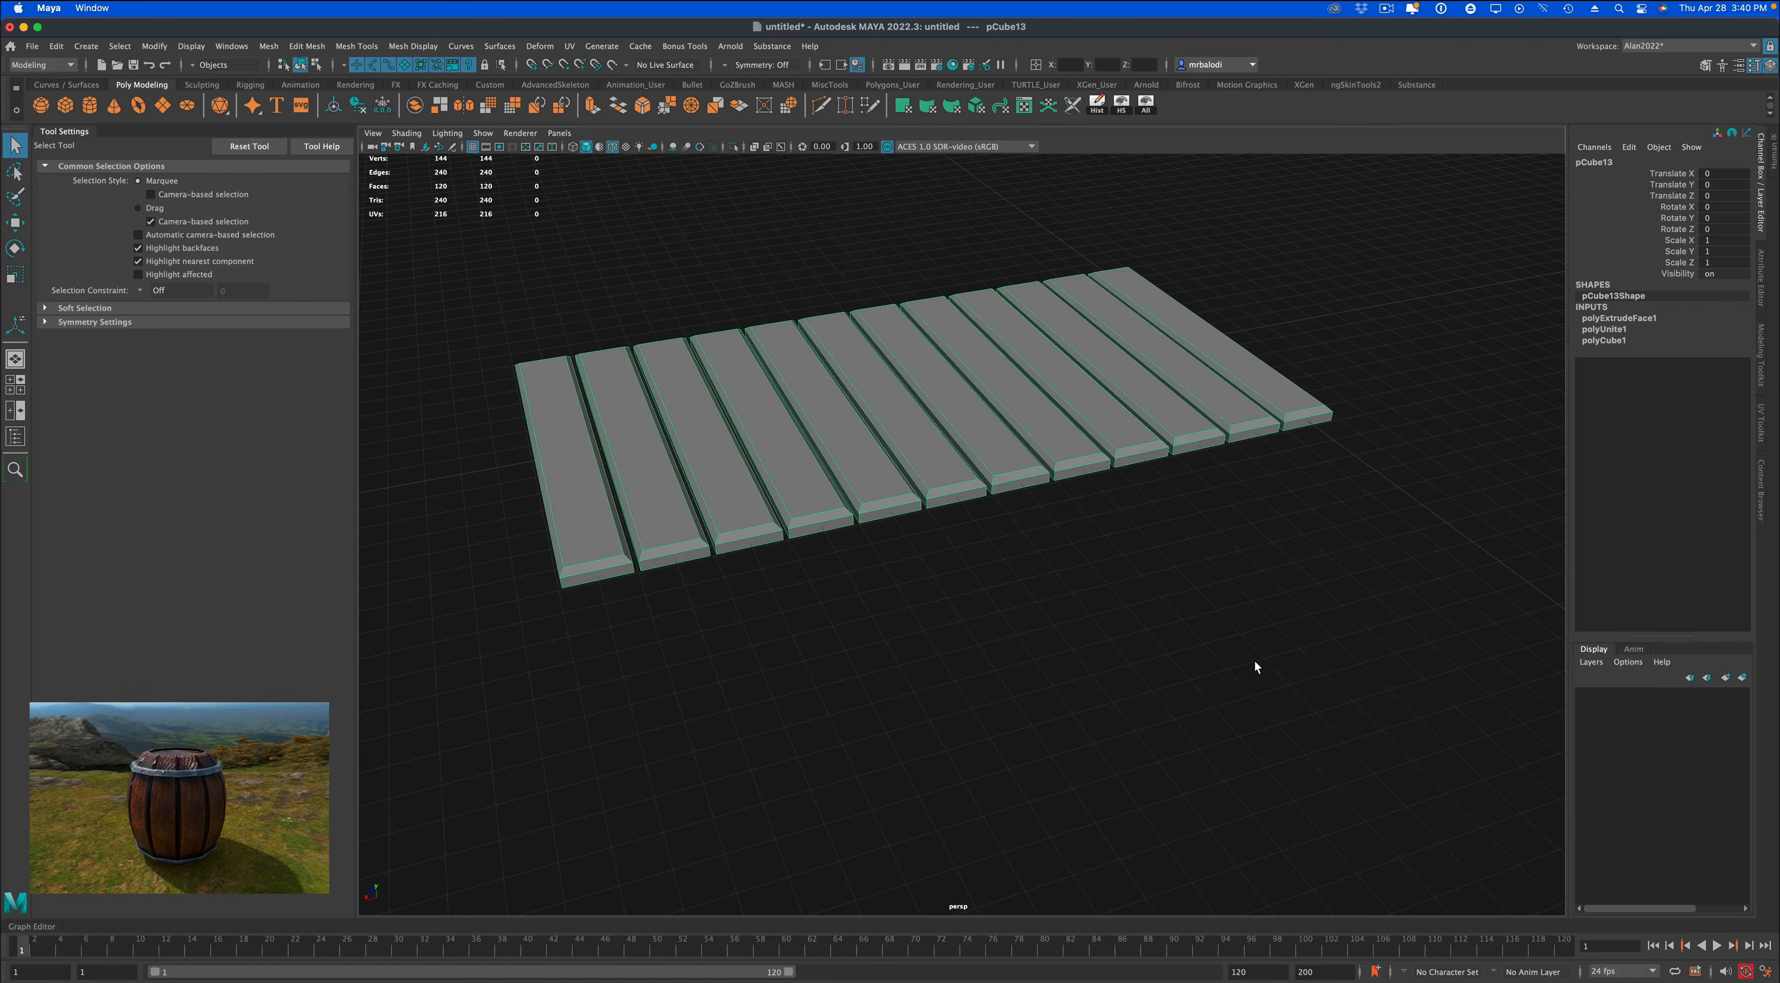
In the top view, move the vertices at both ends of all twelve planks slightly outward to lengthen the planks.
{"action": "key", "text": "space"}
{"action": "key", "text": "space"}
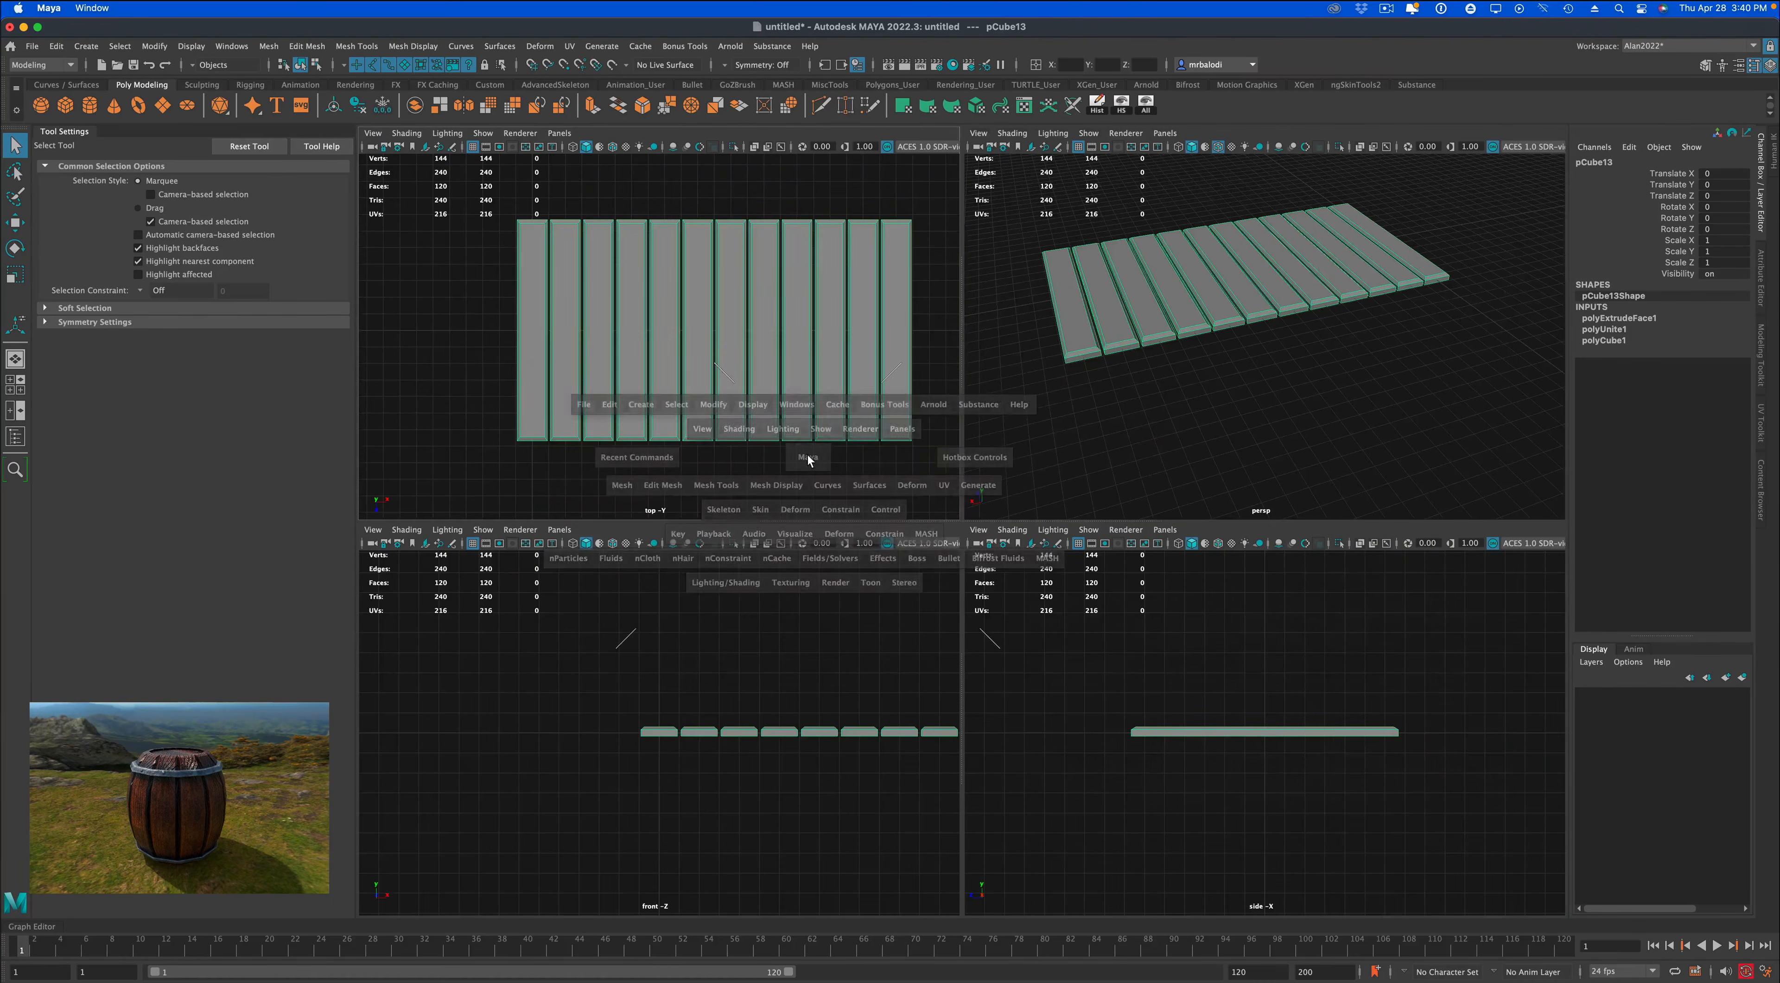
{"action": "scroll", "coordinate": [1014, 682], "scroll_direction": "down", "scroll_amount": 1}
{"action": "middle_click_drag", "start_coordinate": [1119, 672], "coordinate": [943, 655], "text": "alt"}
{"action": "scroll", "coordinate": [957, 658], "scroll_direction": "down", "scroll_amount": 1}
{"action": "right_click_drag", "start_coordinate": [990, 530], "coordinate": [773, 442]}
{"action": "left_click_drag", "start_coordinate": [494, 294], "coordinate": [1281, 356]}
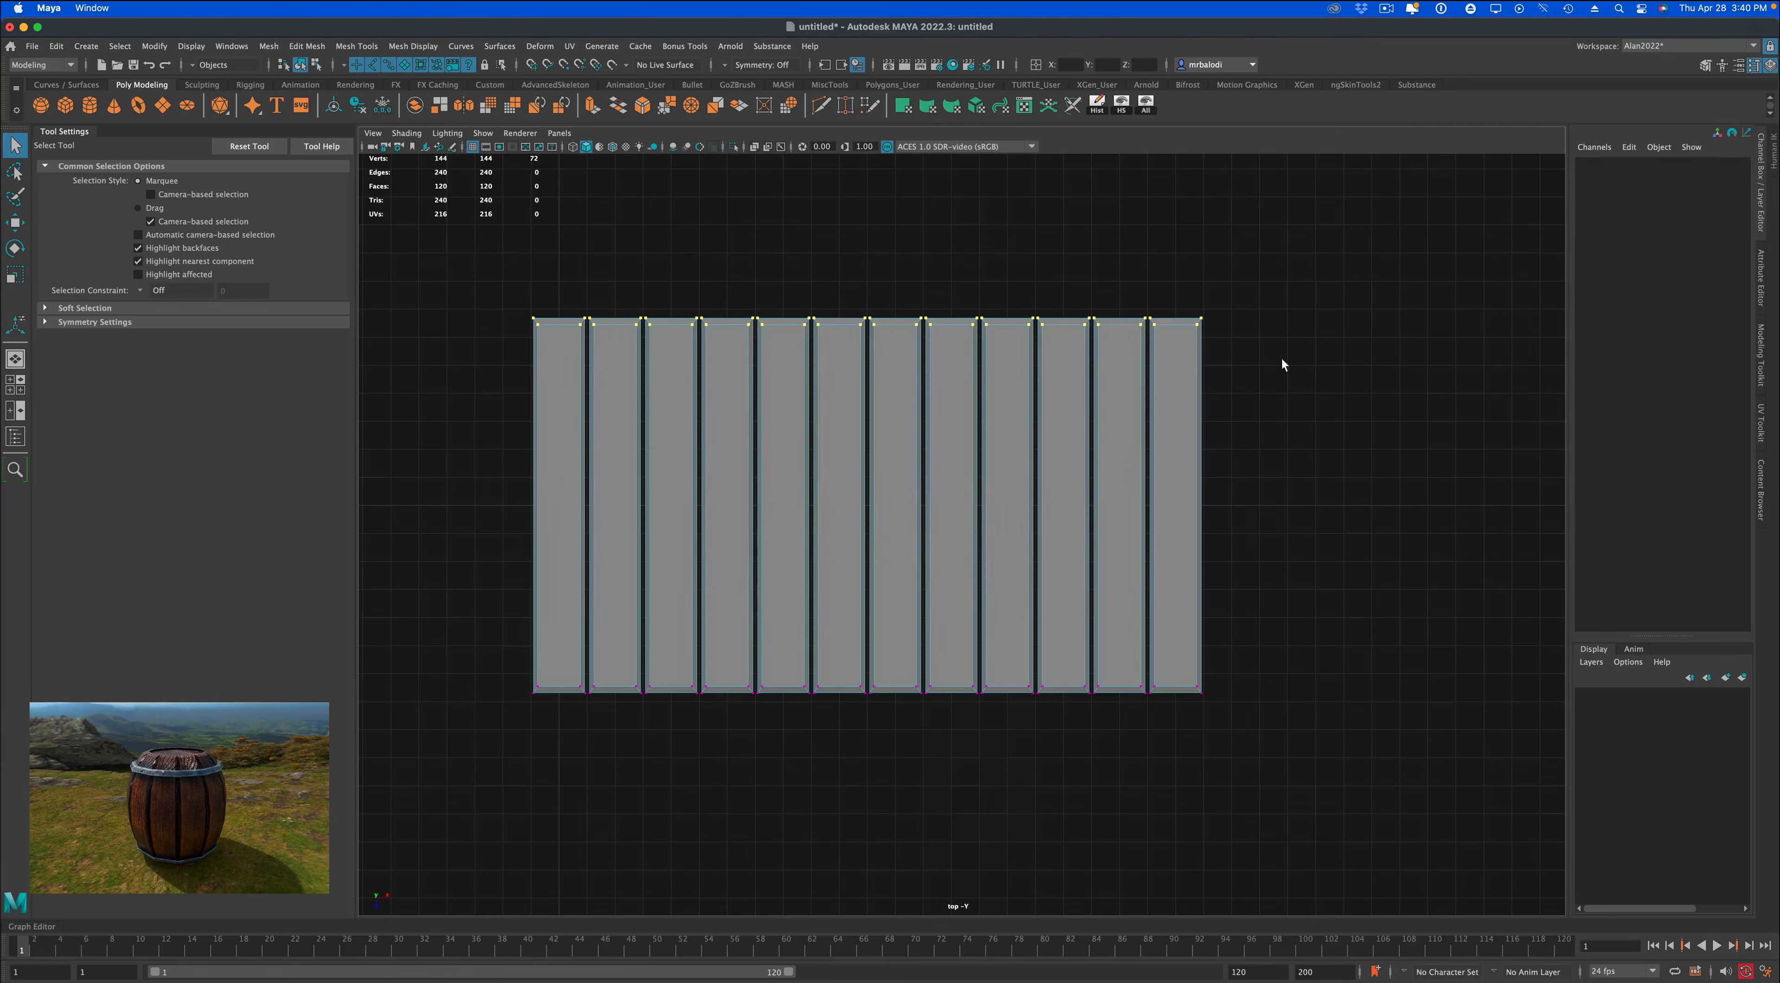
{"action": "left_click", "coordinate": [17, 225]}
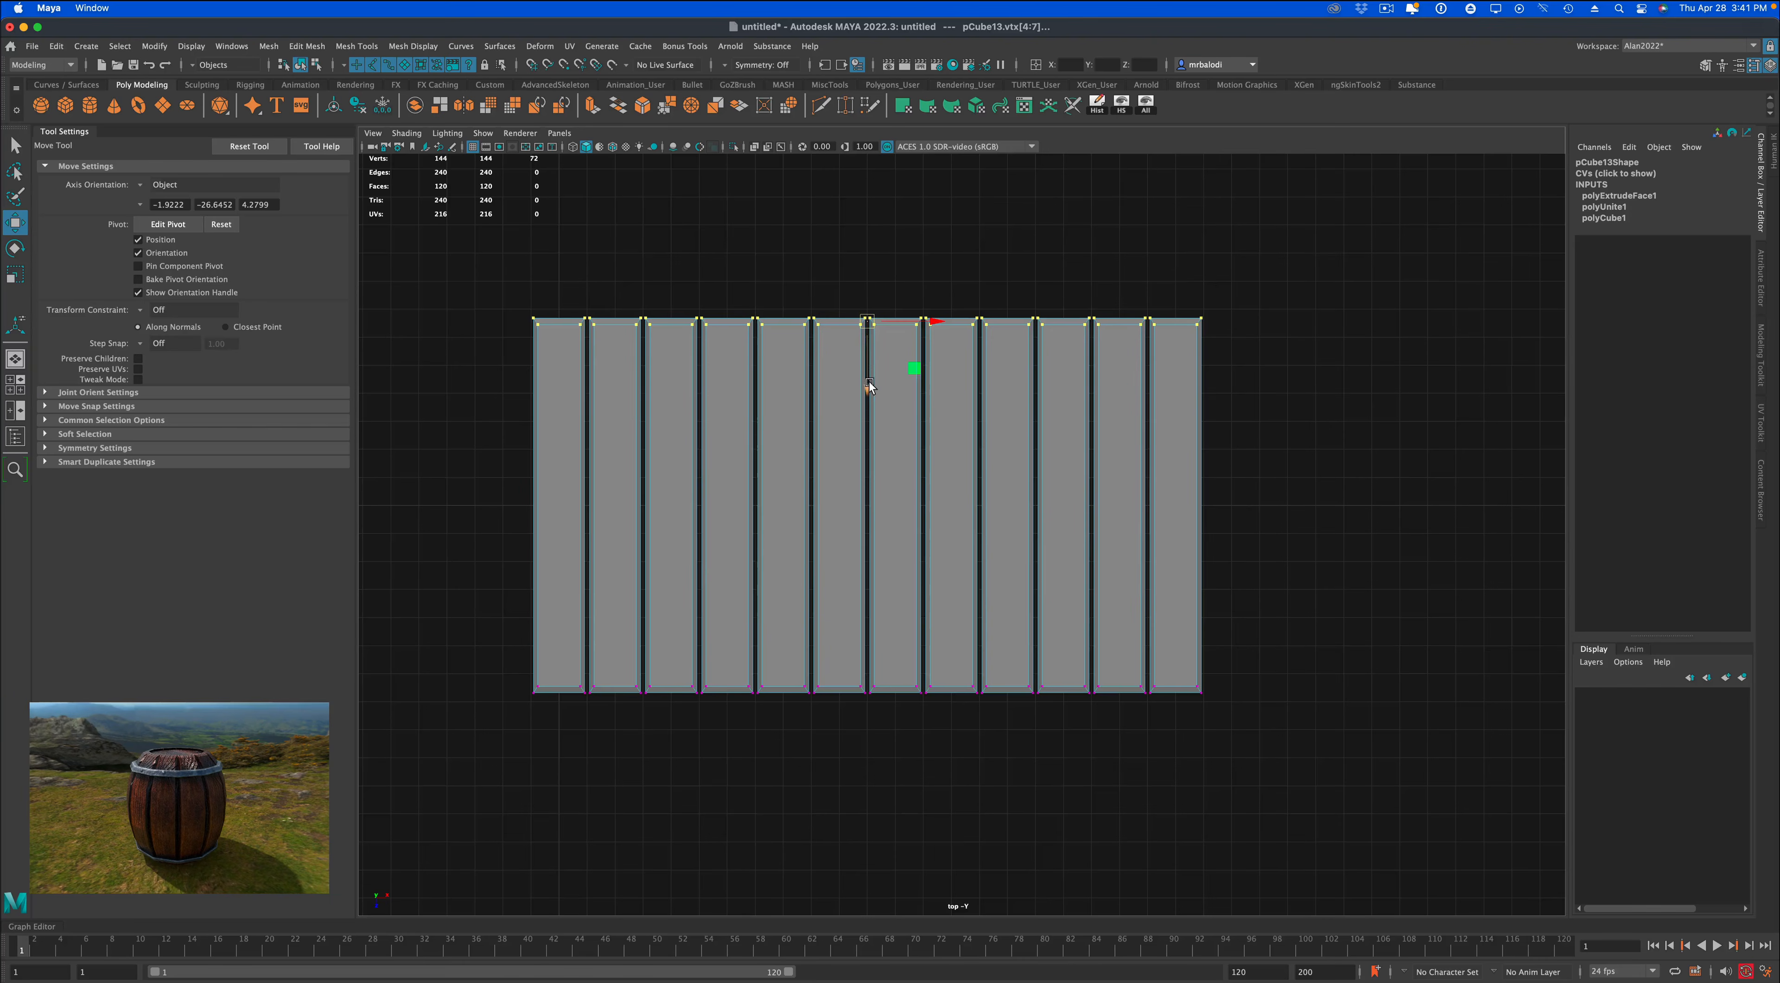
{"action": "mouse_move", "coordinate": [869, 381]}
{"action": "left_mouse_down"}
{"action": "mouse_move", "coordinate": [866, 298]}
{"action": "mouse_move", "coordinate": [866, 402]}
{"action": "mouse_move", "coordinate": [872, 376]}
{"action": "left_mouse_up"}
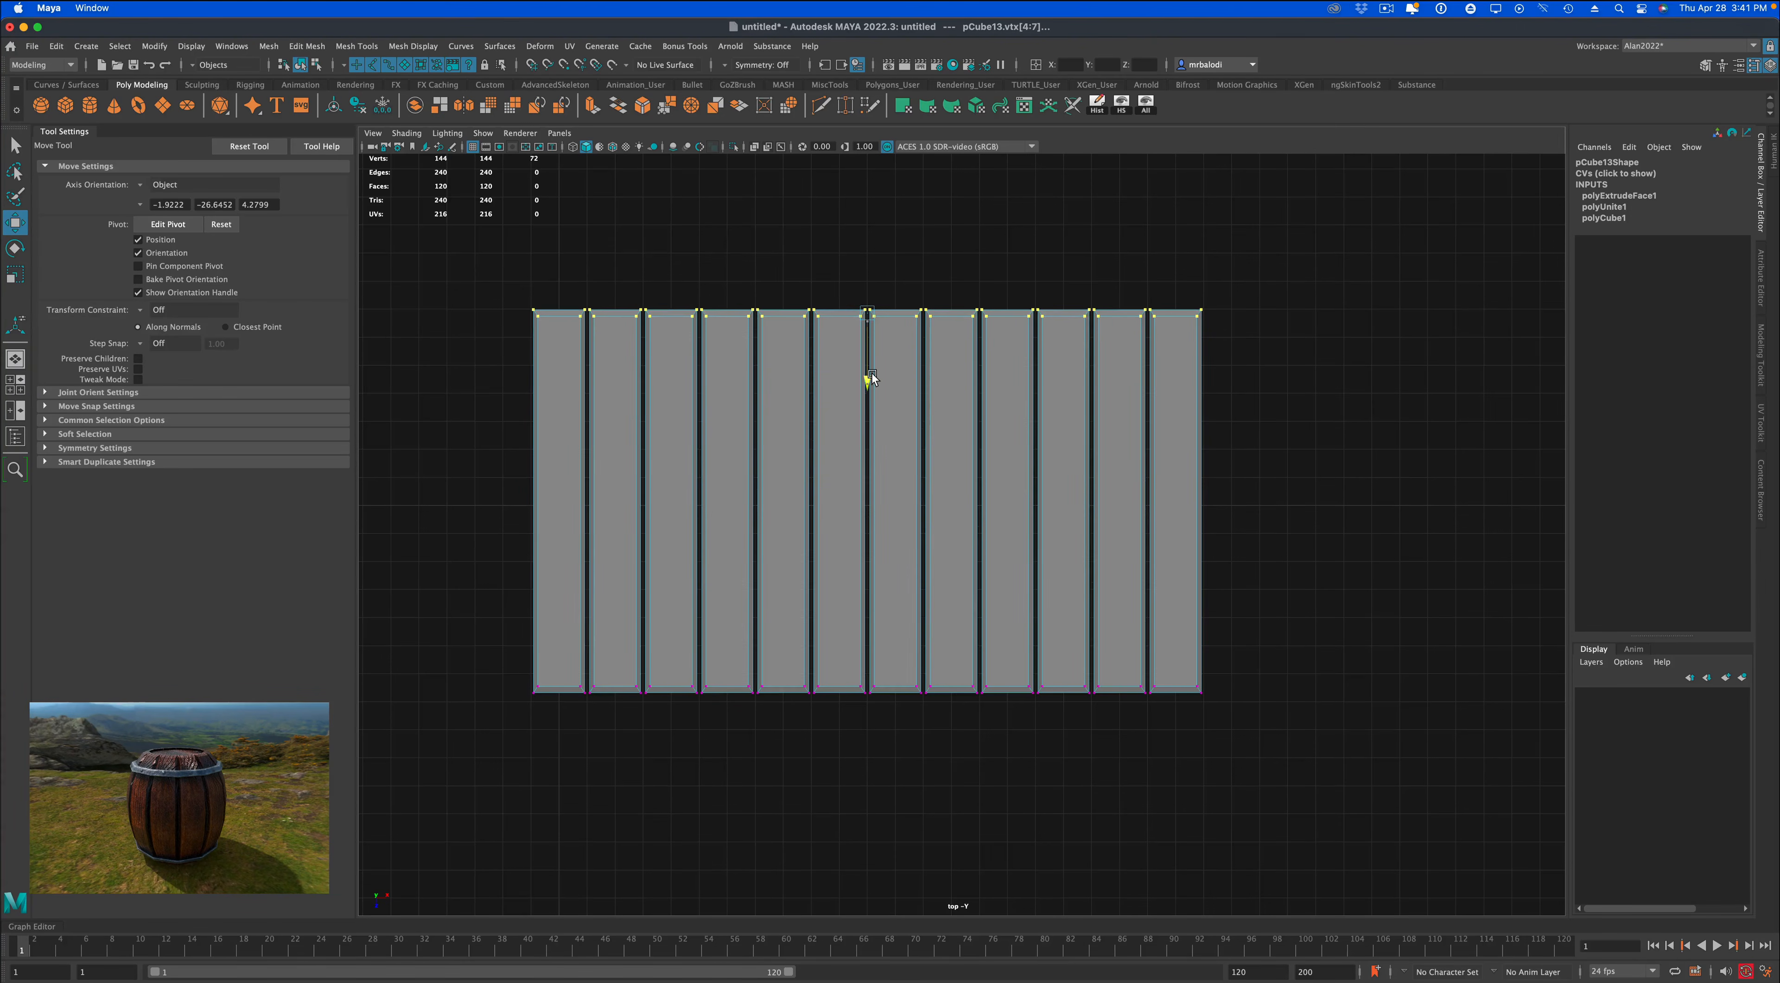
{"action": "left_click_drag", "start_coordinate": [463, 637], "coordinate": [1253, 755]}
{"action": "mouse_move", "coordinate": [864, 762]}
{"action": "left_mouse_down"}
{"action": "mouse_move", "coordinate": [866, 728]}
{"action": "mouse_move", "coordinate": [876, 767]}
{"action": "left_mouse_up"}
Return the planks to object mode and turn on wireframe-on-shaded display in the top view.
{"action": "right_click_drag", "start_coordinate": [994, 569], "coordinate": [1049, 547]}
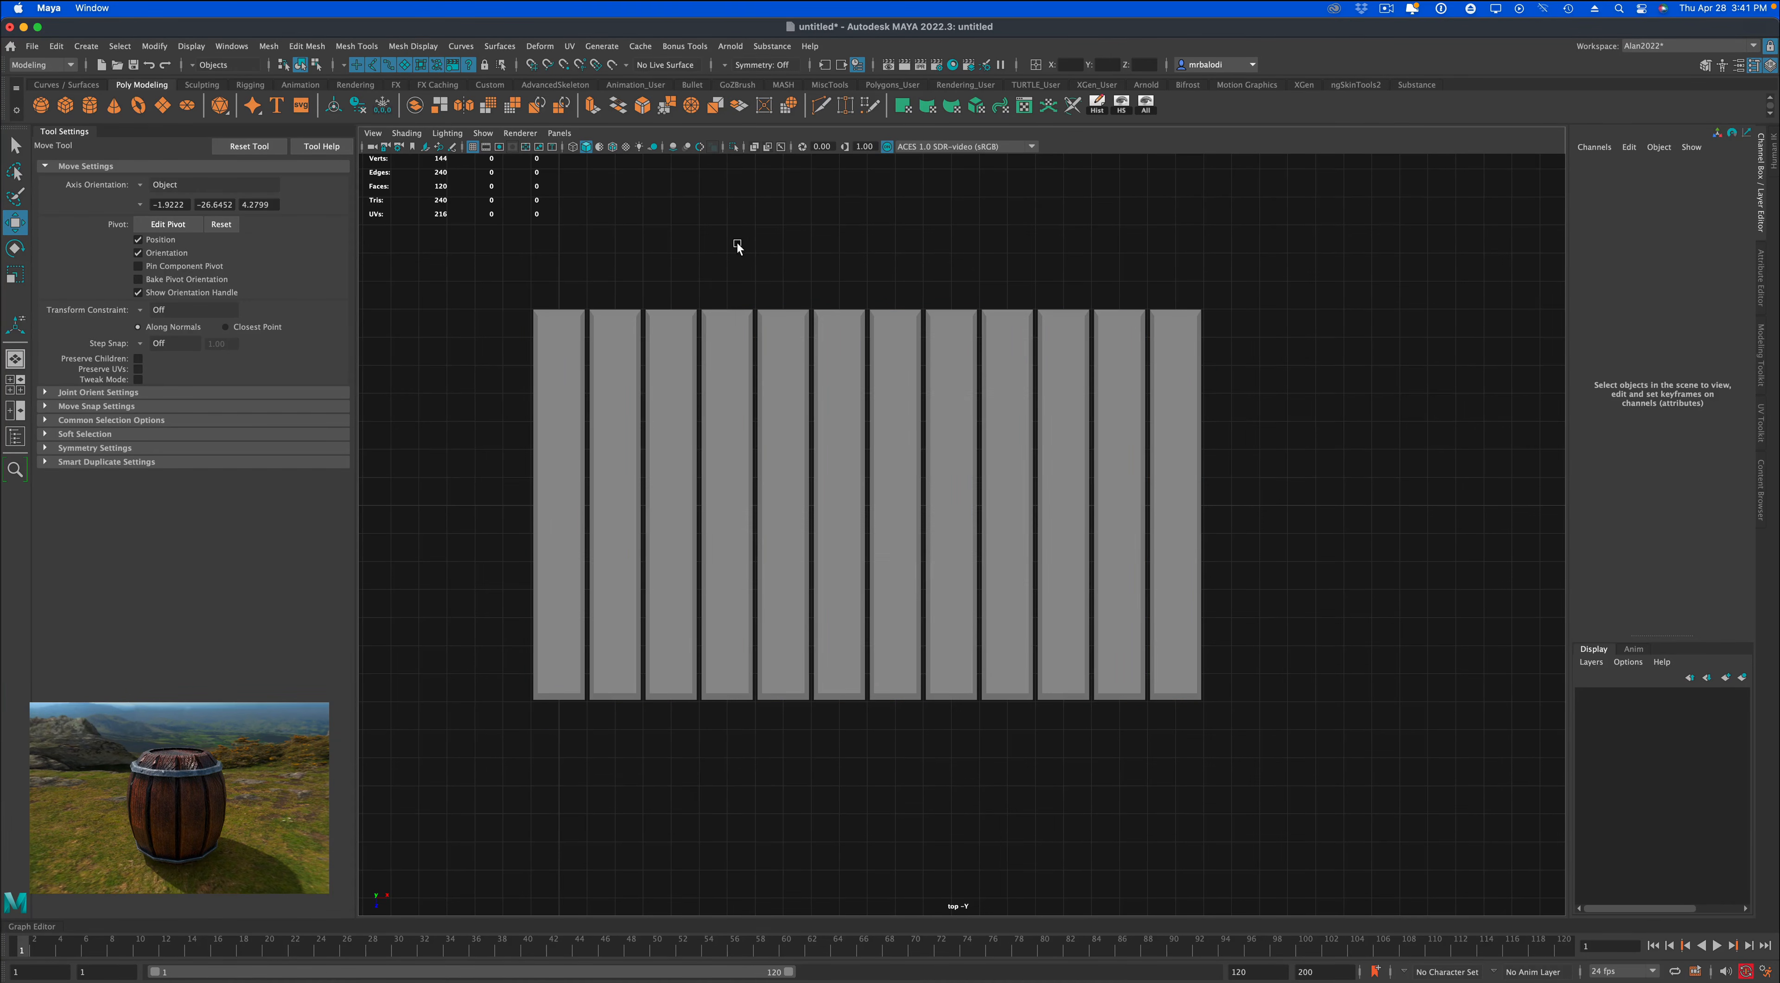
{"action": "left_click", "coordinate": [613, 146]}
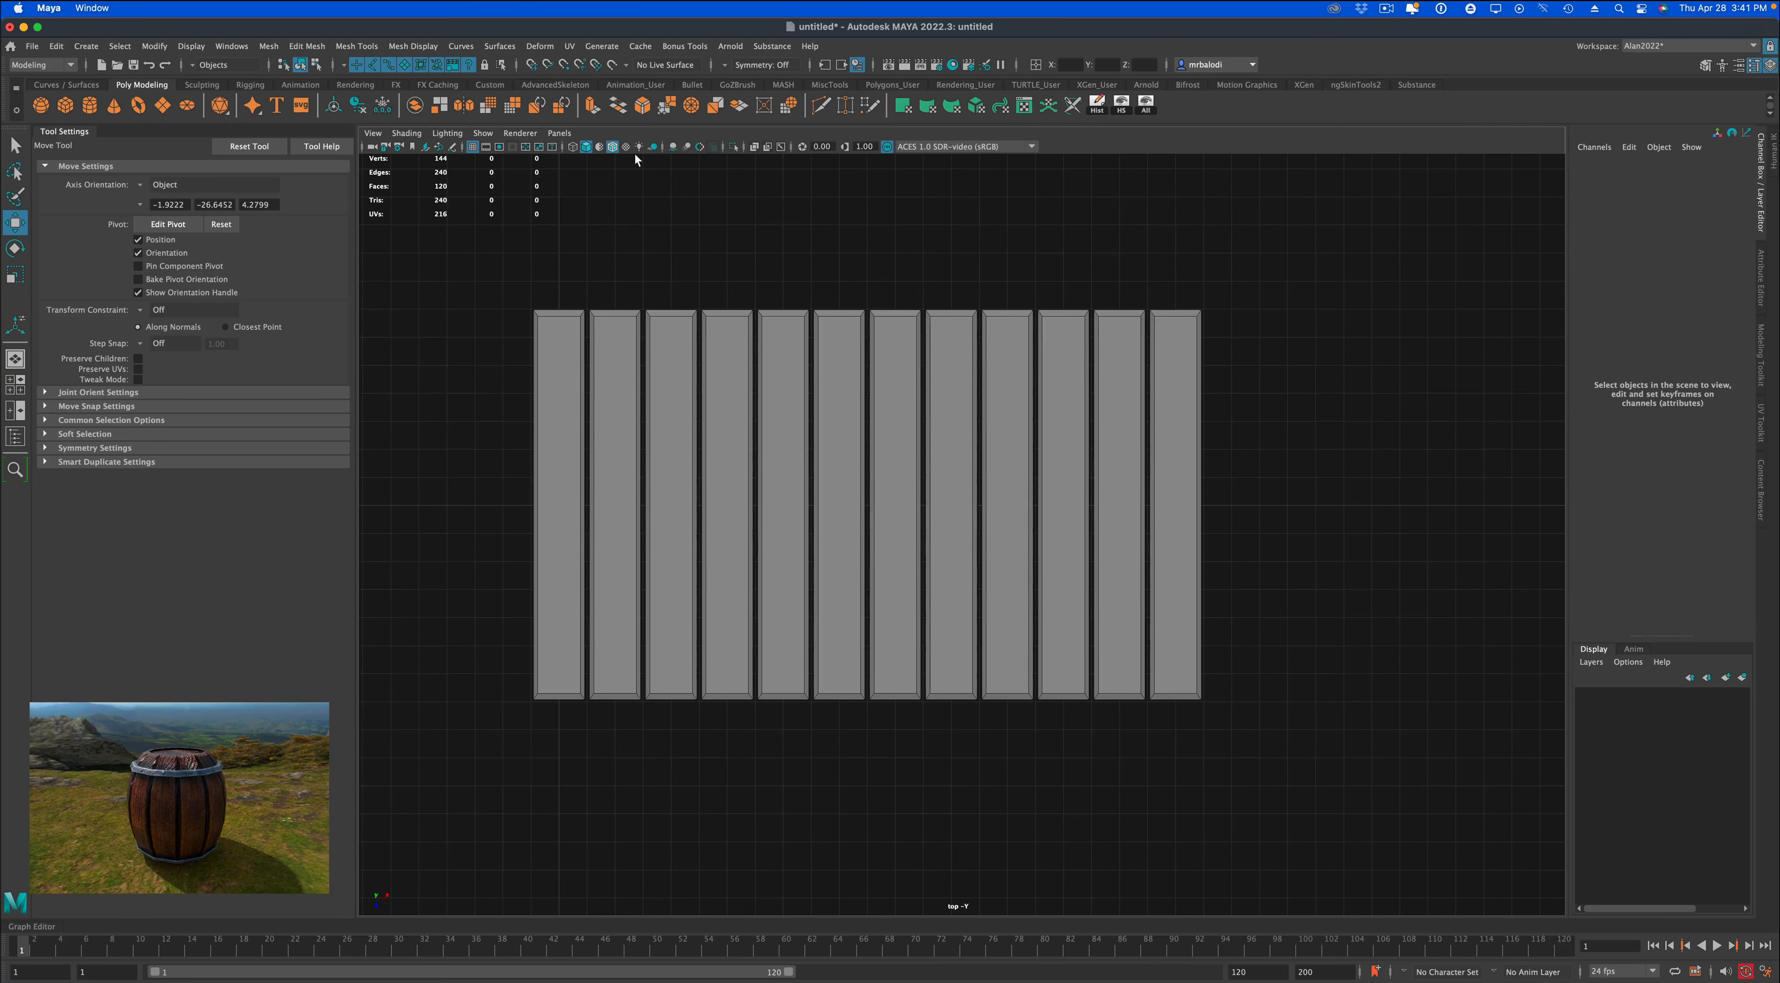
{"action": "left_click", "coordinate": [819, 105]}
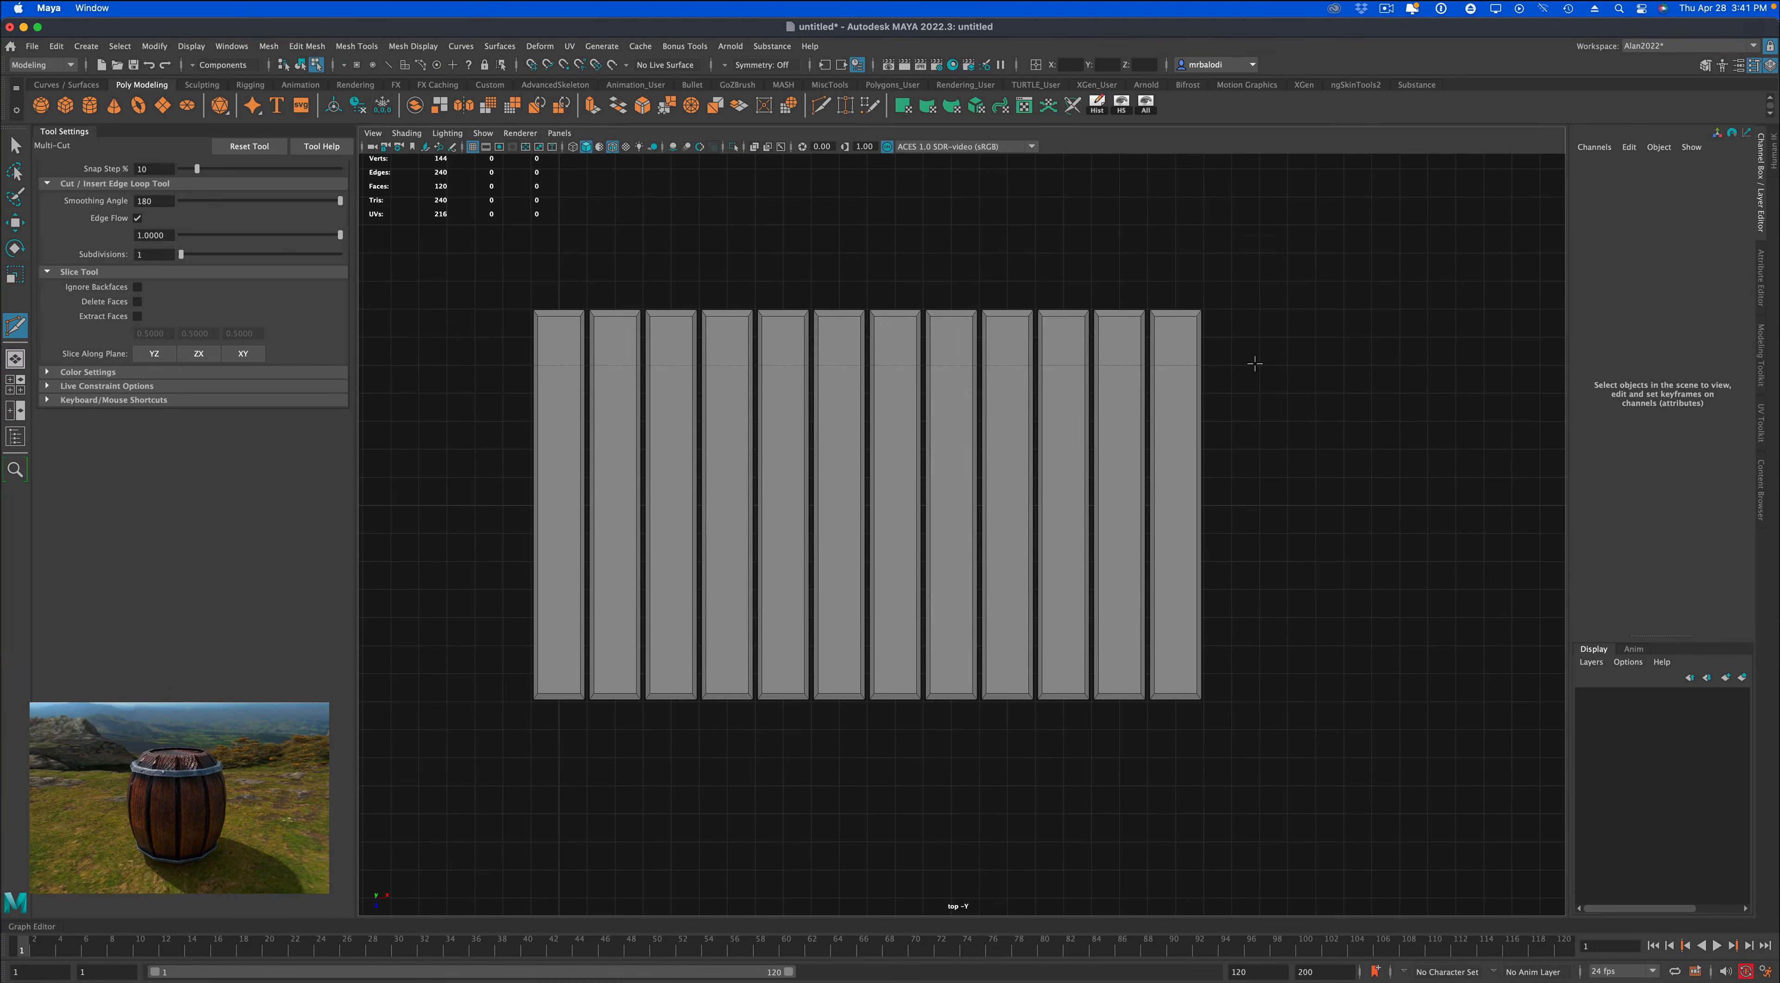
{"action": "right_click_drag", "start_coordinate": [558, 411], "coordinate": [600, 392]}
{"action": "left_click", "coordinate": [15, 145]}
{"action": "left_click", "coordinate": [591, 248]}
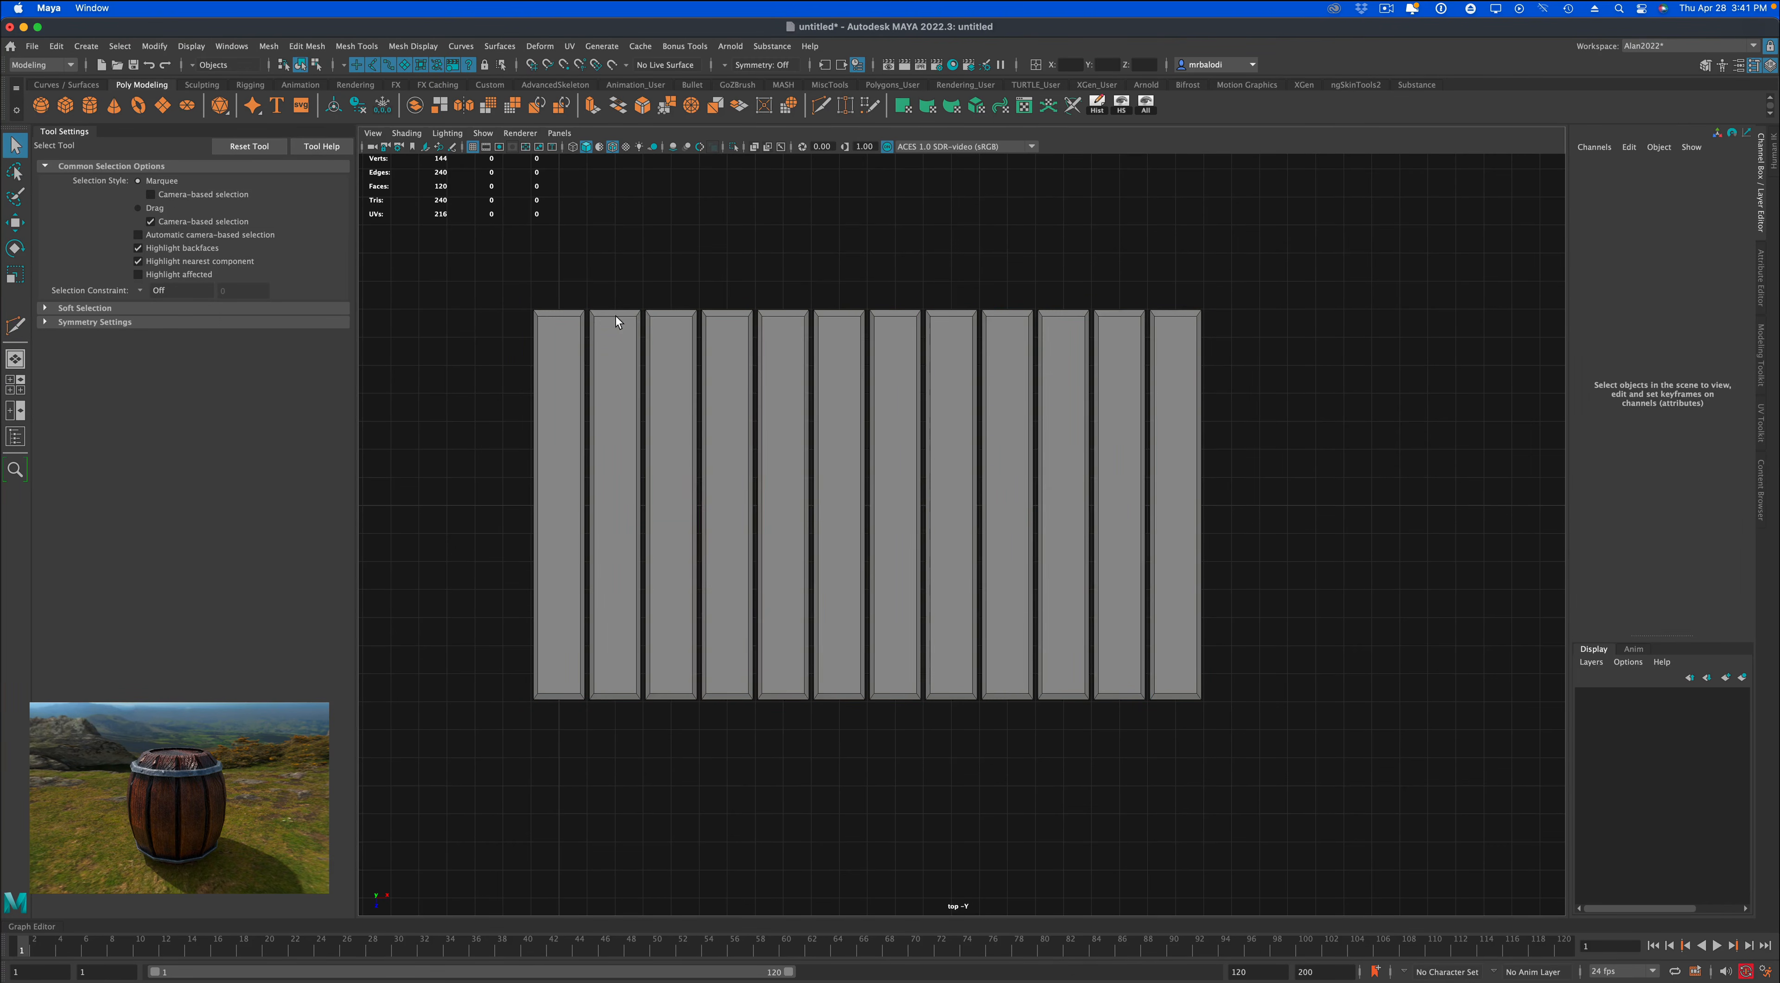
Slice the planks with Multi-Cut along six evenly spaced straight lines running across all twelve planks, and return to object mode.
{"action": "left_click", "coordinate": [617, 315]}
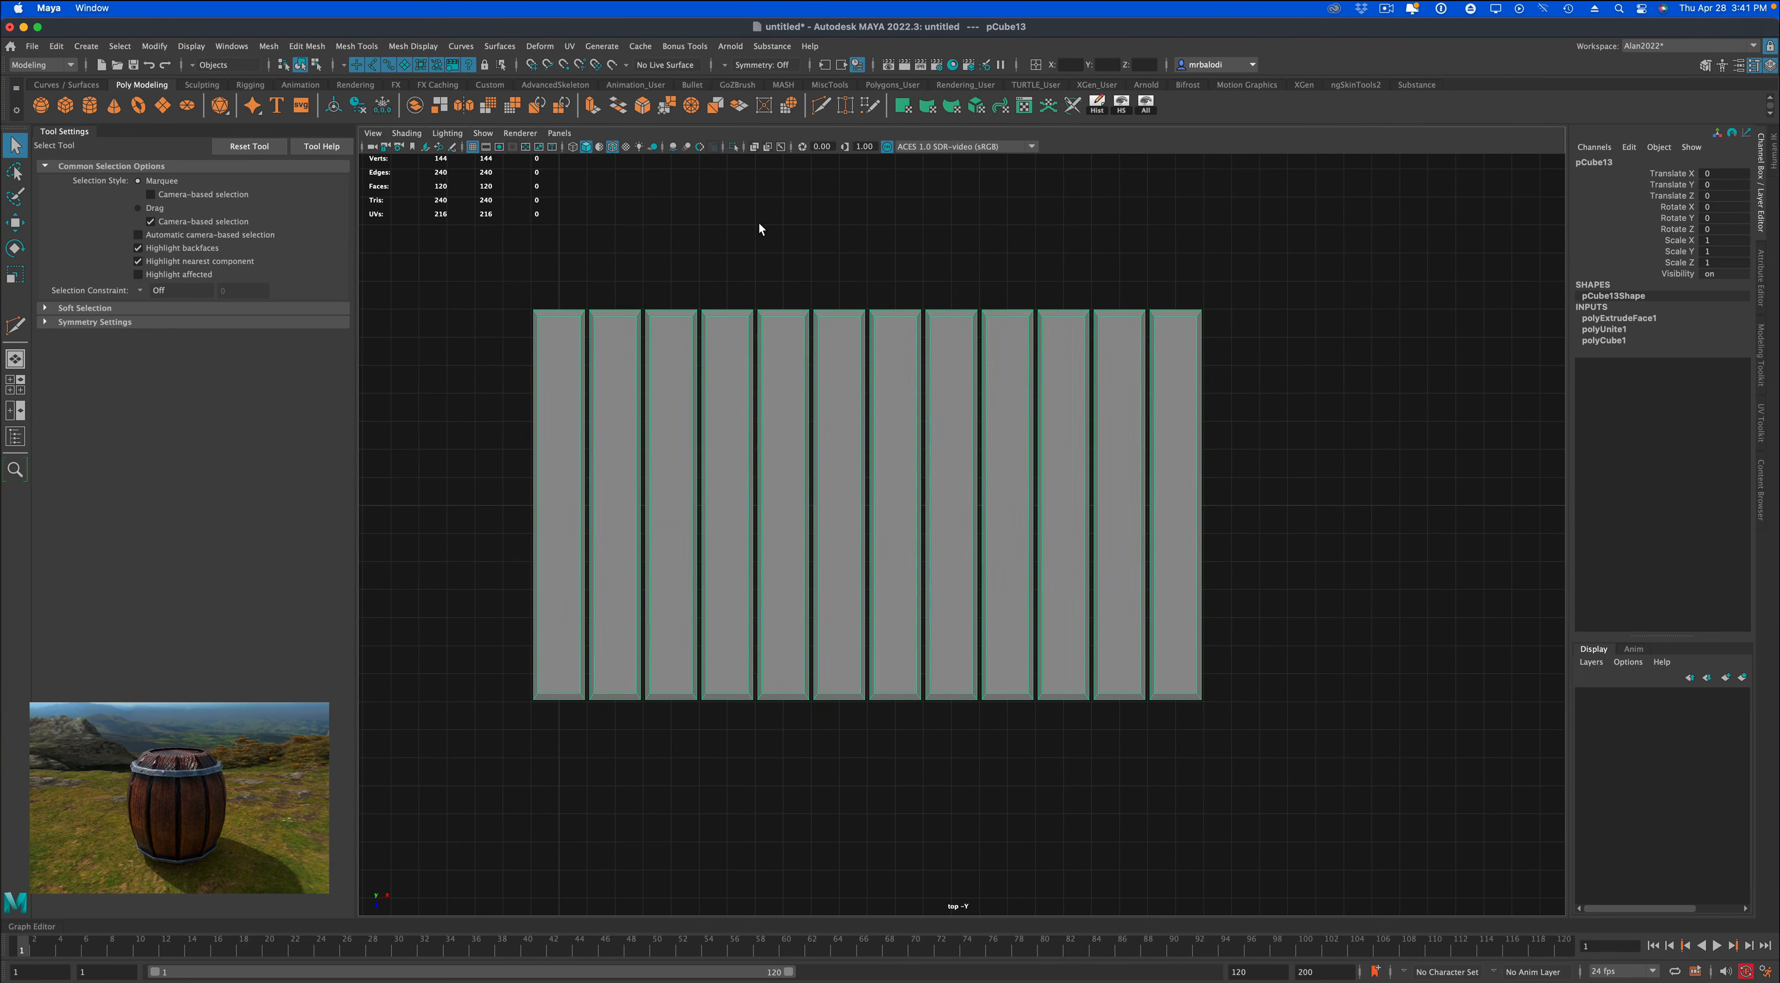
{"action": "left_click", "coordinate": [821, 104]}
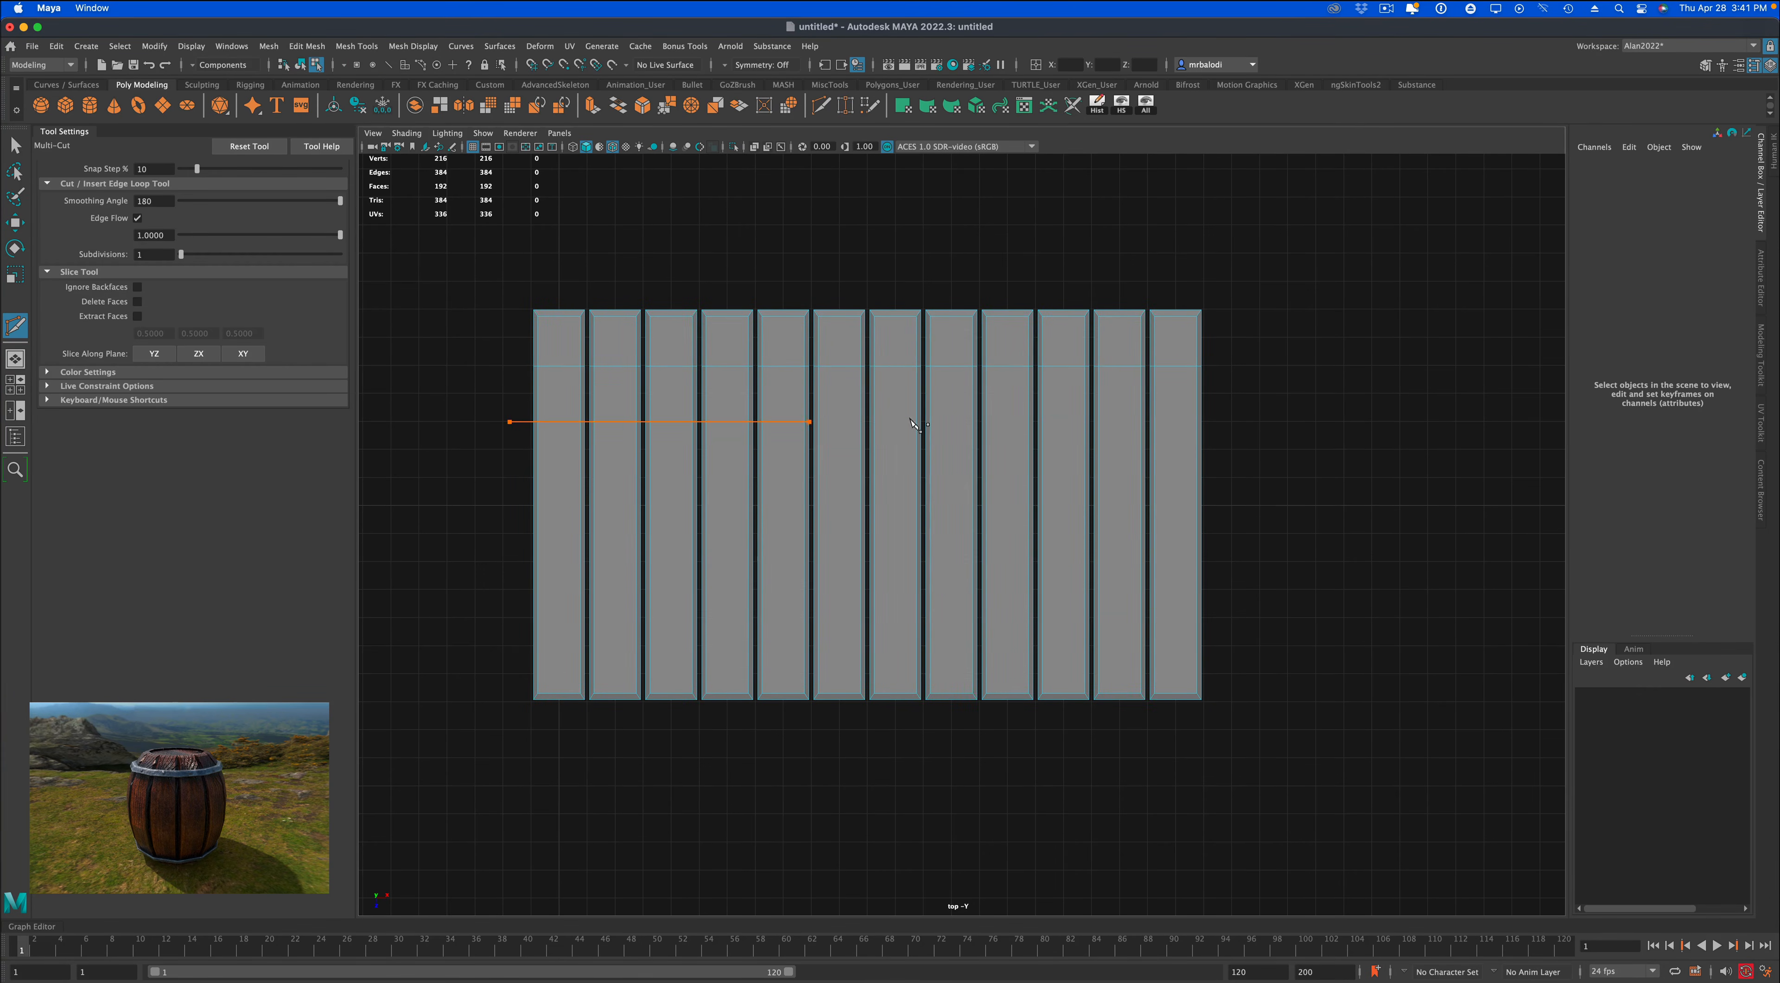
{"action": "left_click_drag", "start_coordinate": [1287, 429], "coordinate": [1287, 430]}
{"action": "left_click_drag", "start_coordinate": [497, 480], "coordinate": [1232, 478]}
{"action": "left_click_drag", "start_coordinate": [1280, 538], "coordinate": [1280, 538]}
{"action": "left_click_drag", "start_coordinate": [500, 588], "coordinate": [1318, 590]}
{"action": "left_click", "coordinate": [492, 637]}
{"action": "left_click", "coordinate": [14, 146]}
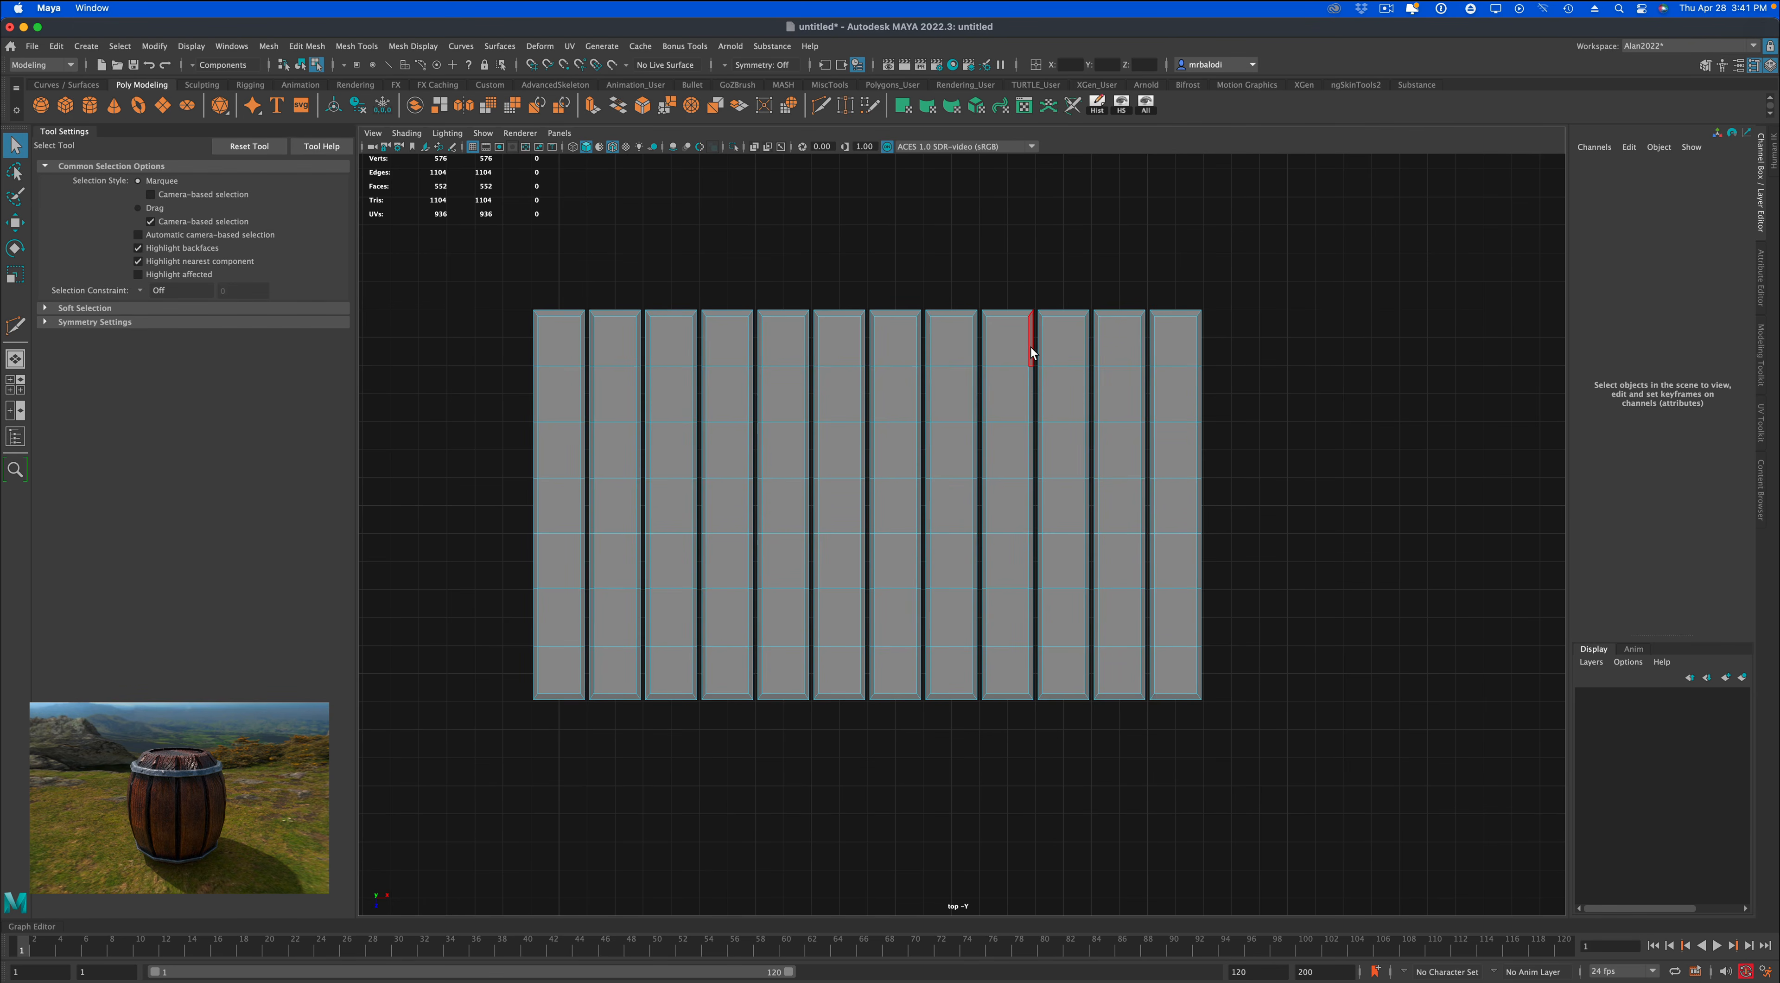
{"action": "right_click_drag", "start_coordinate": [1030, 348], "coordinate": [1086, 336]}
{"action": "right_click_drag", "start_coordinate": [1121, 257], "coordinate": [1121, 257]}
Create a polygon cube about 0.529 in size beside the planks and scale it to about 12.08 in X and 0.32 in Y.
{"action": "key", "text": "space"}
{"action": "key", "text": "space"}
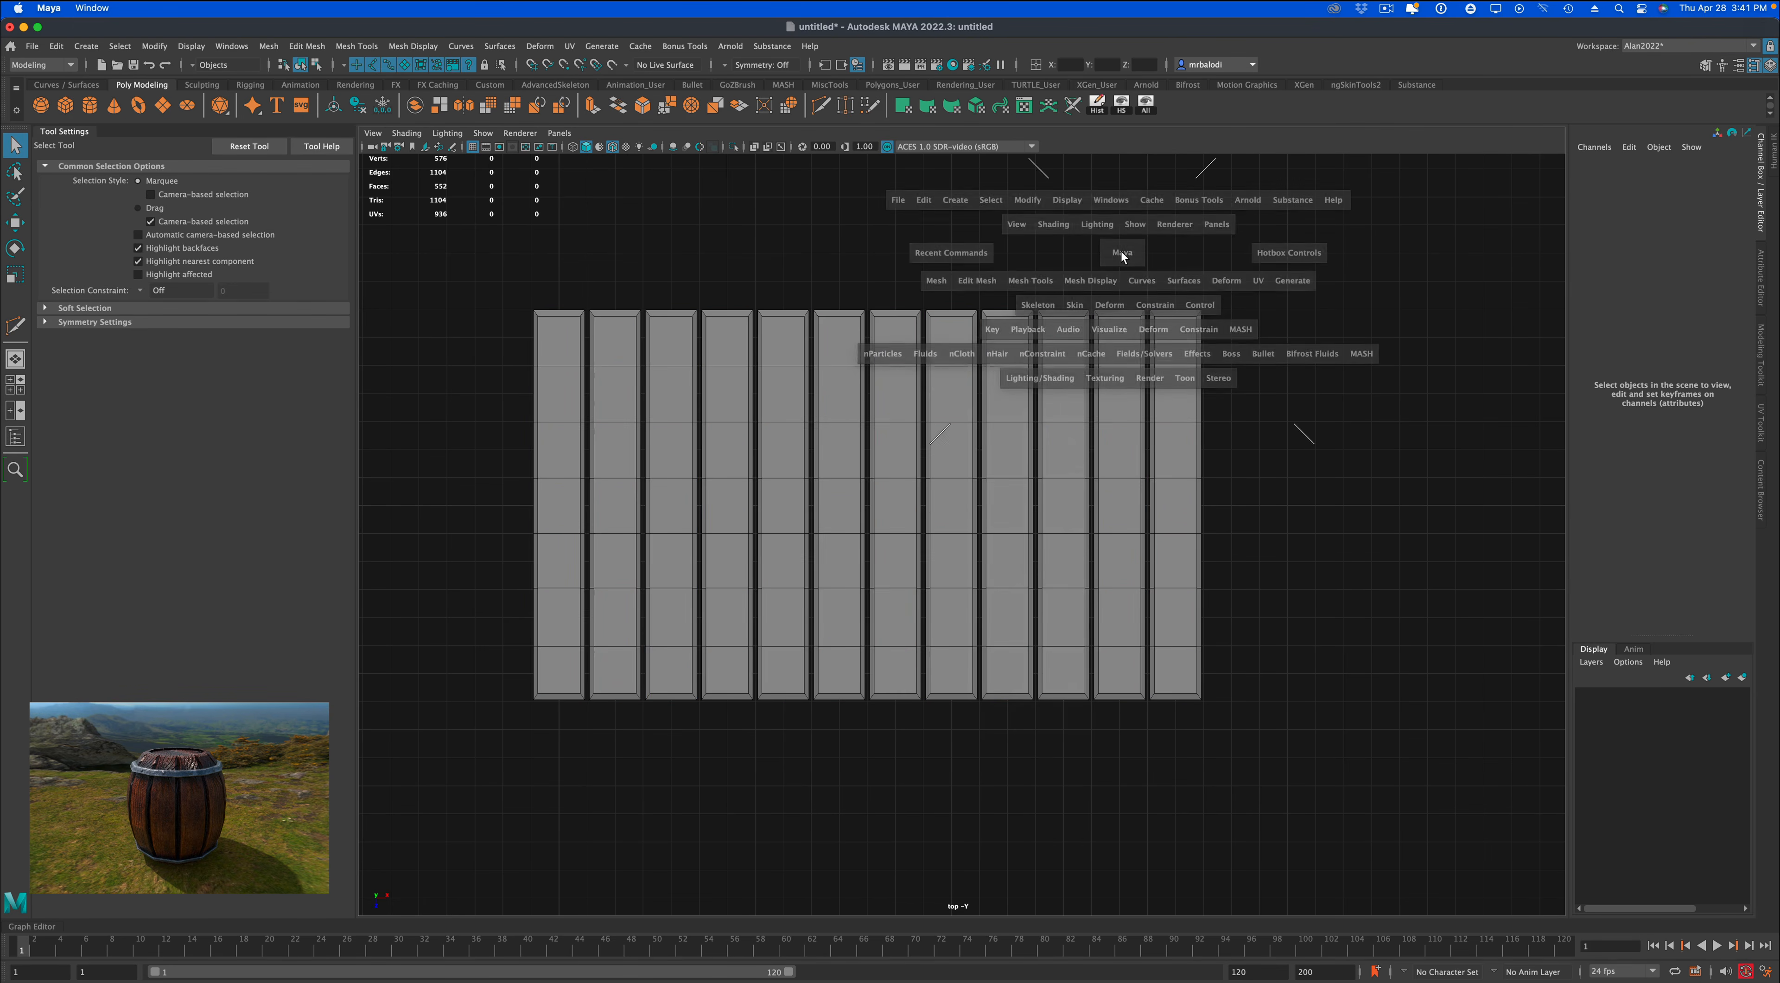
{"action": "left_click_drag", "start_coordinate": [1143, 485], "coordinate": [1264, 502], "text": "alt"}
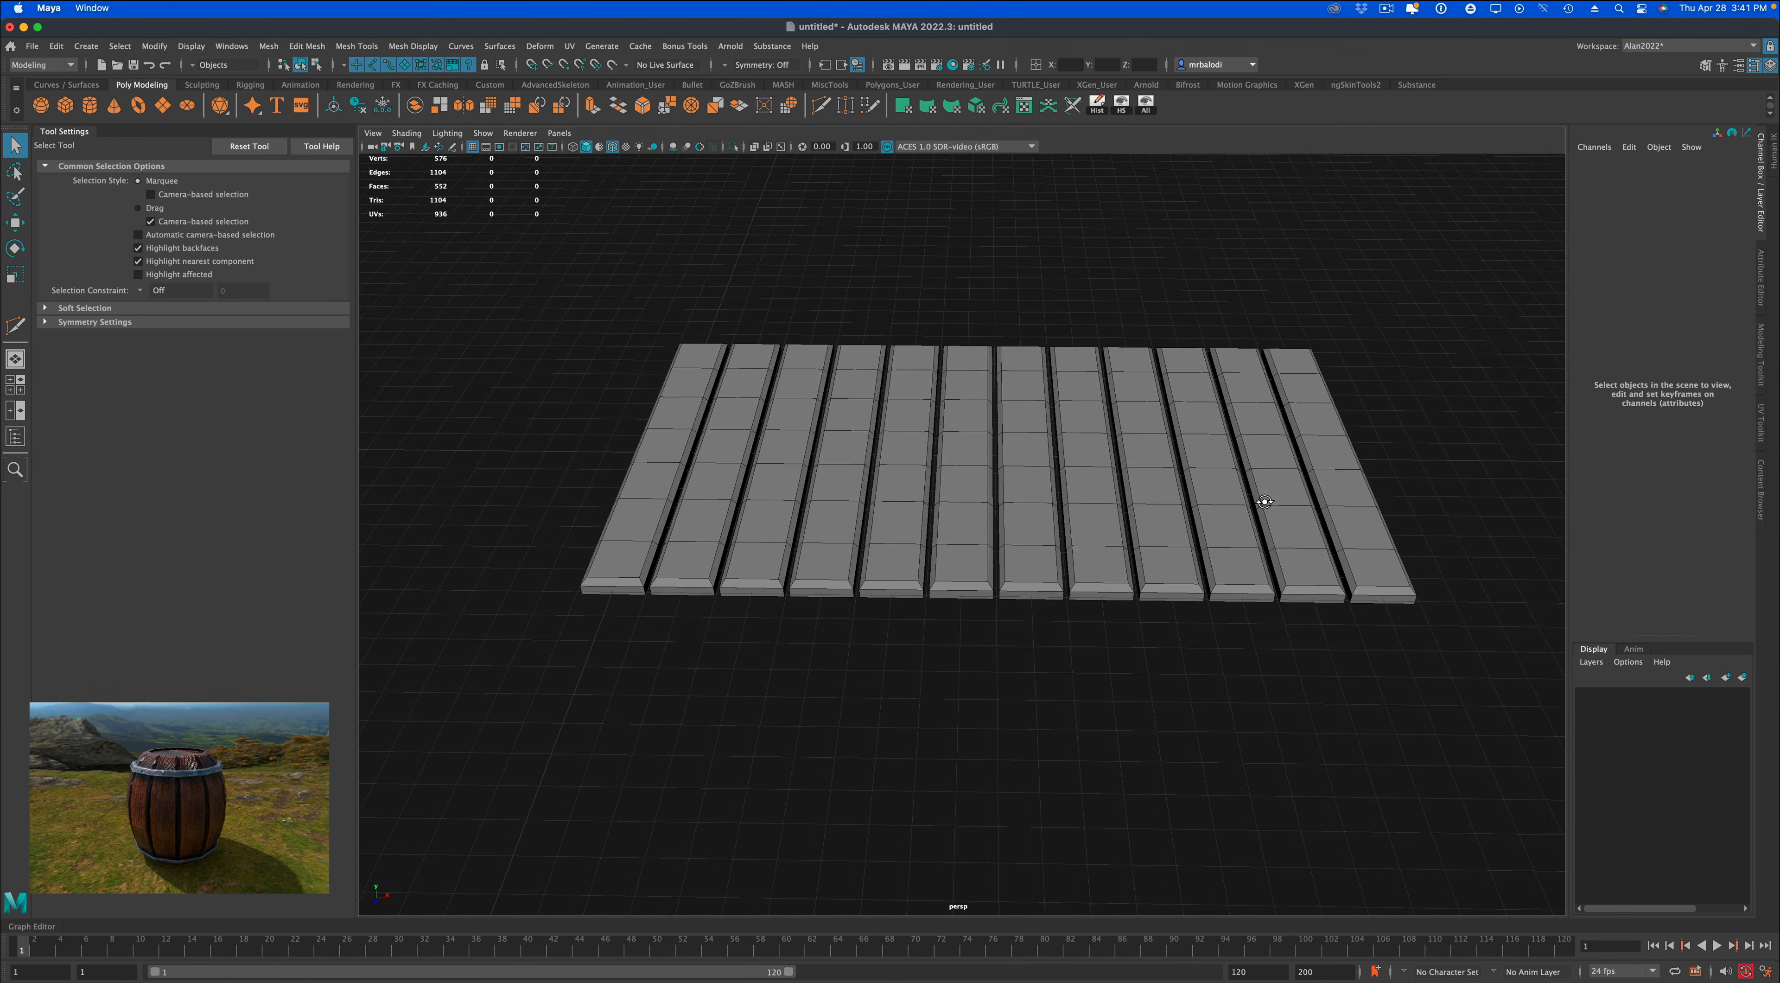
{"action": "left_click", "coordinate": [65, 105]}
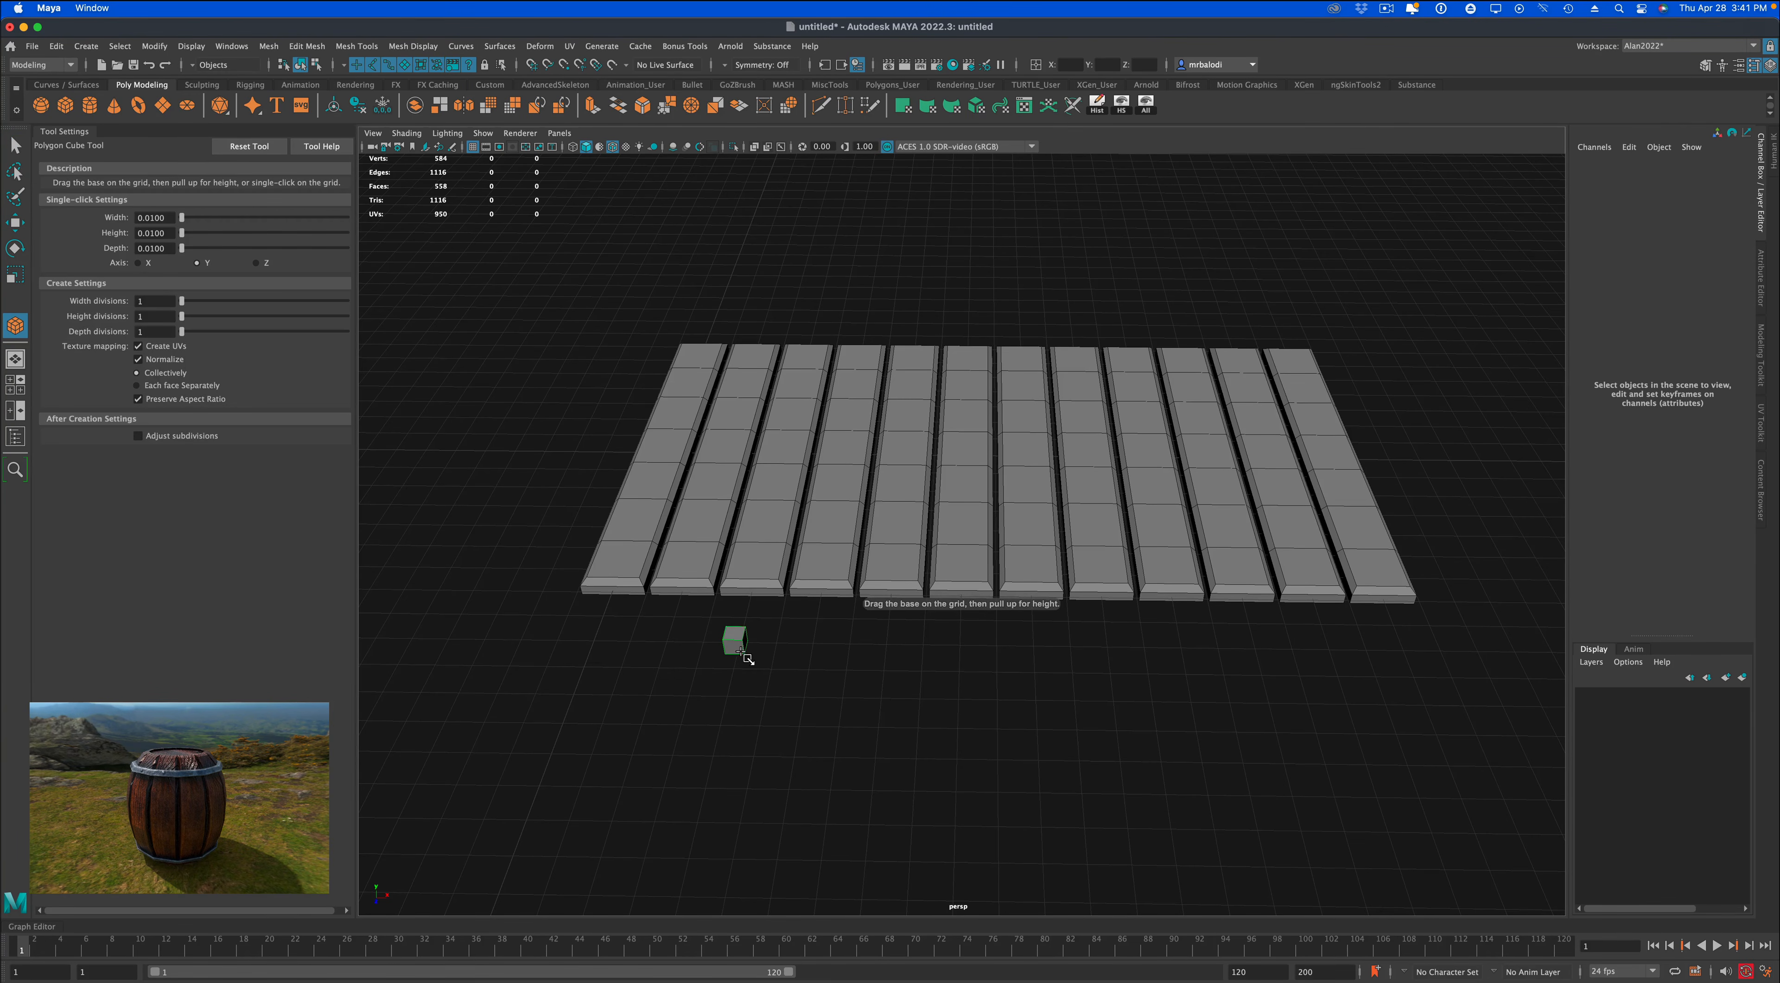
{"action": "left_click", "coordinate": [740, 649]}
{"action": "key", "text": "r"}
{"action": "left_click_drag", "start_coordinate": [797, 641], "coordinate": [1162, 650]}
{"action": "left_click_drag", "start_coordinate": [731, 594], "coordinate": [733, 634]}
Move the thin bar onto the near end of the planks, to about Translate X 2.038, Y 0.387 and Z 4.752.
{"action": "key", "text": "space"}
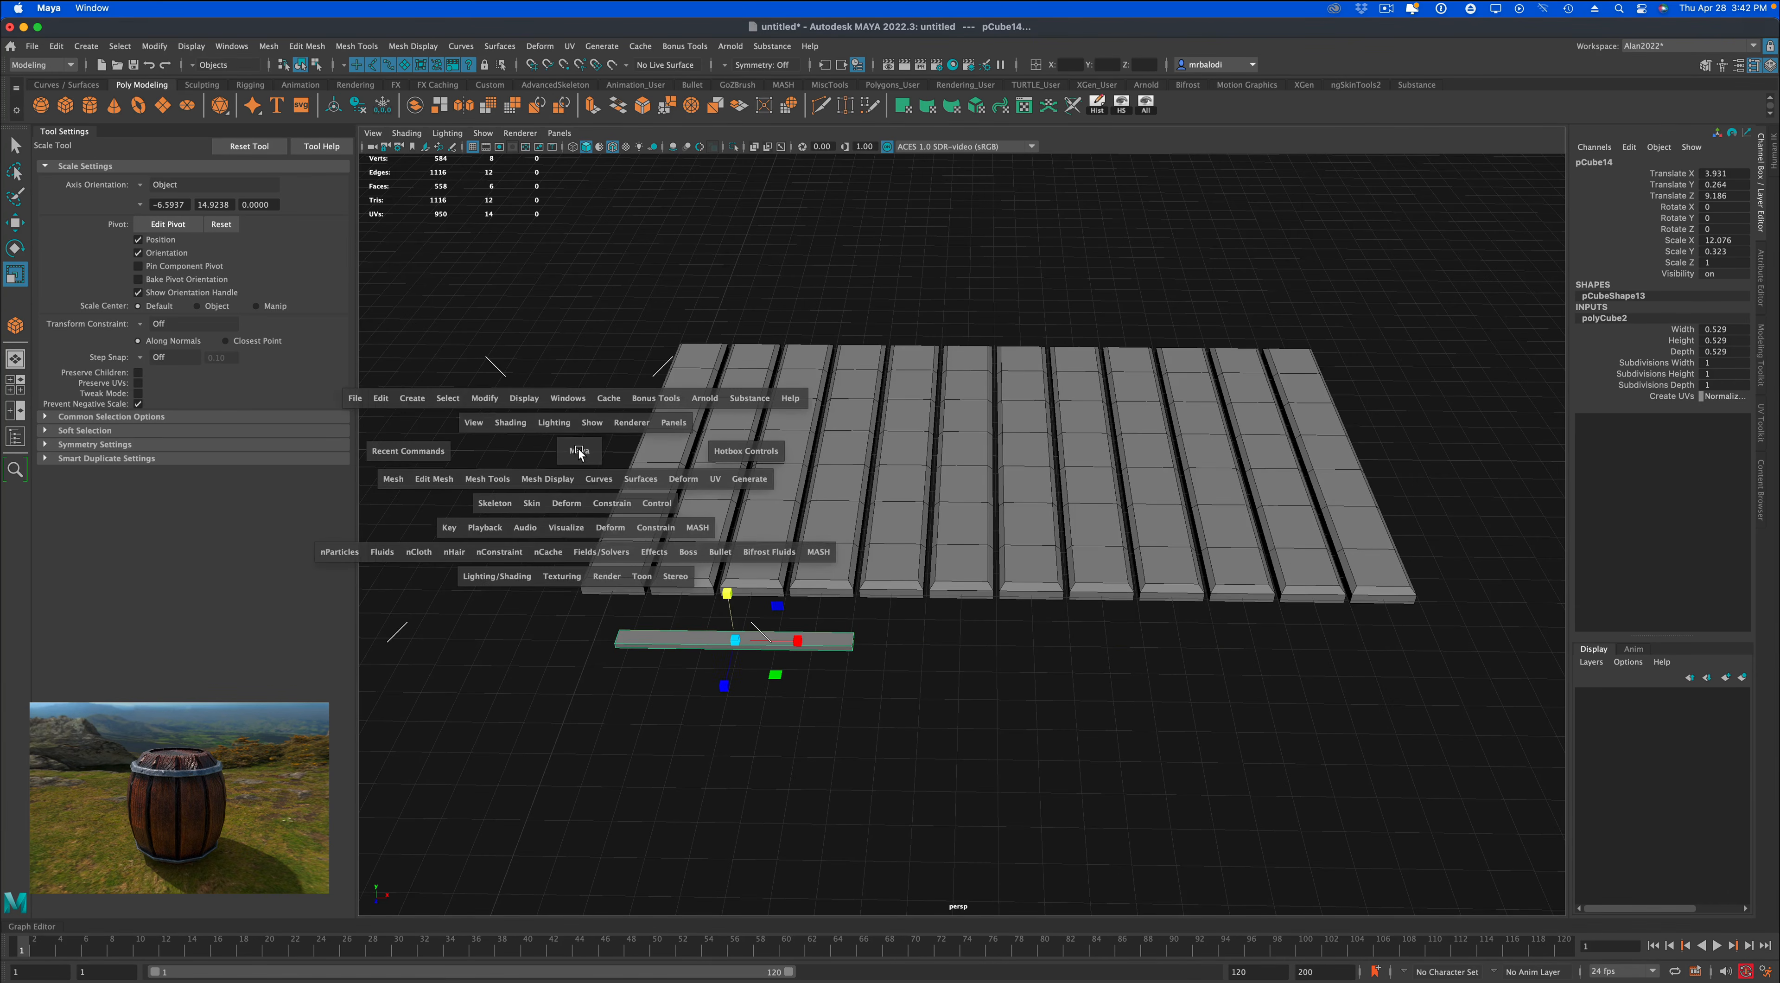
{"action": "left_click", "coordinate": [15, 222]}
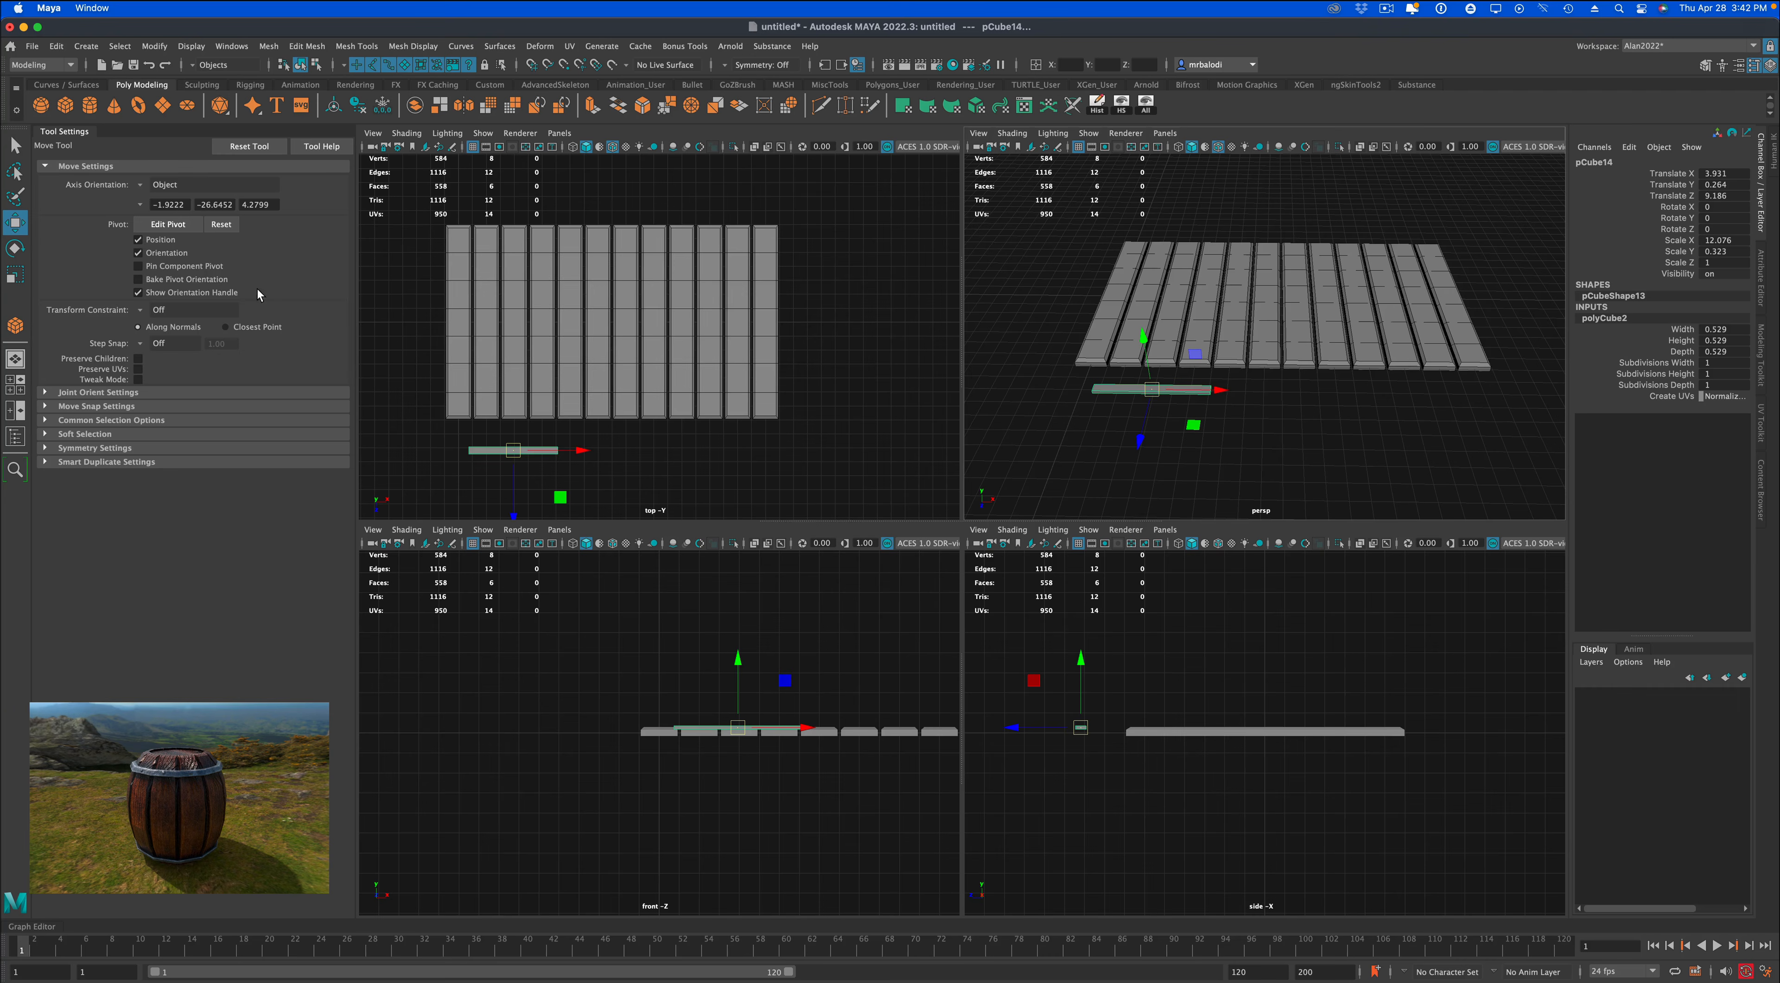
{"action": "left_click_drag", "start_coordinate": [517, 506], "coordinate": [512, 445]}
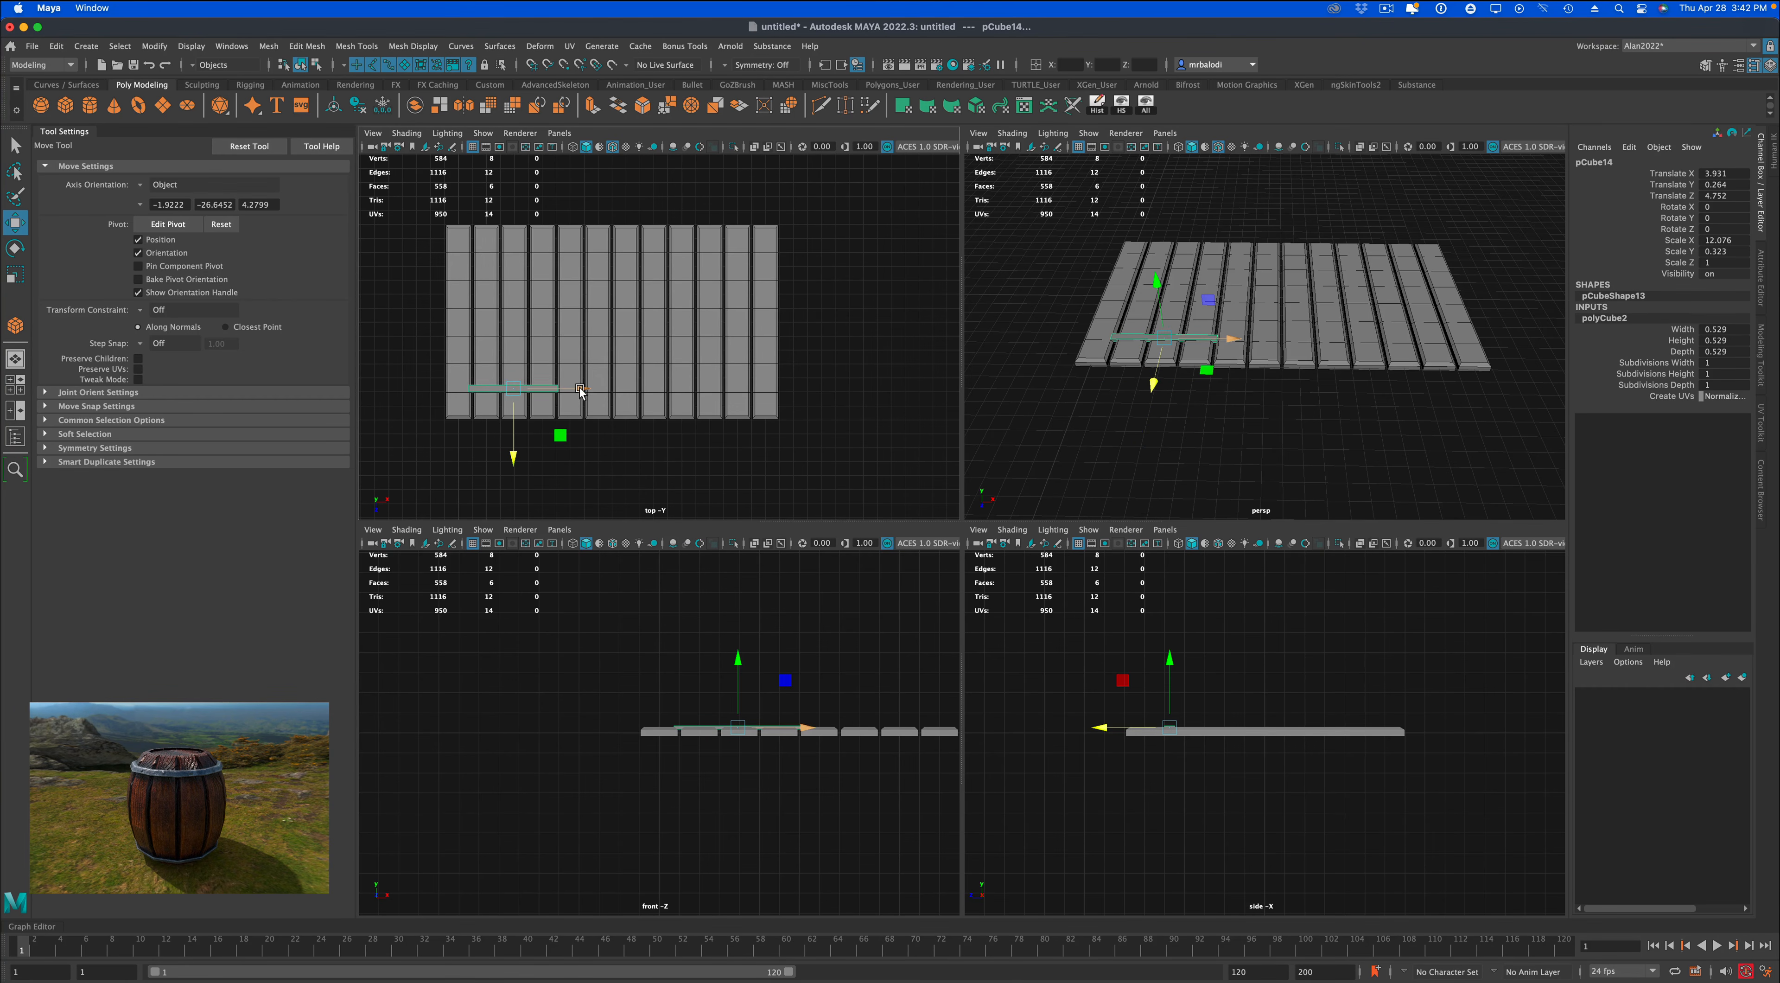
{"action": "left_click_drag", "start_coordinate": [580, 389], "coordinate": [557, 388]}
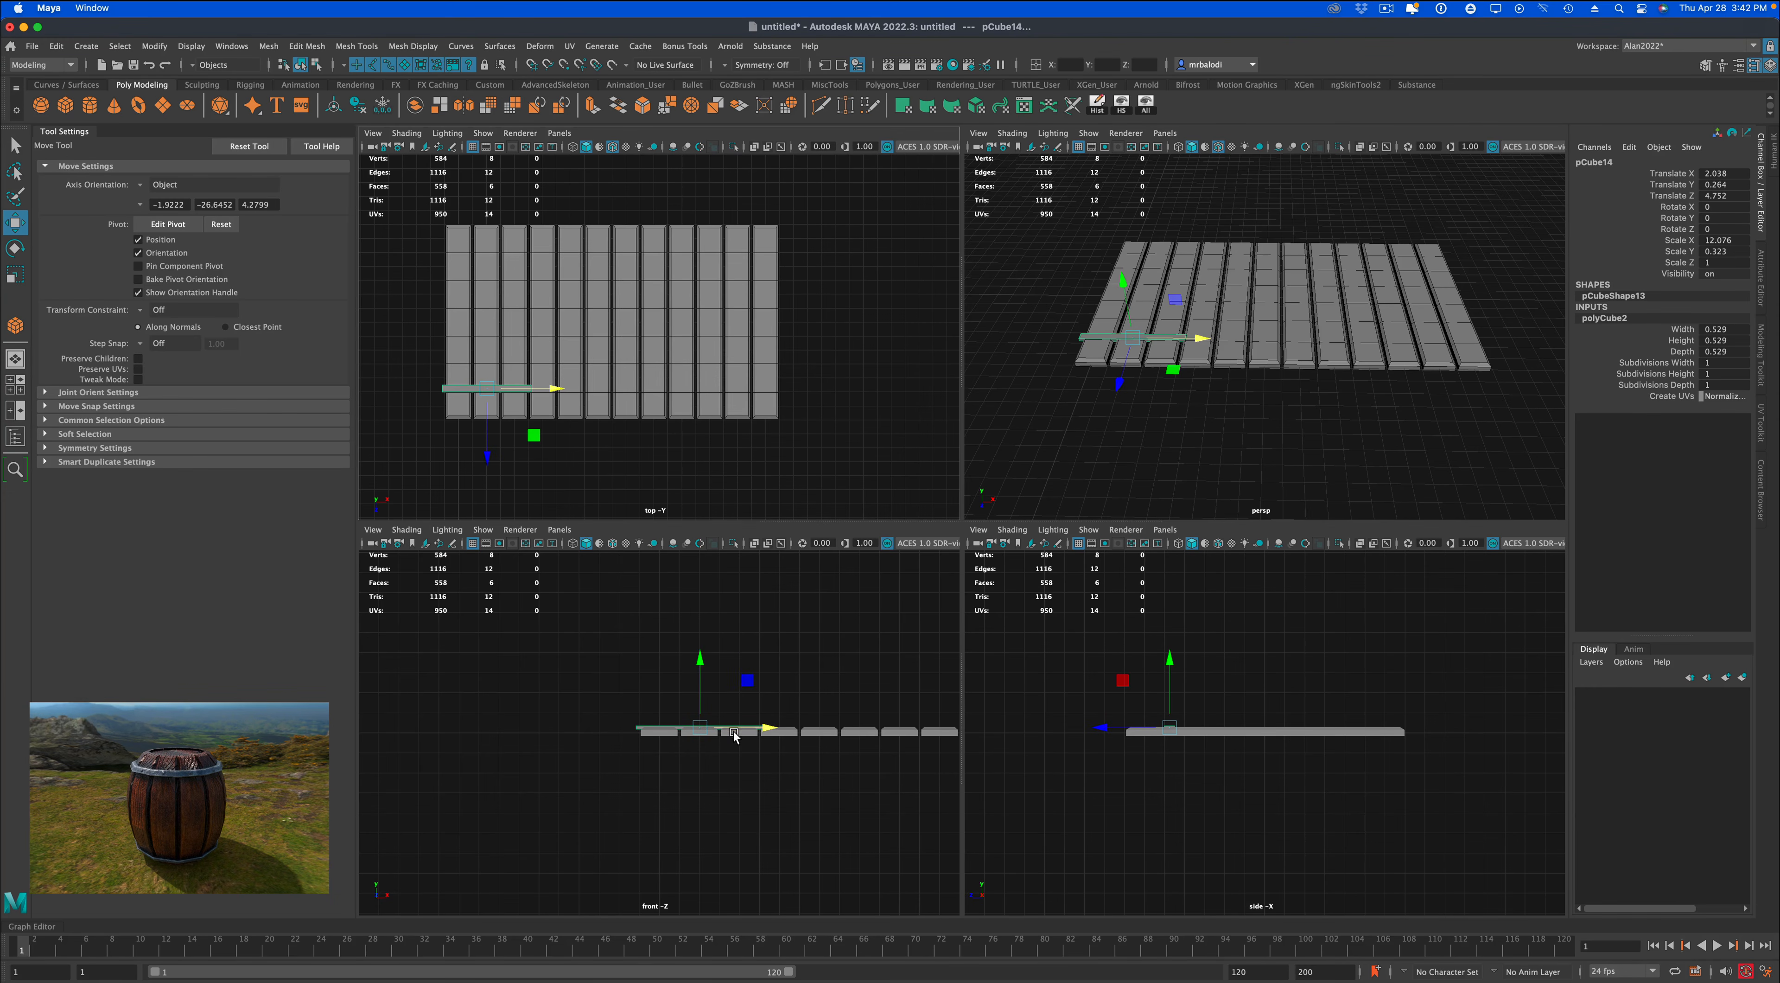
{"action": "scroll", "coordinate": [736, 735], "scroll_direction": "up", "scroll_amount": 5}
{"action": "left_click_drag", "start_coordinate": [683, 642], "coordinate": [683, 638]}
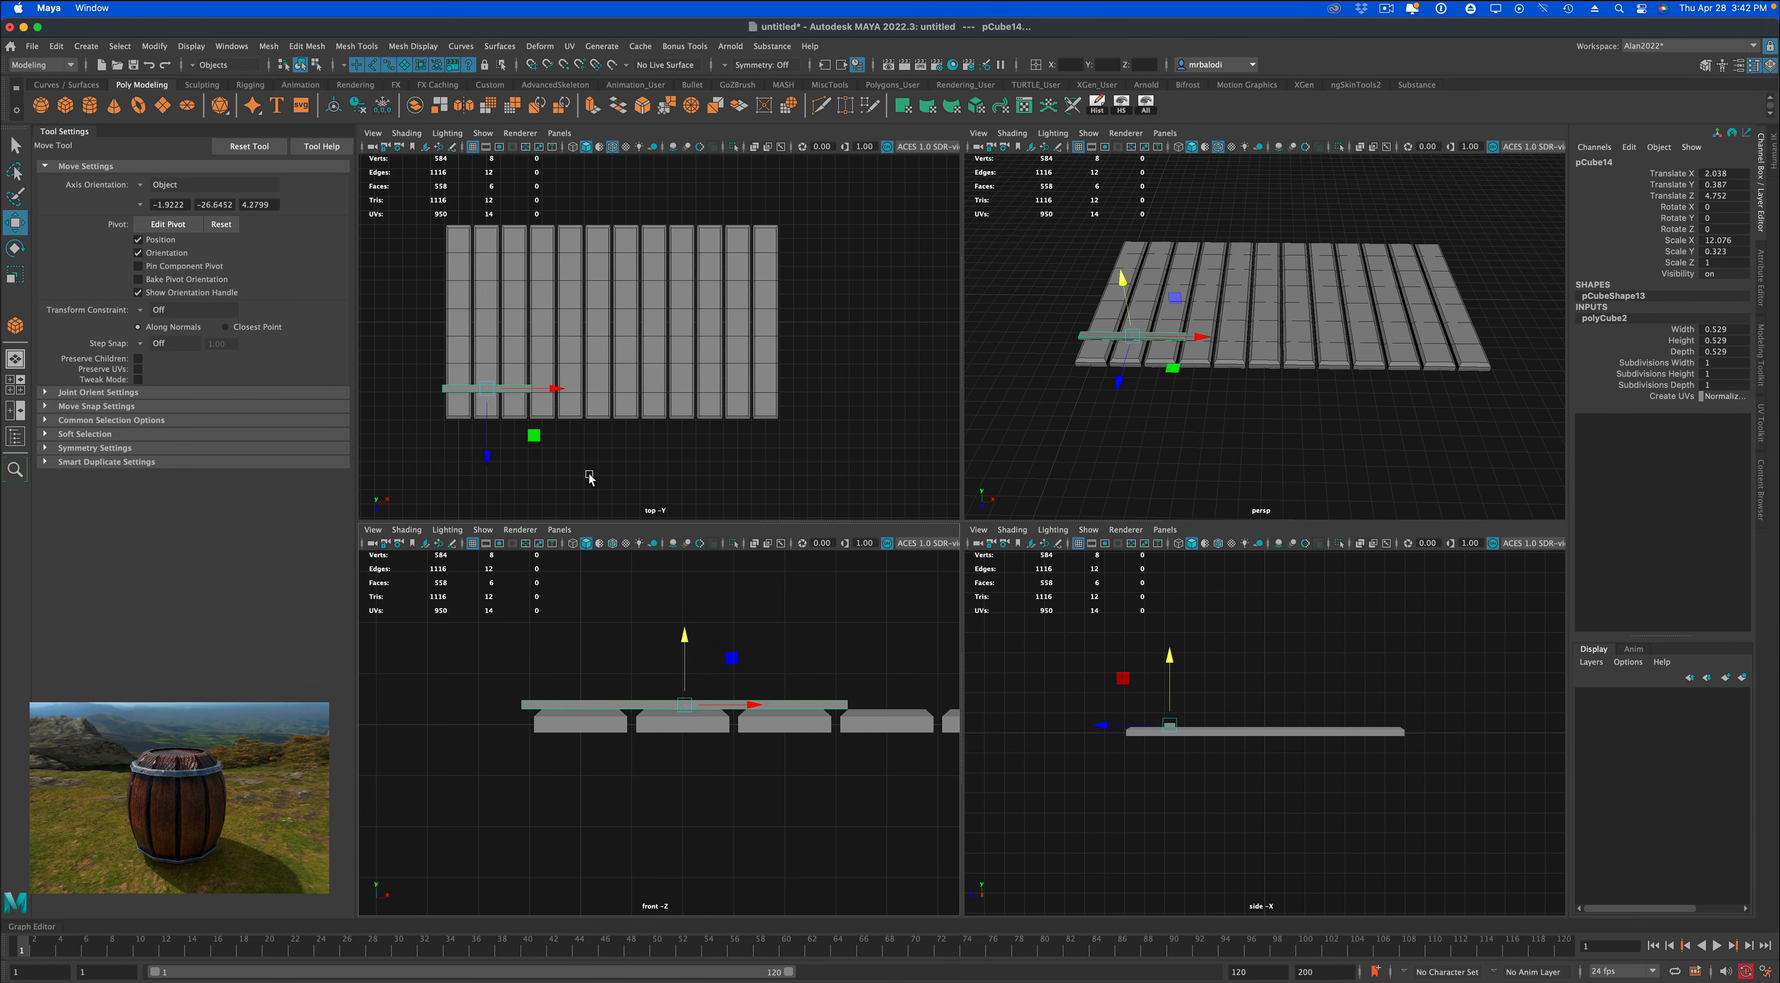
Extend the bar's short end by moving its end vertices just past the twelfth plank, and return to object mode.
{"action": "right_click", "coordinate": [465, 391]}
{"action": "left_click", "coordinate": [419, 388]}
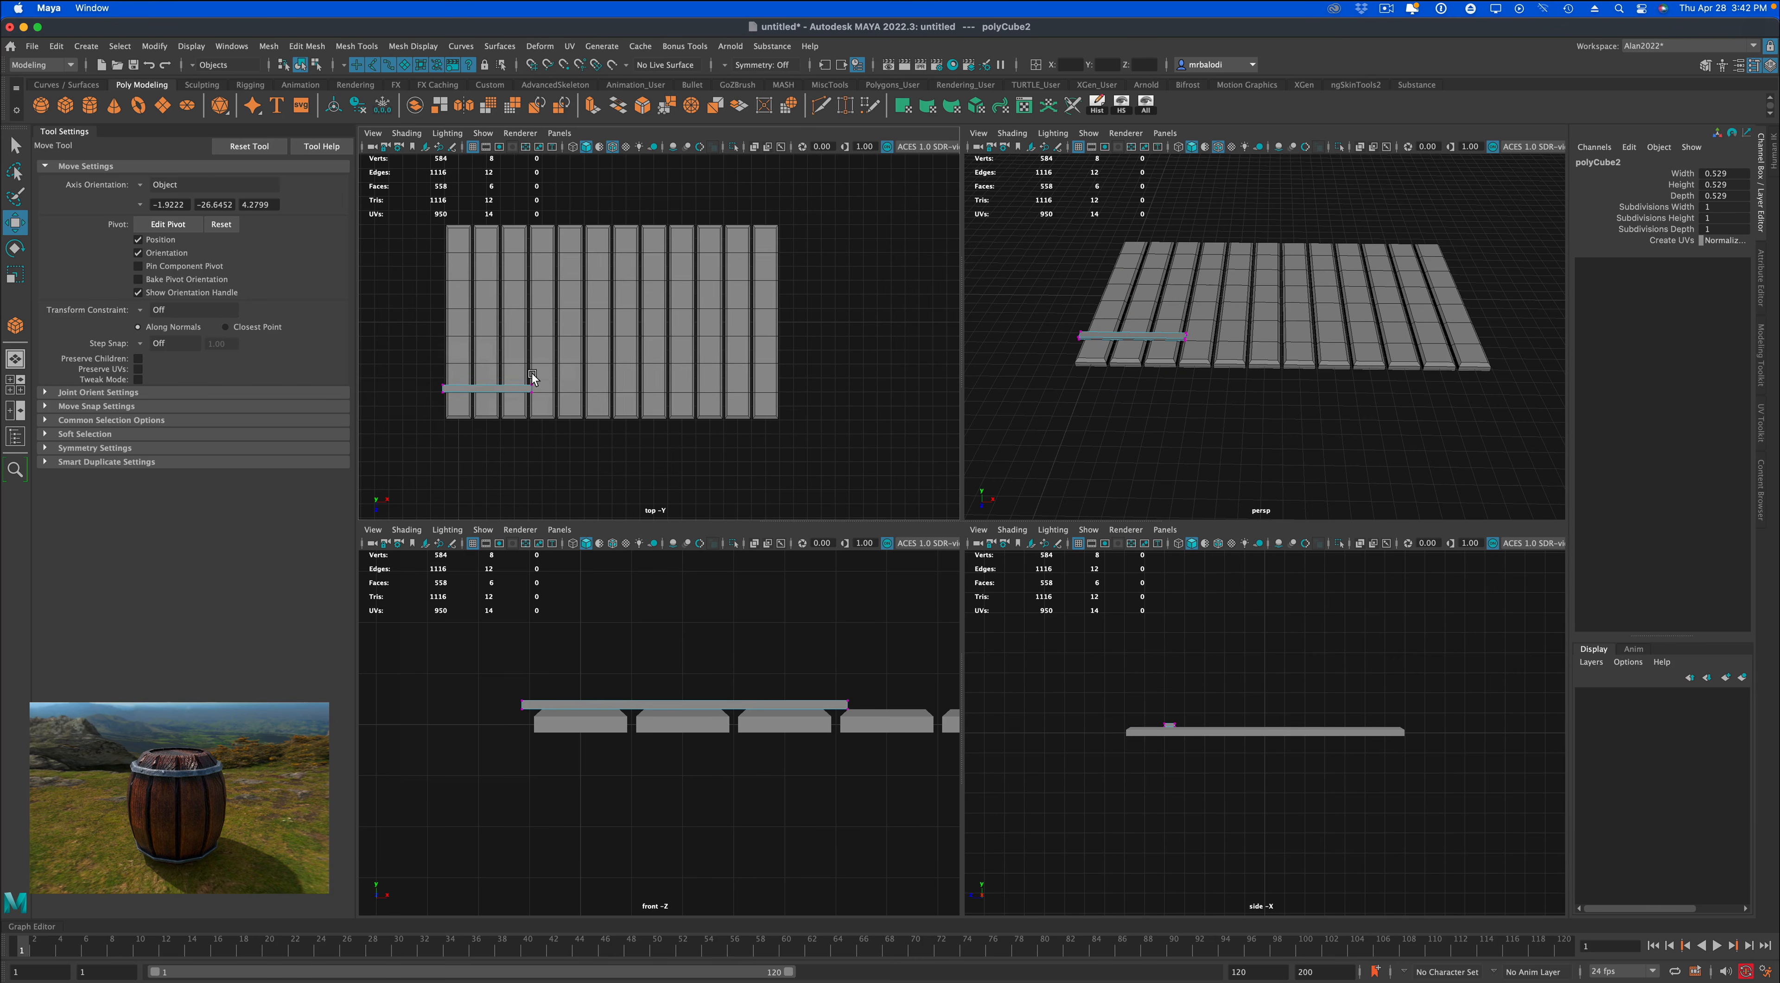
{"action": "left_click_drag", "start_coordinate": [538, 401], "coordinate": [851, 414]}
{"action": "key", "text": "q"}
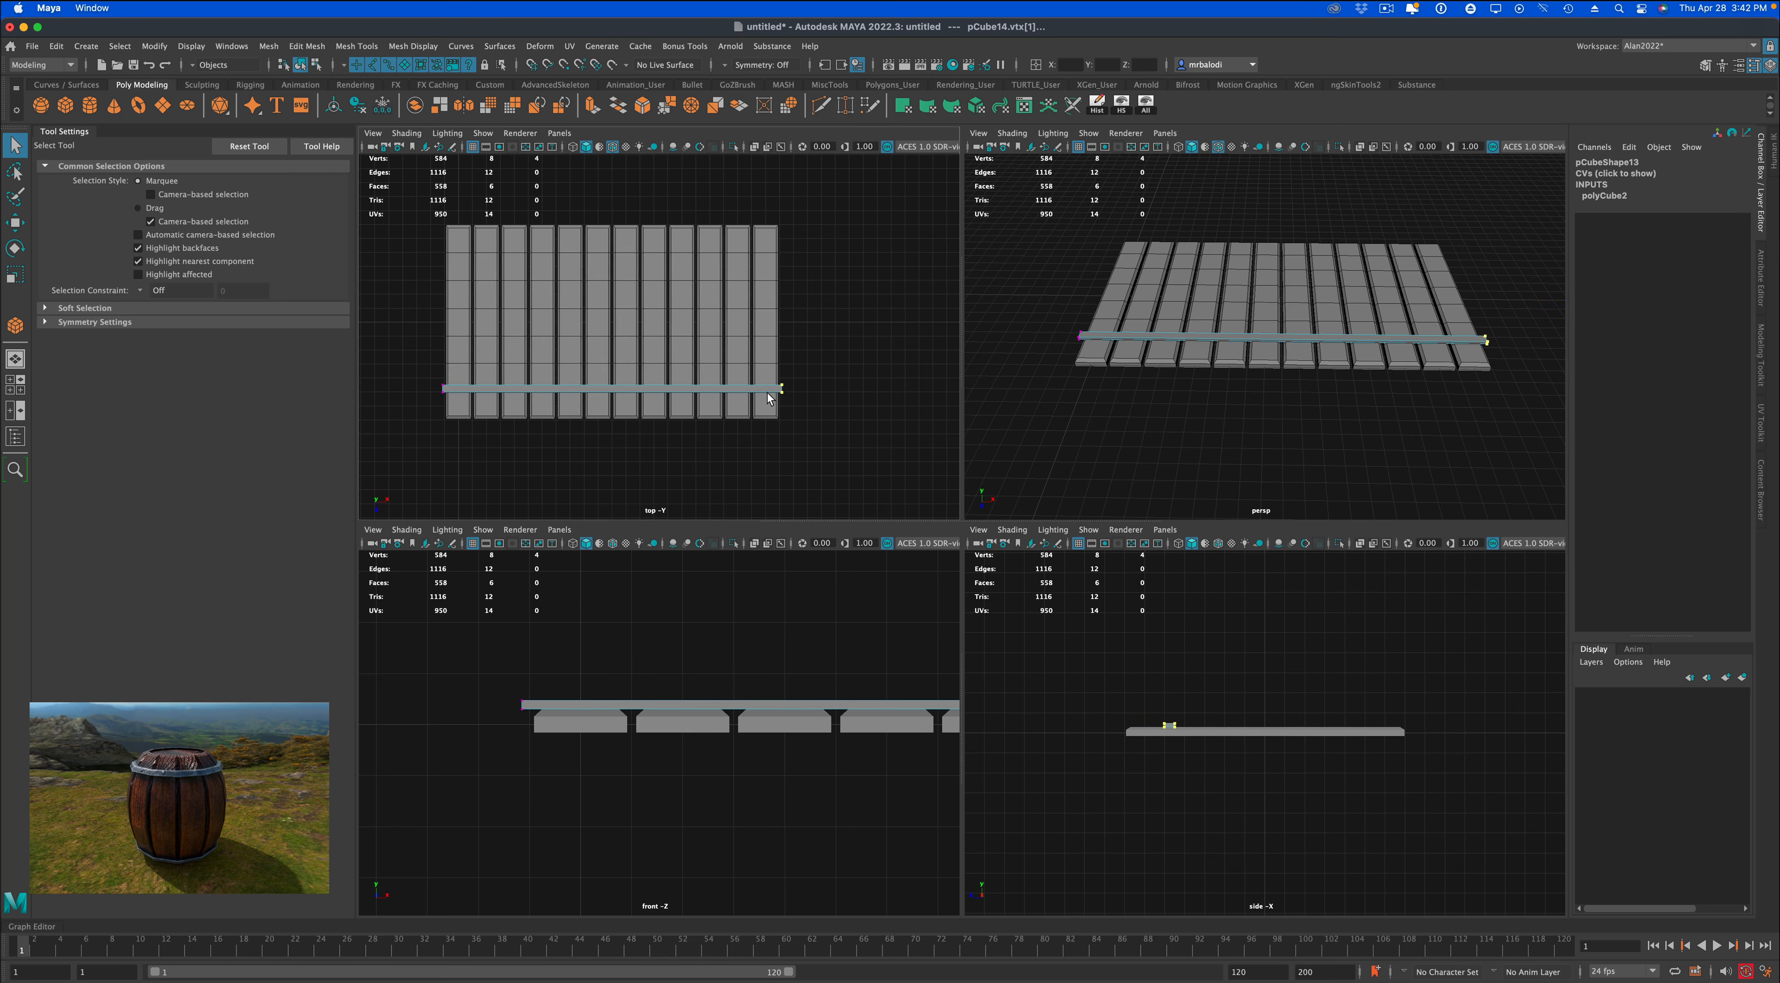
{"action": "right_click_drag", "start_coordinate": [769, 393], "coordinate": [829, 368]}
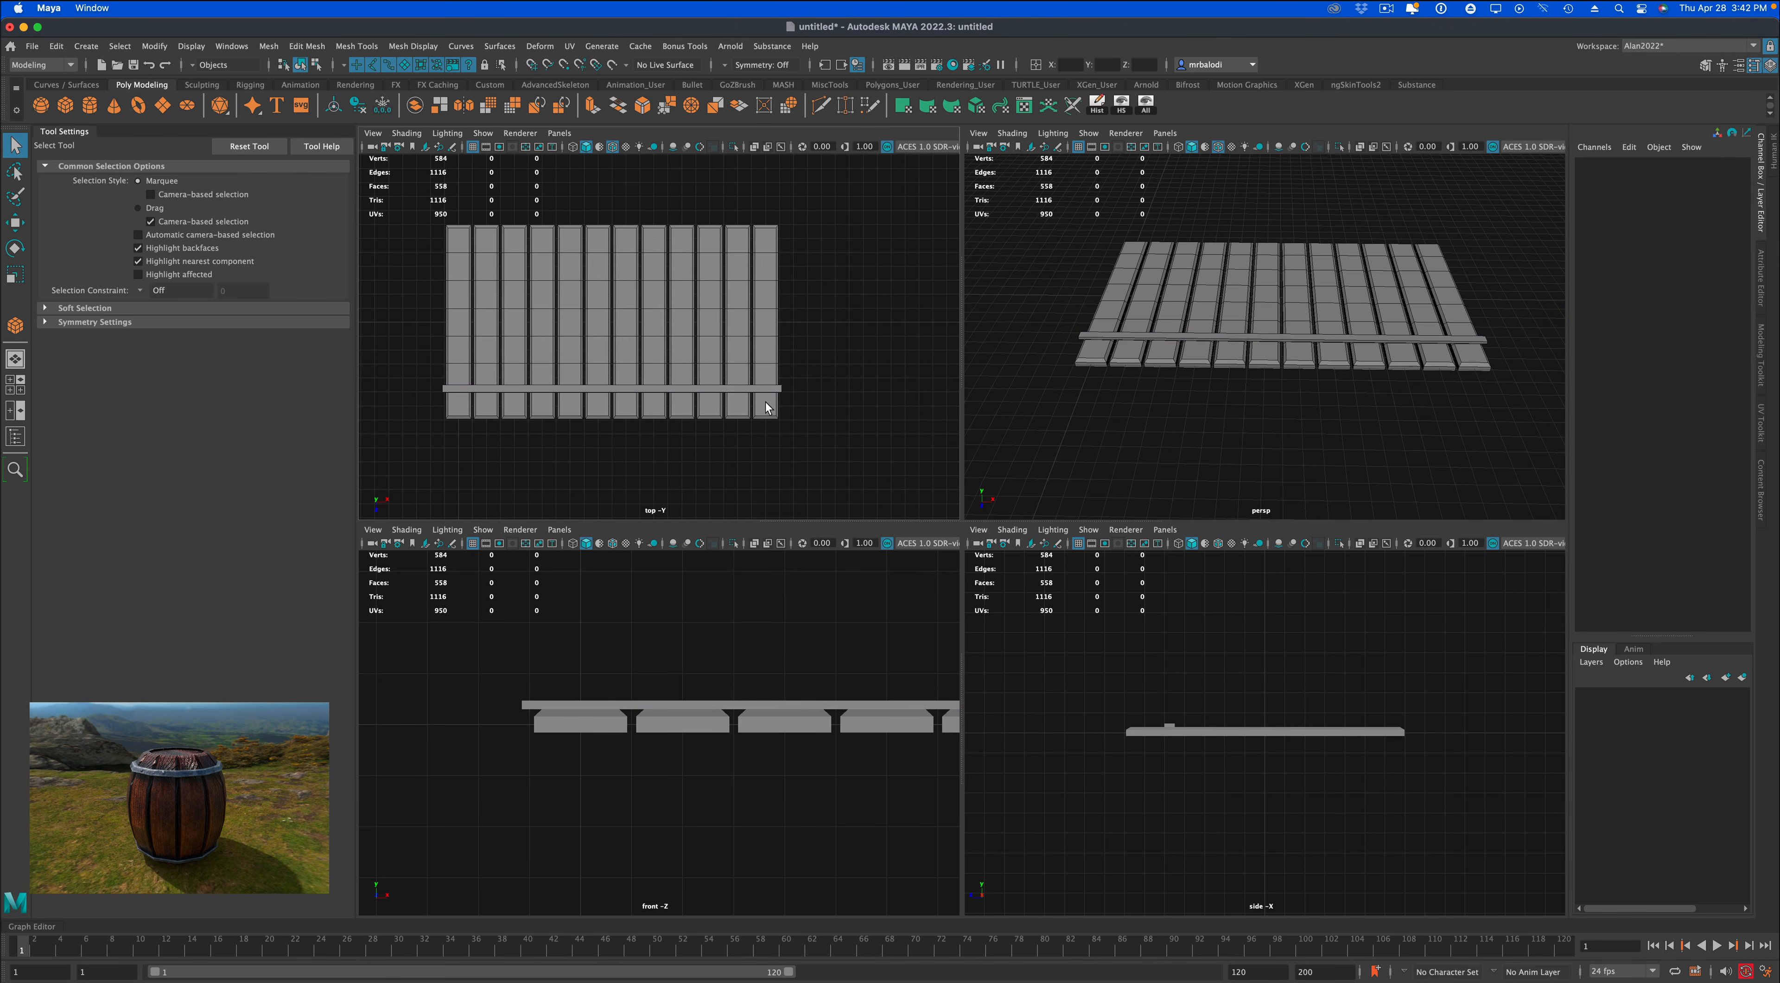
Duplicate the bar and move the copy to the opposite end of the planks, at a Translate Z of about -4.863.
{"action": "left_click", "coordinate": [765, 388]}
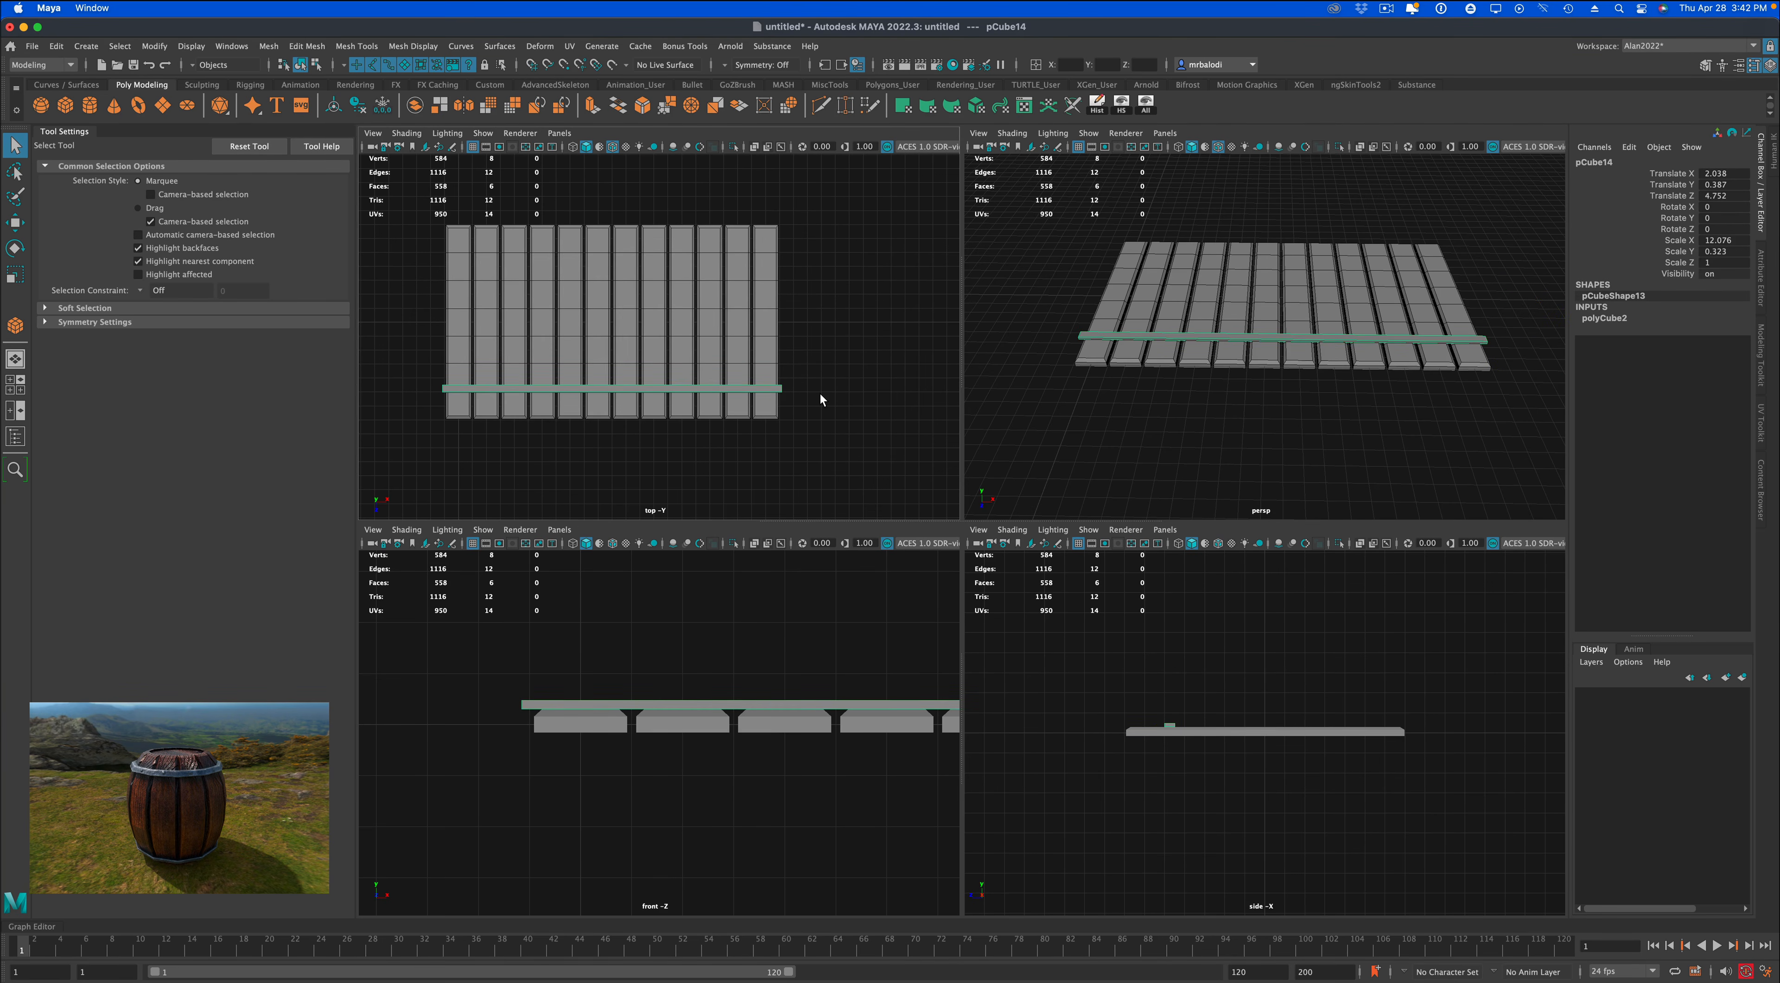
{"action": "key", "text": "ctrl+d"}
{"action": "left_click", "coordinate": [15, 221]}
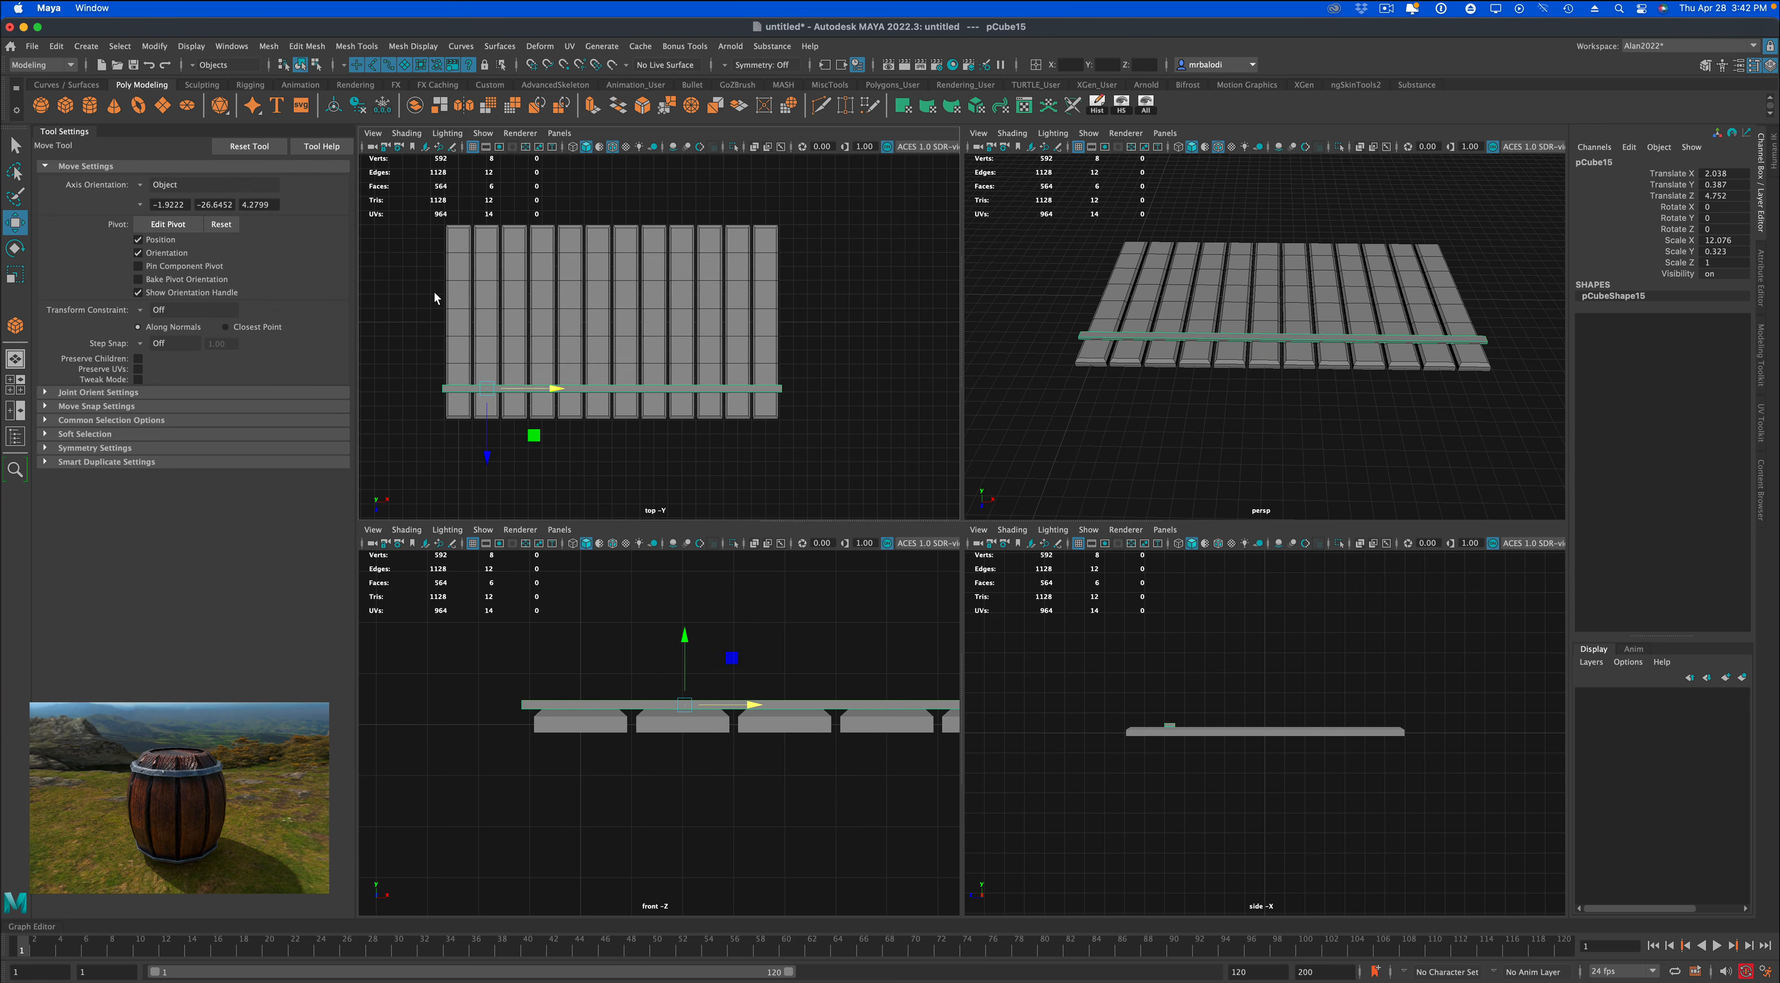
{"action": "left_click_drag", "start_coordinate": [484, 453], "coordinate": [495, 320]}
{"action": "left_click", "coordinate": [1069, 416]}
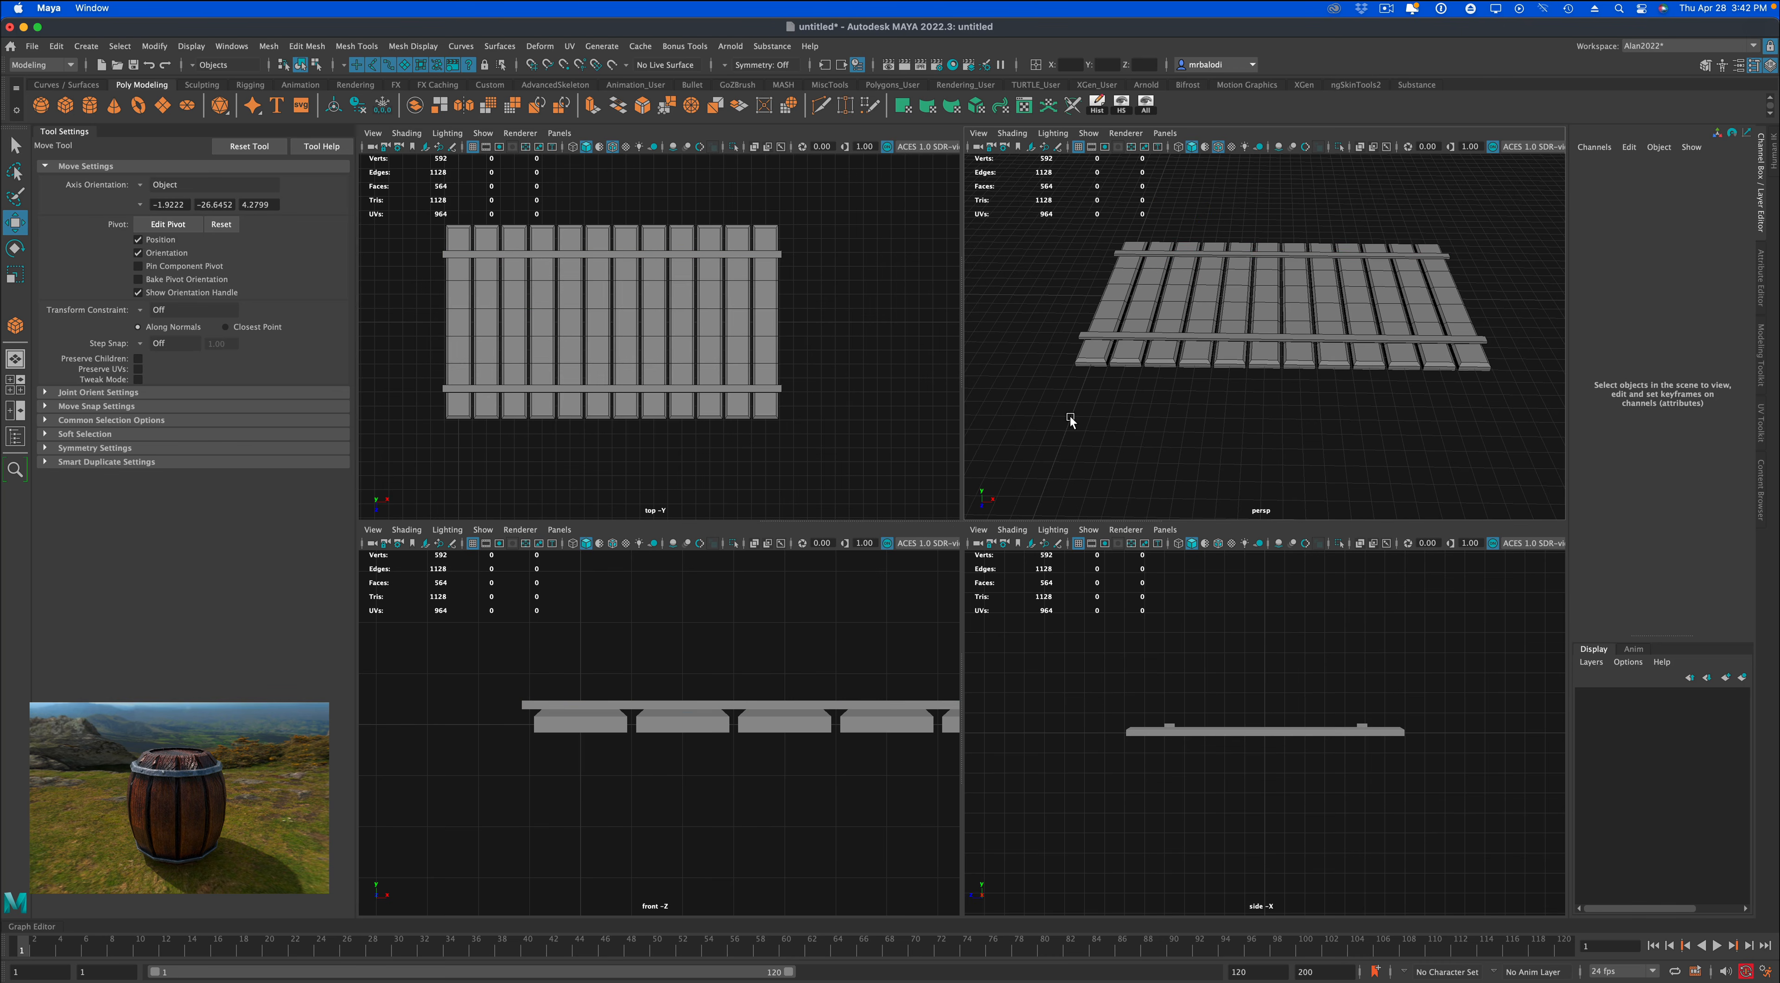
Select both cross bars and combine them into a single mesh.
{"action": "key", "text": "space"}
{"action": "mouse_move", "coordinate": [1126, 552]}
{"action": "left_mouse_down", "text": "alt"}
{"action": "mouse_move", "coordinate": [1050, 547]}
{"action": "mouse_move", "coordinate": [1127, 556]}
{"action": "left_mouse_up", "text": "alt"}
{"action": "scroll", "coordinate": [1105, 570], "scroll_direction": "up", "scroll_amount": 3}
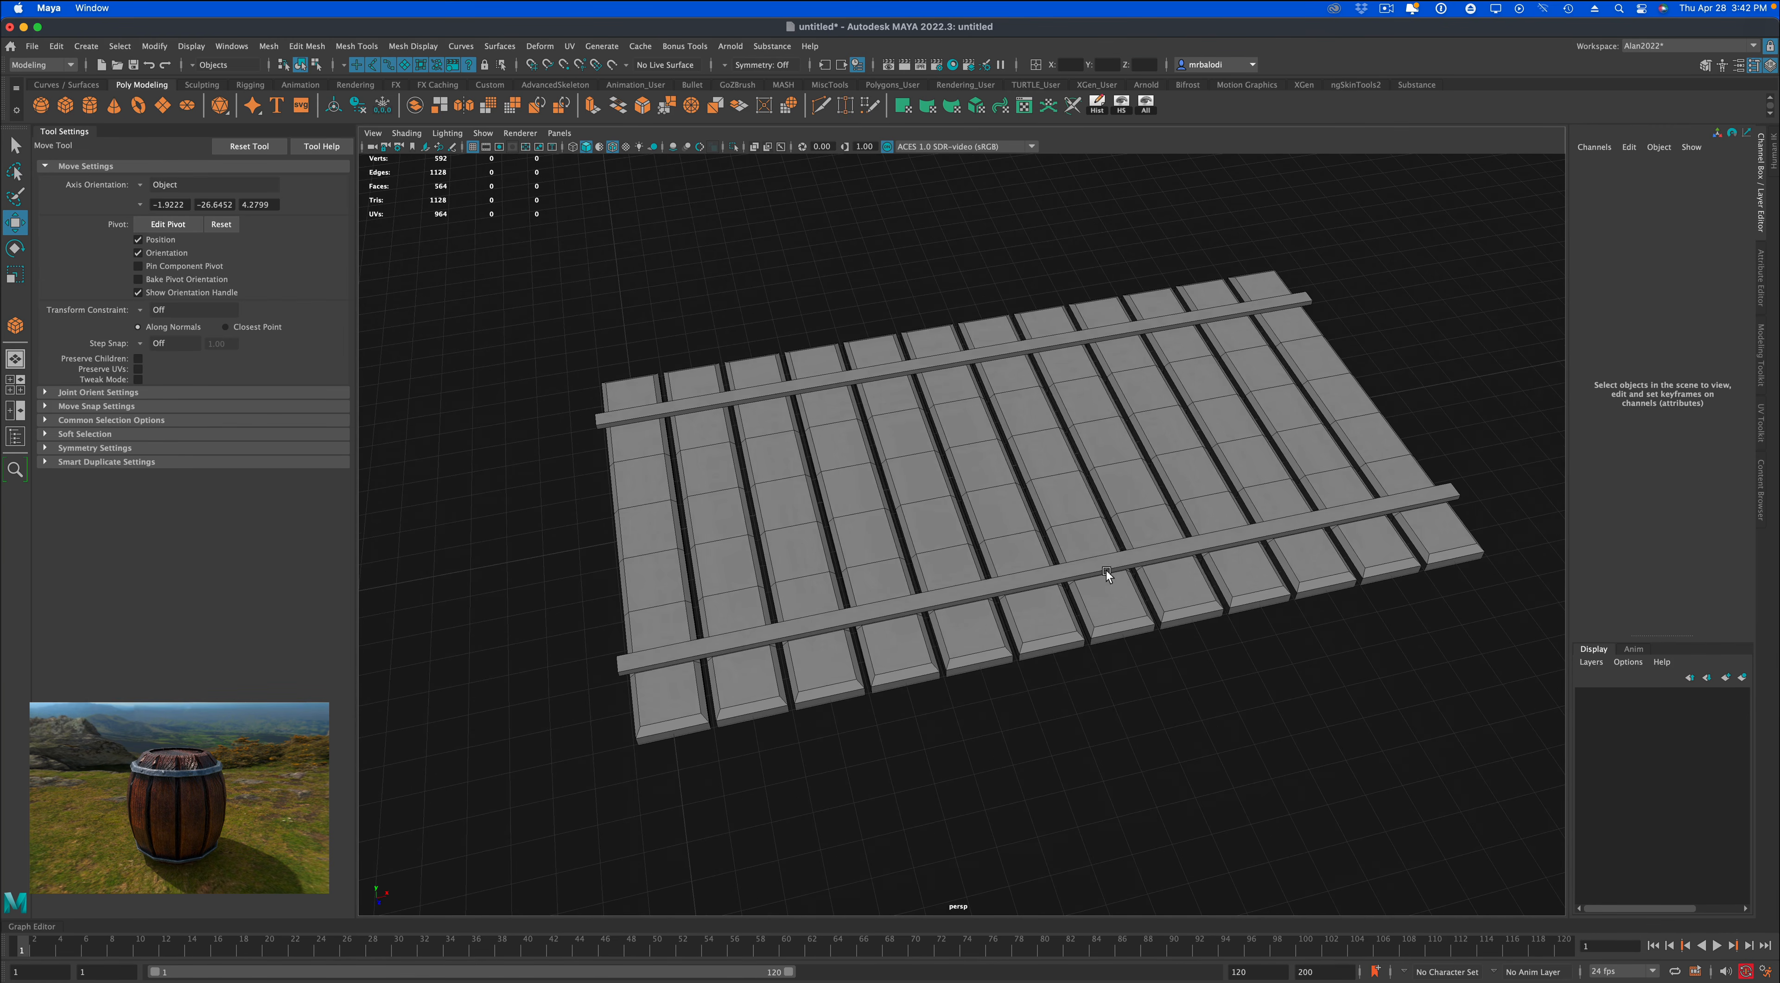
{"action": "key", "text": "q"}
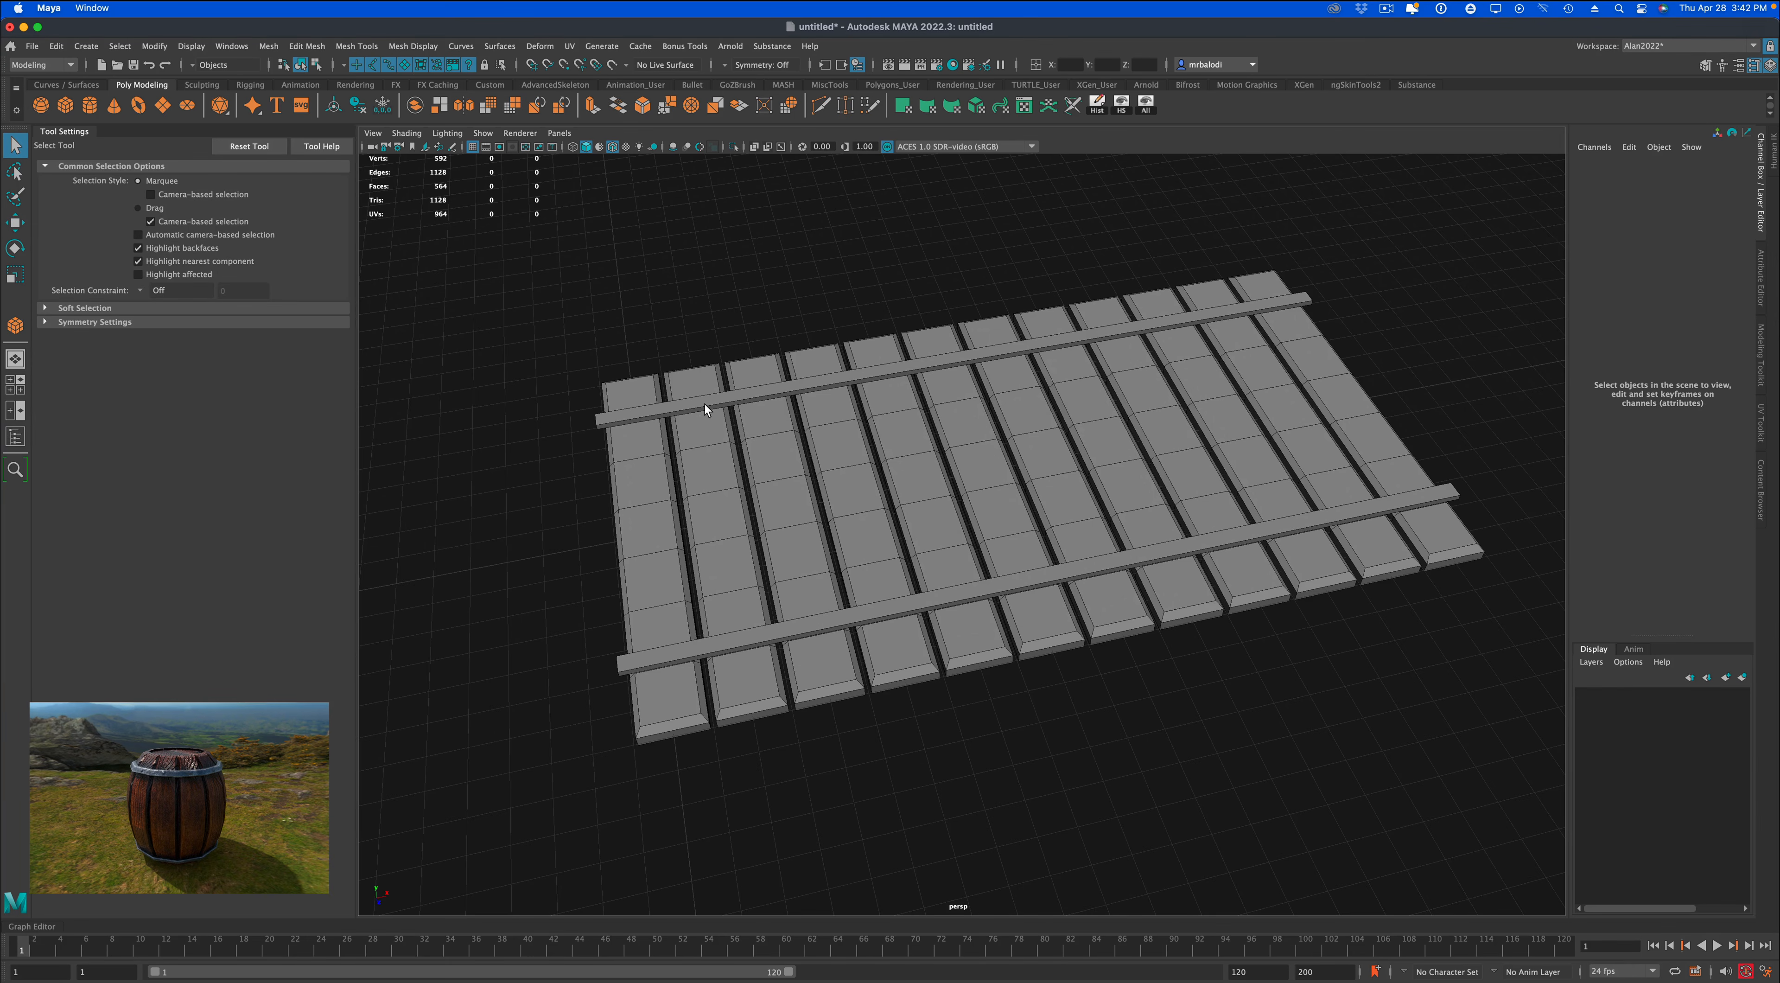
{"action": "left_click", "coordinate": [705, 401]}
{"action": "left_click_drag", "start_coordinate": [704, 401], "coordinate": [692, 324], "text": "alt"}
{"action": "key", "text": "space"}
{"action": "key", "text": "space"}
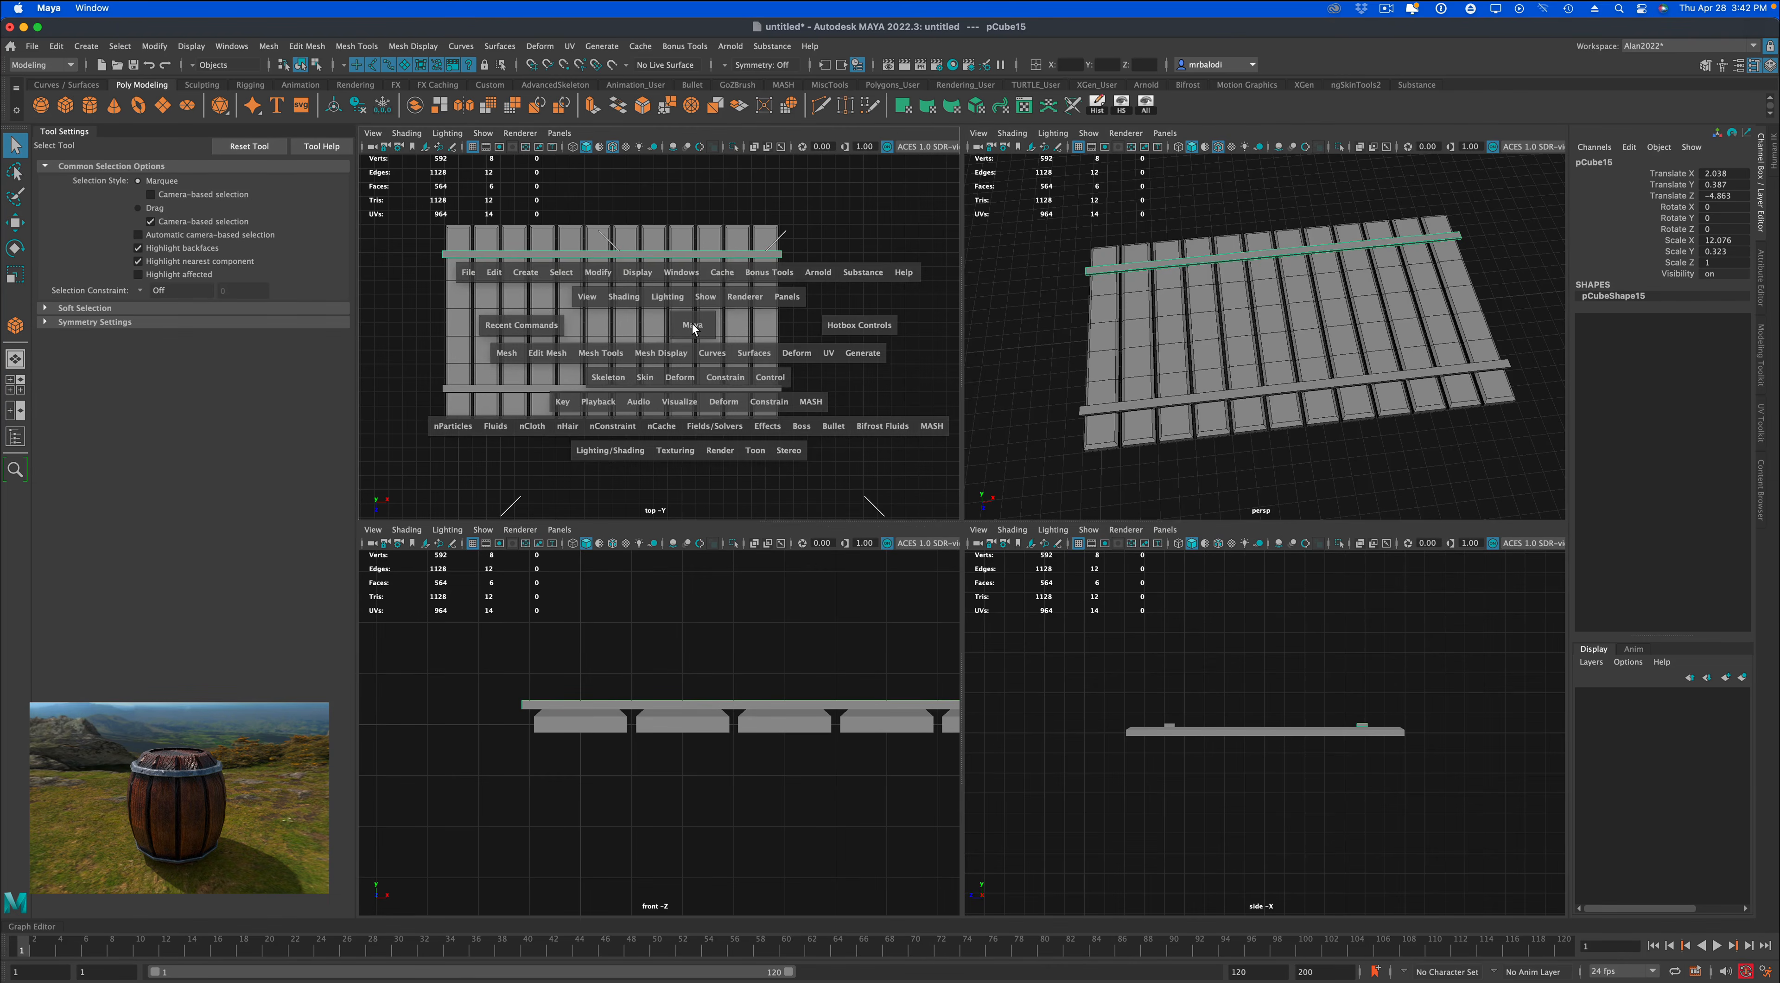
{"action": "scroll", "coordinate": [873, 546], "scroll_direction": "up", "scroll_amount": 2}
{"action": "middle_click_drag", "start_coordinate": [874, 545], "coordinate": [979, 547], "text": "alt"}
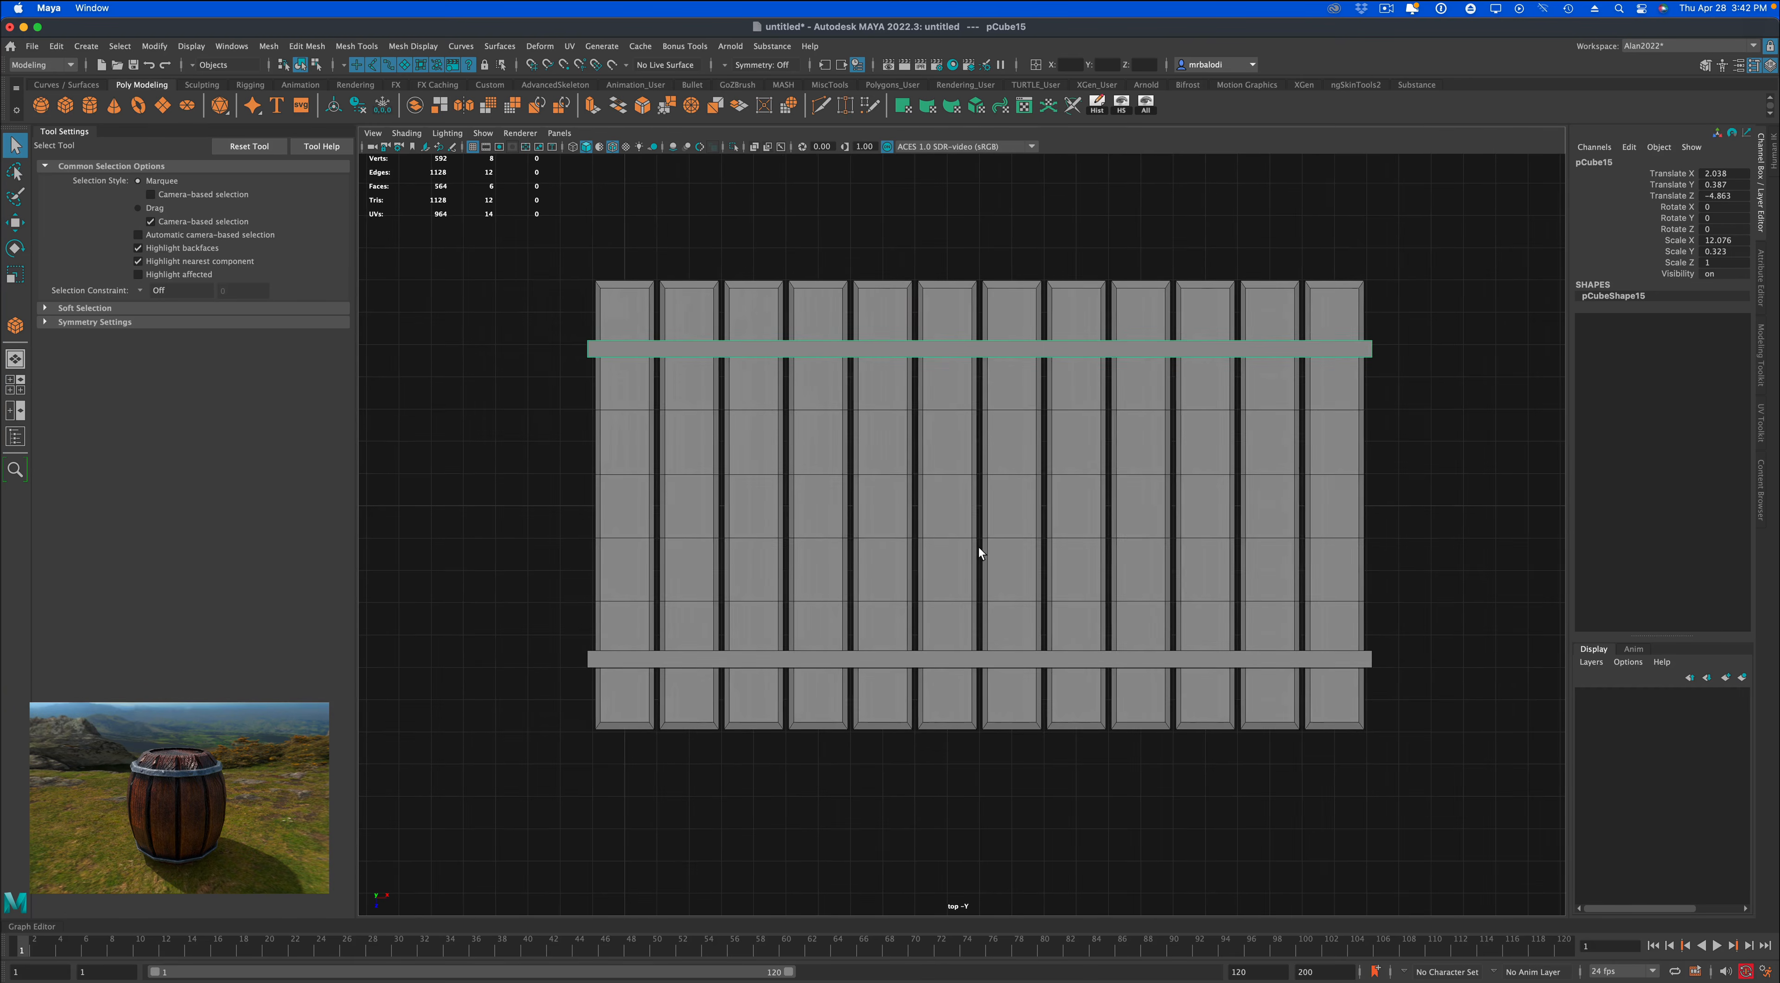
{"action": "scroll", "coordinate": [890, 664], "scroll_direction": "up", "scroll_amount": 2}
{"action": "left_click", "coordinate": [890, 672], "text": "shift"}
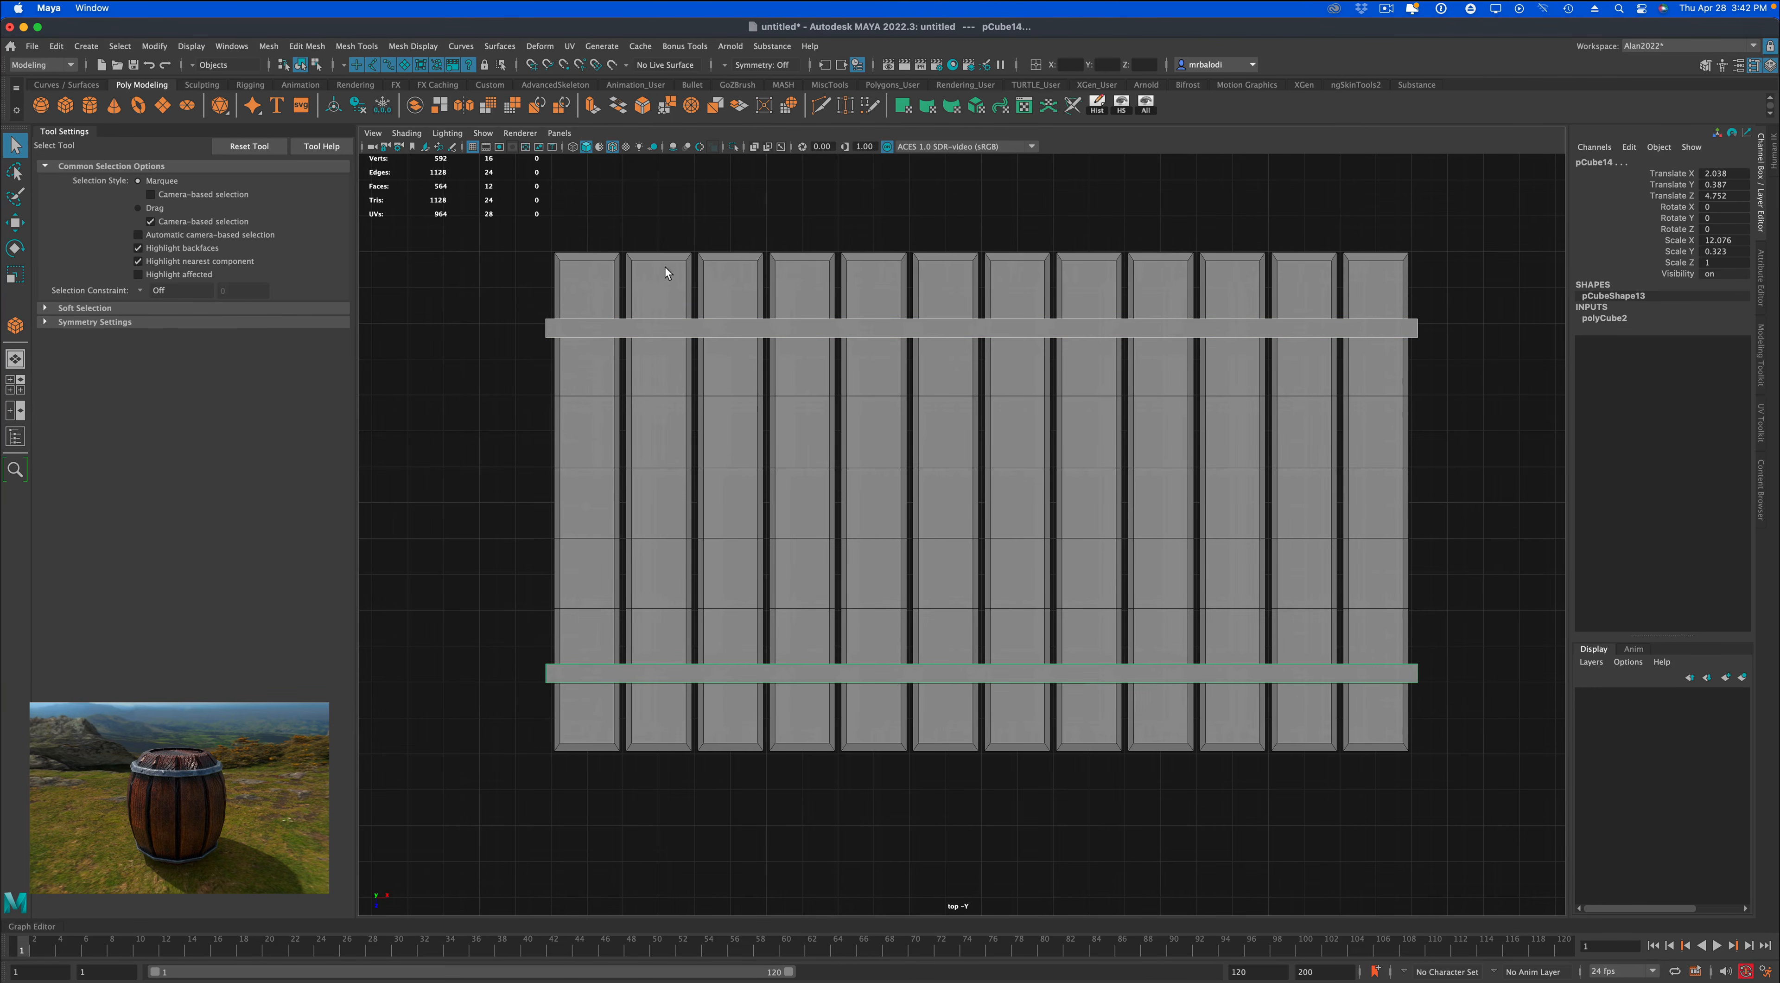
{"action": "left_click", "coordinate": [415, 106]}
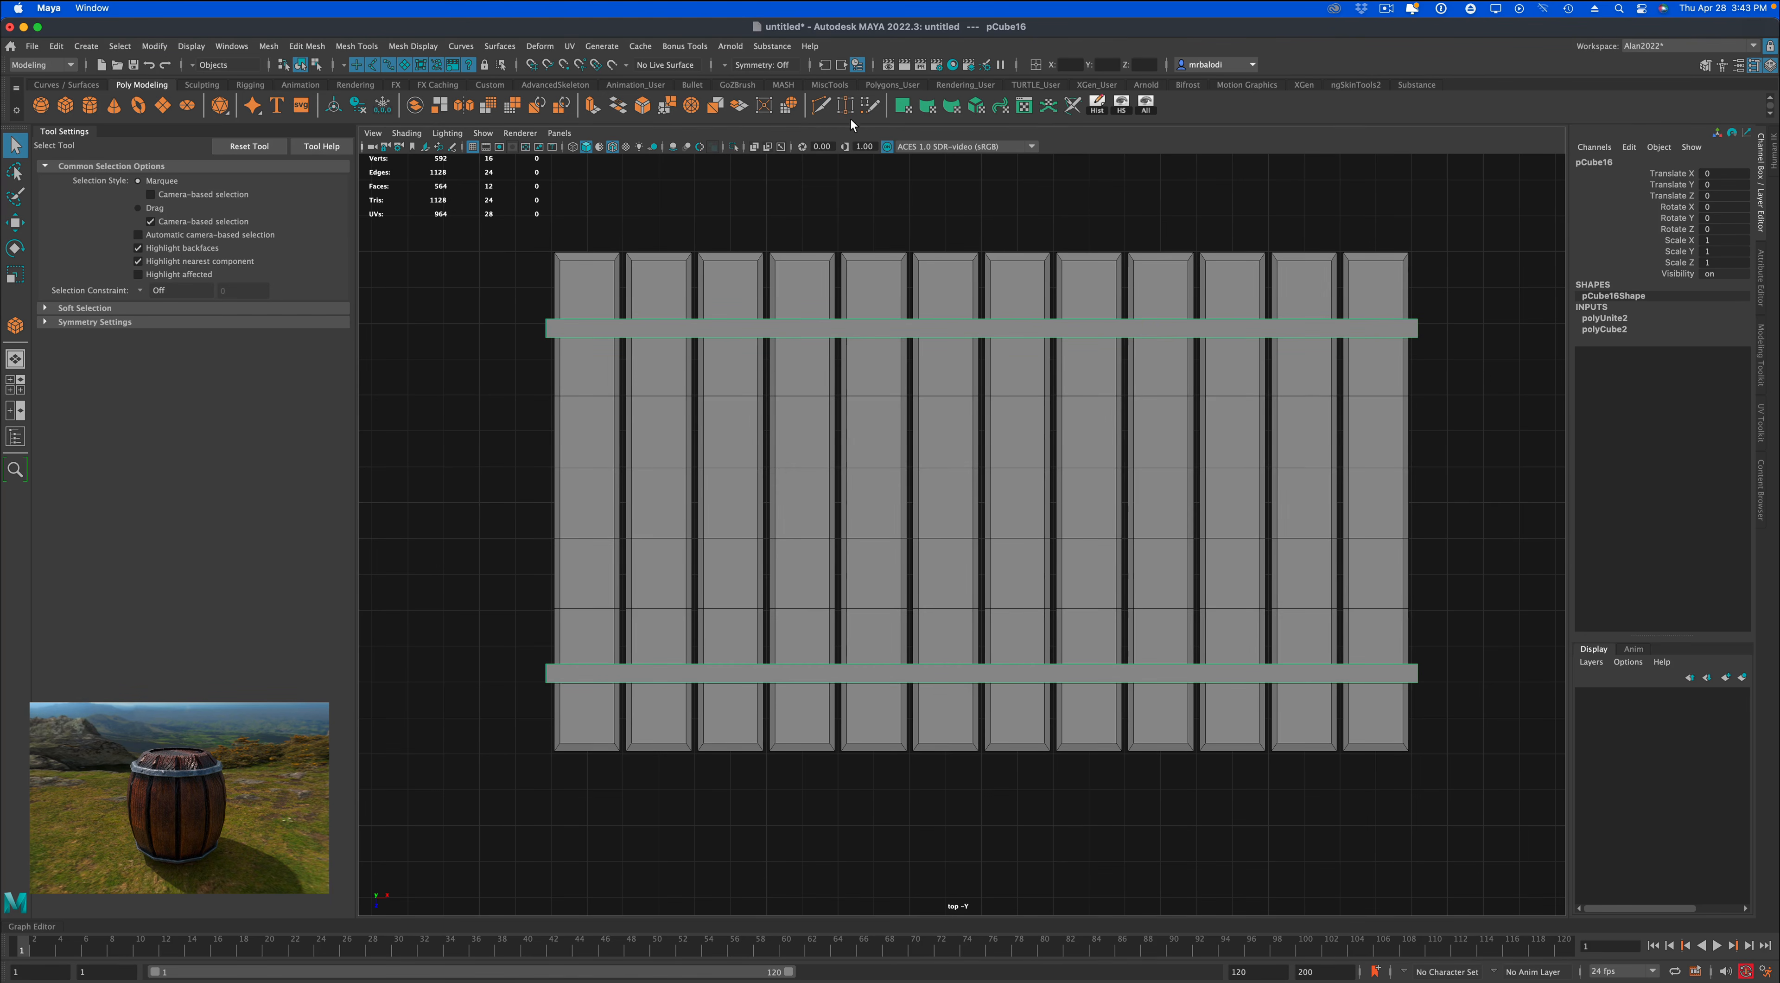
Slice the combined bars with Multi-Cut along eleven straight lines, one at each gap between neighbouring planks.
{"action": "left_click", "coordinate": [819, 110]}
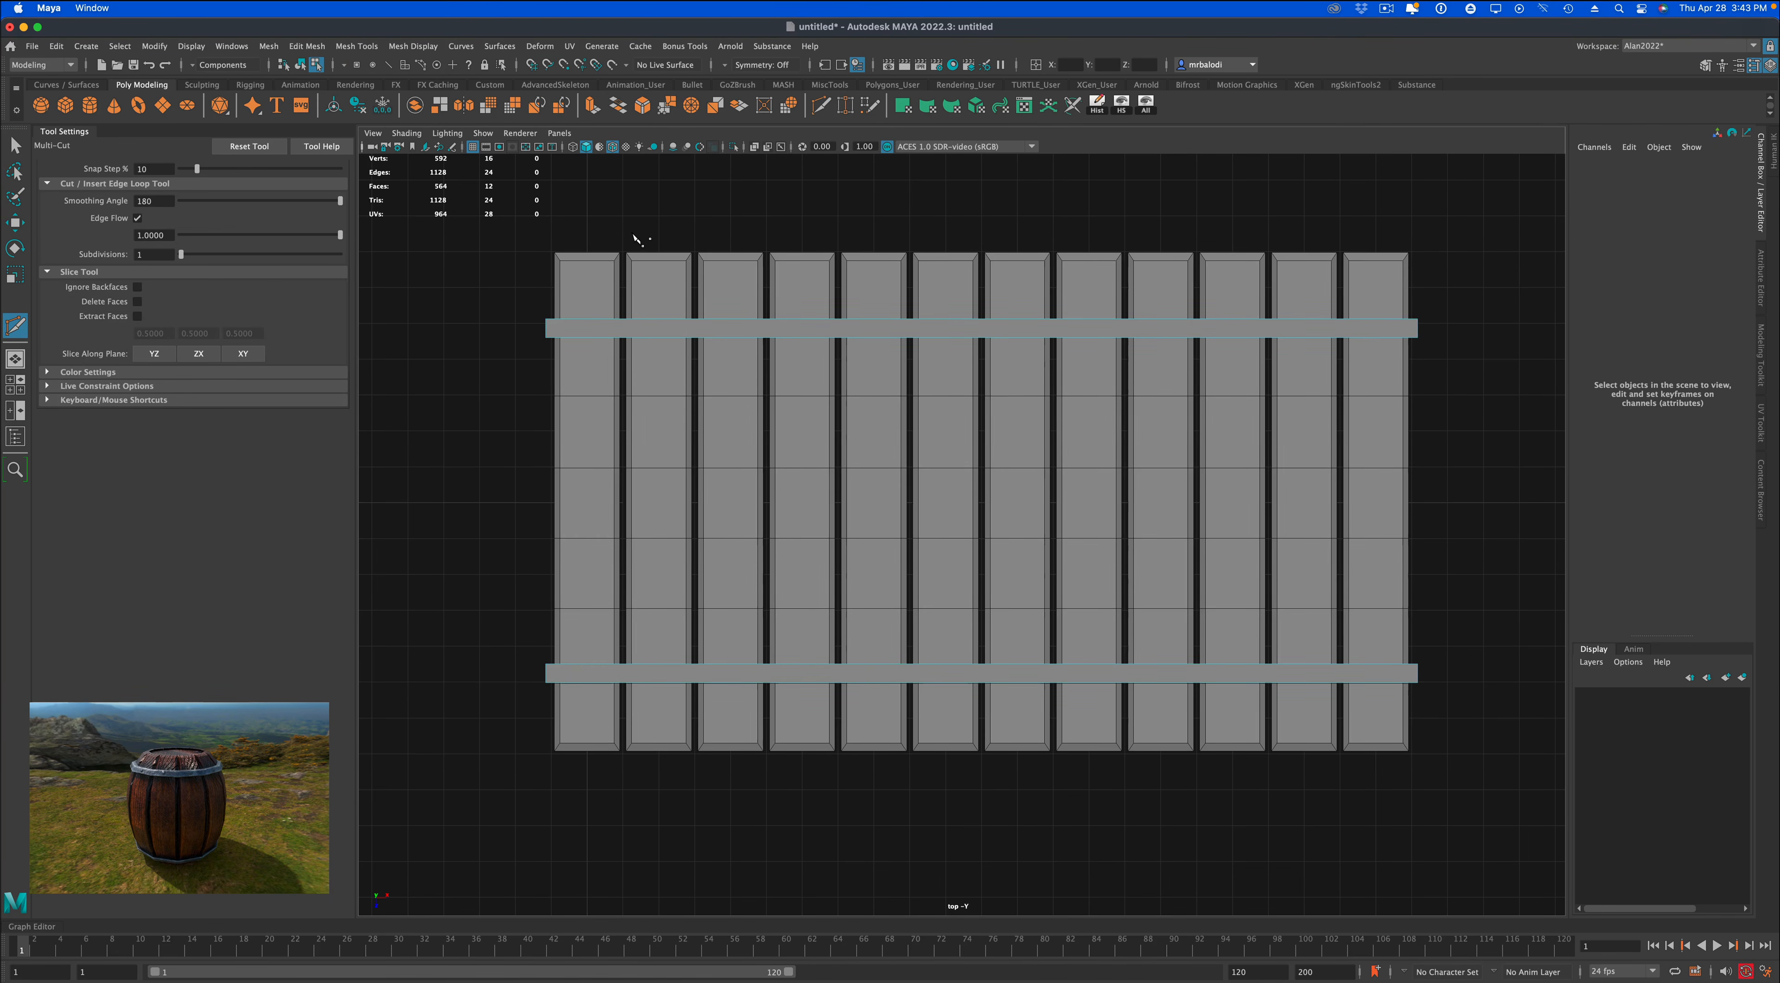
{"action": "left_click_drag", "start_coordinate": [623, 216], "coordinate": [625, 802]}
{"action": "left_click_drag", "start_coordinate": [696, 217], "coordinate": [696, 817]}
{"action": "left_click_drag", "start_coordinate": [766, 218], "coordinate": [766, 837]}
{"action": "left_click_drag", "start_coordinate": [839, 220], "coordinate": [838, 890]}
{"action": "left_click_drag", "start_coordinate": [912, 219], "coordinate": [911, 810]}
{"action": "left_click_drag", "start_coordinate": [983, 218], "coordinate": [982, 826]}
{"action": "left_click_drag", "start_coordinate": [1054, 220], "coordinate": [1052, 919]}
{"action": "left_click_drag", "start_coordinate": [1126, 228], "coordinate": [1125, 784]}
{"action": "left_click_drag", "start_coordinate": [1195, 232], "coordinate": [1196, 837]}
{"action": "left_click_drag", "start_coordinate": [1270, 242], "coordinate": [1269, 805]}
{"action": "left_click_drag", "start_coordinate": [1344, 229], "coordinate": [1341, 837]}
{"action": "left_click", "coordinate": [14, 143]}
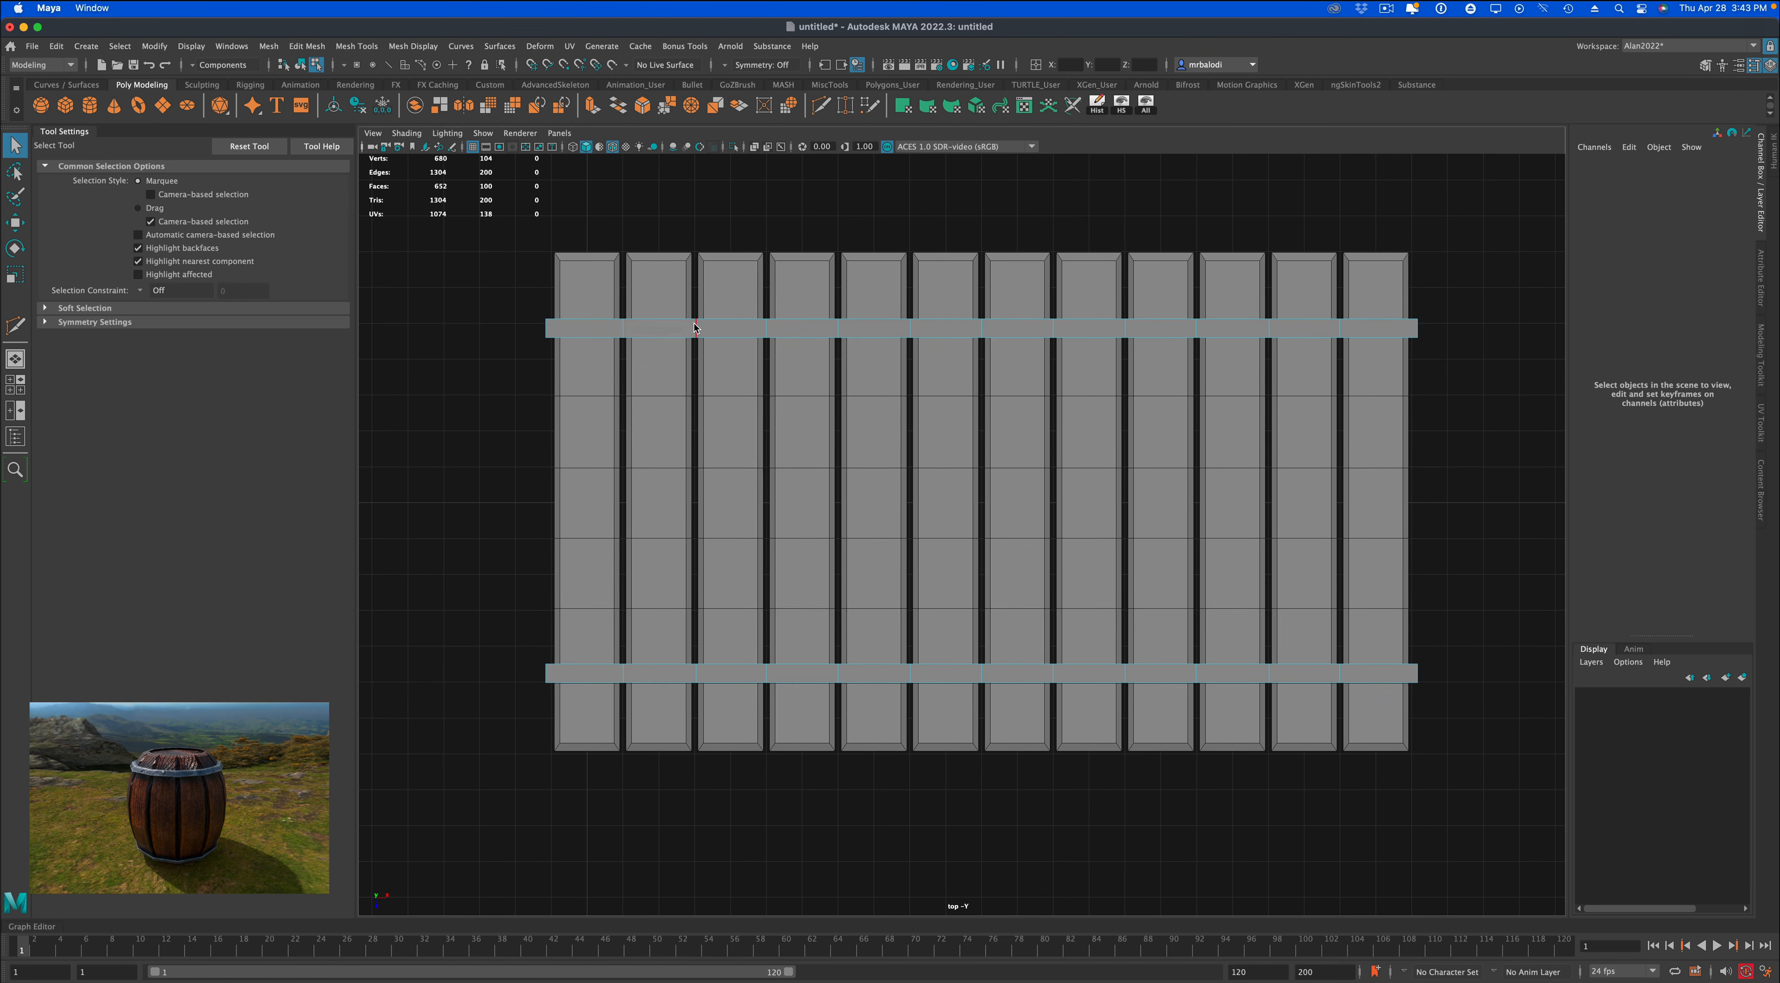
Return to object mode, combine all the planks and bands into a single mesh, and delete its construction history.
{"action": "right_click_drag", "start_coordinate": [694, 323], "coordinate": [742, 308]}
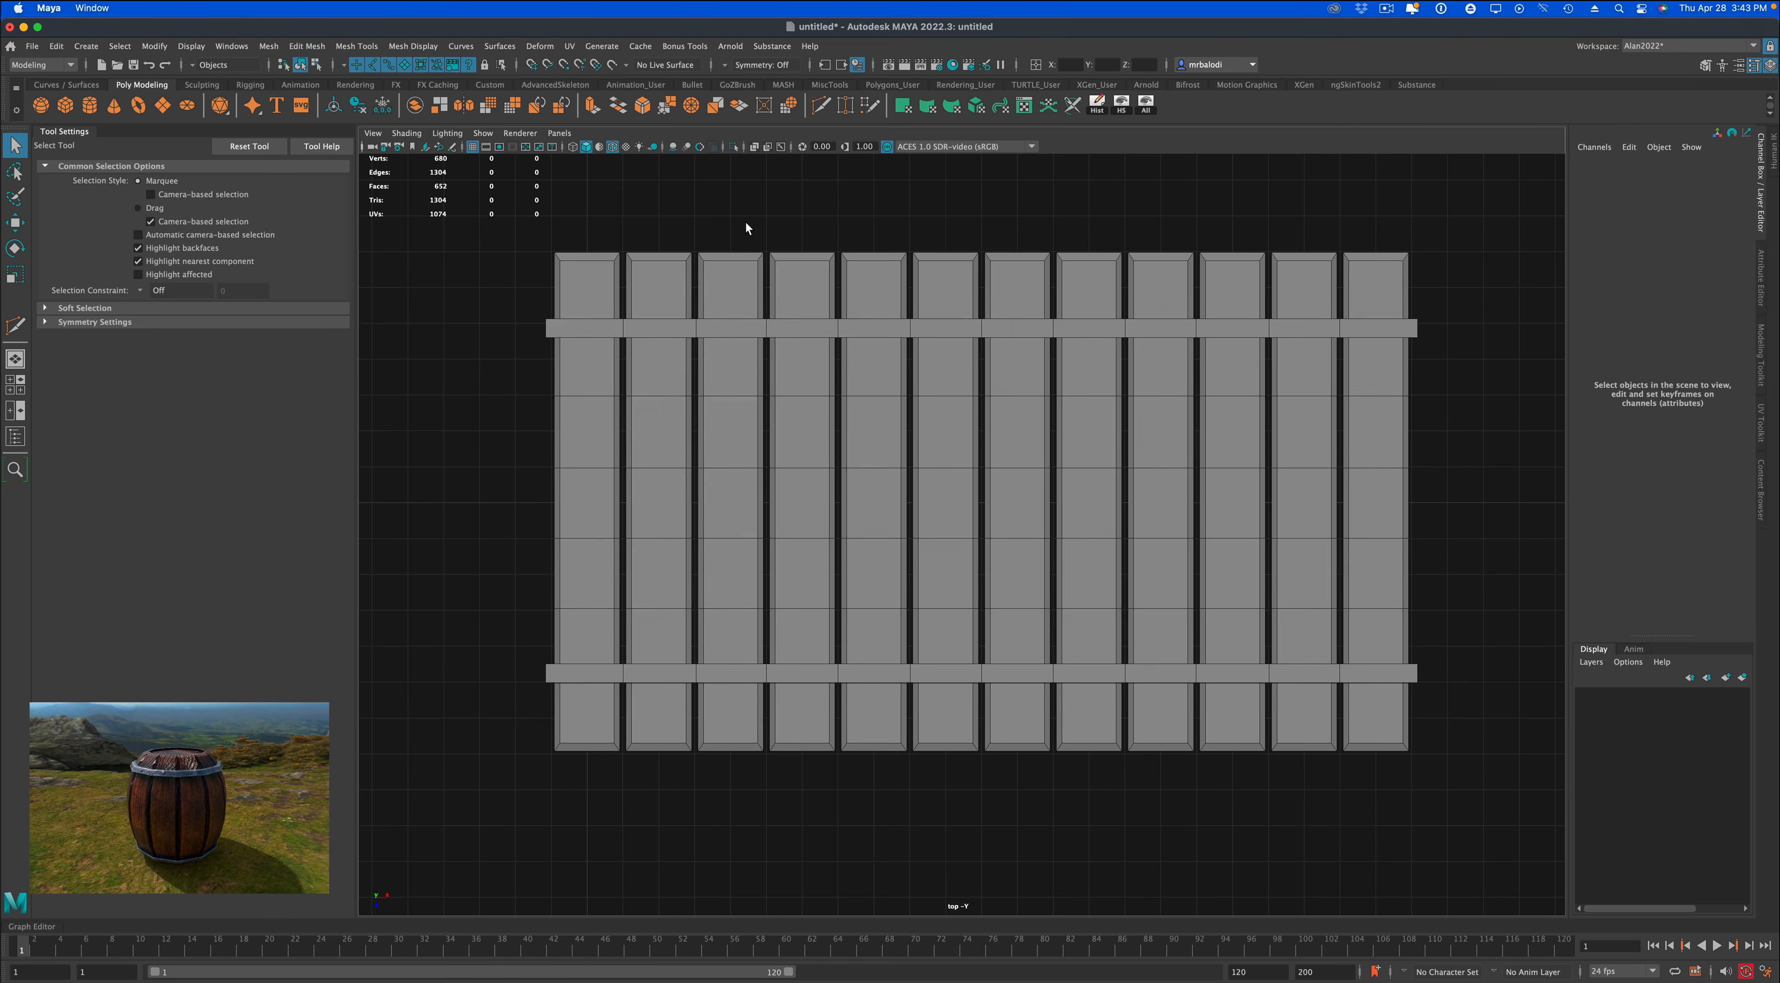
{"action": "key", "text": "space"}
{"action": "key", "text": "space"}
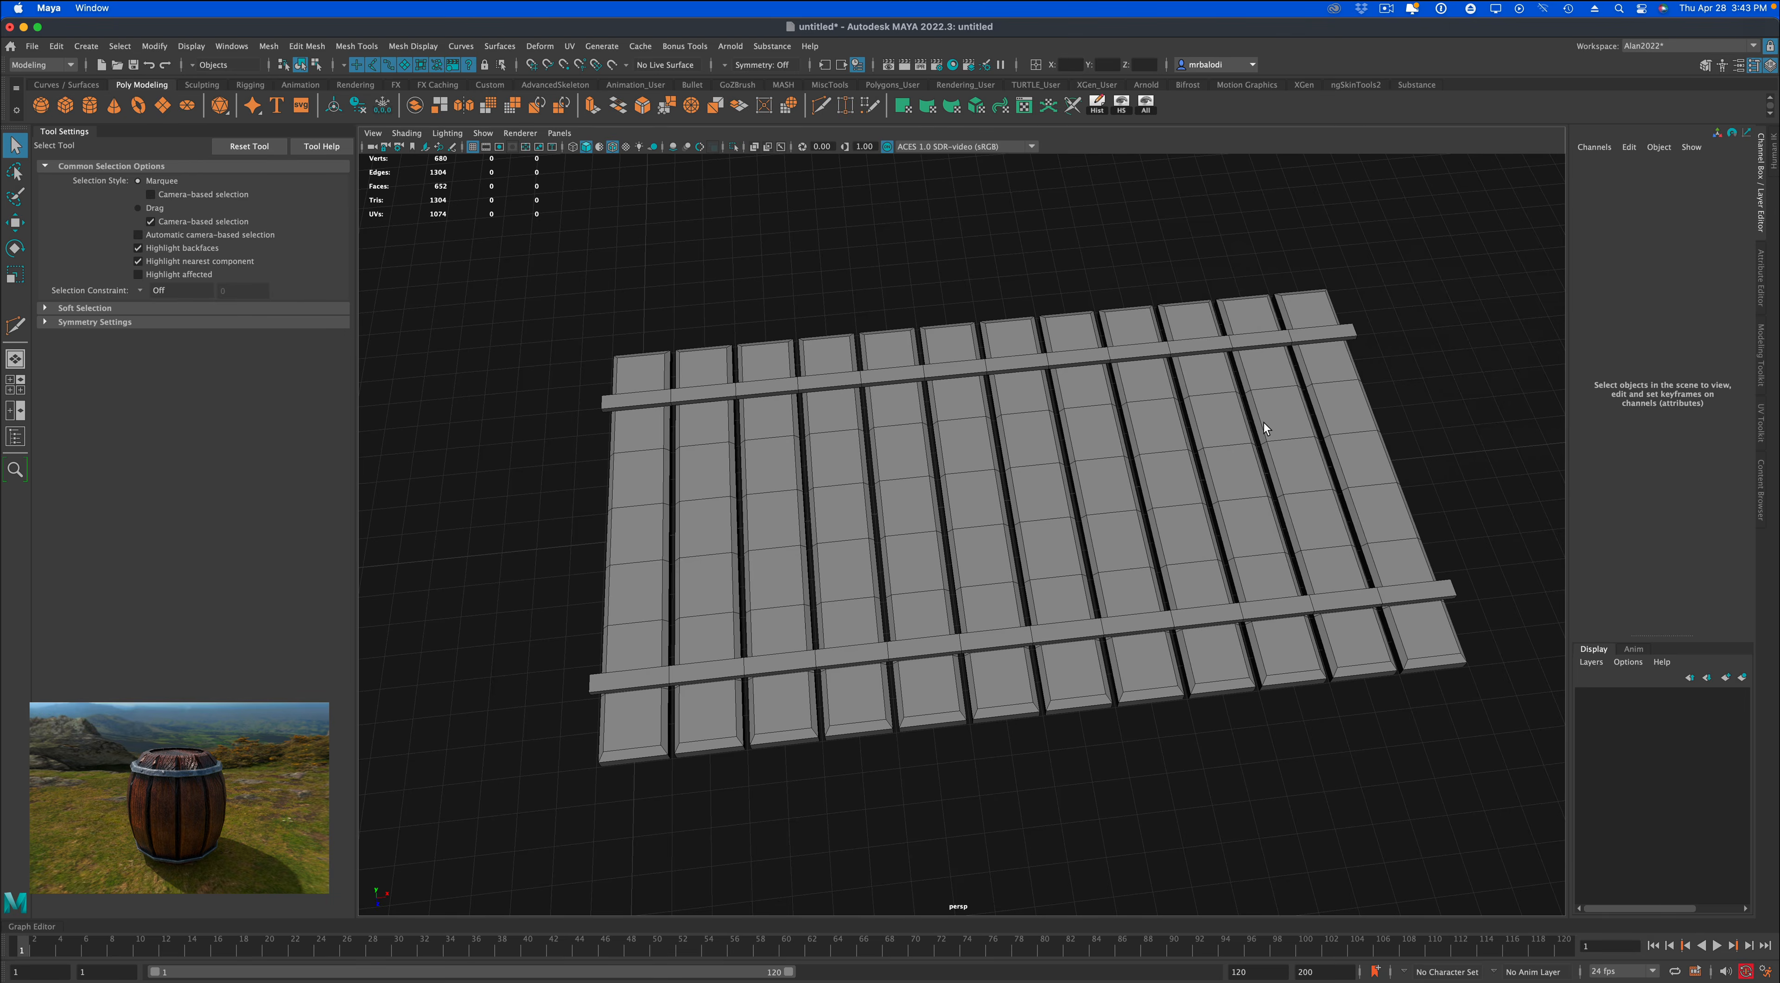
{"action": "left_click_drag", "start_coordinate": [1263, 423], "coordinate": [1117, 377], "text": "alt"}
{"action": "left_click_drag", "start_coordinate": [562, 302], "coordinate": [1114, 684]}
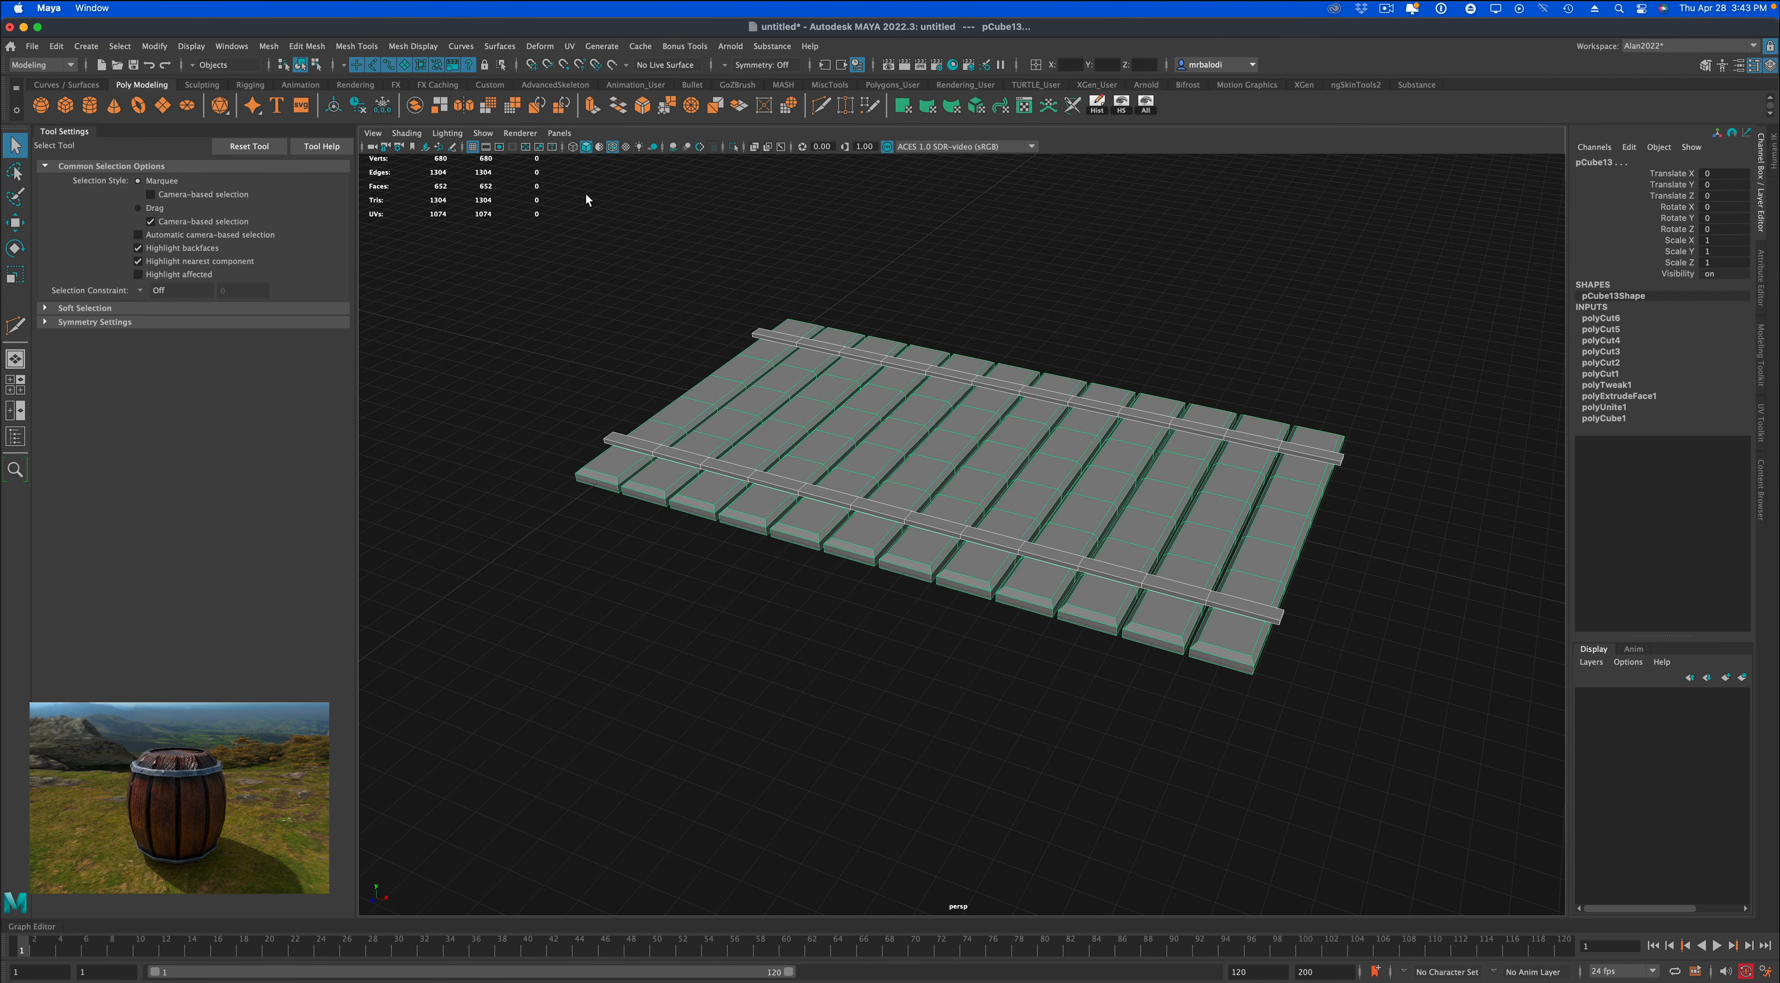
{"action": "left_click", "coordinate": [415, 106]}
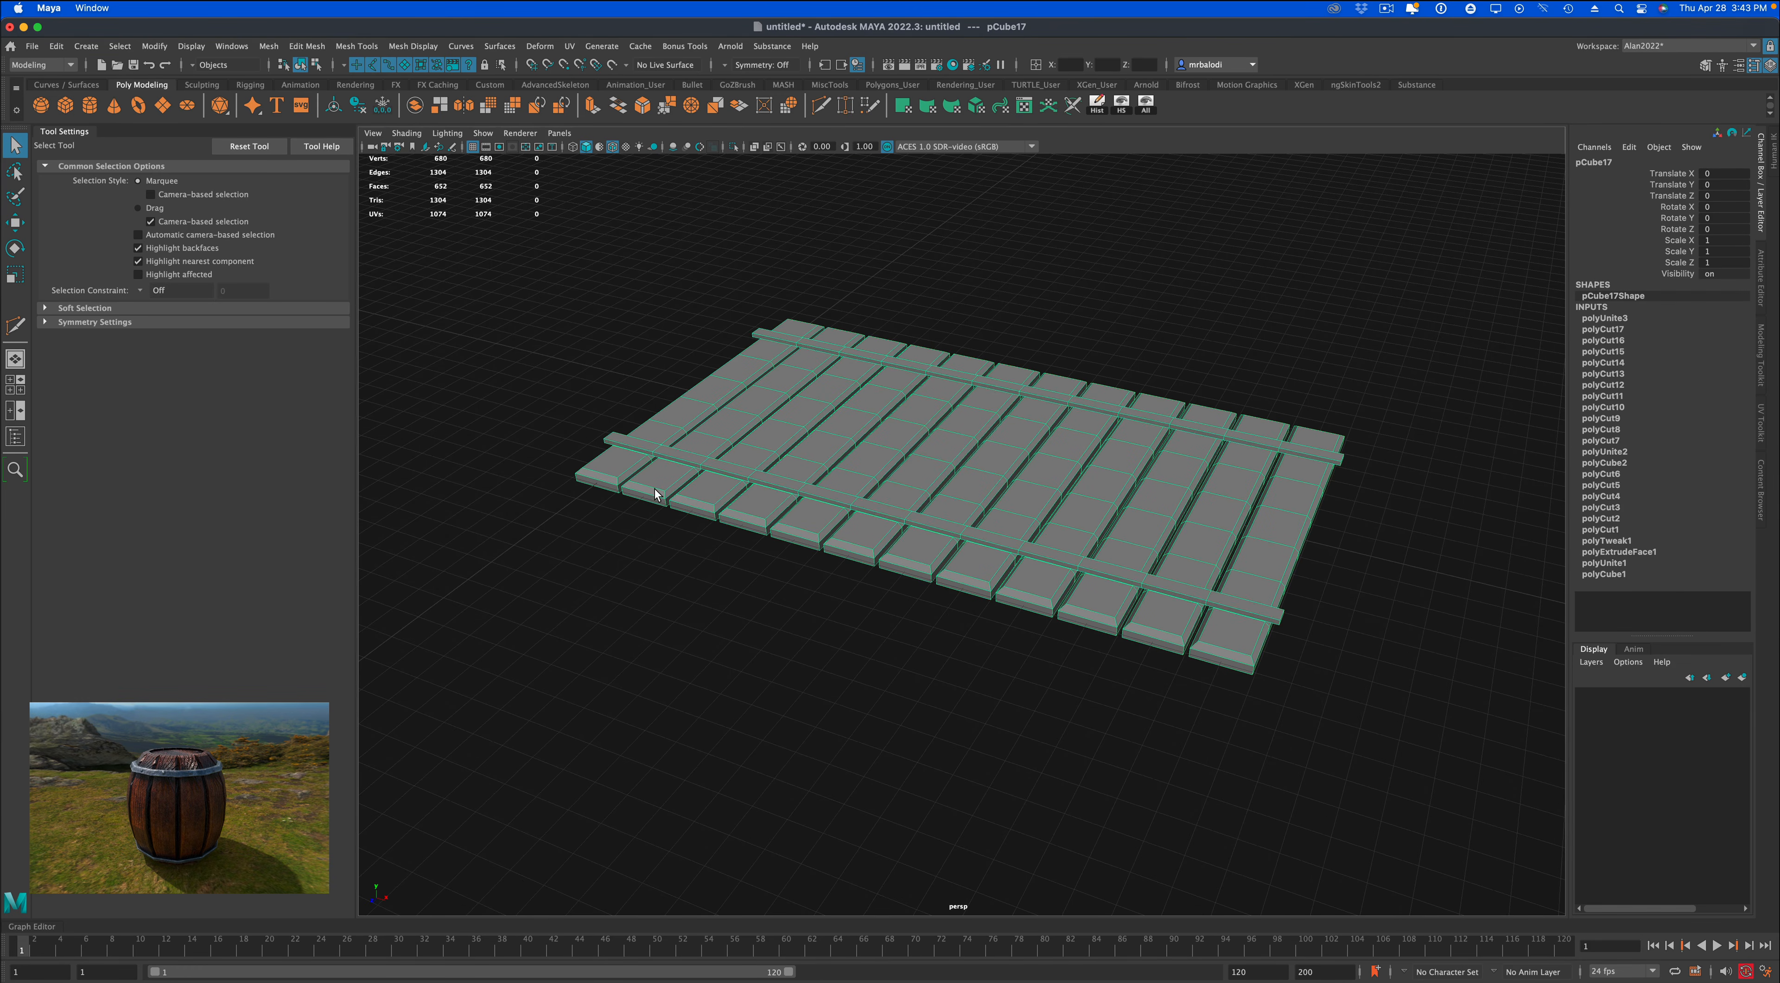
{"action": "key", "text": "f"}
{"action": "left_click", "coordinate": [1097, 103]}
{"action": "left_click_drag", "start_coordinate": [1144, 318], "coordinate": [1146, 337], "text": "alt"}
Move the combined mesh to the grid's center with grid snapping, at Translate X -11.006, Y -0.158 and Z 0.025.
{"action": "left_click", "coordinate": [15, 222]}
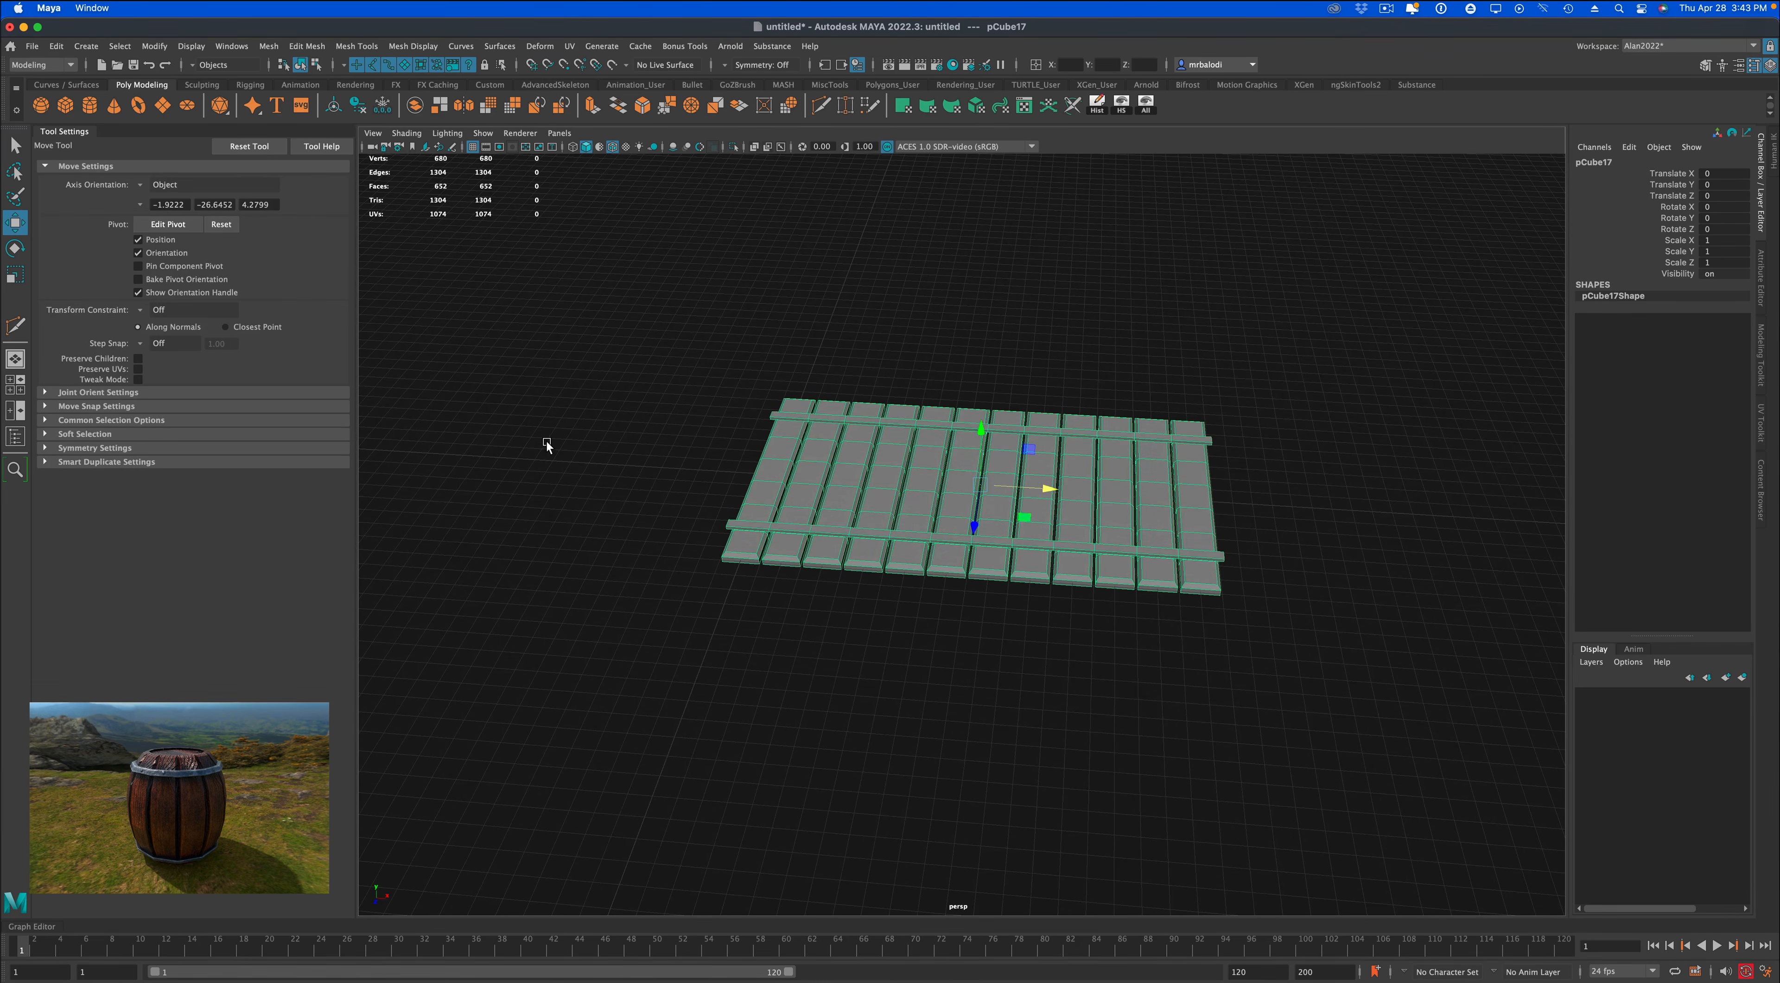
{"action": "left_click_drag", "start_coordinate": [545, 440], "coordinate": [632, 477], "text": "alt"}
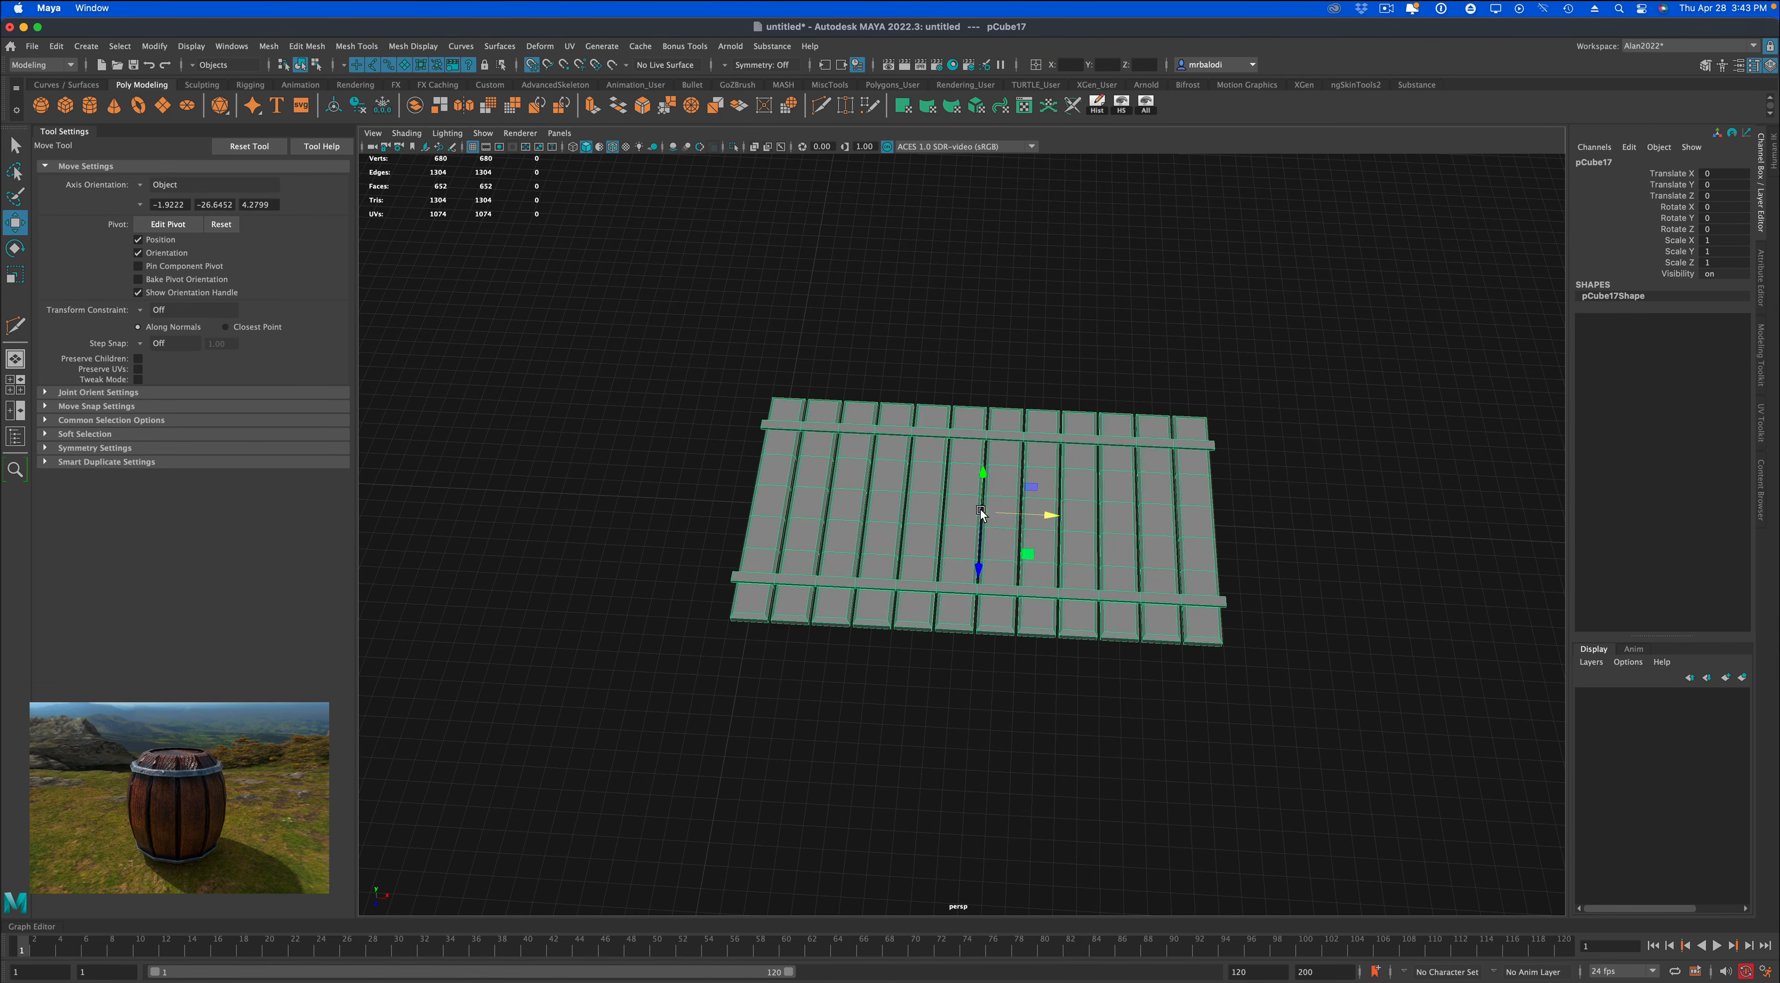
{"action": "left_click_drag", "start_coordinate": [981, 512], "coordinate": [770, 498]}
{"action": "mouse_move", "coordinate": [1024, 693]}
{"action": "left_mouse_down", "text": "alt"}
{"action": "mouse_move", "coordinate": [983, 680]}
{"action": "mouse_move", "coordinate": [1003, 679]}
{"action": "left_mouse_up", "text": "alt"}
{"action": "middle_click_drag", "start_coordinate": [1003, 684], "coordinate": [1112, 680], "text": "alt"}
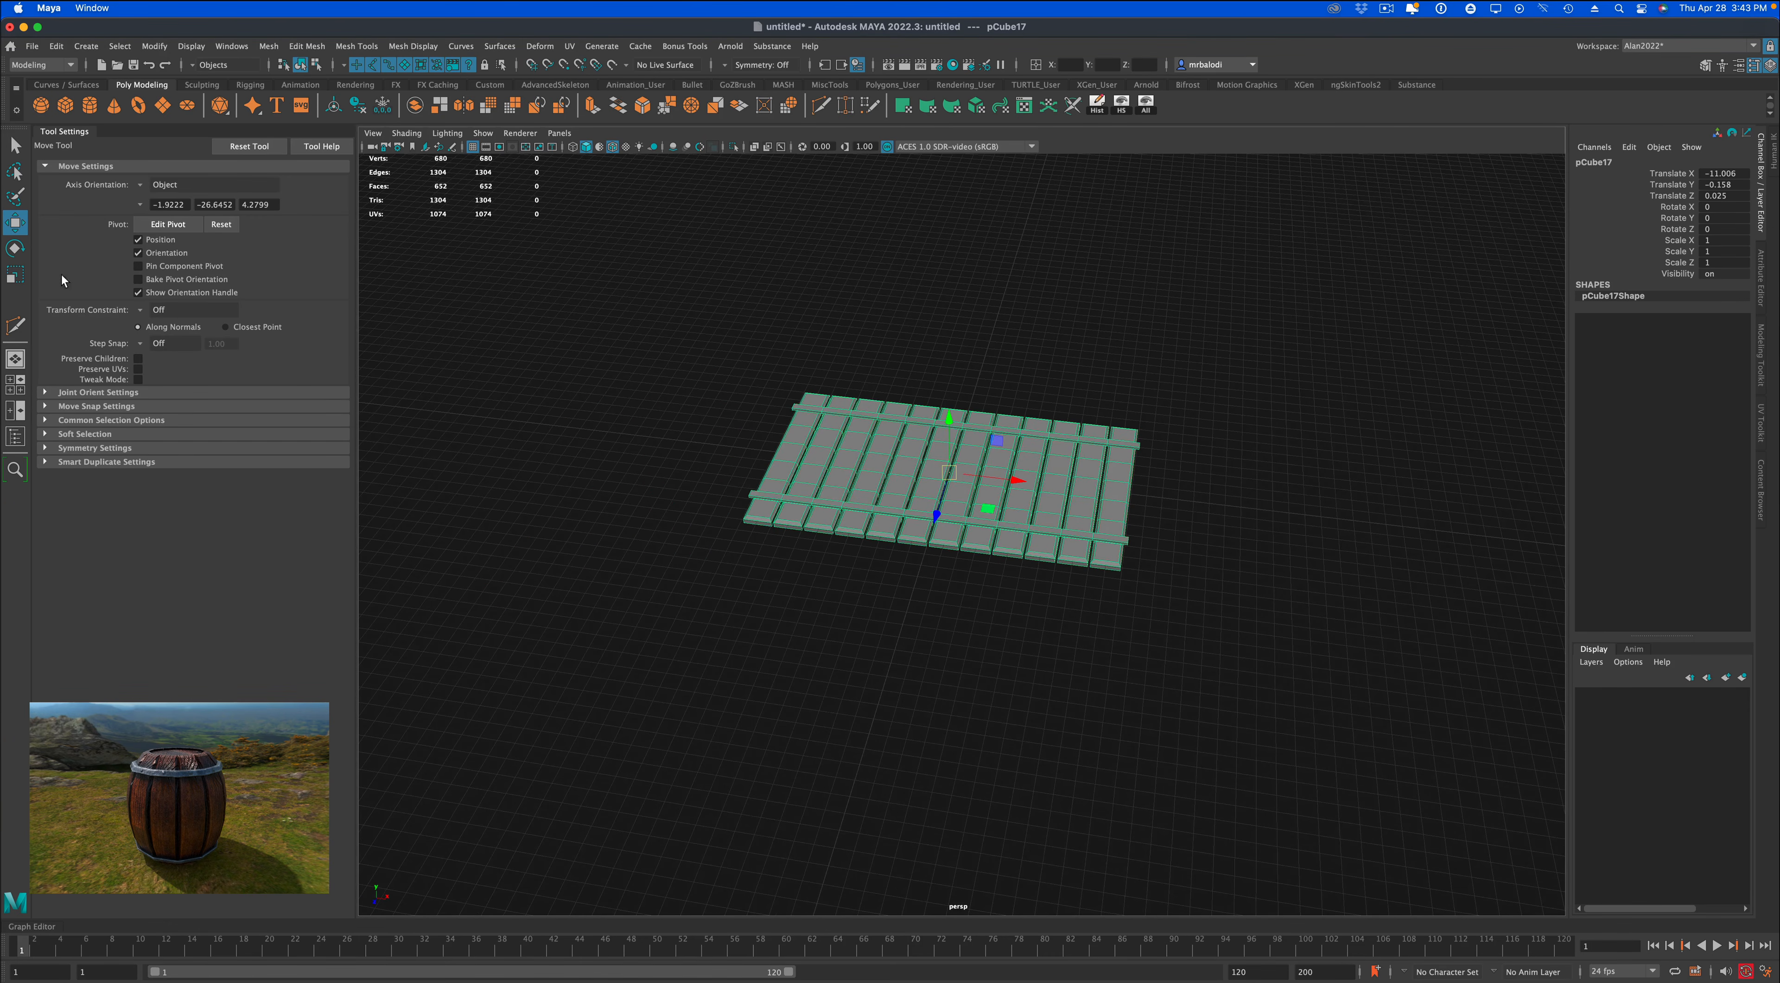
Rotate the combined mesh 180 degrees about X with step snapping, so the bands face down.
{"action": "key", "text": "e"}
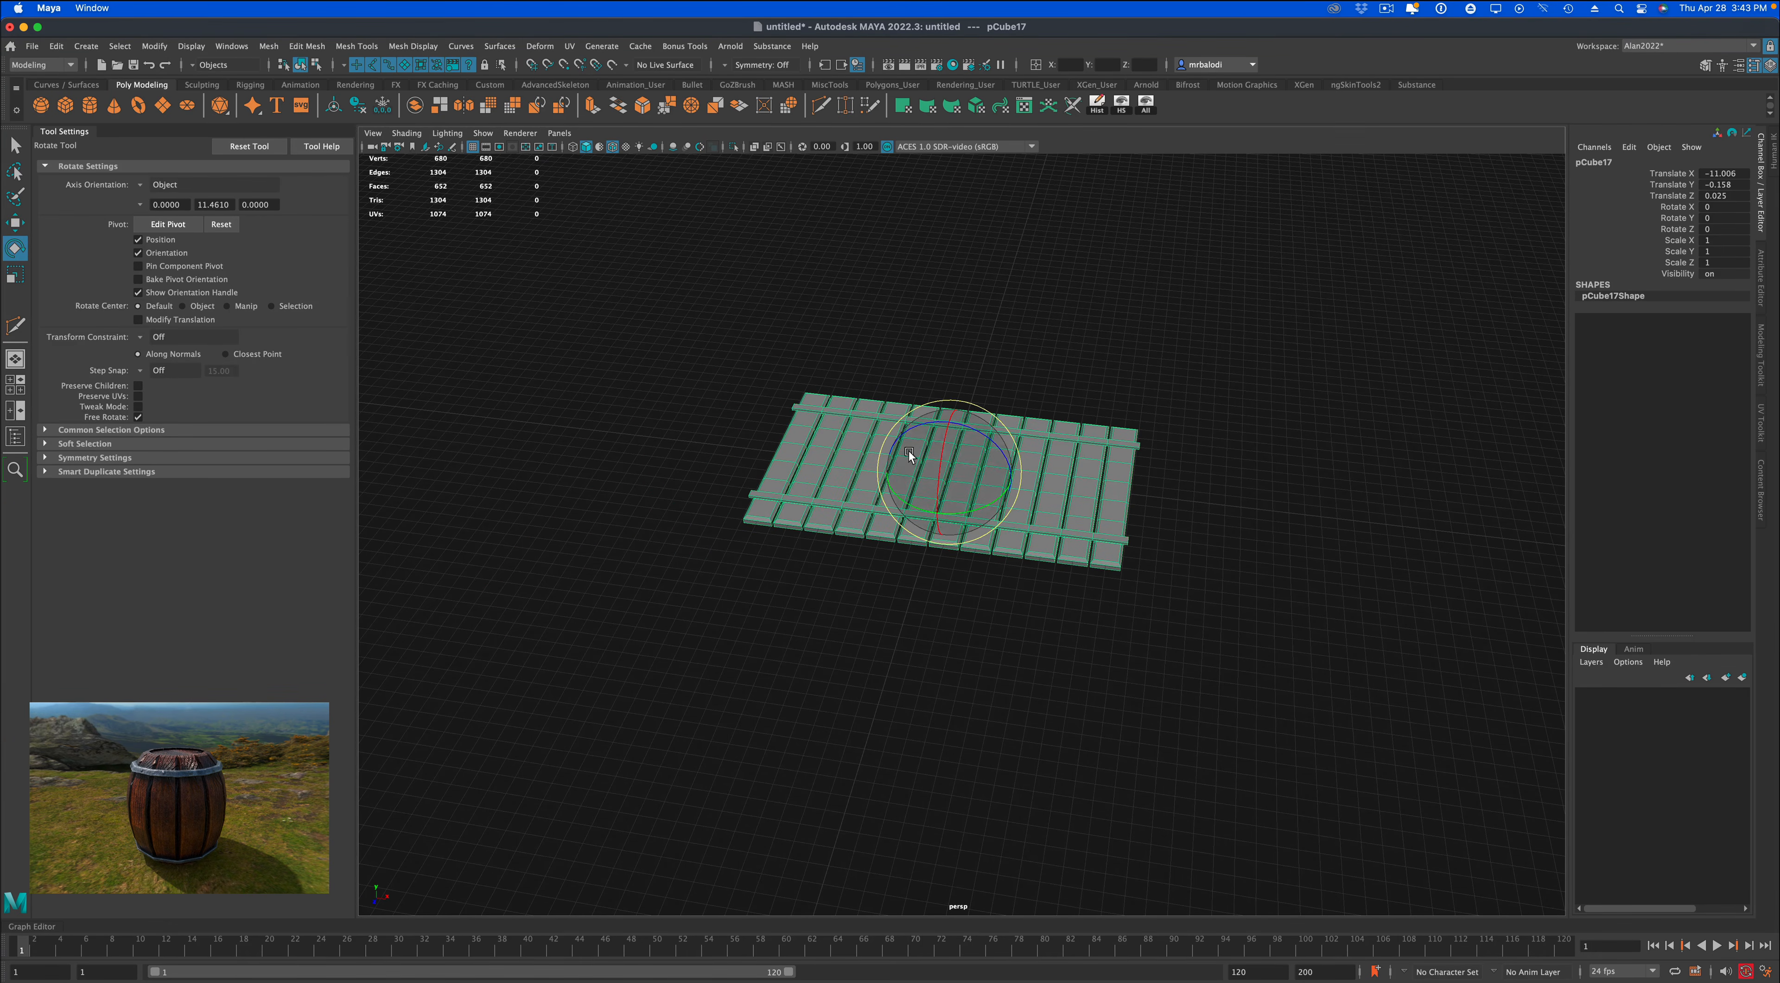
{"action": "key", "text": "j"}
{"action": "left_click_drag", "start_coordinate": [944, 436], "coordinate": [930, 528]}
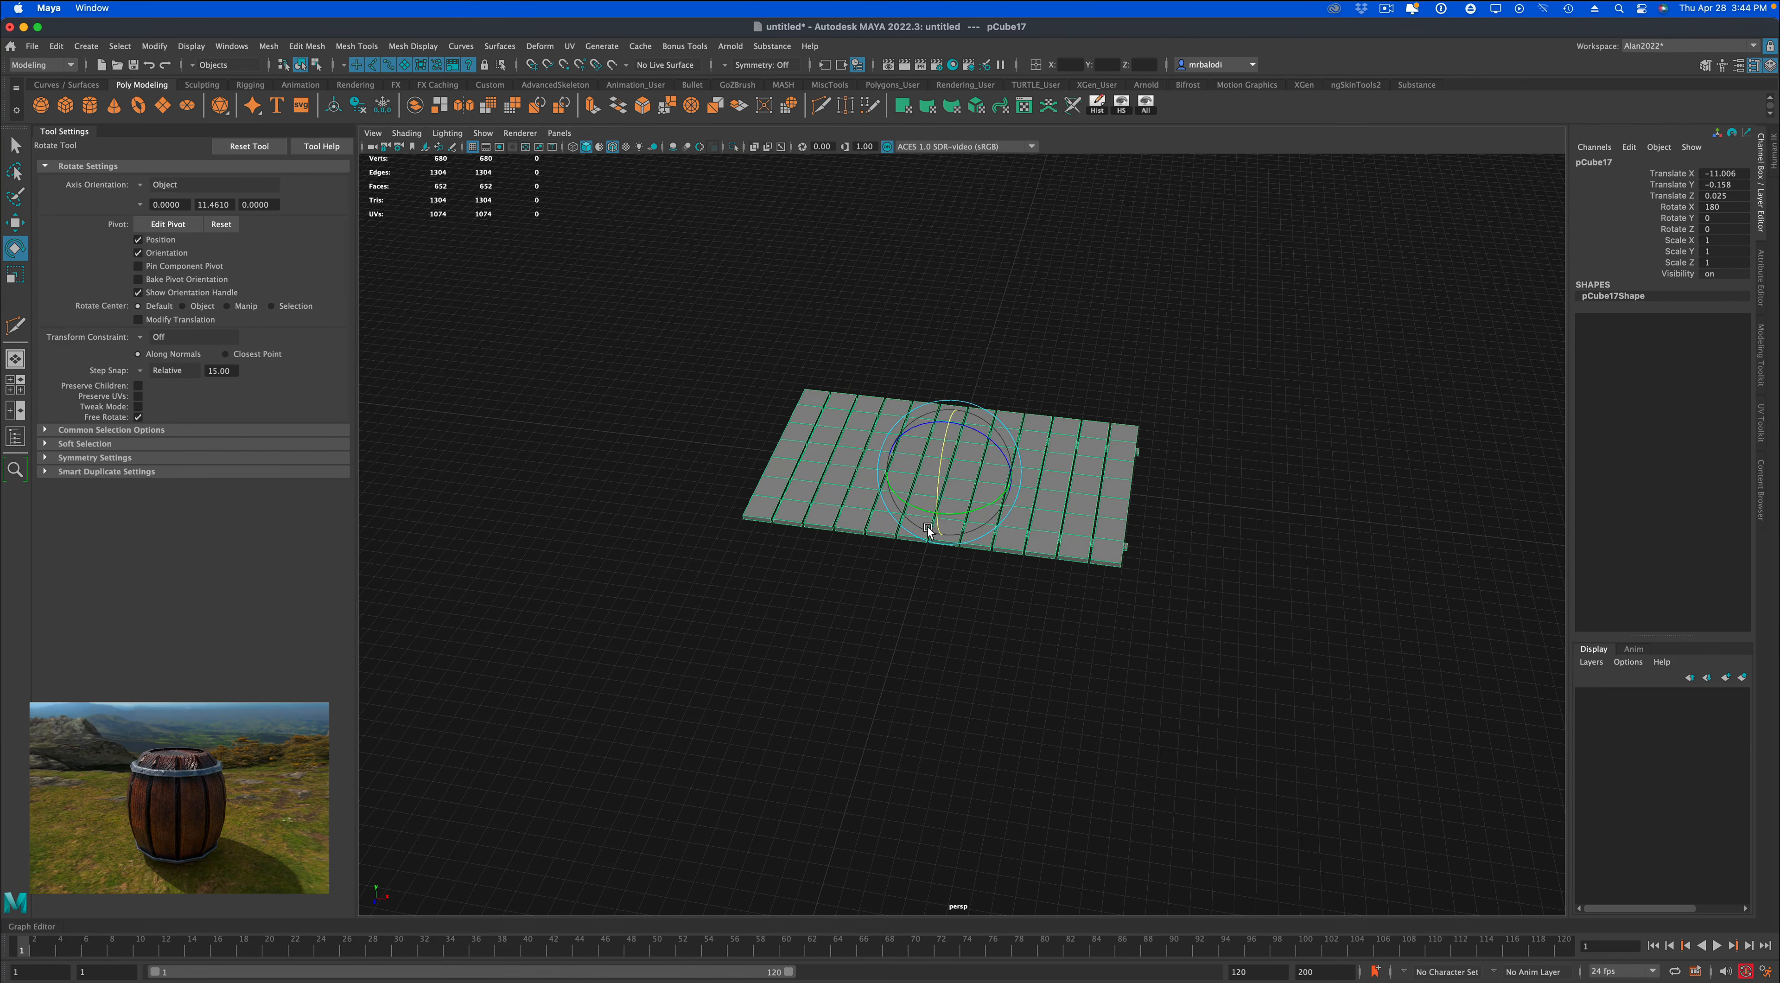
{"action": "scroll", "coordinate": [756, 556], "scroll_direction": "down", "scroll_amount": 4}
{"action": "middle_click_drag", "start_coordinate": [841, 563], "coordinate": [829, 570], "text": "alt"}
{"action": "scroll", "coordinate": [830, 571], "scroll_direction": "up", "scroll_amount": 5}
{"action": "left_click_drag", "start_coordinate": [829, 570], "coordinate": [858, 568], "text": "alt"}
{"action": "middle_click_drag", "start_coordinate": [715, 602], "coordinate": [734, 574], "text": "alt"}
{"action": "scroll", "coordinate": [734, 574], "scroll_direction": "up", "scroll_amount": 3}
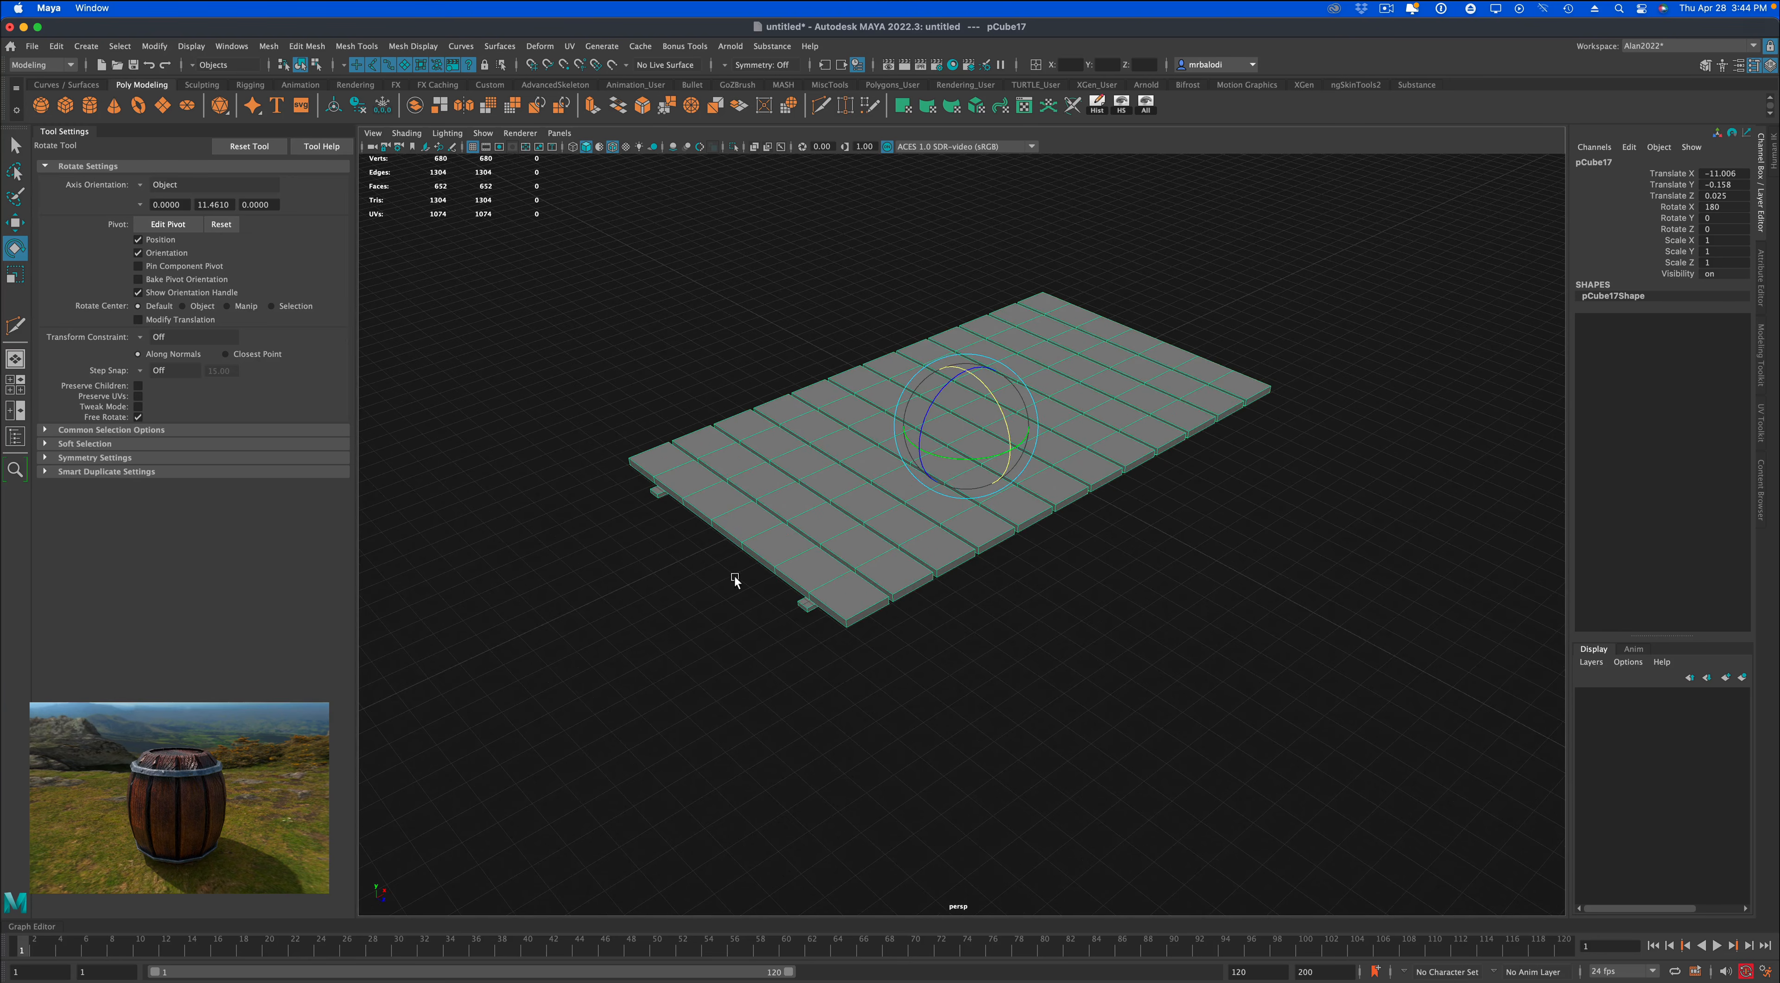
Select the four end-cap faces of the two bands at both ends of the plank row and delete them.
{"action": "left_click", "coordinate": [14, 147]}
{"action": "middle_click_drag", "start_coordinate": [572, 594], "coordinate": [671, 528], "text": "alt"}
{"action": "scroll", "coordinate": [673, 528], "scroll_direction": "up", "scroll_amount": 4}
{"action": "right_click", "coordinate": [881, 490]}
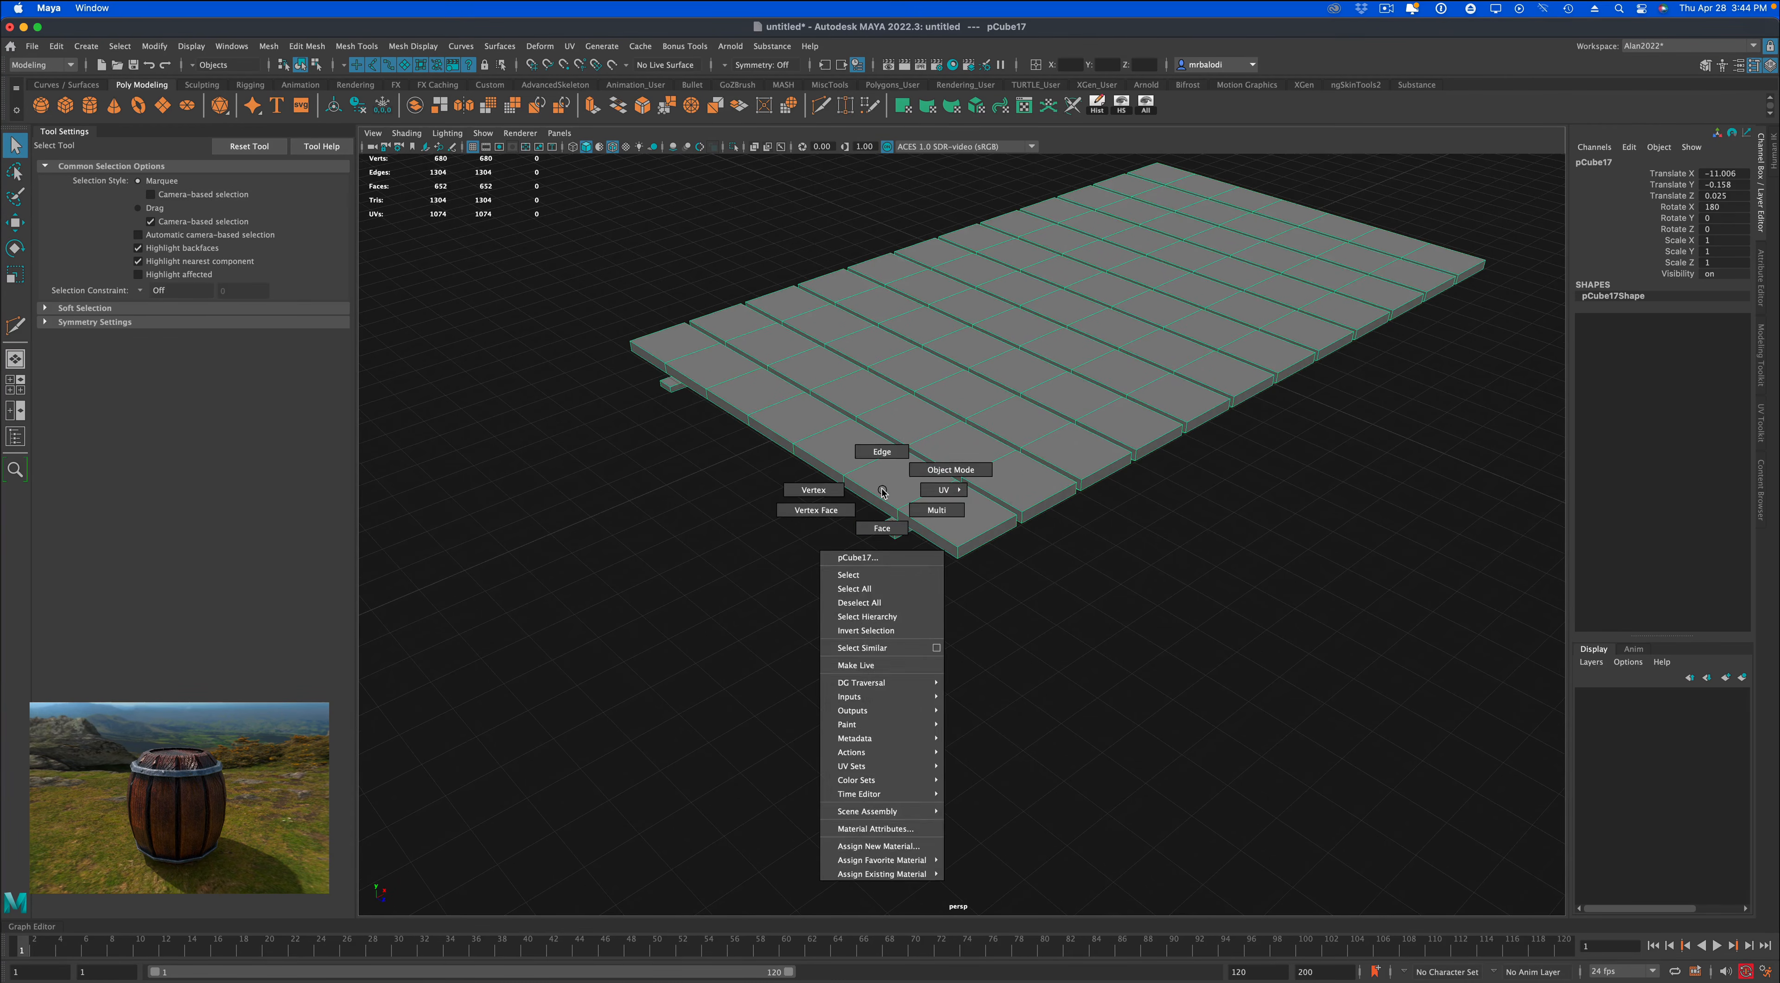
{"action": "right_click_drag", "start_coordinate": [882, 490], "coordinate": [877, 529]}
{"action": "left_click", "coordinate": [888, 531]}
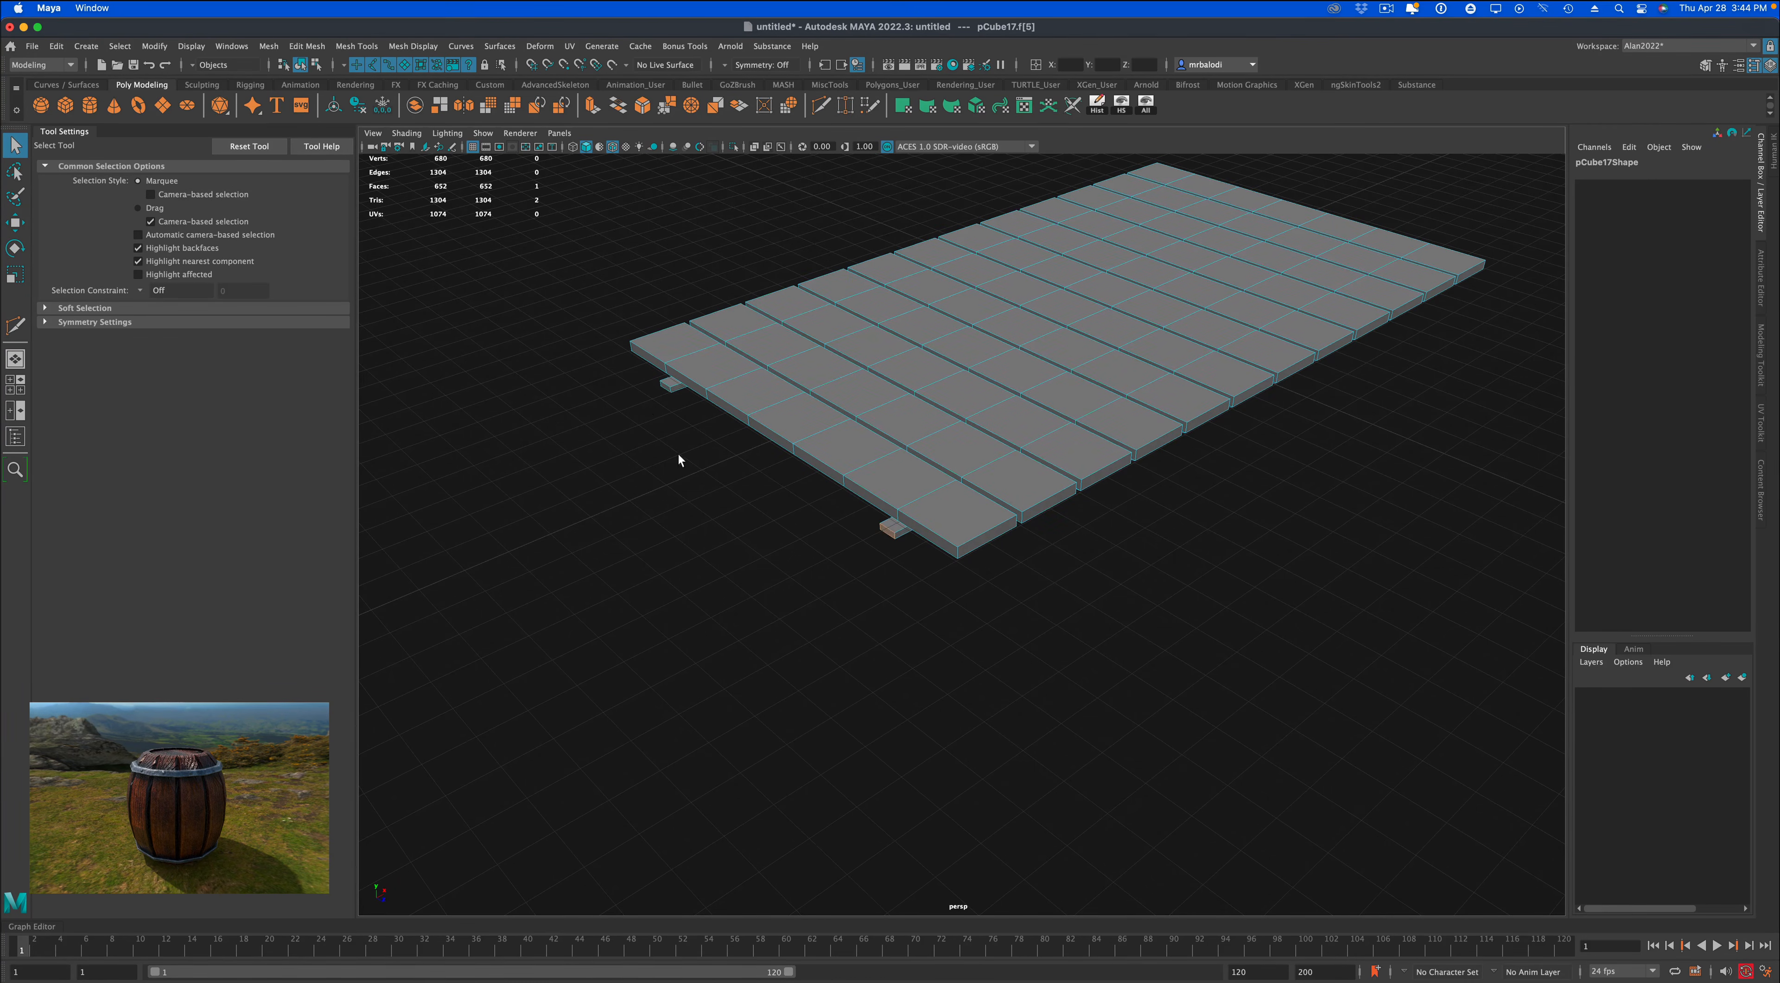
{"action": "left_click", "coordinate": [669, 393]}
{"action": "left_click", "coordinate": [883, 530], "text": "shift"}
{"action": "left_click_drag", "start_coordinate": [1228, 595], "coordinate": [1019, 712], "text": "alt"}
{"action": "left_click", "coordinate": [963, 728], "text": "shift"}
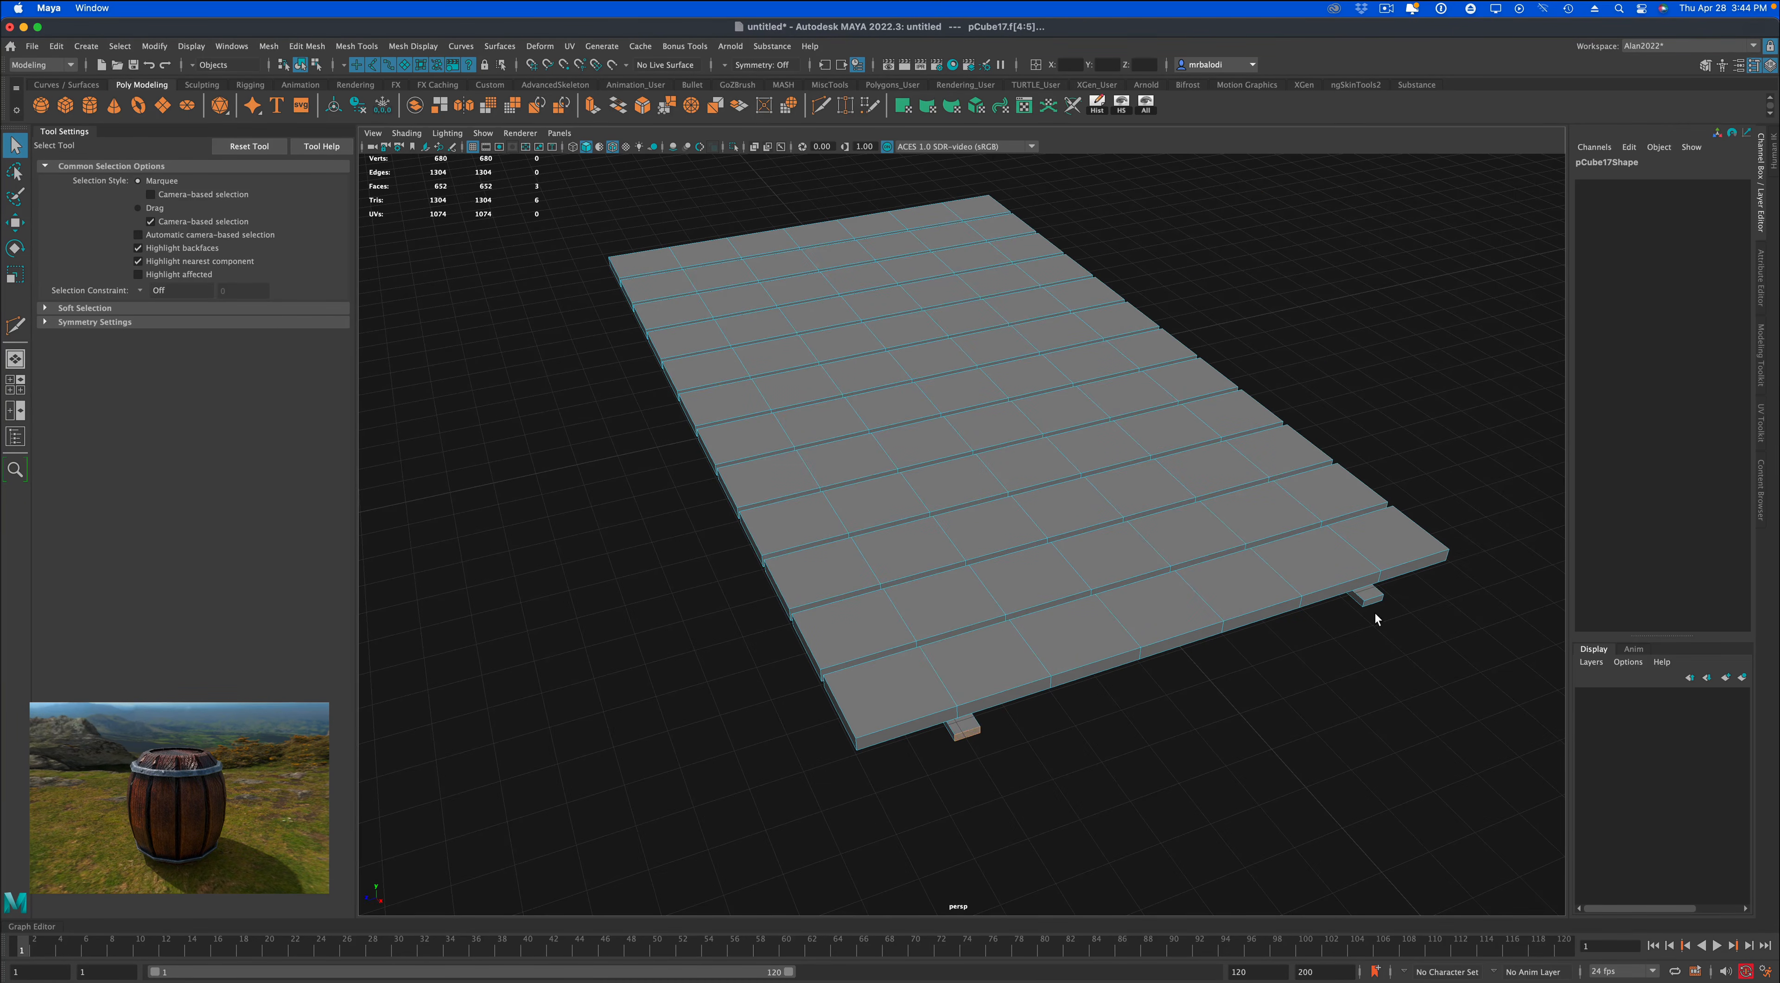
{"action": "left_click", "coordinate": [1370, 598], "text": "shift"}
{"action": "key", "text": "Delete"}
Return to object mode, select the whole mesh, and add a nonlinear Bend deformer to it.
{"action": "right_click_drag", "start_coordinate": [1319, 574], "coordinate": [1368, 560]}
{"action": "left_click", "coordinate": [1342, 698]}
{"action": "left_click_drag", "start_coordinate": [1344, 698], "coordinate": [1152, 716], "text": "alt"}
{"action": "left_click", "coordinate": [829, 366]}
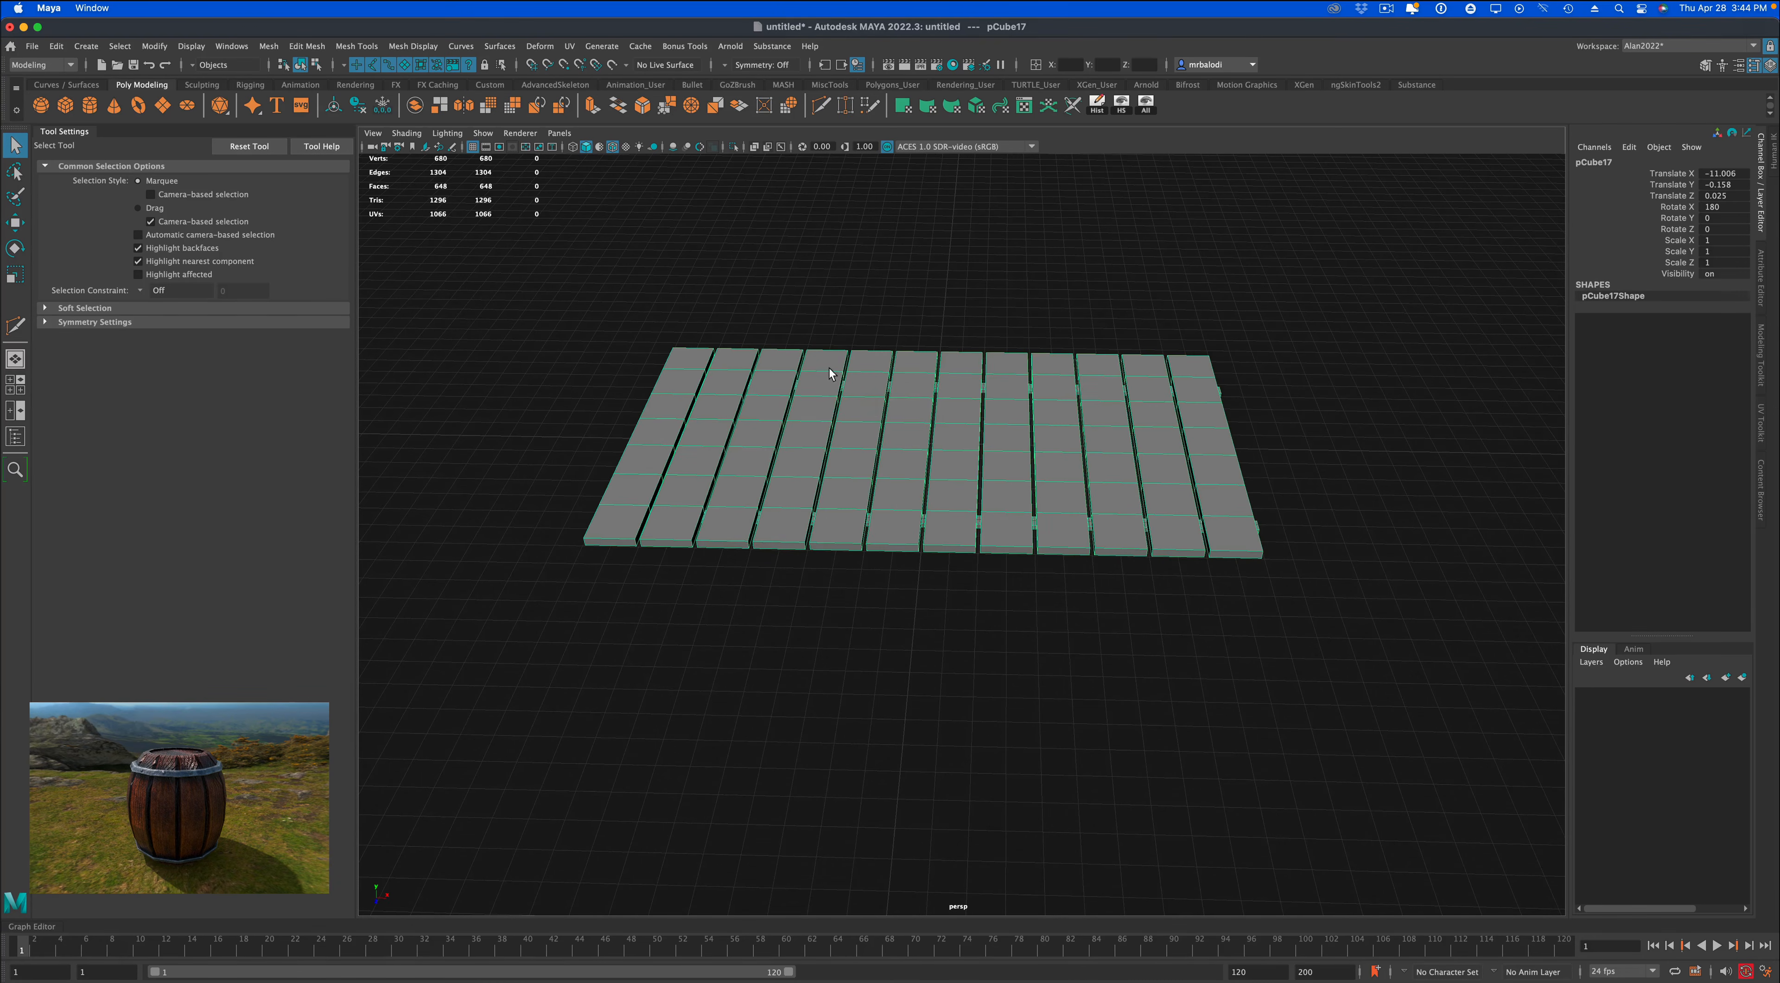
{"action": "left_click", "coordinate": [549, 47]}
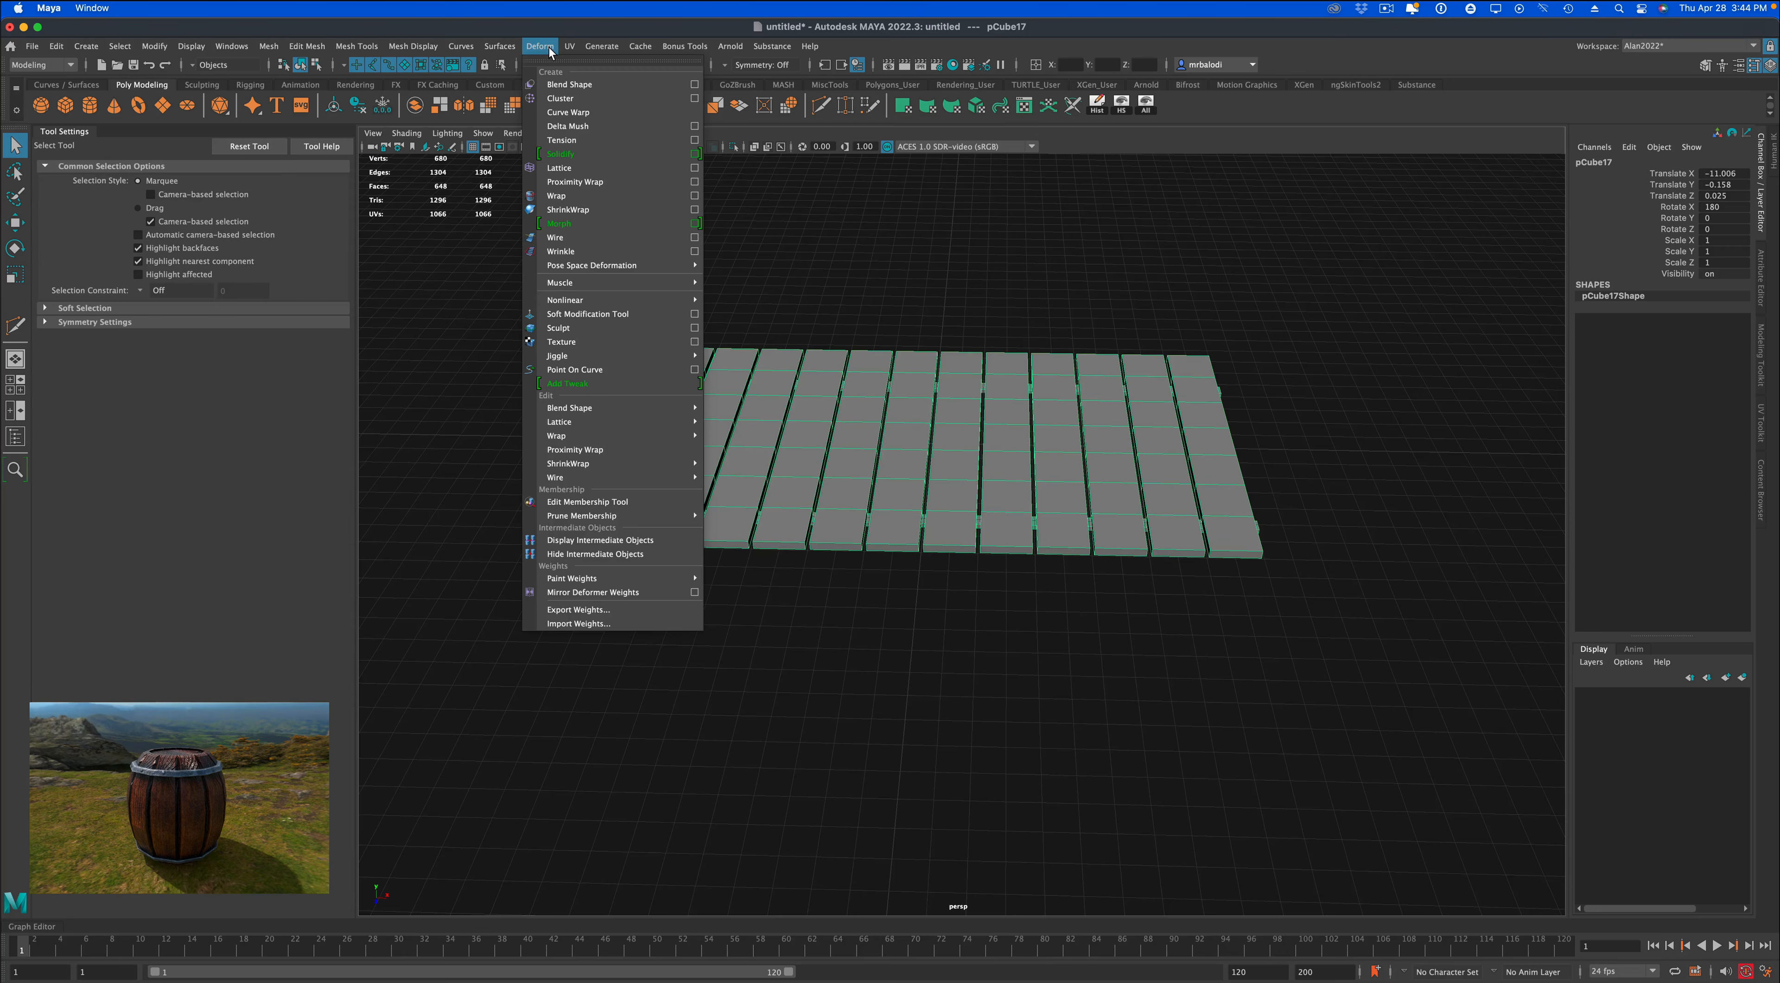
{"action": "mouse_move", "coordinate": [629, 300]}
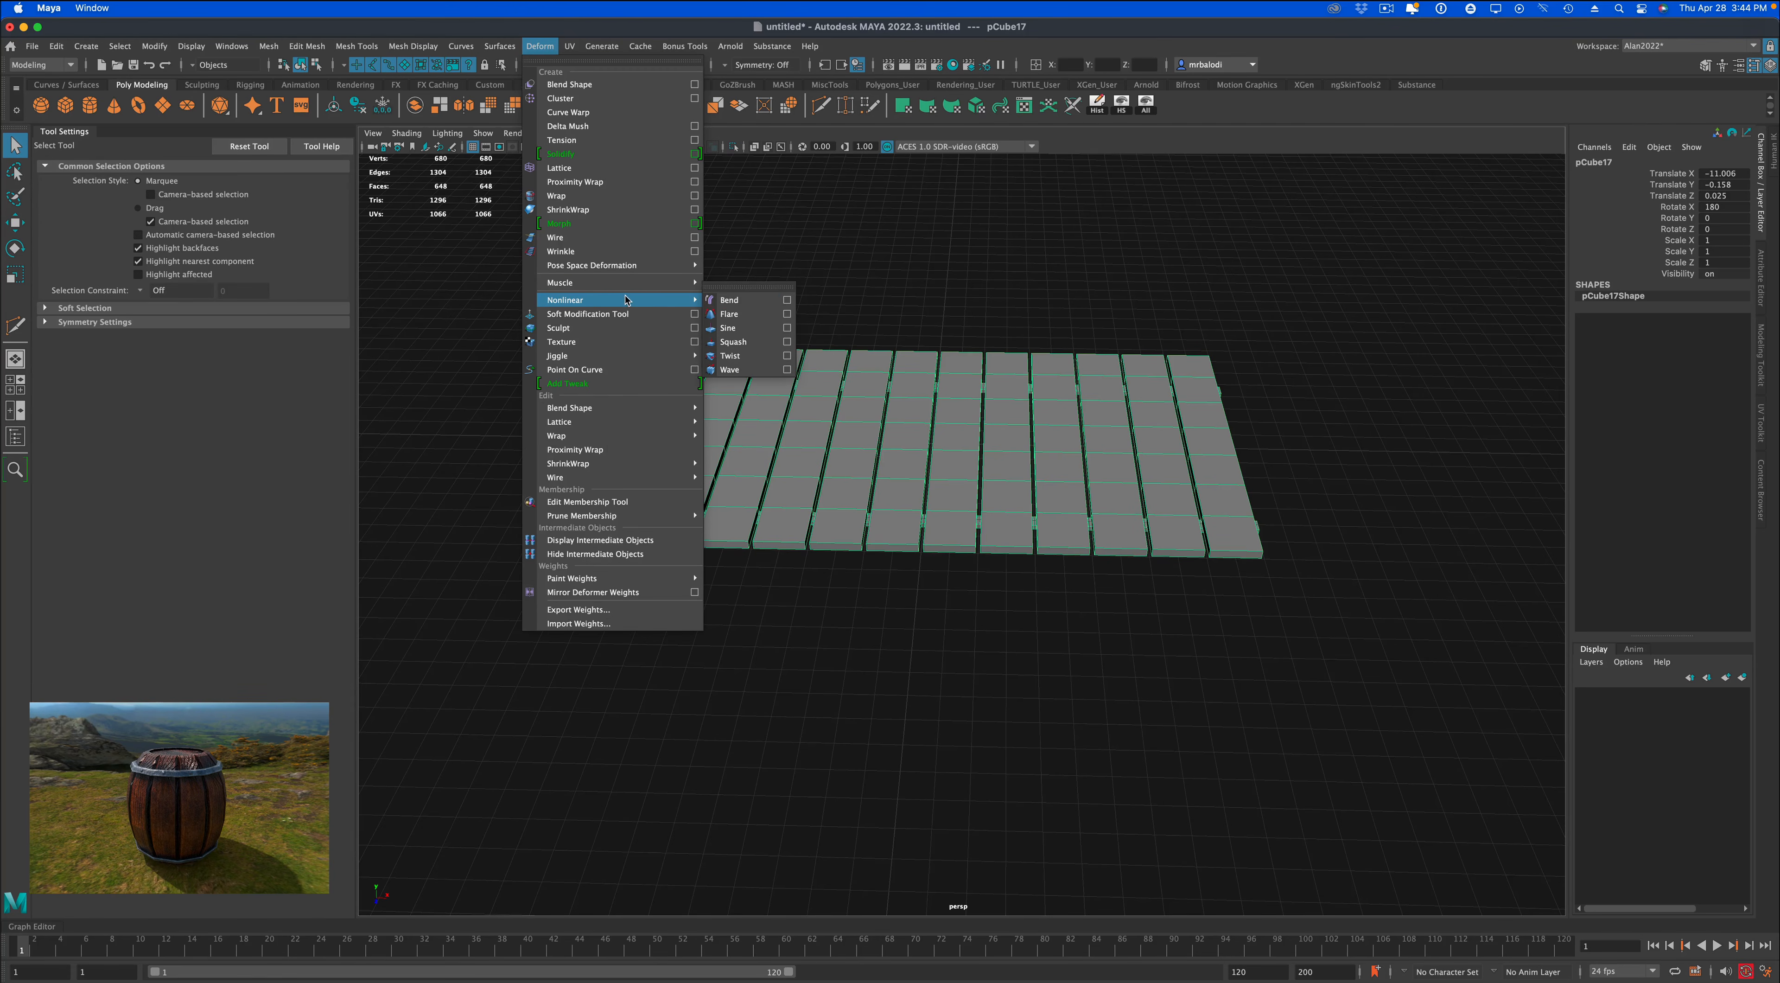
{"action": "left_click", "coordinate": [727, 299]}
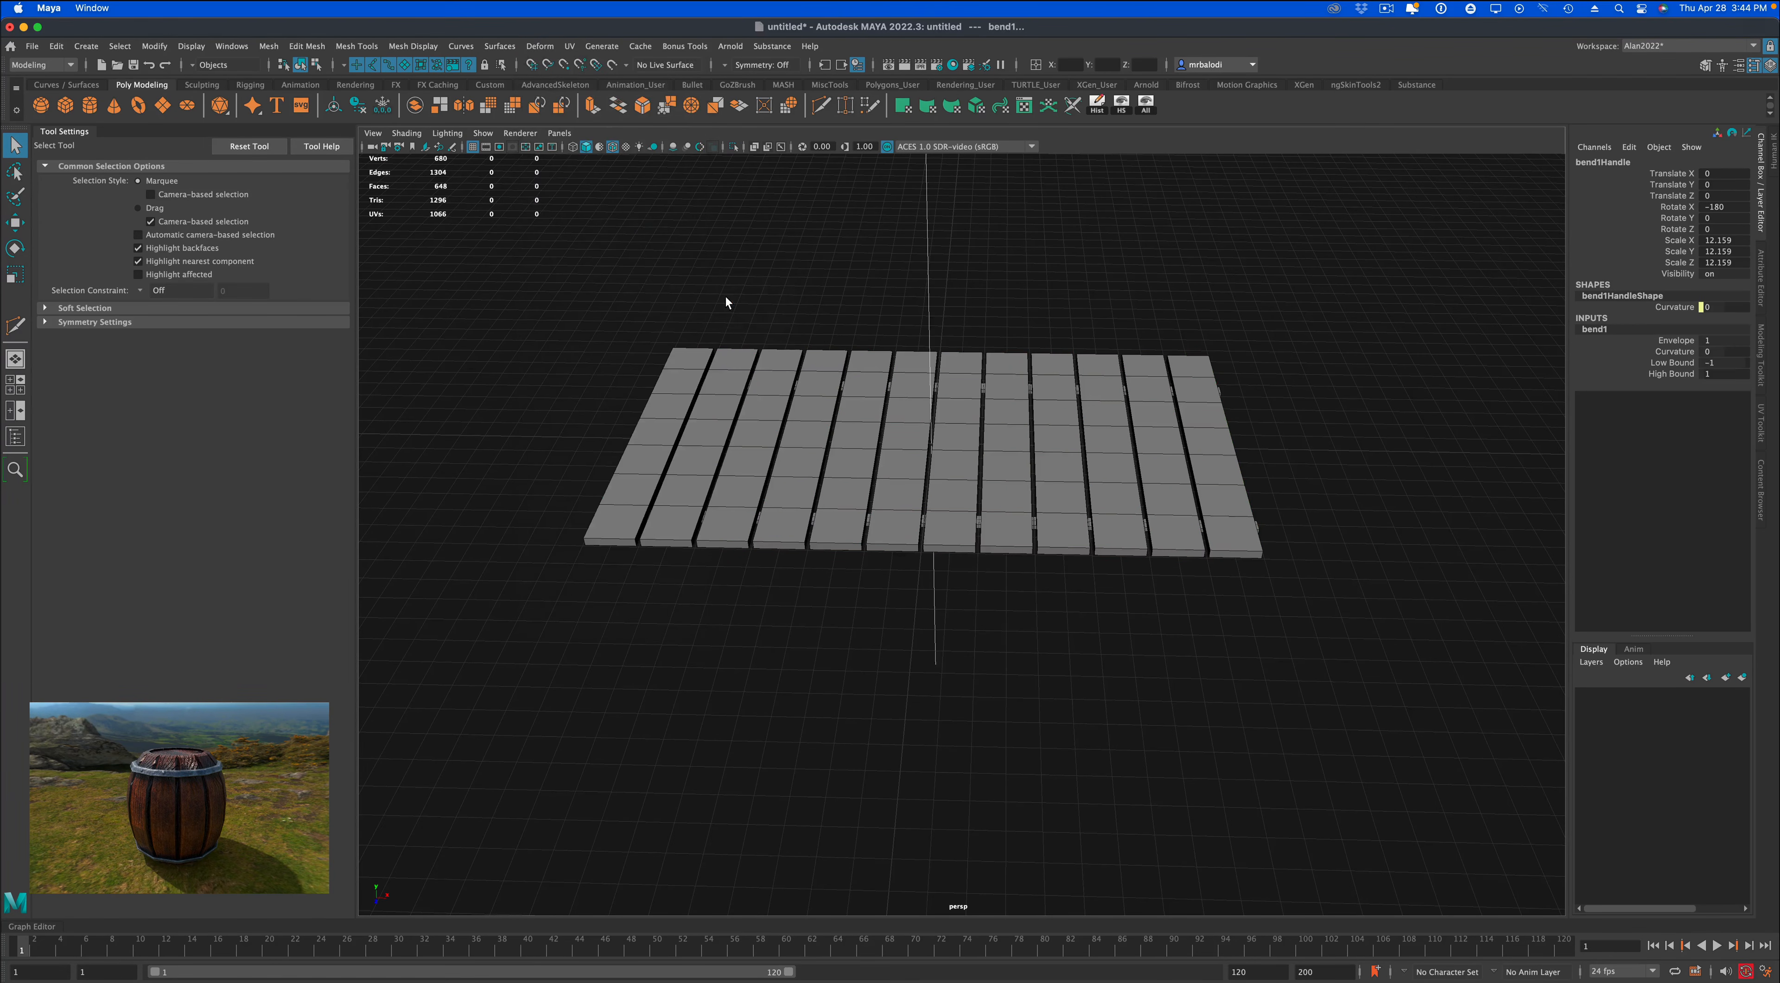
Rotate the bend handle to -90 degrees in Z with step snapping, so it lies across the planks.
{"action": "left_click_drag", "start_coordinate": [744, 273], "coordinate": [738, 347], "text": "alt"}
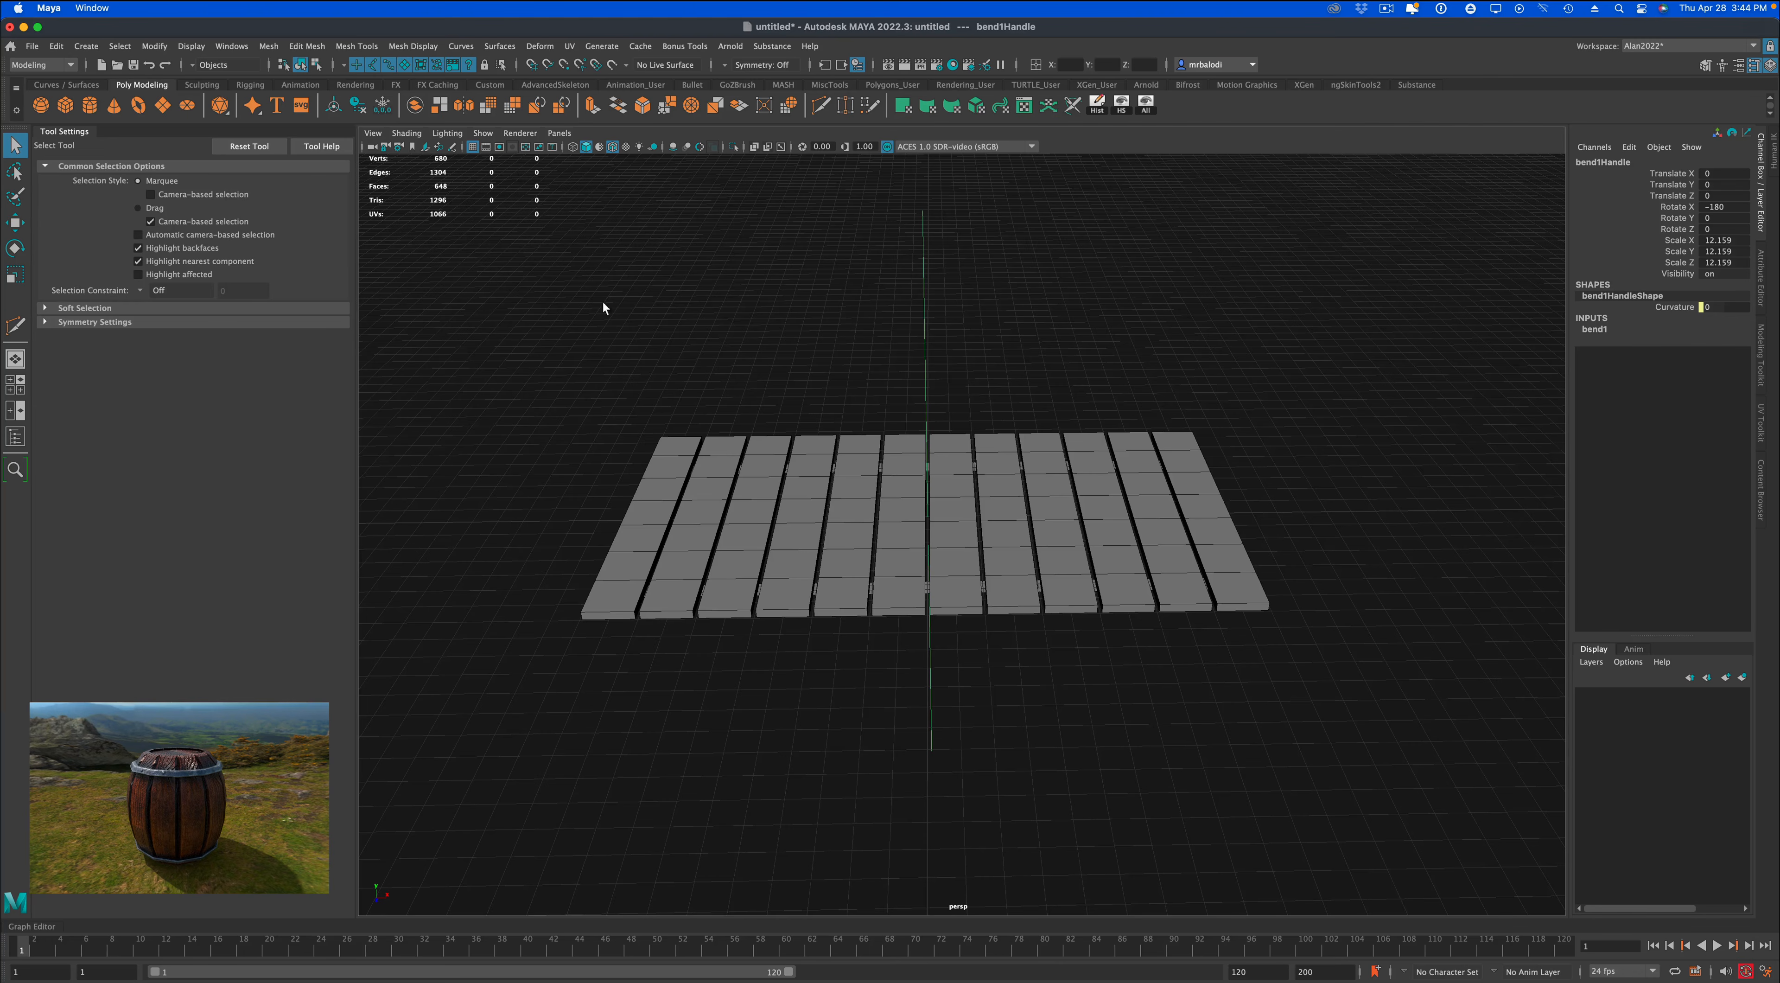
{"action": "key", "text": "e"}
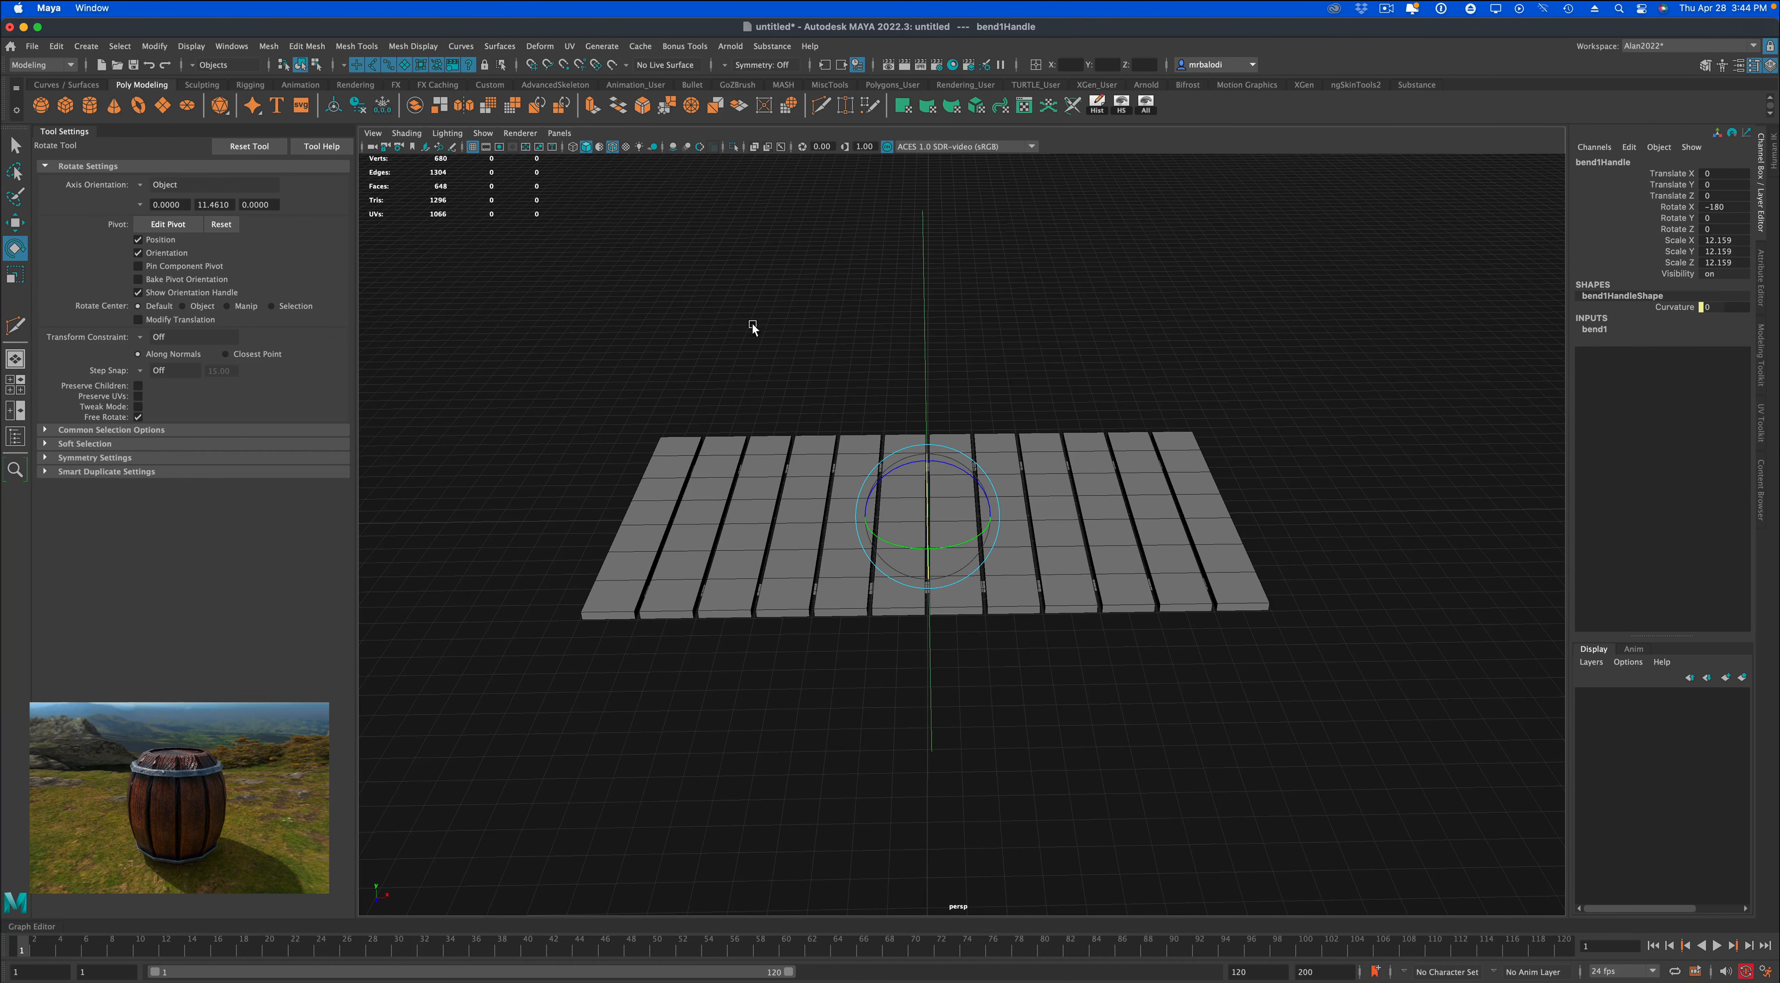
{"action": "key", "text": "j"}
{"action": "left_click_drag", "start_coordinate": [940, 462], "coordinate": [980, 484]}
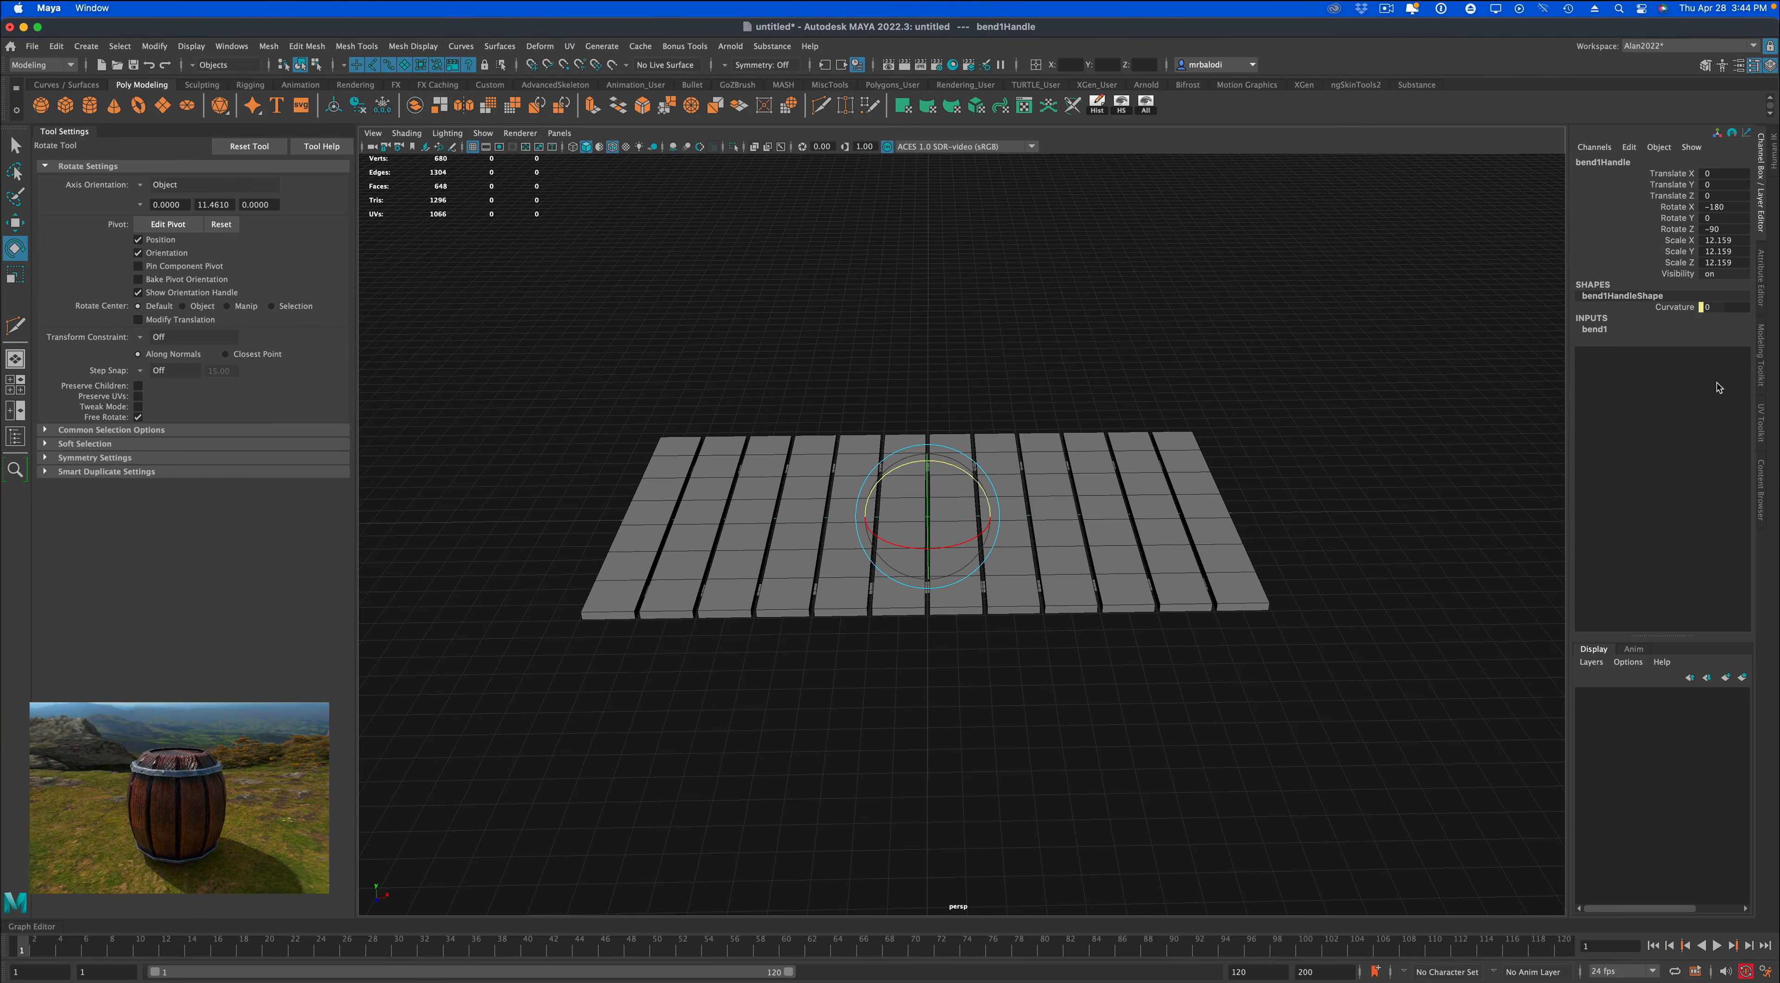
Set the bend deformer's Curvature to -180 to roll the planks into a tube.
{"action": "left_click", "coordinate": [1764, 290]}
{"action": "left_click", "coordinate": [1615, 156]}
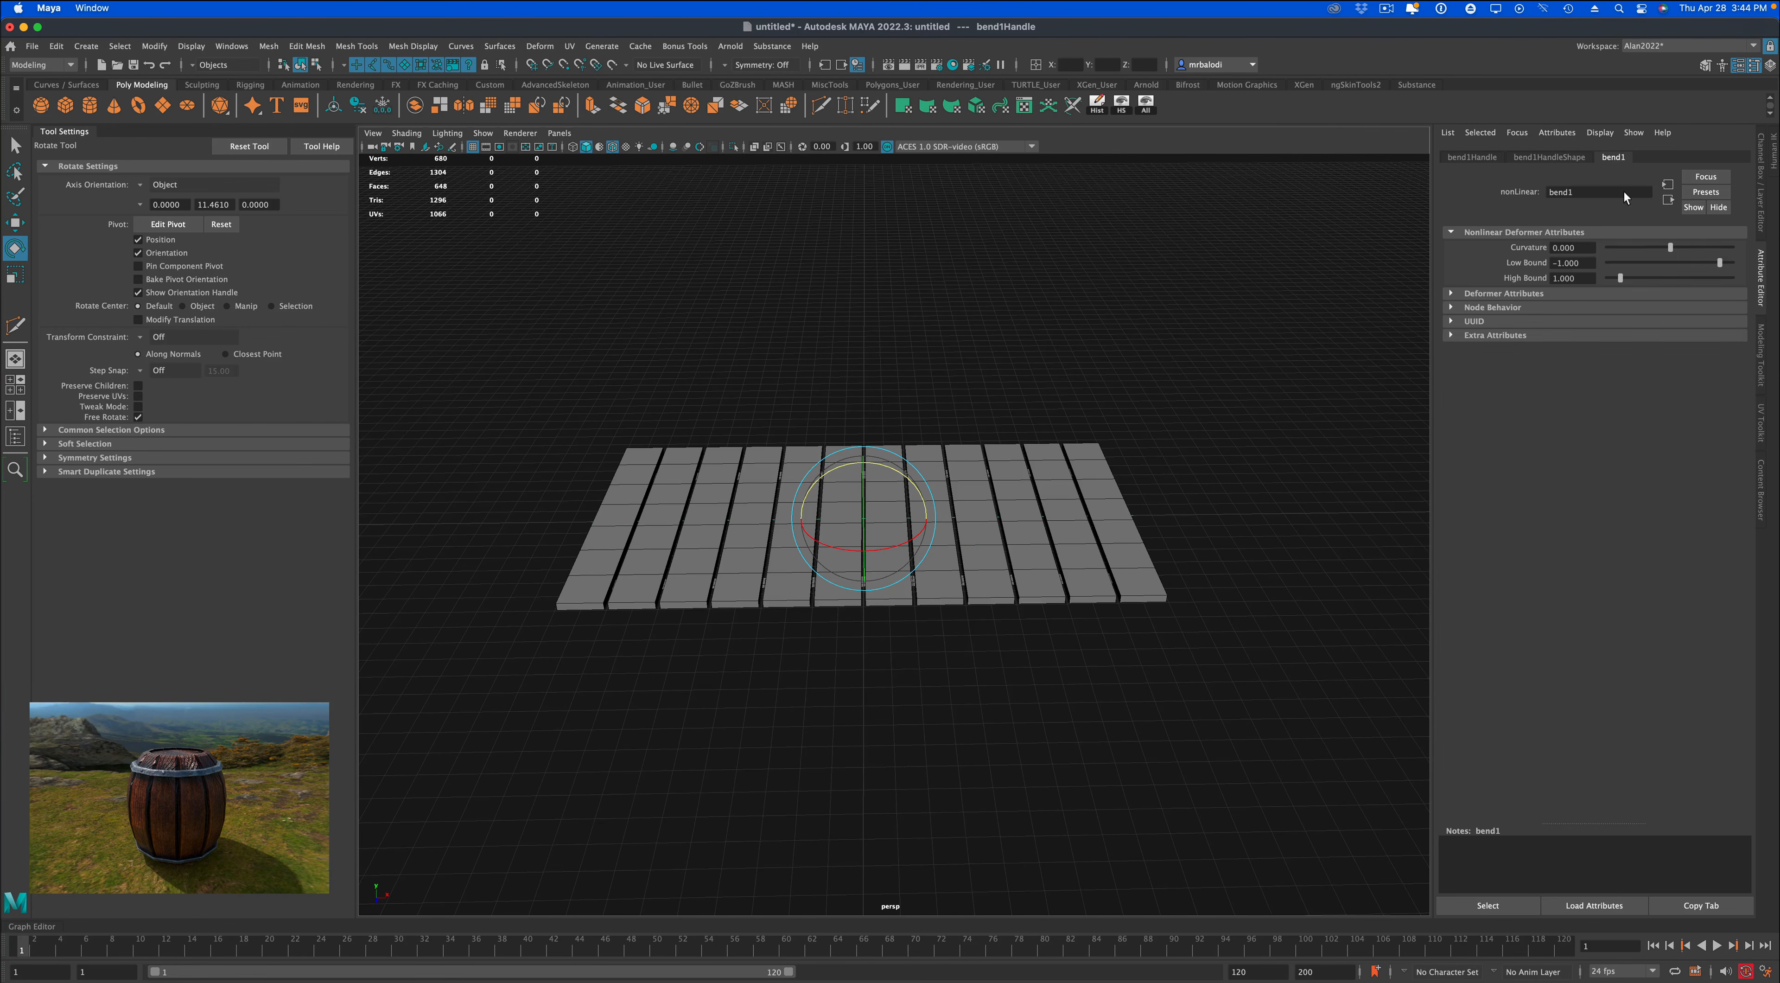
{"action": "left_click_drag", "start_coordinate": [1670, 244], "coordinate": [1607, 260]}
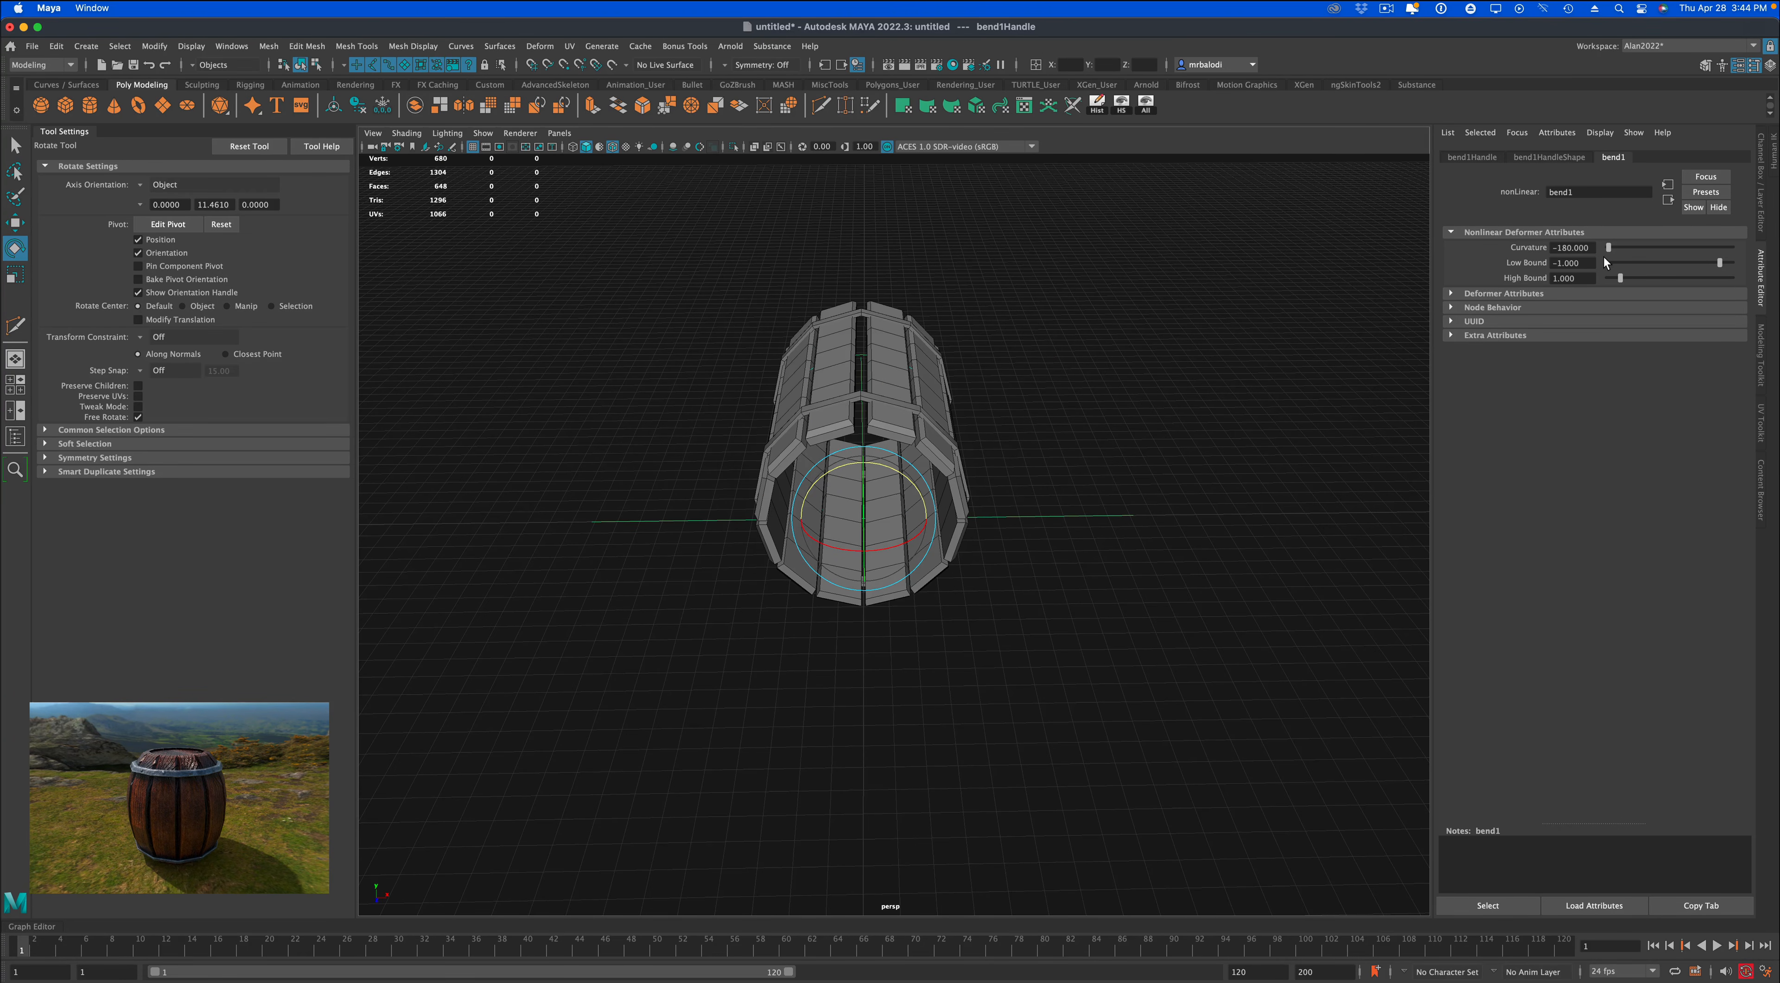
{"action": "scroll", "coordinate": [1186, 483], "scroll_direction": "up", "scroll_amount": 5}
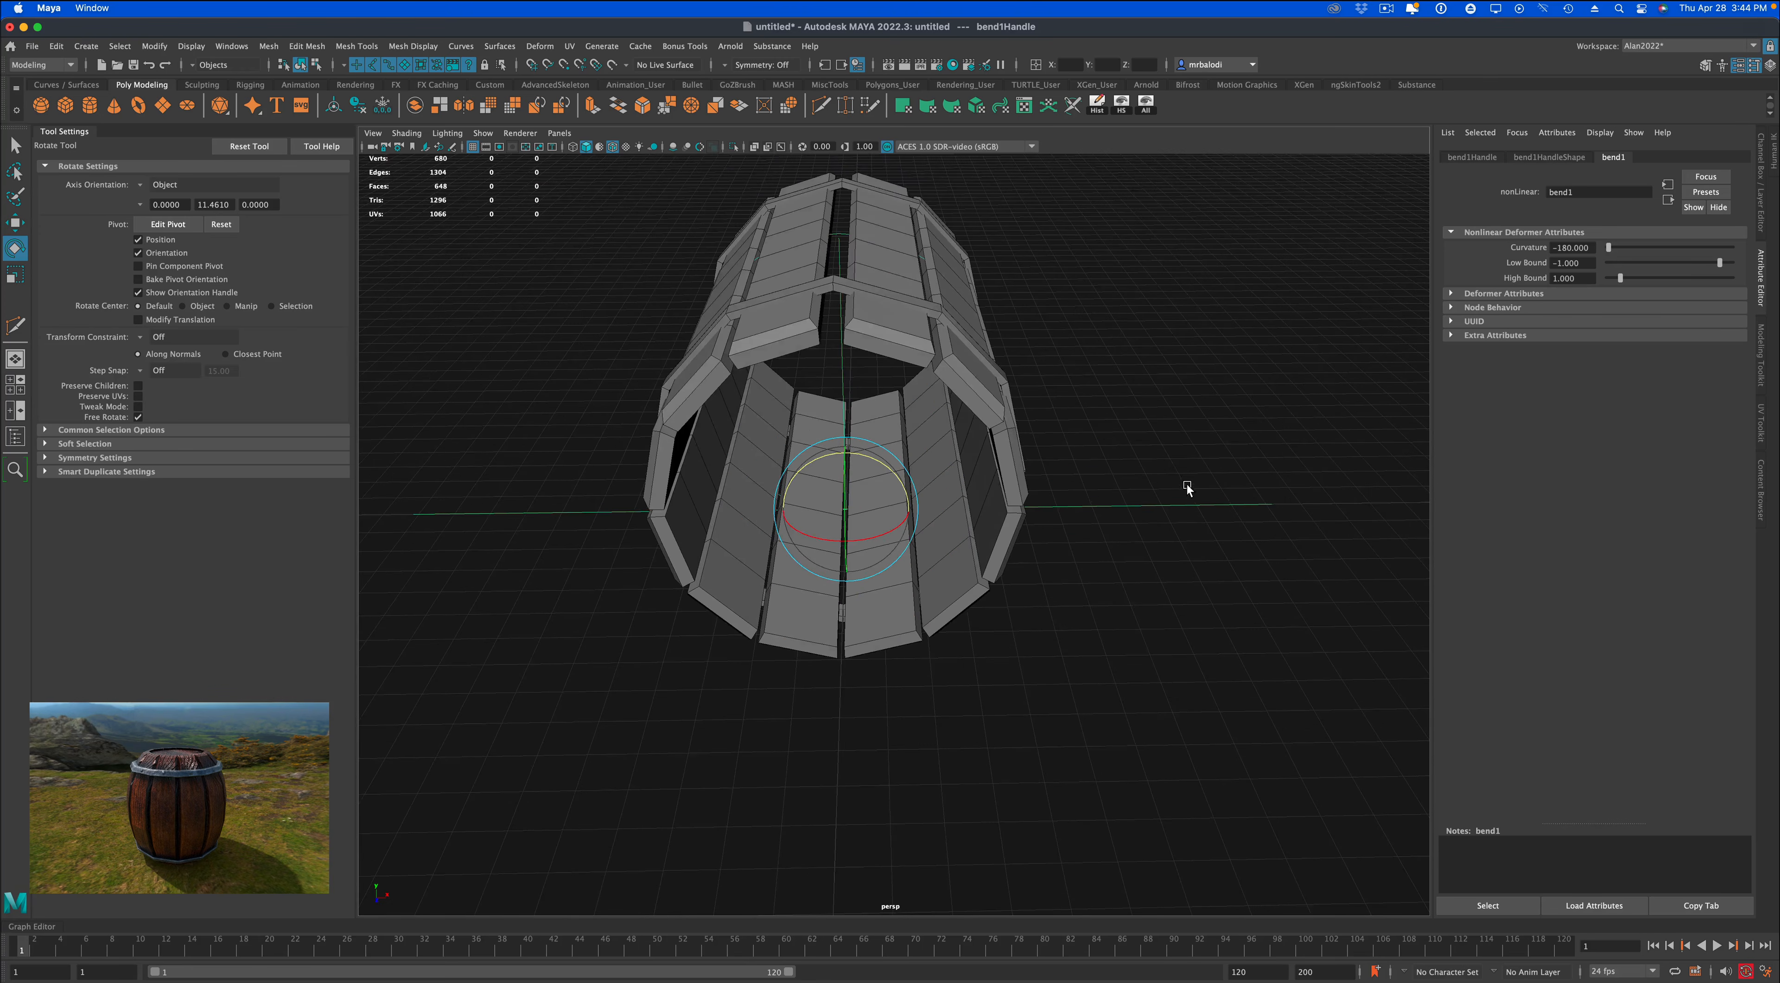
{"action": "left_click_drag", "start_coordinate": [1186, 483], "coordinate": [1194, 549], "text": "alt"}
{"action": "scroll", "coordinate": [1181, 496], "scroll_direction": "up", "scroll_amount": 5}
{"action": "middle_click_drag", "start_coordinate": [1181, 496], "coordinate": [1189, 528], "text": "alt"}
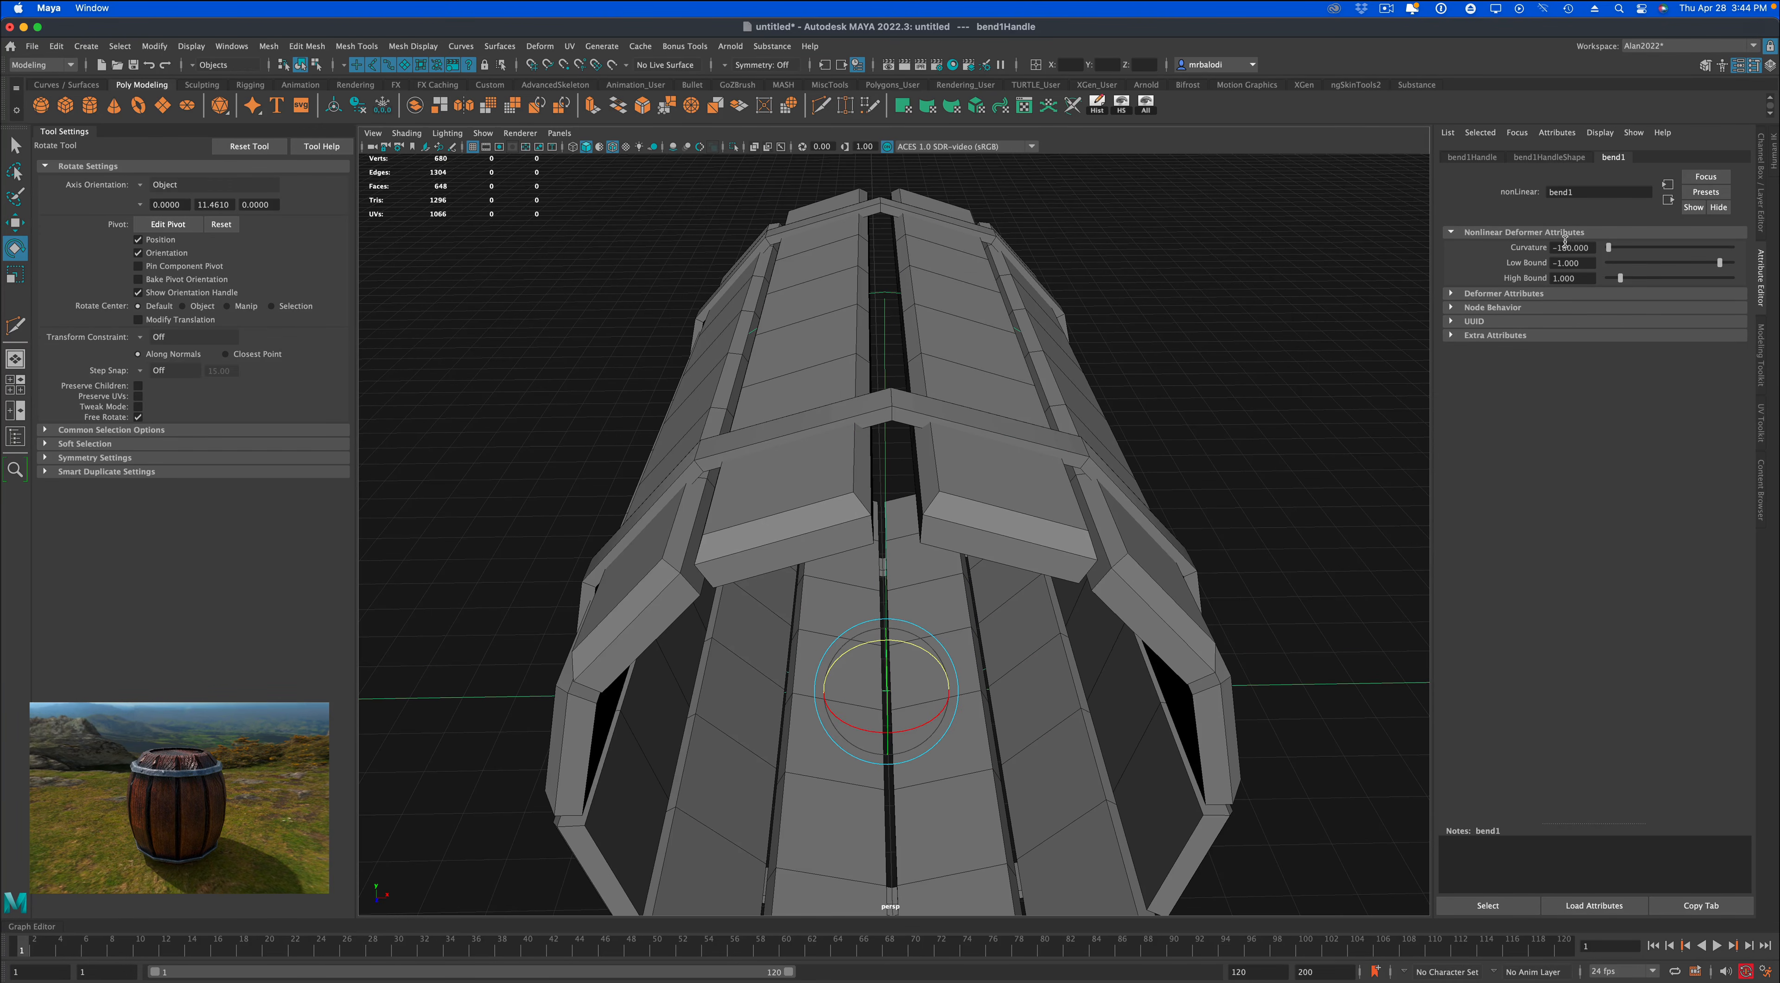
Try Curvature values of -184, -182 and -183 on the bend deformer to fit the band ends at the seam.
{"action": "left_click", "coordinate": [1560, 246]}
{"action": "key", "text": "Return"}
{"action": "left_click", "coordinate": [1567, 246]}
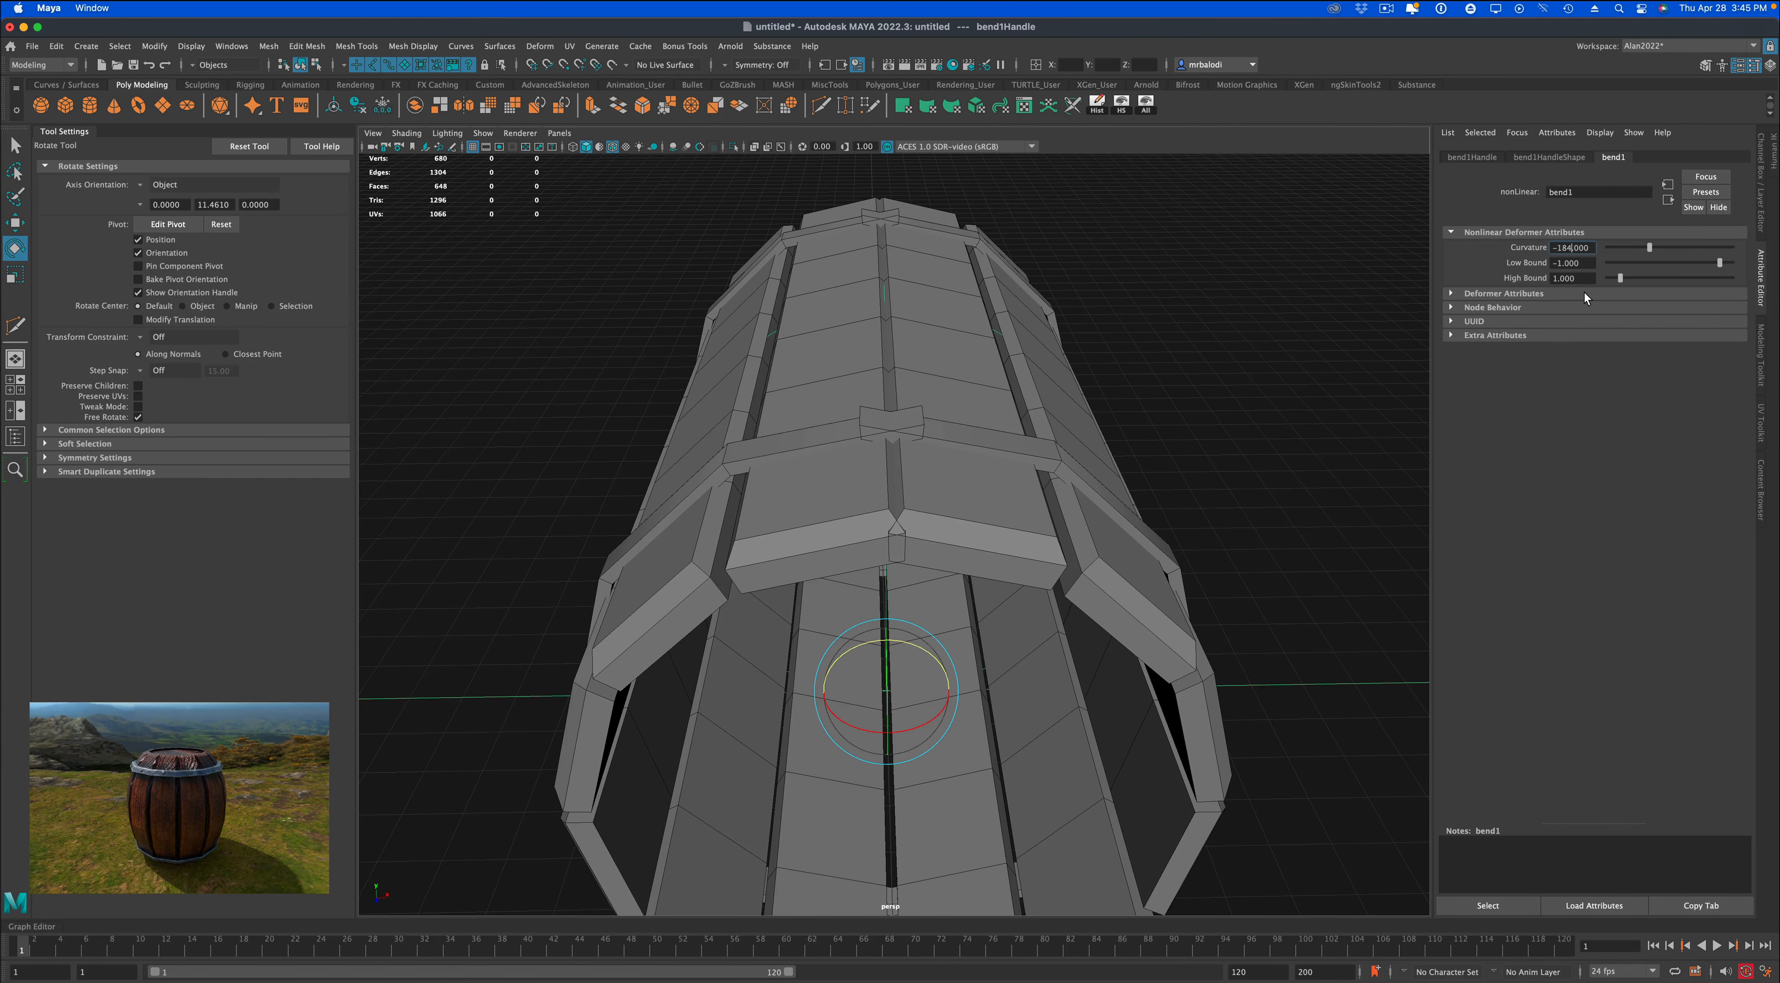
{"action": "key", "text": "Return"}
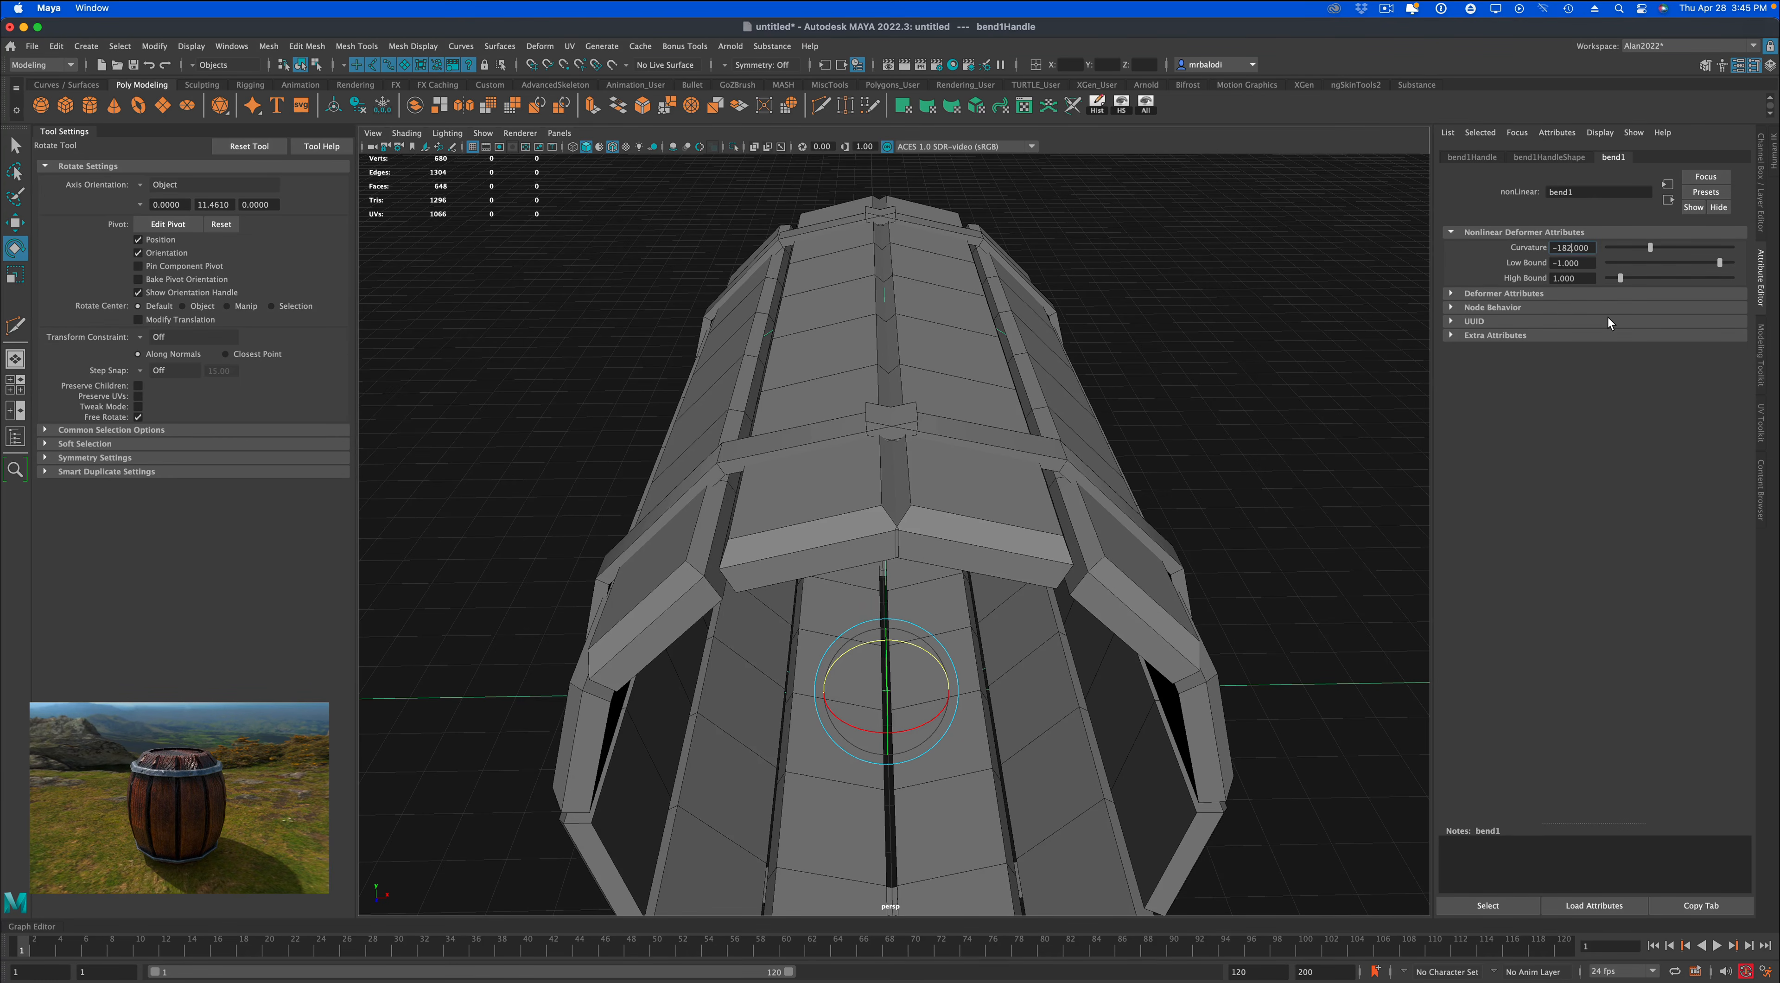
{"action": "key", "text": "Return"}
{"action": "left_click", "coordinate": [1570, 247]}
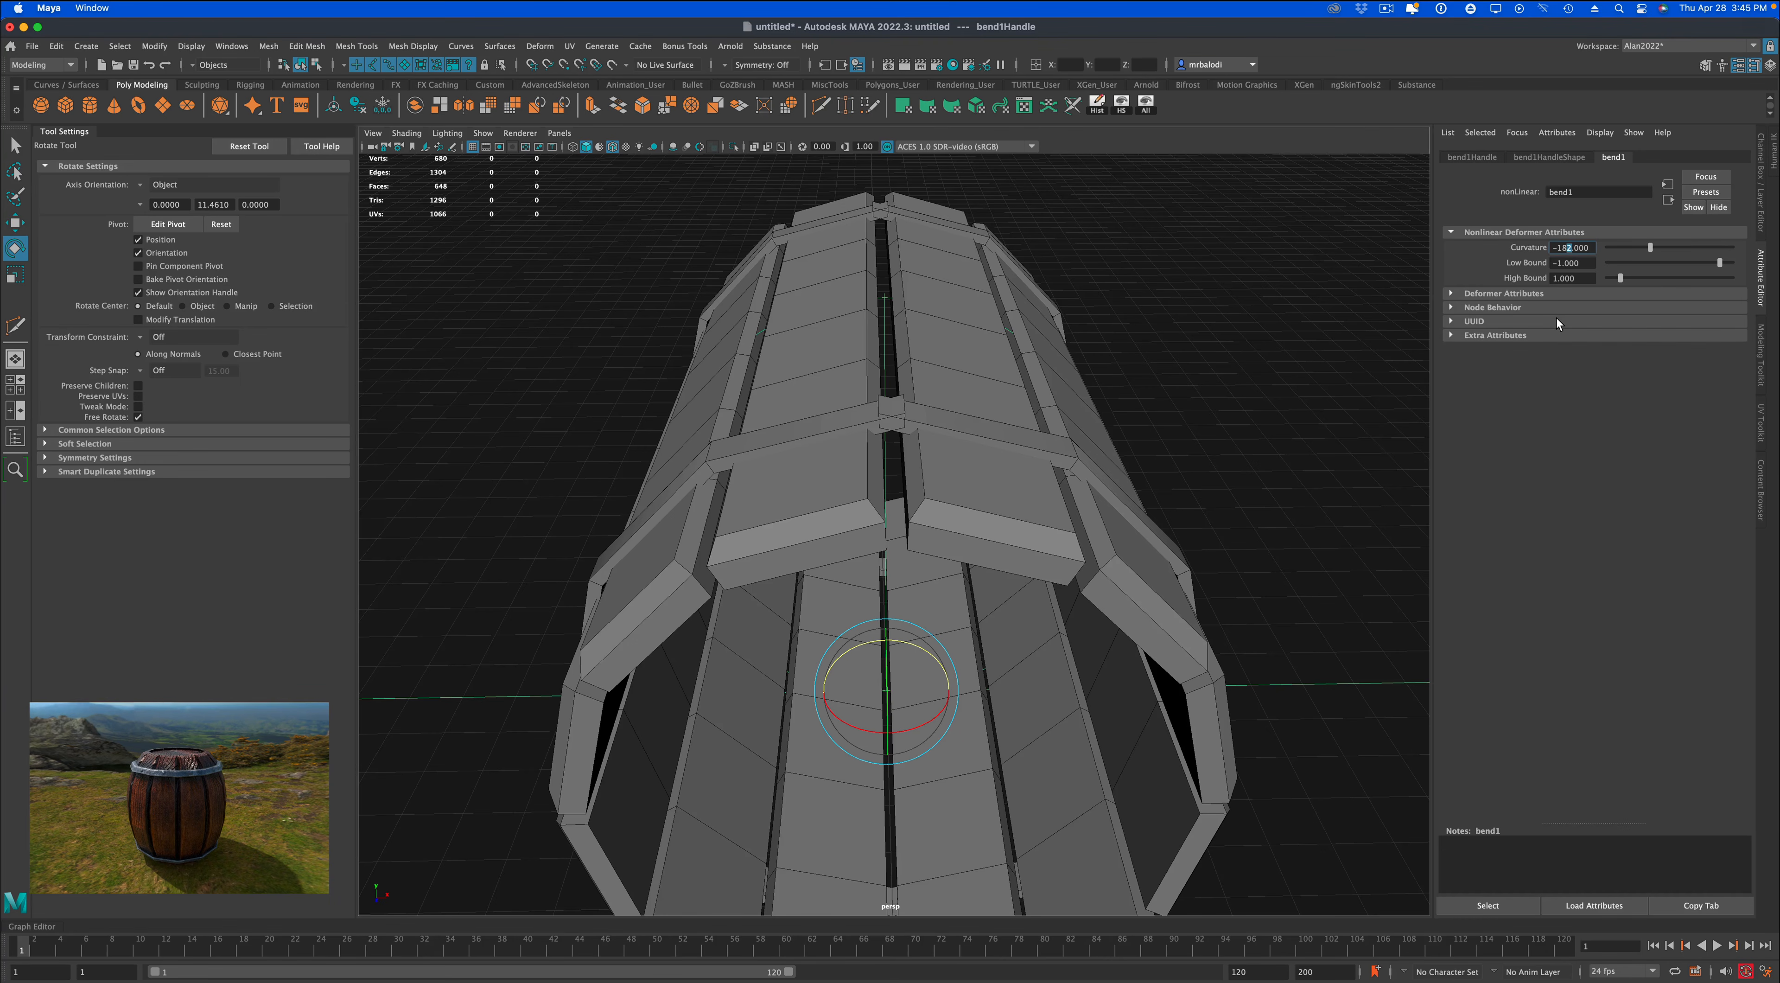
{"action": "type", "text": "3"}
{"action": "key", "text": "Return"}
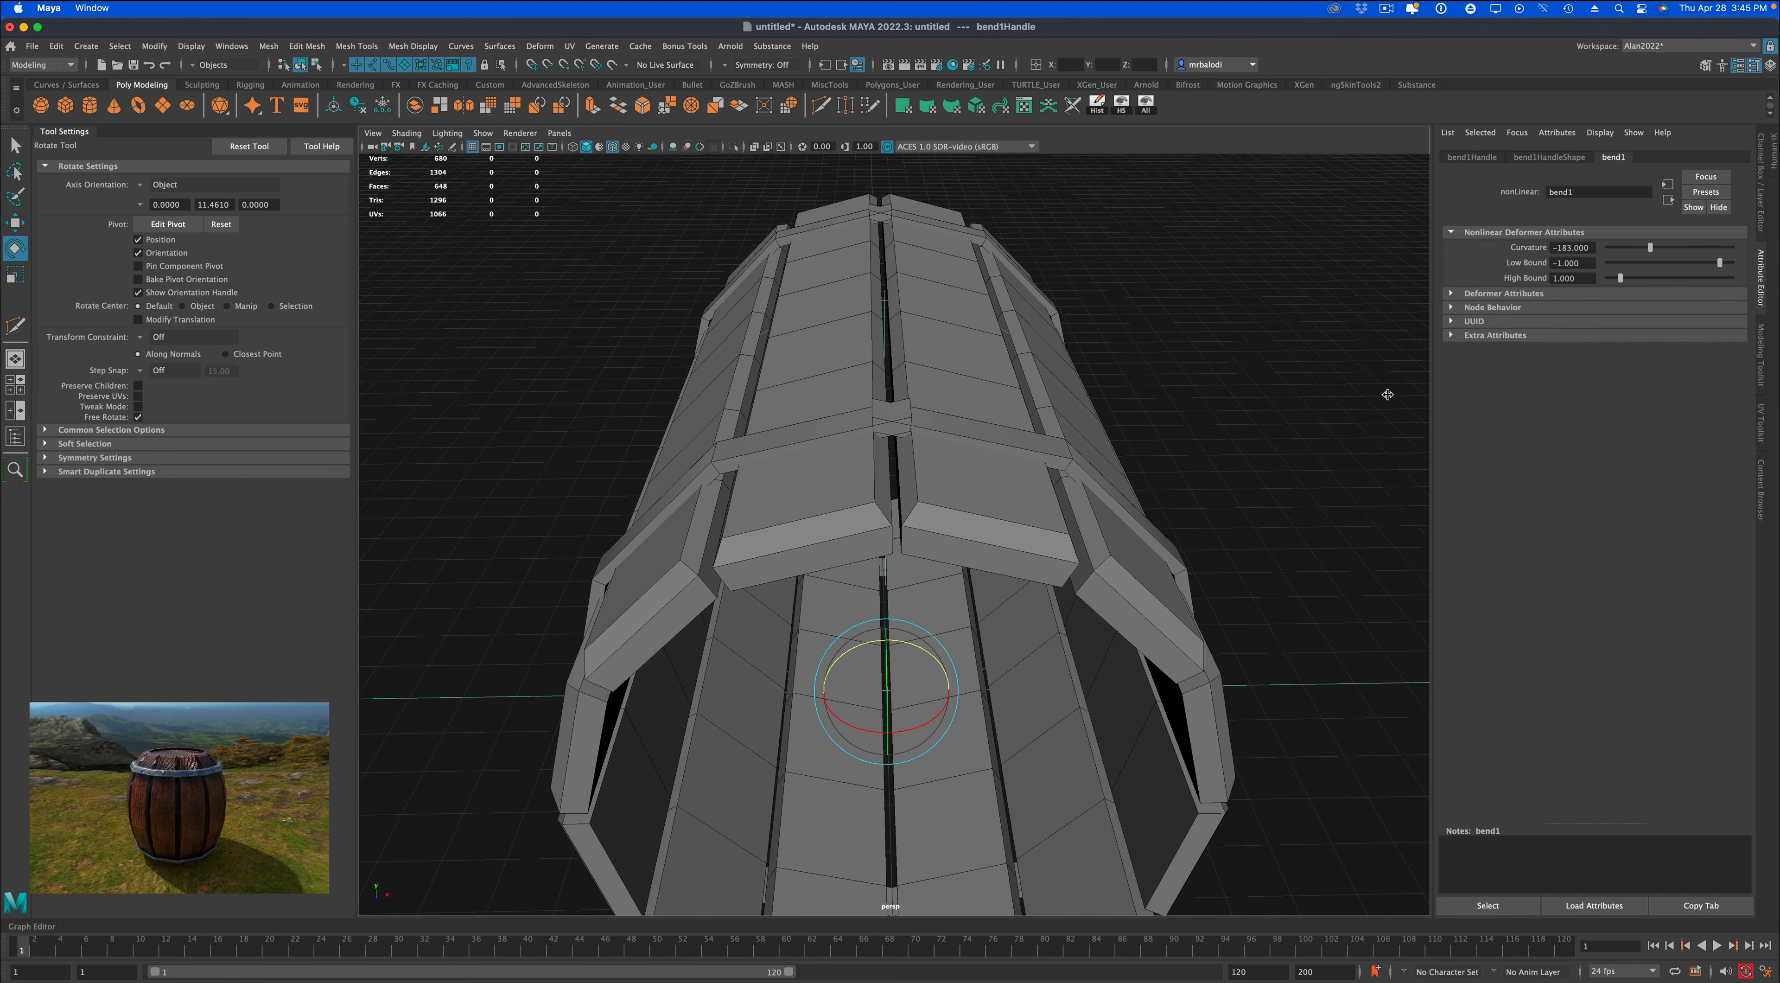
Set the bend deformer's Curvature to -182, and refine it to -182.5.
{"action": "mouse_move", "coordinate": [1265, 461]}
{"action": "left_mouse_down", "text": "alt"}
{"action": "mouse_move", "coordinate": [1286, 471]}
{"action": "mouse_move", "coordinate": [1276, 460]}
{"action": "left_mouse_up", "text": "alt"}
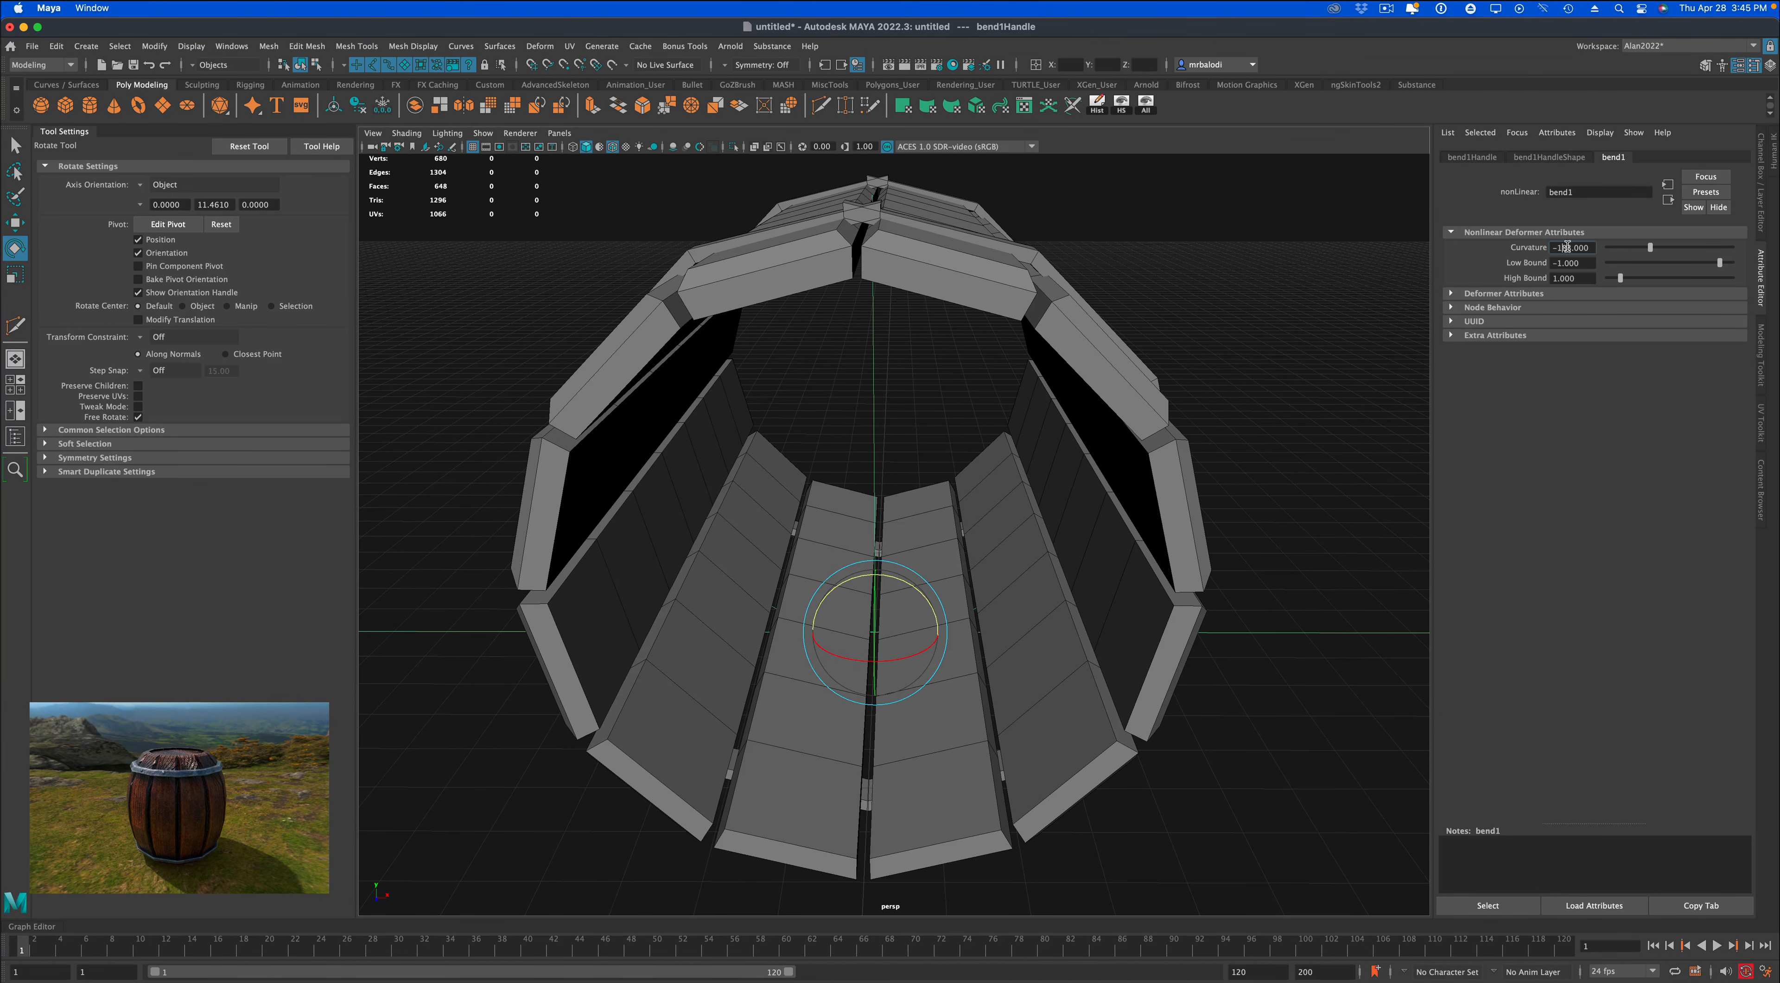
{"action": "key", "text": "shift+Right"}
{"action": "type", "text": "2"}
{"action": "key", "text": "Return"}
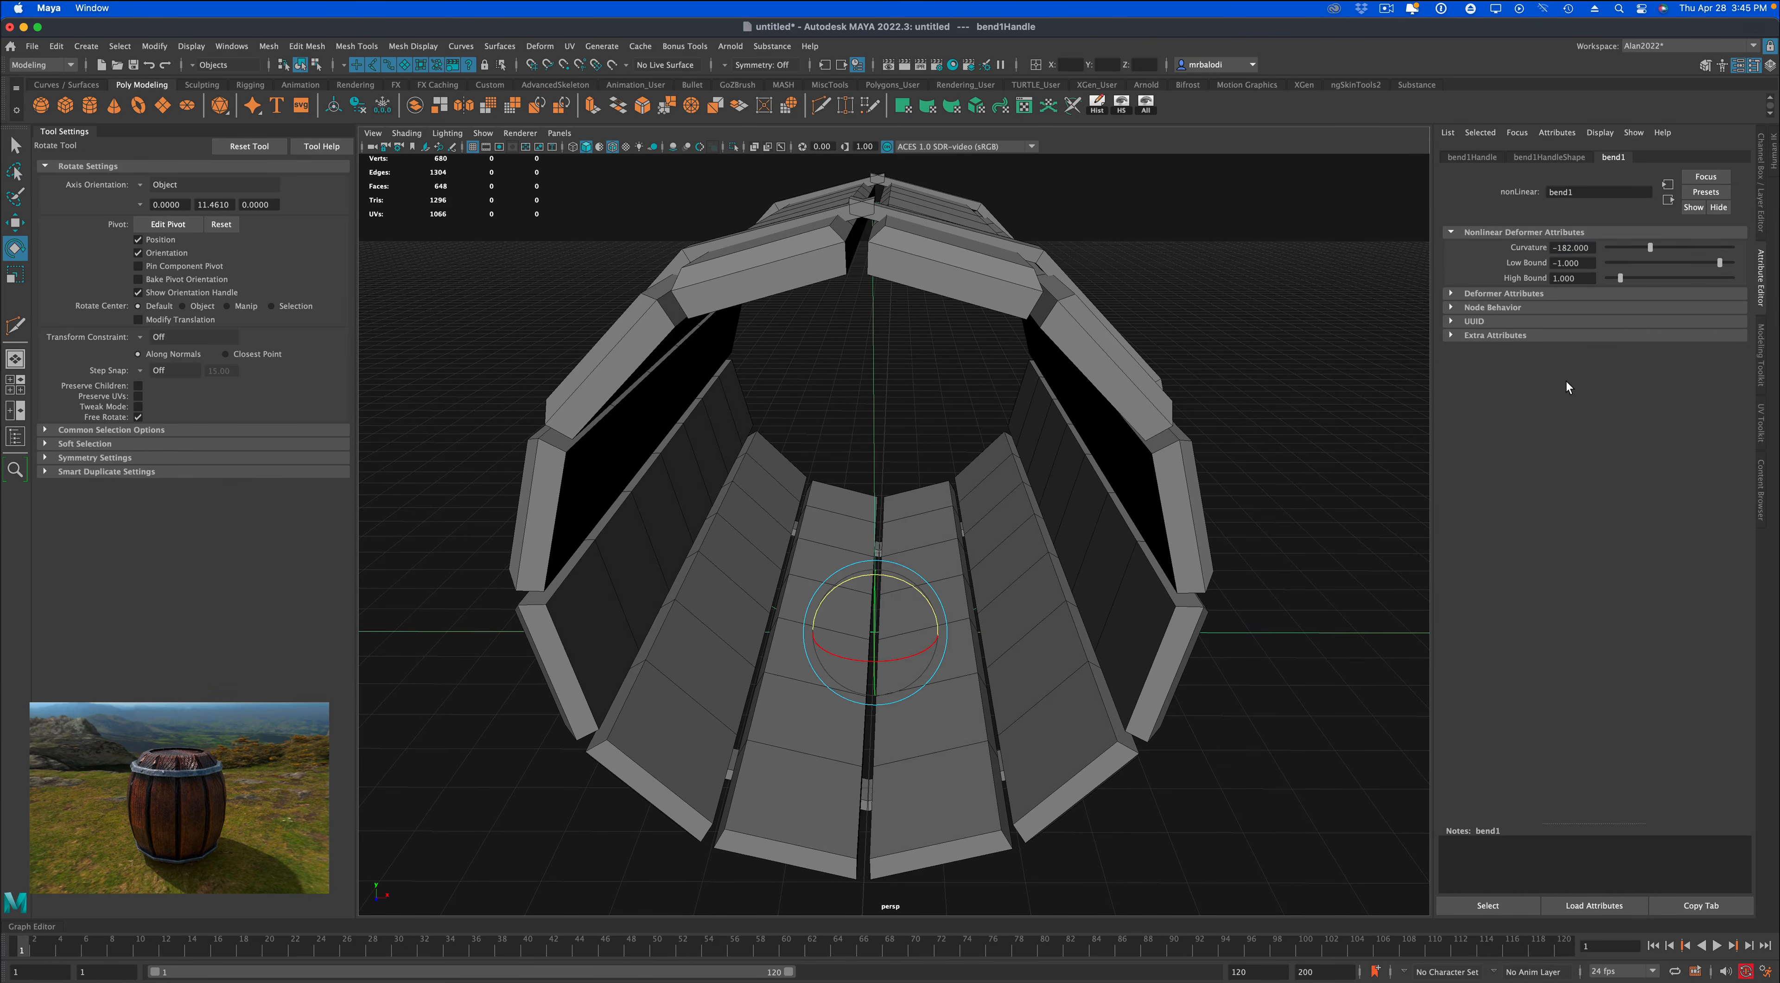
{"action": "left_click_drag", "start_coordinate": [1356, 360], "coordinate": [1360, 375], "text": "alt"}
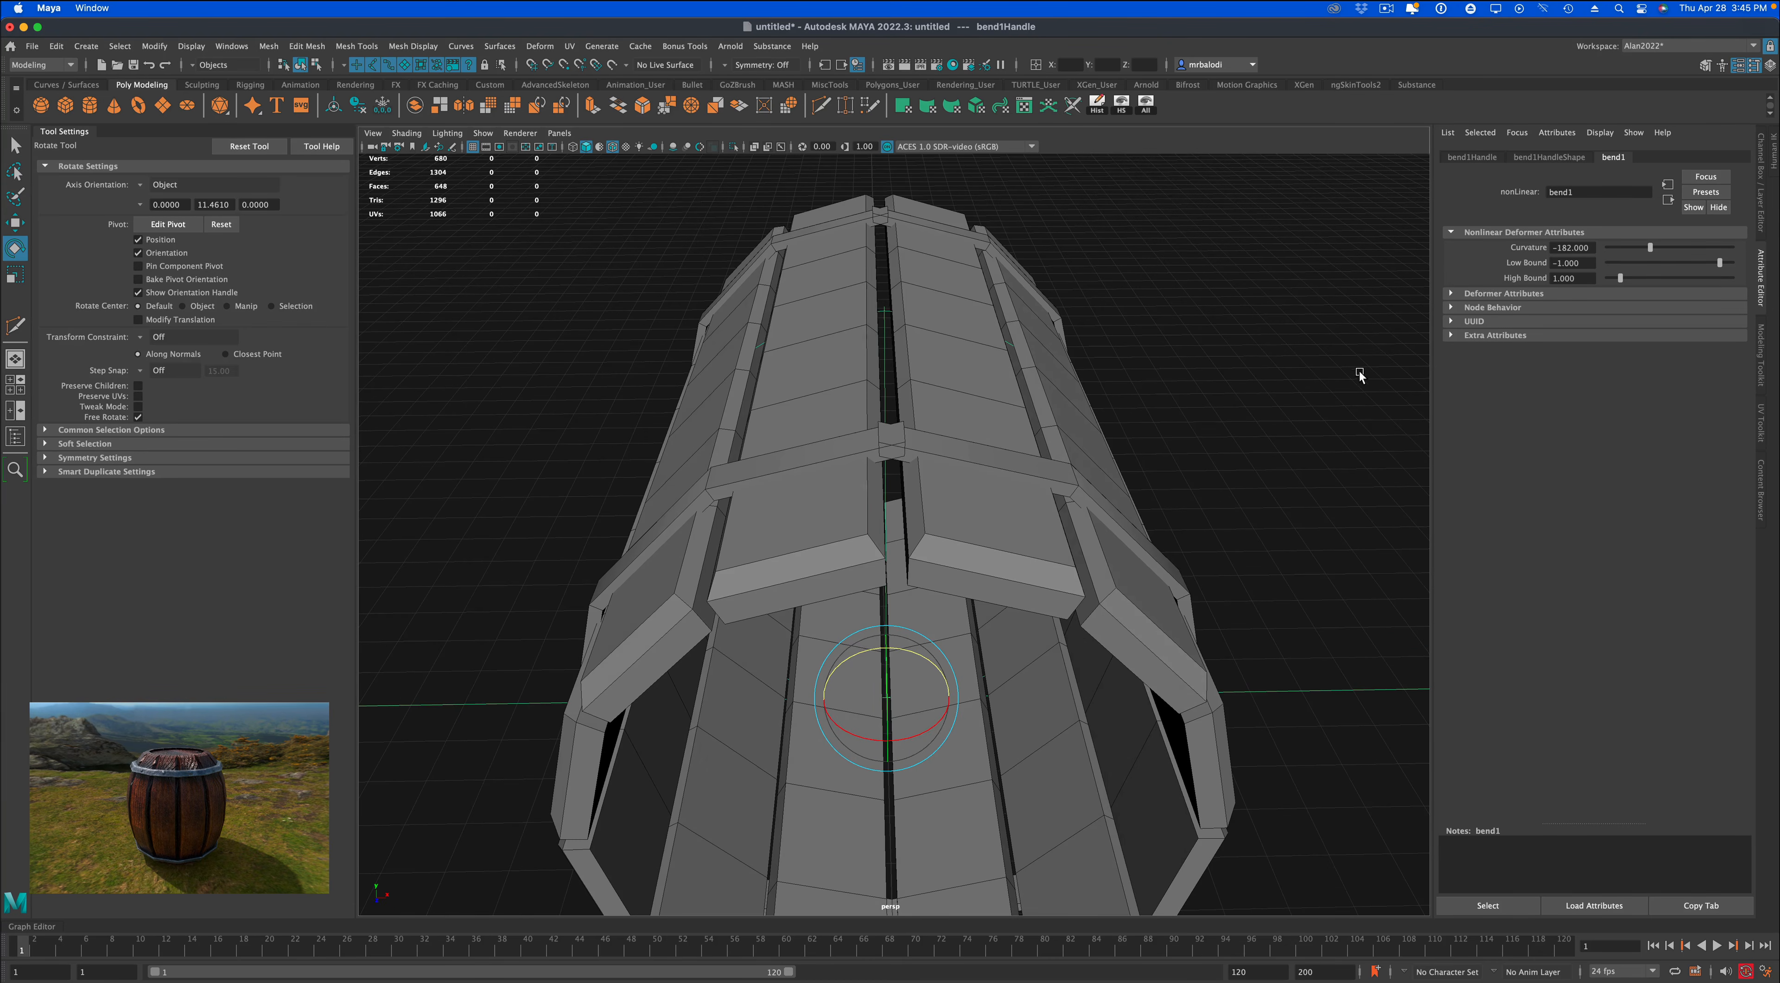
{"action": "left_click", "coordinate": [1571, 248]}
{"action": "type", "text": "5"}
{"action": "key", "text": "Return"}
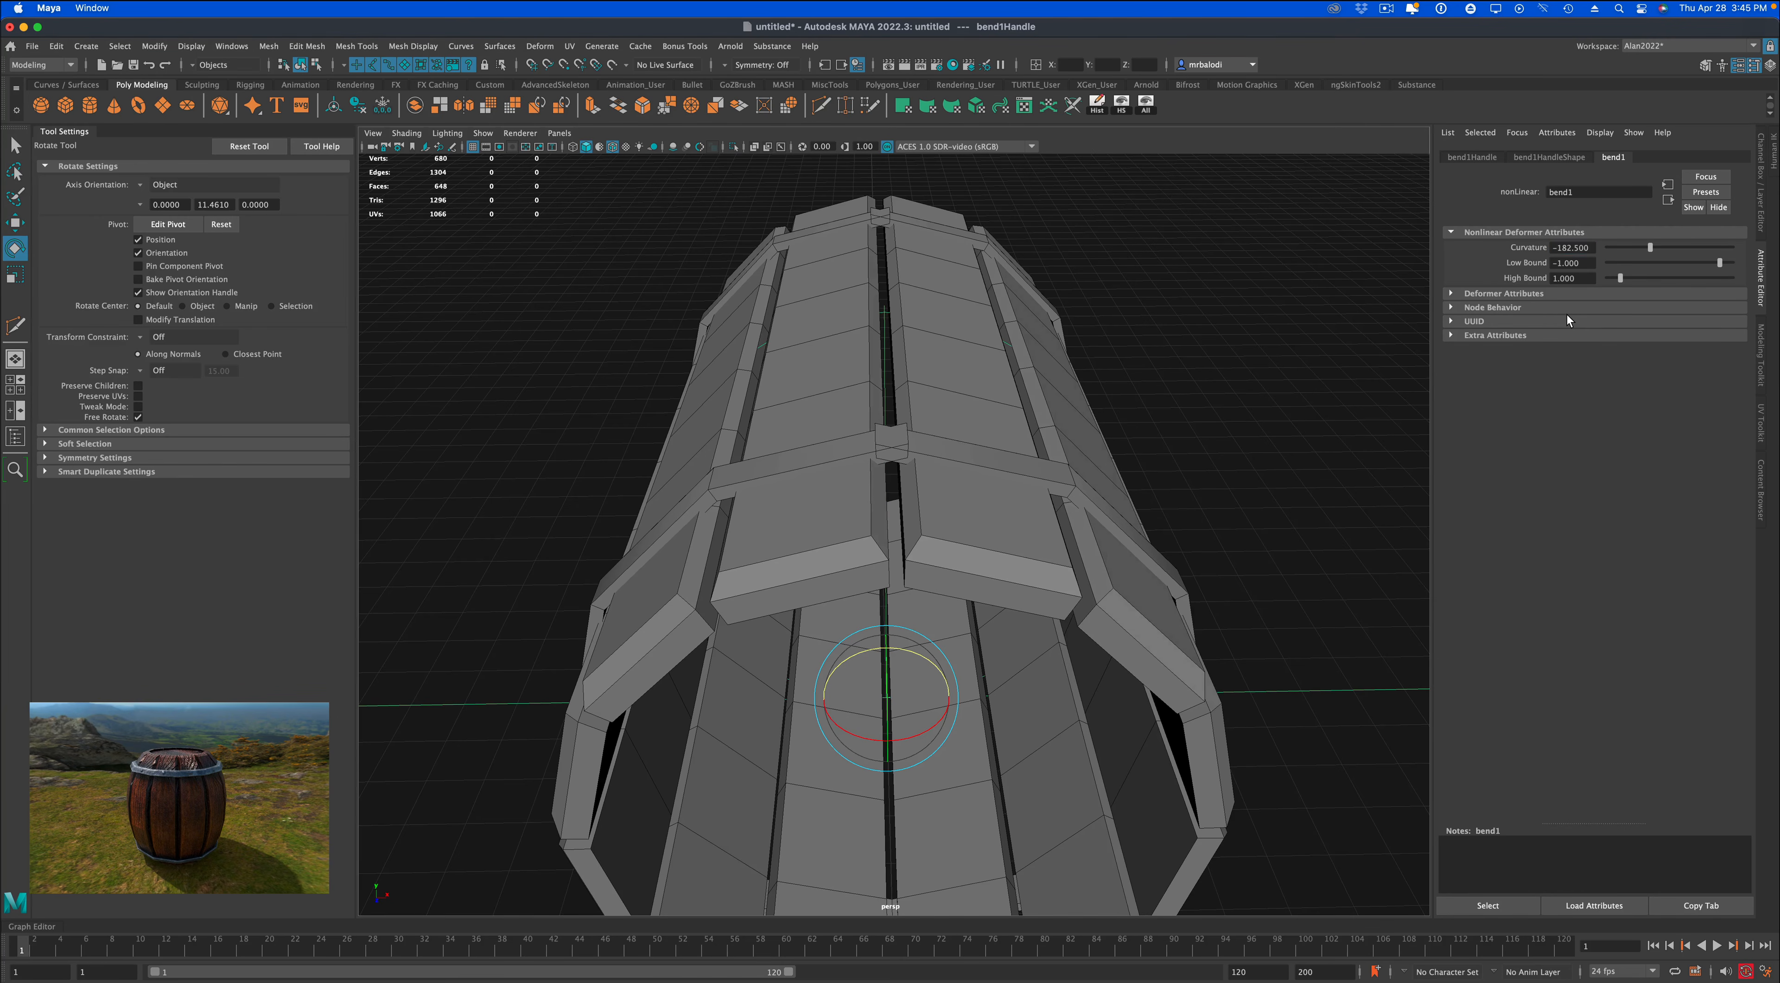
Select the barrel mesh and merge the two outer far-edge vertices of the near band's seam to their center.
{"action": "left_click_drag", "start_coordinate": [1188, 368], "coordinate": [1187, 373], "text": "alt"}
{"action": "scroll", "coordinate": [902, 453], "scroll_direction": "up", "scroll_amount": 4}
{"action": "left_click", "coordinate": [898, 436]}
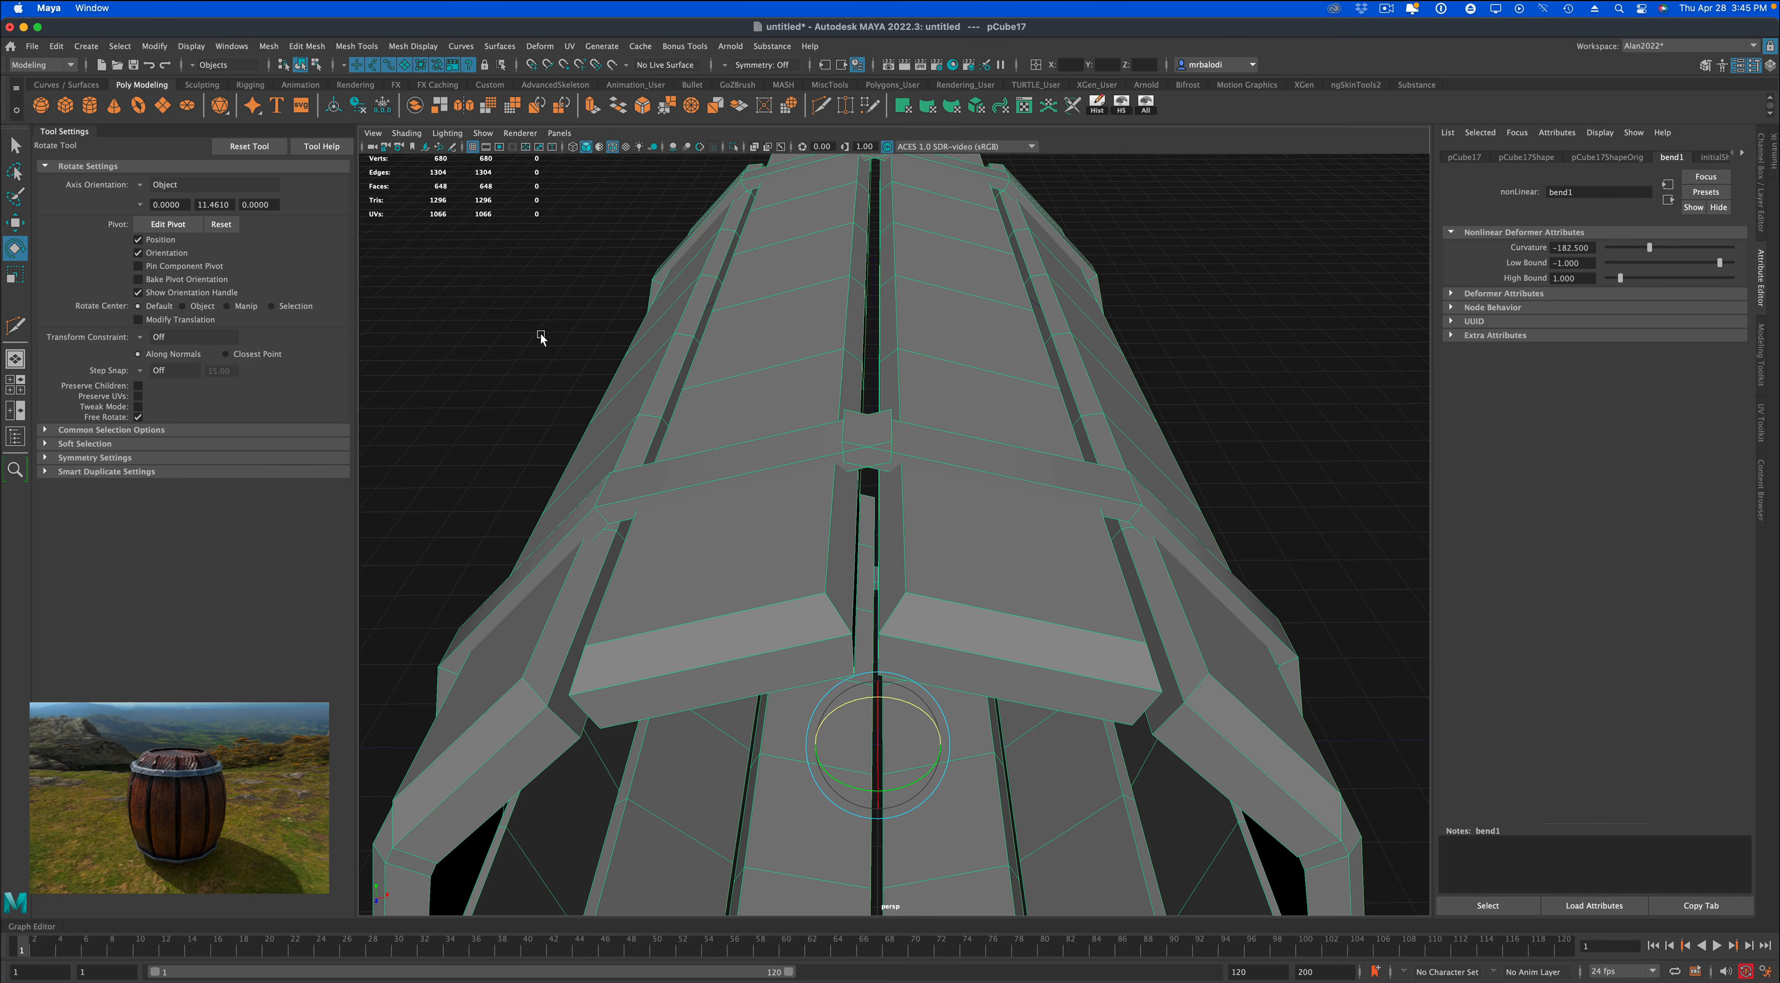
{"action": "left_click", "coordinate": [16, 145]}
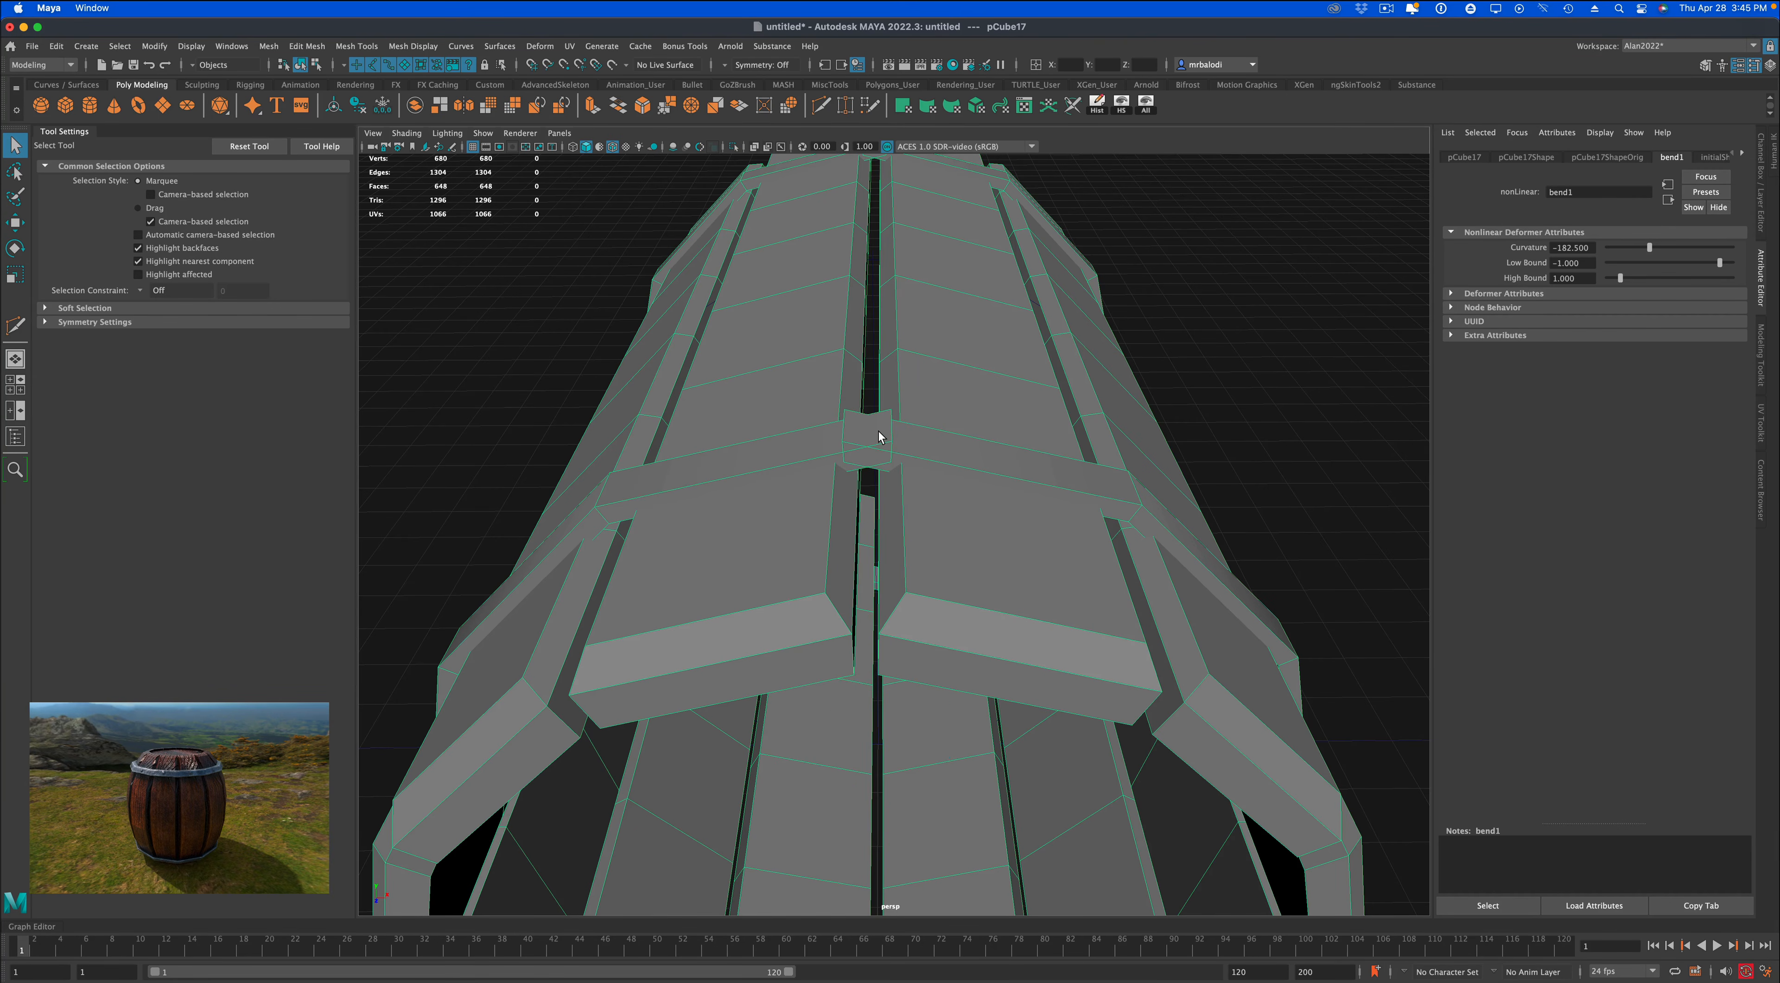
{"action": "right_click_drag", "start_coordinate": [880, 436], "coordinate": [829, 435]}
{"action": "left_click", "coordinate": [849, 413]}
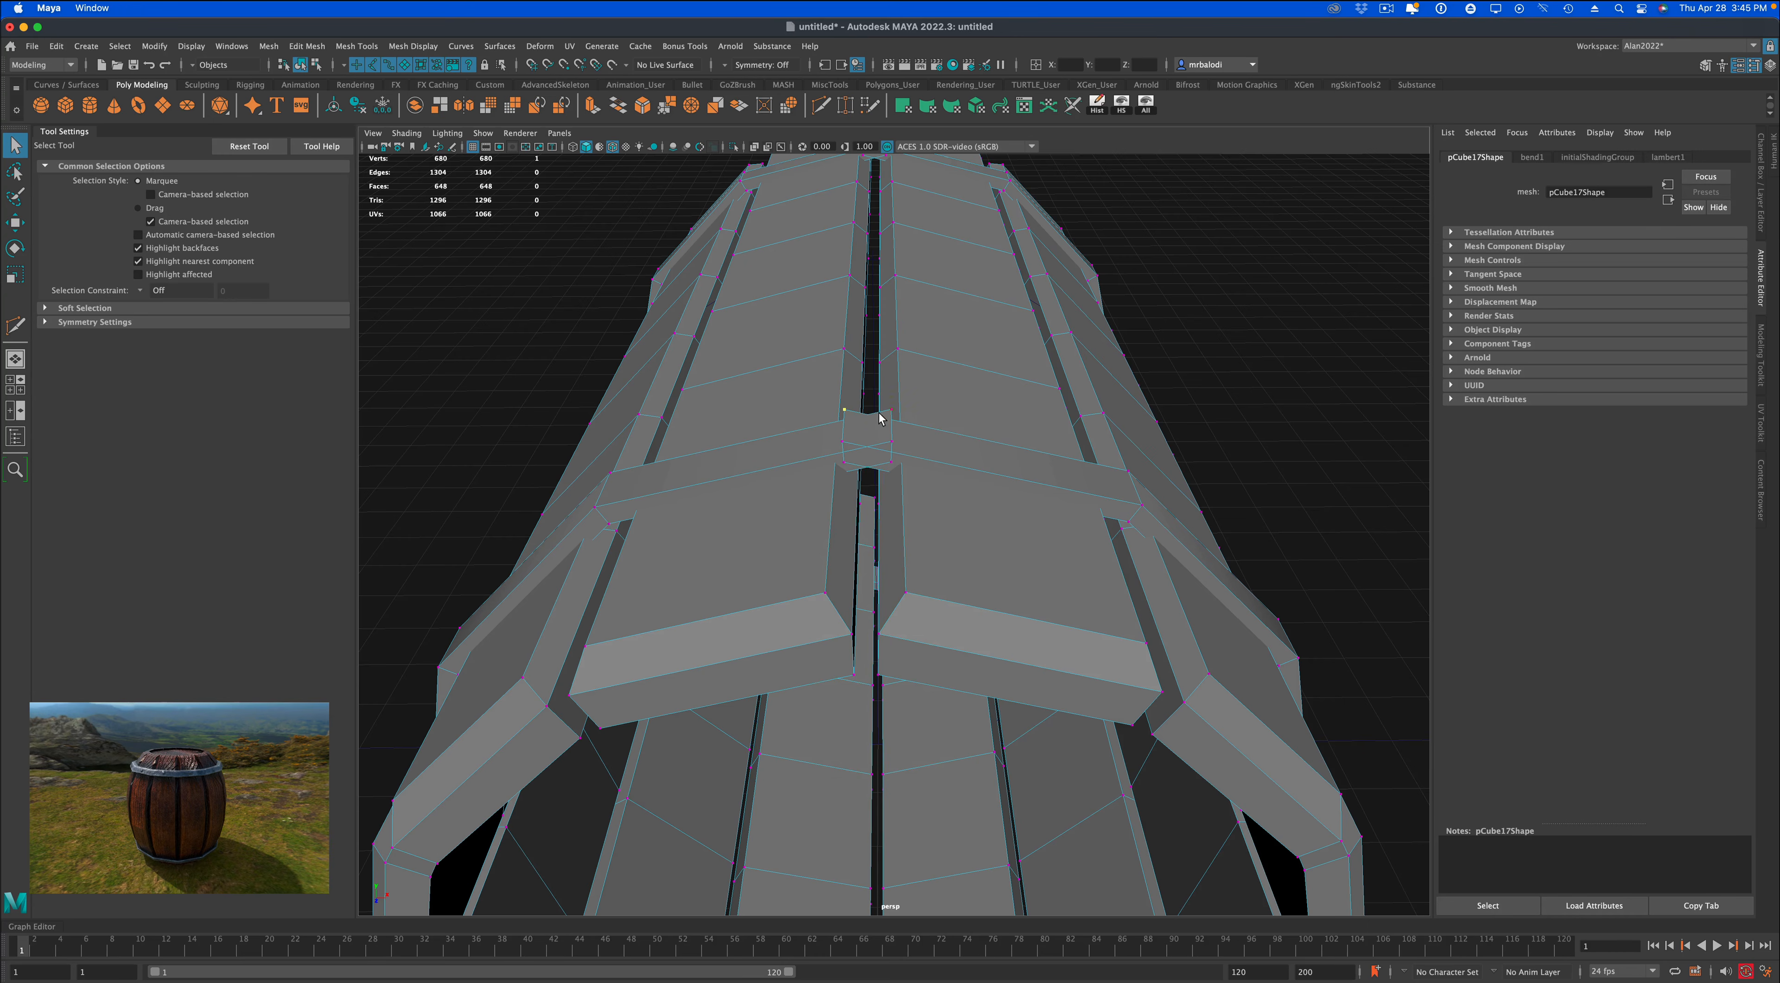
{"action": "left_click", "coordinate": [890, 410], "text": "shift"}
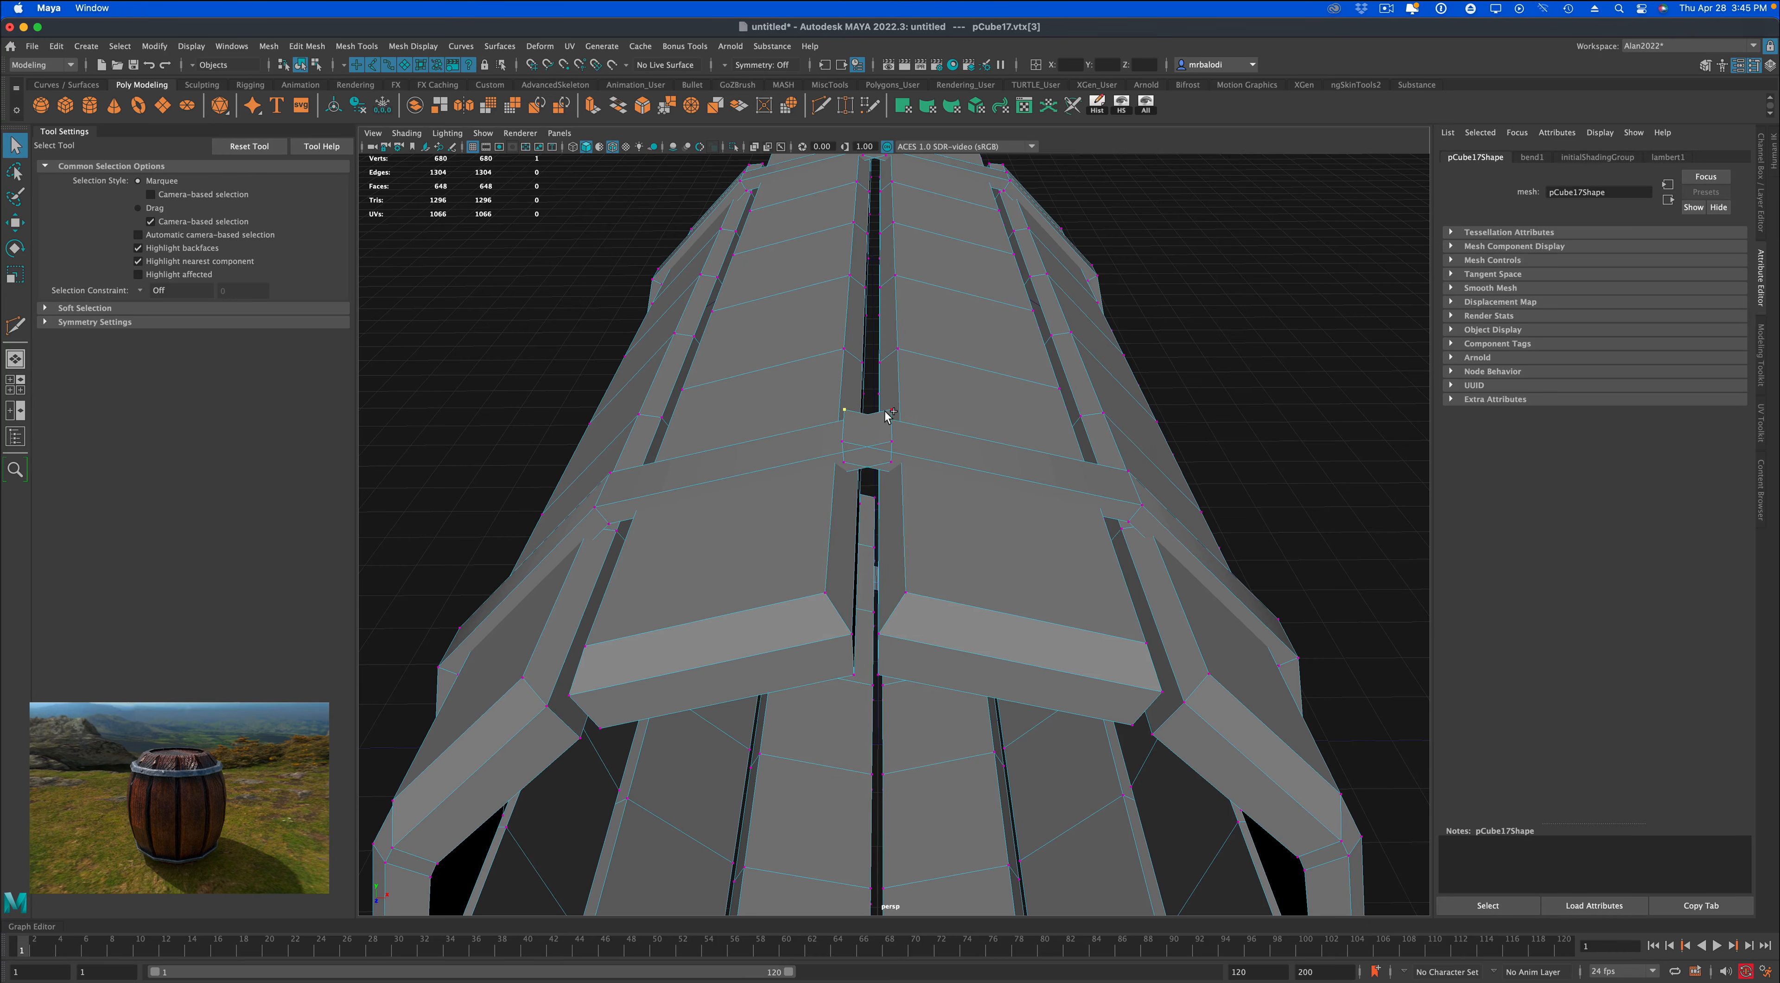
{"action": "left_click", "coordinate": [692, 107]}
Repeat the merge on two more vertex pairs at the near band's seam.
{"action": "left_click", "coordinate": [890, 442], "text": "shift"}
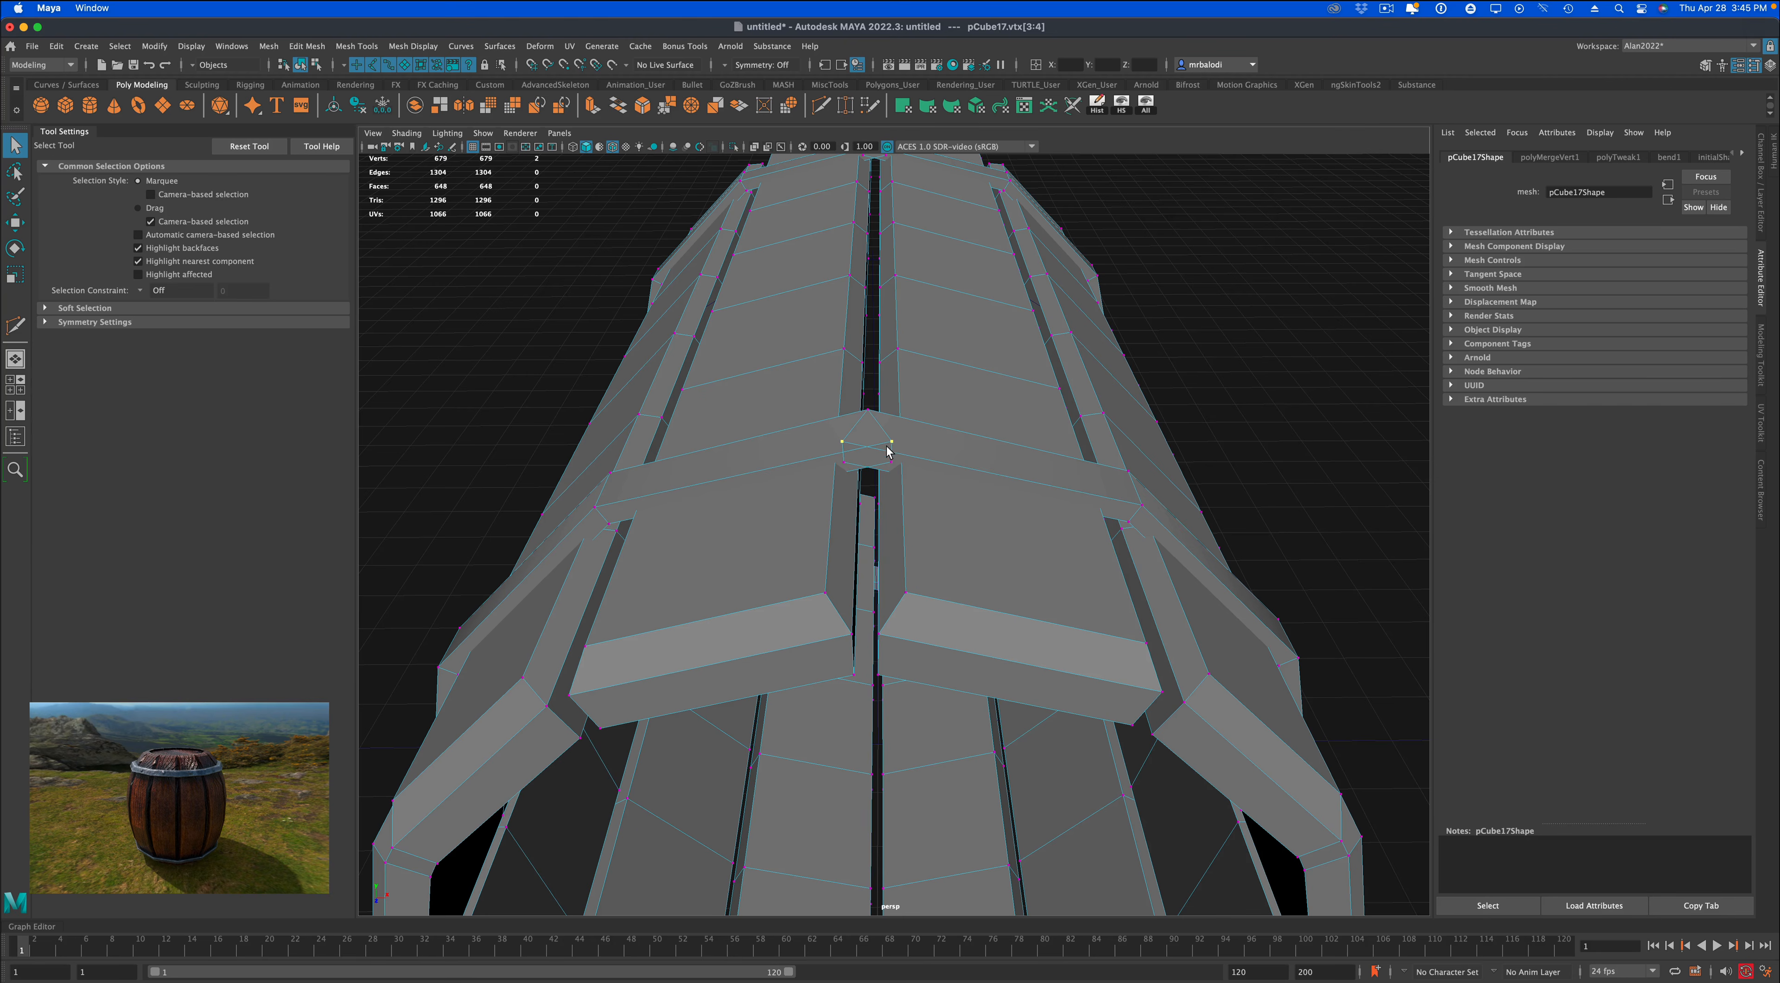
{"action": "key", "text": "g"}
{"action": "left_click_drag", "start_coordinate": [884, 449], "coordinate": [882, 453], "text": "alt"}
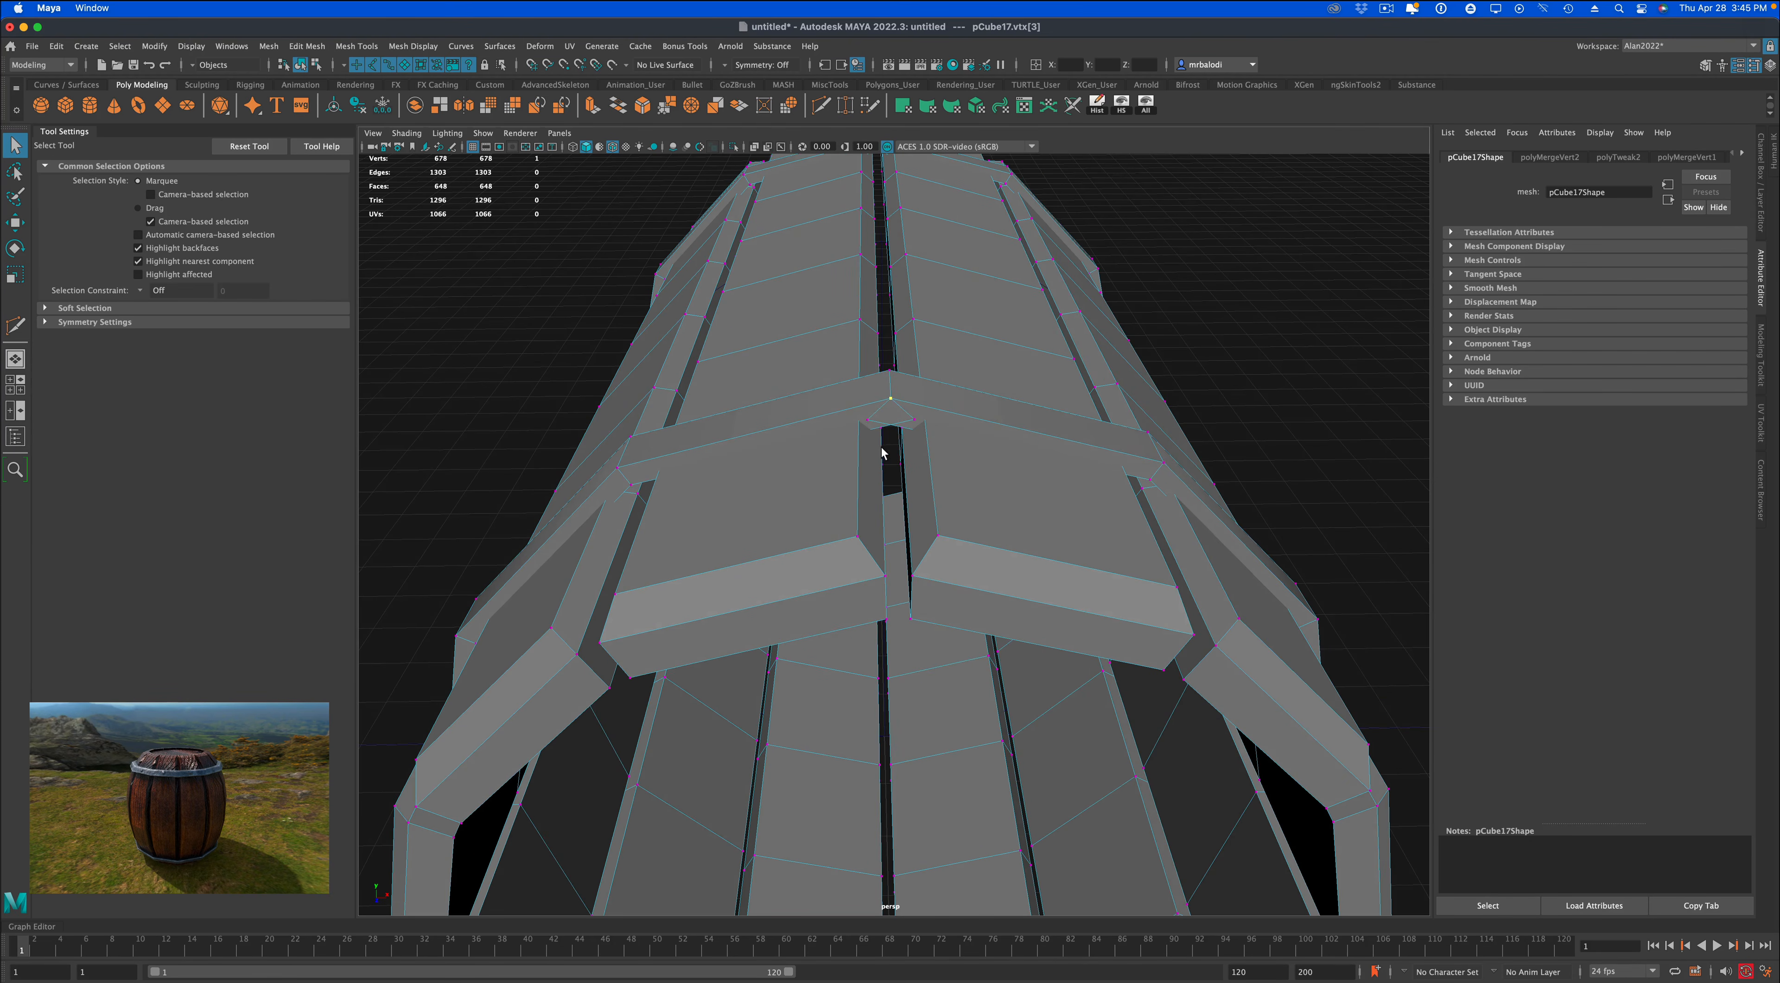
{"action": "left_click", "coordinate": [910, 420], "text": "shift"}
{"action": "key", "text": "g"}
{"action": "left_click_drag", "start_coordinate": [890, 443], "coordinate": [888, 445], "text": "alt"}
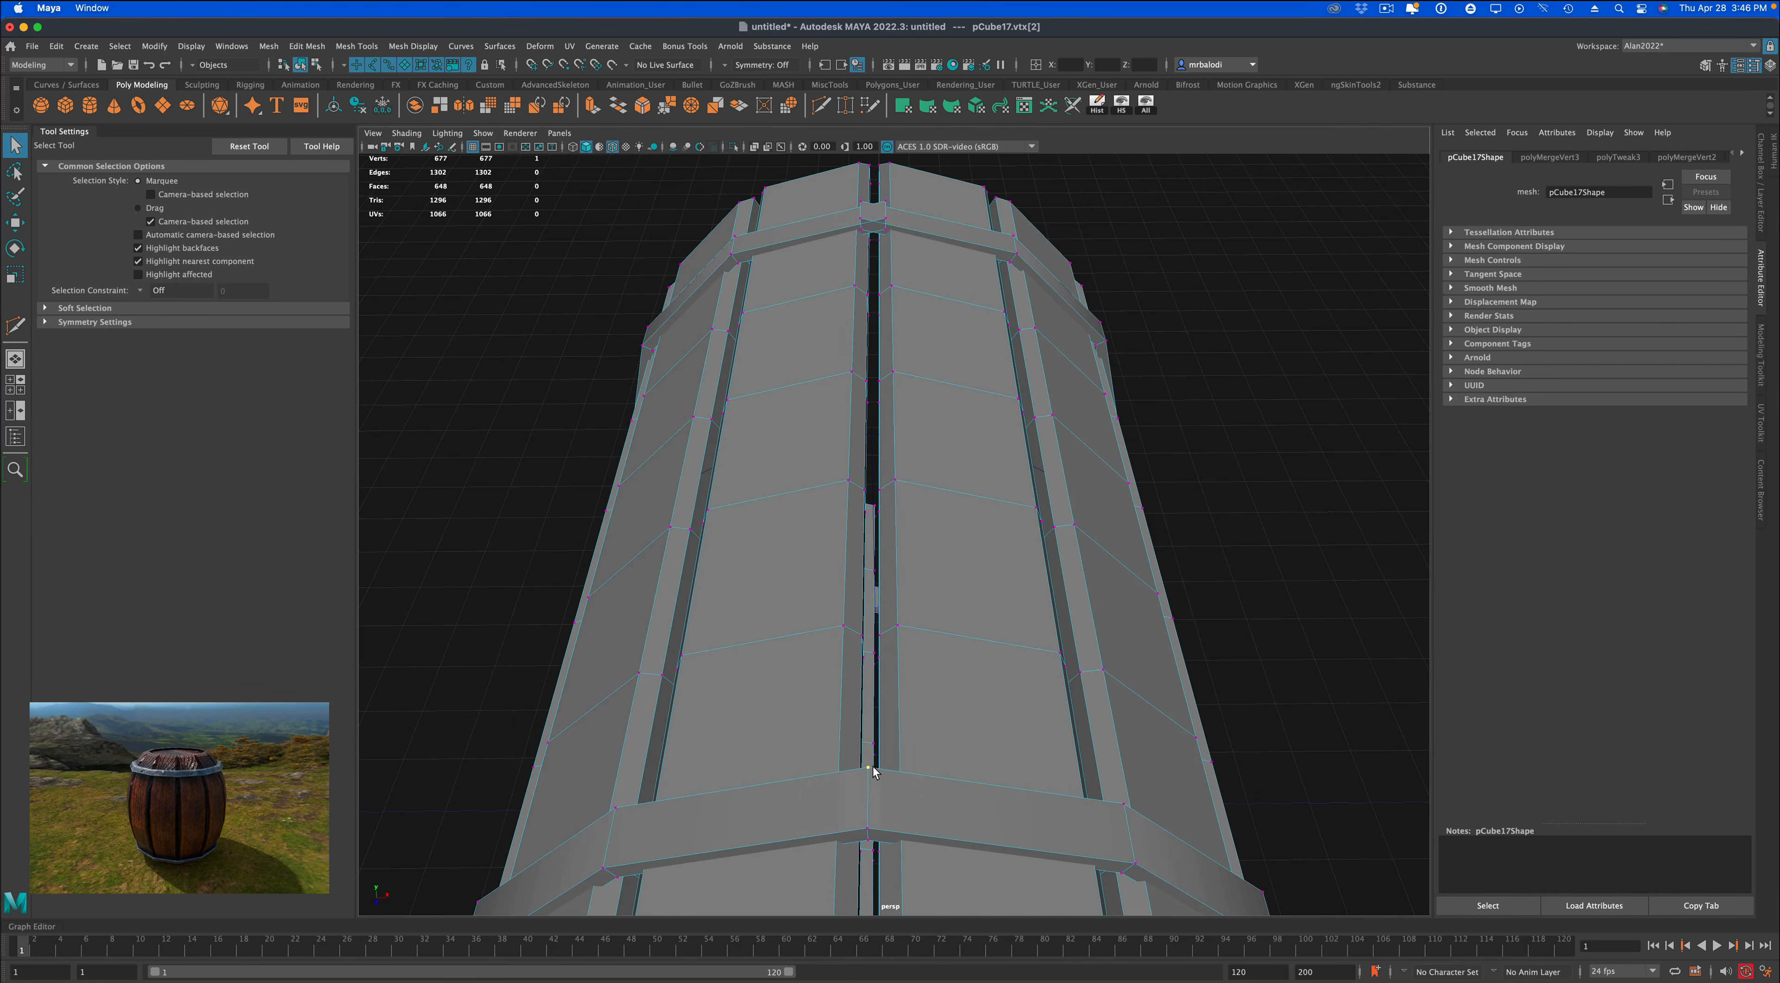
Merge the remaining inner vertex pair under the near band's seam to close that band.
{"action": "key", "text": "f"}
{"action": "left_click_drag", "start_coordinate": [939, 688], "coordinate": [826, 606], "text": "alt"}
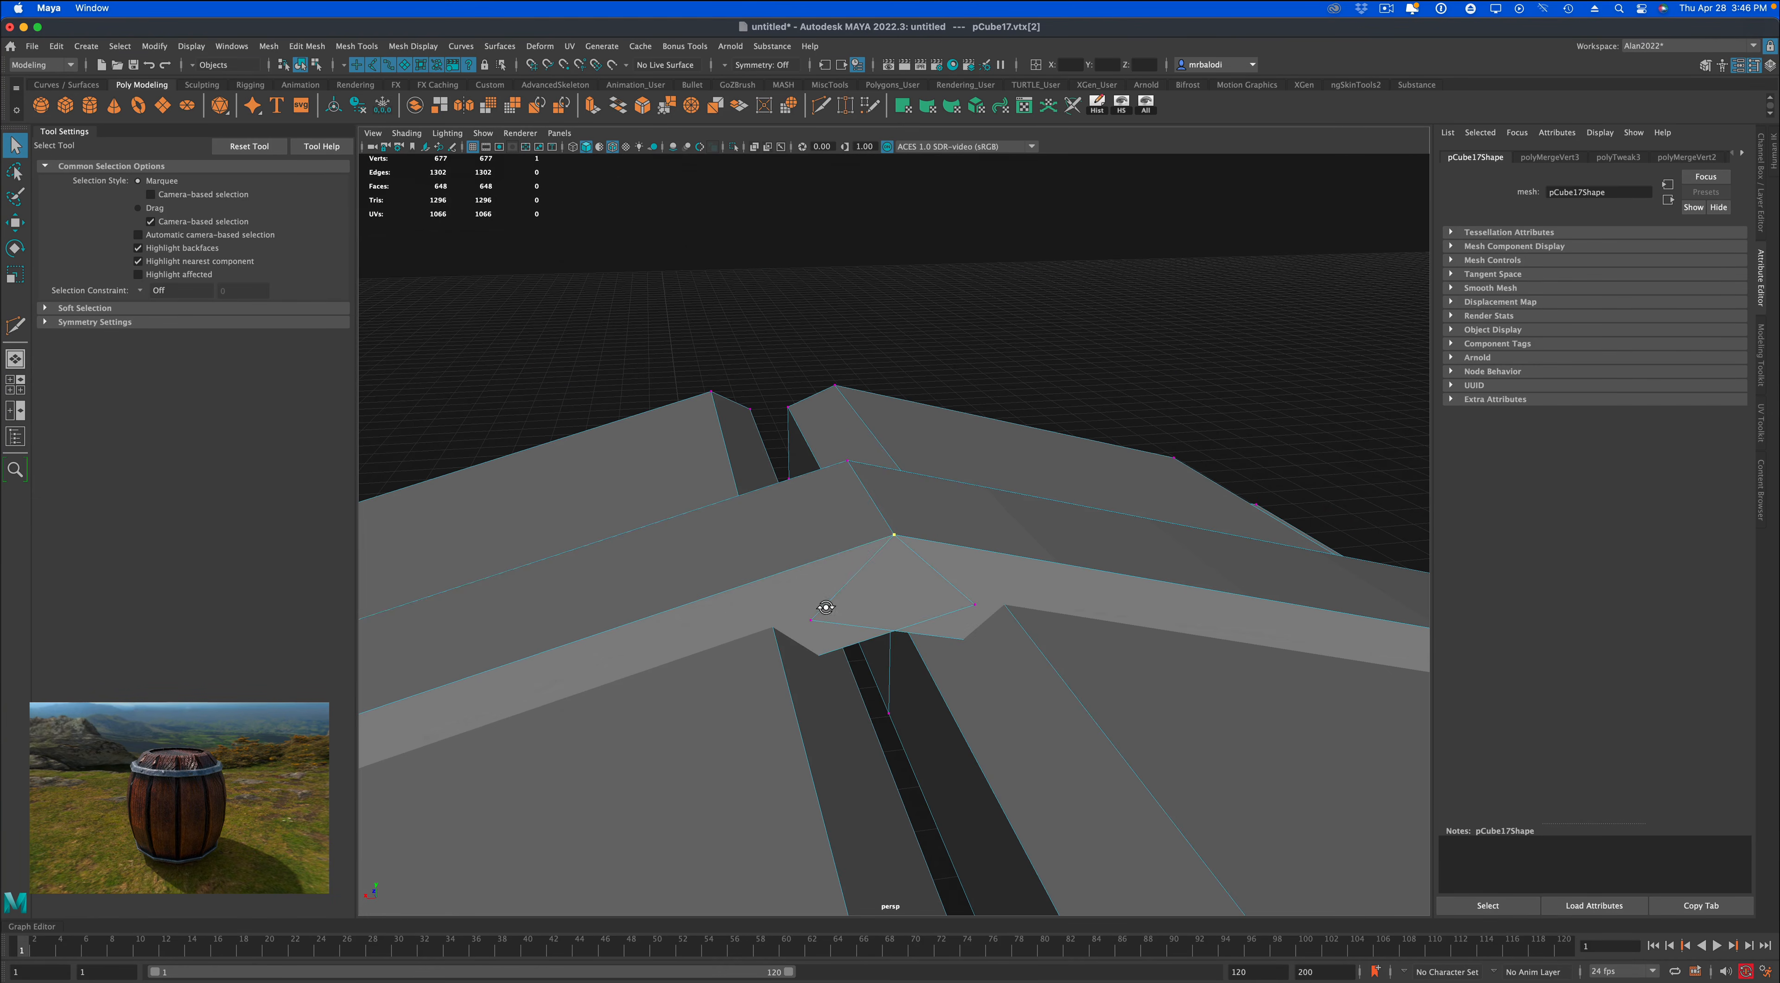
{"action": "left_click", "coordinate": [965, 606], "text": "shift"}
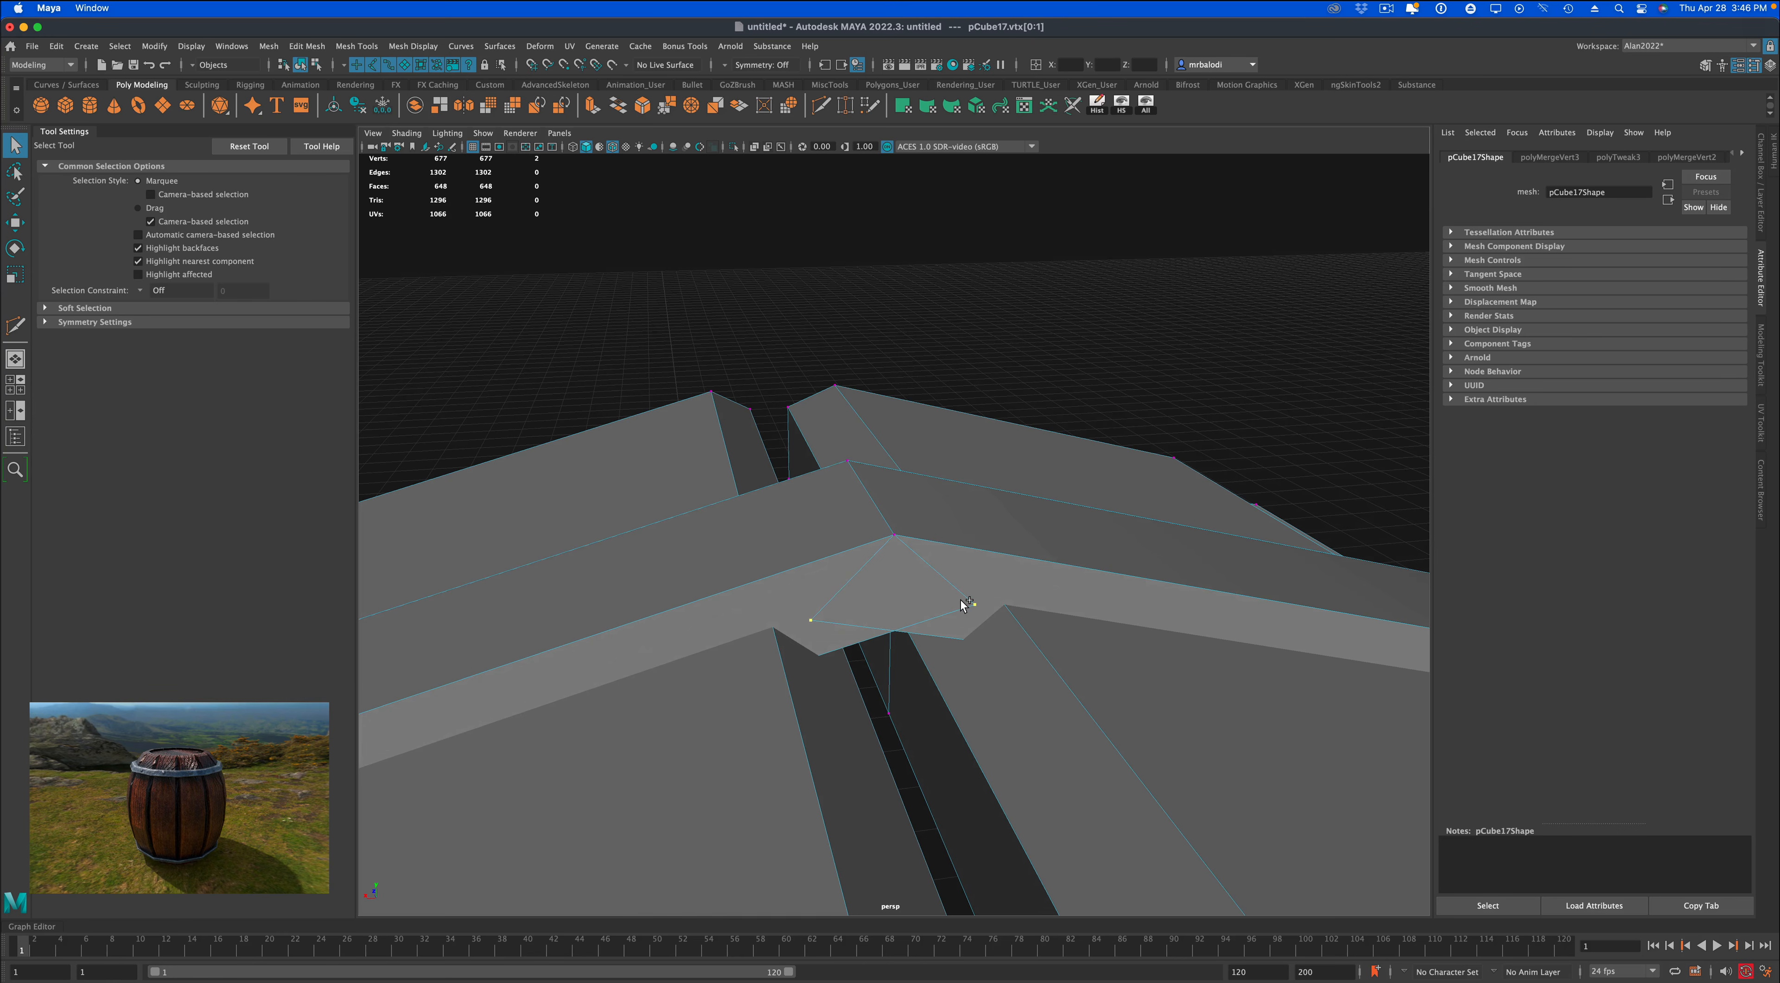
{"action": "key", "text": "g"}
{"action": "scroll", "coordinate": [964, 661], "scroll_direction": "down", "scroll_amount": 5}
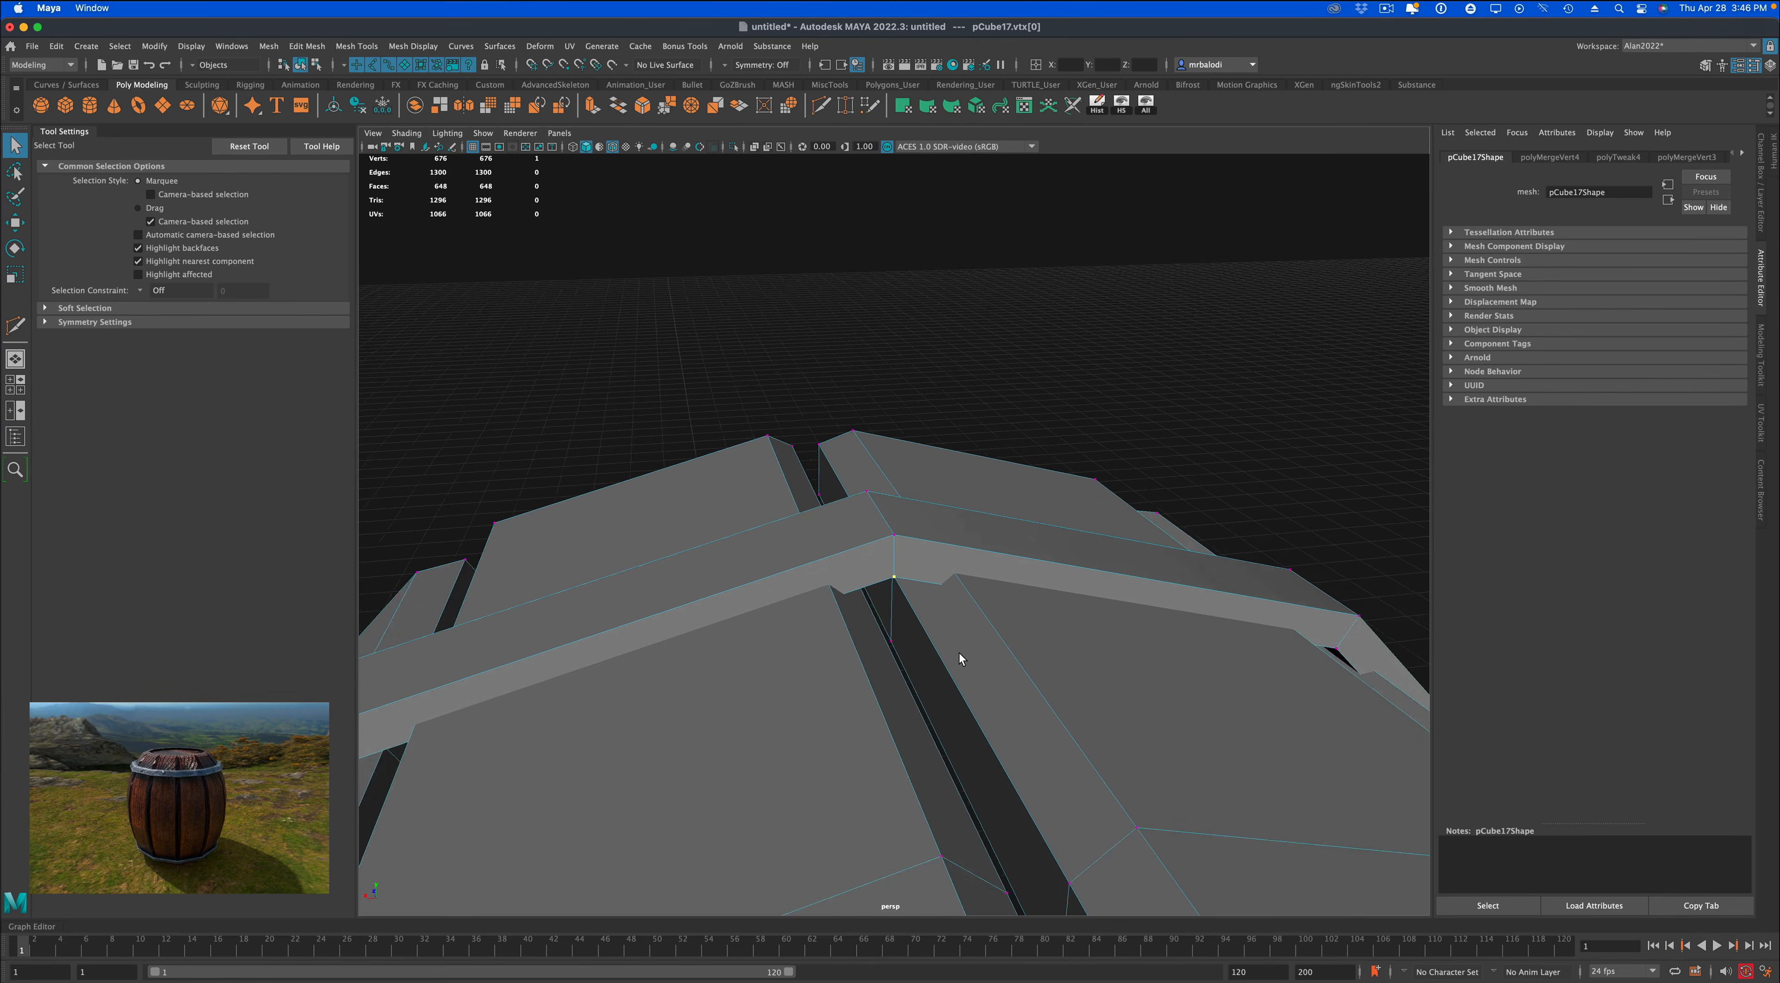
At the other band's seam, merge the first pair of outer edge vertices to their center.
{"action": "left_click_drag", "start_coordinate": [959, 652], "coordinate": [1104, 528], "text": "alt"}
{"action": "middle_click_drag", "start_coordinate": [1104, 528], "coordinate": [876, 769], "text": "alt"}
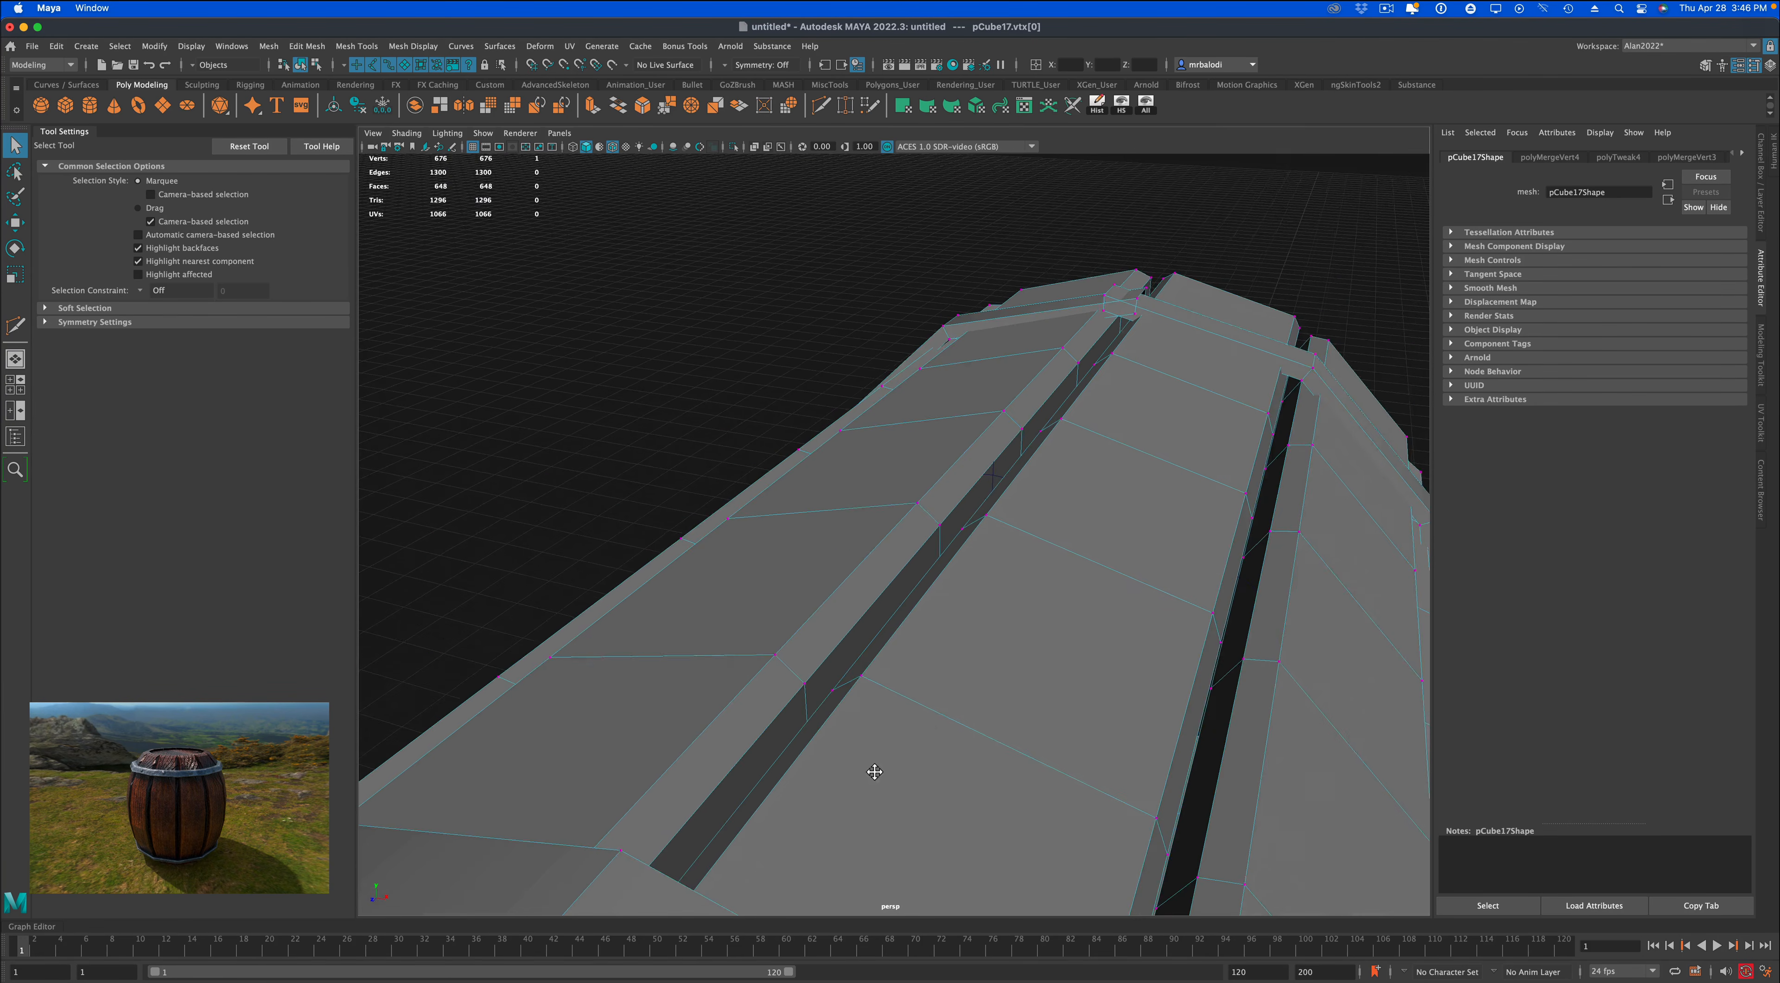
{"action": "scroll", "coordinate": [1027, 640], "scroll_direction": "up", "scroll_amount": 2}
{"action": "middle_click_drag", "start_coordinate": [1104, 581], "coordinate": [1097, 622], "text": "alt"}
{"action": "scroll", "coordinate": [1100, 609], "scroll_direction": "up", "scroll_amount": 2}
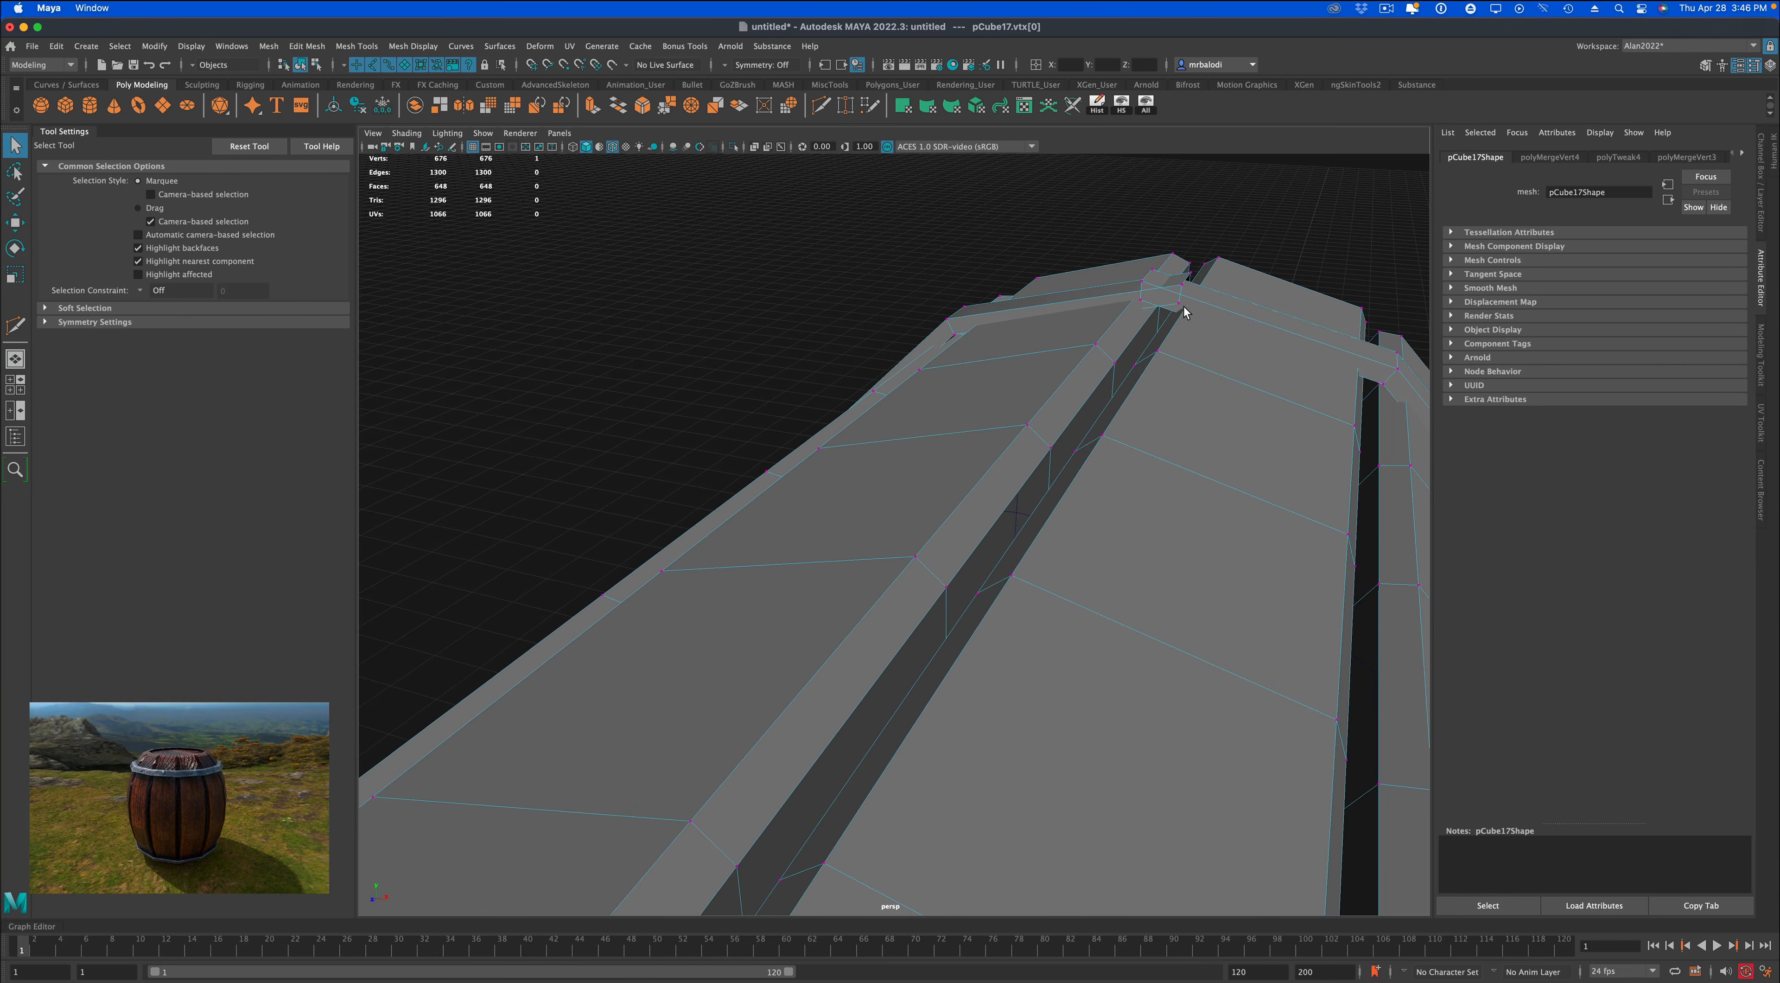
{"action": "left_click", "coordinate": [1180, 290]}
{"action": "key", "text": "f"}
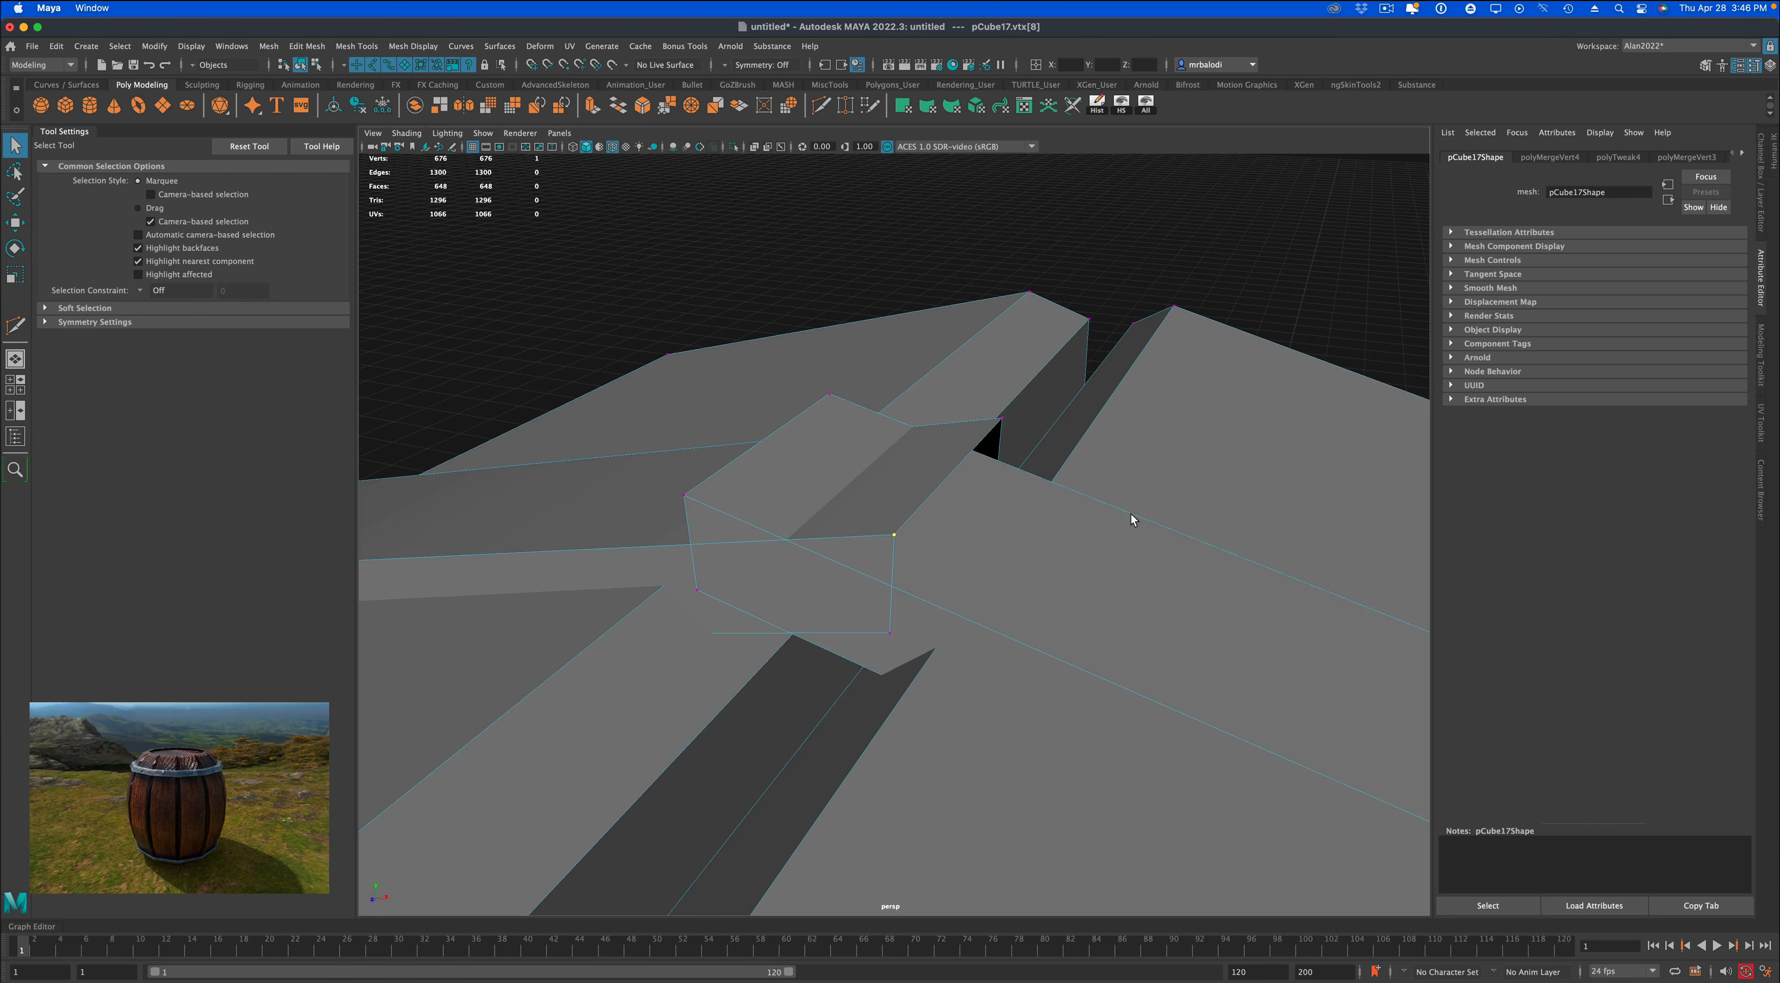
{"action": "scroll", "coordinate": [971, 597], "scroll_direction": "up", "scroll_amount": 2}
{"action": "left_click", "coordinate": [665, 515], "text": "shift"}
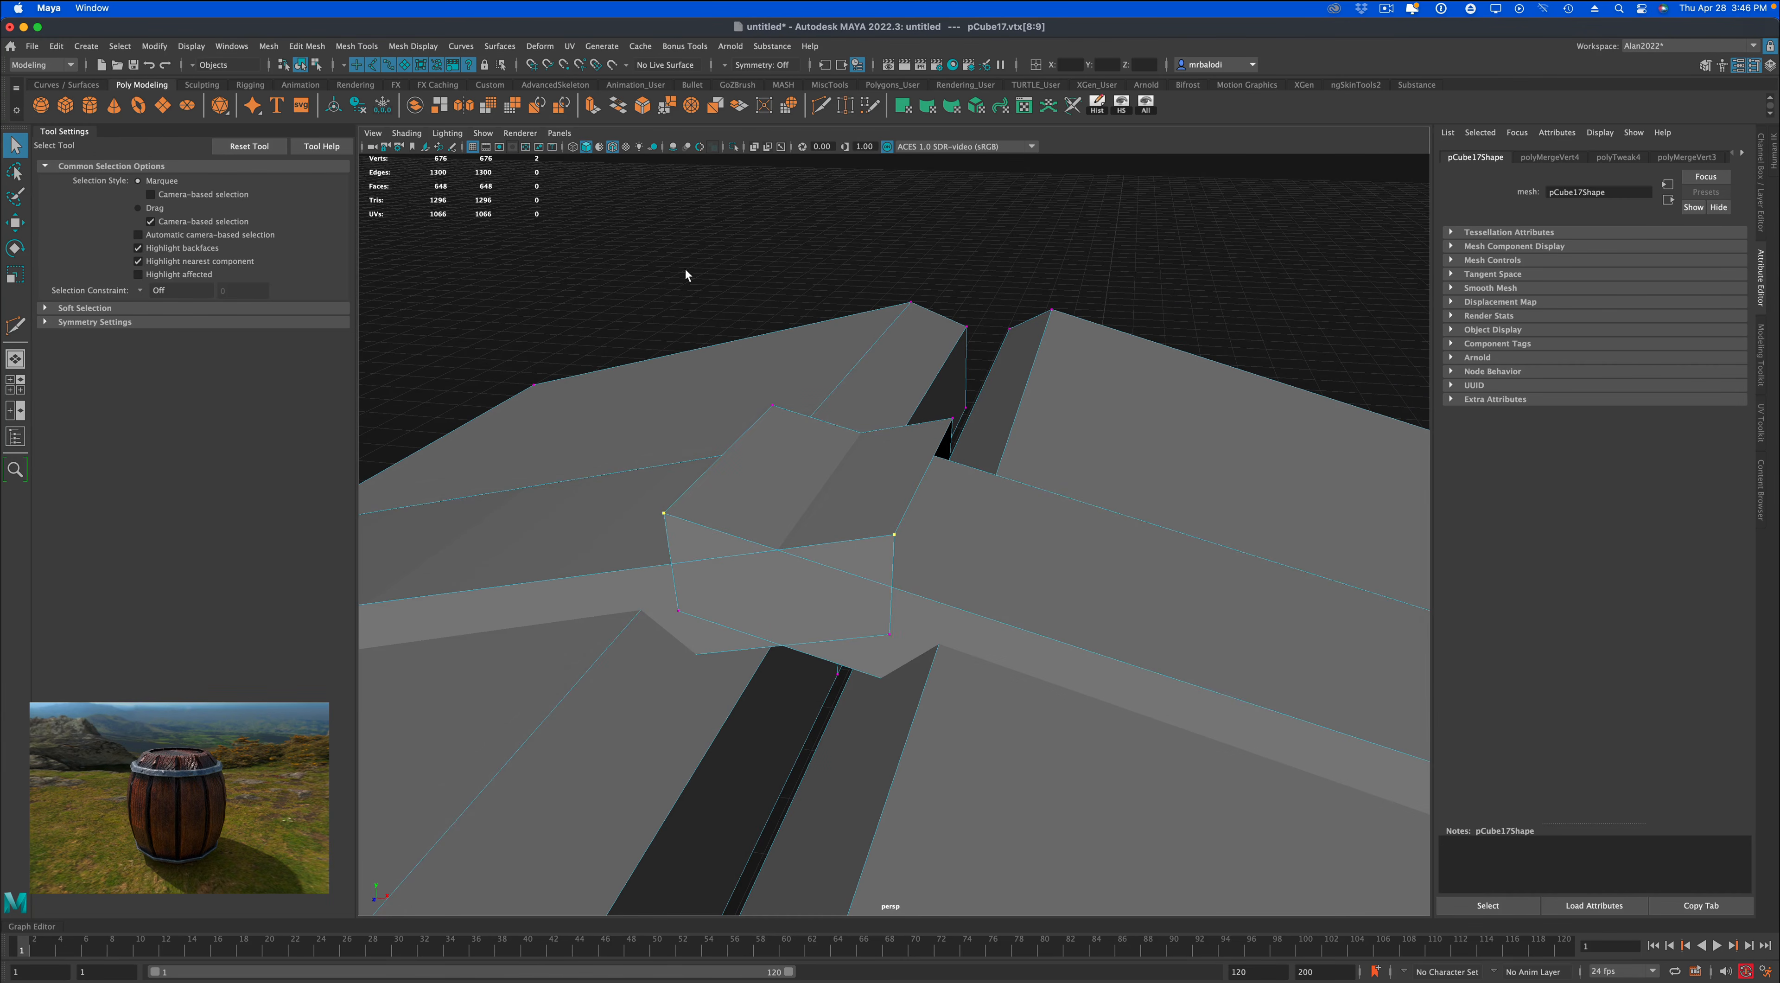
{"action": "left_click", "coordinate": [693, 113]}
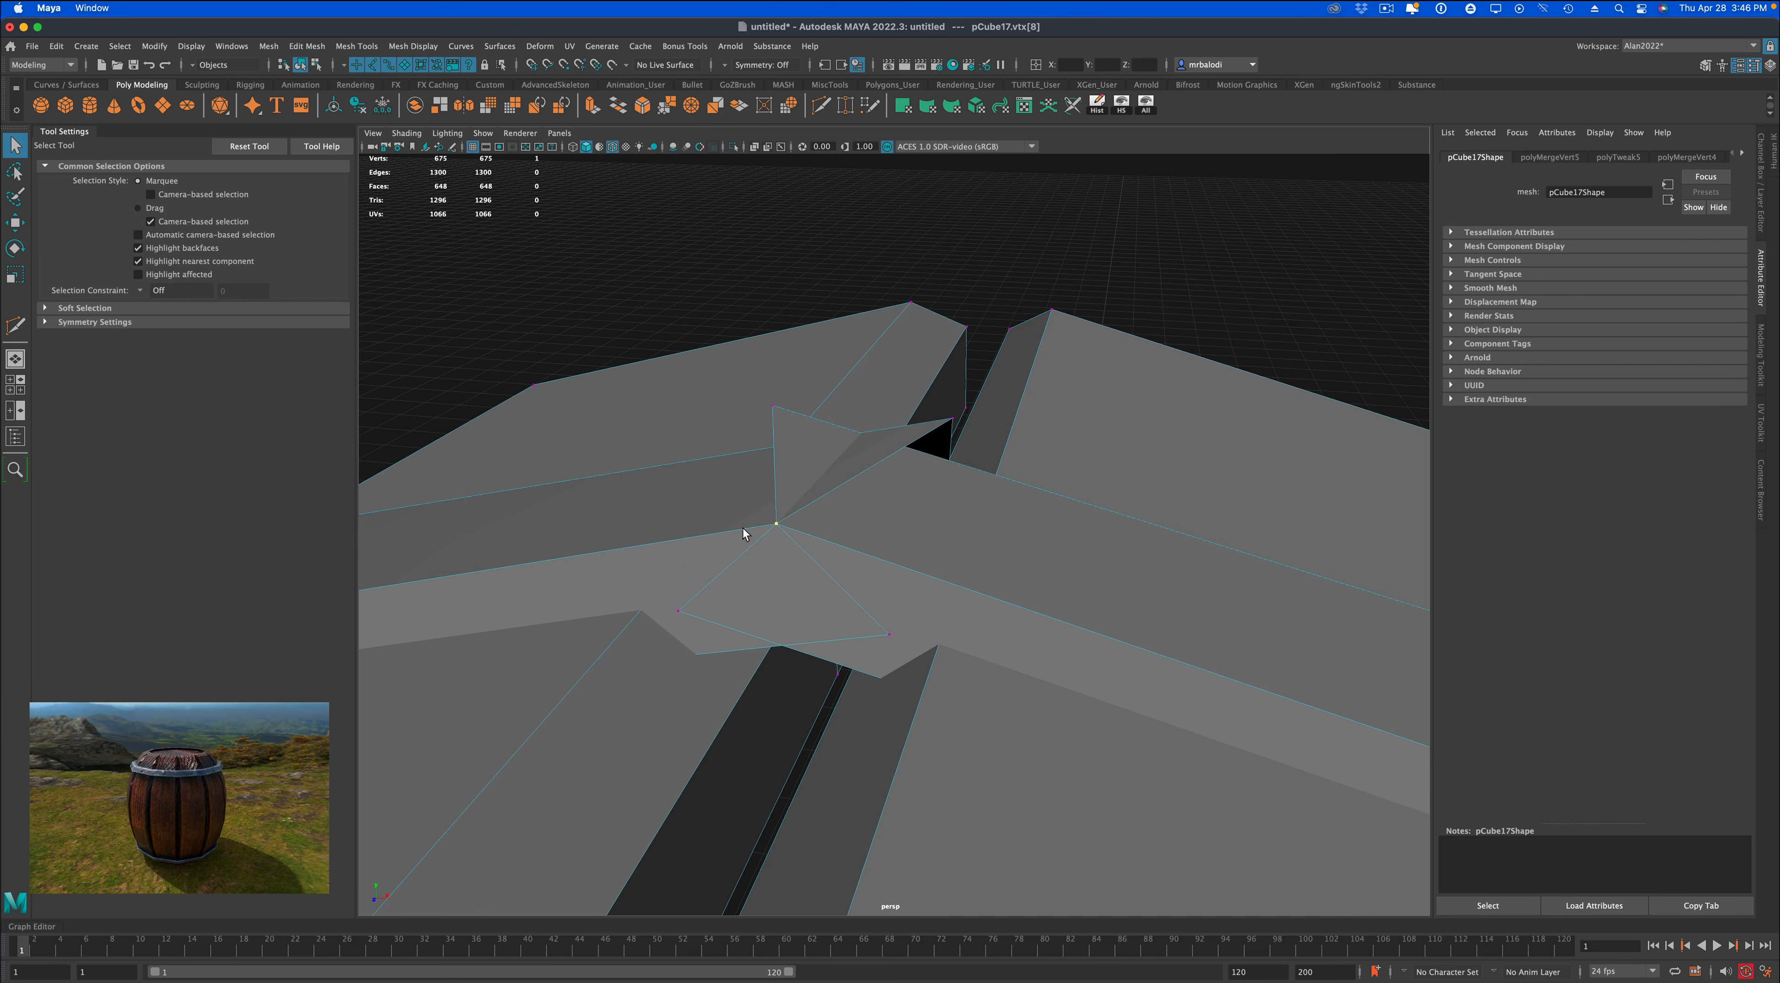
Merge the inner vertex pair below that corner, plus the outer pair on the band's opposite edge.
{"action": "left_click", "coordinate": [689, 615]}
{"action": "left_click", "coordinate": [860, 630], "text": "shift"}
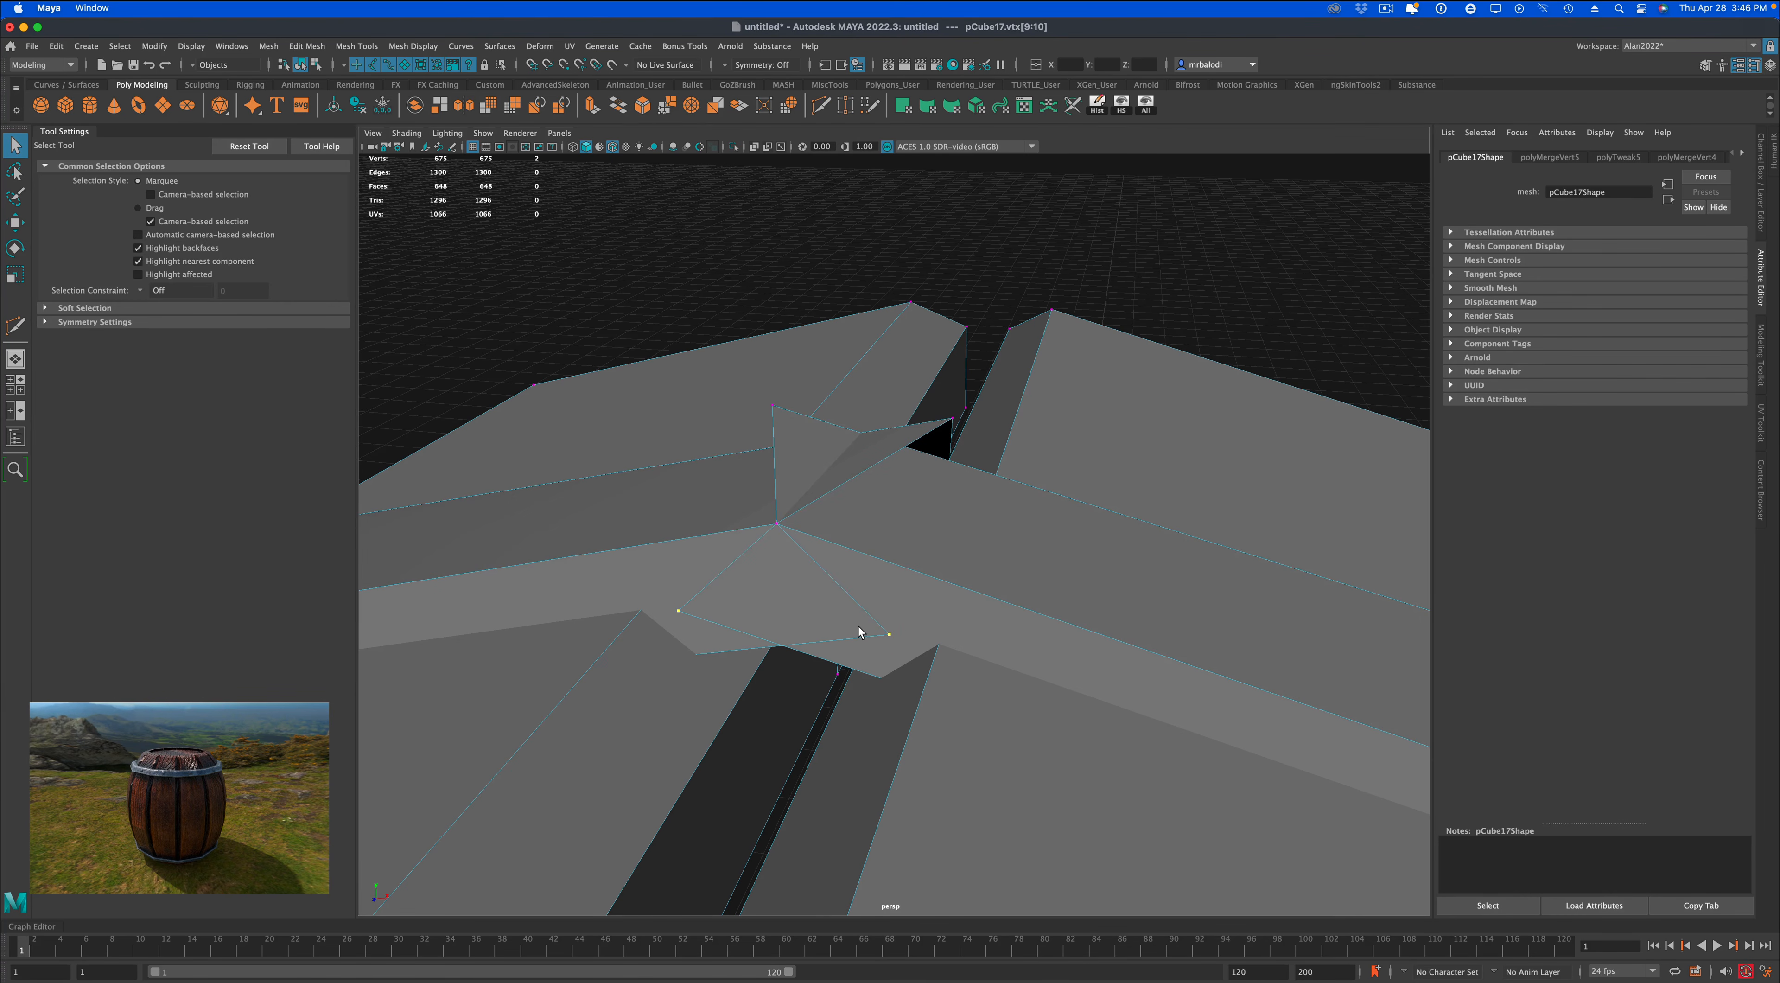
{"action": "key", "text": "g"}
{"action": "left_click_drag", "start_coordinate": [863, 626], "coordinate": [802, 594], "text": "alt"}
{"action": "left_click", "coordinate": [1224, 657], "text": "shift"}
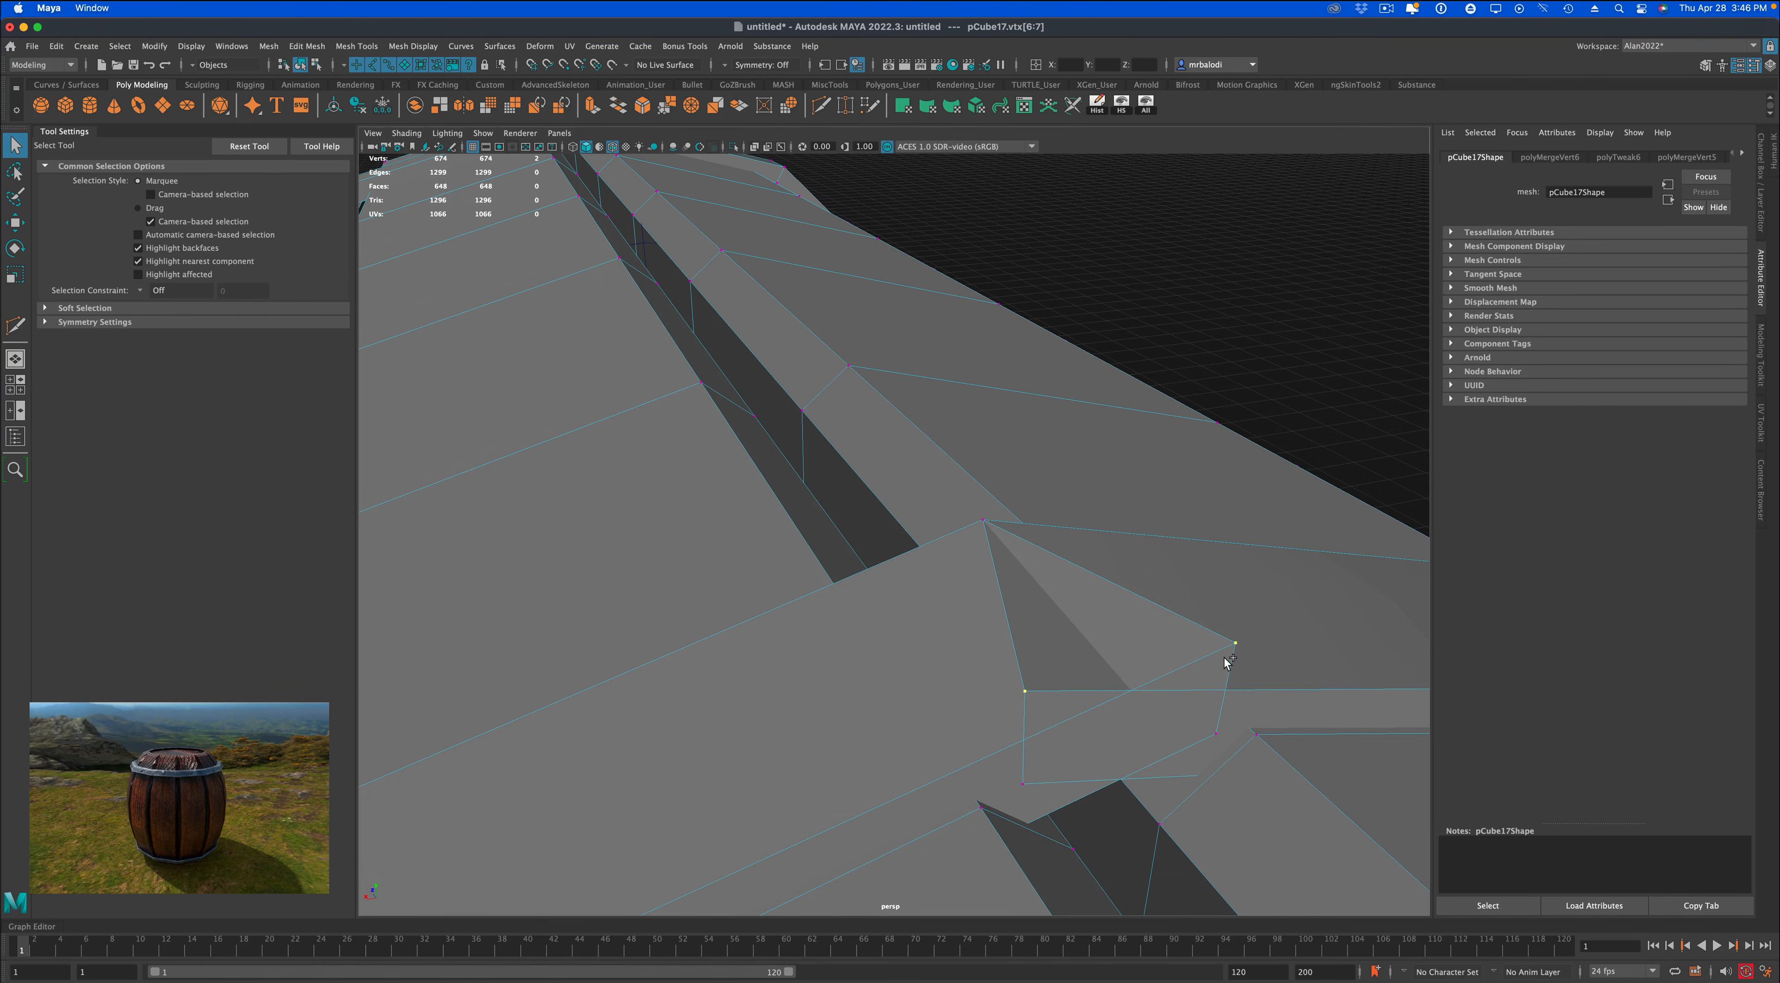
{"action": "key", "text": "g"}
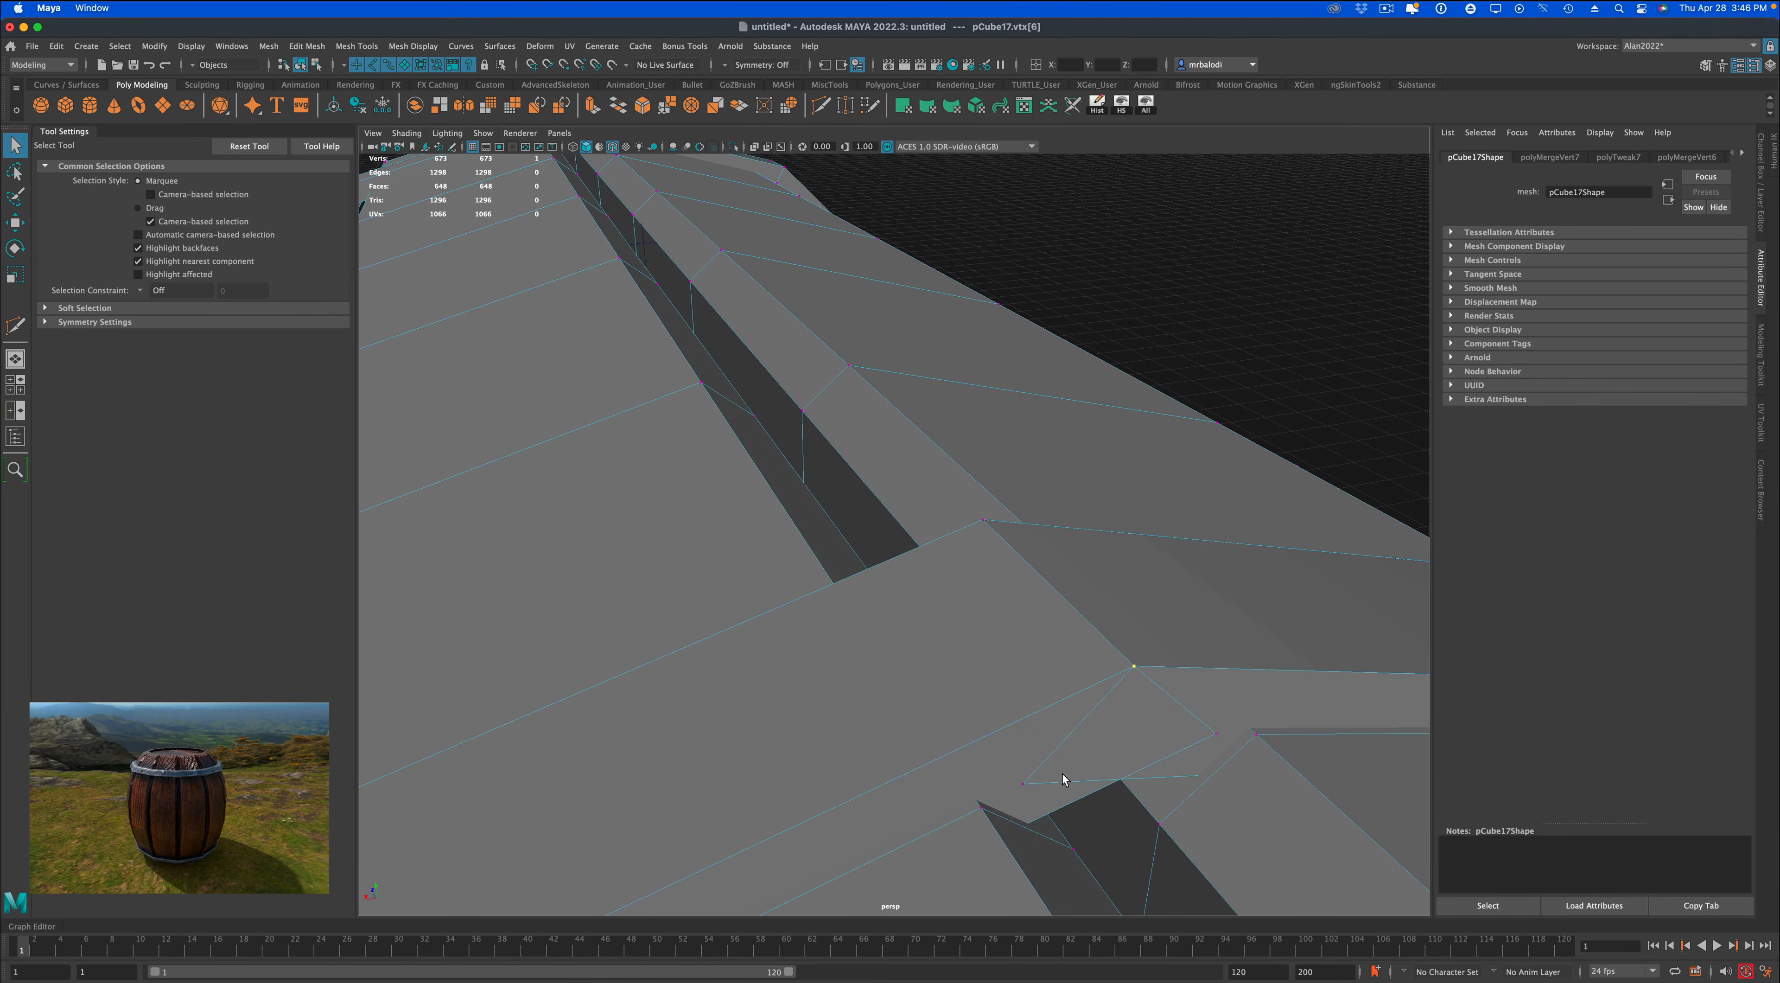
Merge the last inner vertex pair of the second band's seam and clear the selection.
{"action": "left_click", "coordinate": [1203, 737], "text": "shift"}
{"action": "key", "text": "g"}
{"action": "scroll", "coordinate": [1124, 756], "scroll_direction": "down", "scroll_amount": 5}
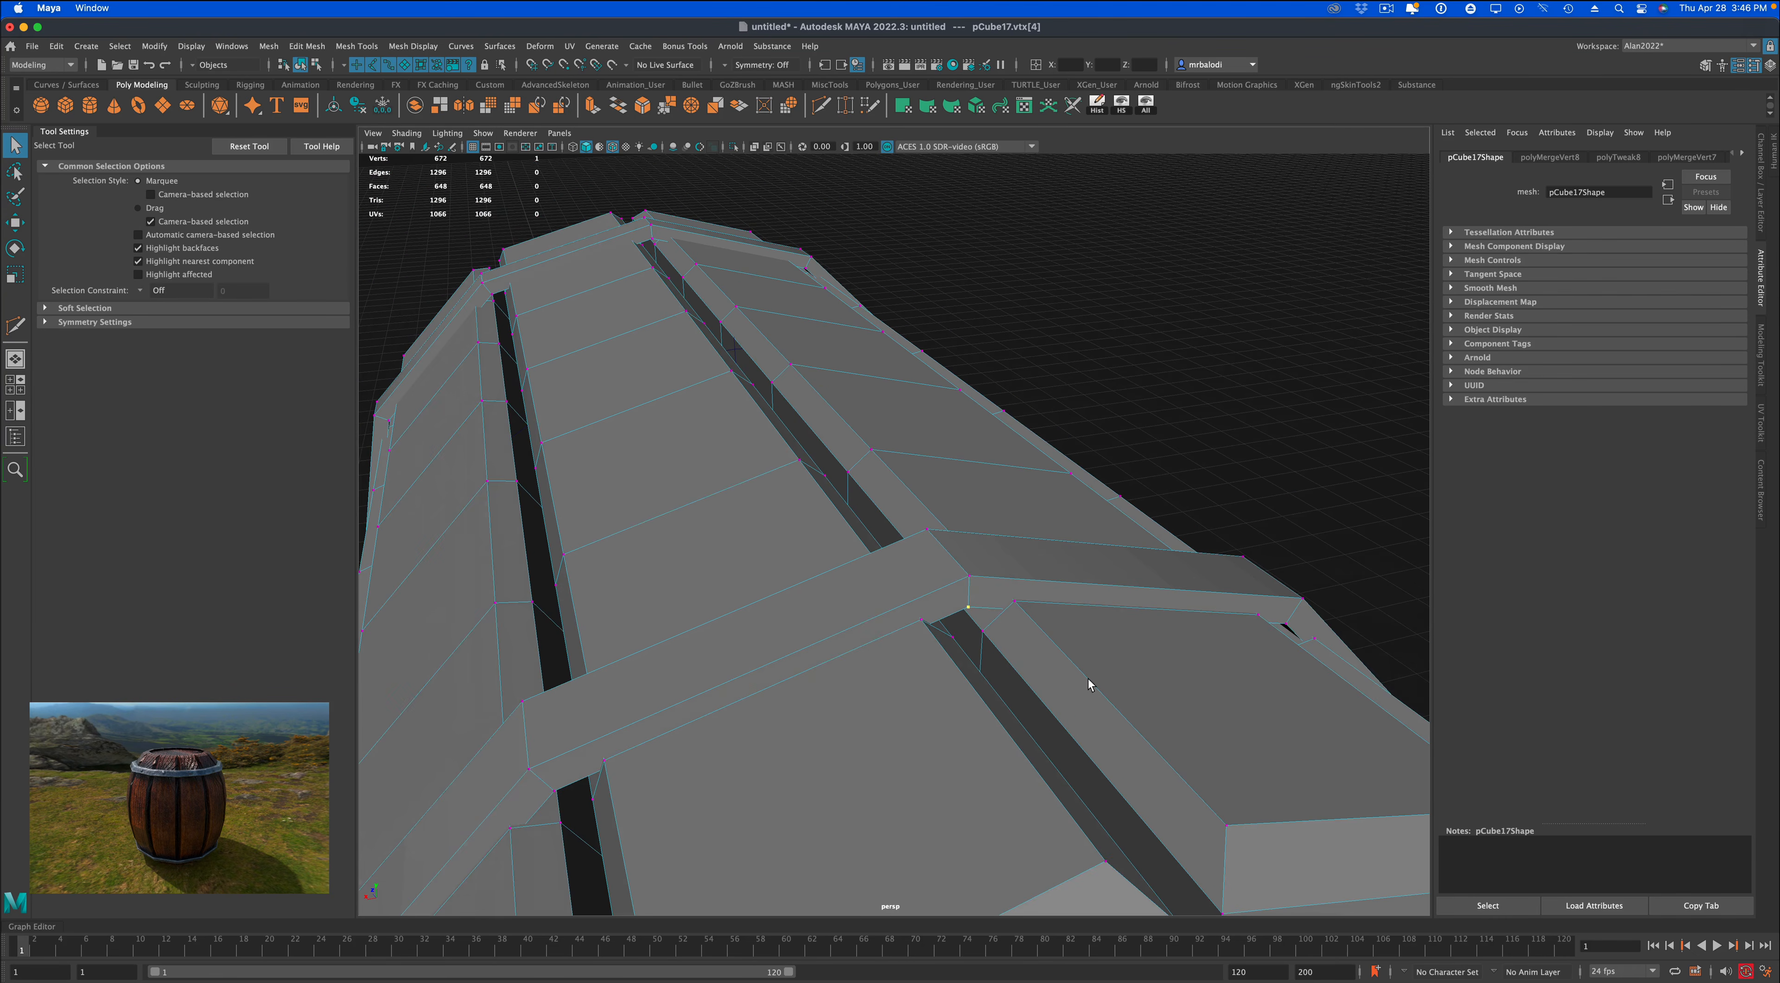
{"action": "right_click_drag", "start_coordinate": [1058, 571], "coordinate": [1099, 552]}
{"action": "left_click", "coordinate": [1222, 477]}
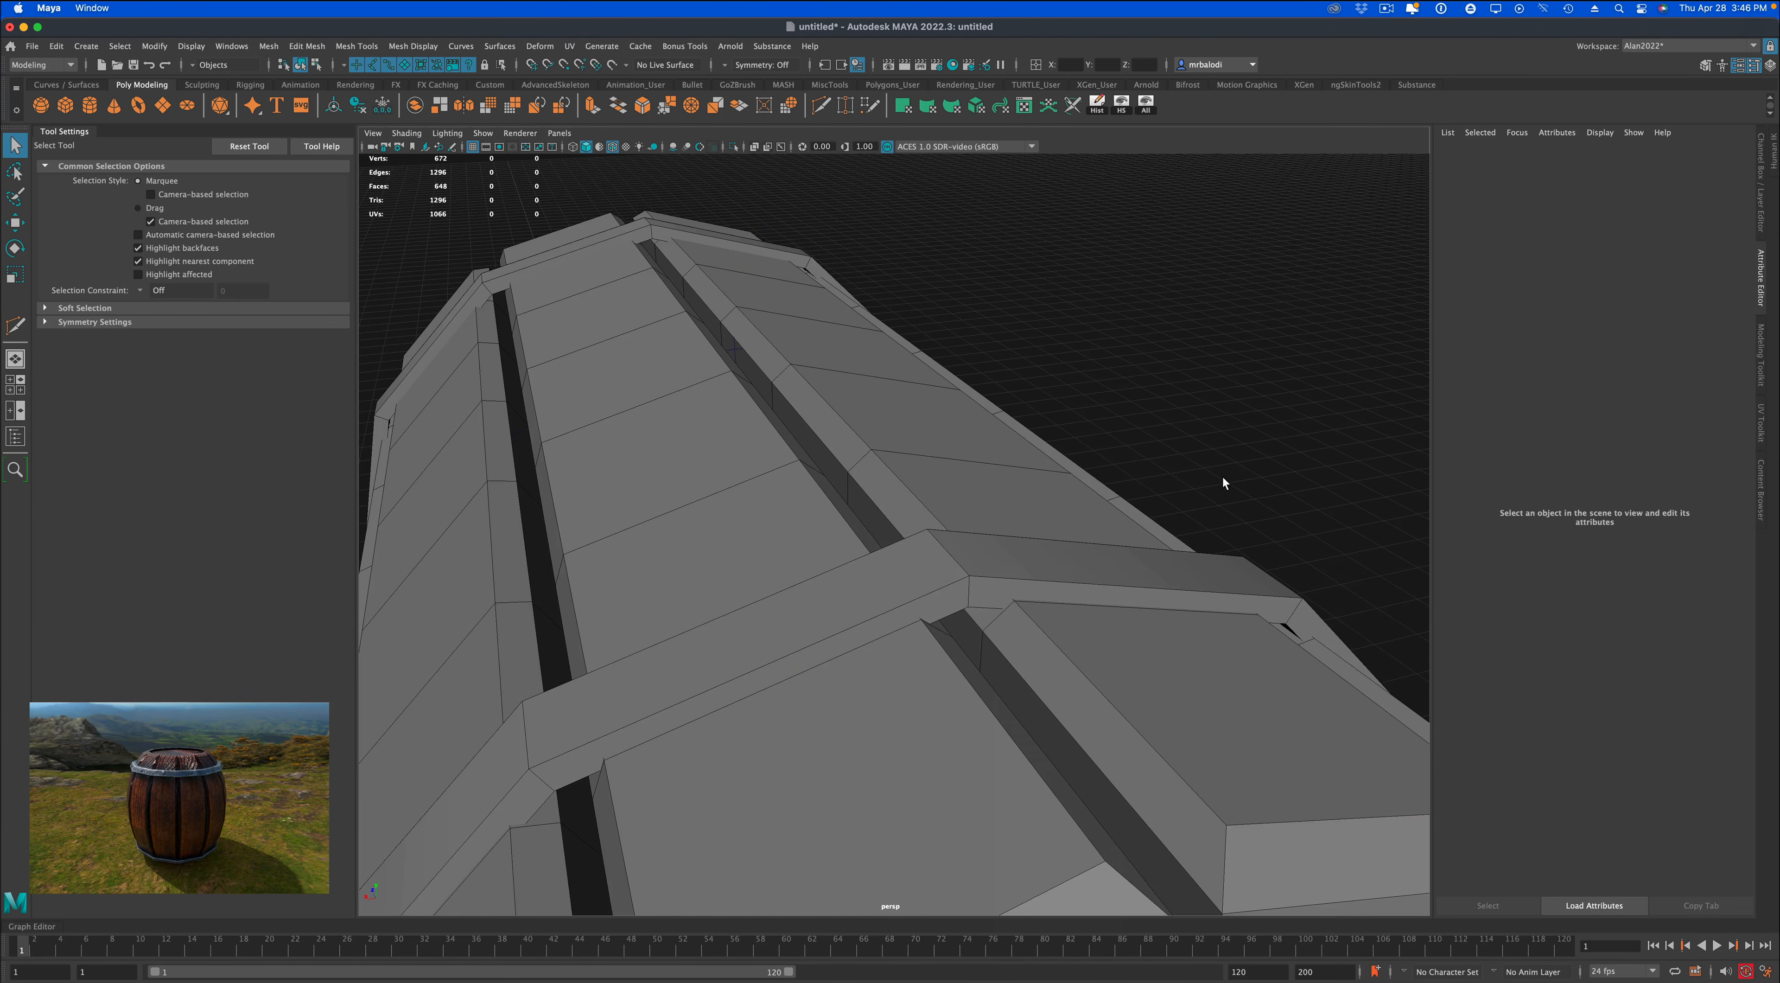
Switch the barrel to vertex editing and select all of its vertices.
{"action": "scroll", "coordinate": [1157, 661], "scroll_direction": "down", "scroll_amount": 4}
{"action": "scroll", "coordinate": [1156, 661], "scroll_direction": "down", "scroll_amount": 8}
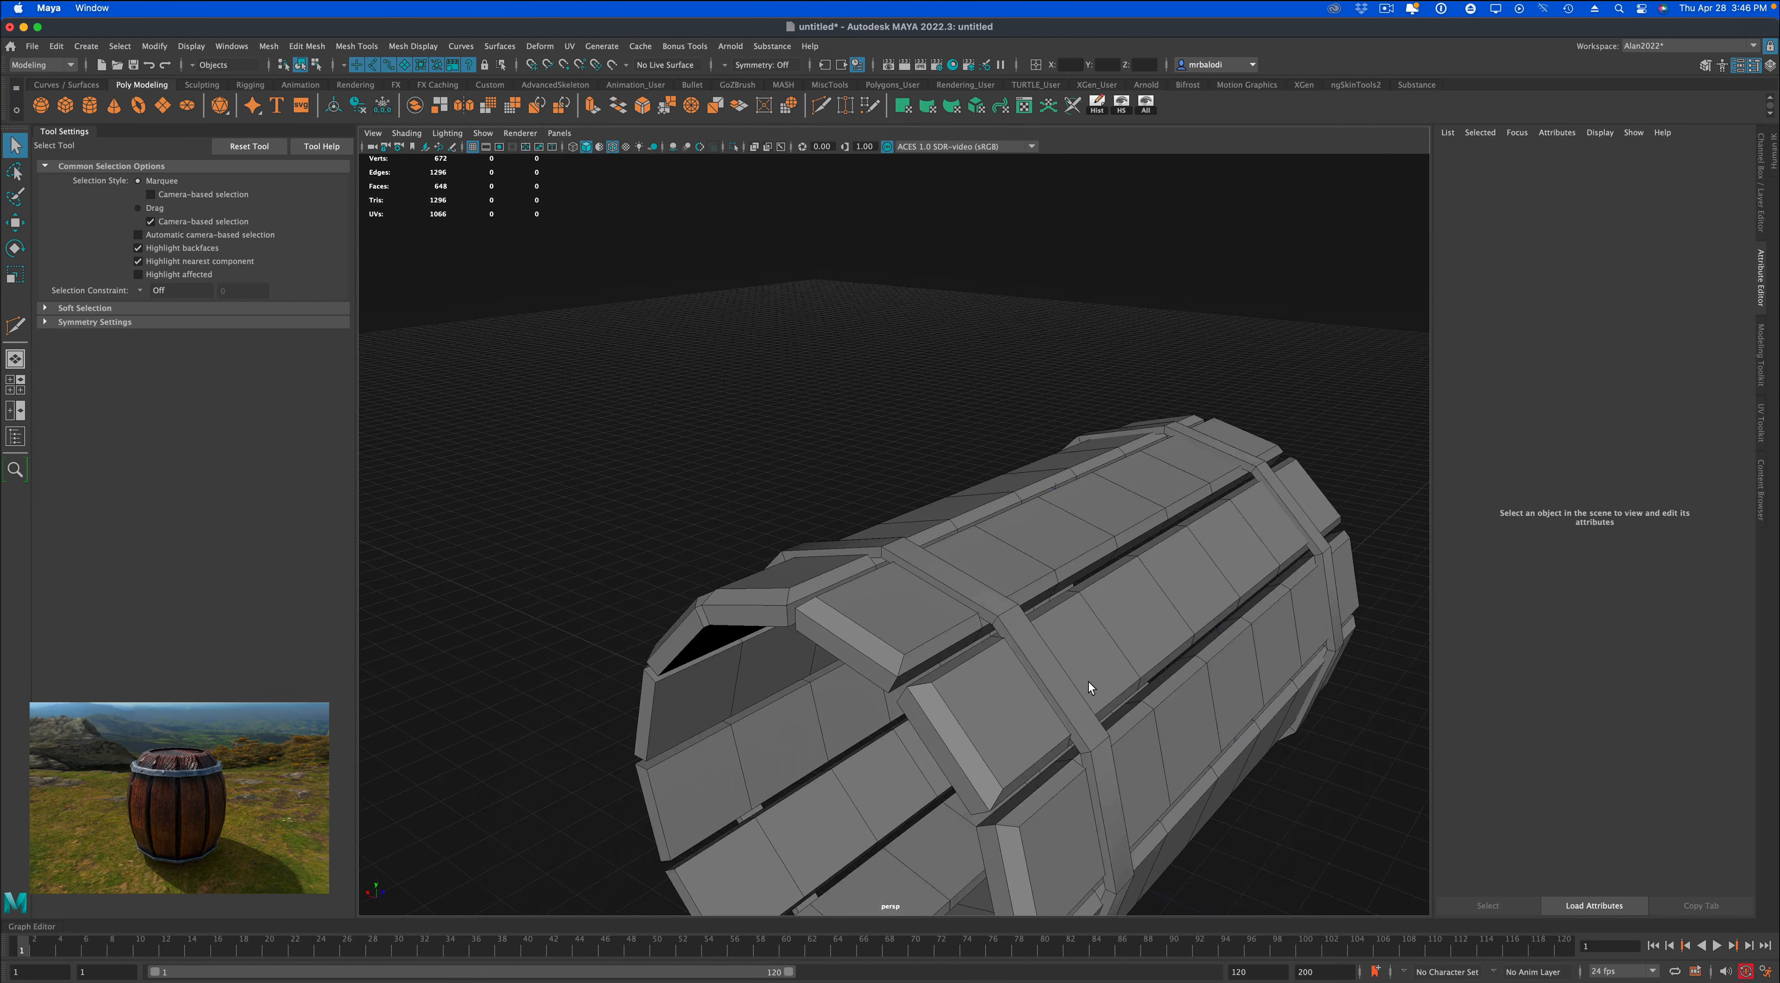
{"action": "left_click_drag", "start_coordinate": [1087, 682], "coordinate": [906, 560], "text": "alt"}
{"action": "middle_click_drag", "start_coordinate": [905, 560], "coordinate": [836, 543], "text": "alt"}
{"action": "scroll", "coordinate": [836, 542], "scroll_direction": "up", "scroll_amount": 3}
{"action": "left_click_drag", "start_coordinate": [895, 511], "coordinate": [878, 519], "text": "alt"}
{"action": "left_click", "coordinate": [992, 515]}
{"action": "right_click_drag", "start_coordinate": [995, 501], "coordinate": [914, 505]}
{"action": "left_click_drag", "start_coordinate": [452, 223], "coordinate": [1268, 896]}
Set the Move tool's axis orientation to Normal and push all vertices slightly outward along their normals.
{"action": "left_click", "coordinate": [14, 222]}
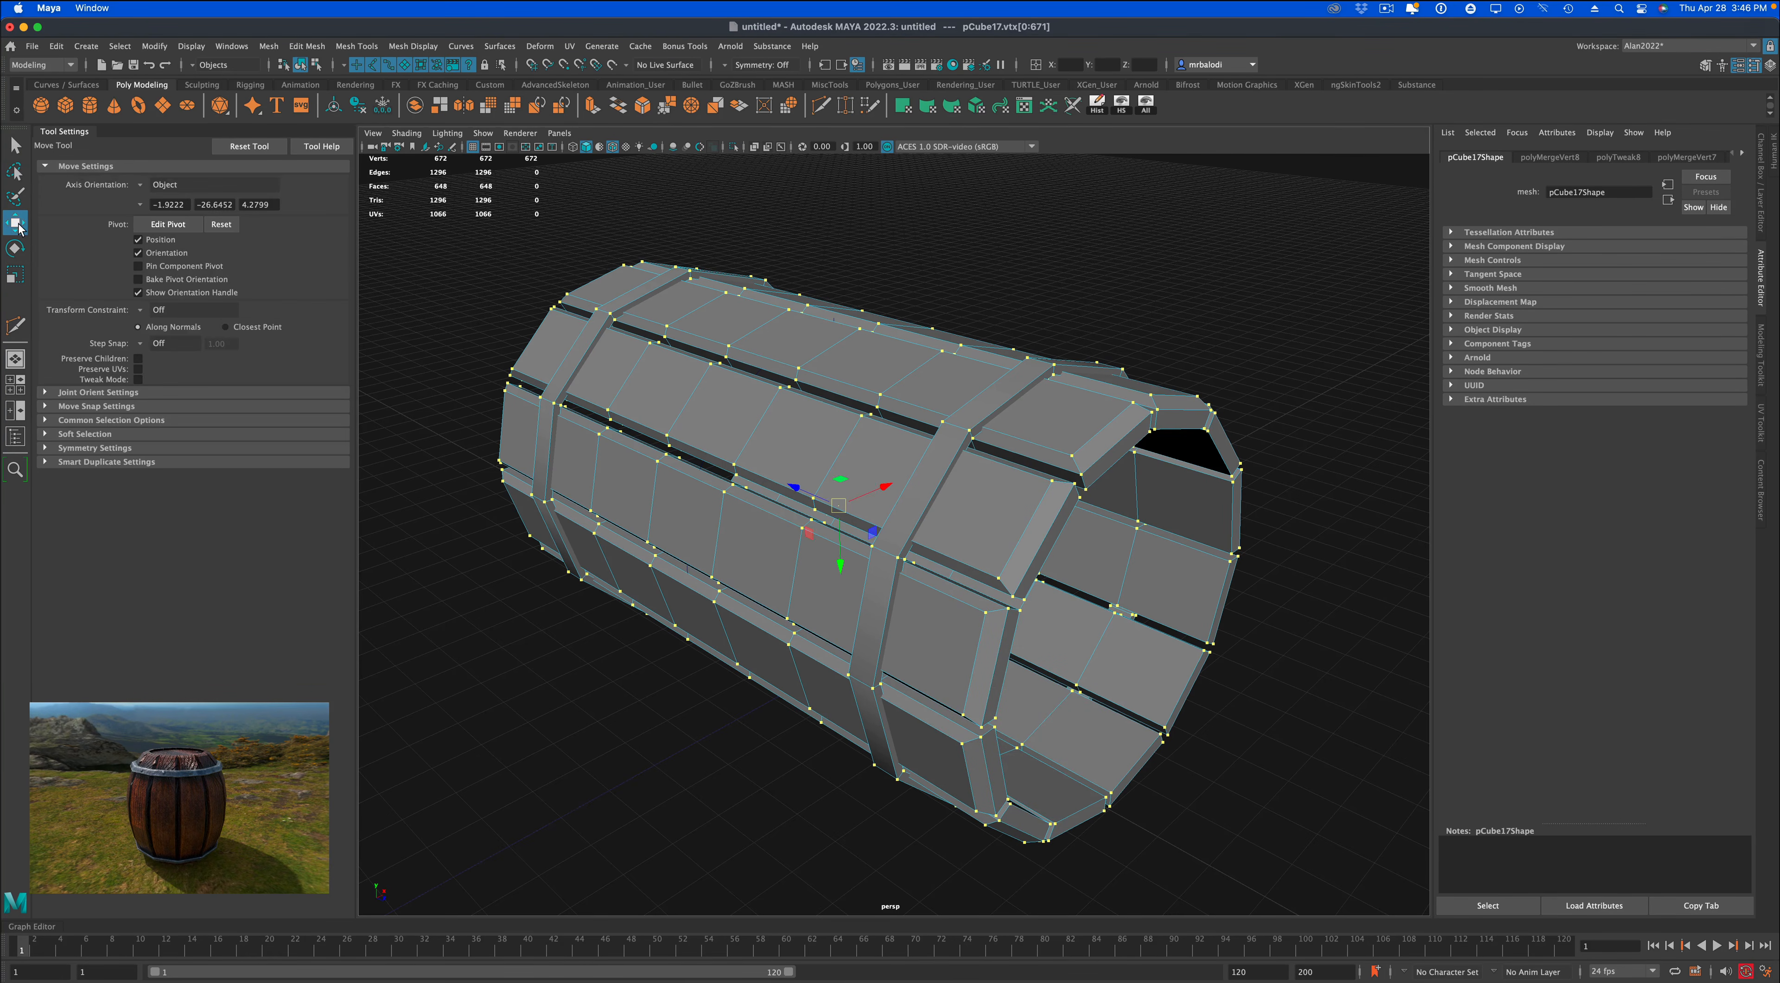
{"action": "left_click", "coordinate": [139, 186]}
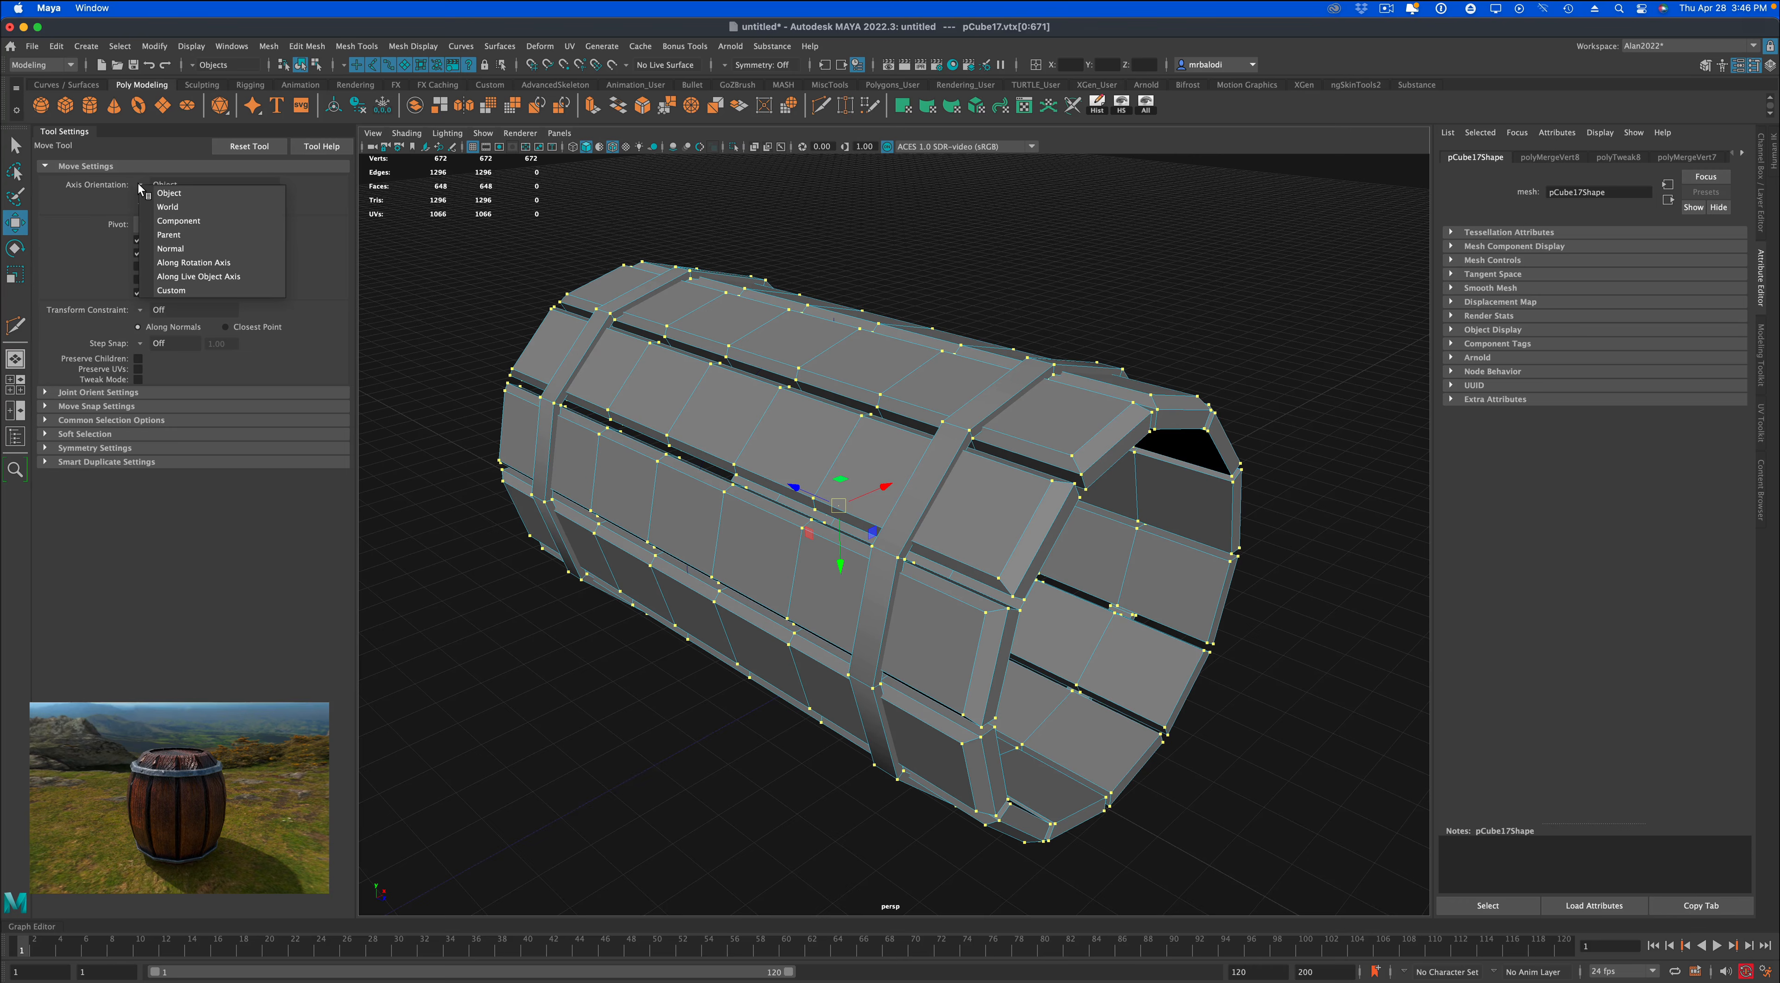
{"action": "left_click", "coordinate": [171, 249]}
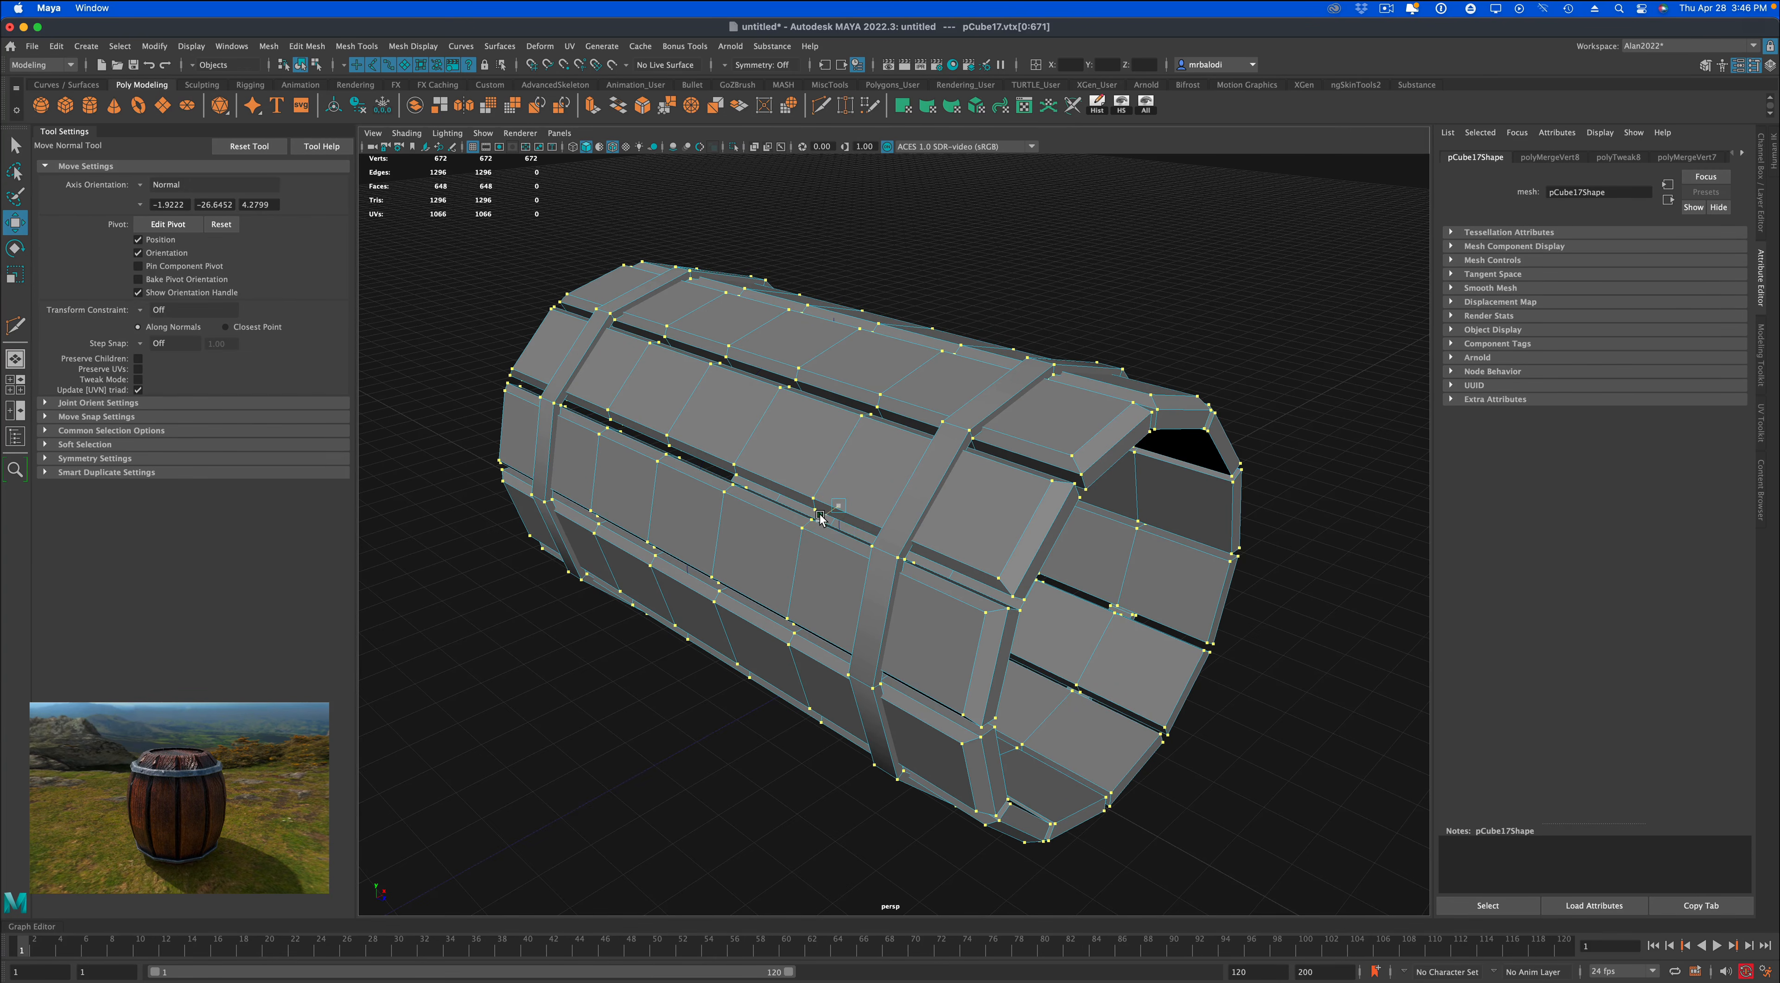
{"action": "left_click_drag", "start_coordinate": [820, 515], "coordinate": [818, 519]}
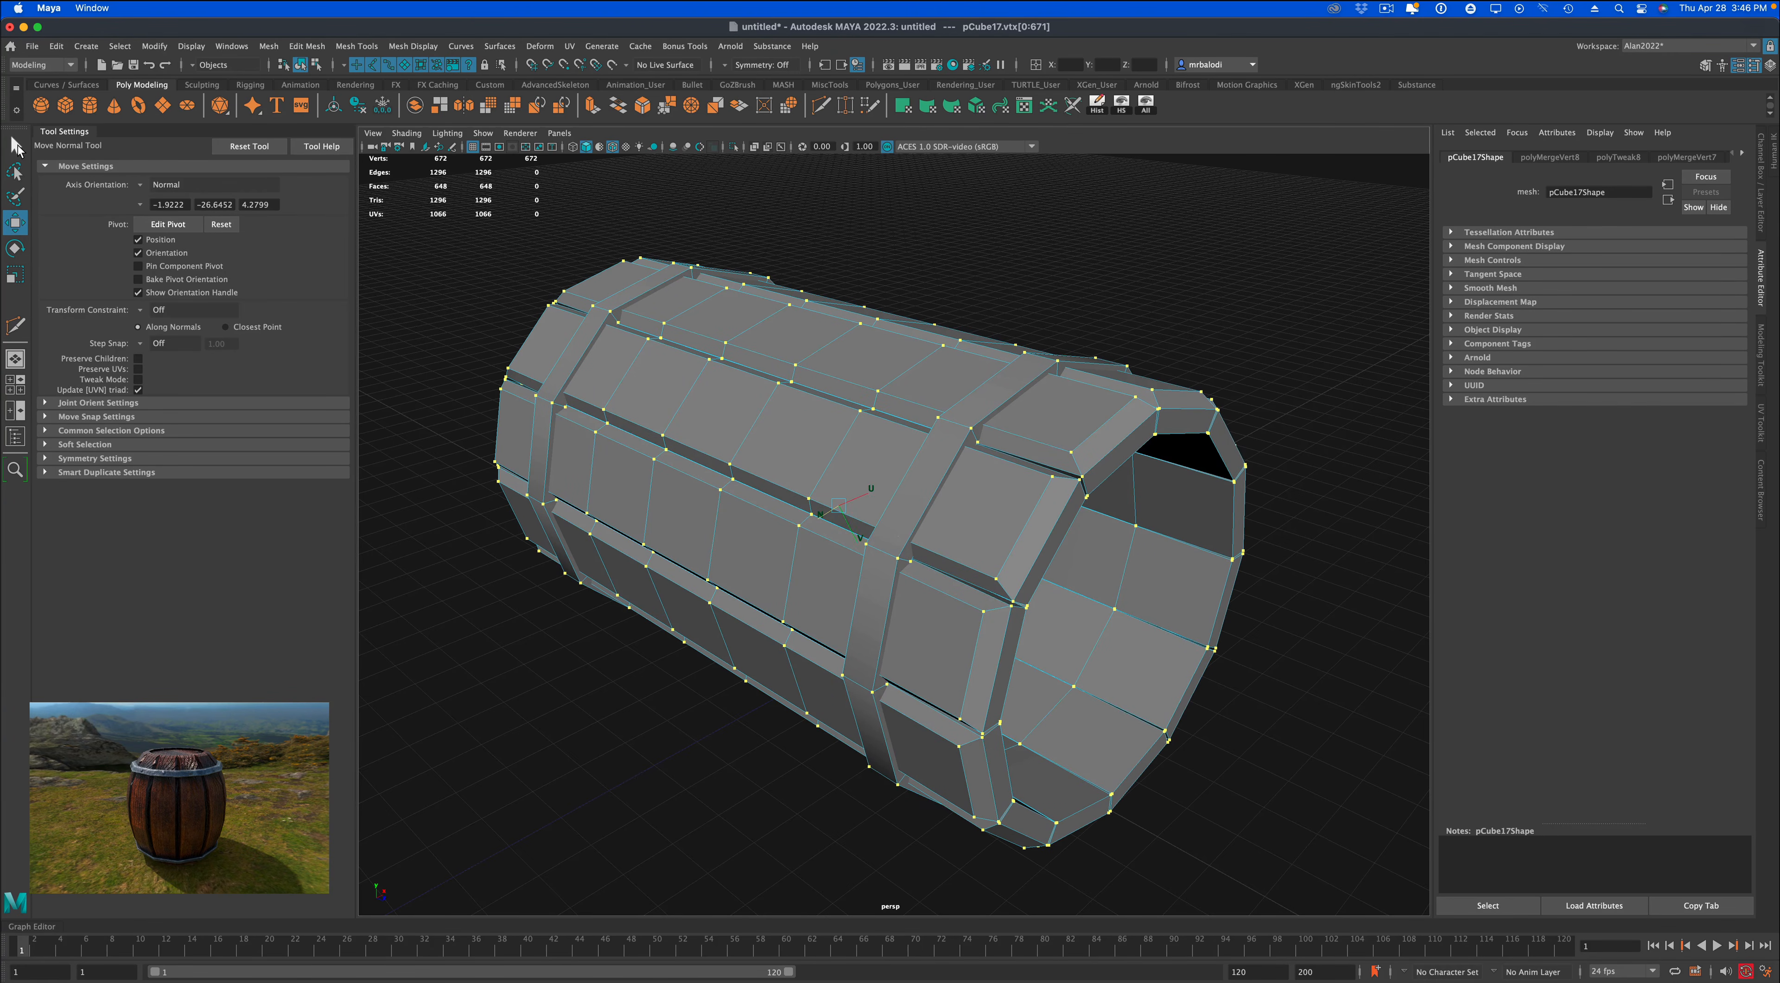
Return the barrel to object mode, deselect it, and turn on screen-space ambient occlusion in the viewport.
{"action": "left_click", "coordinate": [15, 145]}
{"action": "right_click_drag", "start_coordinate": [1052, 397], "coordinate": [1114, 369]}
{"action": "left_click", "coordinate": [1196, 315]}
{"action": "scroll", "coordinate": [1143, 683], "scroll_direction": "down", "scroll_amount": 5}
{"action": "left_click_drag", "start_coordinate": [1125, 673], "coordinate": [766, 319], "text": "alt"}
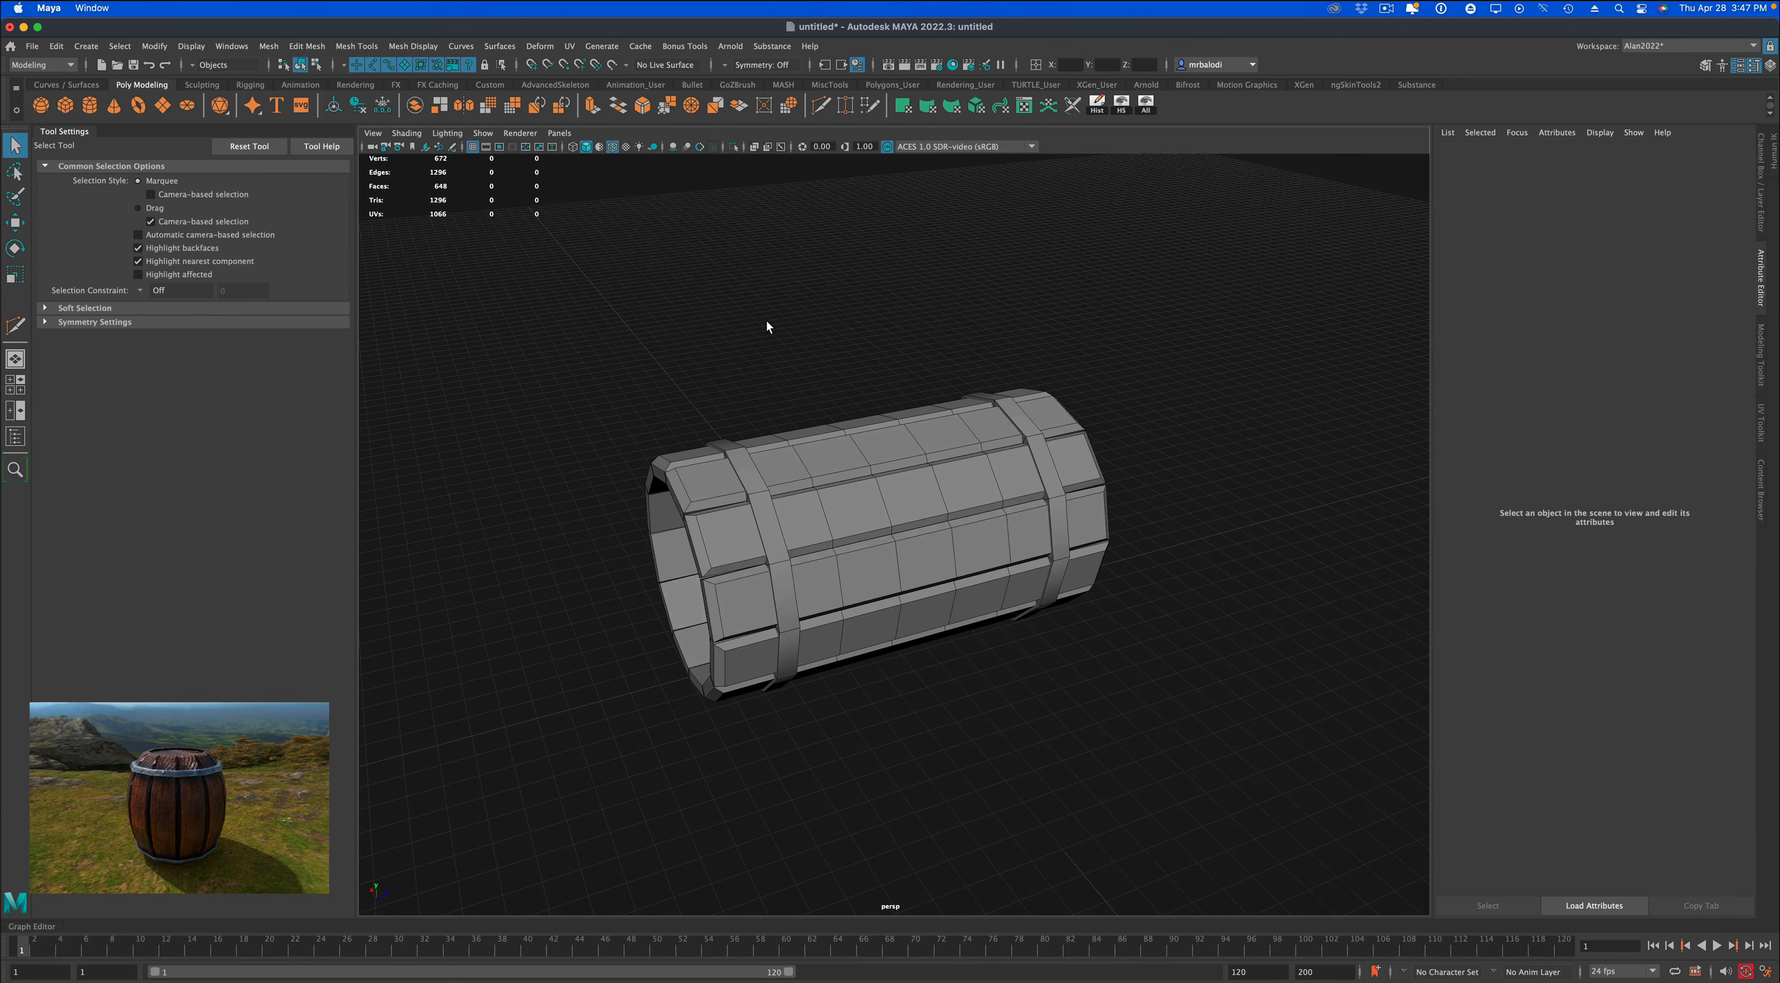
{"action": "left_click", "coordinate": [672, 146]}
{"action": "mouse_move", "coordinate": [778, 331]}
{"action": "left_mouse_down", "text": "alt"}
{"action": "mouse_move", "coordinate": [751, 325]}
{"action": "mouse_move", "coordinate": [814, 342]}
{"action": "left_mouse_up", "text": "alt"}
Select the barrel together with its bend handle and delete all construction history in the scene.
{"action": "left_click", "coordinate": [910, 531]}
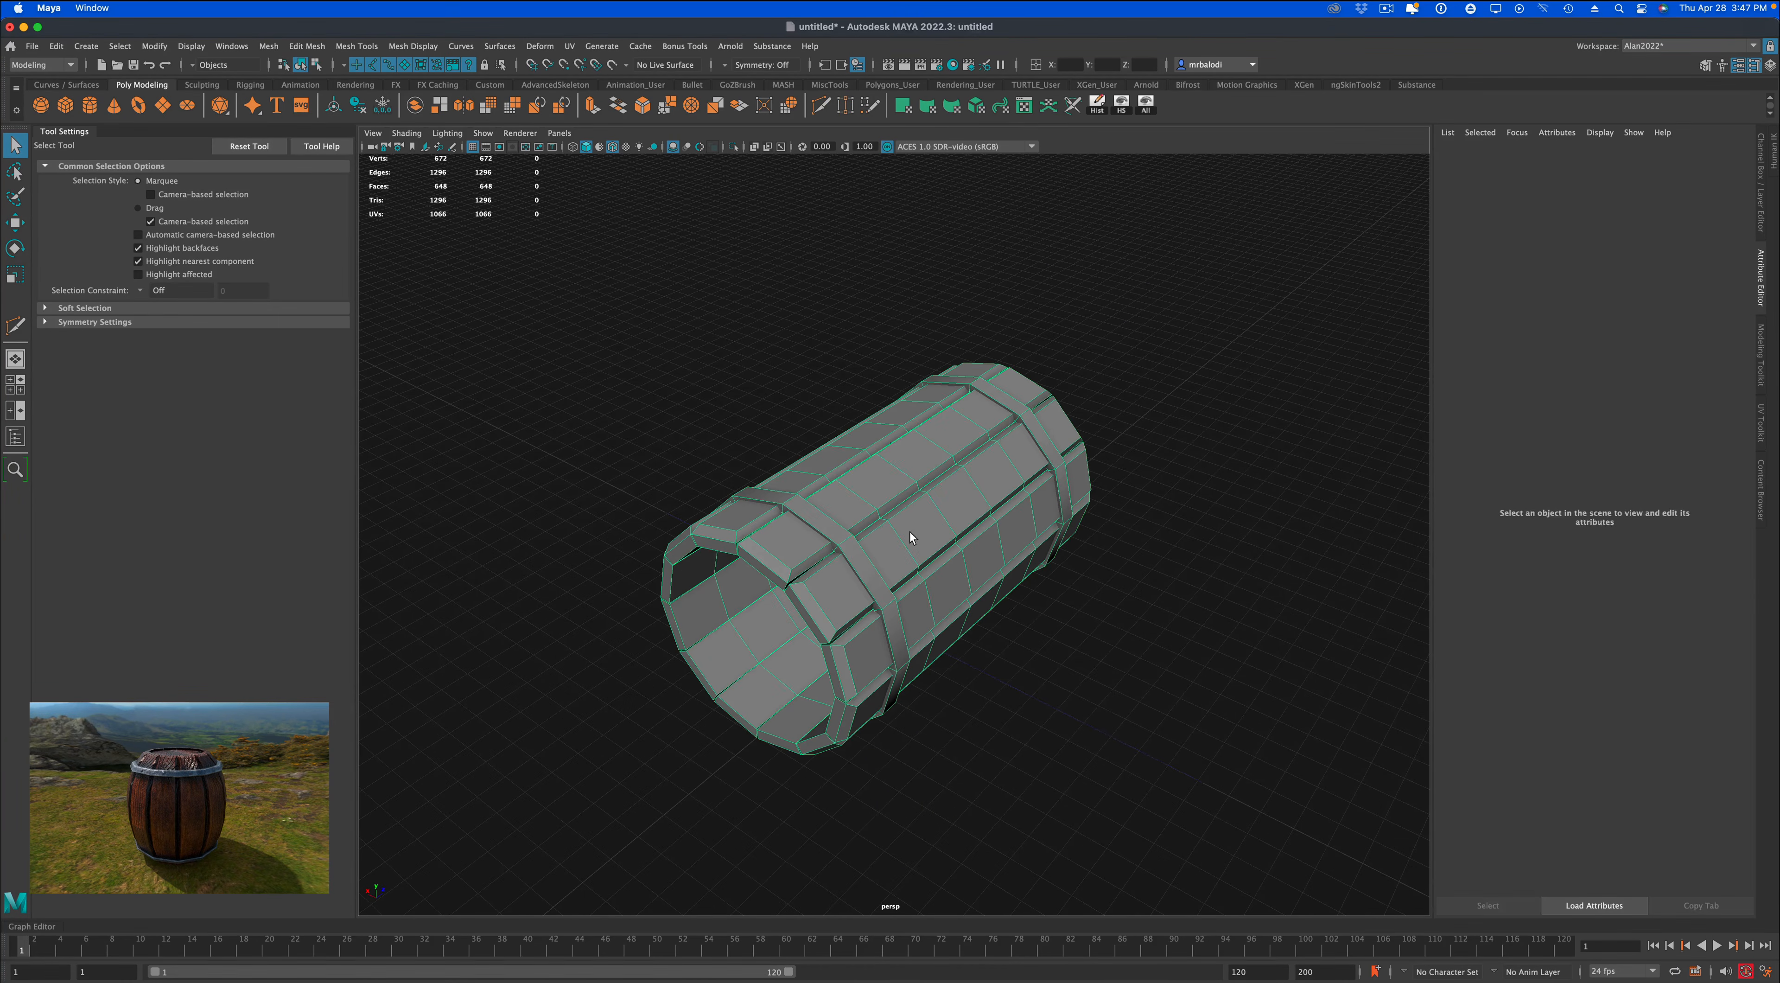
{"action": "left_click", "coordinate": [15, 247]}
{"action": "key", "text": "q"}
{"action": "left_click_drag", "start_coordinate": [599, 343], "coordinate": [986, 781]}
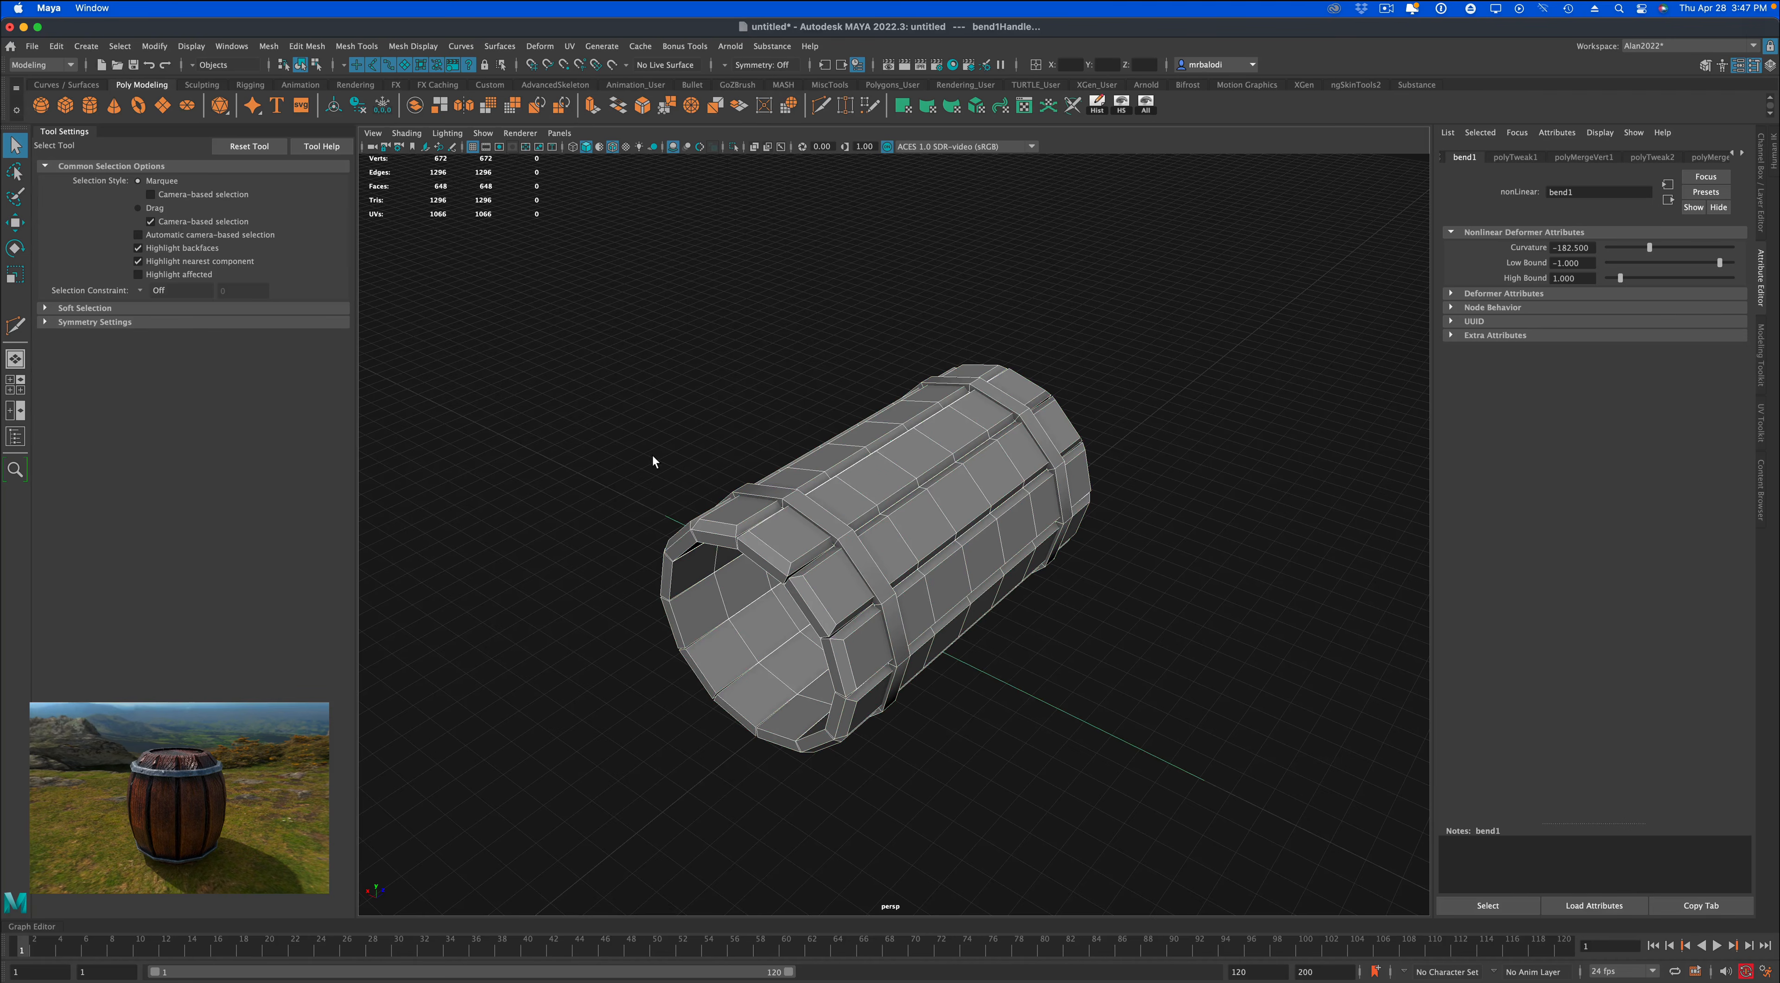
{"action": "left_click", "coordinate": [55, 46]}
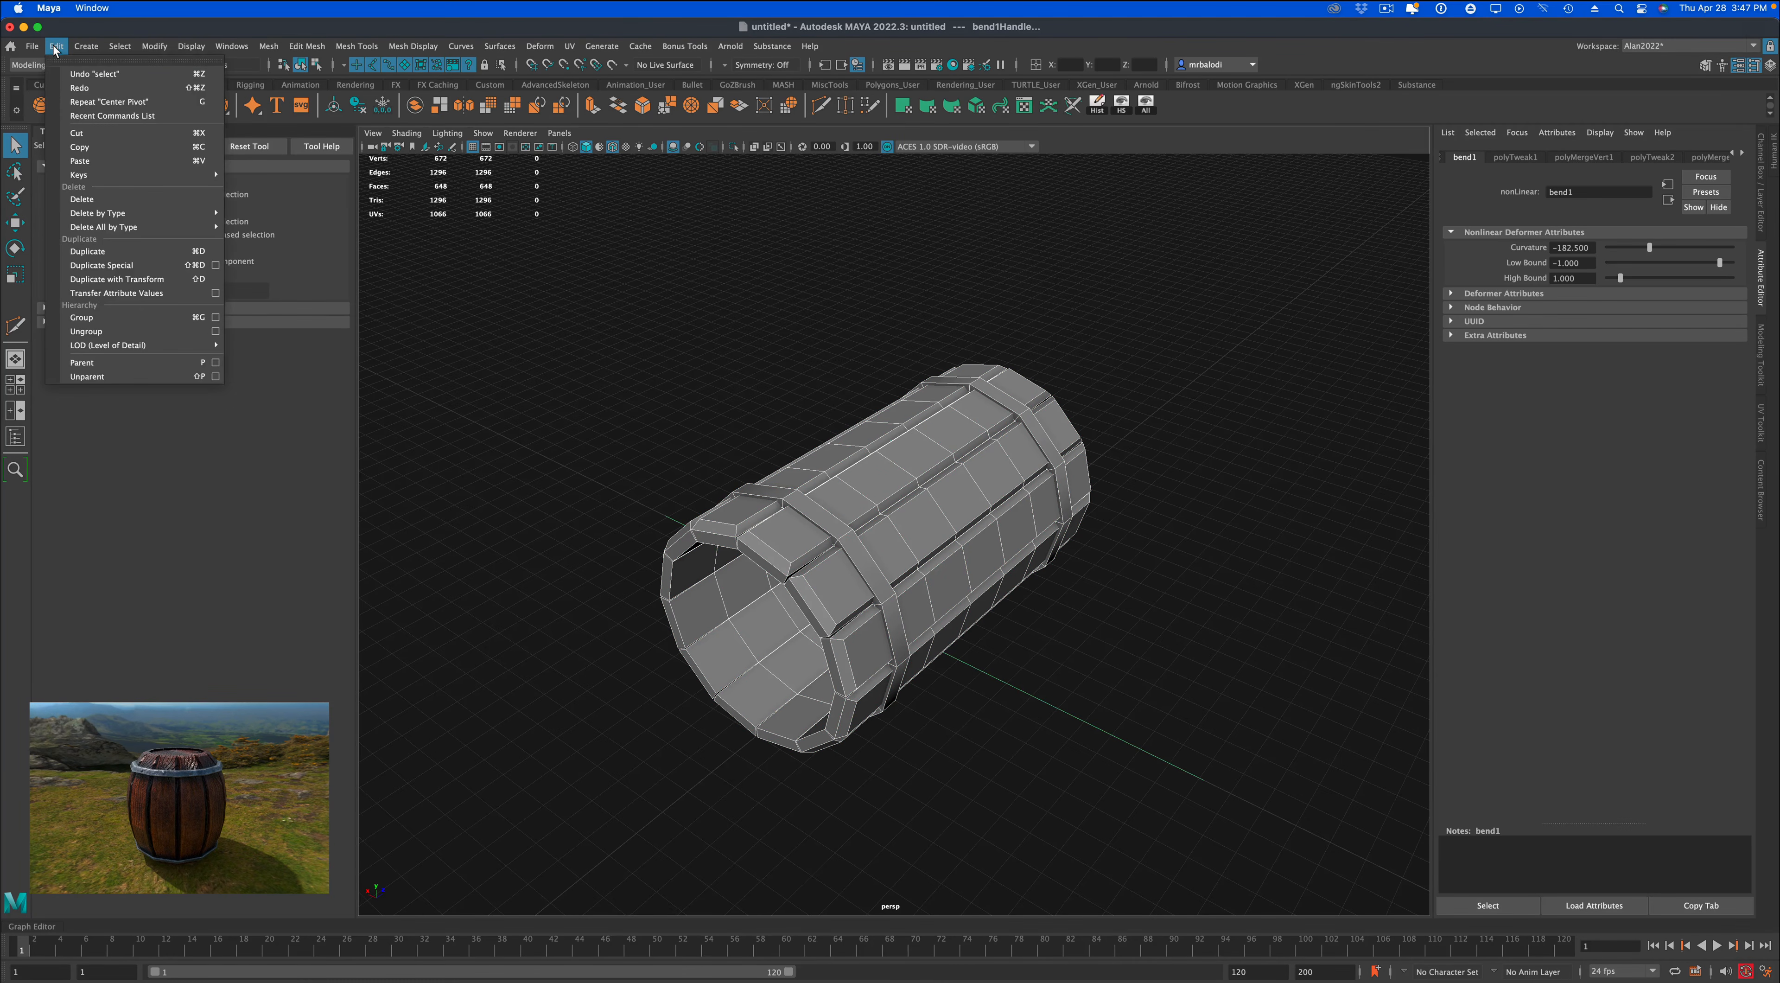
{"action": "mouse_move", "coordinate": [124, 228]}
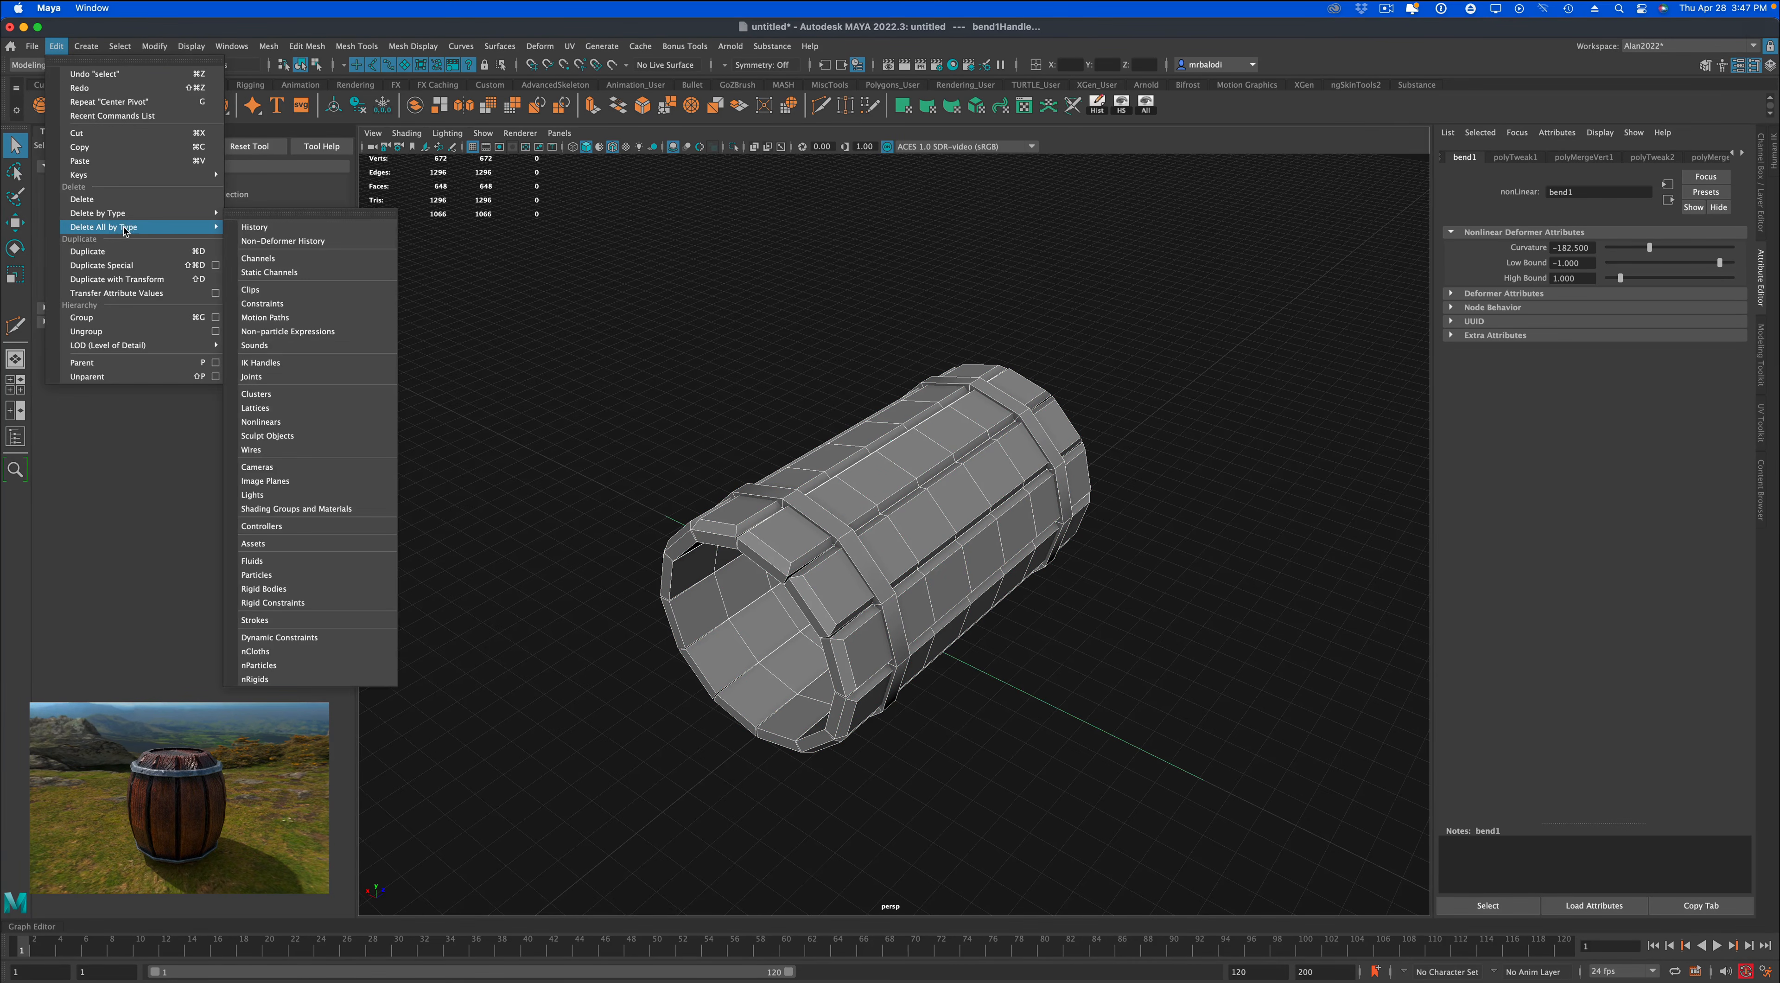
{"action": "left_click", "coordinate": [255, 227]}
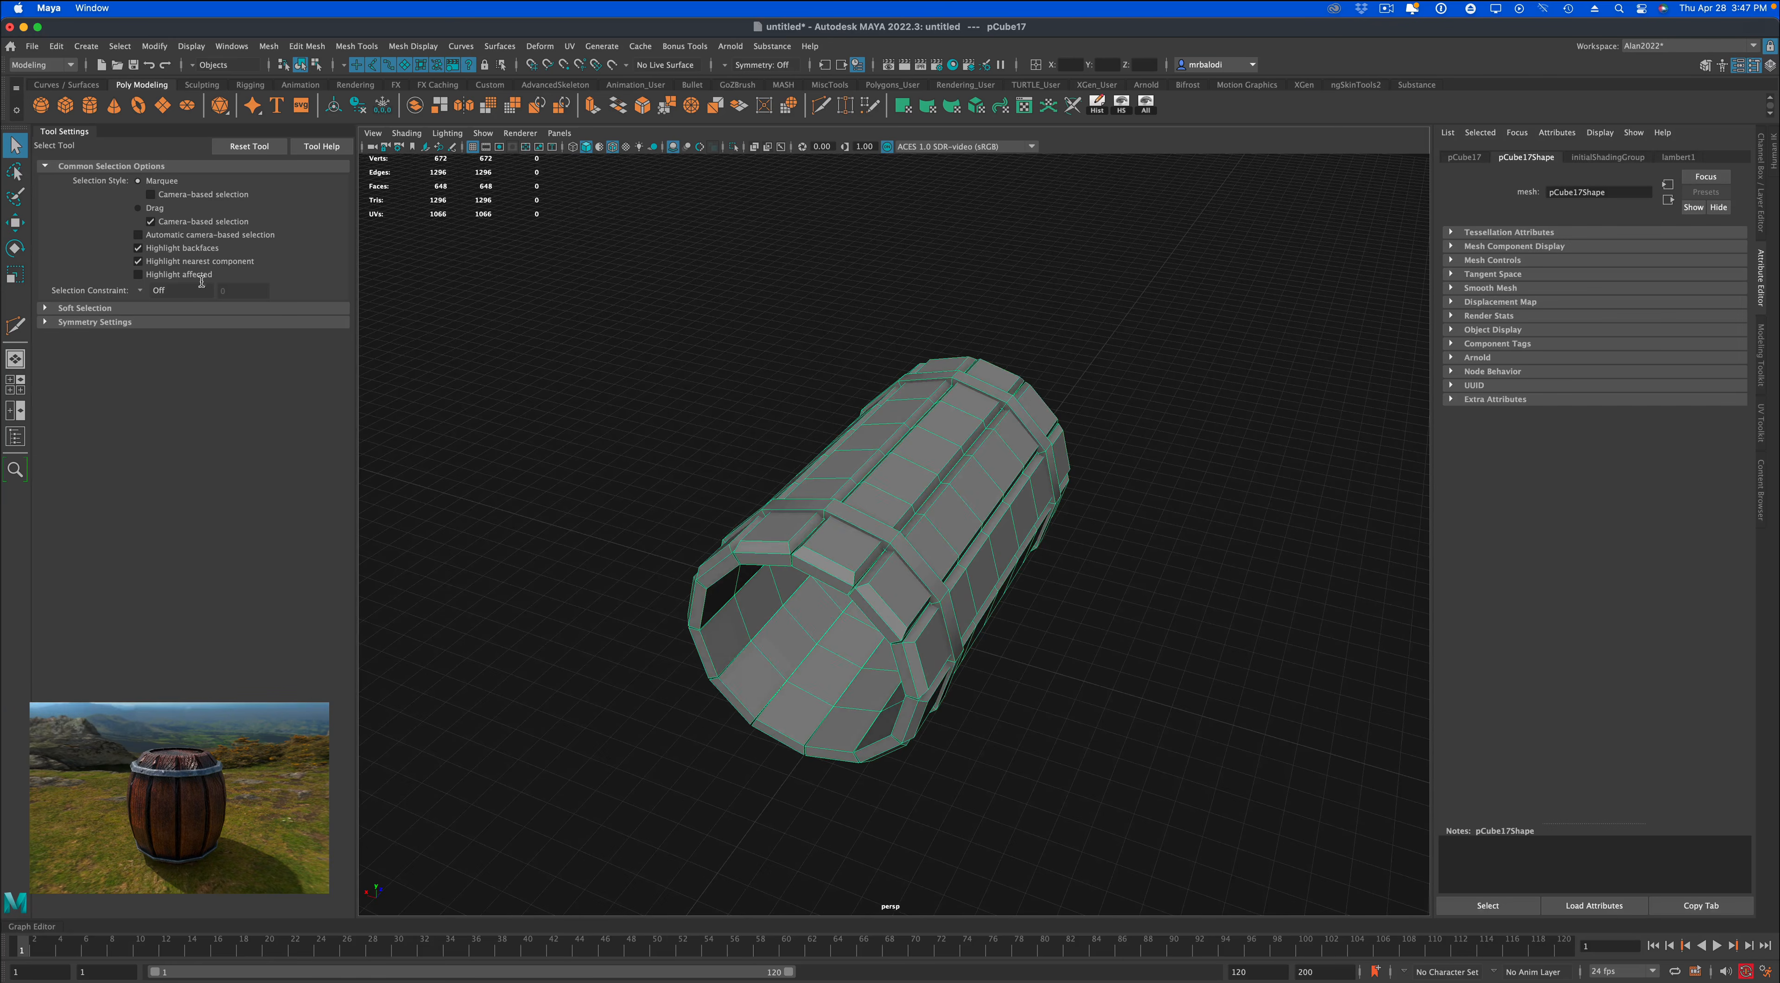
Set the Move tool's axis orientation to Object, and rotate the barrel with step snapping to stand it upright.
{"action": "left_click", "coordinate": [14, 222]}
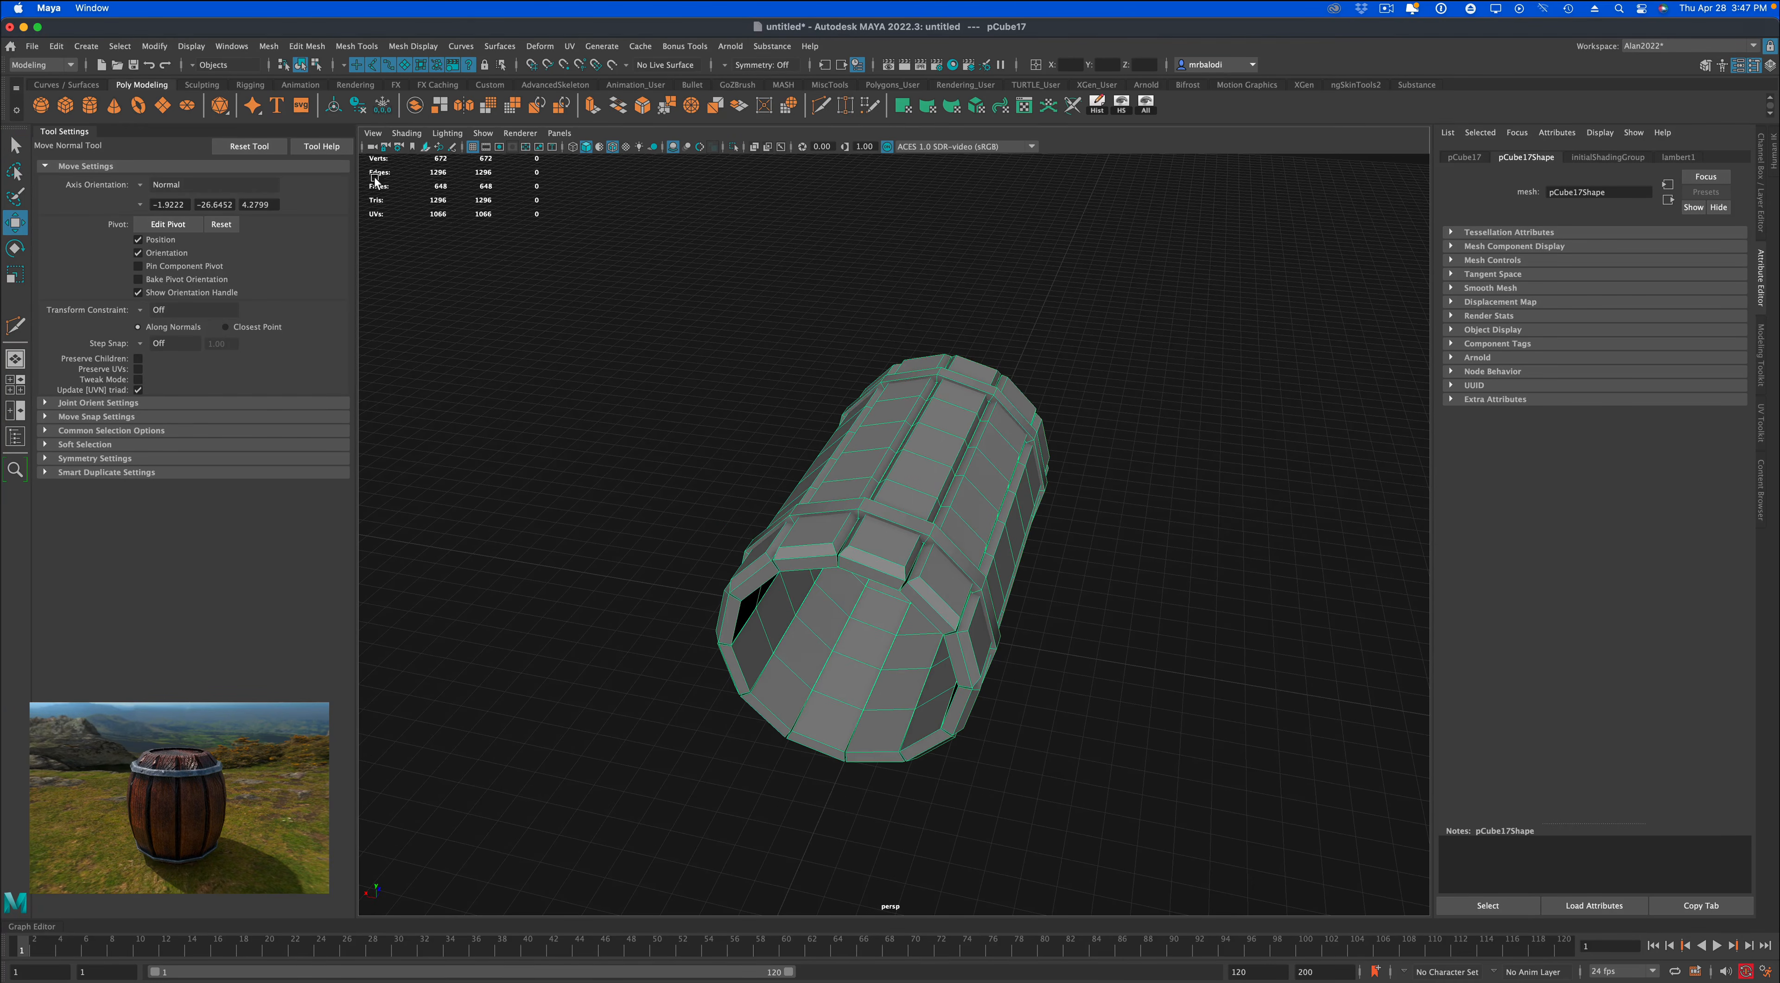
{"action": "left_click", "coordinate": [144, 185]}
{"action": "left_click", "coordinate": [159, 186]}
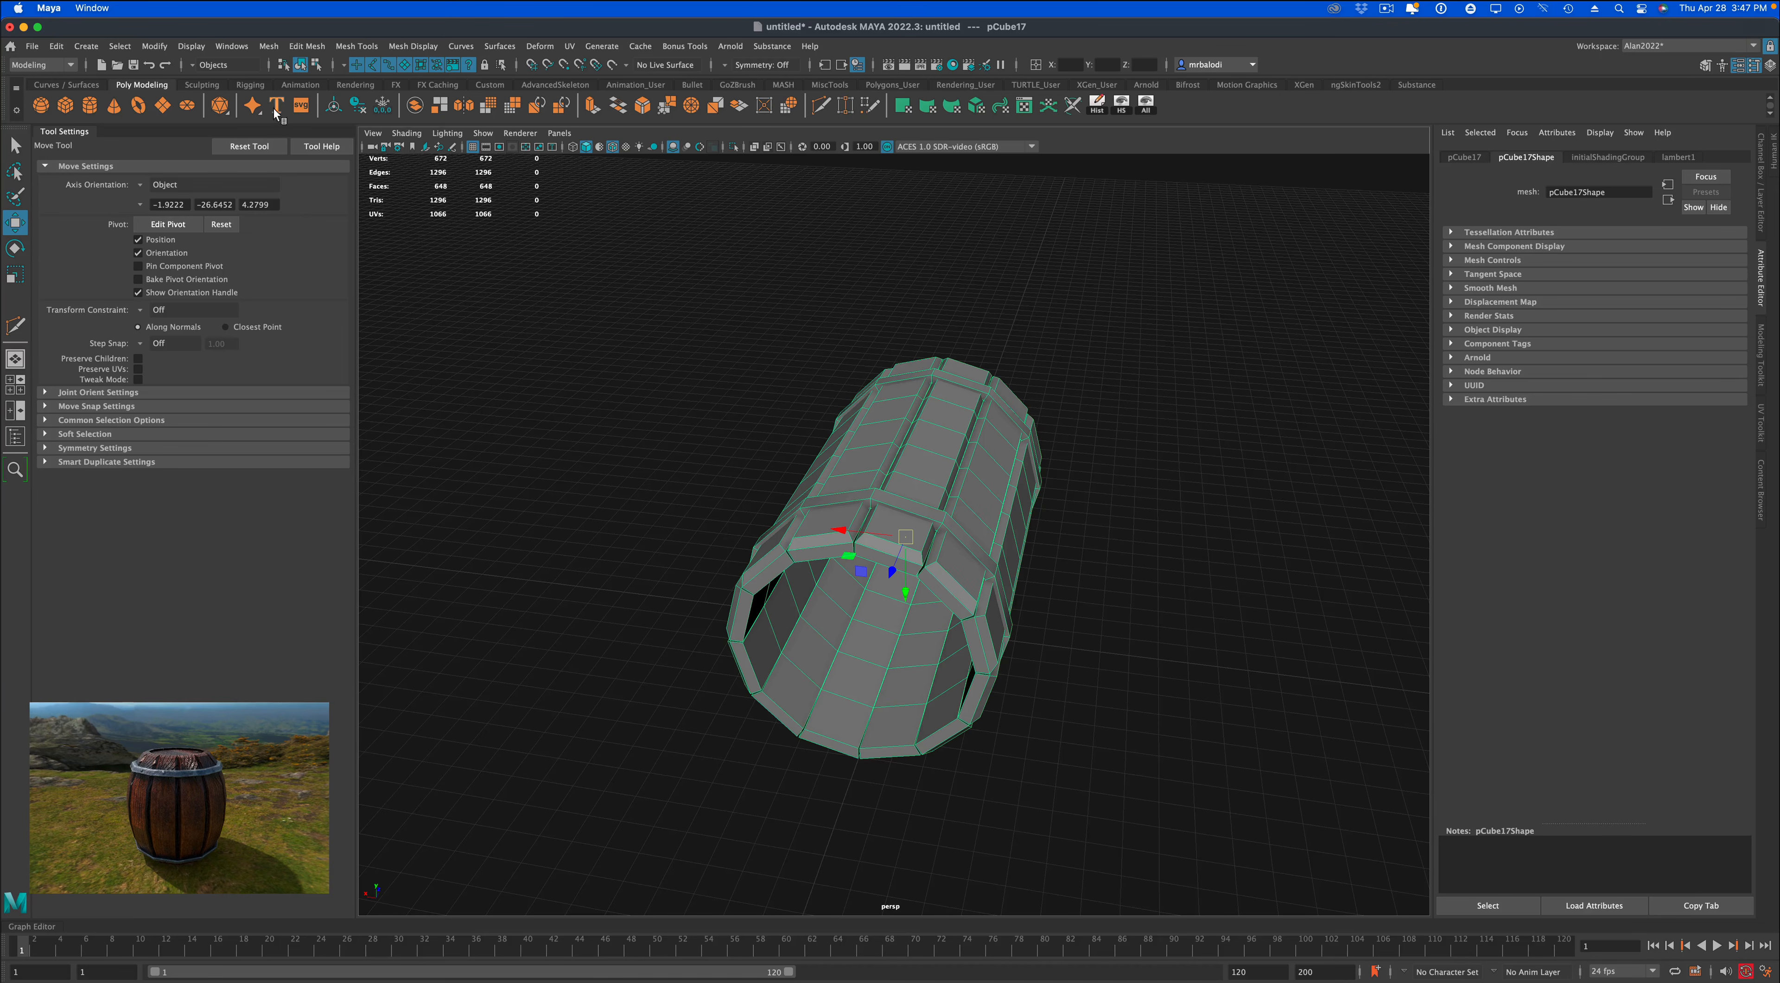
{"action": "left_click", "coordinate": [14, 247]}
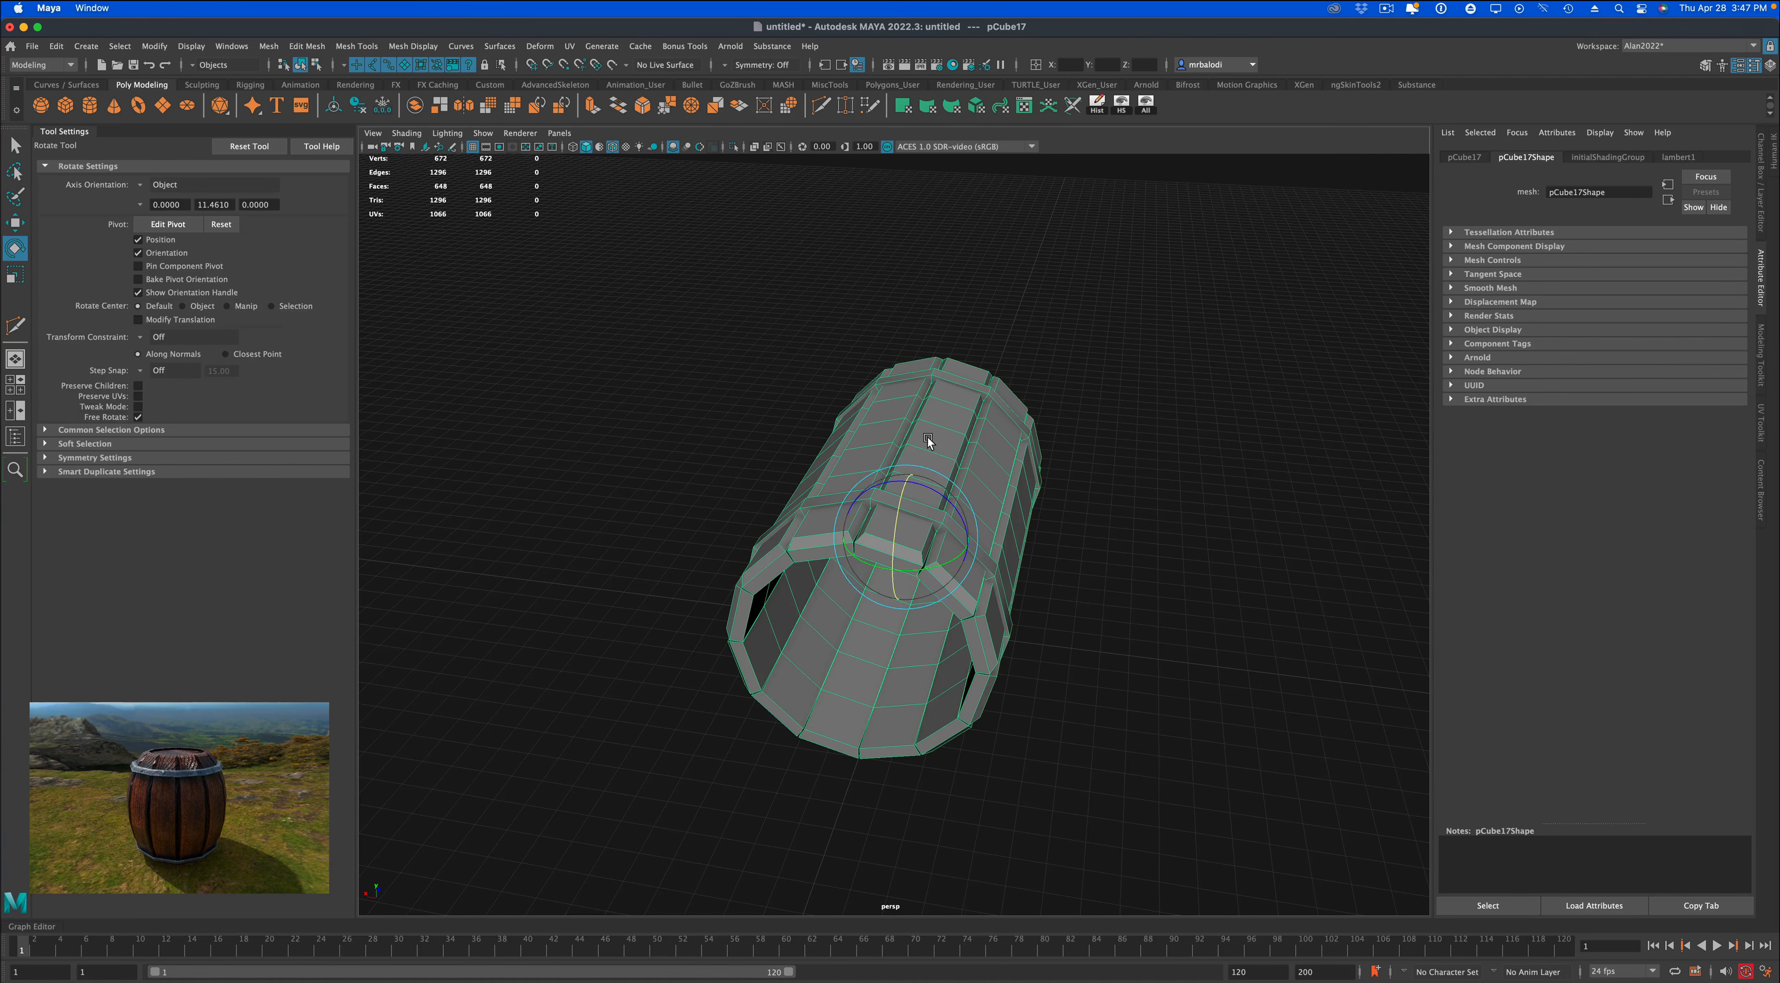
{"action": "key", "text": "j"}
{"action": "left_click_drag", "start_coordinate": [898, 503], "coordinate": [897, 548]}
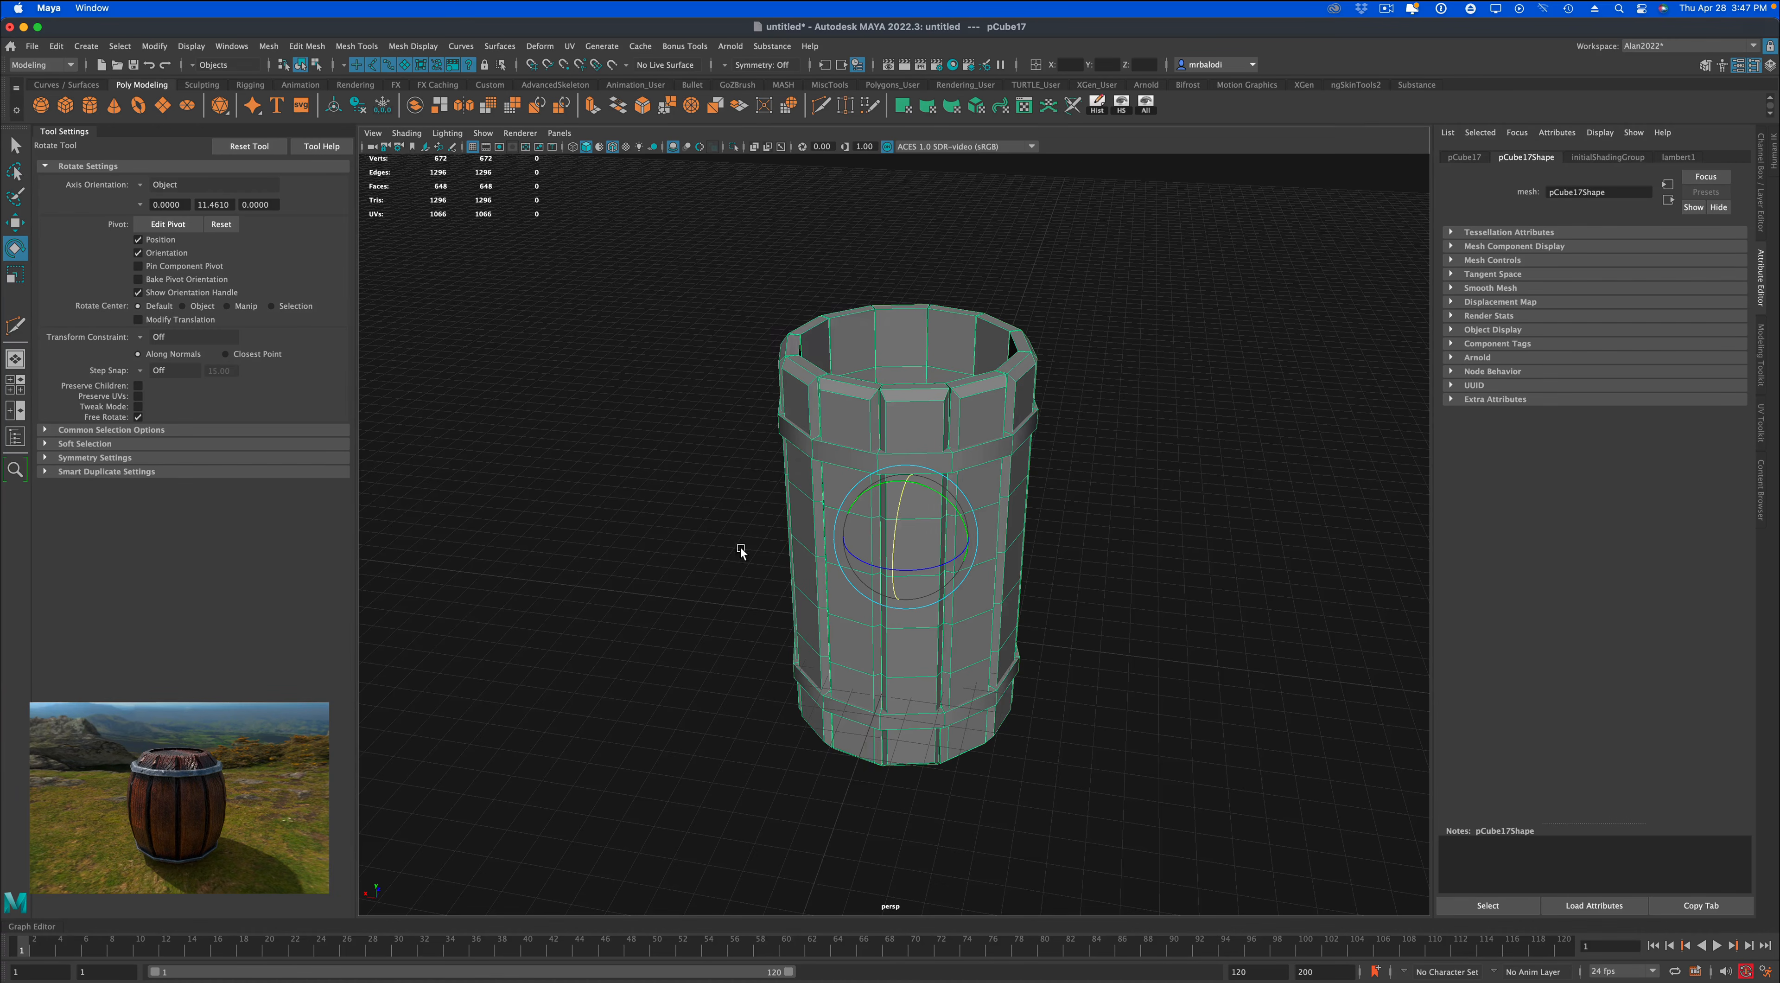
Move the upright barrel vertically so that its base sits just above the ground grid.
{"action": "right_click_drag", "start_coordinate": [739, 548], "coordinate": [699, 529], "text": "alt"}
{"action": "left_click_drag", "start_coordinate": [700, 529], "coordinate": [660, 513], "text": "alt"}
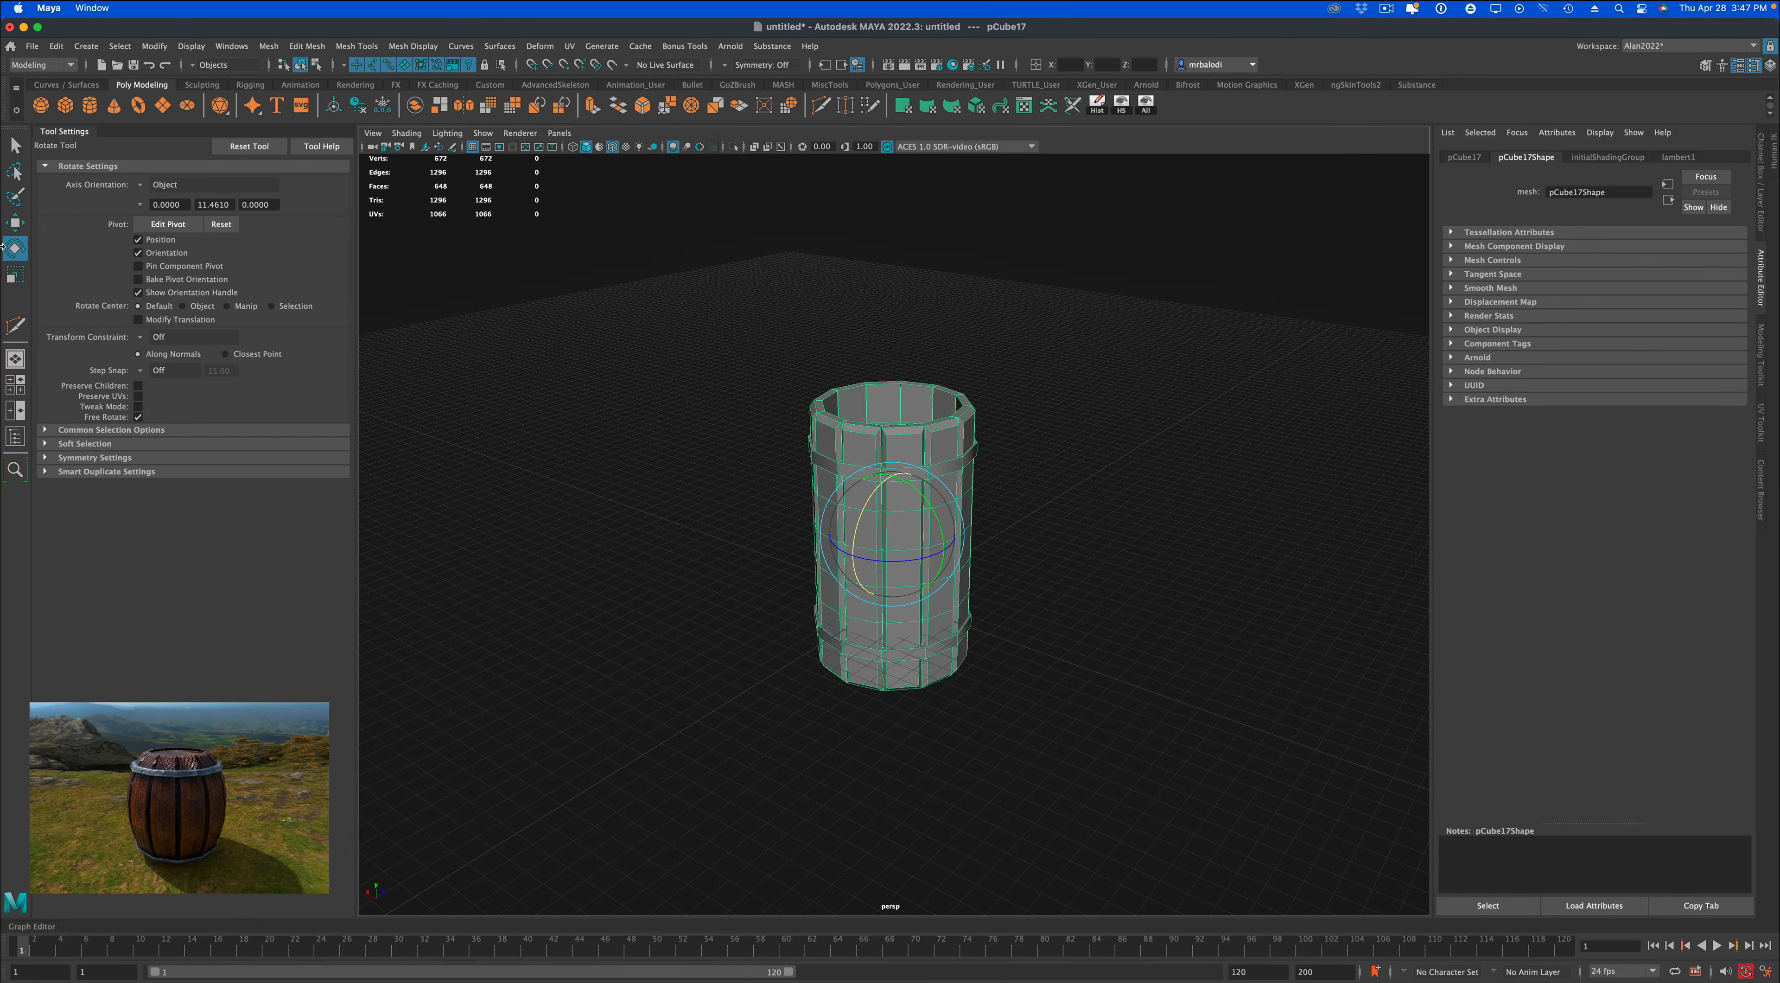
{"action": "left_click", "coordinate": [15, 222]}
{"action": "left_click_drag", "start_coordinate": [890, 596], "coordinate": [710, 538]}
{"action": "right_click_drag", "start_coordinate": [711, 535], "coordinate": [701, 565], "text": "alt"}
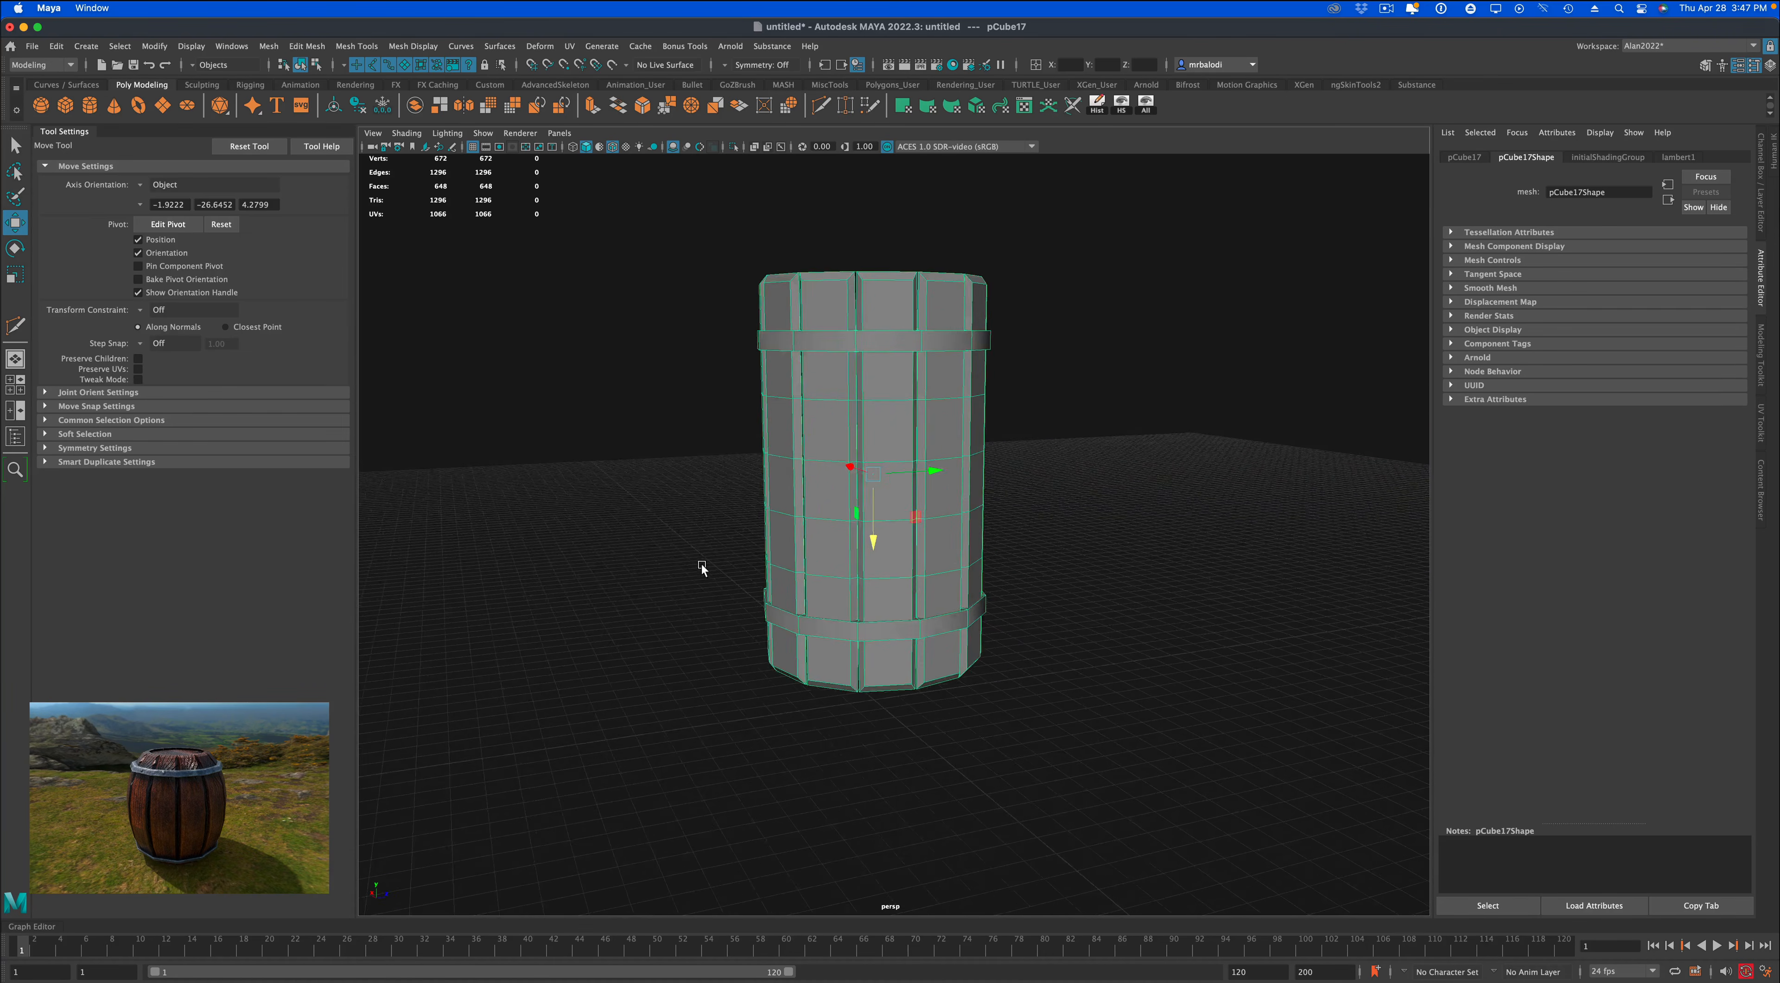
{"action": "left_click_drag", "start_coordinate": [692, 477], "coordinate": [675, 529], "text": "alt"}
Select the barrel and create a lattice deformer around it with 4 x 4 x 4 divisions.
{"action": "left_click", "coordinate": [715, 350]}
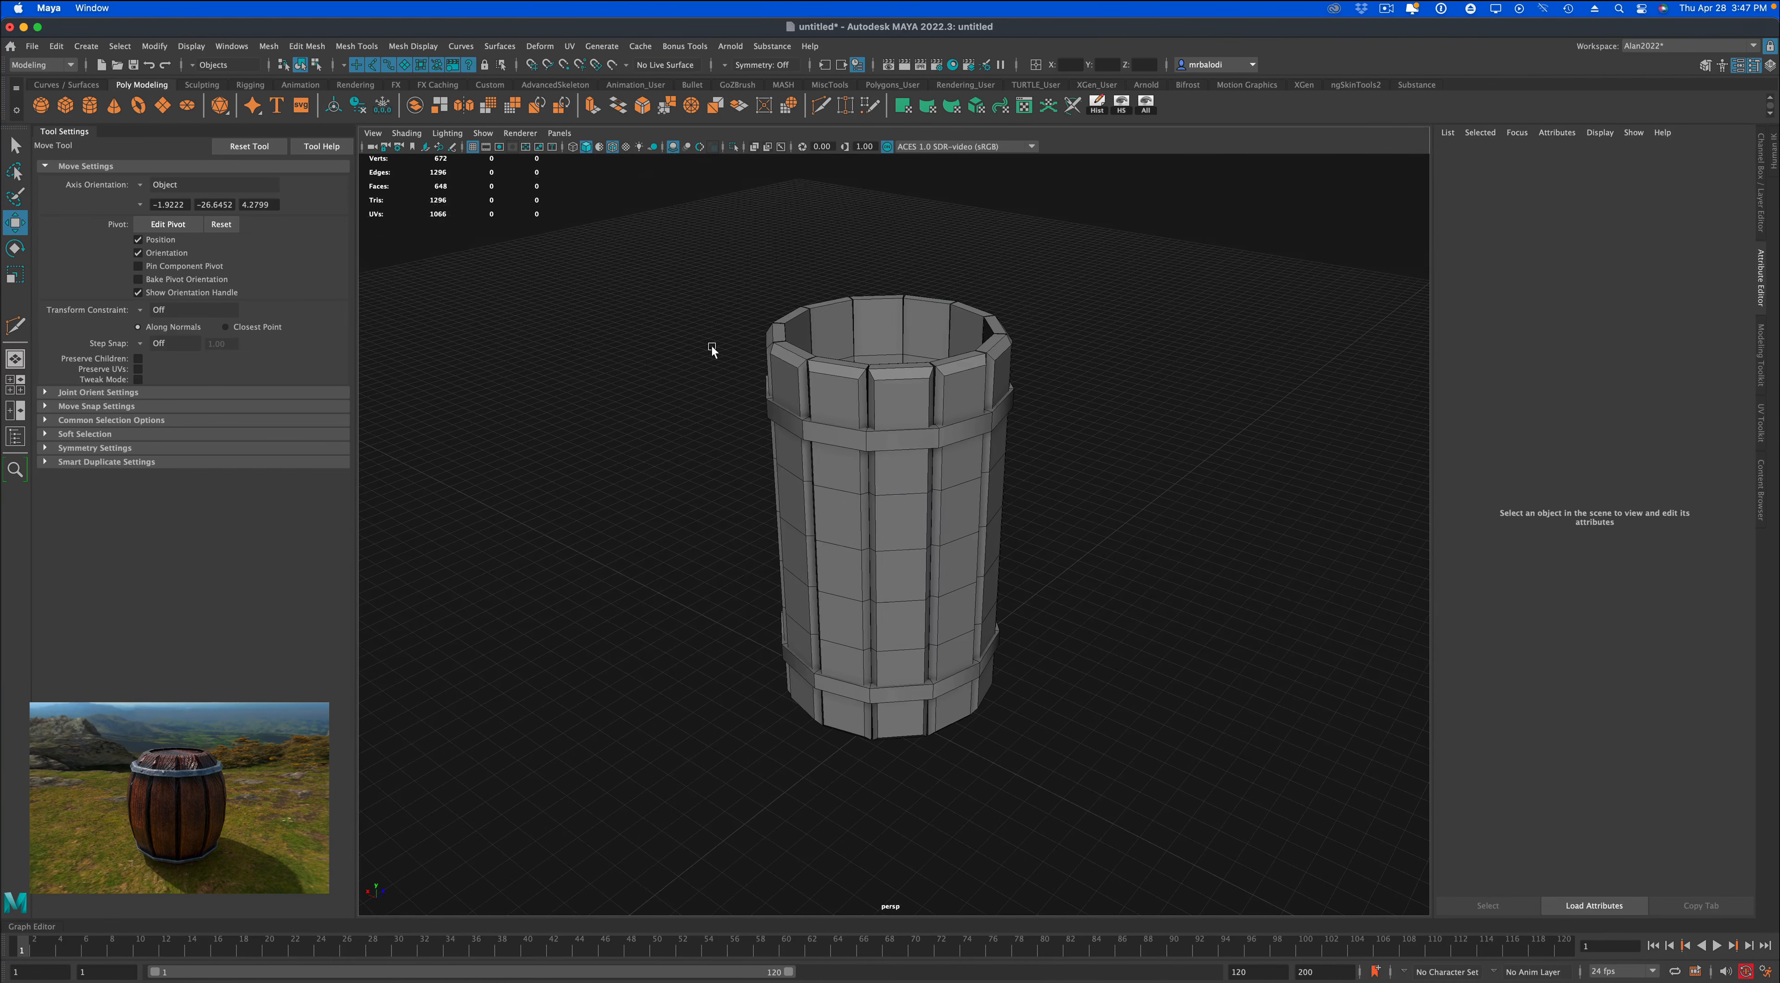
{"action": "left_click", "coordinate": [774, 351]}
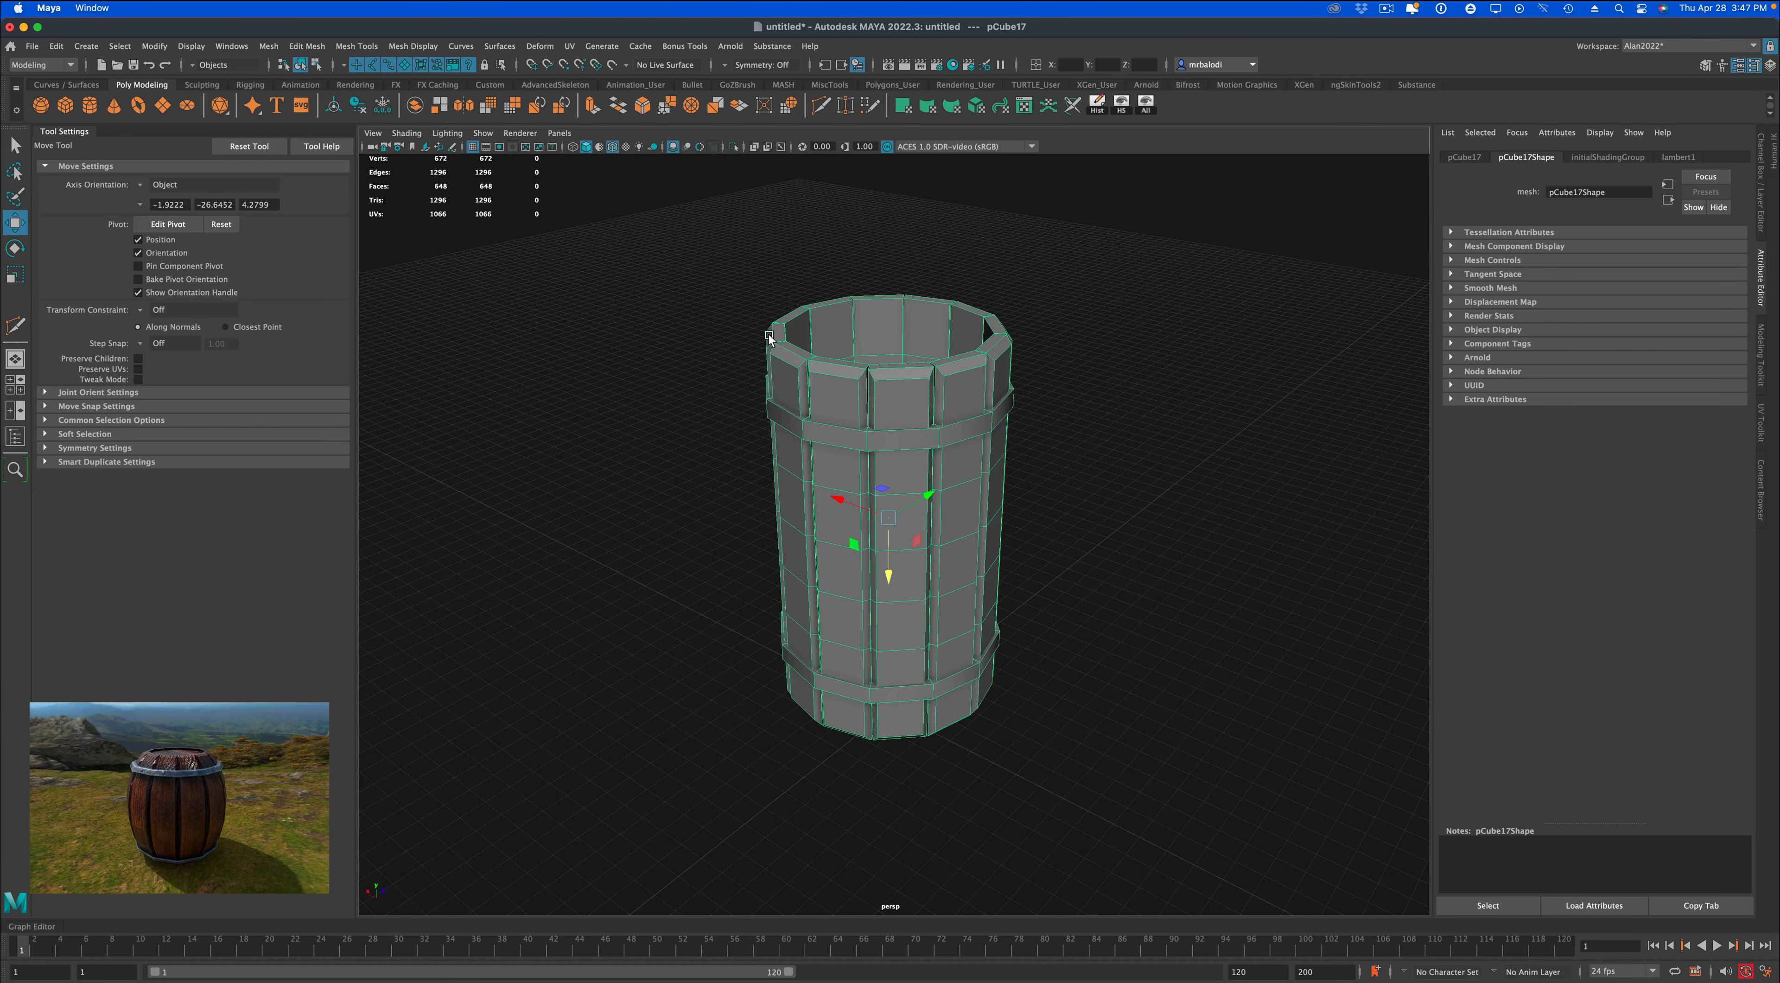
{"action": "left_click", "coordinate": [540, 45]}
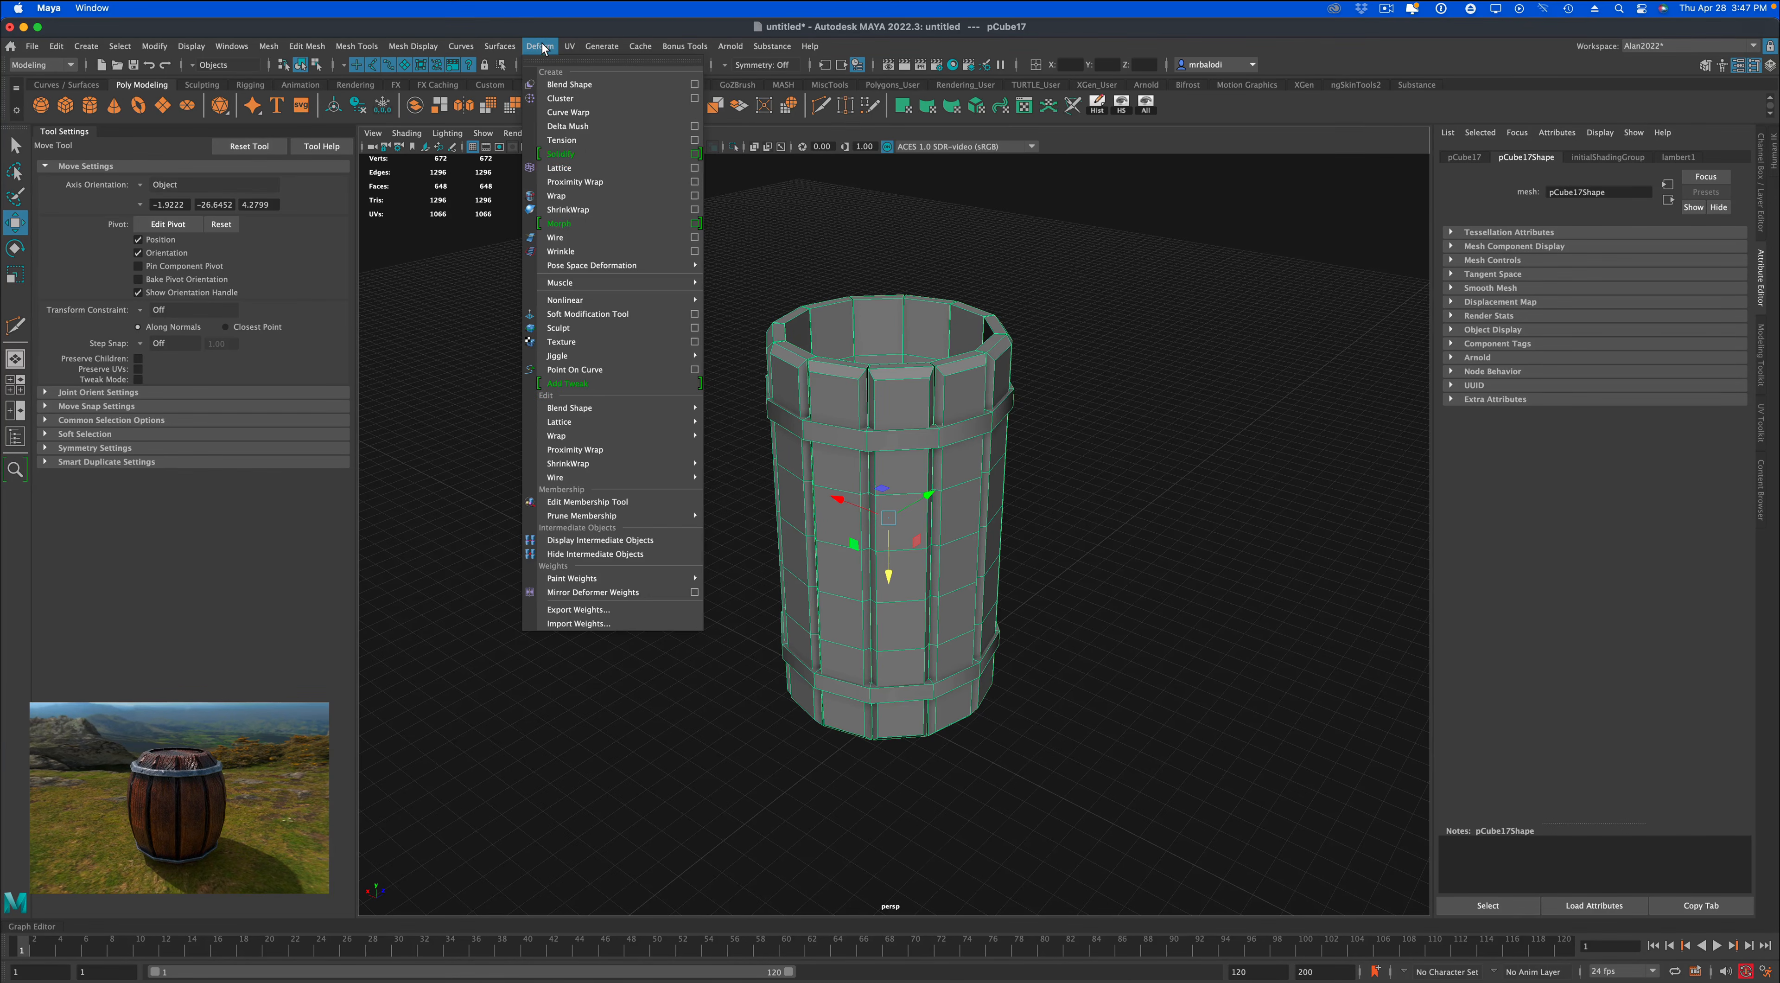
{"action": "left_click", "coordinate": [694, 167]}
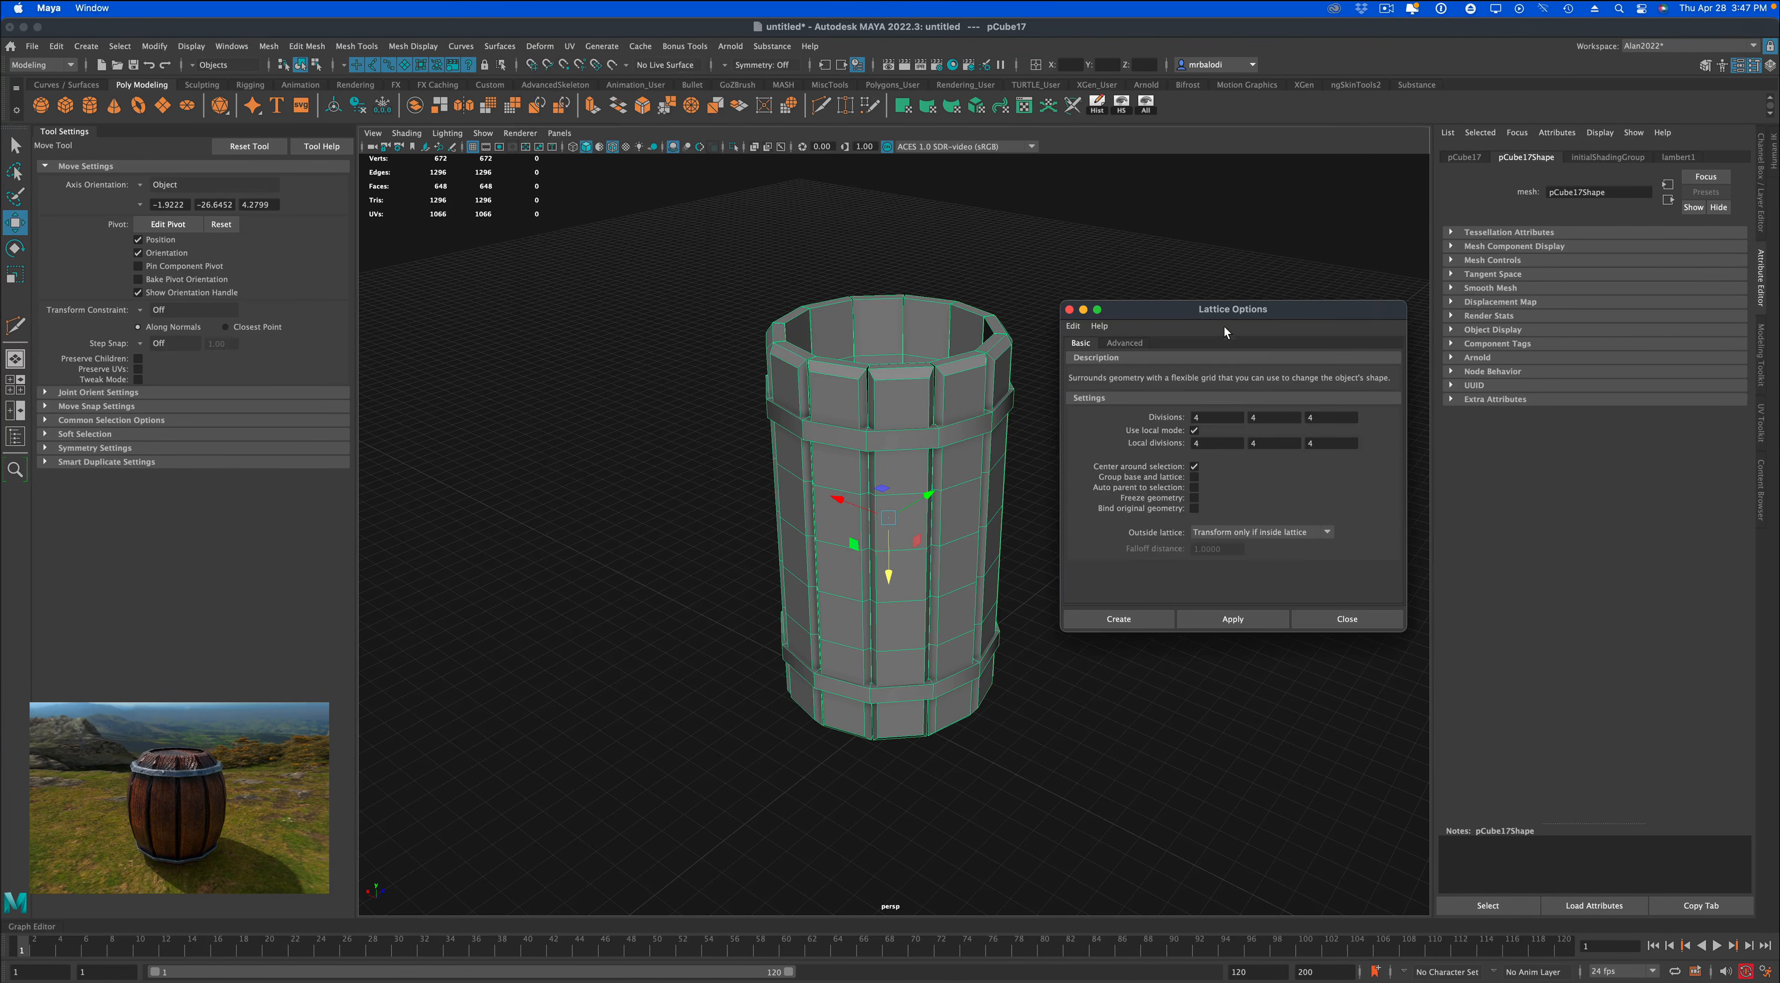
{"action": "left_click_drag", "start_coordinate": [1219, 312], "coordinate": [1221, 278]}
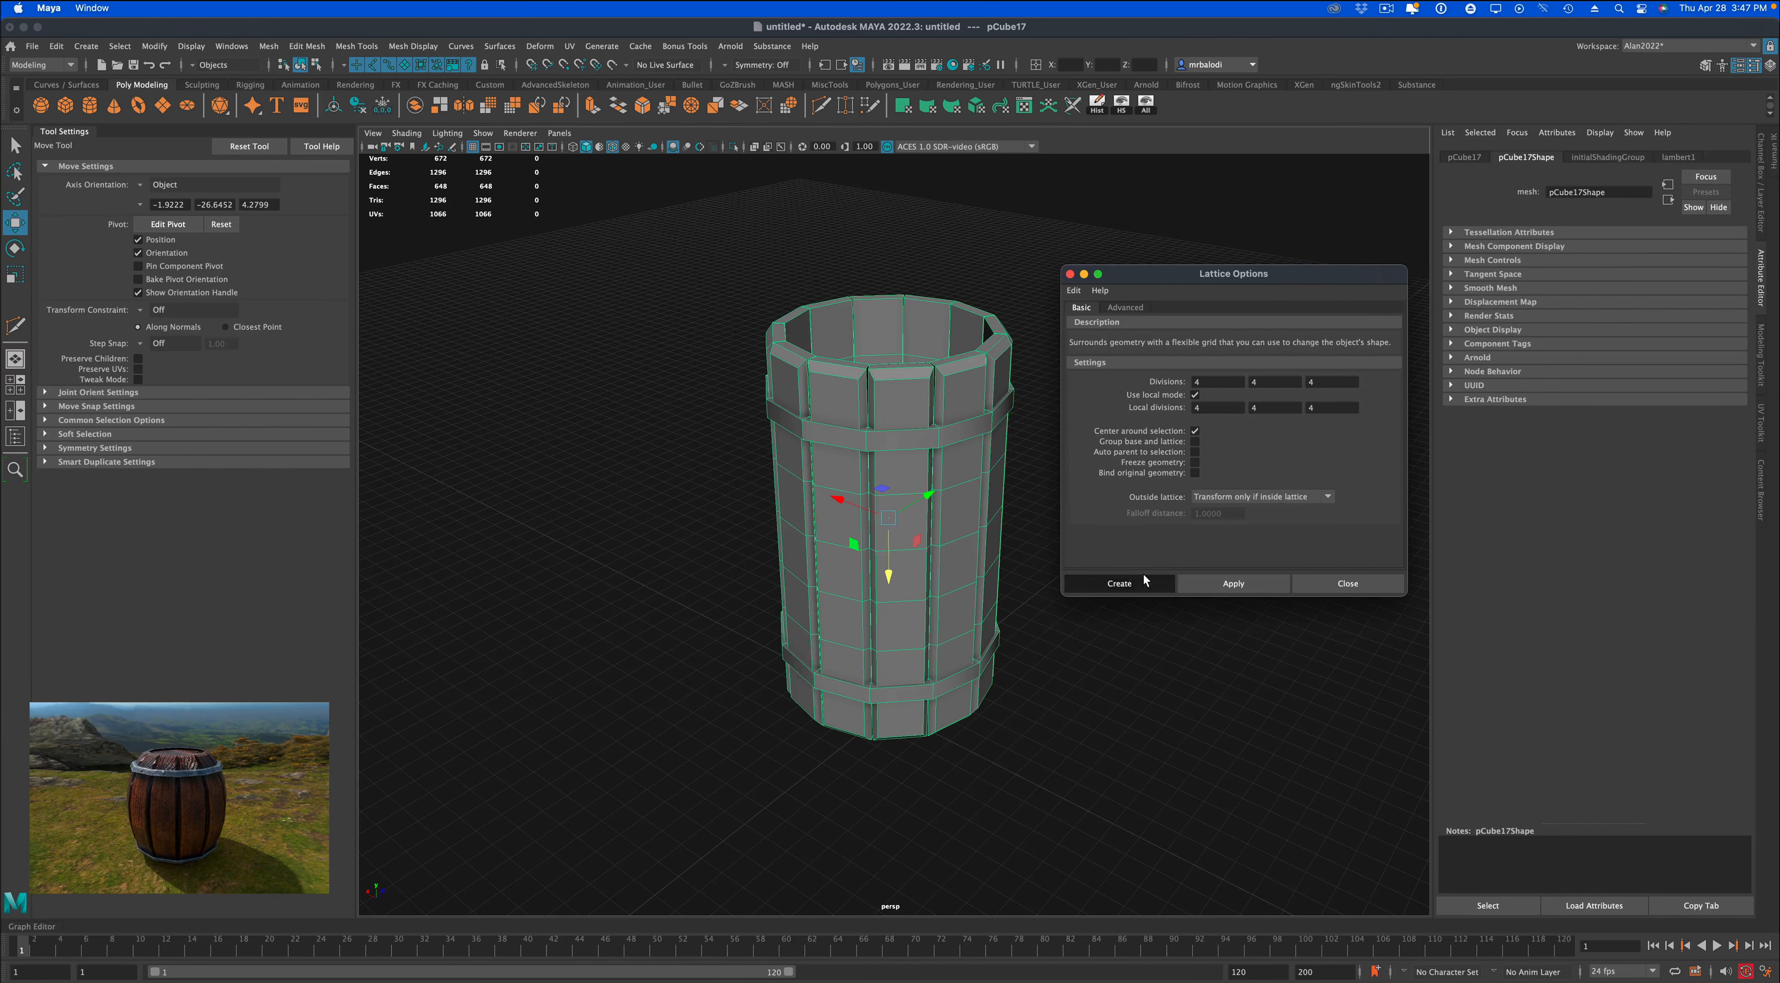
{"action": "left_click", "coordinate": [1119, 583]}
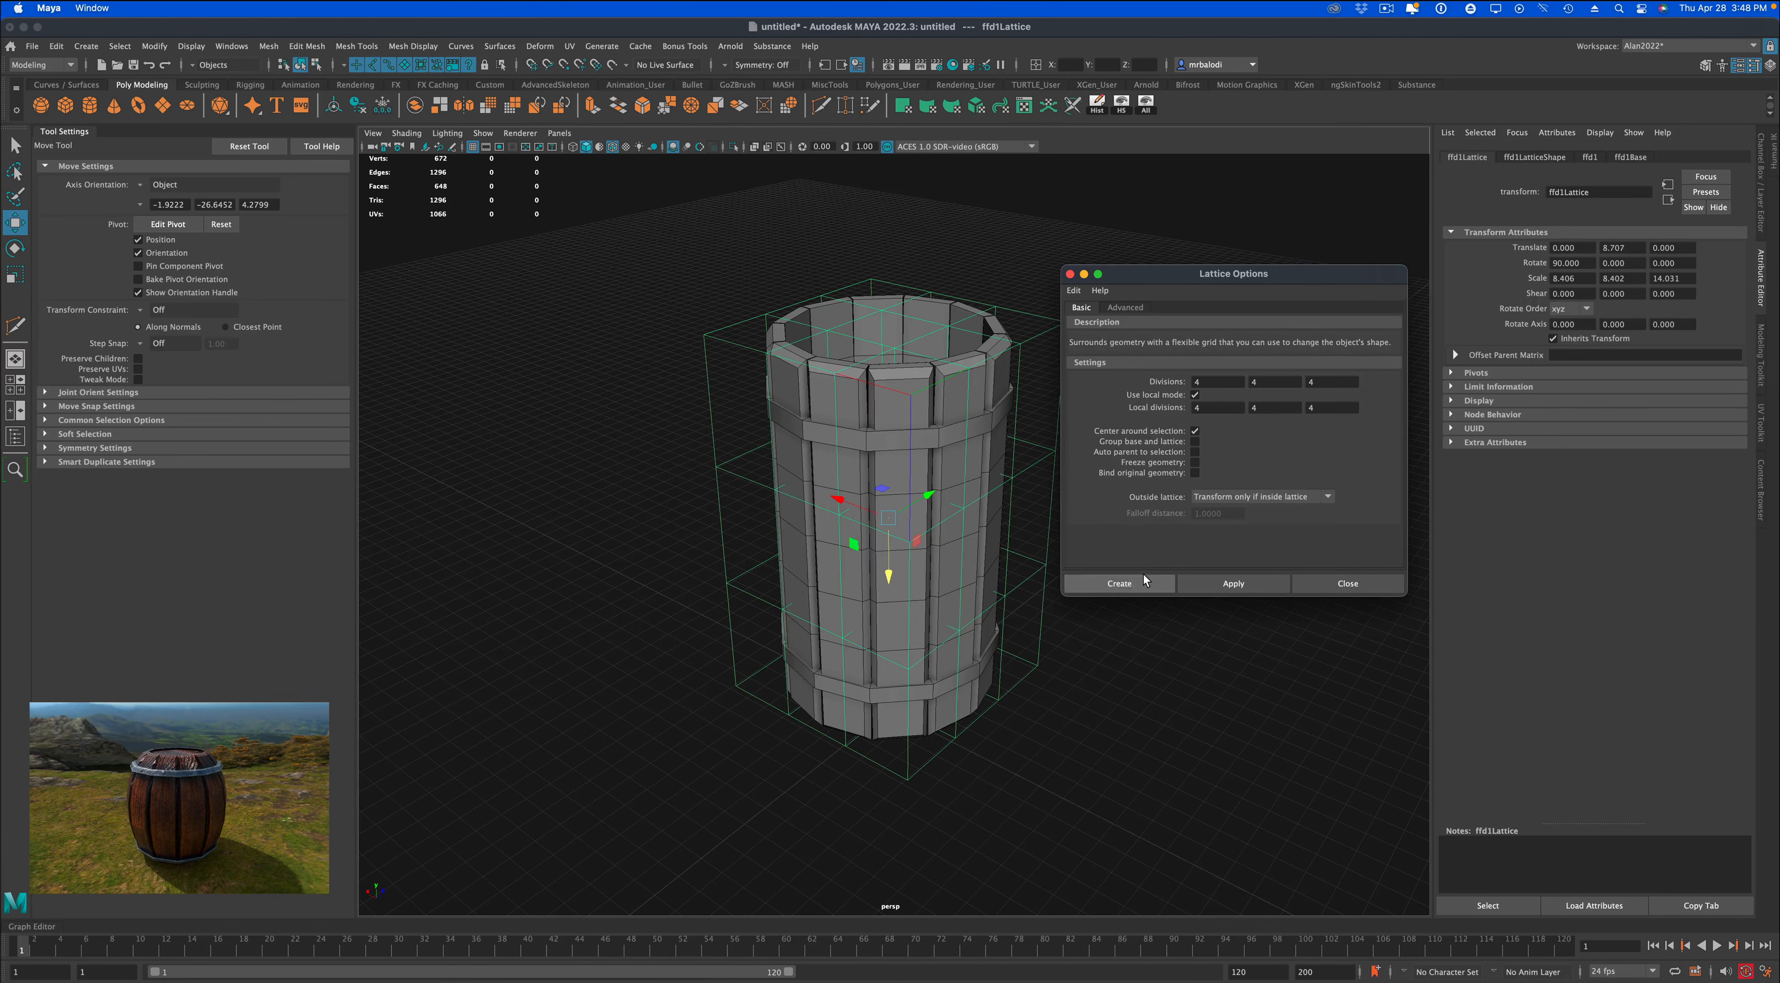
Select the two middle rows of lattice points and scale them outward so the barrel bulges at its middle.
{"action": "right_click", "coordinate": [1050, 453]}
{"action": "right_click_drag", "start_coordinate": [1045, 416], "coordinate": [1062, 416]}
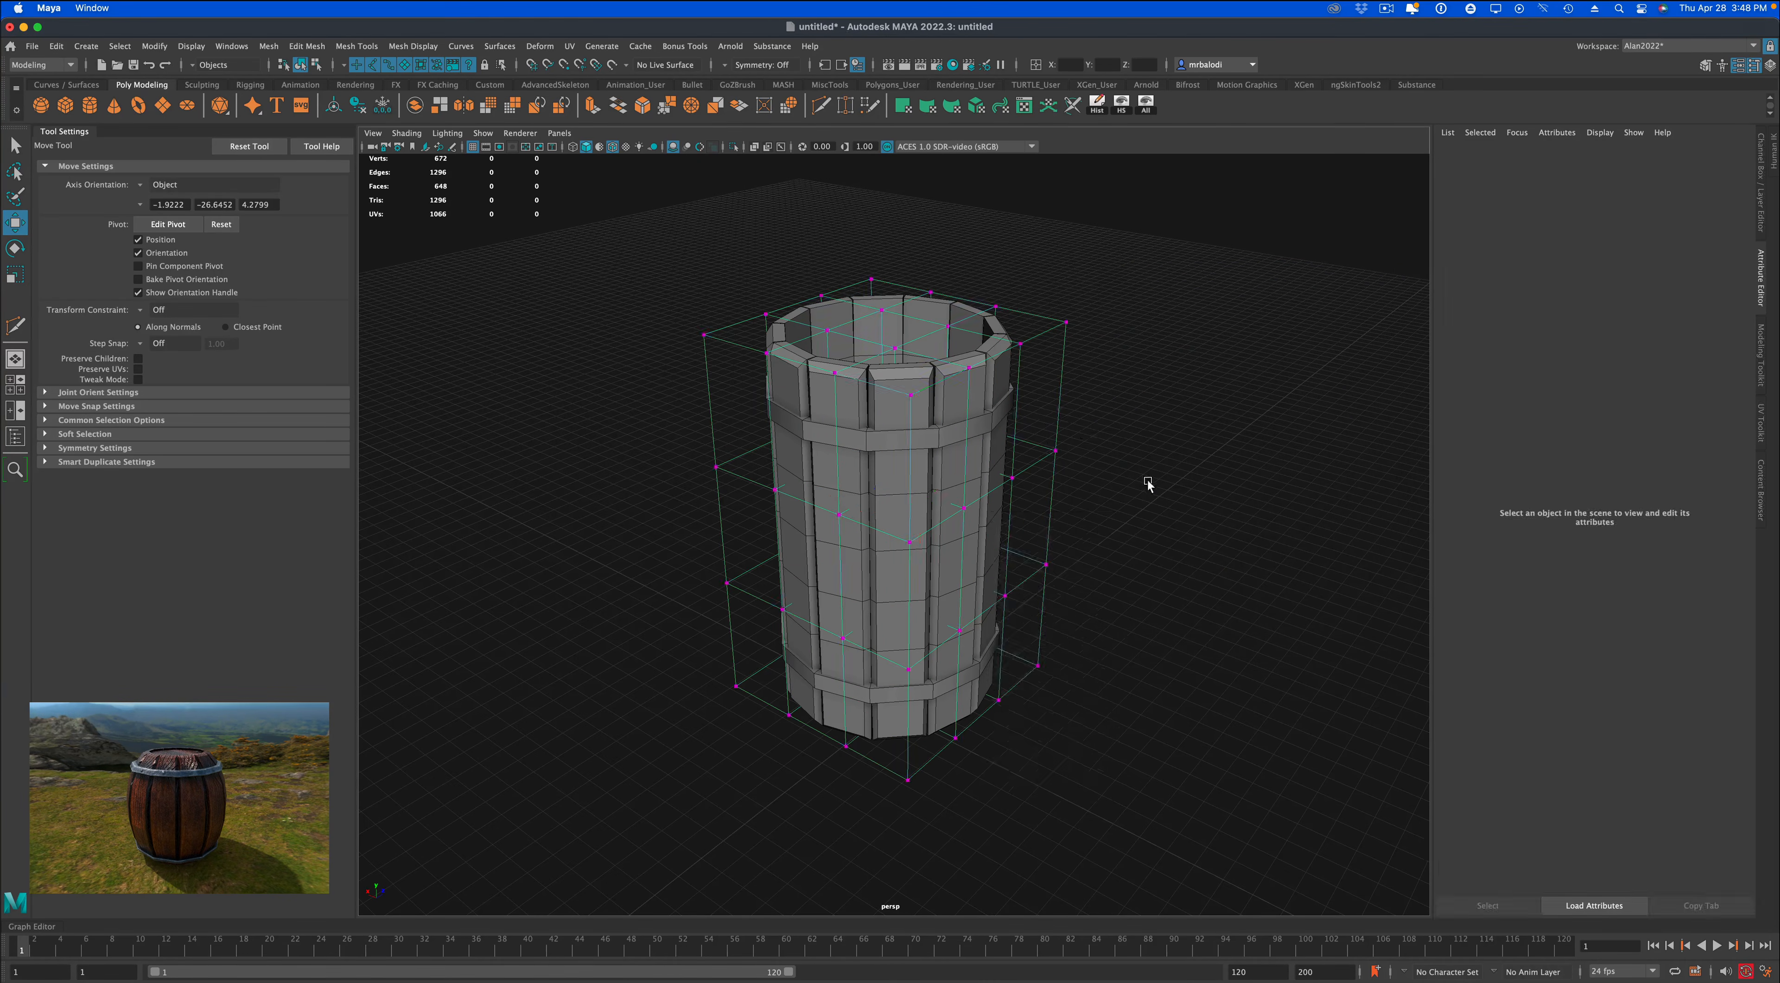
{"action": "left_click_drag", "start_coordinate": [1149, 514], "coordinate": [1184, 485], "text": "alt"}
{"action": "left_click_drag", "start_coordinate": [697, 396], "coordinate": [1151, 616]}
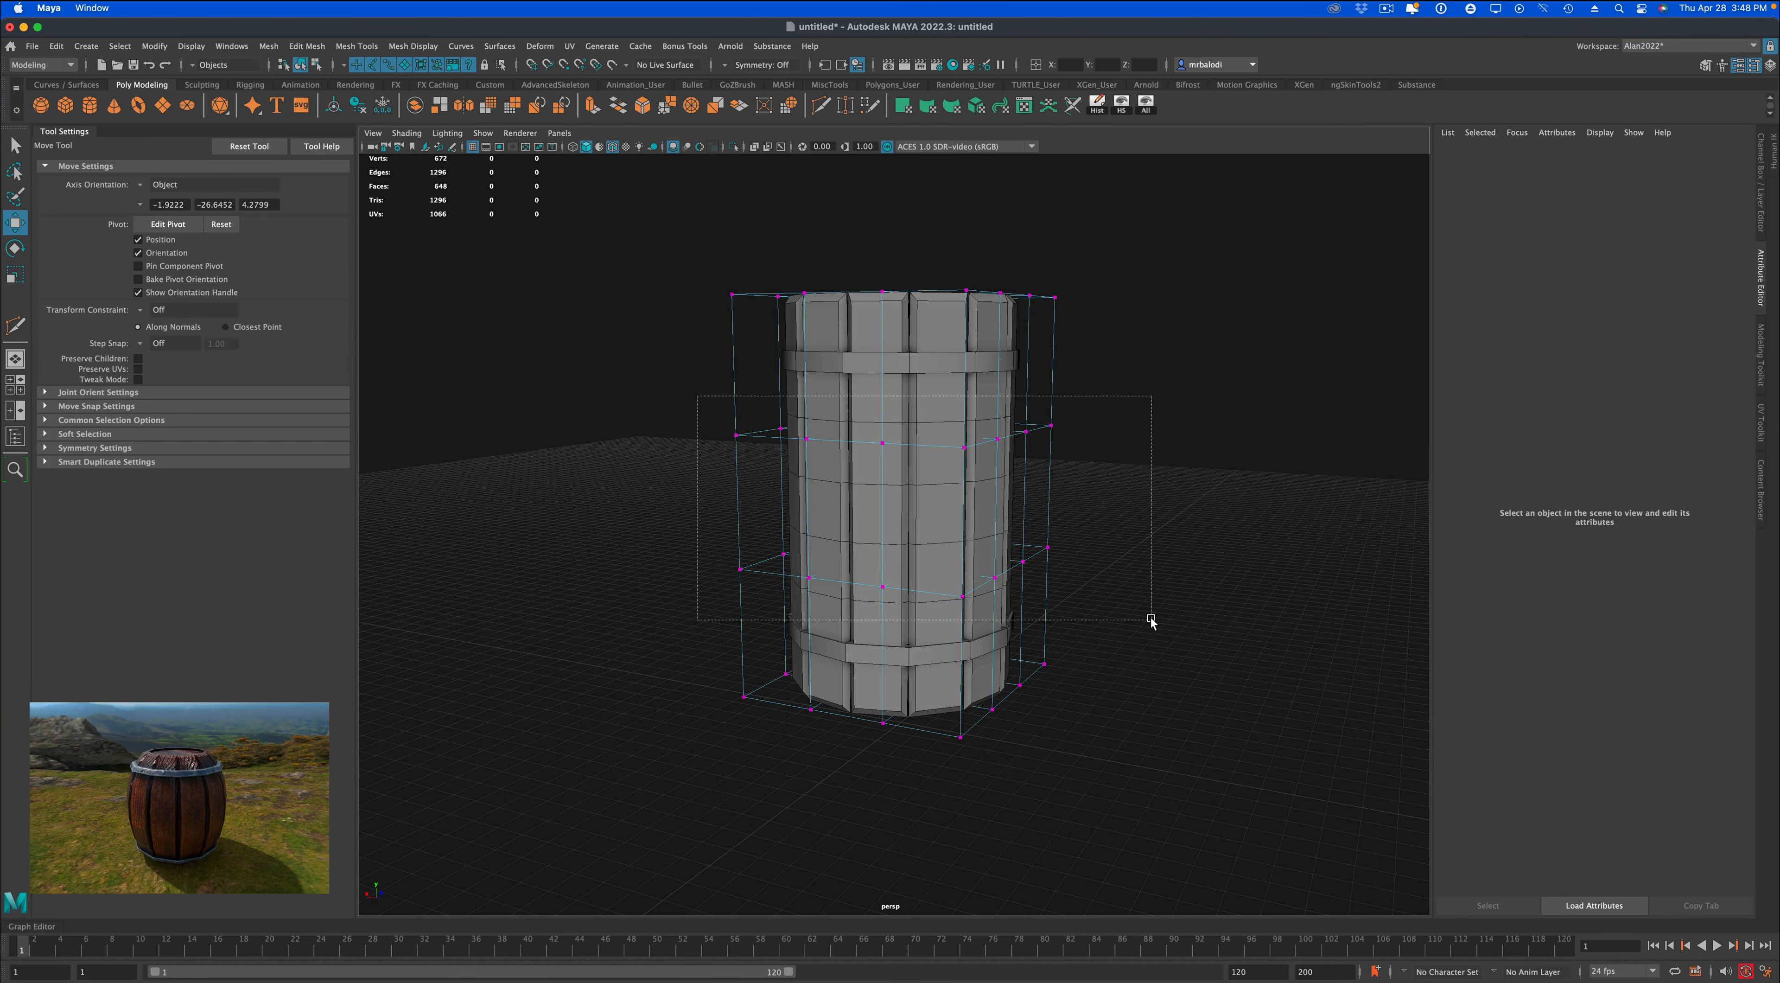
{"action": "left_click", "coordinate": [16, 275]}
{"action": "left_click_drag", "start_coordinate": [581, 459], "coordinate": [633, 474], "text": "alt"}
{"action": "left_click_drag", "start_coordinate": [907, 498], "coordinate": [1063, 495]}
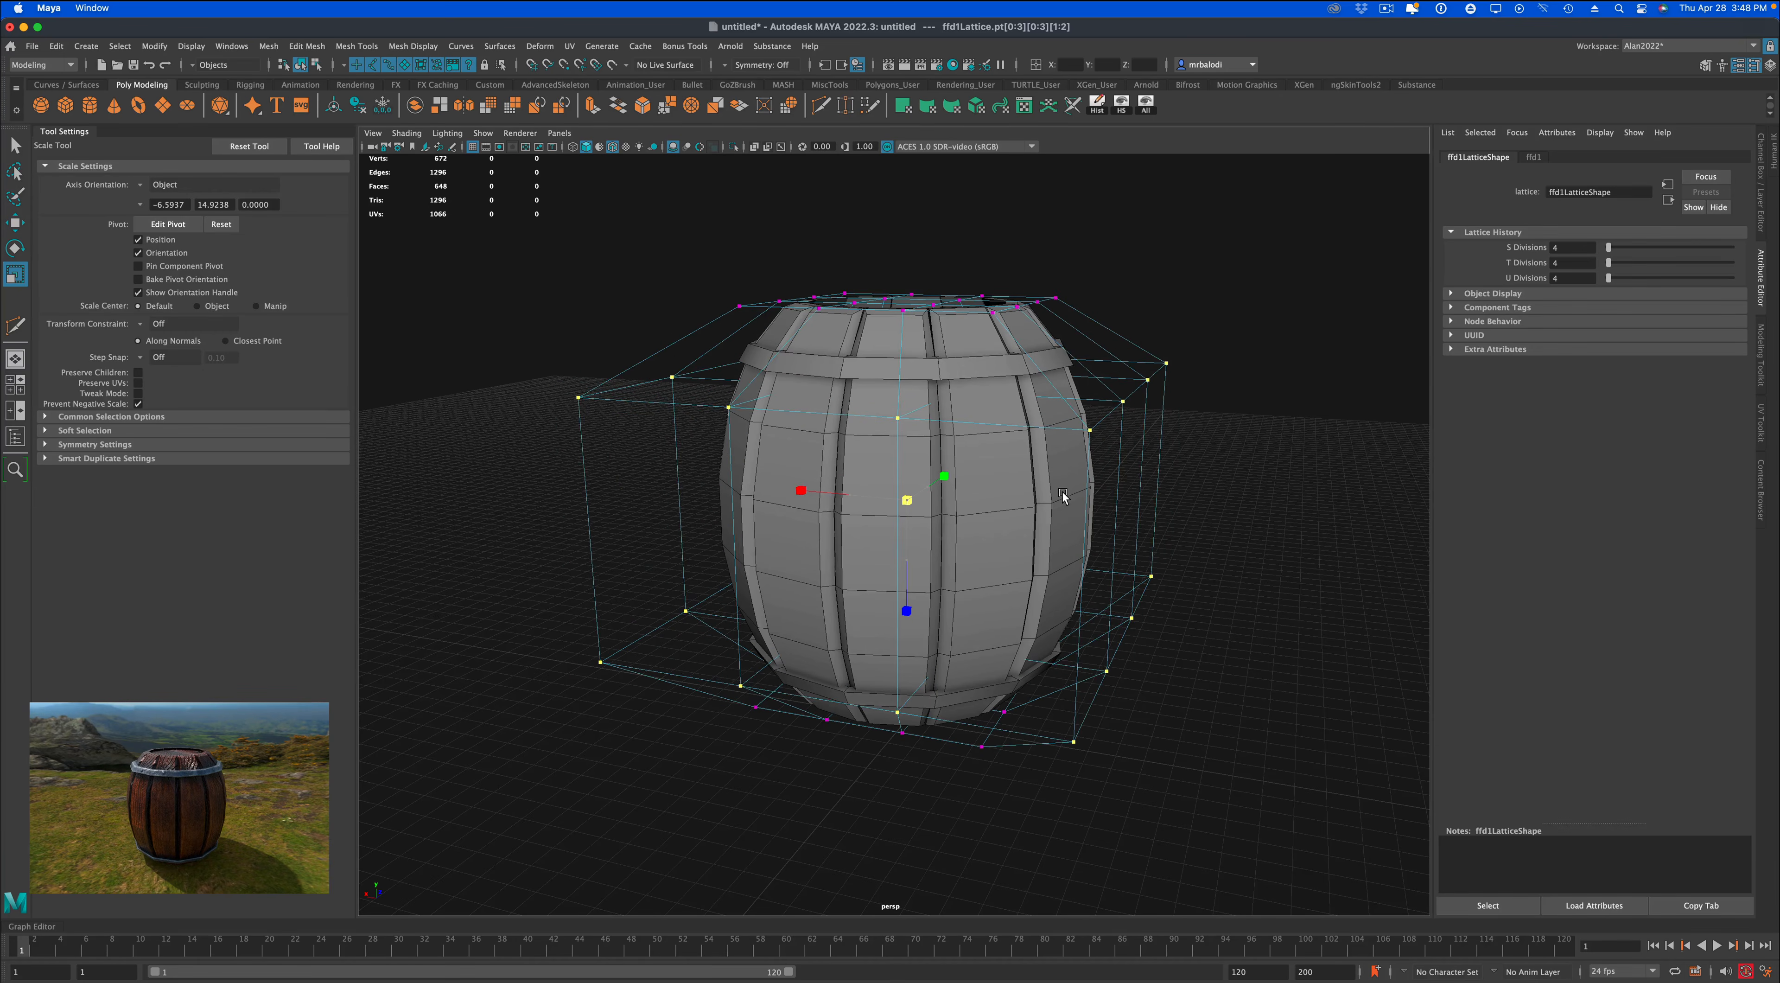
Leave lattice point editing, select the barrel together with its lattice, and delete all history in the scene.
{"action": "left_click_drag", "start_coordinate": [1192, 558], "coordinate": [1161, 564], "text": "alt"}
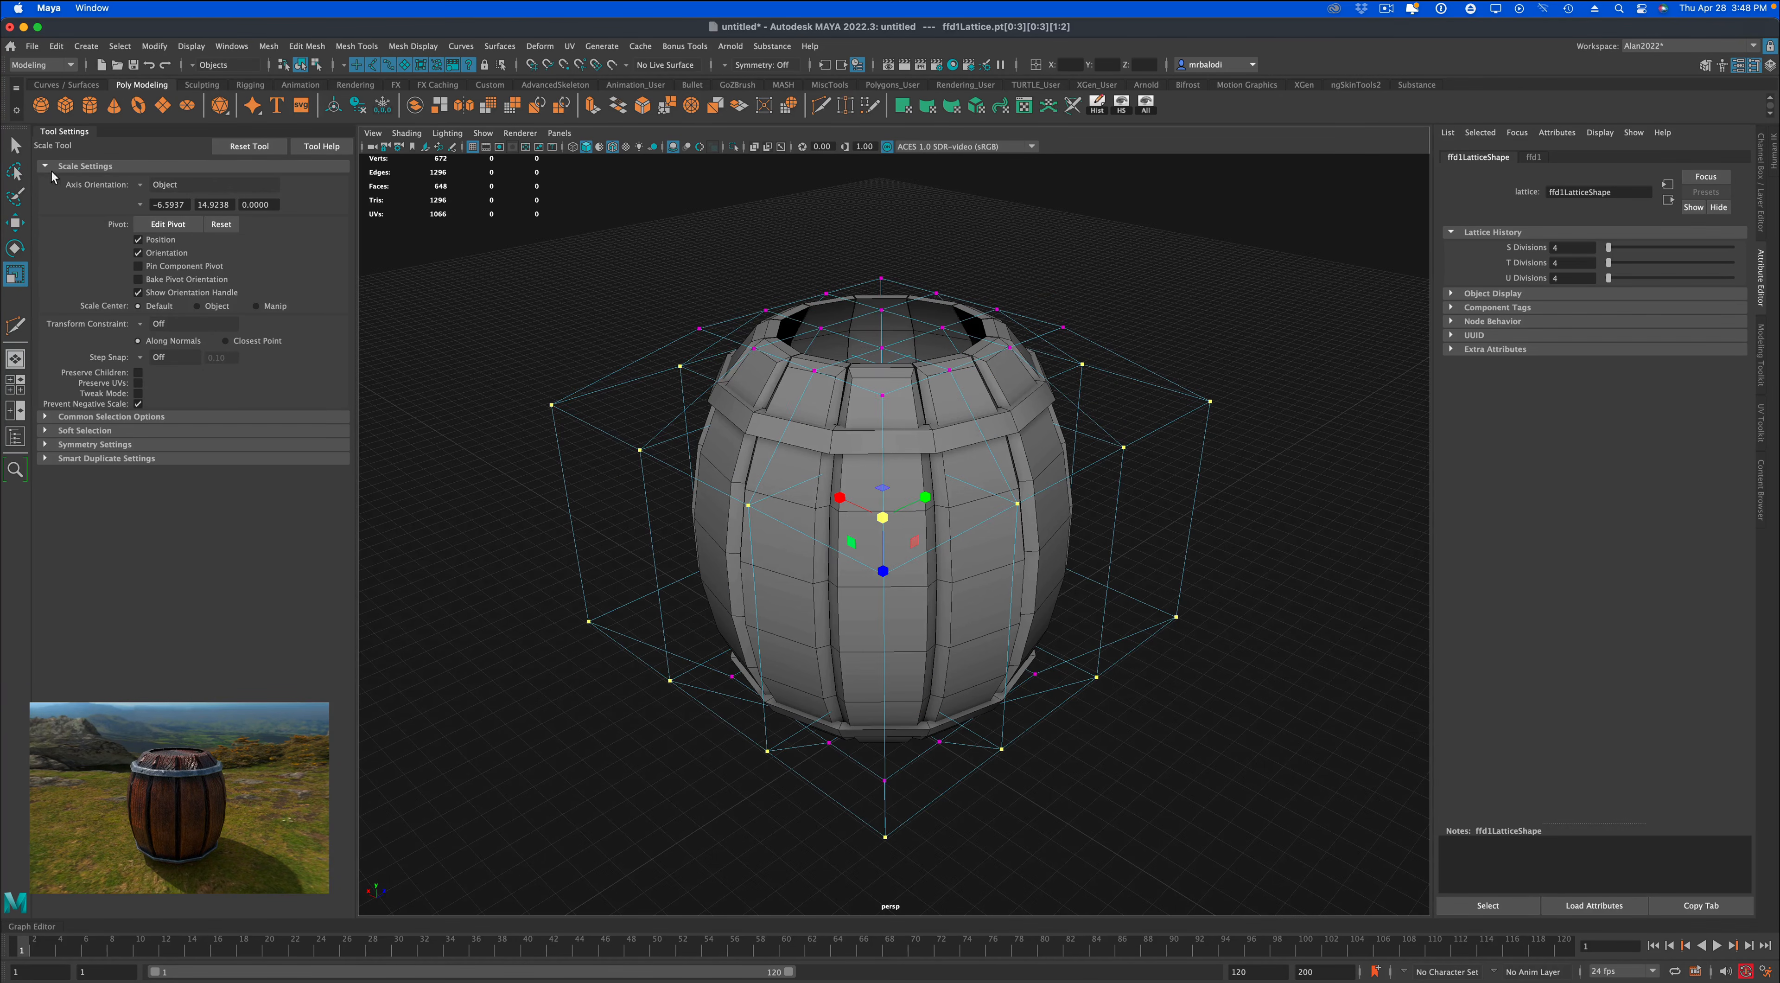
{"action": "left_click", "coordinate": [16, 145]}
{"action": "right_click_drag", "start_coordinate": [989, 389], "coordinate": [1034, 370]}
{"action": "left_click", "coordinate": [793, 331]}
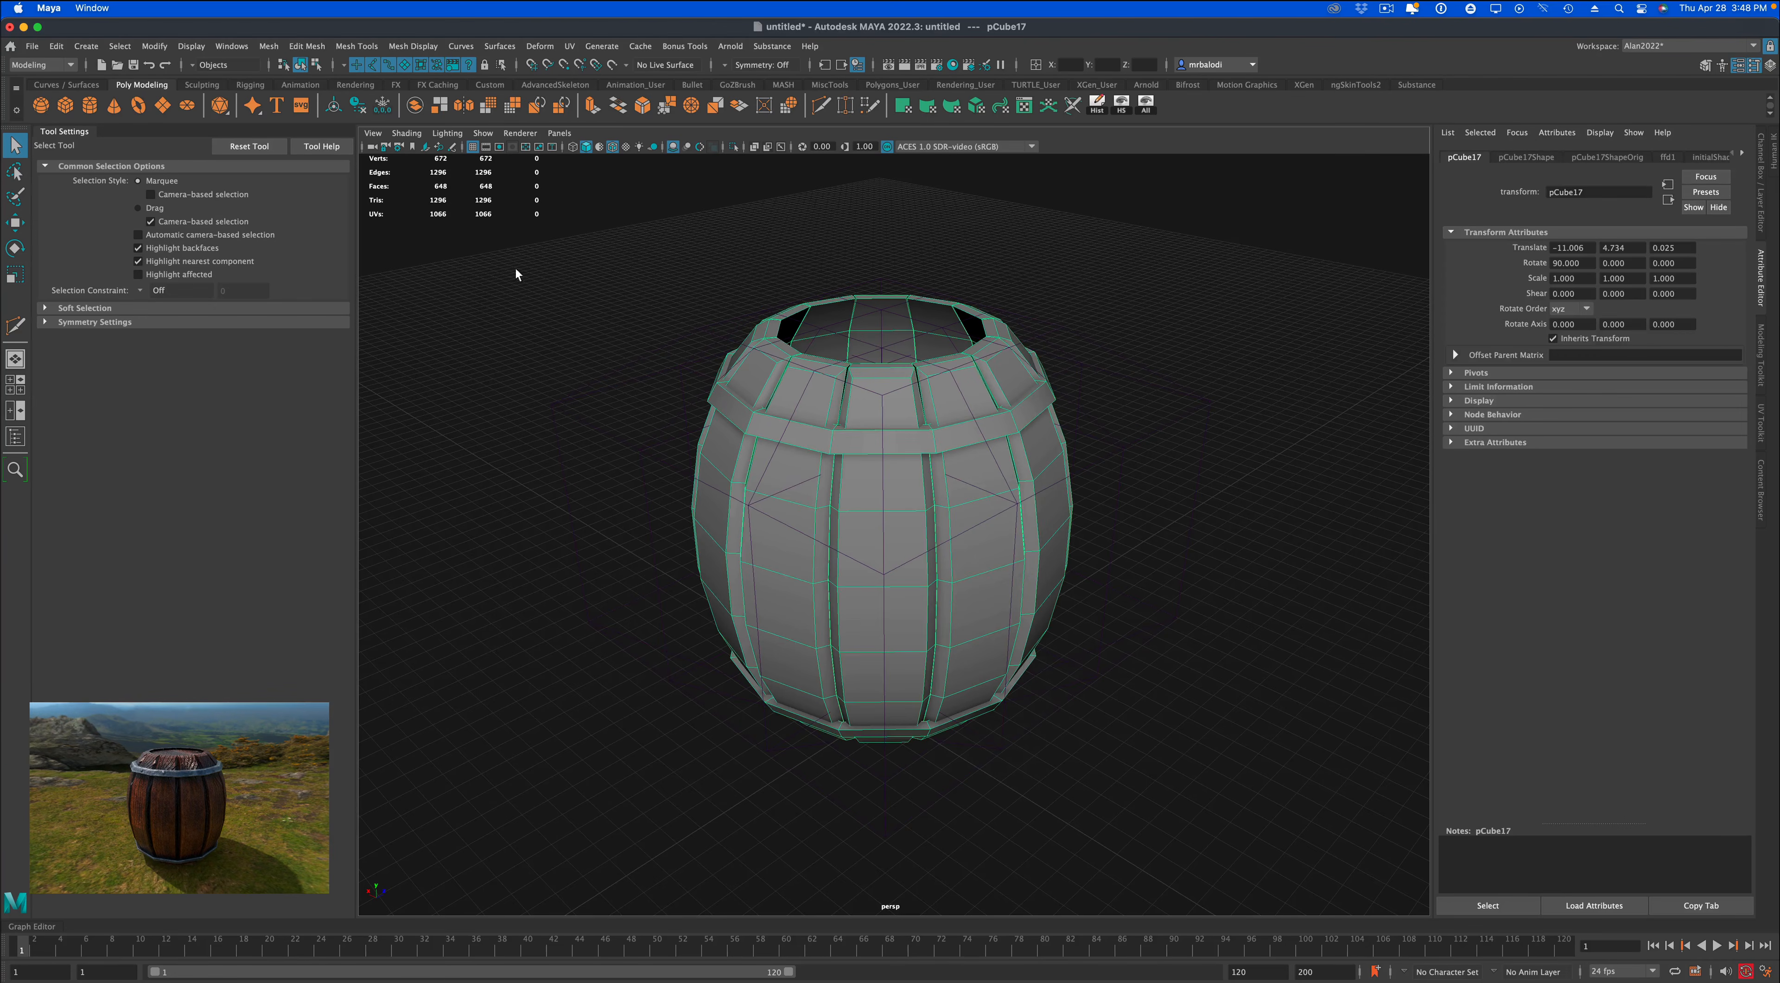
{"action": "left_click_drag", "start_coordinate": [515, 275], "coordinate": [1134, 808]}
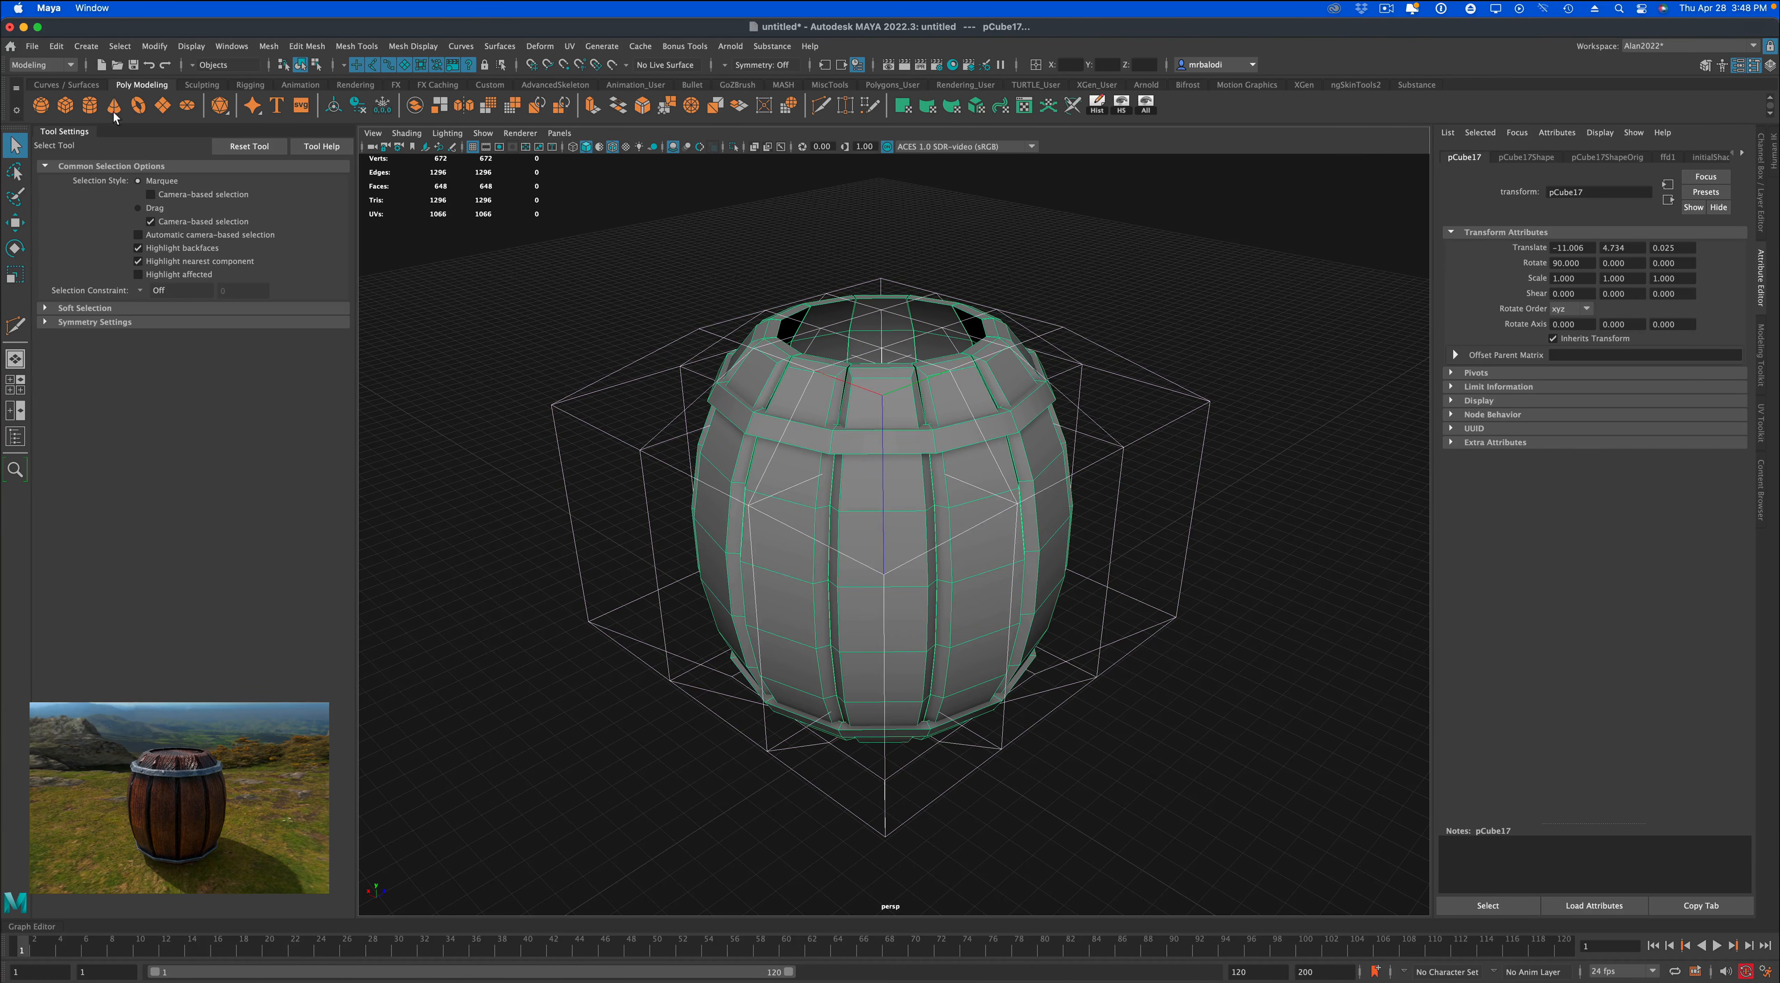
{"action": "left_click", "coordinate": [55, 46]}
{"action": "mouse_move", "coordinate": [207, 227]}
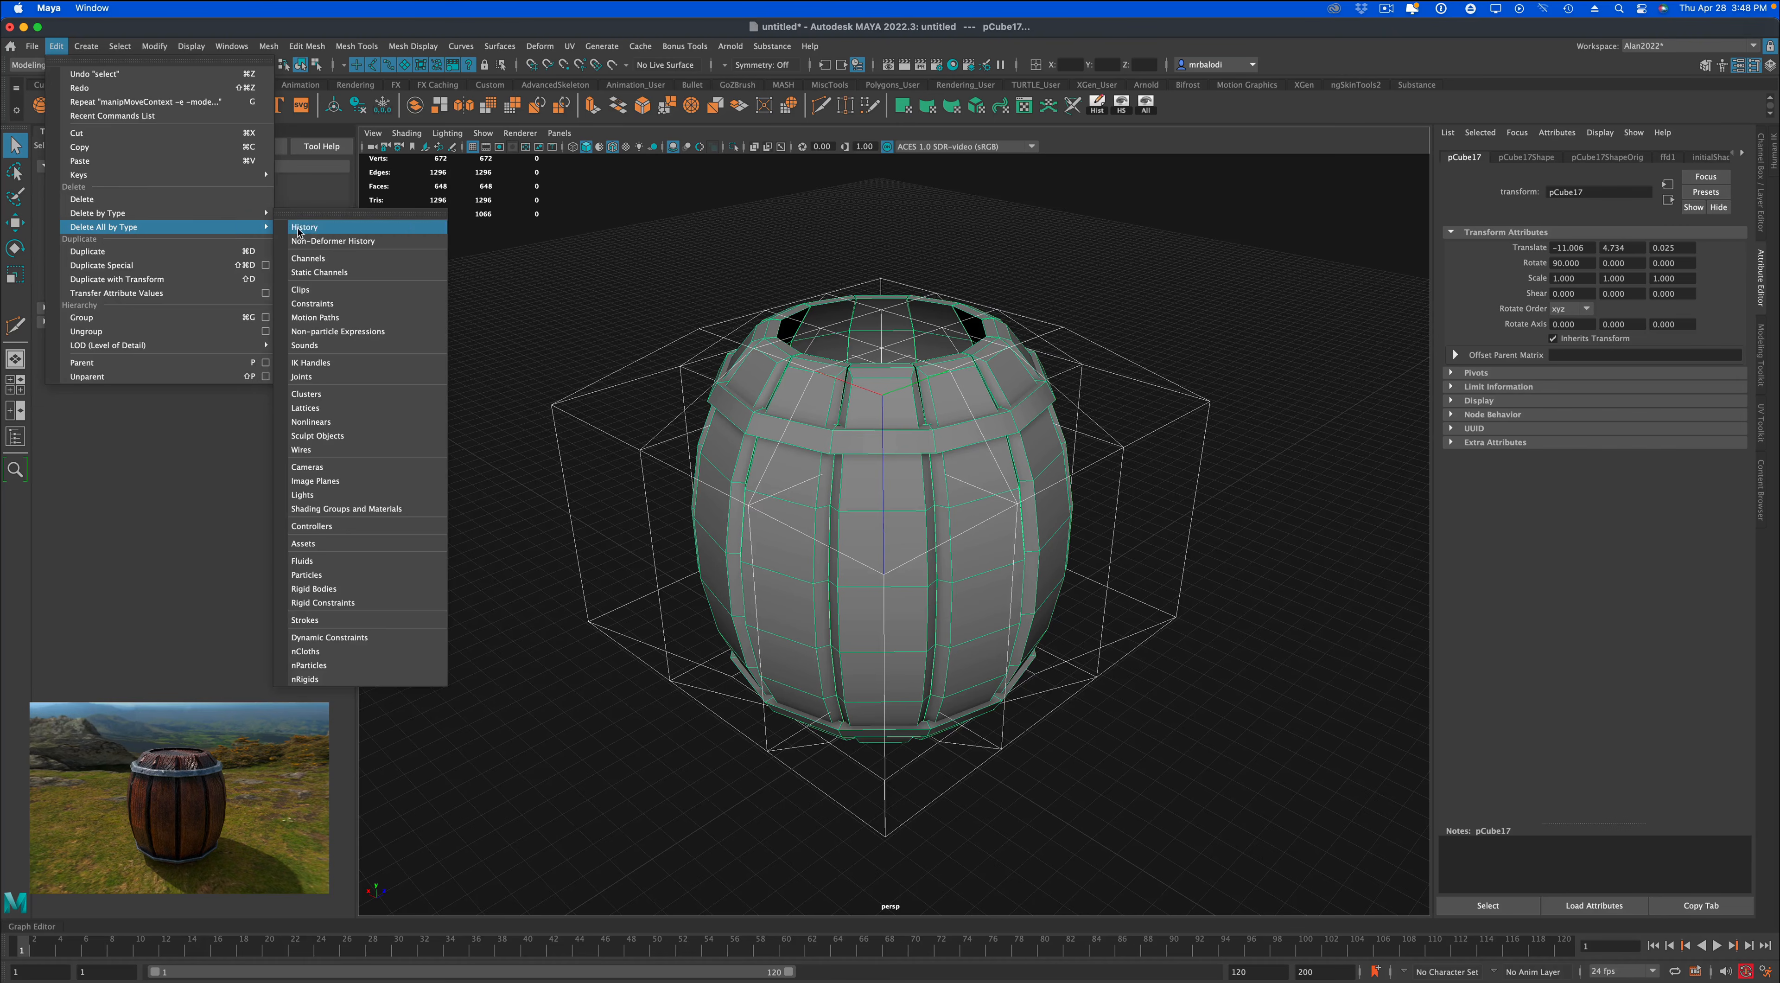
{"action": "left_click", "coordinate": [301, 228]}
Select the upper and lower outer edge loops of both barrel bands.
{"action": "left_click_drag", "start_coordinate": [604, 504], "coordinate": [640, 569], "text": "alt"}
{"action": "scroll", "coordinate": [640, 566], "scroll_direction": "up", "scroll_amount": 3}
{"action": "scroll", "coordinate": [956, 575], "scroll_direction": "up", "scroll_amount": 2}
{"action": "scroll", "coordinate": [956, 575], "scroll_direction": "up", "scroll_amount": 2}
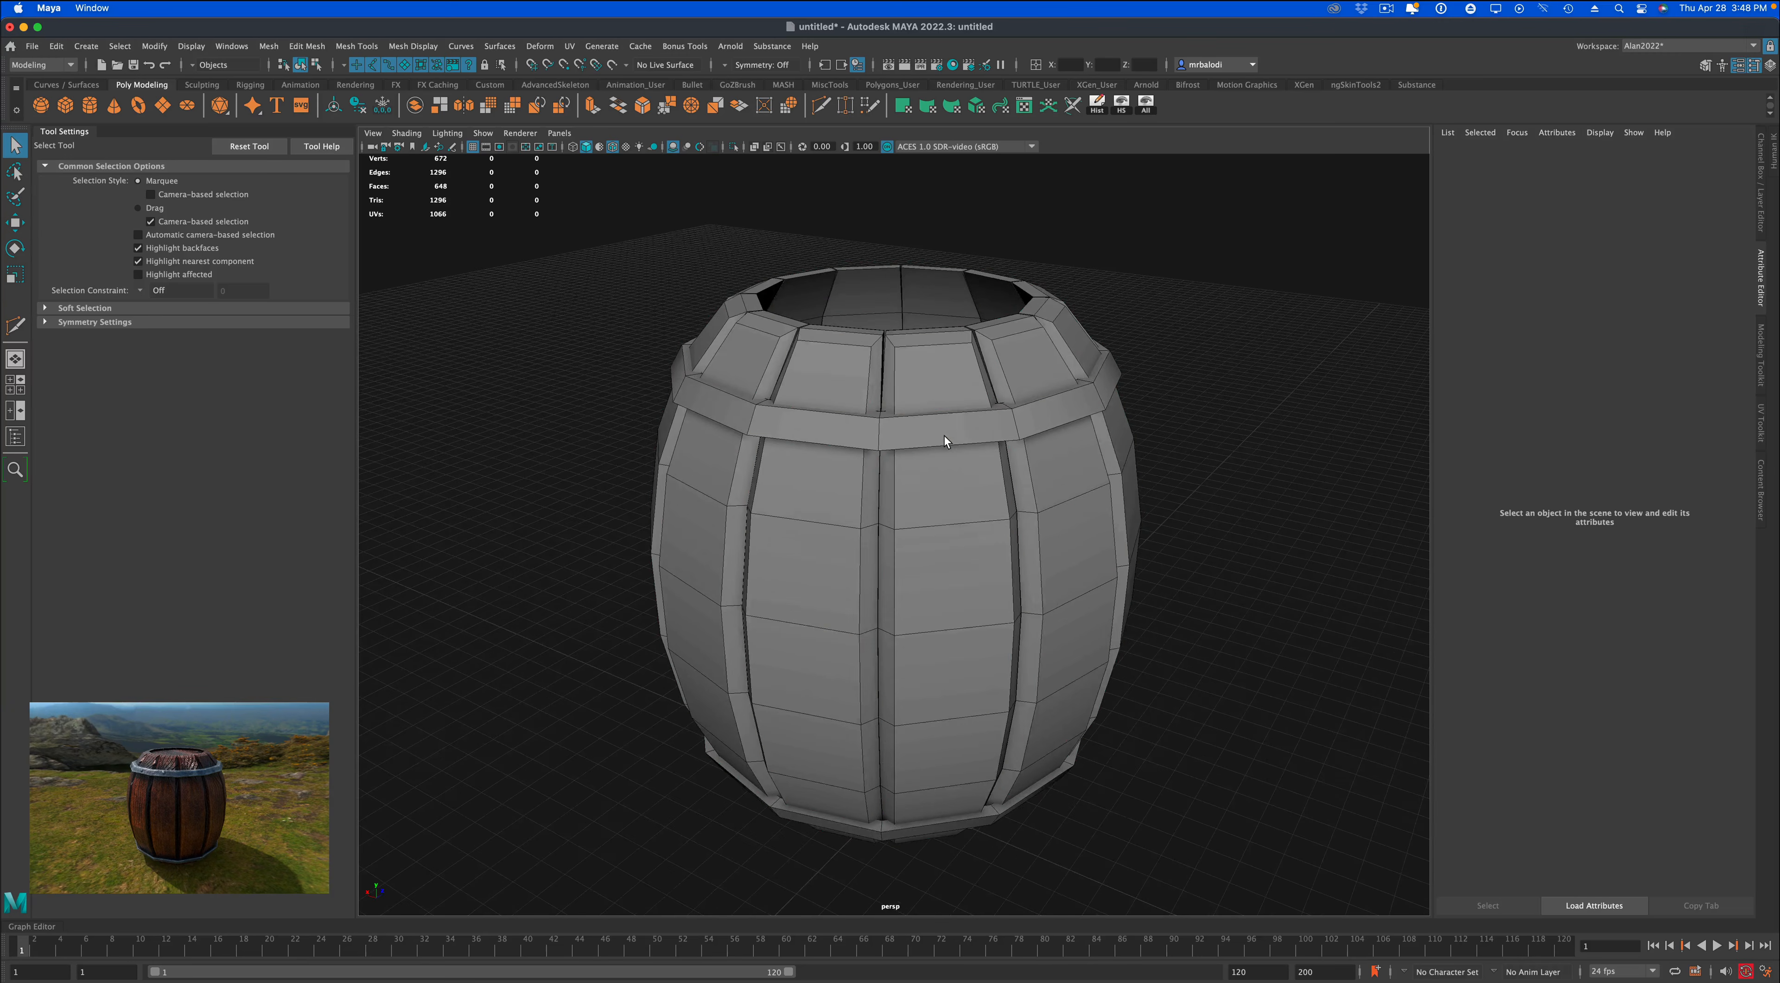
{"action": "left_click", "coordinate": [944, 435]}
{"action": "left_click_drag", "start_coordinate": [943, 435], "coordinate": [1026, 470], "text": "alt"}
{"action": "right_click_drag", "start_coordinate": [1026, 470], "coordinate": [1023, 441]}
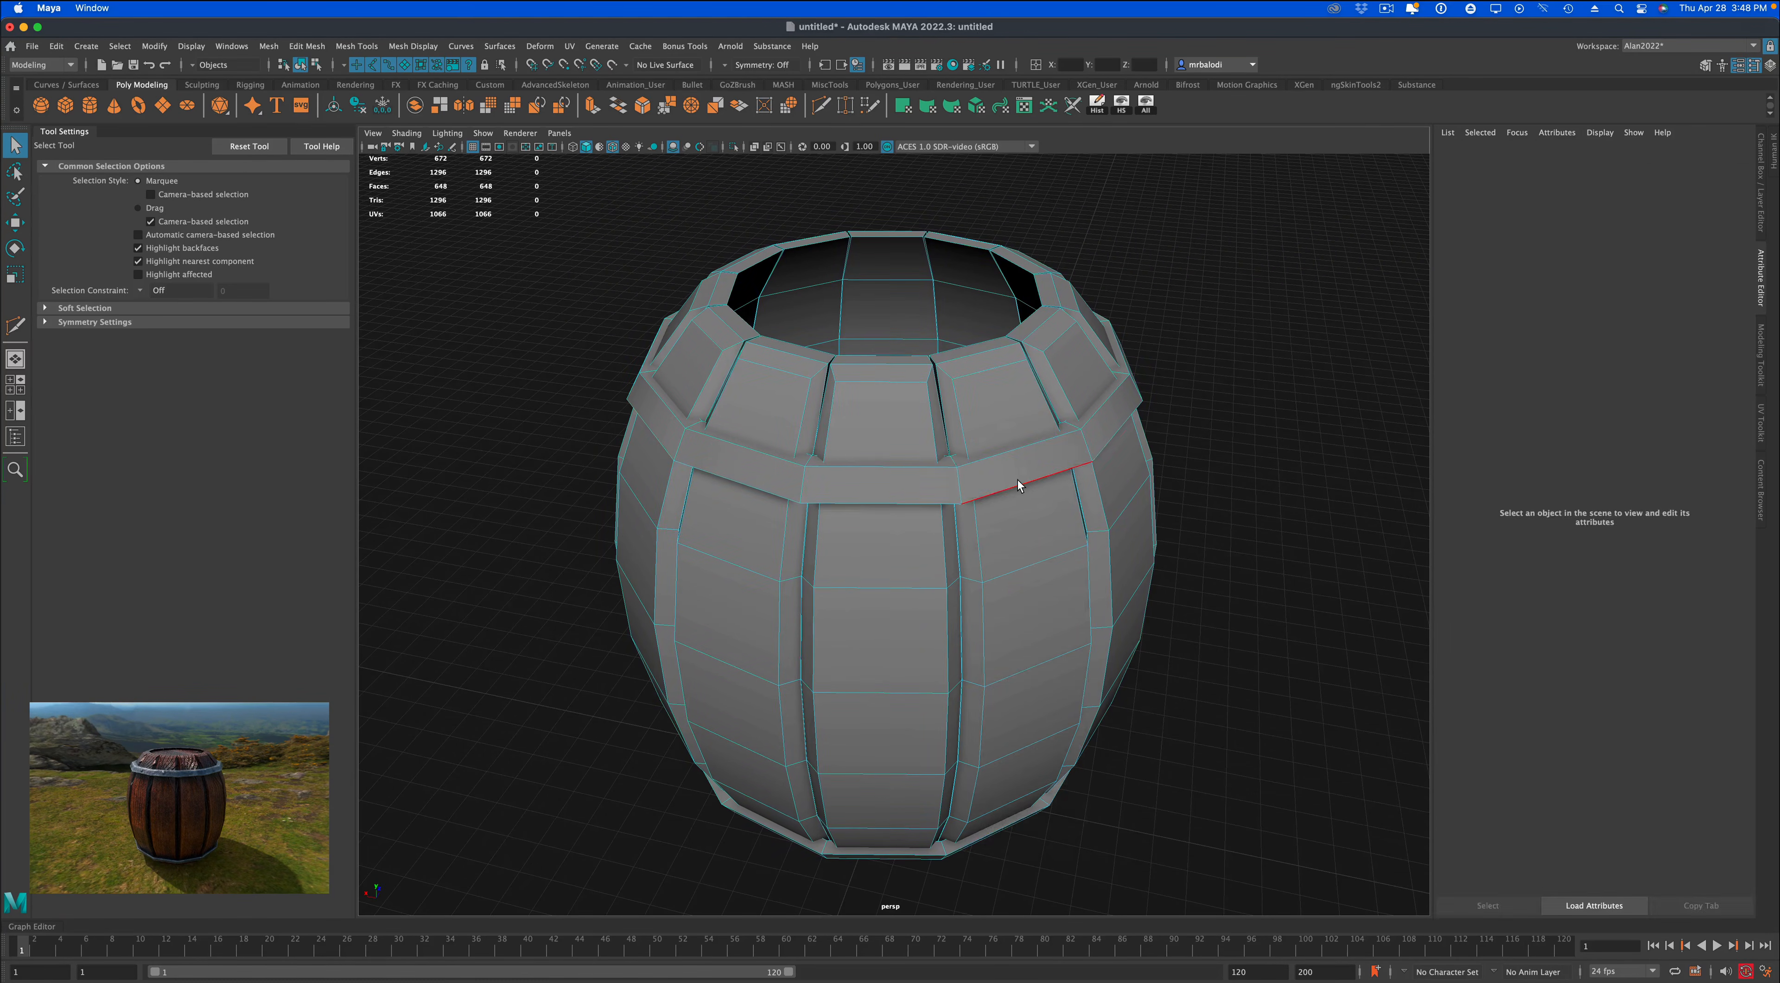
{"action": "double_click", "coordinate": [1018, 484]}
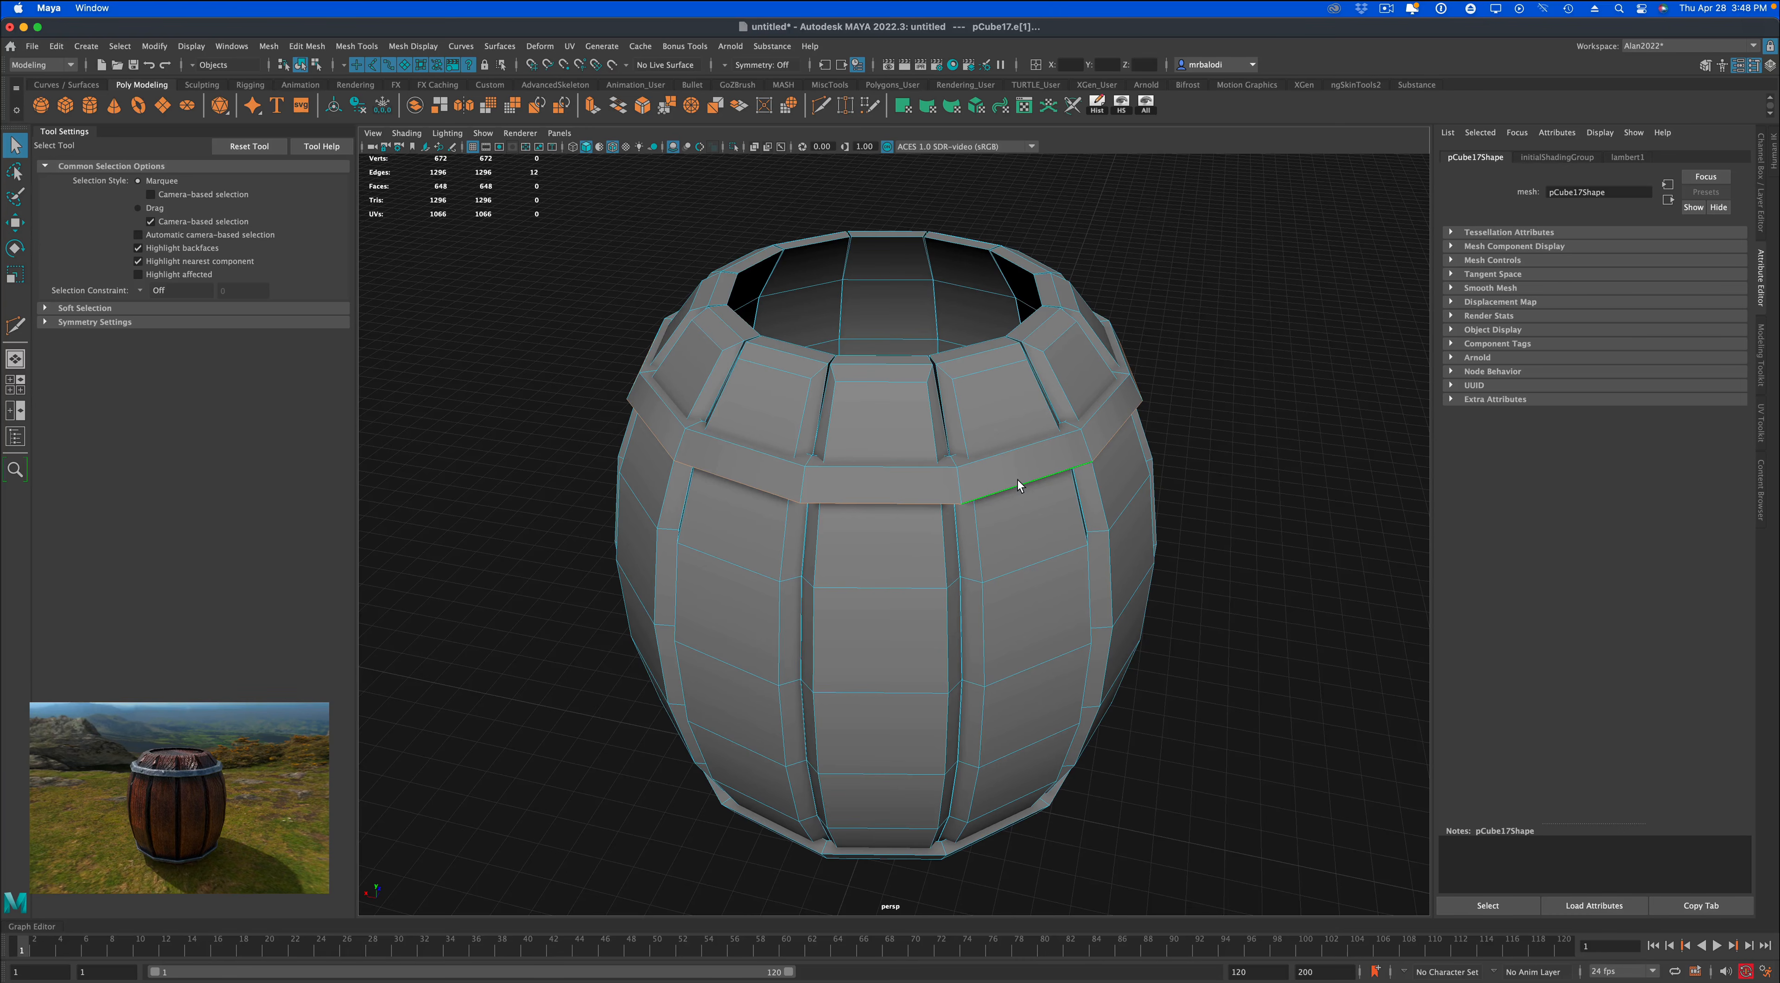
{"action": "double_click", "coordinate": [1012, 457], "text": "shift"}
{"action": "left_click_drag", "start_coordinate": [1040, 736], "coordinate": [1223, 639], "text": "alt"}
{"action": "double_click", "coordinate": [1005, 703], "text": "shift"}
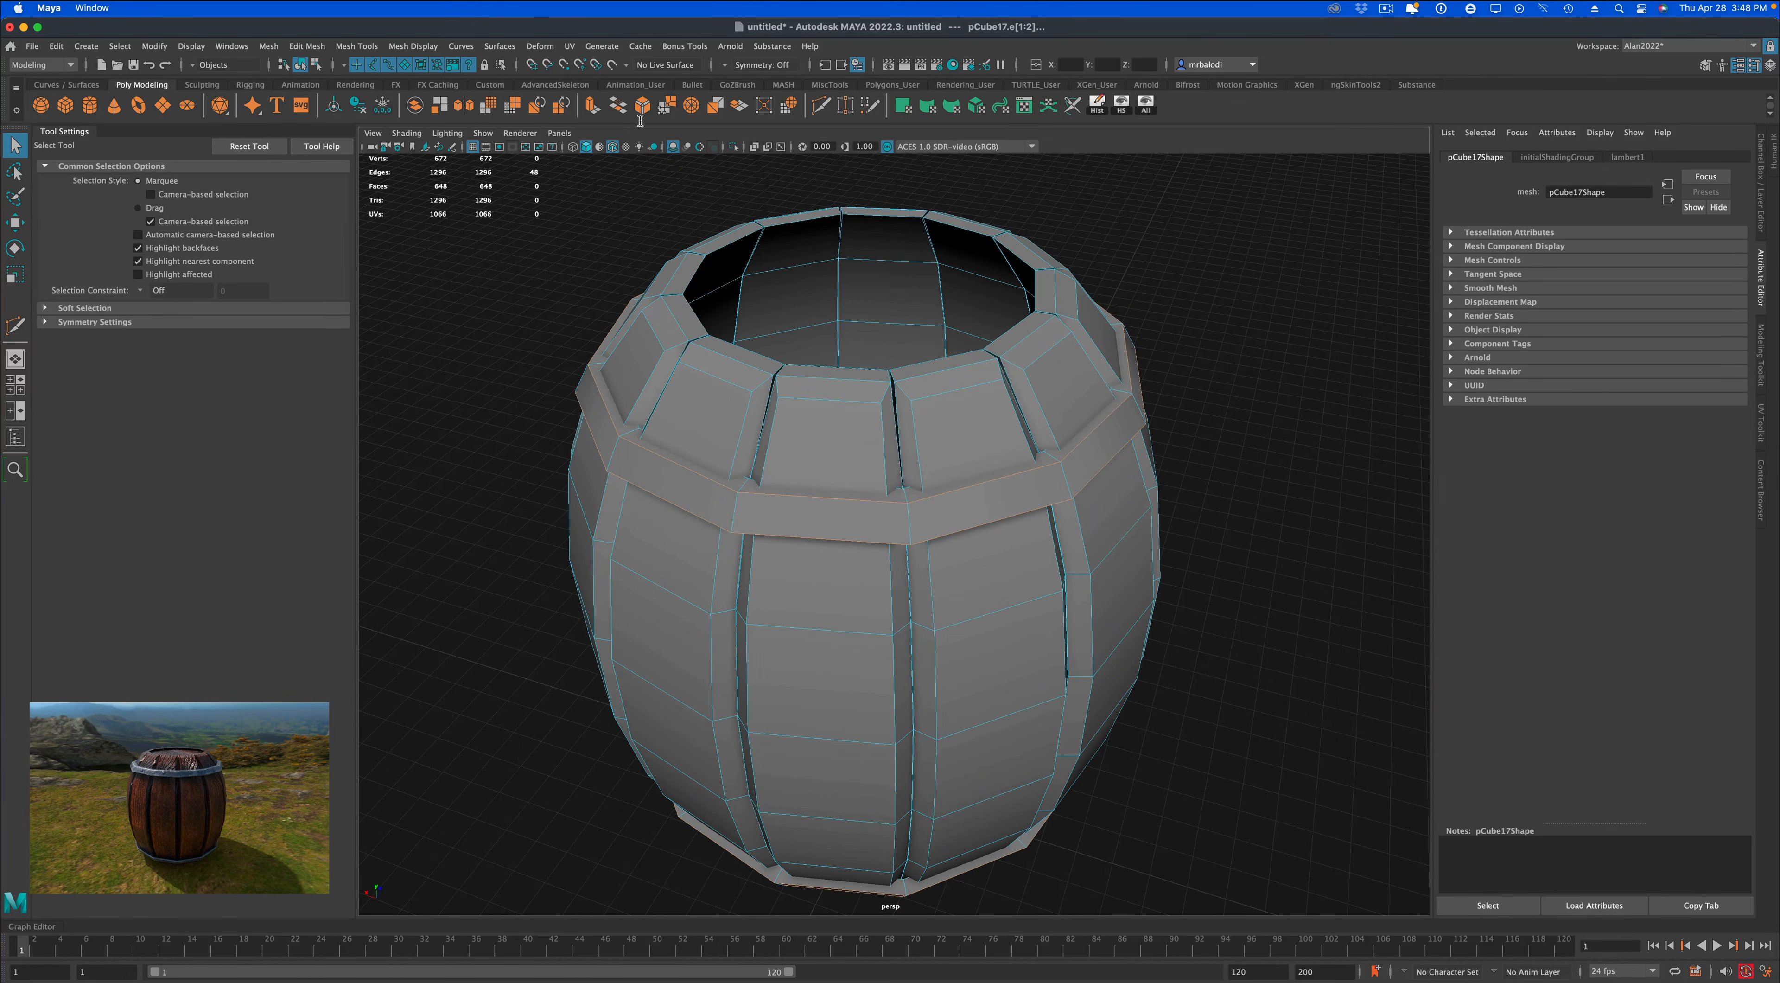
Bevel the selected band edges with a fraction of 0.3, then return the barrel to object mode and deselect it.
{"action": "left_click", "coordinate": [642, 105]}
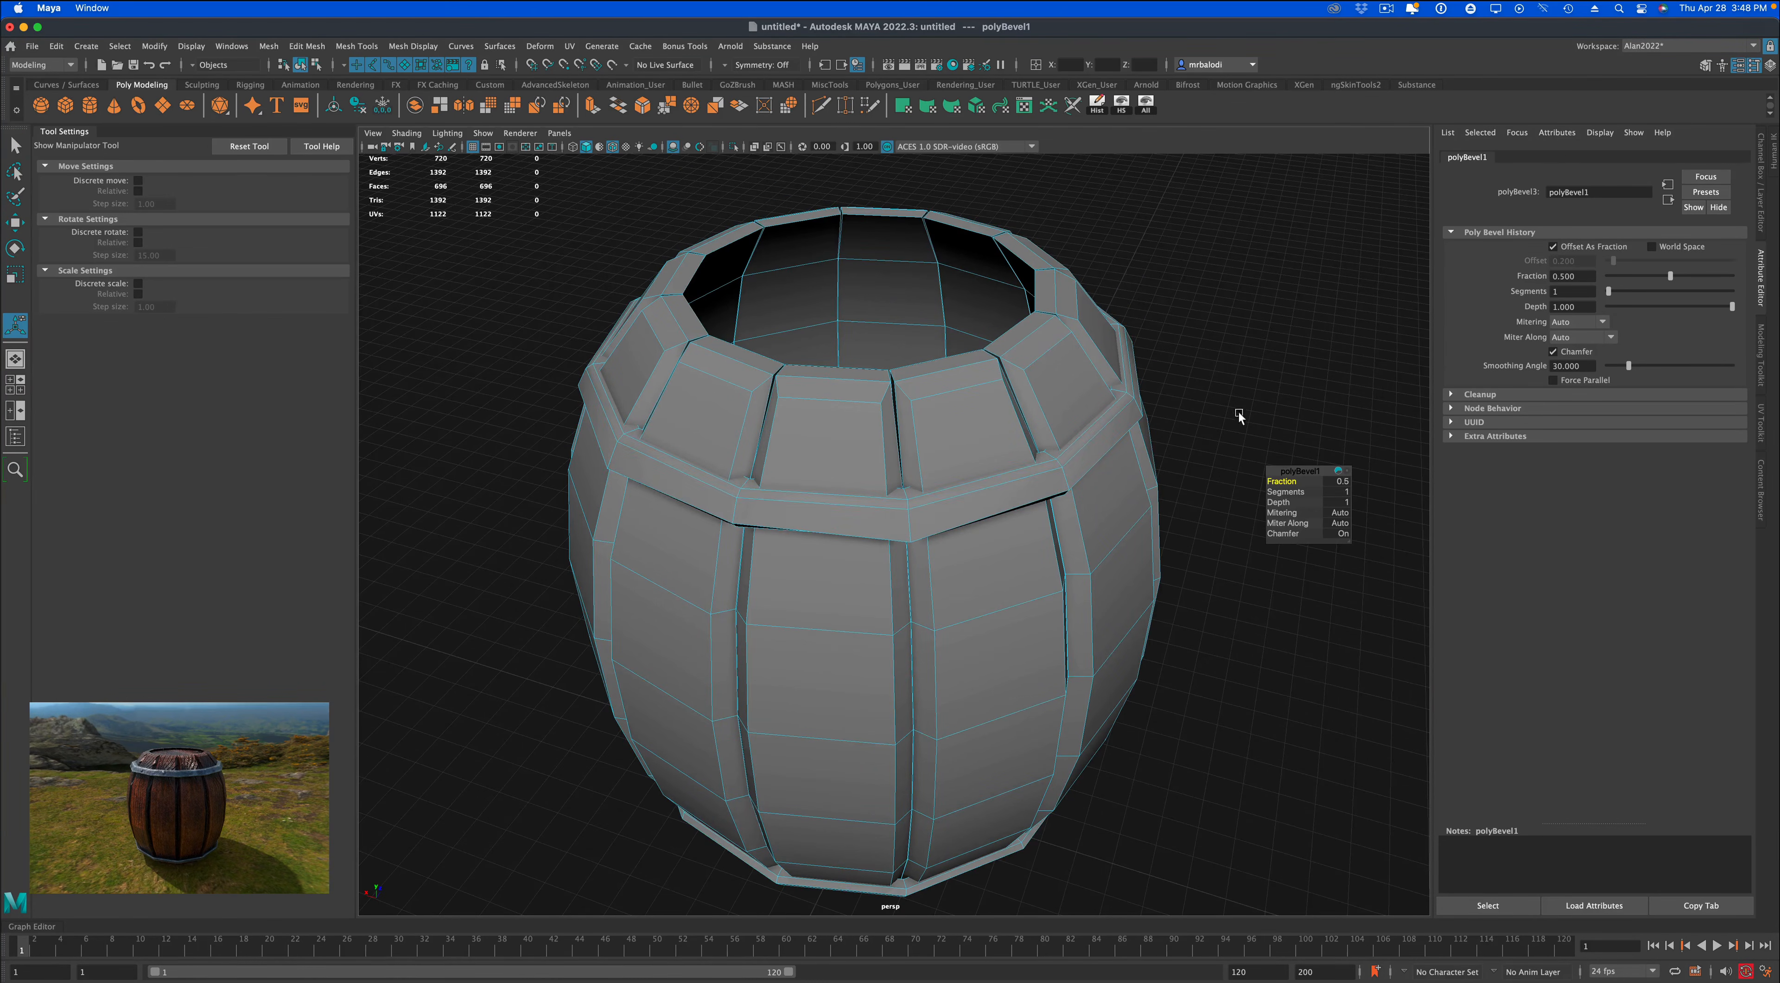
{"action": "left_click_drag", "start_coordinate": [1239, 414], "coordinate": [1229, 388], "text": "alt"}
{"action": "left_click_drag", "start_coordinate": [1230, 388], "coordinate": [1232, 387], "text": "alt"}
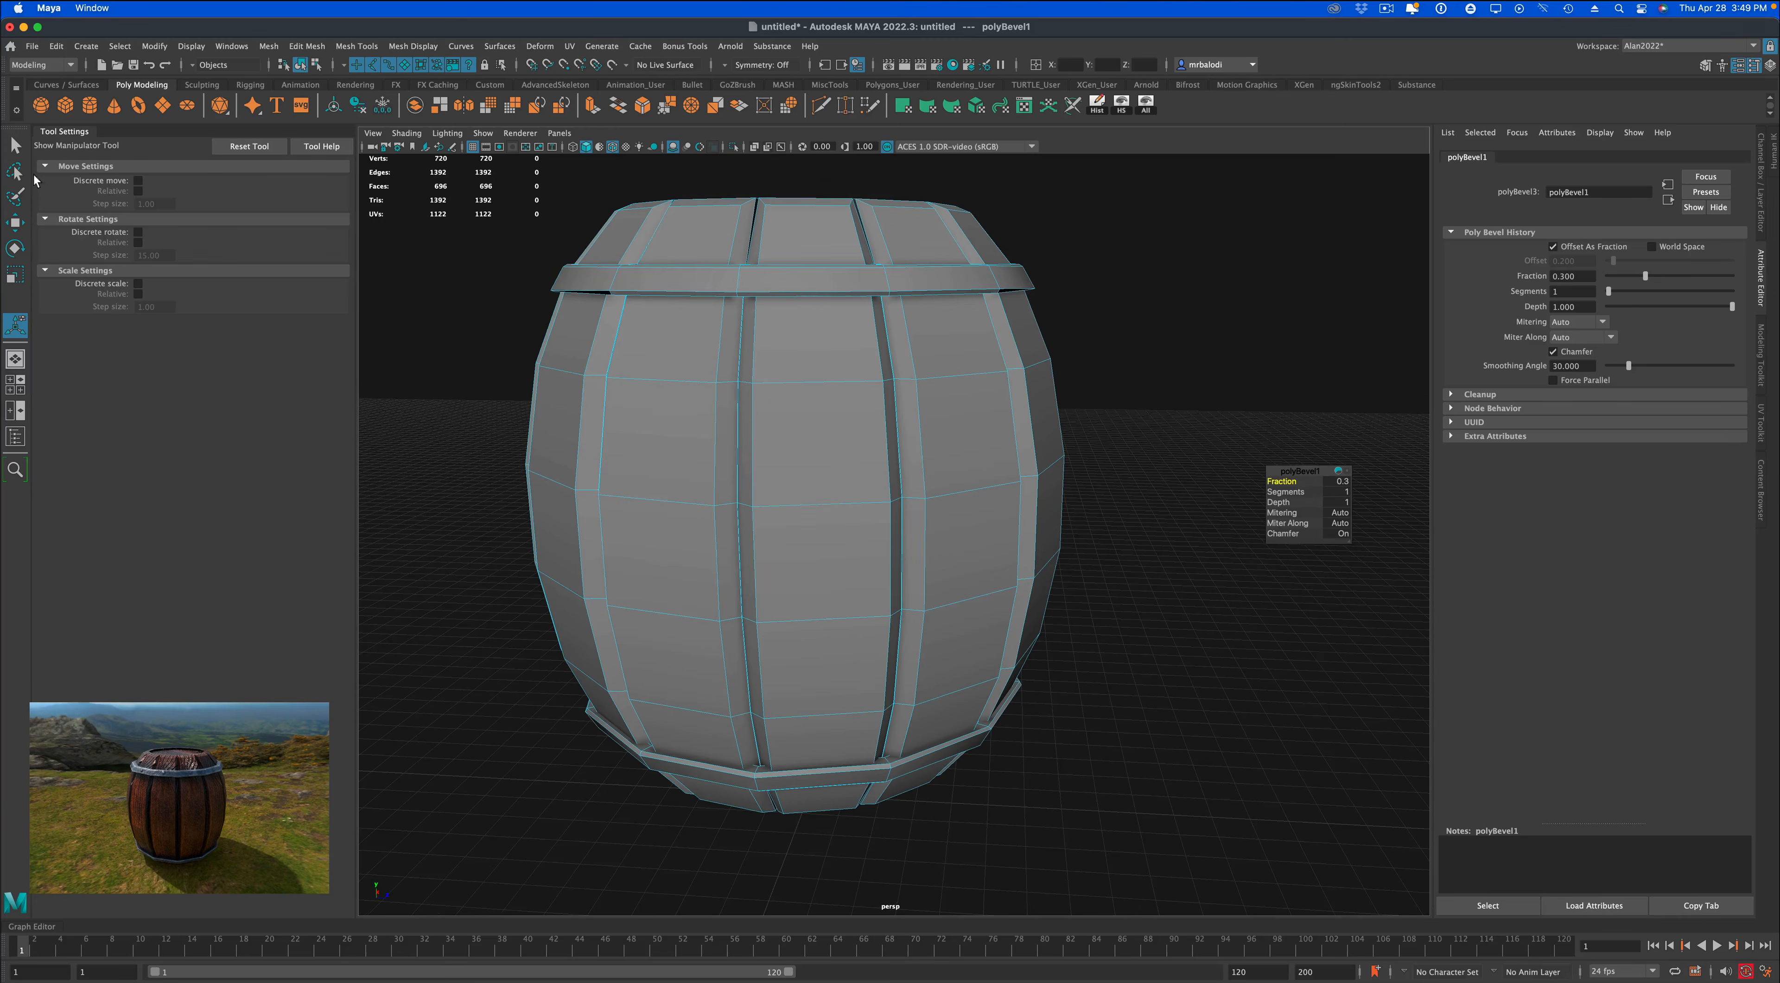
{"action": "left_click", "coordinate": [14, 146]}
{"action": "right_click_drag", "start_coordinate": [766, 222], "coordinate": [800, 210]}
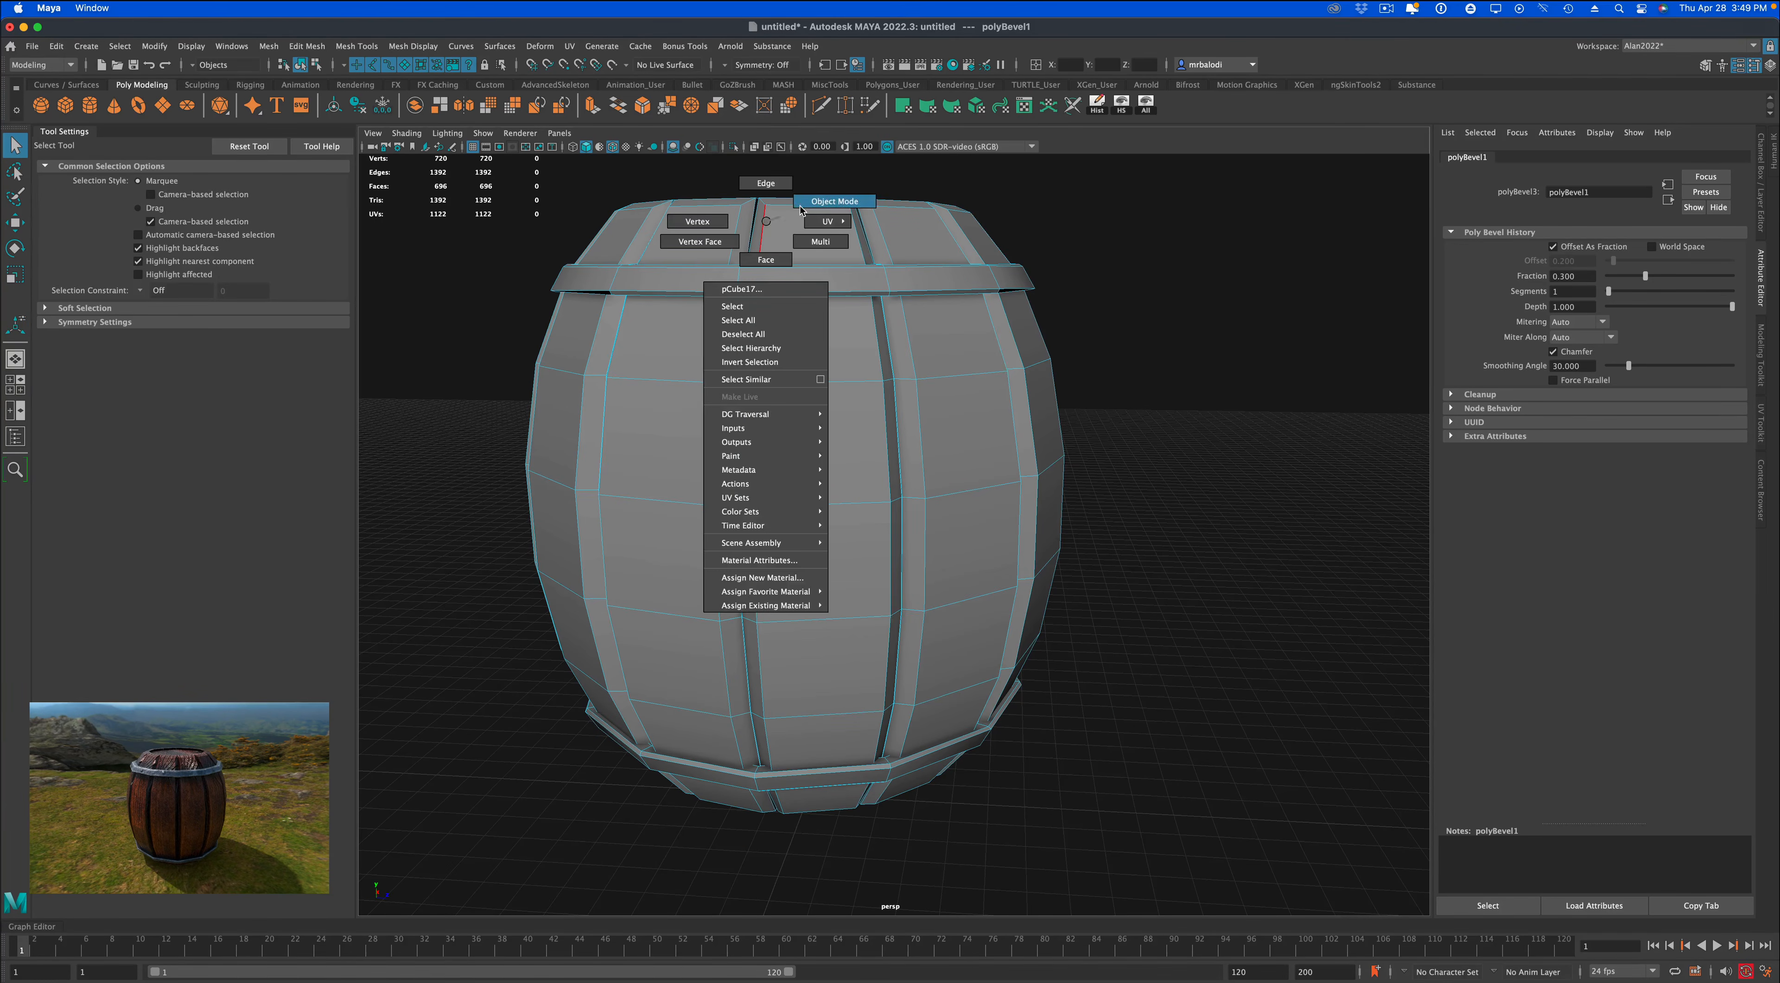
{"action": "left_click", "coordinate": [1187, 511]}
{"action": "scroll", "coordinate": [1185, 508], "scroll_direction": "down", "scroll_amount": 4}
{"action": "left_click_drag", "start_coordinate": [1176, 487], "coordinate": [1083, 470], "text": "alt"}
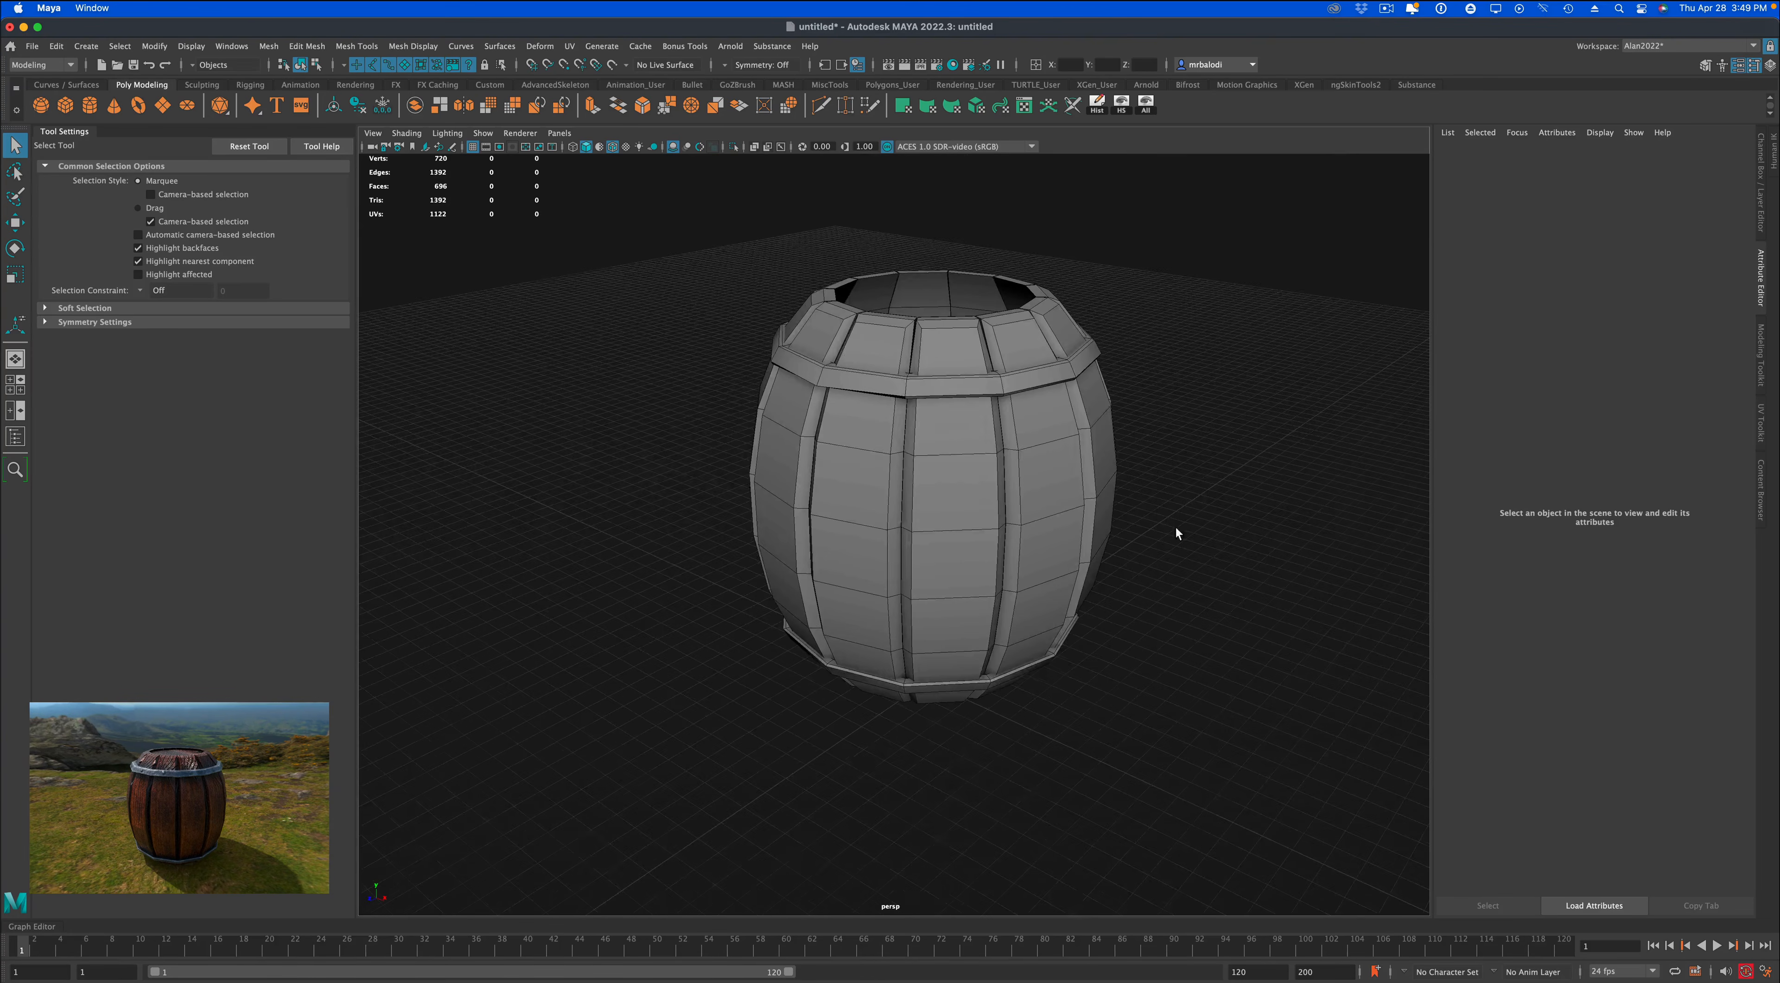
Select all faces of the barrel's upper band and scale them up slightly in all directions.
{"action": "scroll", "coordinate": [1167, 539], "scroll_direction": "up", "scroll_amount": 3}
{"action": "left_click_drag", "start_coordinate": [1167, 548], "coordinate": [1105, 520], "text": "alt"}
{"action": "left_click", "coordinate": [1005, 468]}
{"action": "right_click_drag", "start_coordinate": [1006, 469], "coordinate": [1012, 492]}
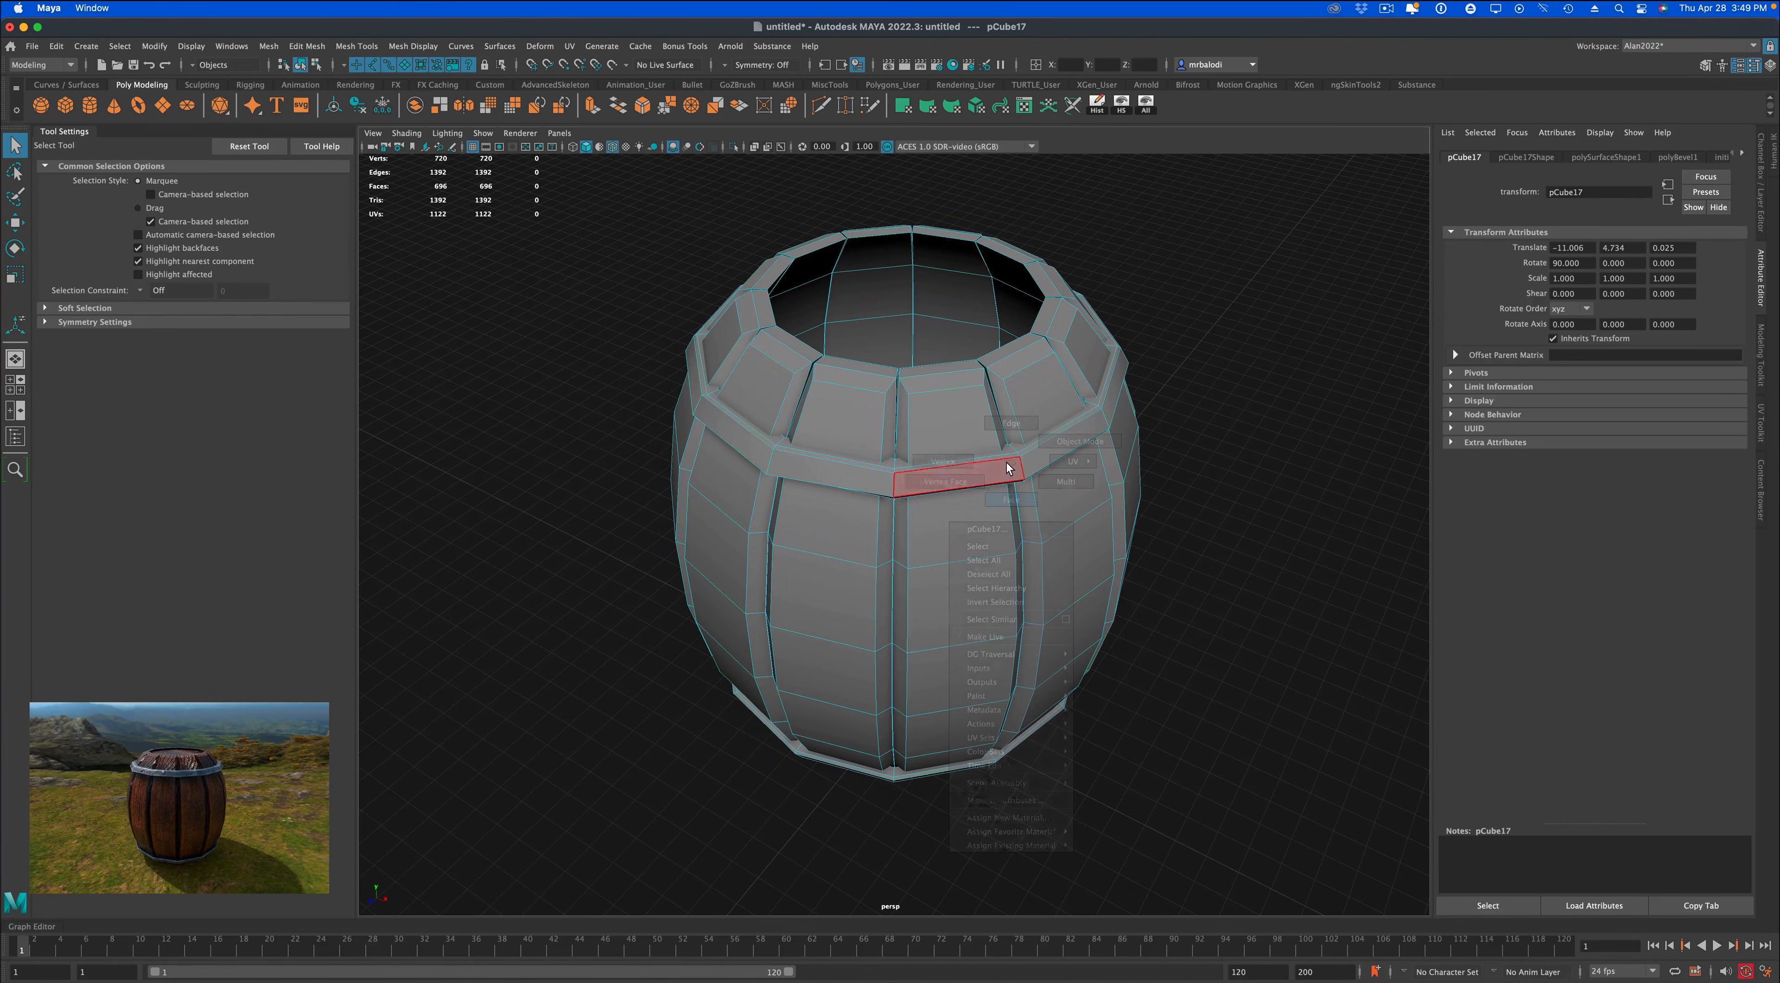
{"action": "left_click", "coordinate": [1007, 461]}
{"action": "double_click", "coordinate": [1007, 462]}
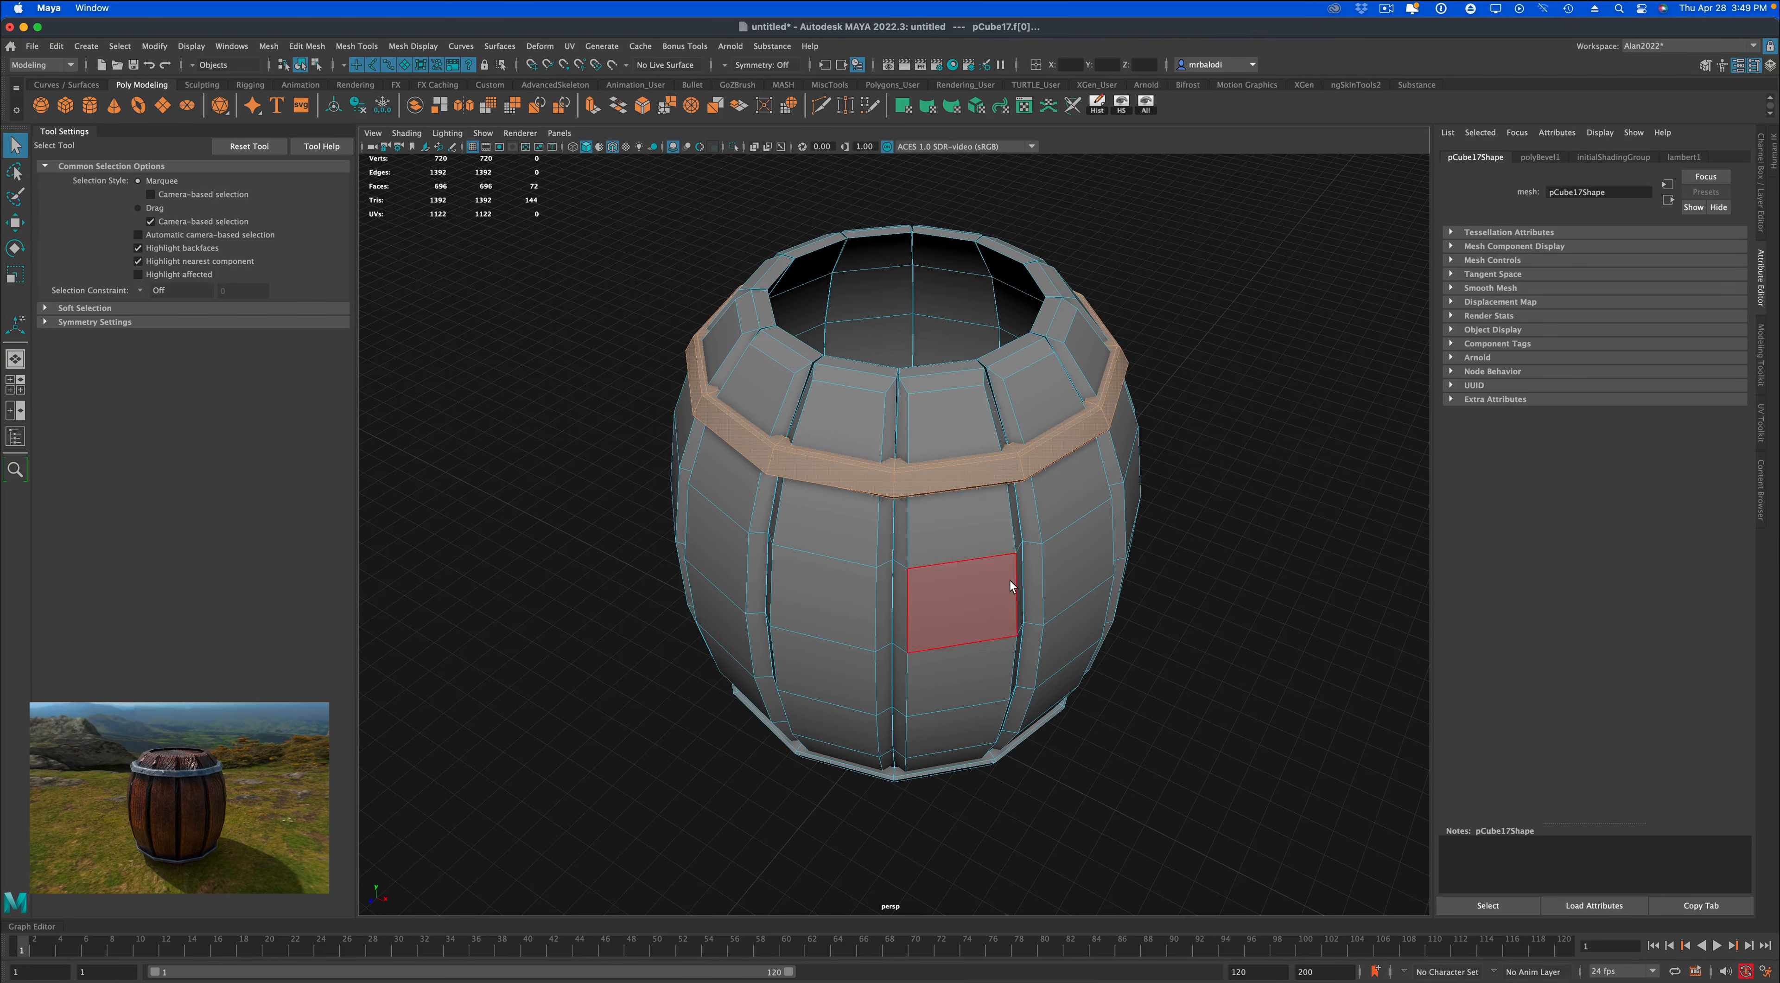
{"action": "left_click", "coordinate": [20, 275]}
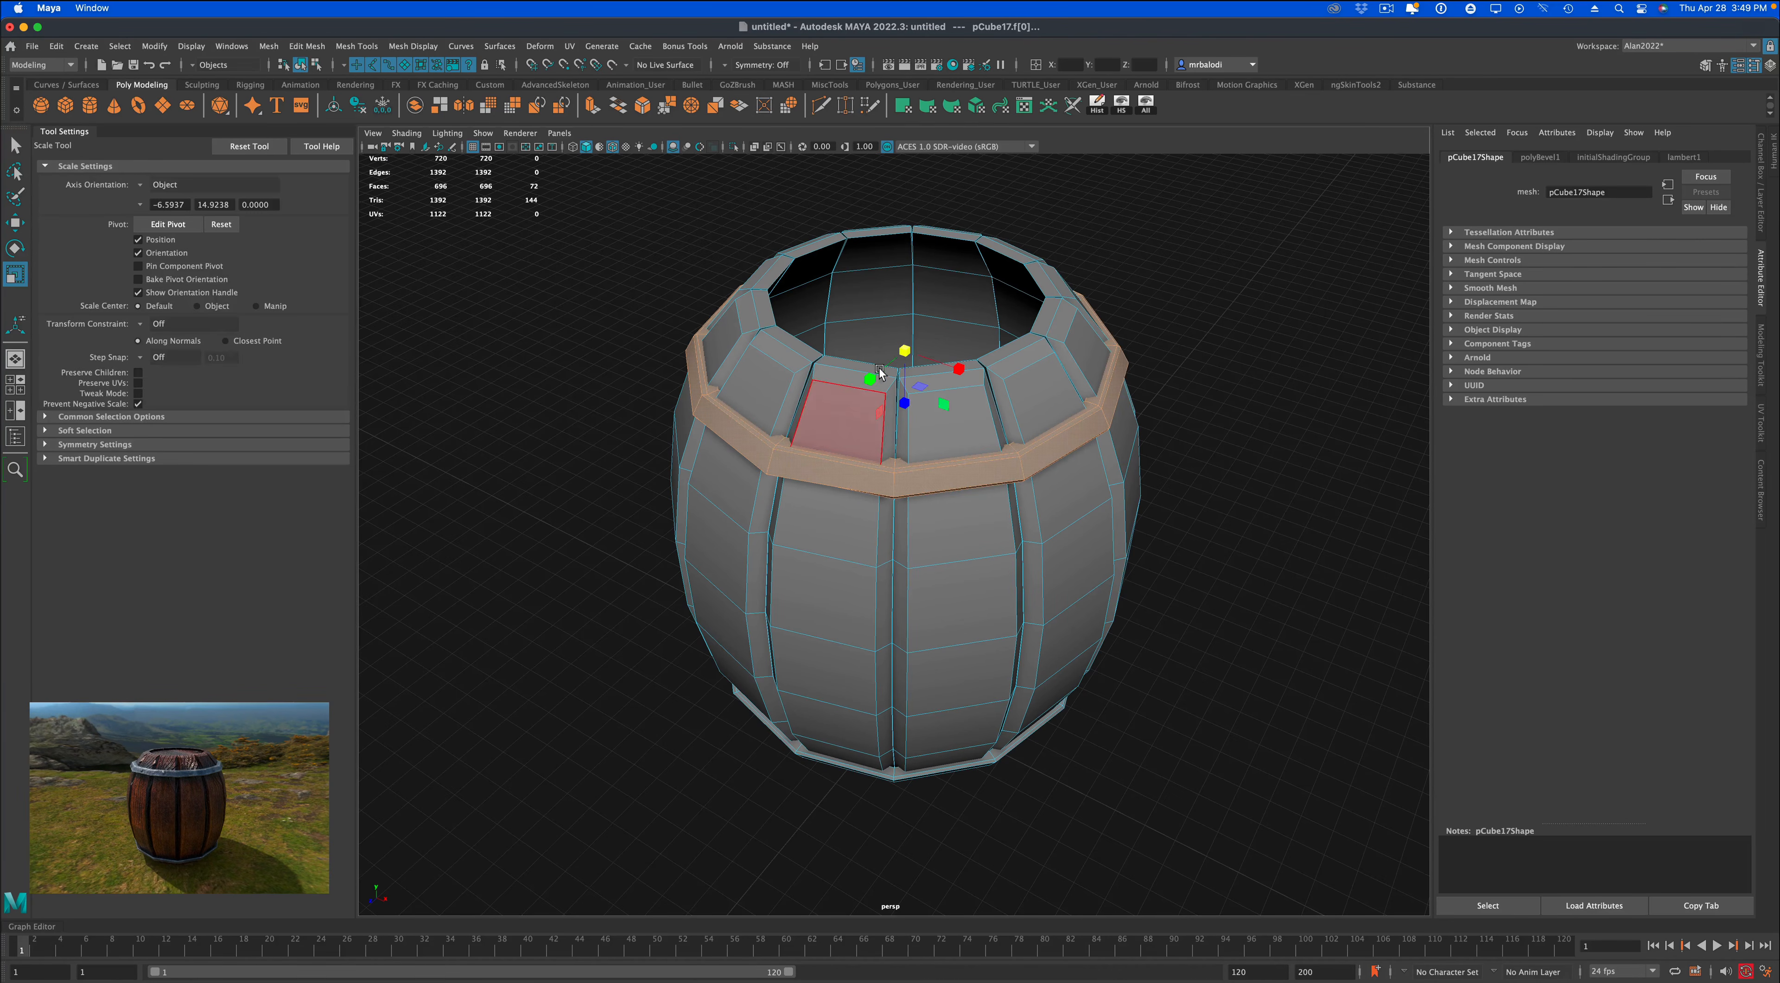
{"action": "left_click_drag", "start_coordinate": [908, 349], "coordinate": [916, 346]}
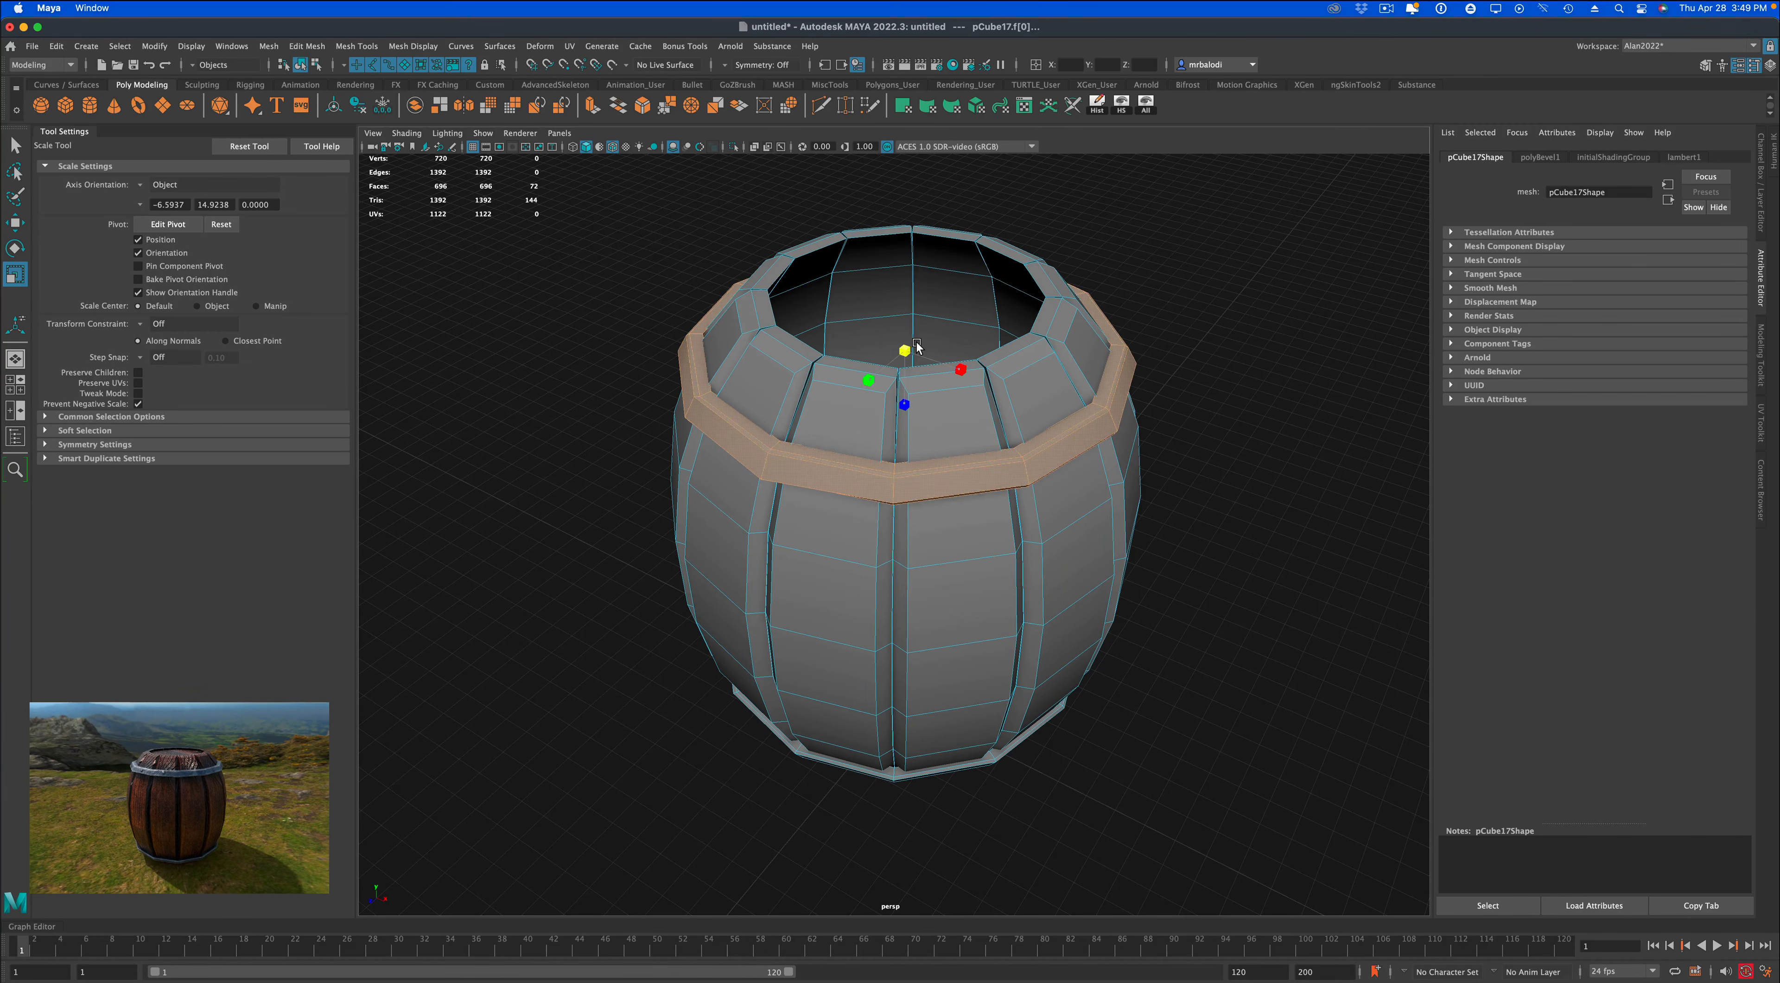
Select all faces of the barrel's lower band and scale them up slightly in all directions.
{"action": "left_click_drag", "start_coordinate": [1085, 595], "coordinate": [1157, 670], "text": "alt"}
{"action": "left_click_drag", "start_coordinate": [1198, 680], "coordinate": [1147, 696], "text": "alt"}
{"action": "double_click", "coordinate": [914, 634]}
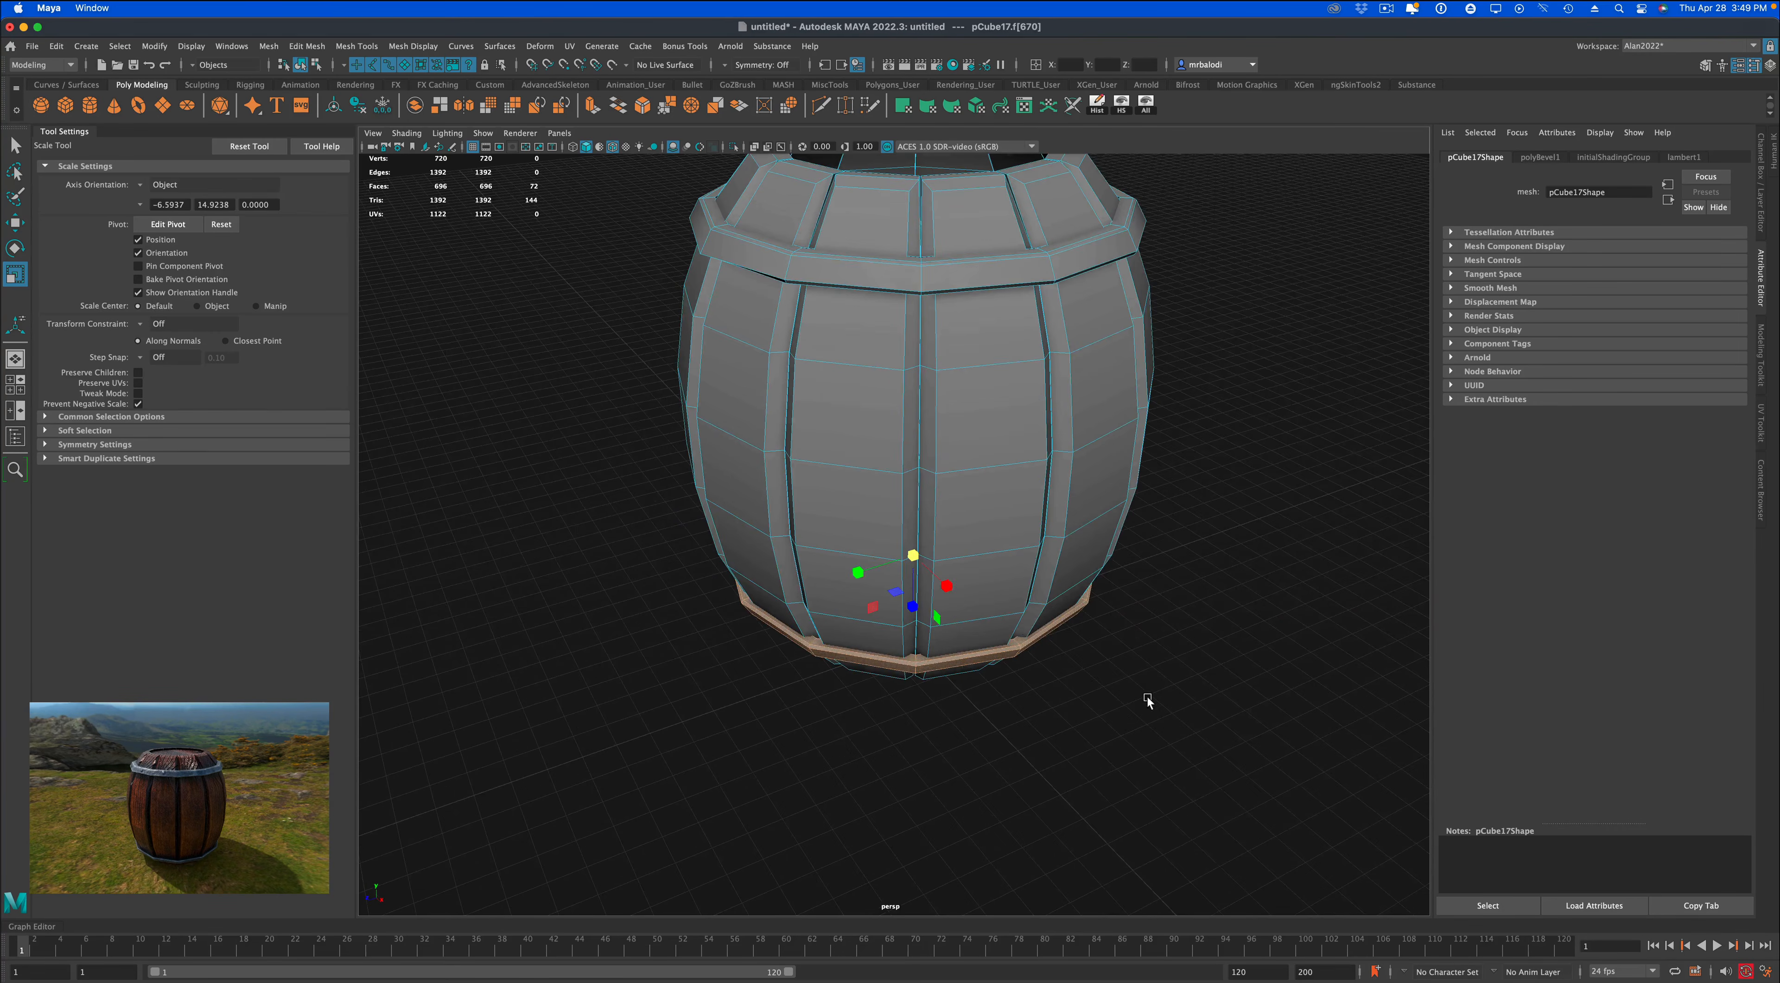
{"action": "left_click_drag", "start_coordinate": [913, 553], "coordinate": [923, 549]}
Return the barrel from face editing to object mode and deselect it.
{"action": "left_click", "coordinate": [14, 145]}
{"action": "left_click_drag", "start_coordinate": [463, 365], "coordinate": [485, 350], "text": "alt"}
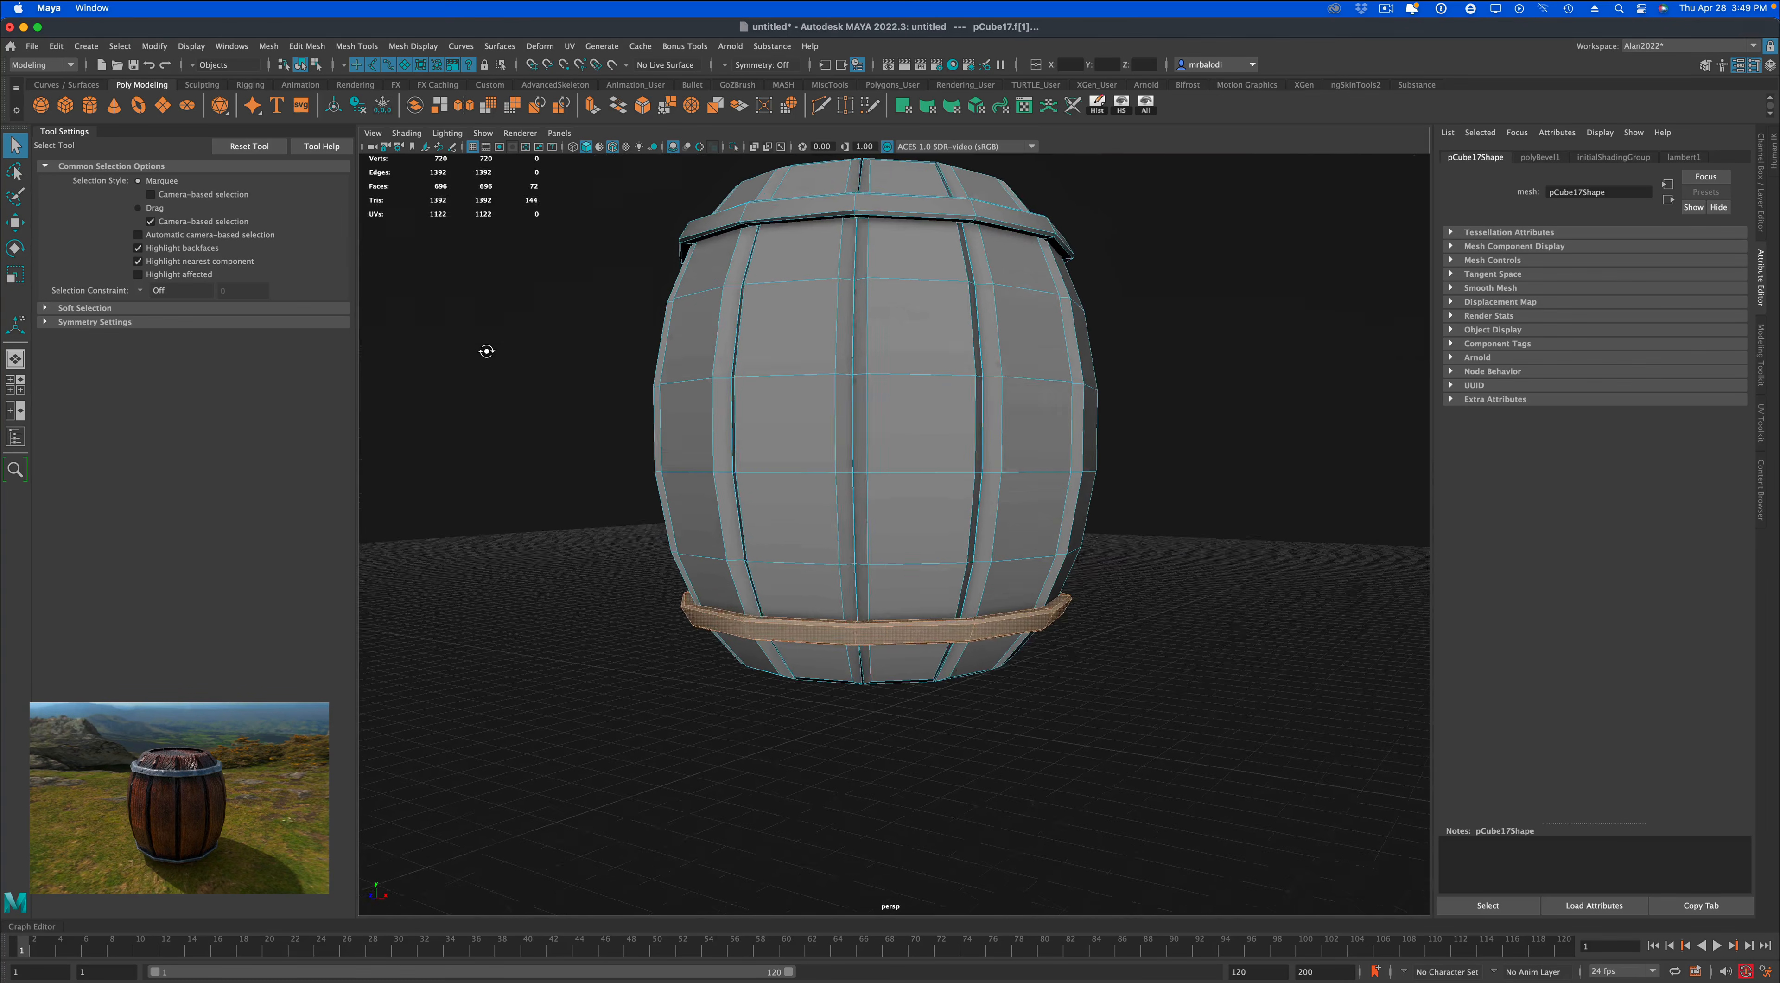
{"action": "right_click_drag", "start_coordinate": [882, 631], "coordinate": [957, 584]}
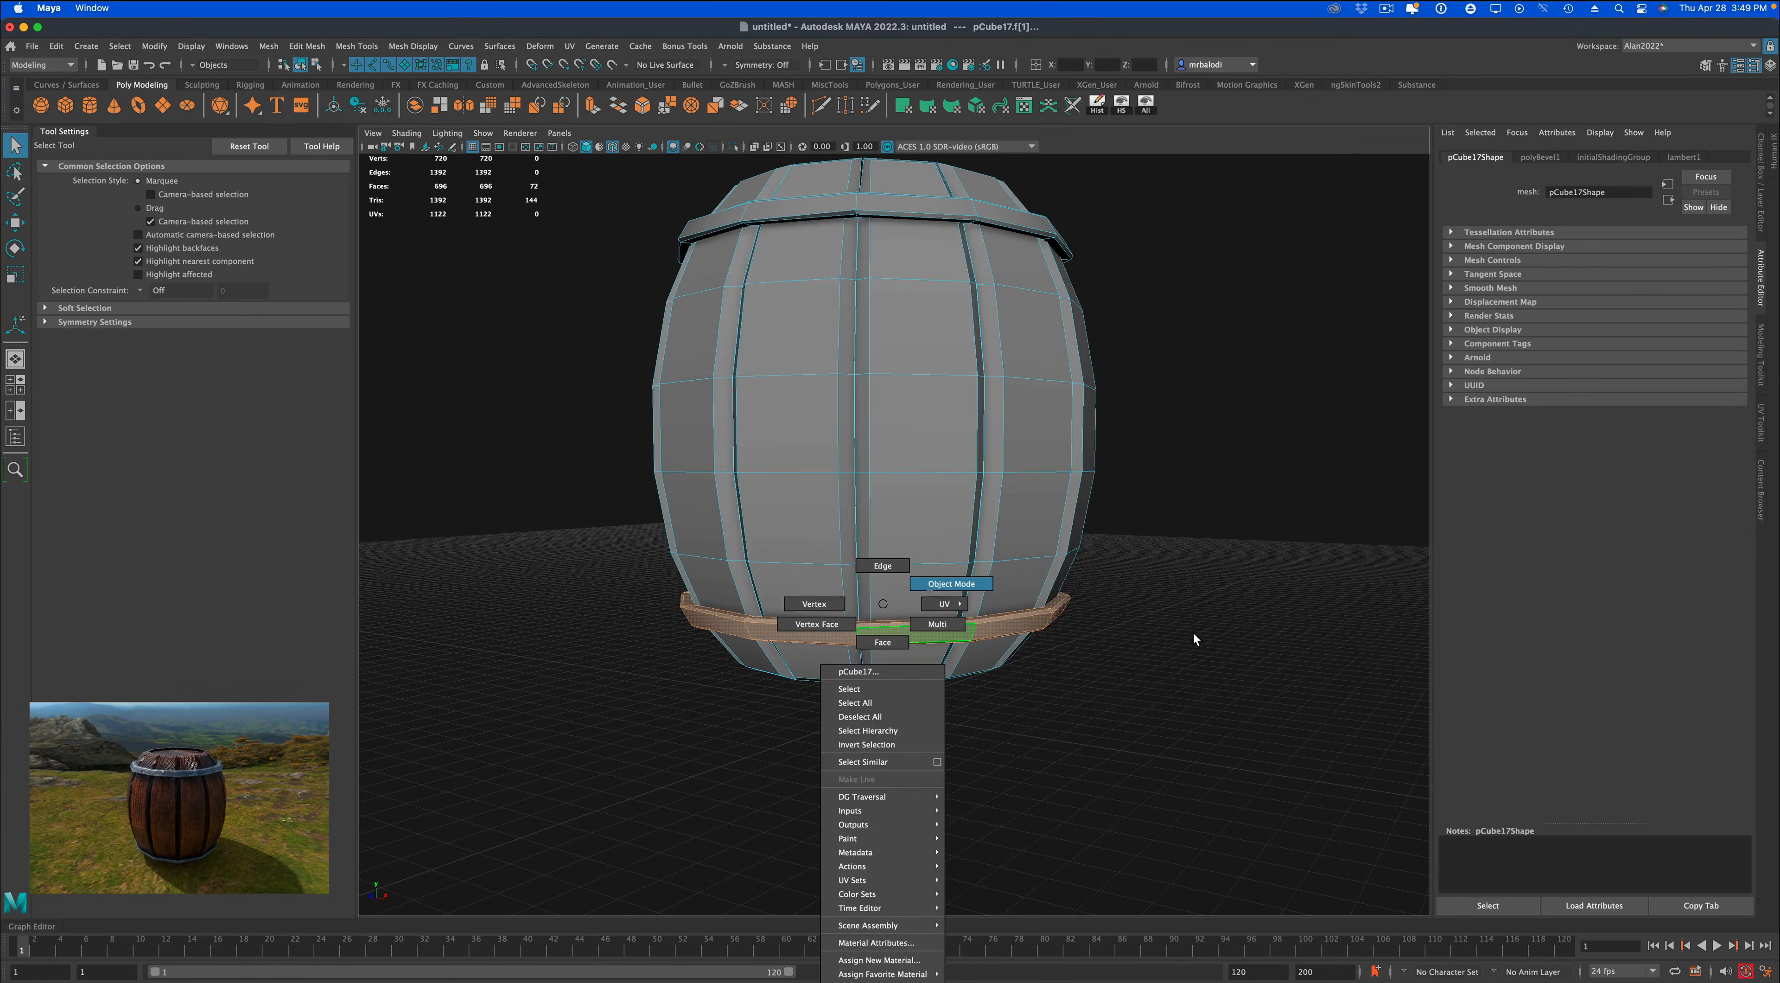
{"action": "left_click", "coordinate": [1195, 632]}
{"action": "mouse_move", "coordinate": [1204, 629]}
{"action": "left_mouse_down", "text": "alt"}
{"action": "mouse_move", "coordinate": [1170, 727]}
{"action": "mouse_move", "coordinate": [1193, 637]}
{"action": "mouse_move", "coordinate": [1143, 653]}
{"action": "mouse_move", "coordinate": [1228, 637]}
{"action": "mouse_move", "coordinate": [1191, 647]}
{"action": "left_mouse_up", "text": "alt"}
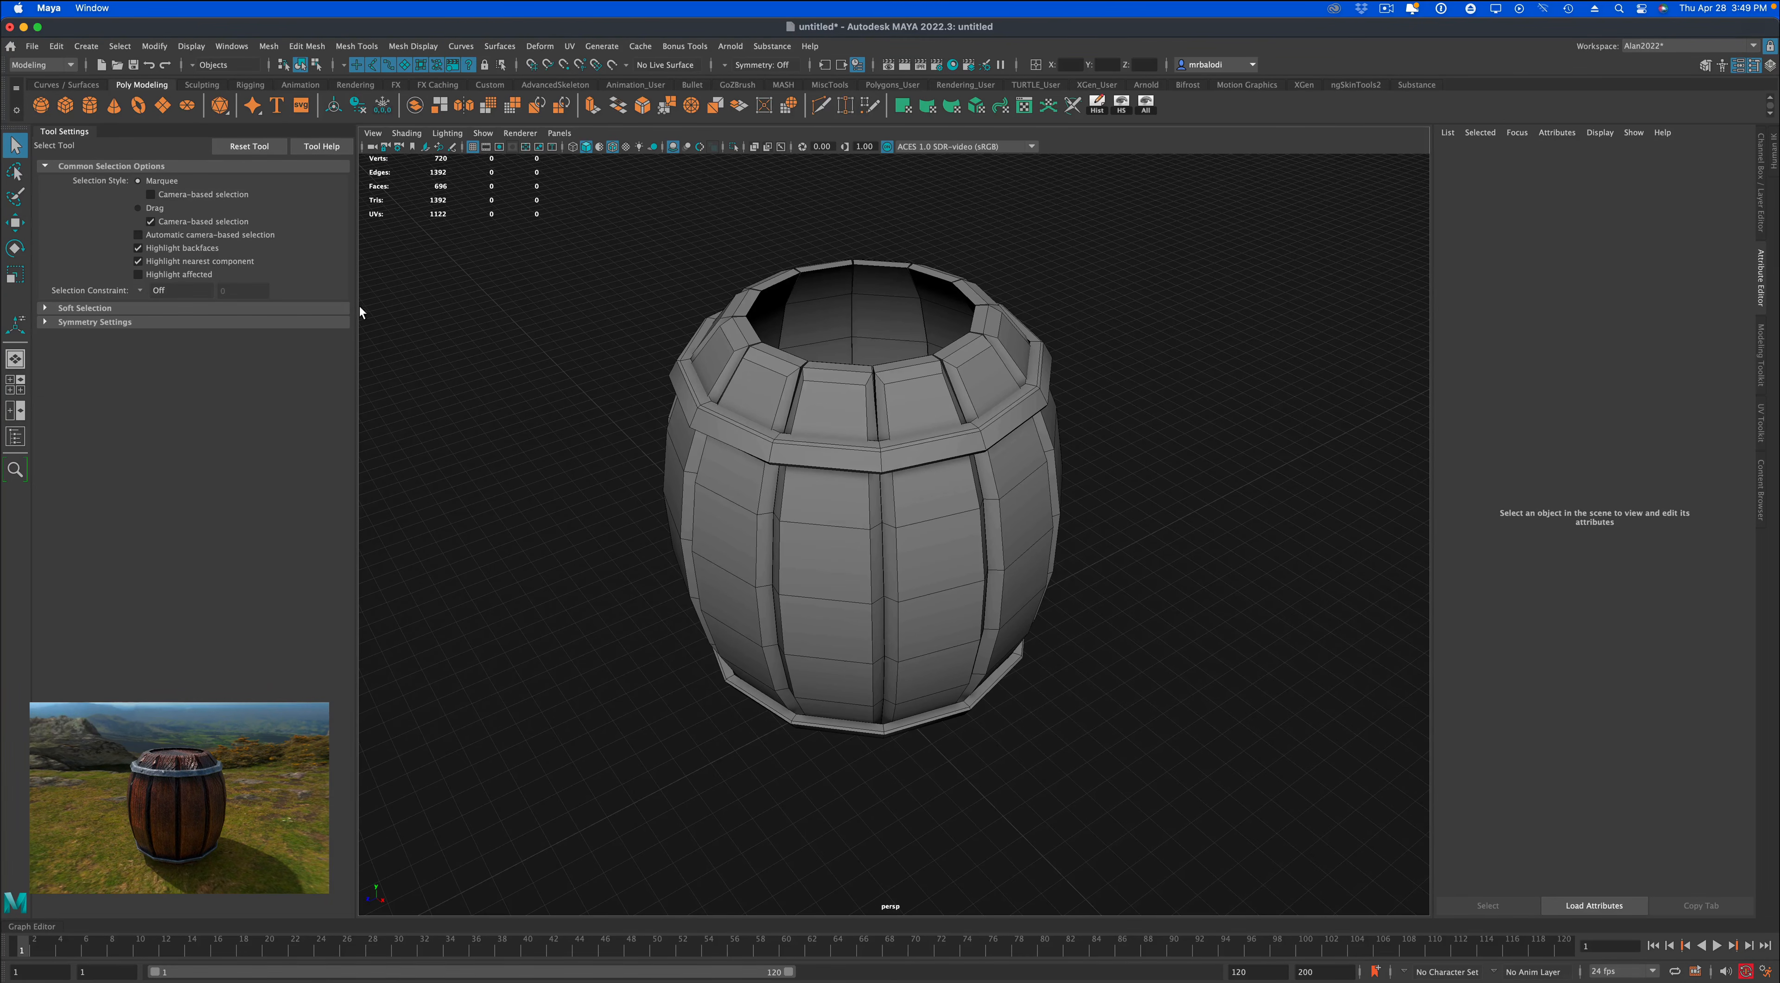
Create a polygon cylinder beside the barrel's base and flatten it into a thin disc with a Y scale of about 0.072.
{"action": "left_click", "coordinate": [89, 105]}
{"action": "left_click_drag", "start_coordinate": [694, 763], "coordinate": [726, 790]}
{"action": "key", "text": "q"}
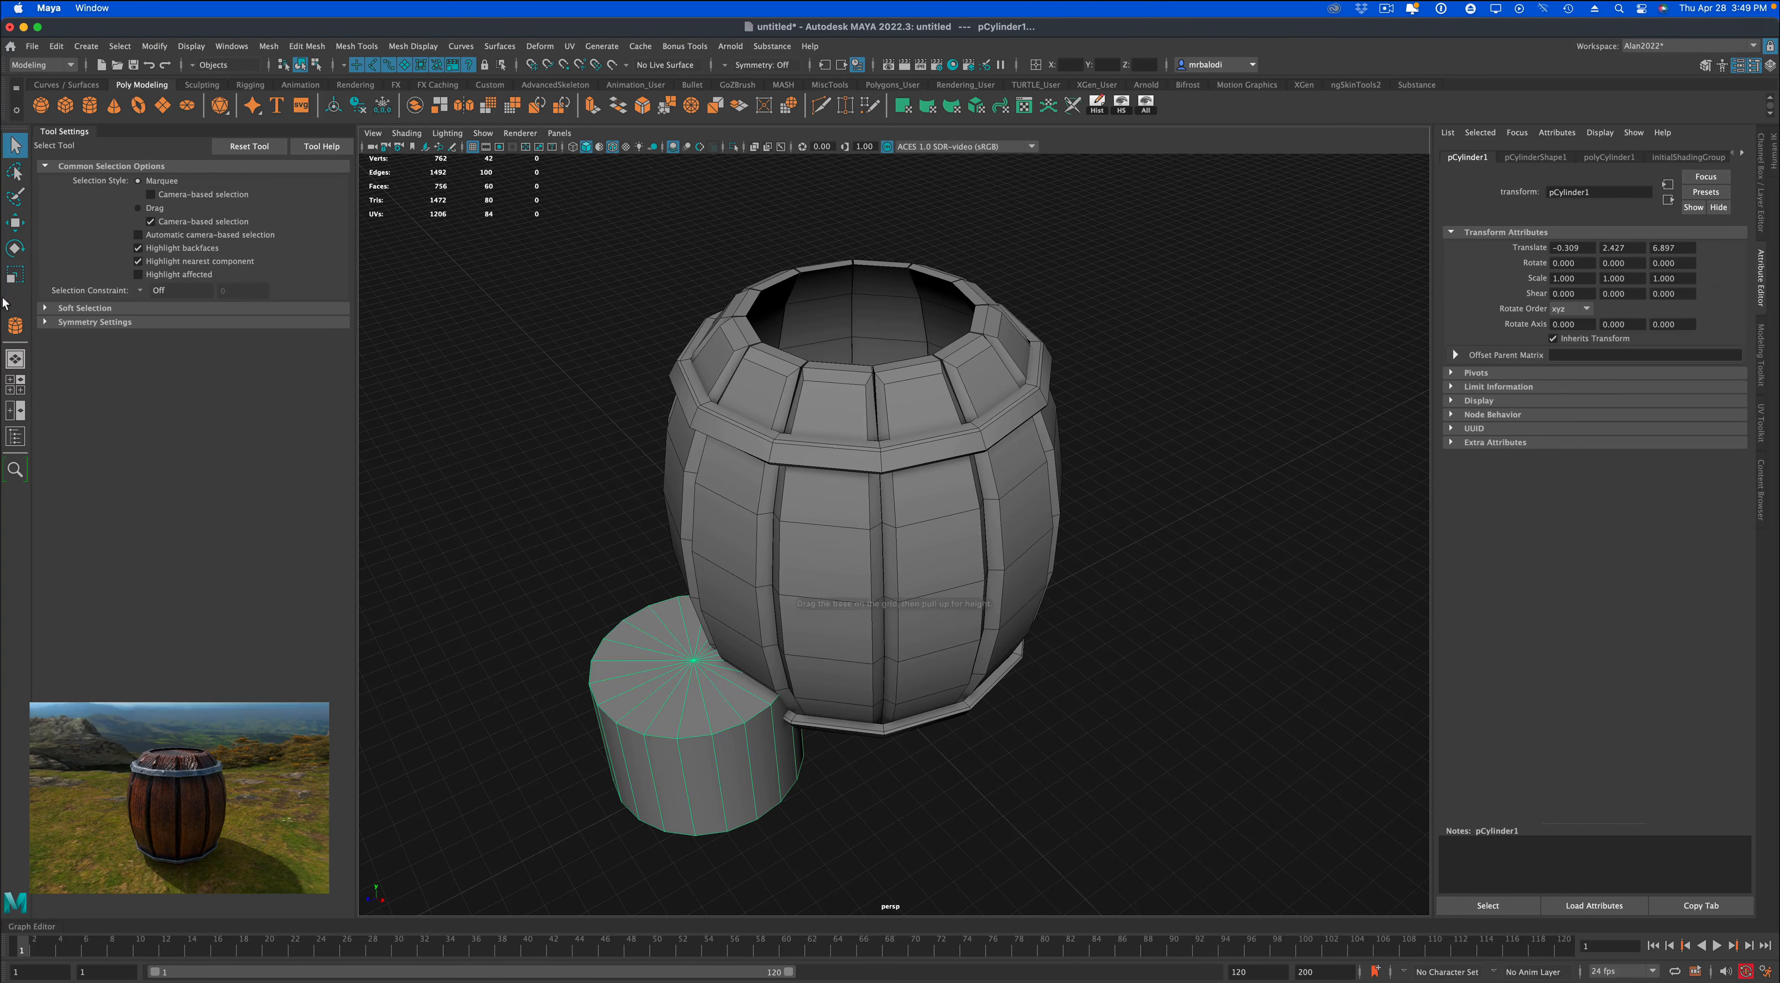
{"action": "left_click", "coordinate": [14, 275]}
{"action": "left_click_drag", "start_coordinate": [582, 700], "coordinate": [684, 718], "text": "alt"}
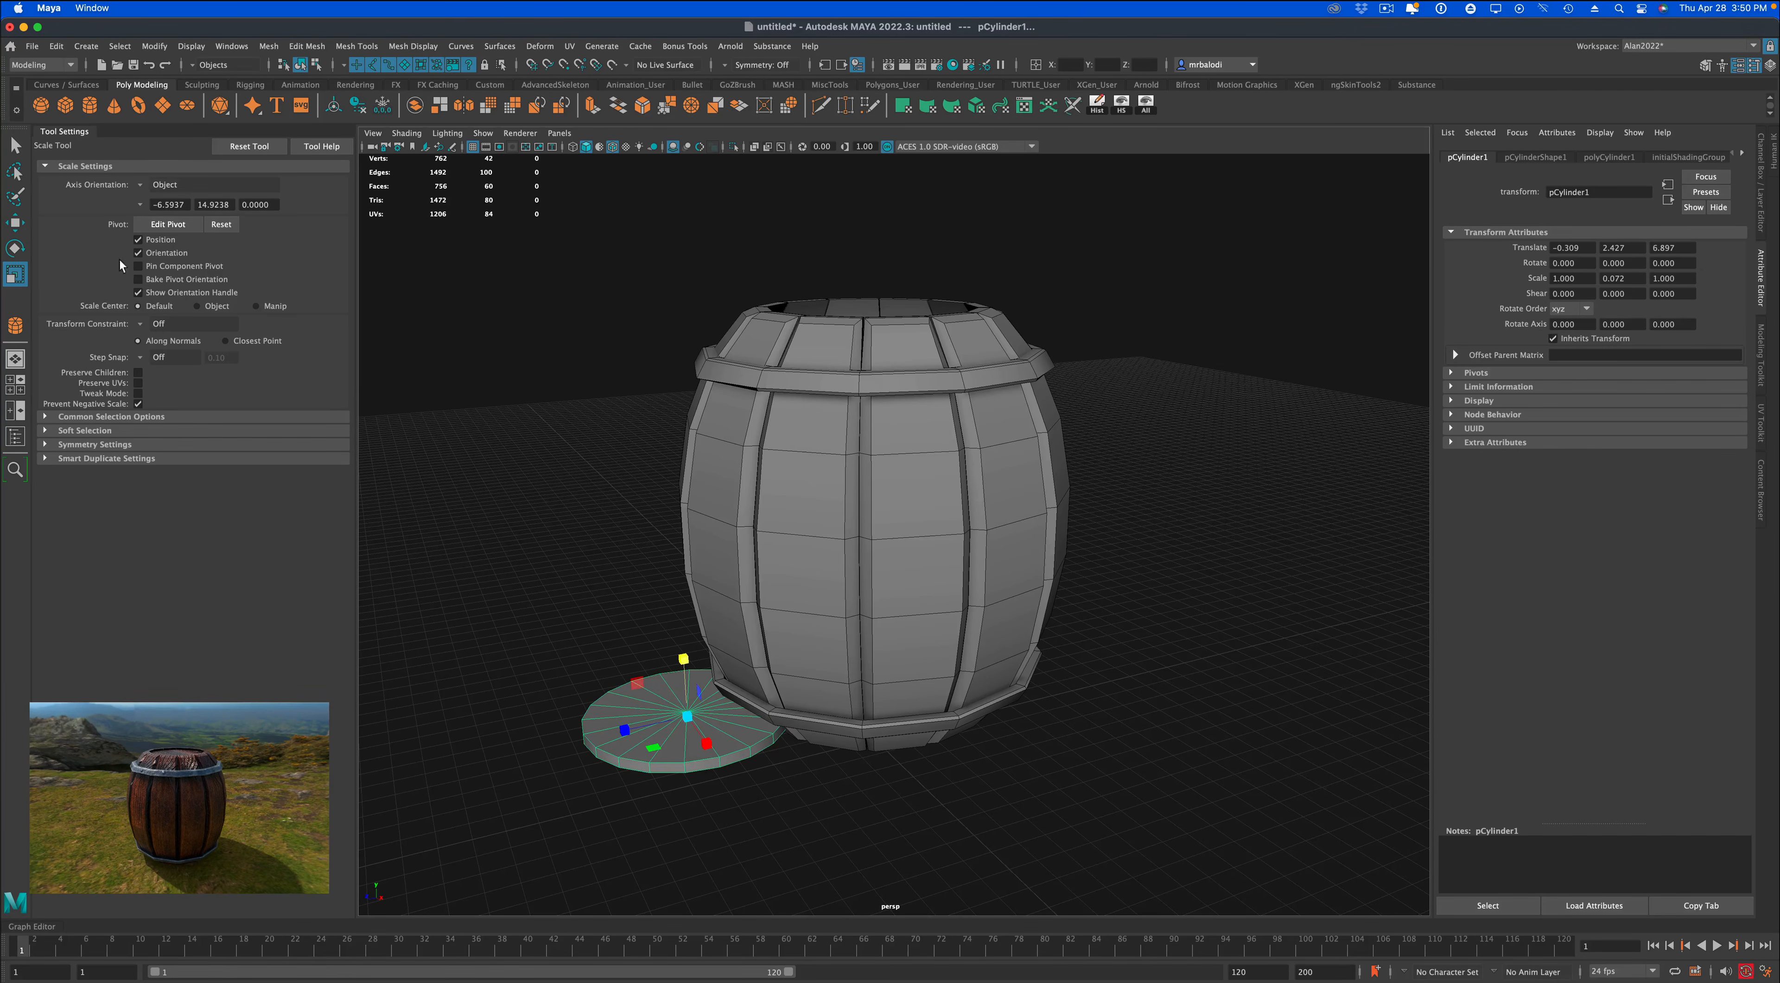
Centre the flattened disc at the origin by setting its X, Y and Z translation to 0.
{"action": "left_click", "coordinate": [16, 145]}
{"action": "left_click_drag", "start_coordinate": [560, 509], "coordinate": [597, 532], "text": "alt"}
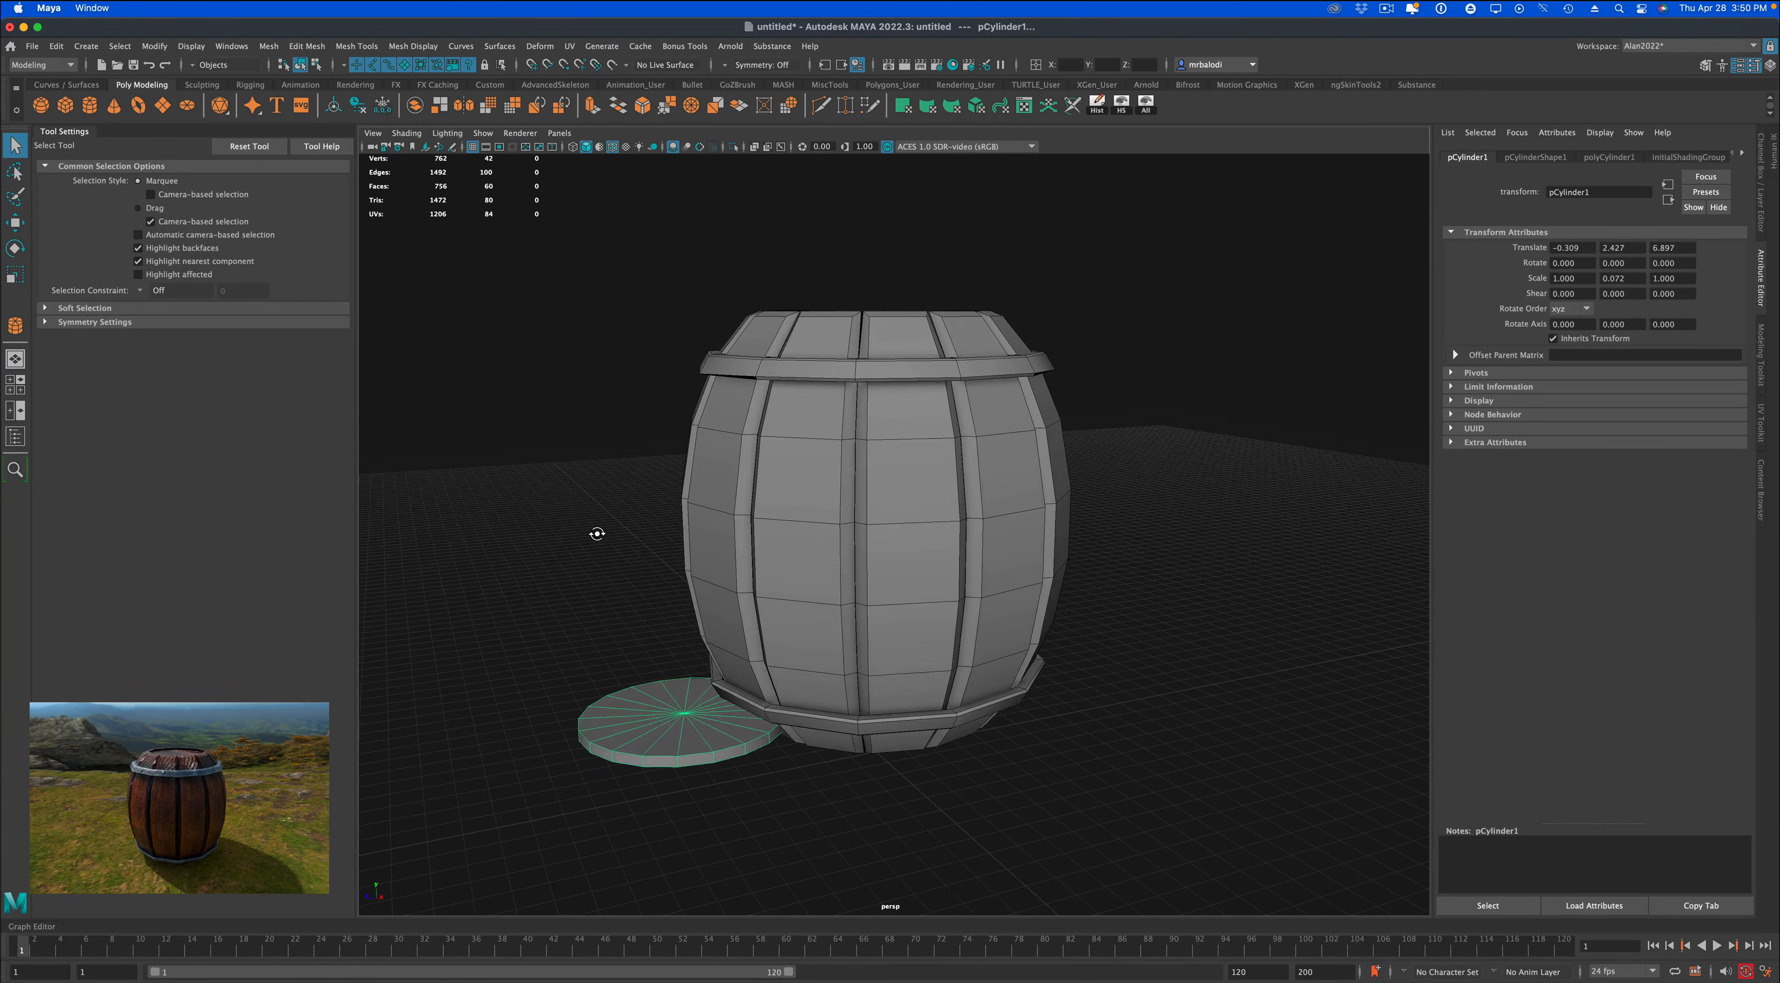
{"action": "left_click_drag", "start_coordinate": [592, 593], "coordinate": [532, 638], "text": "alt"}
{"action": "left_click", "coordinate": [17, 221]}
{"action": "left_click_drag", "start_coordinate": [447, 455], "coordinate": [449, 459], "text": "alt"}
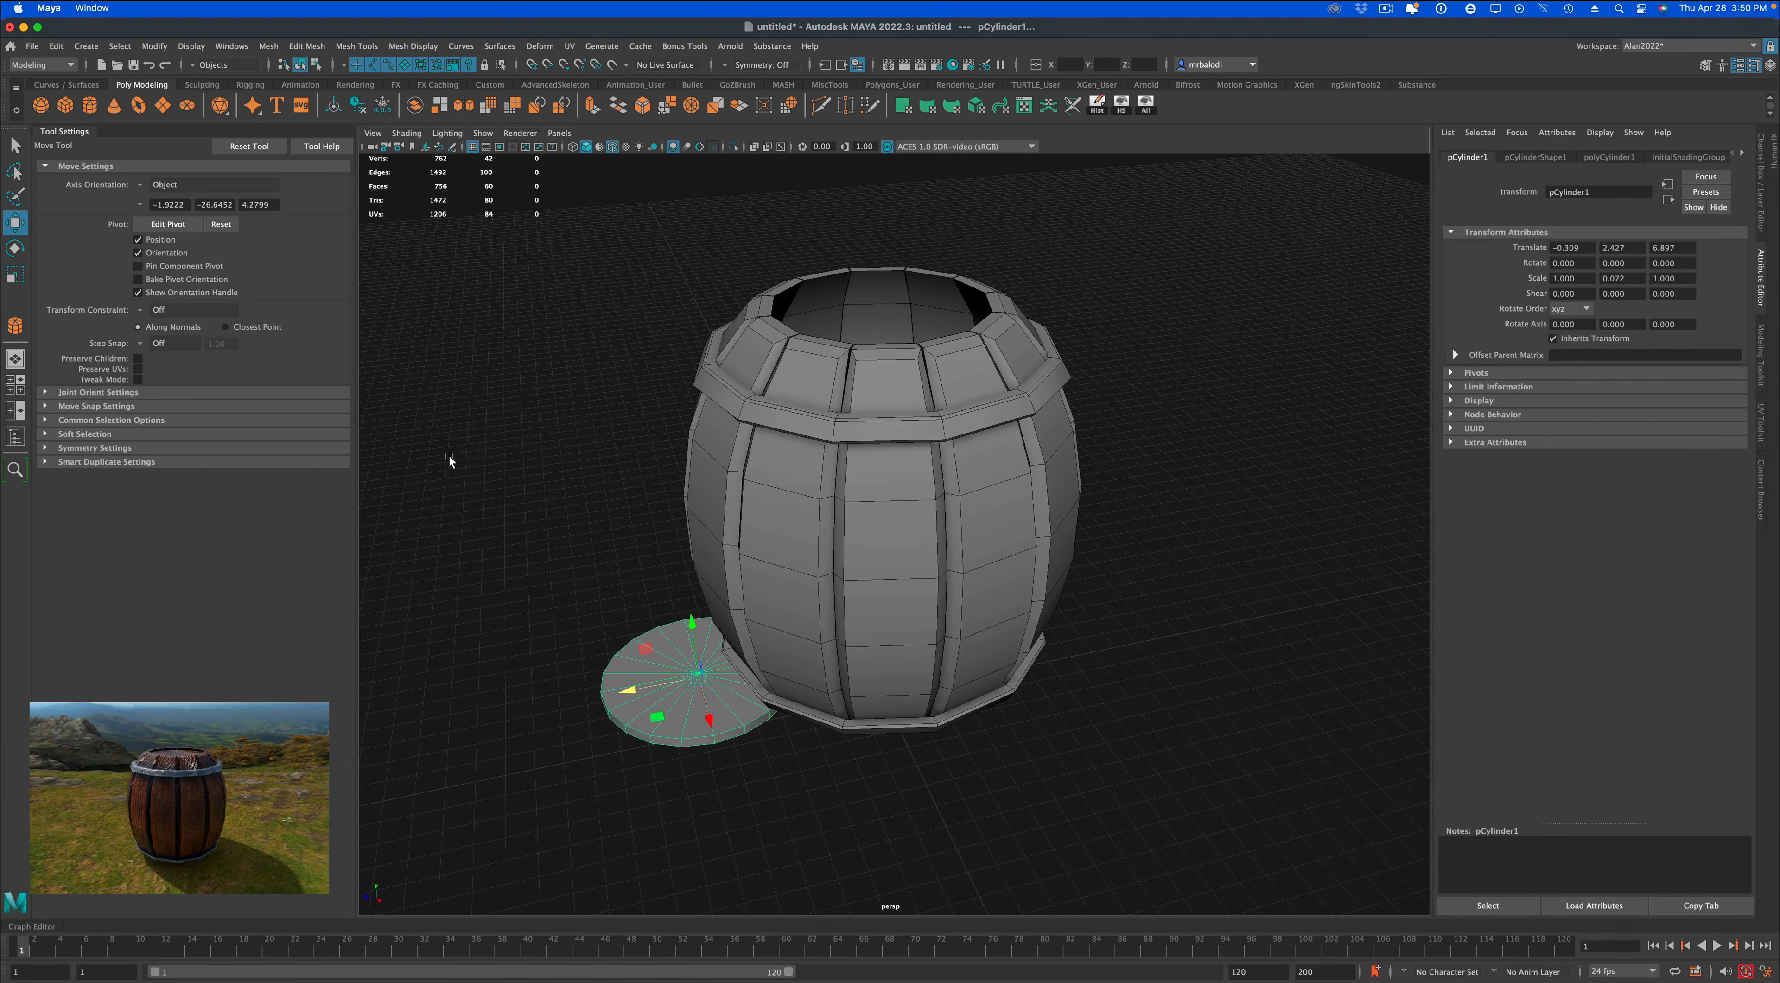
{"action": "left_click", "coordinate": [1763, 211]}
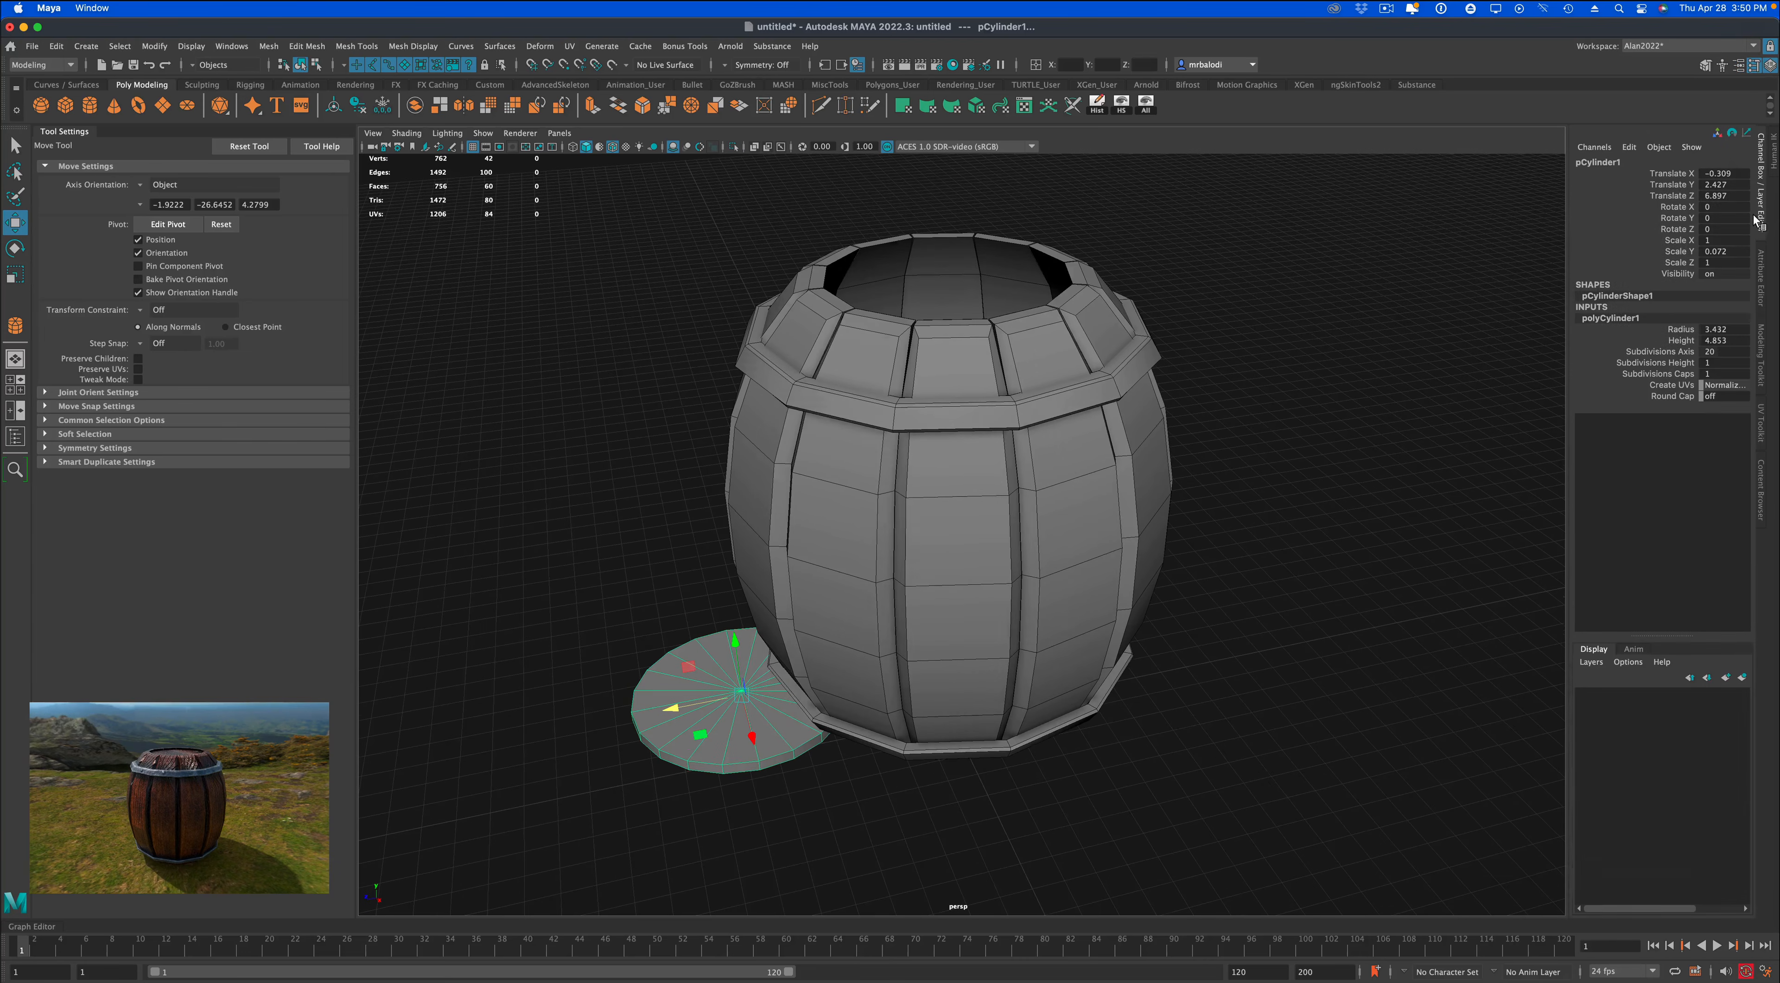
{"action": "left_click_drag", "start_coordinate": [1736, 197], "coordinate": [1741, 172]}
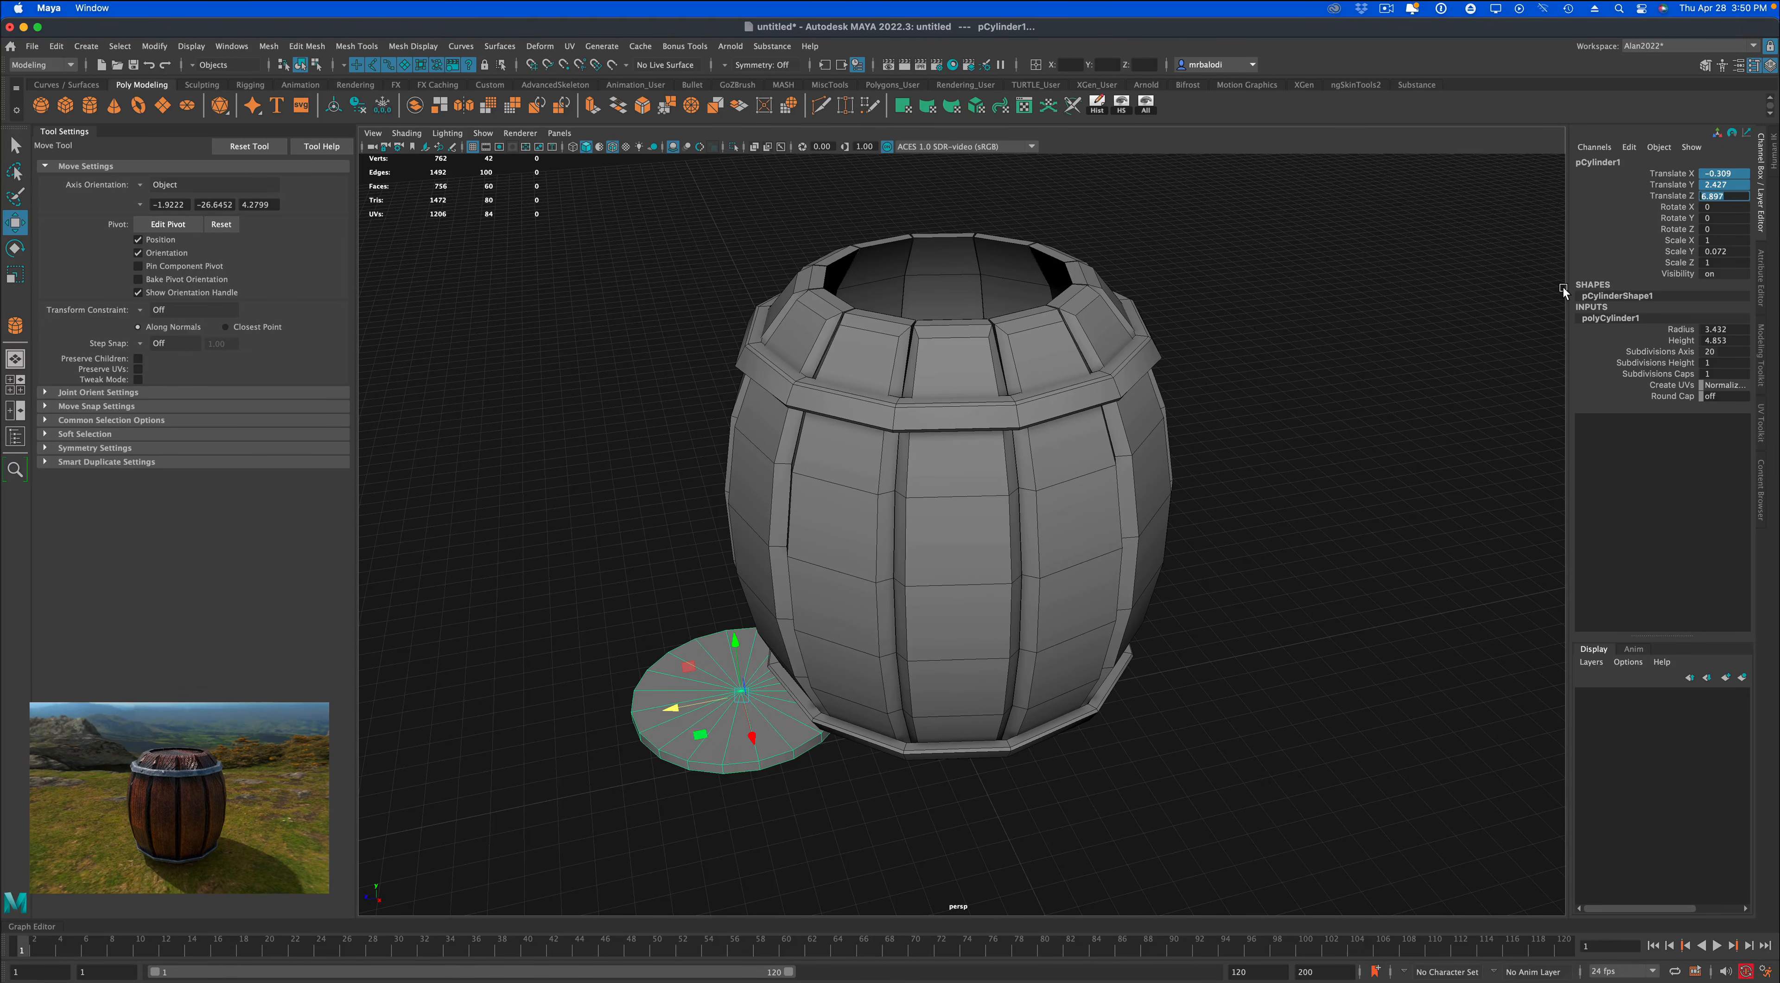
{"action": "type", "text": "0"}
{"action": "key", "text": "Return"}
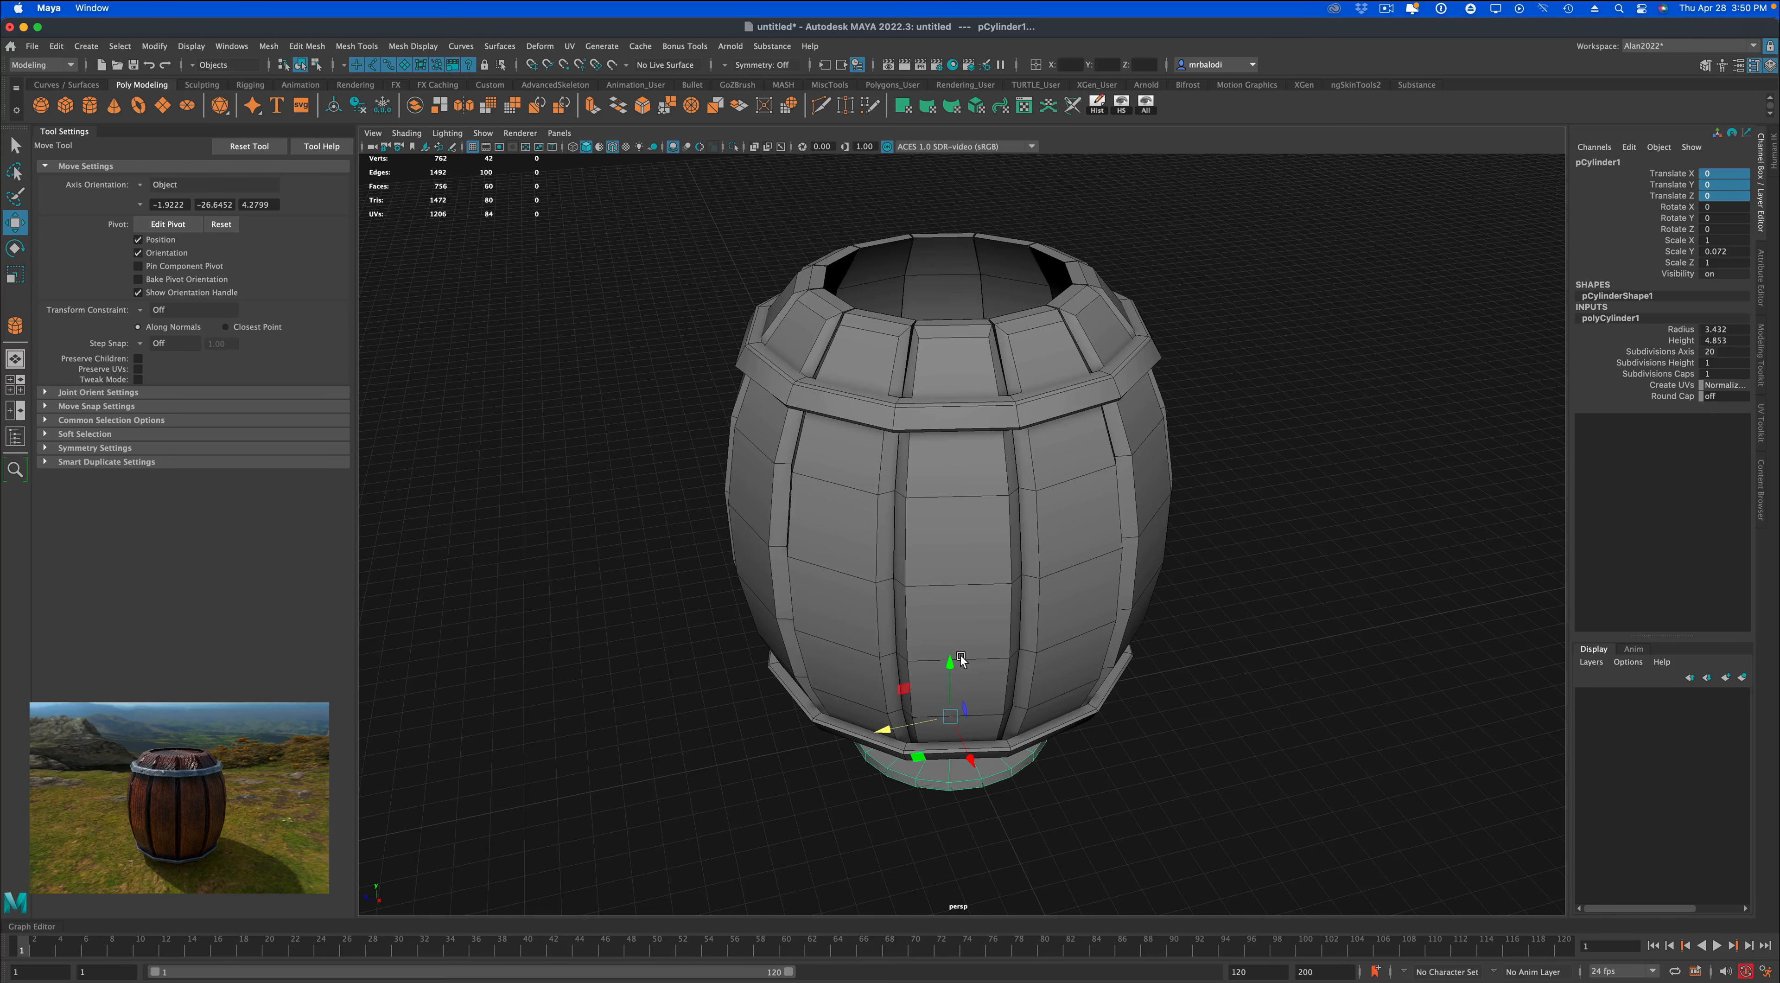
Raise the disc into the barrel's top opening, about 15.4 in Y, and scale it up uniformly to about 1.069 in X and Z.
{"action": "left_click_drag", "start_coordinate": [948, 666], "coordinate": [947, 208]}
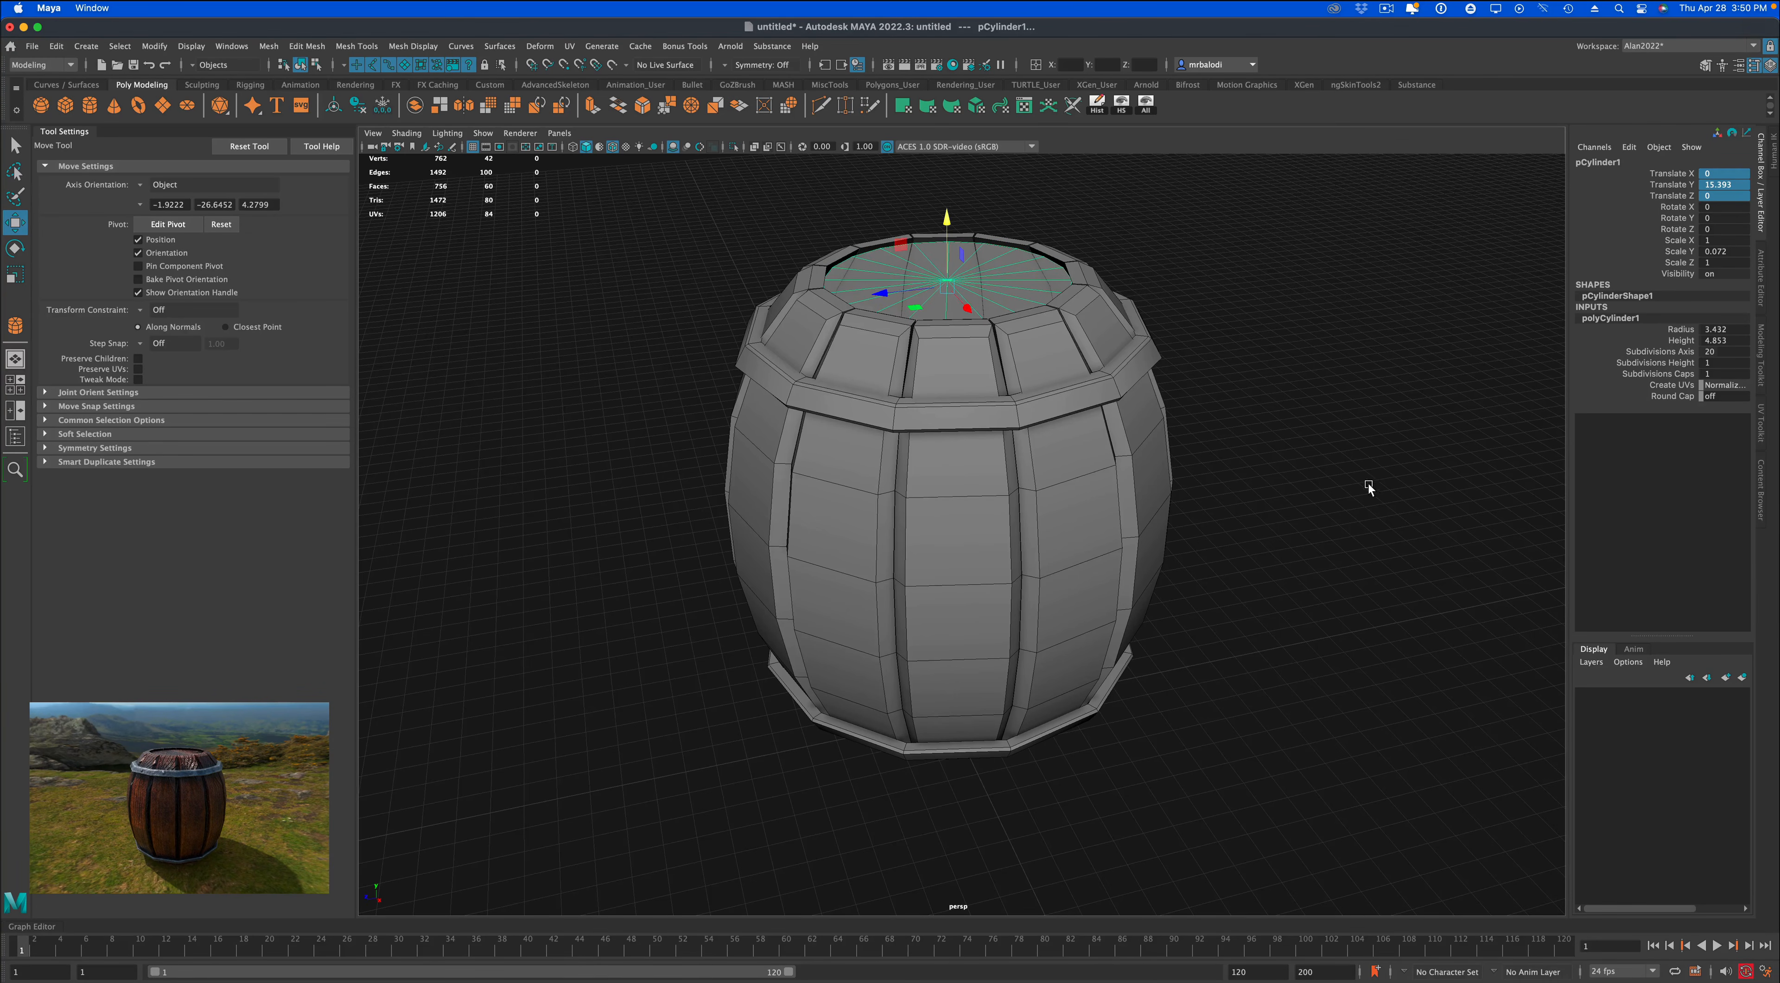
{"action": "left_click_drag", "start_coordinate": [1367, 482], "coordinate": [1364, 491], "text": "alt"}
{"action": "middle_click_drag", "start_coordinate": [1364, 491], "coordinate": [1314, 590], "text": "alt"}
{"action": "scroll", "coordinate": [1314, 590], "scroll_direction": "up", "scroll_amount": 3}
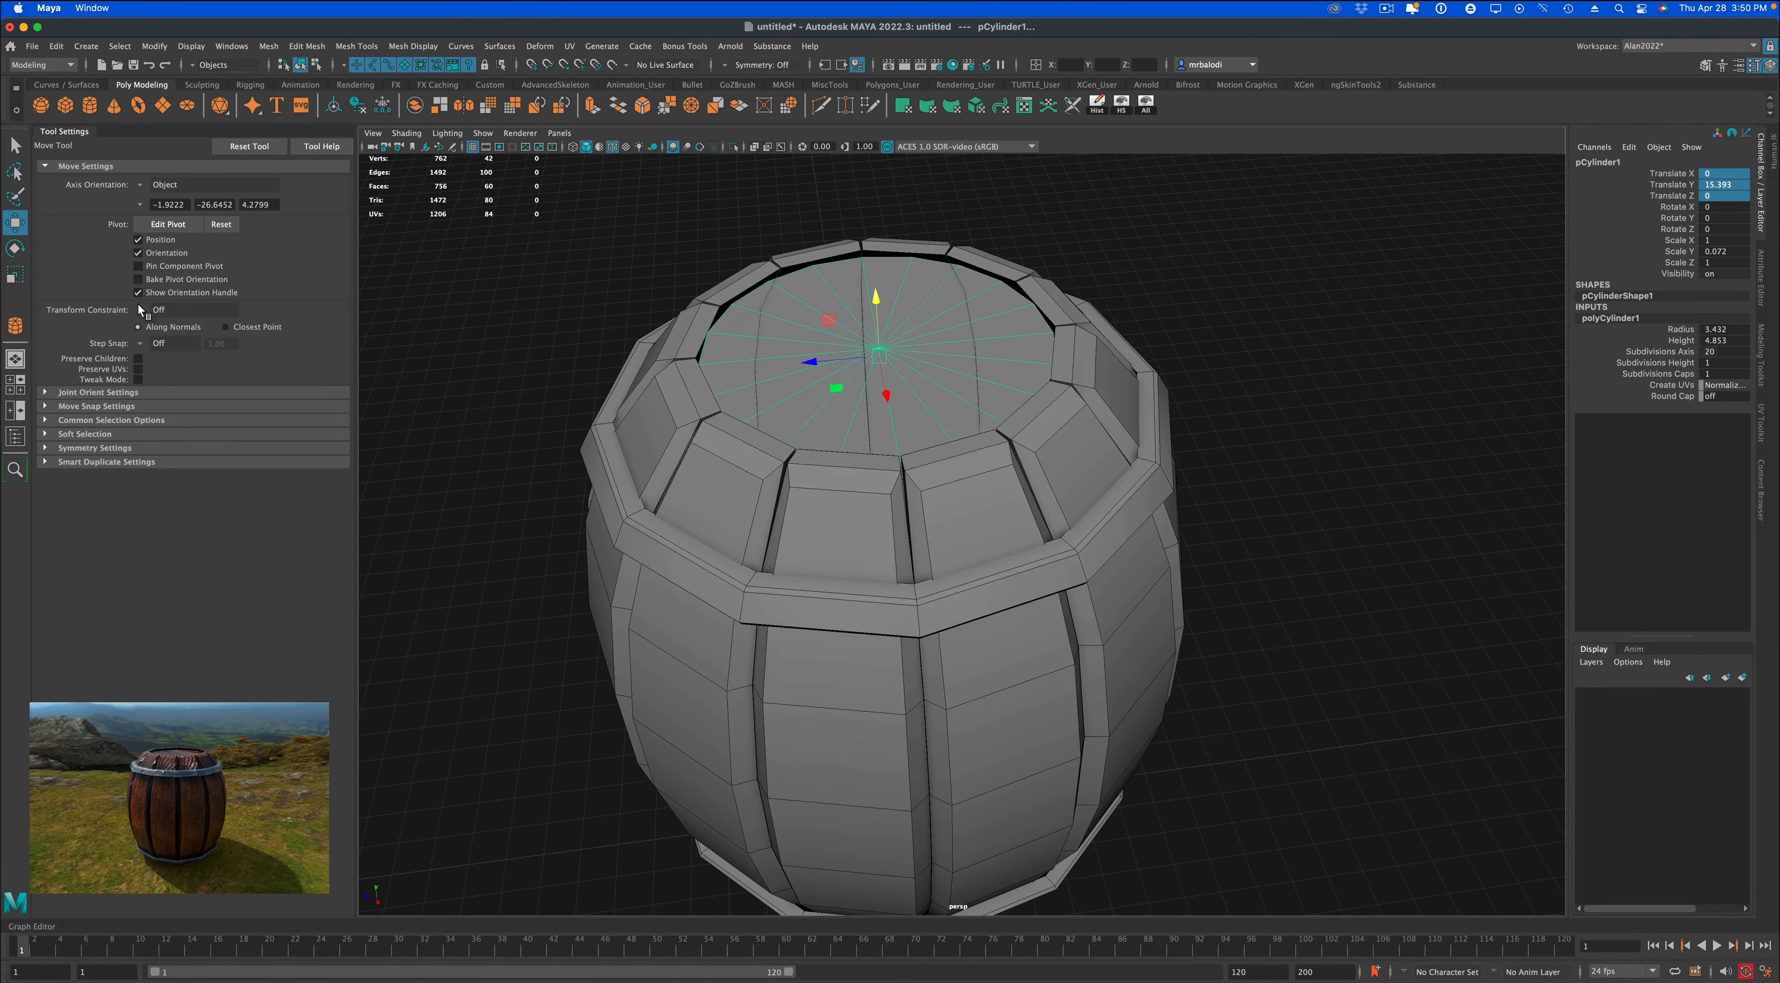
{"action": "left_click", "coordinate": [15, 276]}
{"action": "left_click_drag", "start_coordinate": [874, 351], "coordinate": [896, 350]}
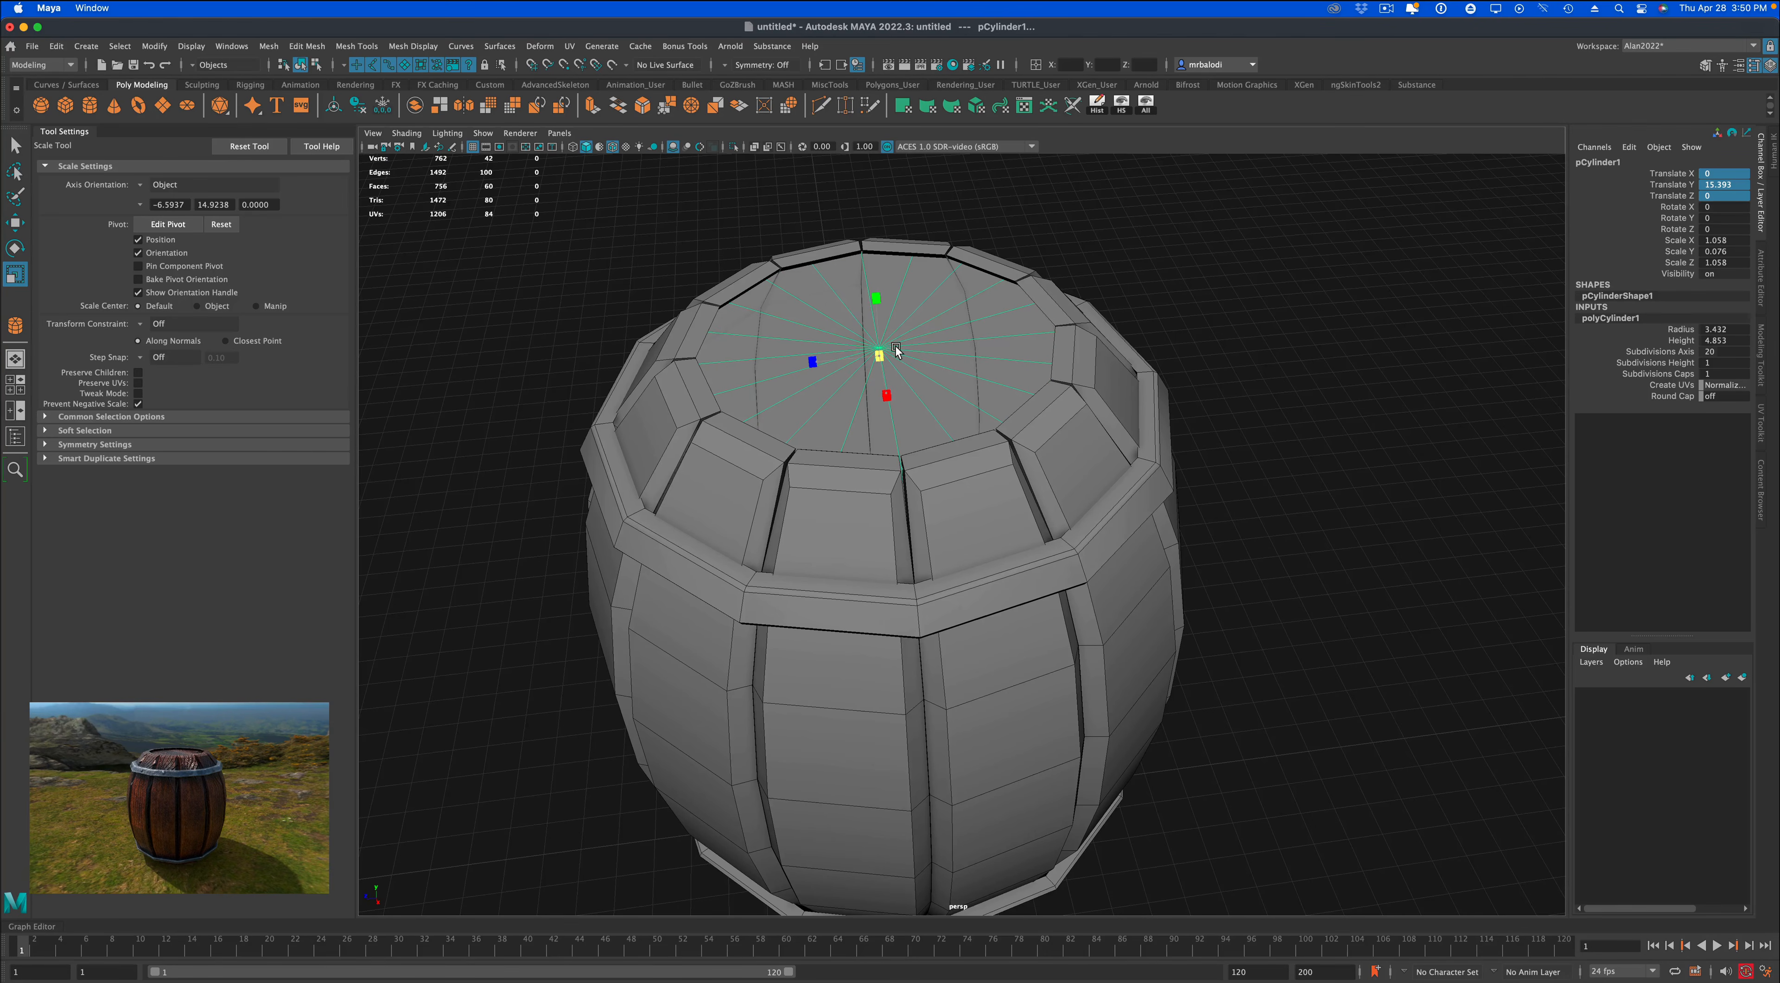
Lower the lid disc slightly inside the rim to a Y translation of about 15.3, and deselect it.
{"action": "left_click", "coordinate": [18, 147]}
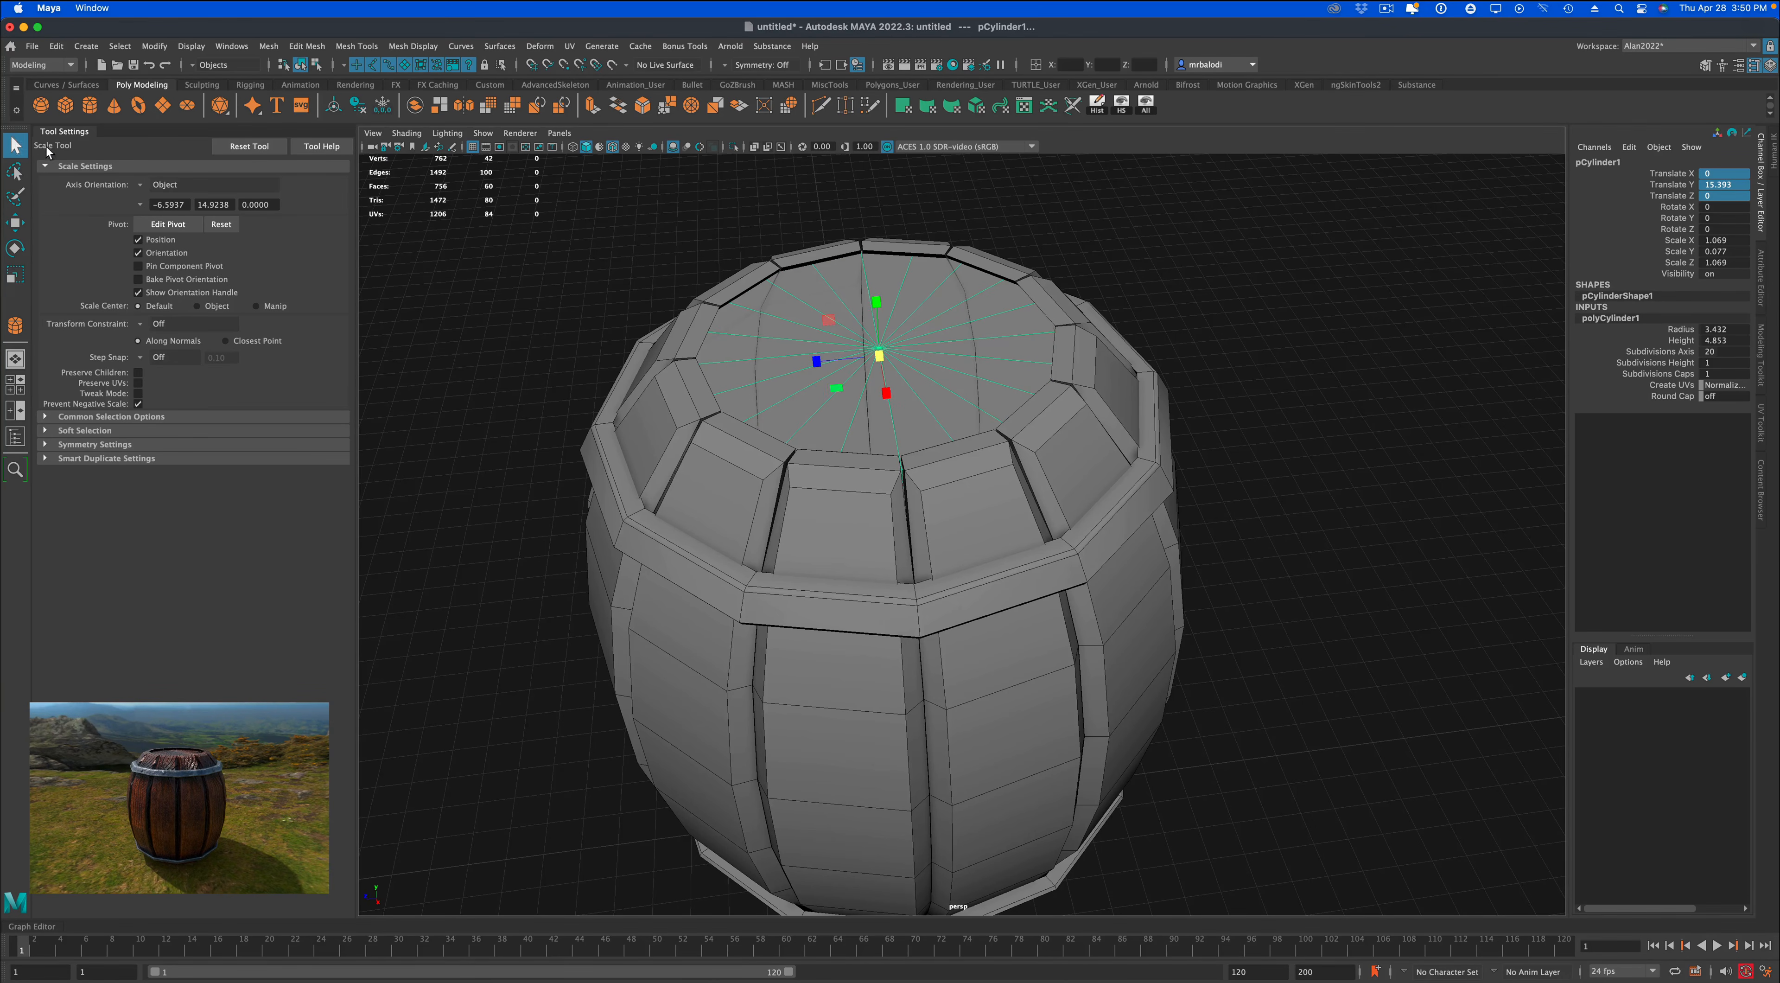
{"action": "left_click_drag", "start_coordinate": [491, 268], "coordinate": [528, 228], "text": "alt"}
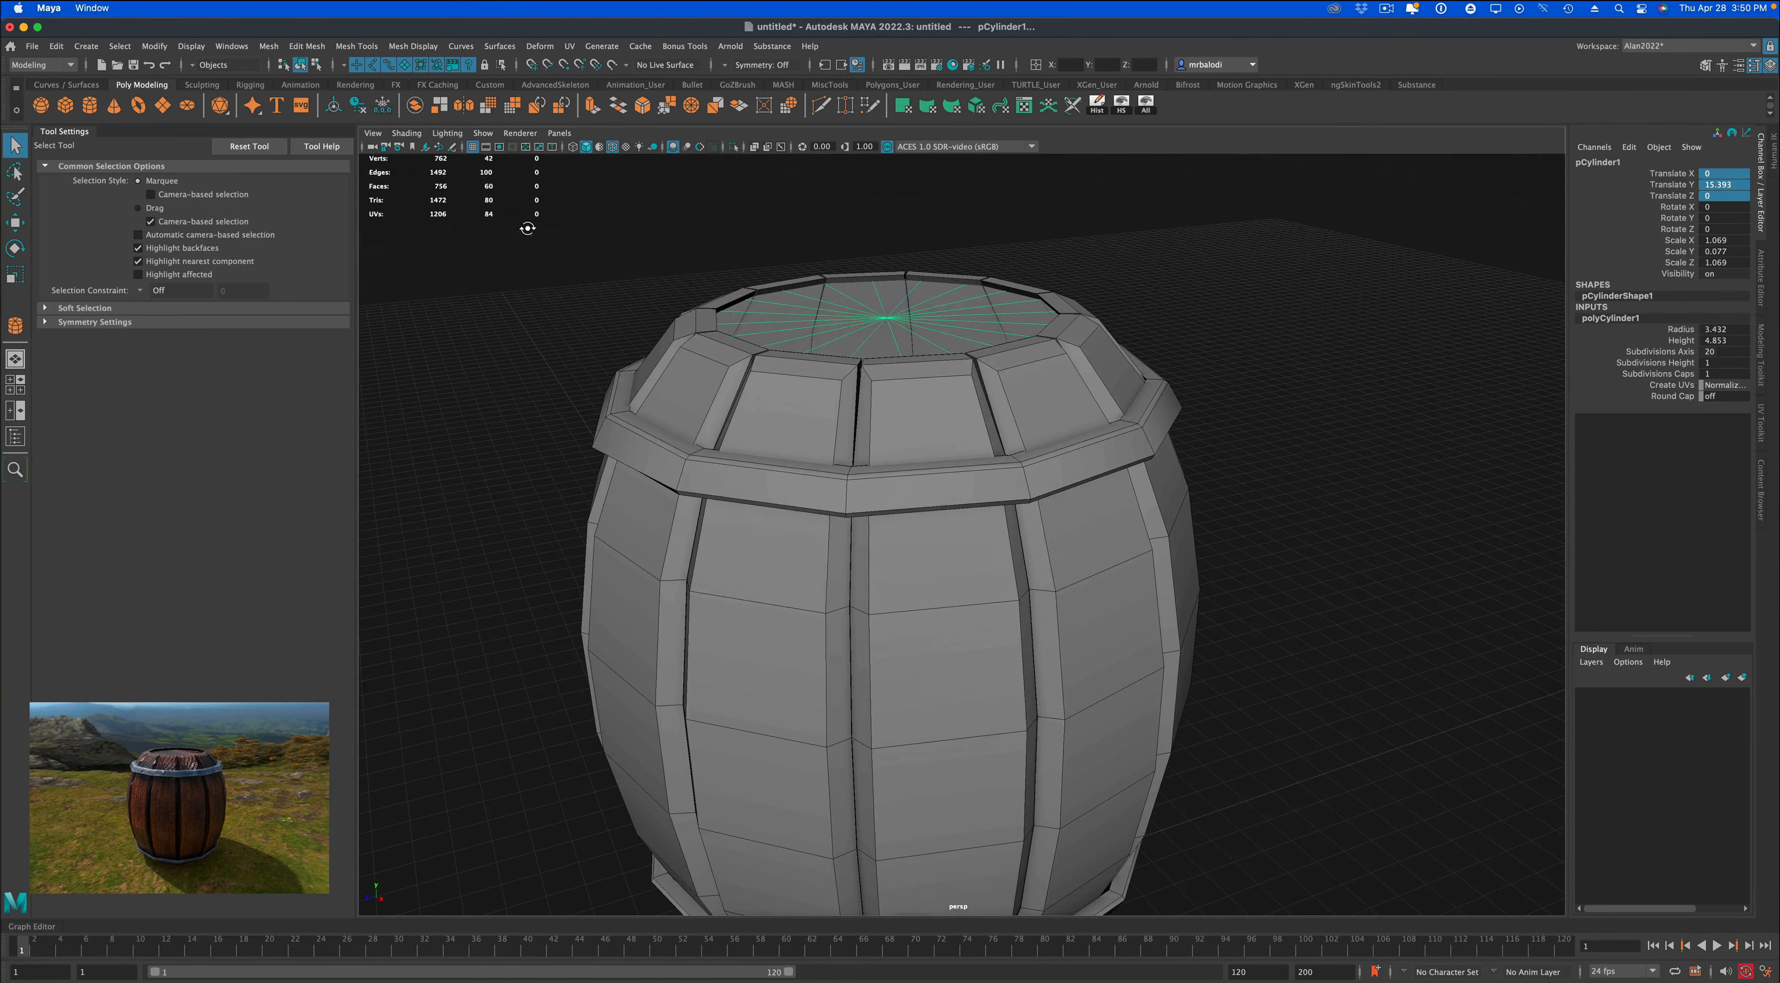
{"action": "left_click", "coordinate": [14, 223]}
{"action": "left_click_drag", "start_coordinate": [885, 258], "coordinate": [888, 262]}
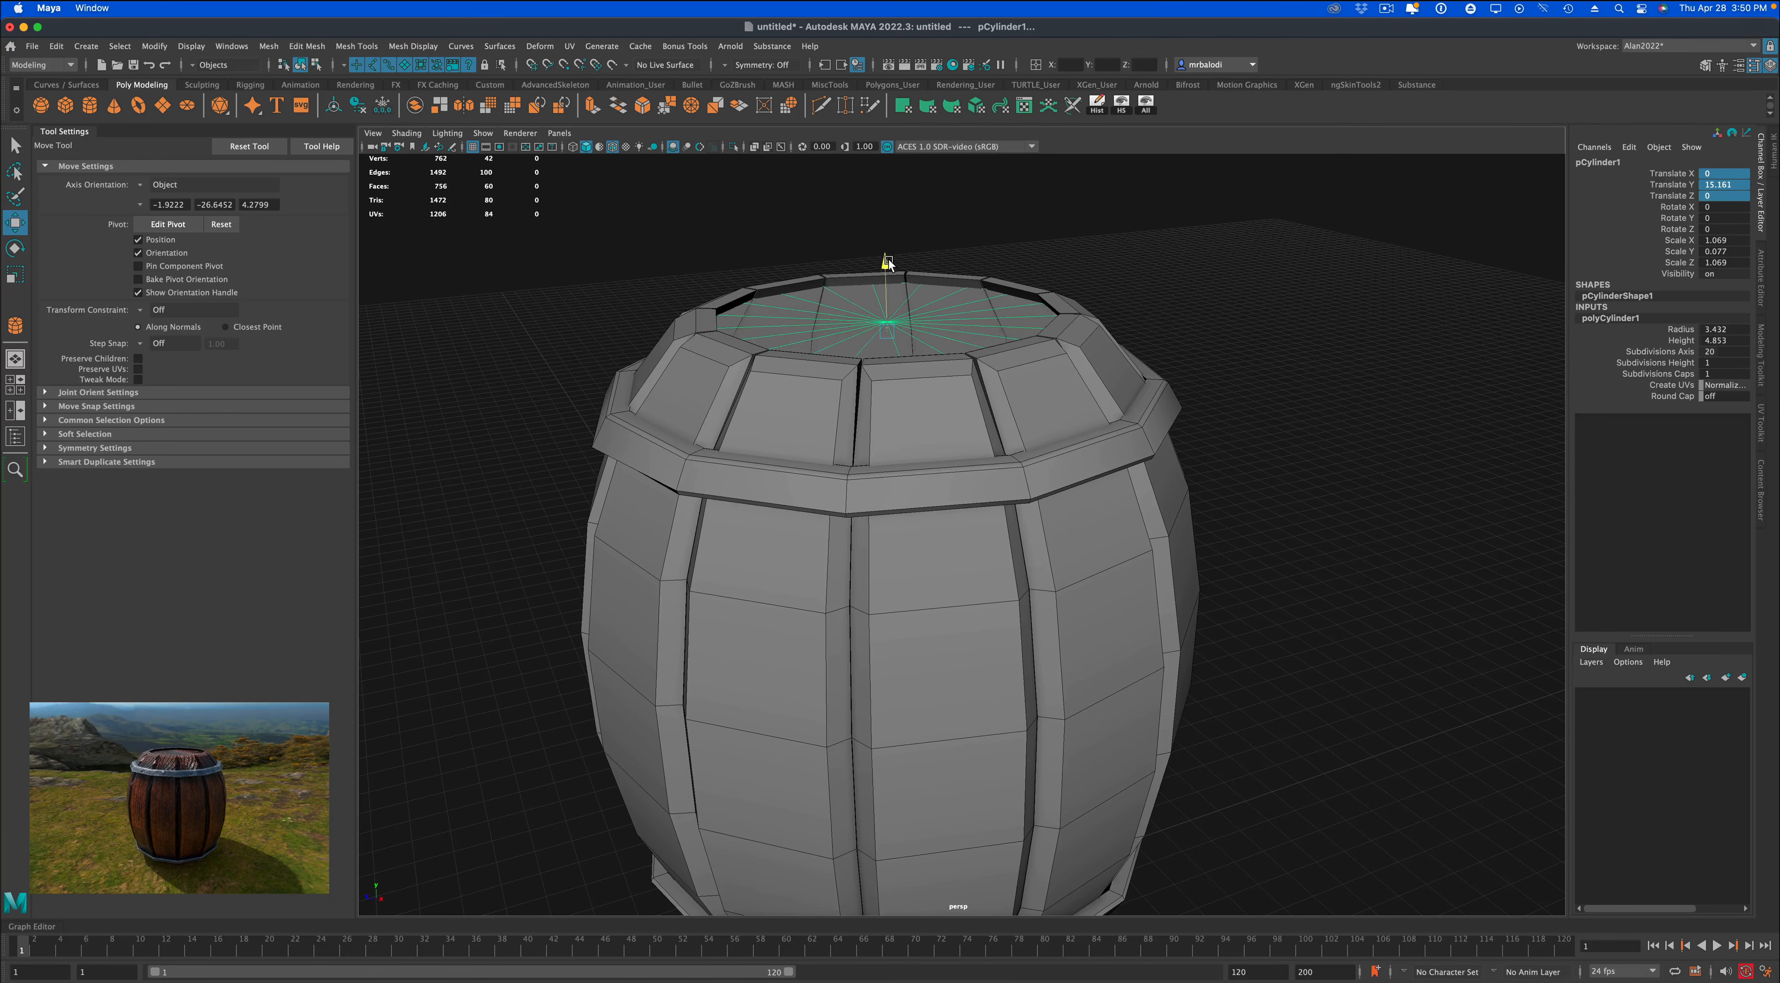
{"action": "left_click", "coordinate": [1228, 306]}
{"action": "left_click_drag", "start_coordinate": [1227, 306], "coordinate": [1120, 318], "text": "alt"}
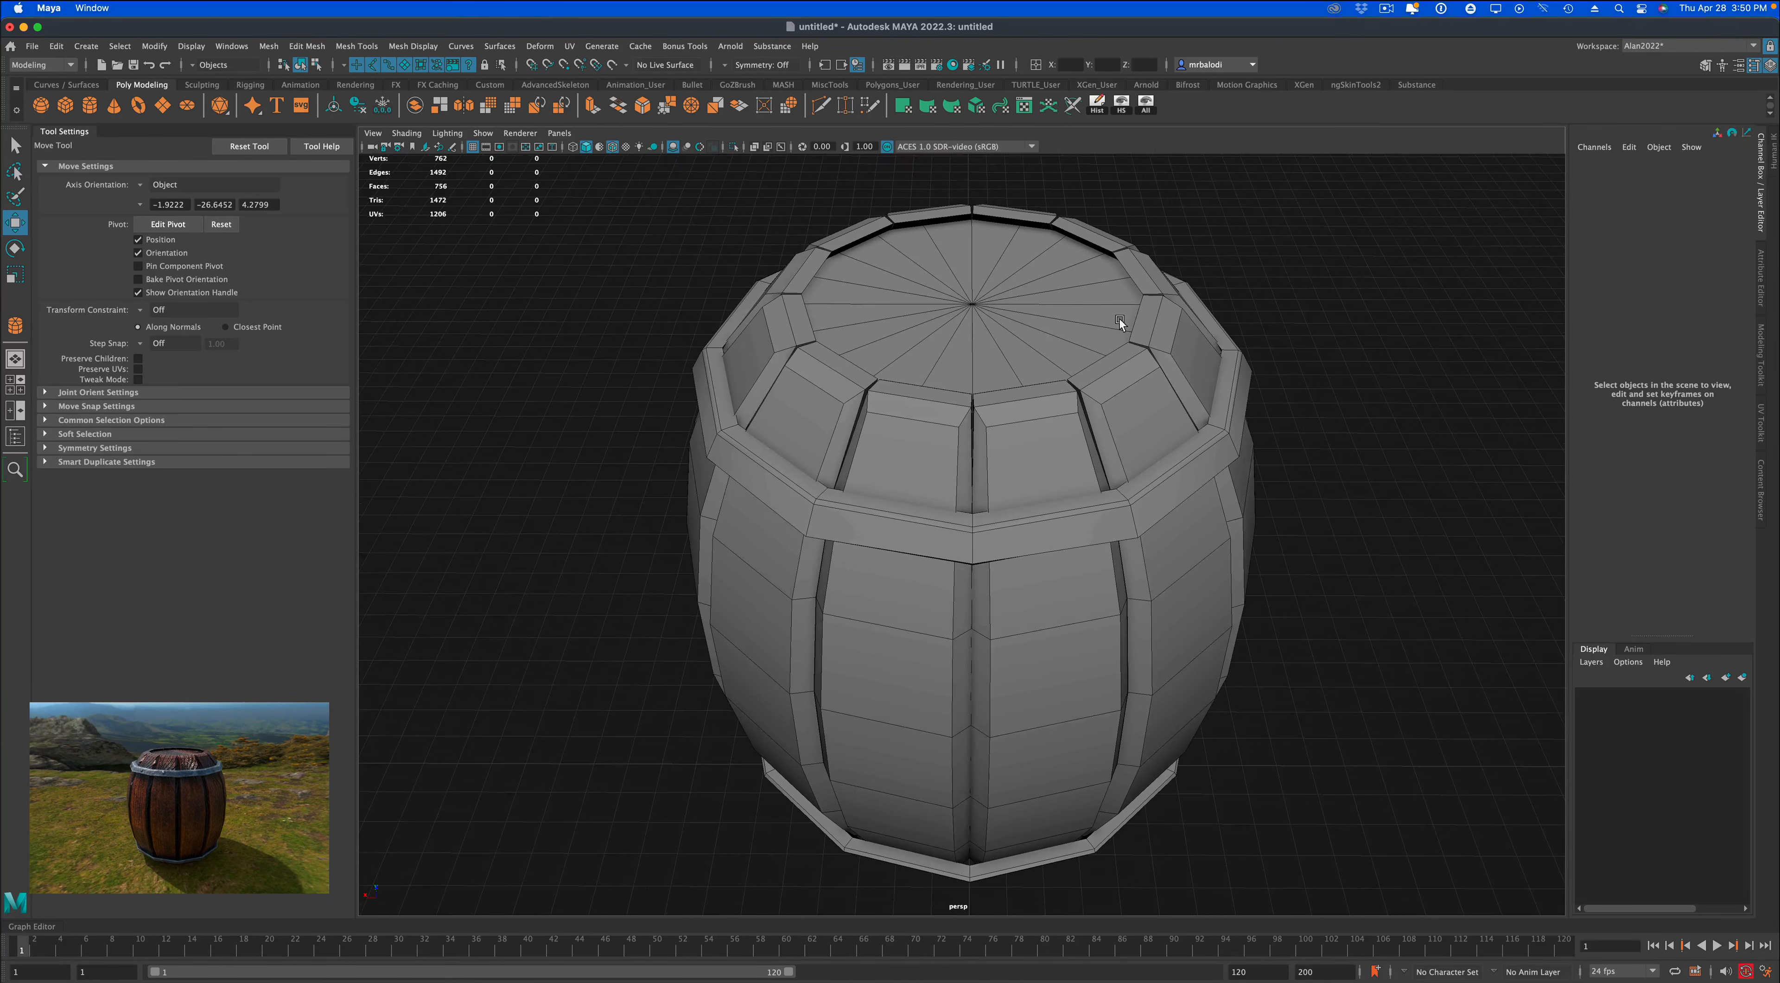
Duplicate the lid disc and move the copy down into the barrel's base, to a Y translation of about 2.08.
{"action": "left_click", "coordinate": [1013, 311]}
{"action": "right_click_drag", "start_coordinate": [1395, 545], "coordinate": [1371, 556], "text": "alt"}
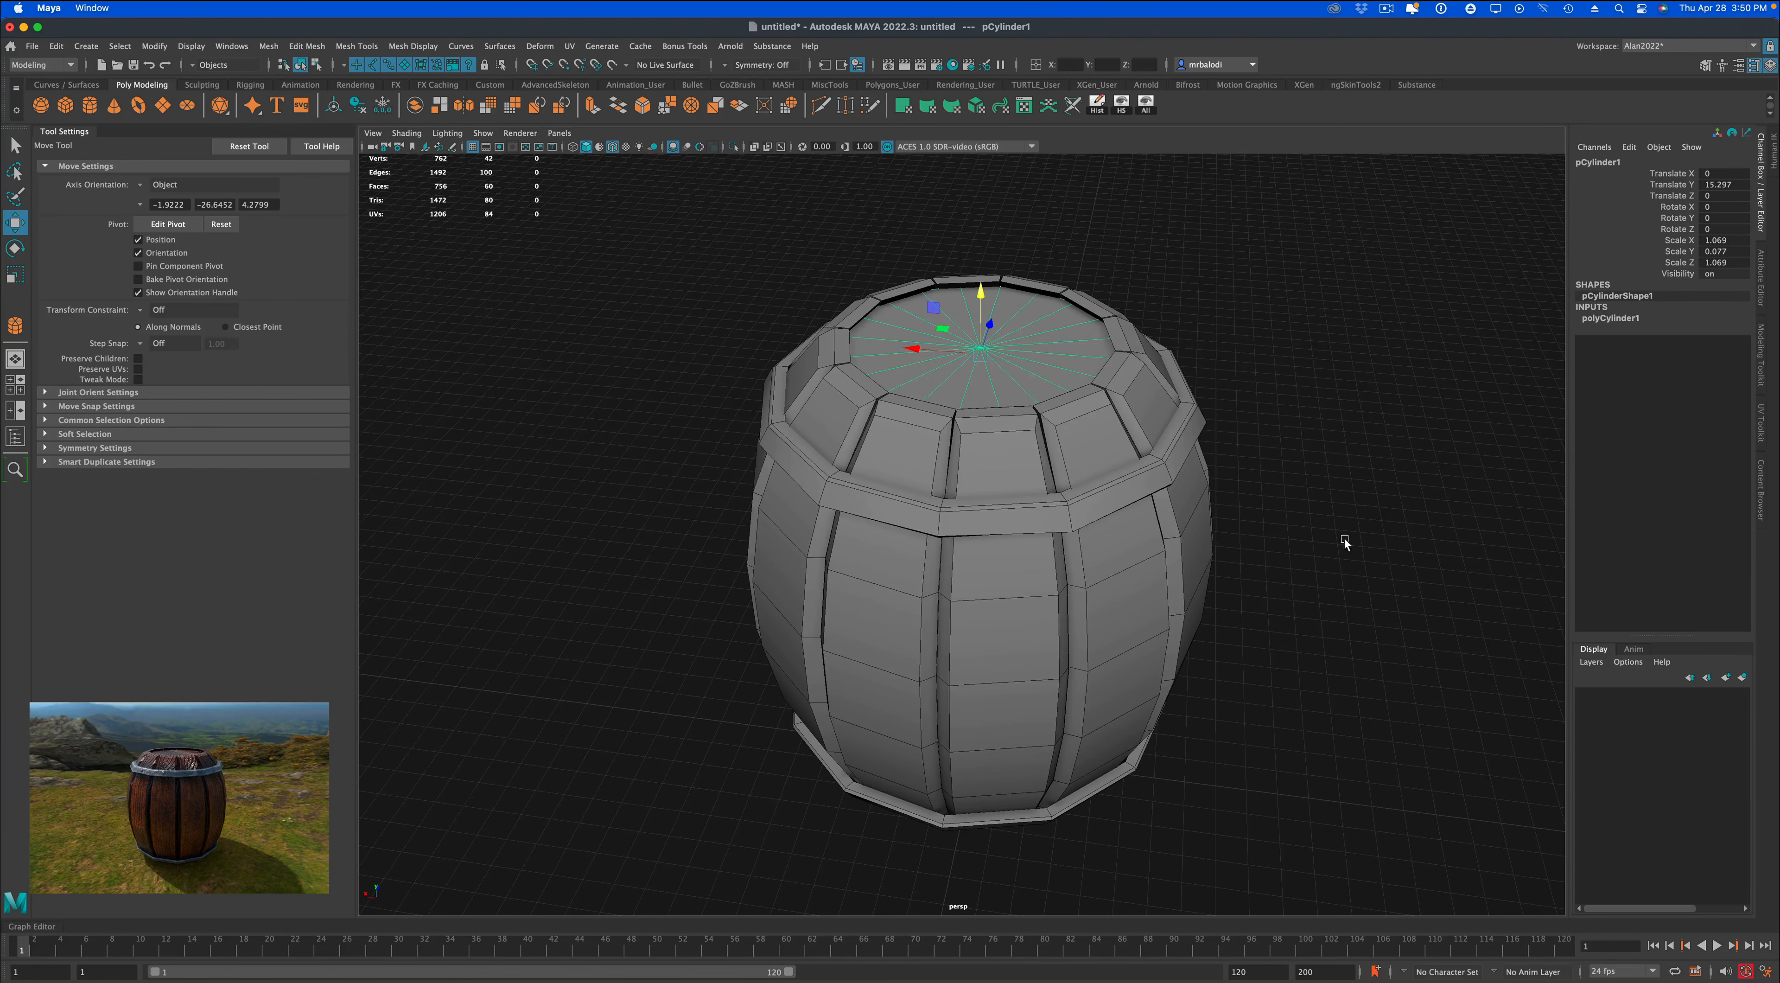
{"action": "key", "text": "ctrl+d"}
{"action": "left_click_drag", "start_coordinate": [980, 291], "coordinate": [1001, 412]}
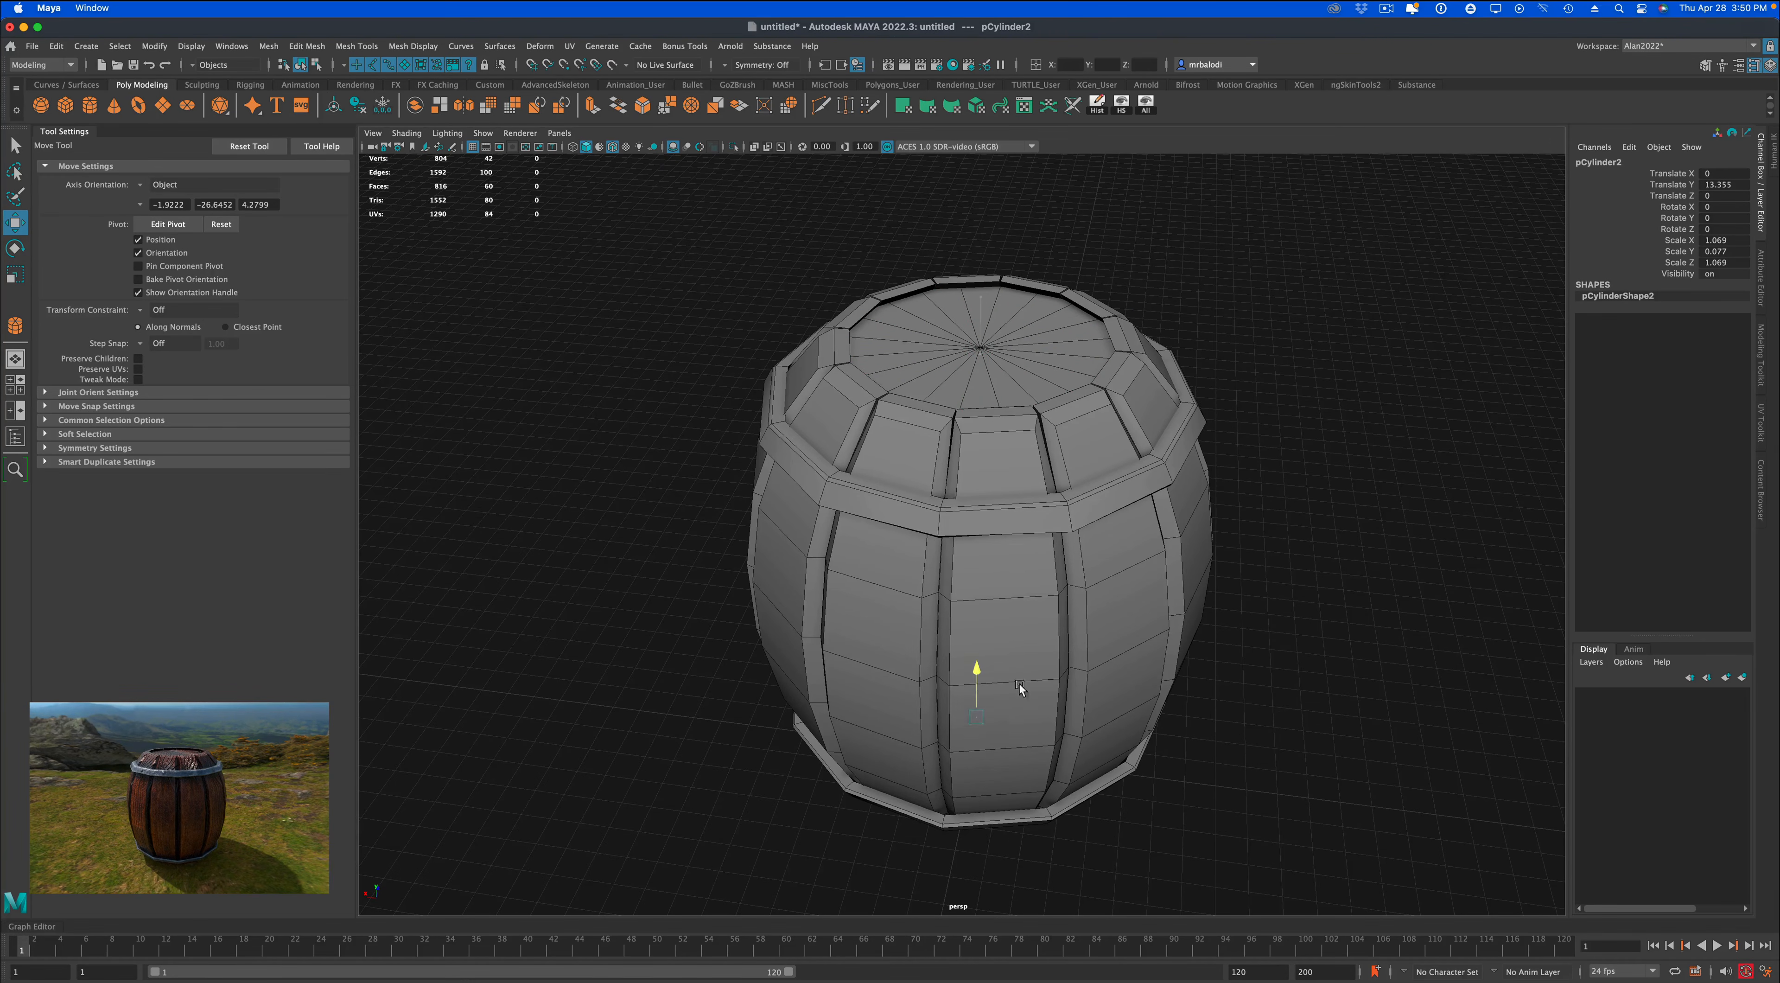
{"action": "left_click_drag", "start_coordinate": [1019, 684], "coordinate": [1021, 739]}
{"action": "left_click_drag", "start_coordinate": [1357, 751], "coordinate": [1292, 695], "text": "alt"}
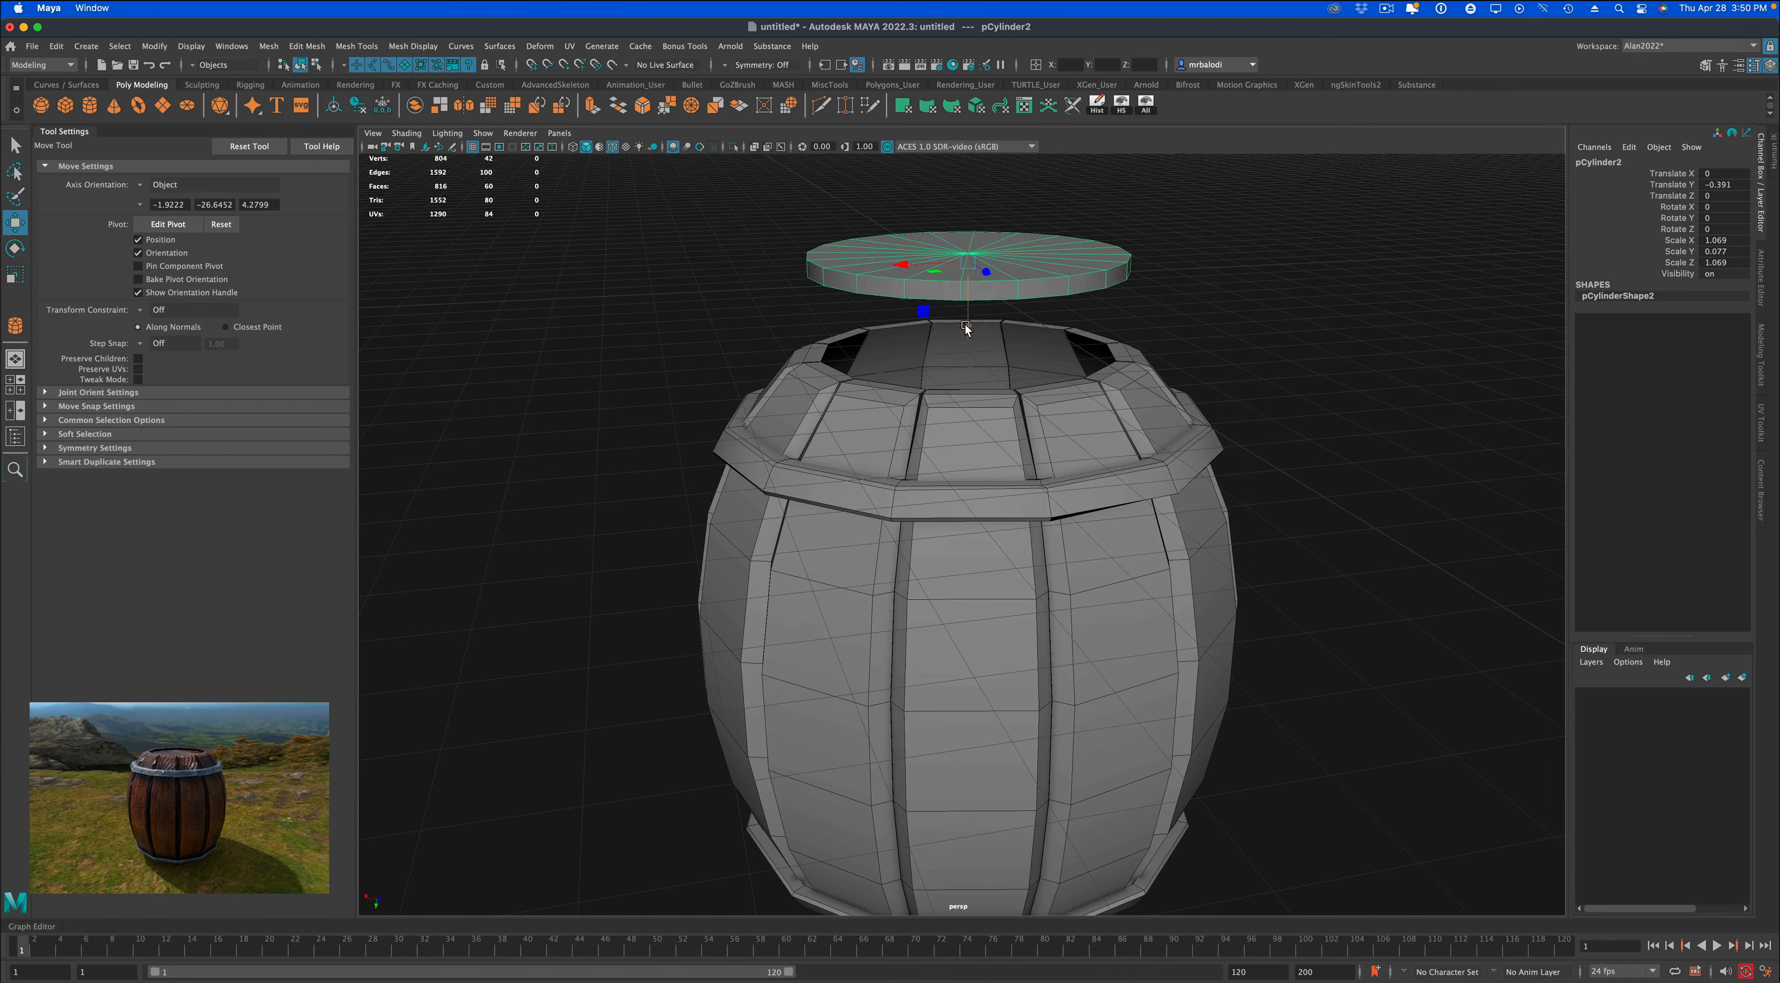
{"action": "left_click_drag", "start_coordinate": [965, 324], "coordinate": [982, 428]}
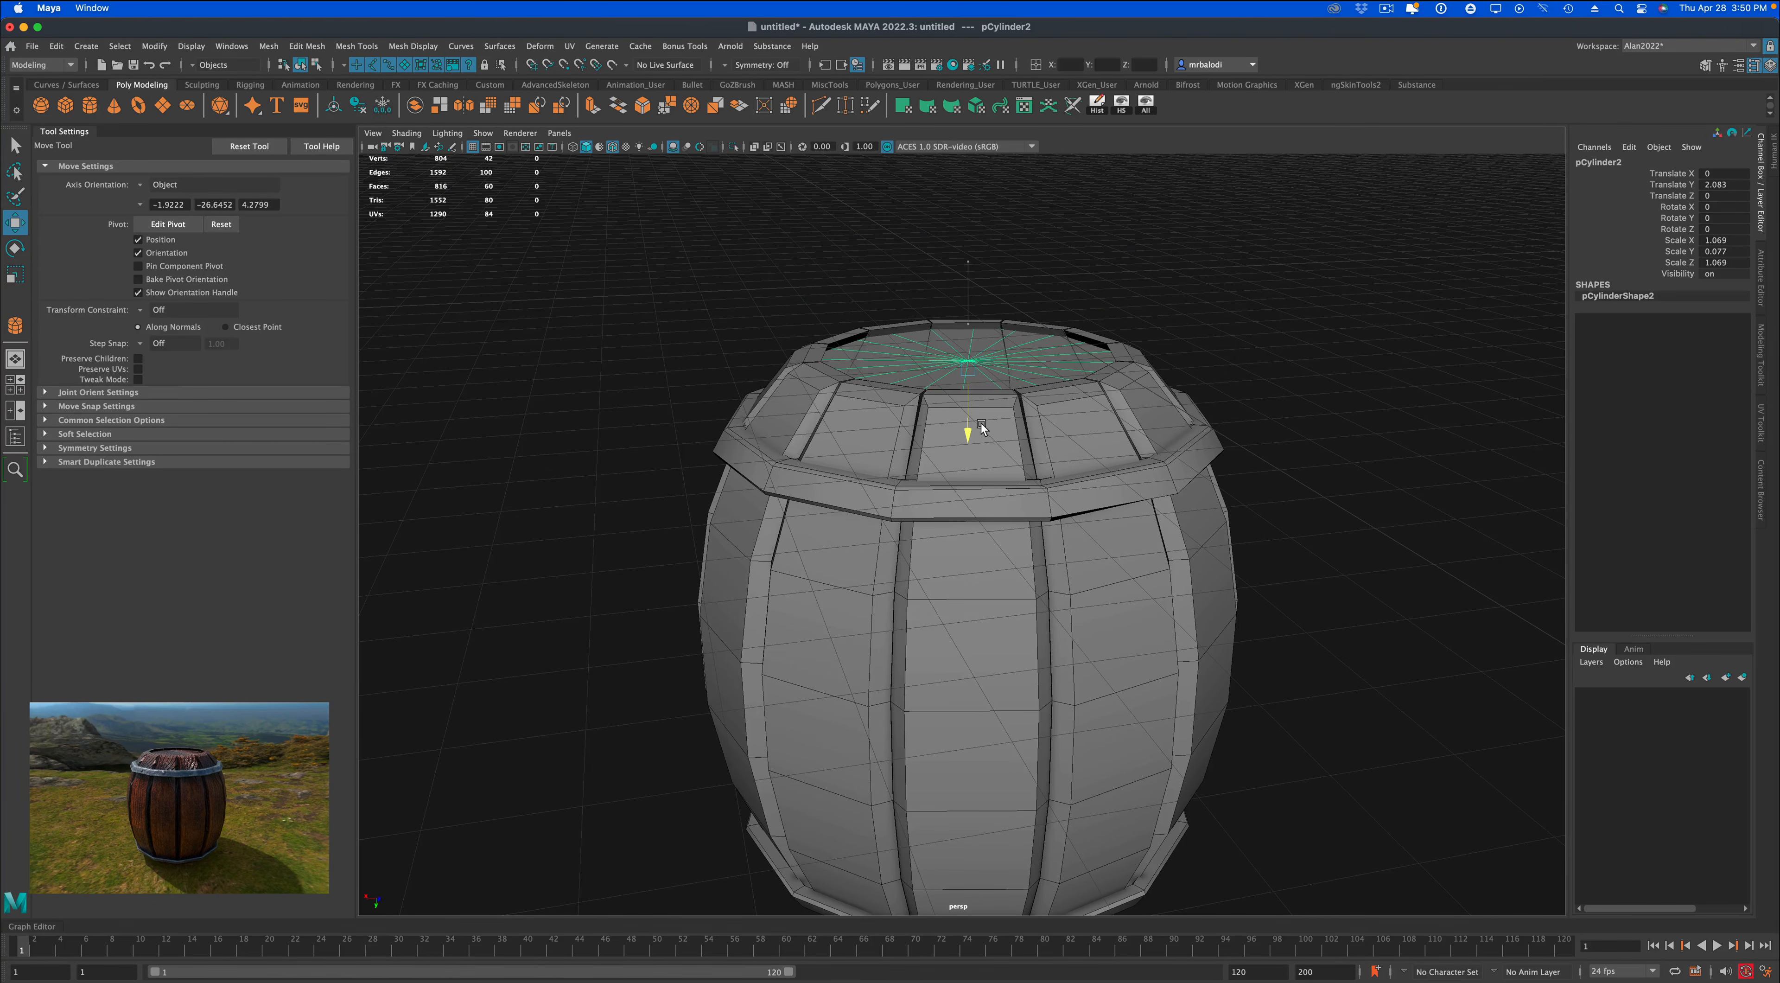
{"action": "left_click", "coordinate": [1200, 327]}
{"action": "left_click_drag", "start_coordinate": [1242, 328], "coordinate": [1229, 469], "text": "alt"}
{"action": "scroll", "coordinate": [1234, 476], "scroll_direction": "down", "scroll_amount": 5}
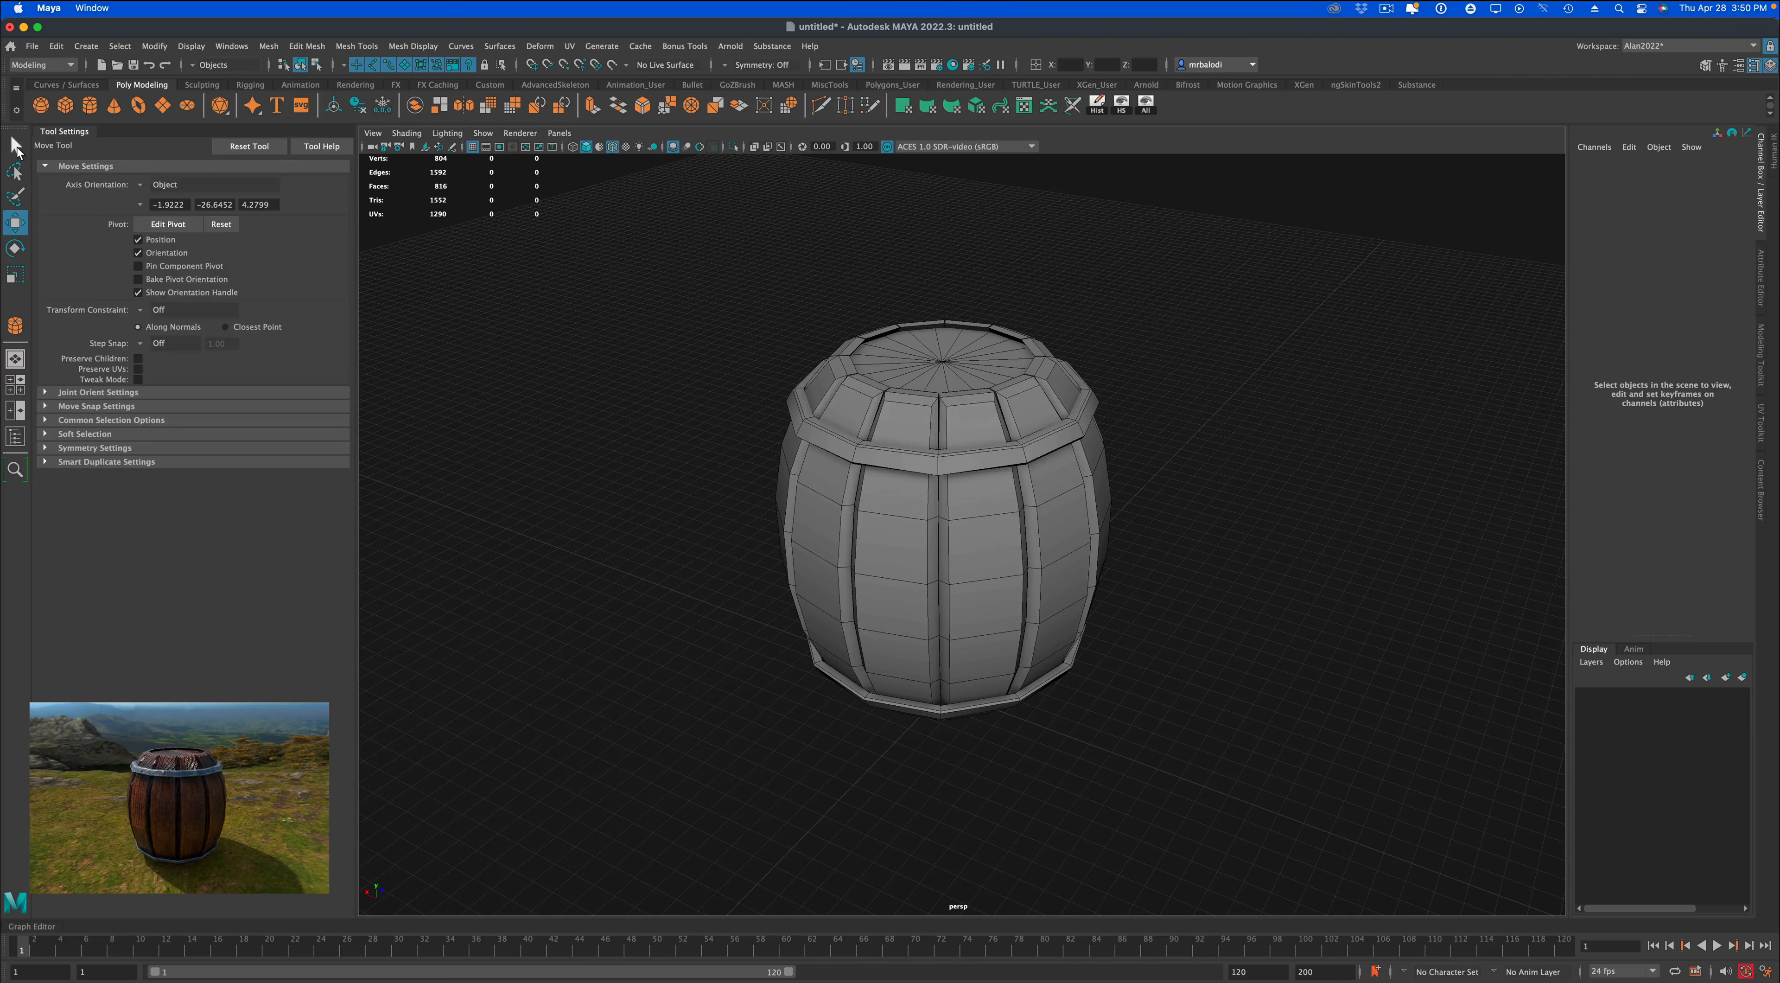
Select both the lid disc and the base disc and isolate them in the viewport.
{"action": "left_click", "coordinate": [15, 146]}
{"action": "left_click", "coordinate": [961, 376]}
{"action": "left_click_drag", "start_coordinate": [1206, 484], "coordinate": [1207, 471], "text": "alt"}
{"action": "left_click", "coordinate": [937, 743], "text": "shift"}
{"action": "mouse_move", "coordinate": [681, 506]}
{"action": "left_mouse_down", "text": "alt"}
{"action": "mouse_move", "coordinate": [648, 505]}
{"action": "mouse_move", "coordinate": [652, 523]}
{"action": "left_mouse_up", "text": "alt"}
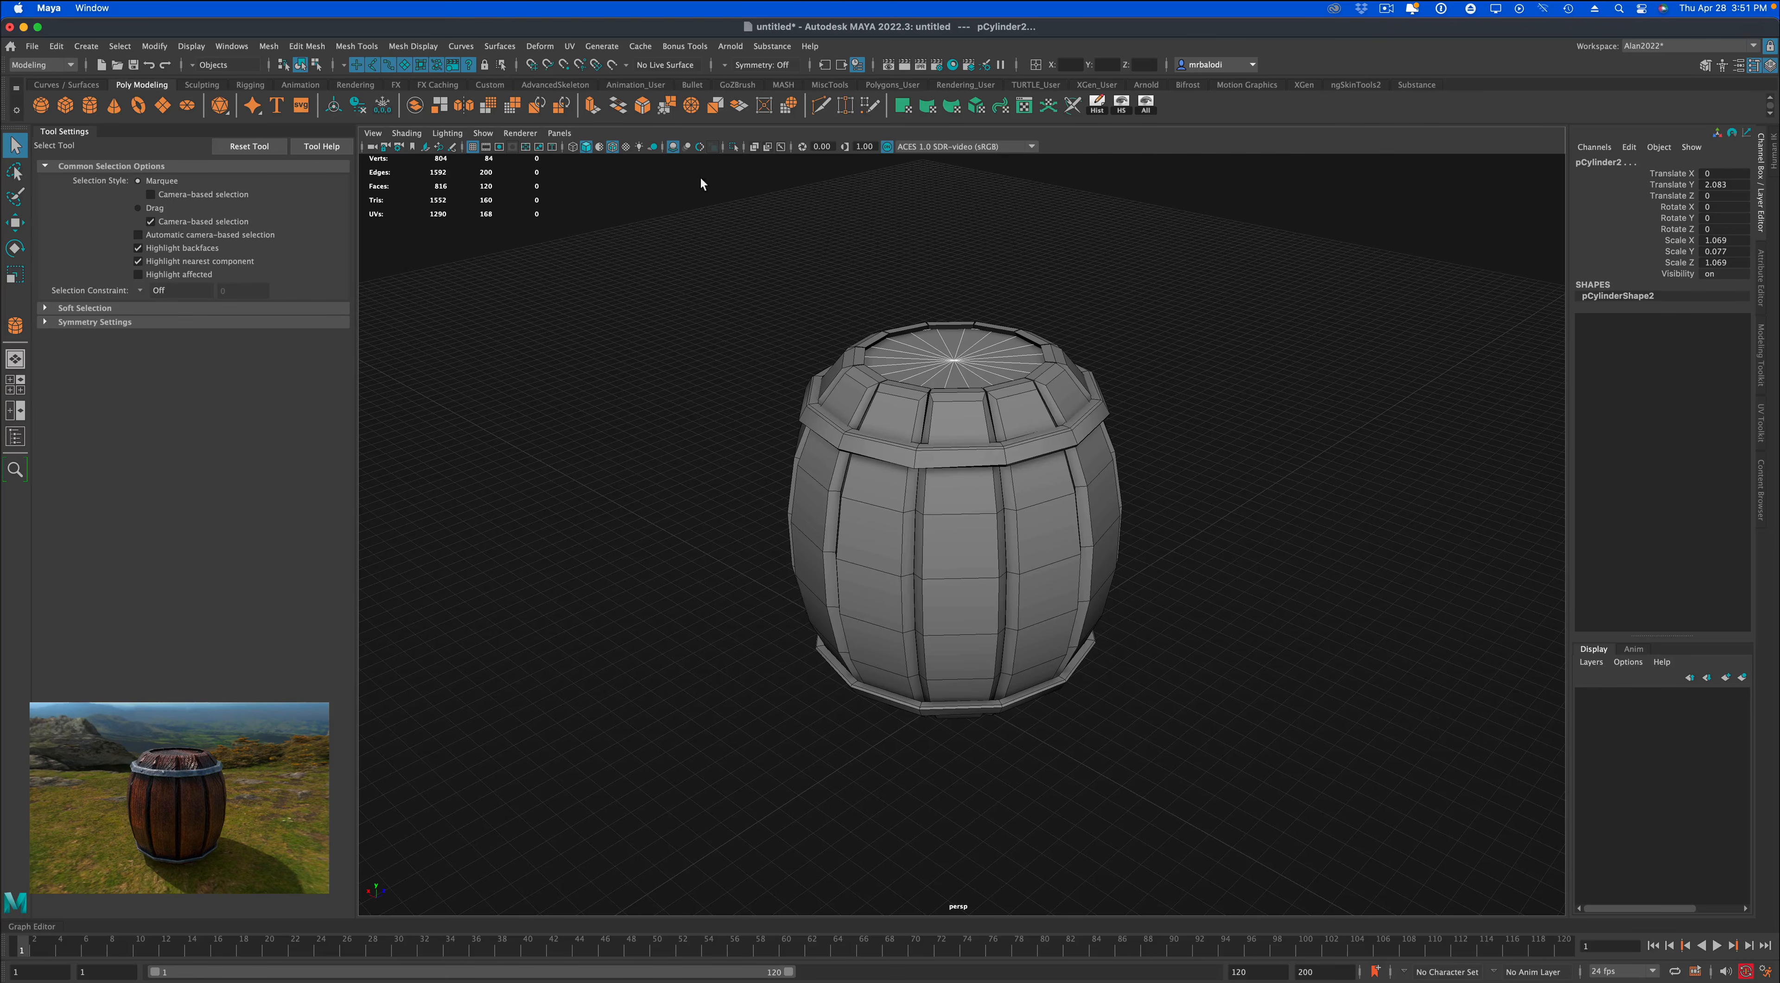
{"action": "left_click", "coordinate": [732, 146]}
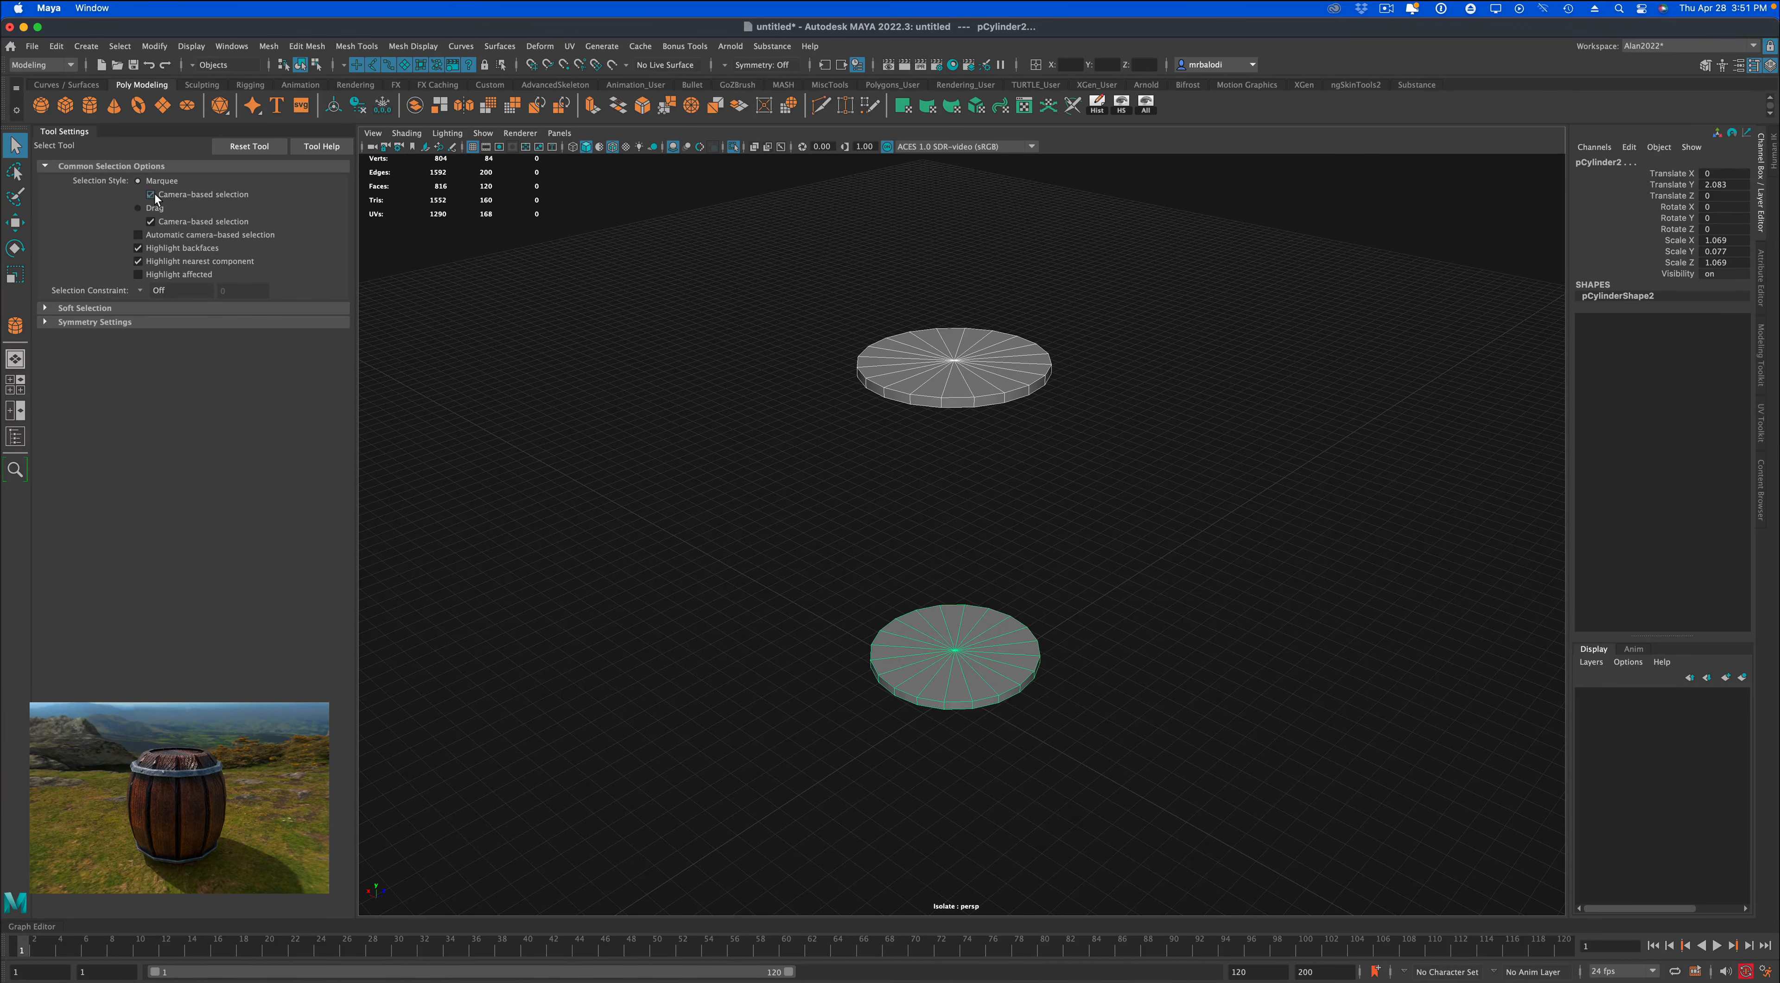
Select the upper cap faces of the base disc with camera-based selection and delete them.
{"action": "right_click", "coordinate": [964, 603]}
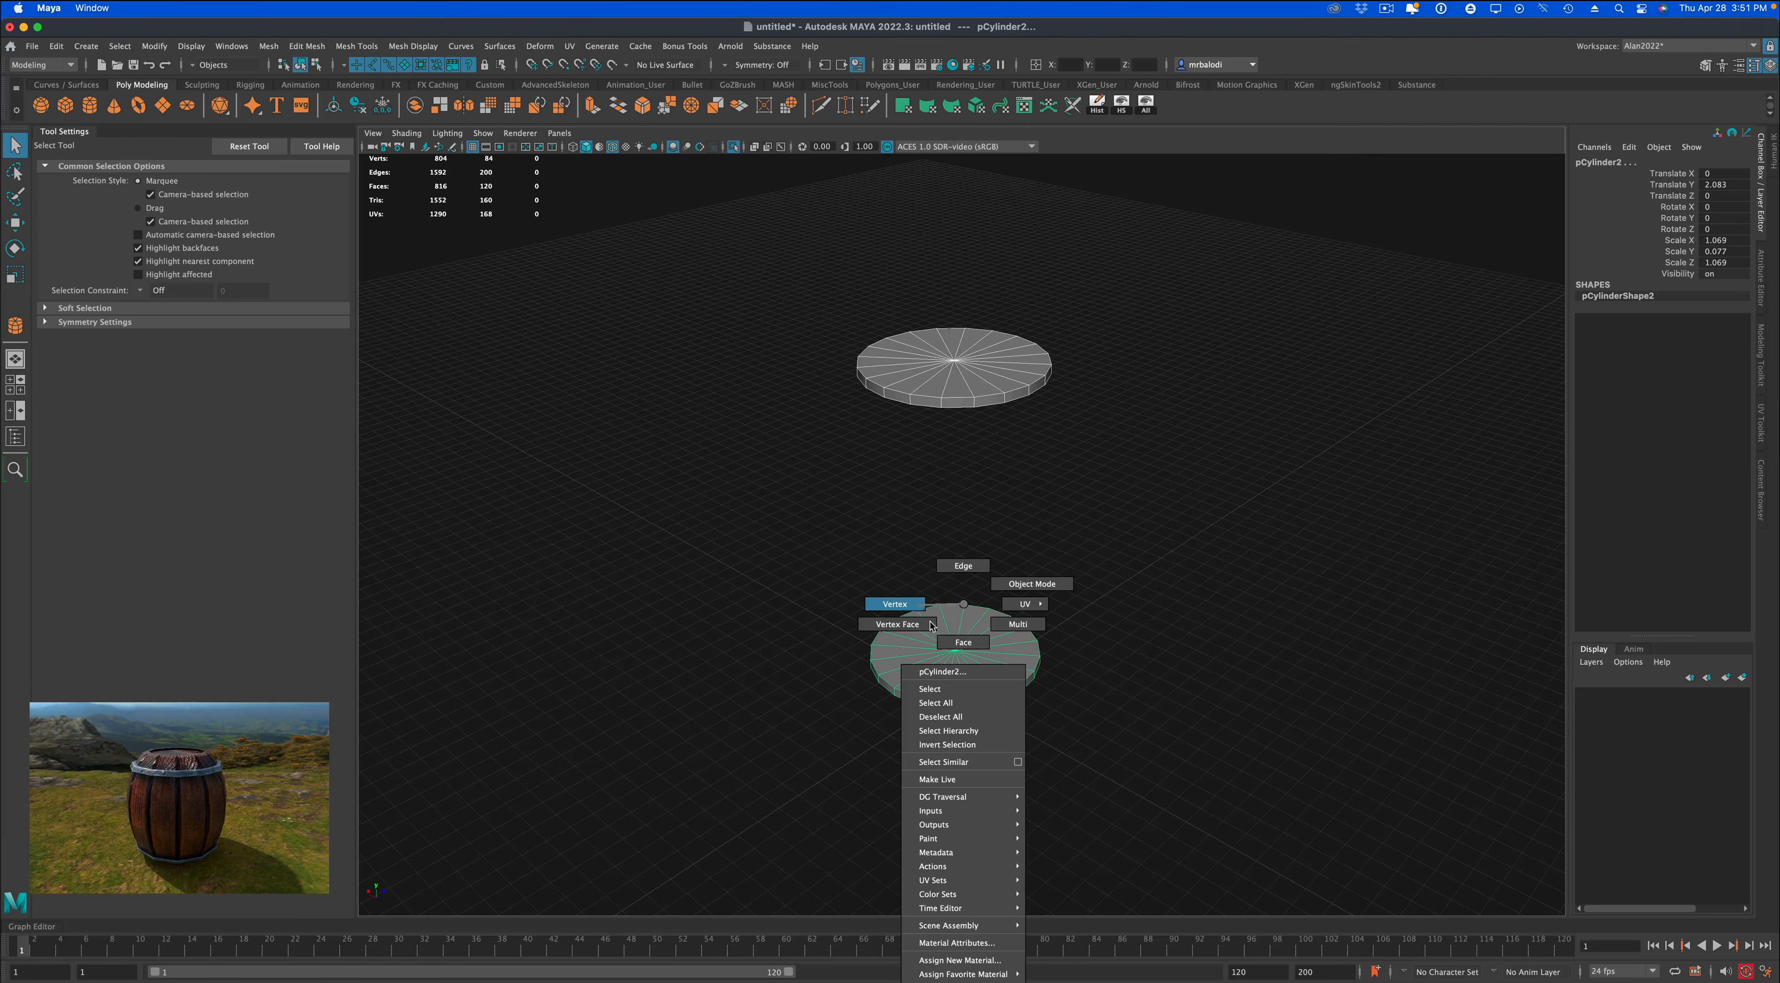
{"action": "left_click", "coordinate": [955, 645]}
{"action": "left_click_drag", "start_coordinate": [932, 632], "coordinate": [970, 666]}
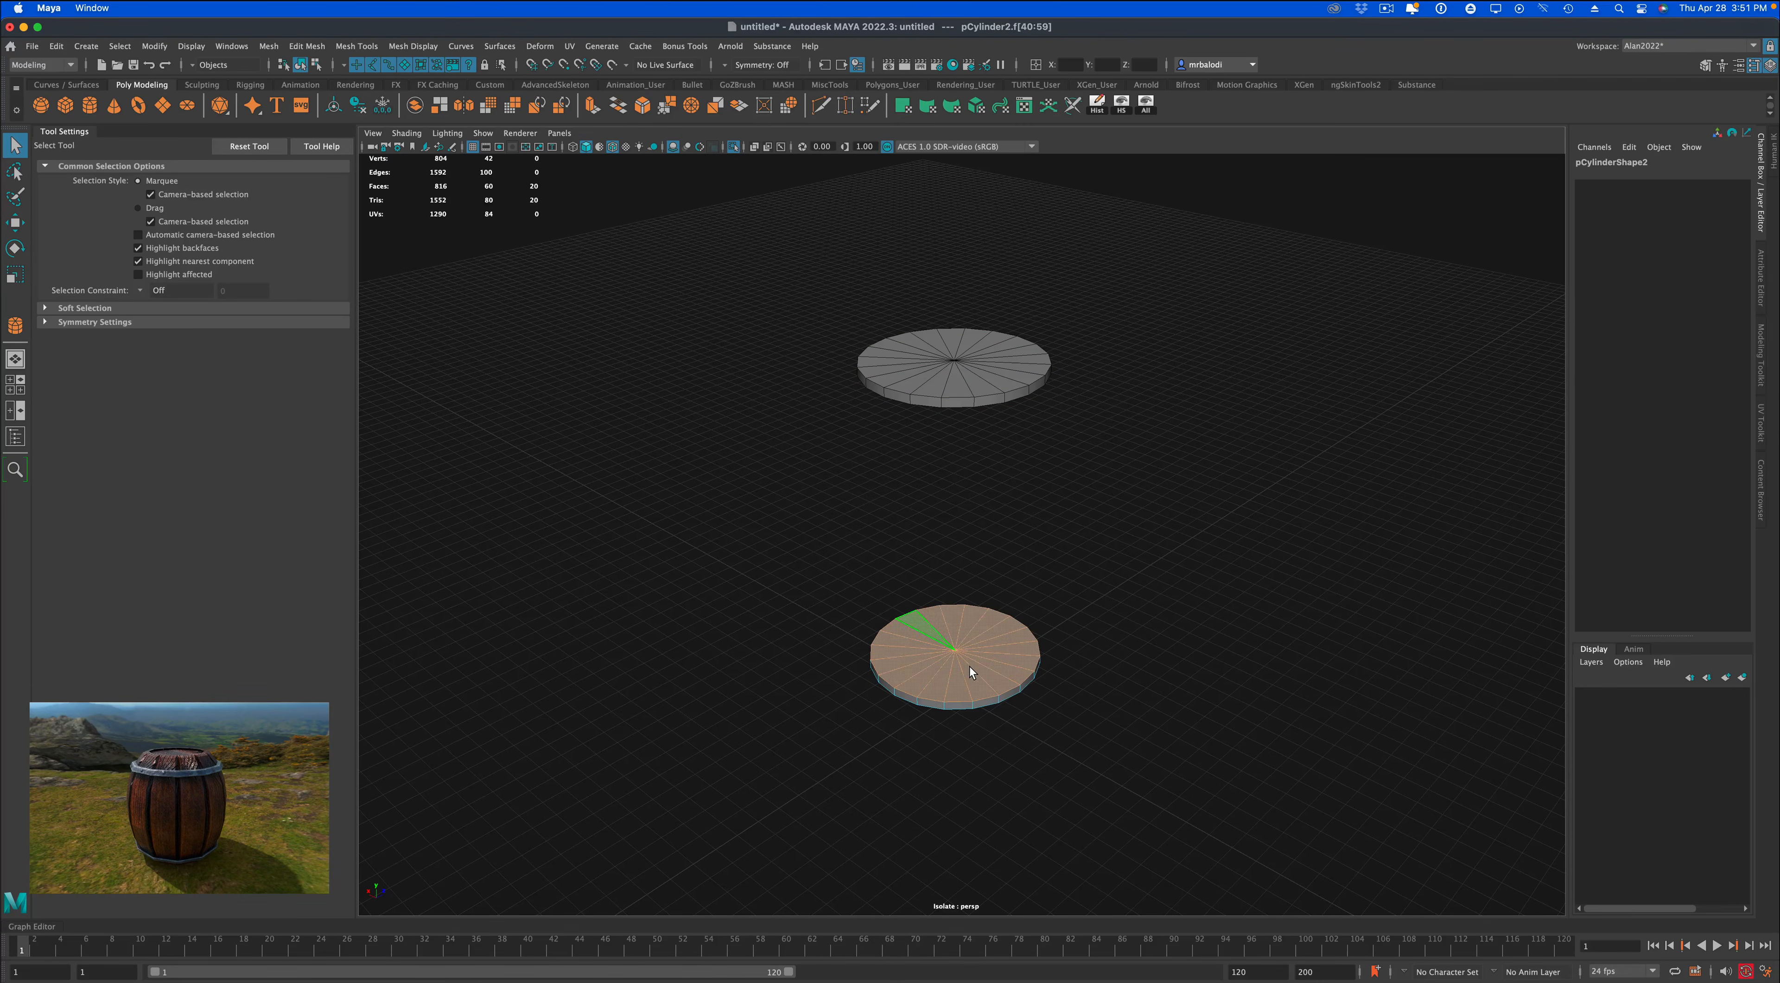
{"action": "key", "text": "Delete"}
Select the underside cap faces of the lid disc and delete them.
{"action": "right_click_drag", "start_coordinate": [989, 604], "coordinate": [1016, 525]}
{"action": "left_click_drag", "start_coordinate": [1010, 505], "coordinate": [967, 442], "text": "alt"}
{"action": "left_click", "coordinate": [968, 430]}
{"action": "right_click_drag", "start_coordinate": [970, 449], "coordinate": [925, 431]}
{"action": "left_click_drag", "start_coordinate": [925, 431], "coordinate": [985, 473]}
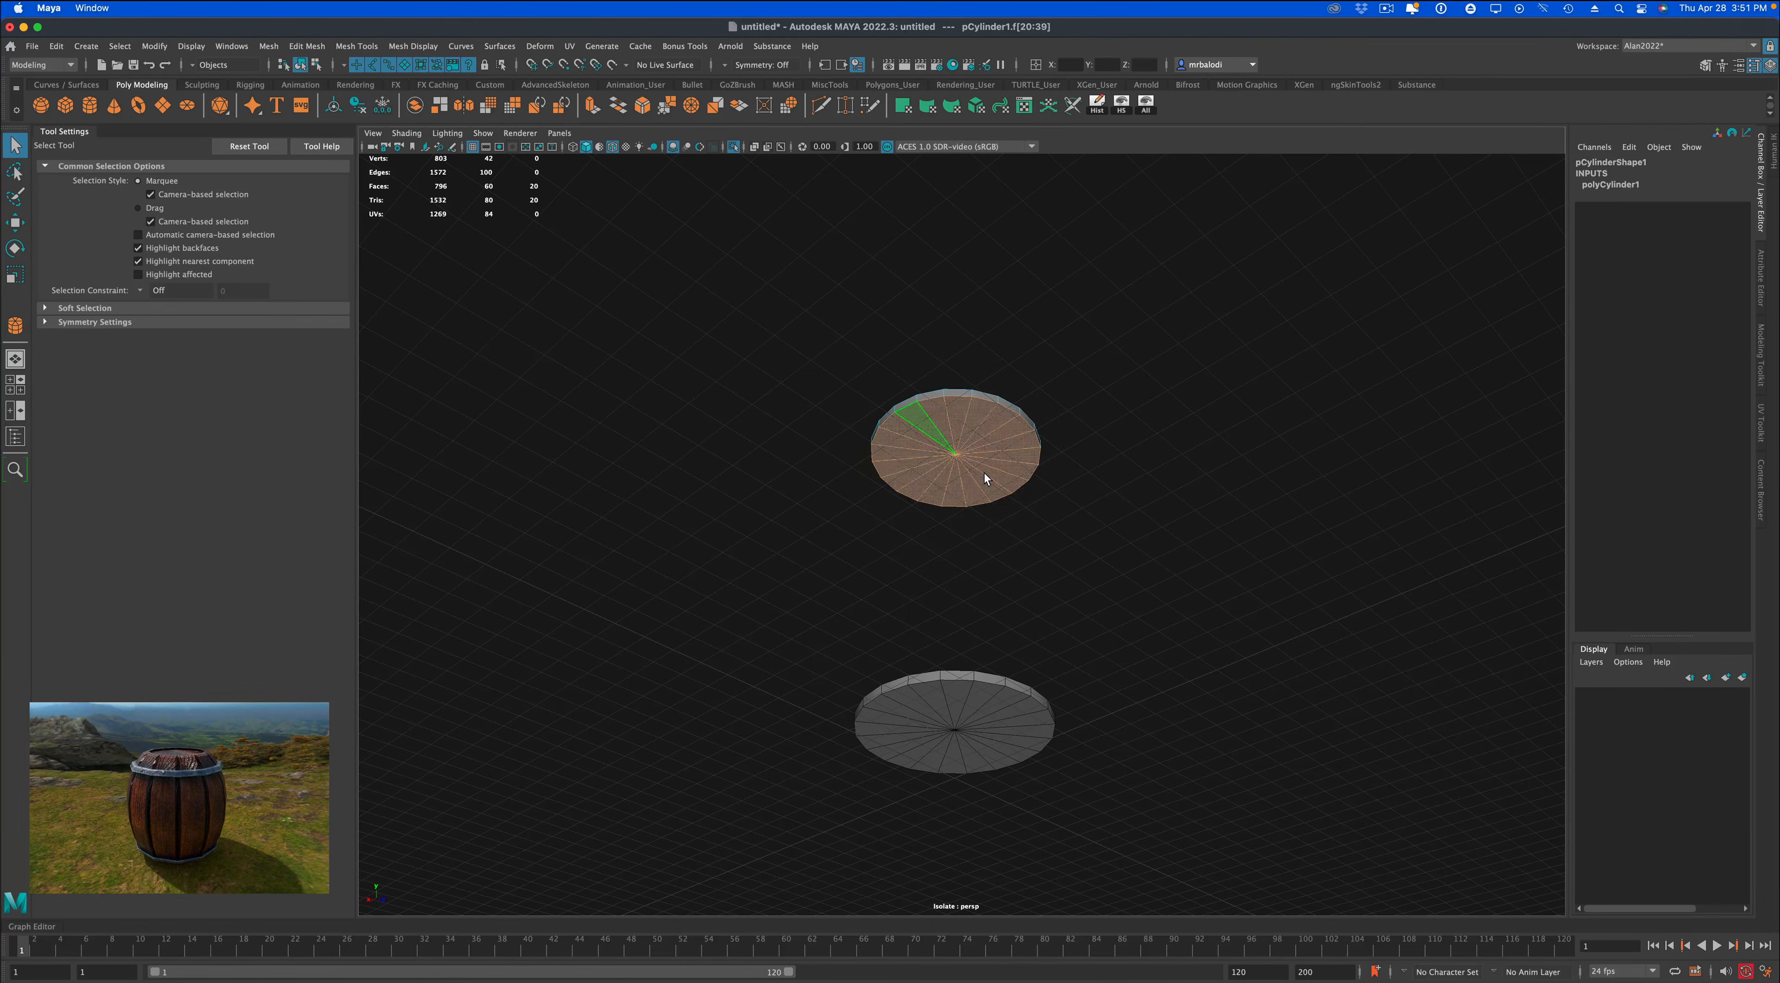
{"action": "key", "text": "Delete"}
Return to object mode with nothing selected and end the isolation to show the whole barrel again.
{"action": "right_click_drag", "start_coordinate": [997, 445], "coordinate": [1040, 423]}
{"action": "left_click", "coordinate": [674, 354]}
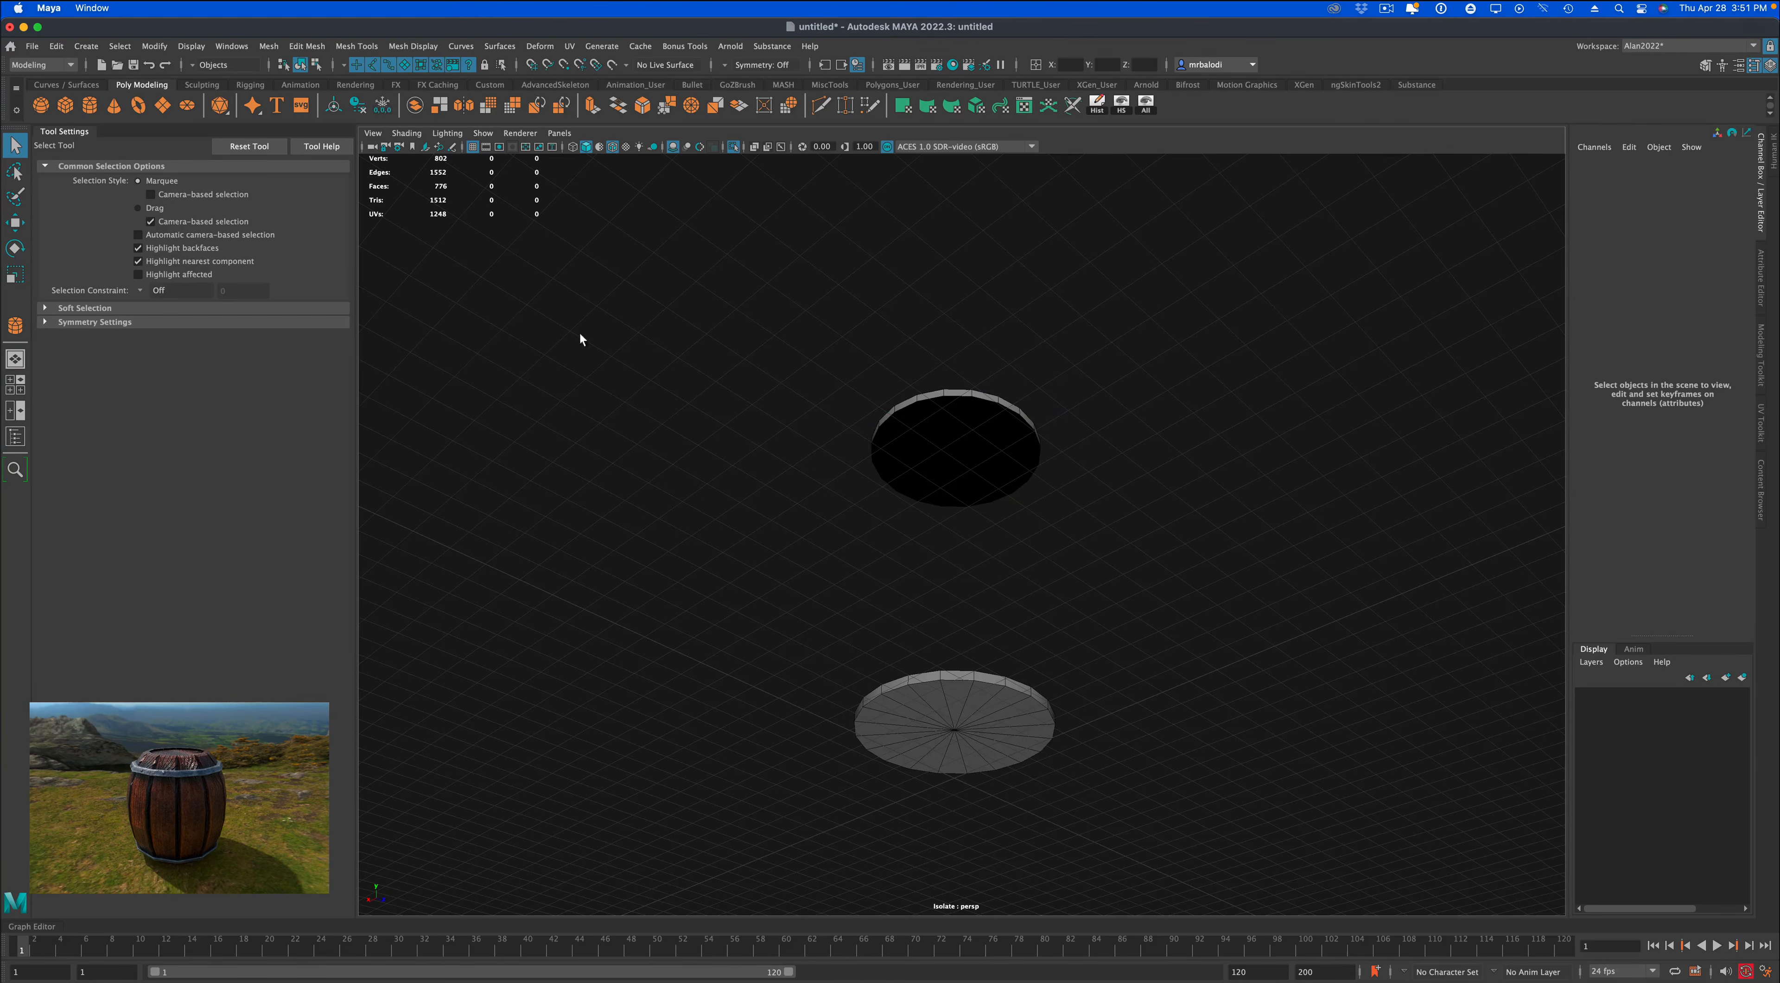
{"action": "left_click_drag", "start_coordinate": [581, 335], "coordinate": [687, 301], "text": "alt"}
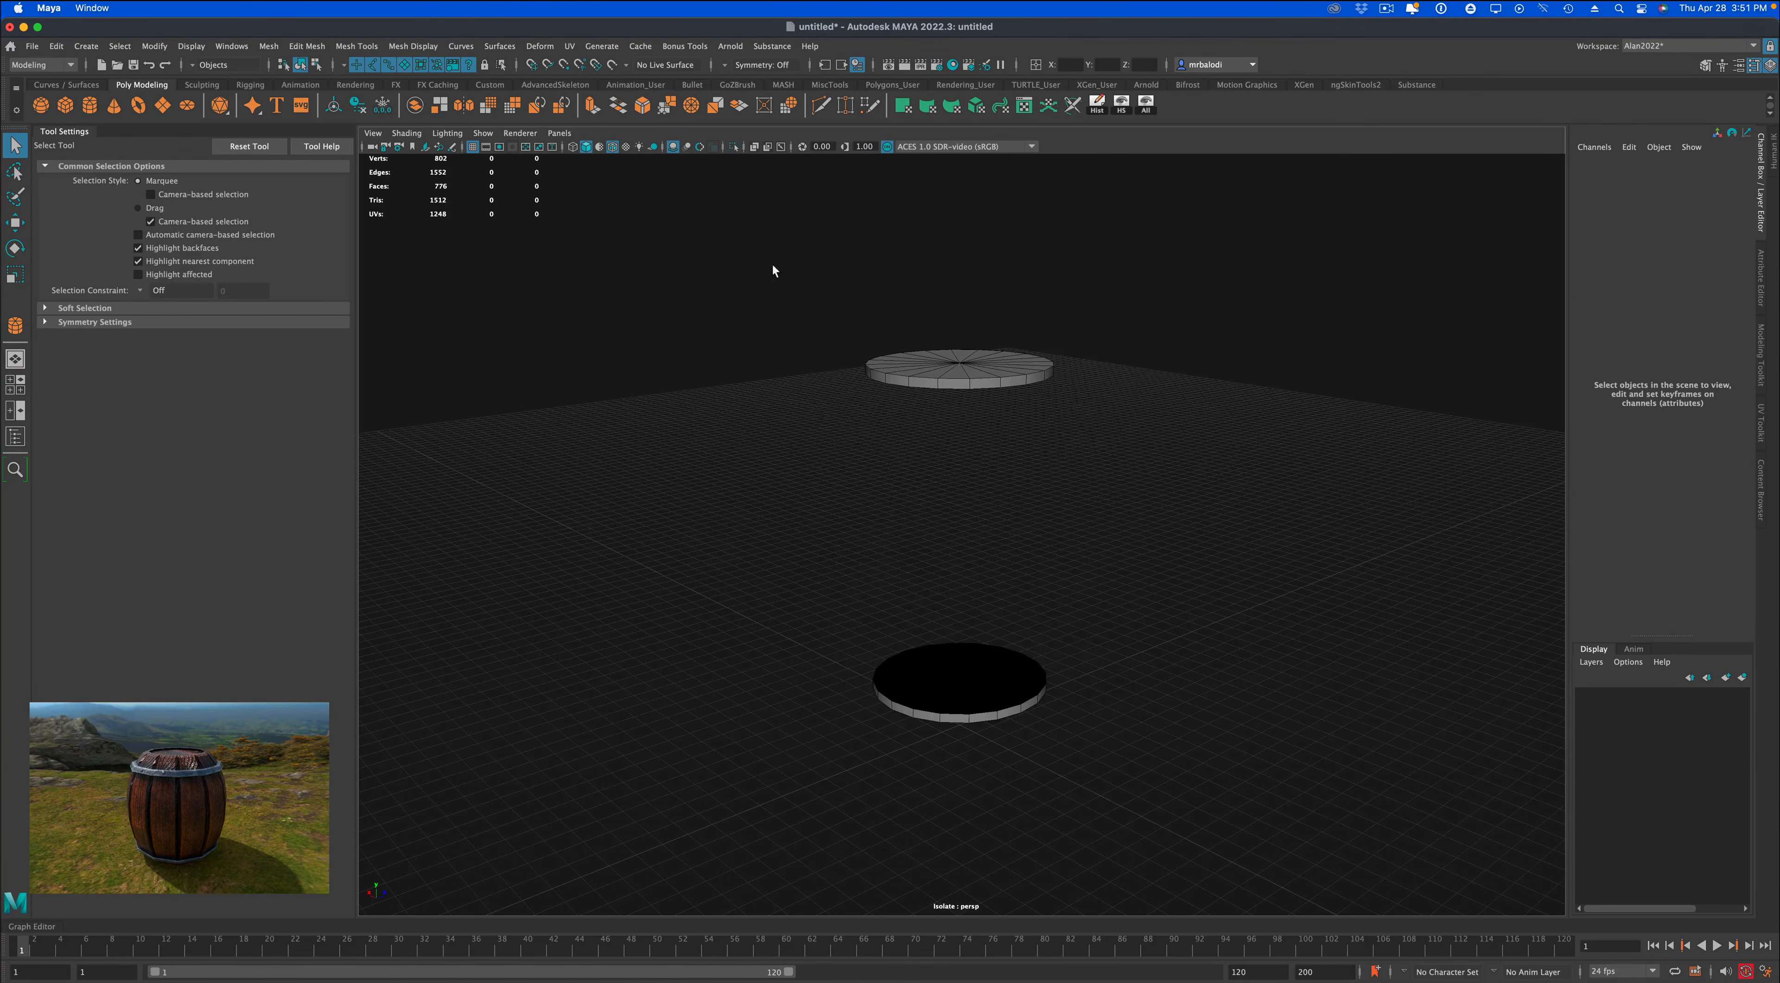
{"action": "key", "text": "ctrl+1"}
{"action": "scroll", "coordinate": [801, 438], "scroll_direction": "down", "scroll_amount": 3}
{"action": "left_click_drag", "start_coordinate": [800, 438], "coordinate": [740, 481], "text": "alt"}
{"action": "scroll", "coordinate": [744, 473], "scroll_direction": "up", "scroll_amount": 2}
Delete the construction history of the barrel's plank mesh.
{"action": "left_click", "coordinate": [879, 500]}
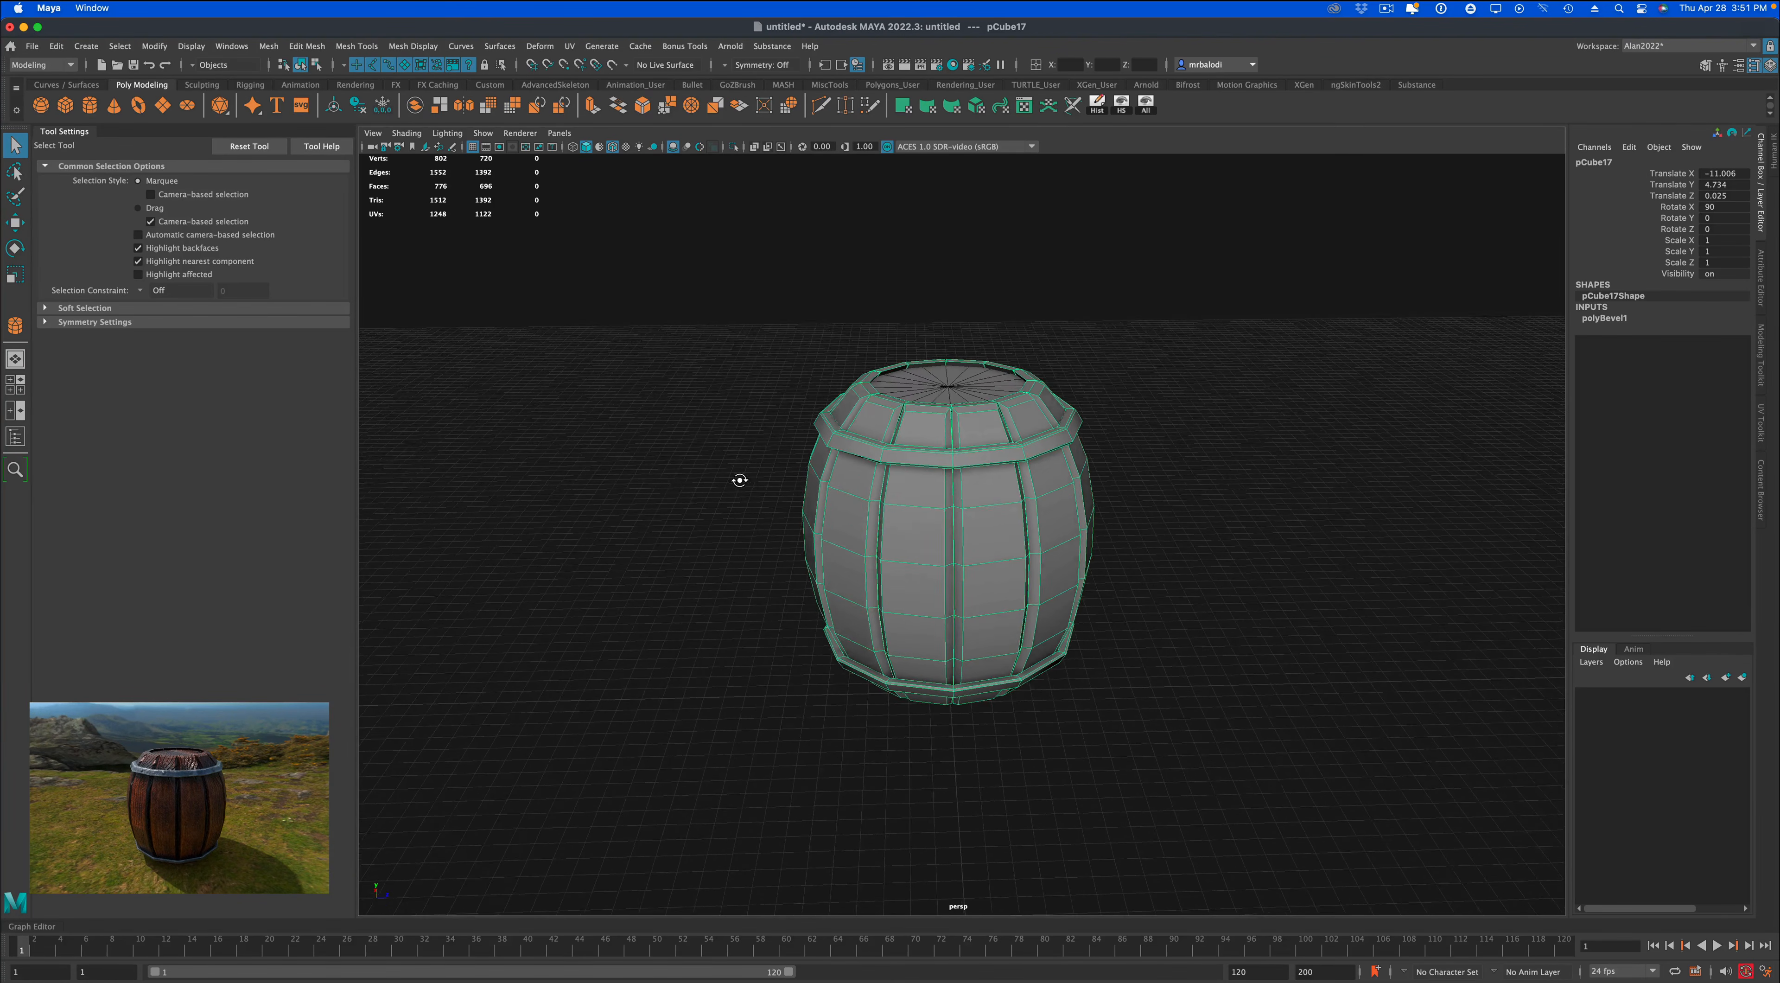
{"action": "left_click", "coordinate": [1098, 105]}
{"action": "left_click_drag", "start_coordinate": [1116, 367], "coordinate": [1098, 369], "text": "alt"}
Select the barrel together with its two discs and combine them into a single mesh.
{"action": "left_click_drag", "start_coordinate": [767, 318], "coordinate": [1220, 756]}
{"action": "left_click_drag", "start_coordinate": [740, 477], "coordinate": [734, 470], "text": "alt"}
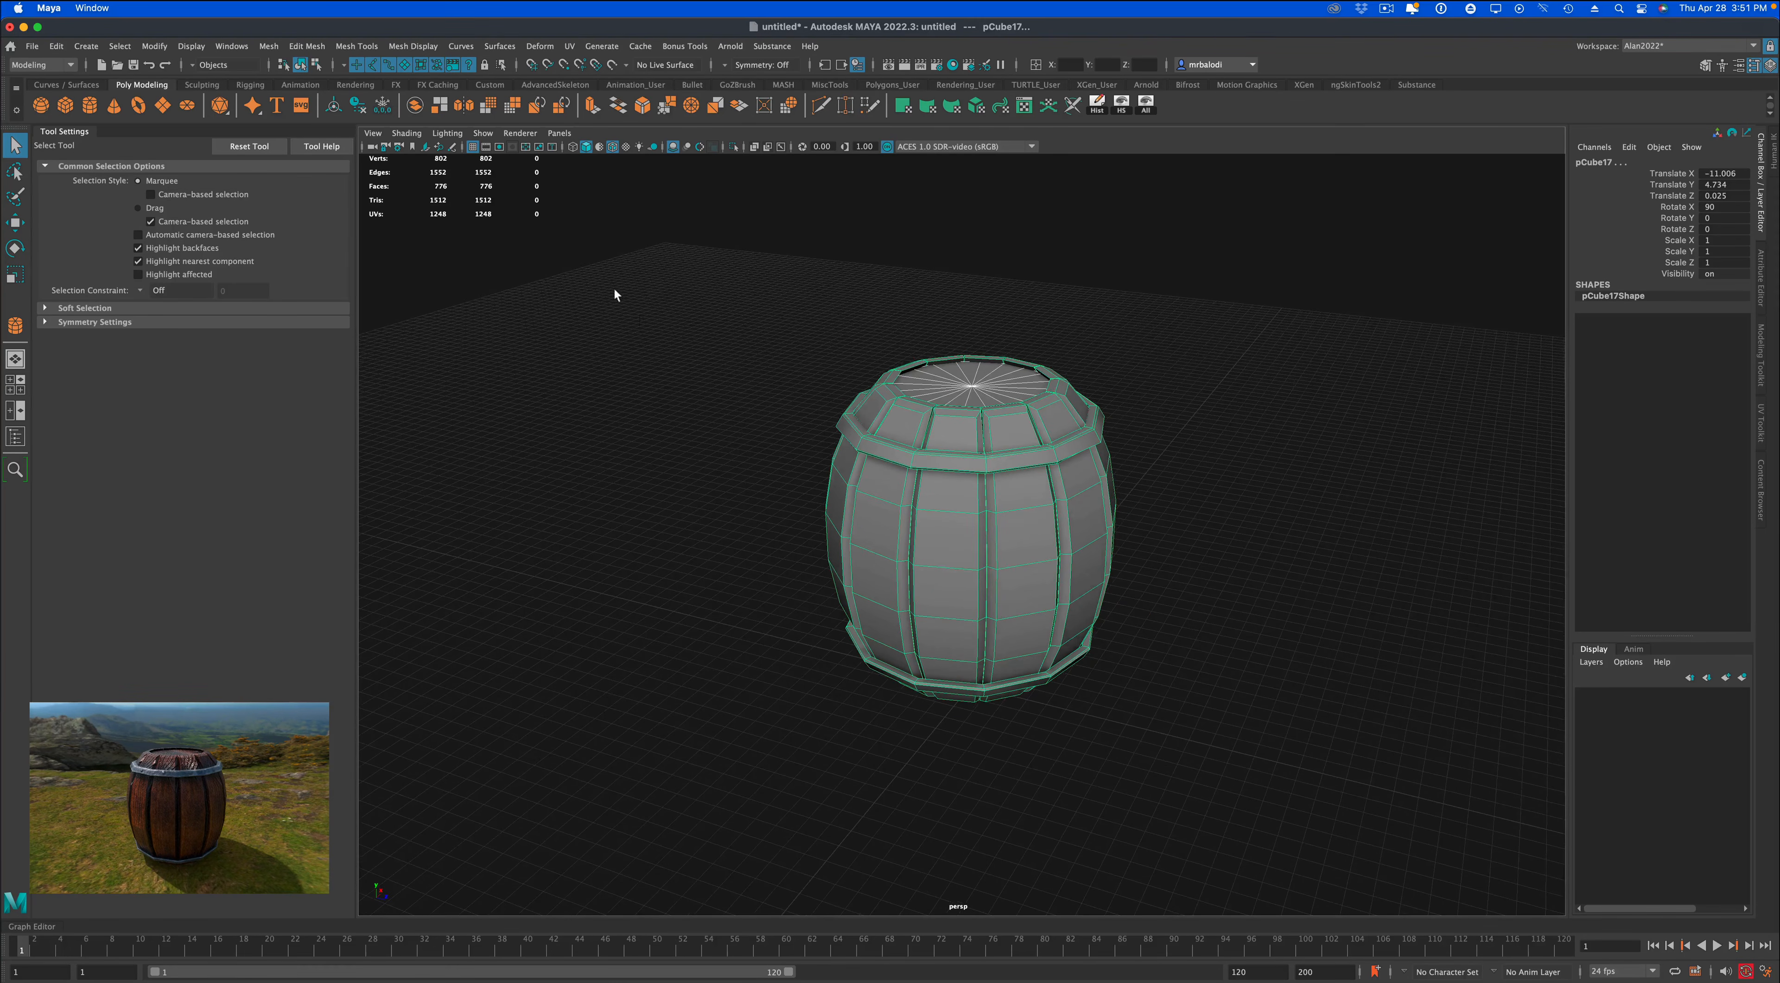
{"action": "left_click", "coordinate": [416, 106]}
{"action": "mouse_move", "coordinate": [718, 420]}
{"action": "left_mouse_down", "text": "alt"}
{"action": "mouse_move", "coordinate": [711, 438]}
{"action": "mouse_move", "coordinate": [719, 402]}
{"action": "mouse_move", "coordinate": [715, 442]}
{"action": "left_mouse_up", "text": "alt"}
{"action": "scroll", "coordinate": [681, 496], "scroll_direction": "up", "scroll_amount": 4}
{"action": "middle_click_drag", "start_coordinate": [713, 466], "coordinate": [666, 484], "text": "alt"}
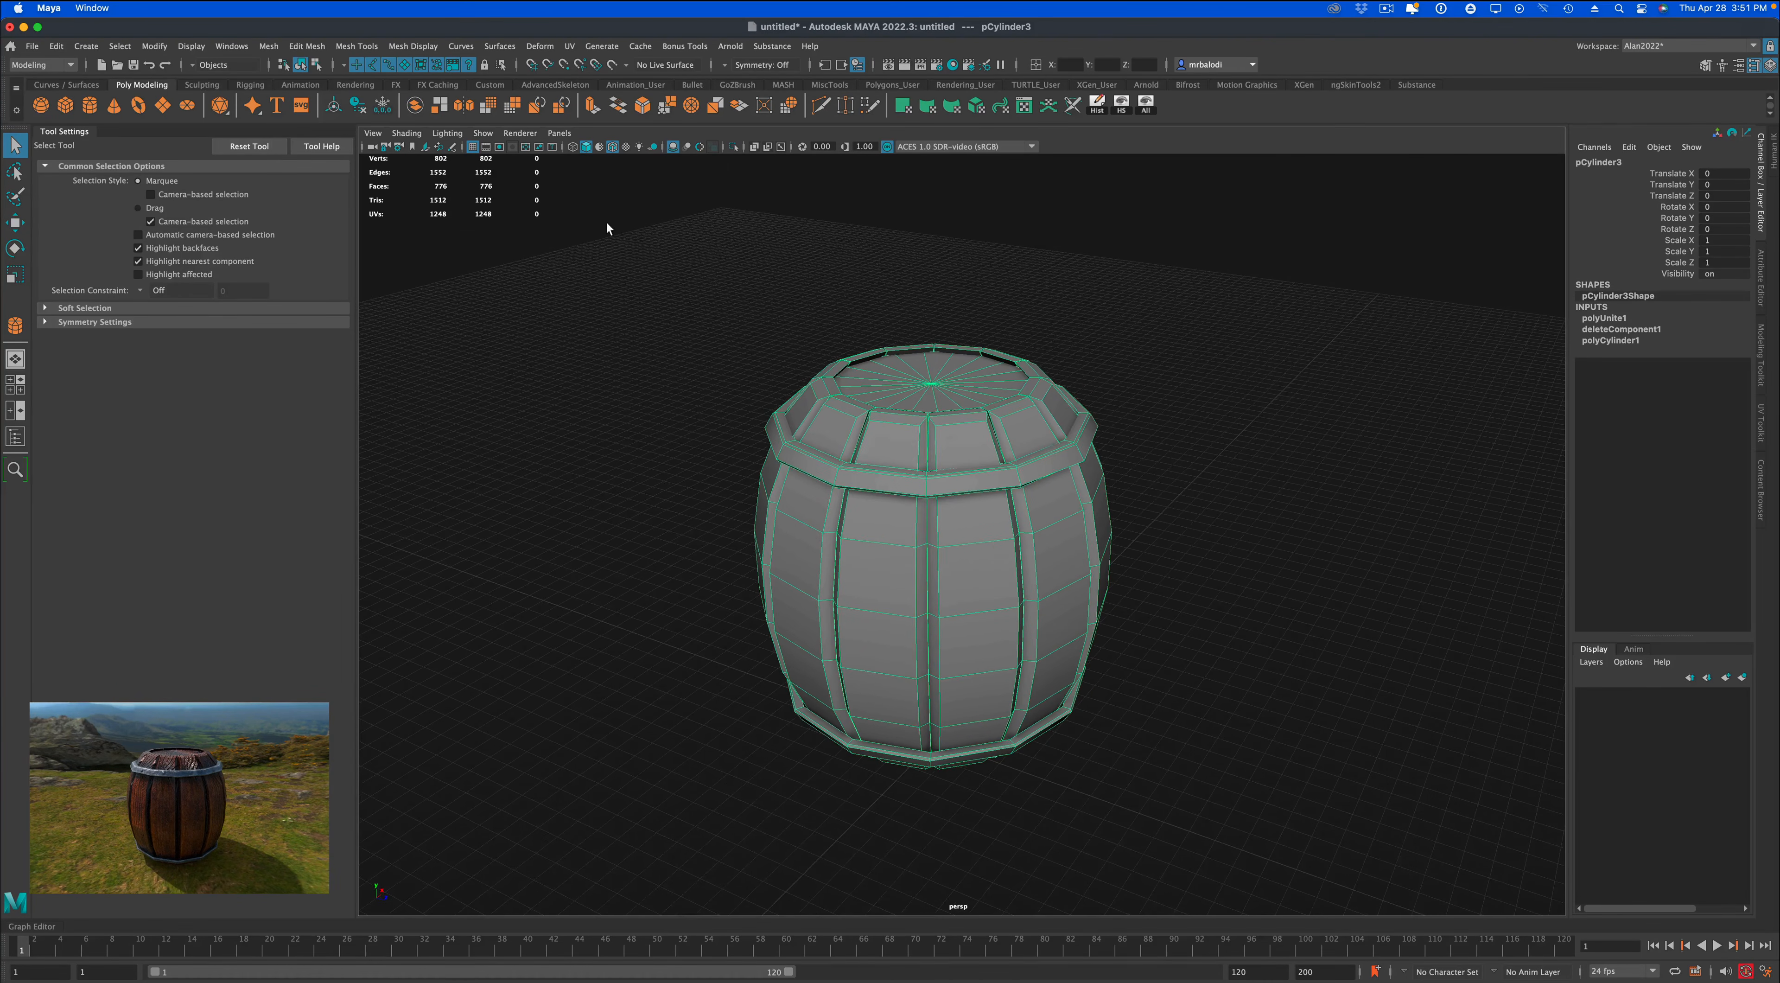
Open the automatic UV mapping options and the UV Editor, and arrange both windows side by side.
{"action": "left_click", "coordinate": [570, 47]}
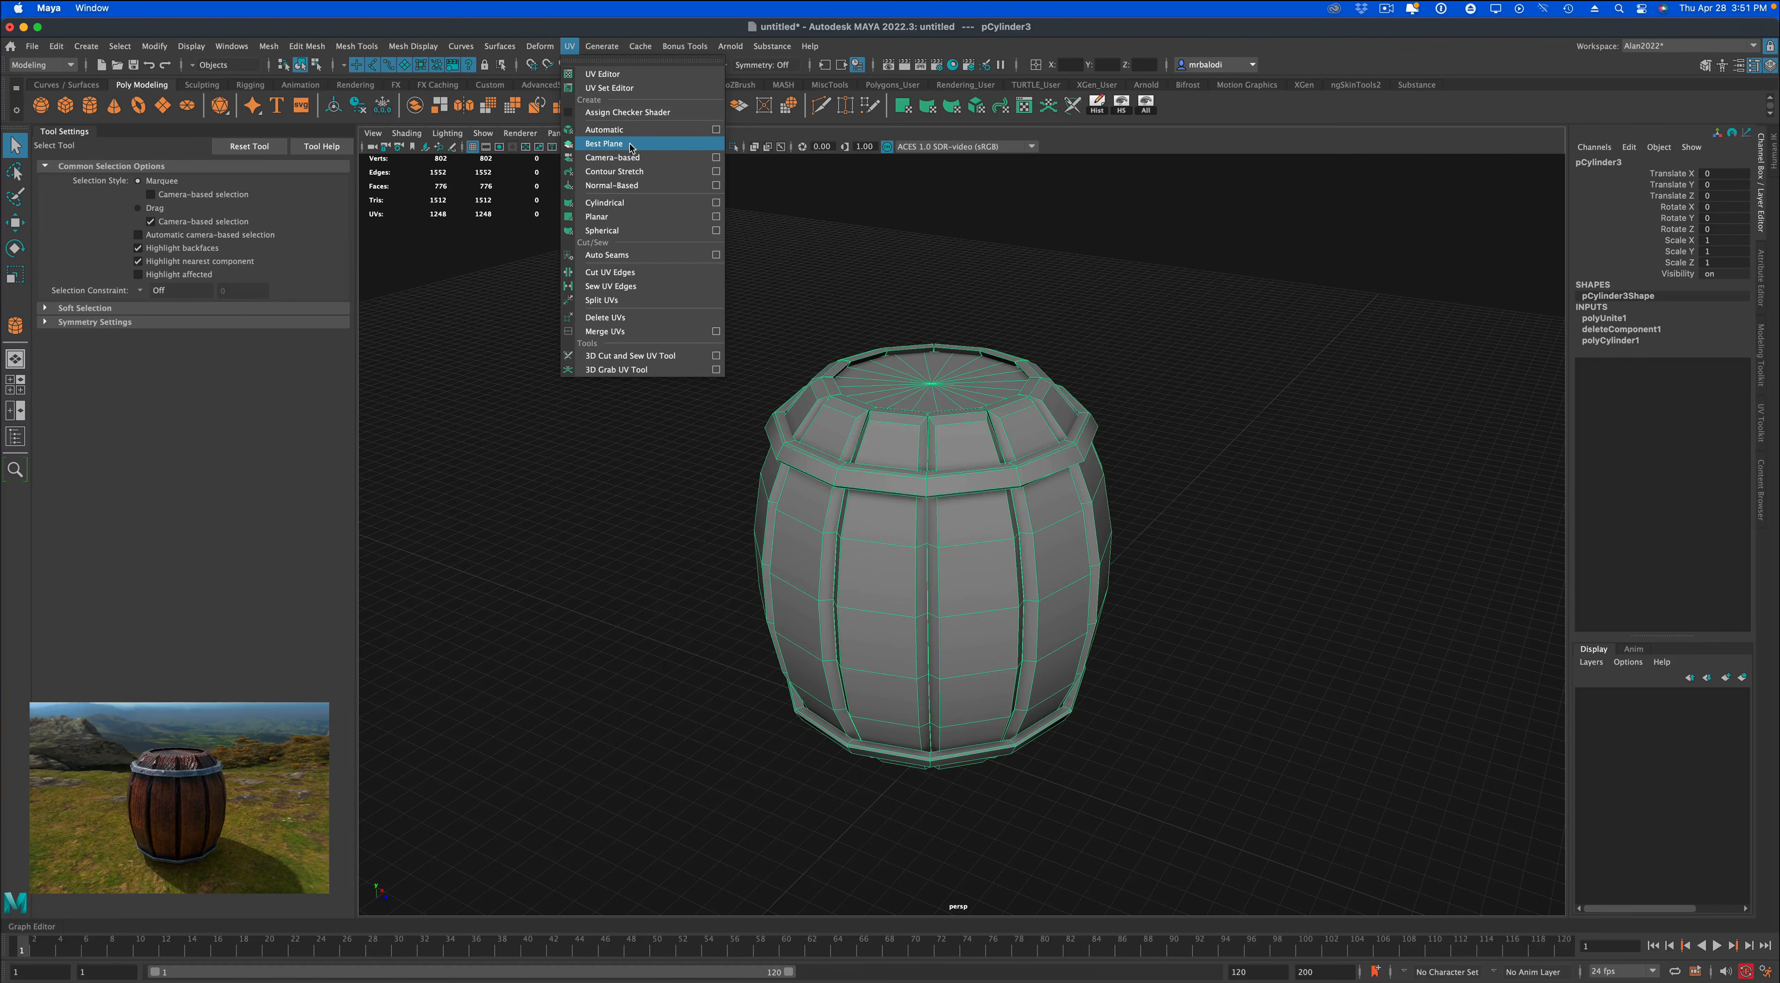
{"action": "left_click", "coordinate": [716, 131]}
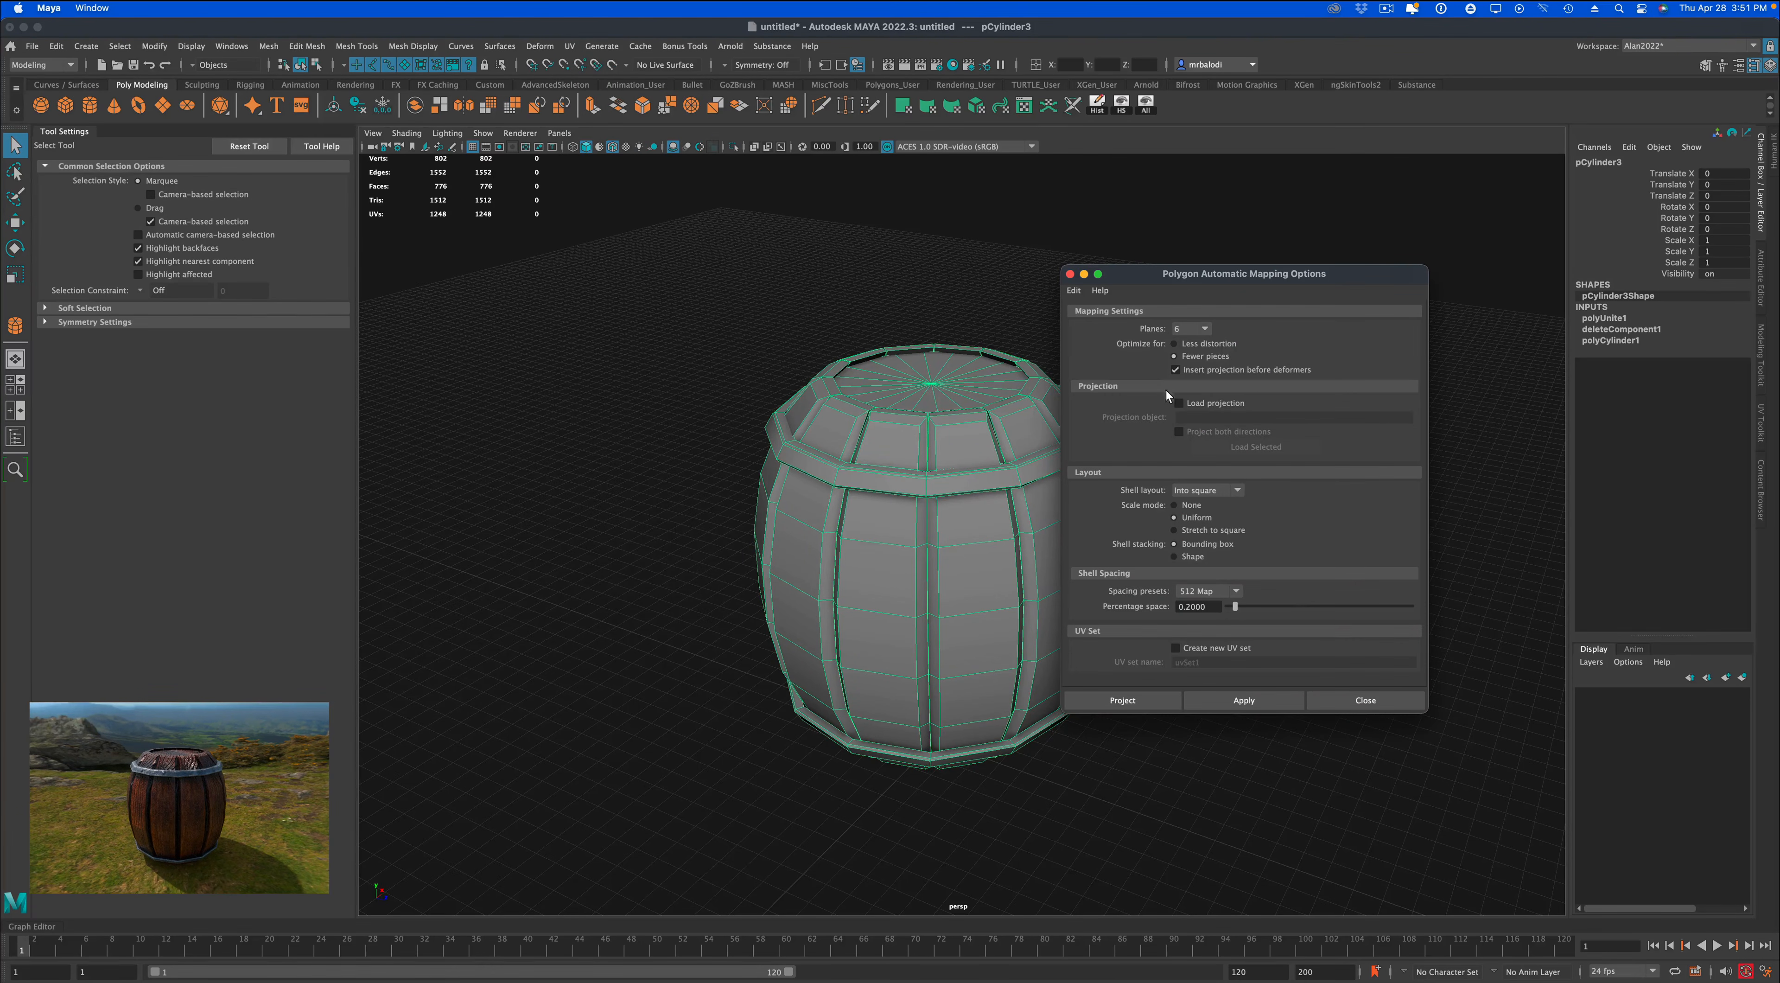
{"action": "left_click", "coordinate": [1024, 107]}
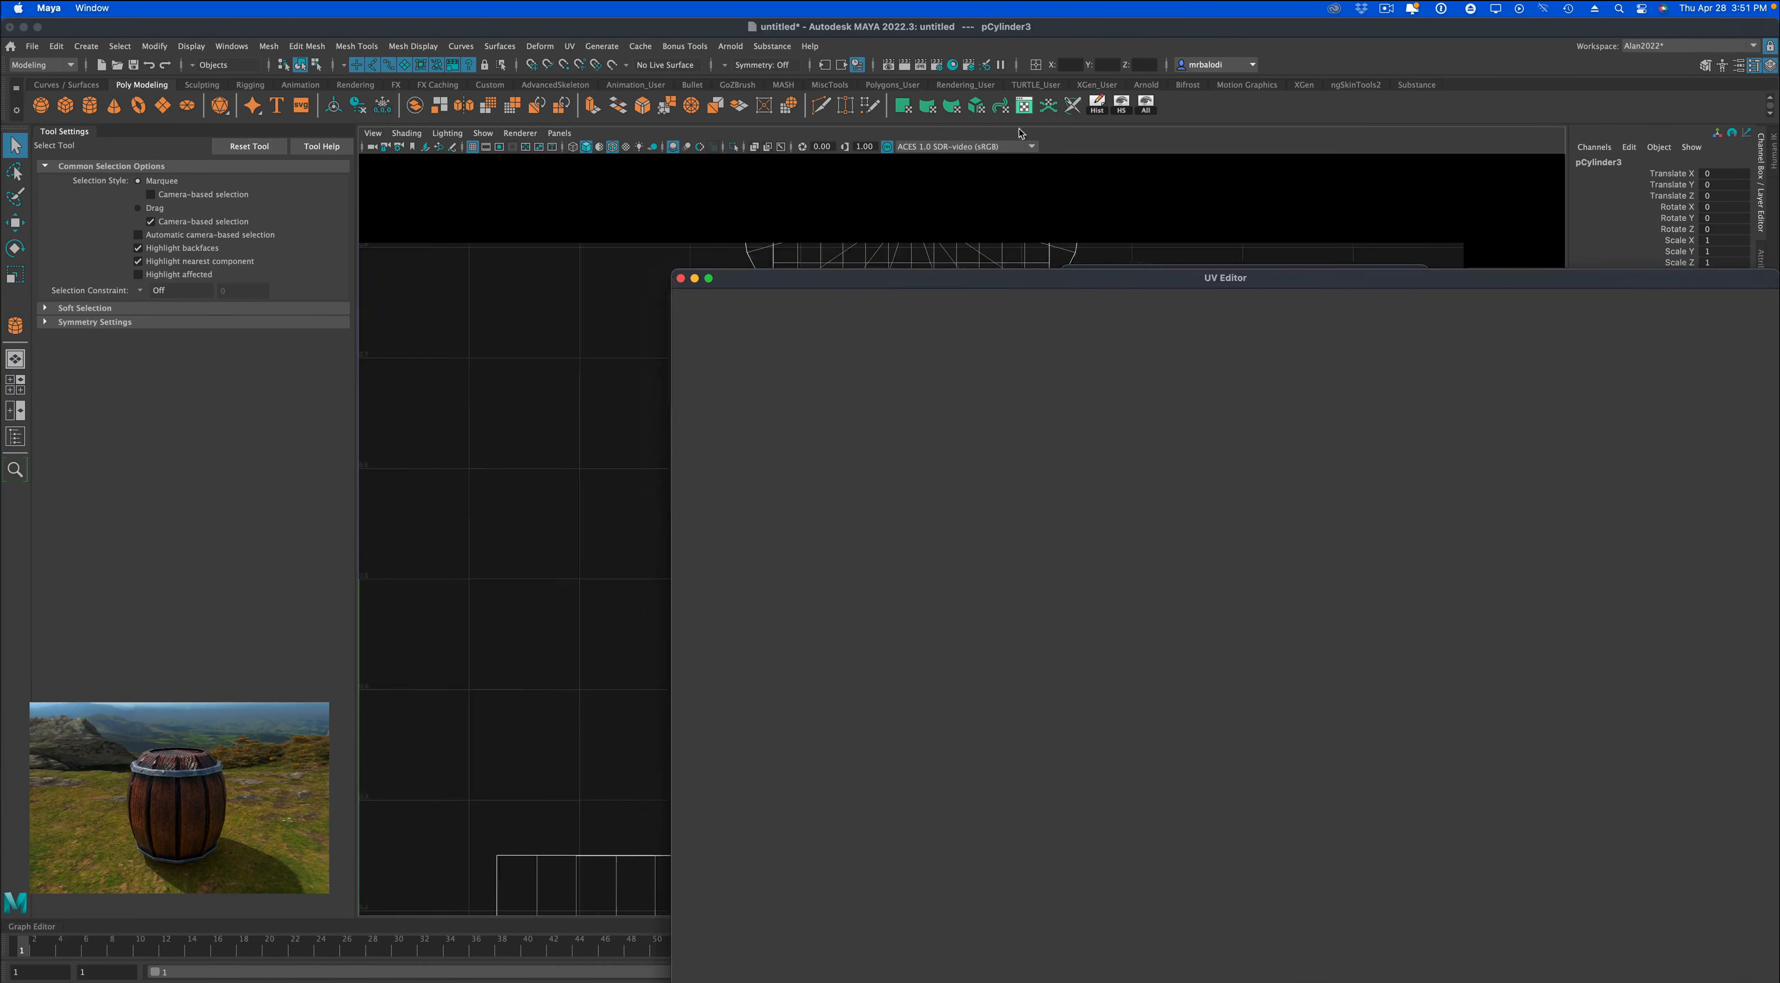
{"action": "left_click_drag", "start_coordinate": [916, 280], "coordinate": [1438, 280]}
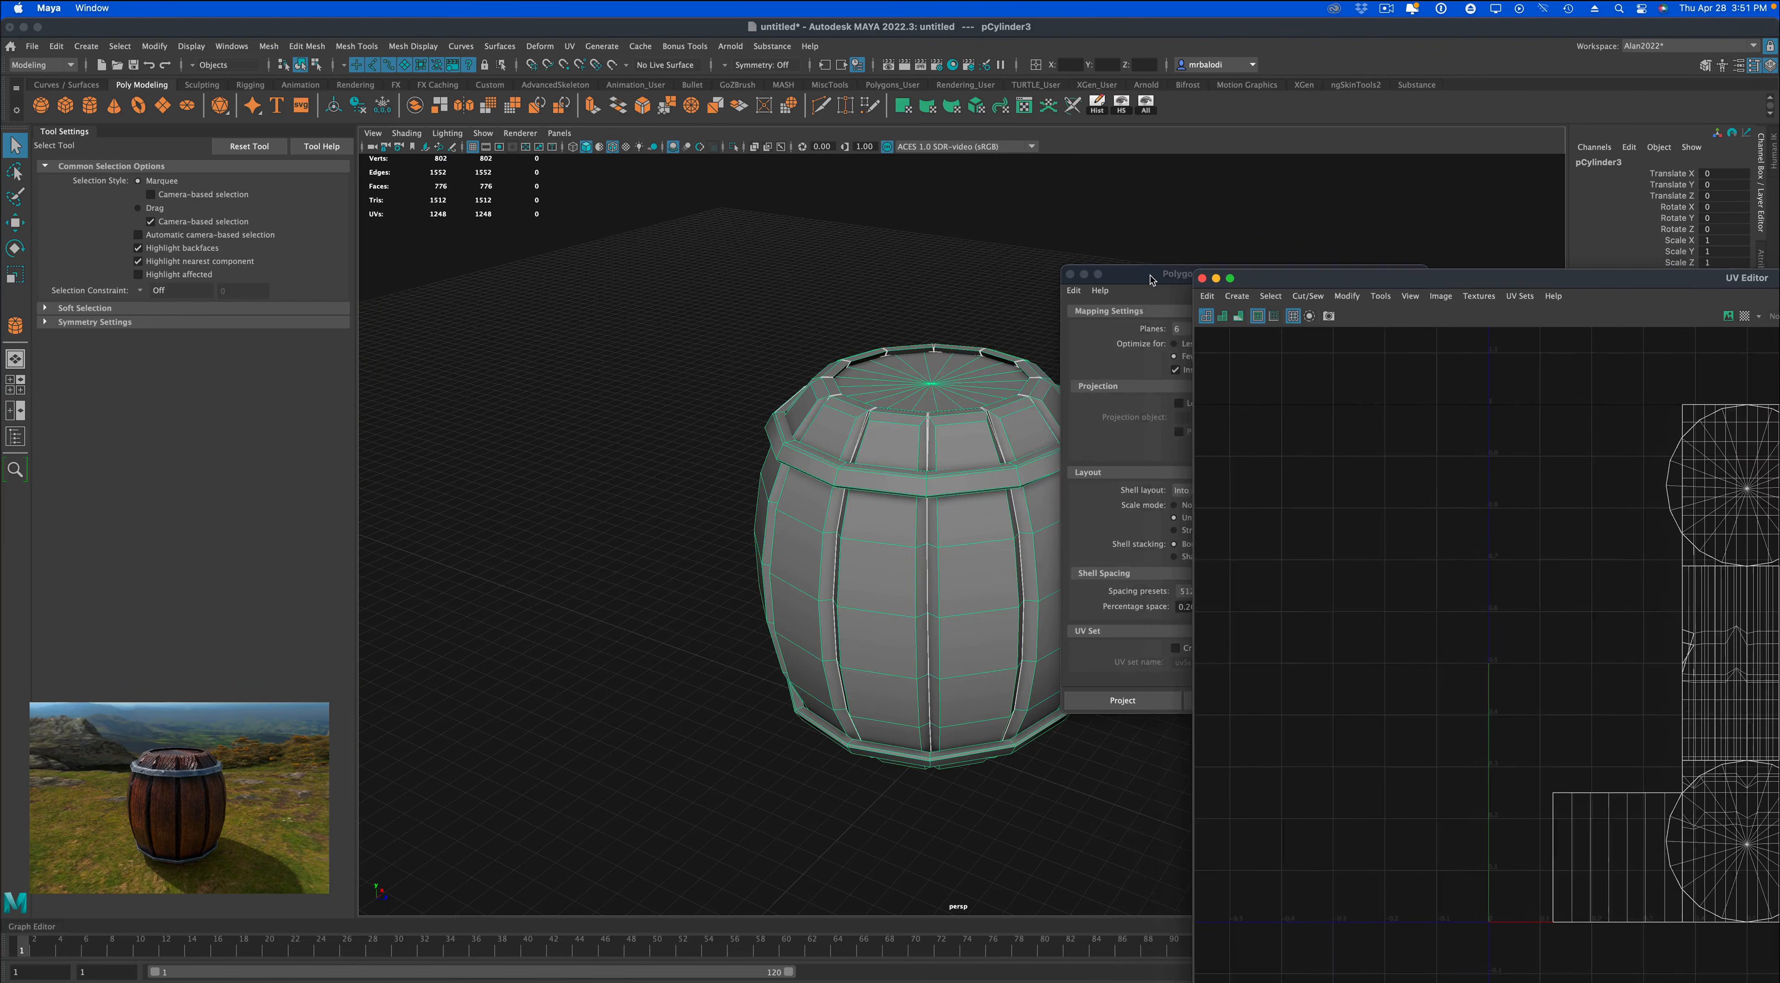
{"action": "left_click_drag", "start_coordinate": [1150, 275], "coordinate": [344, 238]}
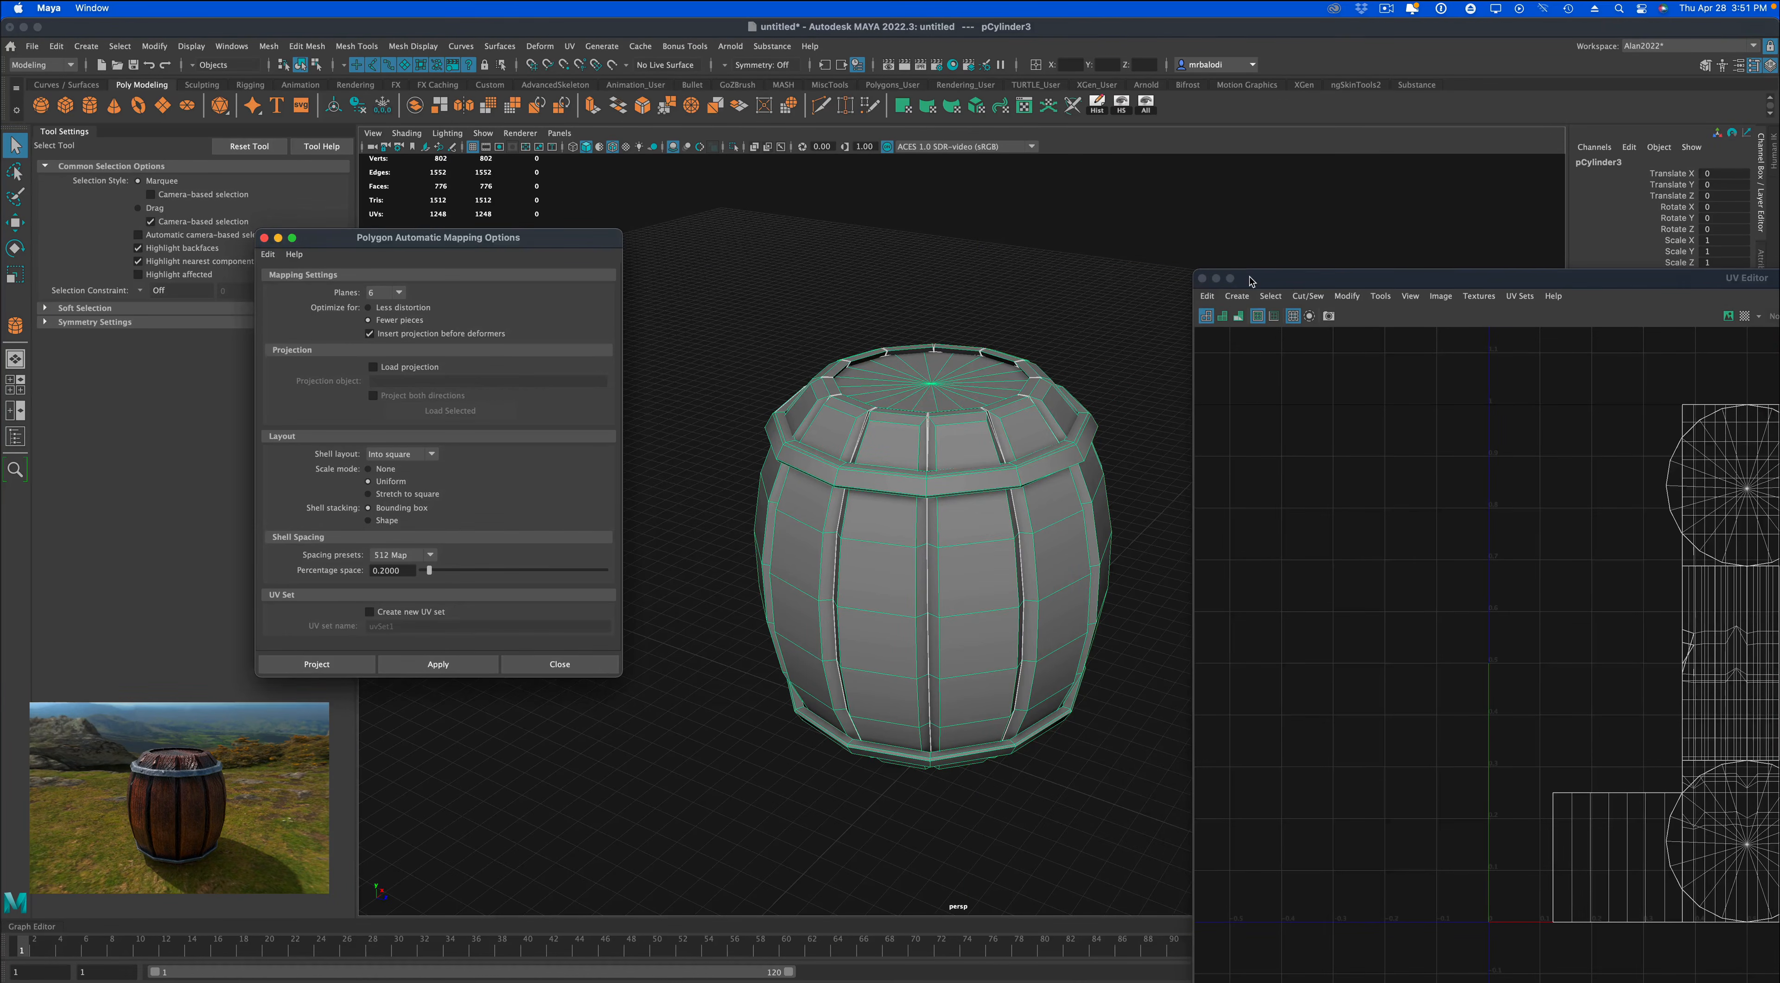
{"action": "left_click_drag", "start_coordinate": [1251, 281], "coordinate": [850, 155]}
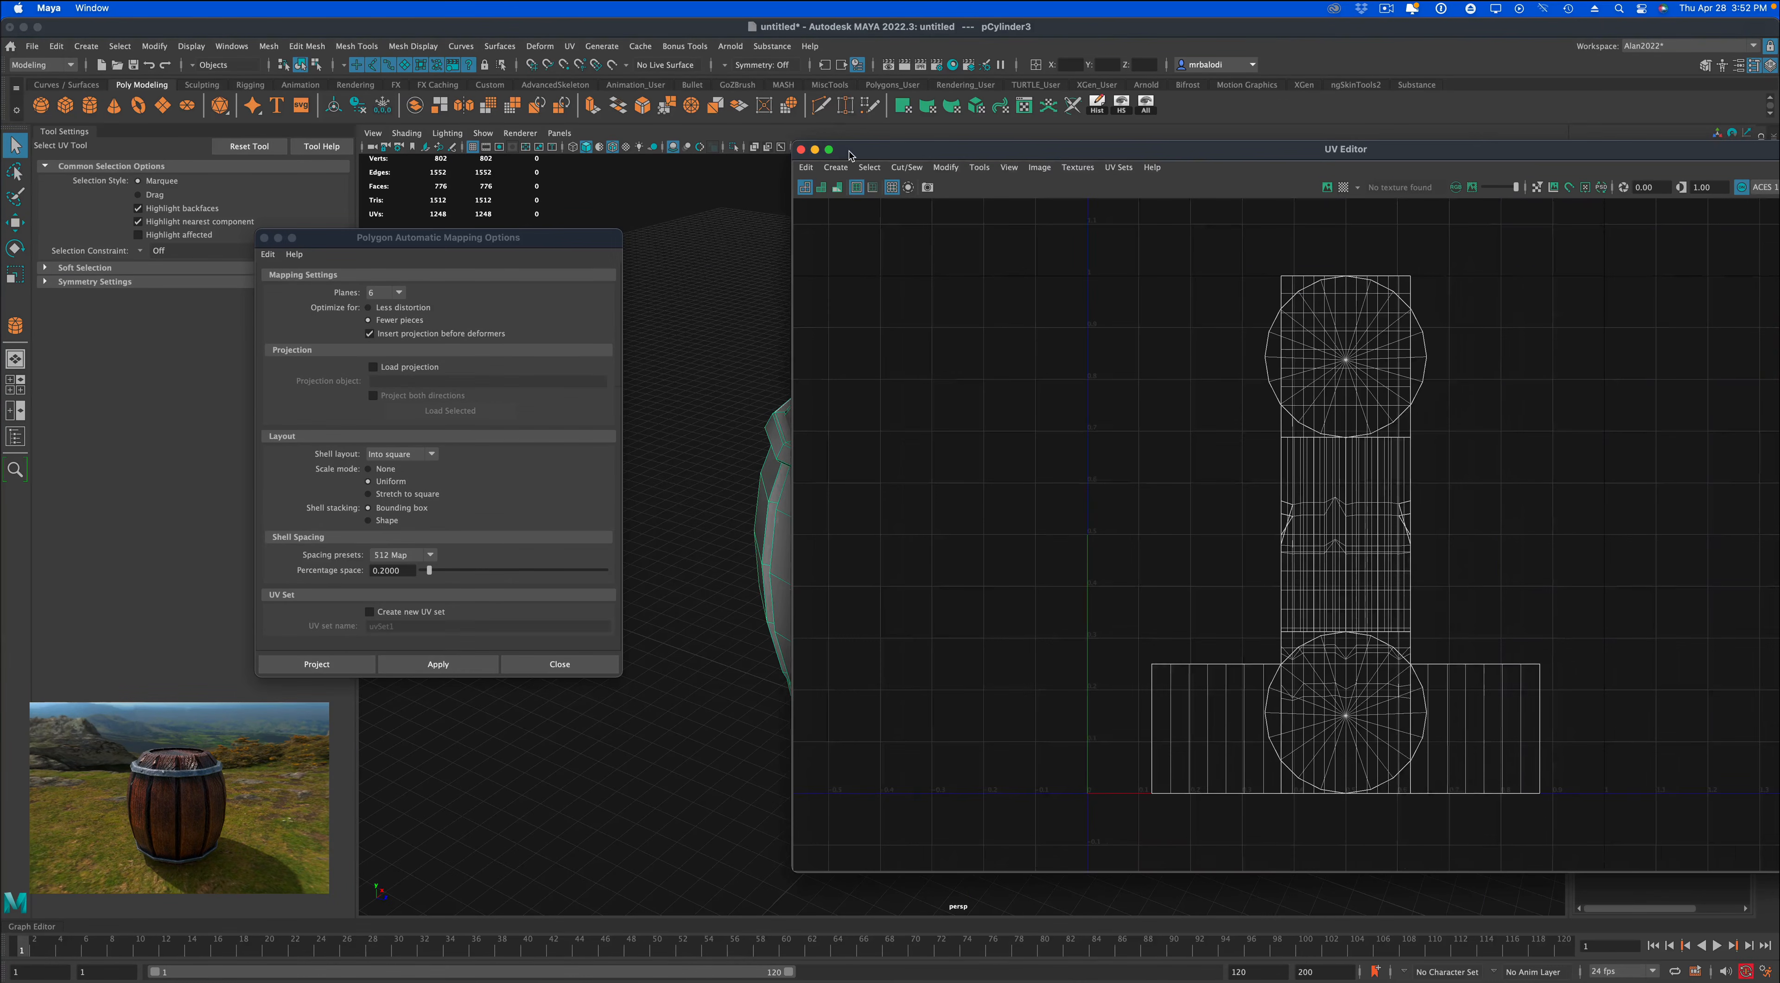
Apply automatic UV mapping with 6 planes to the combined barrel, close the options, and move the UV Editor aside to uncover the model.
{"action": "left_click", "coordinate": [428, 665]}
{"action": "left_click", "coordinate": [538, 662]}
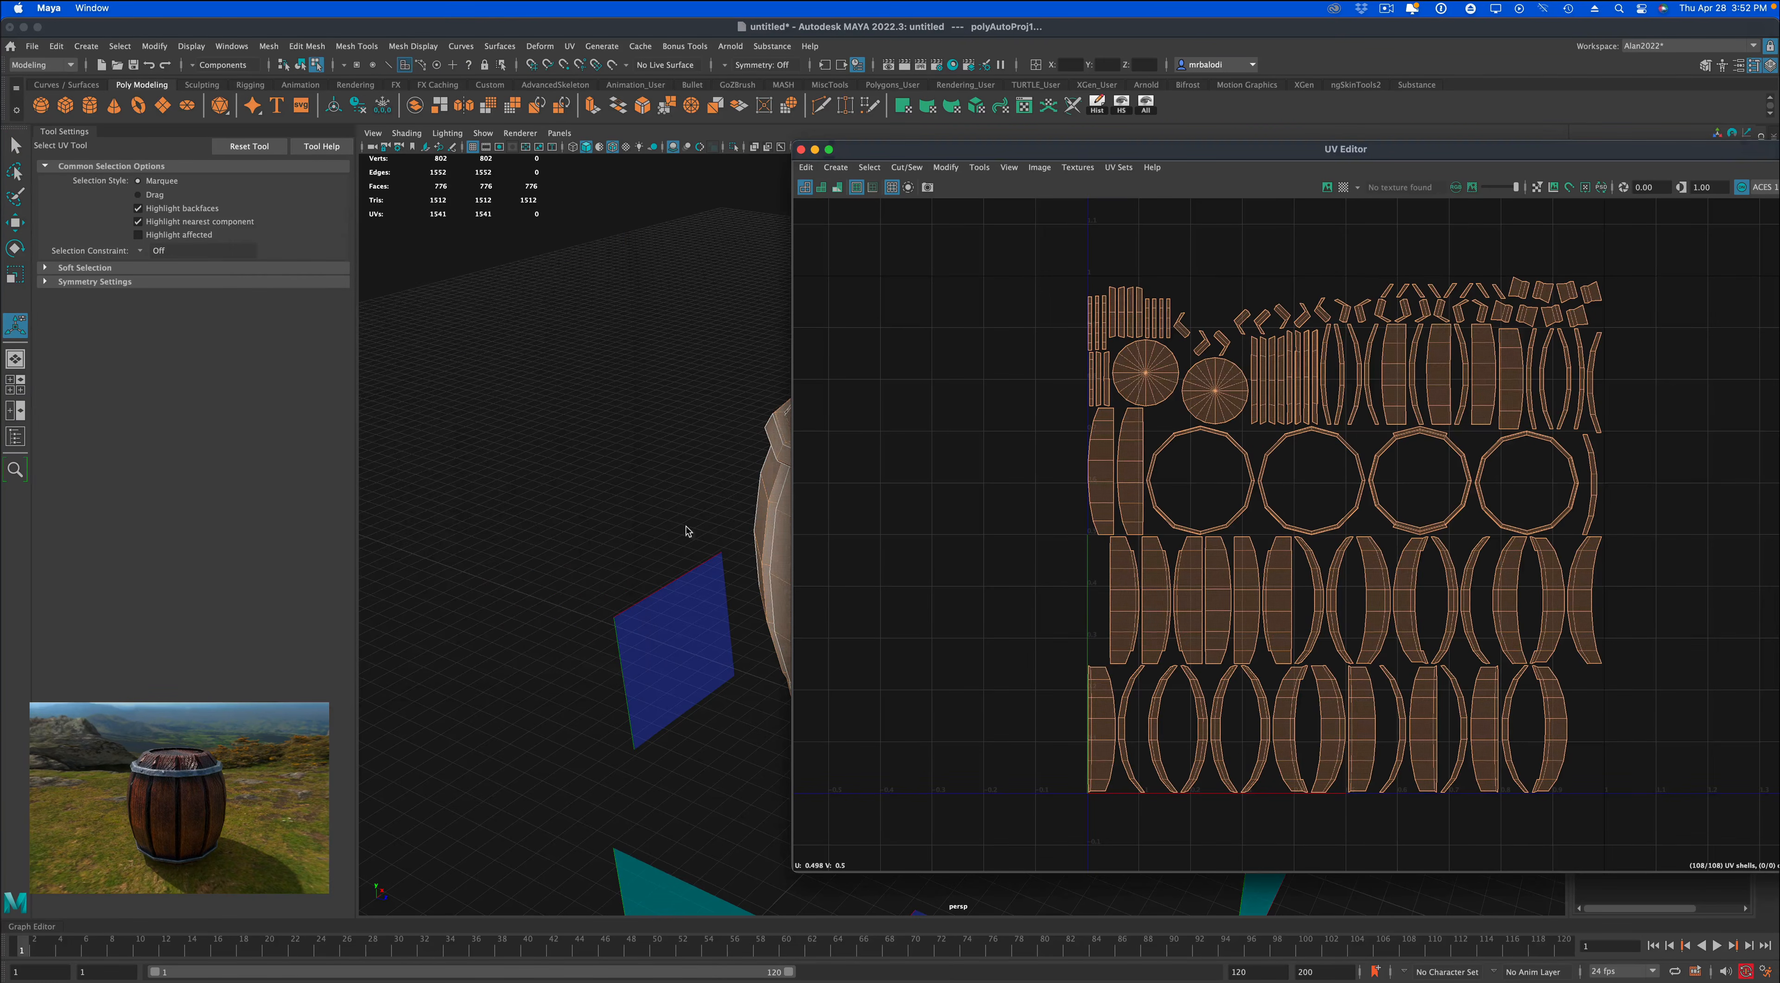
{"action": "left_click_drag", "start_coordinate": [999, 154], "coordinate": [1170, 198]}
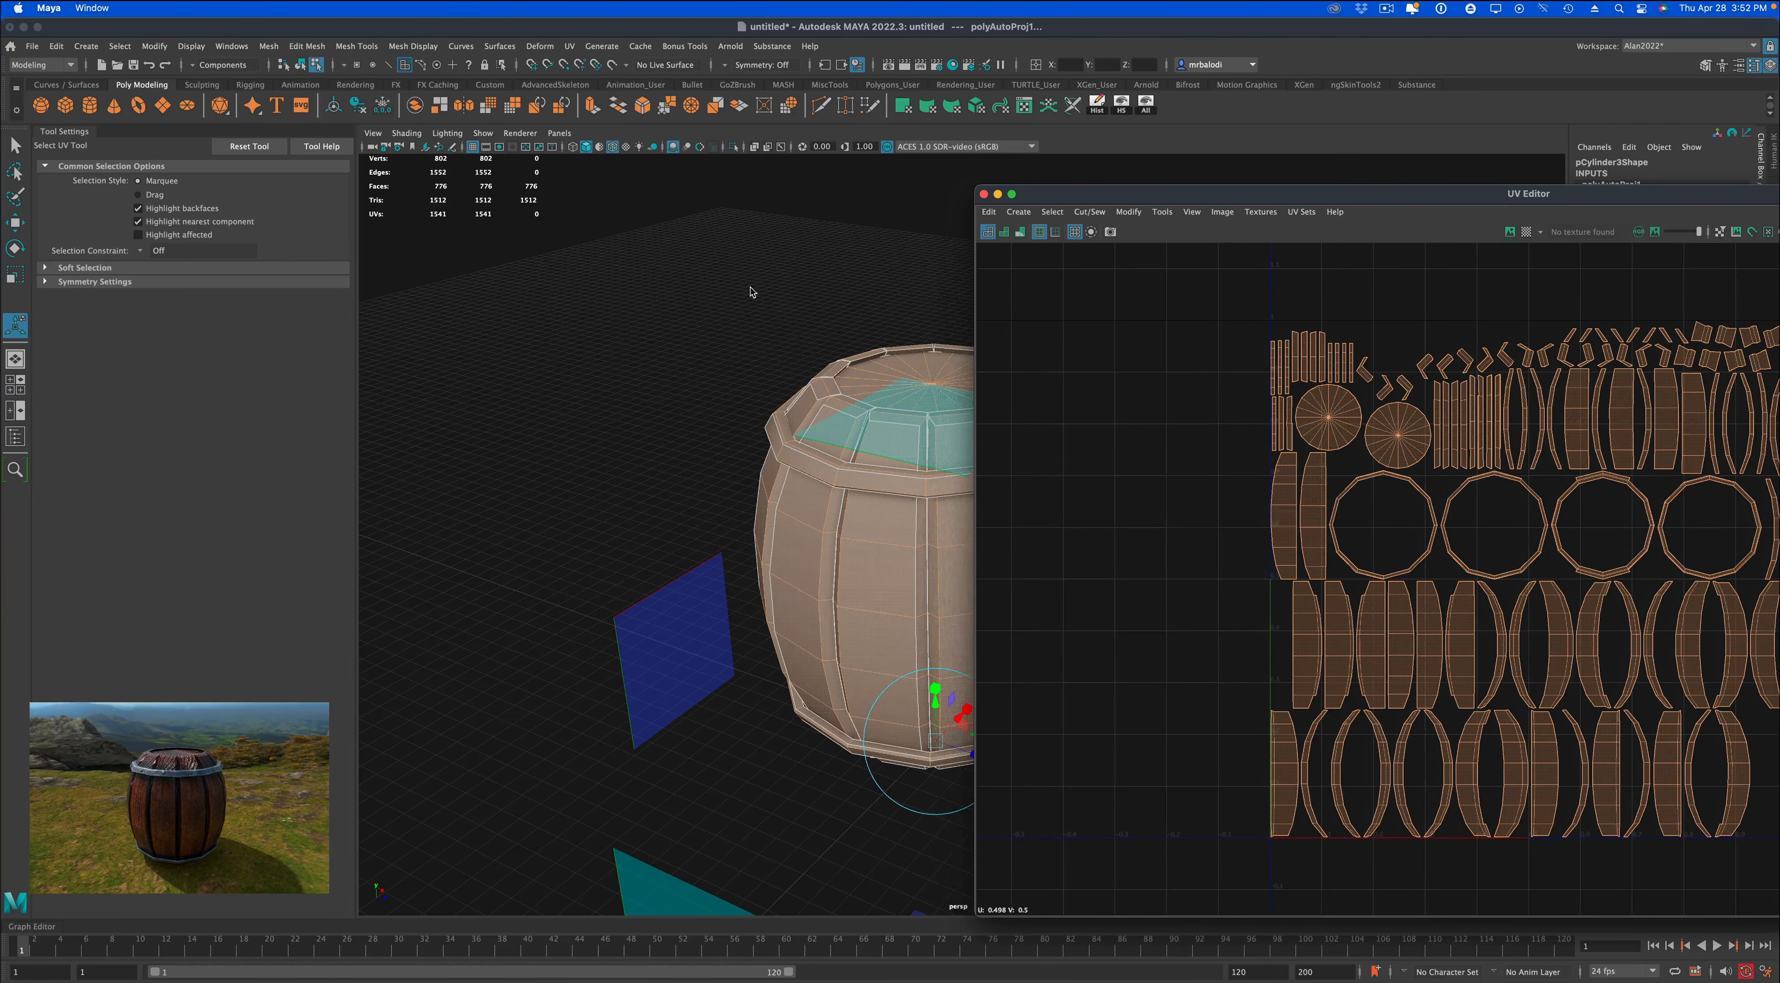
Apply a planar UV projection from the Z axis to the whole barrel, fitted to its bounding box.
{"action": "mouse_move", "coordinate": [752, 292]}
{"action": "left_mouse_down", "text": "alt"}
{"action": "mouse_move", "coordinate": [739, 318]}
{"action": "mouse_move", "coordinate": [759, 298]}
{"action": "left_mouse_up", "text": "alt"}
{"action": "middle_click_drag", "start_coordinate": [679, 396], "coordinate": [574, 394], "text": "alt"}
{"action": "left_click_drag", "start_coordinate": [586, 352], "coordinate": [577, 342], "text": "alt"}
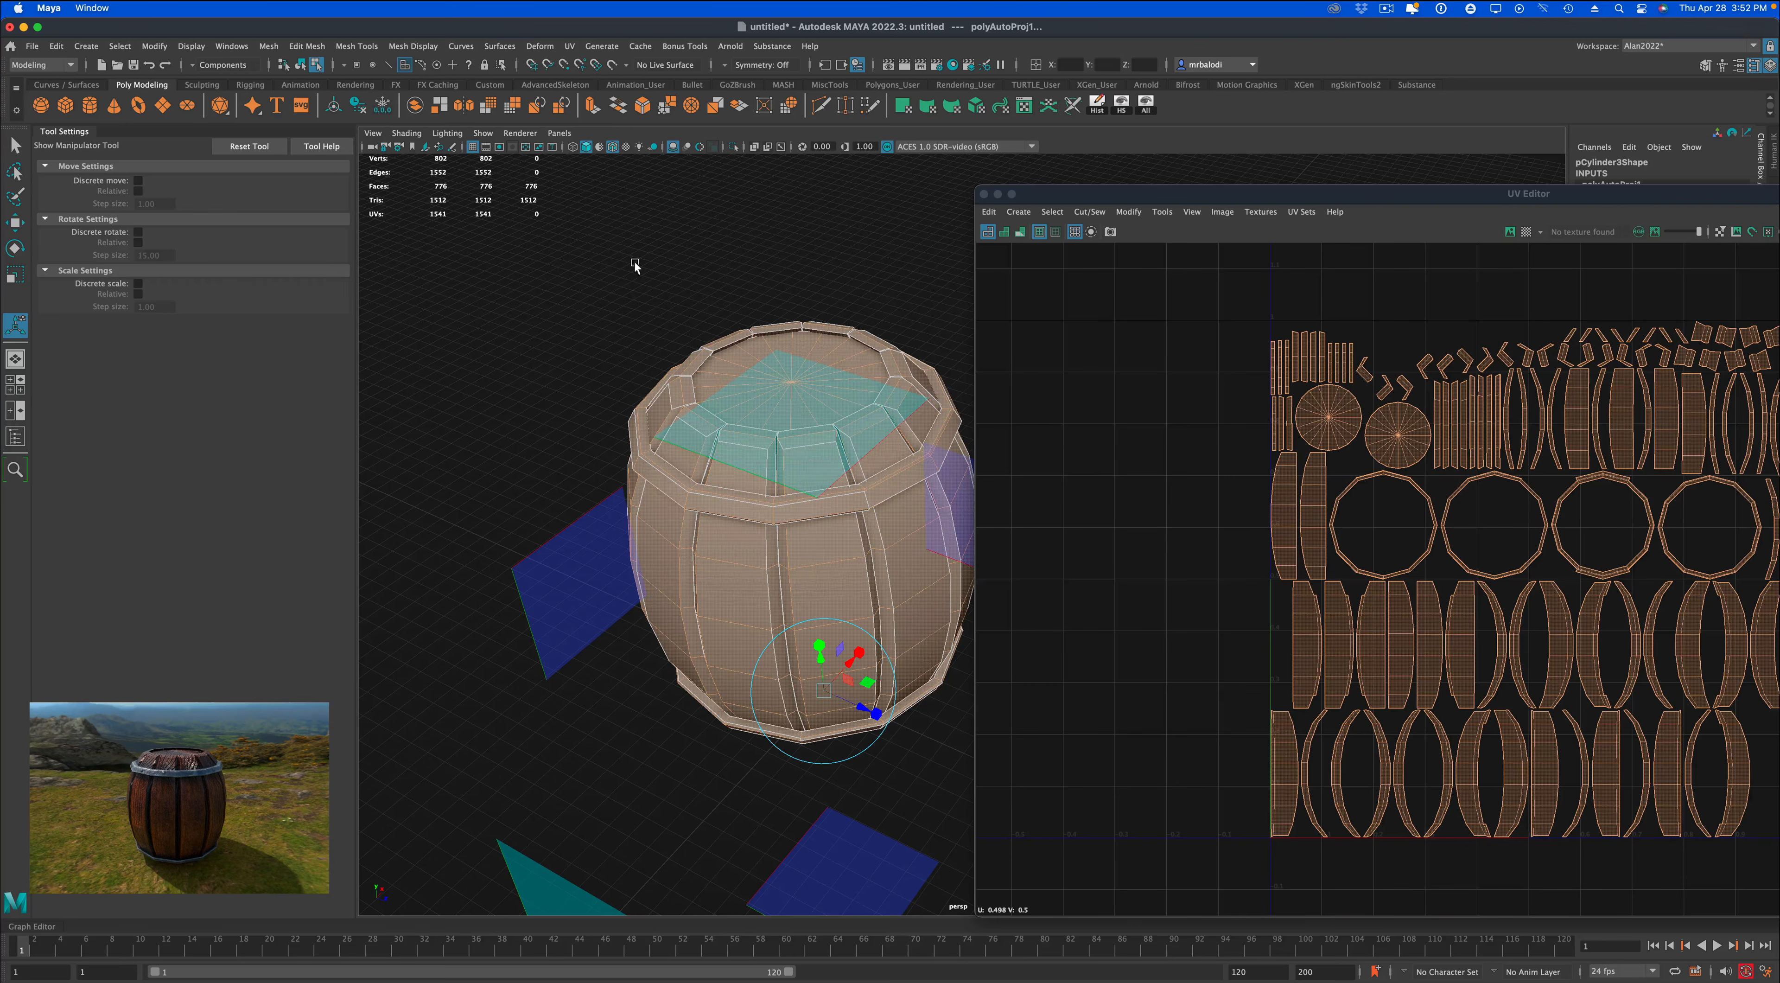
{"action": "left_click", "coordinate": [571, 46]}
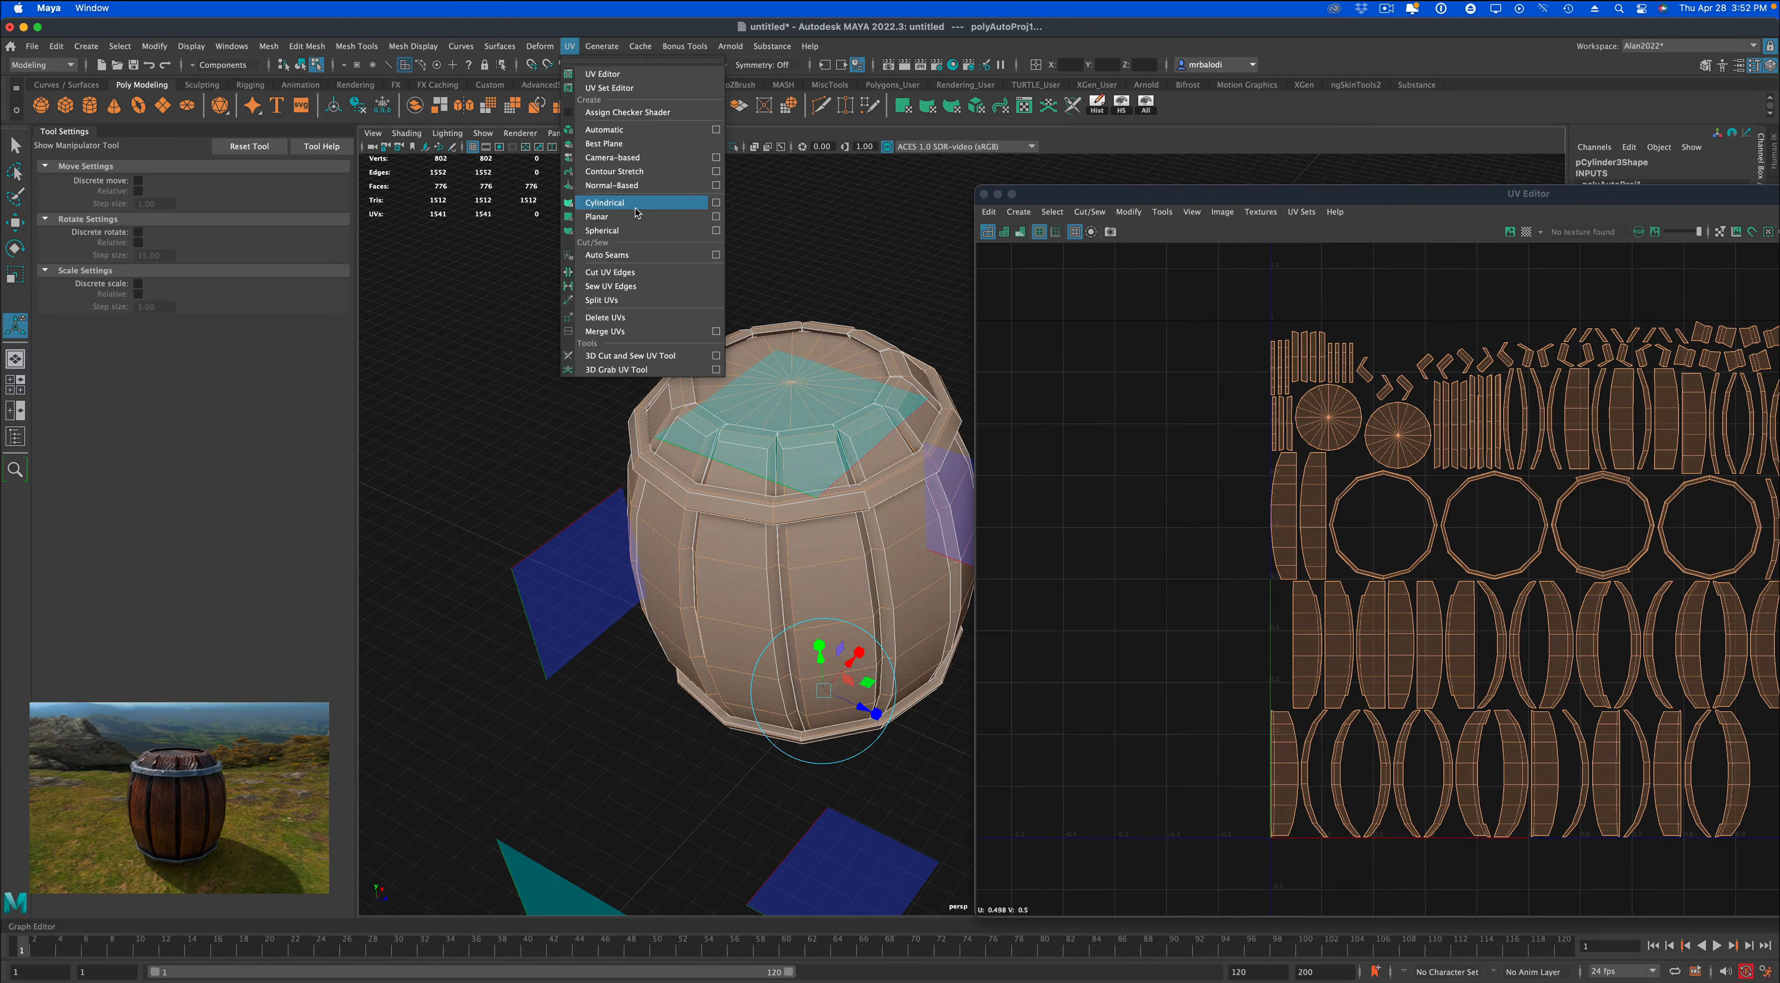
{"action": "left_click", "coordinate": [712, 217]}
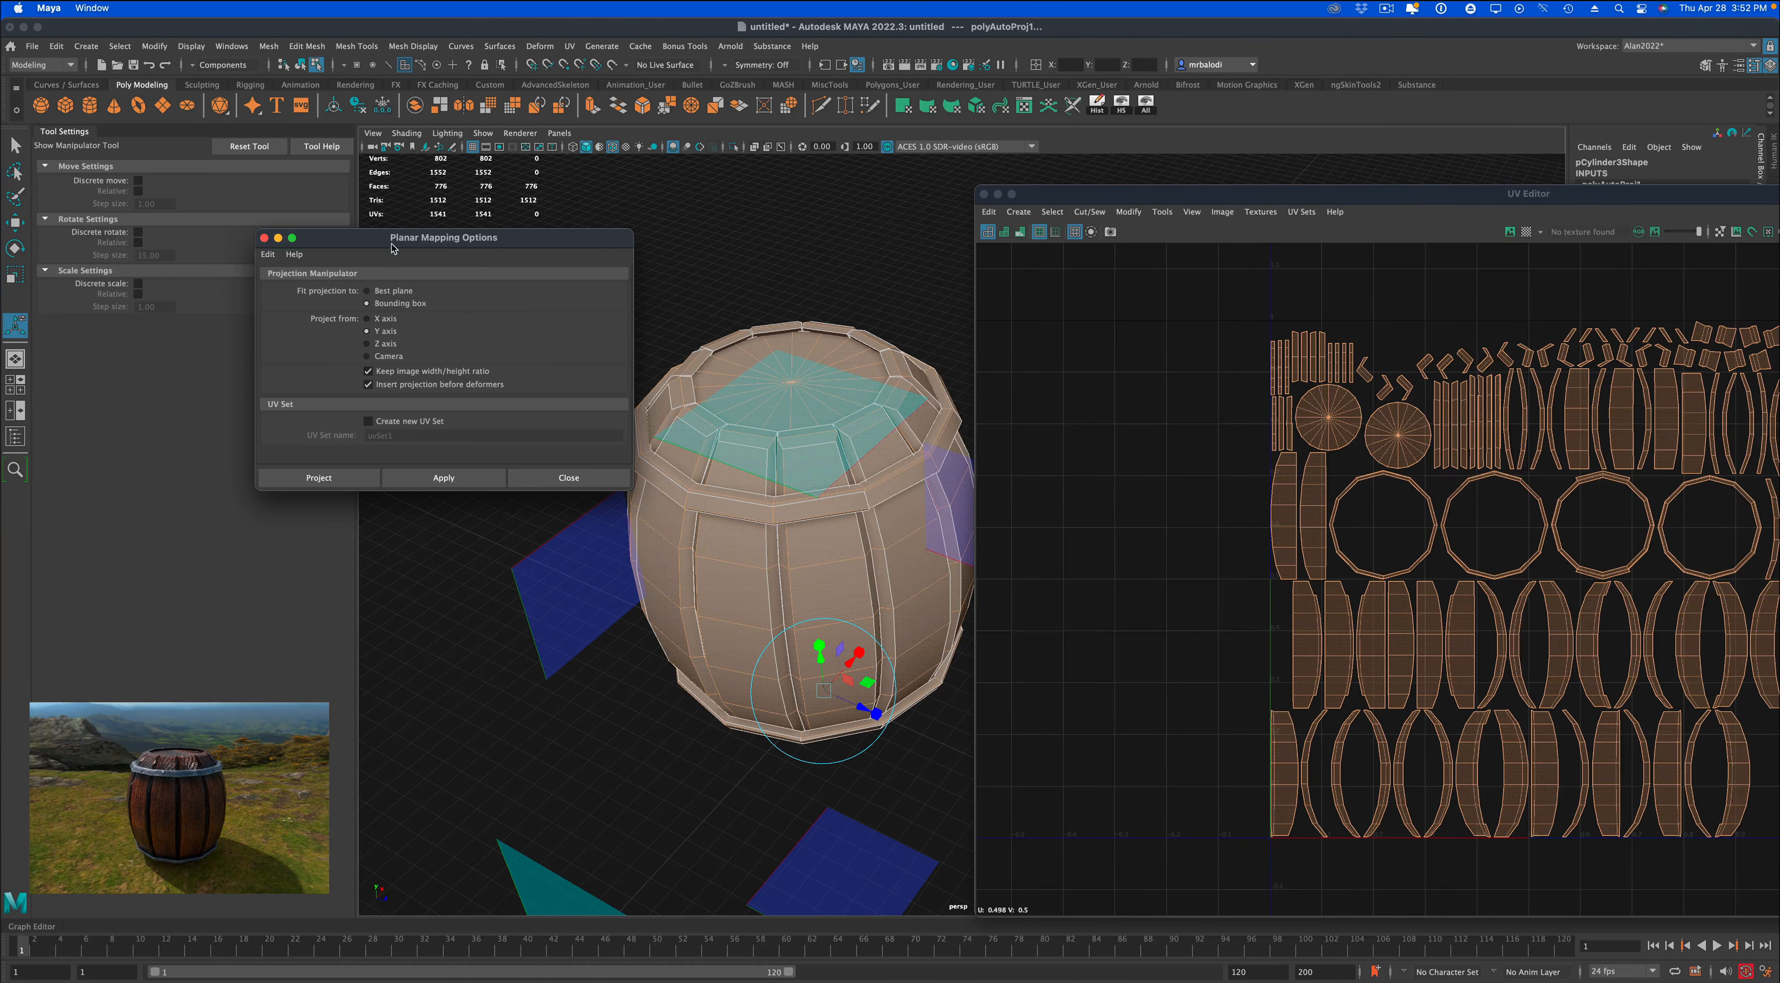
{"action": "left_click_drag", "start_coordinate": [392, 249], "coordinate": [235, 364]}
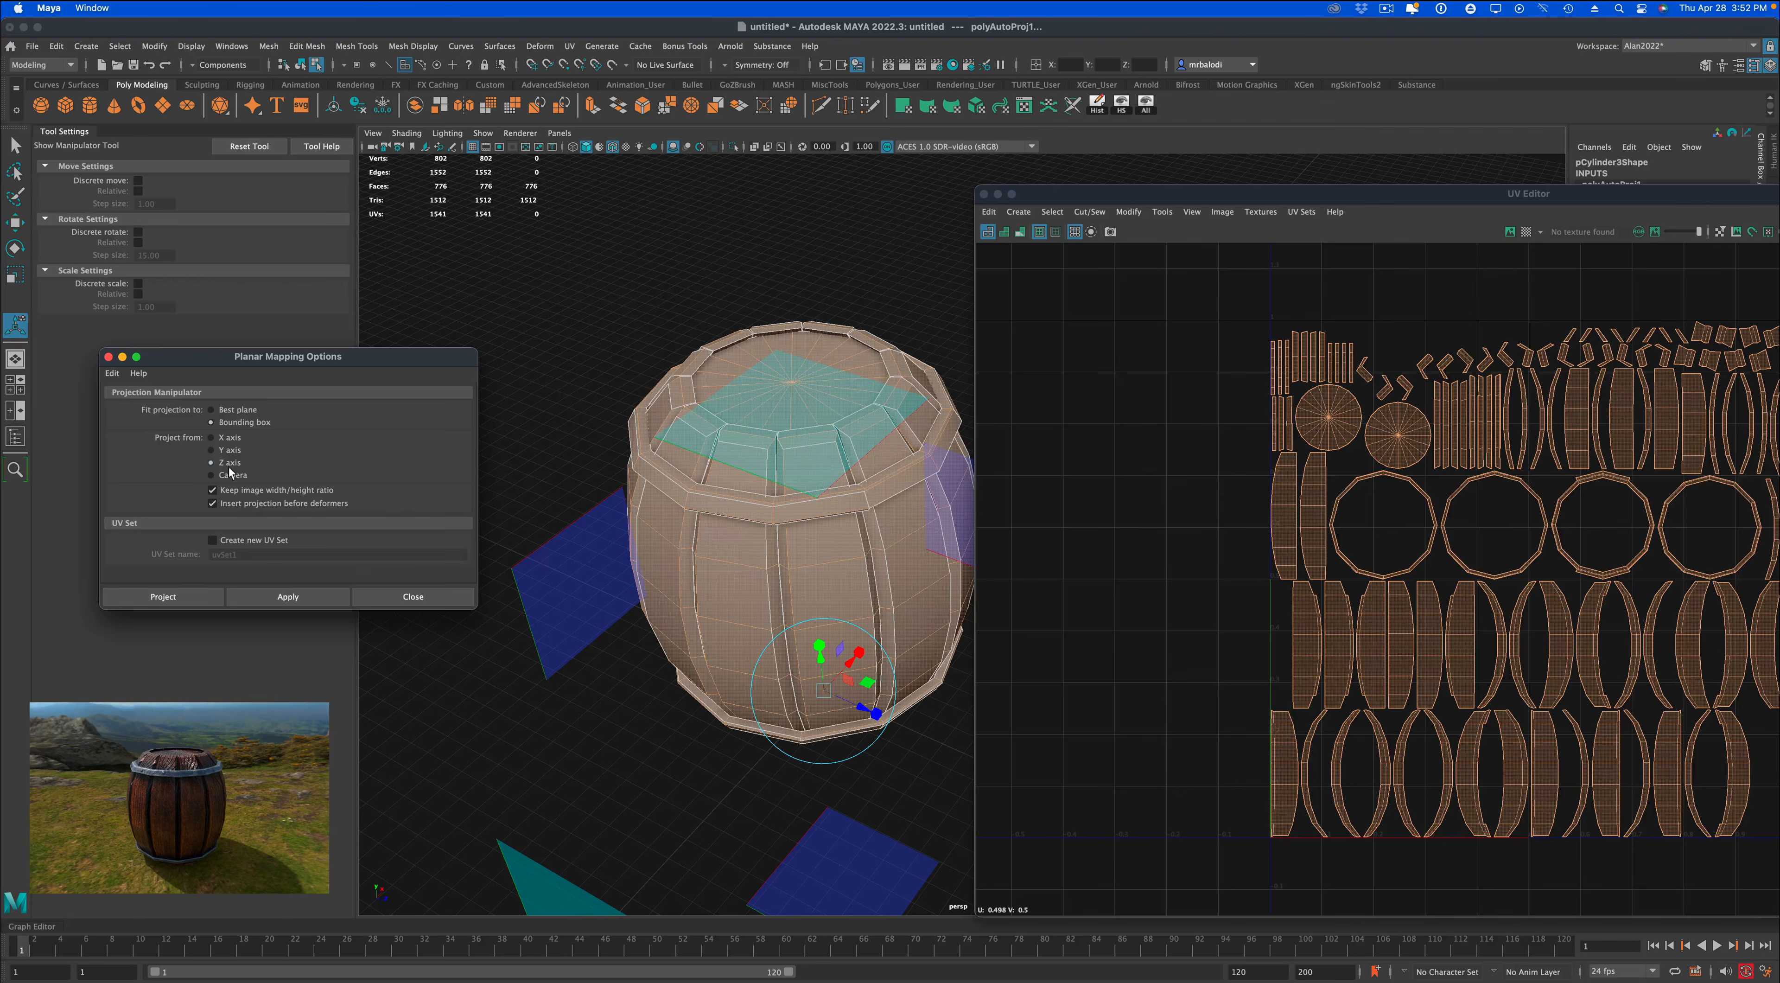
{"action": "left_click", "coordinate": [287, 597]}
Move the projected barrel UVs sideways out of the 0–1 tile, and shift the UV Editor aside to uncover the model.
{"action": "left_click_drag", "start_coordinate": [1361, 192], "coordinate": [954, 193]}
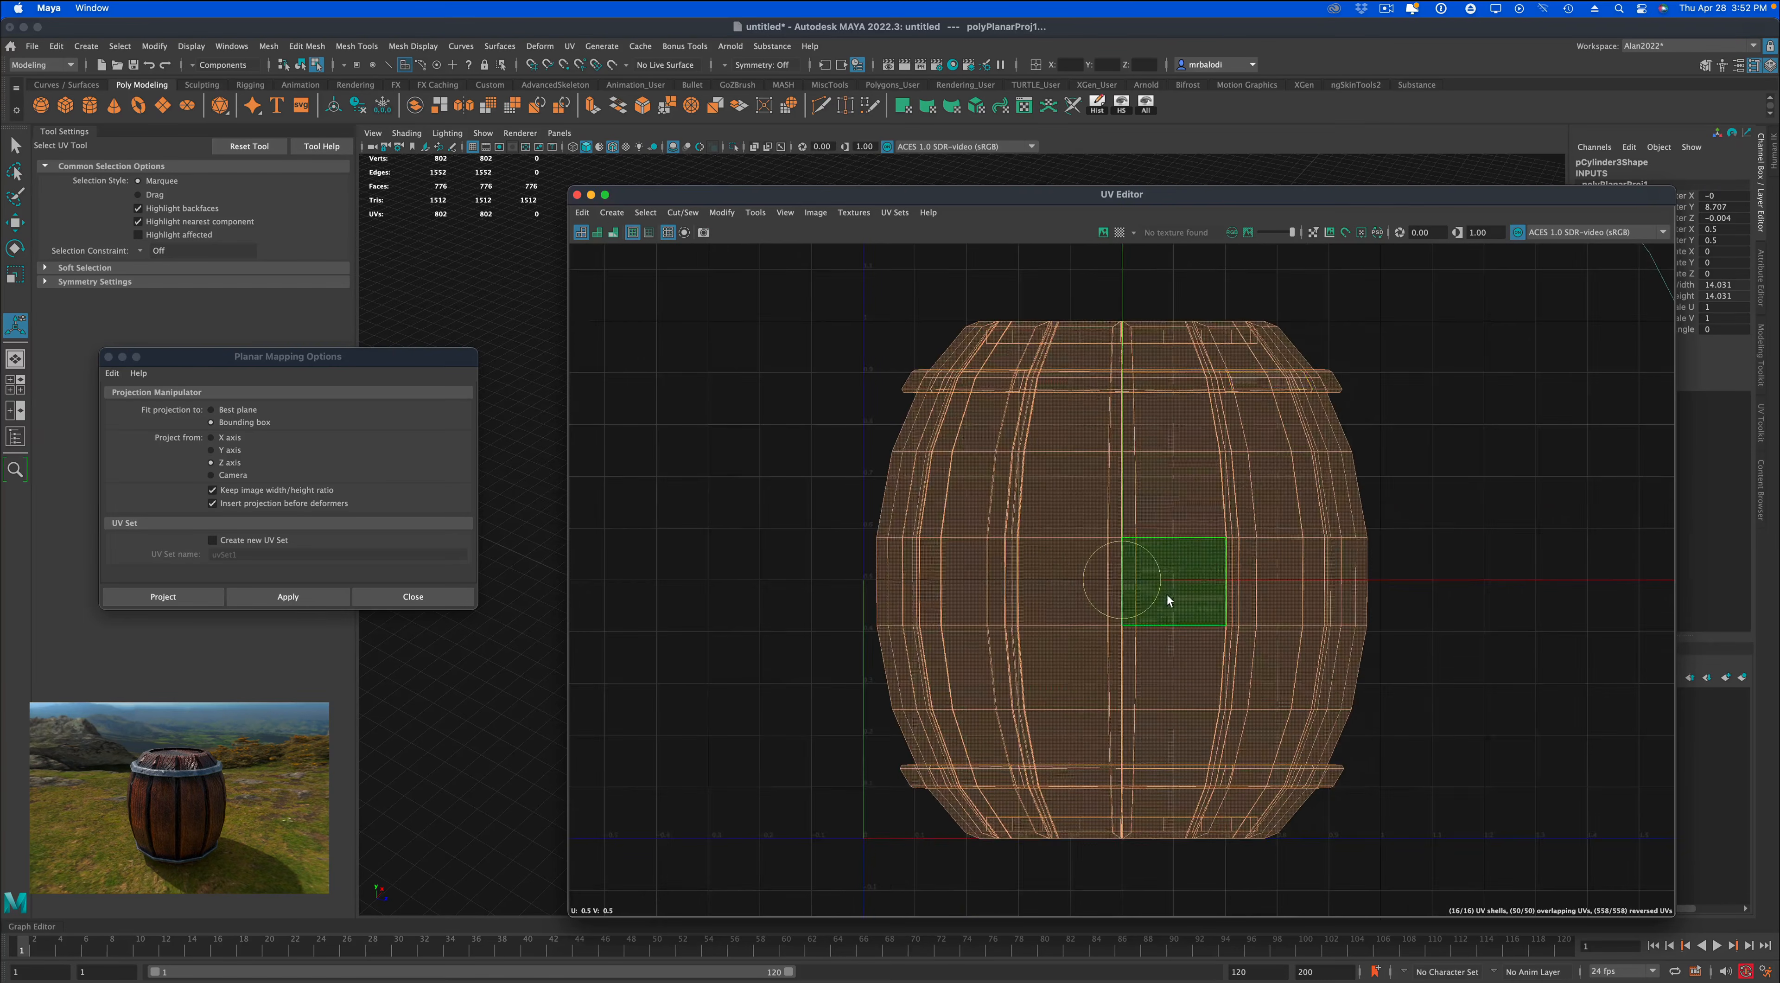
{"action": "scroll", "coordinate": [1164, 601], "scroll_direction": "down", "scroll_amount": 6}
{"action": "middle_click_drag", "start_coordinate": [1440, 707], "coordinate": [1339, 704], "text": "alt"}
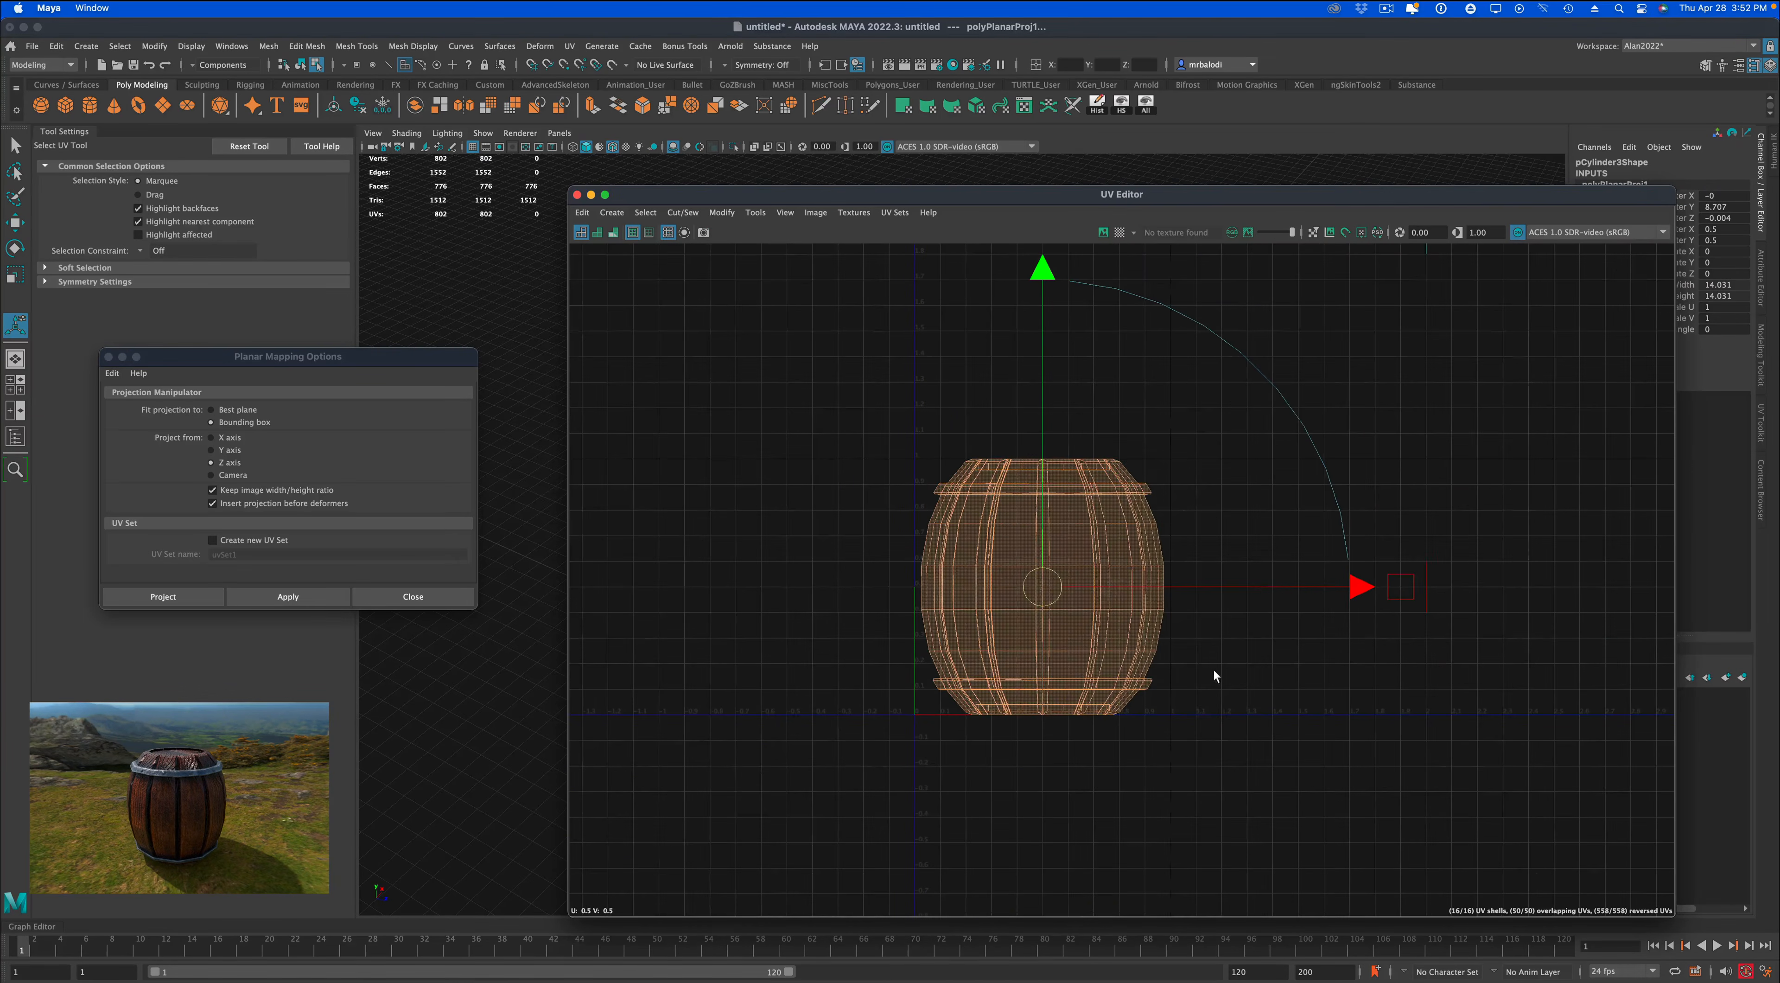
{"action": "key", "text": "w"}
{"action": "left_click_drag", "start_coordinate": [1042, 590], "coordinate": [1321, 584]}
{"action": "left_click_drag", "start_coordinate": [993, 209], "coordinate": [1428, 290]}
{"action": "left_click_drag", "start_coordinate": [899, 293], "coordinate": [884, 293], "text": "alt"}
Select all faces of the barrel's lid and base discs and apply a planar UV projection from the Y axis.
{"action": "left_click", "coordinate": [17, 154]}
{"action": "left_click_drag", "start_coordinate": [616, 550], "coordinate": [622, 521], "text": "alt"}
{"action": "right_click", "coordinate": [775, 566]}
{"action": "right_click_drag", "start_coordinate": [776, 565], "coordinate": [776, 603]}
{"action": "left_click", "coordinate": [570, 581]}
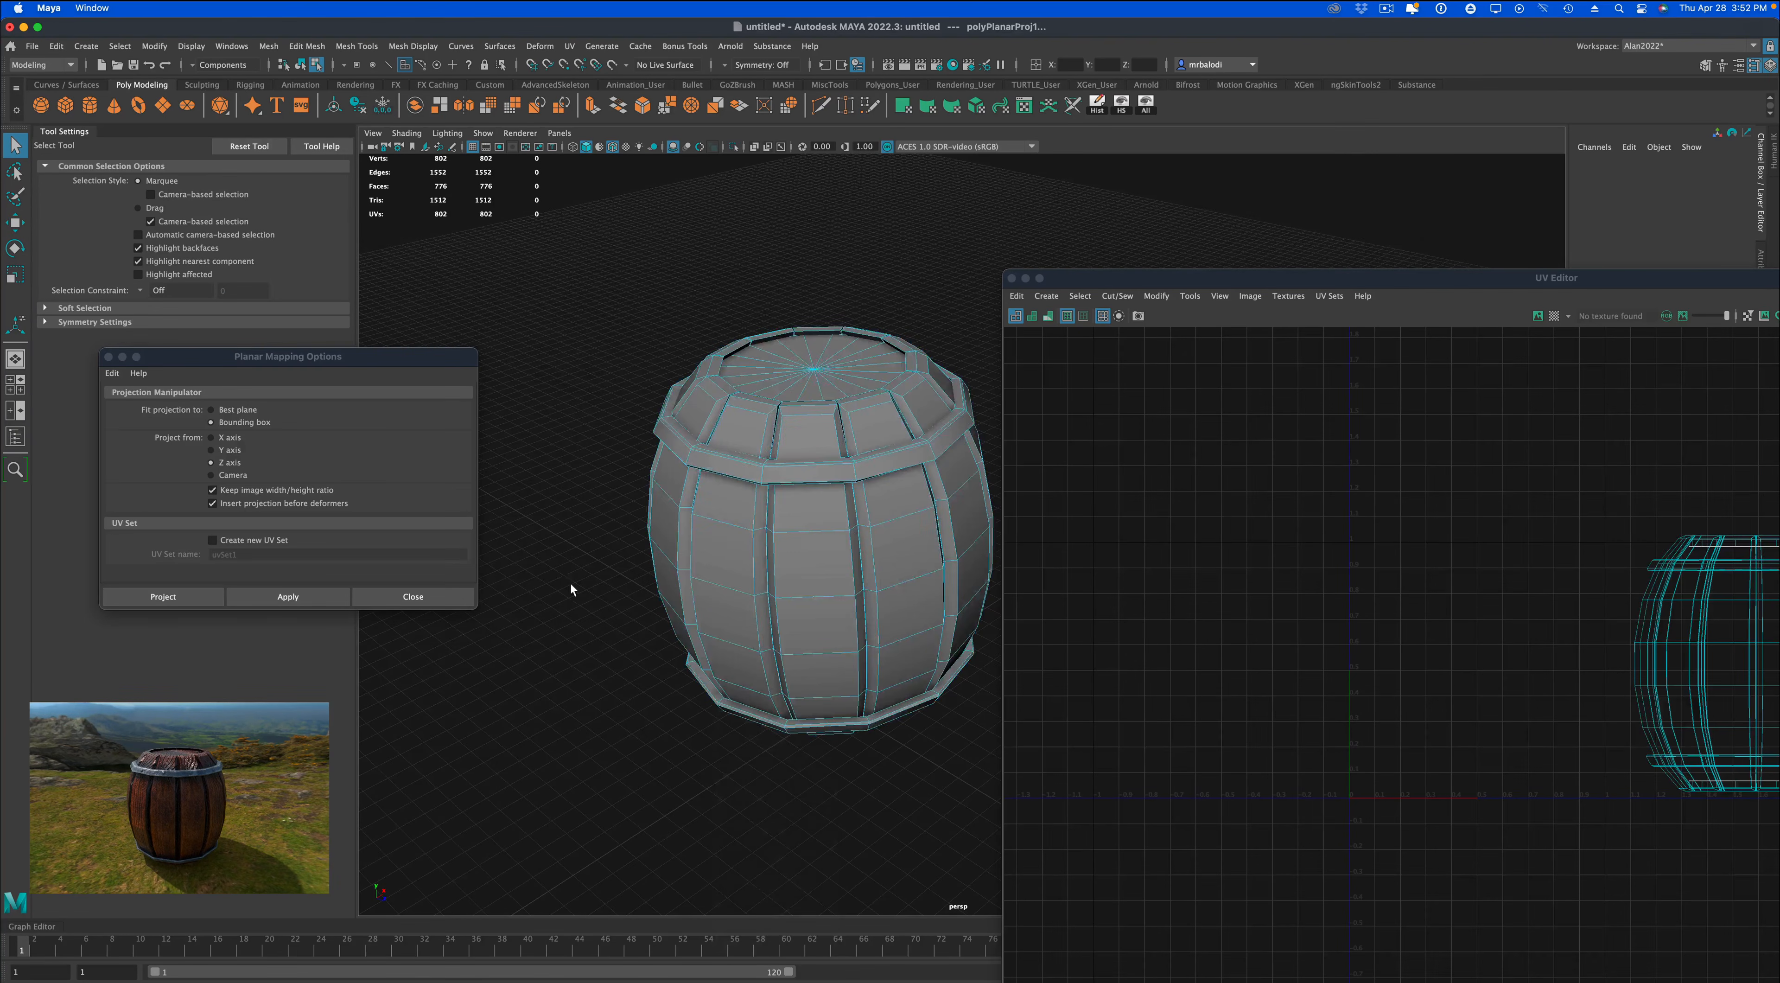
{"action": "left_click_drag", "start_coordinate": [570, 583], "coordinate": [576, 593], "text": "alt"}
{"action": "middle_click_drag", "start_coordinate": [576, 594], "coordinate": [529, 595], "text": "alt"}
{"action": "left_click_drag", "start_coordinate": [534, 587], "coordinate": [536, 597], "text": "alt"}
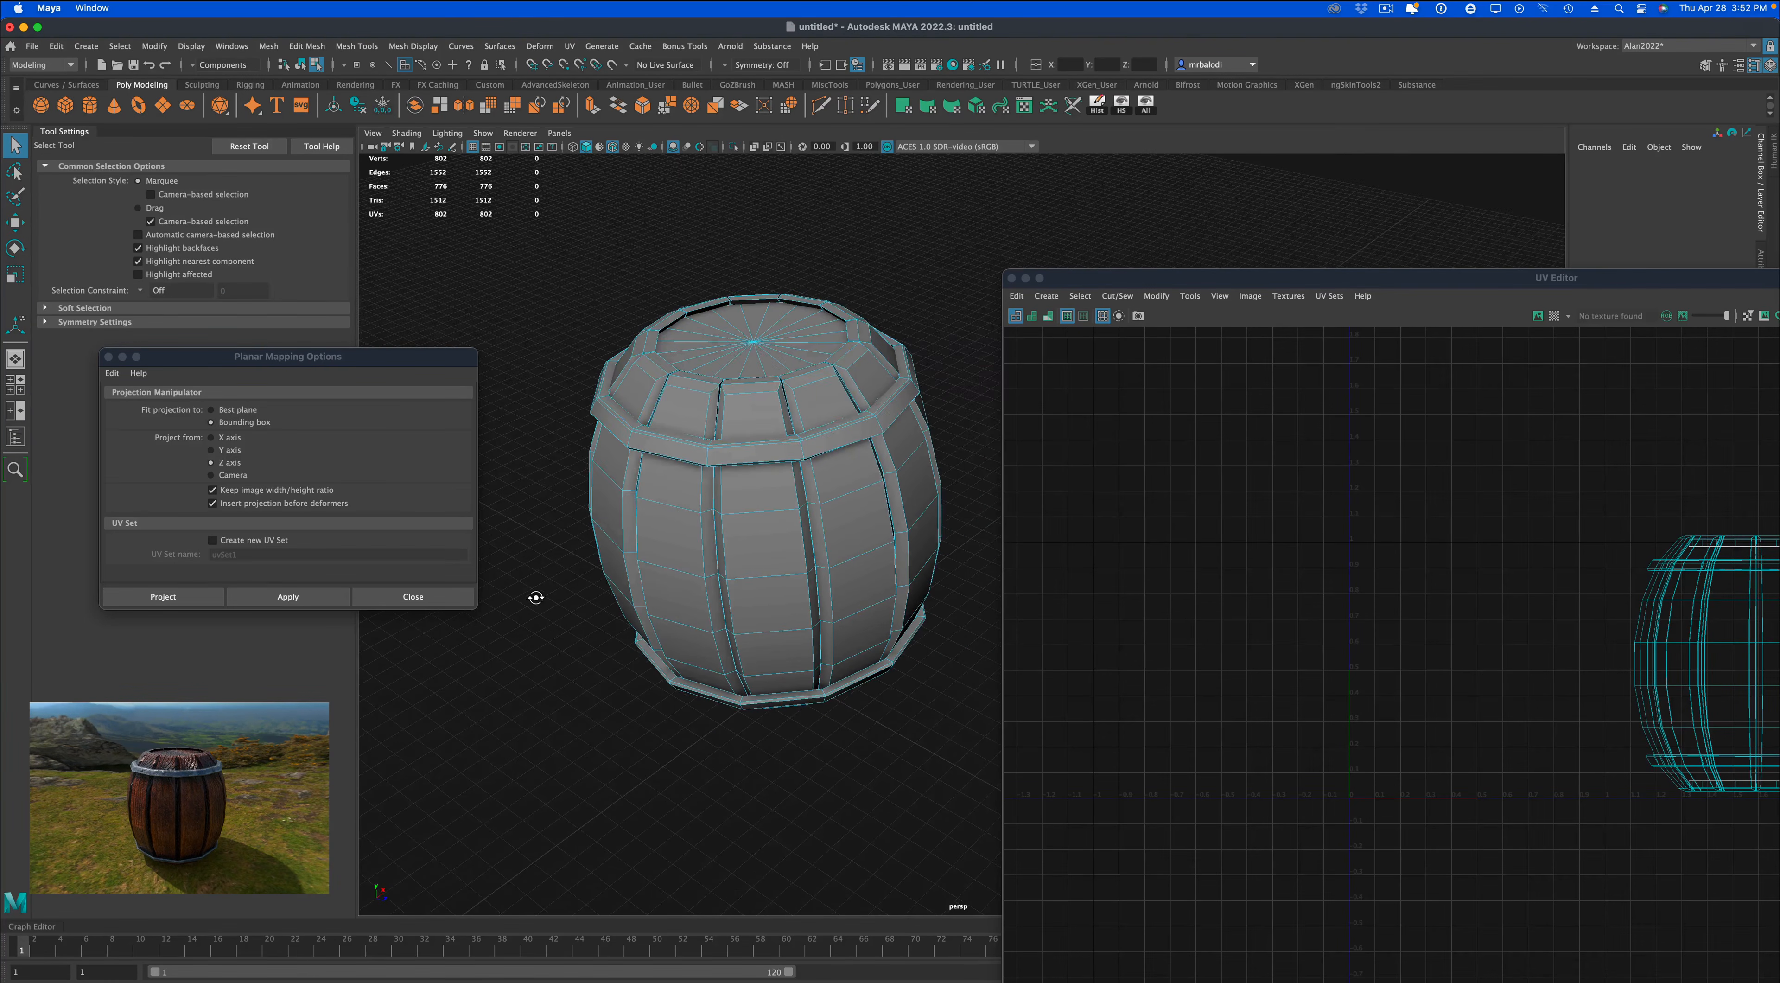
{"action": "double_click", "coordinate": [729, 363]}
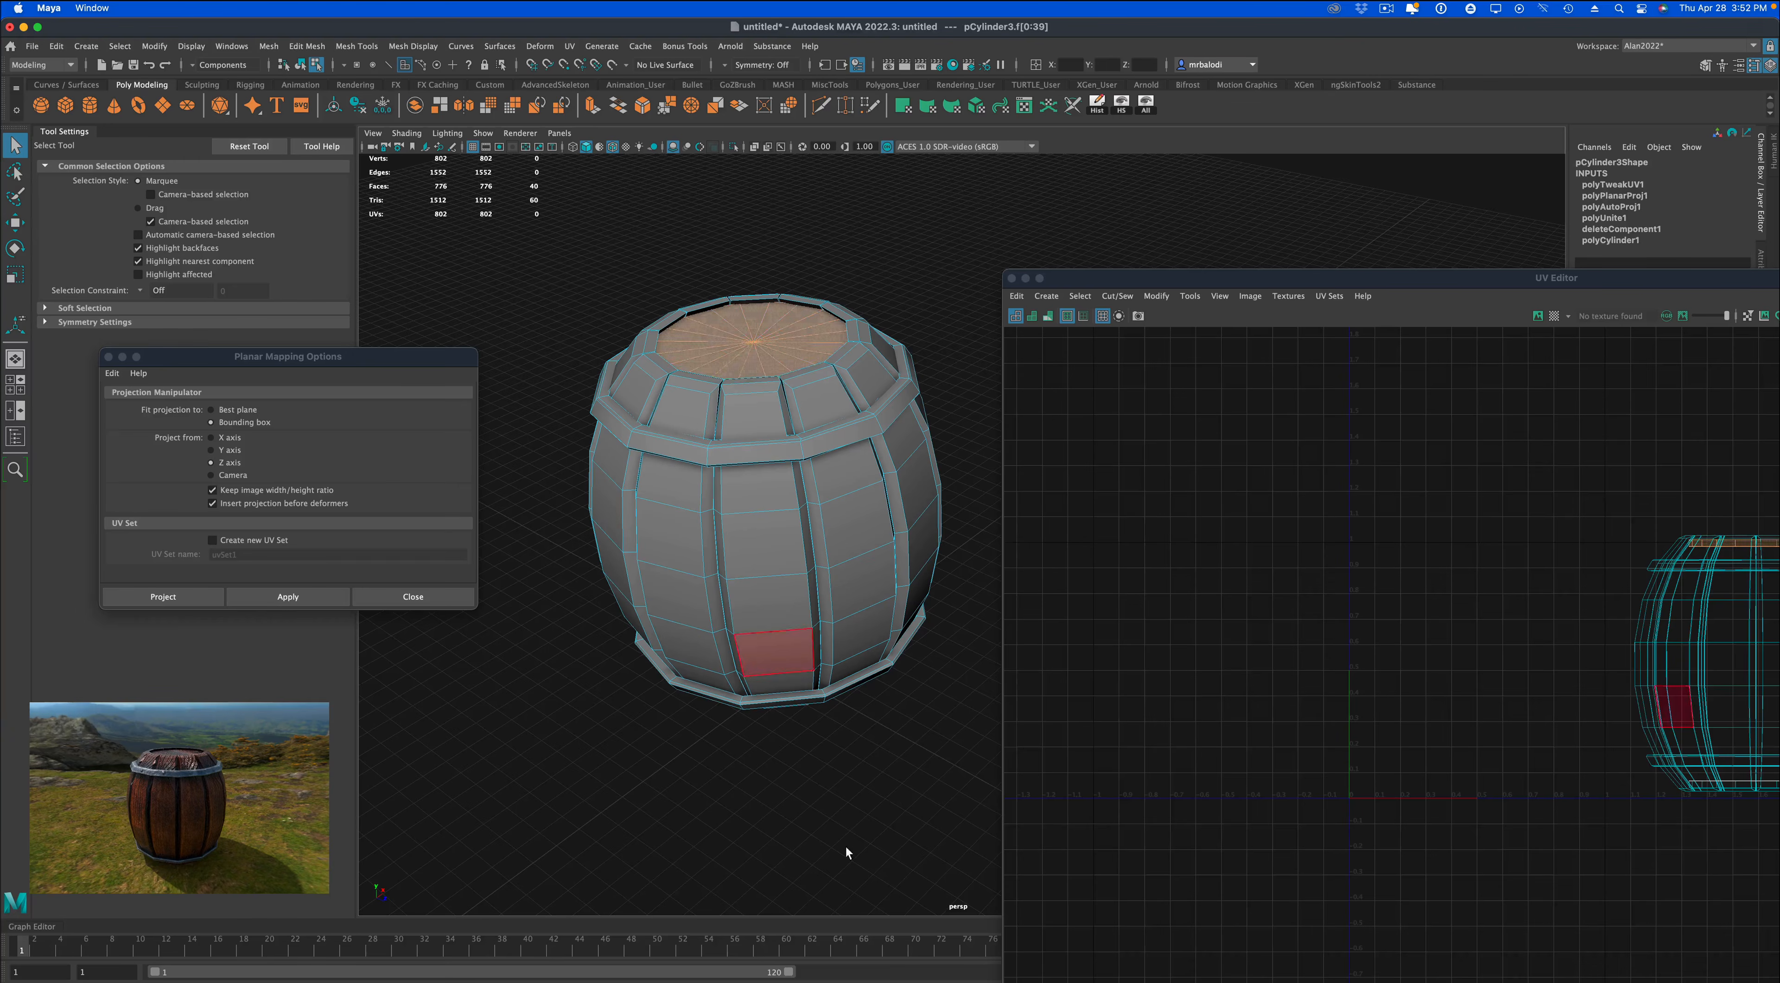
{"action": "left_click_drag", "start_coordinate": [846, 846], "coordinate": [841, 781], "text": "alt"}
{"action": "double_click", "coordinate": [786, 783], "text": "shift"}
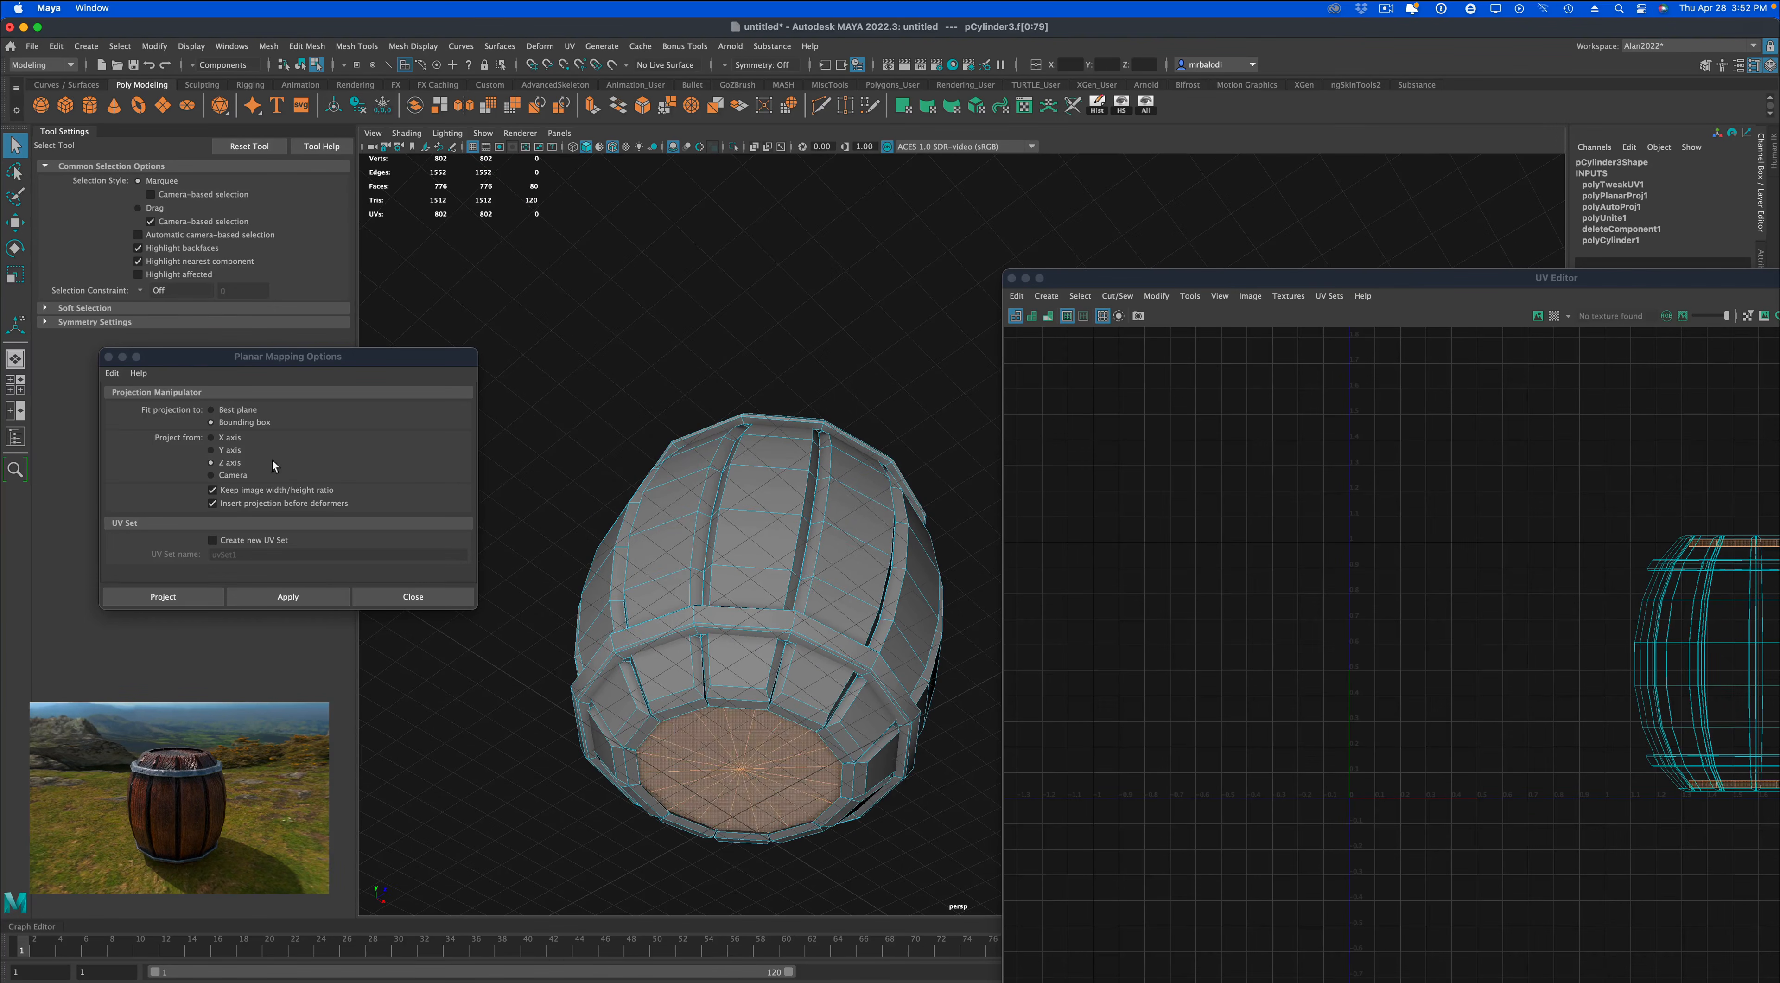
{"action": "left_click", "coordinate": [228, 449]}
{"action": "left_click", "coordinate": [288, 596]}
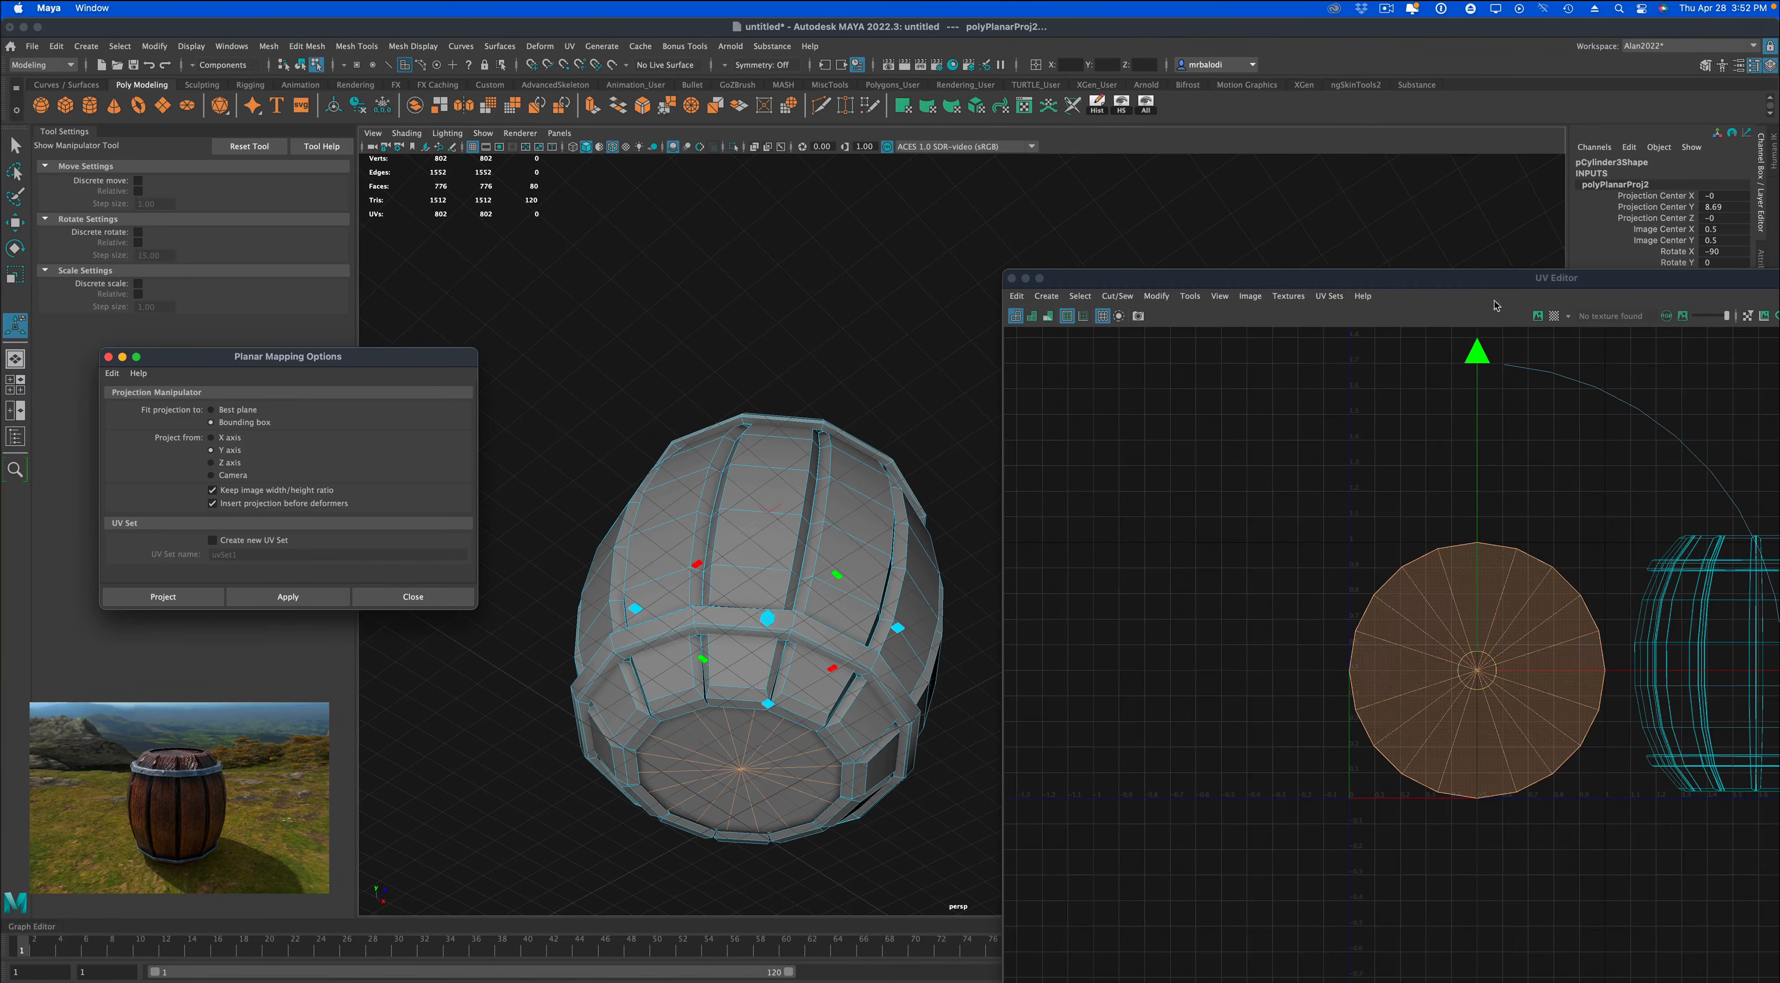
Open the UV Toolkit's unfold and arrange tools and stack the two similar disc shells on top of each other.
{"action": "left_click", "coordinate": [1487, 282]}
{"action": "left_click_drag", "start_coordinate": [1487, 282], "coordinate": [837, 241]}
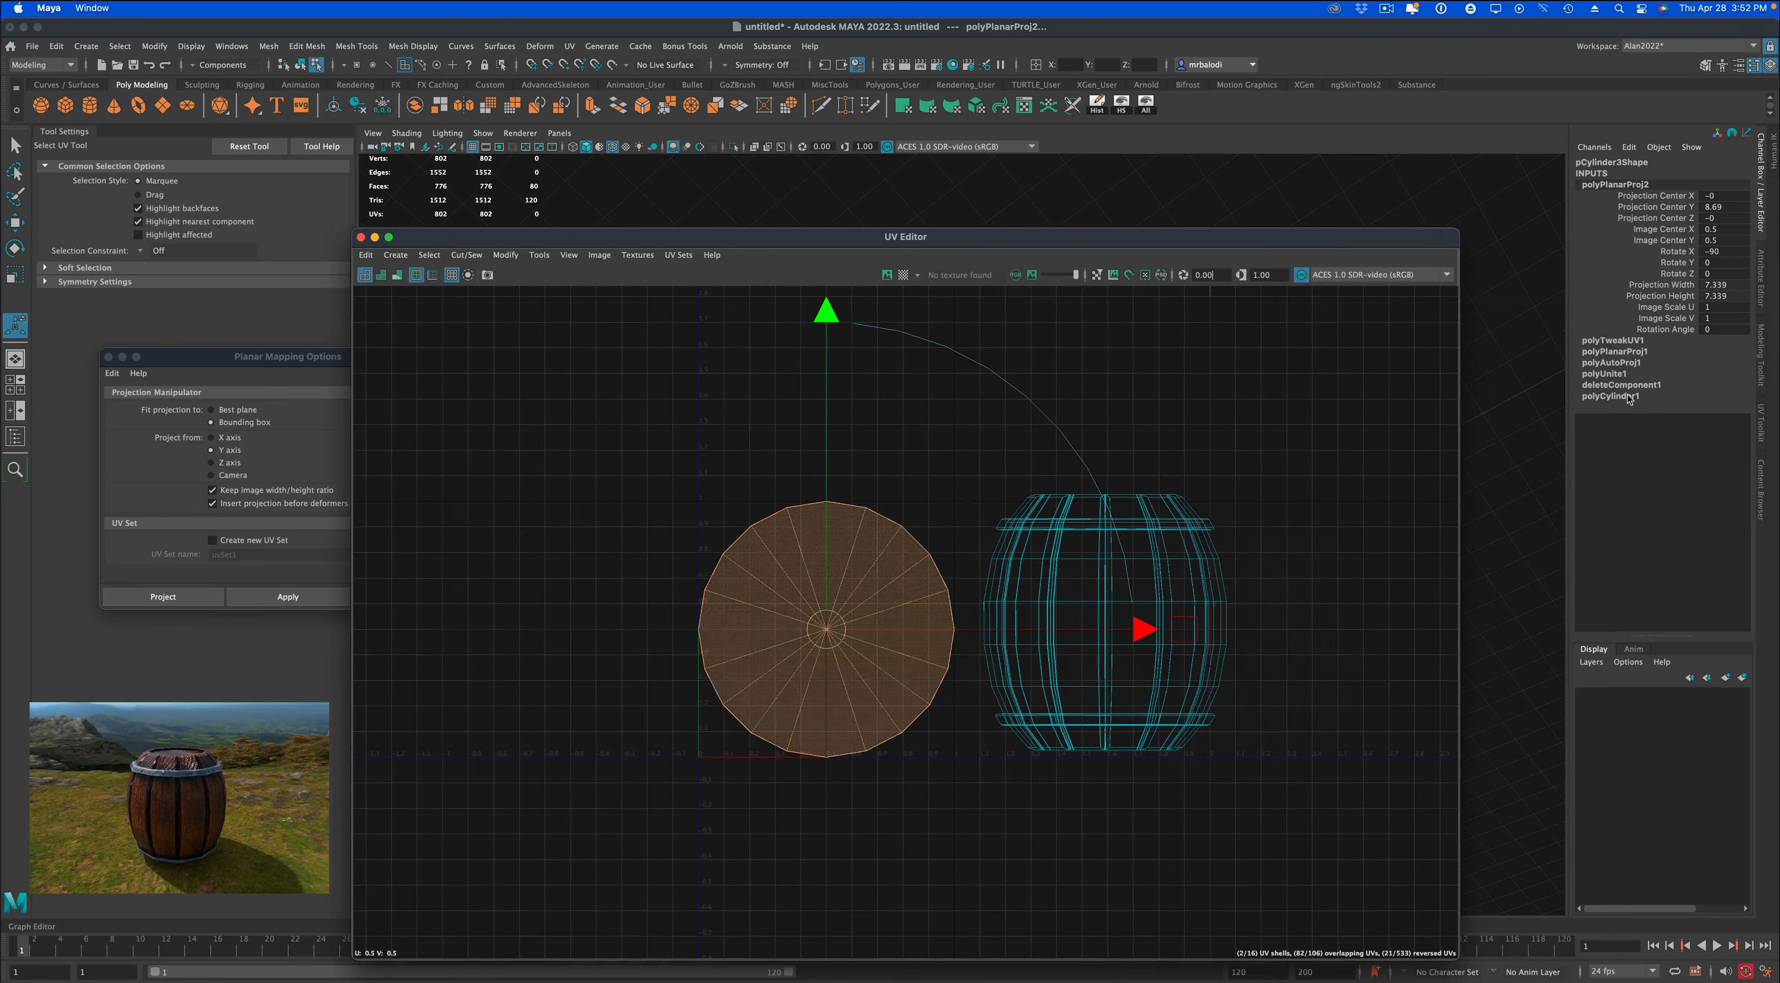
{"action": "left_click", "coordinate": [1764, 435]}
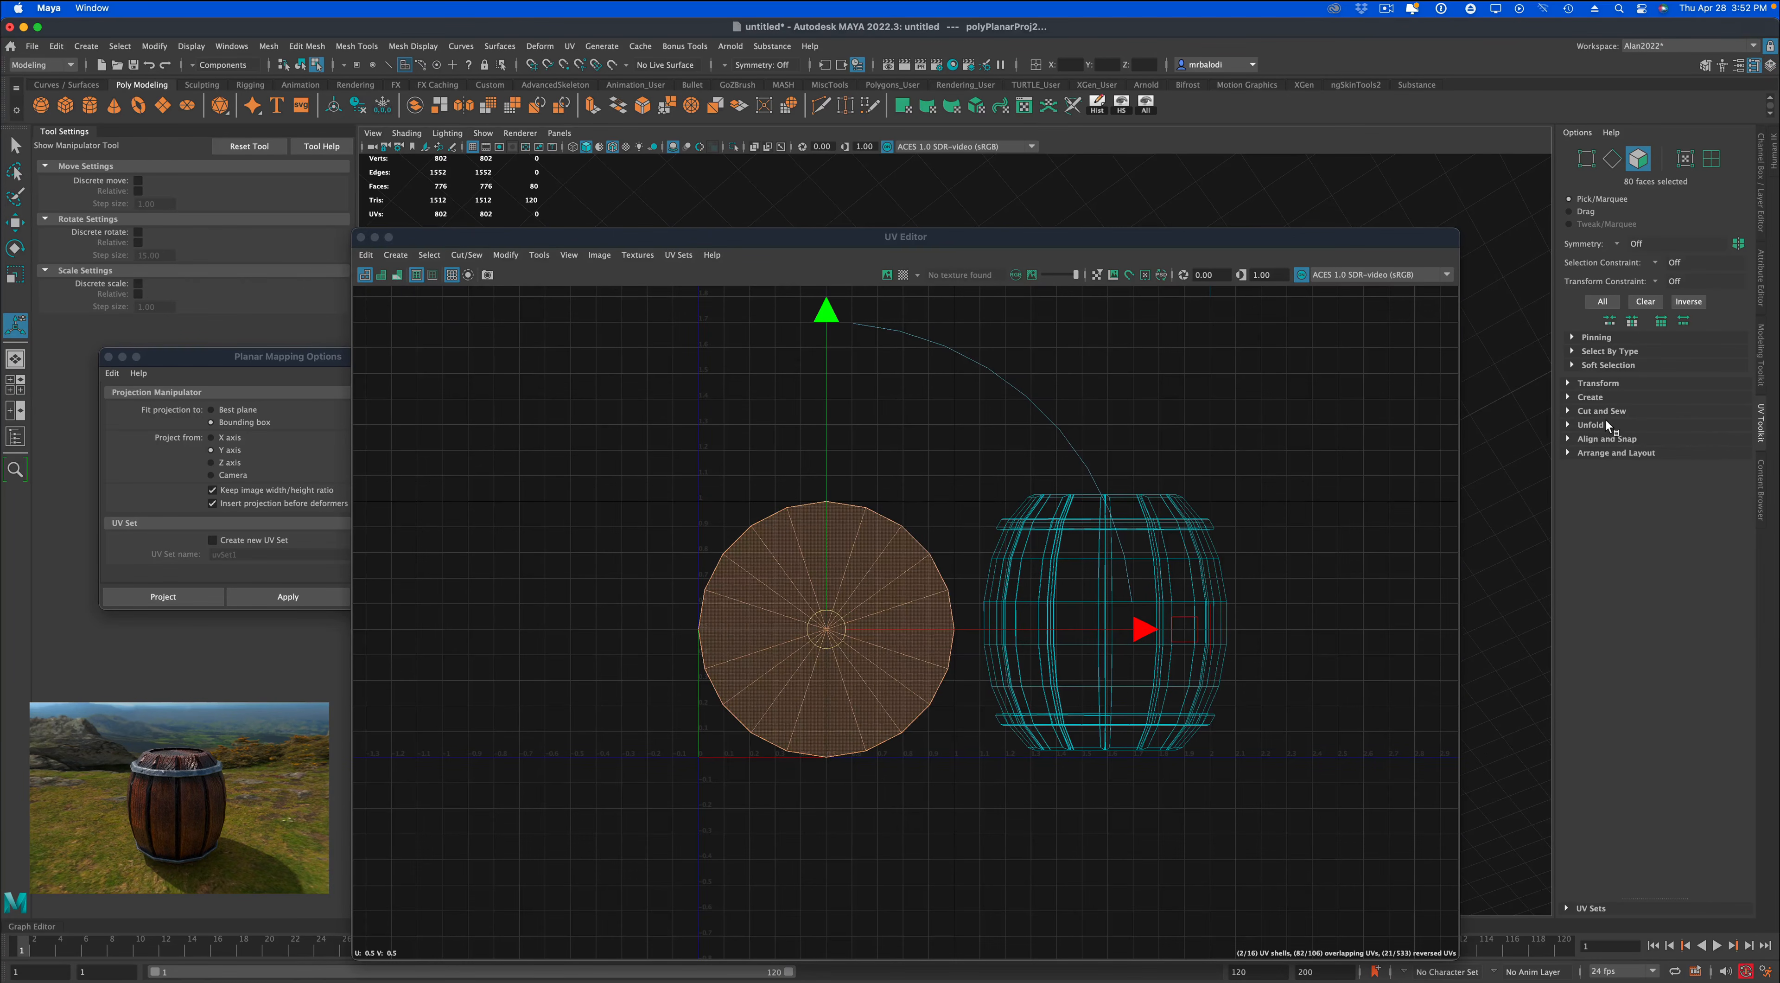
{"action": "left_click", "coordinate": [1597, 424]}
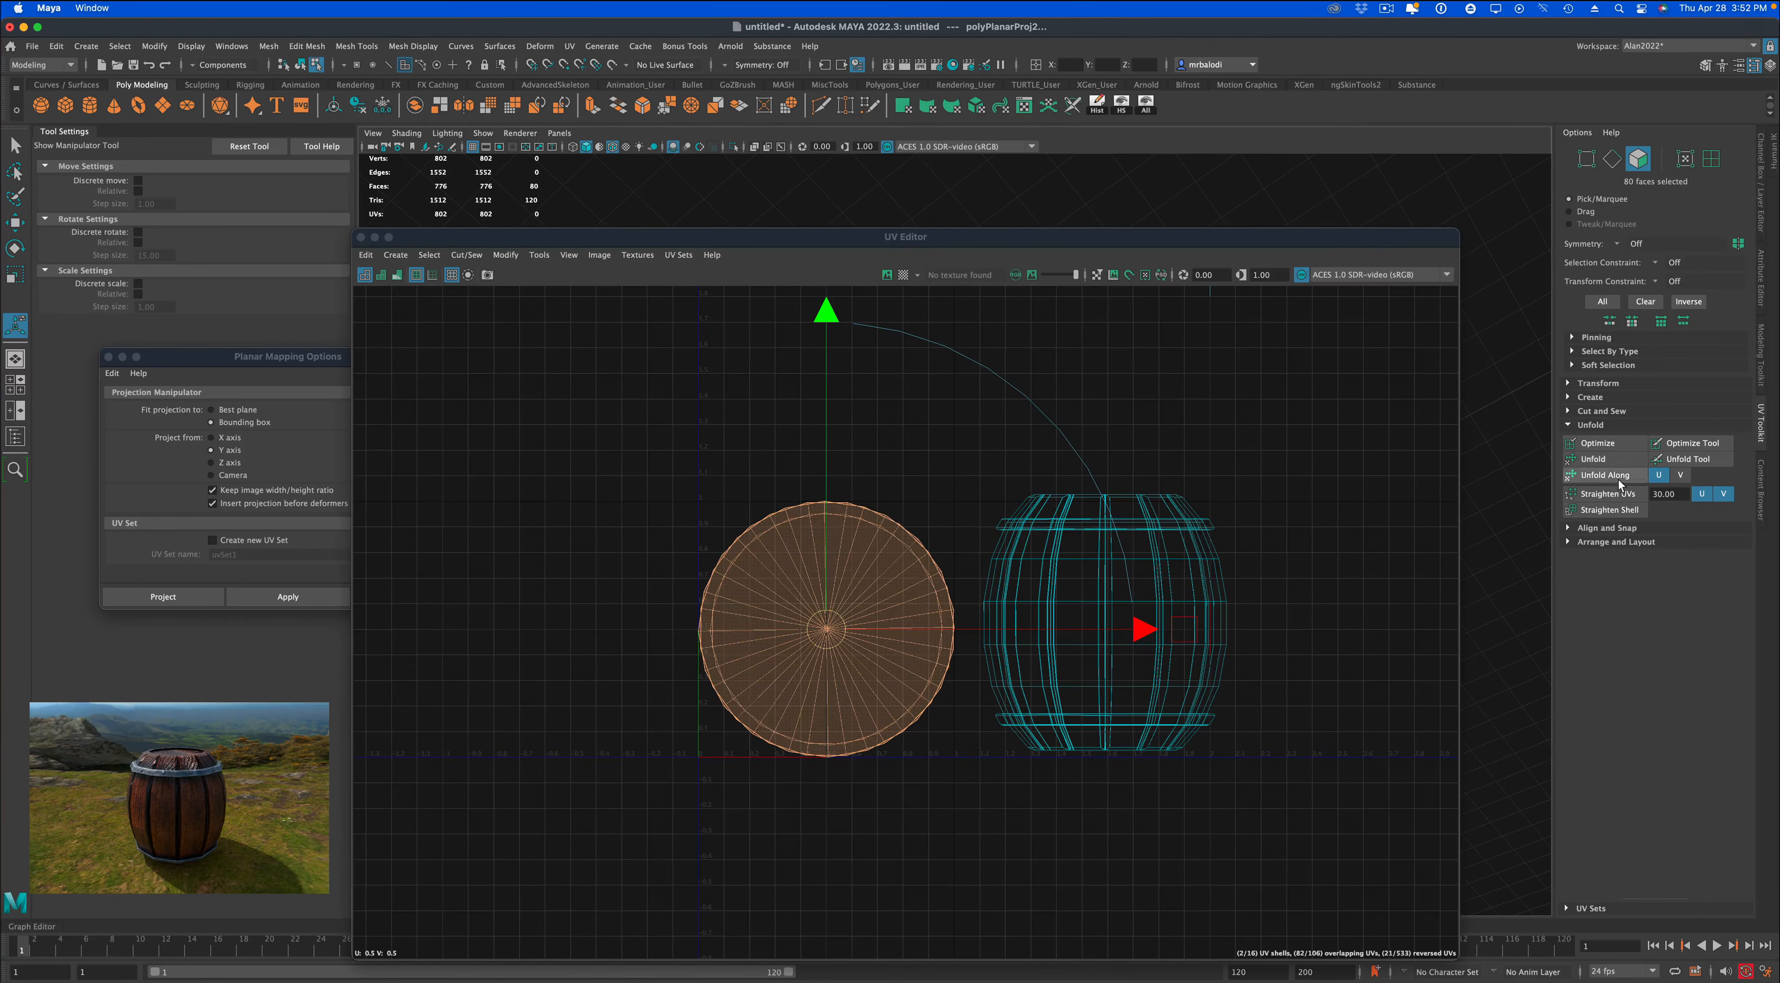
{"action": "left_click", "coordinate": [1604, 542]}
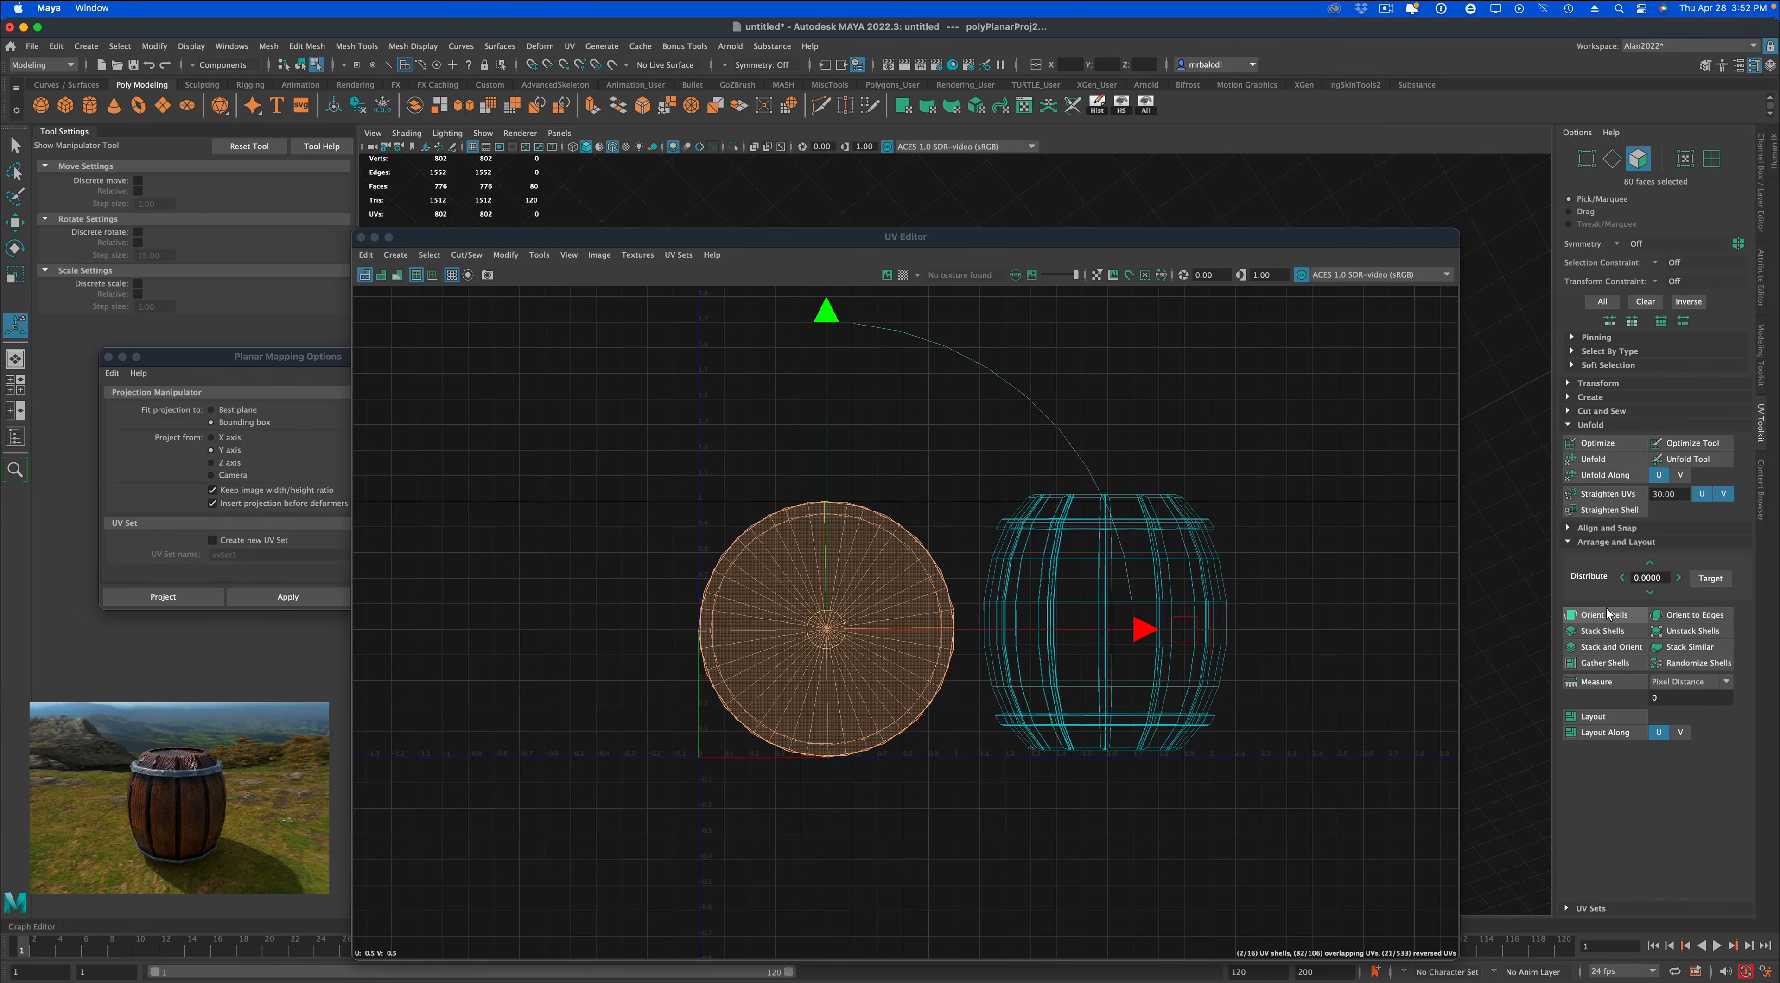
{"action": "left_click", "coordinate": [1681, 648]}
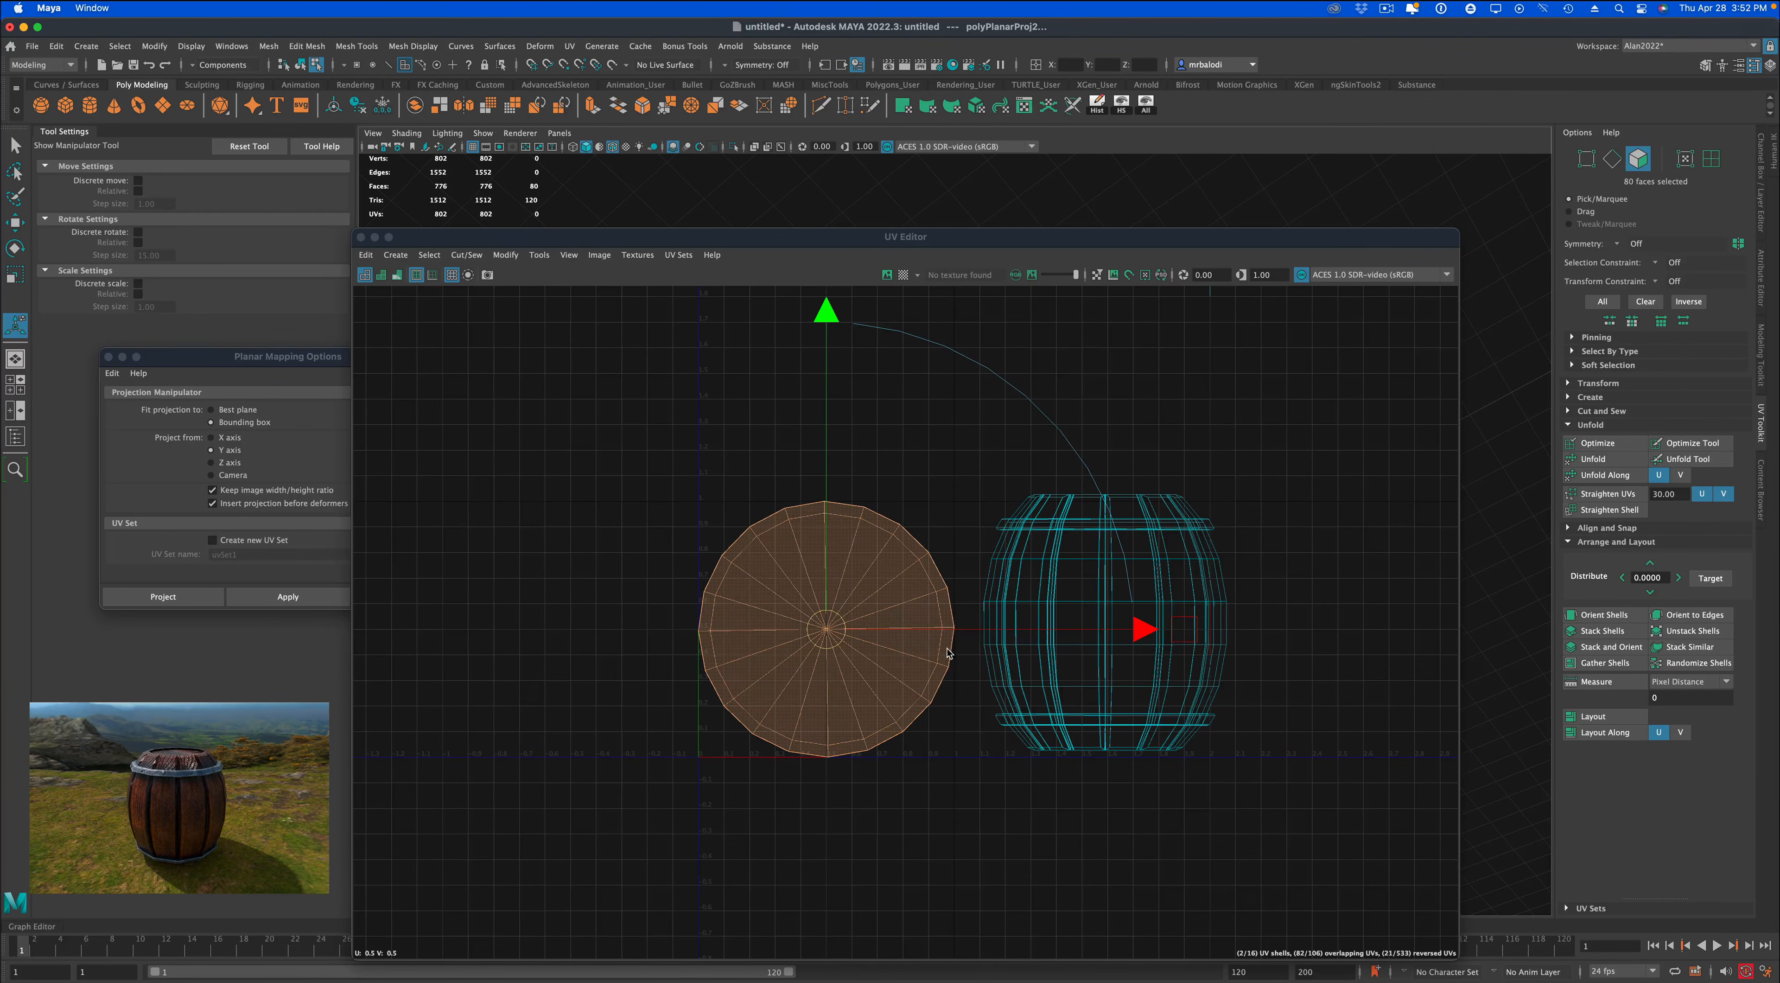
Move the stacked disc UV shells outside the 0–1 tile, above it and on the side away from the barrel UVs.
{"action": "left_click", "coordinate": [850, 636]}
{"action": "key", "text": "w"}
{"action": "left_click_drag", "start_coordinate": [829, 632], "coordinate": [561, 408]}
{"action": "scroll", "coordinate": [642, 655], "scroll_direction": "down", "scroll_amount": 2}
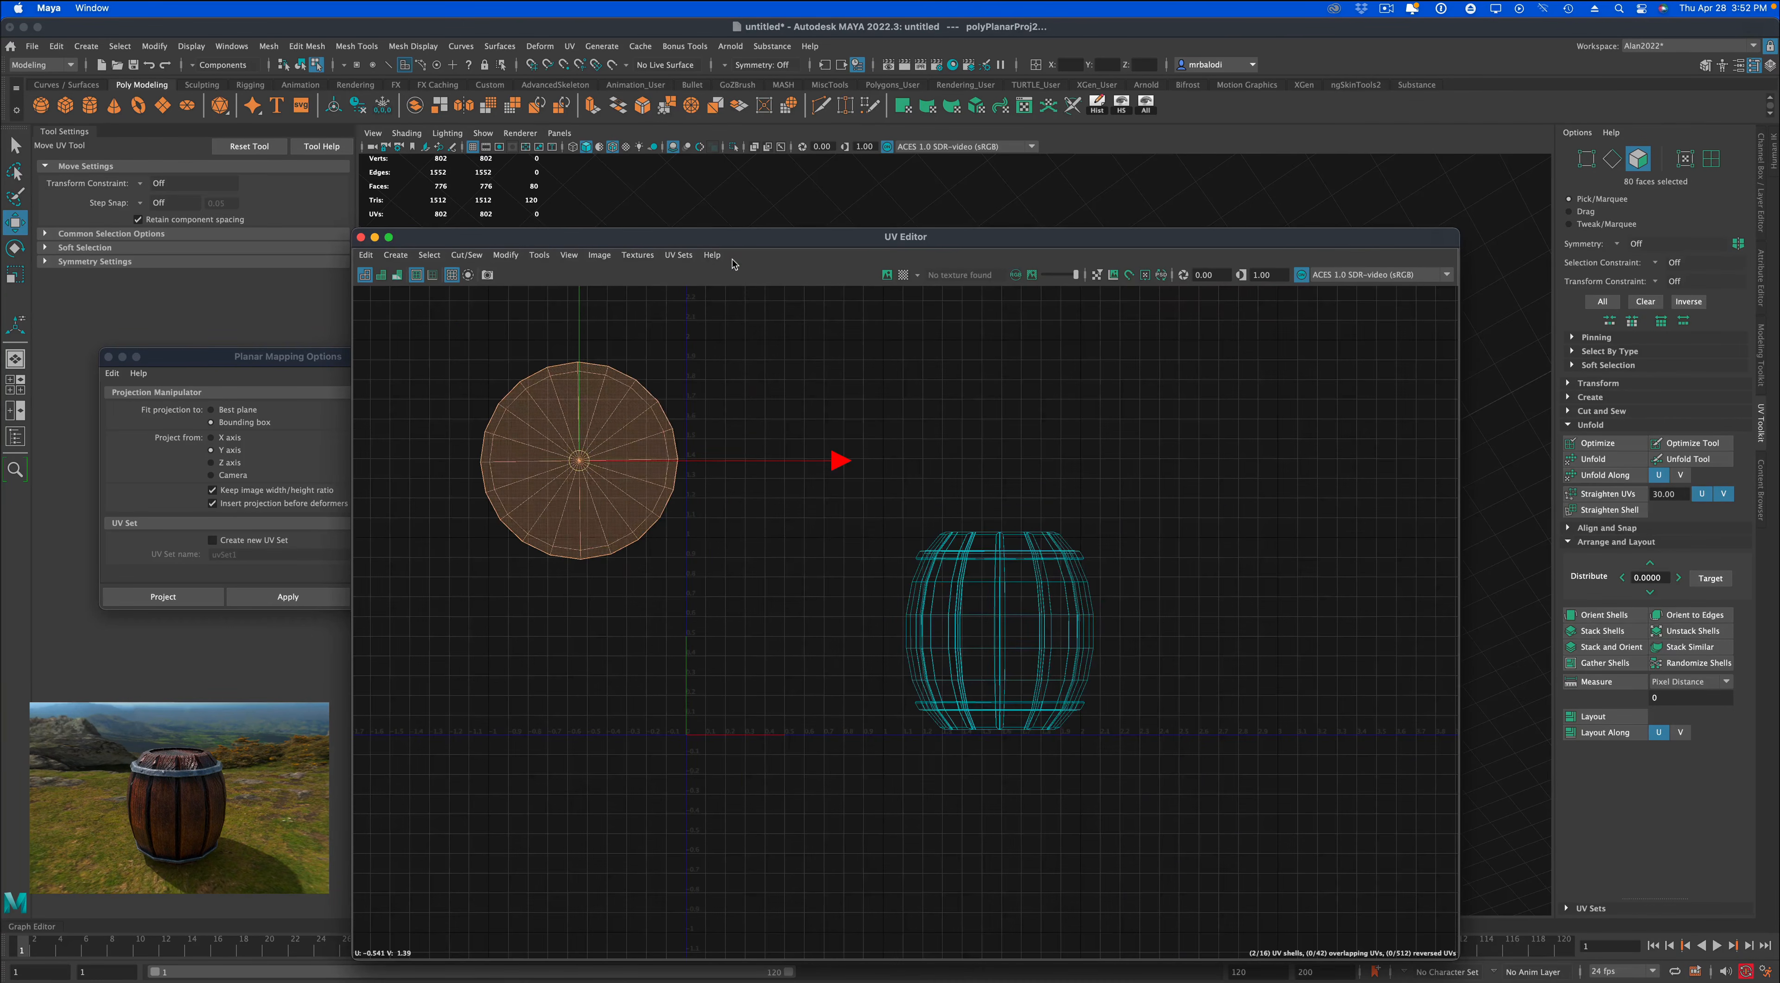
Uncover the model from behind the UV Editor and hide the selected lid and base disc faces.
{"action": "left_click_drag", "start_coordinate": [727, 239], "coordinate": [1368, 240]}
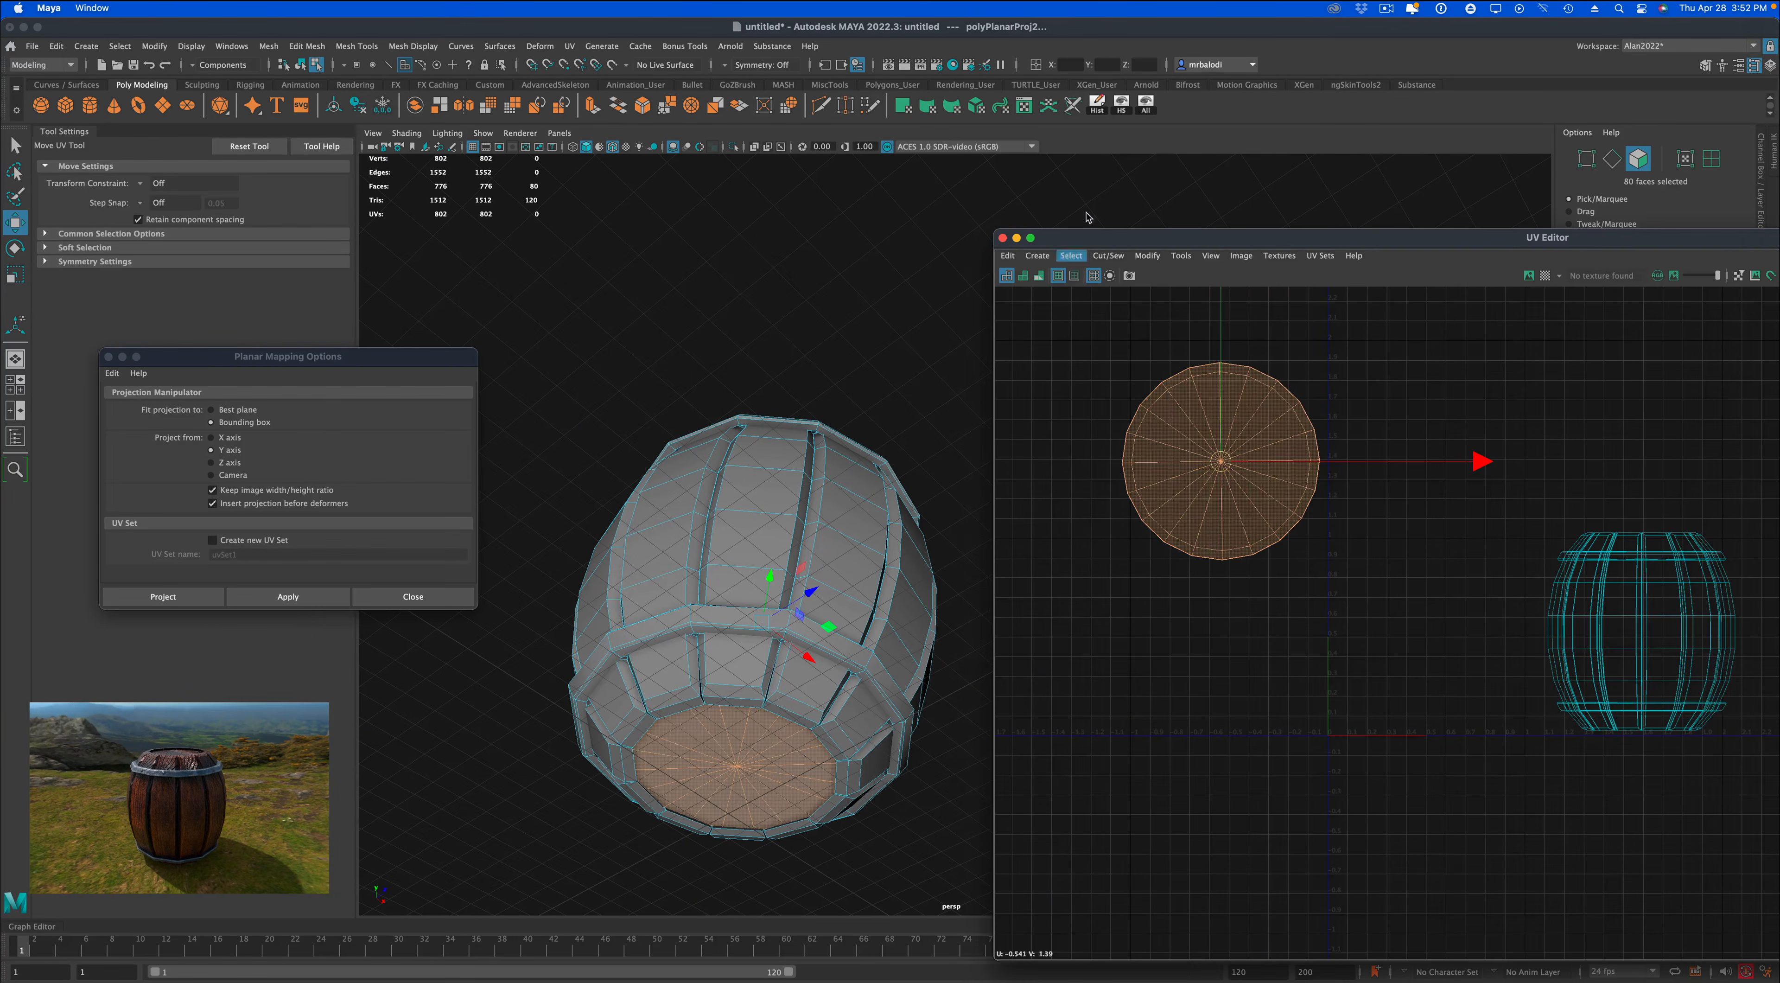
{"action": "left_click", "coordinate": [1122, 104]}
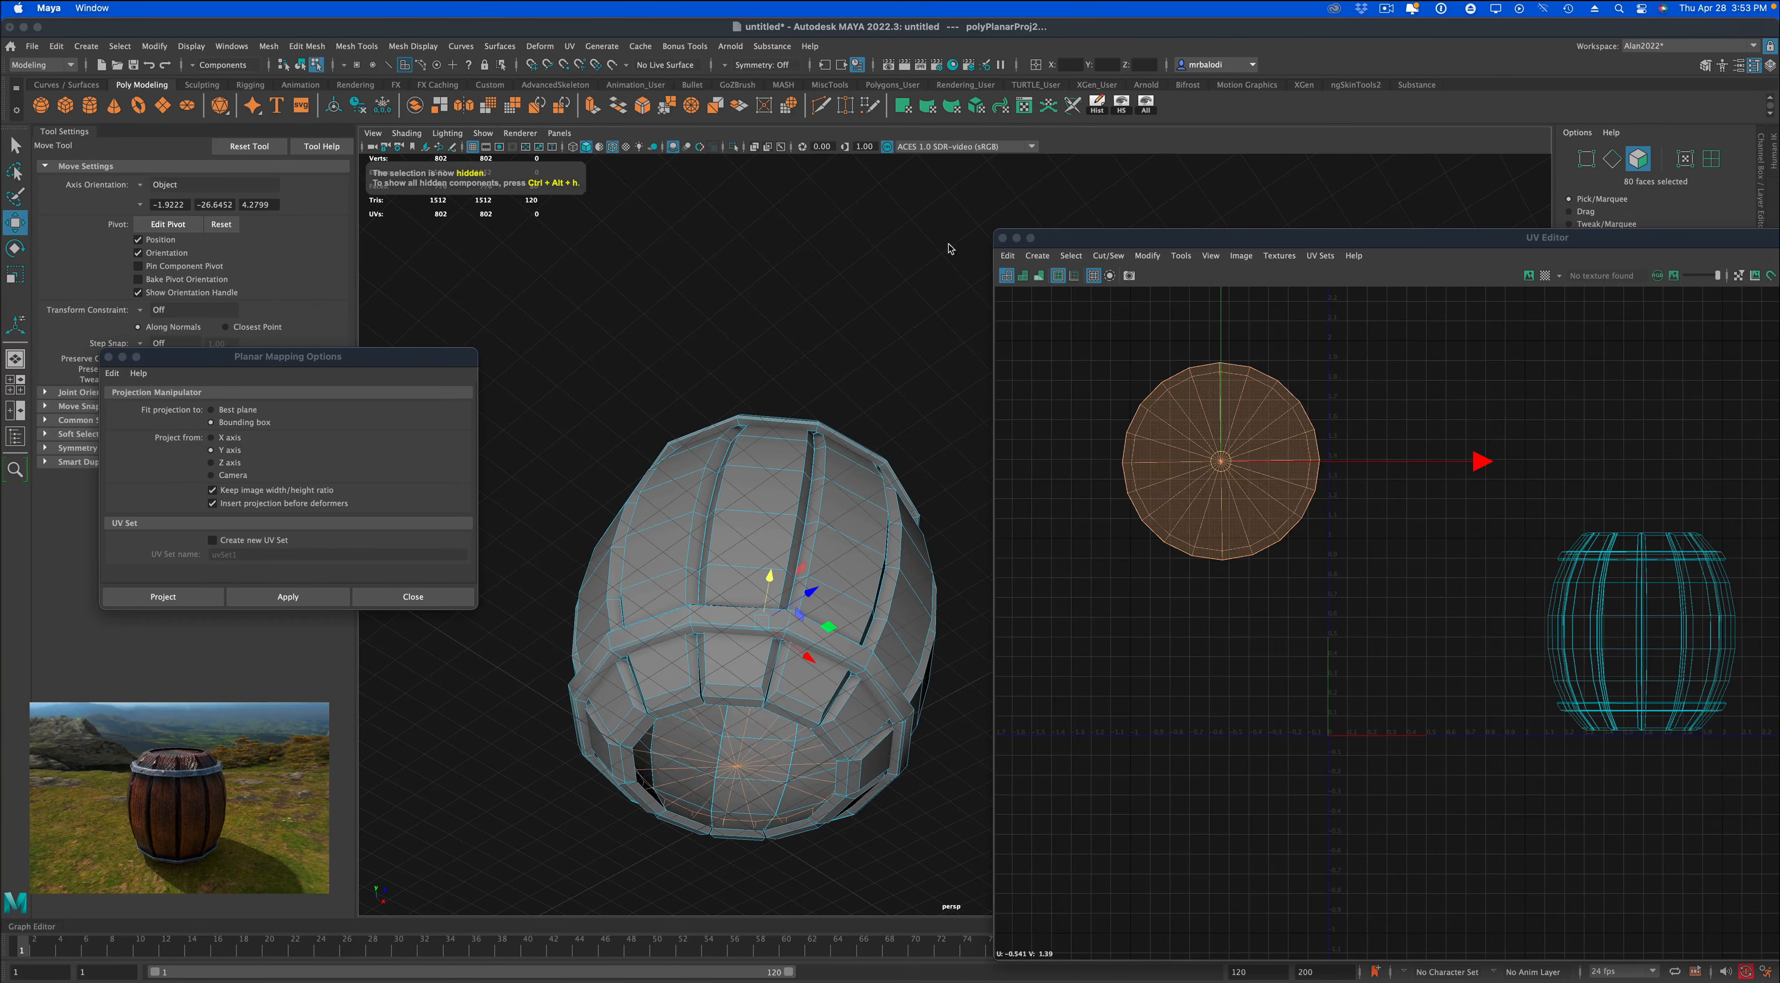
{"action": "left_click_drag", "start_coordinate": [883, 318], "coordinate": [889, 360], "text": "alt"}
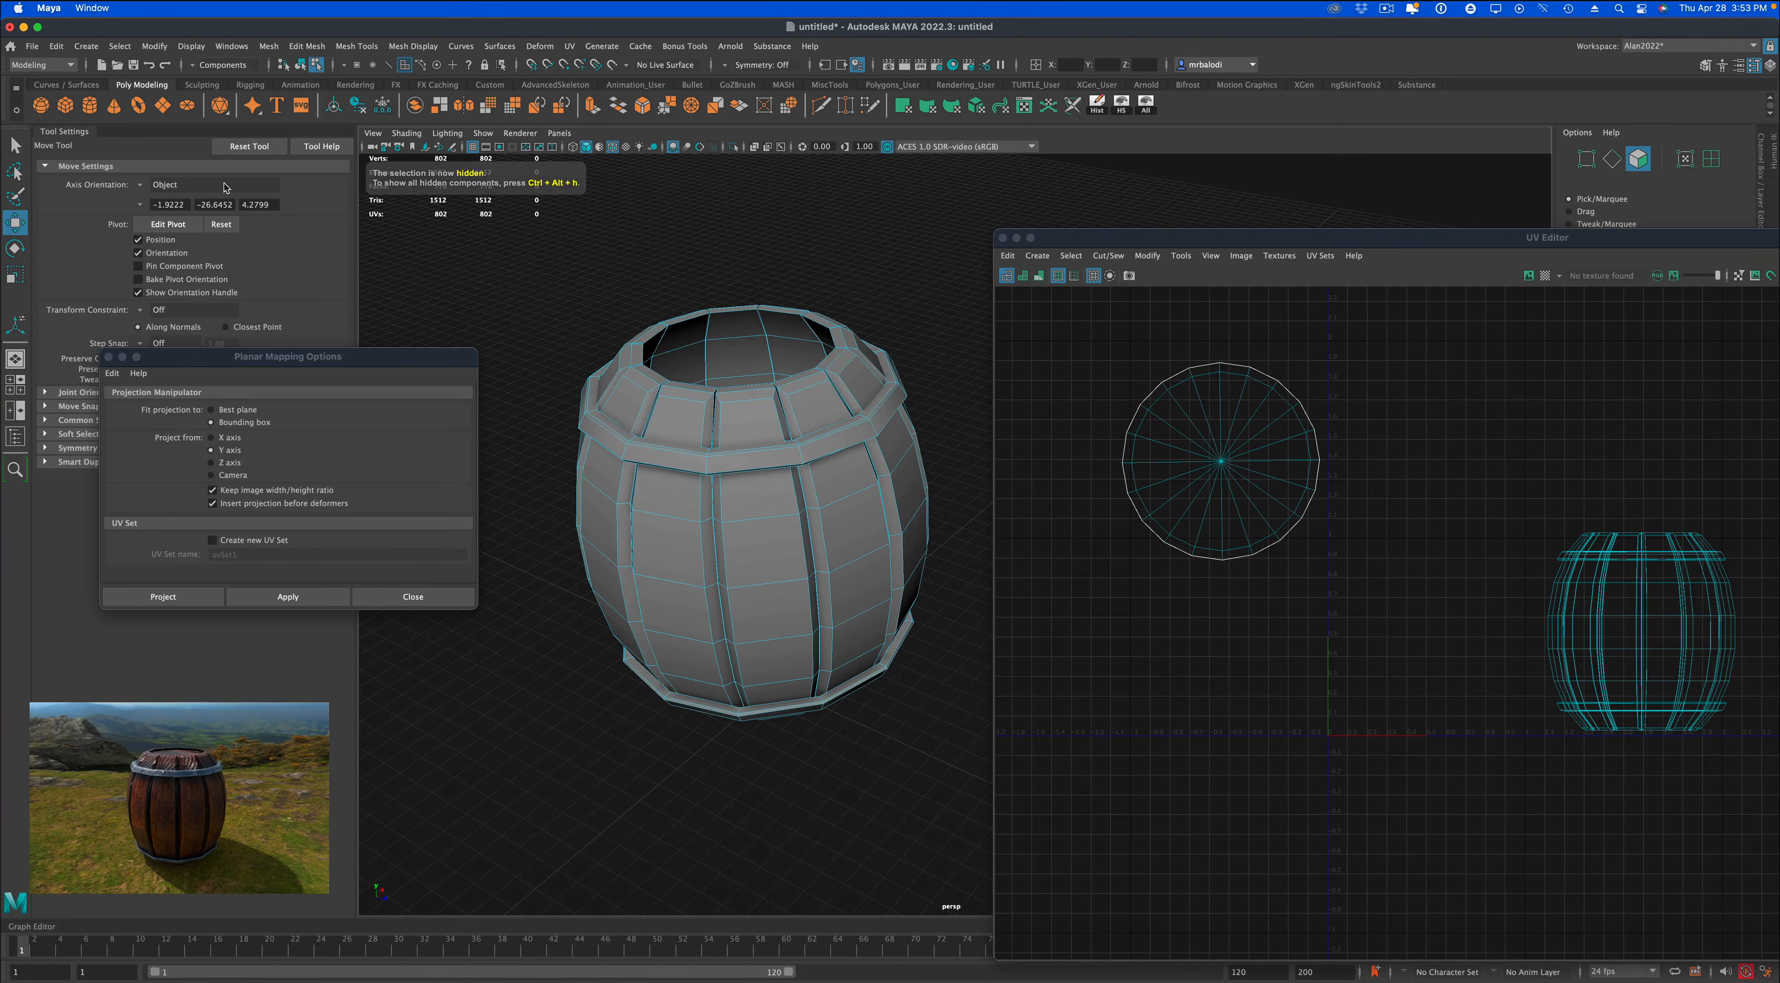
Select all faces of the upper and lower barrel bands and isolate them in the viewport.
{"action": "left_click", "coordinate": [16, 144]}
{"action": "double_click", "coordinate": [754, 462]}
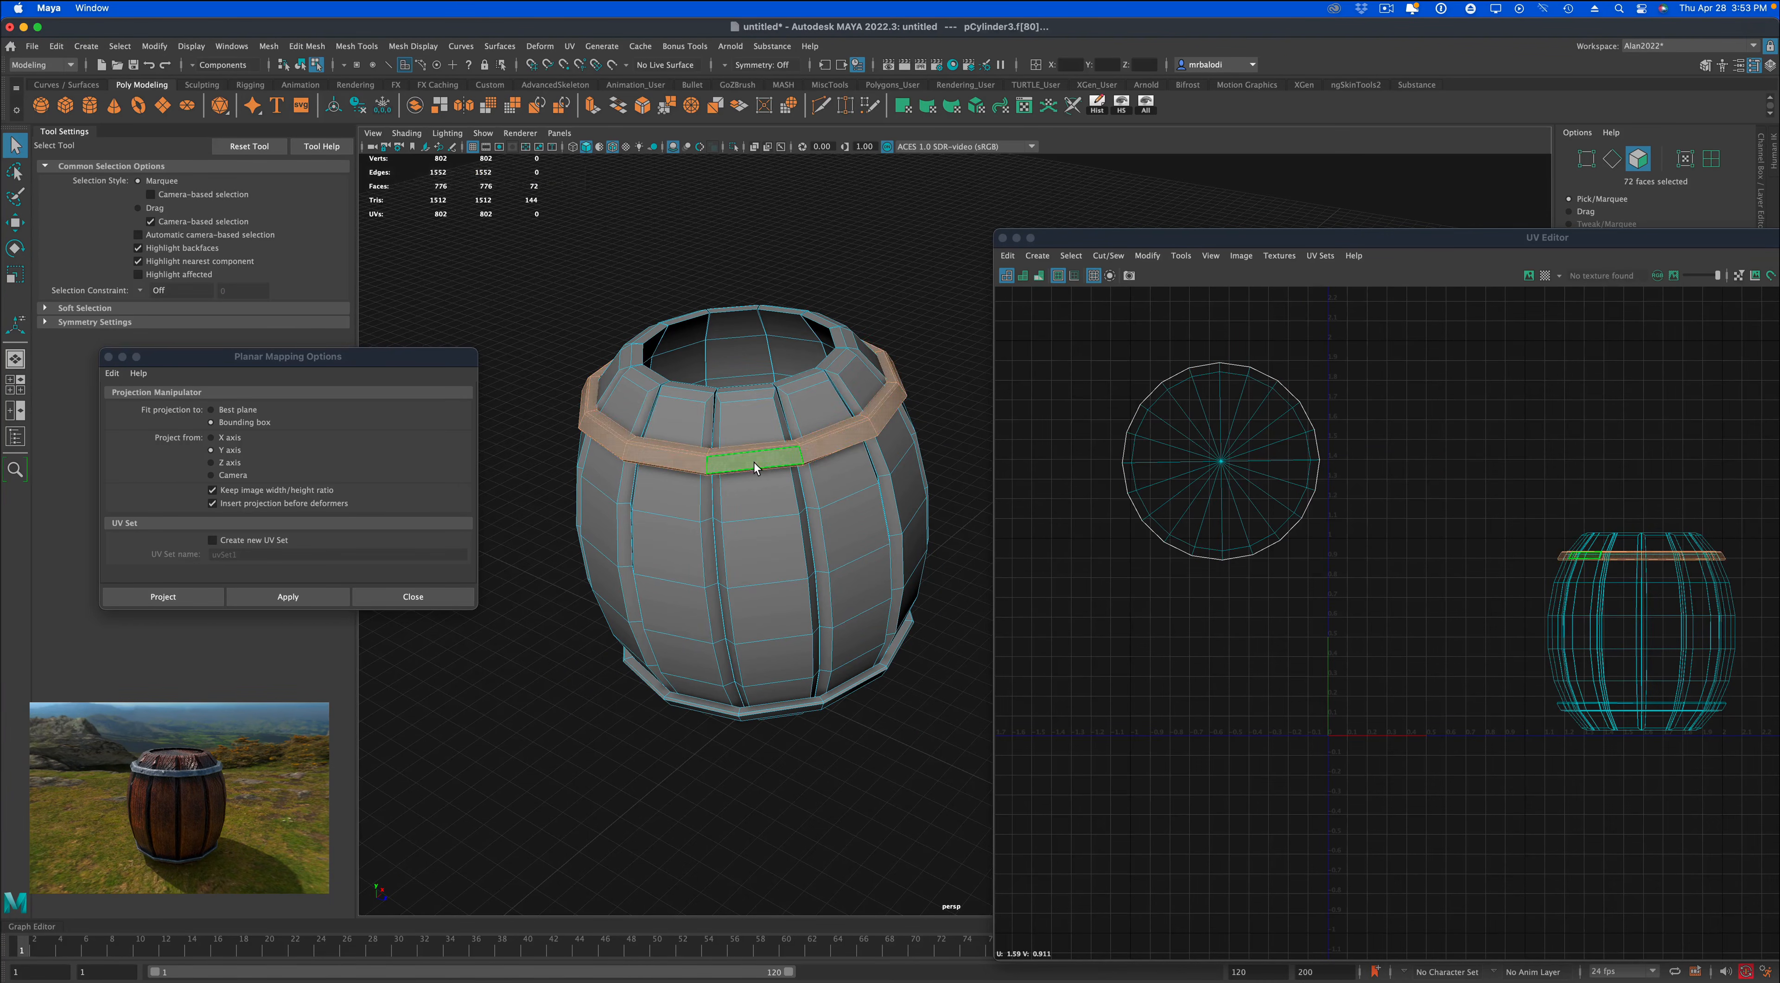
{"action": "left_click_drag", "start_coordinate": [829, 584], "coordinate": [854, 554], "text": "alt"}
{"action": "double_click", "coordinate": [794, 715], "text": "shift"}
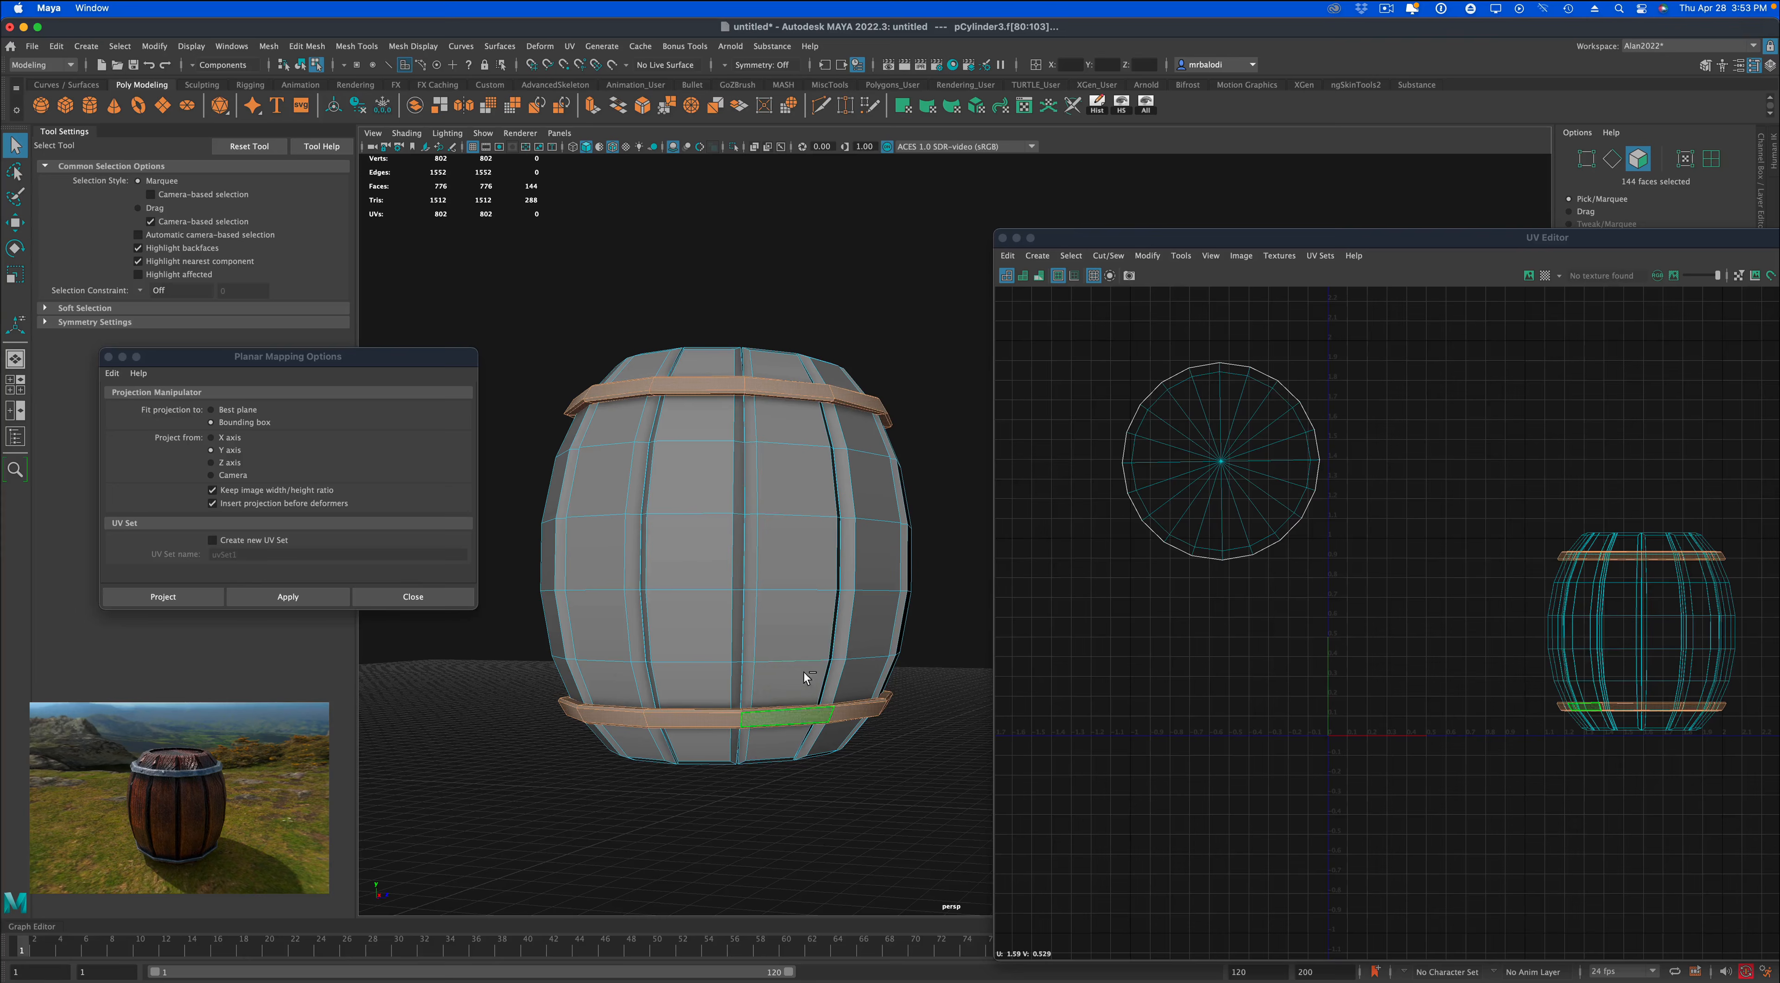
{"action": "left_click", "coordinate": [733, 146]}
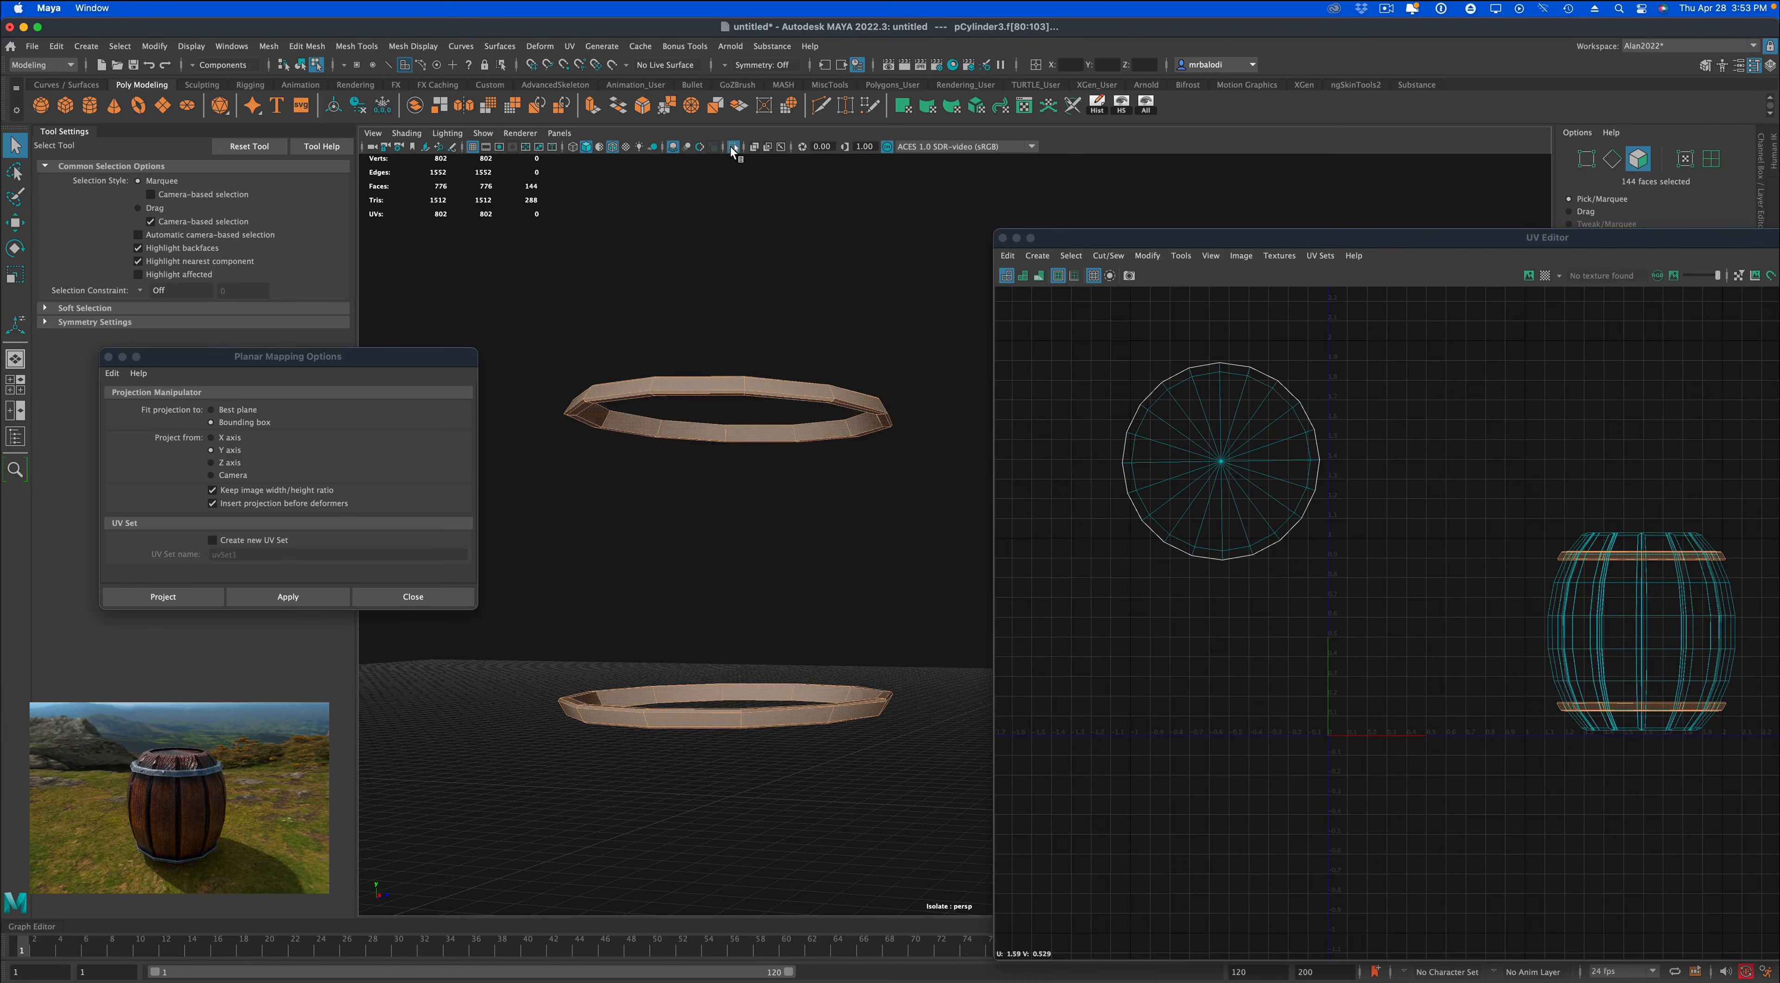
Select the inner face loops of both bands and delete them.
{"action": "left_click_drag", "start_coordinate": [798, 270], "coordinate": [795, 282], "text": "alt"}
{"action": "right_click_drag", "start_coordinate": [780, 357], "coordinate": [782, 388]}
{"action": "left_click", "coordinate": [775, 354]}
{"action": "double_click", "coordinate": [728, 348], "text": "shift"}
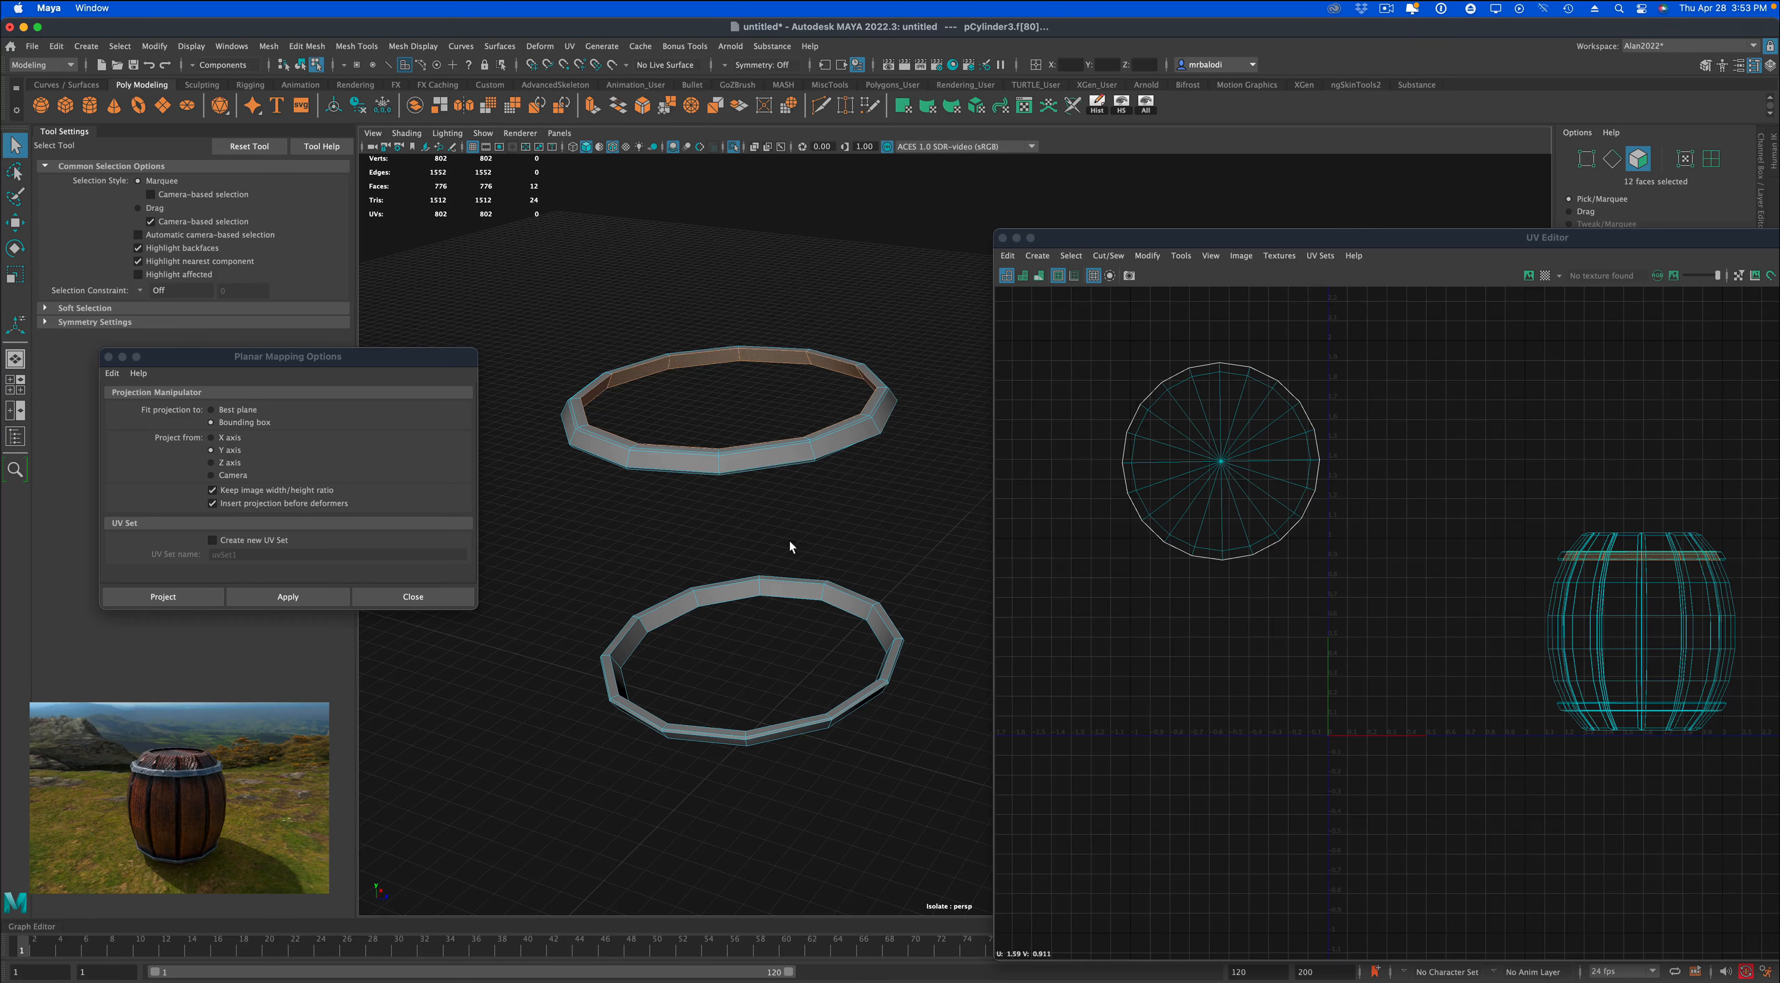
{"action": "double_click", "coordinate": [740, 592], "text": "shift"}
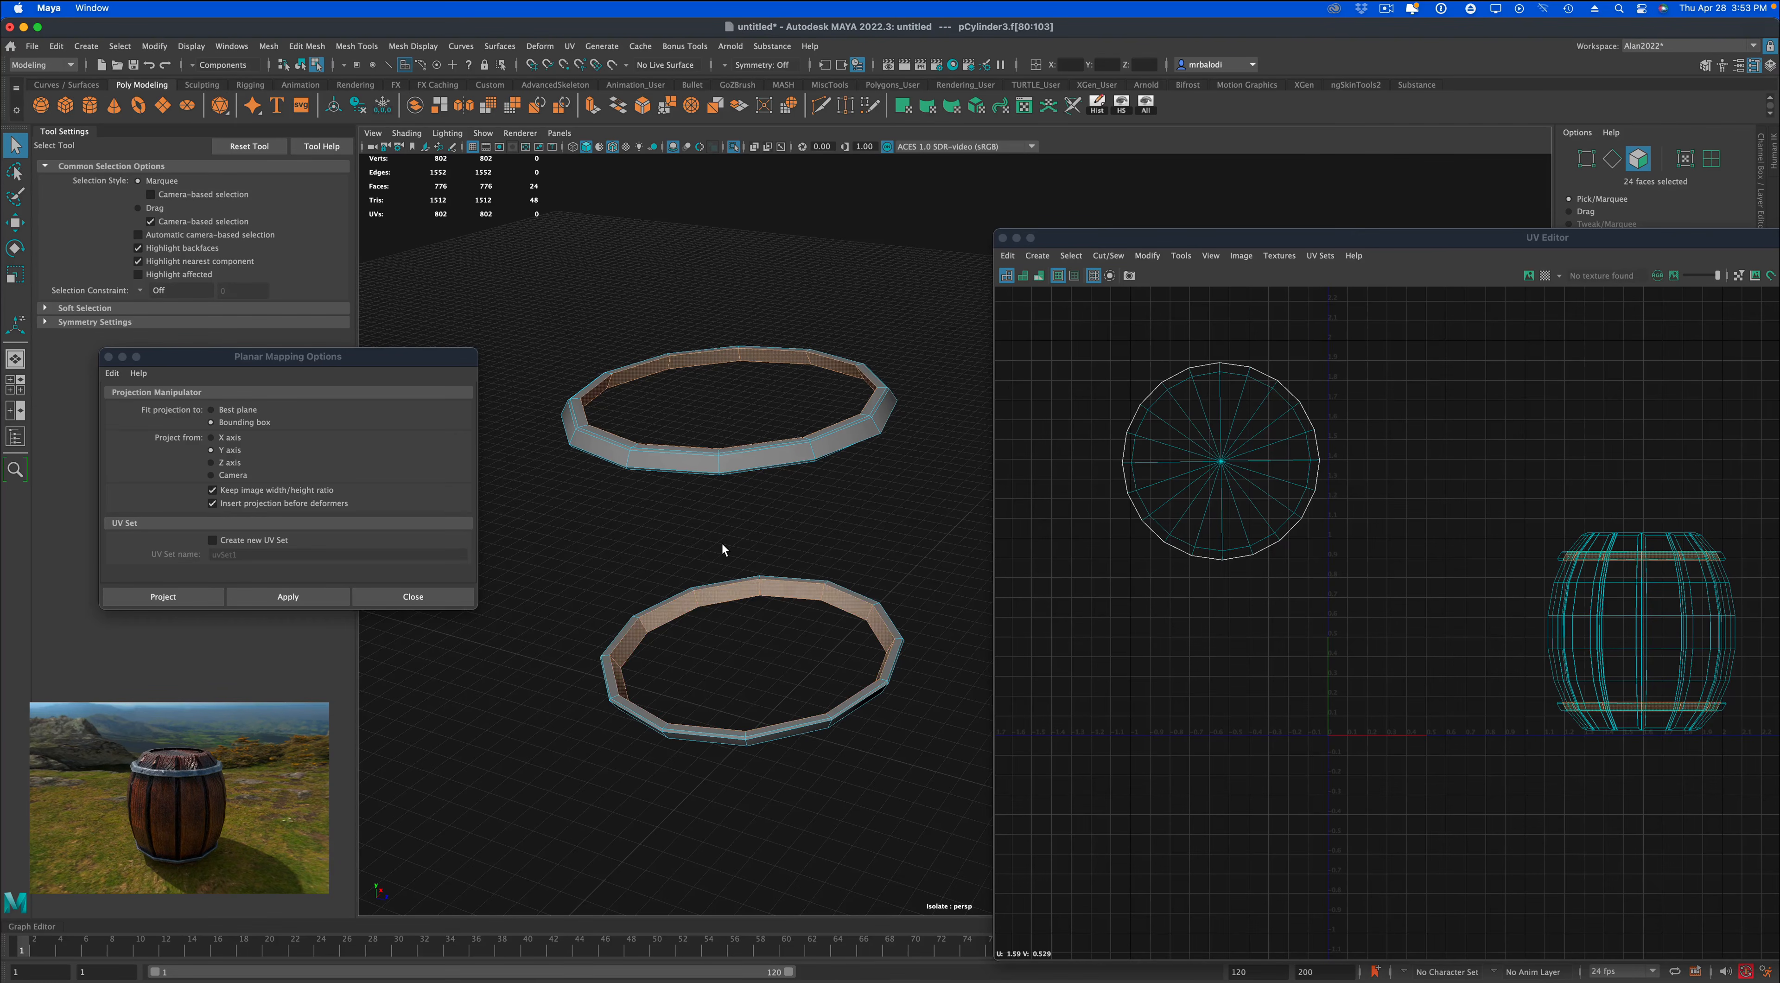
{"action": "key", "text": "Delete"}
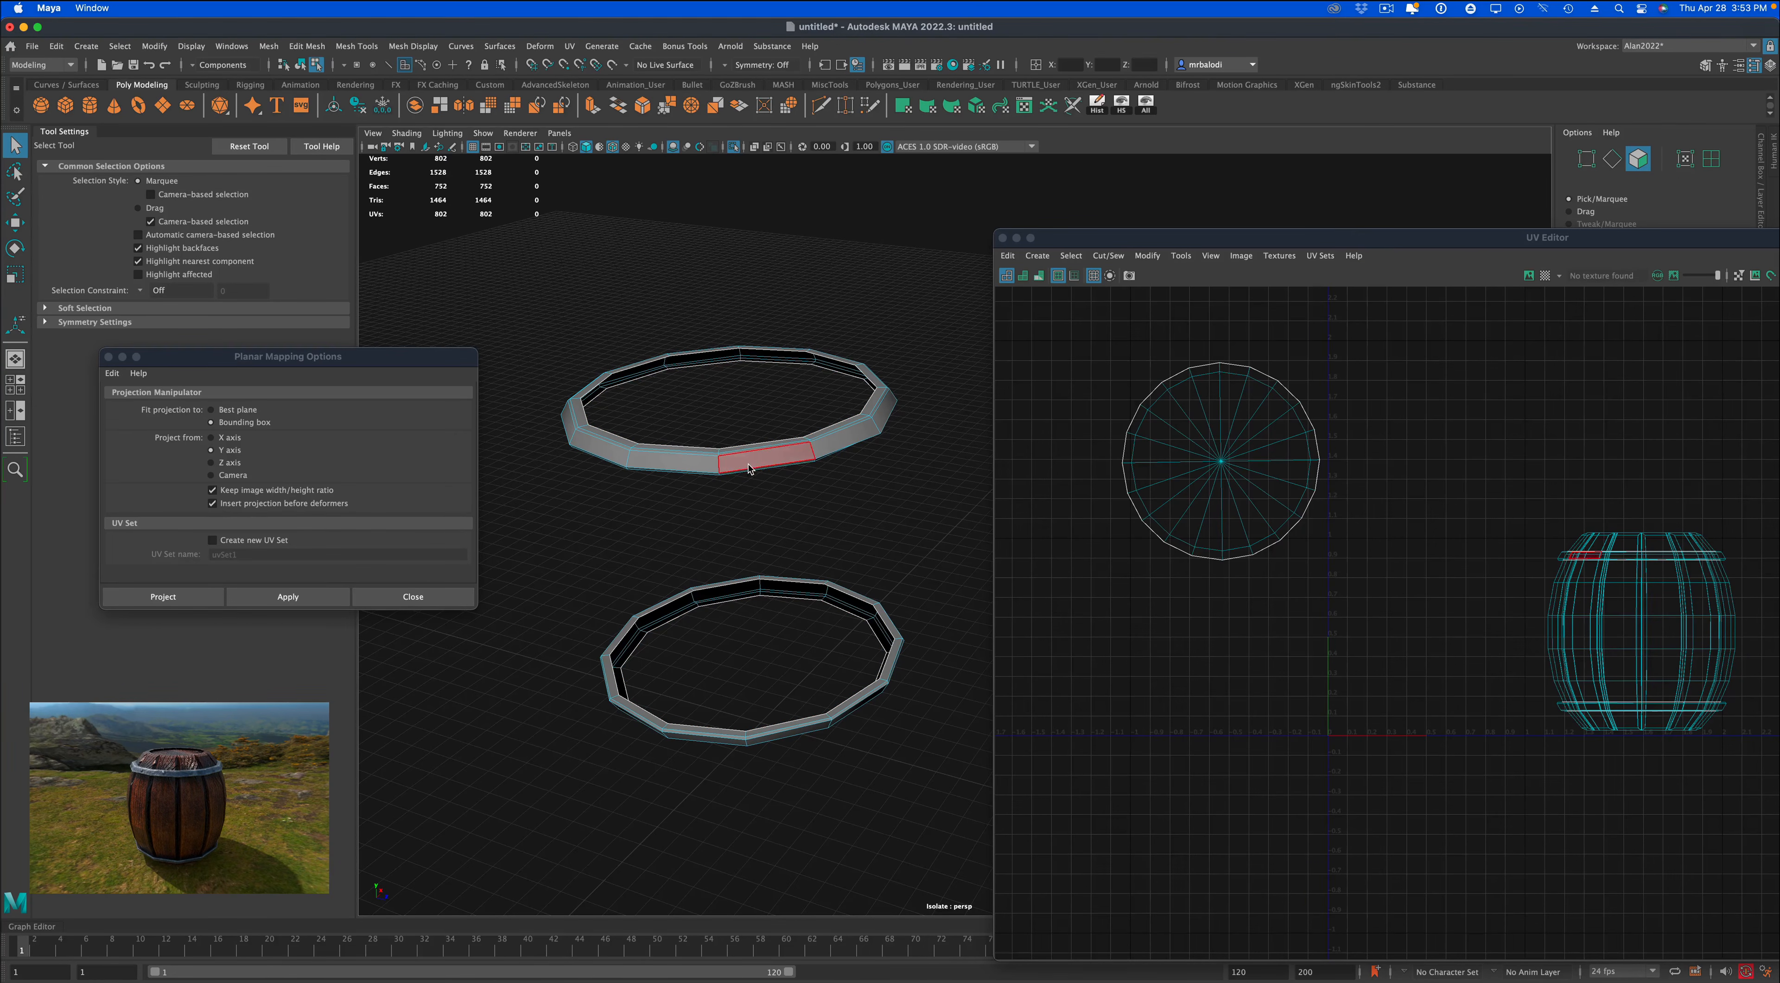
Apply a planar UV projection from the Y axis to all remaining faces of both bands and unfold their shells.
{"action": "right_click_drag", "start_coordinate": [749, 468], "coordinate": [711, 485]}
{"action": "left_click_drag", "start_coordinate": [517, 328], "coordinate": [953, 756]}
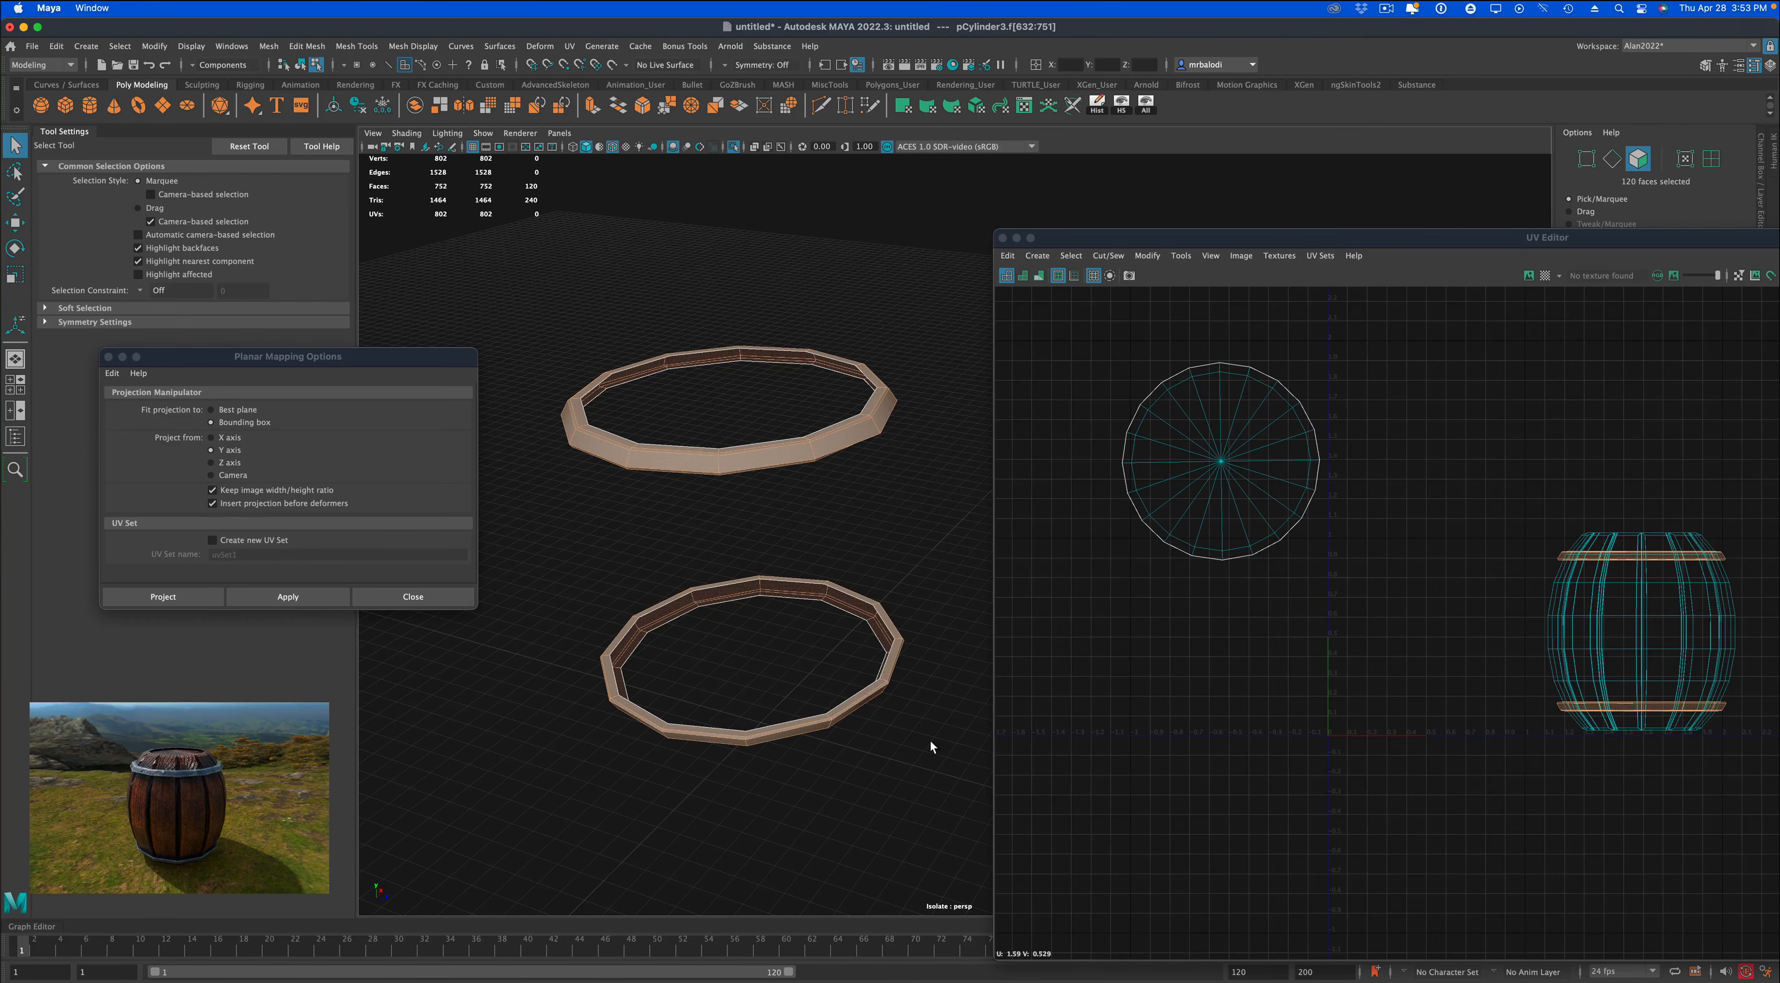
{"action": "left_click", "coordinate": [288, 592]}
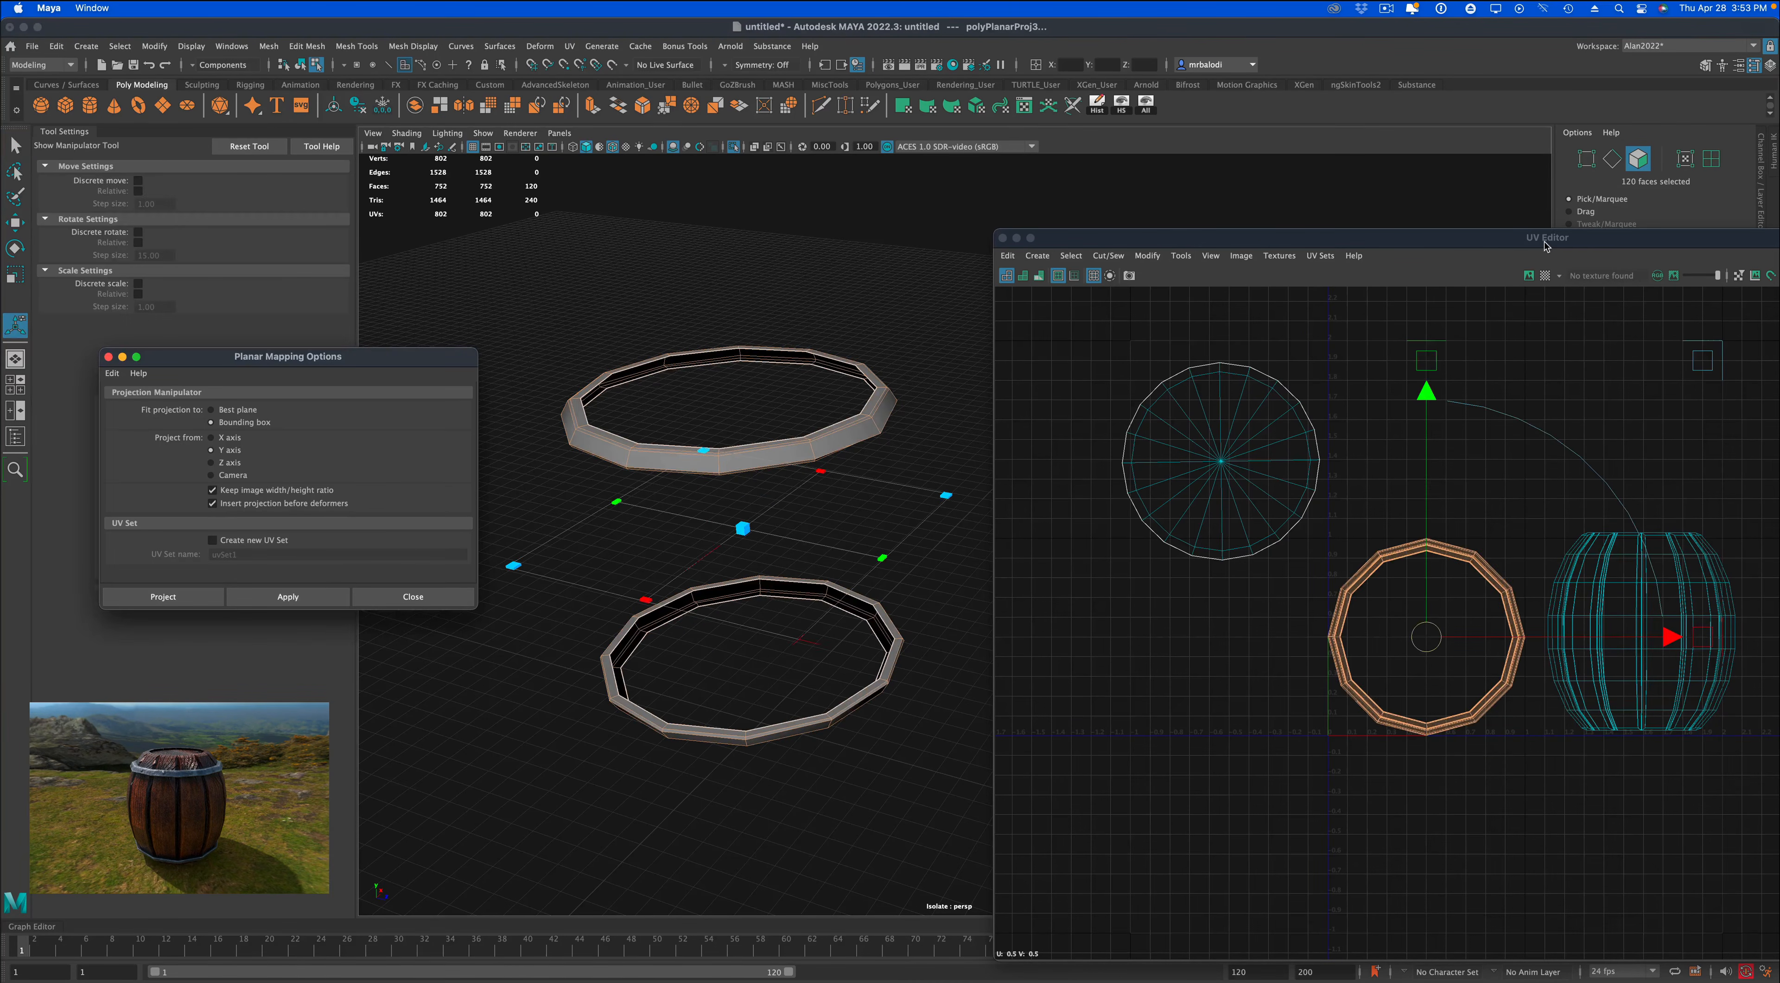
{"action": "left_click_drag", "start_coordinate": [1545, 243], "coordinate": [956, 219]}
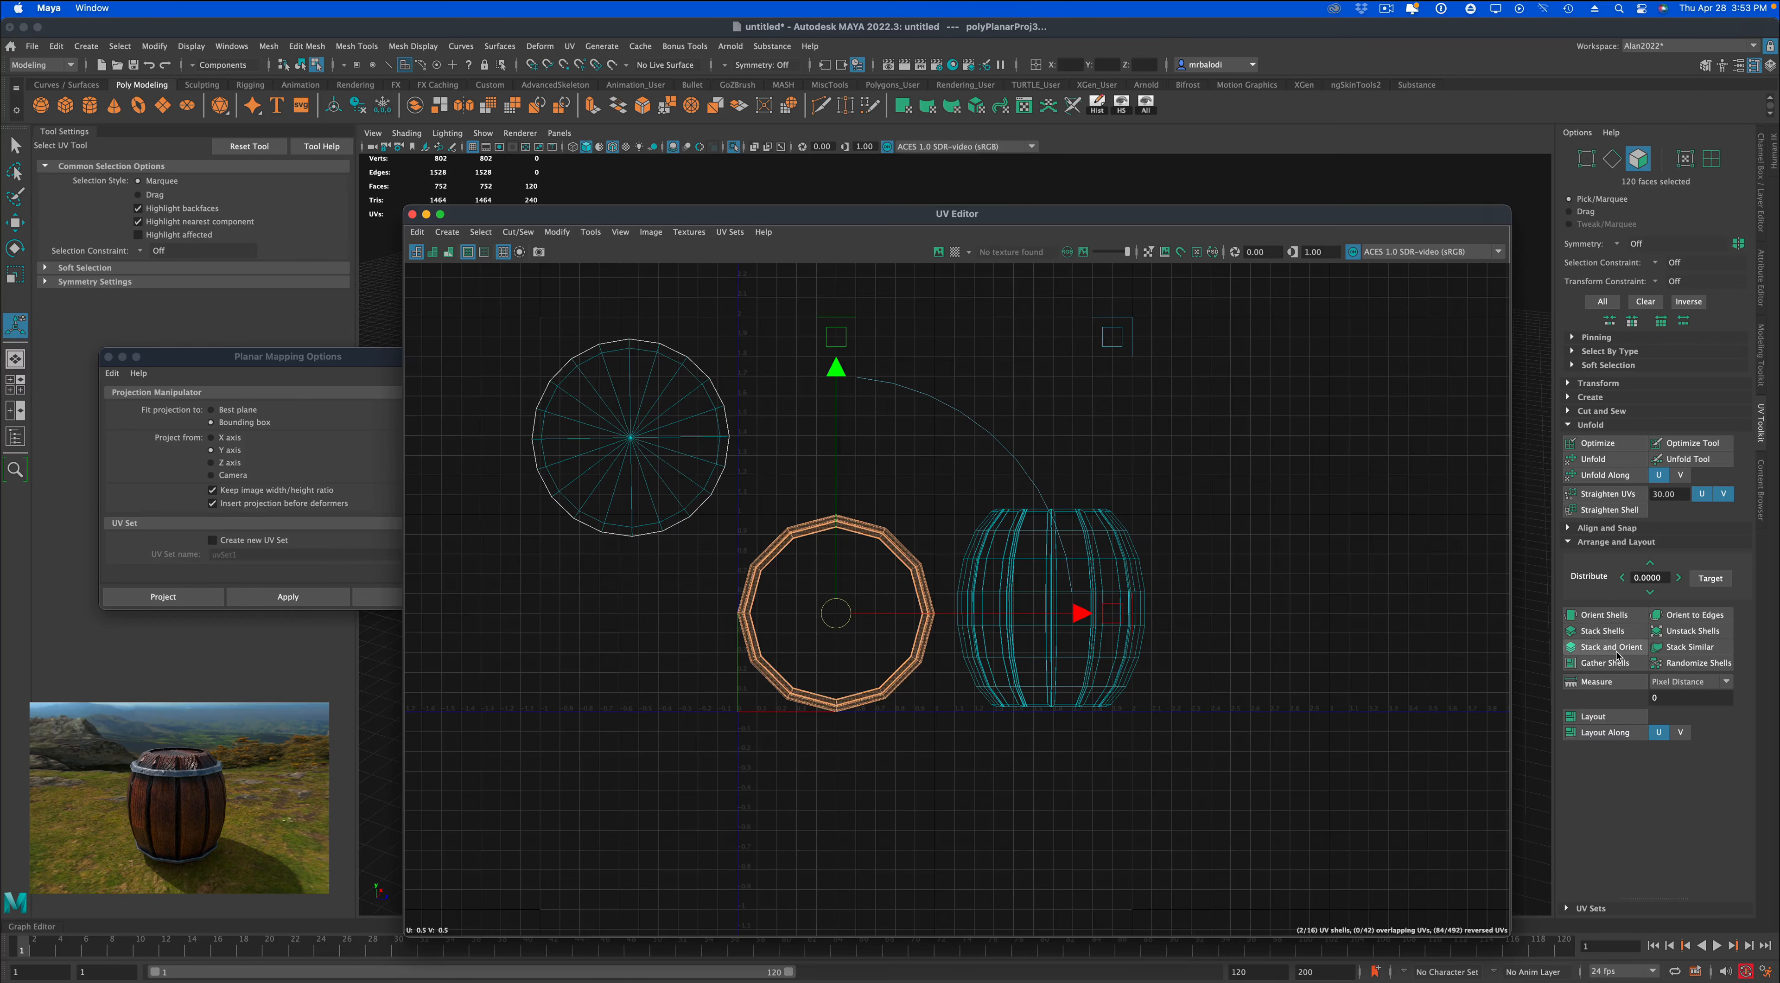
{"action": "left_click", "coordinate": [1600, 461]}
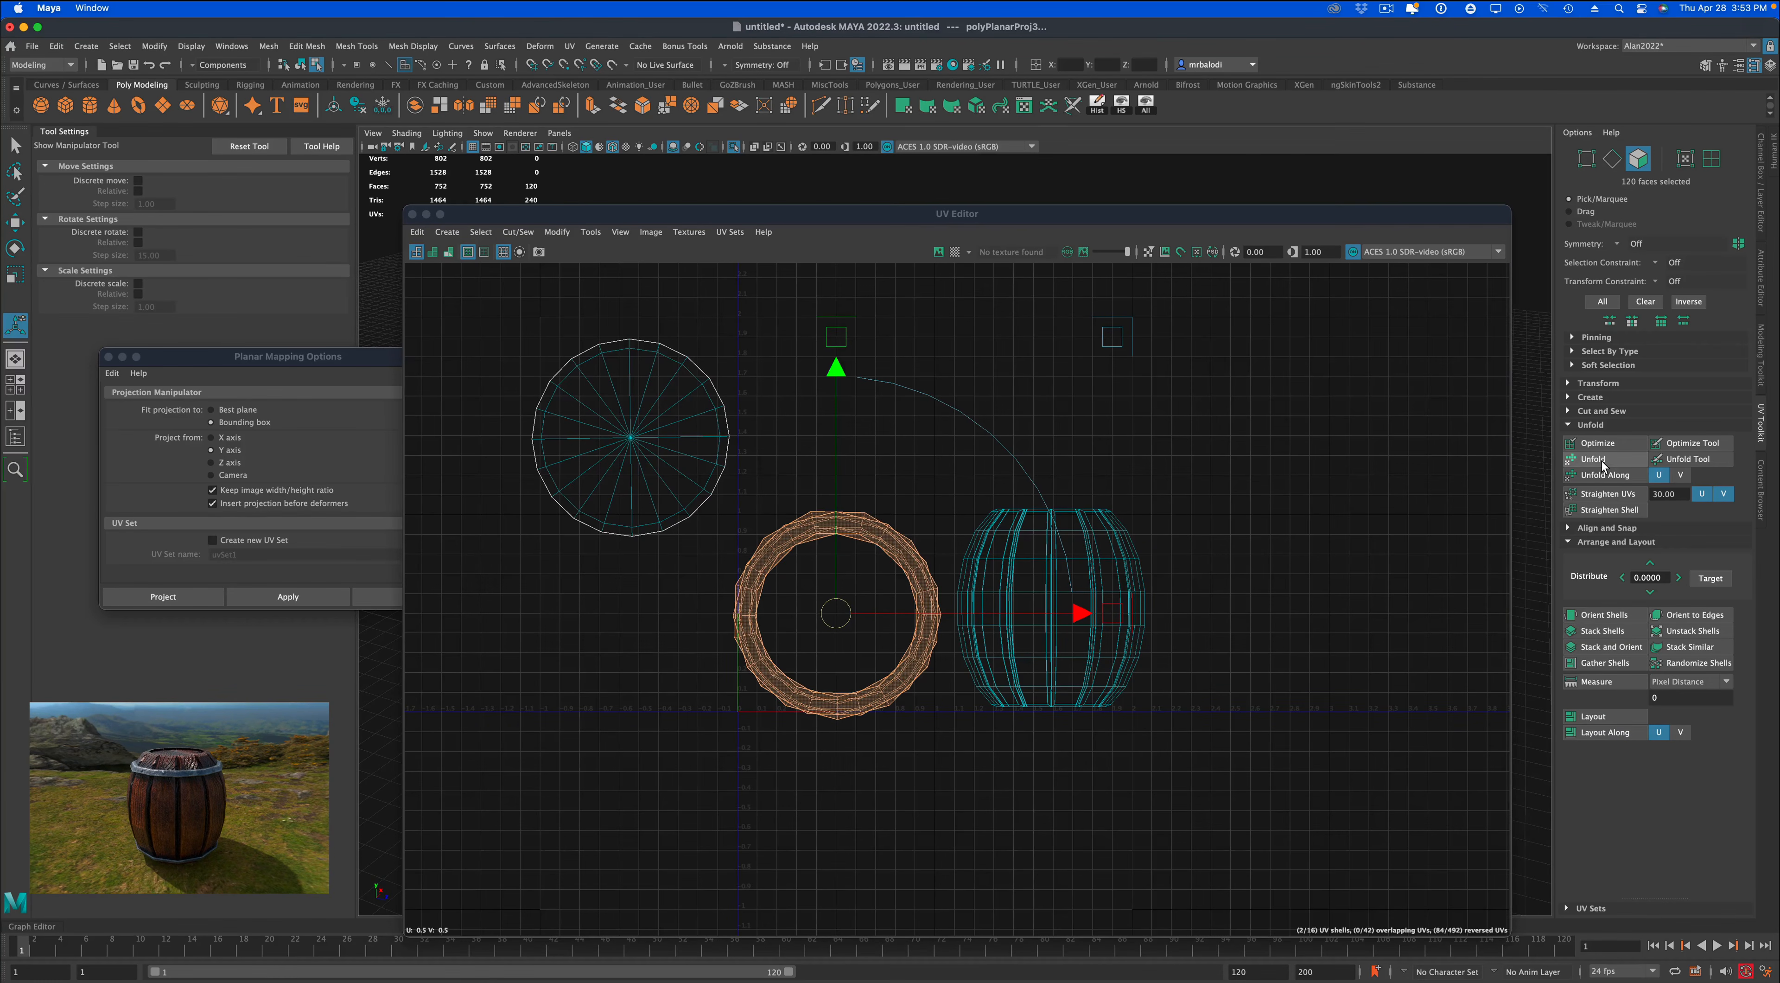
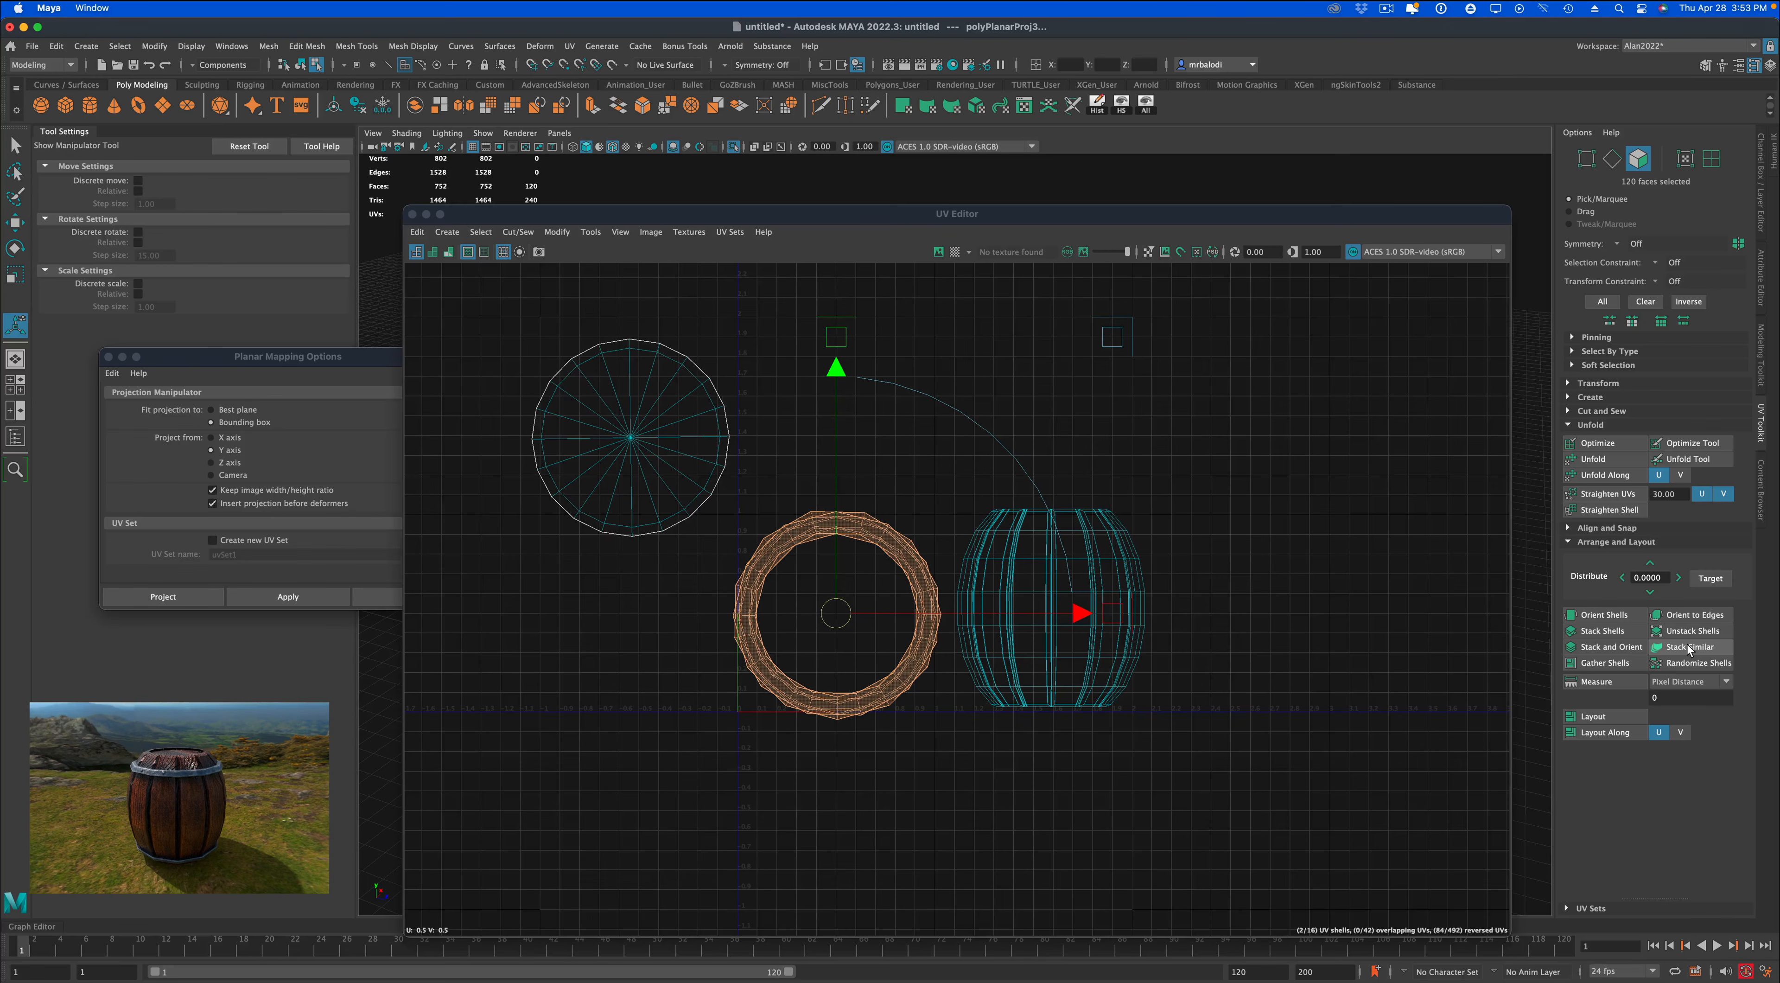
Separate the two overlapping band shells and place them one above the other below the disc shell, outside the 0–1 UV space.
{"action": "left_click", "coordinate": [1227, 702]}
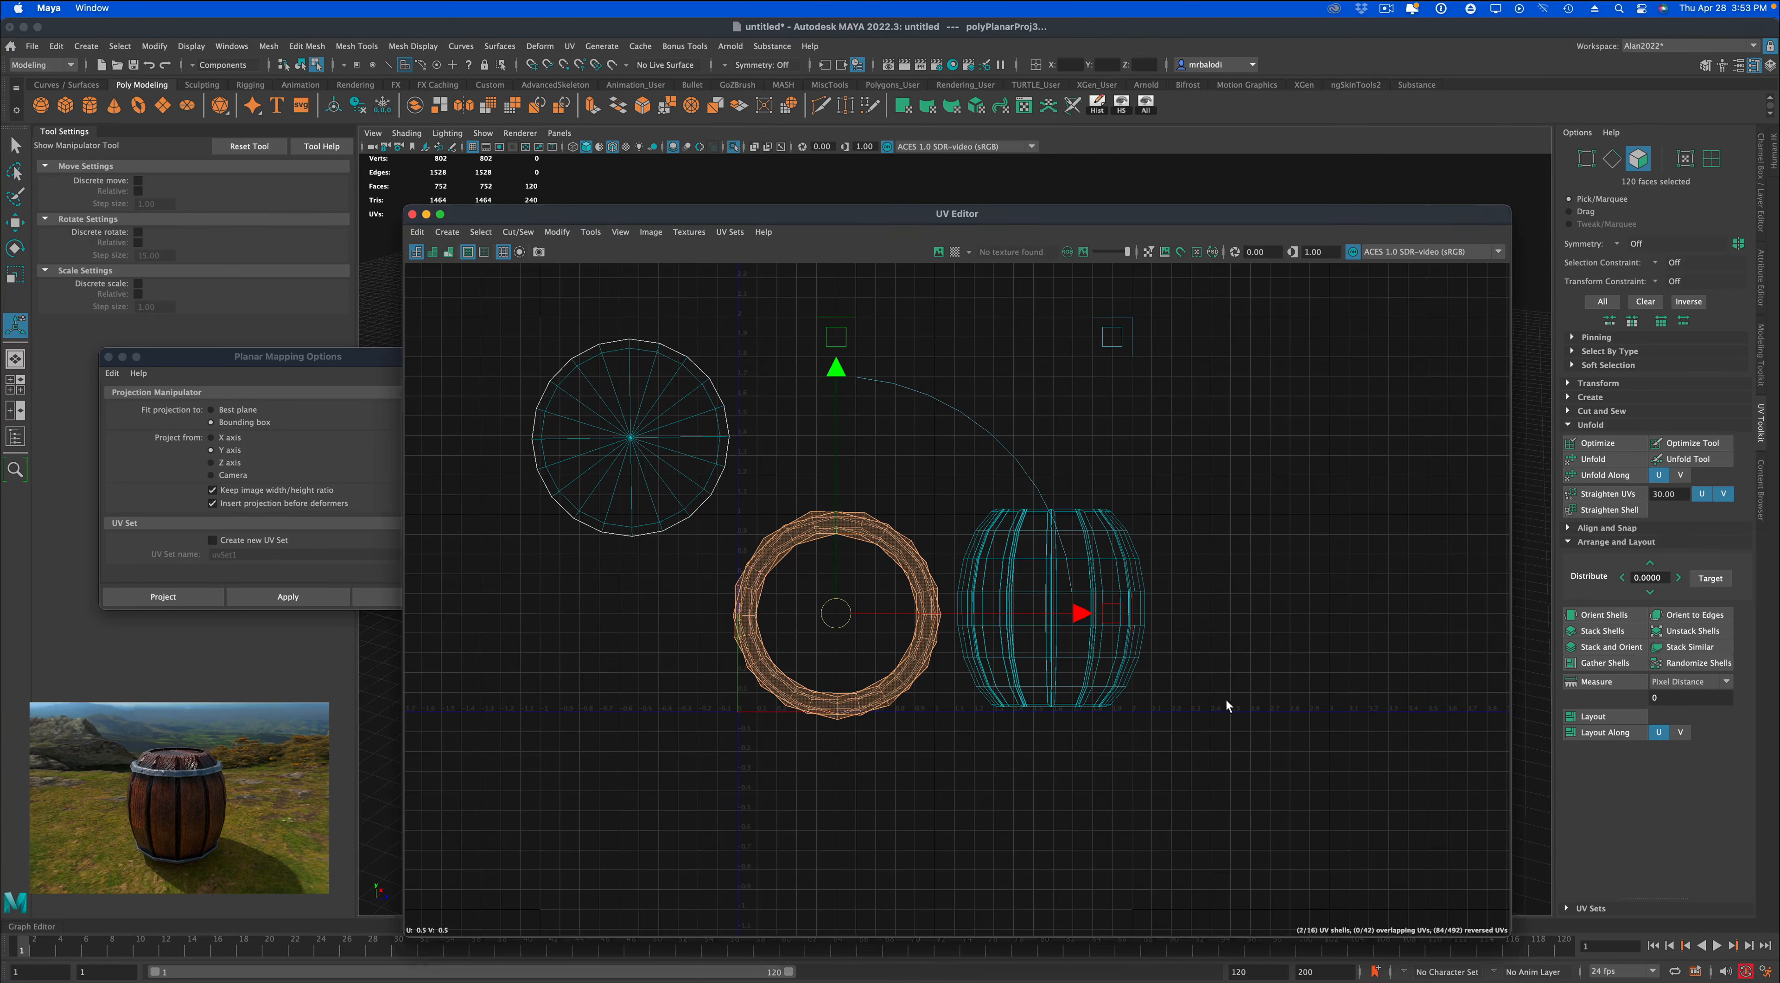
{"action": "left_click", "coordinate": [910, 667]}
{"action": "key", "text": "w"}
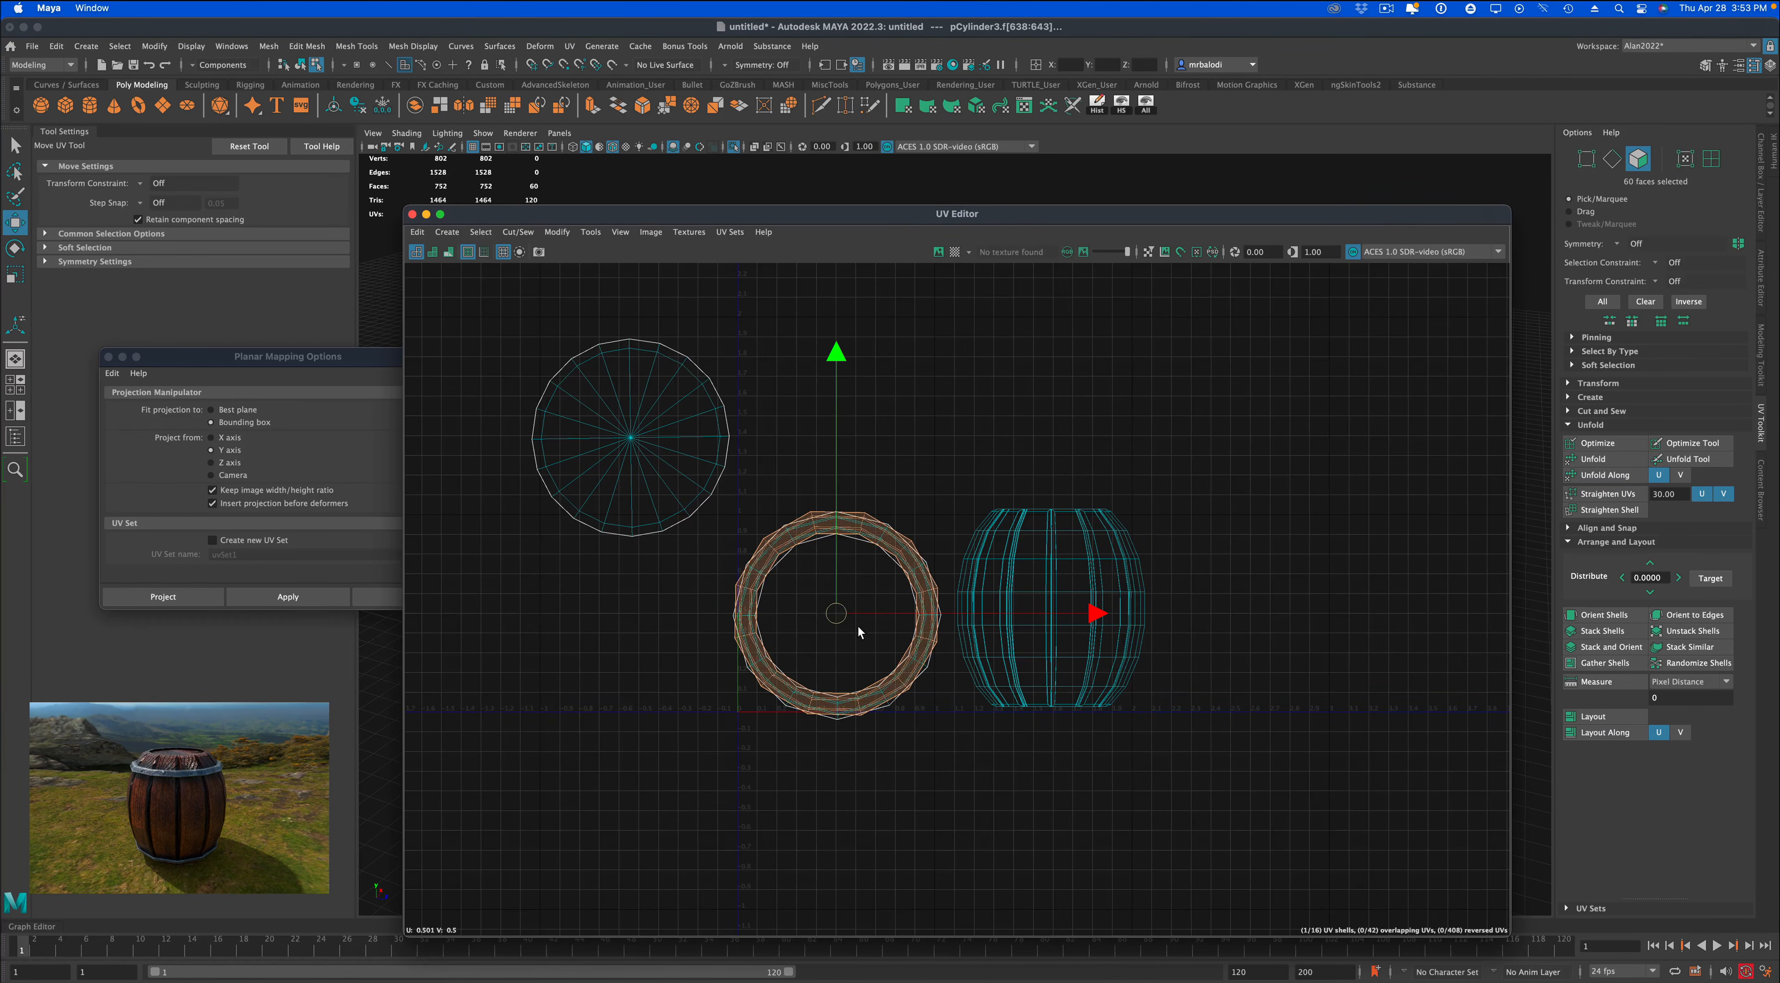
{"action": "left_click_drag", "start_coordinate": [836, 616], "coordinate": [562, 646]}
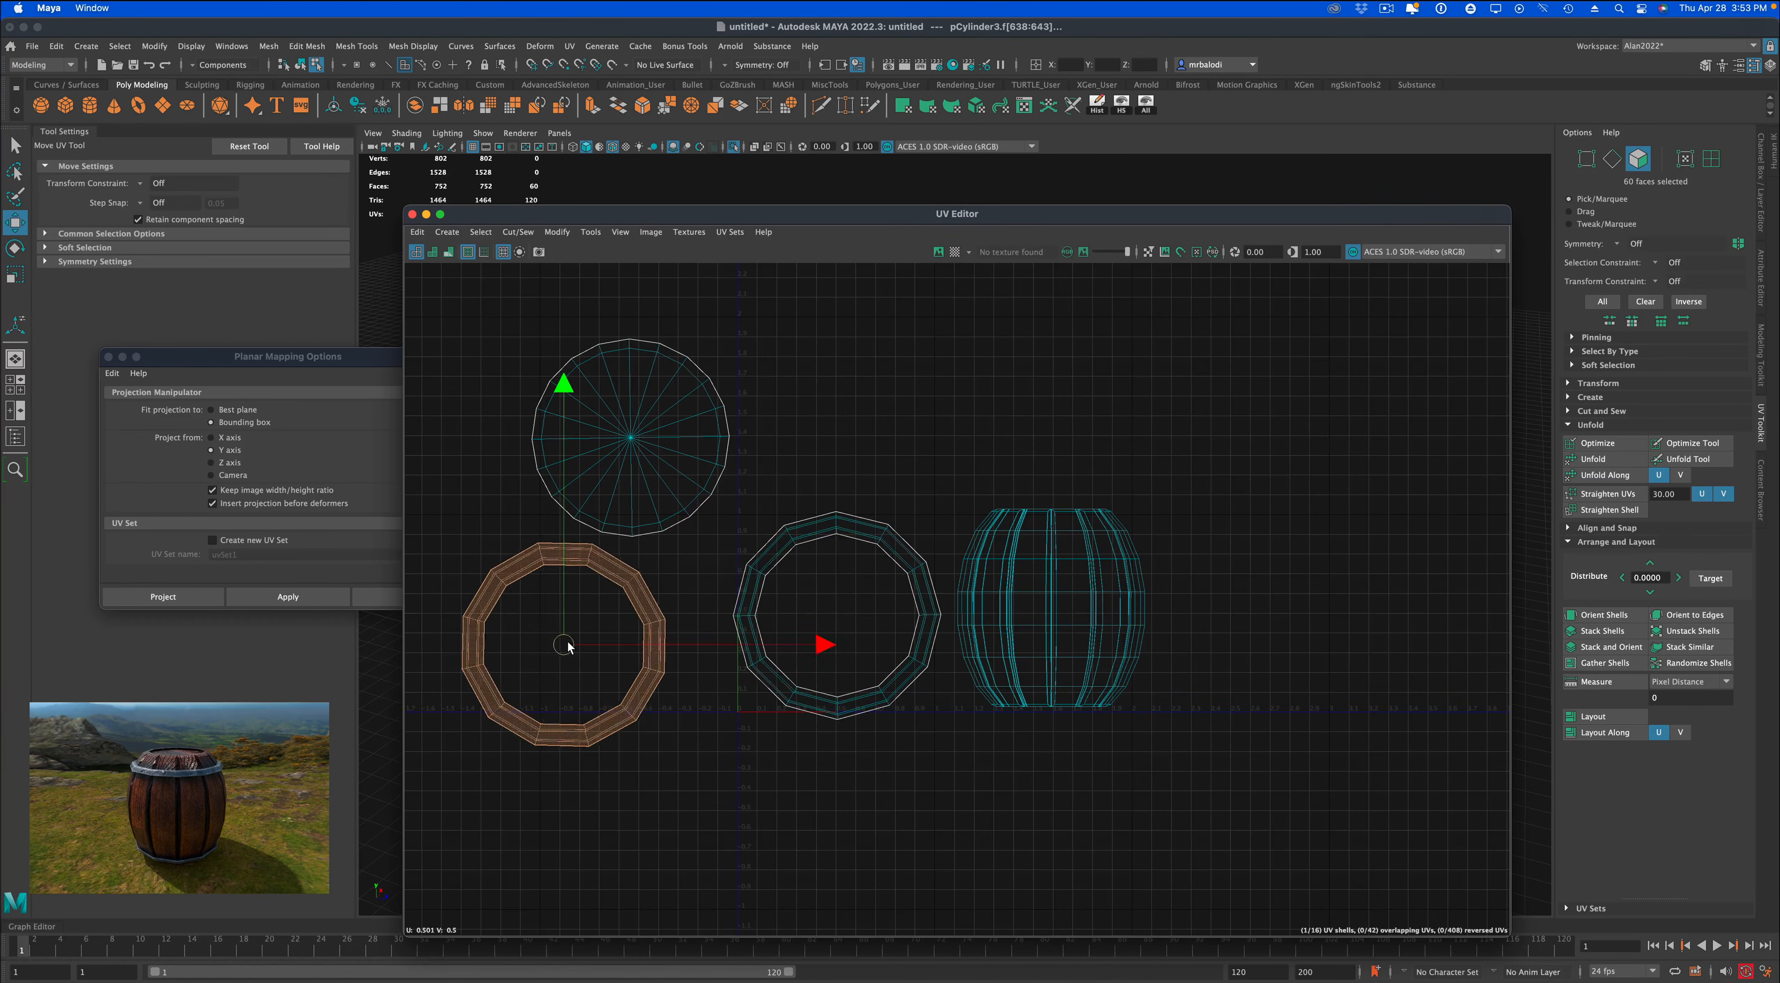
{"action": "left_click", "coordinate": [774, 683]}
{"action": "left_click_drag", "start_coordinate": [835, 617], "coordinate": [506, 863]}
{"action": "scroll", "coordinate": [797, 822], "scroll_direction": "down", "scroll_amount": 5}
{"action": "middle_click_drag", "start_coordinate": [745, 686], "coordinate": [840, 583], "text": "alt"}
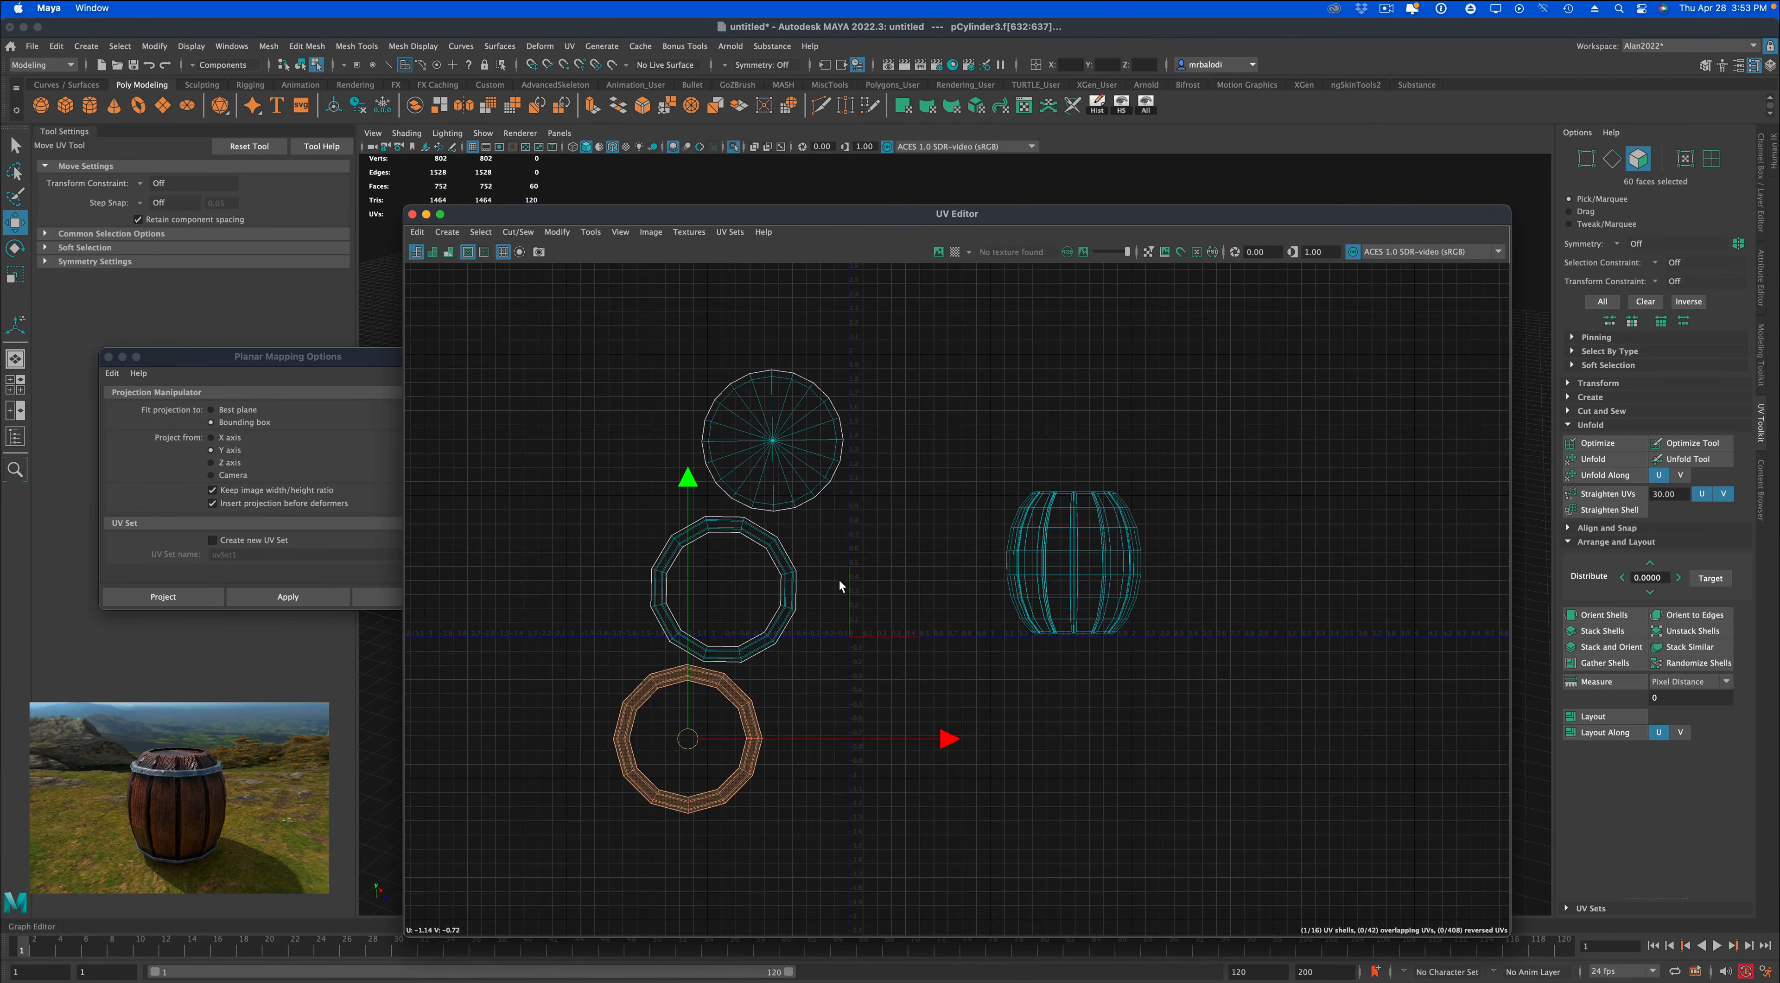
Select both band shells, turn off isolation in the viewport, and hide the selected band faces.
{"action": "left_click_drag", "start_coordinate": [490, 332], "coordinate": [908, 820]}
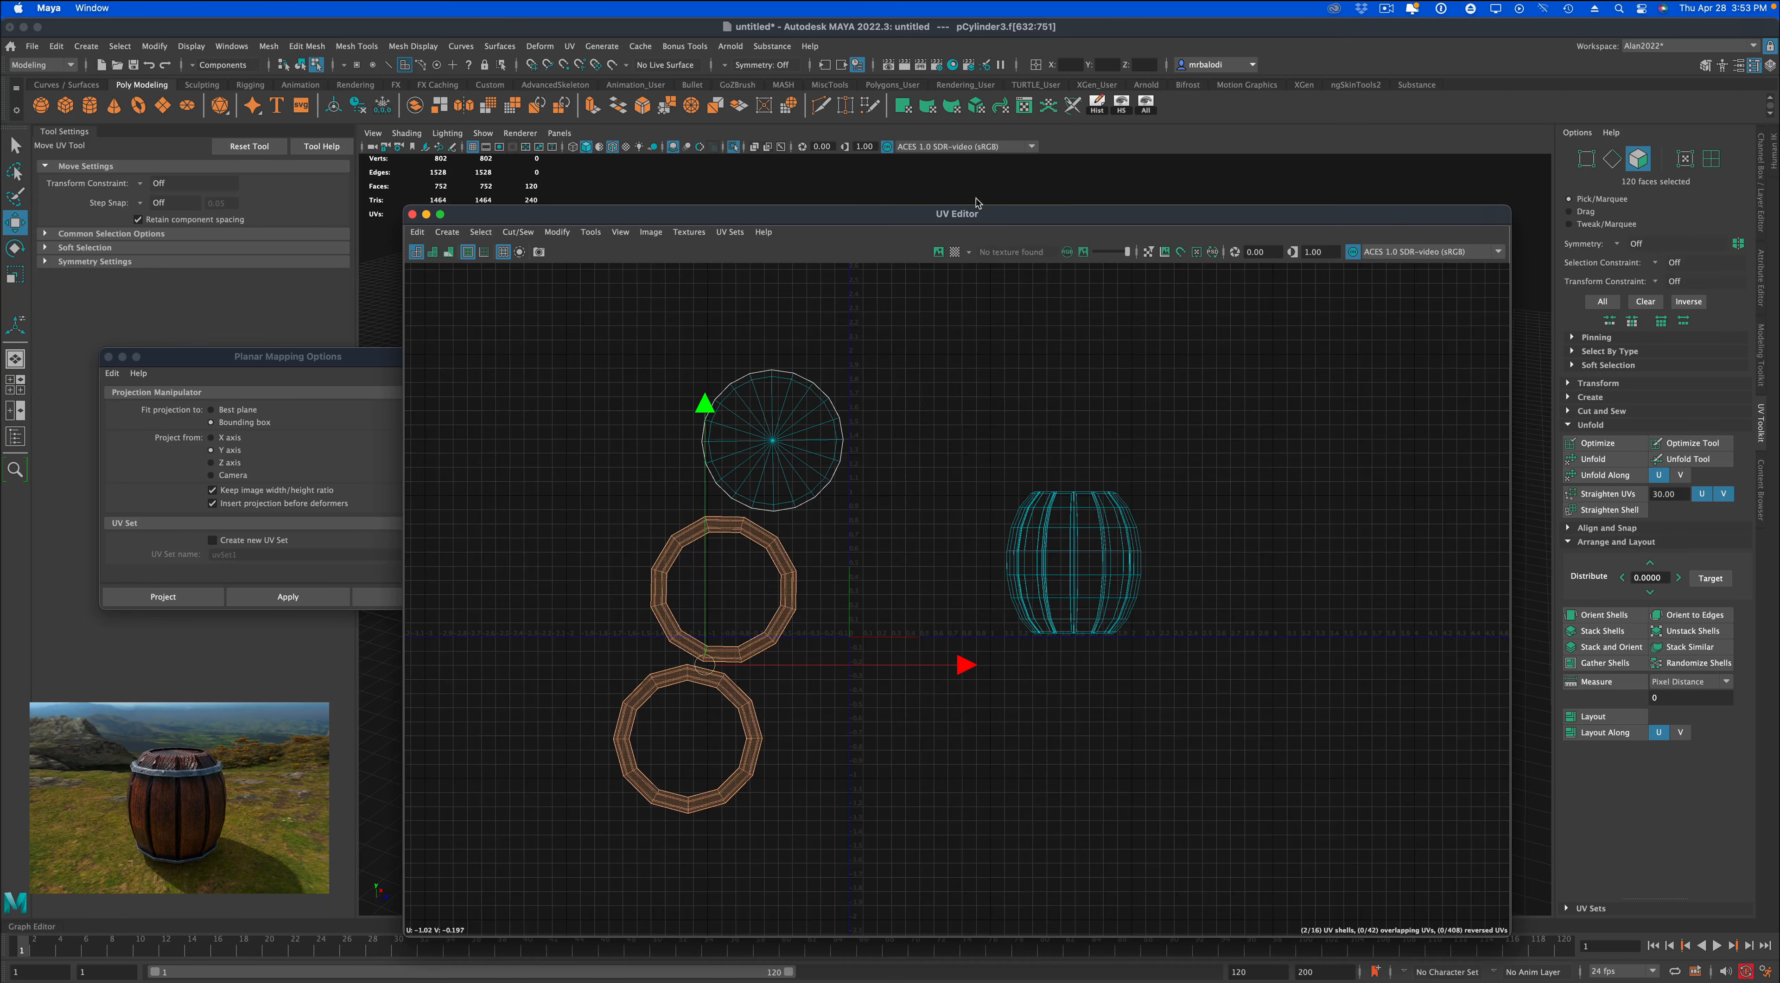
{"action": "left_click_drag", "start_coordinate": [929, 219], "coordinate": [1504, 227]}
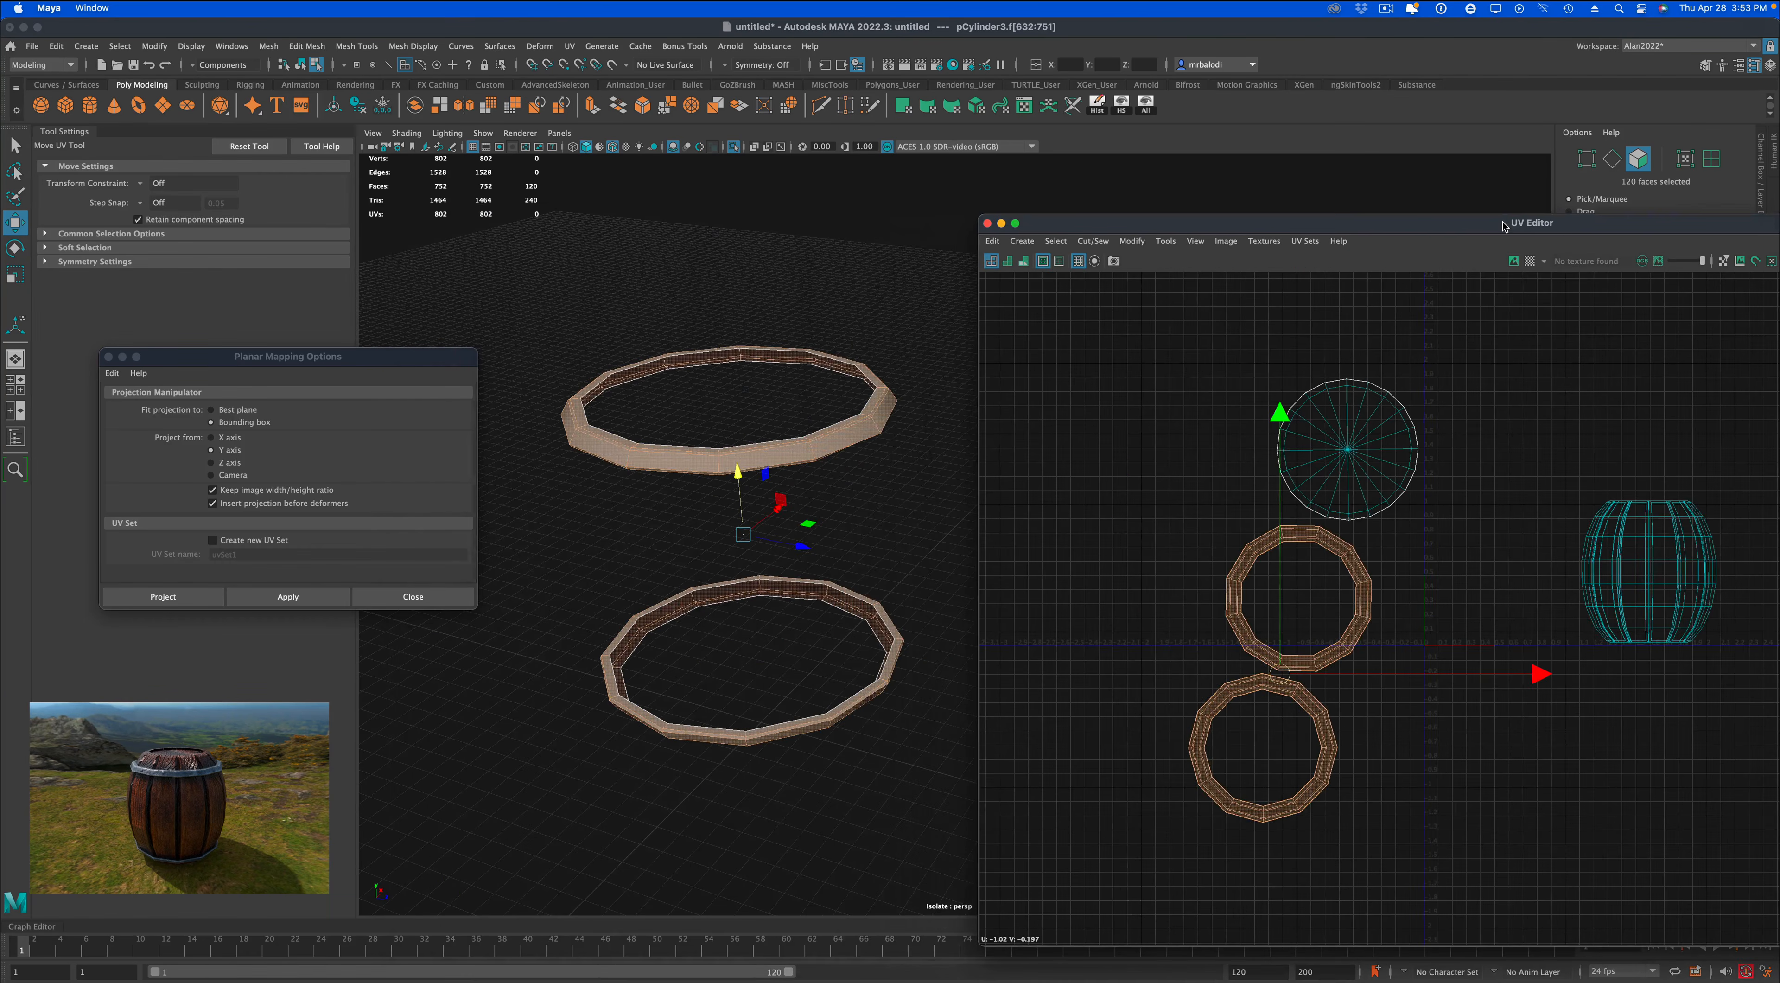
{"action": "left_click", "coordinate": [732, 147]}
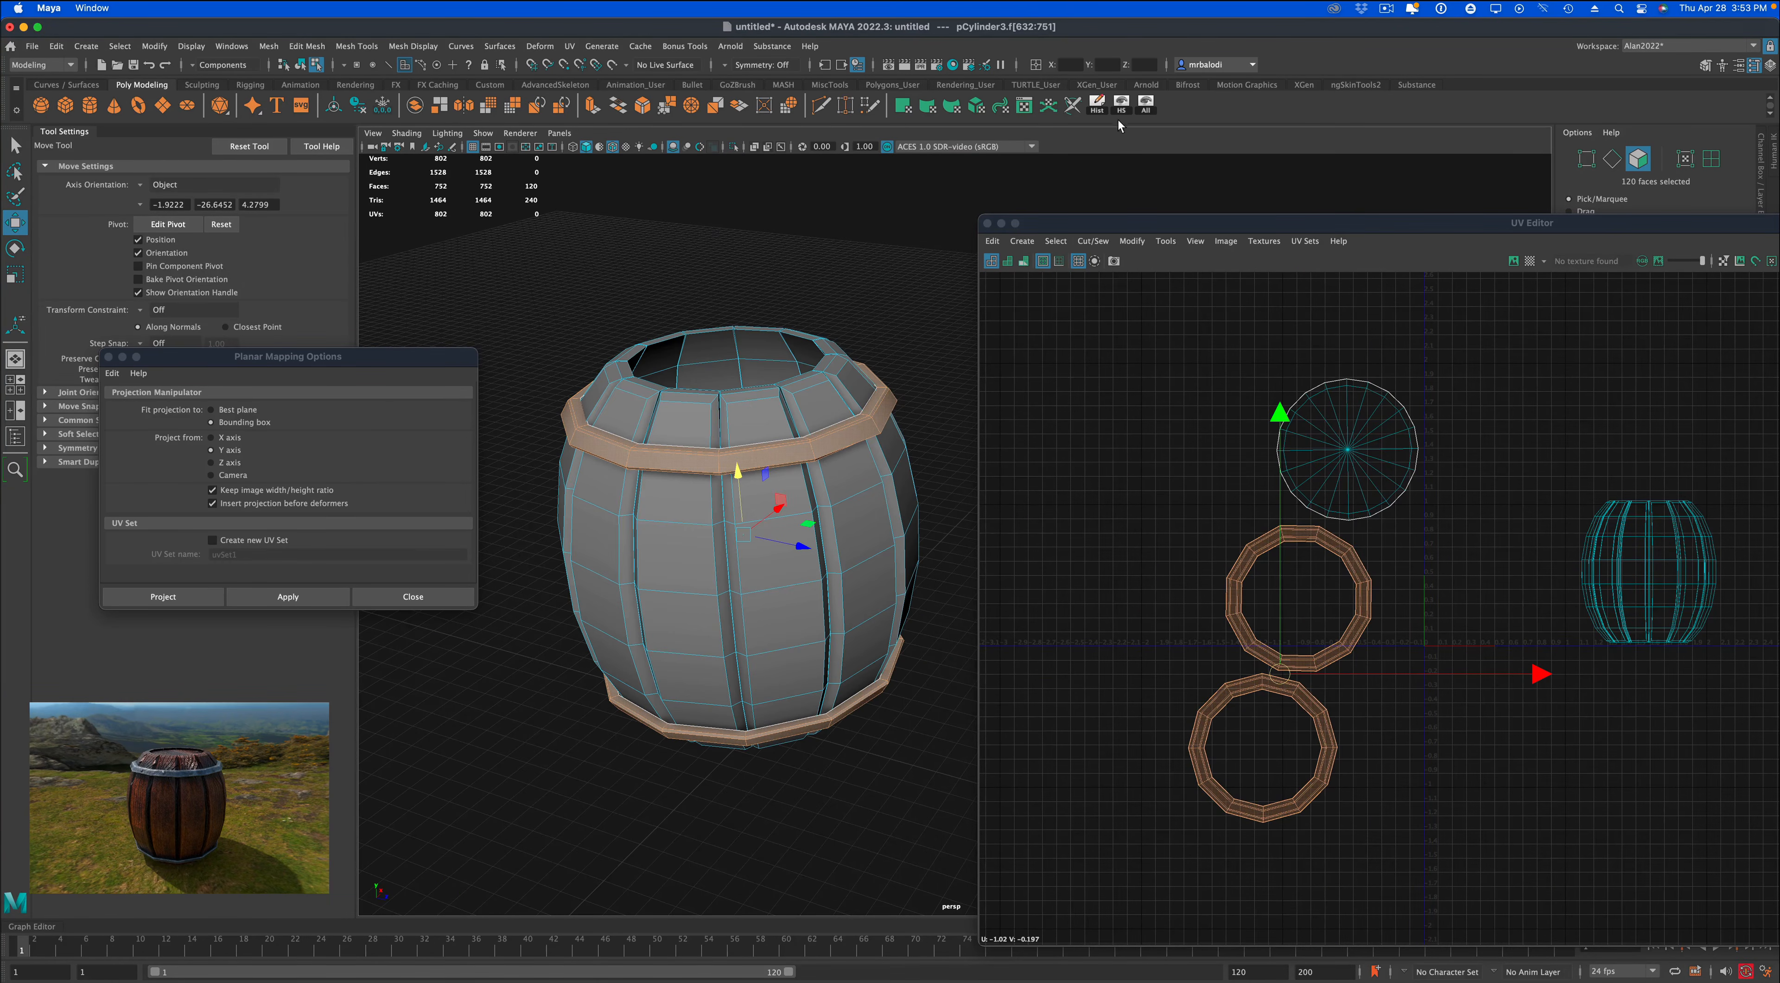
{"action": "left_click", "coordinate": [1123, 104]}
{"action": "left_click", "coordinate": [869, 243]}
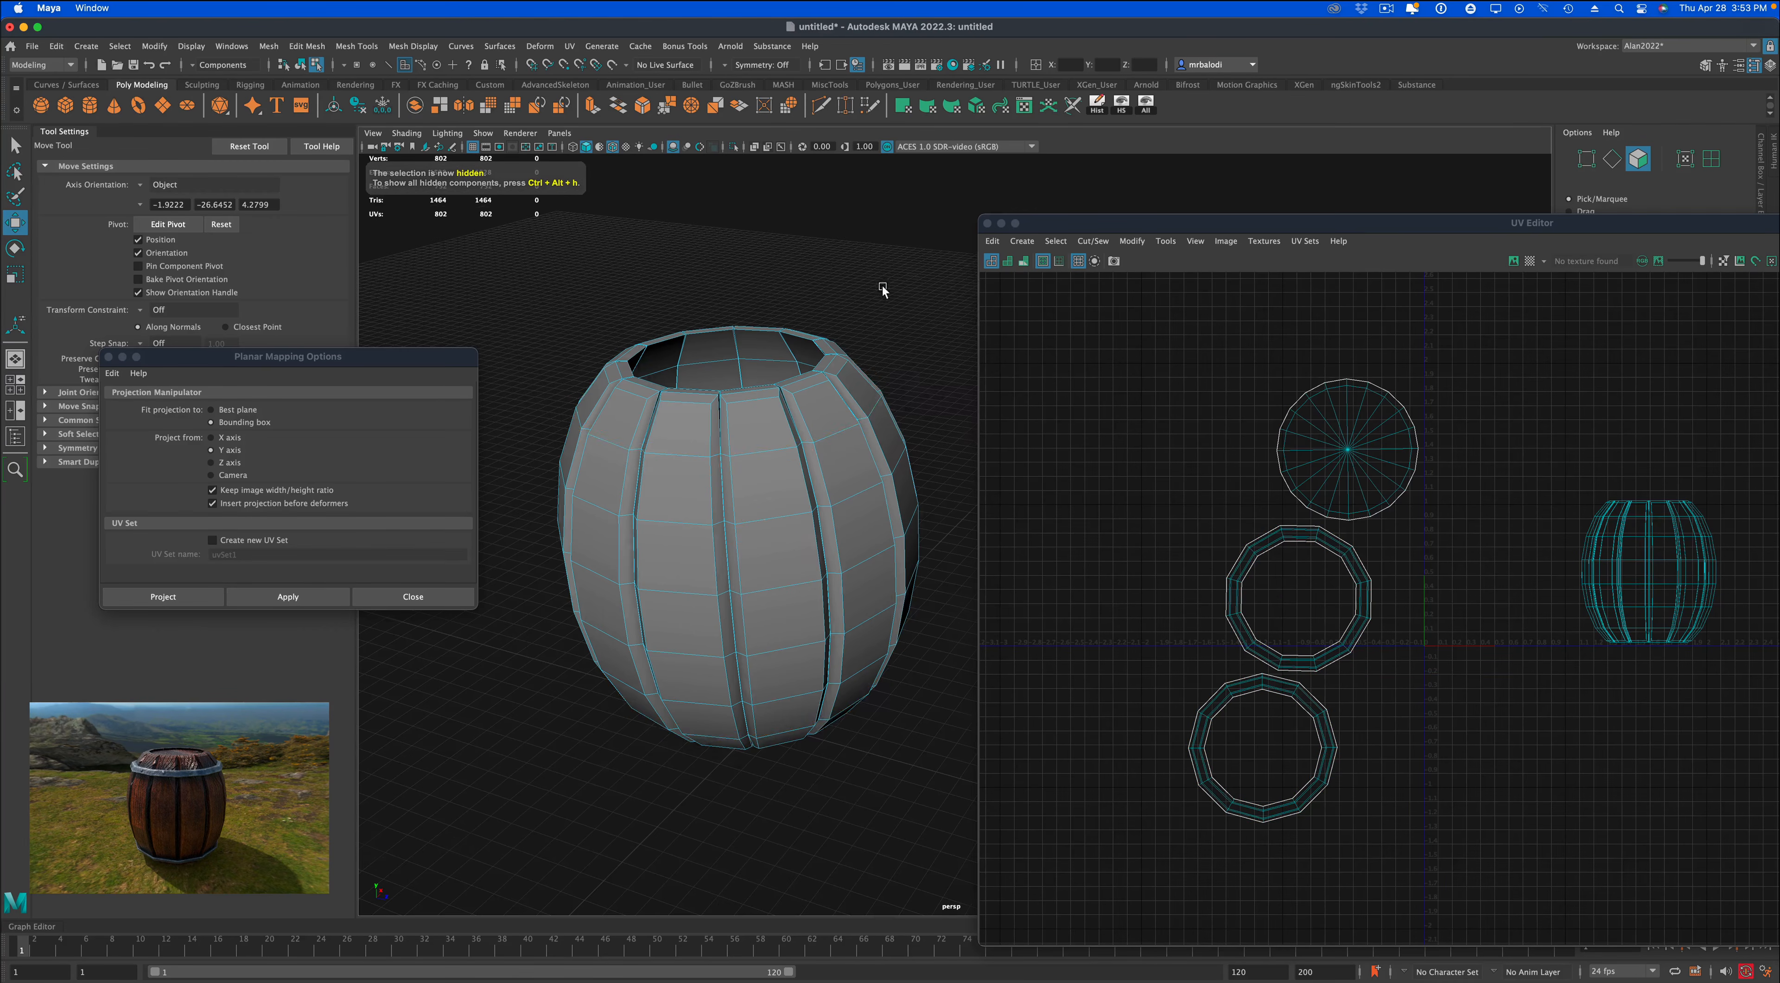
Select the full-height outer face strips of four adjacent barrel planks, leaving the gaps between them unselected.
{"action": "left_click_drag", "start_coordinate": [882, 286], "coordinate": [805, 288], "text": "alt"}
{"action": "key", "text": "q"}
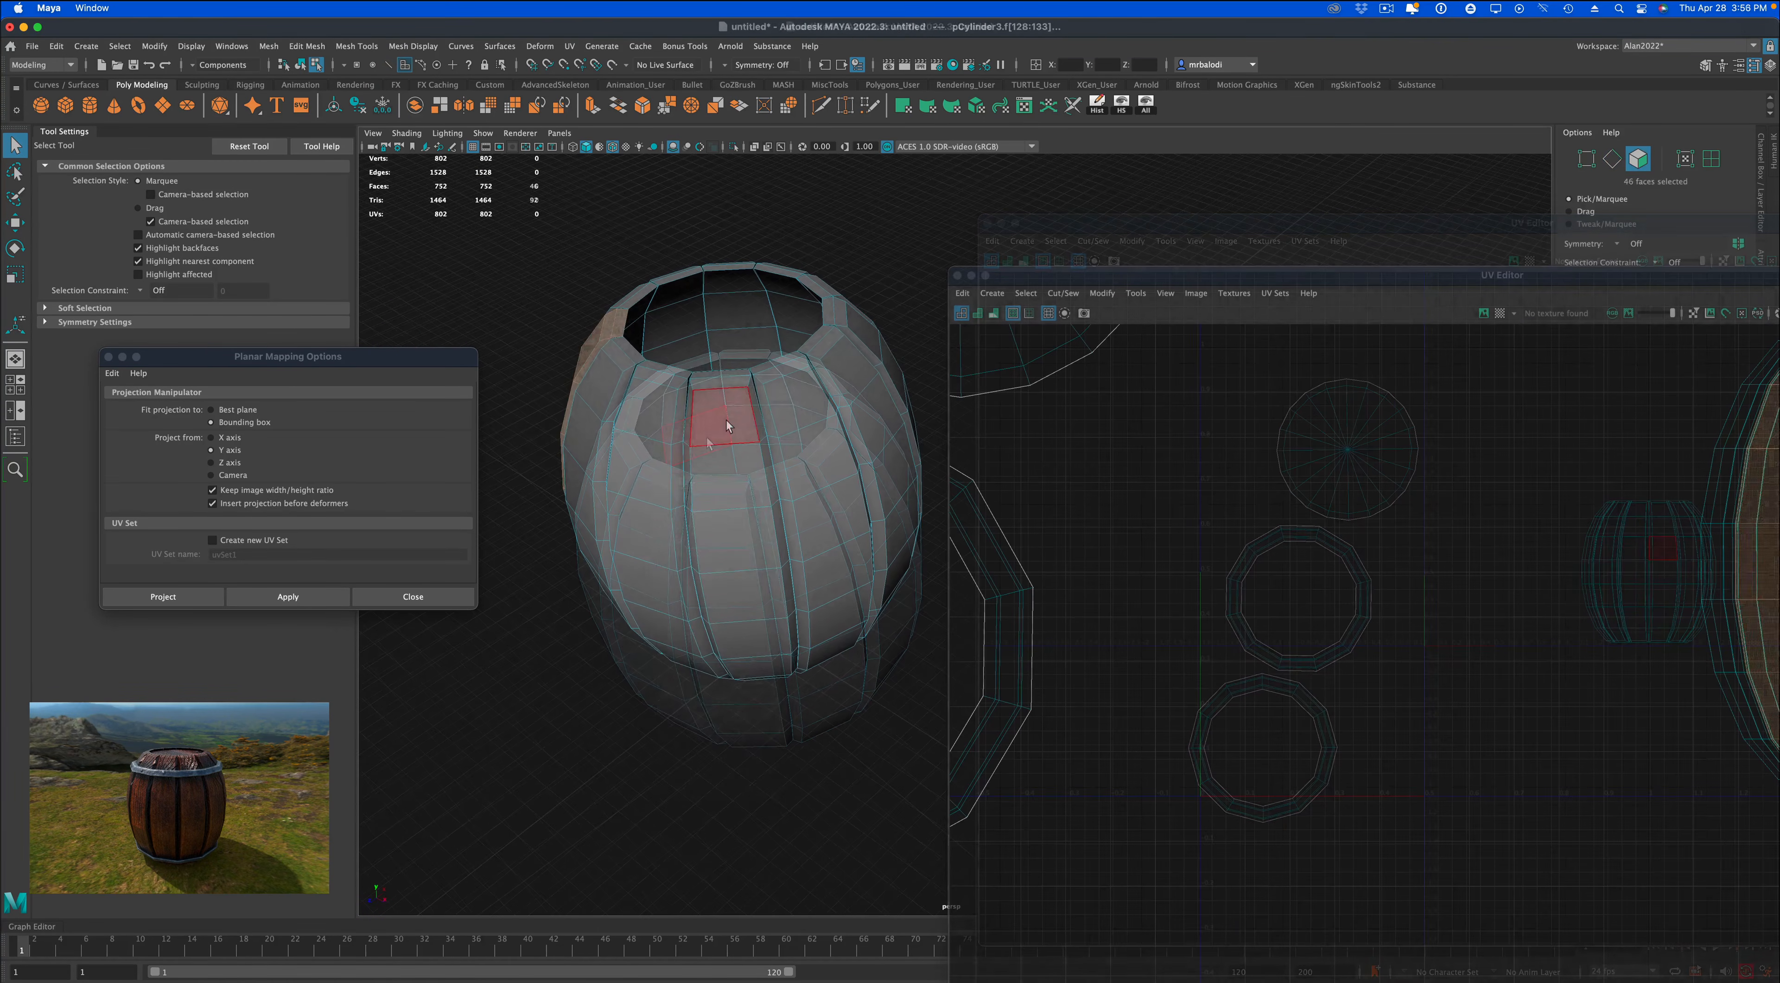
{"action": "left_click", "coordinate": [715, 417]}
{"action": "left_click_drag", "start_coordinate": [715, 417], "coordinate": [758, 722], "text": "alt"}
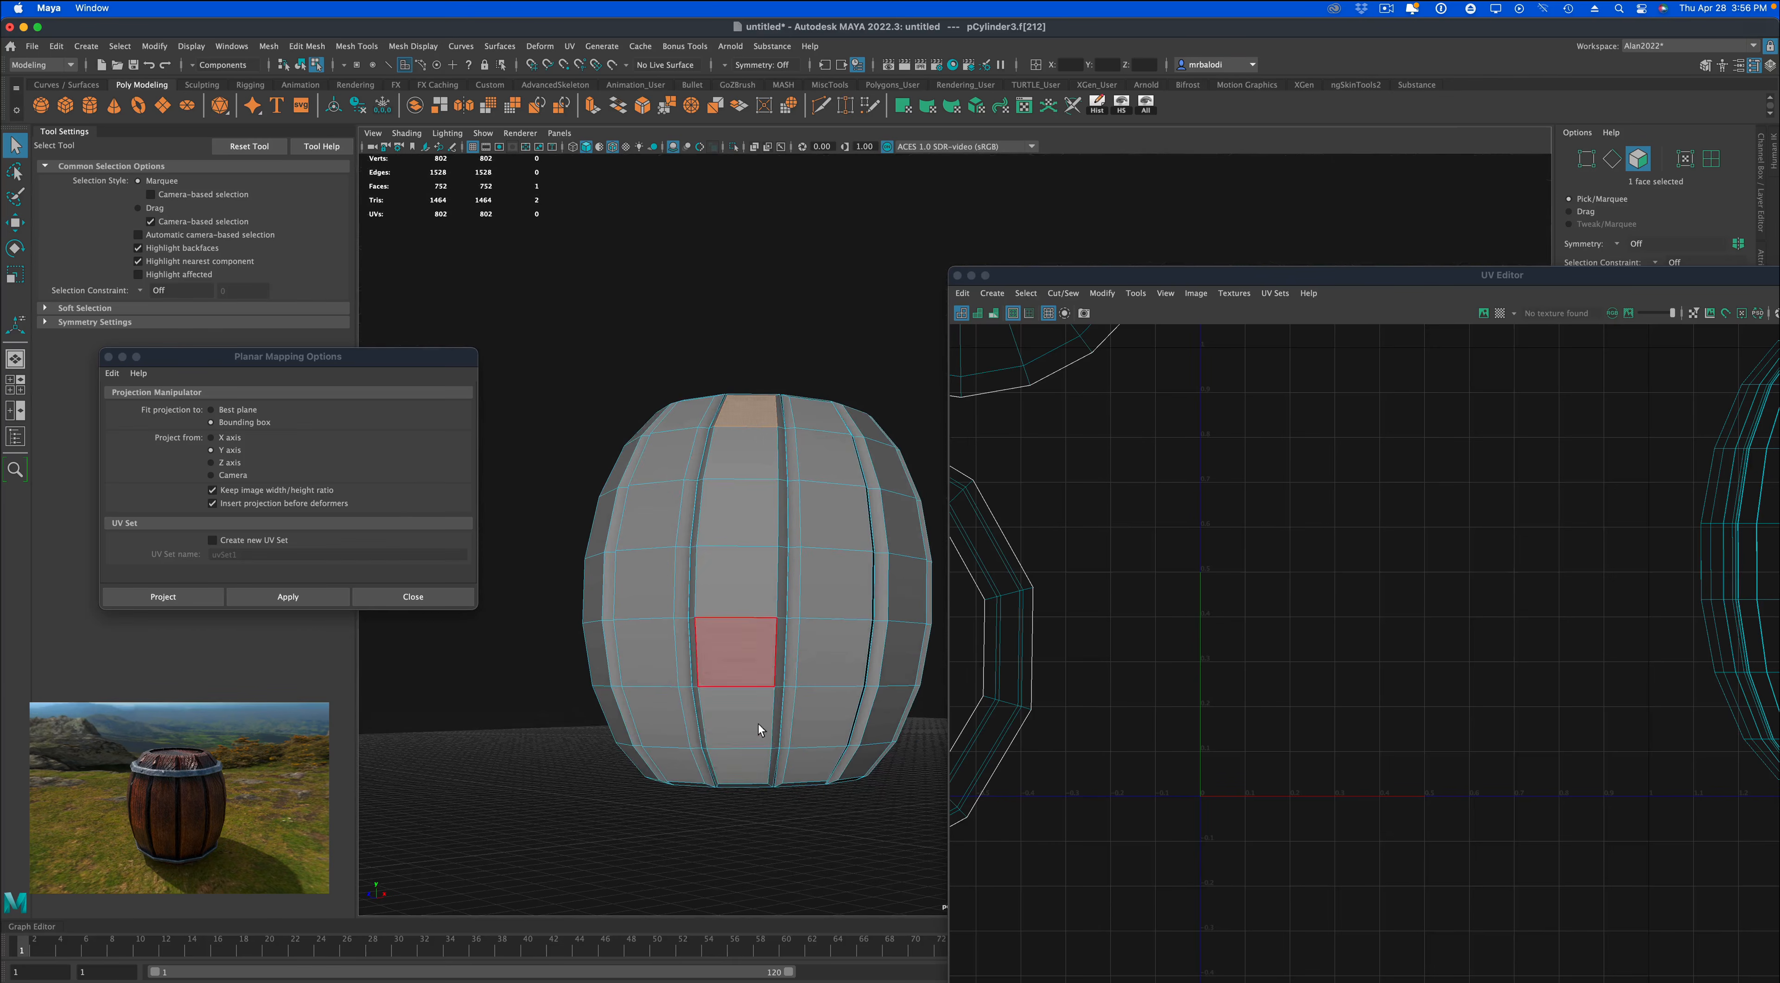
{"action": "double_click", "coordinate": [750, 757], "text": "shift"}
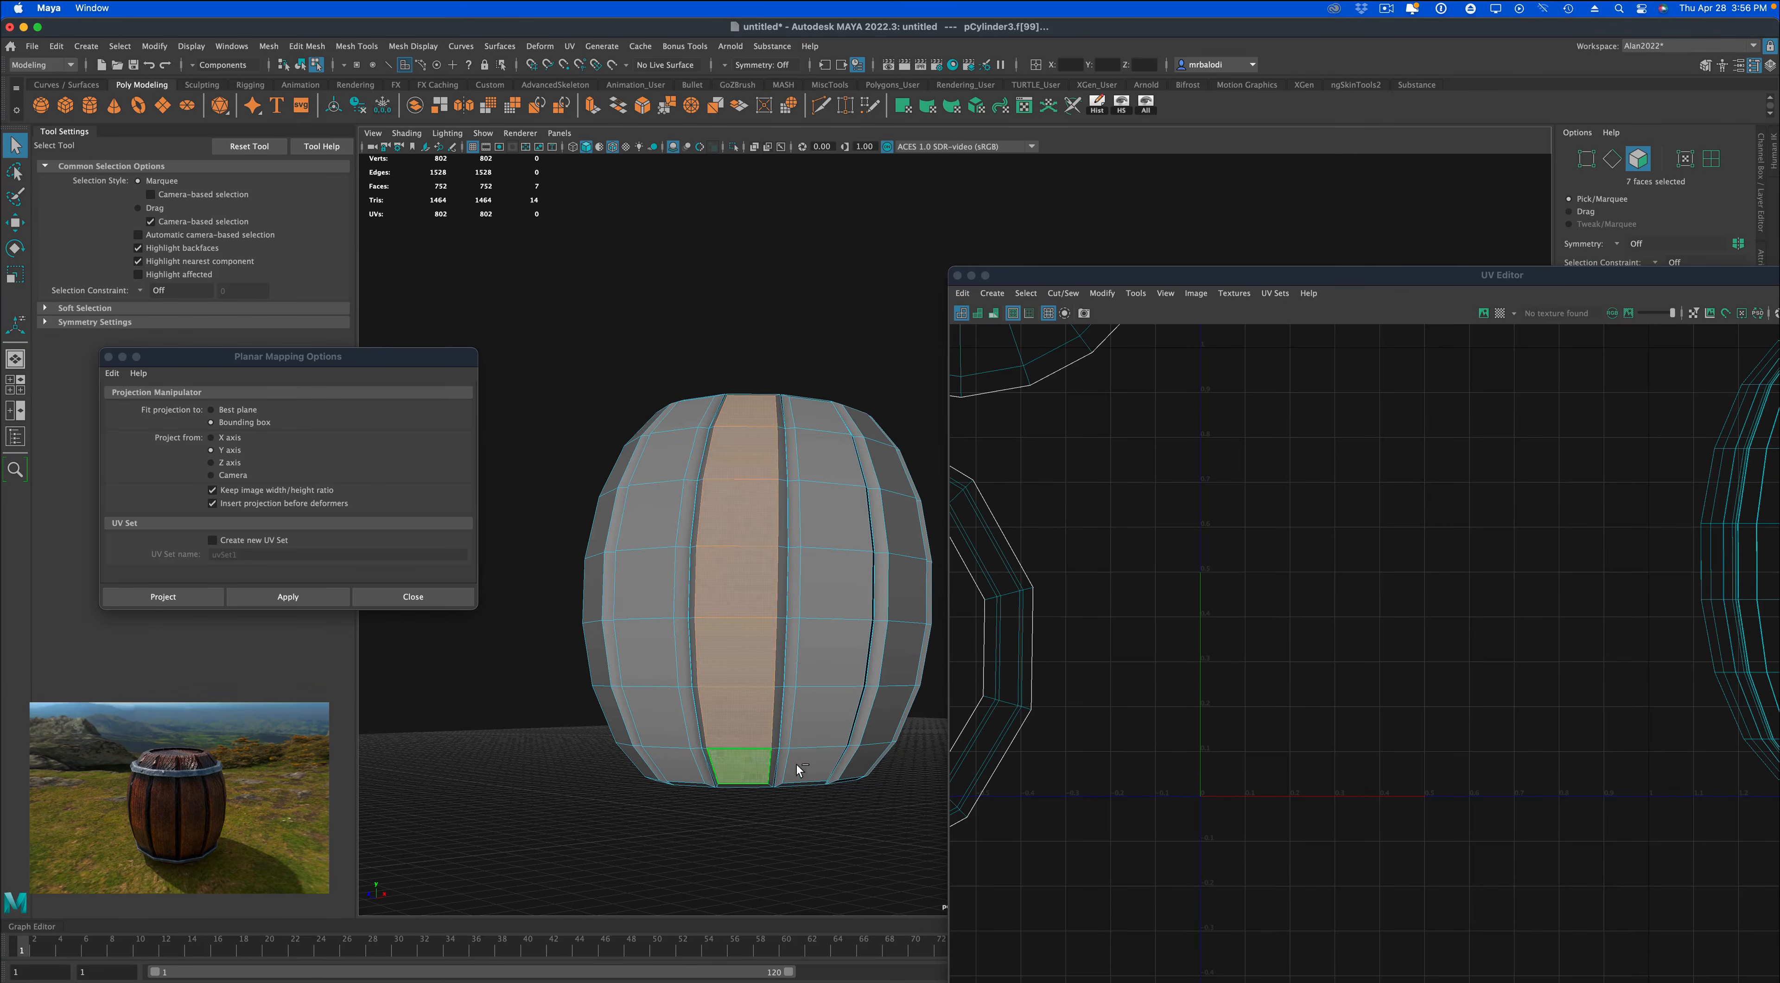
{"action": "double_click", "coordinate": [822, 422], "text": "shift"}
{"action": "left_click_drag", "start_coordinate": [670, 522], "coordinate": [695, 731], "text": "alt"}
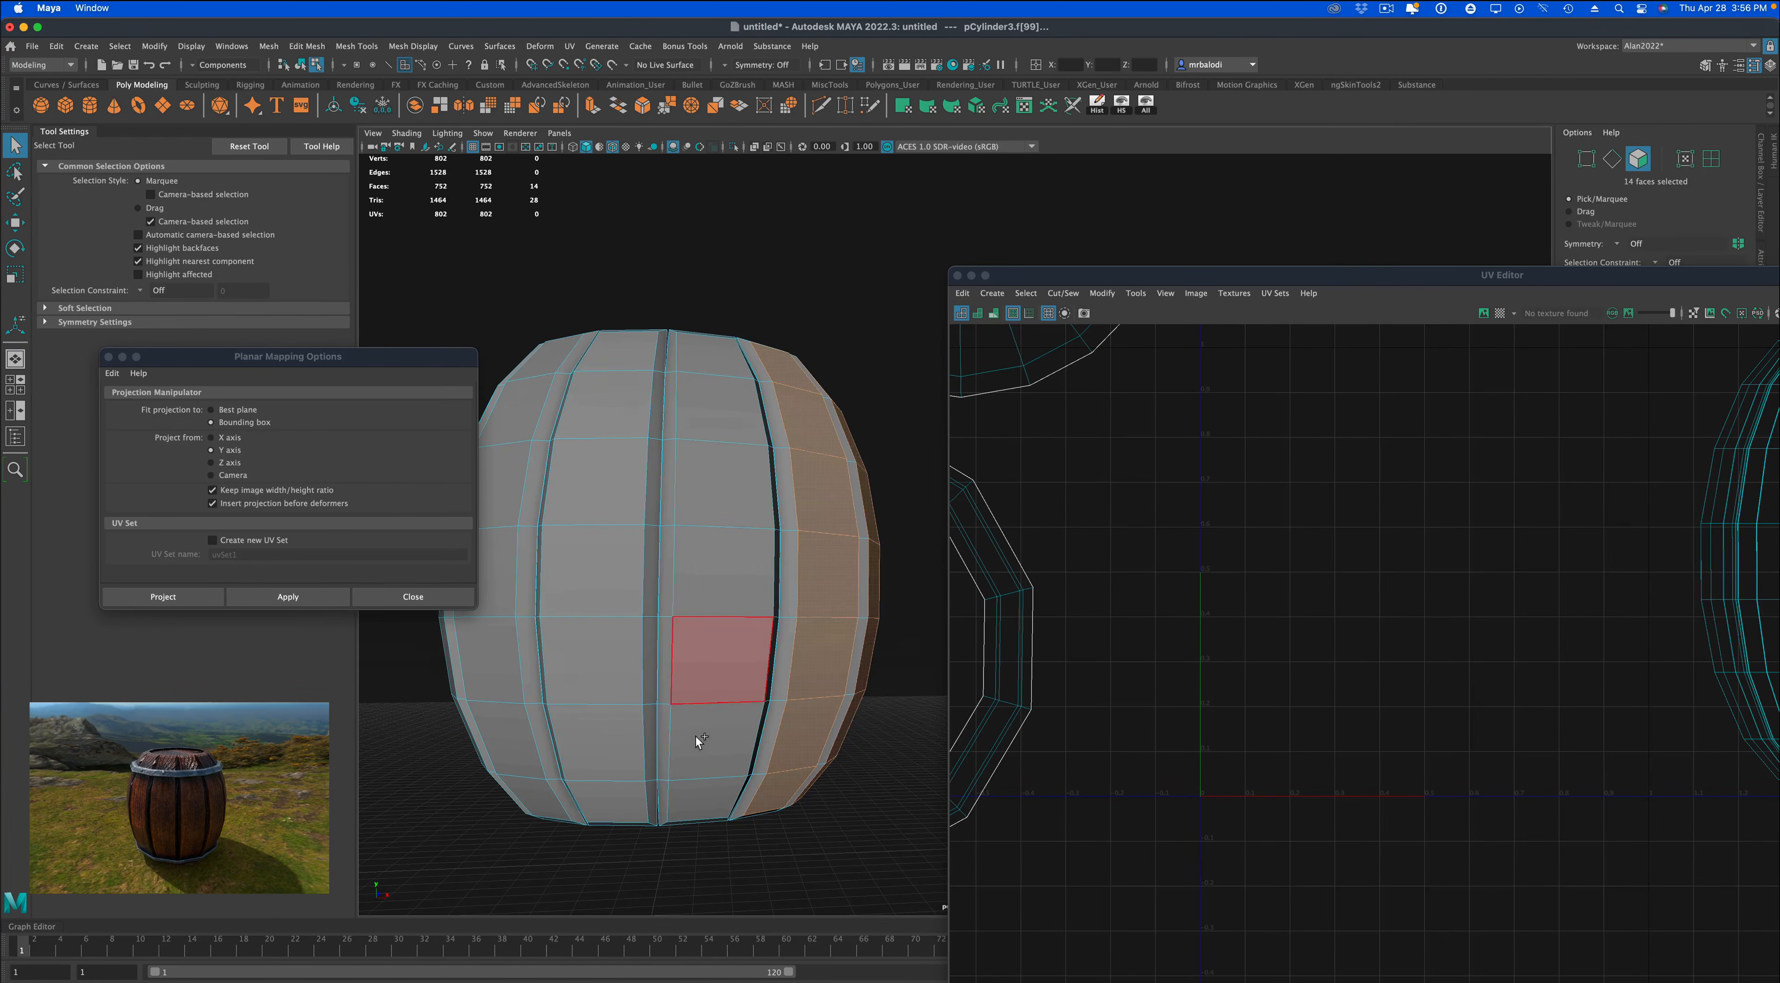
{"action": "left_click", "coordinate": [699, 798], "text": "shift"}
{"action": "double_click", "coordinate": [704, 371], "text": "shift"}
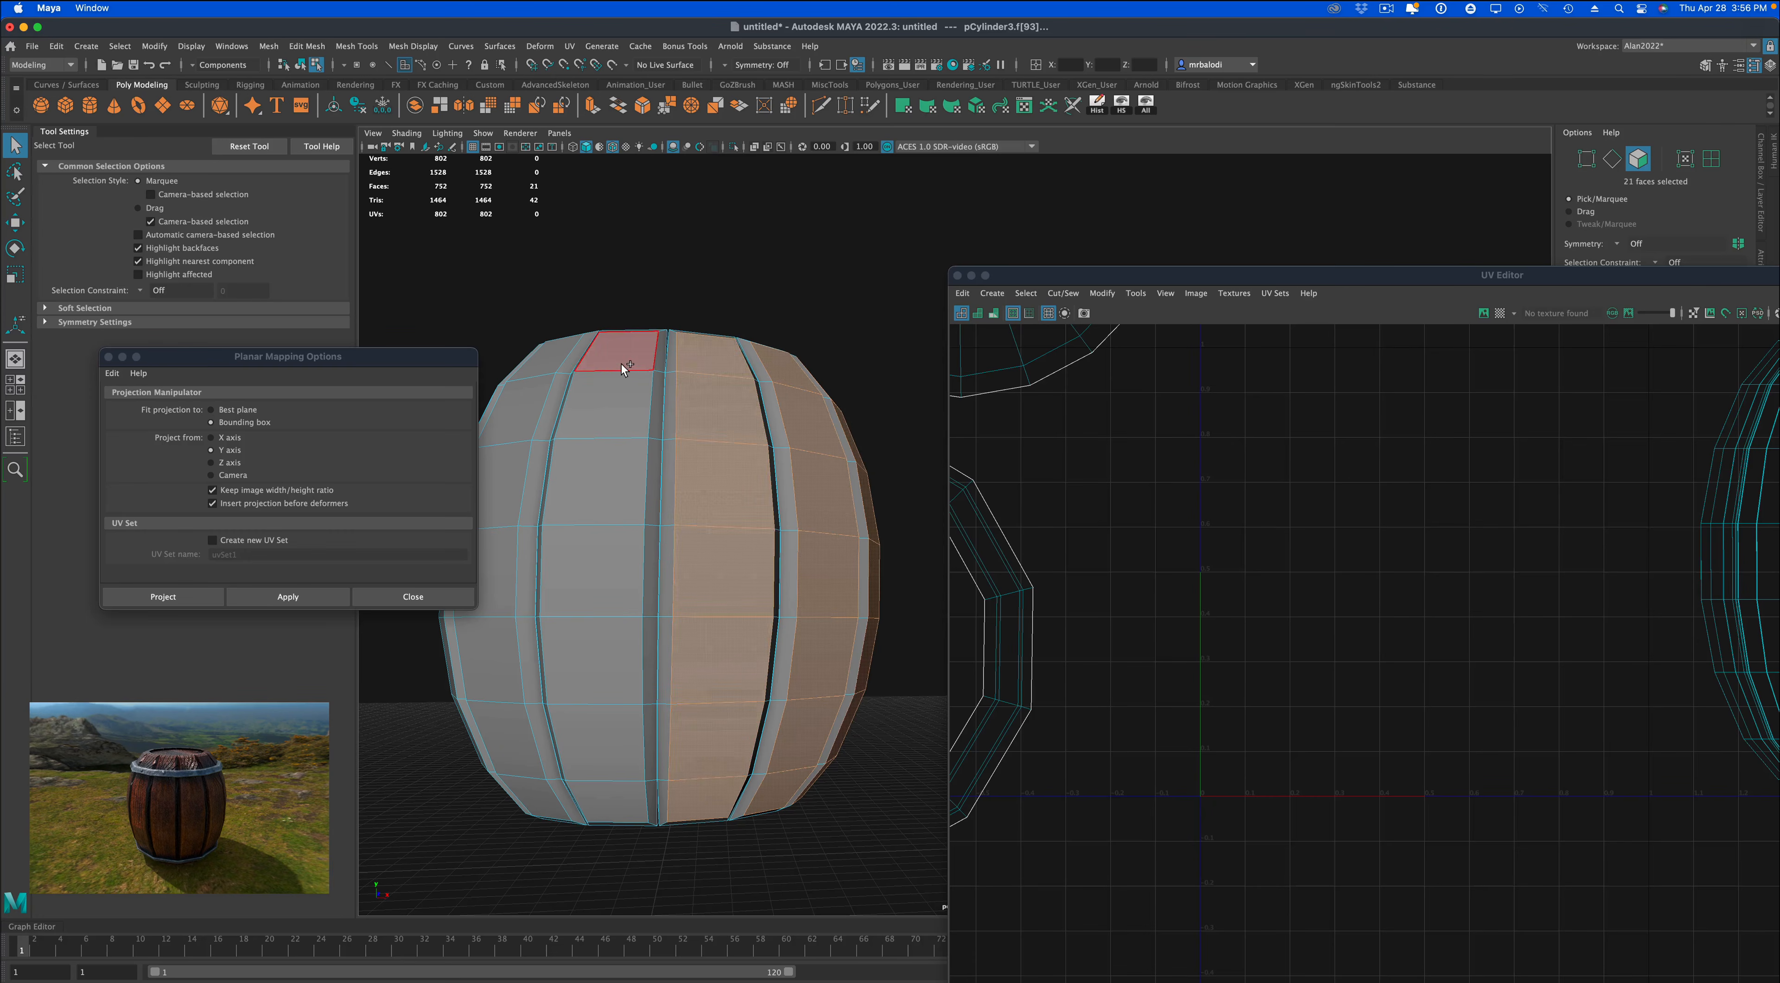
{"action": "double_click", "coordinate": [605, 795], "text": "shift"}
Add the outer face strips of the next four planks around the barrel to the selection.
{"action": "left_click_drag", "start_coordinate": [605, 797], "coordinate": [722, 774], "text": "alt"}
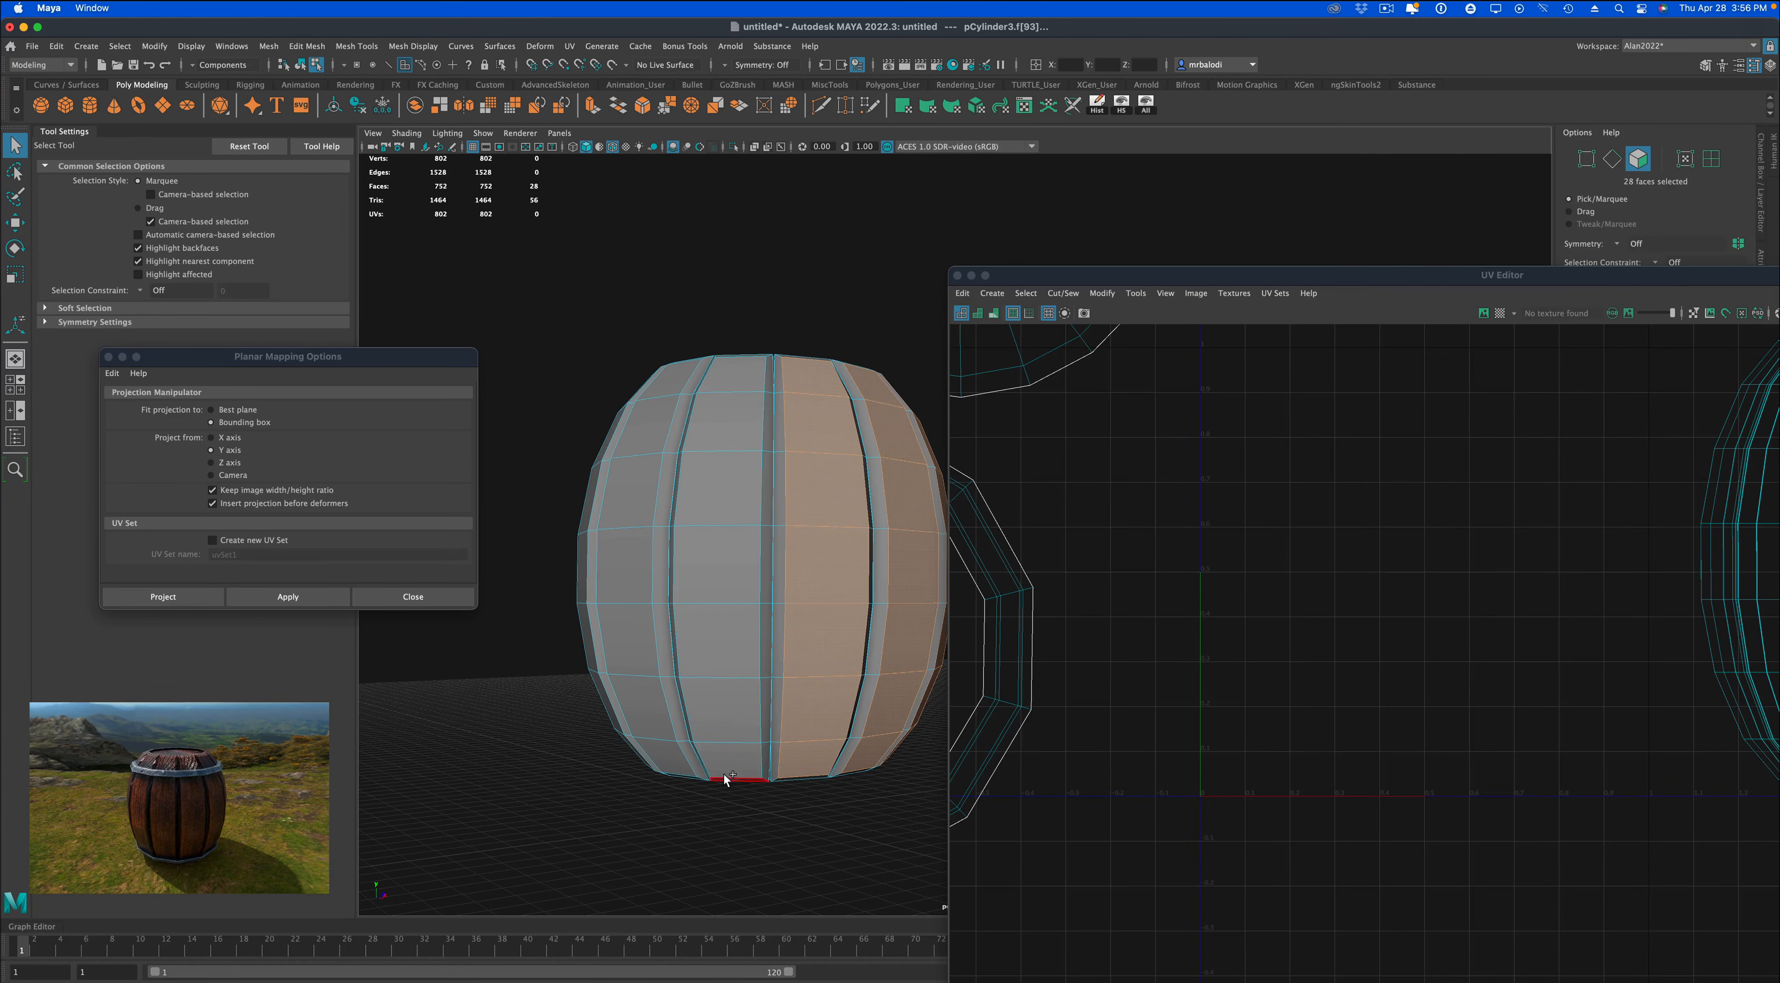
{"action": "left_click", "coordinate": [729, 760], "text": "shift"}
{"action": "double_click", "coordinate": [731, 379], "text": "shift"}
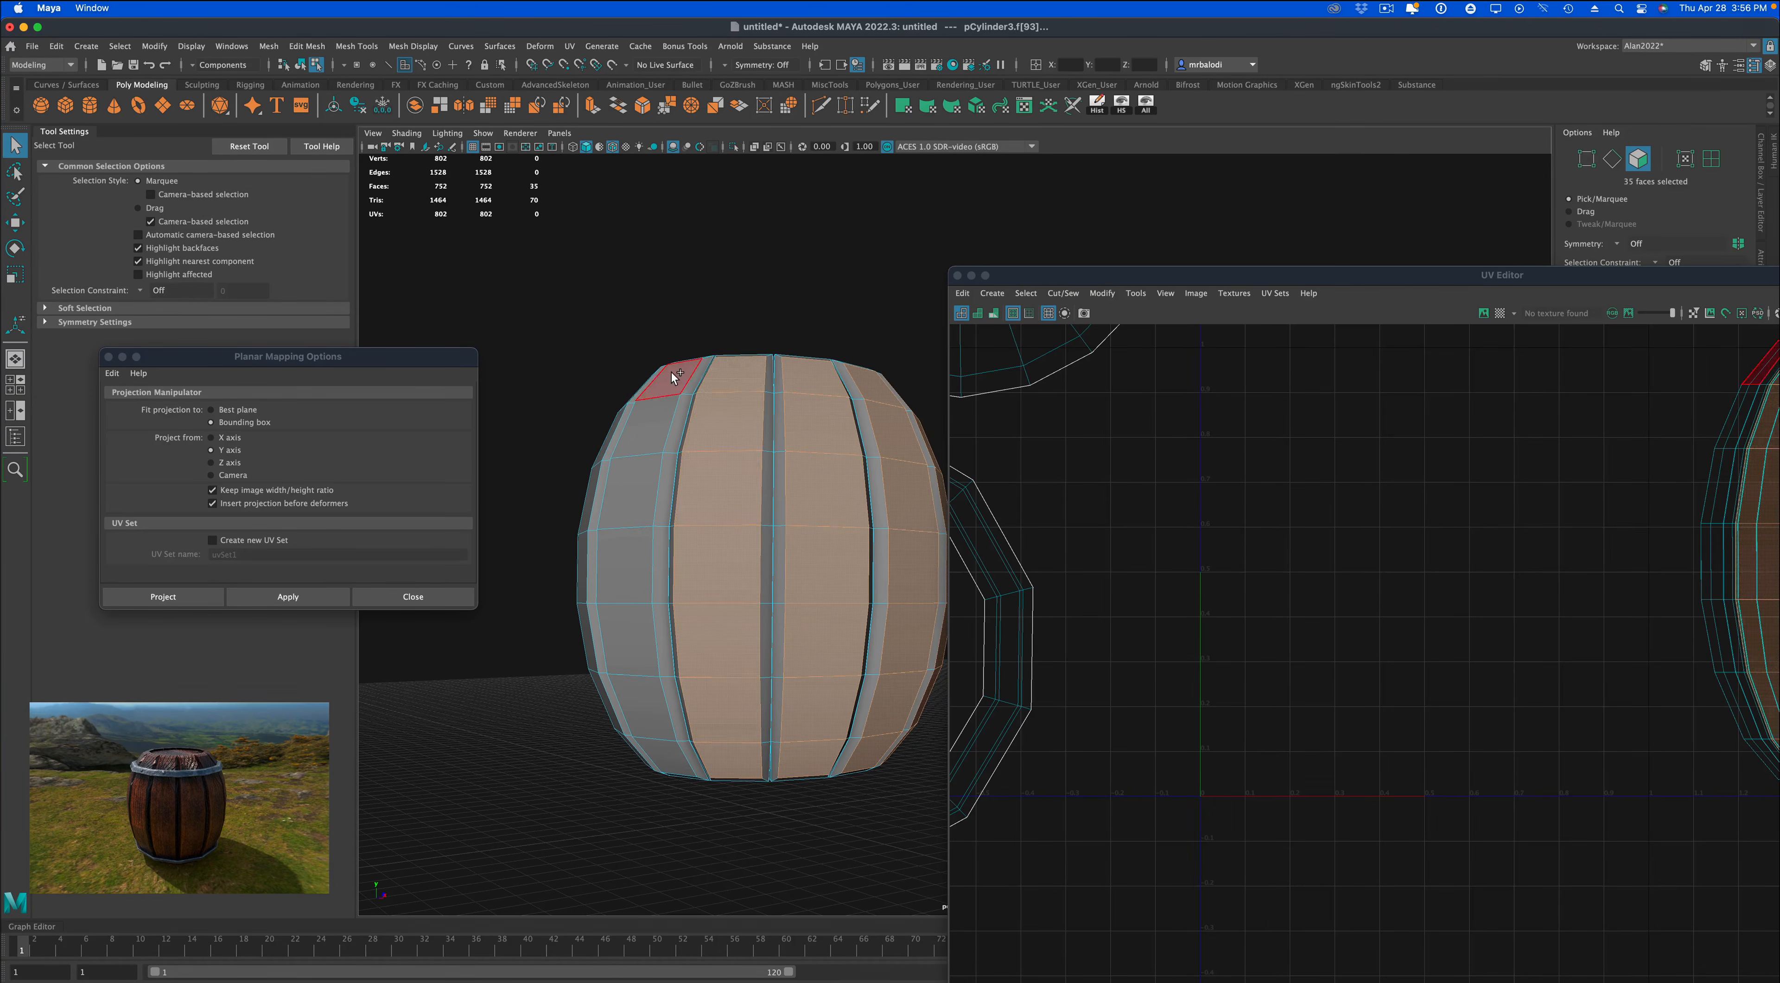
{"action": "double_click", "coordinate": [662, 760], "text": "shift"}
{"action": "left_click_drag", "start_coordinate": [560, 774], "coordinate": [635, 776], "text": "alt"}
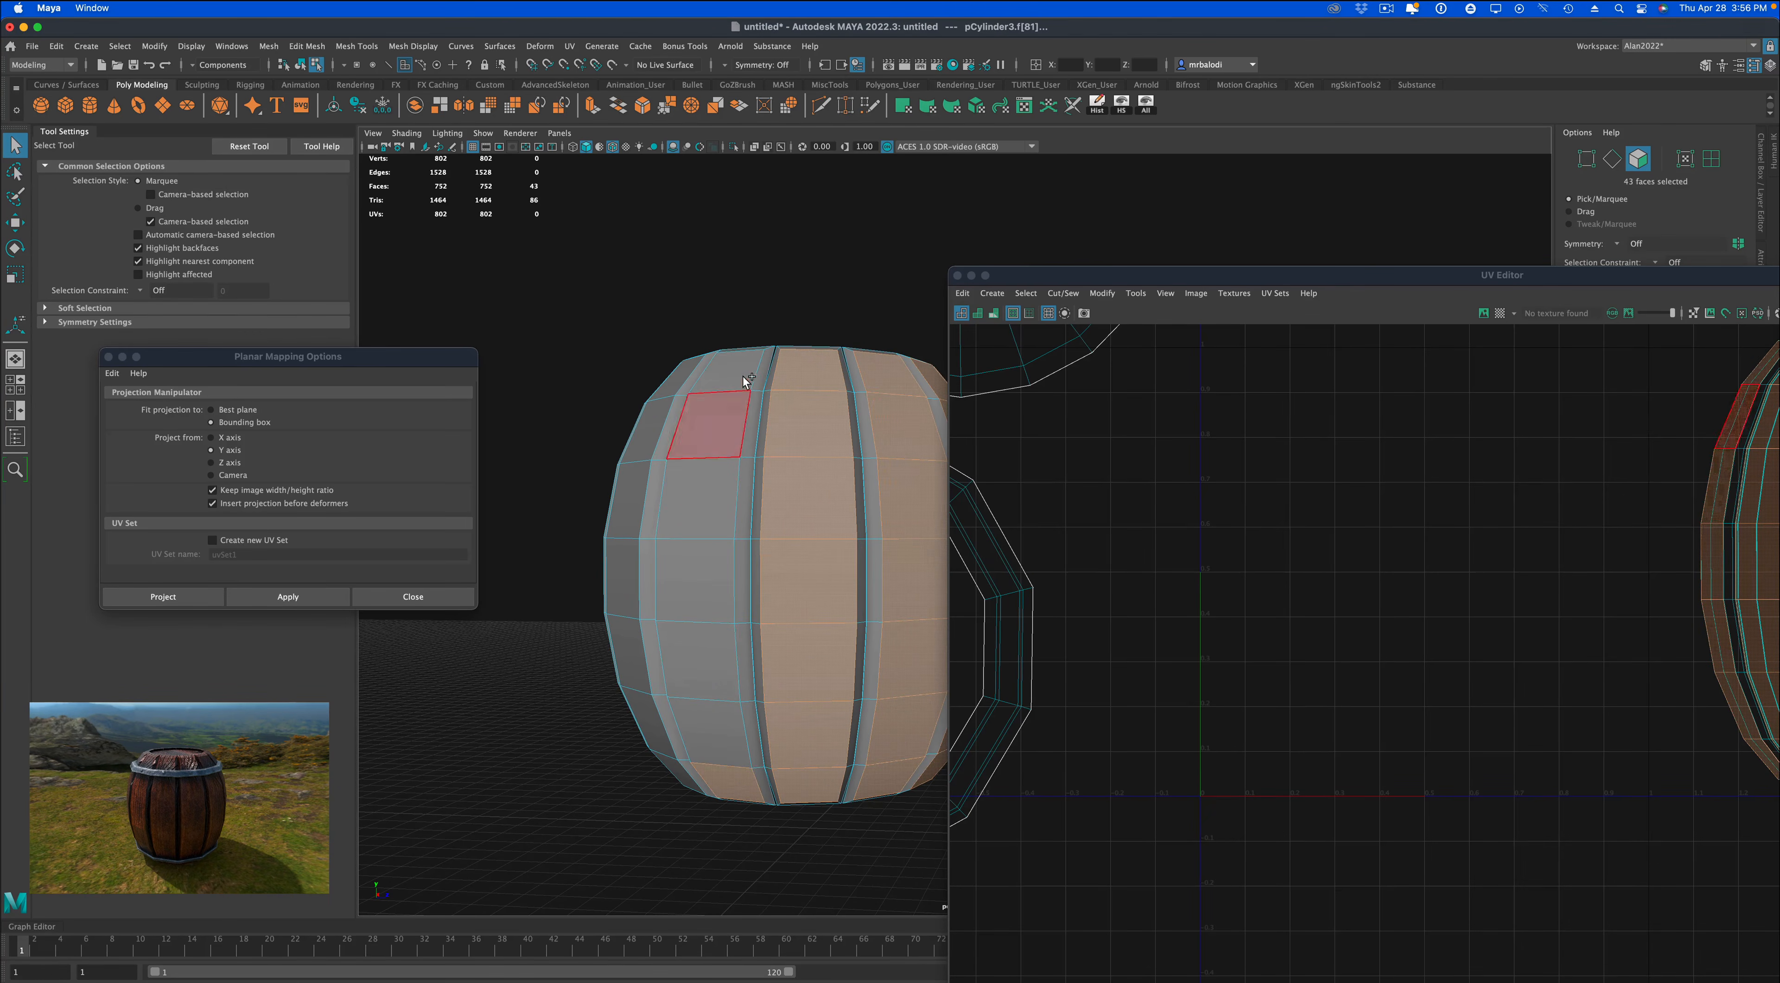
{"action": "double_click", "coordinate": [715, 380], "text": "shift"}
{"action": "left_click_drag", "start_coordinate": [715, 380], "coordinate": [485, 647], "text": "alt"}
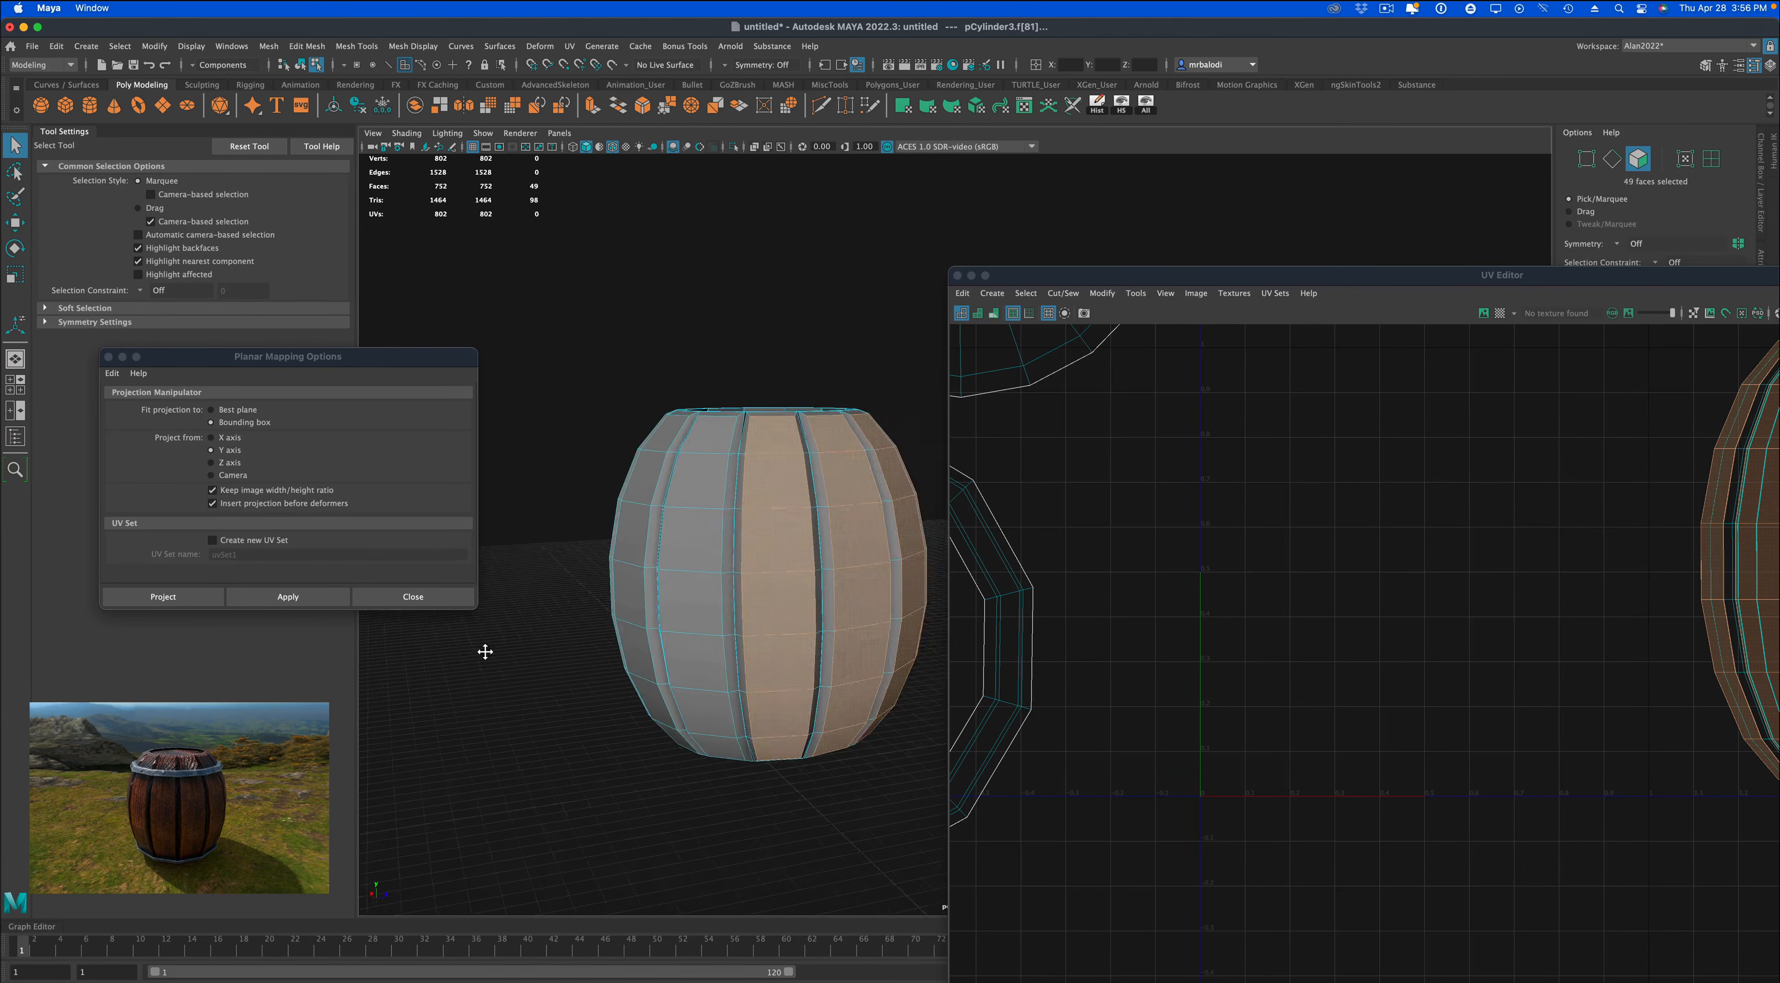
{"action": "left_click", "coordinate": [701, 740], "text": "shift"}
{"action": "double_click", "coordinate": [708, 429], "text": "shift"}
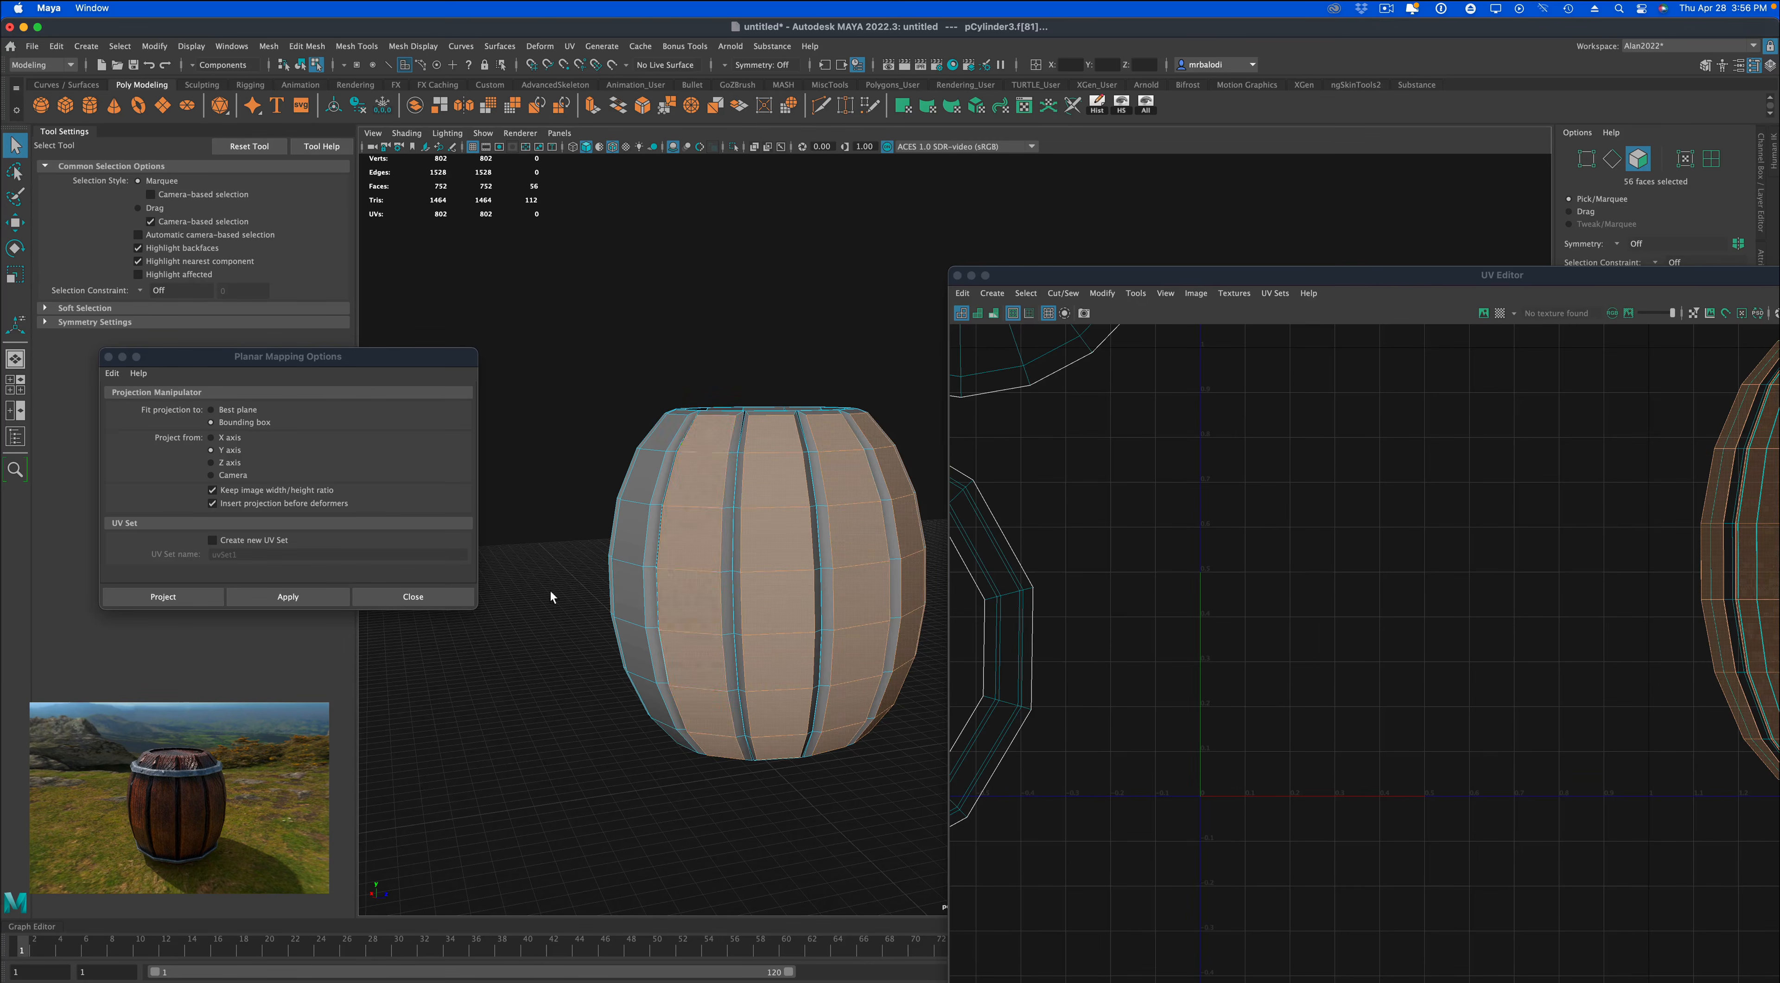
Add the outer face strips of the remaining four planks so the selection goes all the way around the barrel.
{"action": "mouse_move", "coordinate": [556, 596]}
{"action": "left_mouse_down", "text": "alt"}
{"action": "mouse_move", "coordinate": [576, 595]}
{"action": "mouse_move", "coordinate": [535, 610]}
{"action": "left_mouse_up", "text": "alt"}
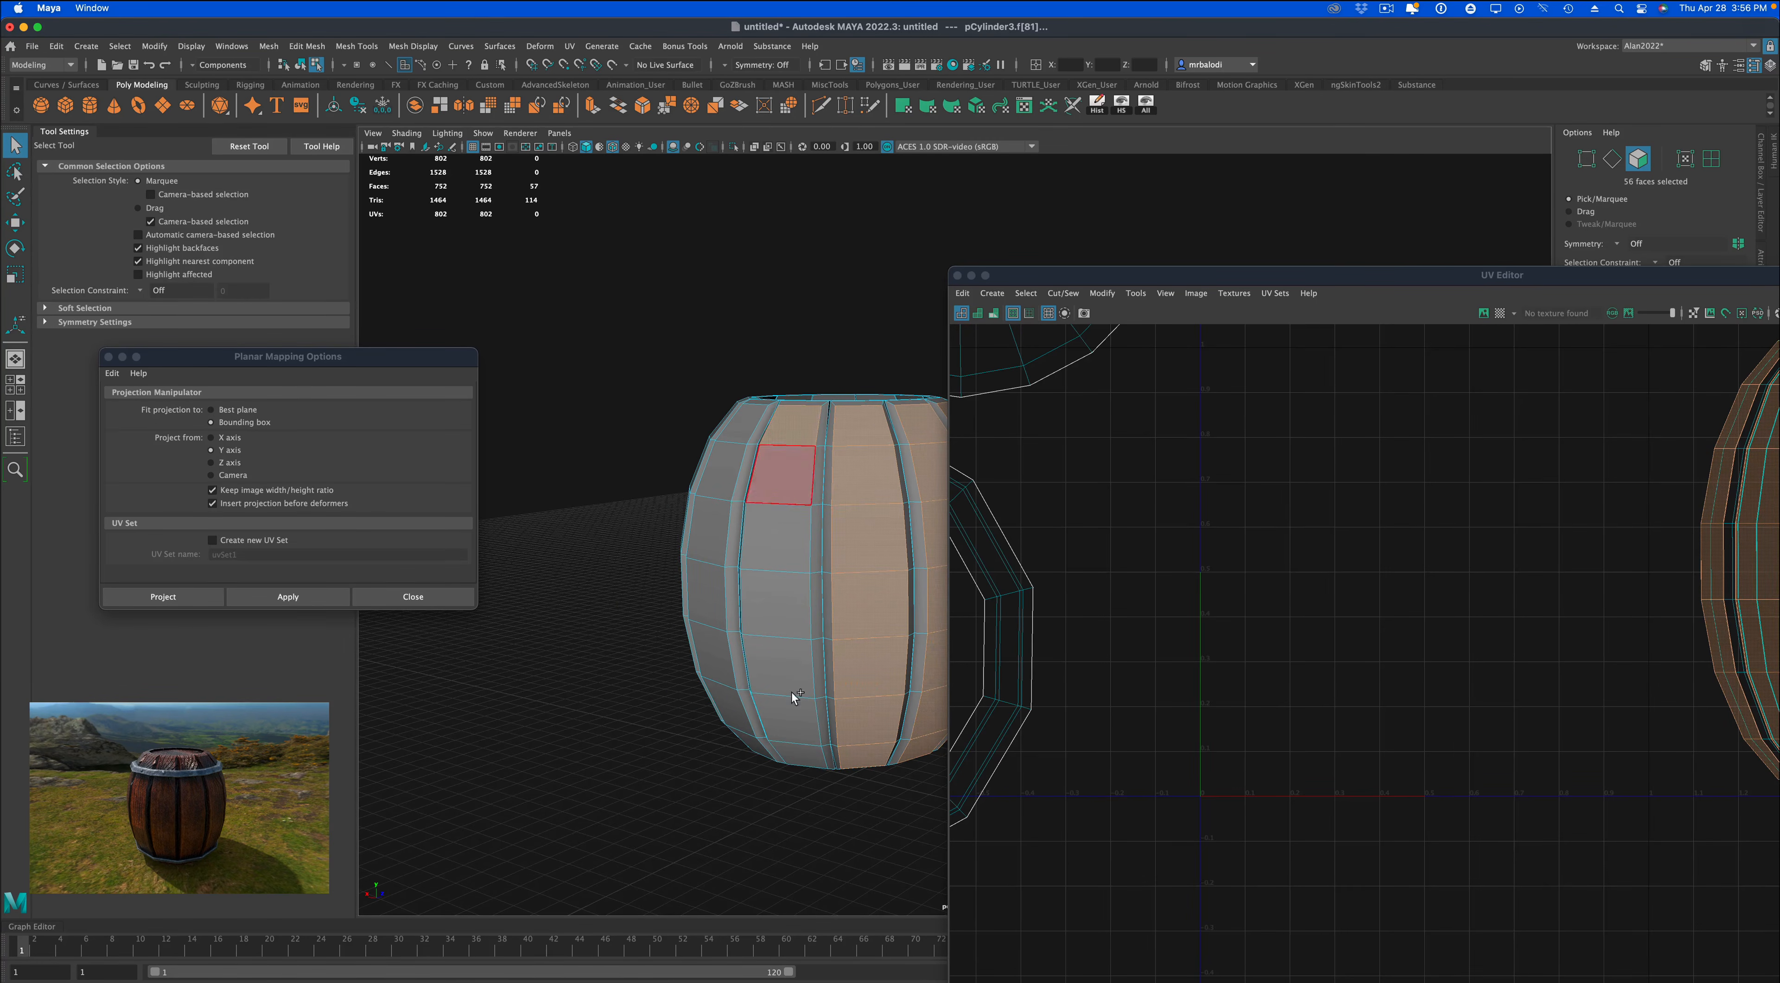
{"action": "double_click", "coordinate": [793, 750], "text": "shift"}
{"action": "left_click_drag", "start_coordinate": [605, 738], "coordinate": [725, 767], "text": "alt"}
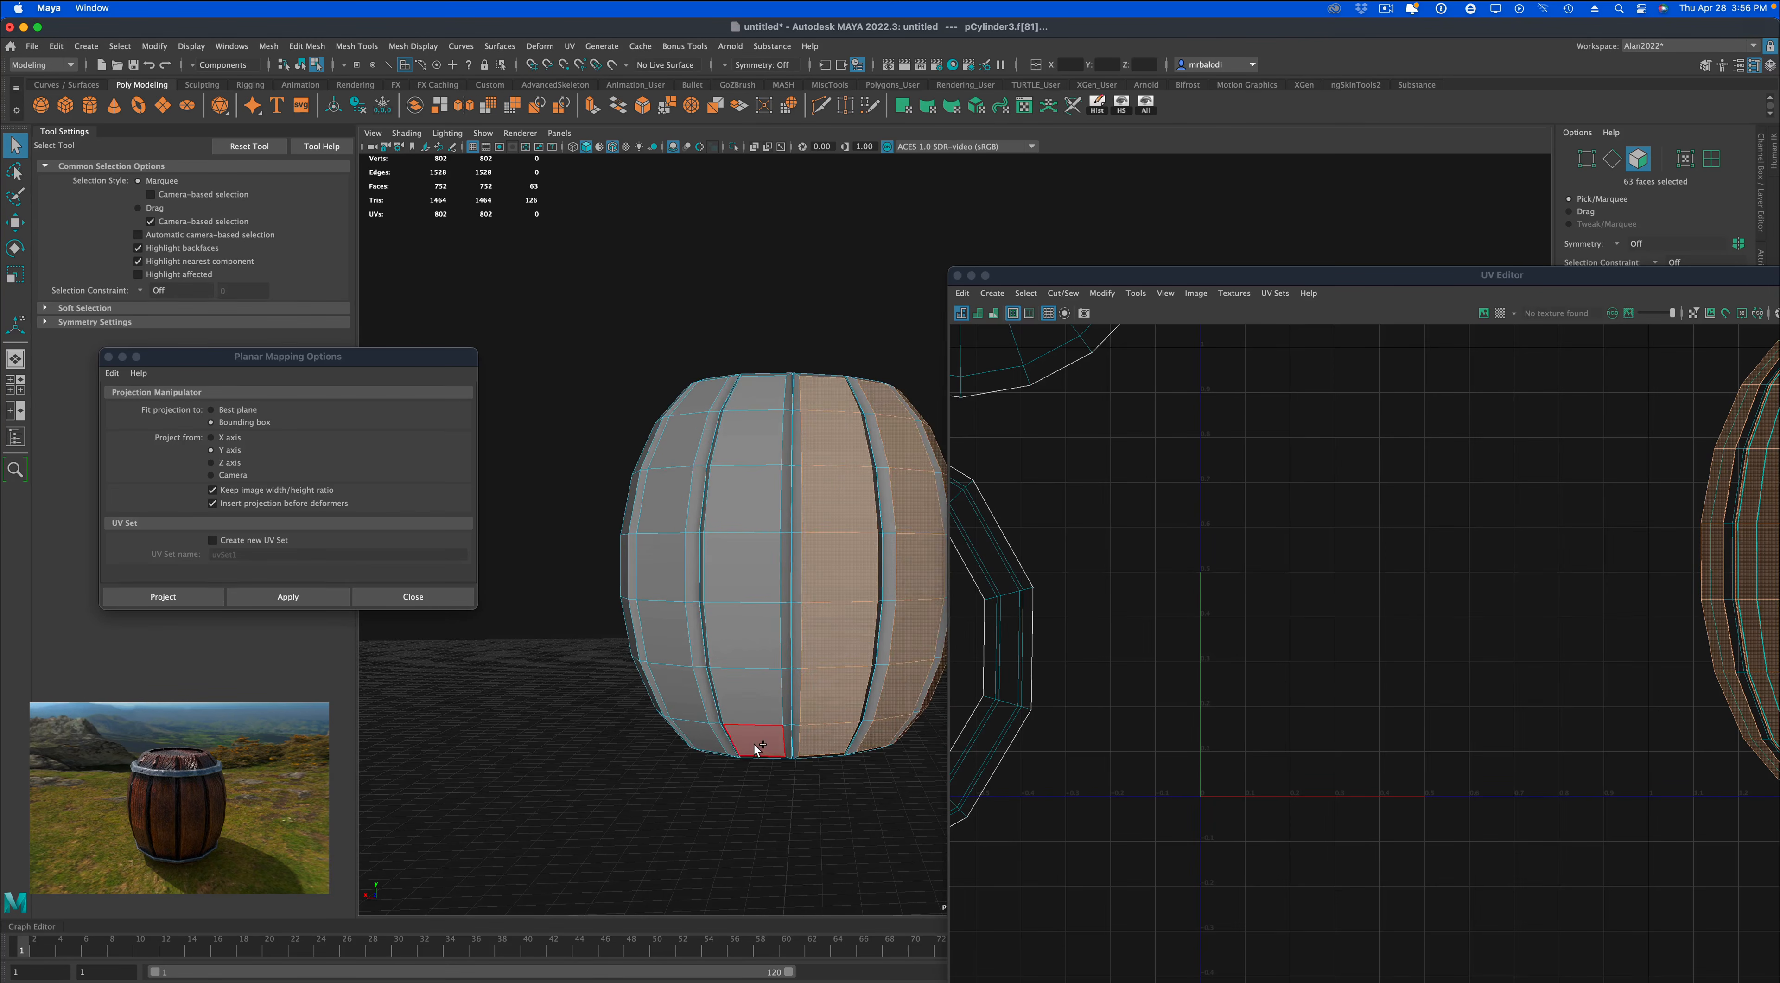
{"action": "double_click", "coordinate": [784, 386], "text": "shift"}
{"action": "left_click_drag", "start_coordinate": [609, 622], "coordinate": [624, 754], "text": "alt"}
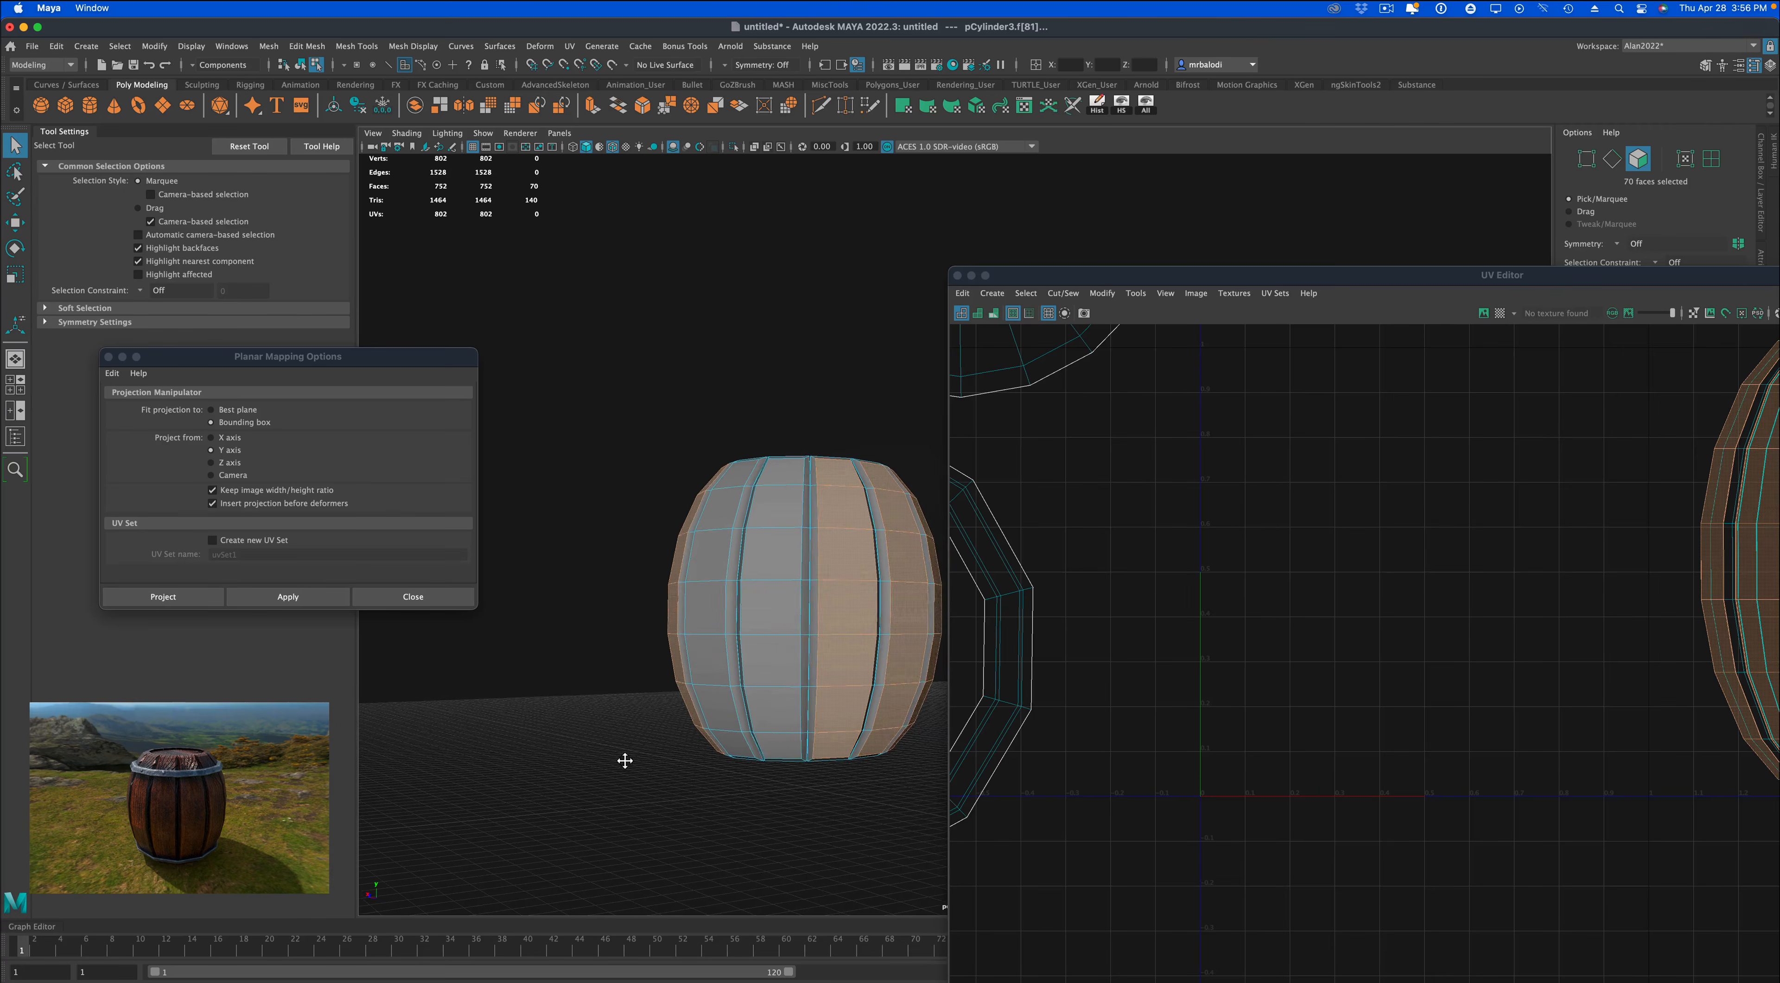
{"action": "left_click", "coordinate": [779, 744], "text": "shift"}
{"action": "double_click", "coordinate": [780, 477], "text": "shift"}
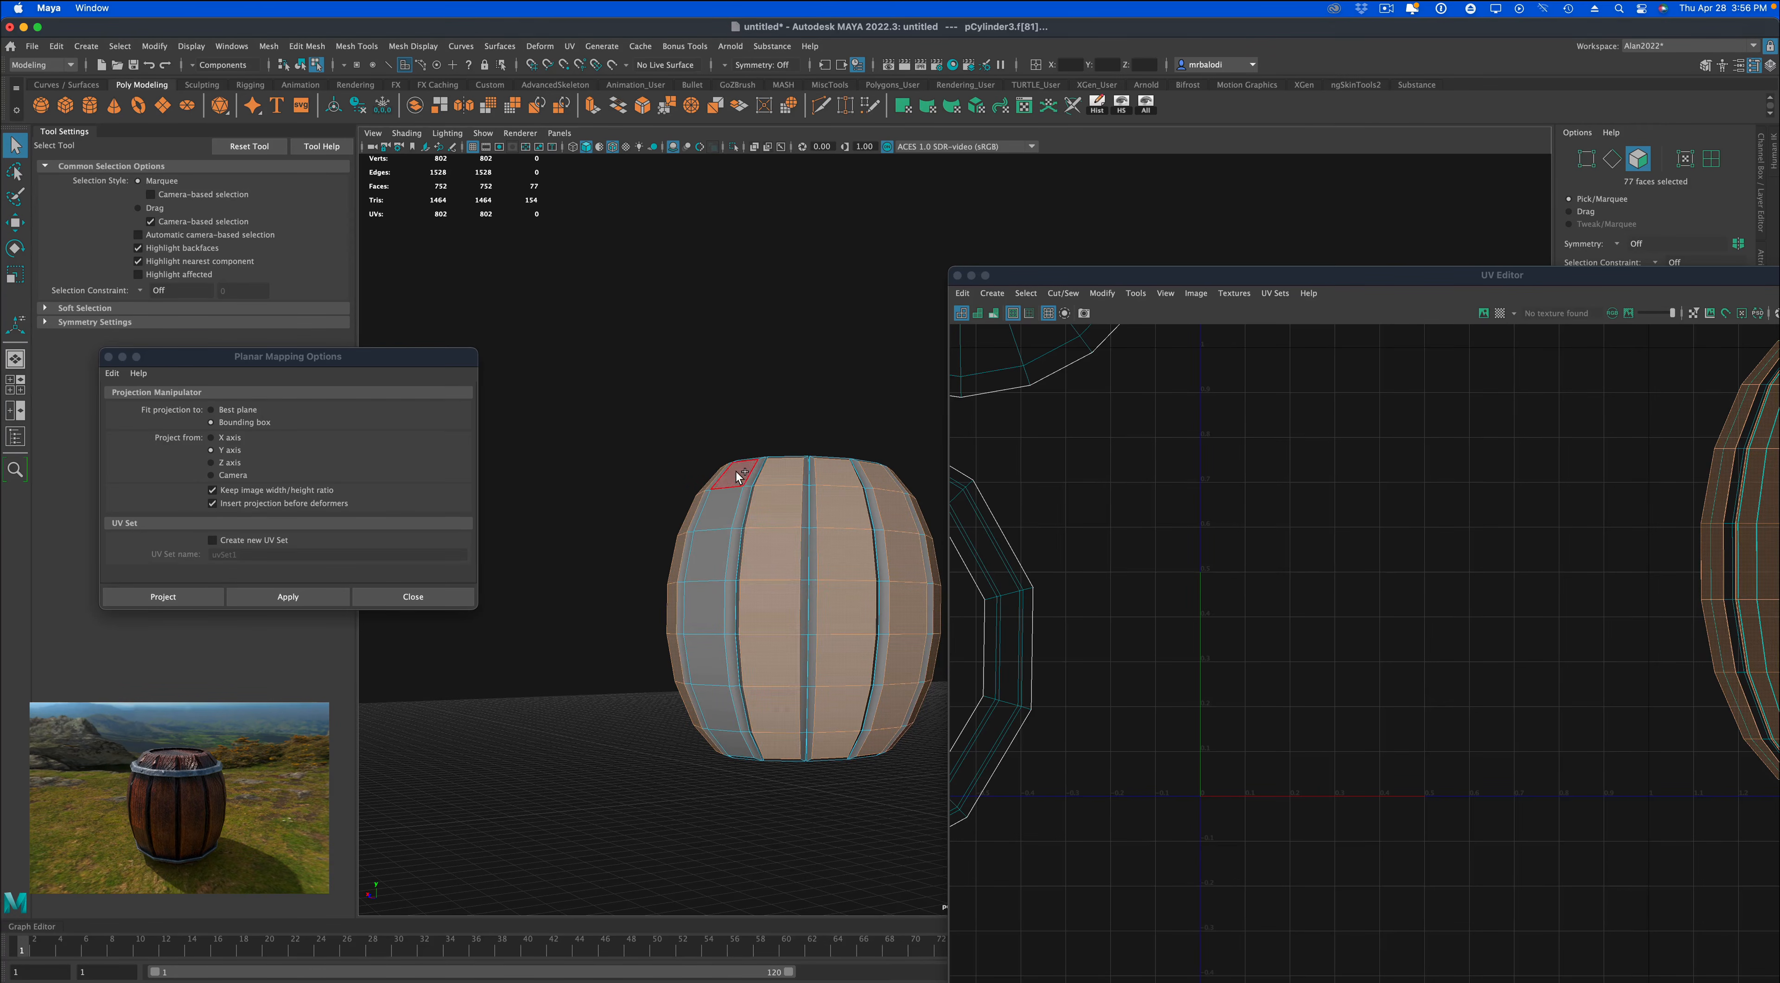
{"action": "double_click", "coordinate": [729, 732], "text": "shift"}
{"action": "left_click_drag", "start_coordinate": [646, 746], "coordinate": [584, 727], "text": "alt"}
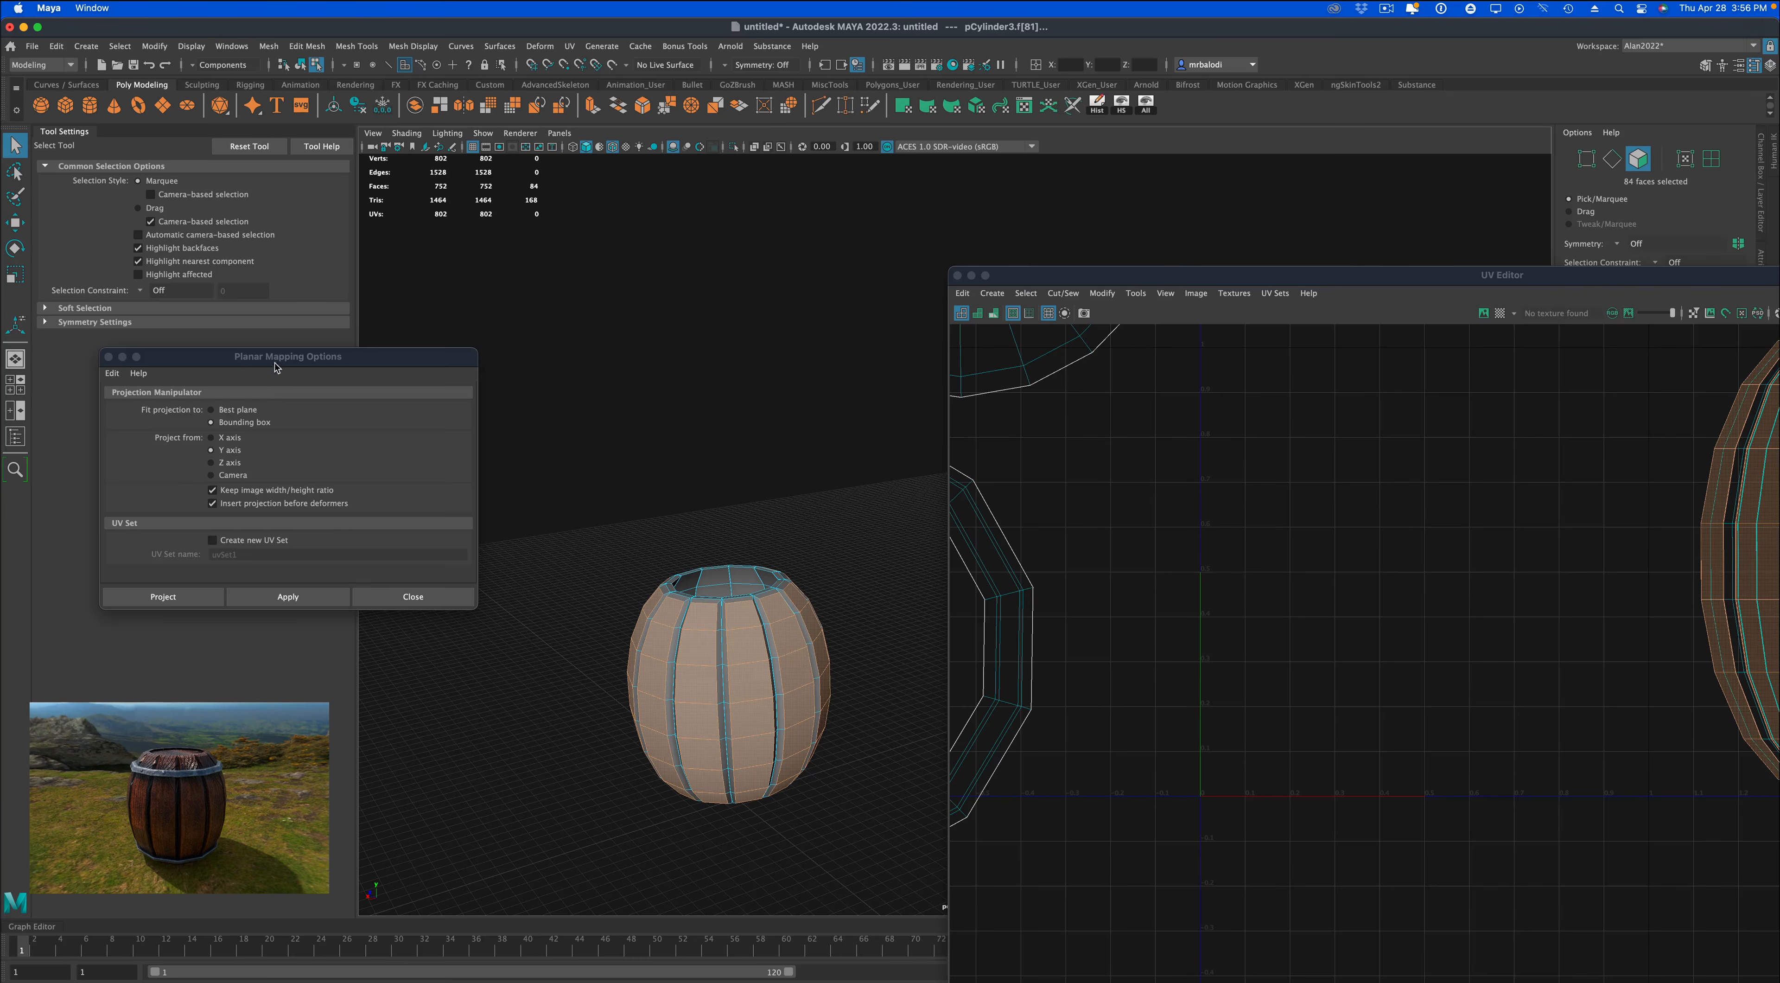
Grow the face selection twice to include the planks' sides and rim edges but not their inner faces.
{"action": "left_click_drag", "start_coordinate": [276, 364], "coordinate": [299, 356]}
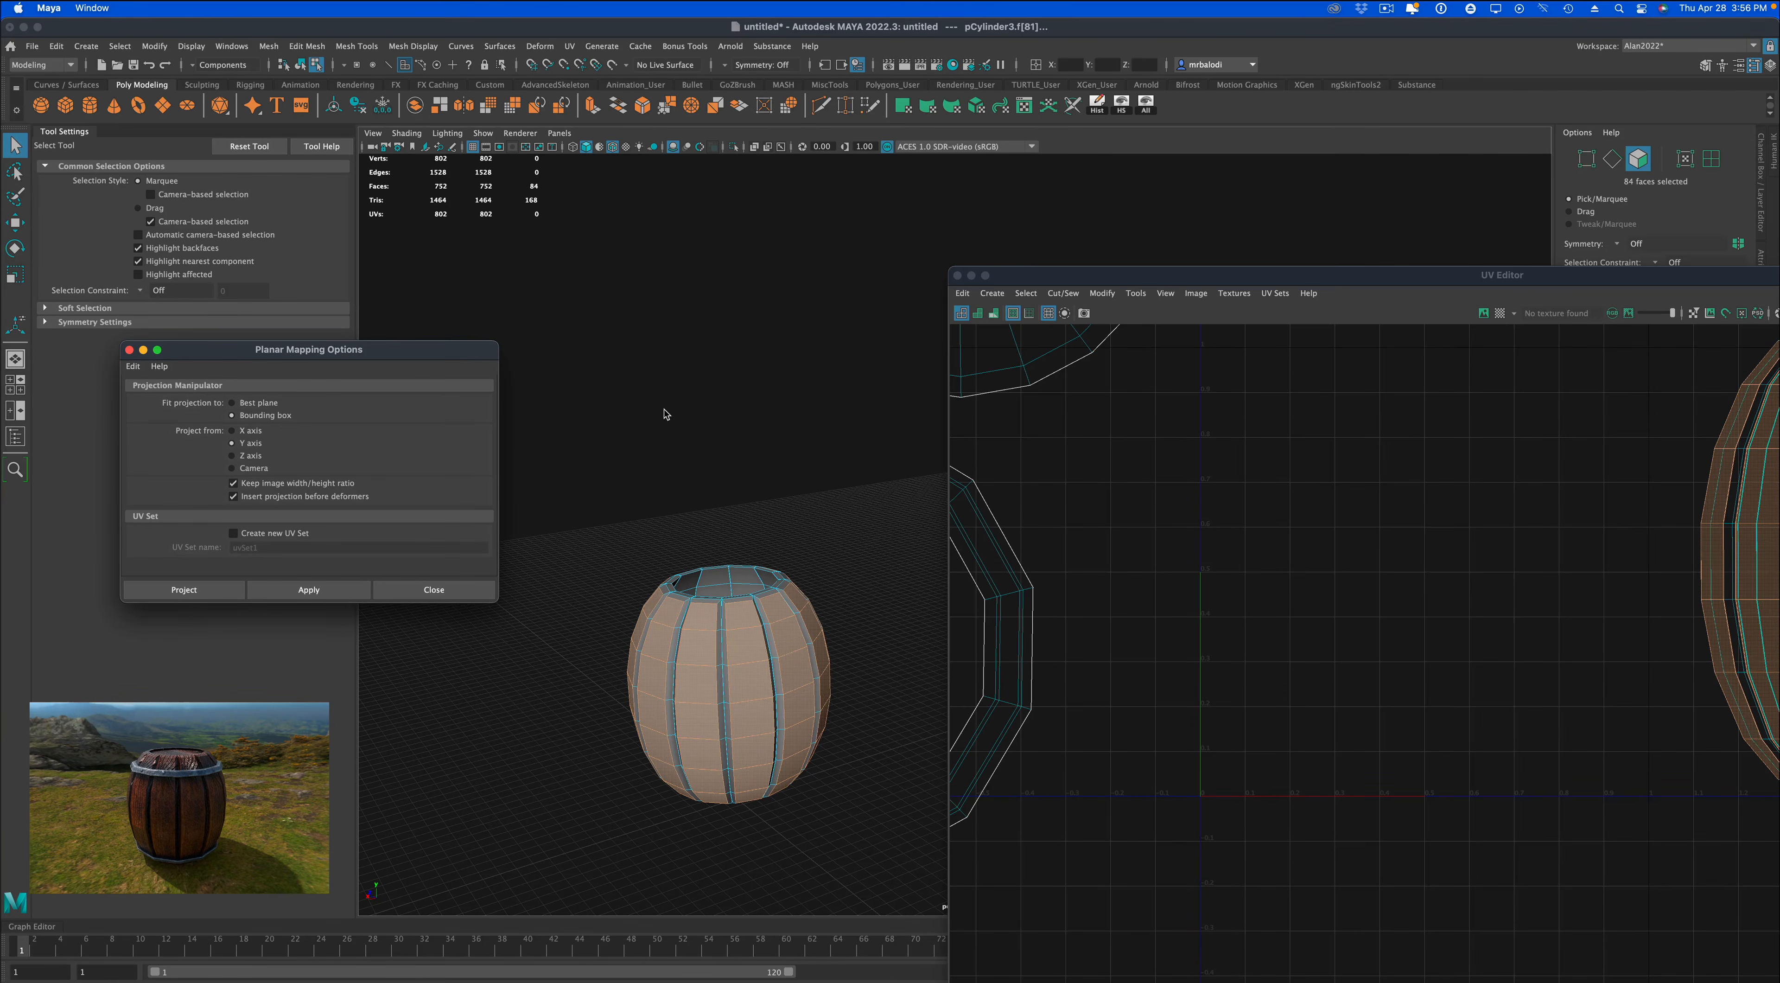
{"action": "key", "text": "shift+period"}
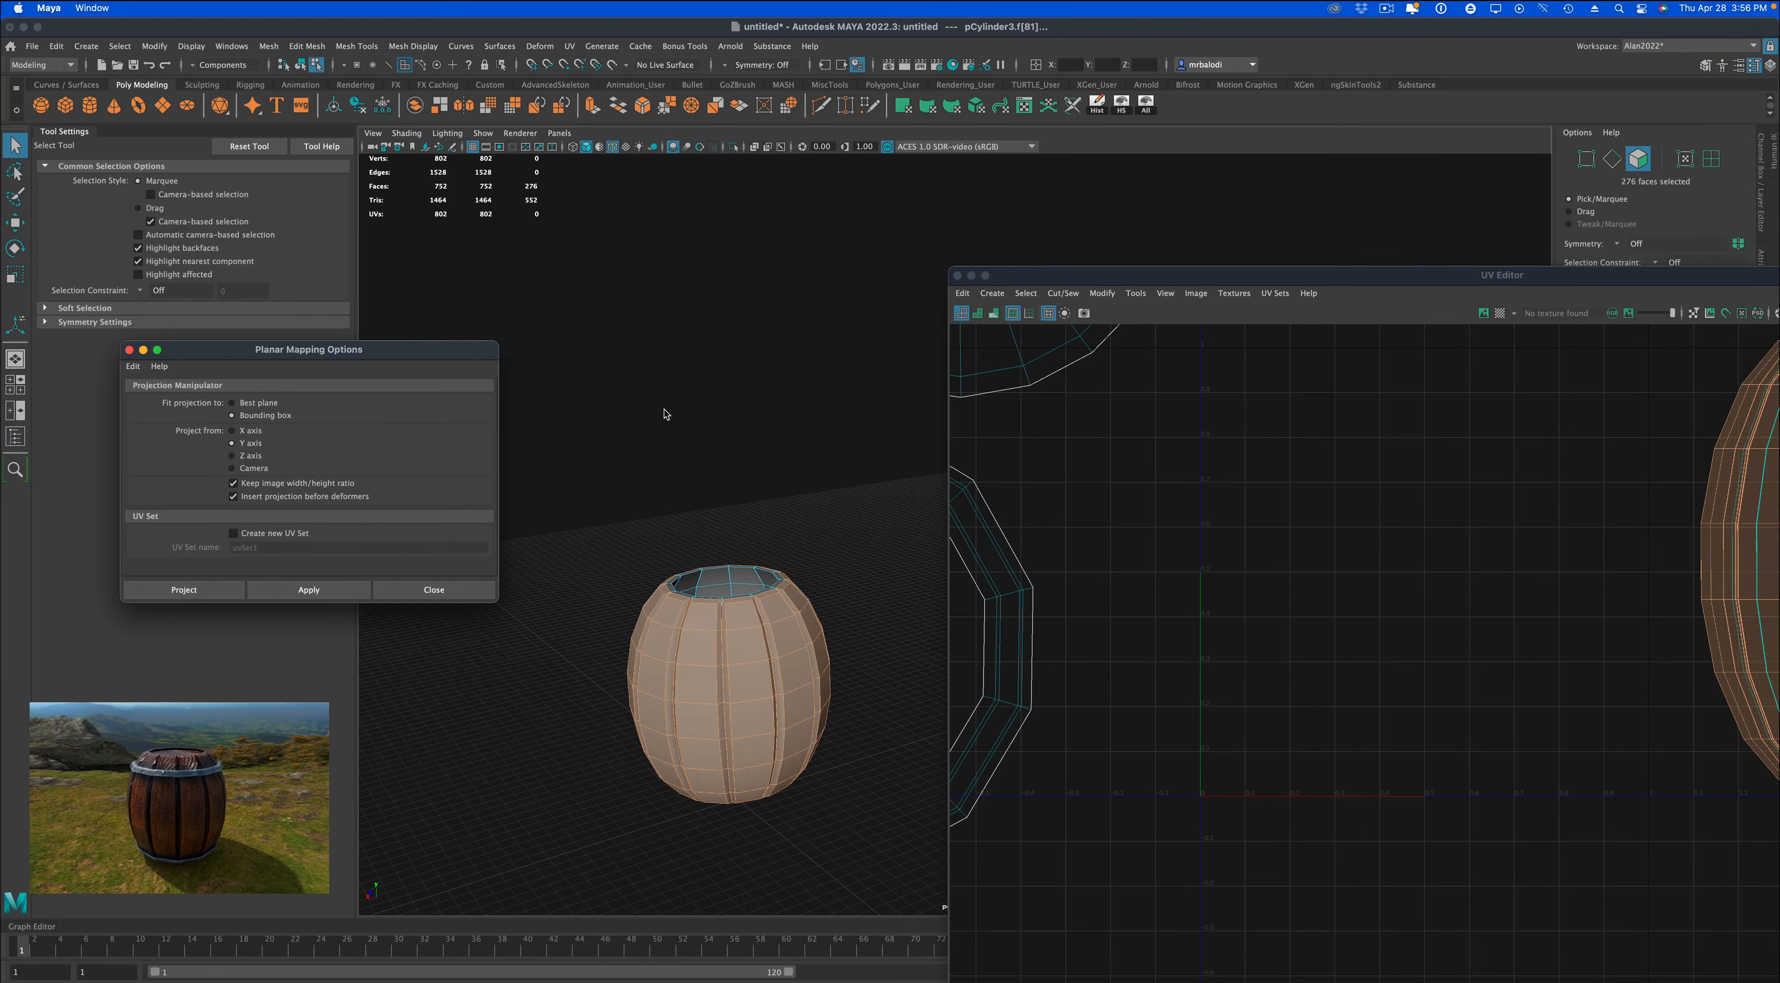
{"action": "mouse_move", "coordinate": [661, 427]}
{"action": "left_mouse_down", "text": "alt"}
{"action": "mouse_move", "coordinate": [656, 465]}
{"action": "mouse_move", "coordinate": [665, 419]}
{"action": "left_mouse_up", "text": "alt"}
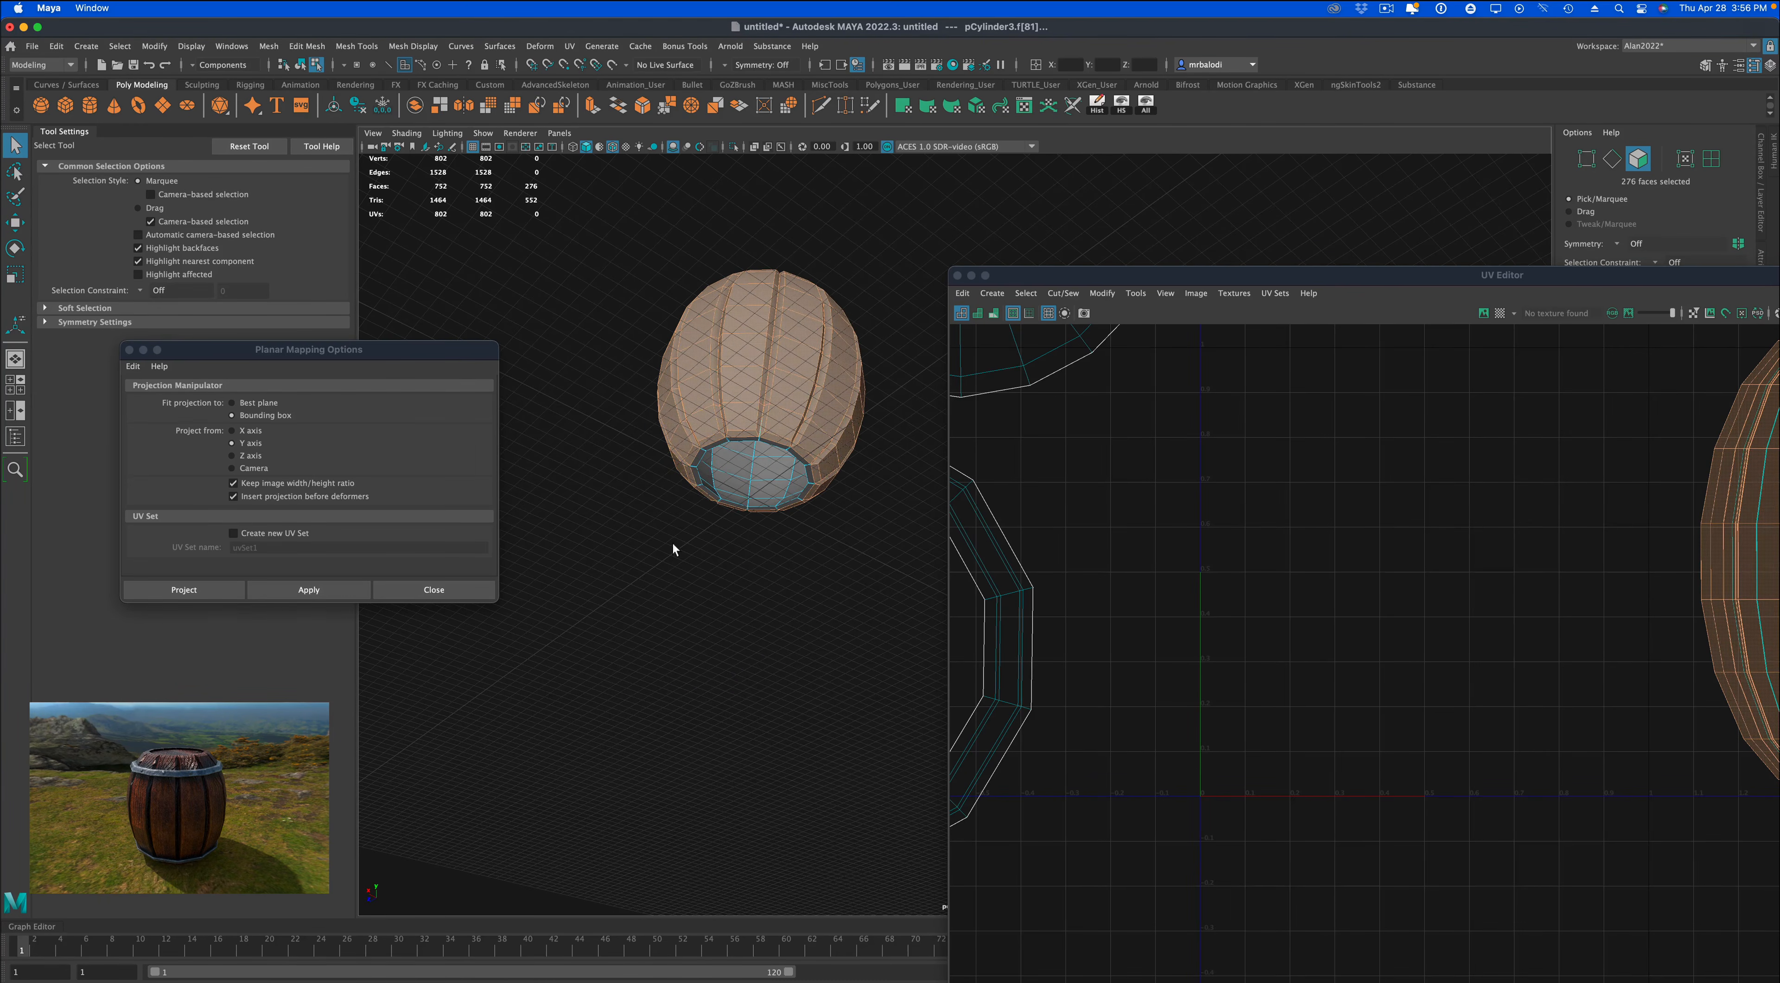
{"action": "right_click_drag", "start_coordinate": [673, 549], "coordinate": [766, 643], "text": "alt"}
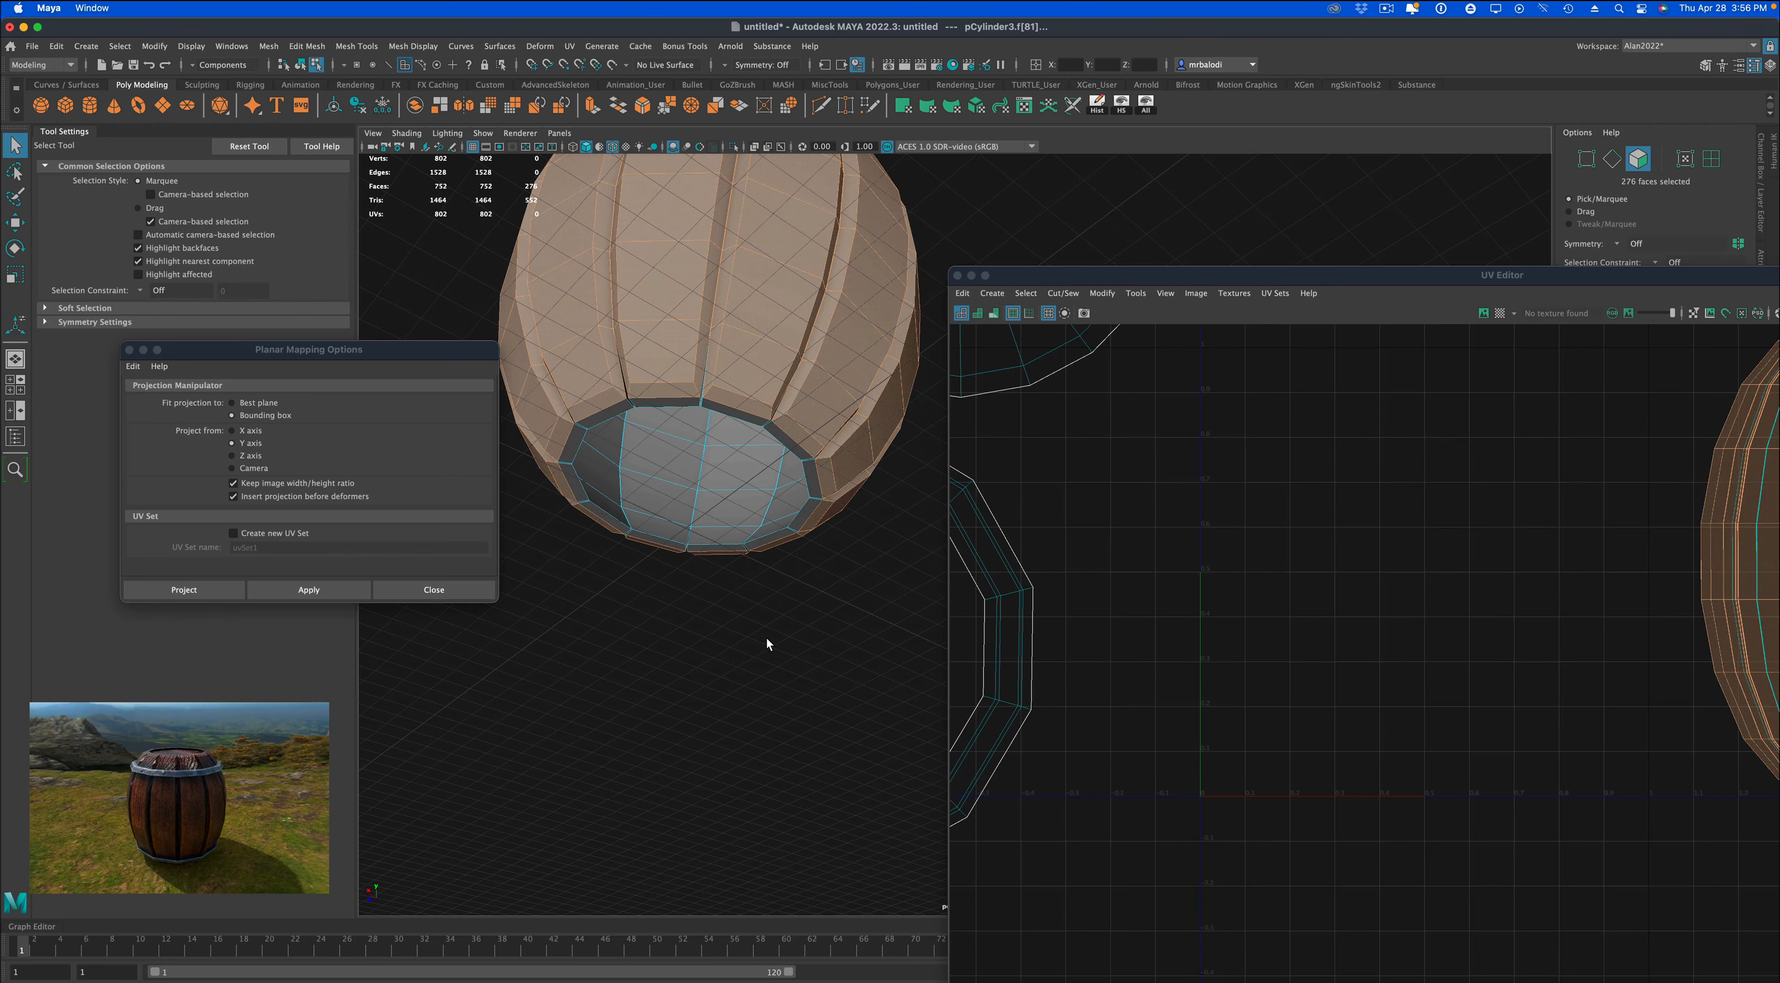
{"action": "key", "text": "shift+period"}
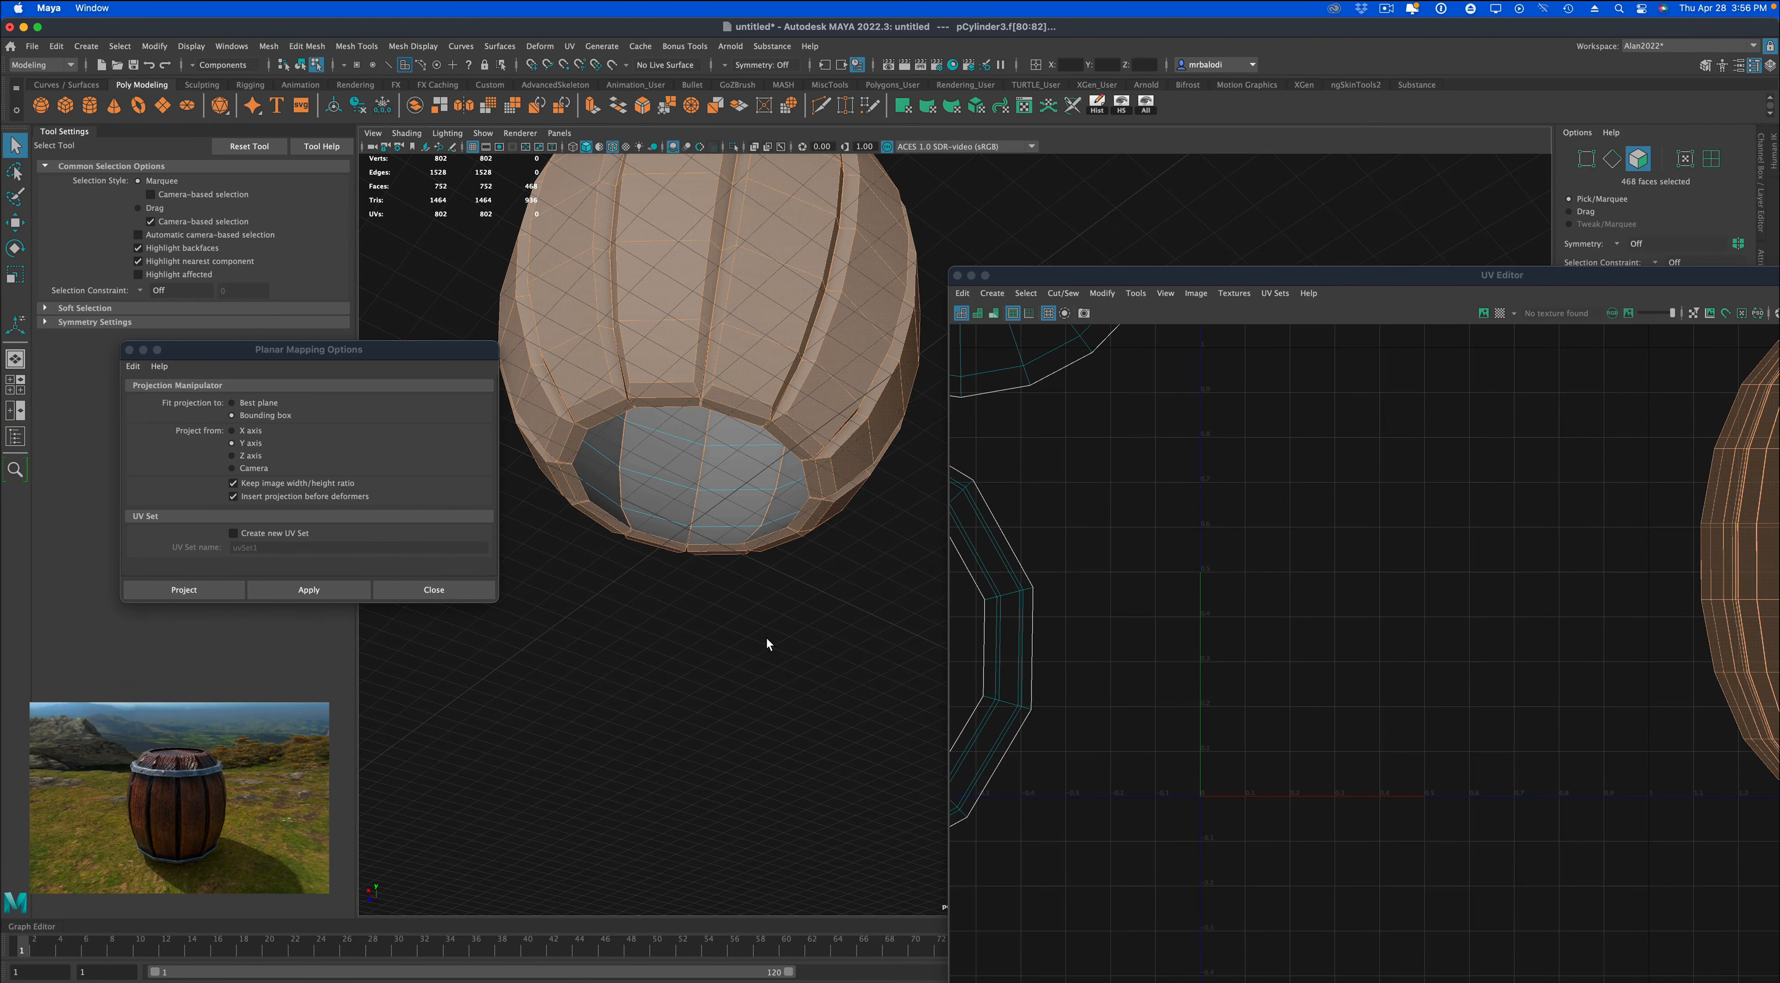
{"action": "left_click_drag", "start_coordinate": [786, 625], "coordinate": [830, 427], "text": "alt"}
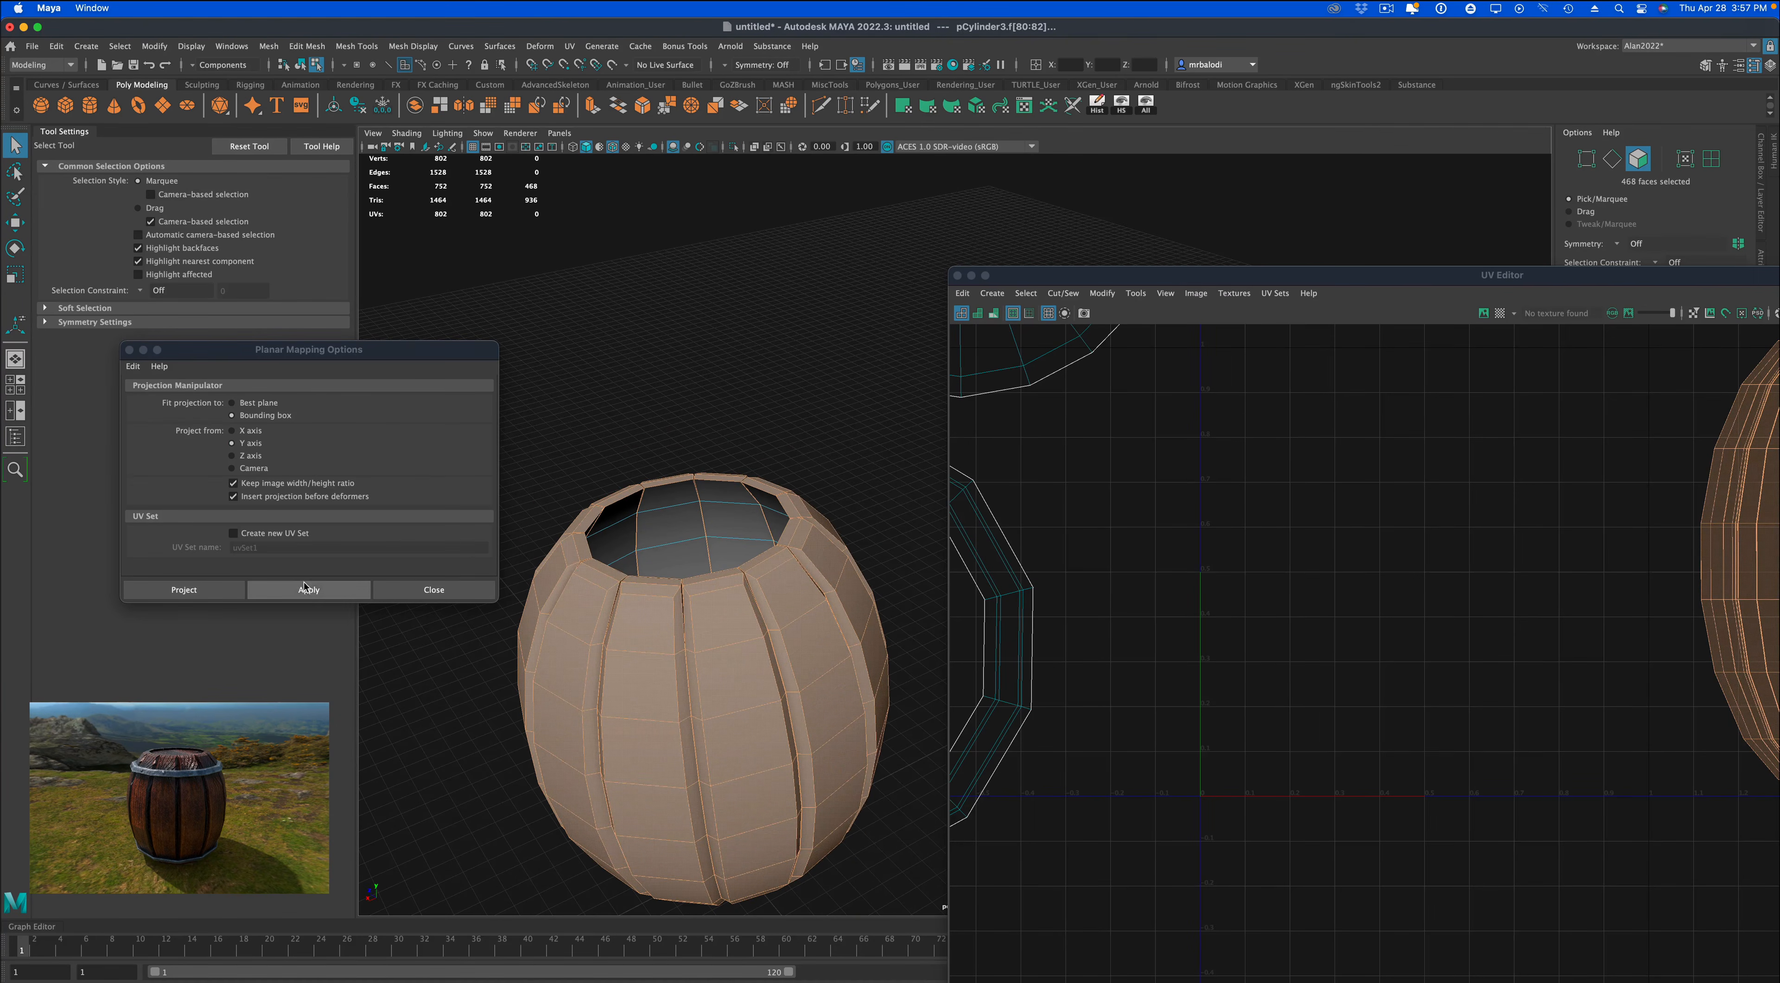
Apply a planar UV projection from the Y axis to the selected plank faces and unfold their shells.
{"action": "left_click", "coordinate": [332, 587]}
{"action": "left_click", "coordinate": [1425, 274]}
{"action": "left_click_drag", "start_coordinate": [1423, 275], "coordinate": [843, 217]}
{"action": "left_click", "coordinate": [1609, 459]}
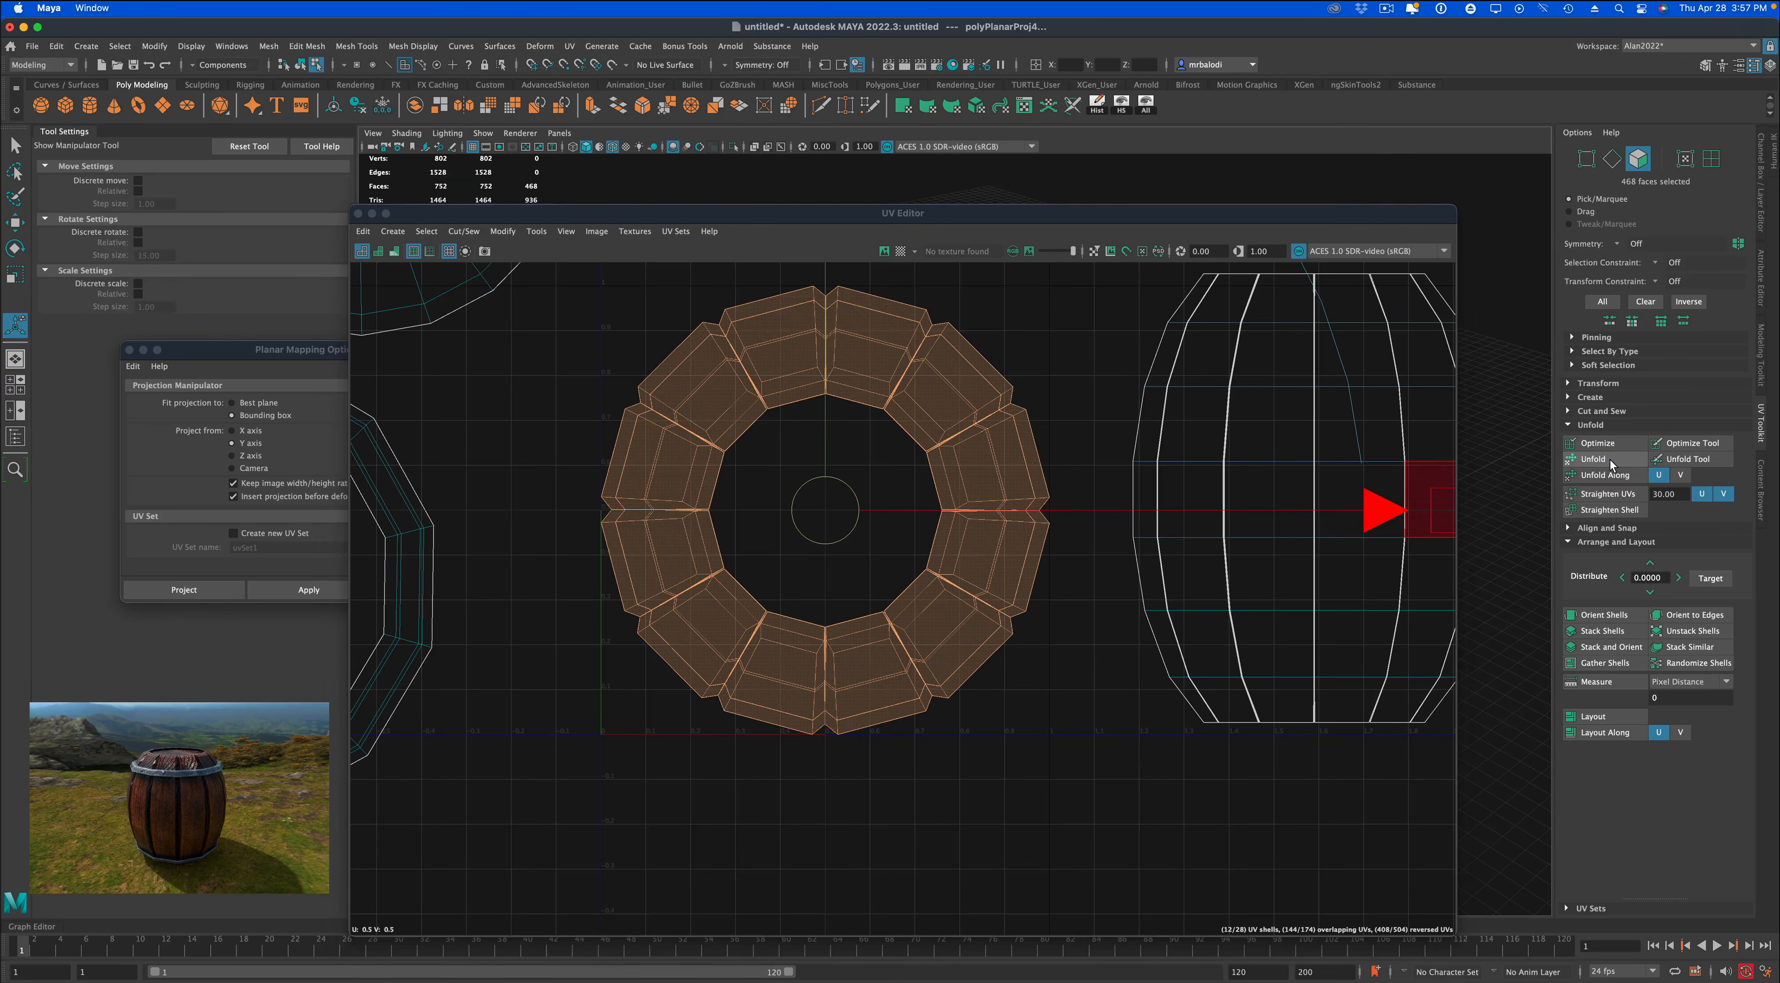
Stack the similar plank shells on top of each other and move the stack to the left of the disc and band shells.
{"action": "scroll", "coordinate": [1079, 731], "scroll_direction": "down", "scroll_amount": 3}
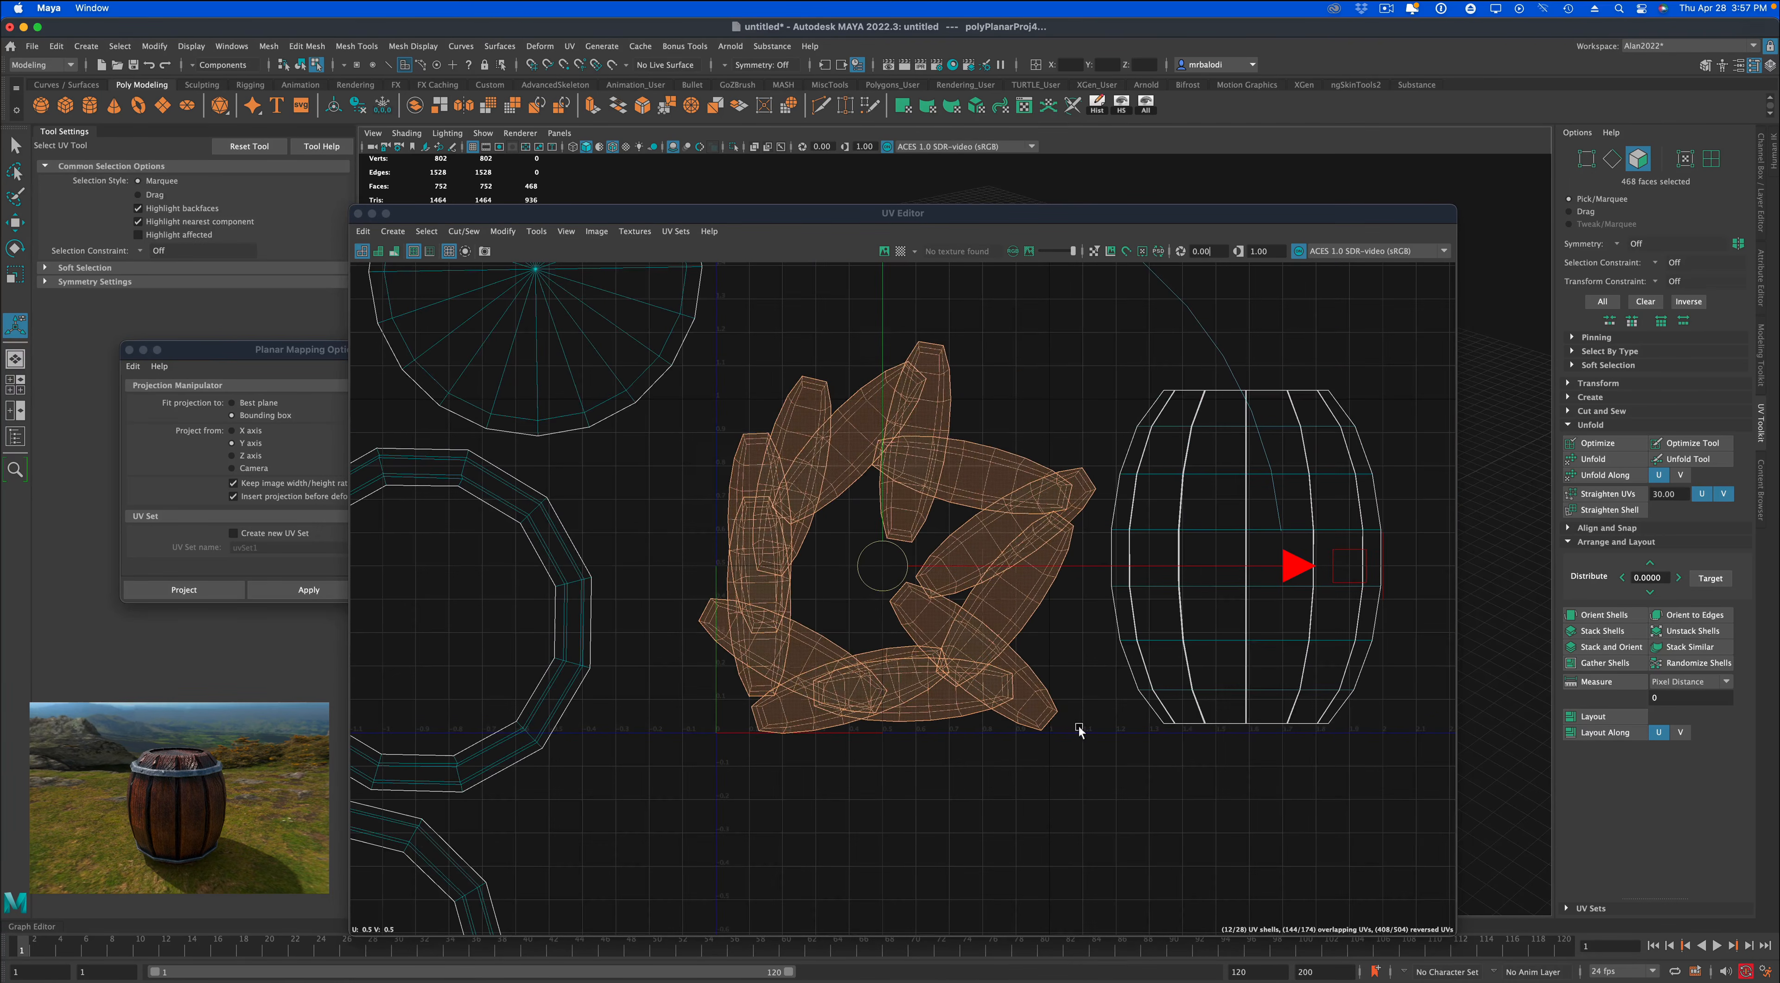
{"action": "left_click", "coordinate": [1690, 646]}
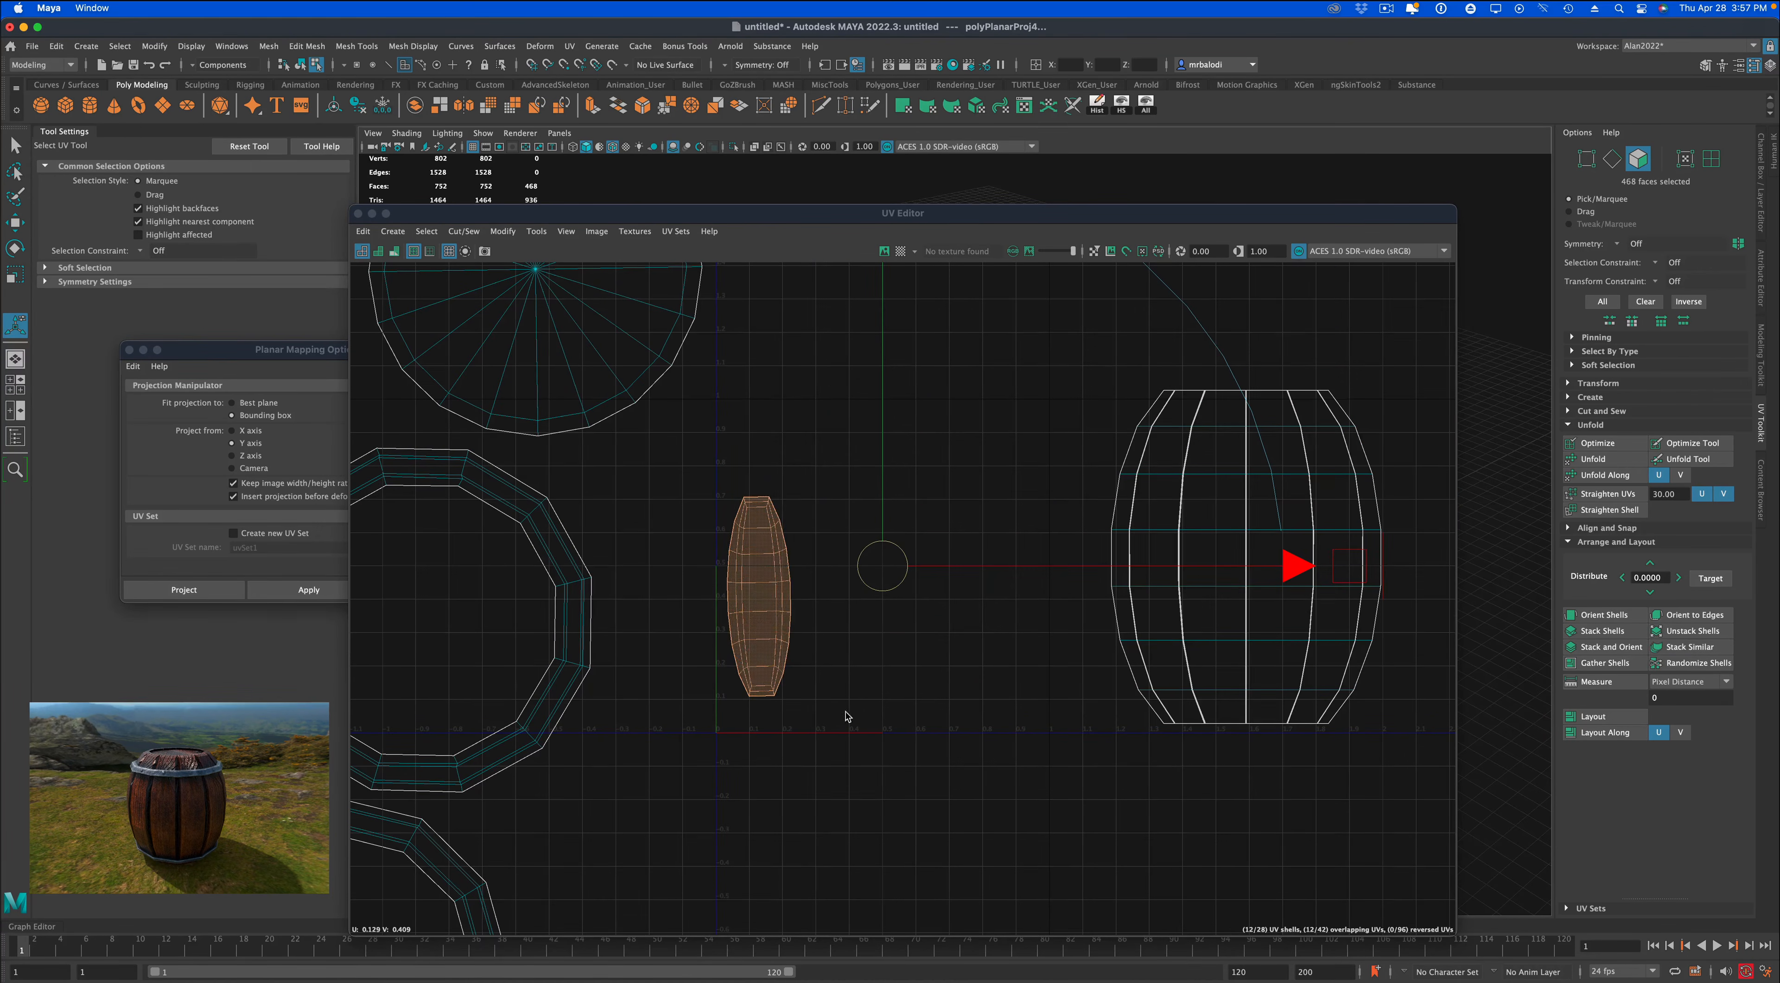
{"action": "scroll", "coordinate": [840, 722], "scroll_direction": "down", "scroll_amount": 1}
{"action": "scroll", "coordinate": [839, 722], "scroll_direction": "down", "scroll_amount": 1}
{"action": "middle_click_drag", "start_coordinate": [822, 731], "coordinate": [1013, 683], "text": "alt"}
{"action": "scroll", "coordinate": [1013, 678], "scroll_direction": "up", "scroll_amount": 1}
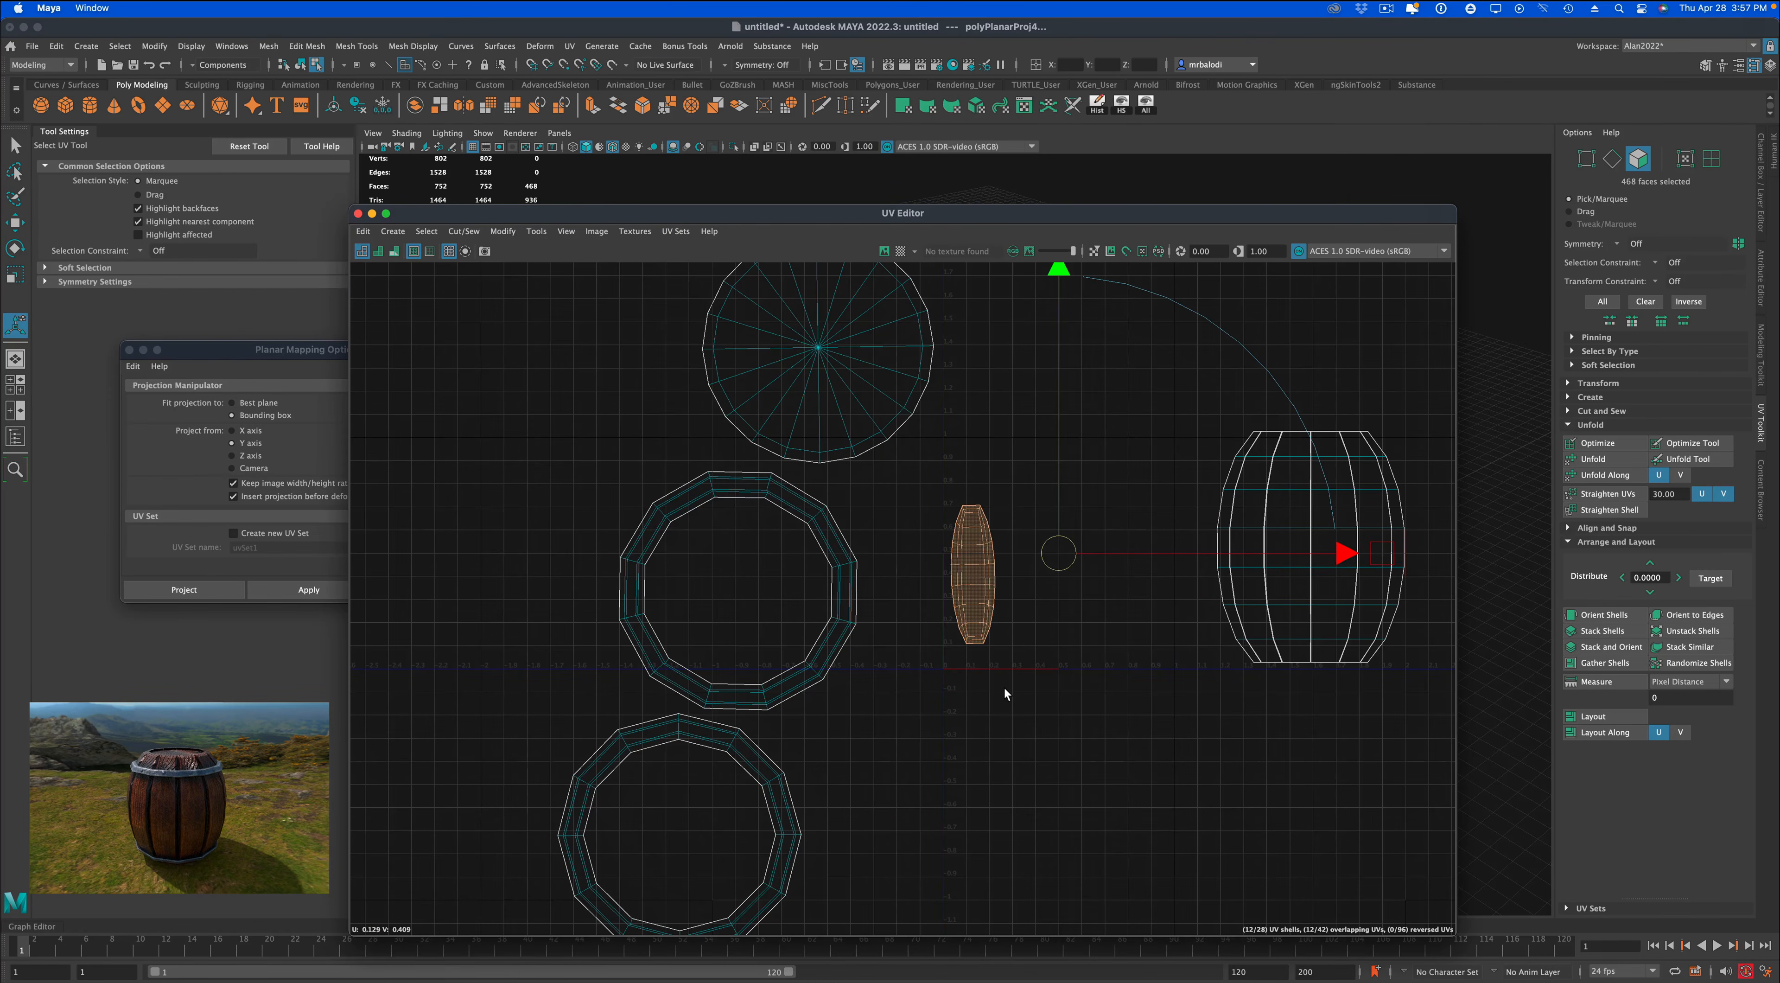
{"action": "key", "text": "w"}
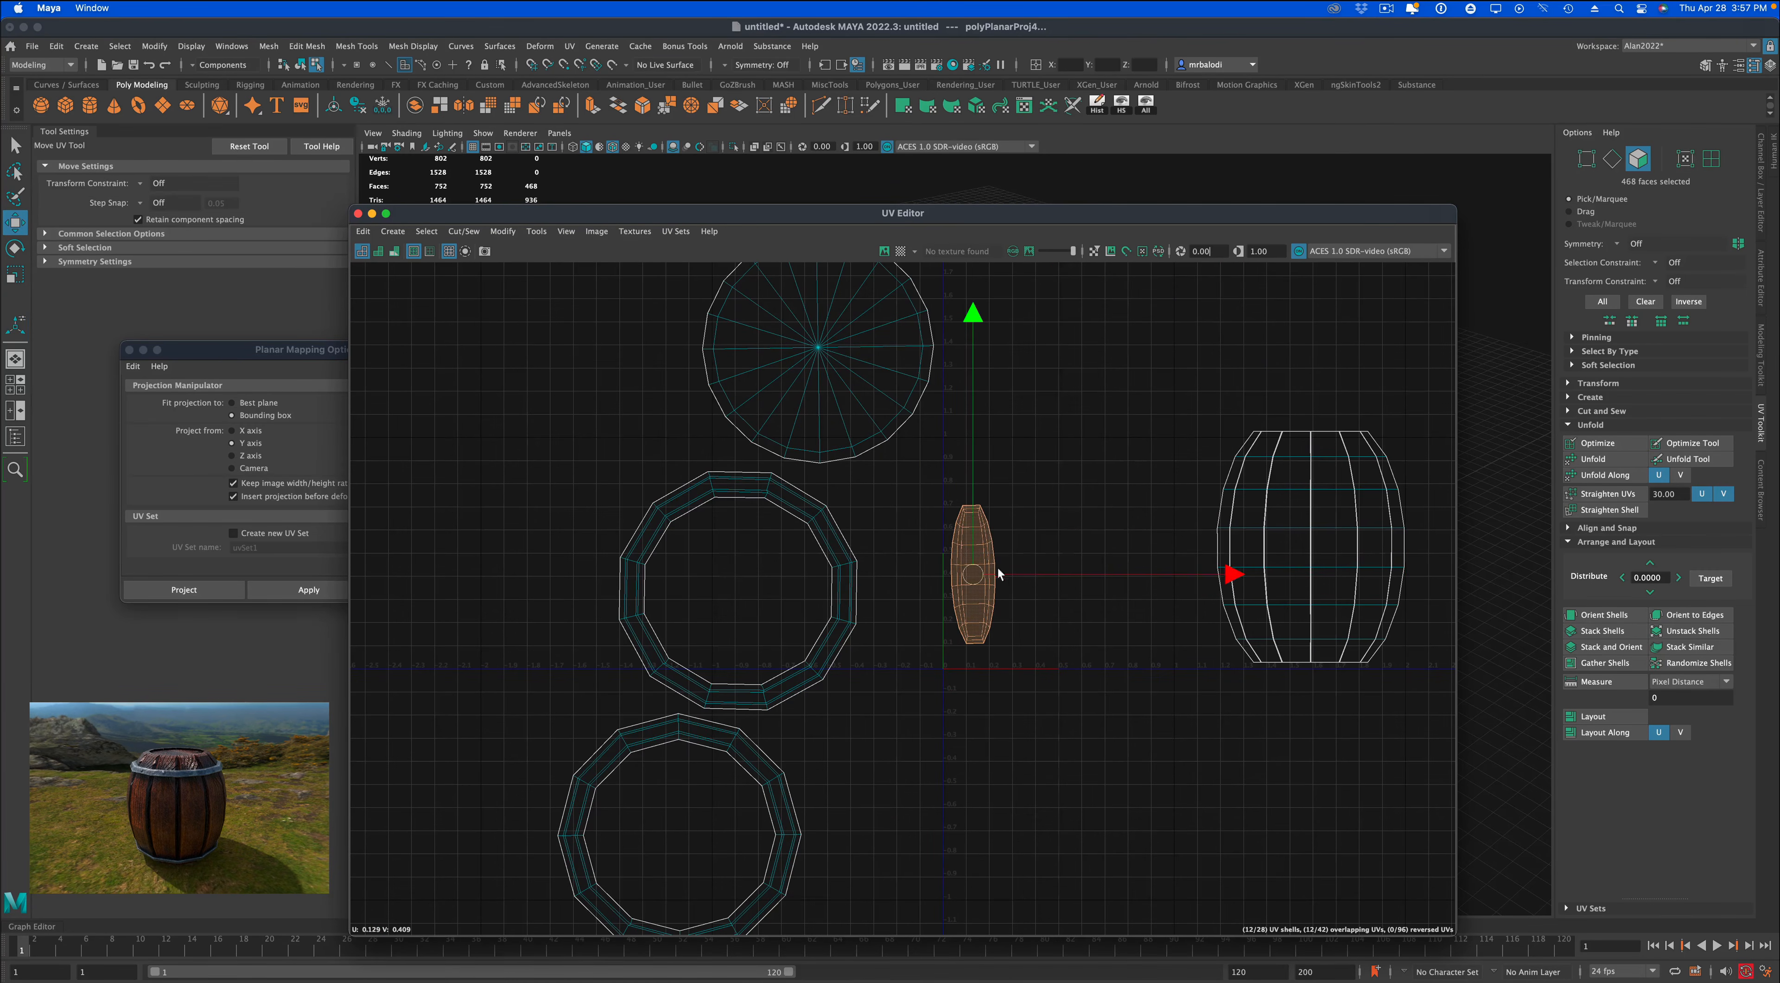
{"action": "left_click_drag", "start_coordinate": [978, 570], "coordinate": [568, 451]}
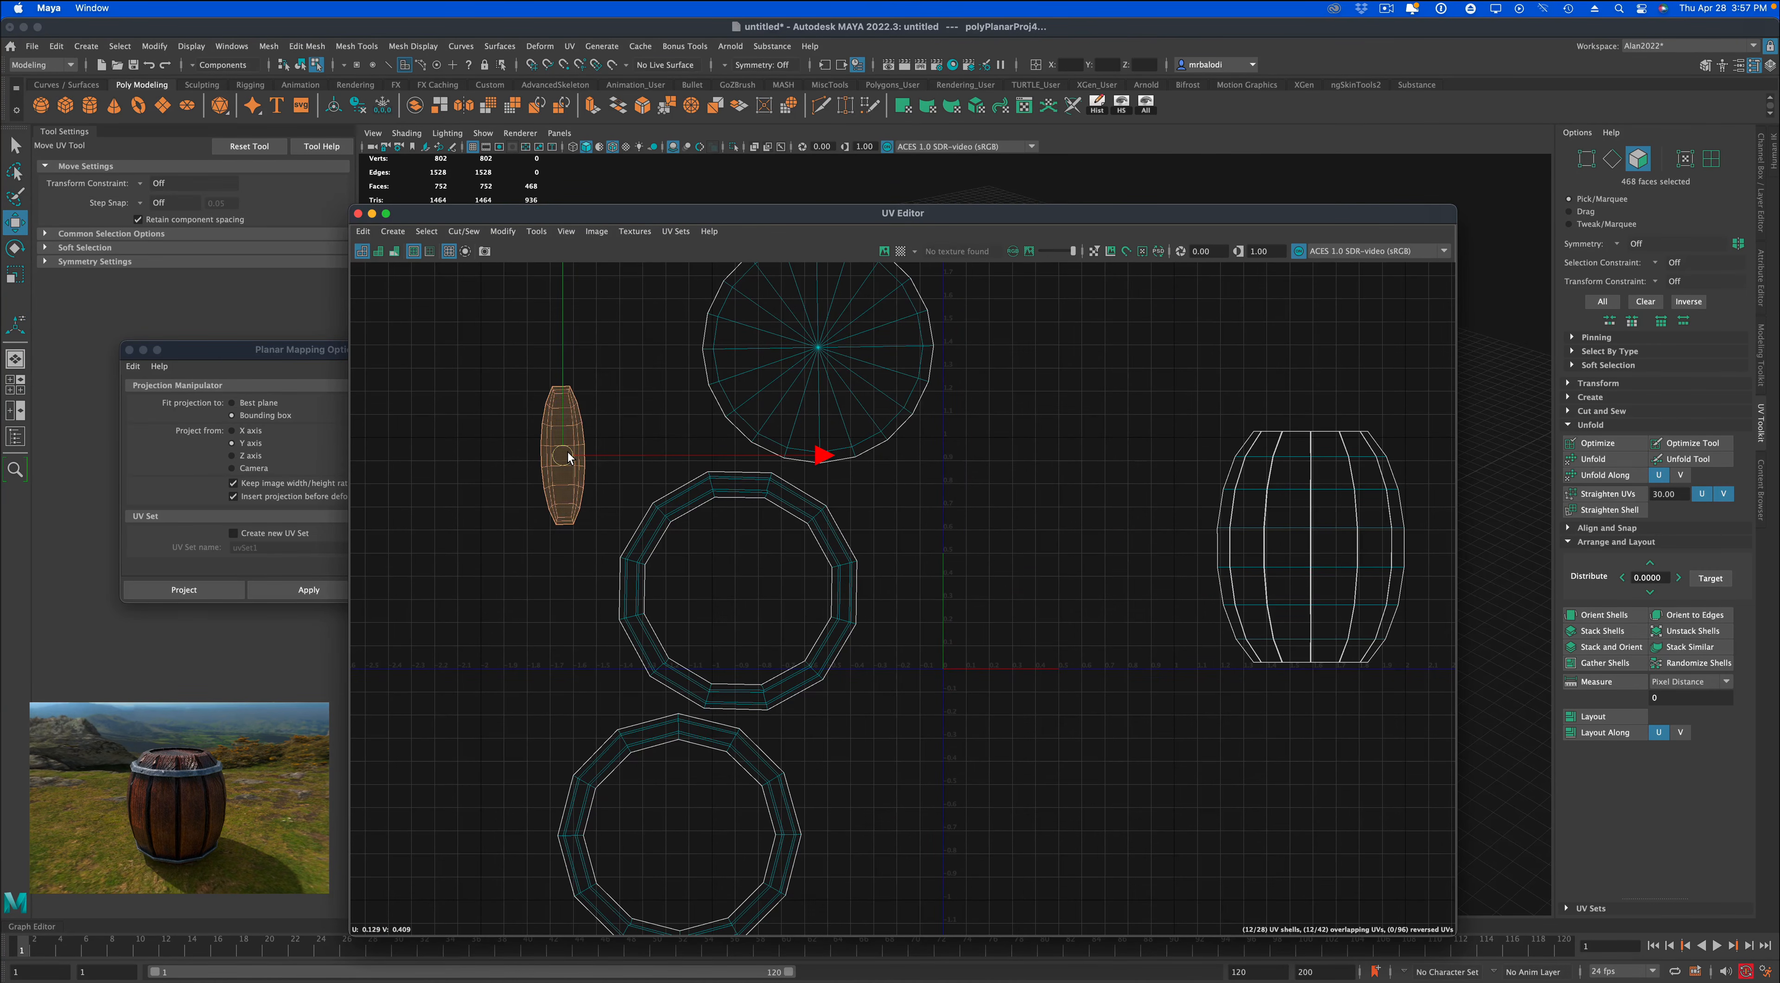
Hide the selected plank faces and the one leftover plank so only the inner barrel wall stays in view.
{"action": "left_click_drag", "start_coordinate": [541, 220], "coordinate": [1208, 285]}
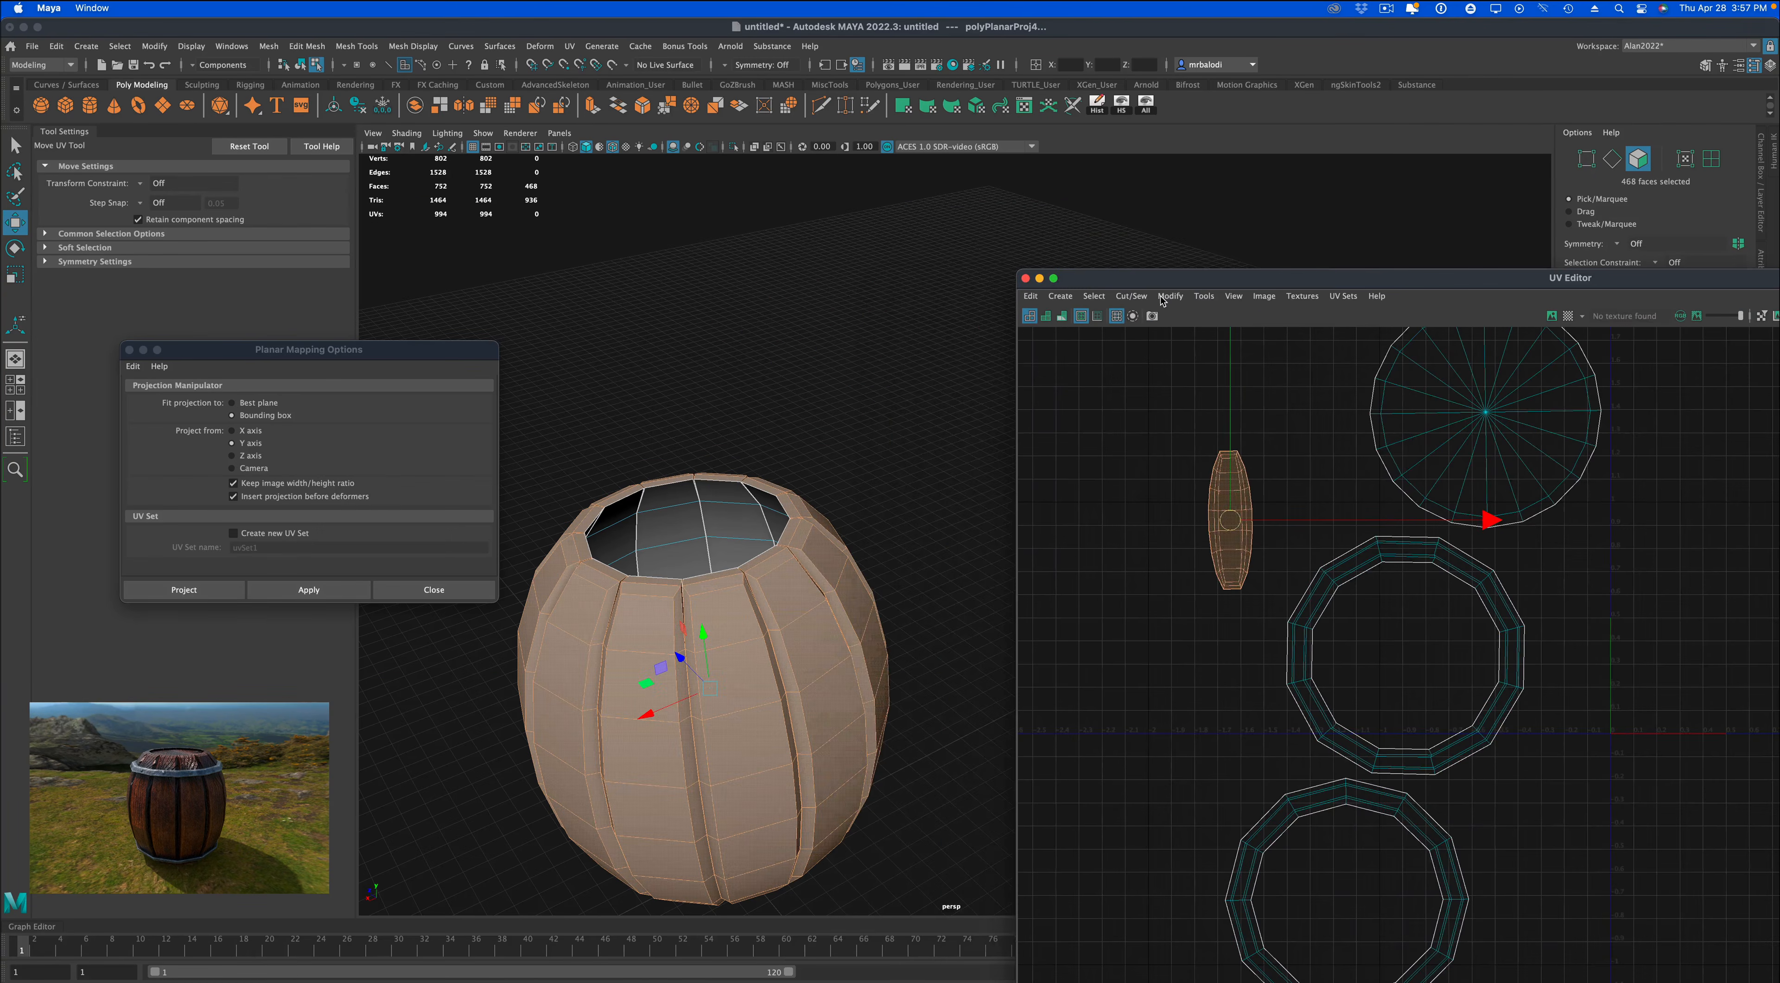
{"action": "left_click", "coordinate": [1121, 105]}
{"action": "left_click", "coordinate": [900, 496]}
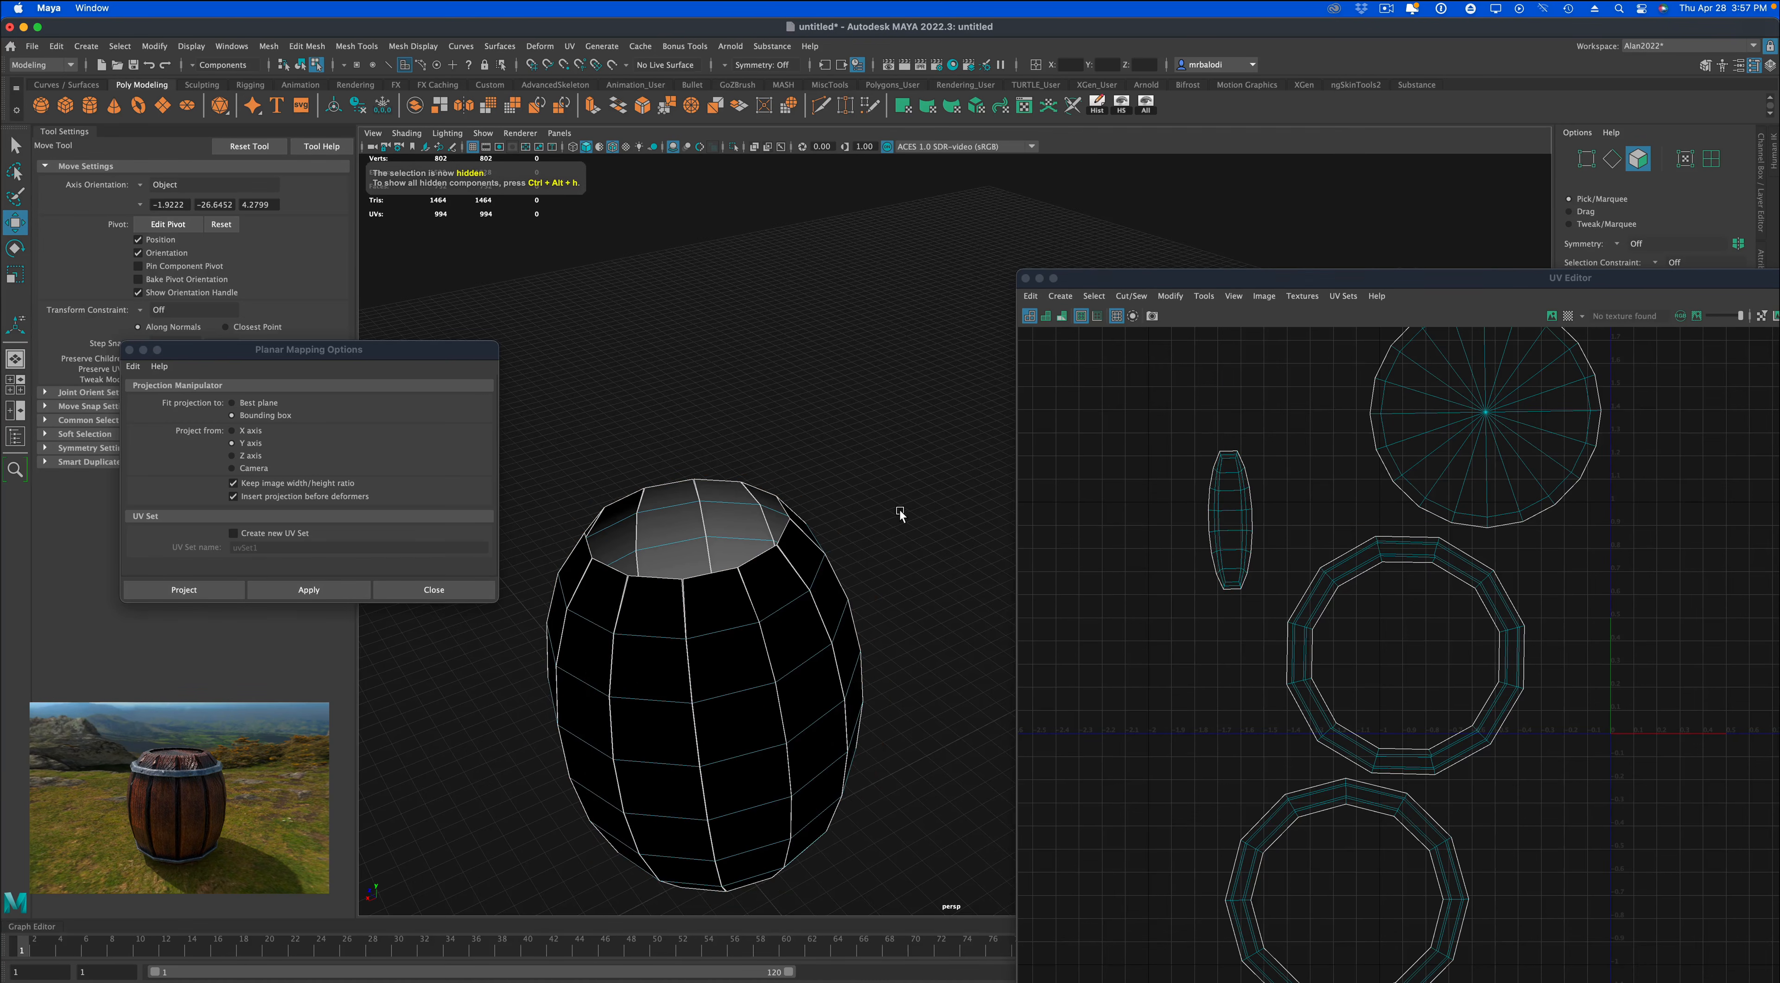
{"action": "middle_click_drag", "start_coordinate": [899, 508], "coordinate": [926, 394], "text": "alt"}
{"action": "double_click", "coordinate": [824, 429]}
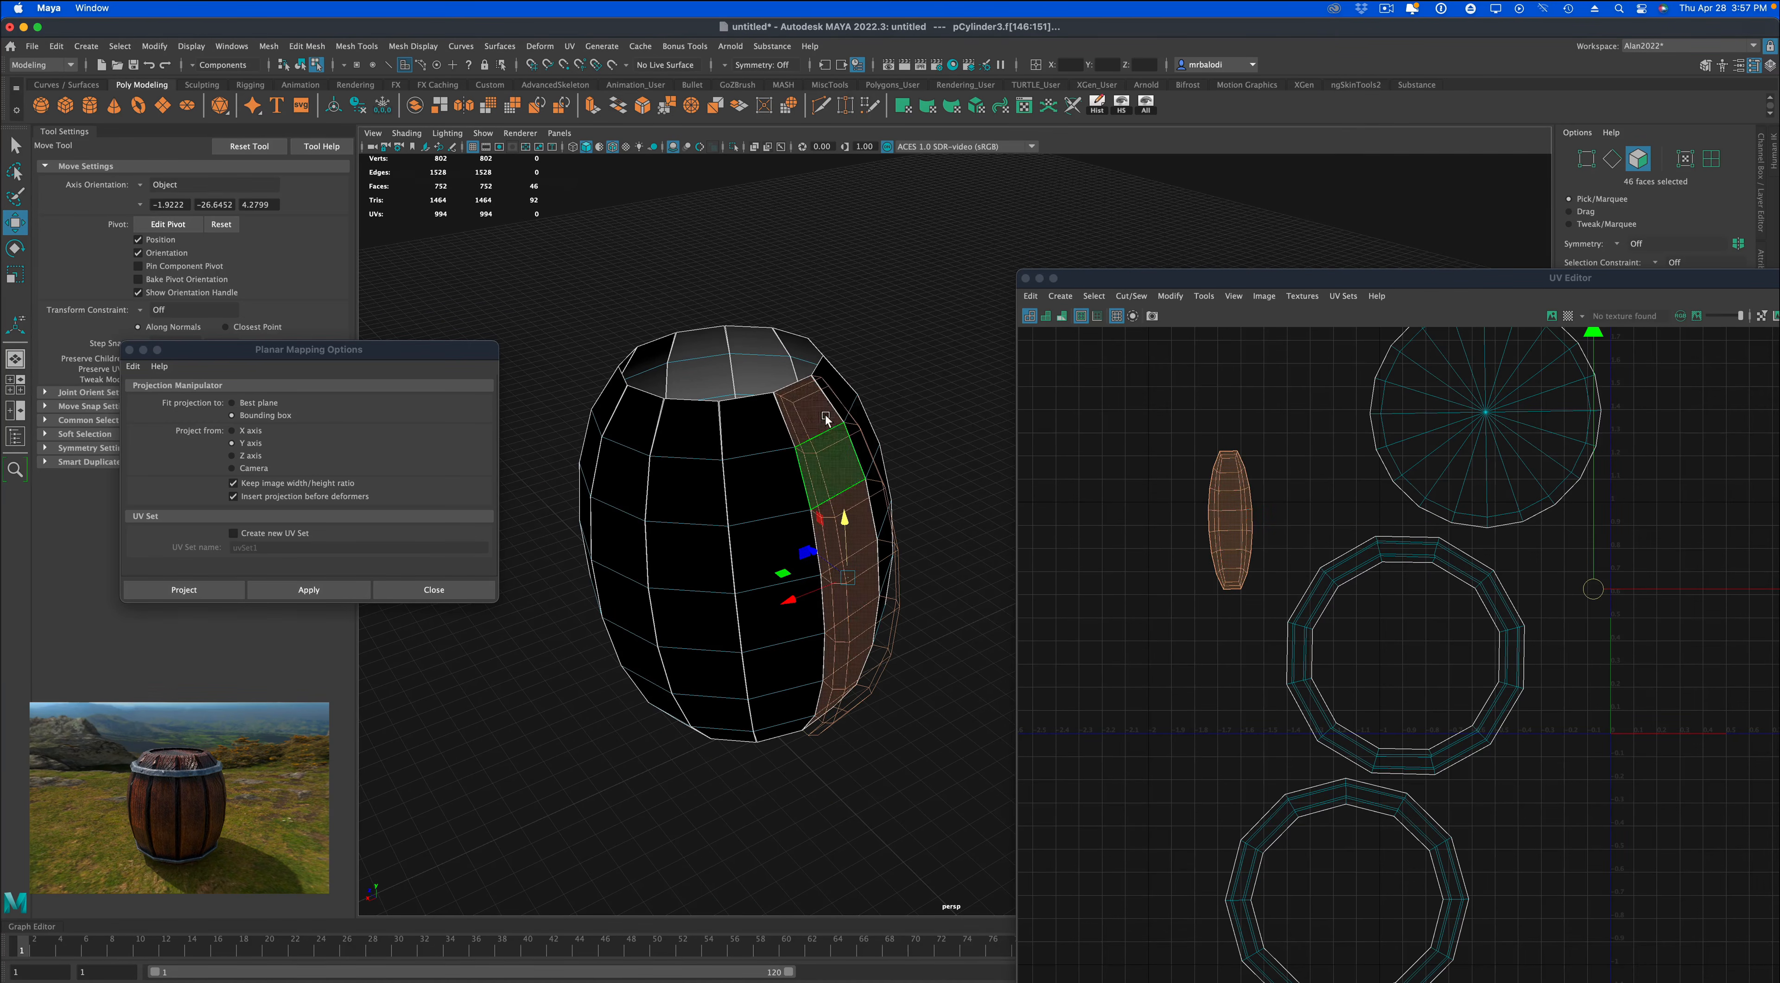
{"action": "right_click_drag", "start_coordinate": [784, 363], "coordinate": [865, 364]}
{"action": "scroll", "coordinate": [1270, 713], "scroll_direction": "down", "scroll_amount": 3}
Delete all faces of the inner barrel wall and unhide the rest of the barrel.
{"action": "middle_click_drag", "start_coordinate": [1543, 724], "coordinate": [1237, 732], "text": "alt"}
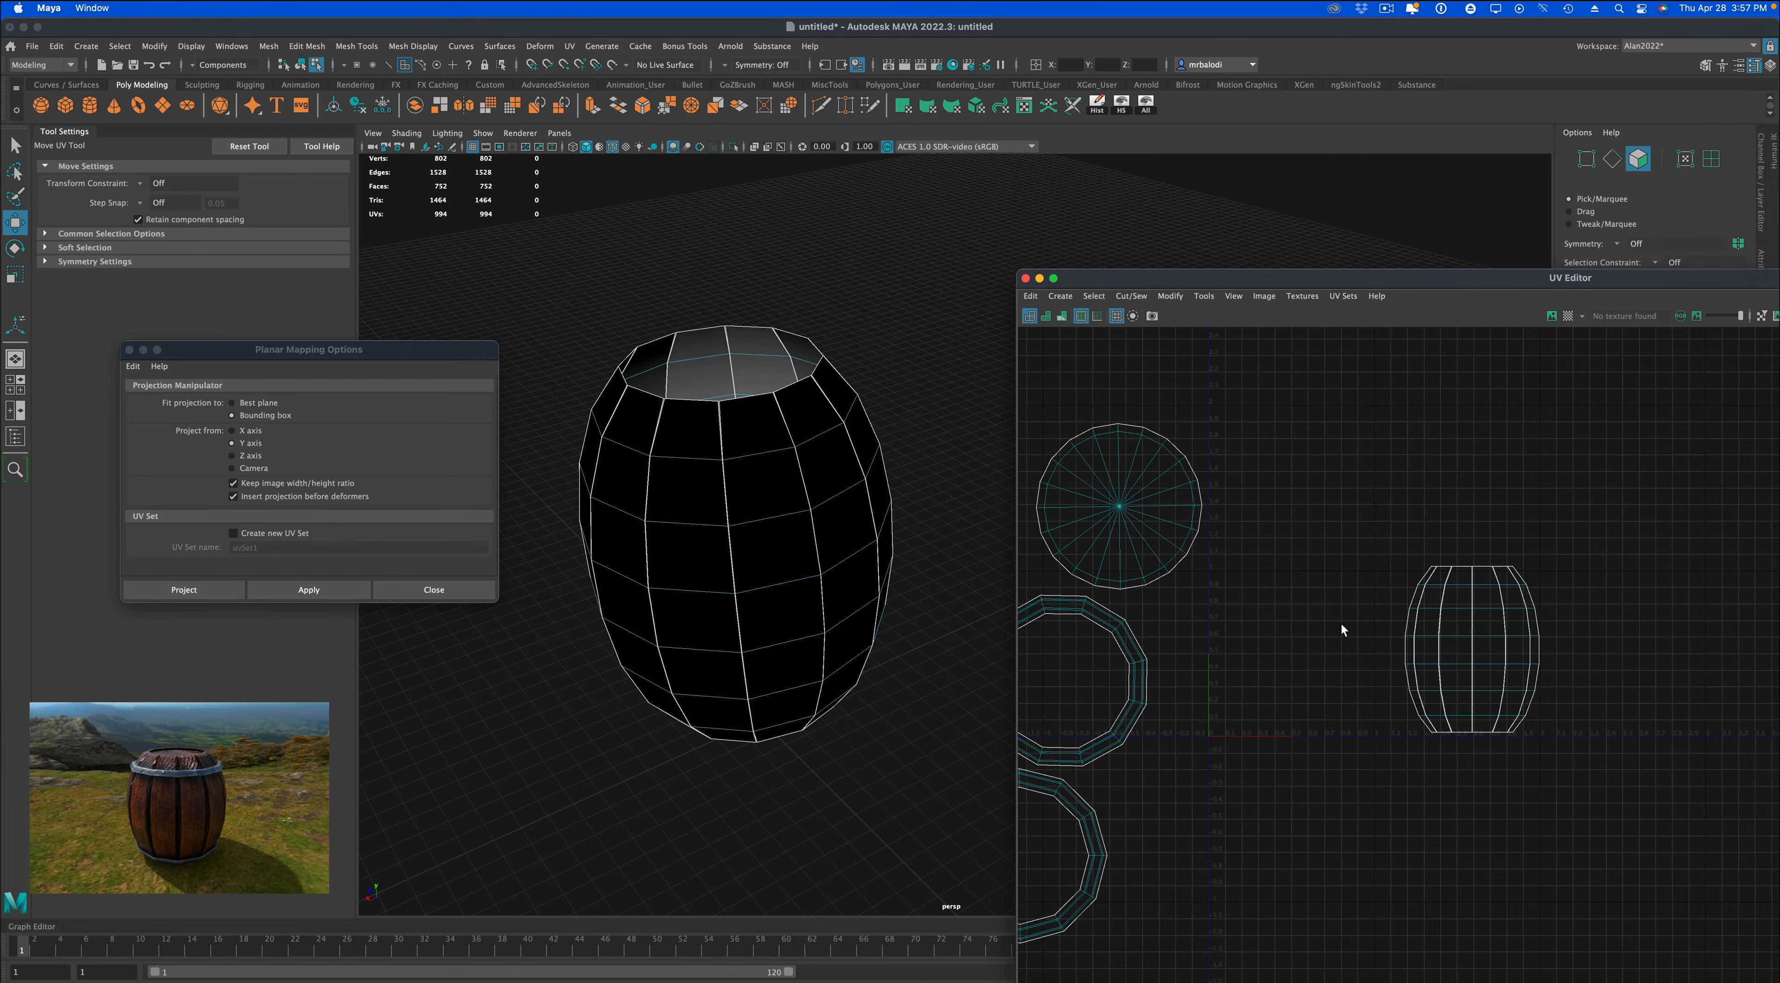
{"action": "left_click_drag", "start_coordinate": [1628, 812], "coordinate": [1629, 812]}
{"action": "mouse_move", "coordinate": [913, 519]}
{"action": "left_mouse_down", "text": "alt"}
{"action": "mouse_move", "coordinate": [923, 538]}
{"action": "mouse_move", "coordinate": [927, 511]}
{"action": "left_mouse_up", "text": "alt"}
{"action": "key", "text": "w"}
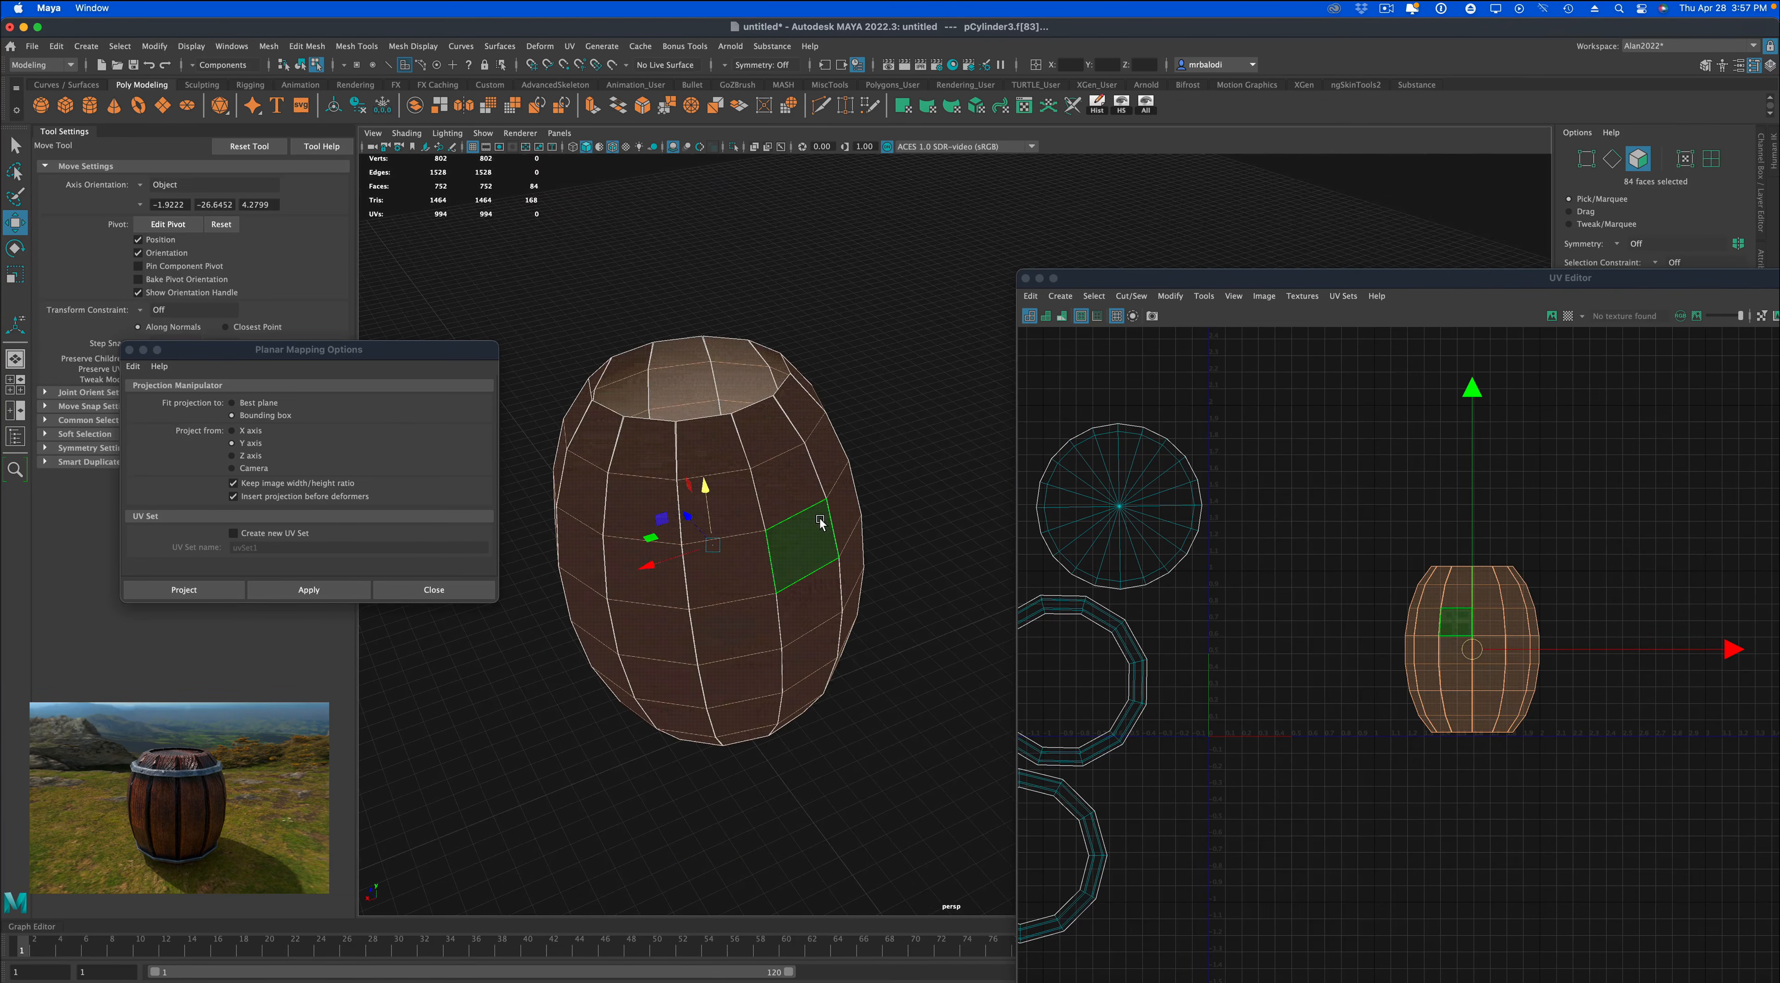
{"action": "key", "text": "Delete"}
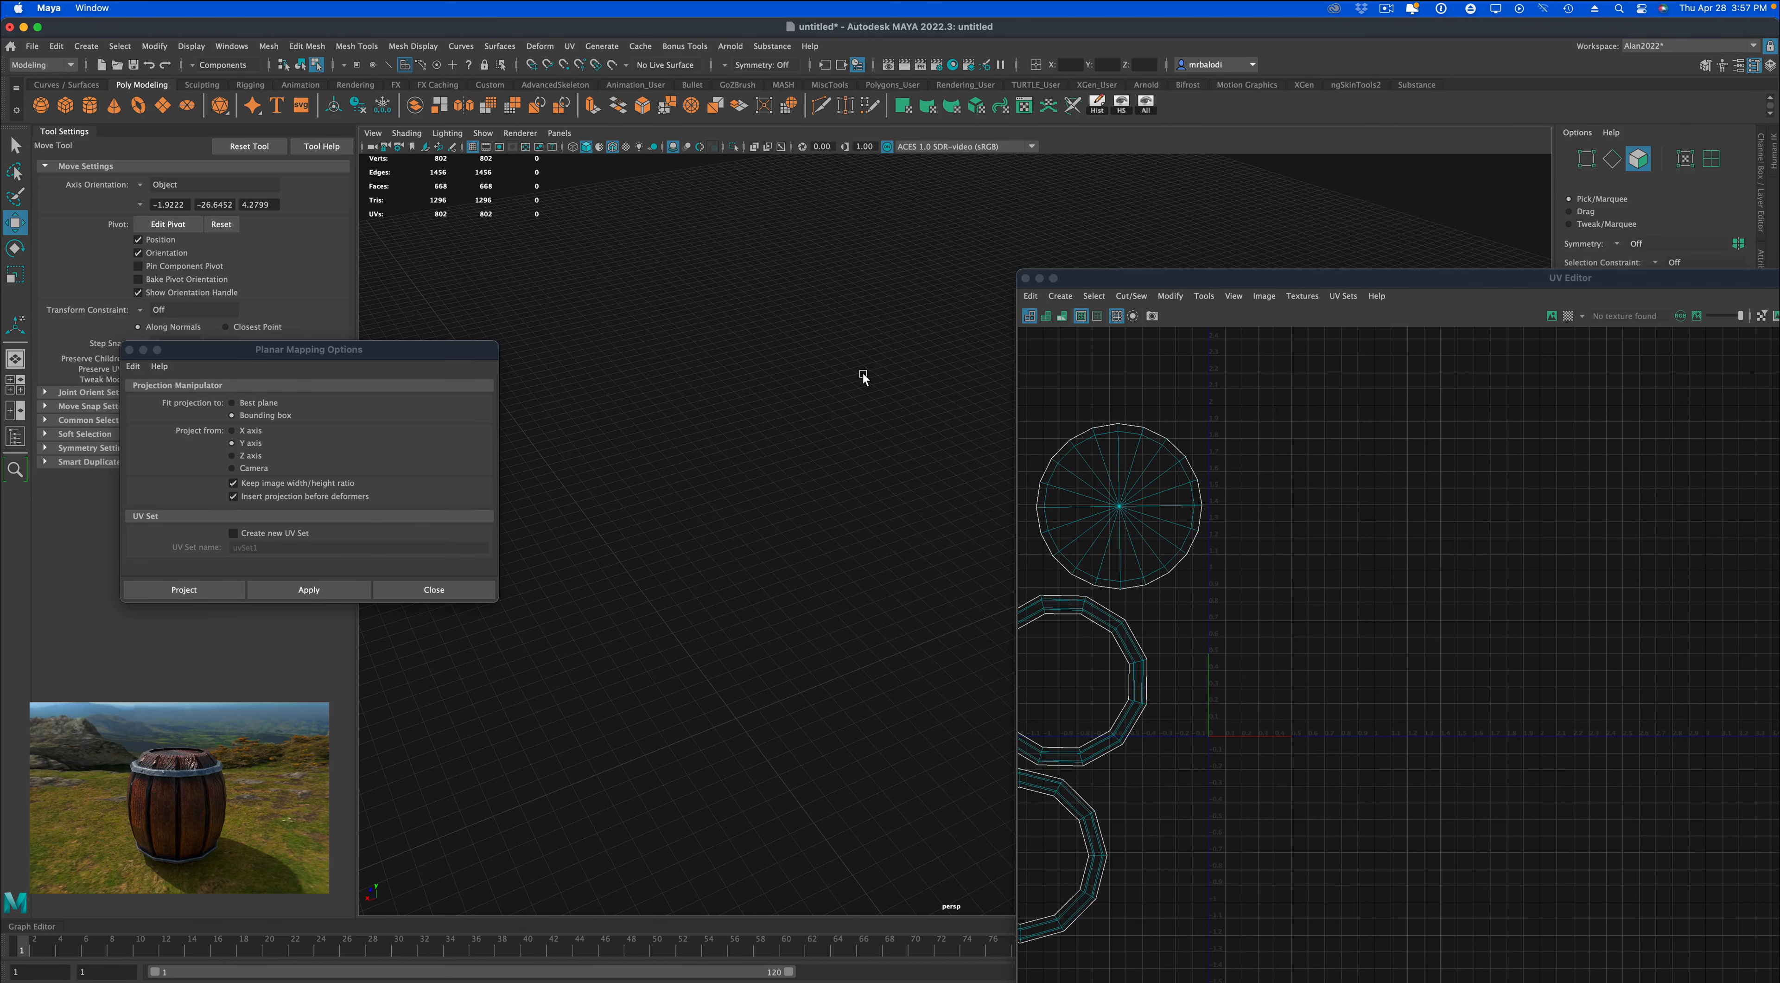
{"action": "left_click", "coordinate": [1143, 107]}
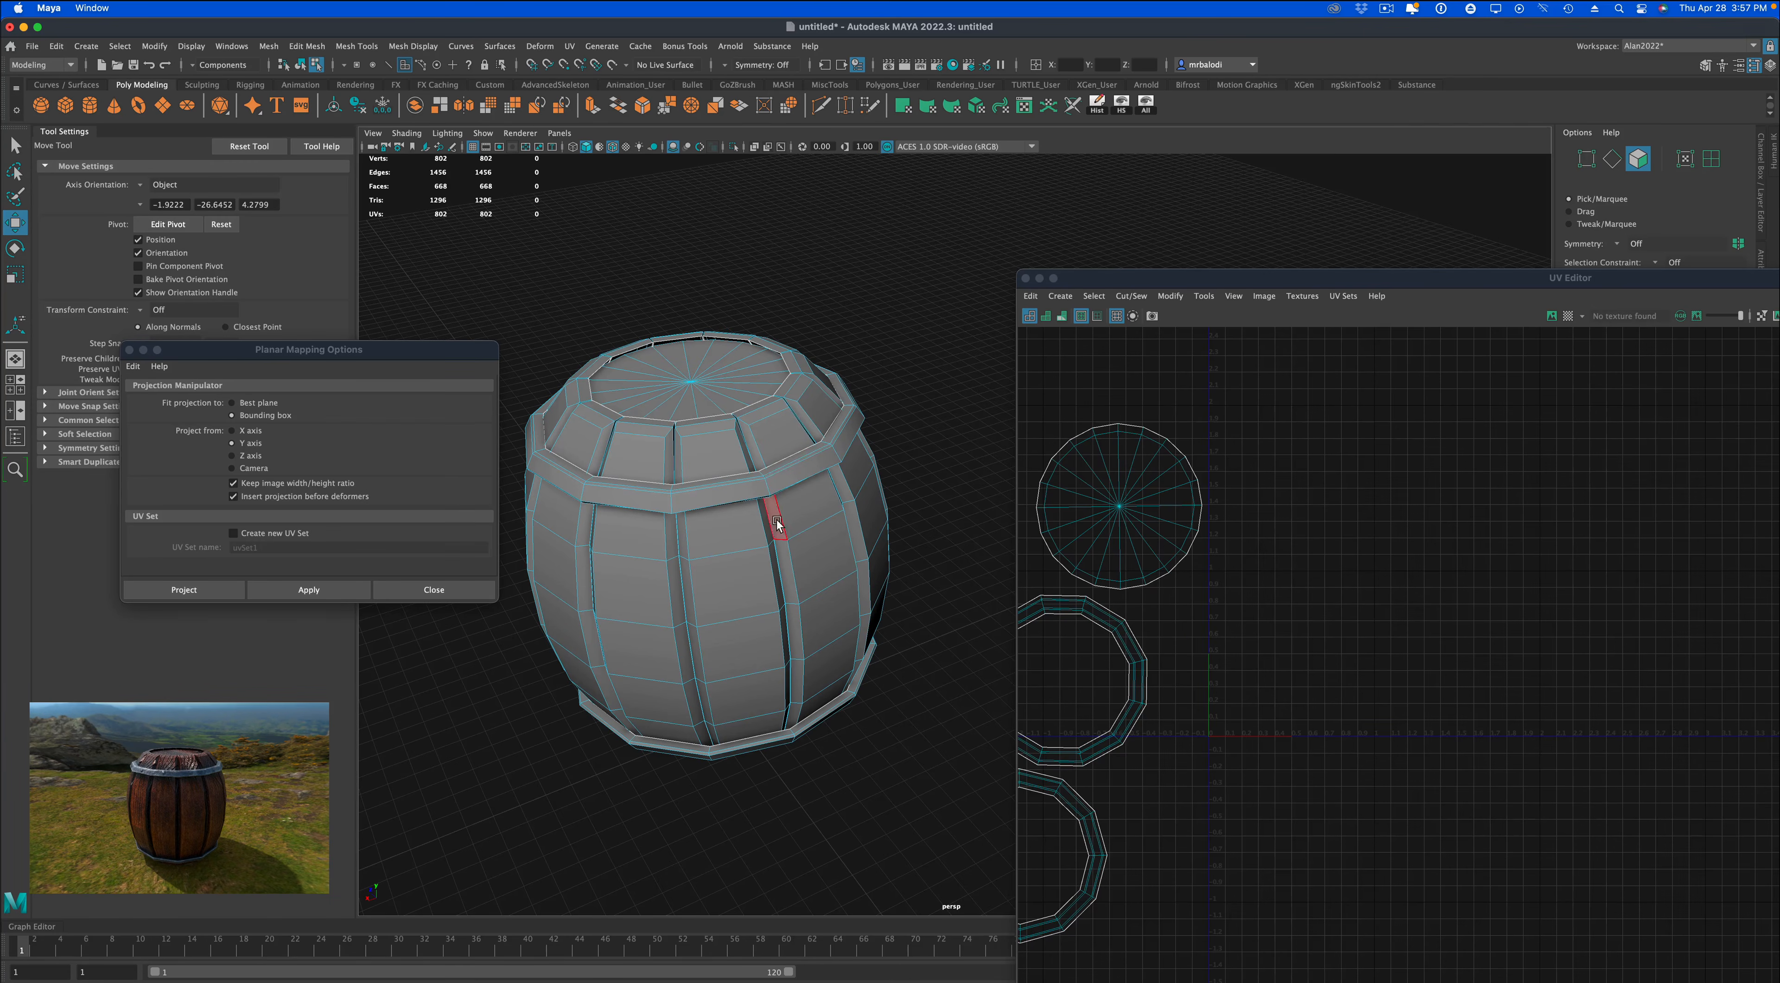
Select the whole barrel in object mode and then all its UV shells in the UV Editor.
{"action": "right_click_drag", "start_coordinate": [791, 429], "coordinate": [941, 403]}
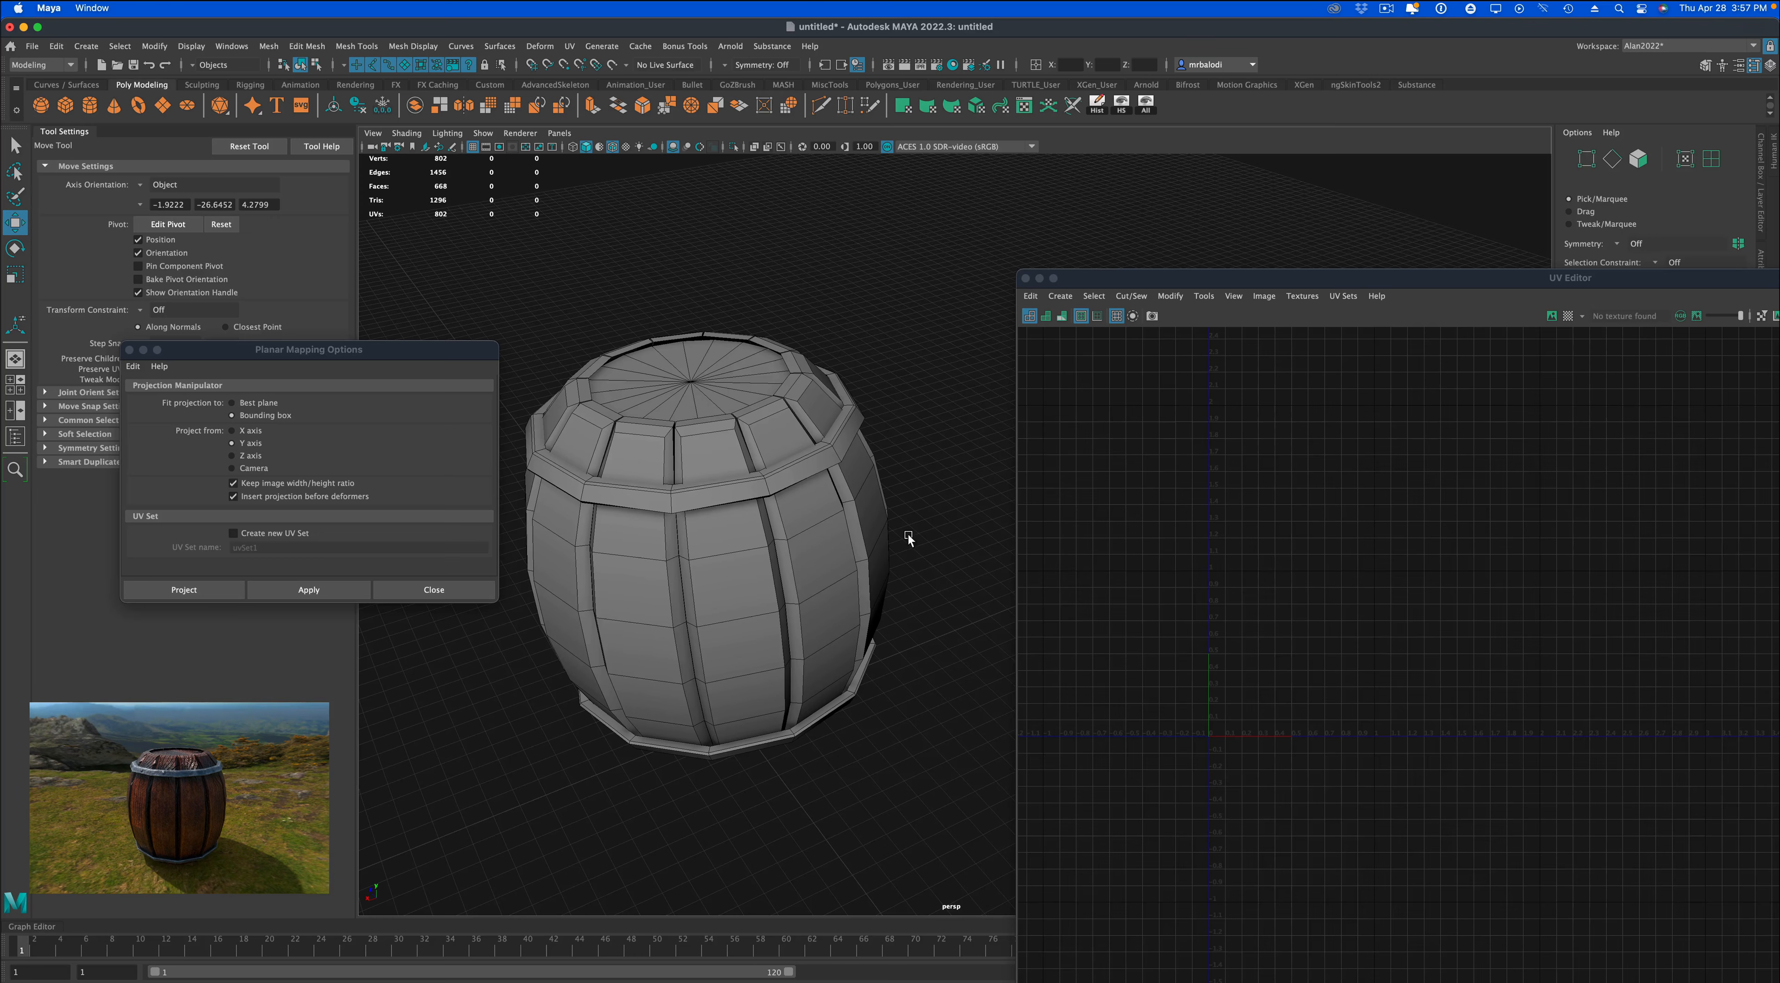
{"action": "left_click_drag", "start_coordinate": [512, 313], "coordinate": [898, 761]}
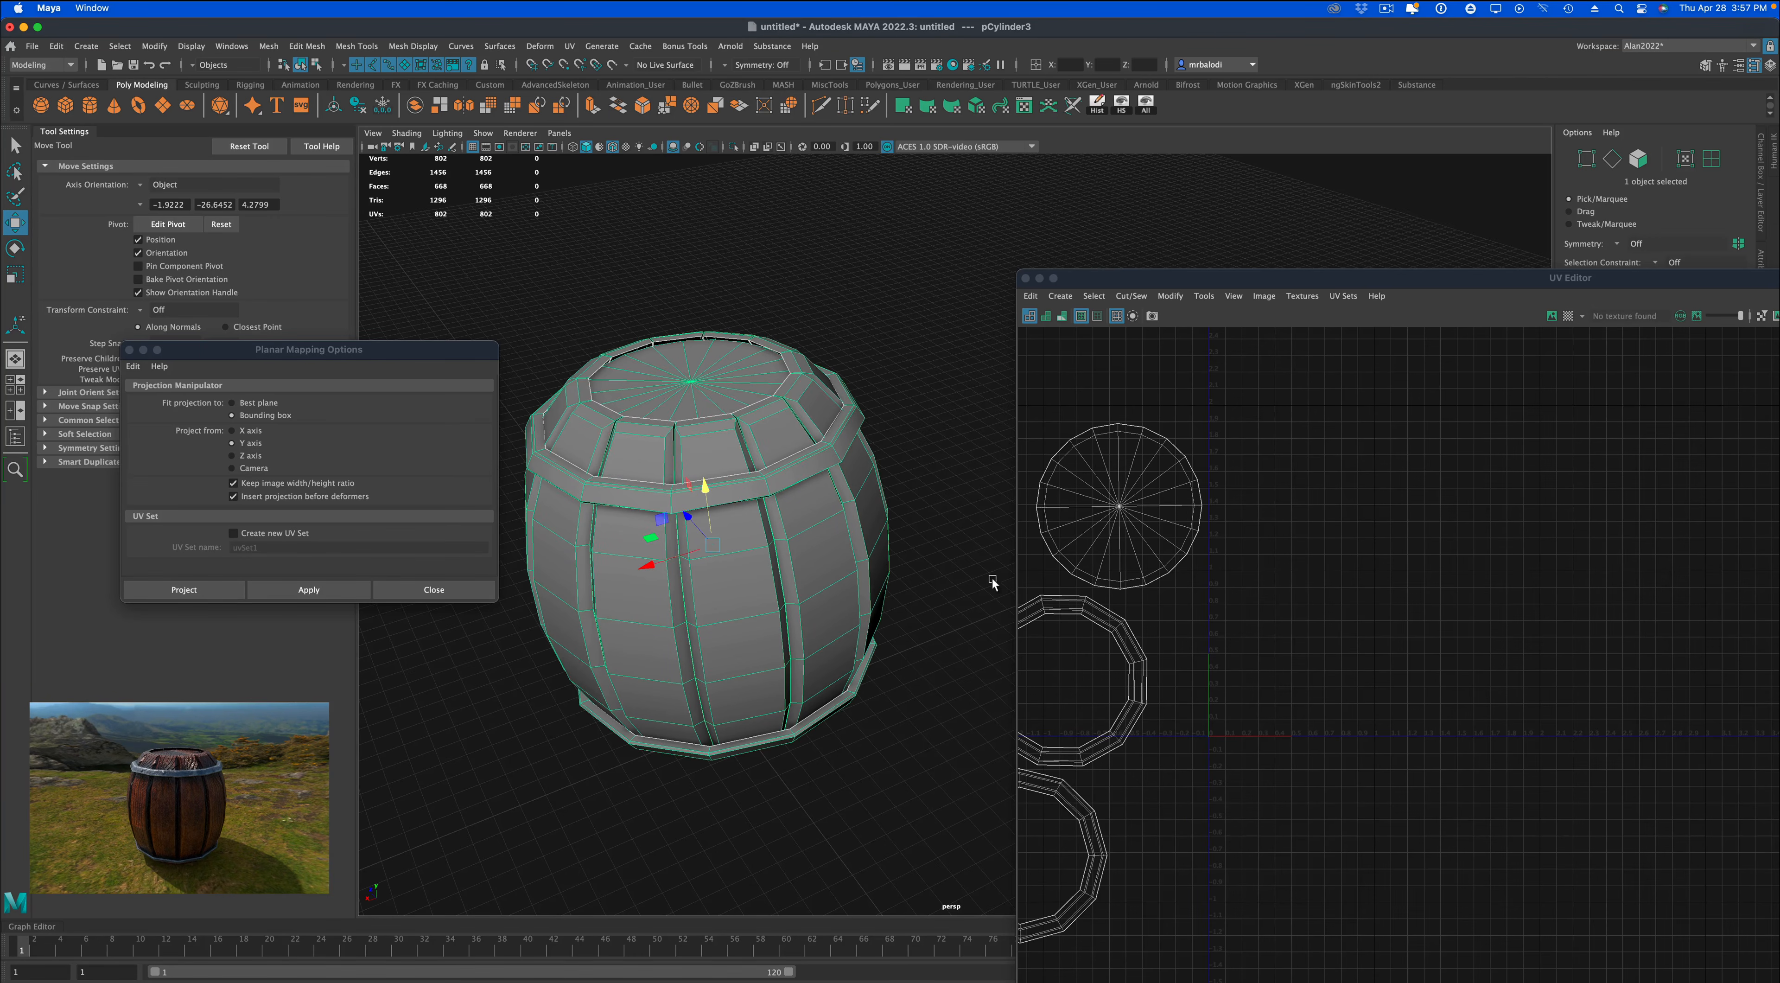
{"action": "double_click", "coordinate": [1203, 278]}
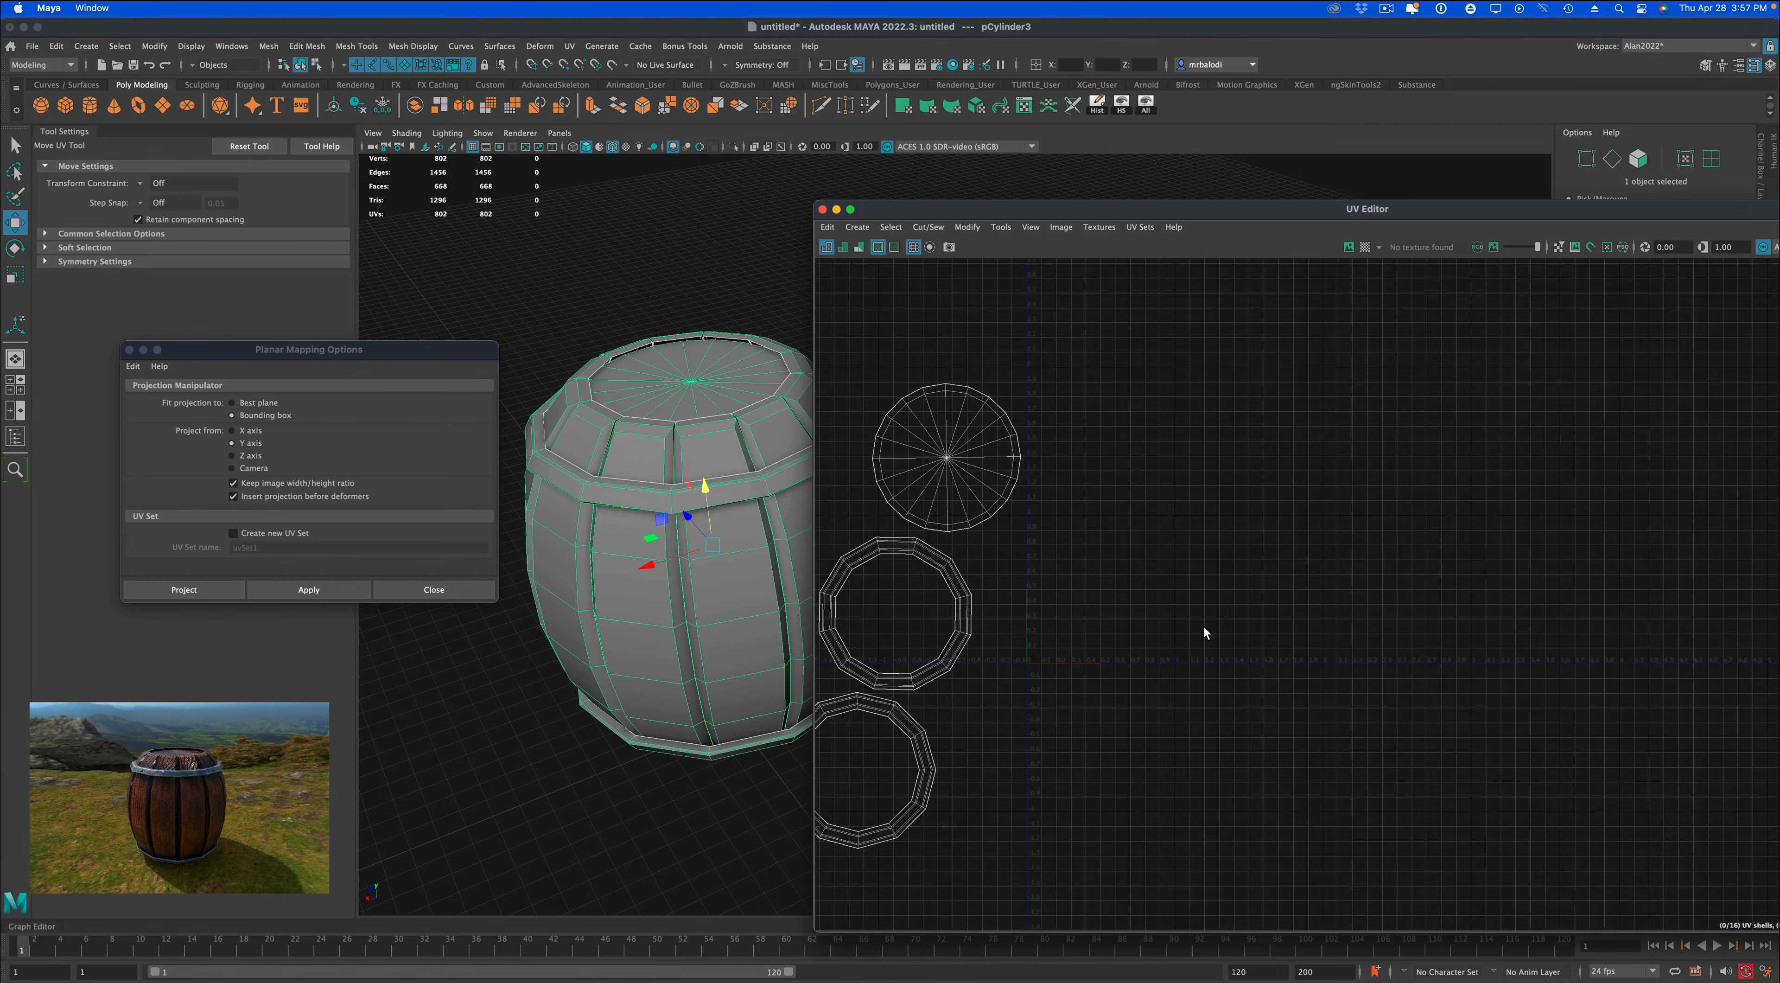
{"action": "scroll", "coordinate": [1195, 638], "scroll_direction": "down", "scroll_amount": 2}
{"action": "right_click_drag", "start_coordinate": [1073, 467], "coordinate": [1071, 509]}
{"action": "left_click_drag", "start_coordinate": [1306, 816], "coordinate": [927, 409]}
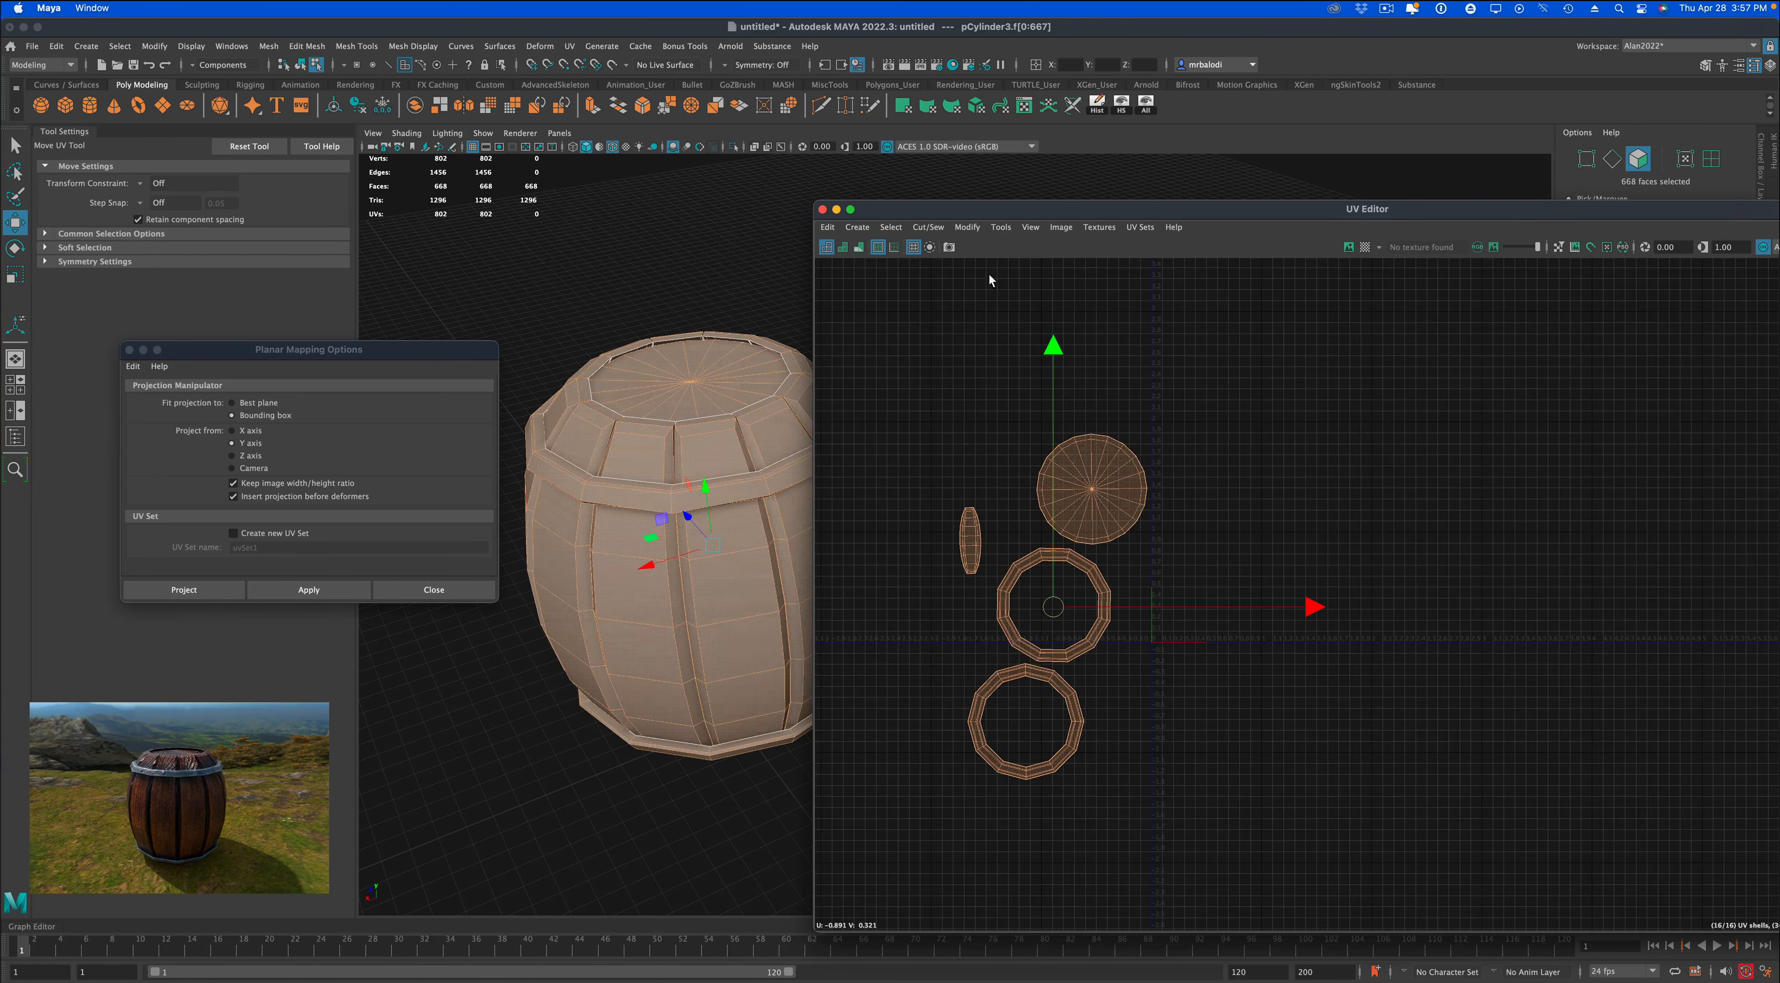
Lay out the selected UV shells with Unfold3D, Stack Similar on, a 2048 texture map size and 10-pixel shell padding.
{"action": "left_click", "coordinate": [967, 227]}
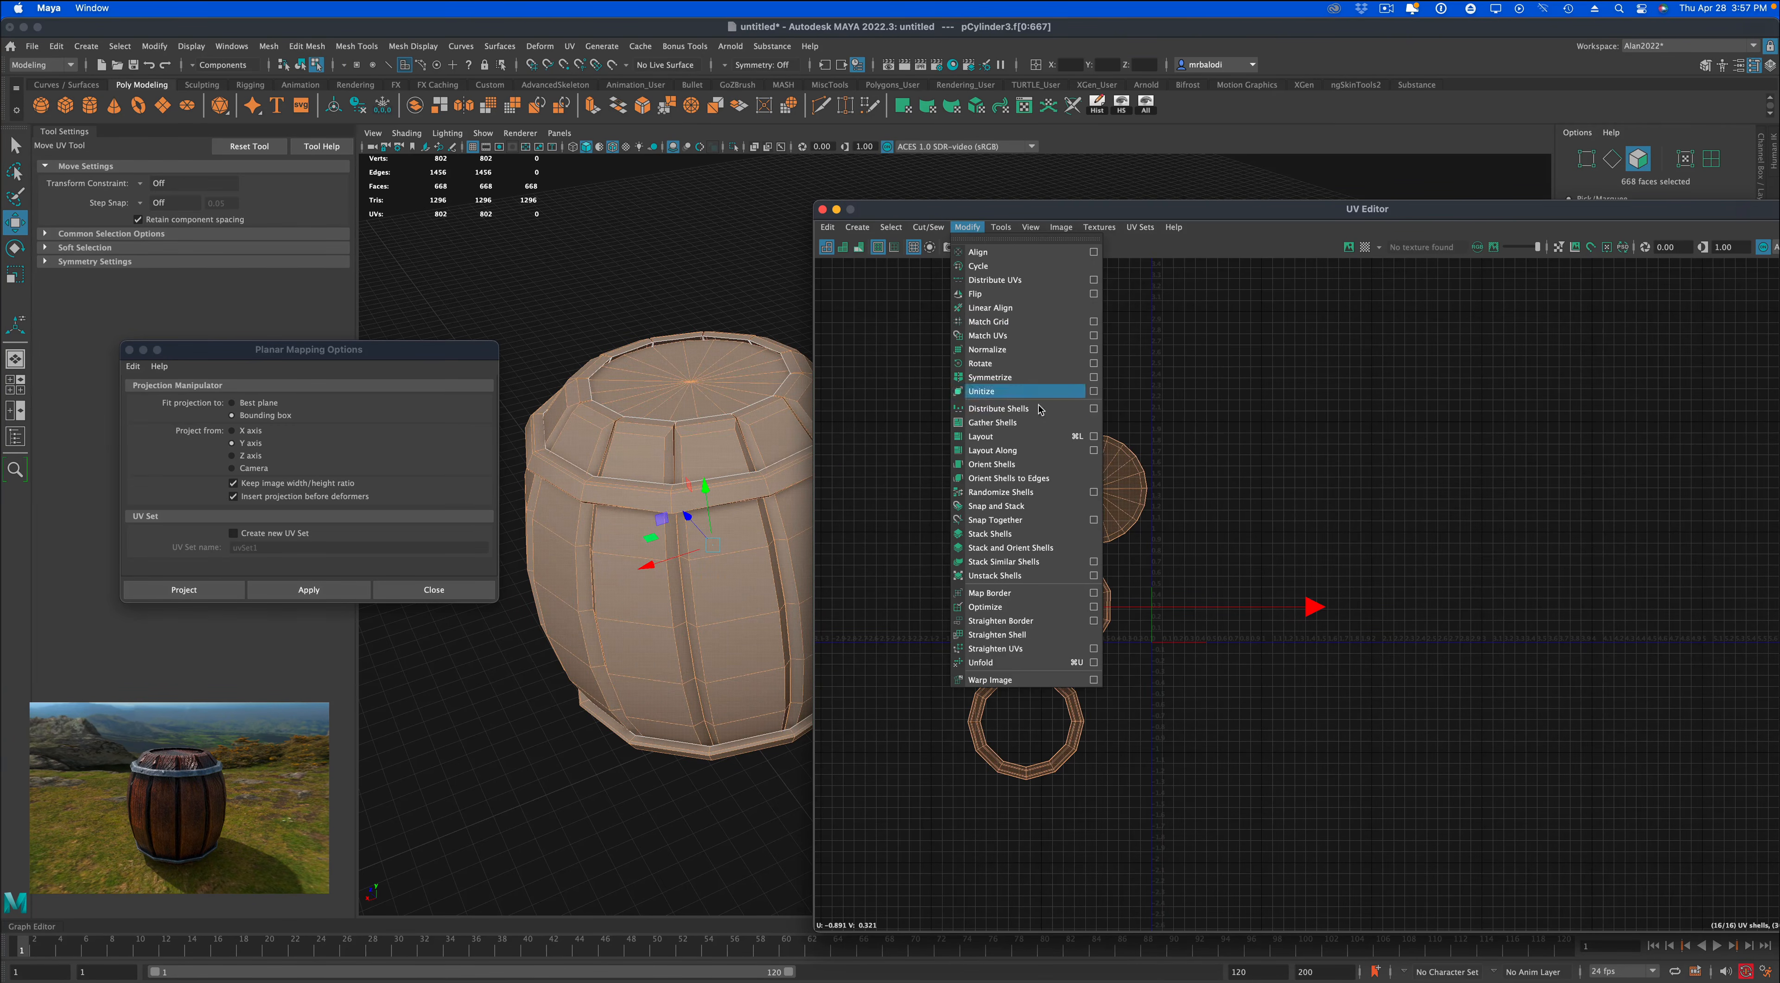
{"action": "left_click", "coordinate": [1092, 437]}
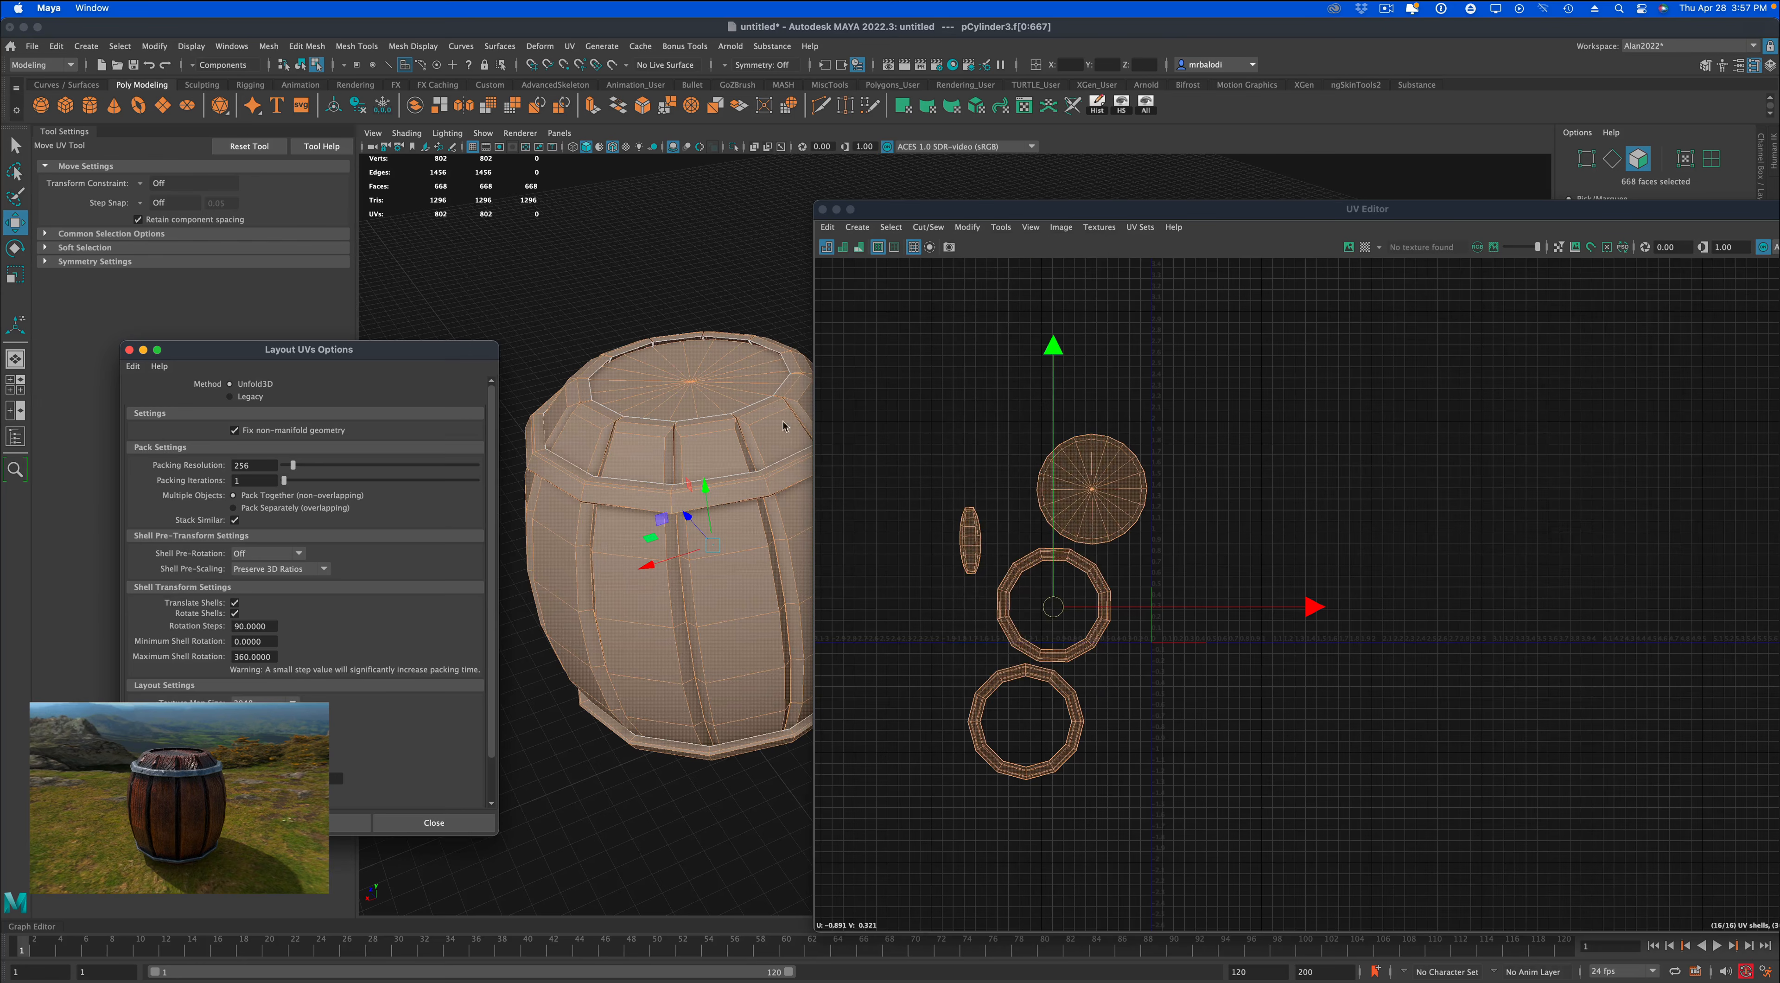
{"action": "left_click_drag", "start_coordinate": [389, 355], "coordinate": [539, 288]}
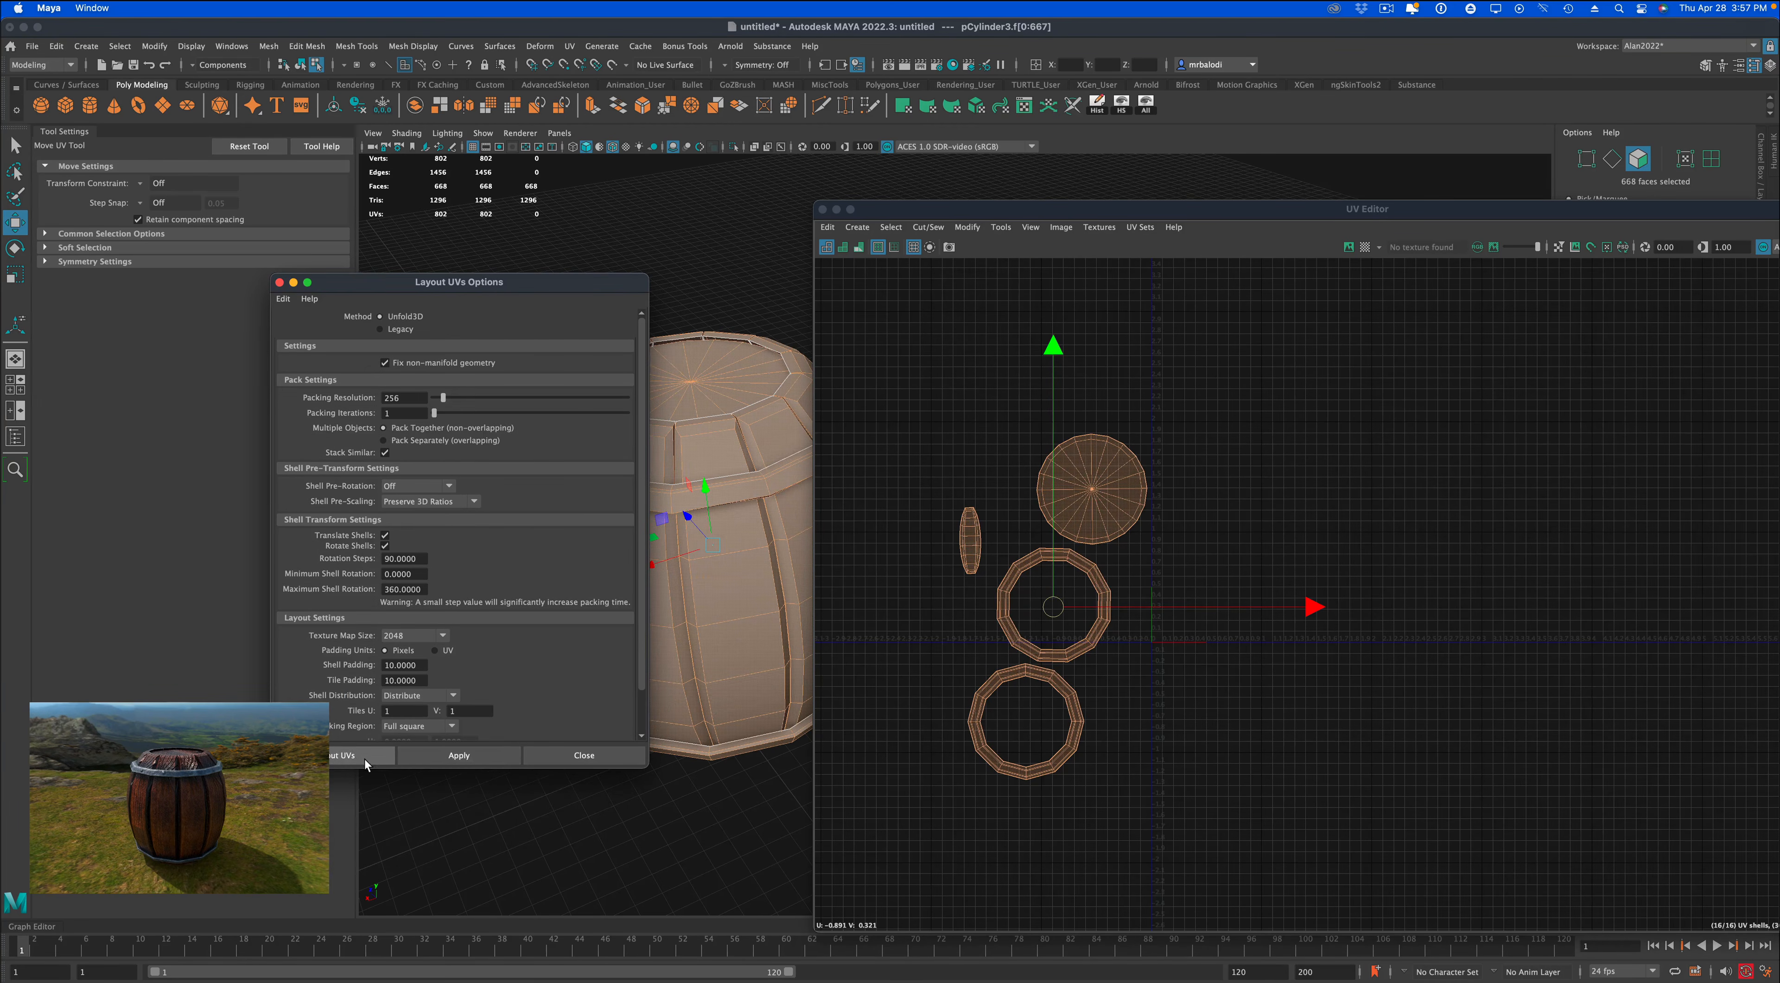
{"action": "left_click", "coordinate": [429, 754]}
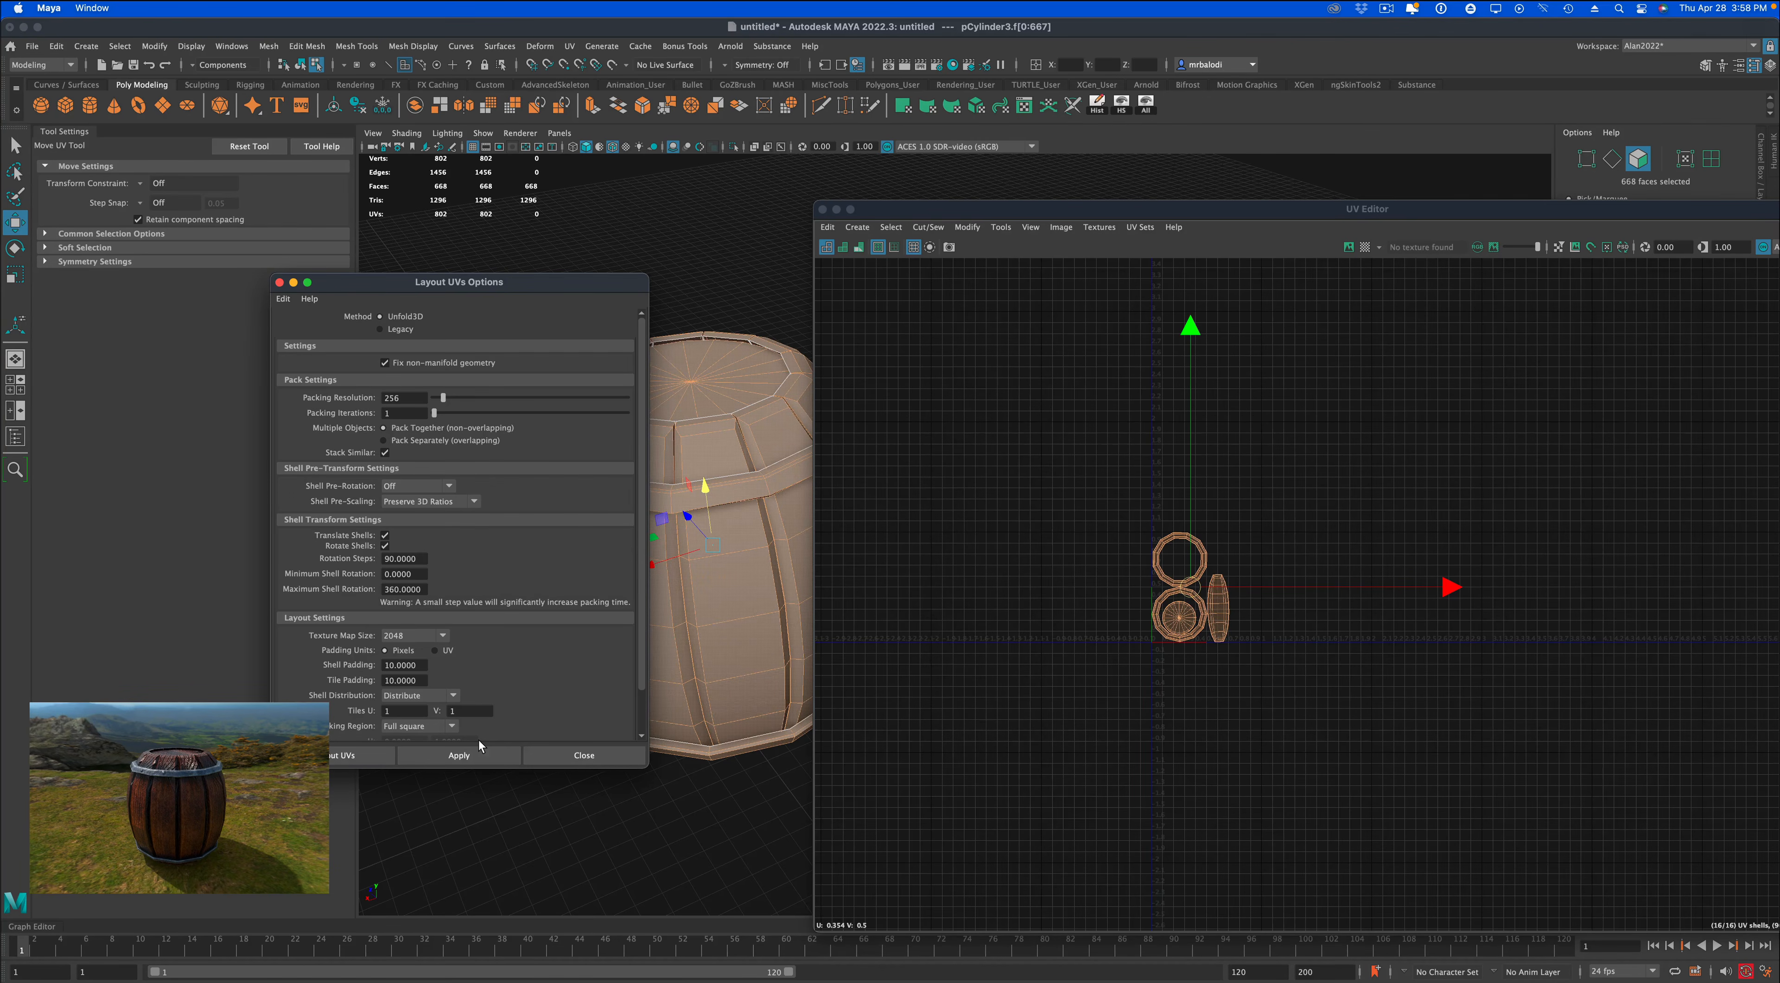
{"action": "left_click", "coordinate": [584, 755]}
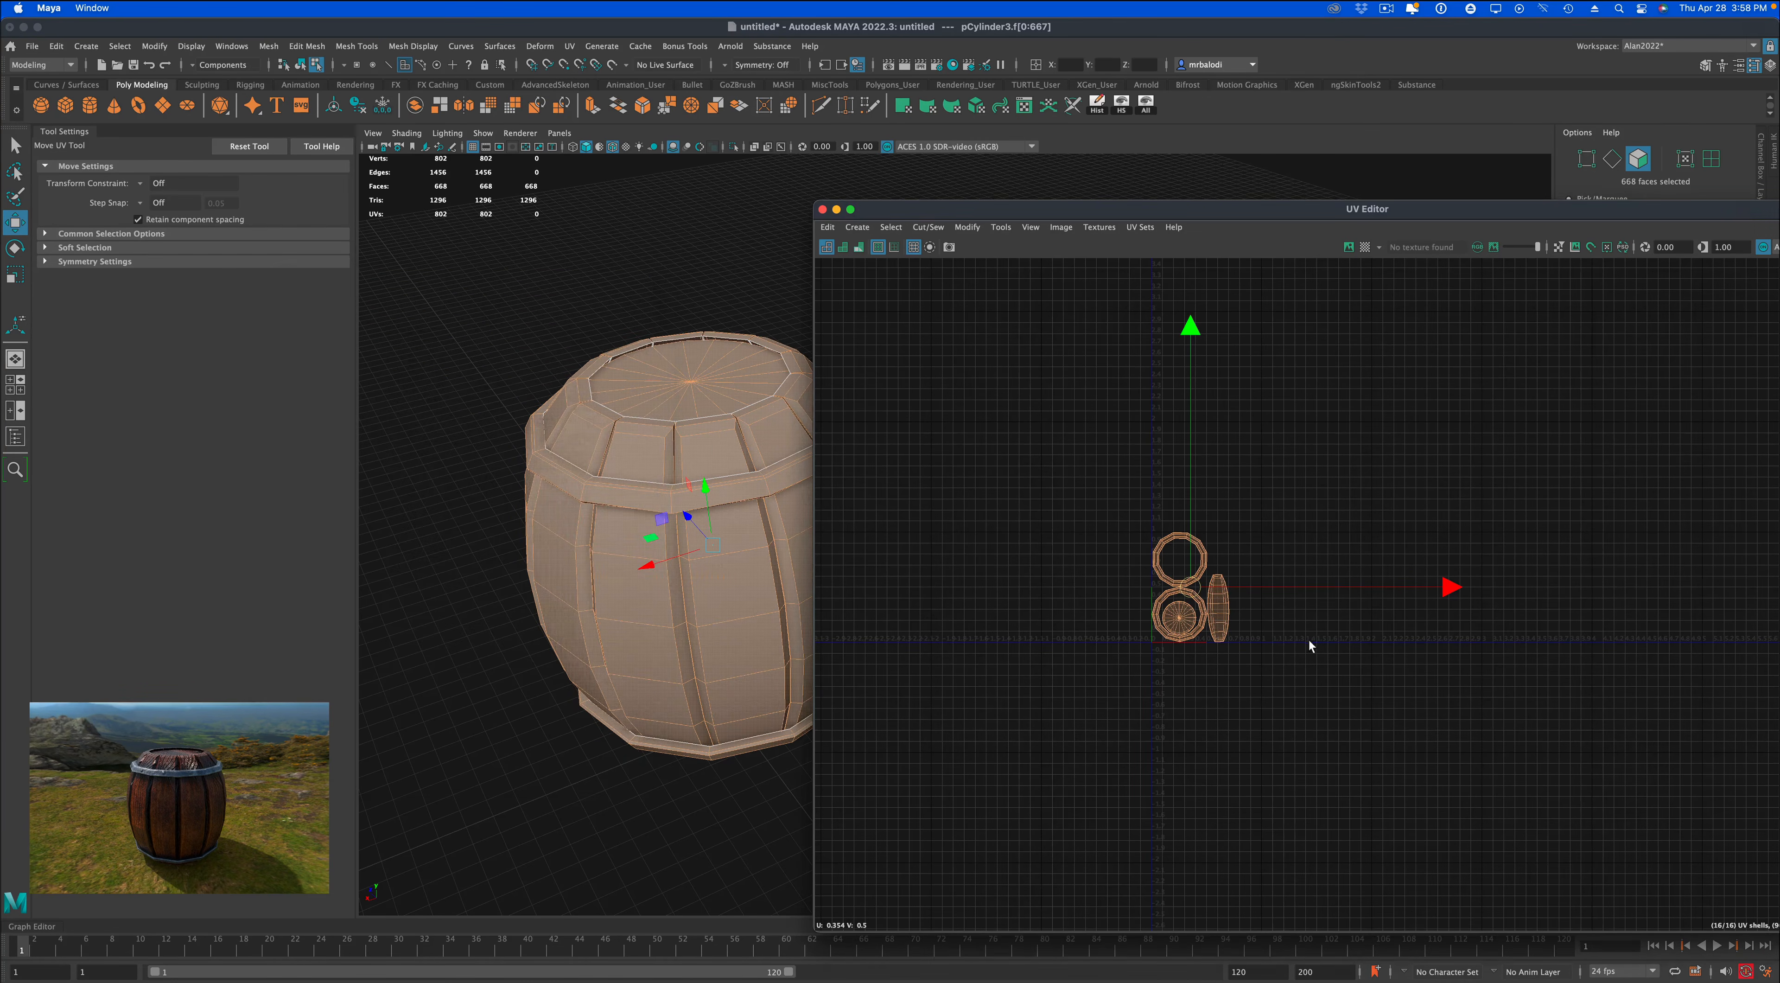
Switch to UV shell selection and move the stacked plank shells up and to the right, away from the bands.
{"action": "scroll", "coordinate": [1260, 683], "scroll_direction": "up", "scroll_amount": 5}
{"action": "scroll", "coordinate": [1230, 701], "scroll_direction": "up", "scroll_amount": 3}
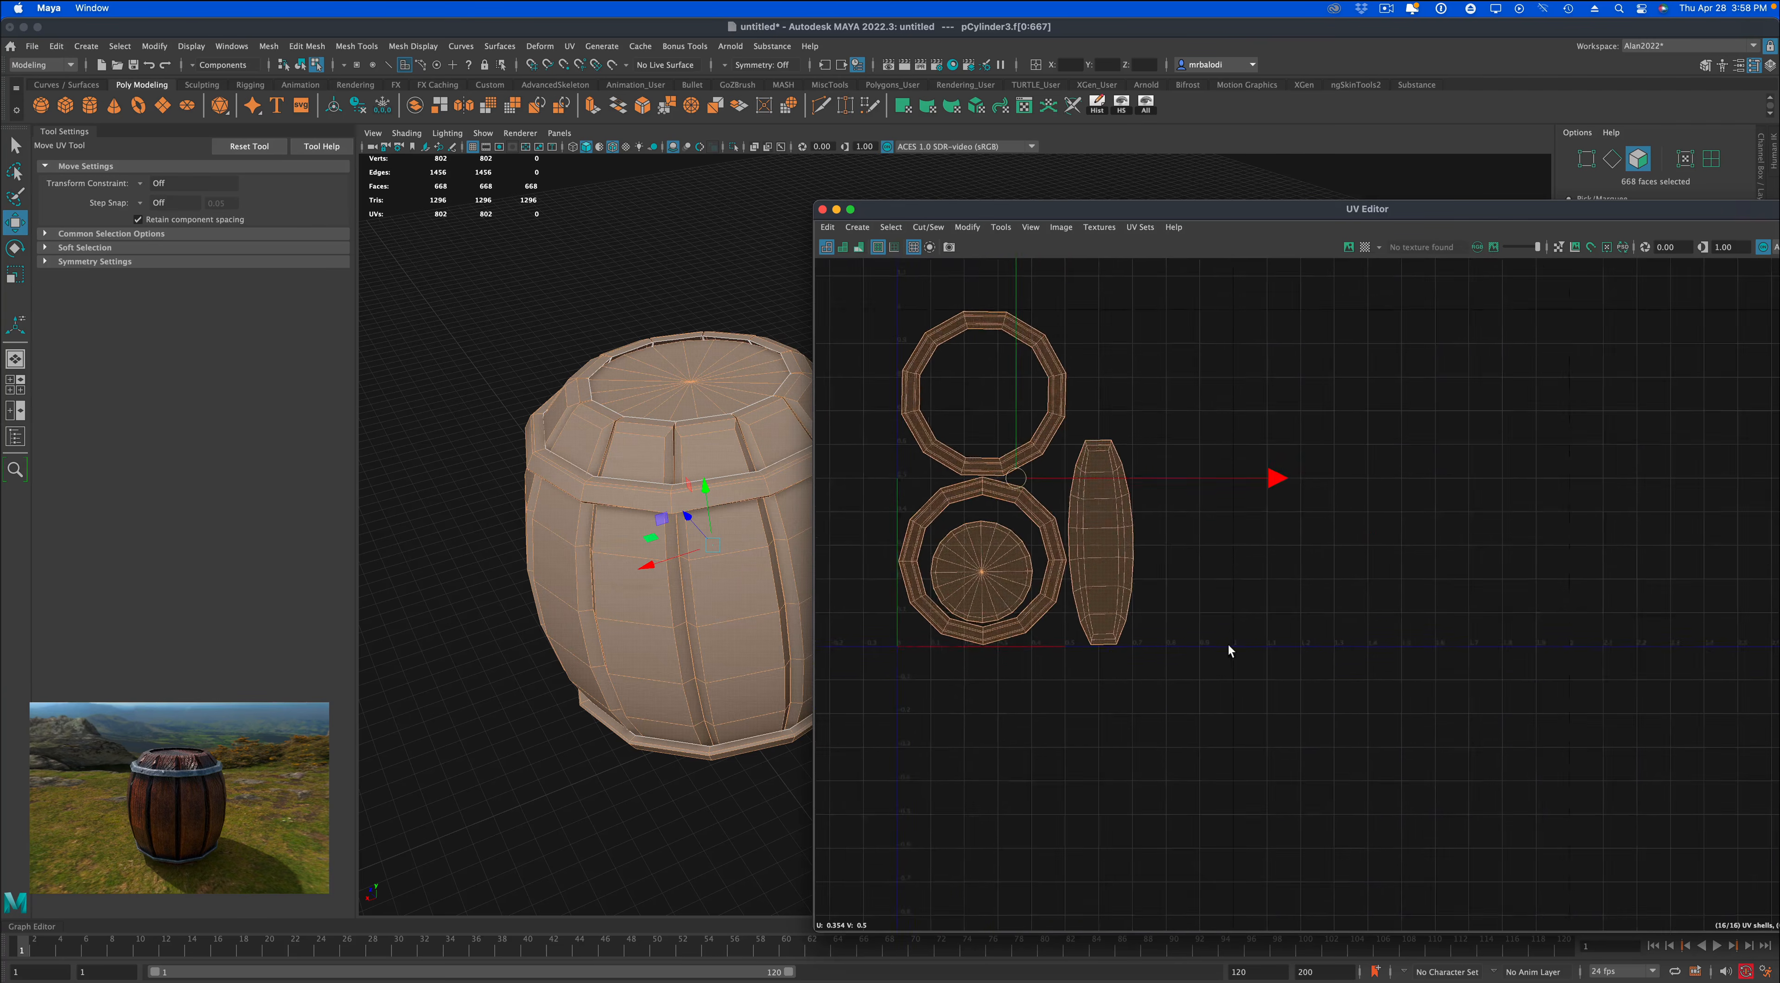
{"action": "middle_click_drag", "start_coordinate": [1229, 649], "coordinate": [1393, 747], "text": "alt"}
{"action": "scroll", "coordinate": [1336, 716], "scroll_direction": "up", "scroll_amount": 3}
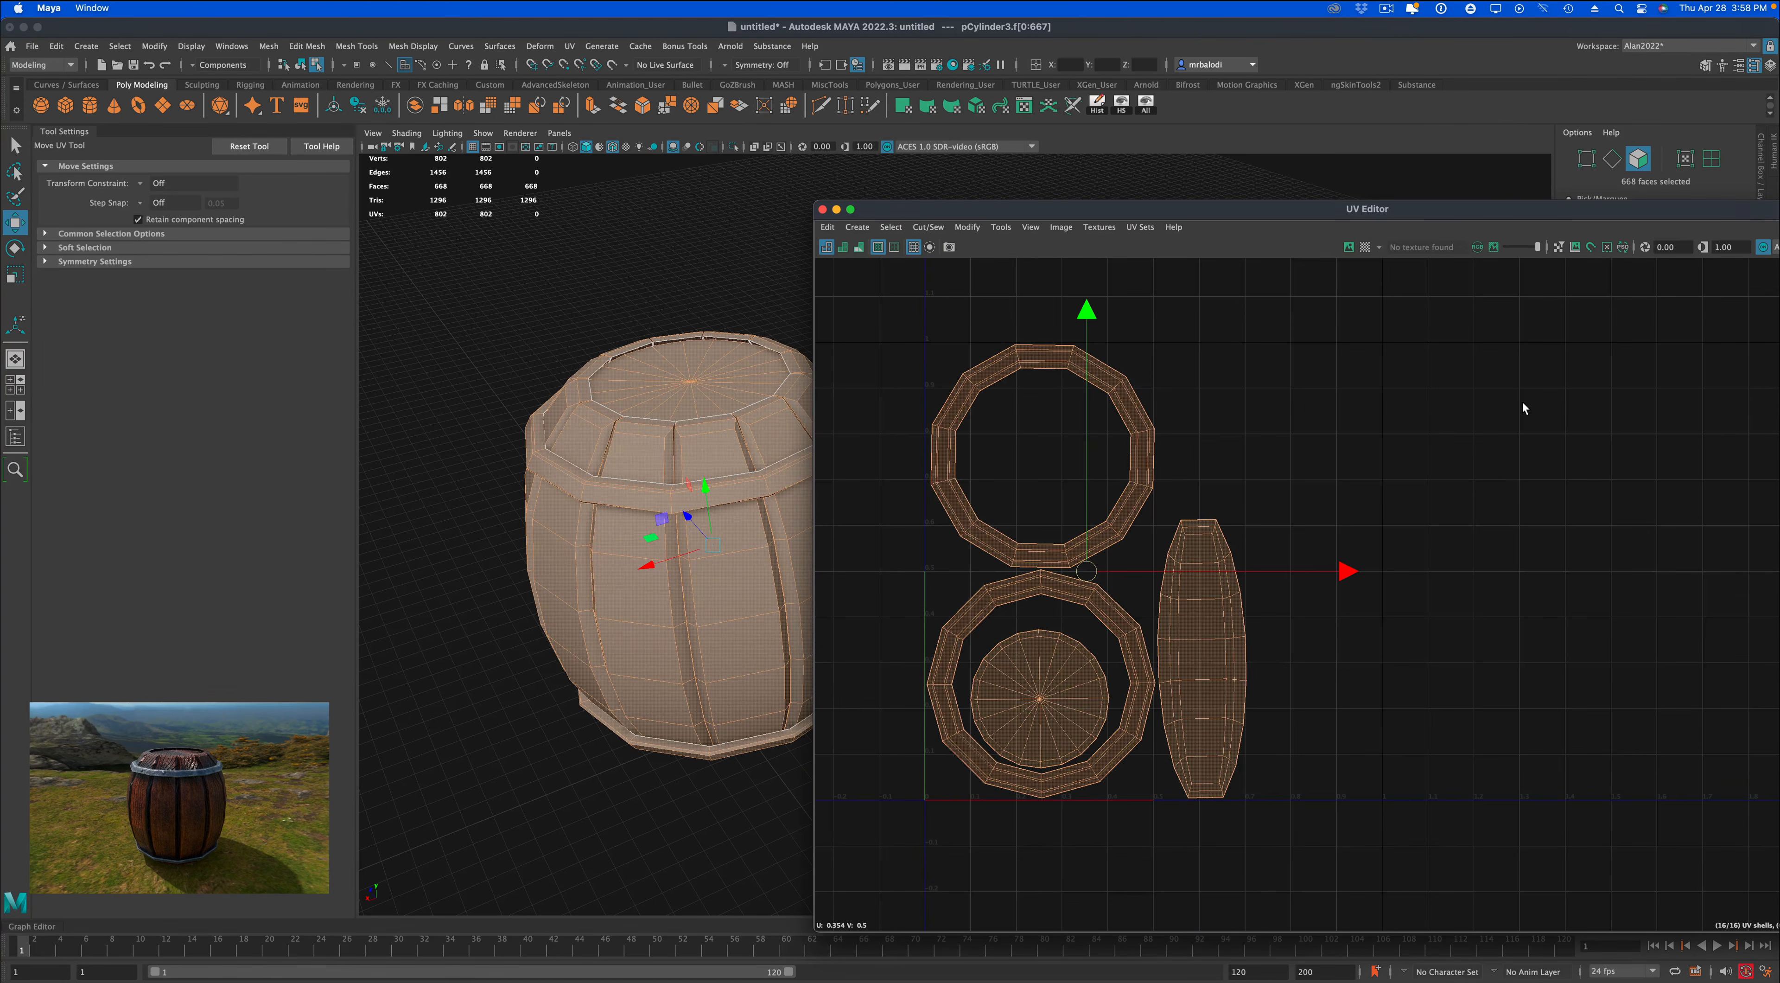
{"action": "left_click_drag", "start_coordinate": [1554, 215], "coordinate": [1142, 175]}
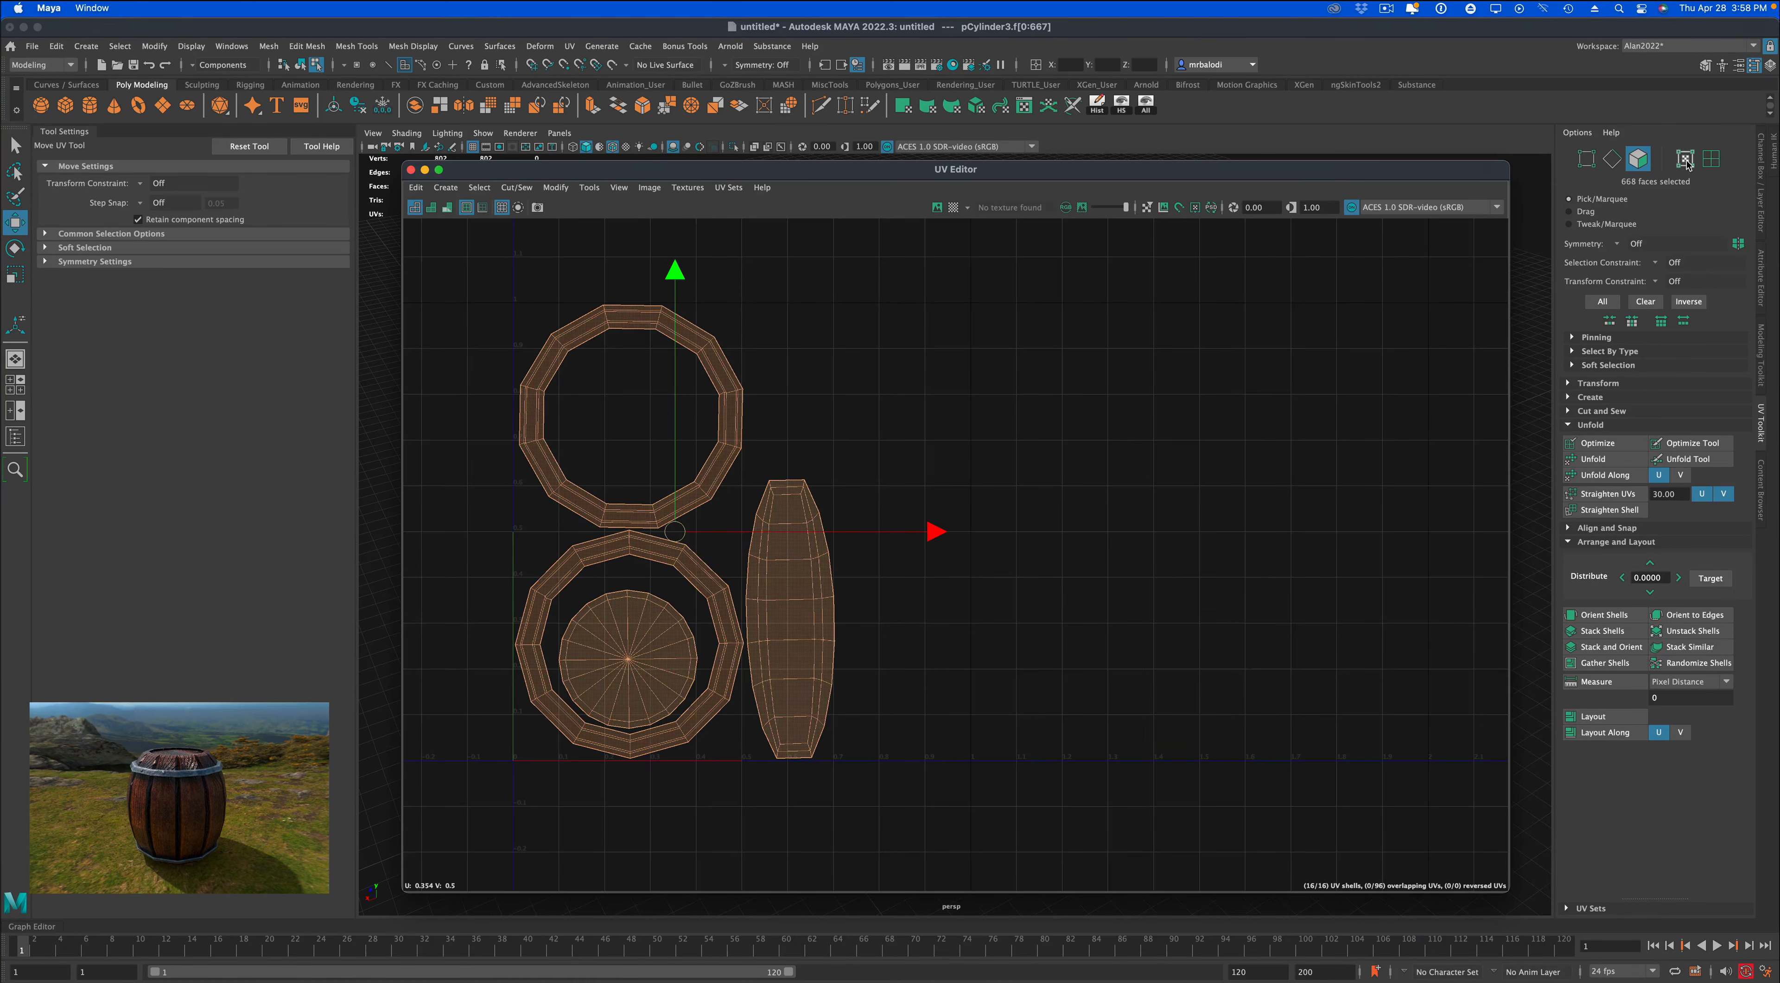
{"action": "left_click", "coordinate": [1709, 159]}
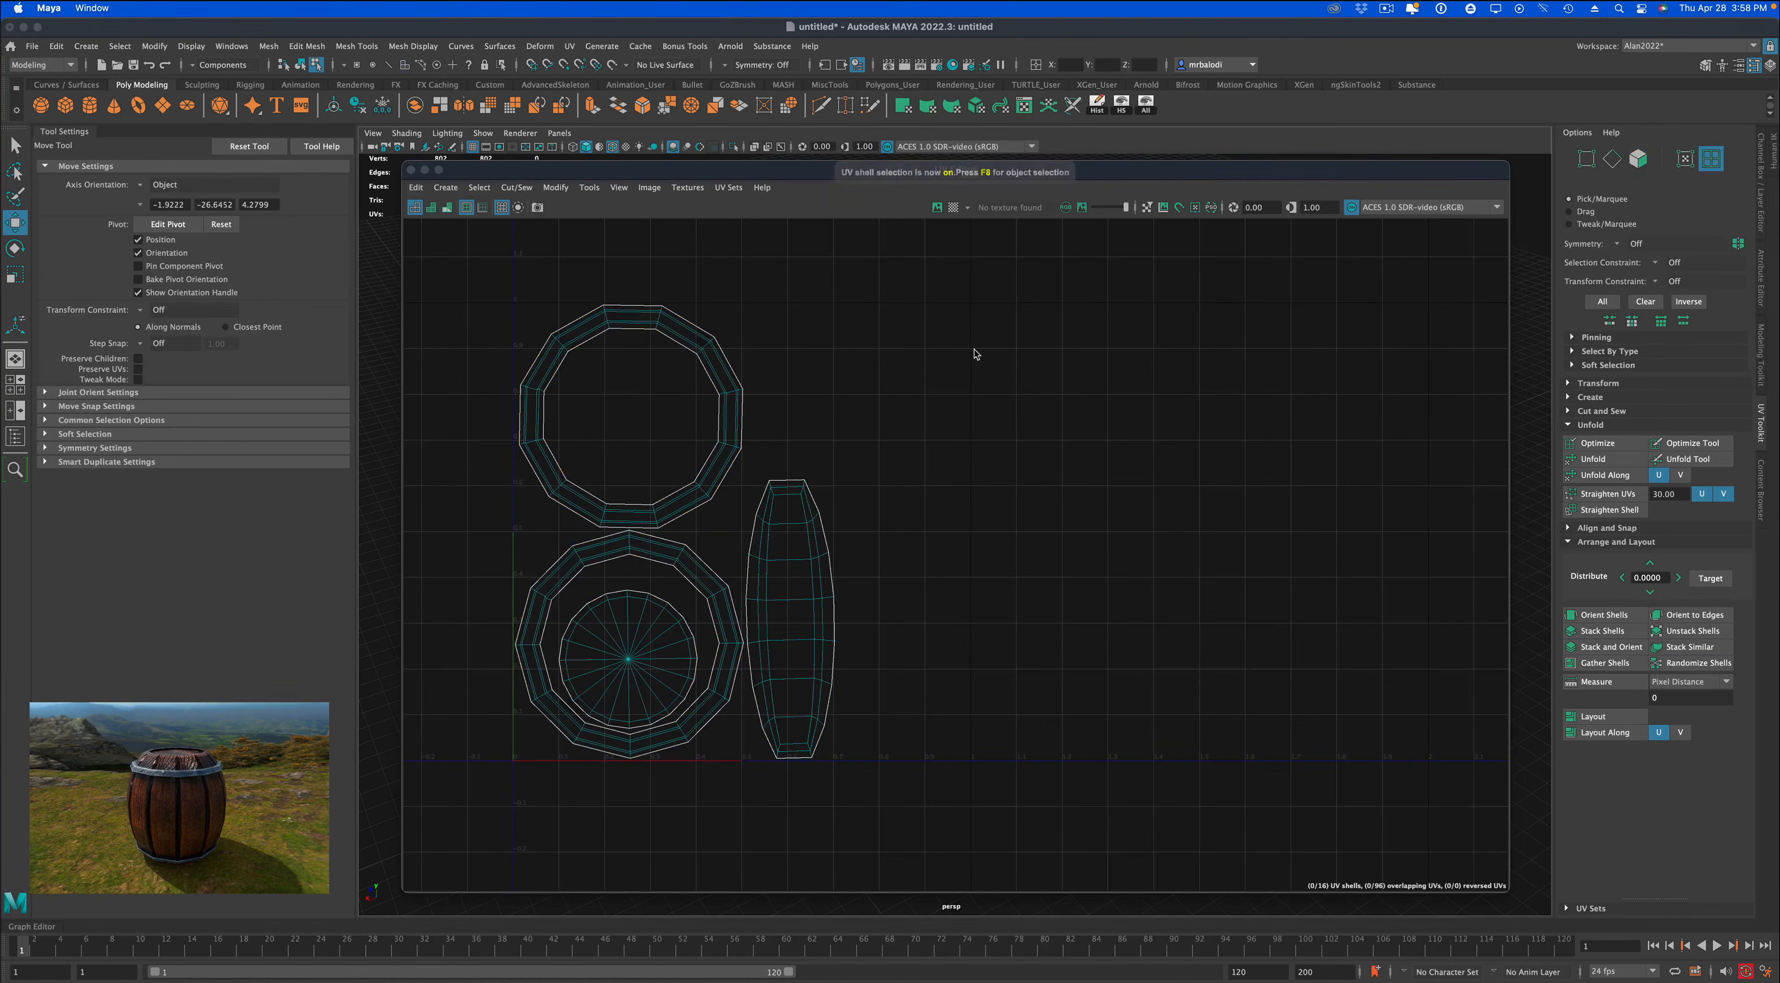
{"action": "left_click", "coordinate": [806, 566]}
{"action": "left_click_drag", "start_coordinate": [801, 605], "coordinate": [889, 523]}
{"action": "key", "text": "q"}
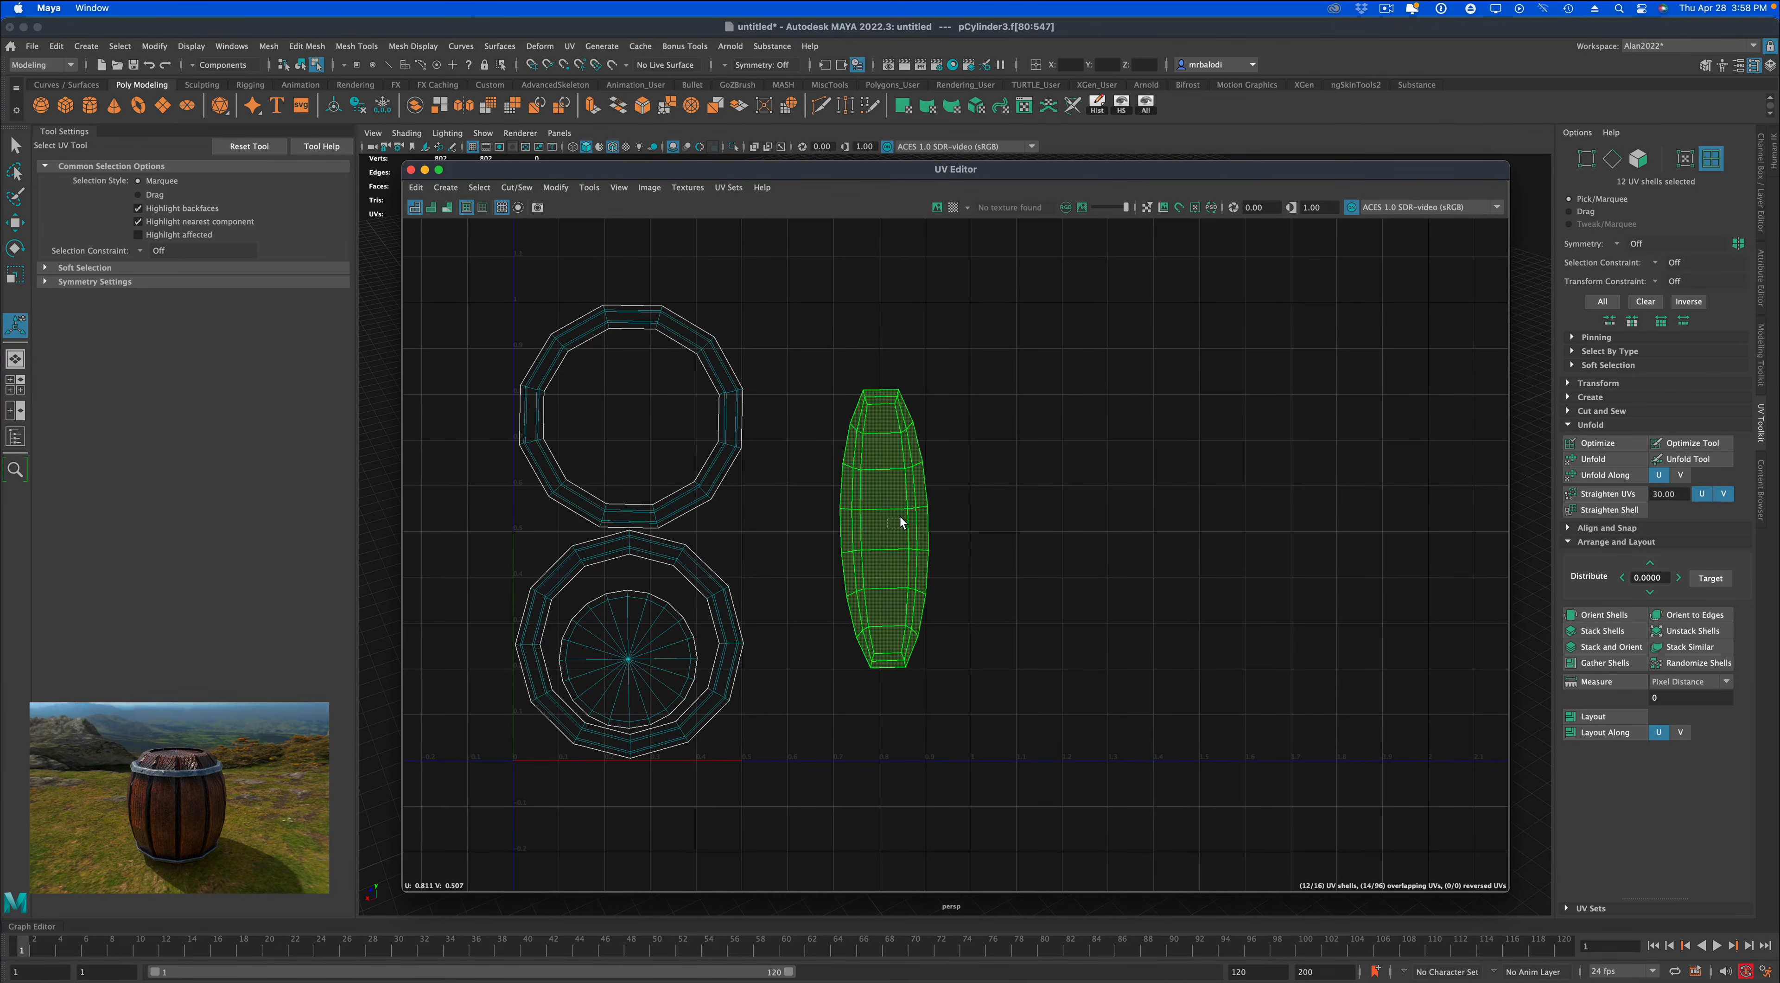
Scale the stacked plank shells up uniformly until they nearly span the height of the UV tile.
{"action": "key", "text": "r"}
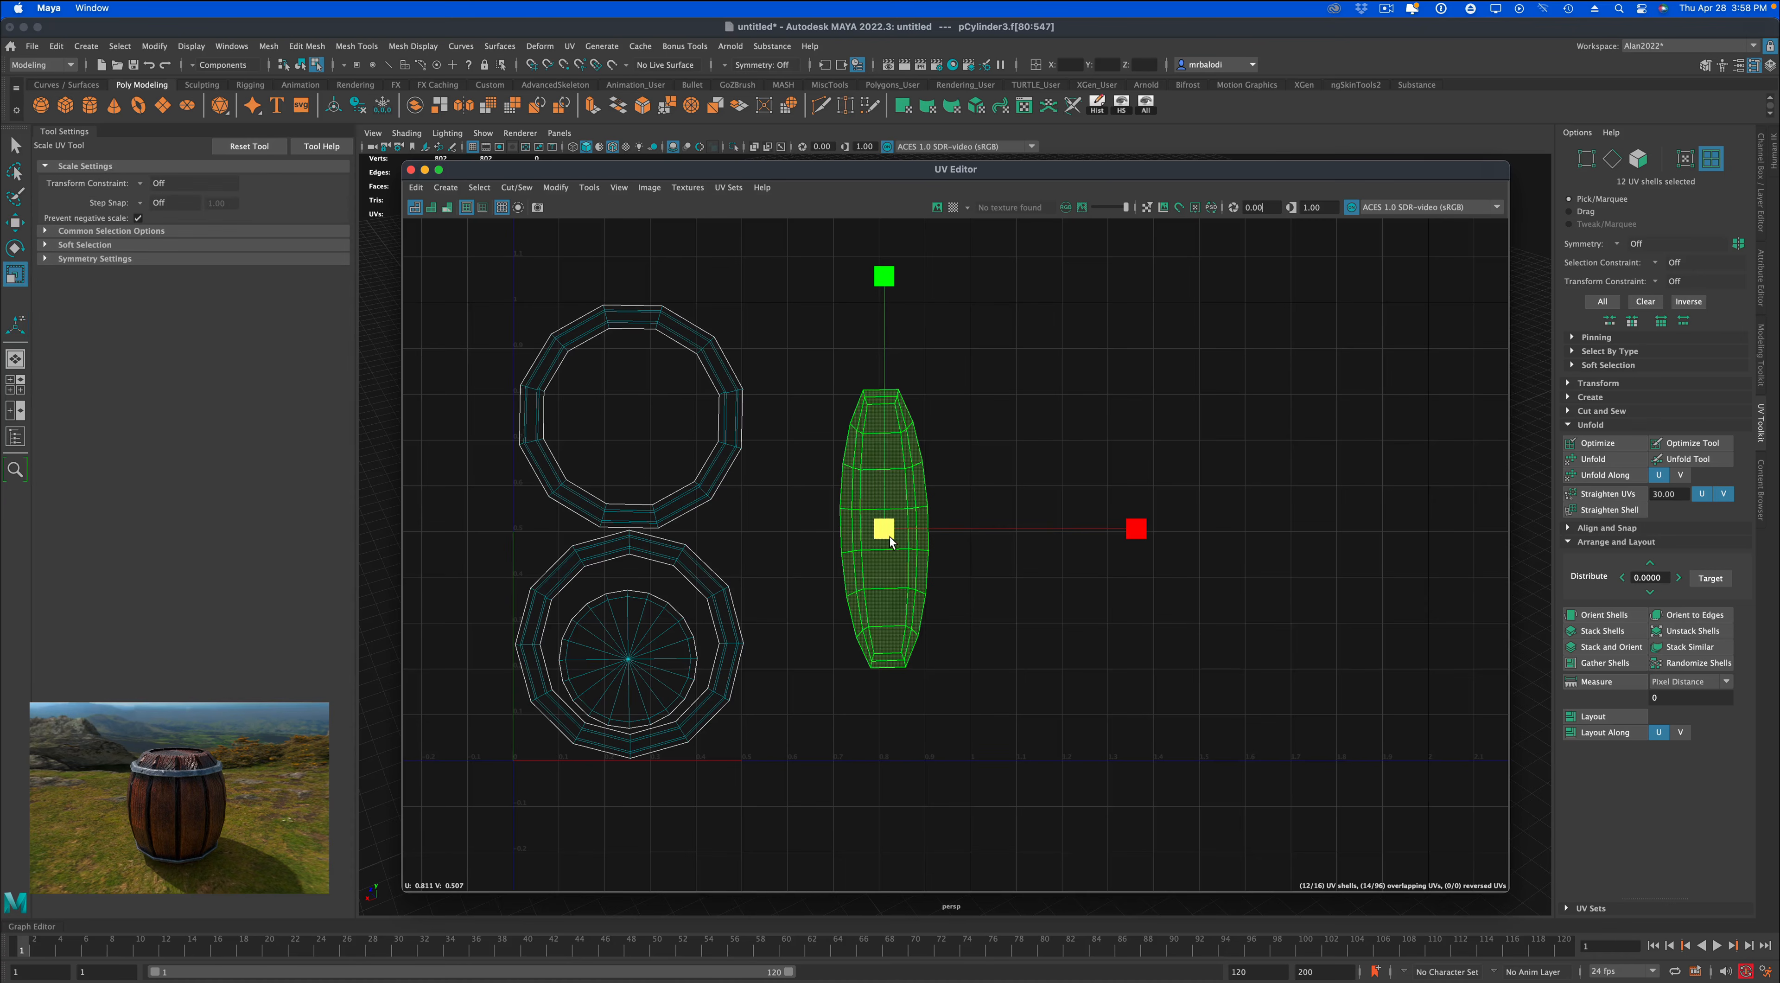
{"action": "left_click_drag", "start_coordinate": [890, 537], "coordinate": [1007, 420]}
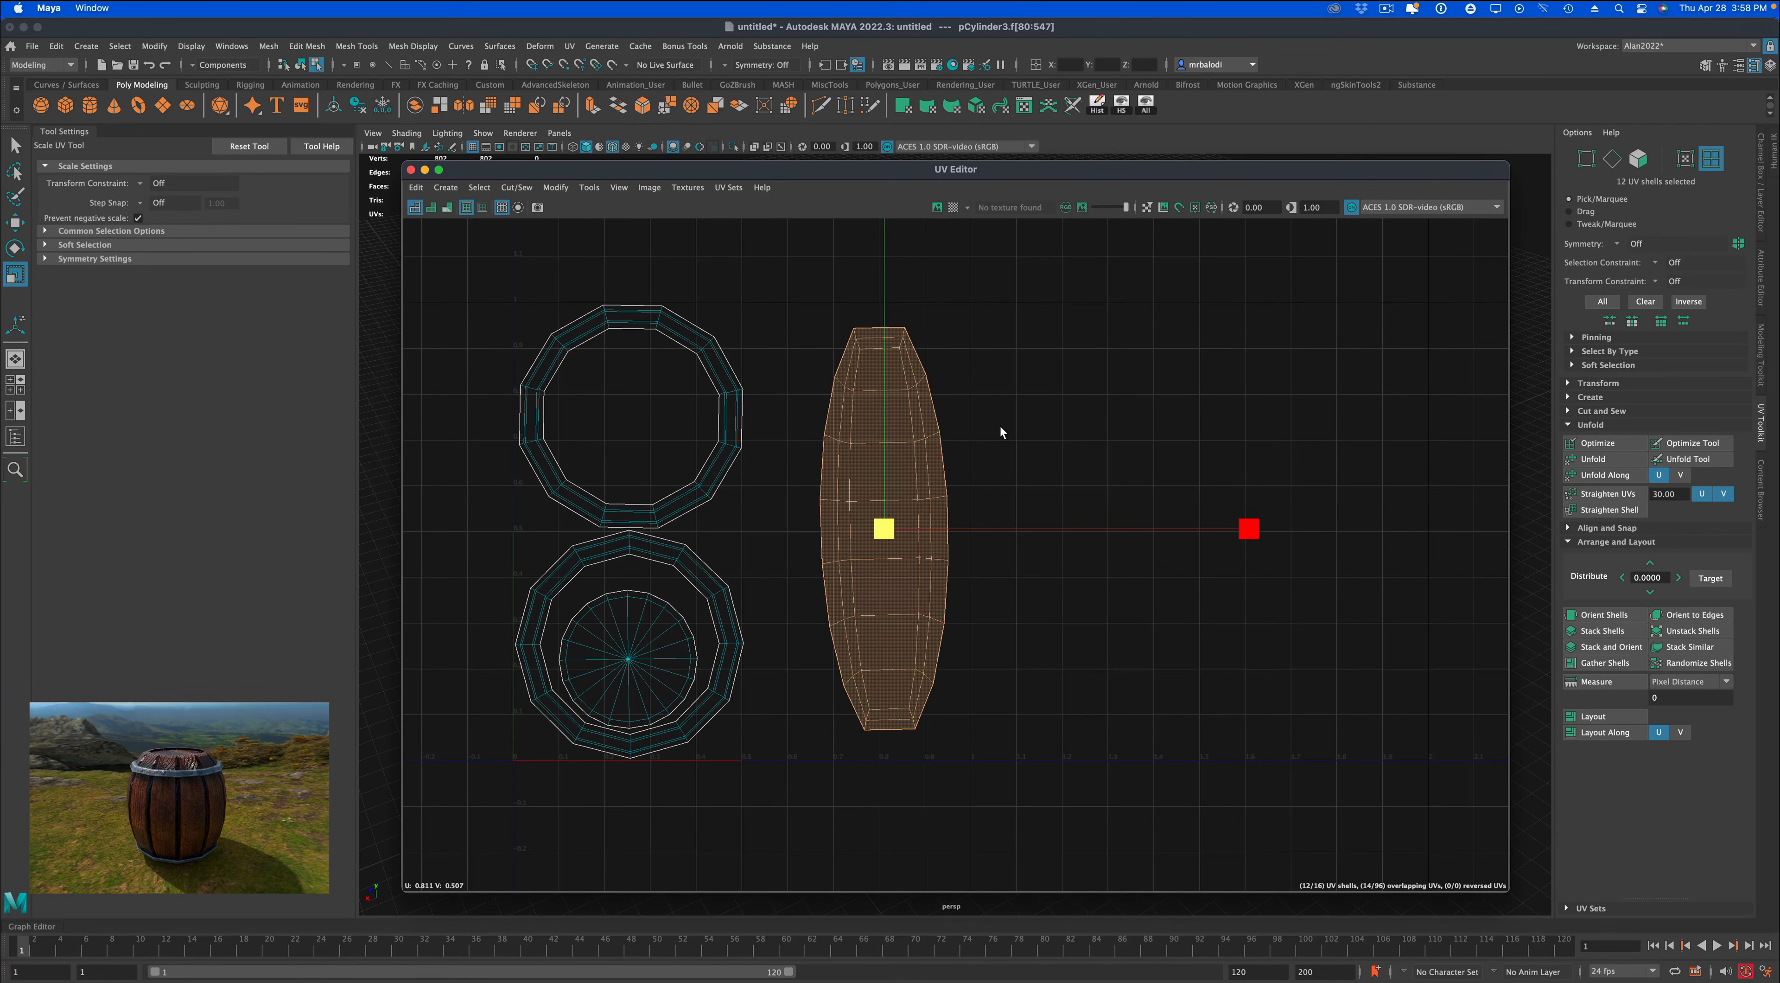
{"action": "key", "text": "e"}
{"action": "left_click_drag", "start_coordinate": [1073, 361], "coordinate": [1077, 374]}
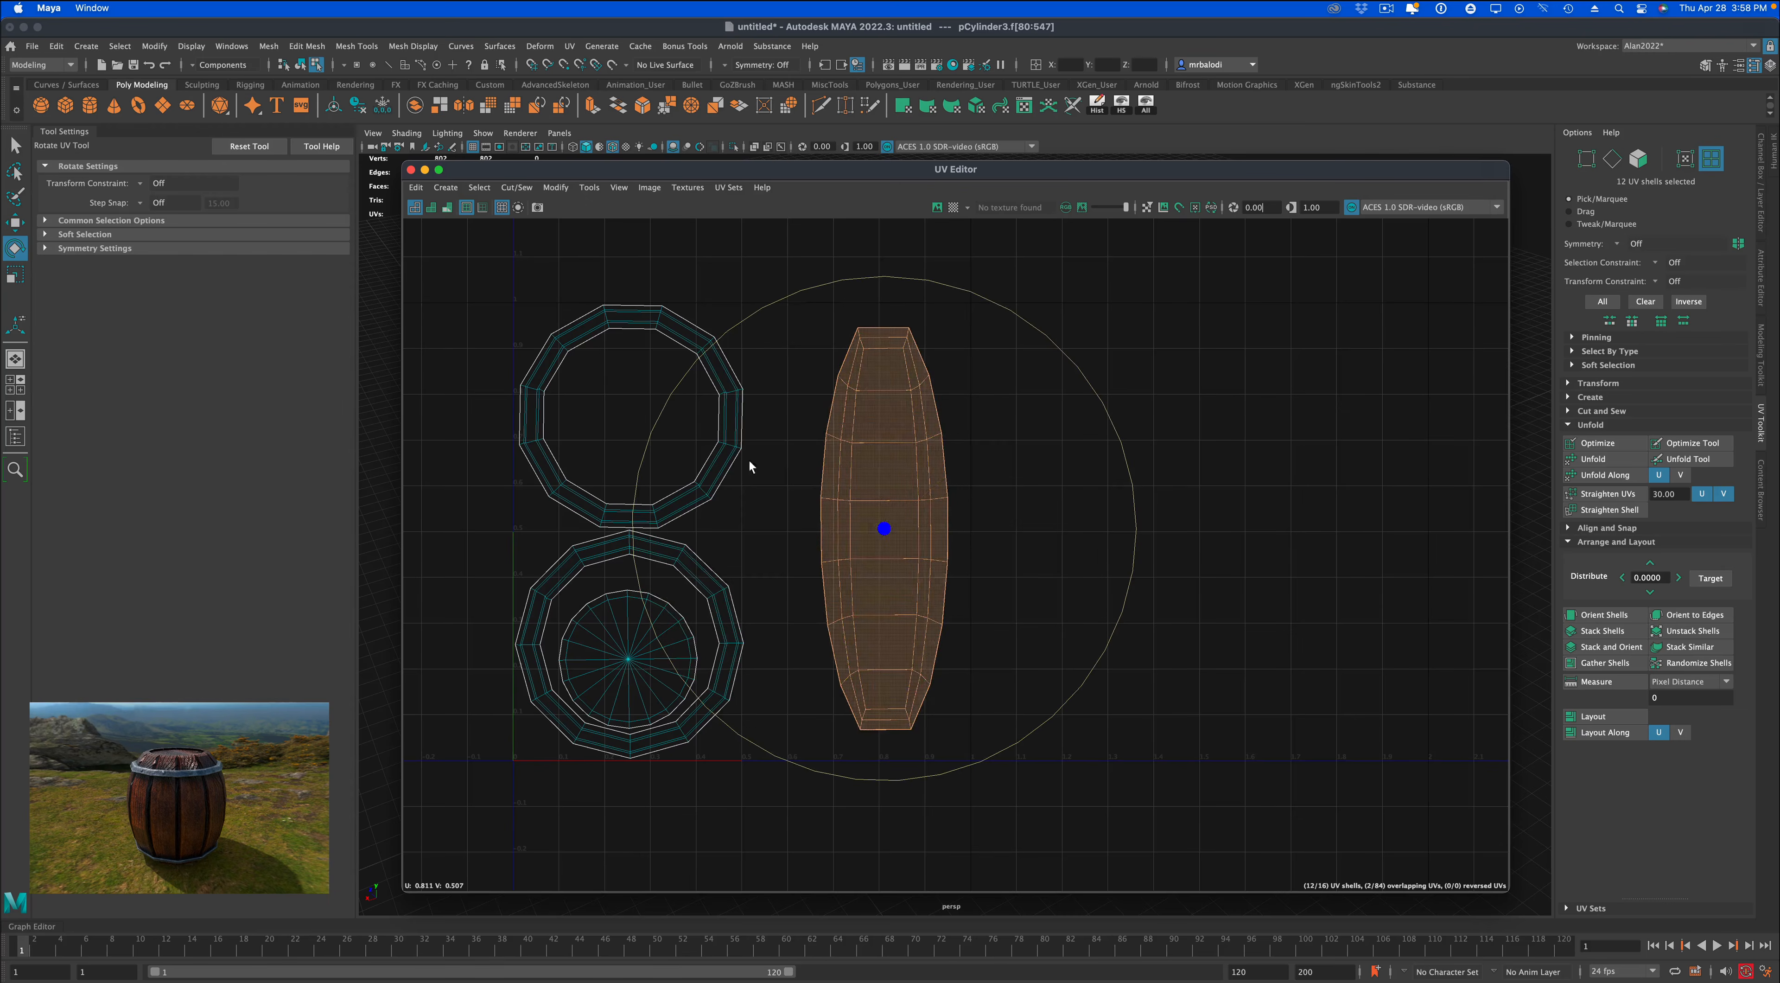
Select both stacked disc shells, center them inside the lower band ring and enlarge them to fill more of it.
{"action": "left_click", "coordinate": [629, 655]}
{"action": "key", "text": "w"}
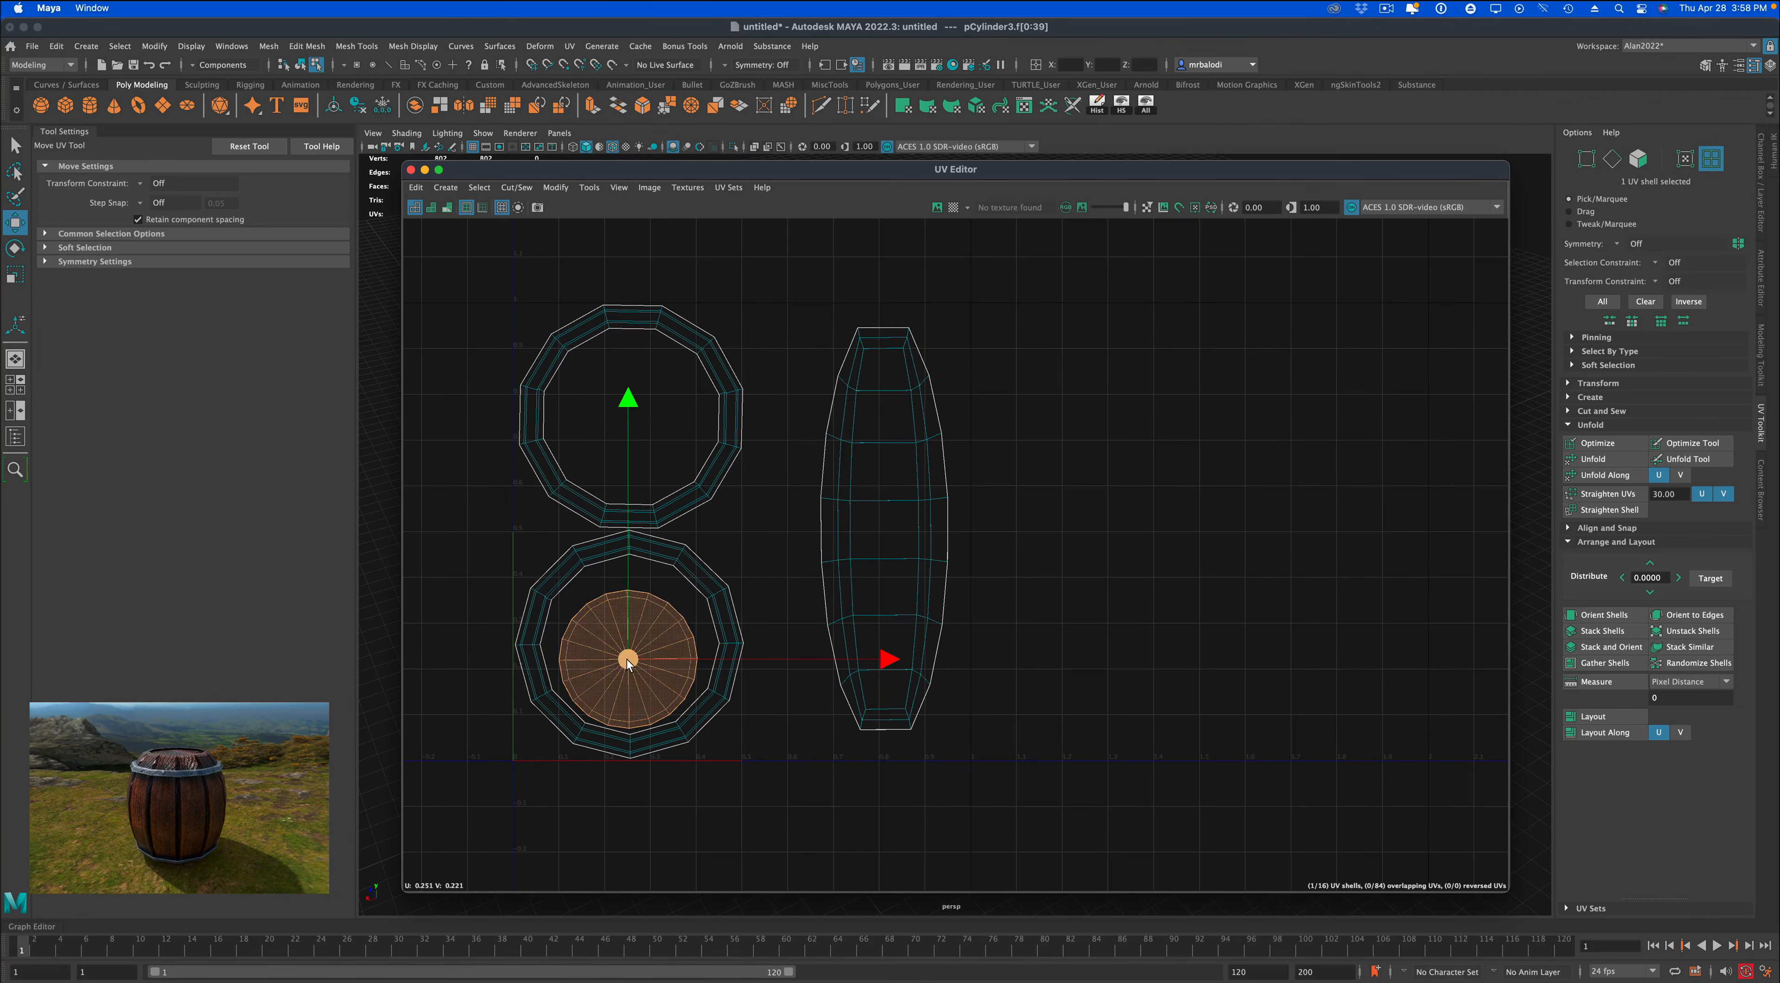
{"action": "left_click_drag", "start_coordinate": [628, 658], "coordinate": [630, 649]}
{"action": "key", "text": "super+z"}
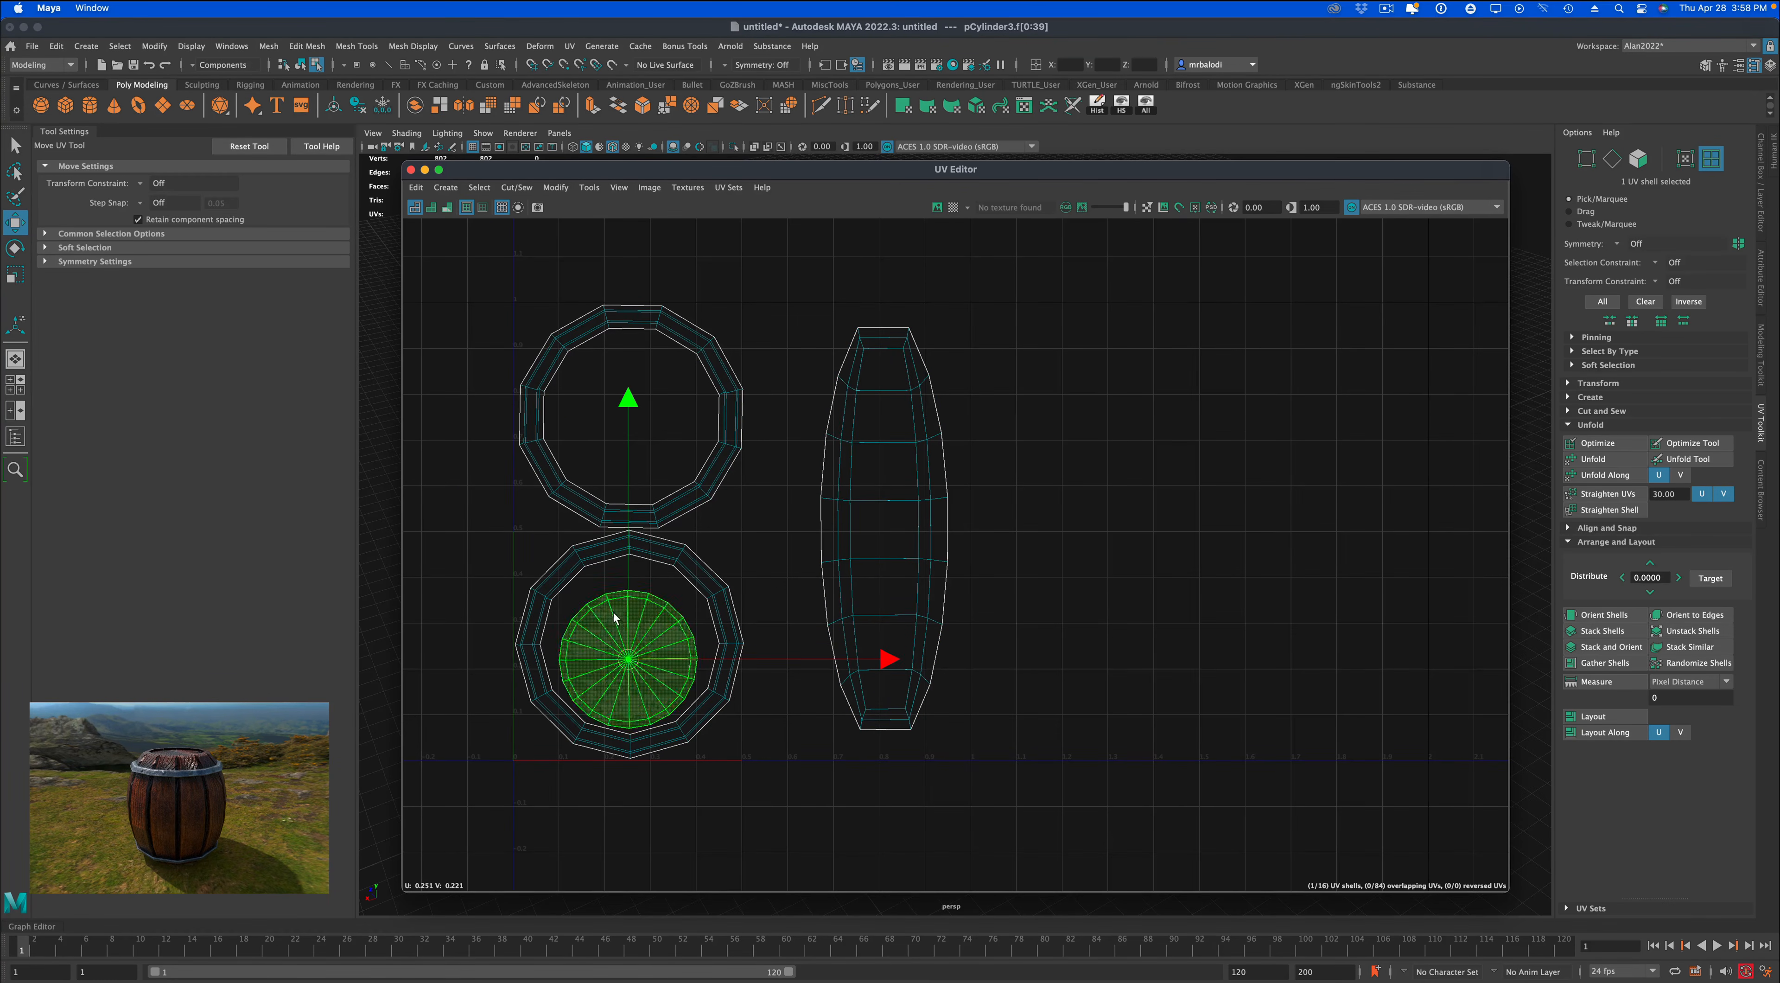
{"action": "left_click_drag", "start_coordinate": [597, 583], "coordinate": [668, 612]}
{"action": "key", "text": "r"}
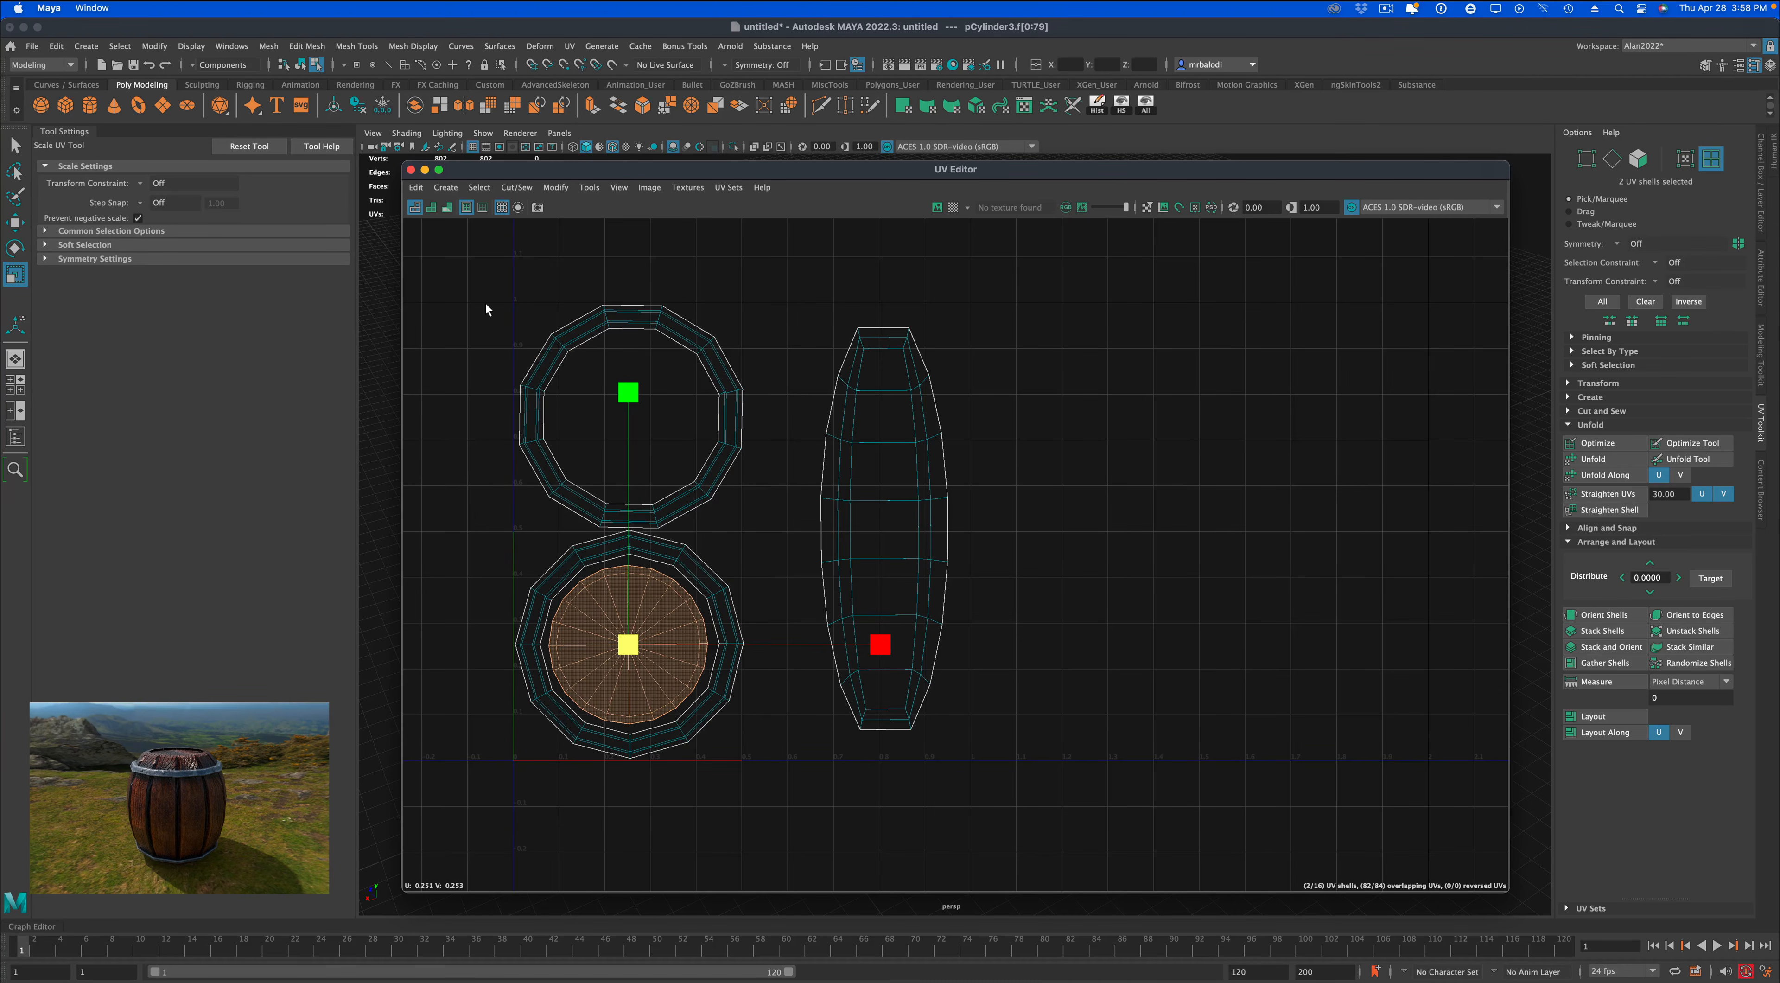
Move the disc and band shells right toward the planks and scale them down slightly as a group.
{"action": "left_click_drag", "start_coordinate": [486, 309], "coordinate": [790, 824]}
{"action": "key", "text": "w"}
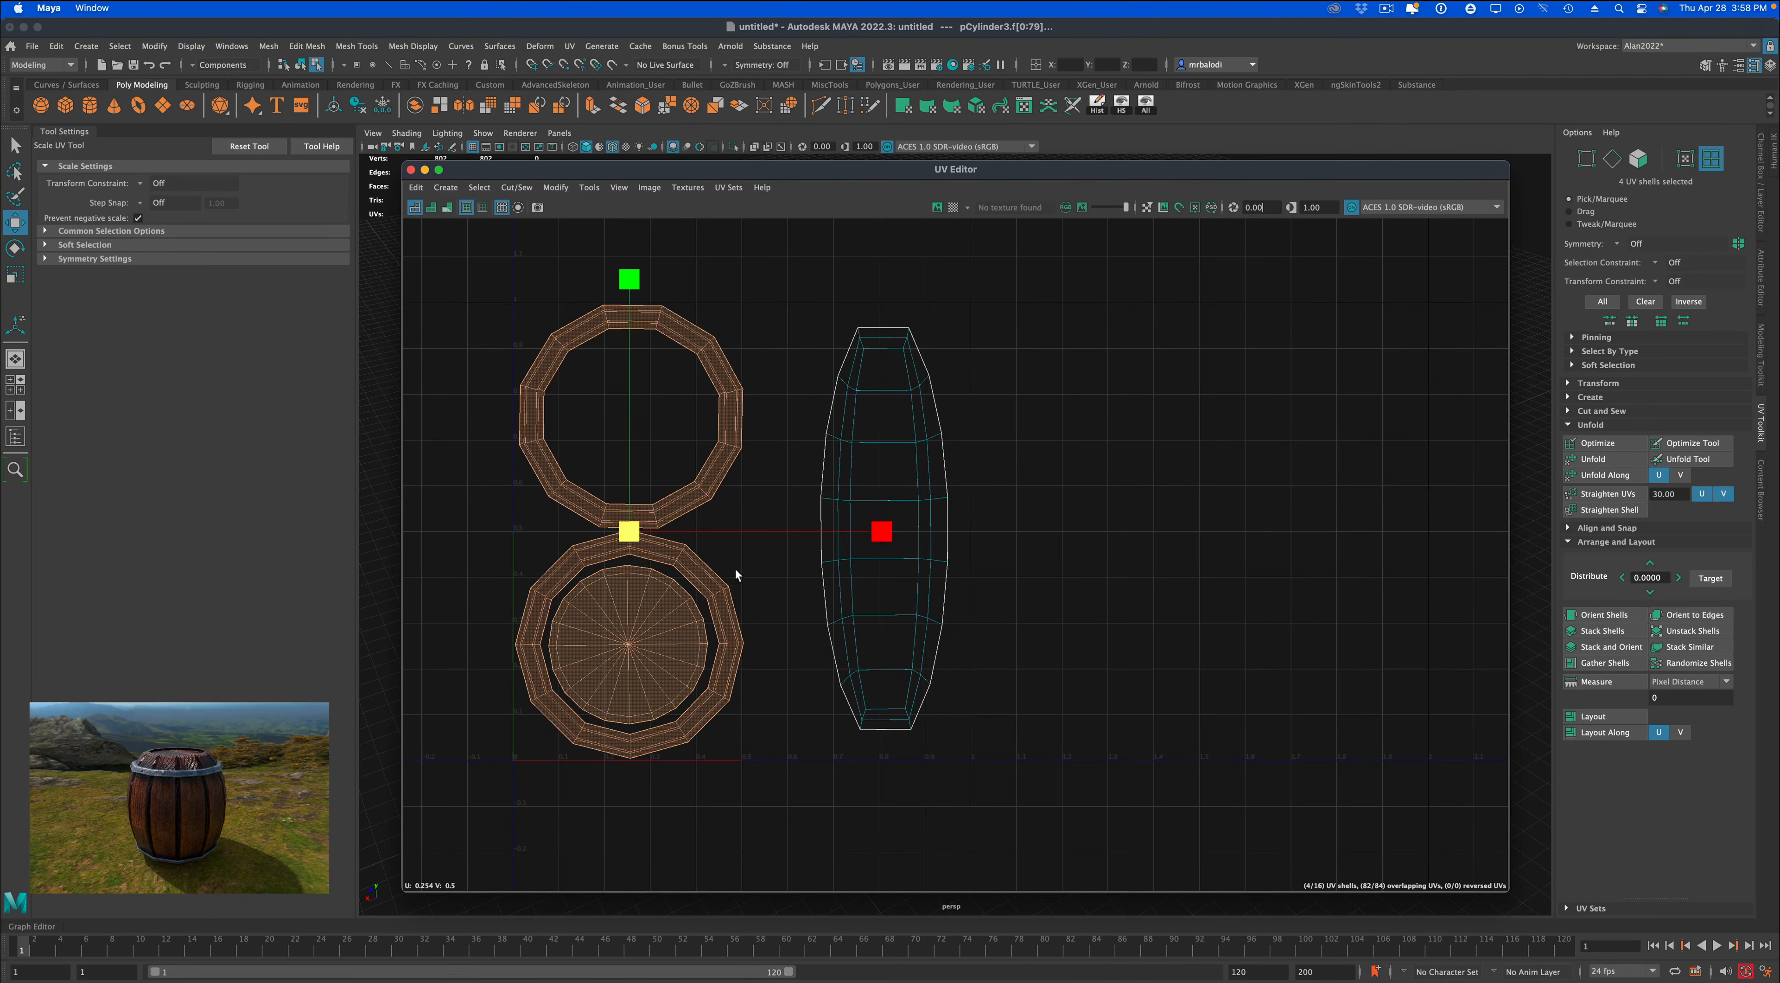
{"action": "left_click_drag", "start_coordinate": [737, 523], "coordinate": [782, 529]}
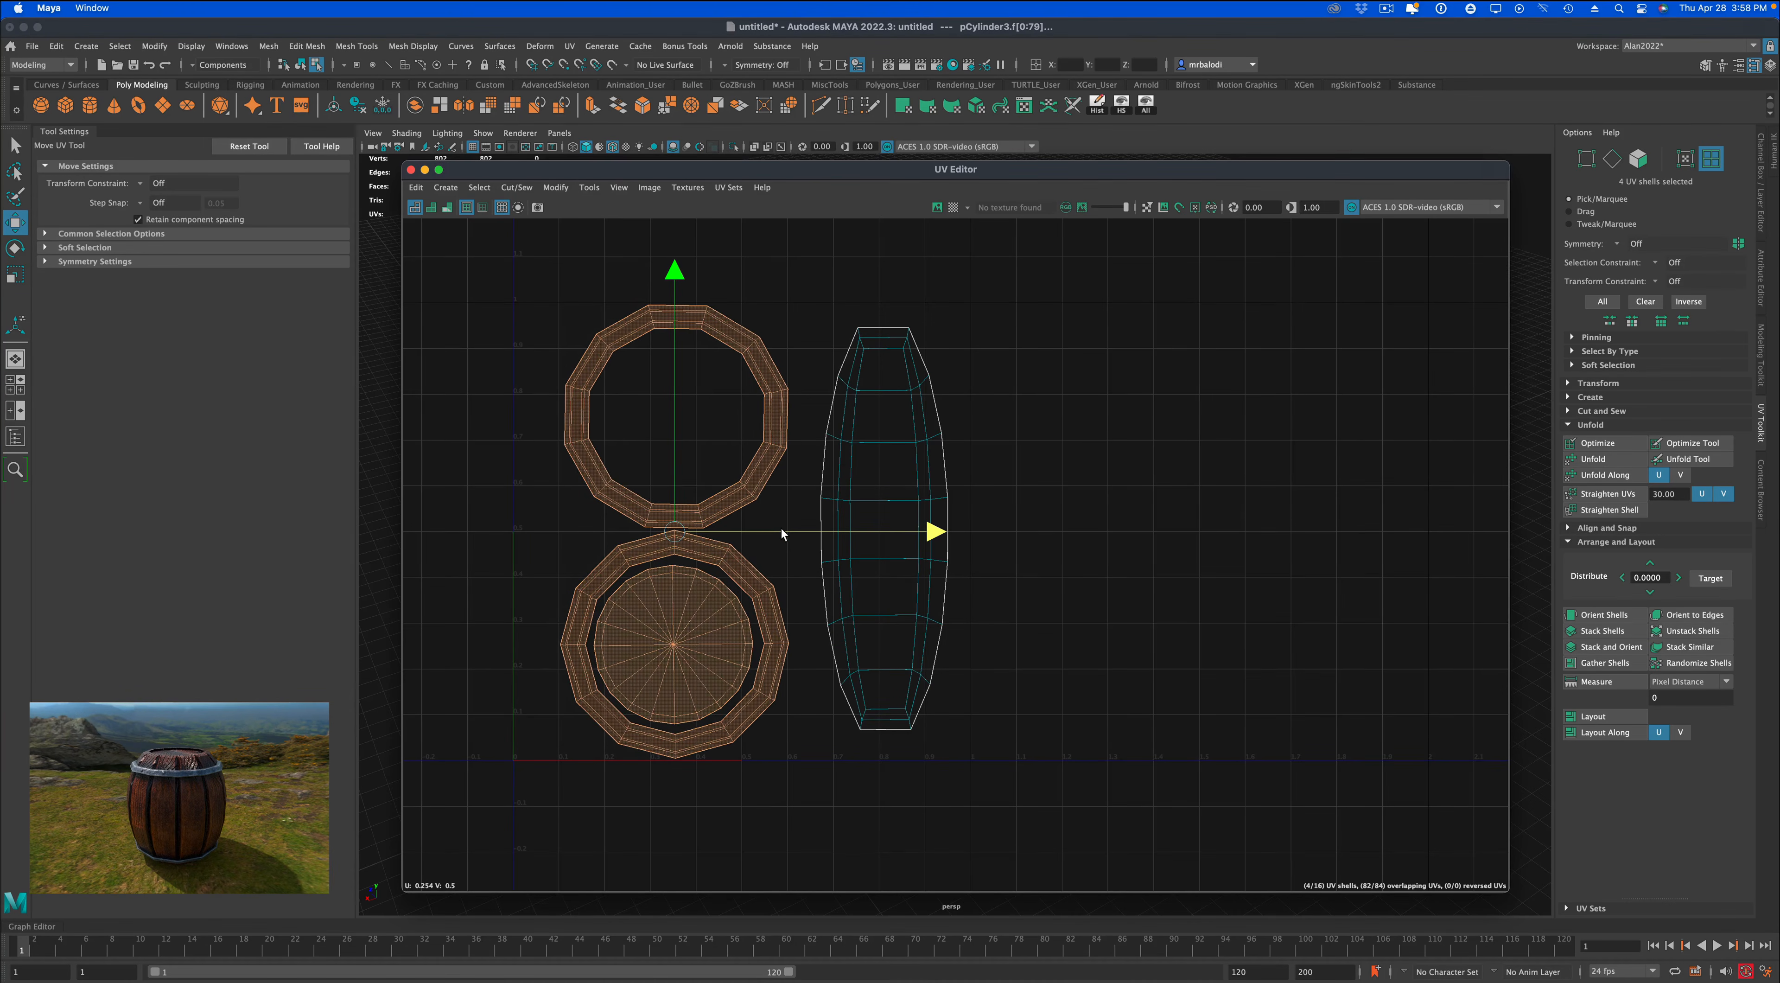
{"action": "key", "text": "r"}
{"action": "left_click_drag", "start_coordinate": [675, 538], "coordinate": [661, 540]}
{"action": "left_click", "coordinate": [1045, 537]}
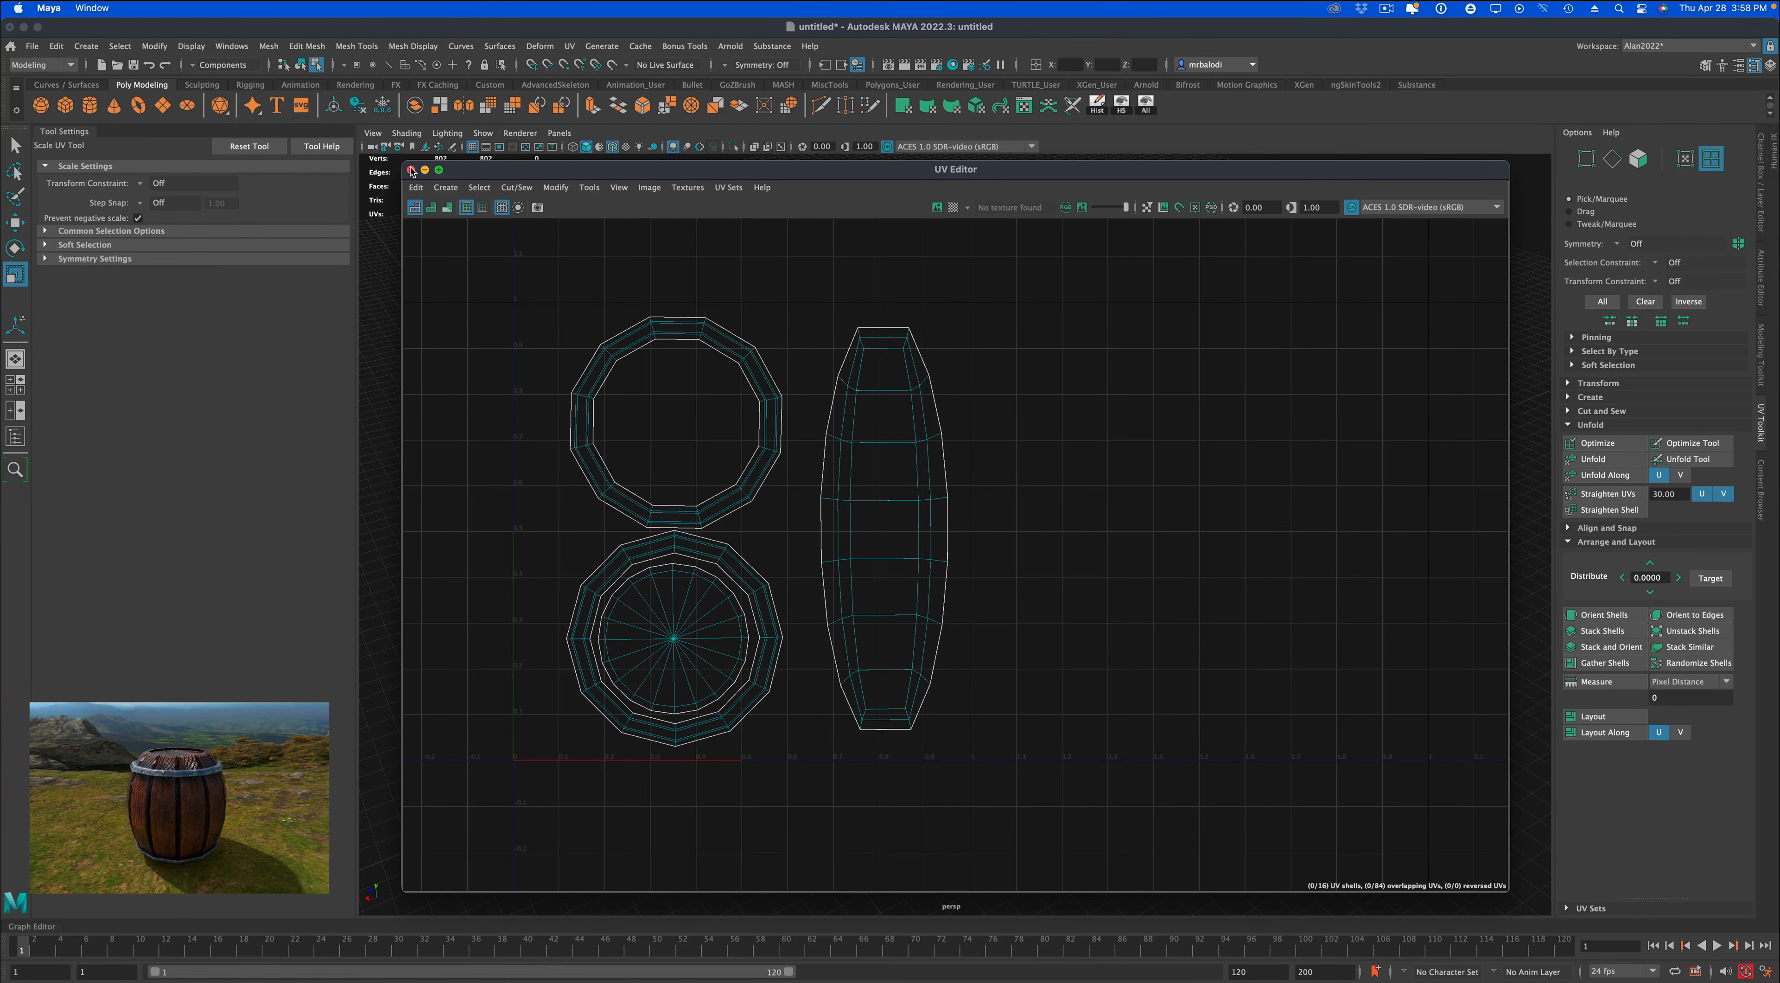
Close the UV Editor and return to object mode to view the whole barrel.
{"action": "left_click", "coordinate": [411, 171]}
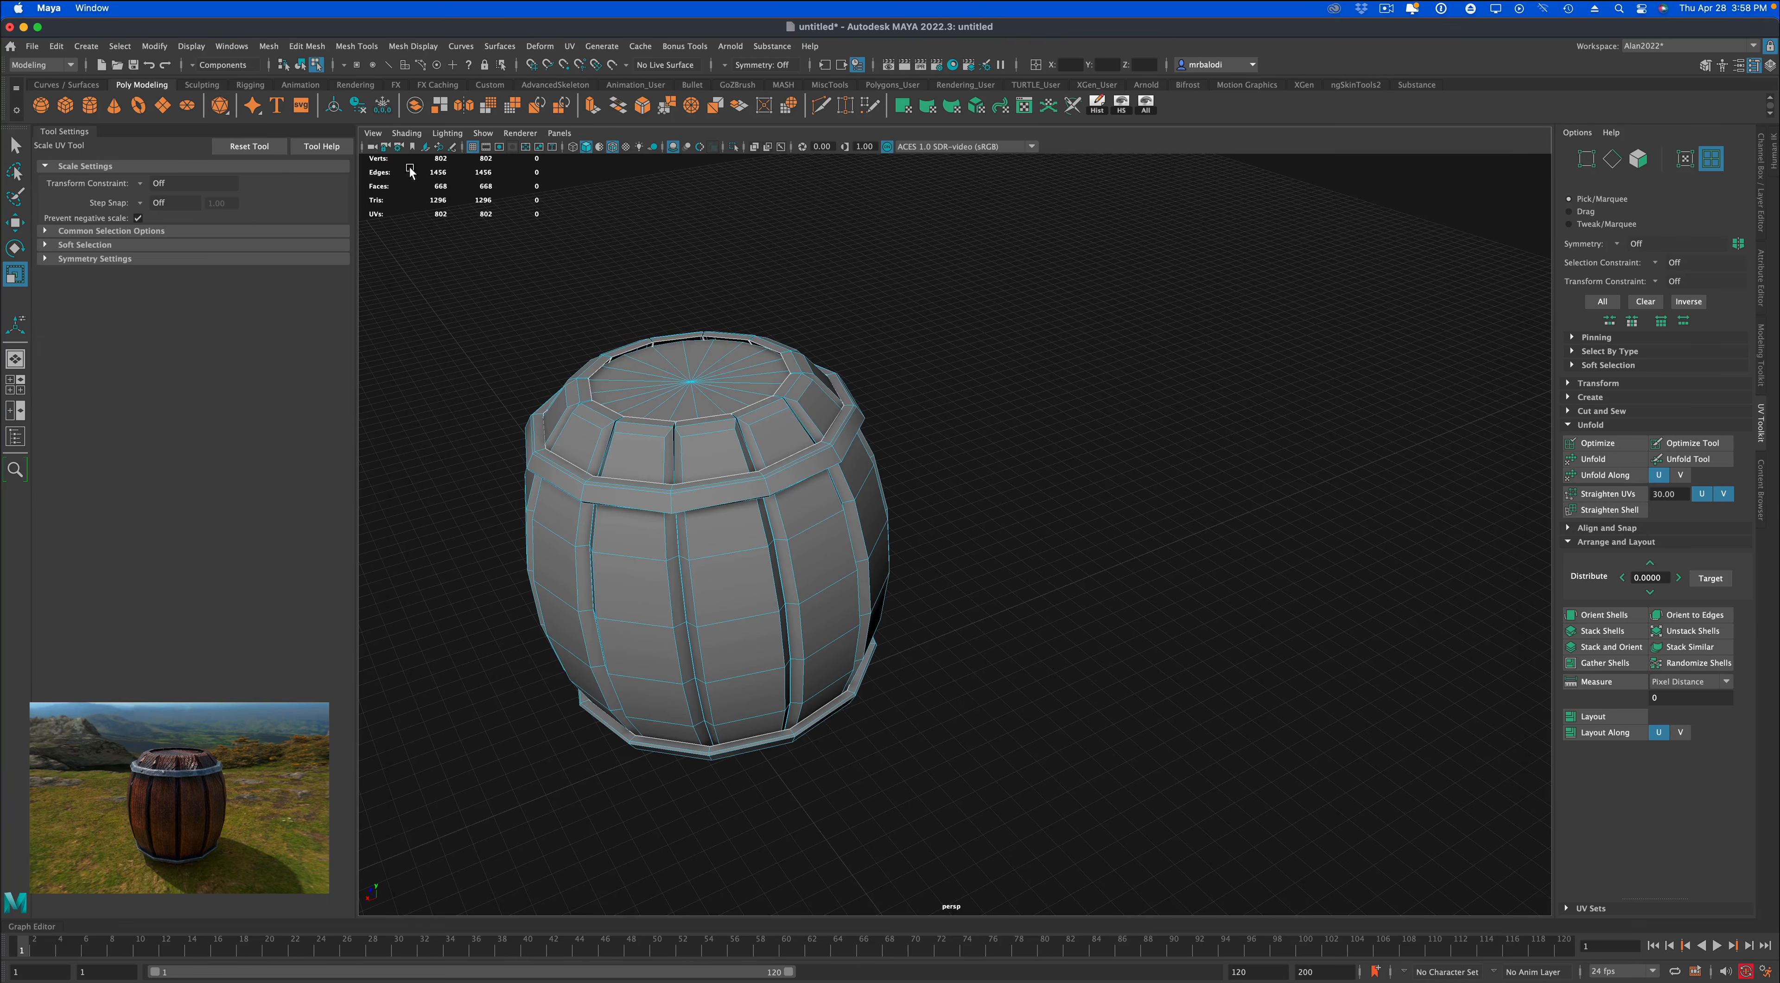
{"action": "key", "text": "q"}
{"action": "right_click_drag", "start_coordinate": [680, 348], "coordinate": [954, 408]}
{"action": "scroll", "coordinate": [1012, 523], "scroll_direction": "down", "scroll_amount": 3}
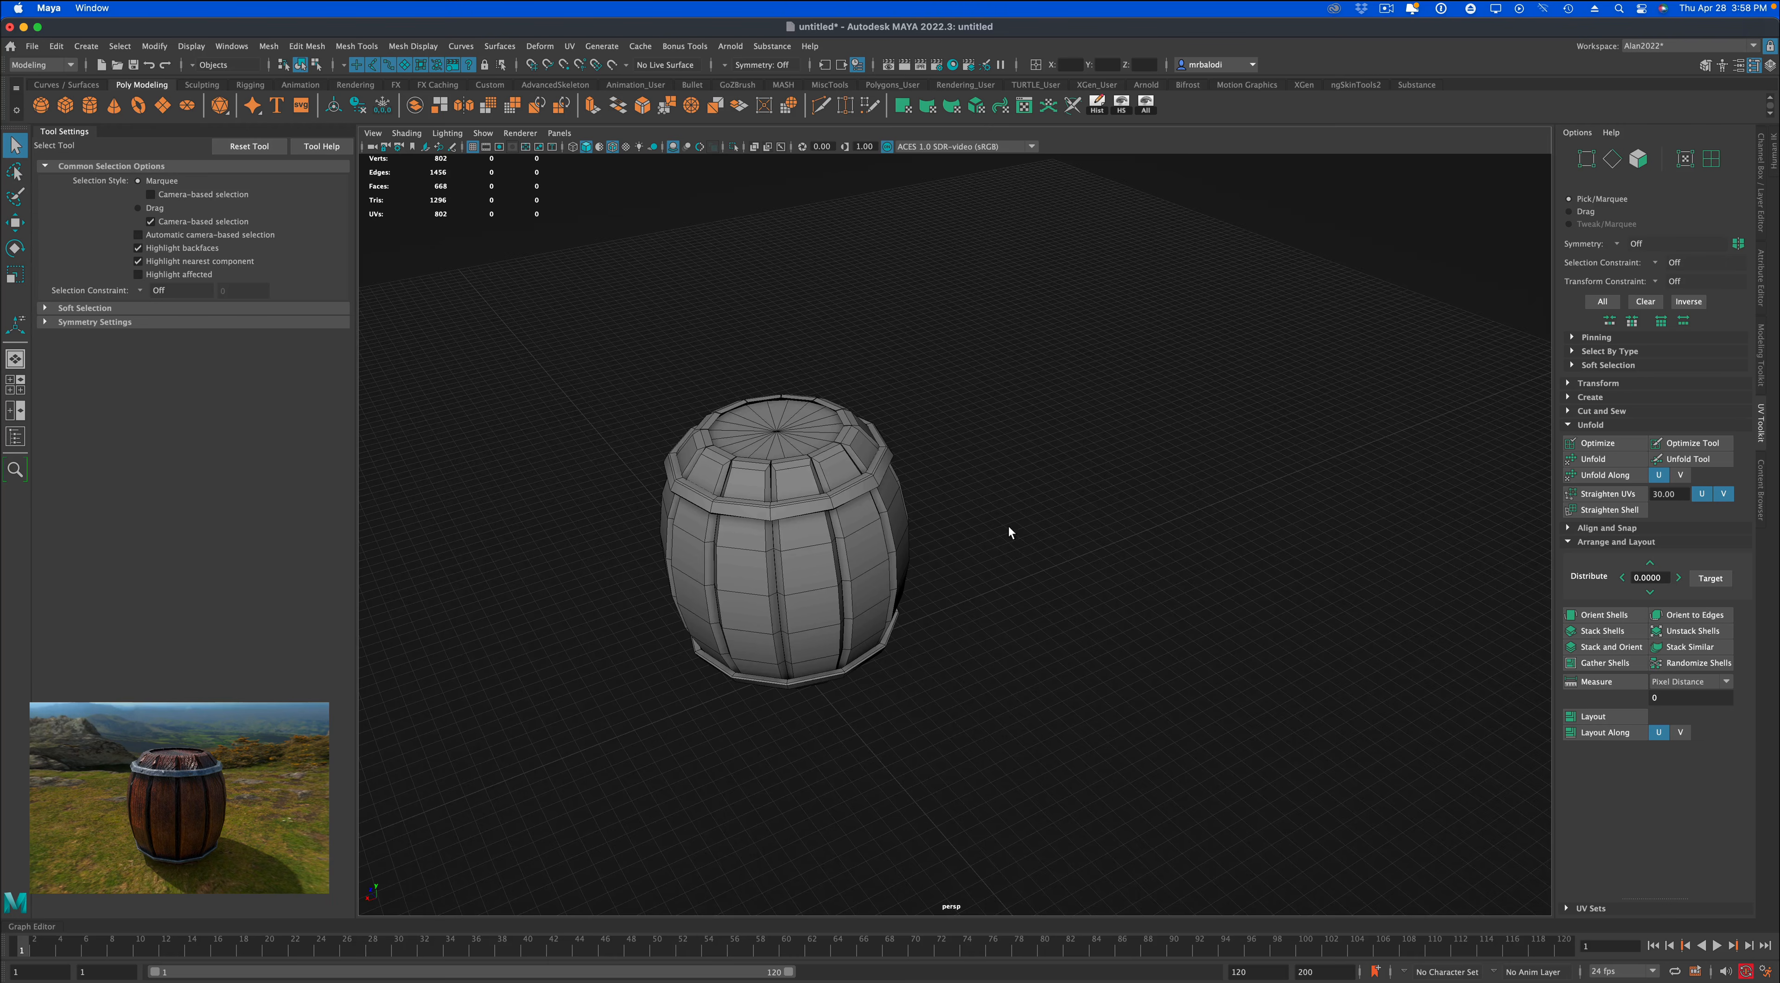
{"action": "left_click_drag", "start_coordinate": [1008, 525], "coordinate": [1054, 509], "text": "alt"}
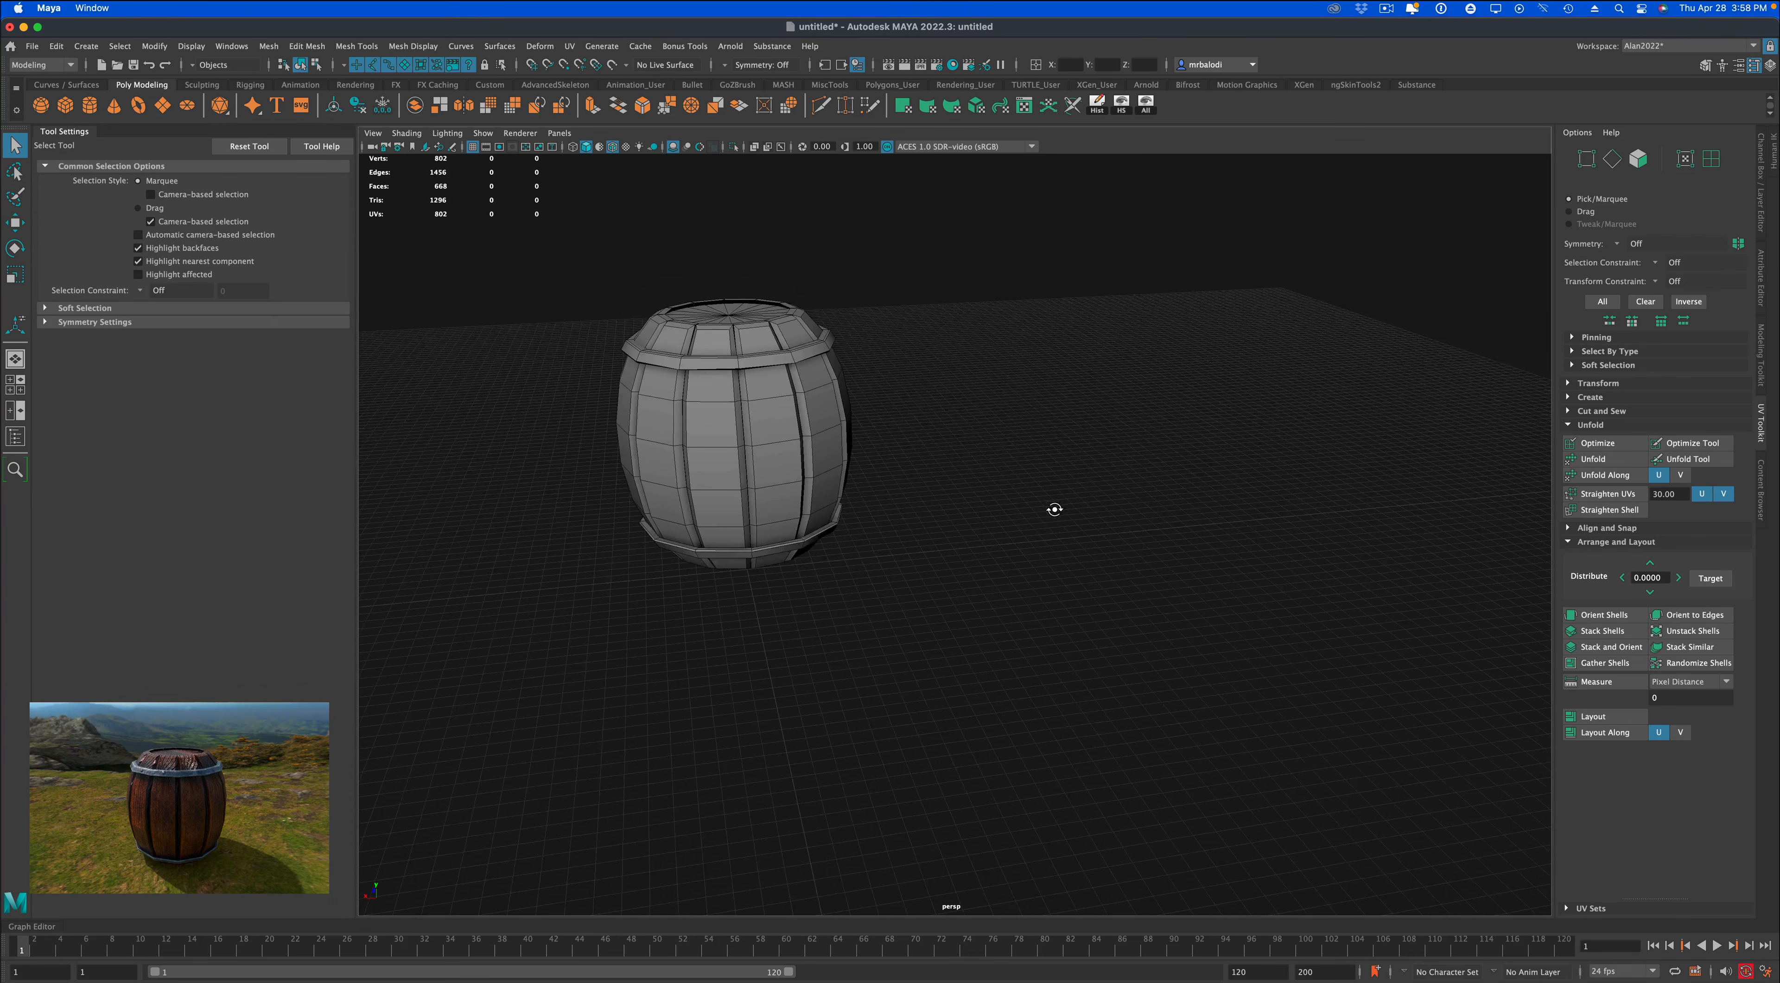
{"action": "middle_click_drag", "start_coordinate": [1054, 509], "coordinate": [1124, 561], "text": "alt"}
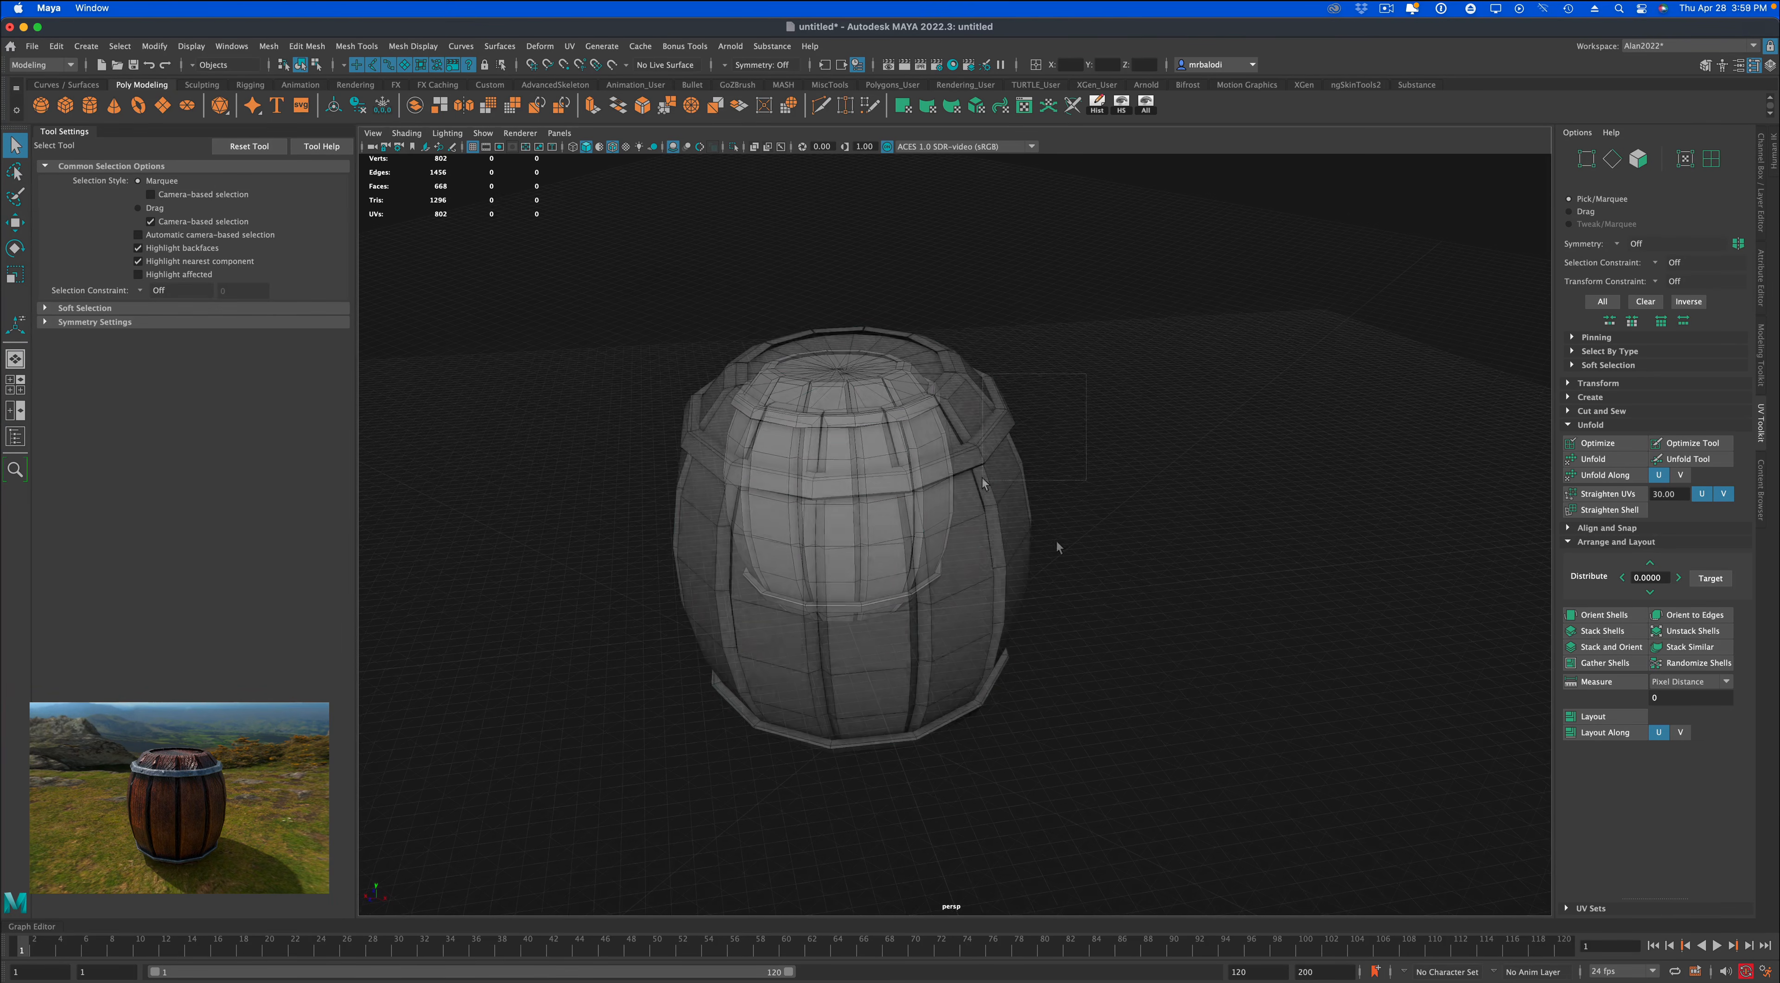
Export the combined barrel mesh as an OBJ file into the barrel folder.
{"action": "left_click", "coordinate": [933, 480]}
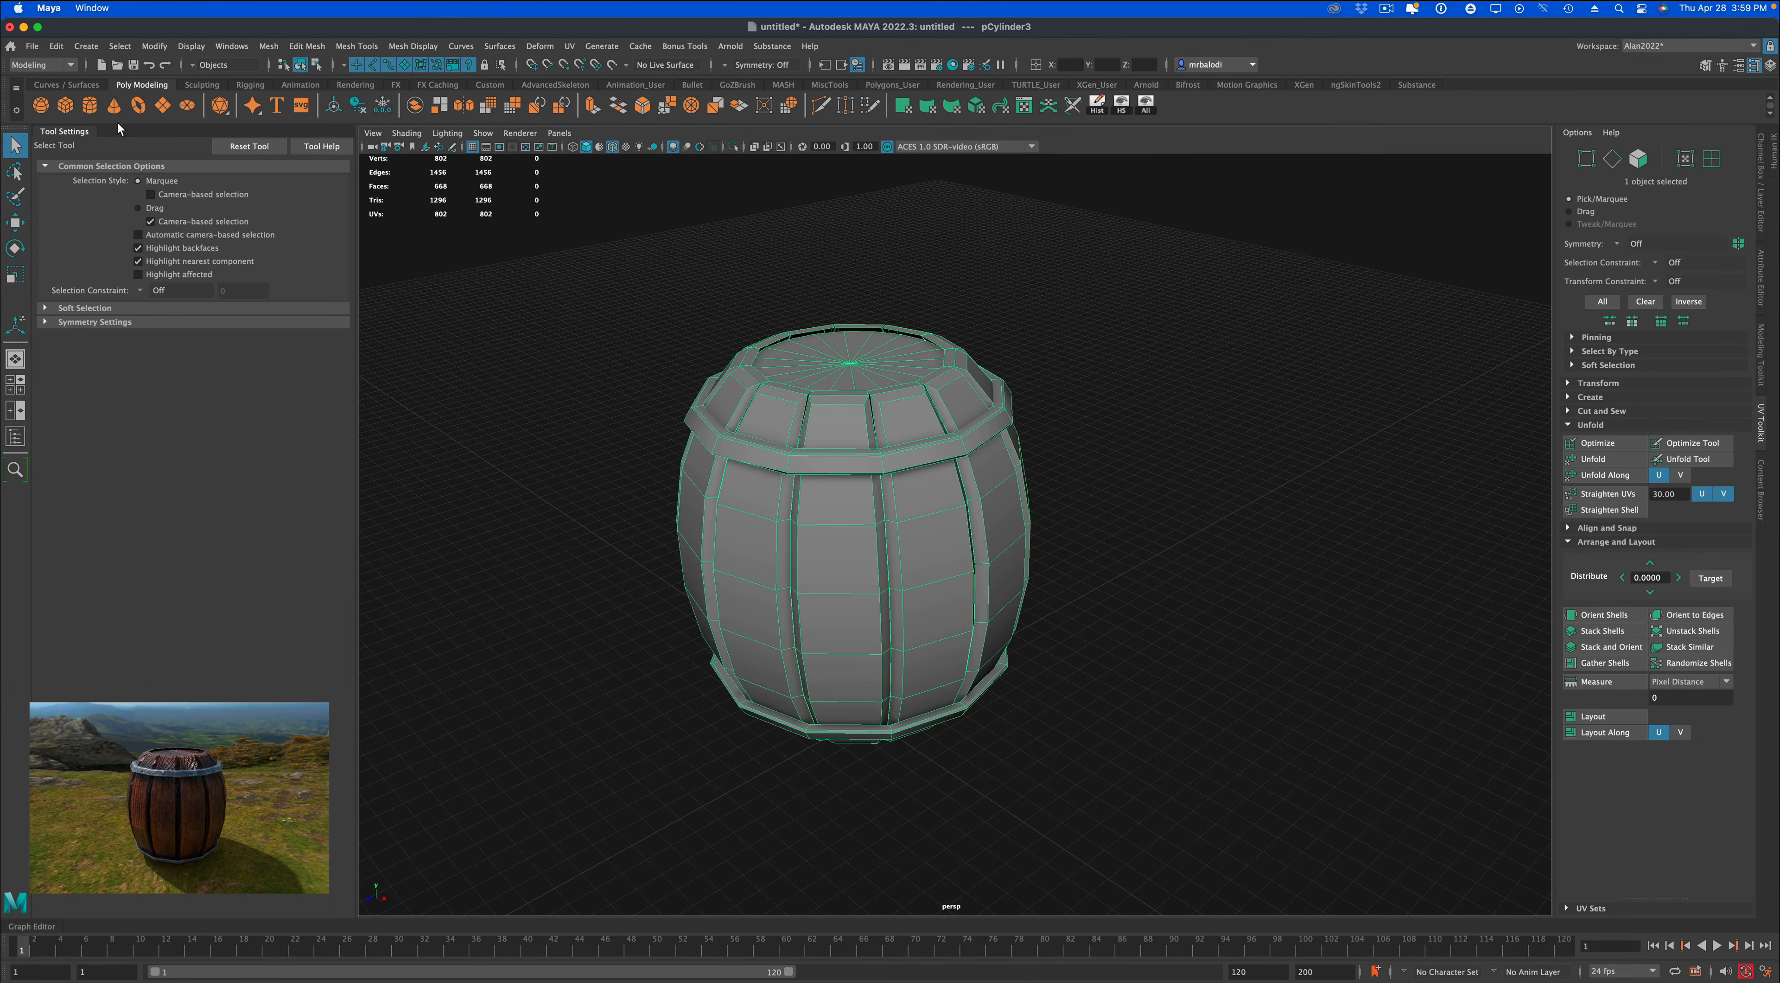
{"action": "left_click", "coordinate": [32, 45]}
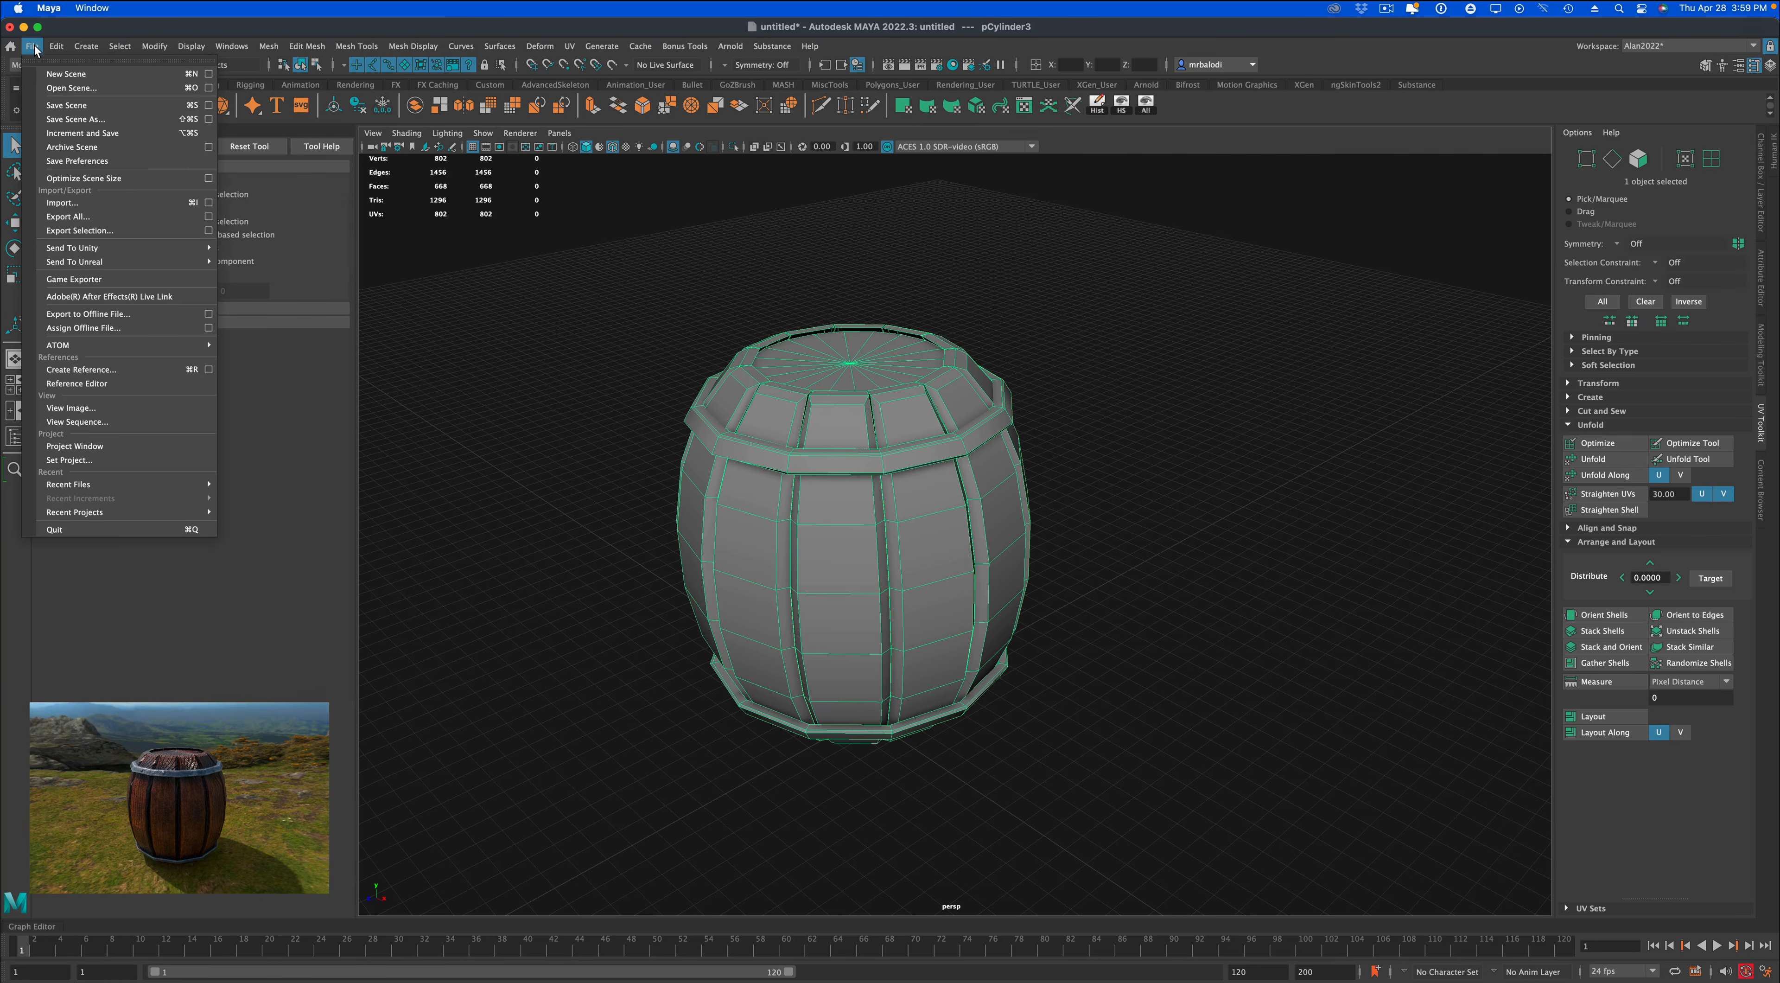
{"action": "left_click", "coordinate": [69, 225]}
{"action": "left_click", "coordinate": [556, 842]}
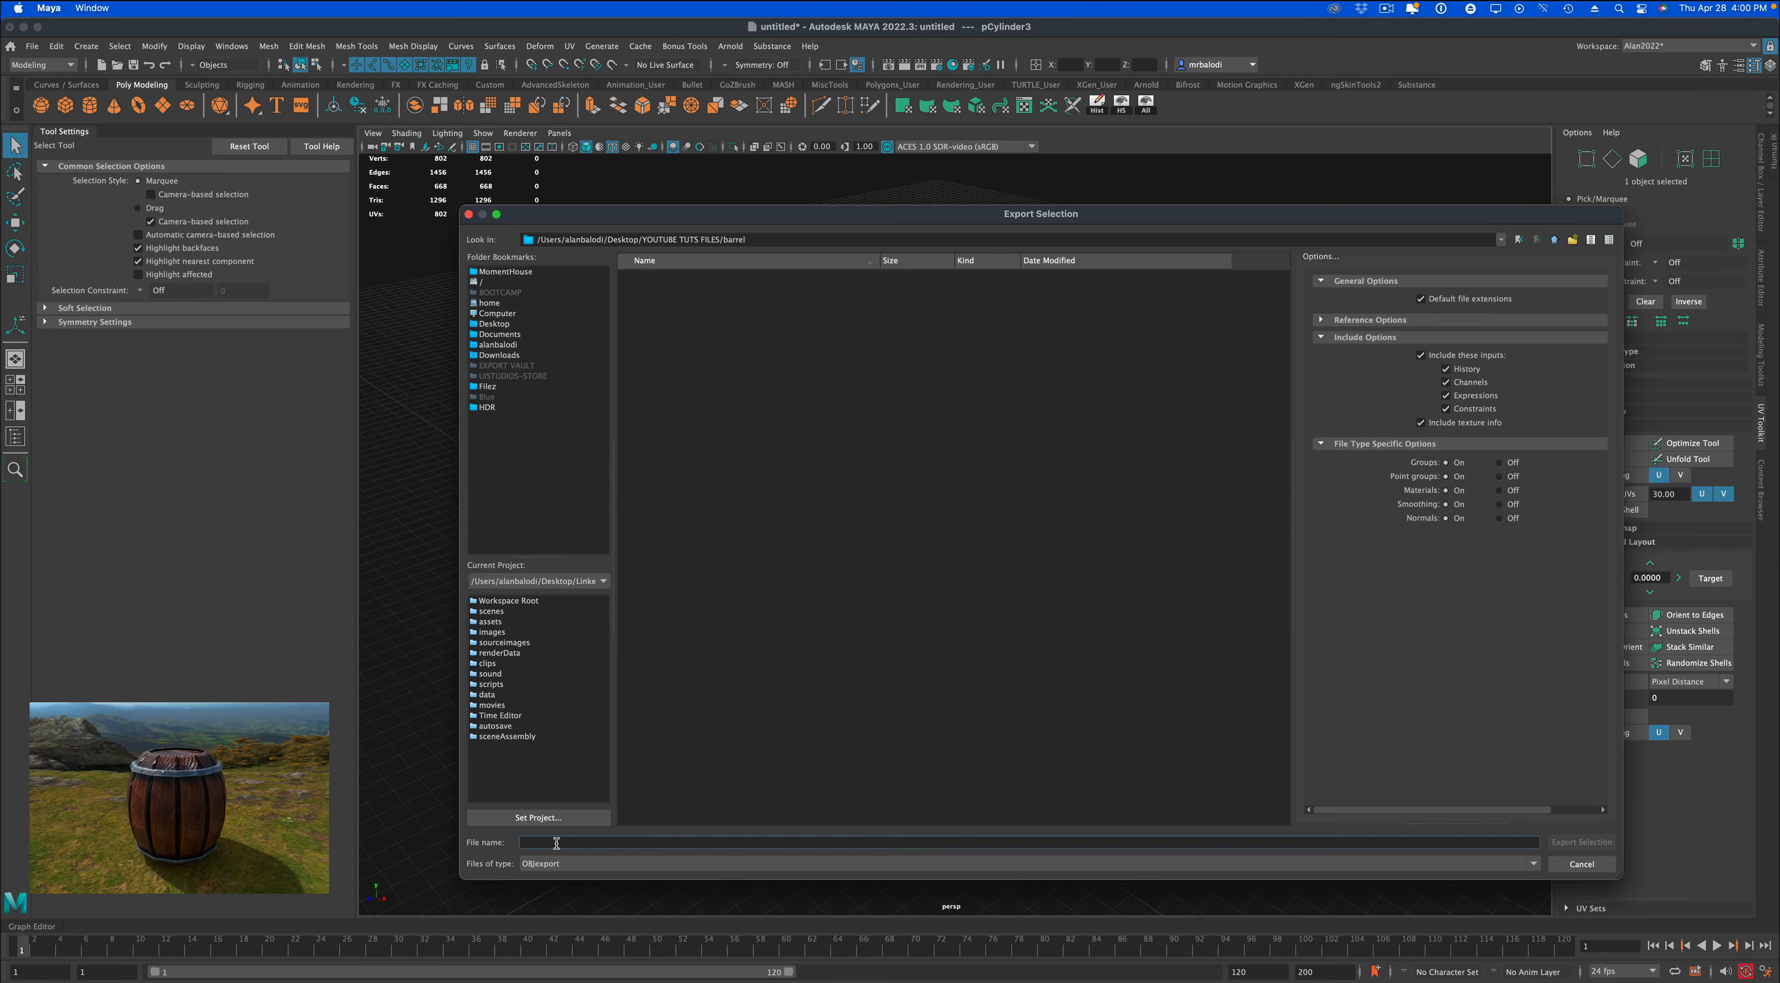
{"action": "type", "text": "barrel"}
{"action": "key", "text": "Return"}
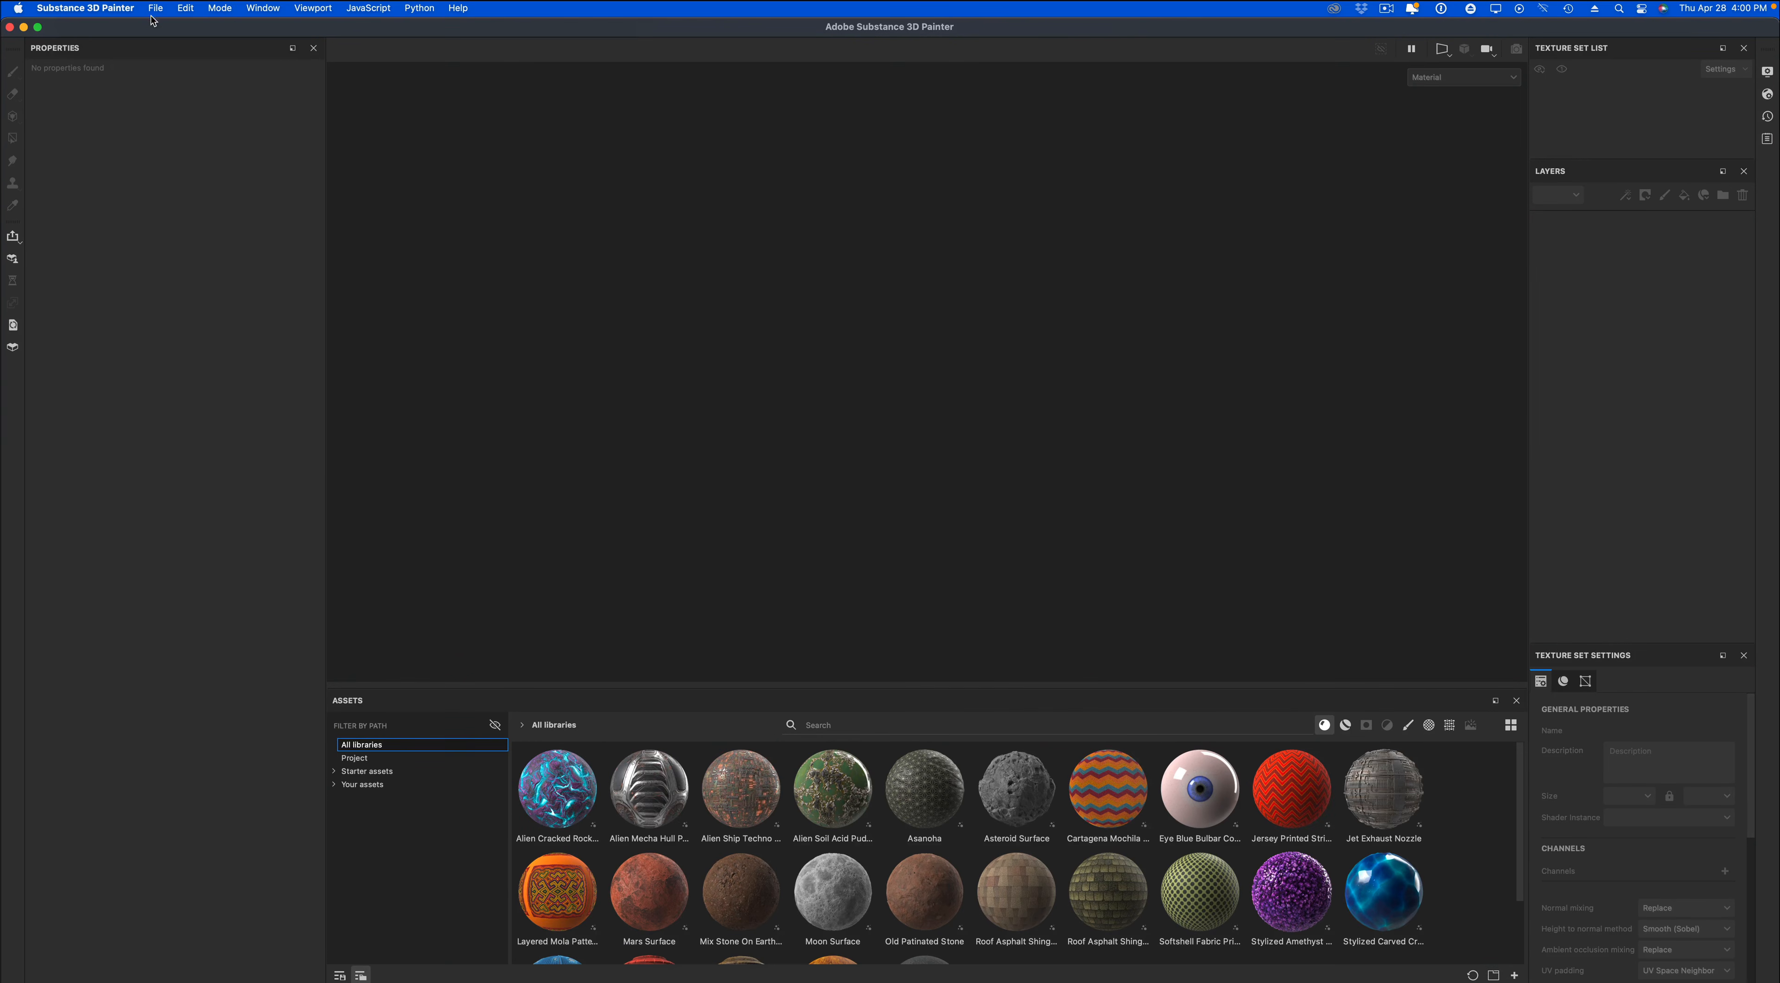
In Substance 3D Painter, create a project from the exported barrel with the ASM - PBR Metallic Roughness template at 2048 resolution.
{"action": "left_click", "coordinate": [155, 8]}
{"action": "left_click", "coordinate": [163, 24]}
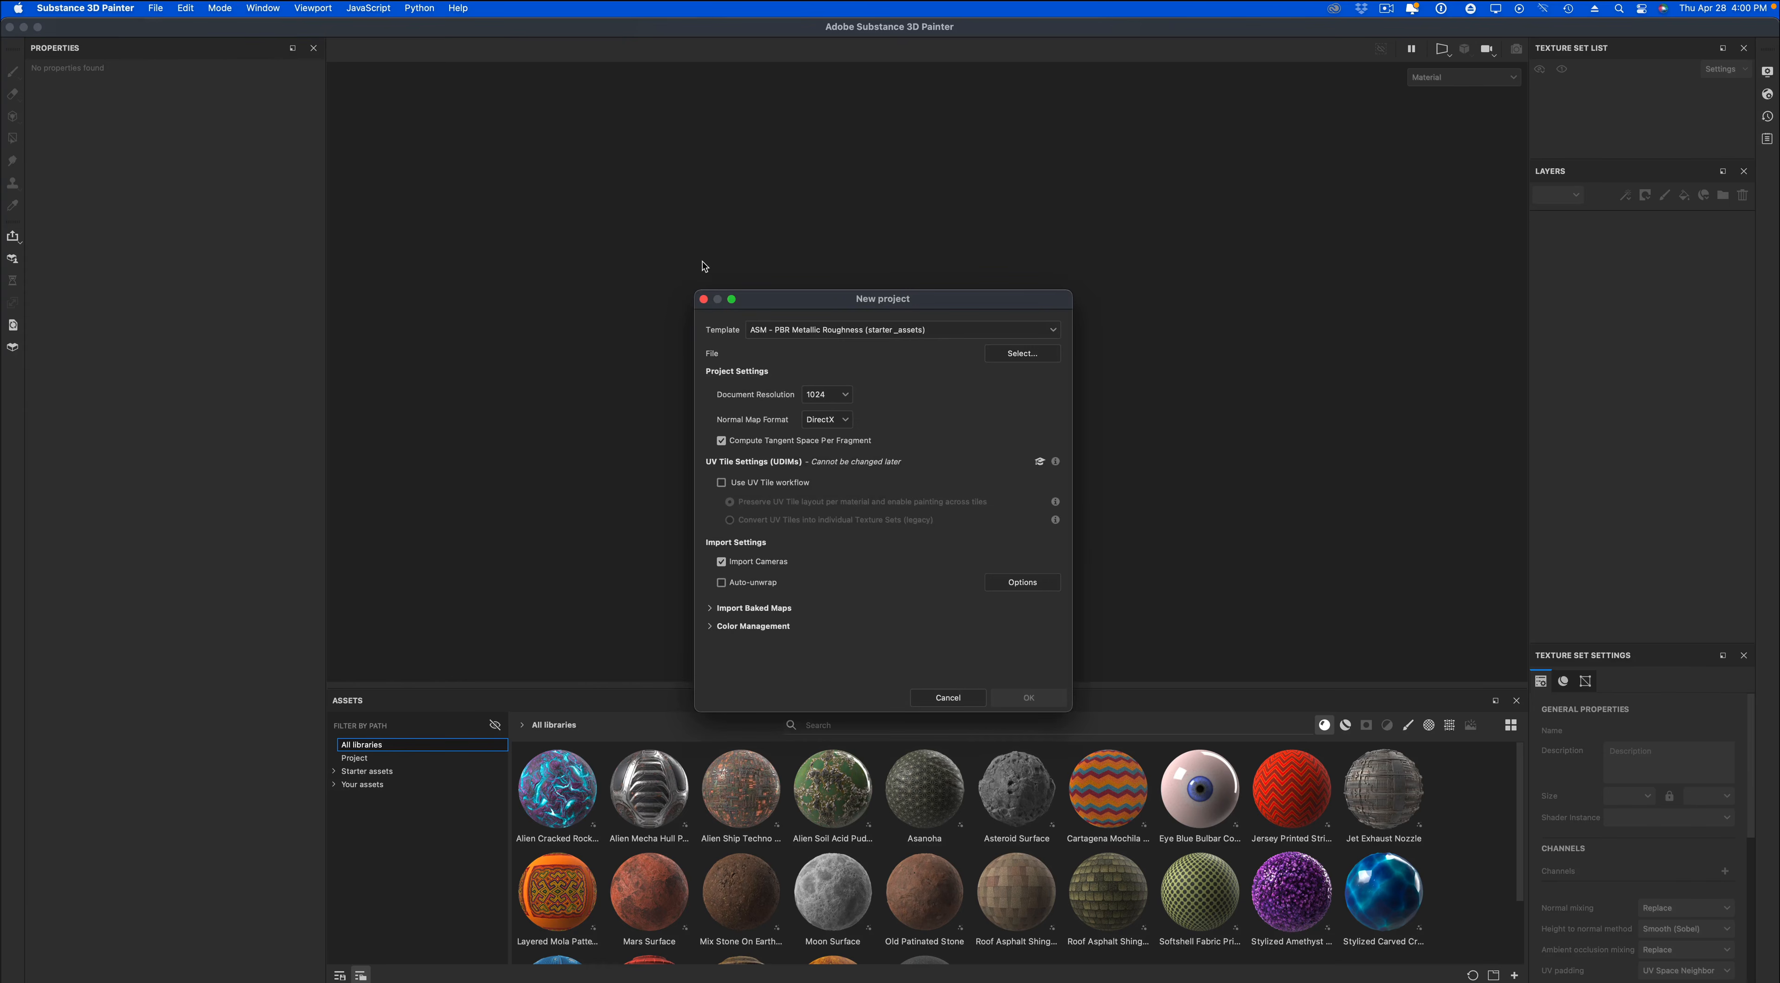
{"action": "left_click", "coordinate": [827, 393]}
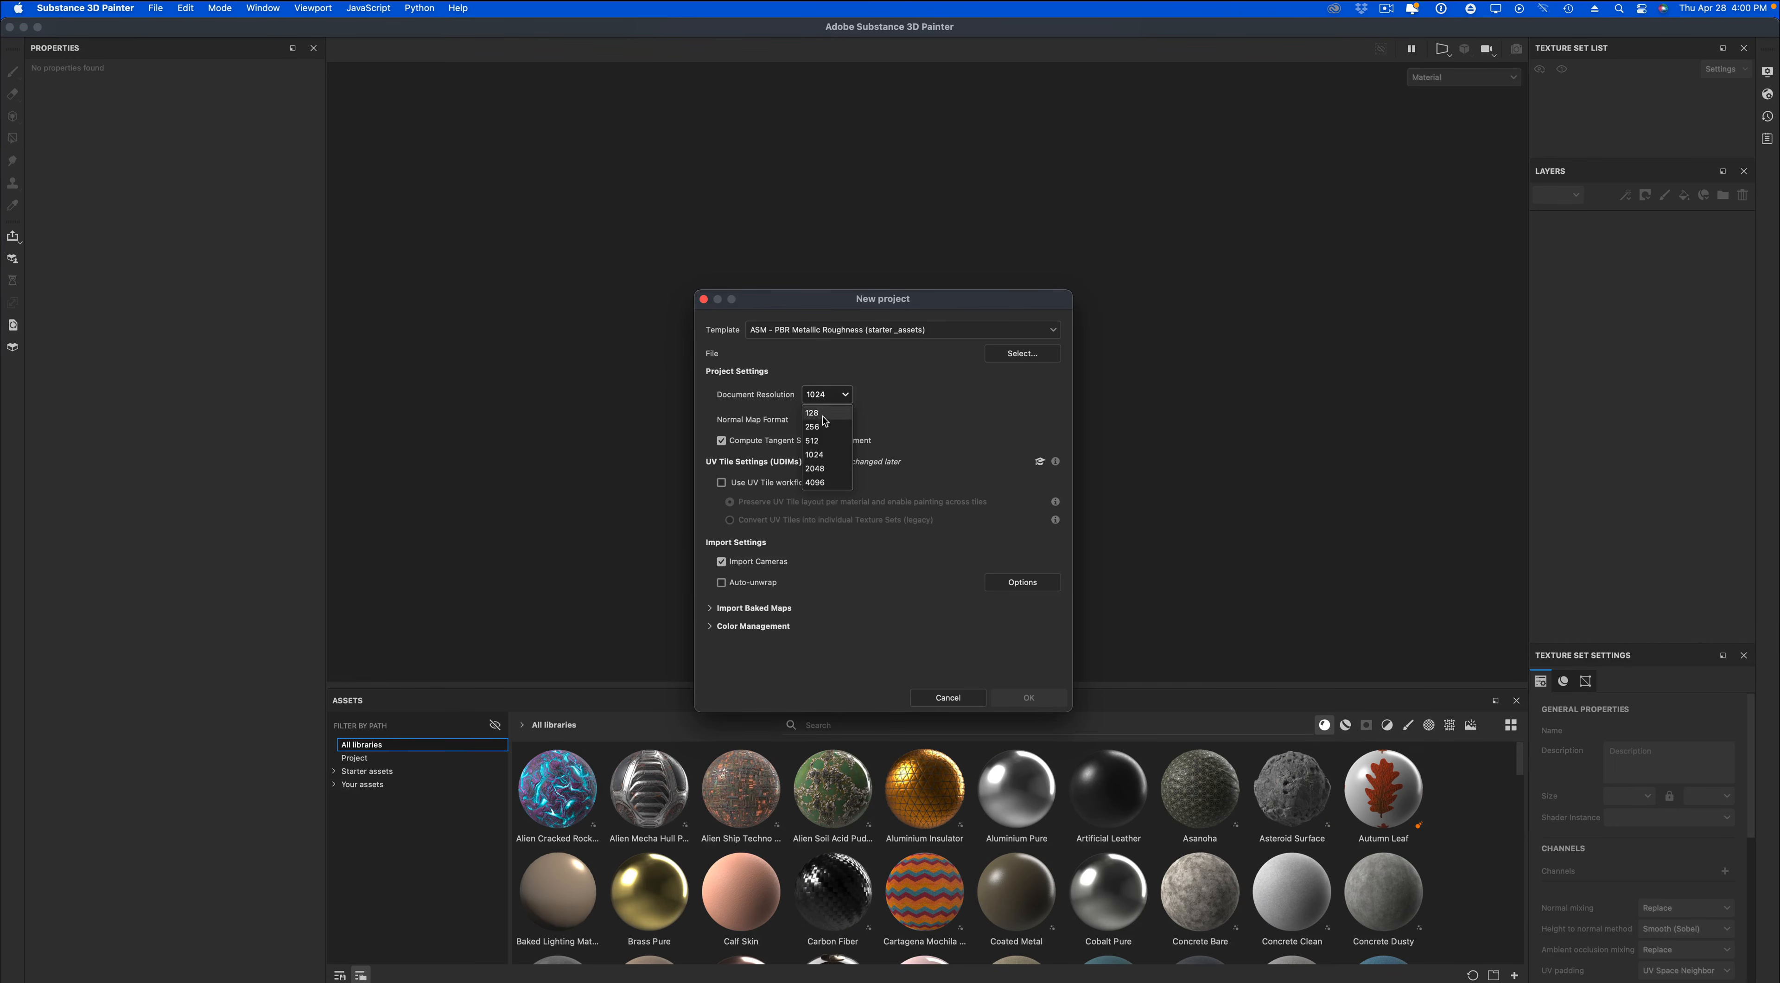
{"action": "left_click", "coordinate": [815, 468]}
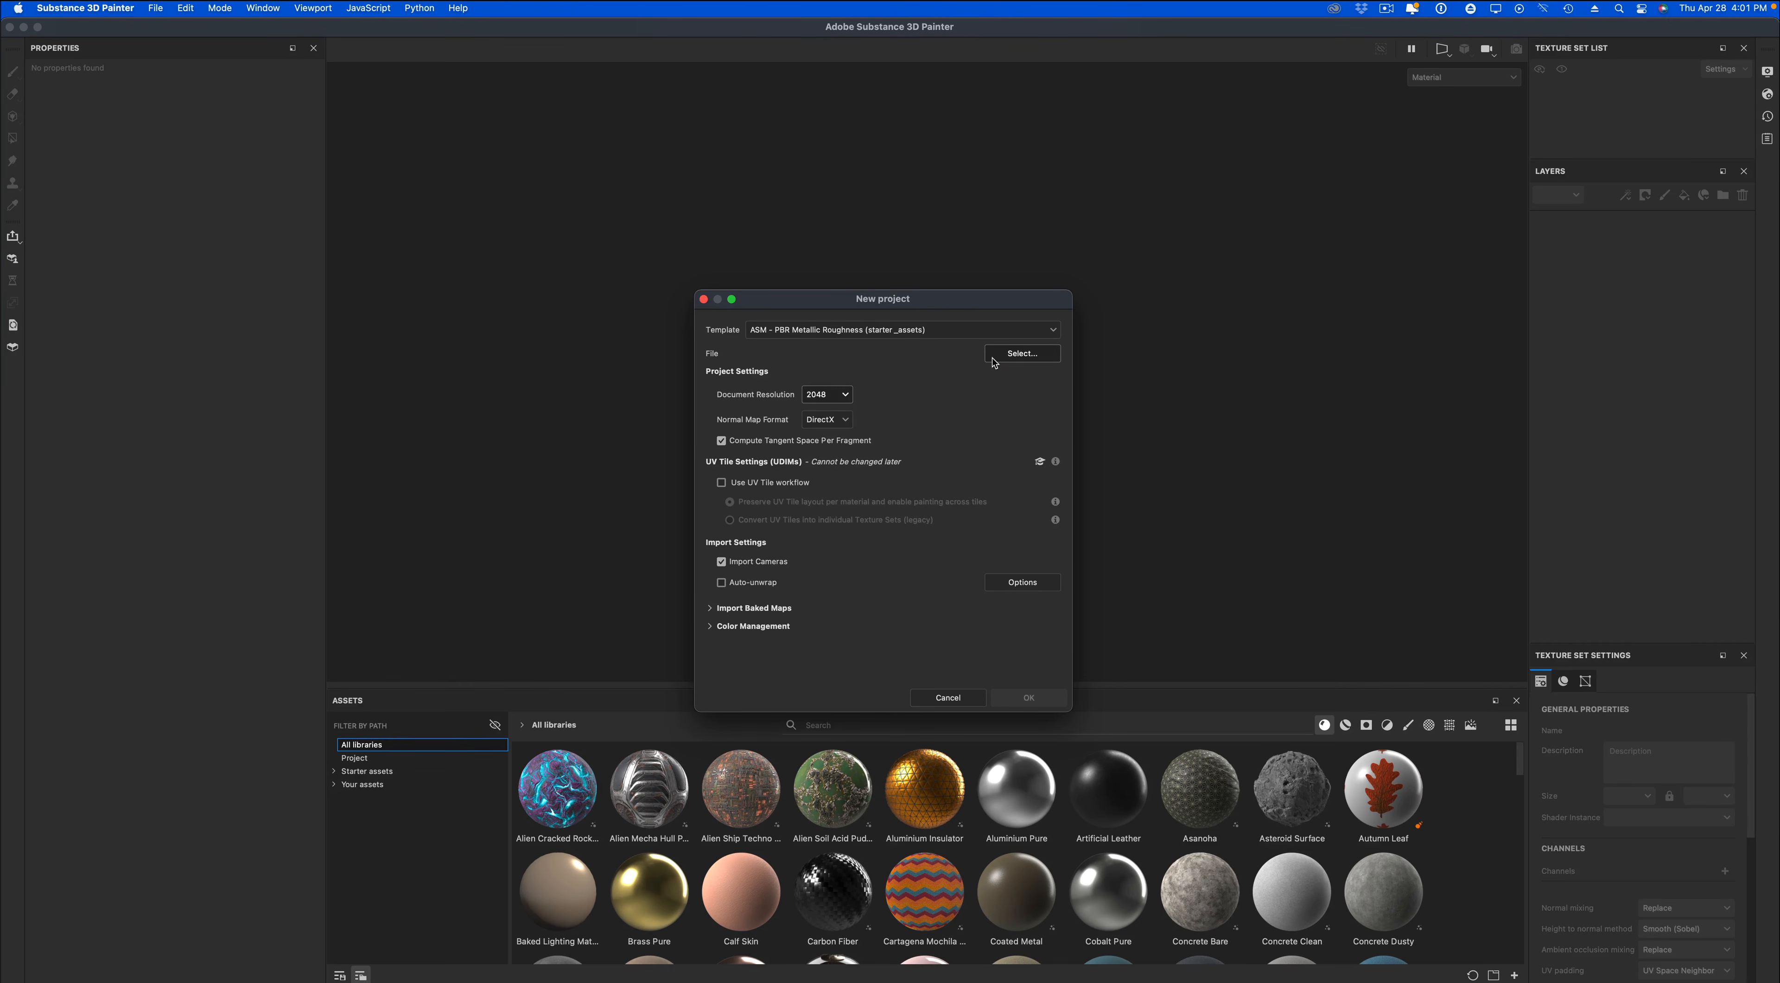
{"action": "left_click", "coordinate": [1027, 697]}
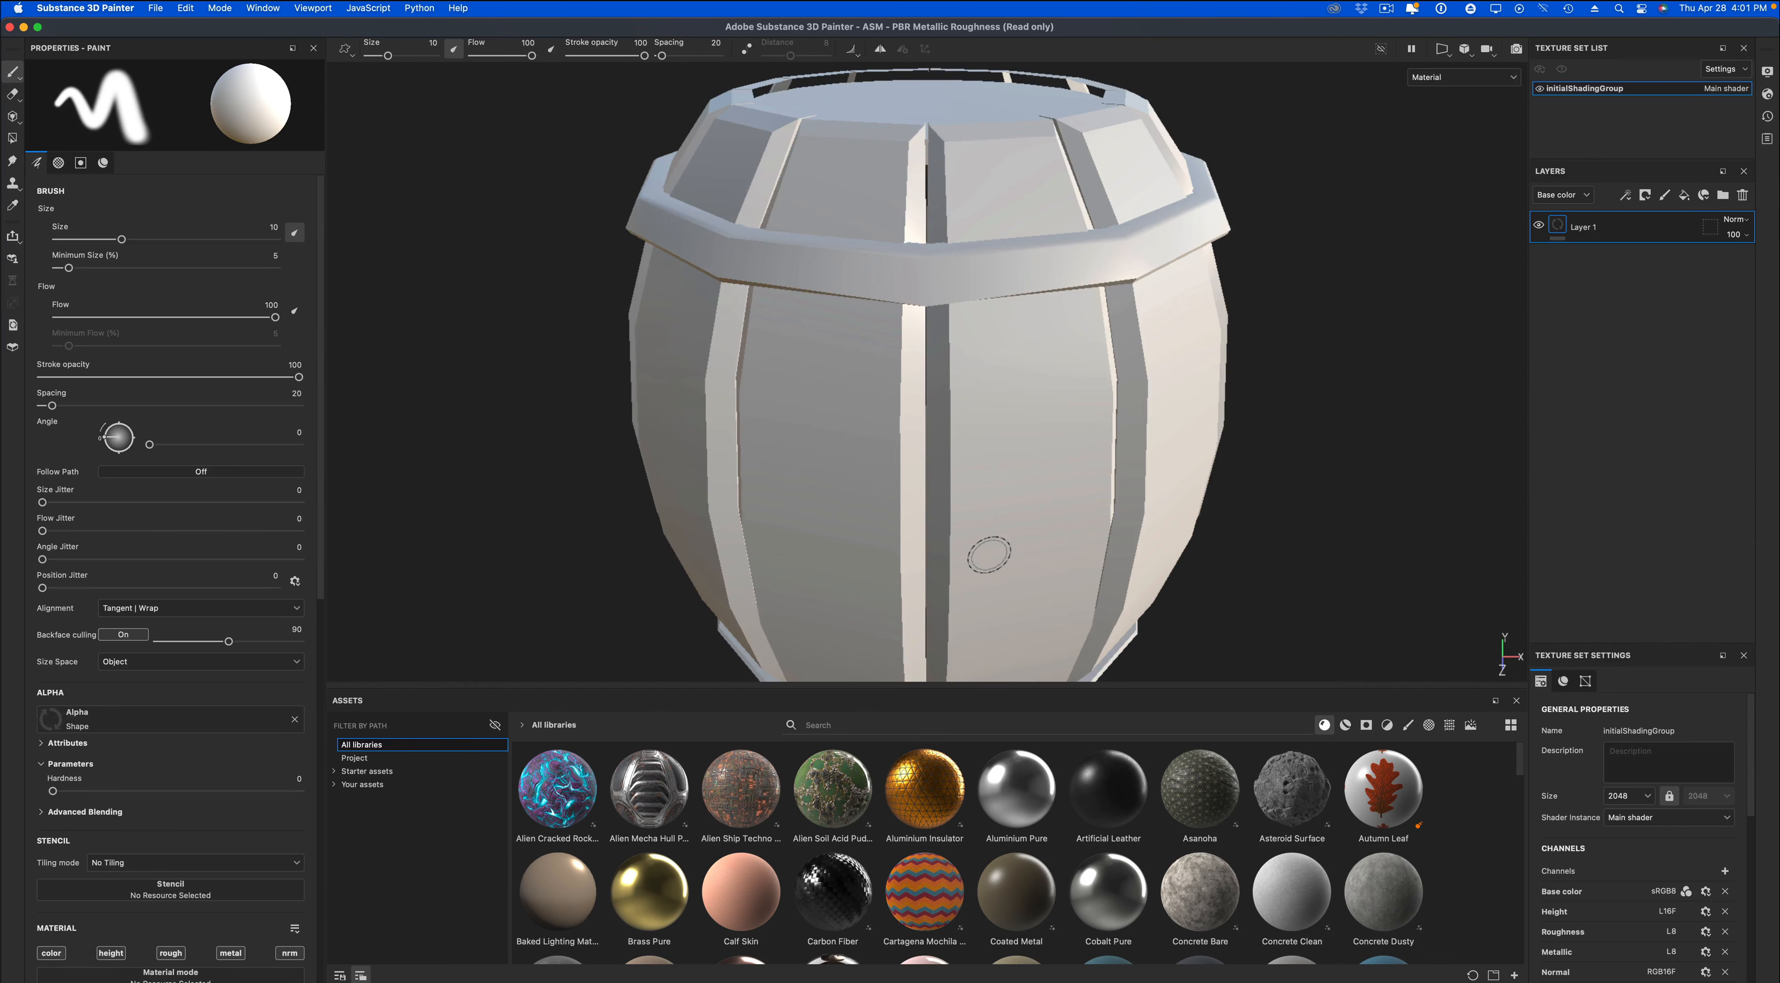
Enable viewport shadows in the display settings and set their opacity to 19.
{"action": "middle_click_drag", "start_coordinate": [1175, 534], "coordinate": [1121, 466], "text": "alt"}
{"action": "left_click_drag", "start_coordinate": [1126, 478], "coordinate": [1202, 466], "text": "alt"}
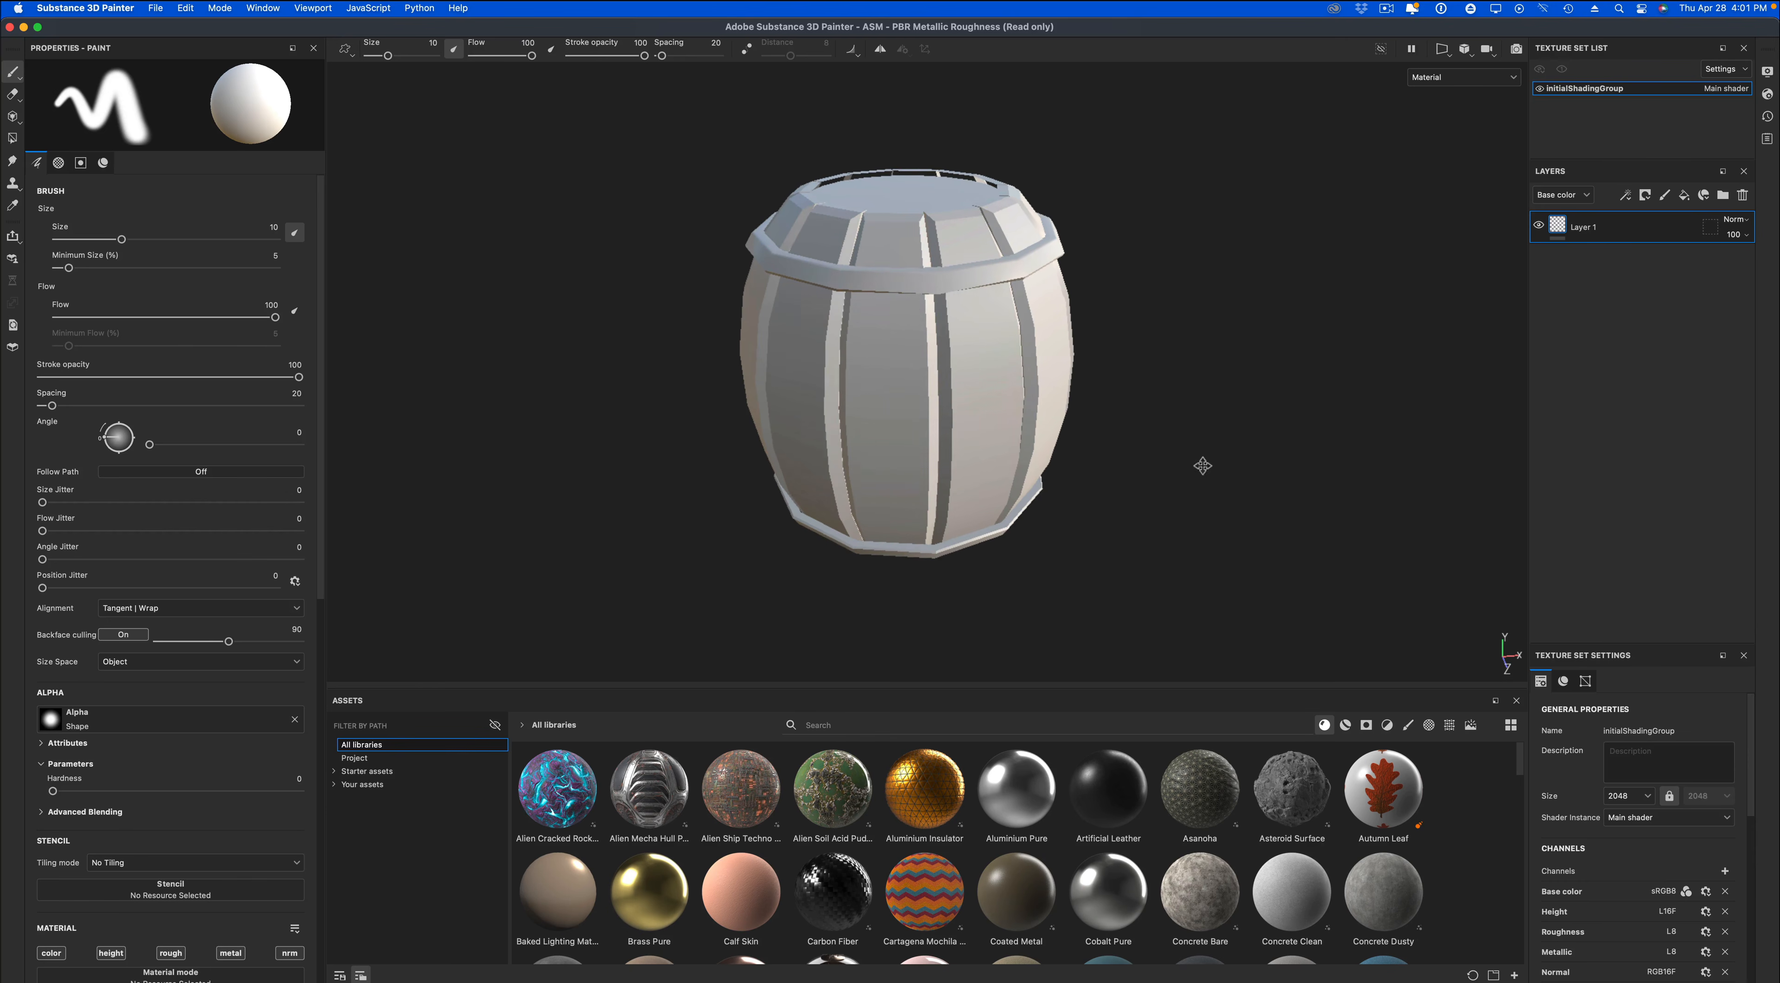
{"action": "left_click", "coordinate": [1767, 72]}
{"action": "left_click", "coordinate": [1304, 393]}
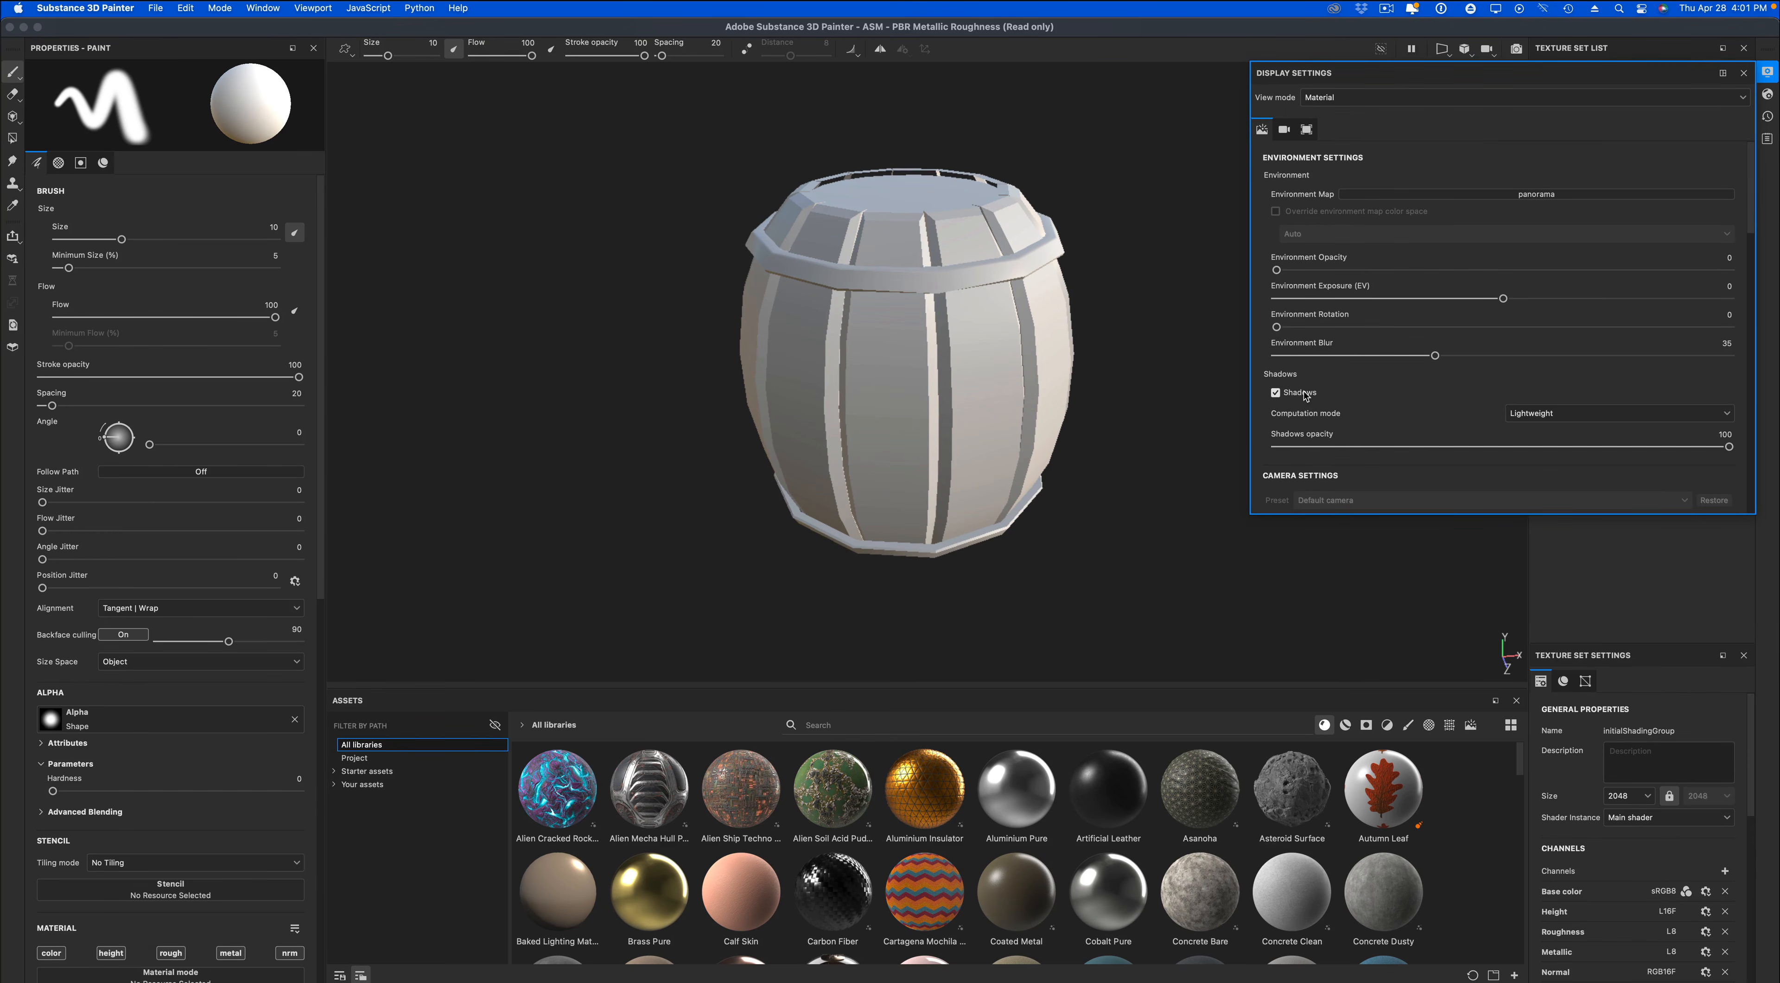
{"action": "left_click_drag", "start_coordinate": [1345, 450], "coordinate": [1358, 450]}
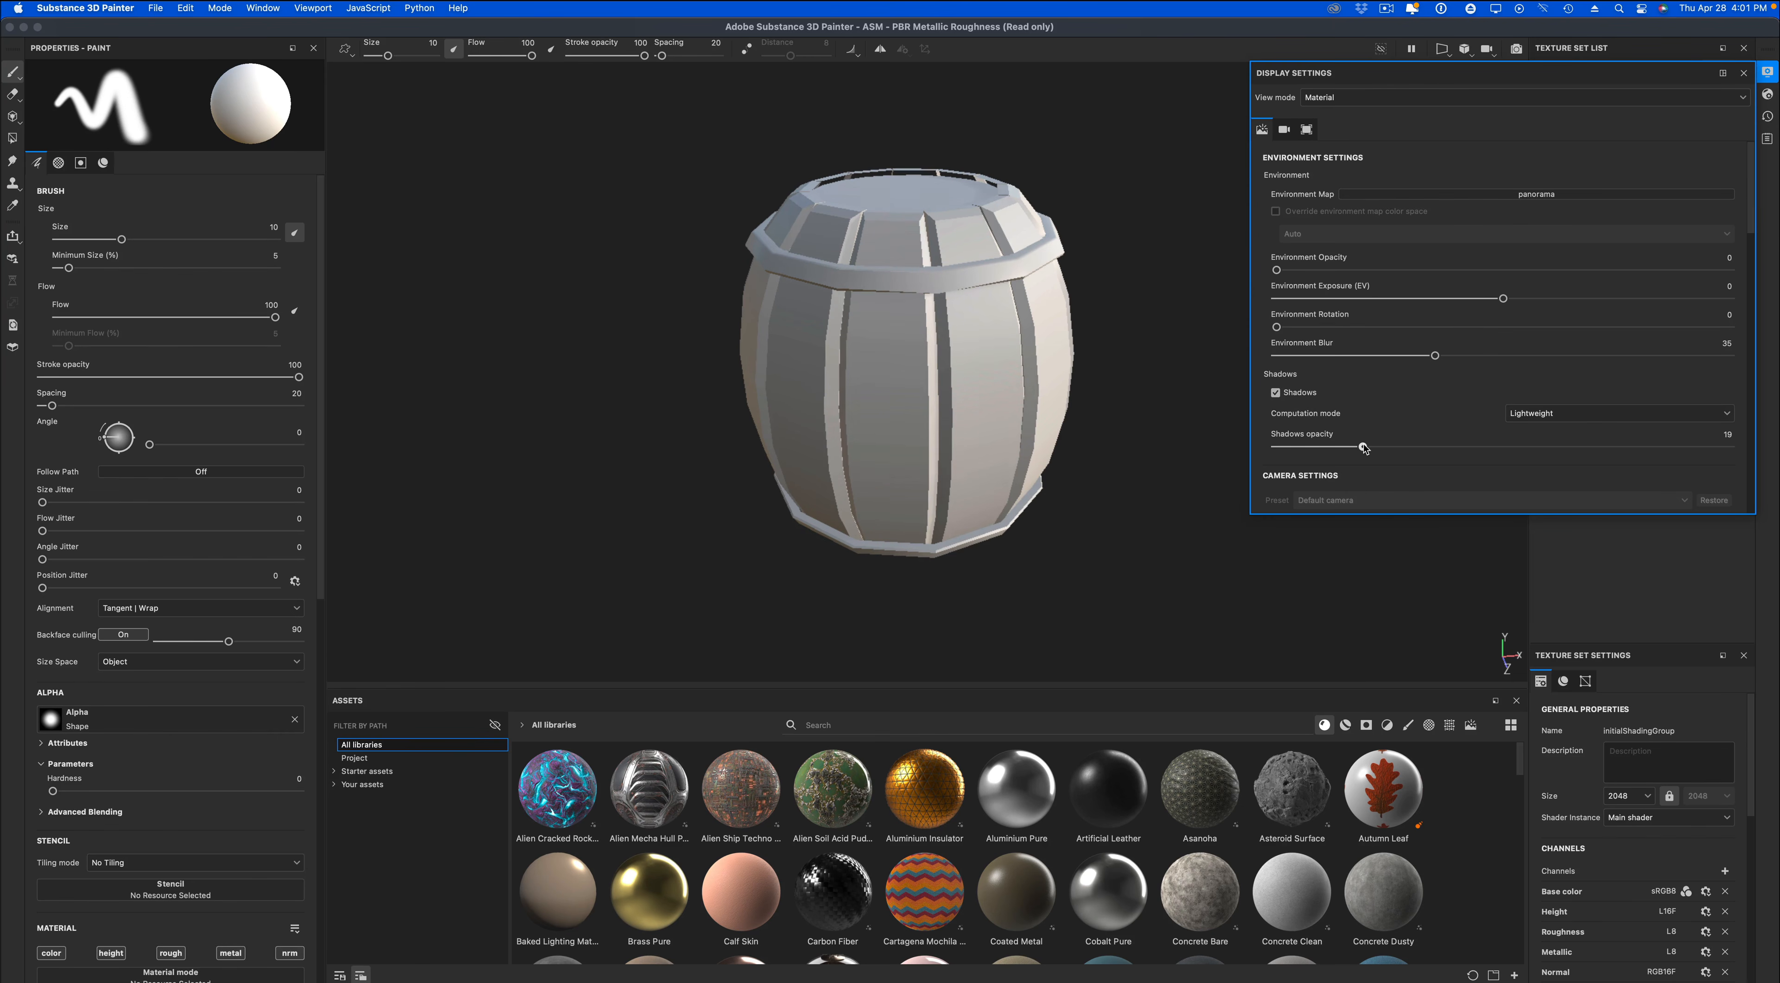
Activate temporal anti-aliasing for the viewport and close the display settings.
{"action": "scroll", "coordinate": [1443, 432], "scroll_direction": "down", "scroll_amount": 3}
{"action": "scroll", "coordinate": [1442, 432], "scroll_direction": "down", "scroll_amount": 2}
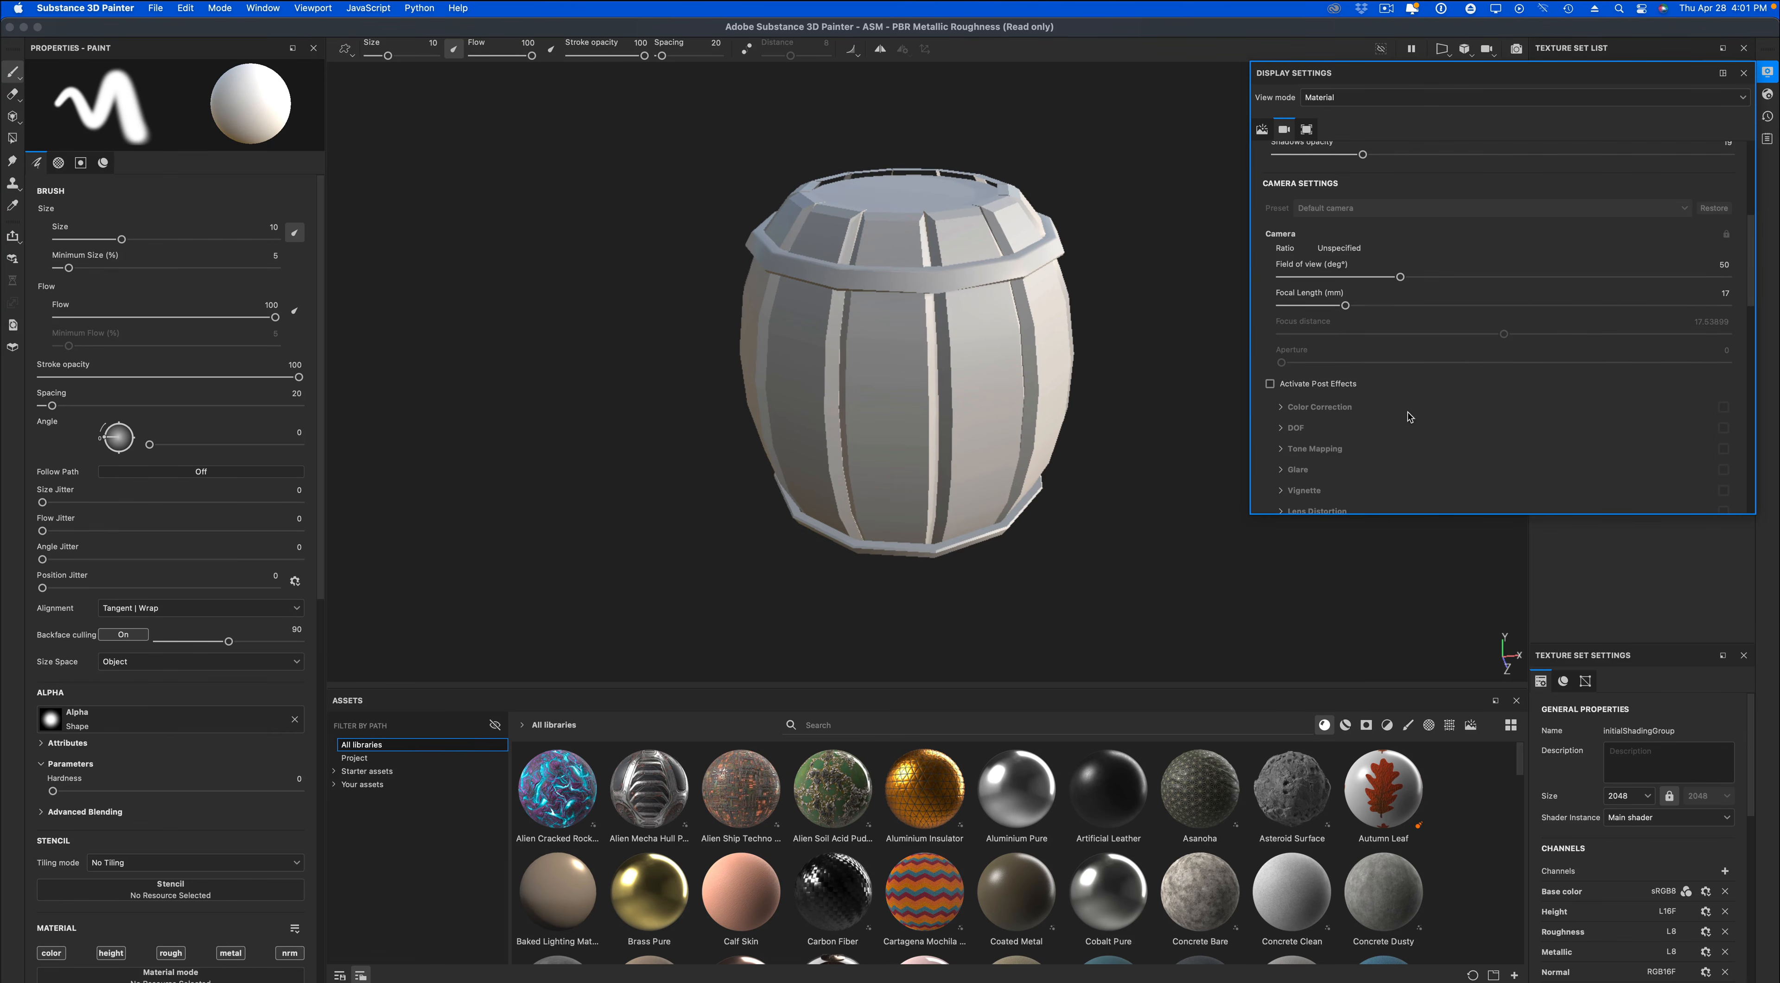
{"action": "scroll", "coordinate": [1375, 415], "scroll_direction": "down", "scroll_amount": 3}
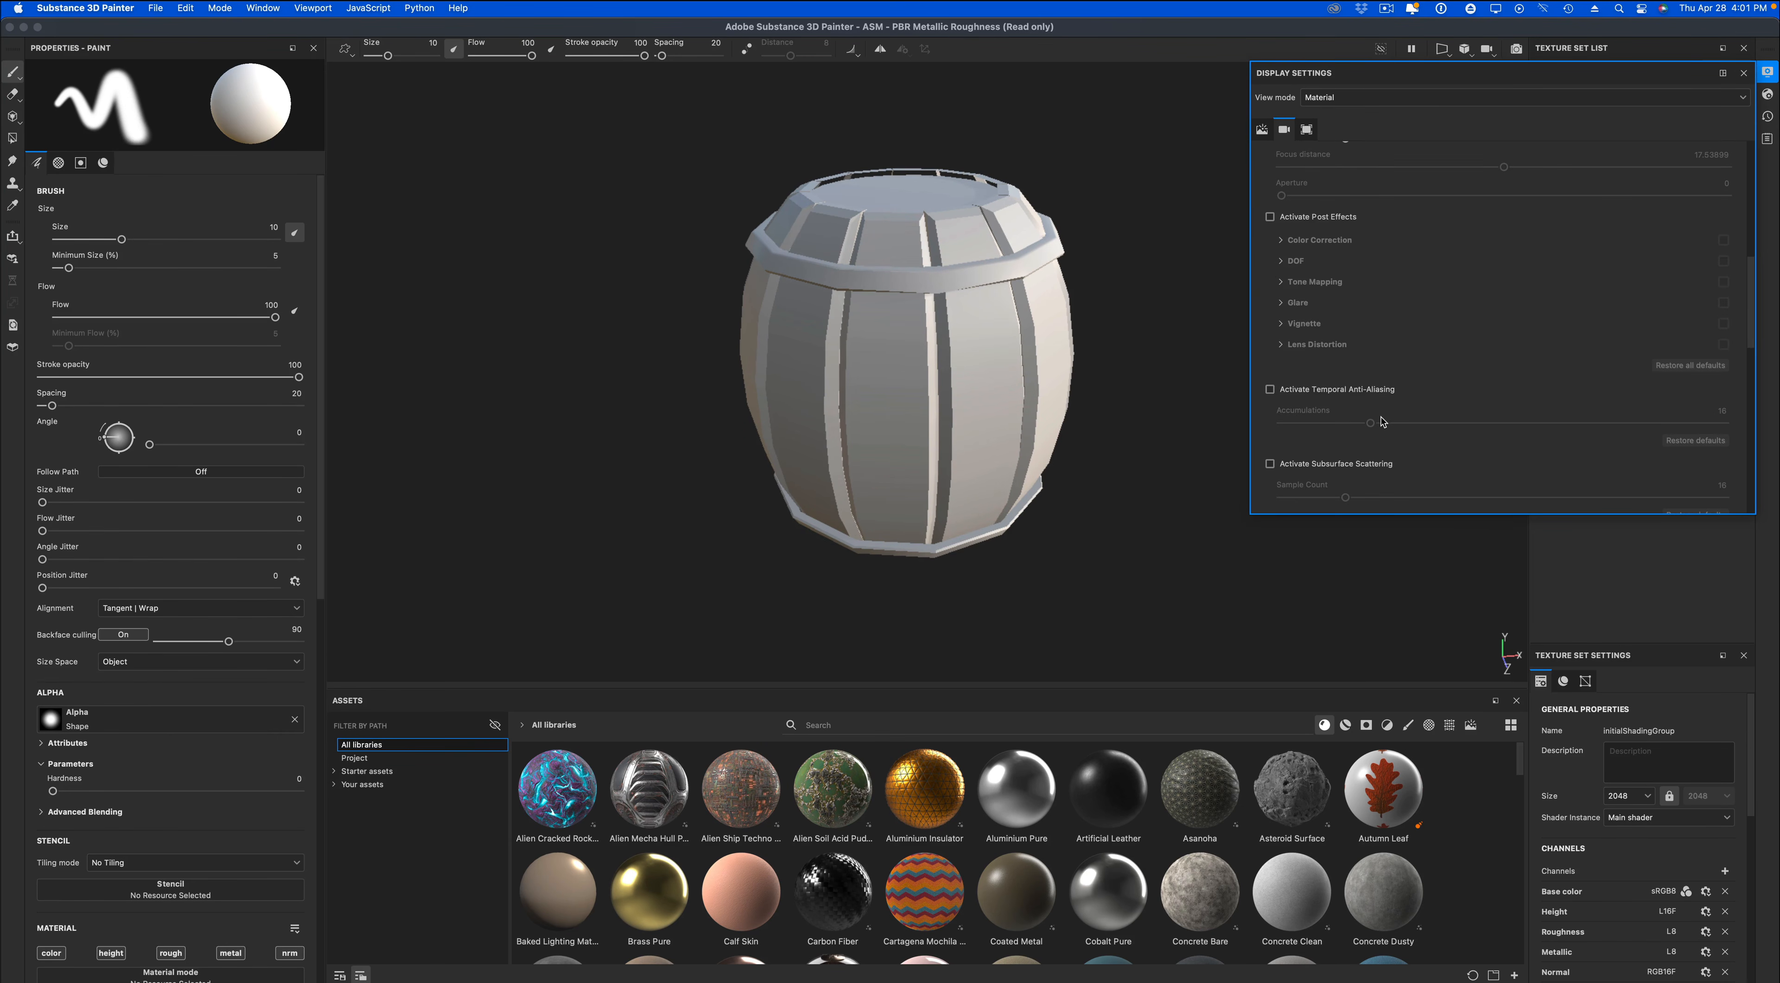
{"action": "left_click", "coordinate": [1372, 391]}
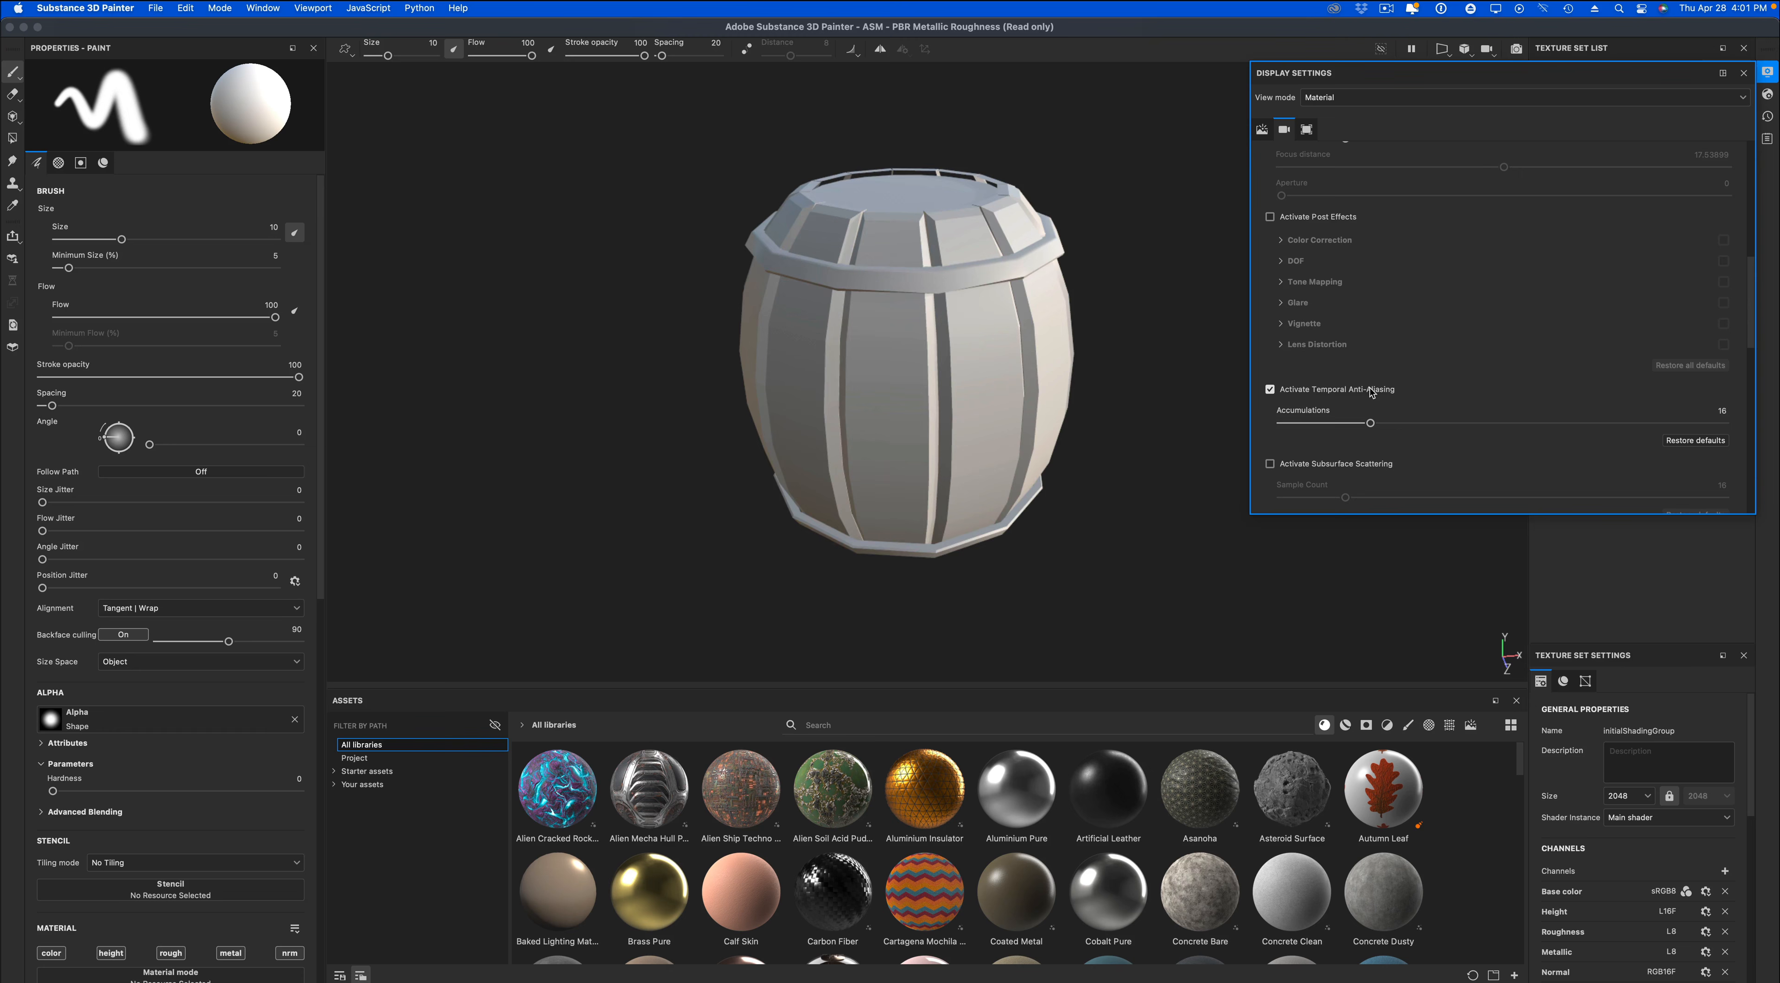
{"action": "left_click", "coordinate": [1766, 73]}
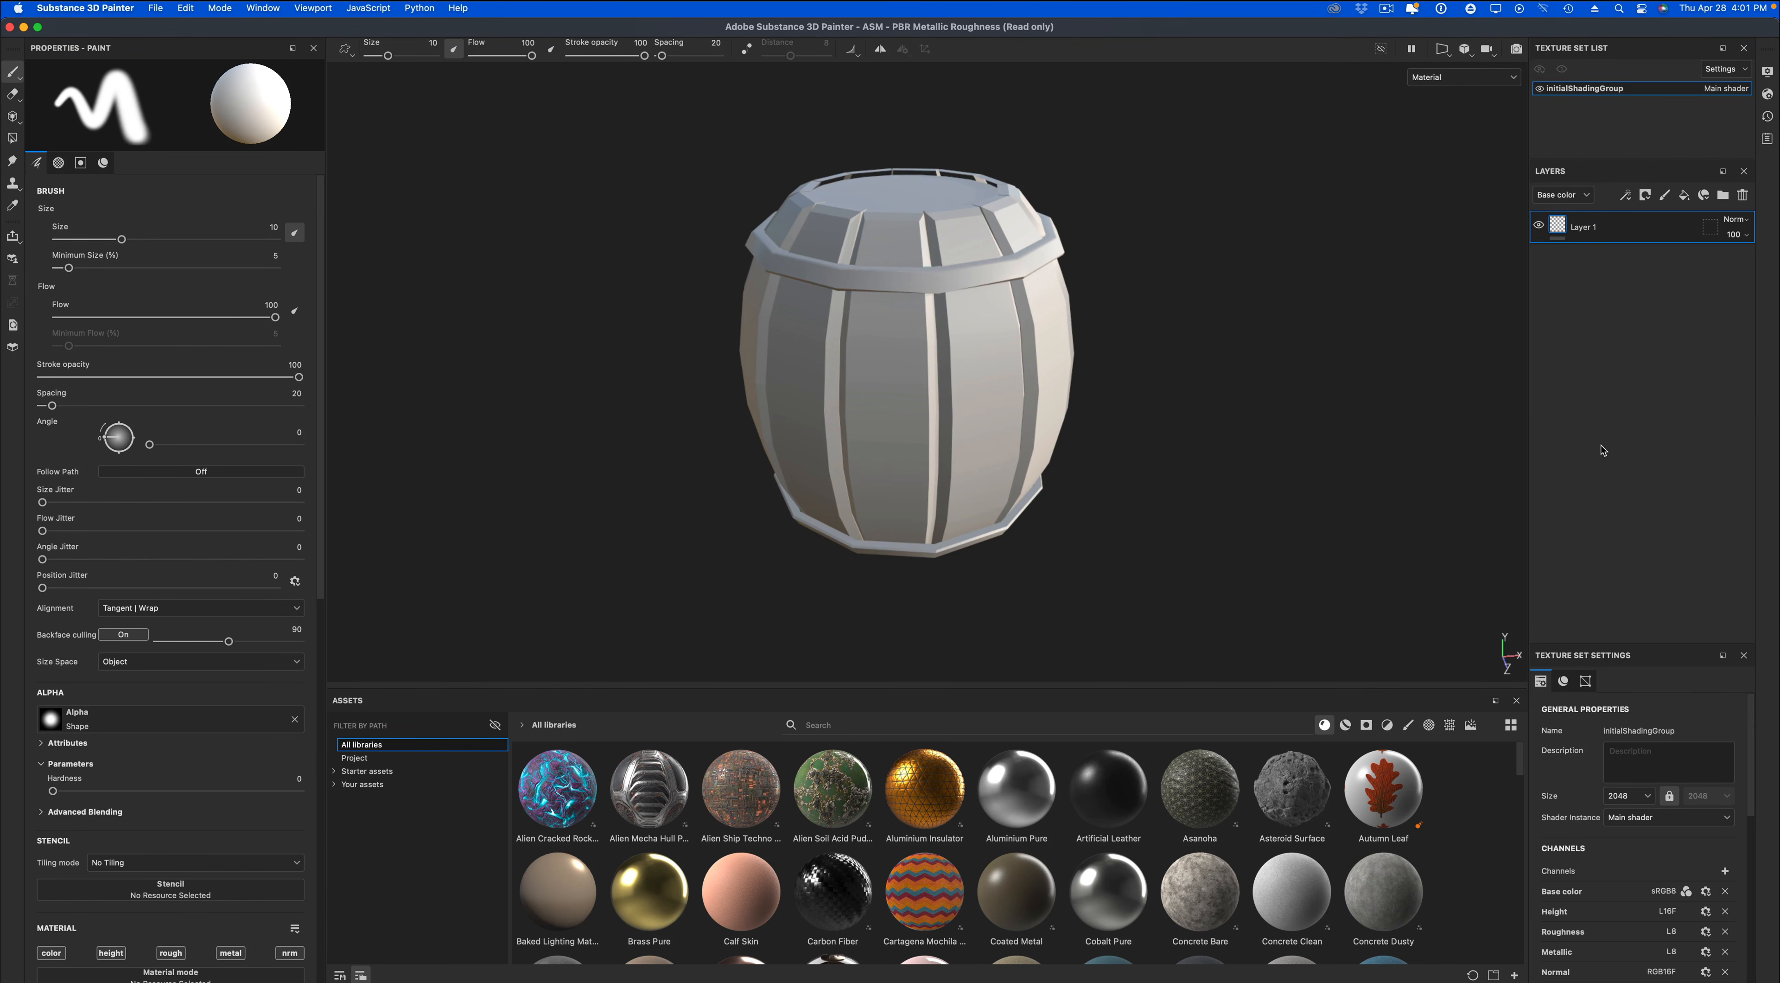
Bake all the barrel's mesh maps at an output size of 2048 with antialiasing enabled.
{"action": "scroll", "coordinate": [1753, 763], "scroll_direction": "down", "scroll_amount": 10}
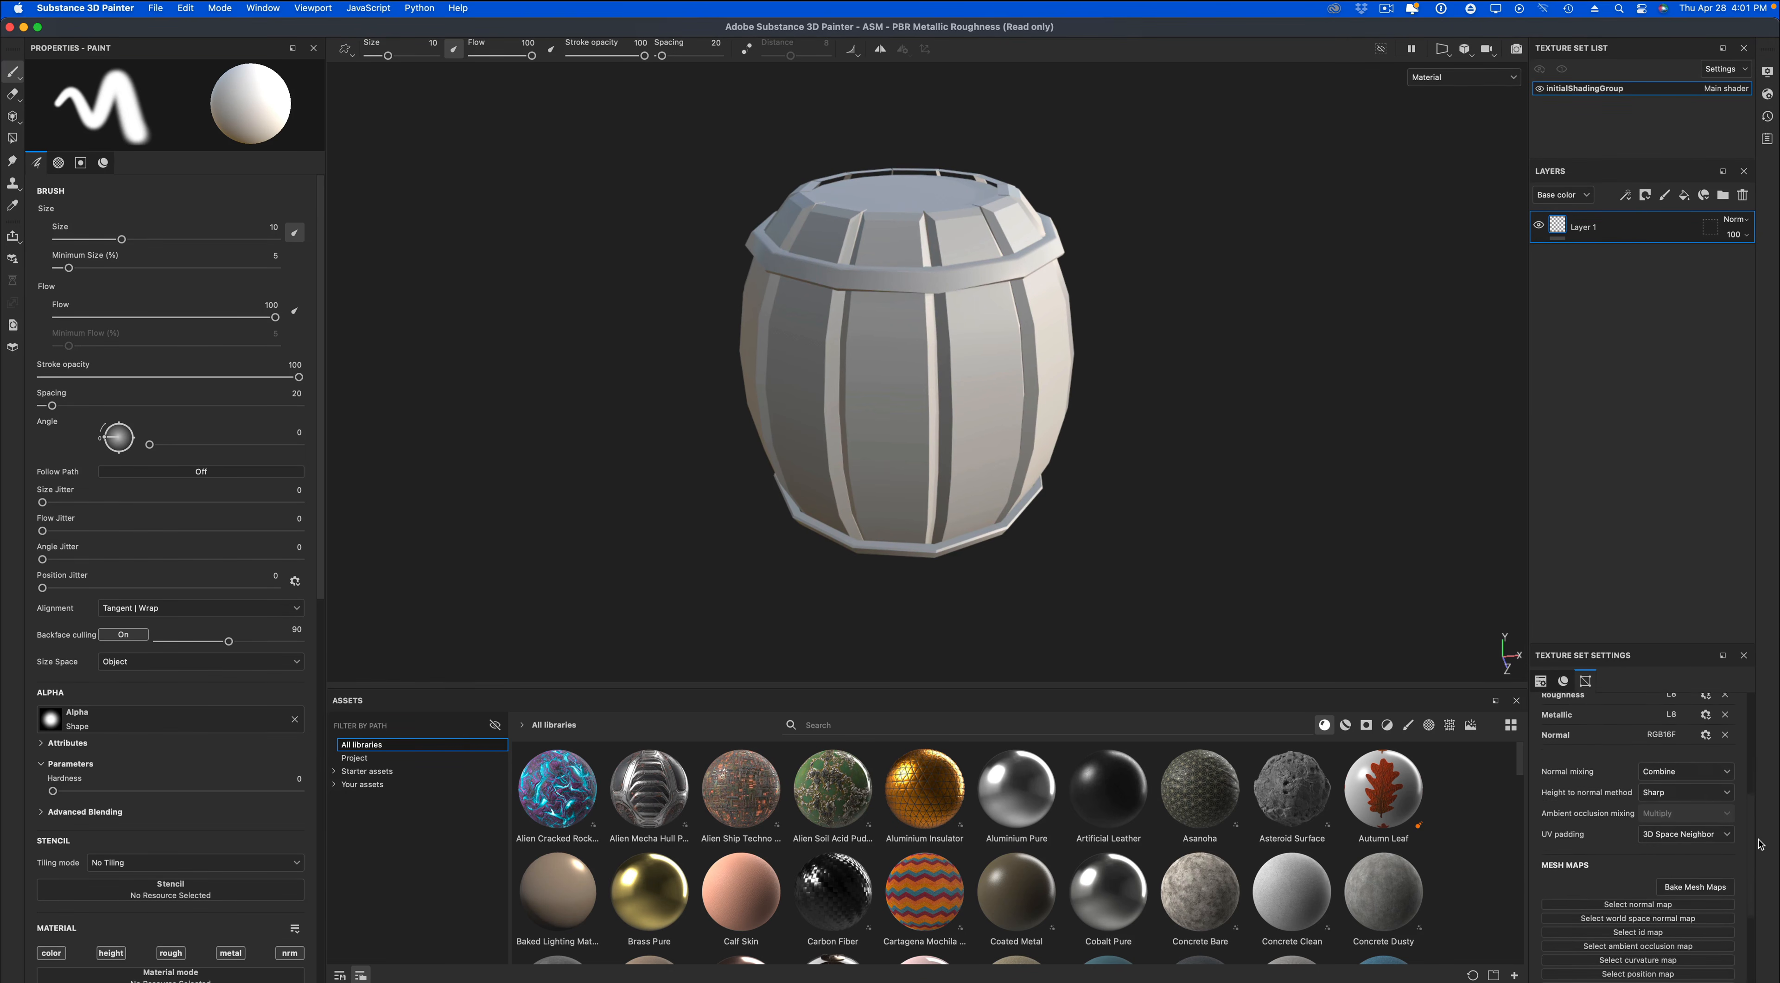
{"action": "left_click", "coordinate": [1713, 795]}
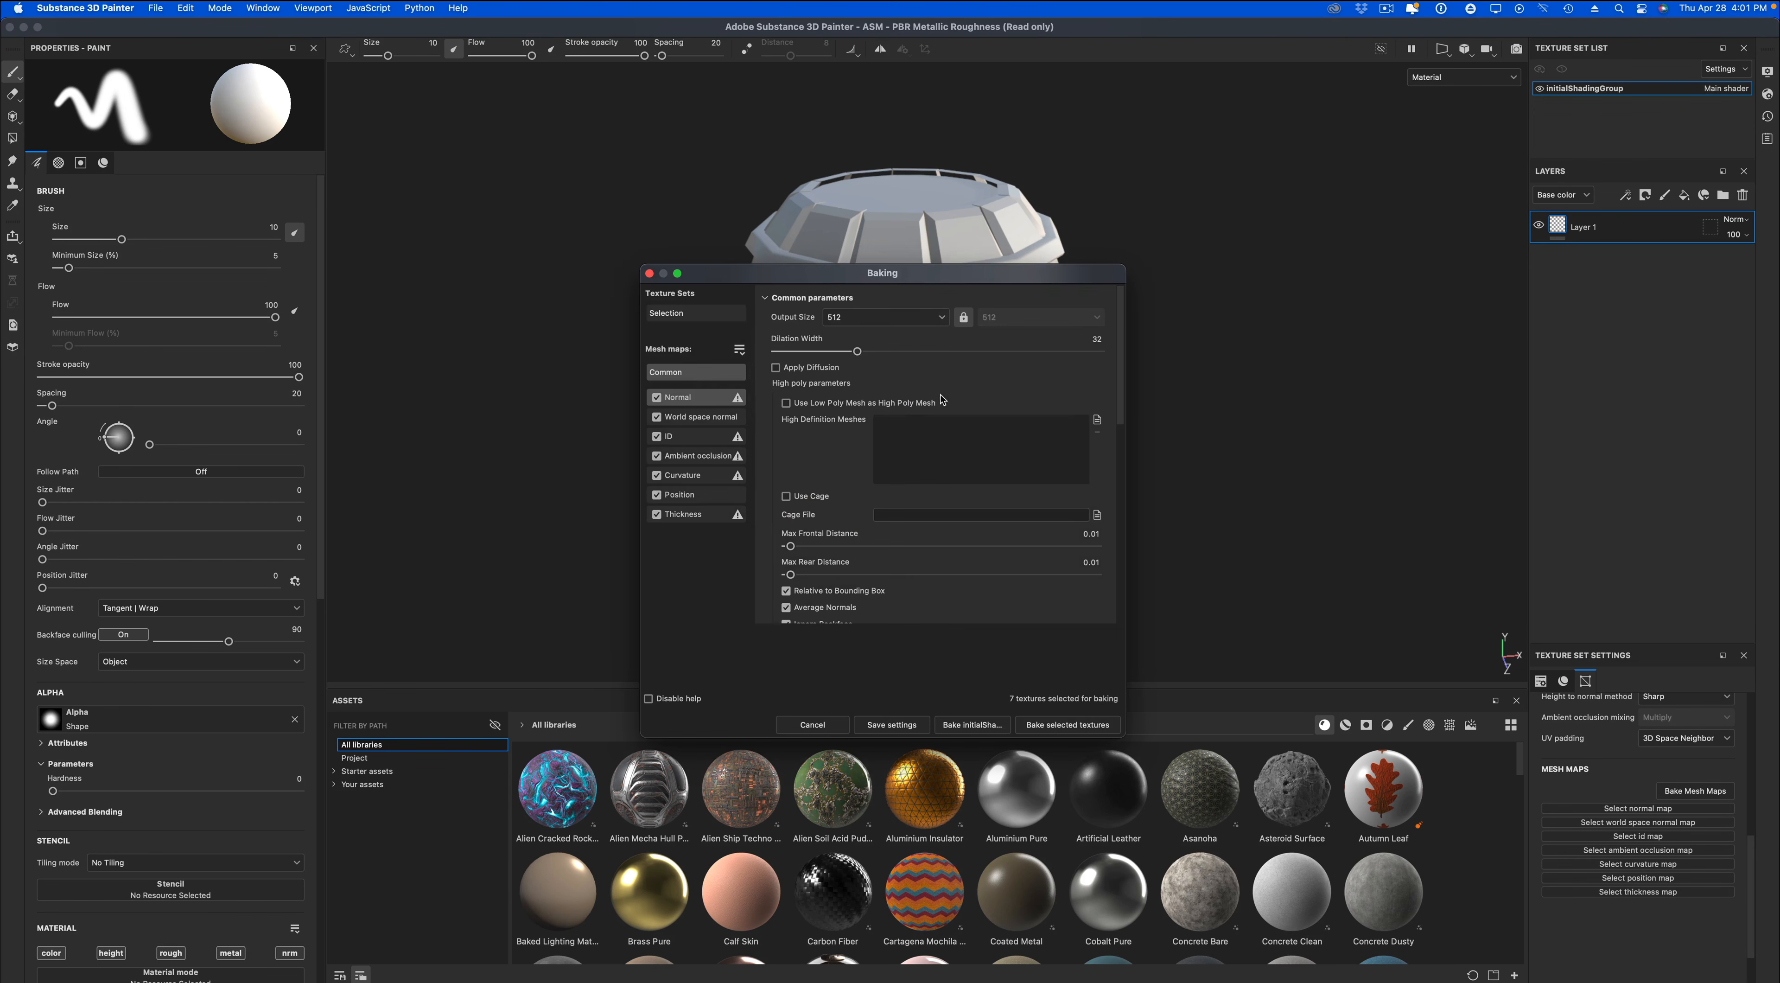
{"action": "left_click", "coordinate": [894, 318]}
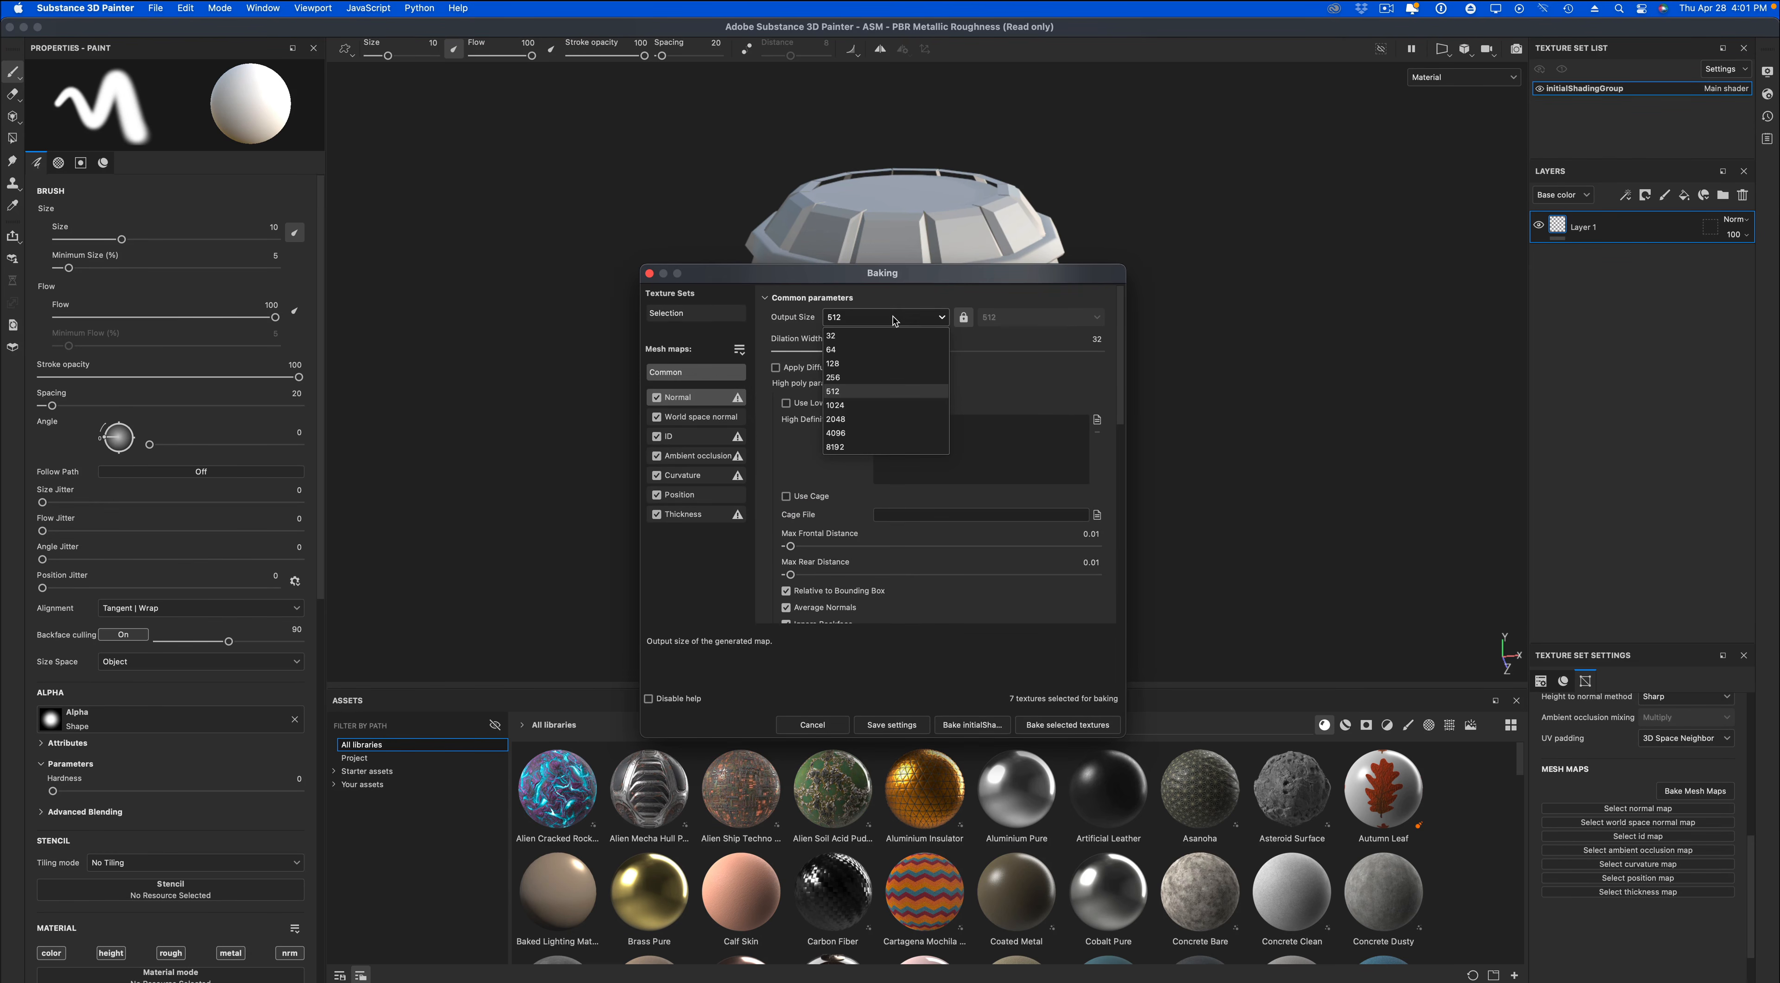
{"action": "left_click", "coordinate": [898, 419]}
{"action": "scroll", "coordinate": [952, 562], "scroll_direction": "down", "scroll_amount": 3}
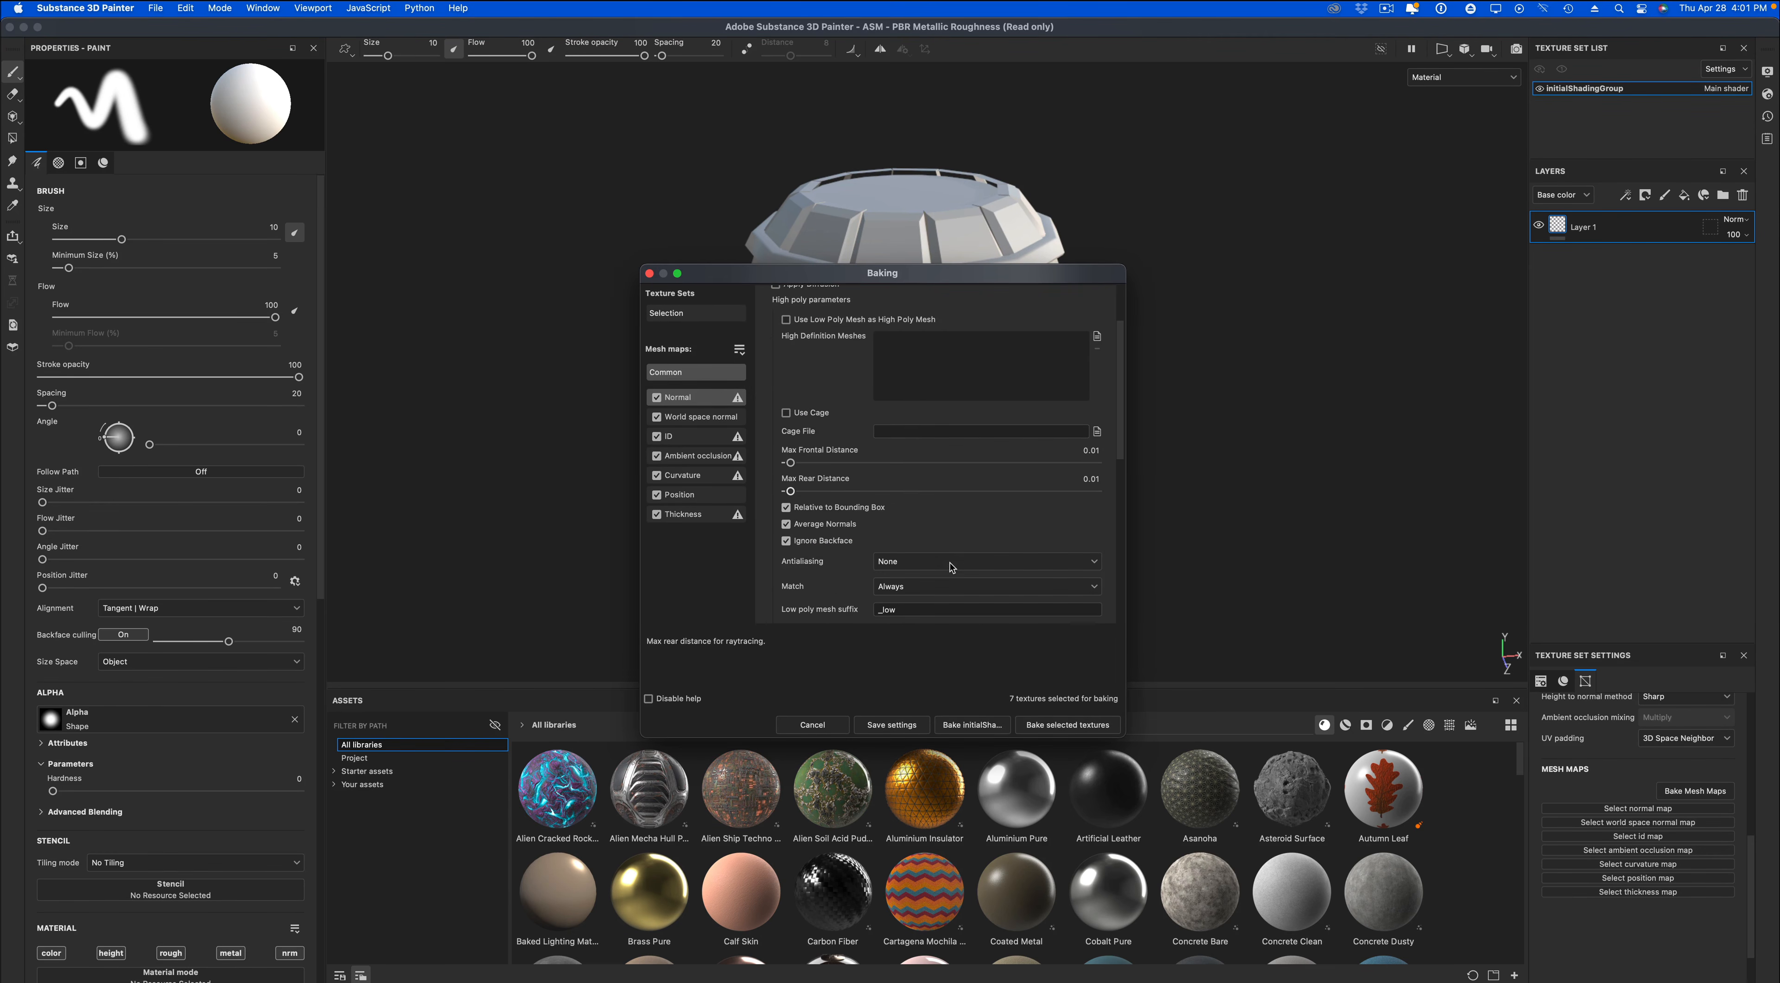
{"action": "left_click", "coordinate": [952, 562]}
{"action": "left_click", "coordinate": [952, 592]}
{"action": "left_click", "coordinate": [1068, 724]}
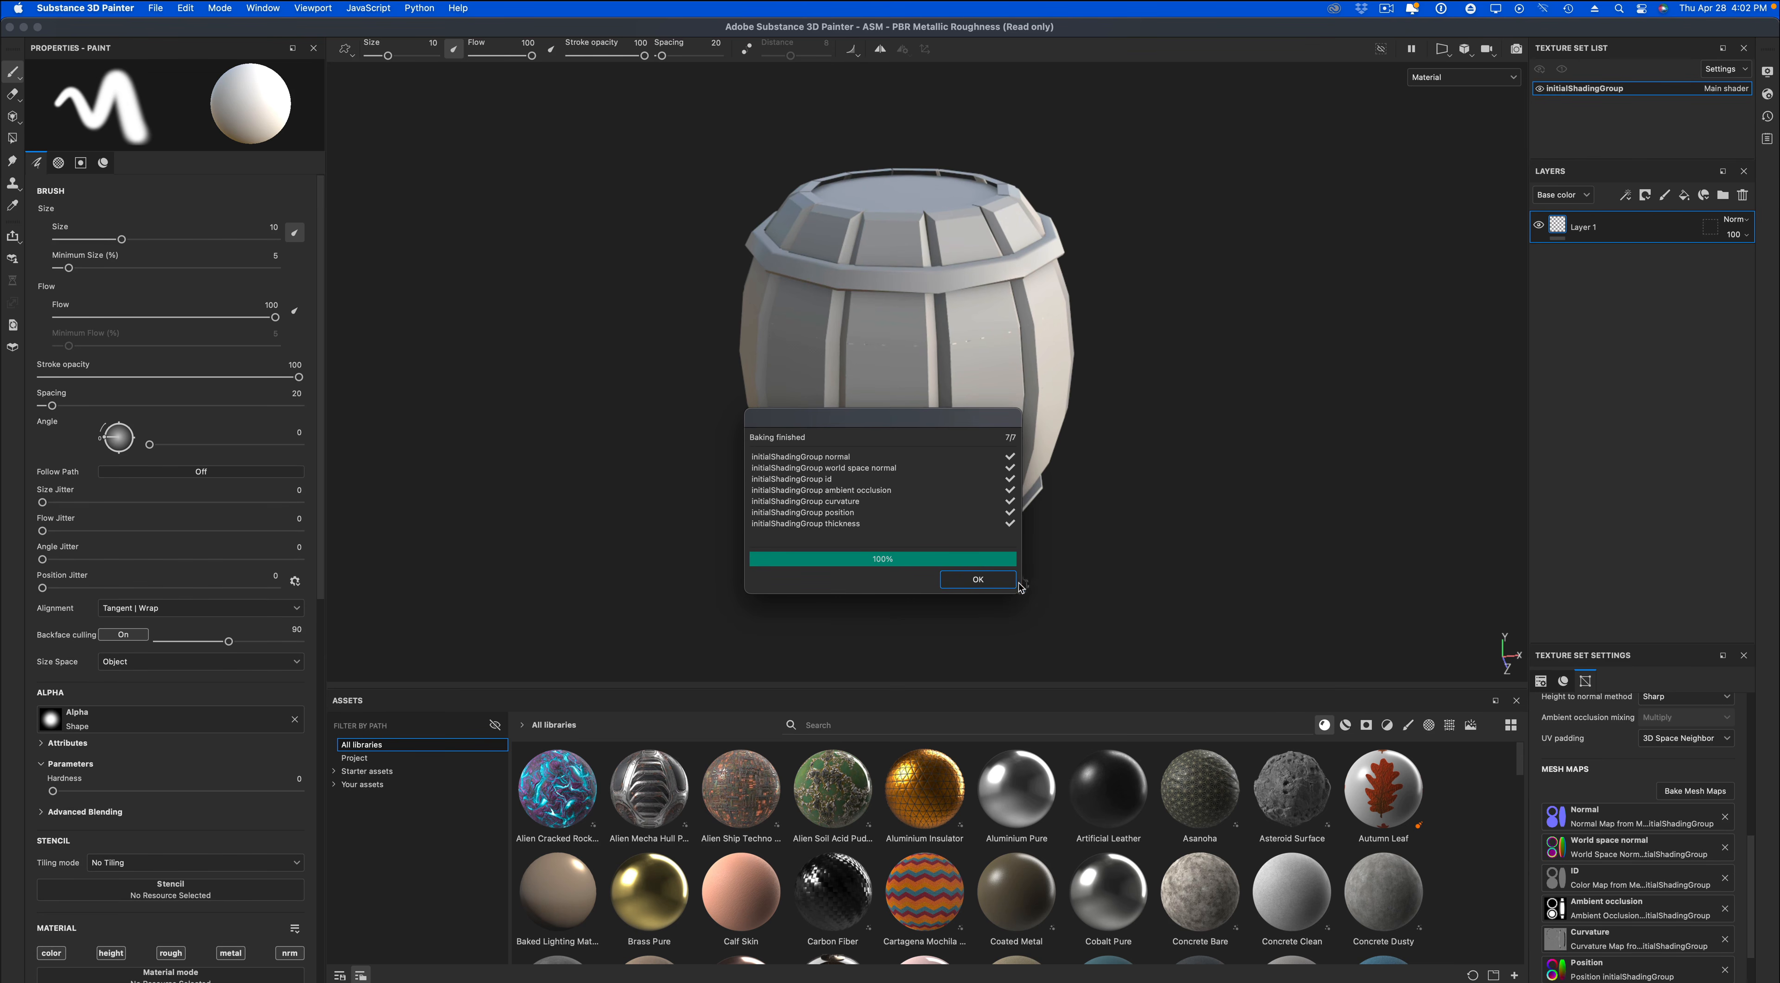
{"action": "left_click", "coordinate": [977, 579]}
Delete the empty Layer 1 and add the Chrome Blue Tint smart material to the layer stack.
{"action": "left_click_drag", "start_coordinate": [1149, 521], "coordinate": [1155, 460], "text": "alt"}
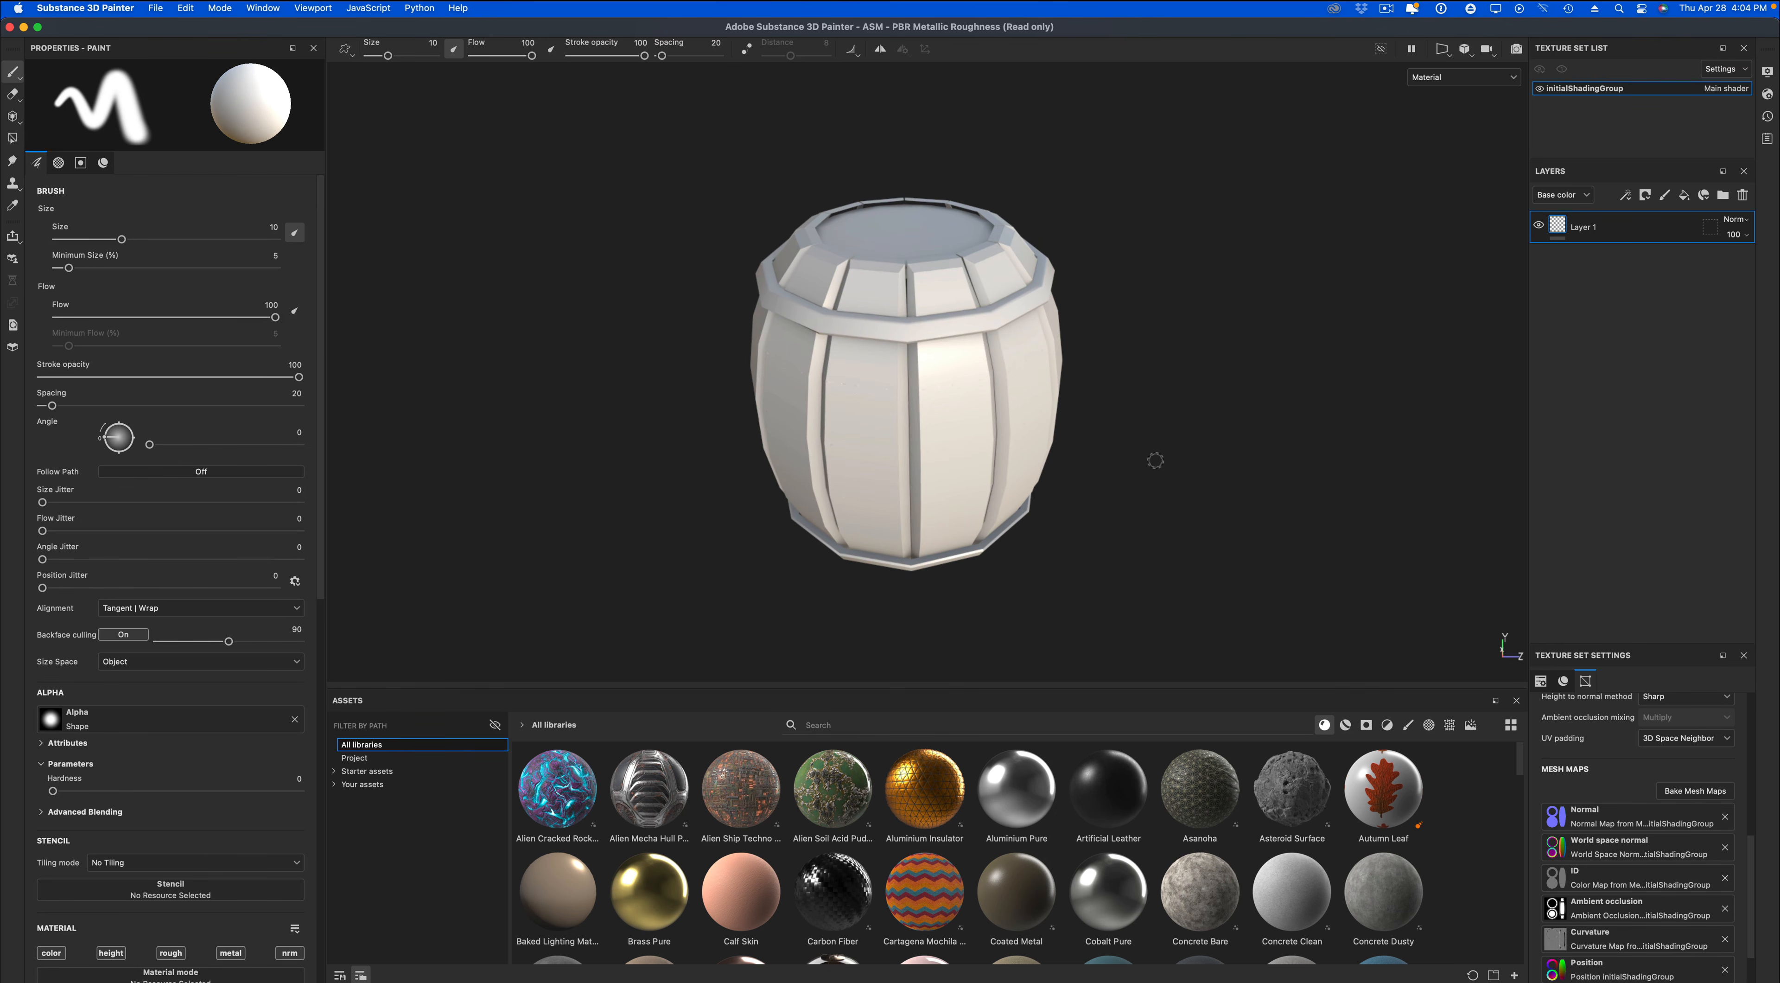
{"action": "left_click", "coordinate": [1742, 194]}
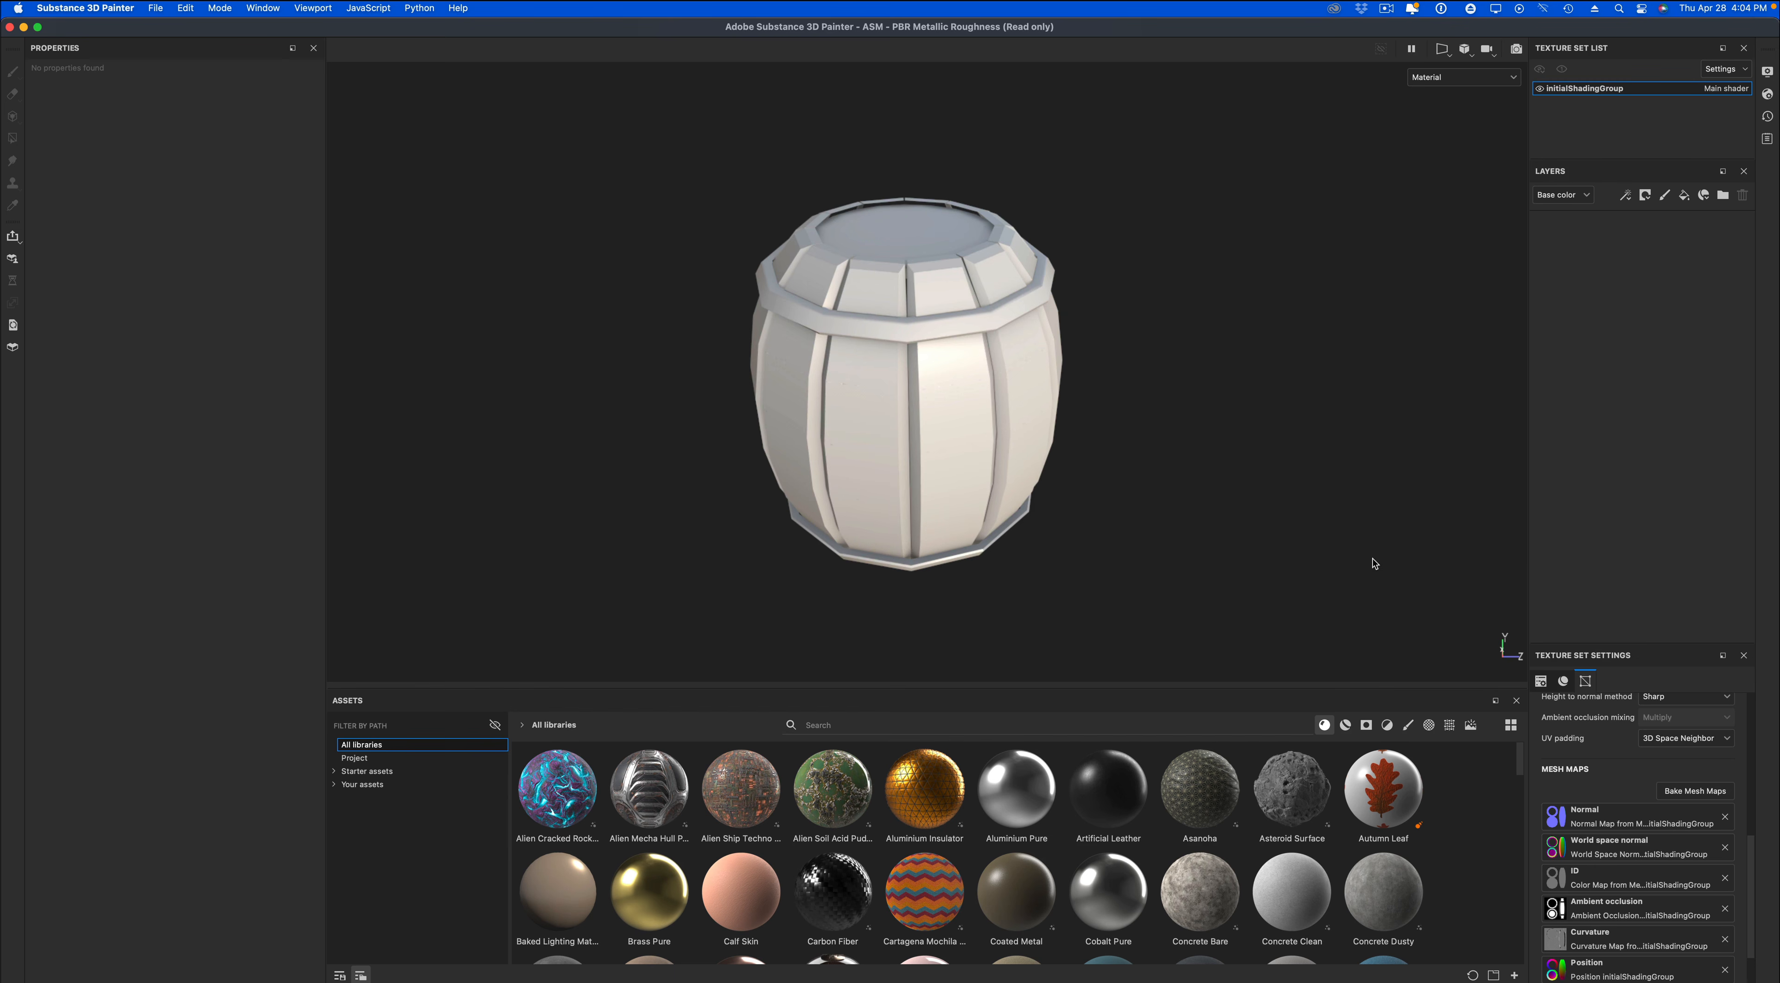
{"action": "left_click", "coordinate": [1345, 724]}
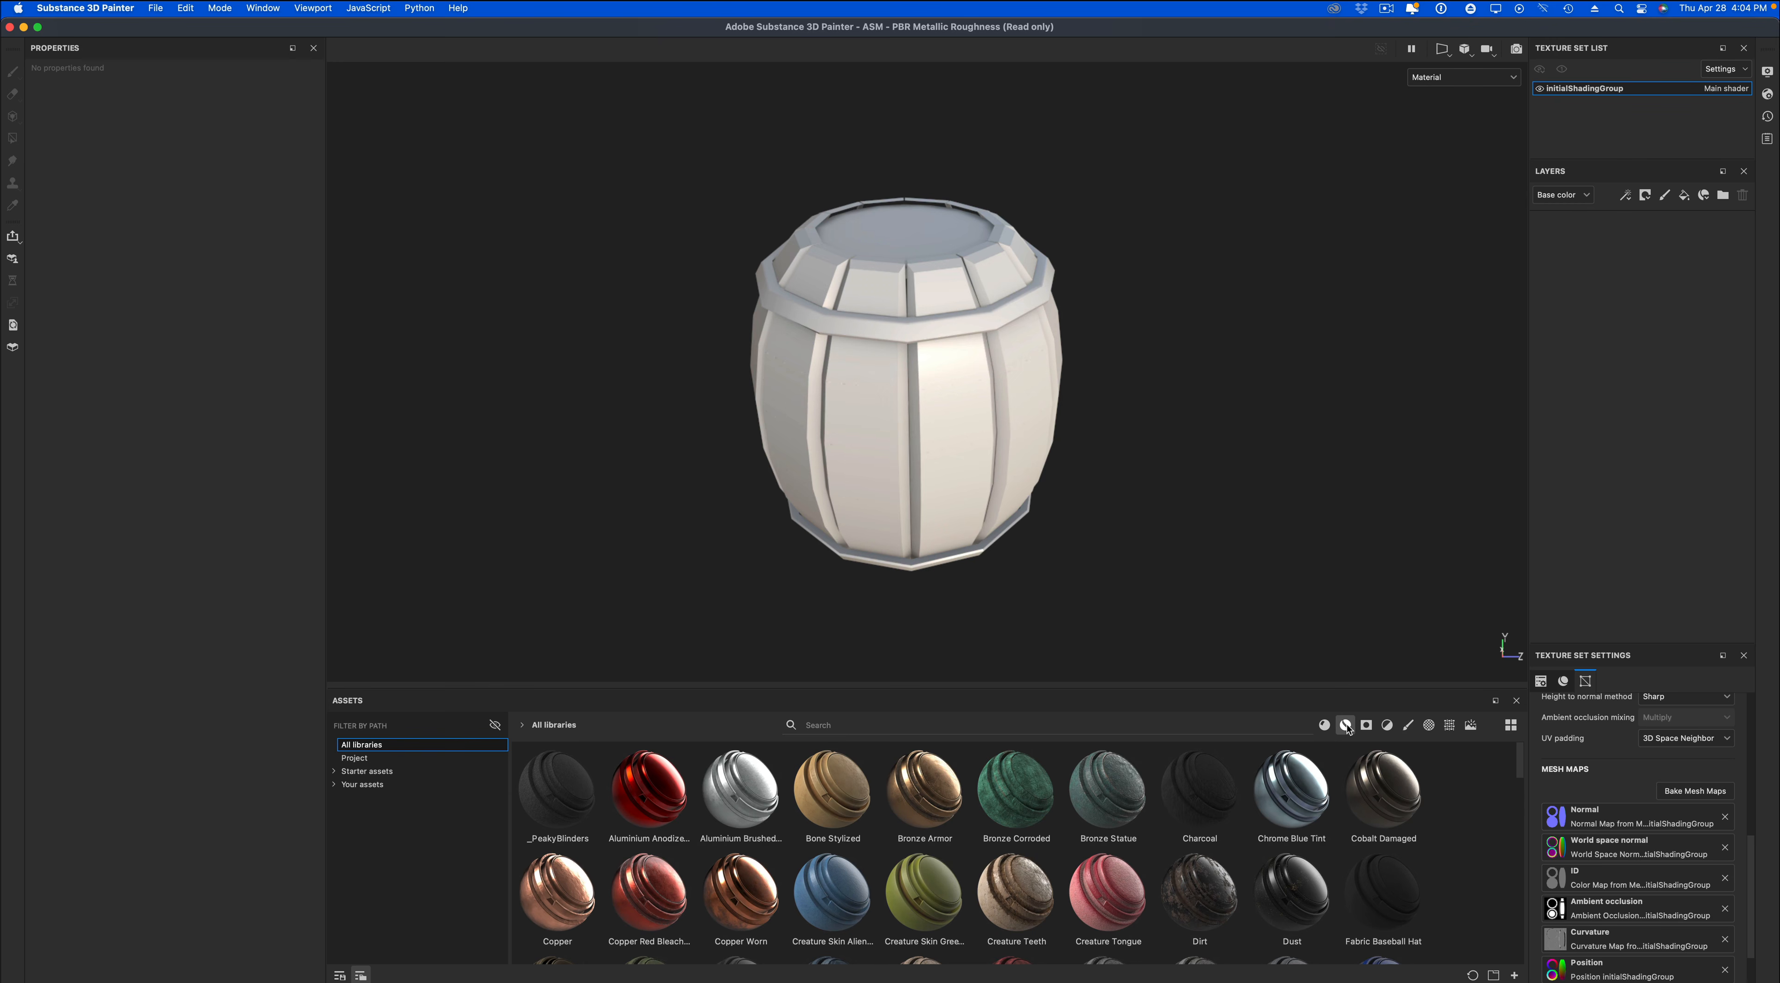
{"action": "left_click_drag", "start_coordinate": [1304, 789], "coordinate": [1591, 319]}
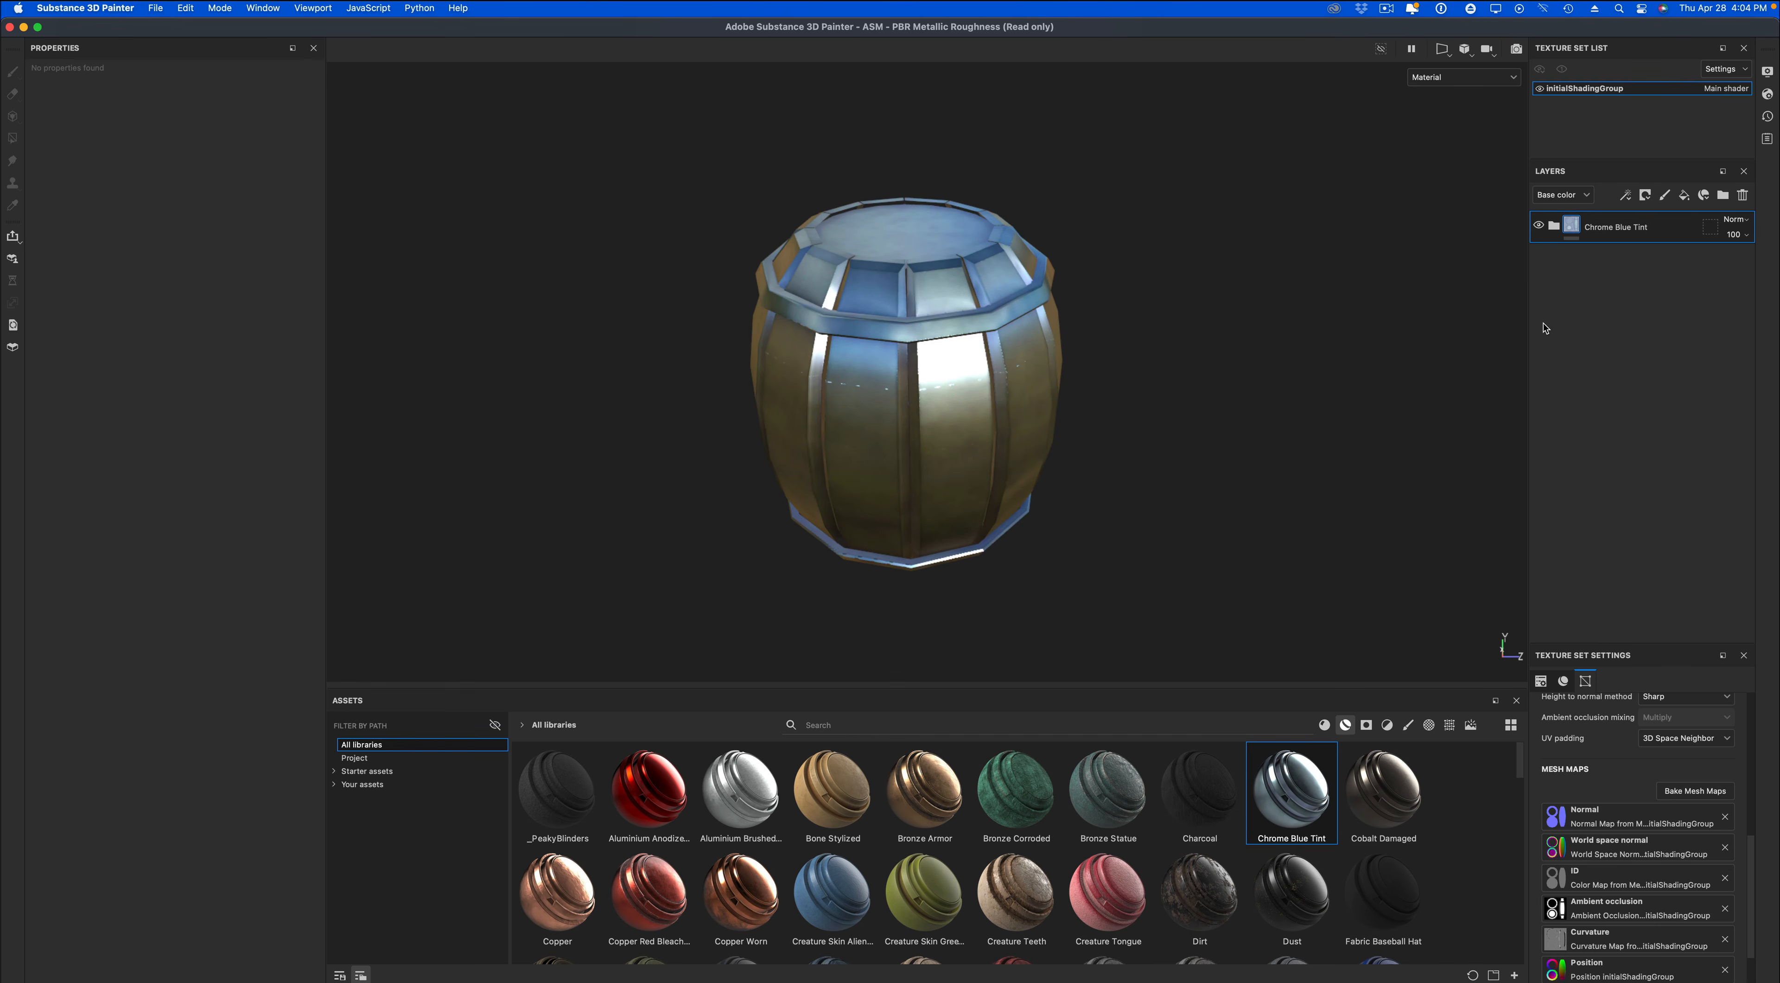
Add a black mask to the Chrome Blue Tint layer and reveal both barrel bands with Polygon Fill in mesh mode.
{"action": "left_click_drag", "start_coordinate": [1279, 318], "coordinate": [1336, 356], "text": "alt"}
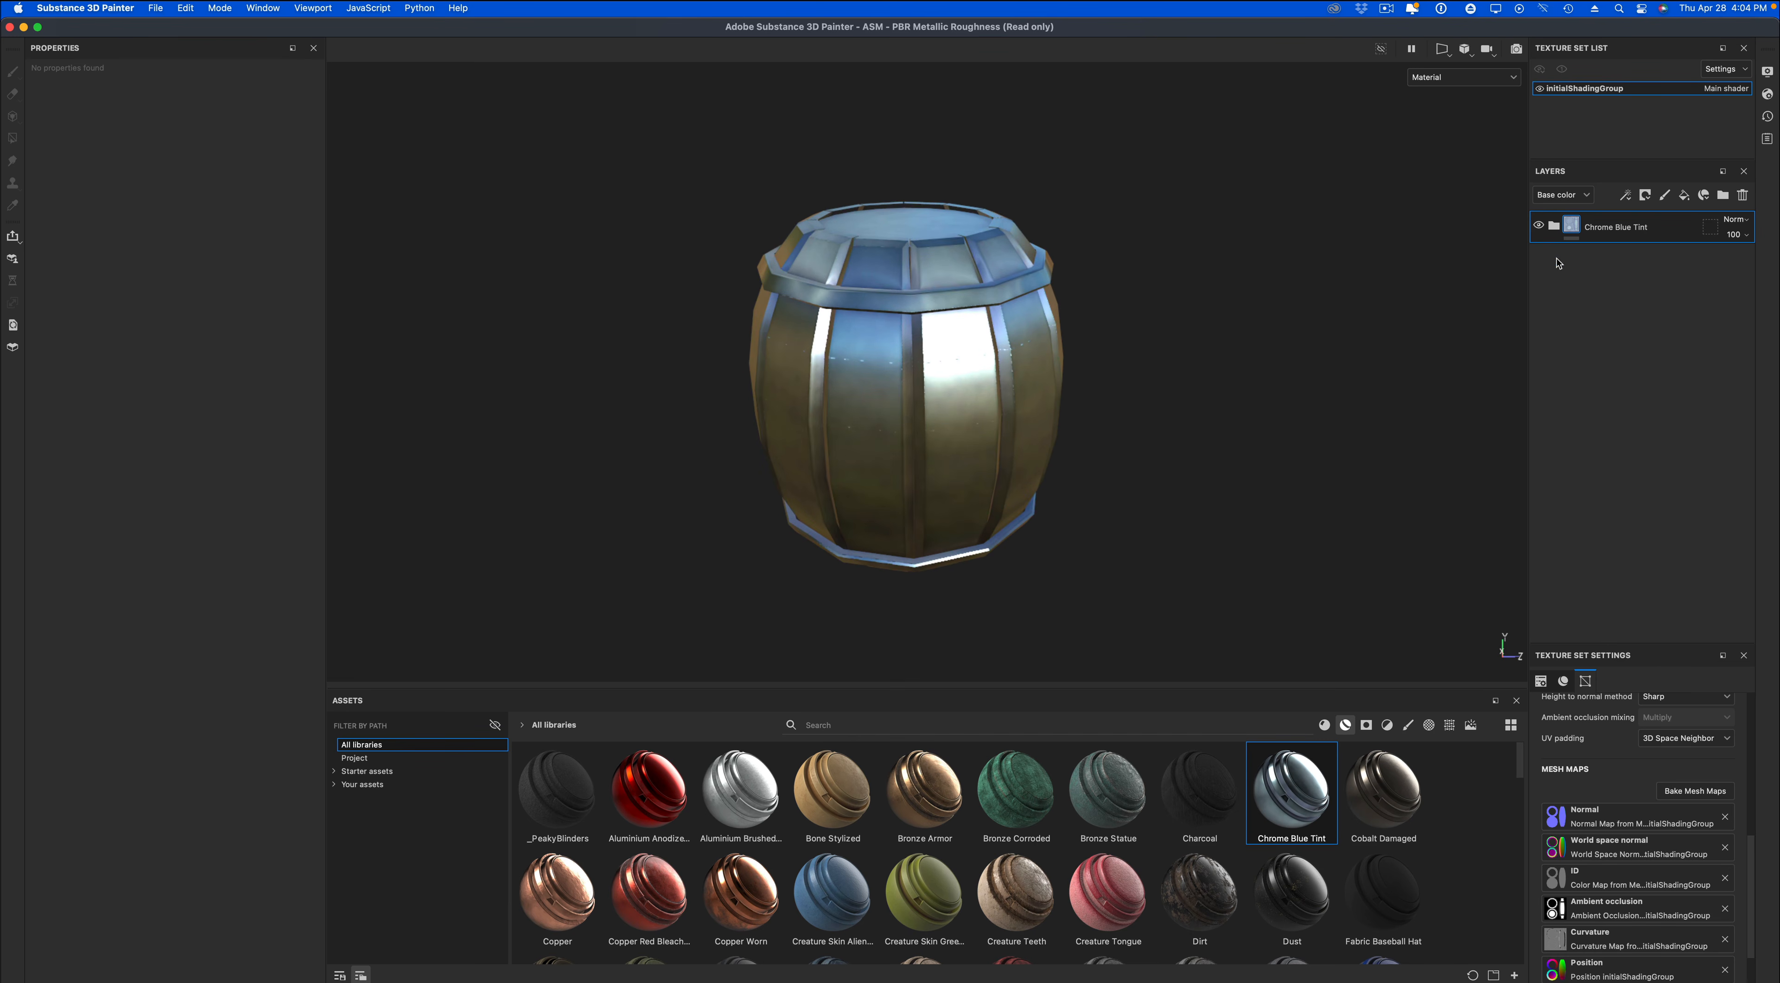
{"action": "right_click", "coordinate": [1570, 229]}
{"action": "left_click", "coordinate": [1589, 255]}
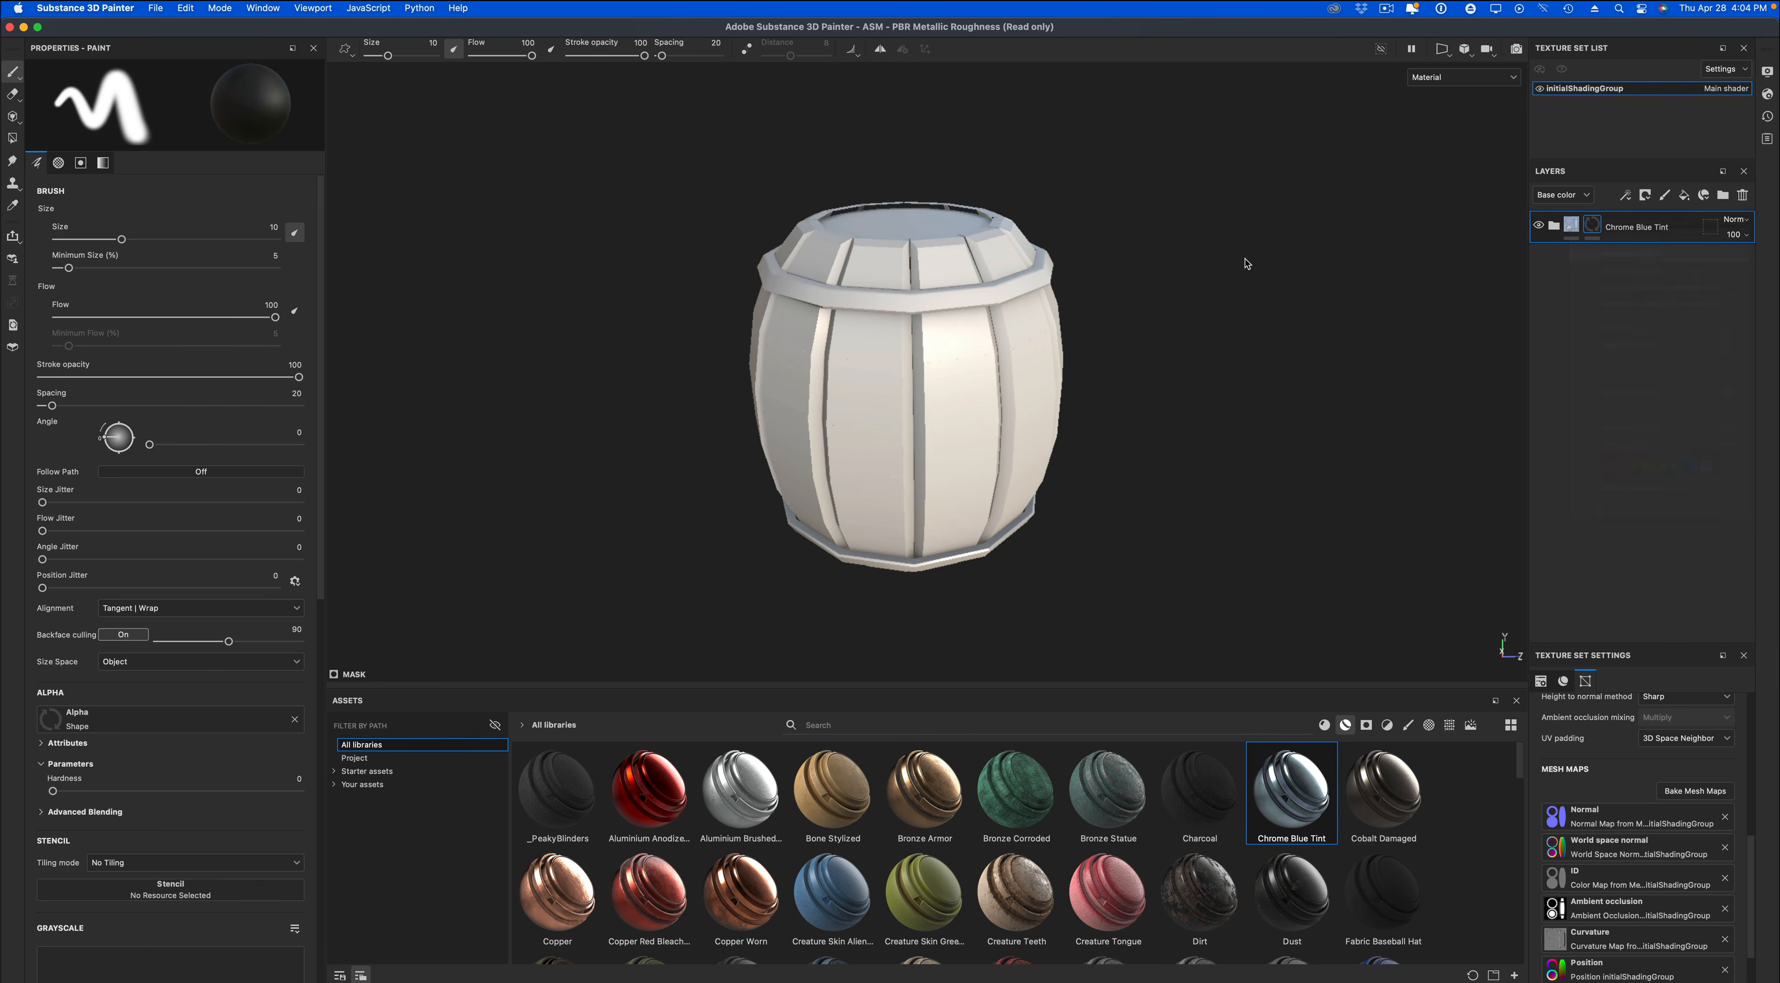
{"action": "left_click", "coordinate": [13, 138]}
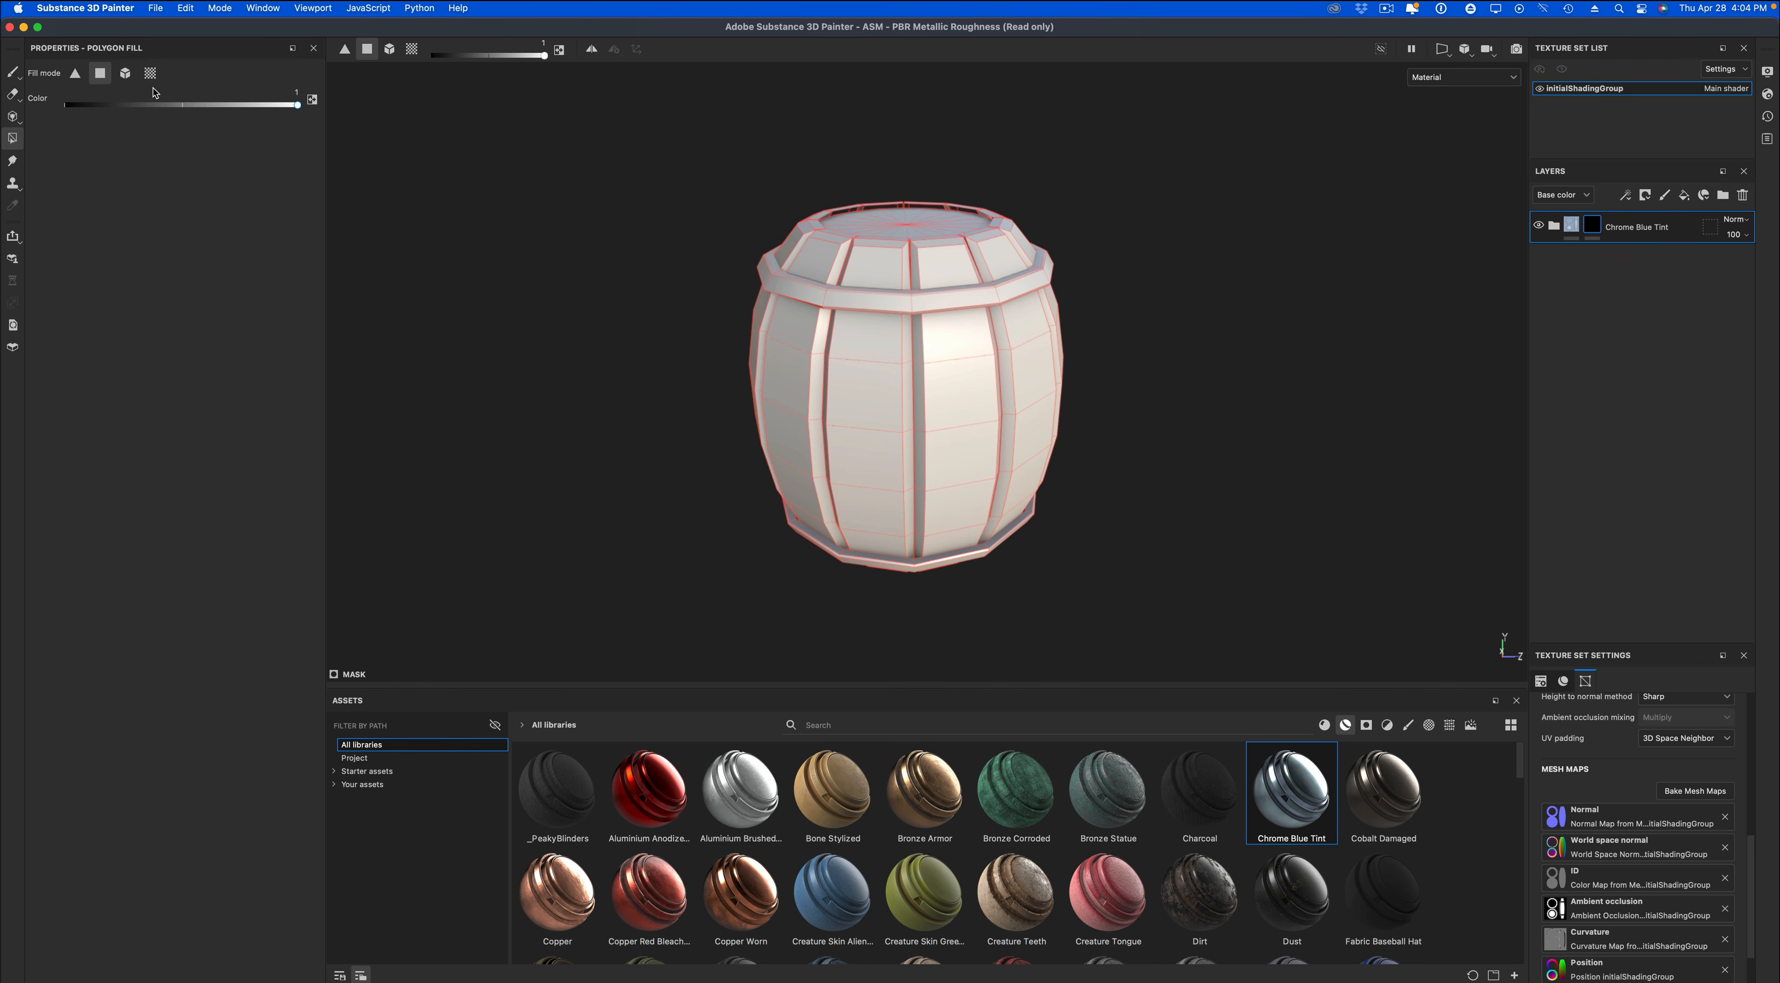
{"action": "left_click", "coordinate": [124, 72]}
{"action": "left_click", "coordinate": [787, 283]}
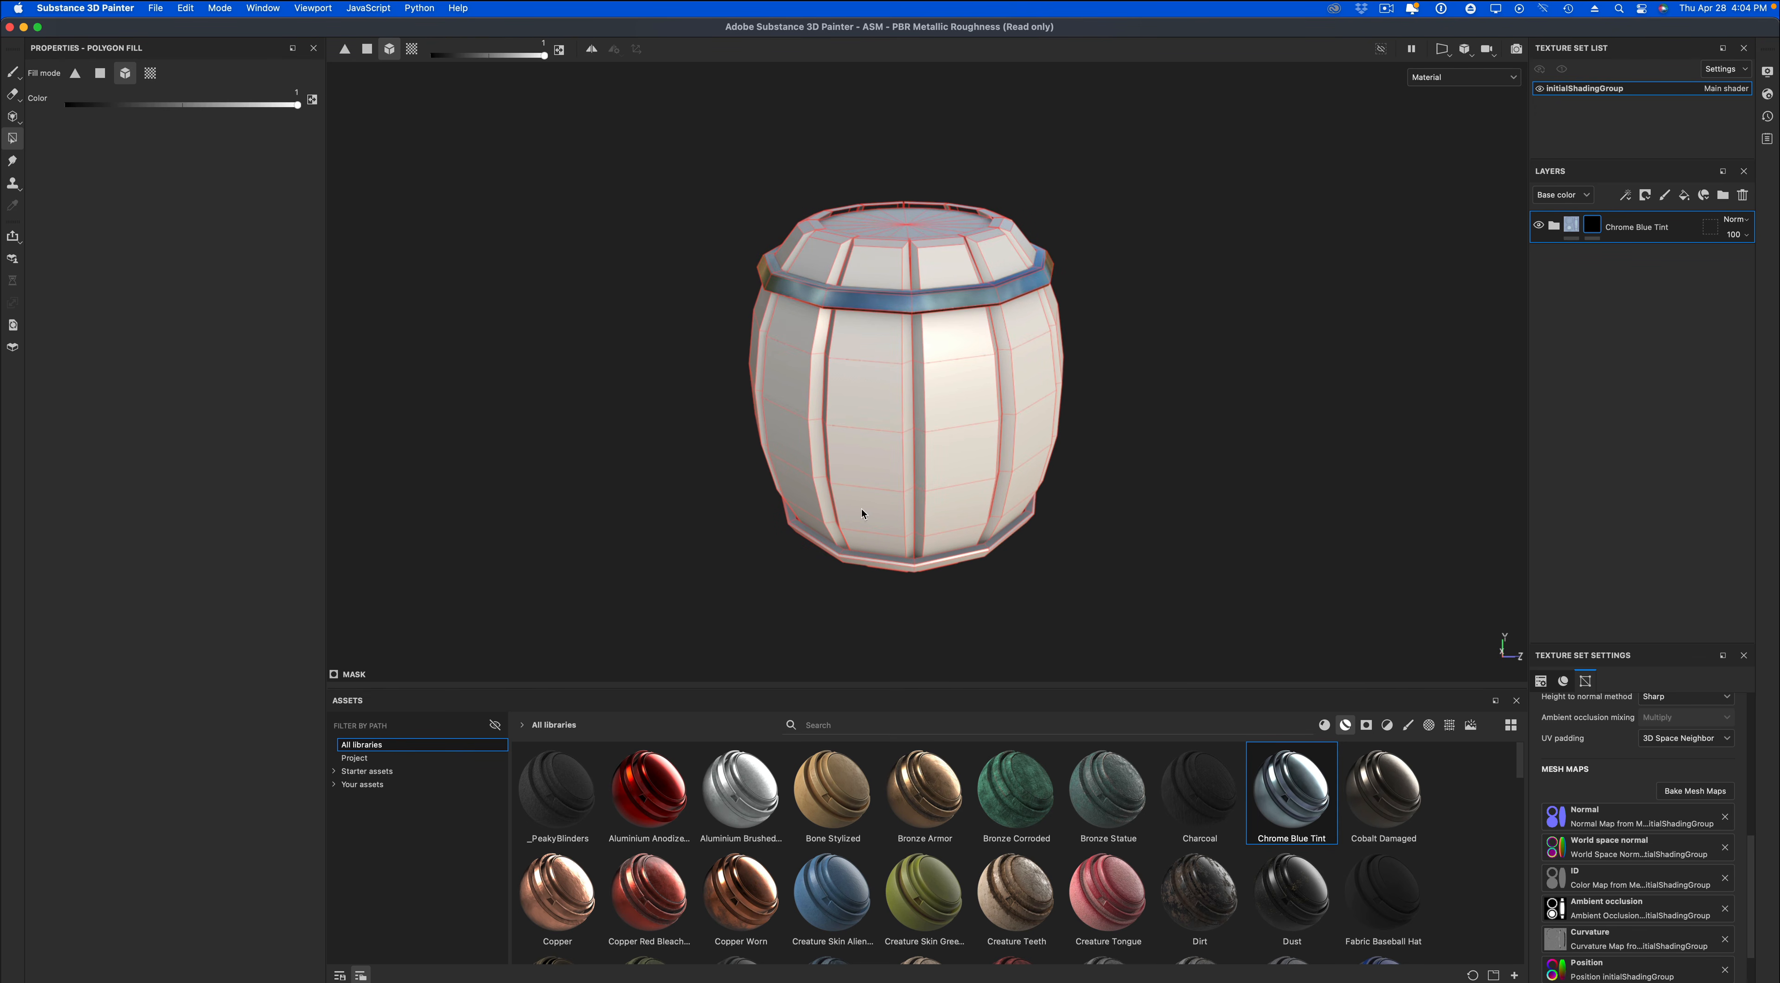
{"action": "left_click", "coordinate": [870, 564]}
Add the Wood Ship Hull Nordic smart material above the Chrome Blue Tint layer.
{"action": "left_click_drag", "start_coordinate": [870, 563], "coordinate": [1104, 546], "text": "alt"}
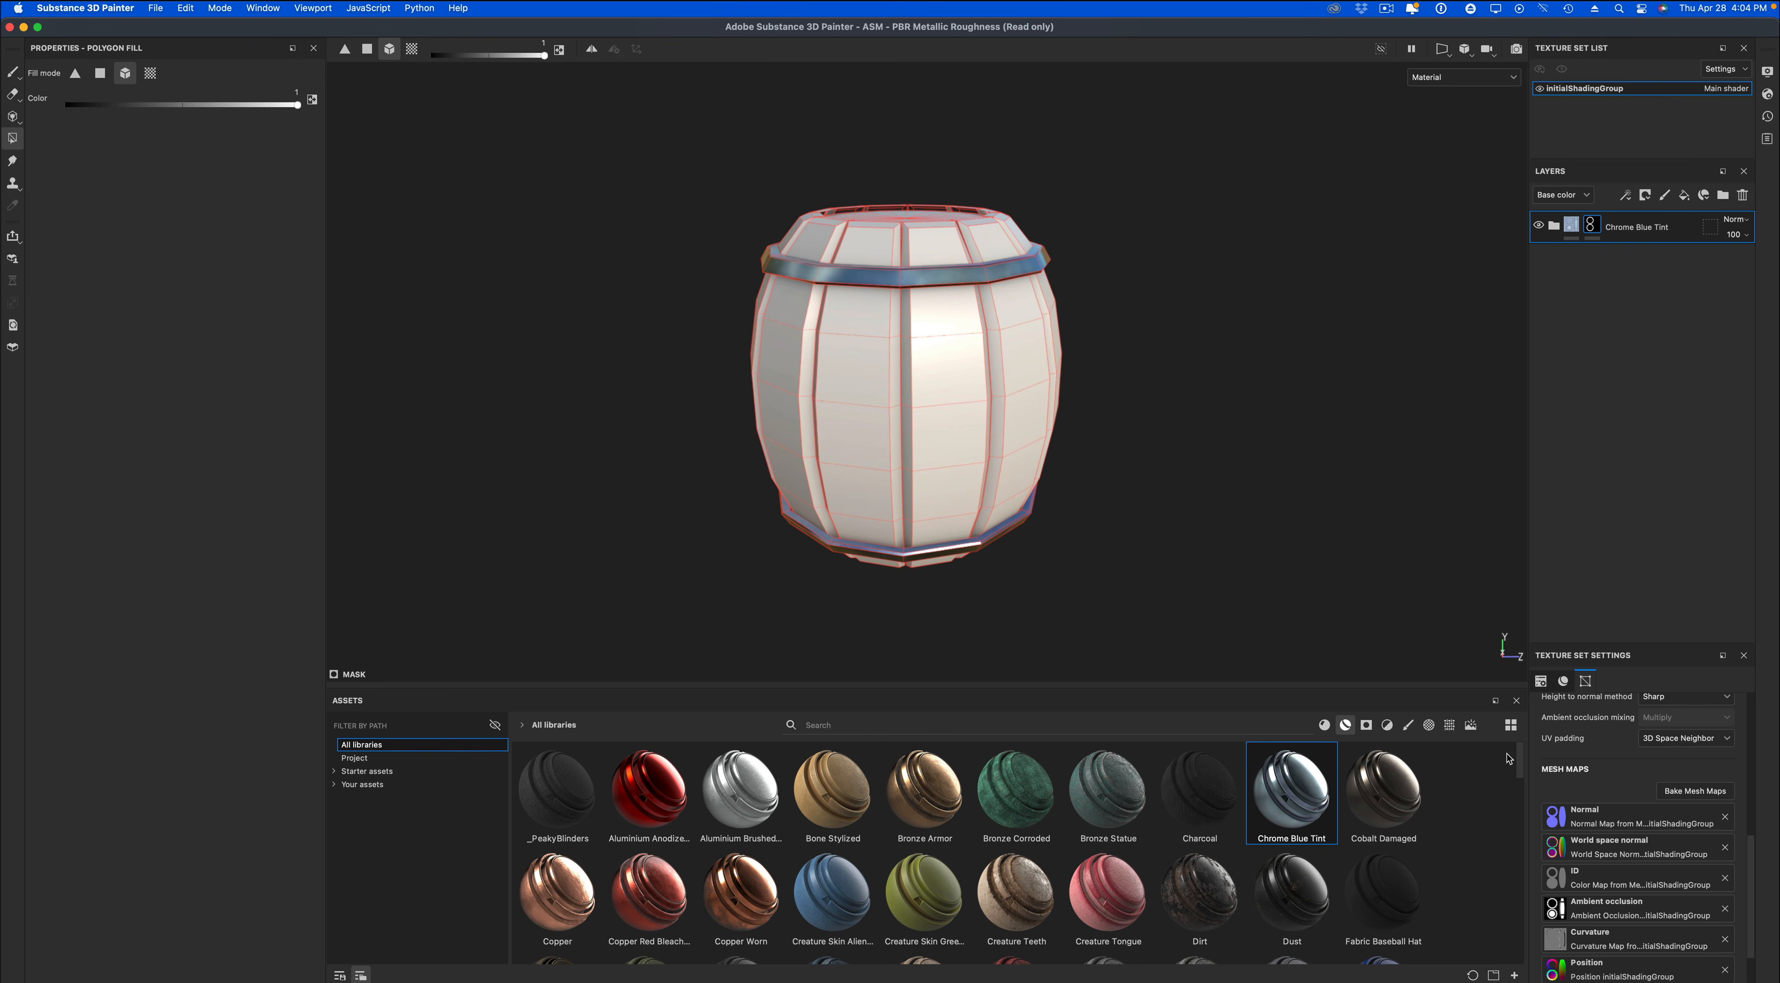
{"action": "left_click_drag", "start_coordinate": [1519, 763], "coordinate": [1527, 951]}
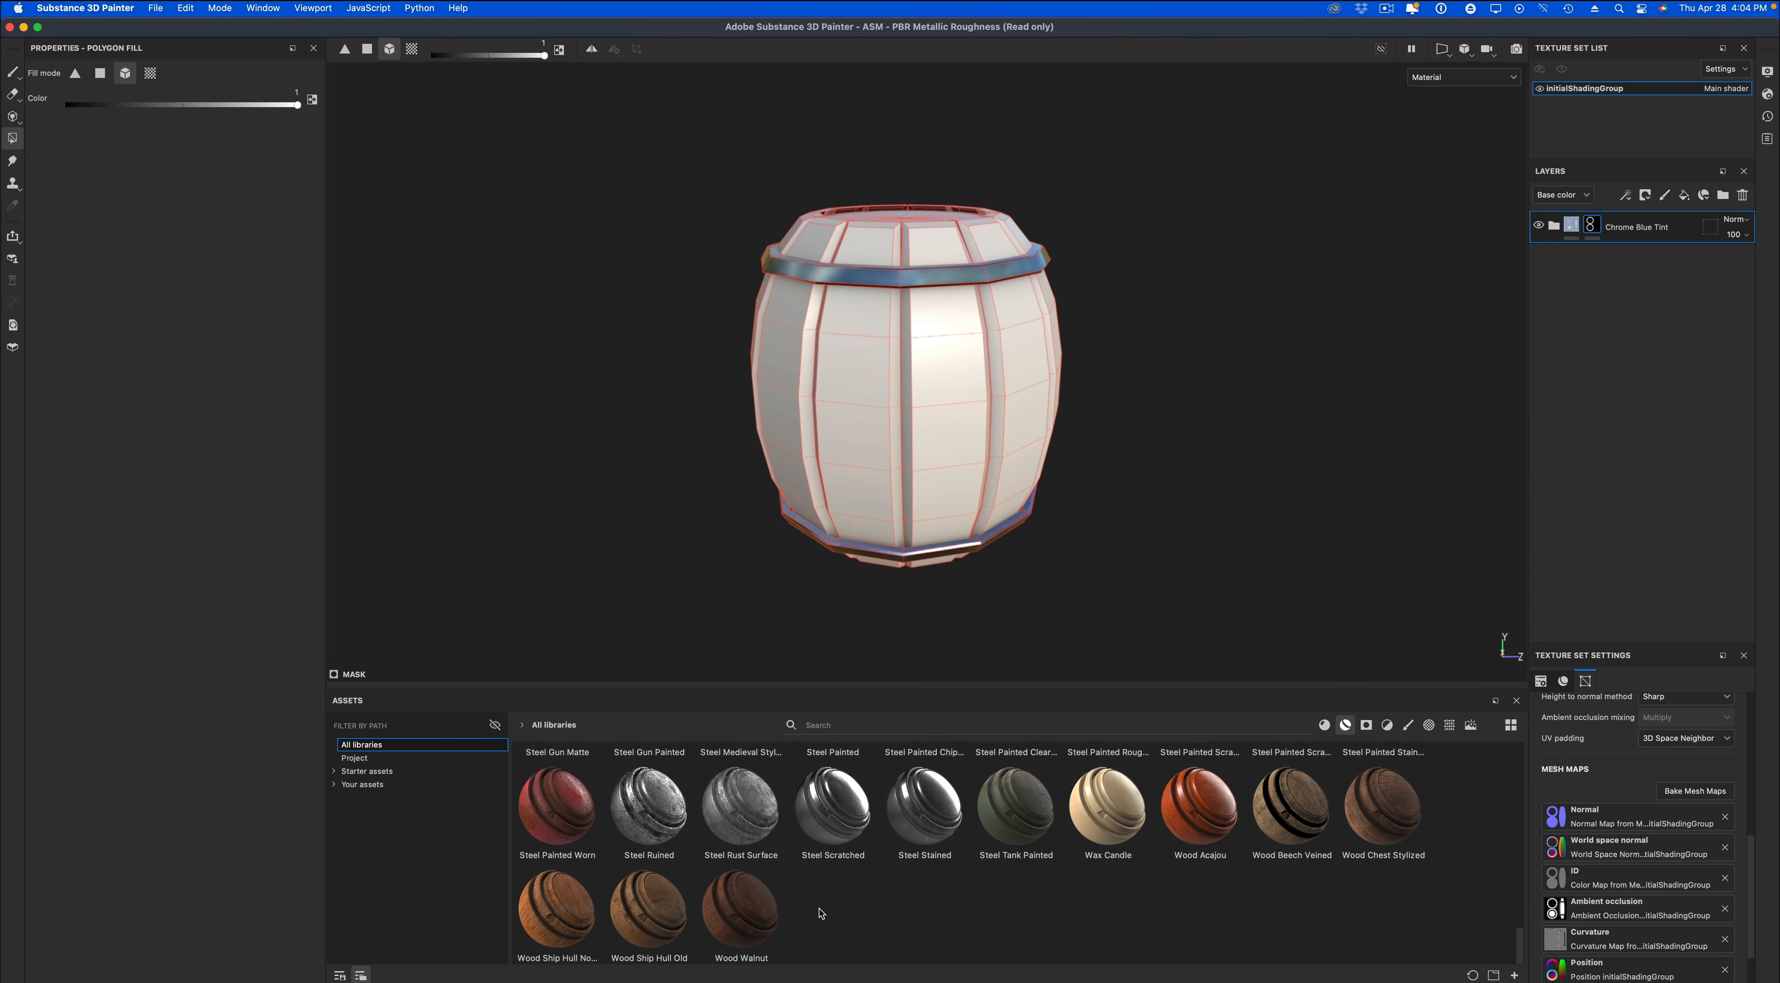
{"action": "left_click_drag", "start_coordinate": [571, 914], "coordinate": [1589, 235]}
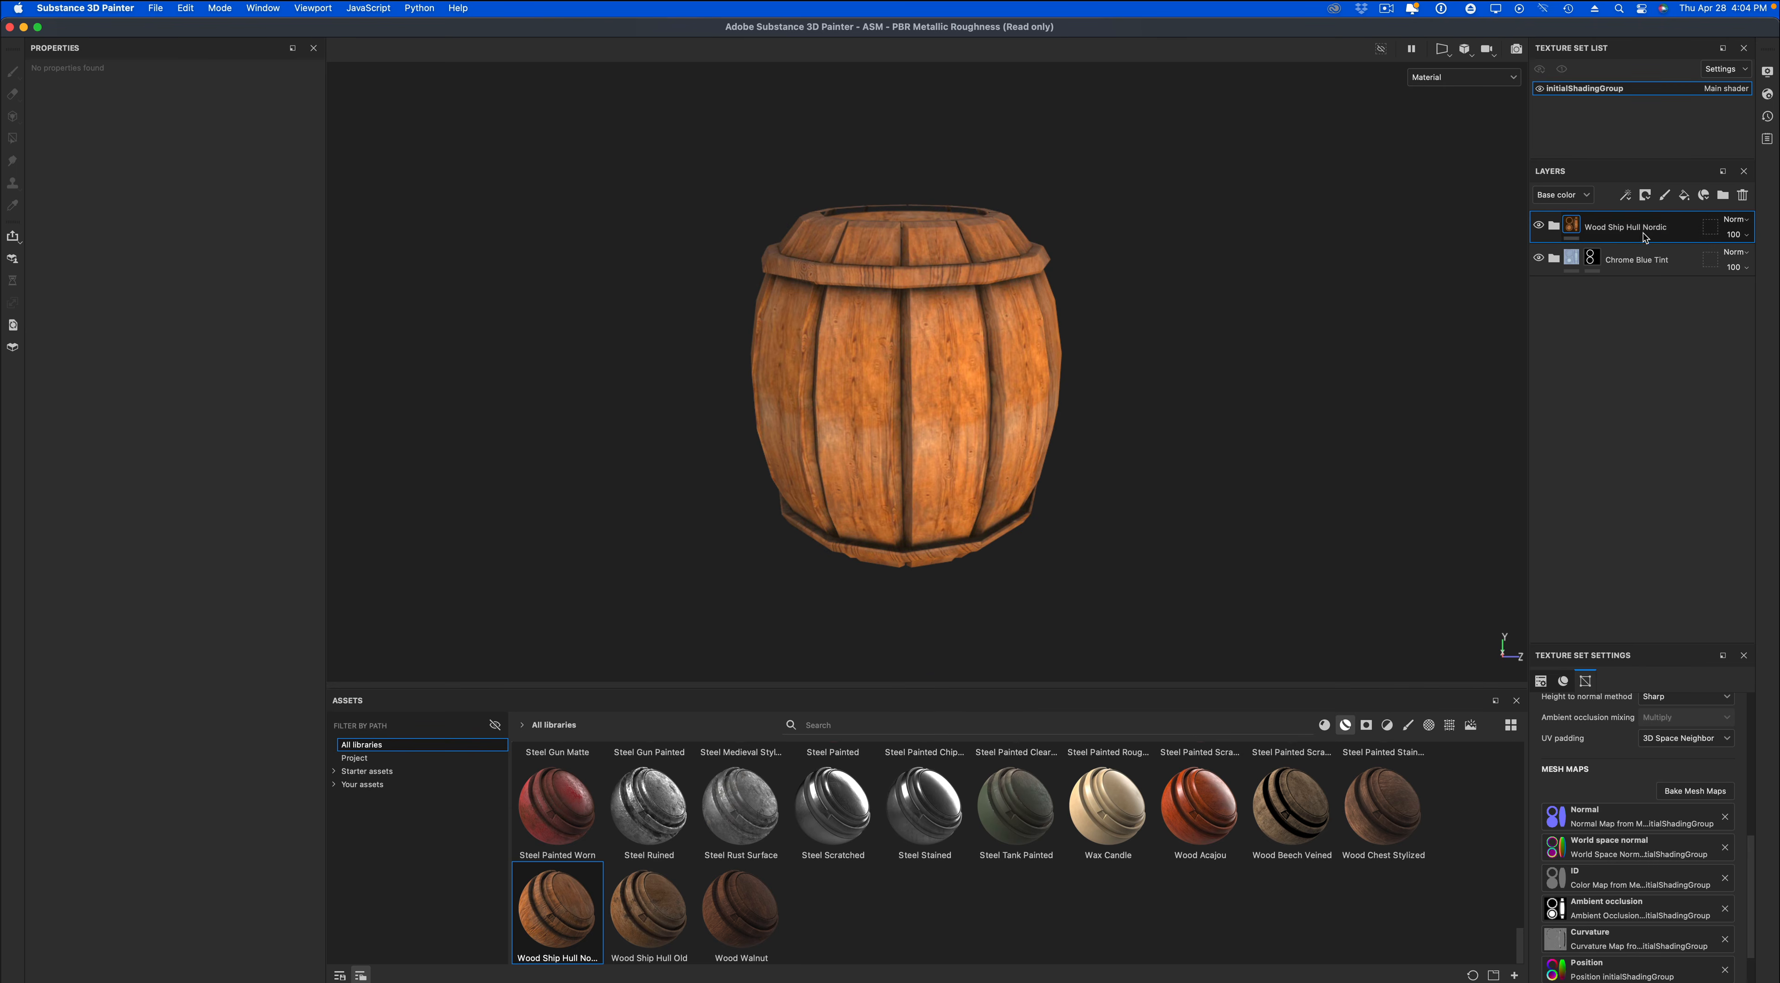
Try a black mask on the Wood Ship Hull Nordic layer and remove that mask.
{"action": "right_click", "coordinate": [1577, 227]}
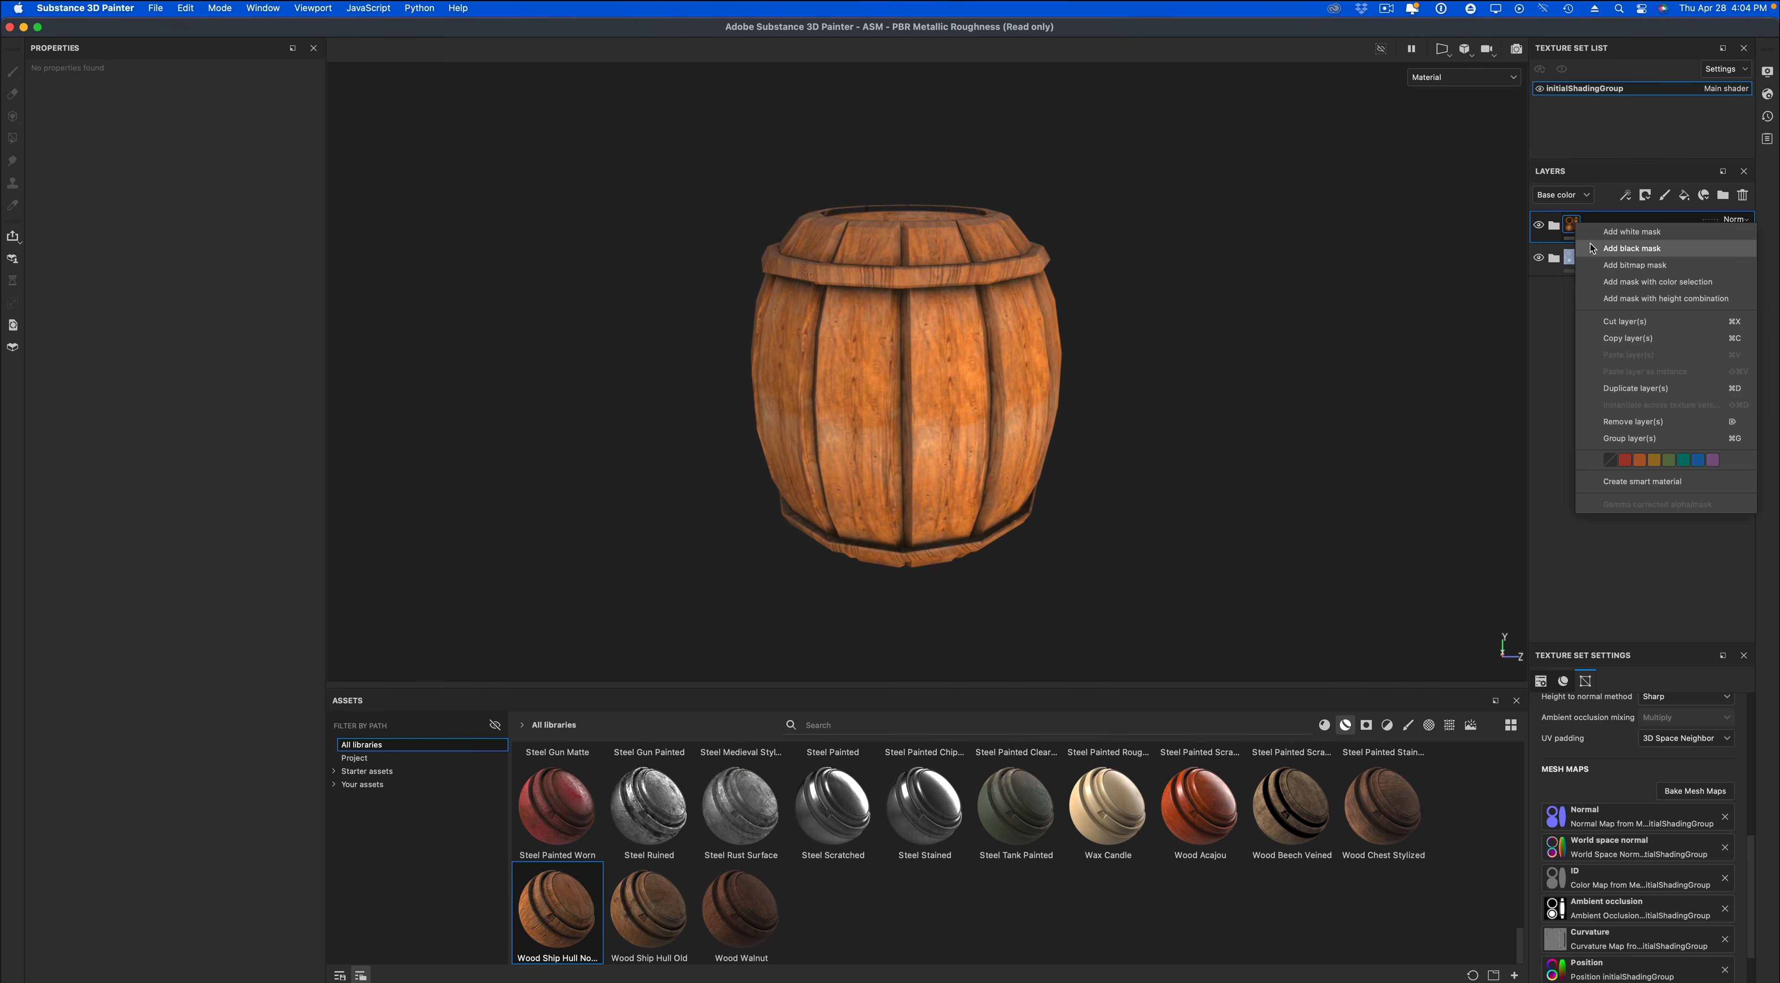
{"action": "left_click", "coordinate": [1596, 248]}
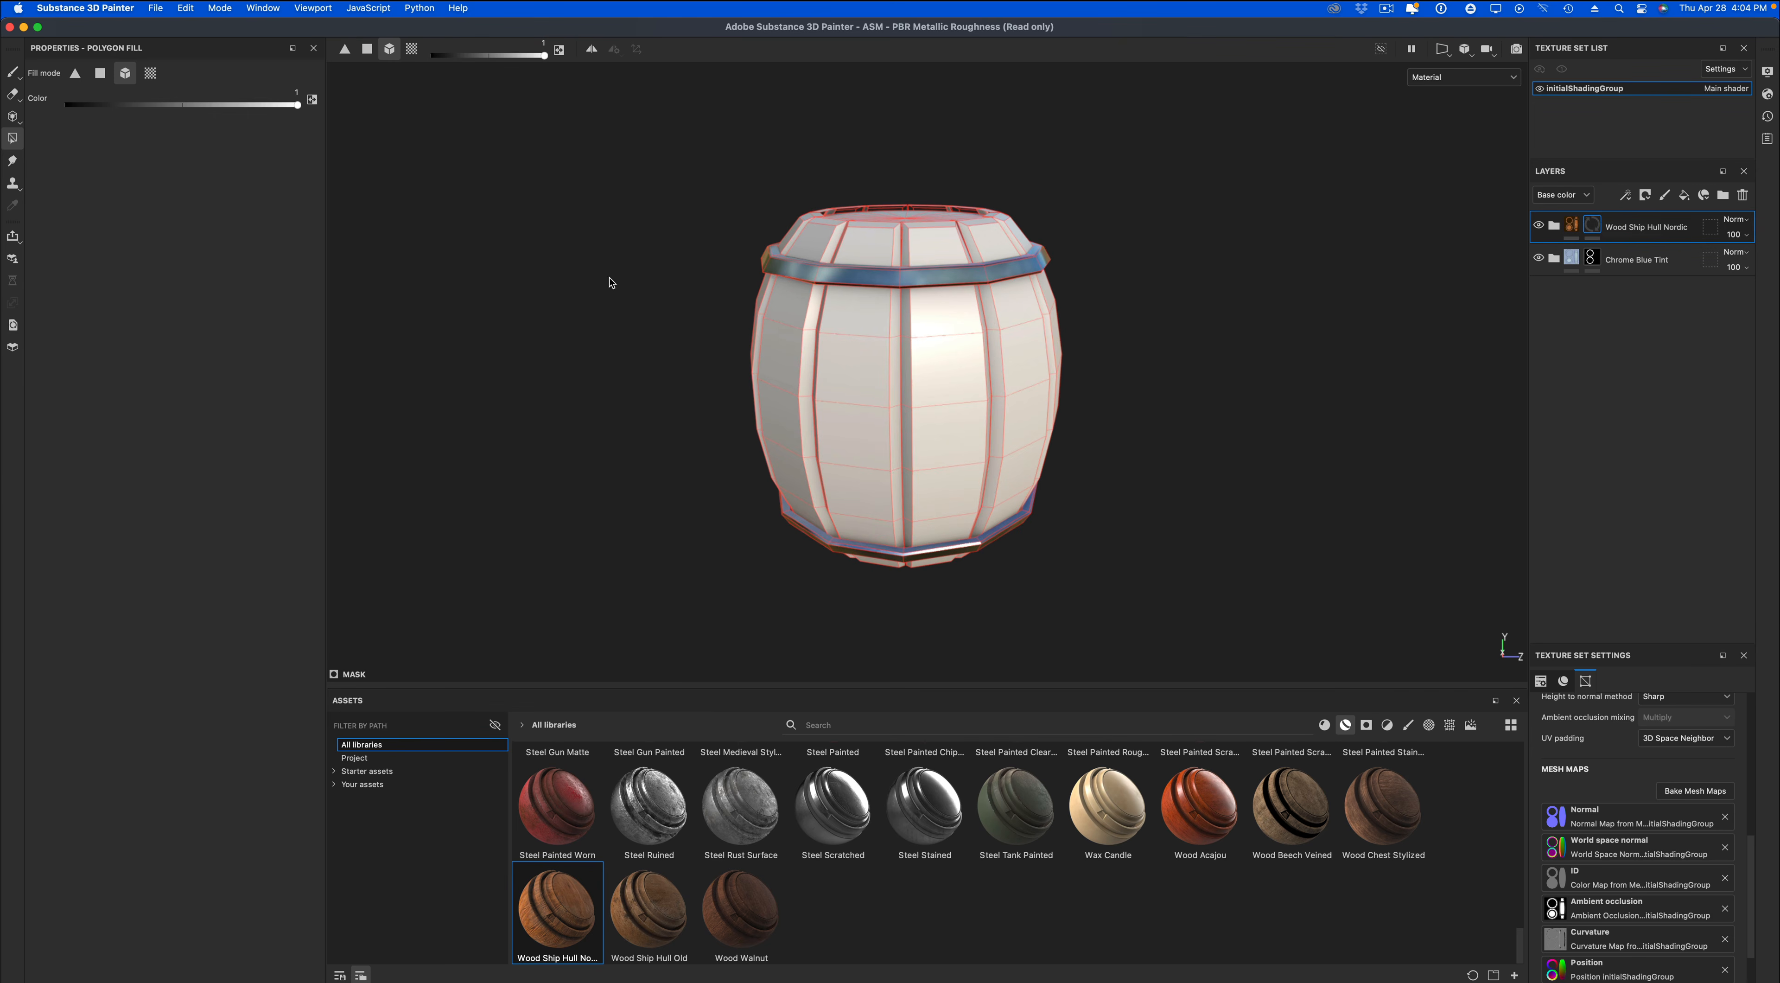
{"action": "right_click", "coordinate": [1593, 230]}
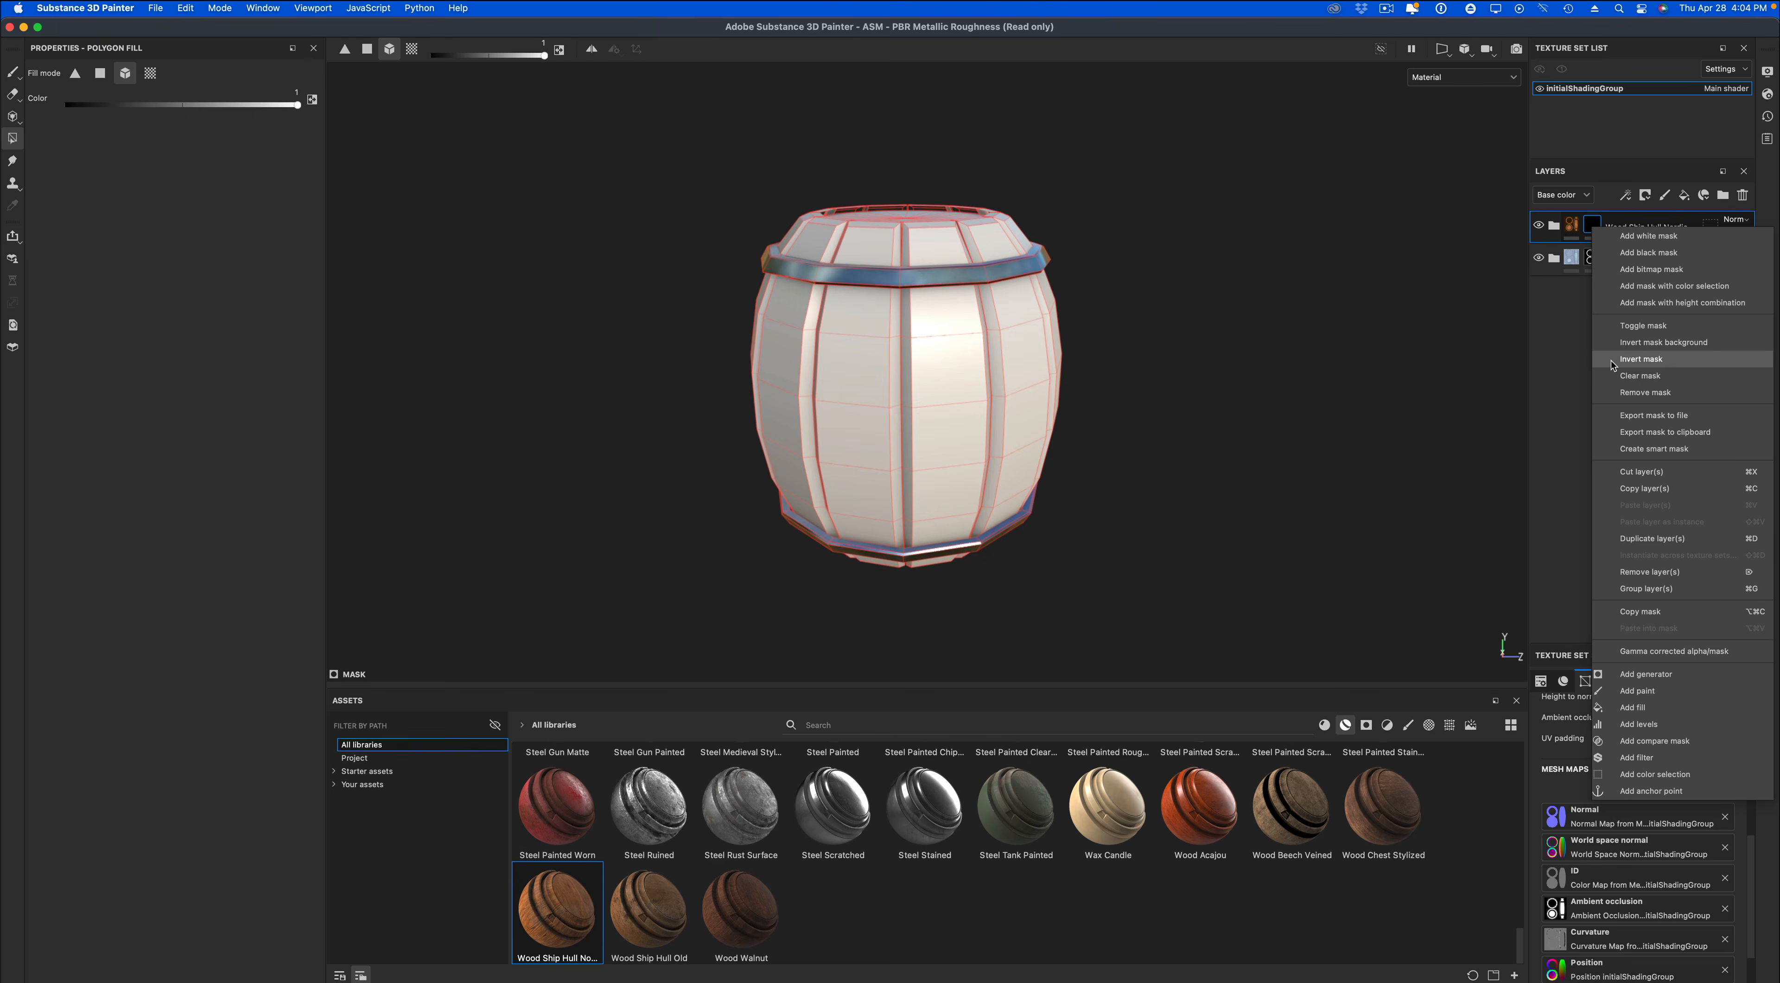
{"action": "left_click", "coordinate": [1618, 393]}
Add a white mask to the Wood Ship Hull Nordic layer and hide both barrel bands with a black Polygon Fill in mesh mode.
{"action": "right_click", "coordinate": [1573, 230]}
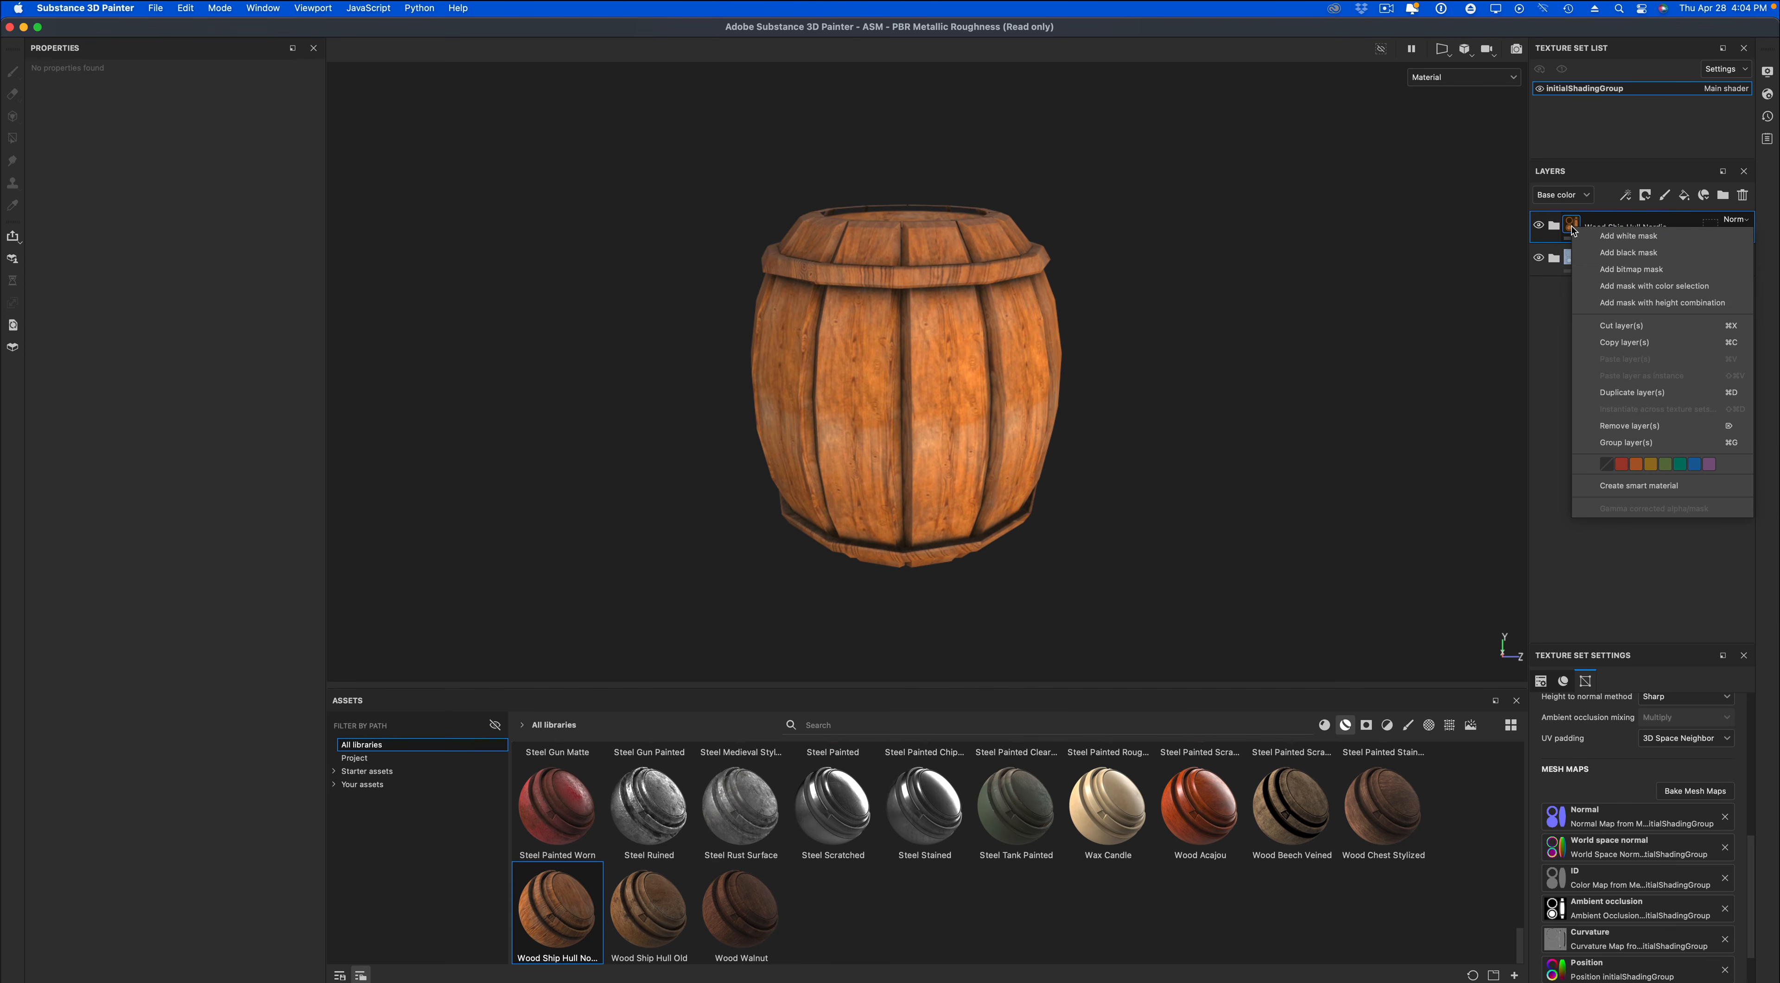
{"action": "left_click", "coordinate": [1612, 239]}
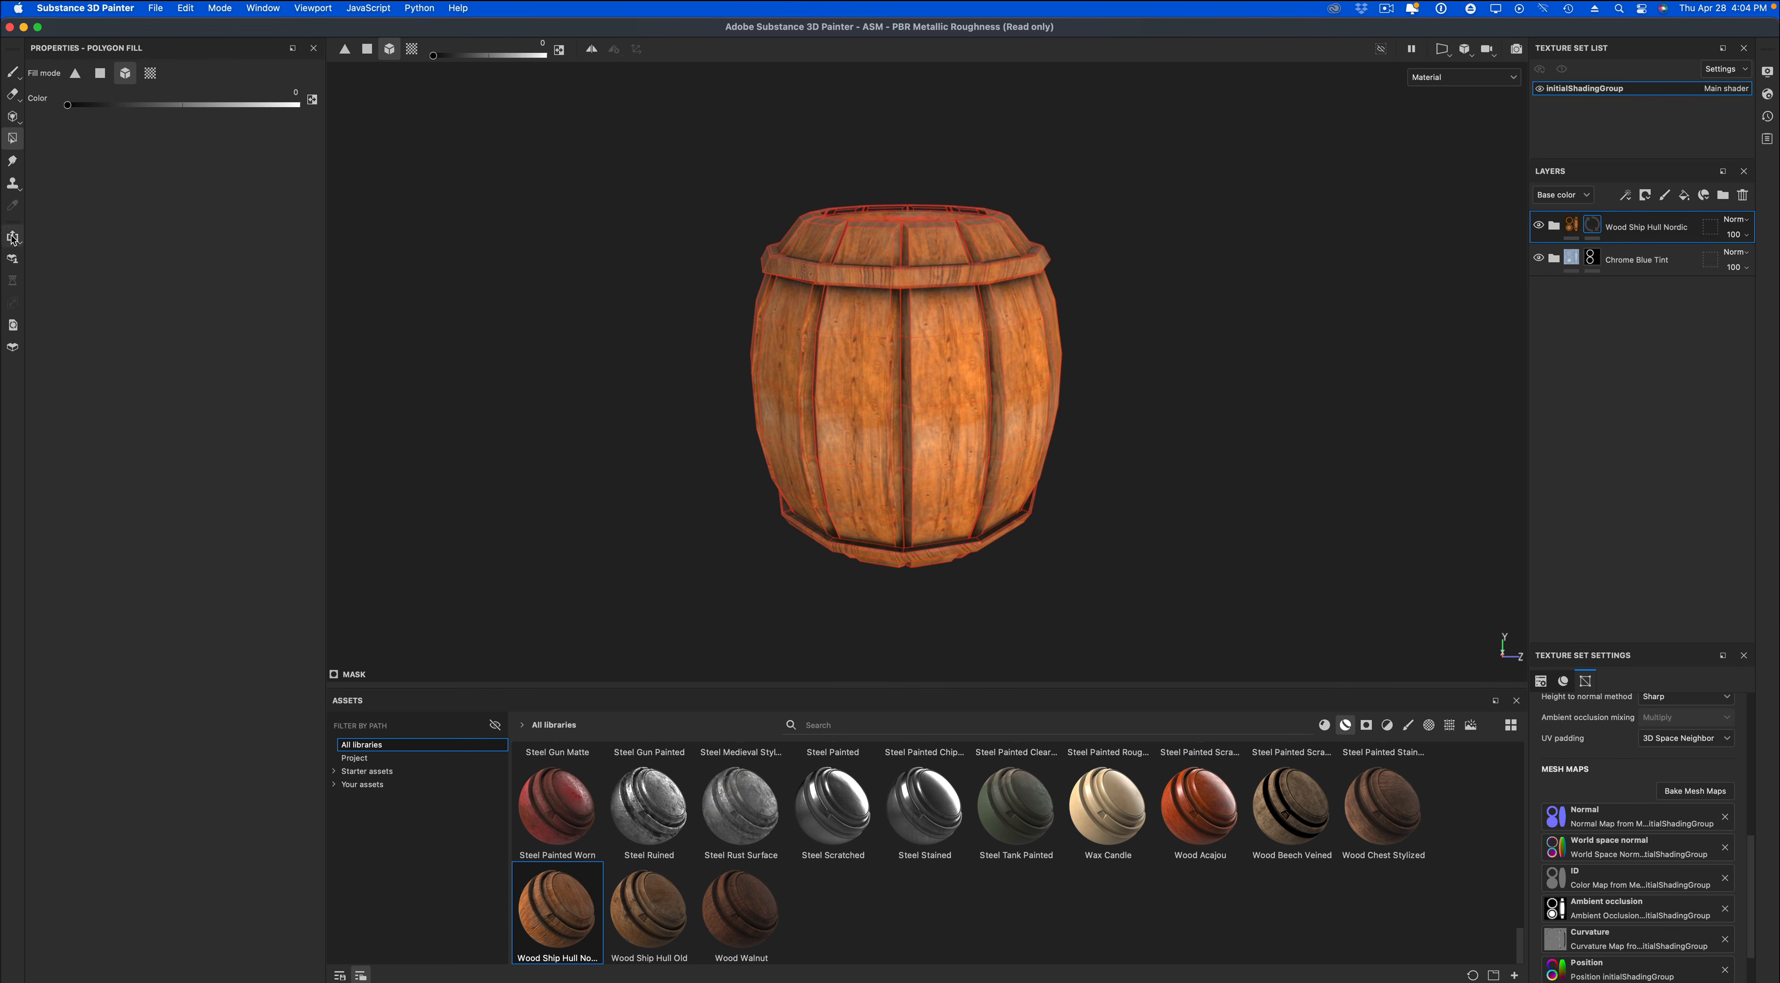
{"action": "left_click", "coordinate": [887, 283]}
{"action": "left_click", "coordinate": [905, 557]}
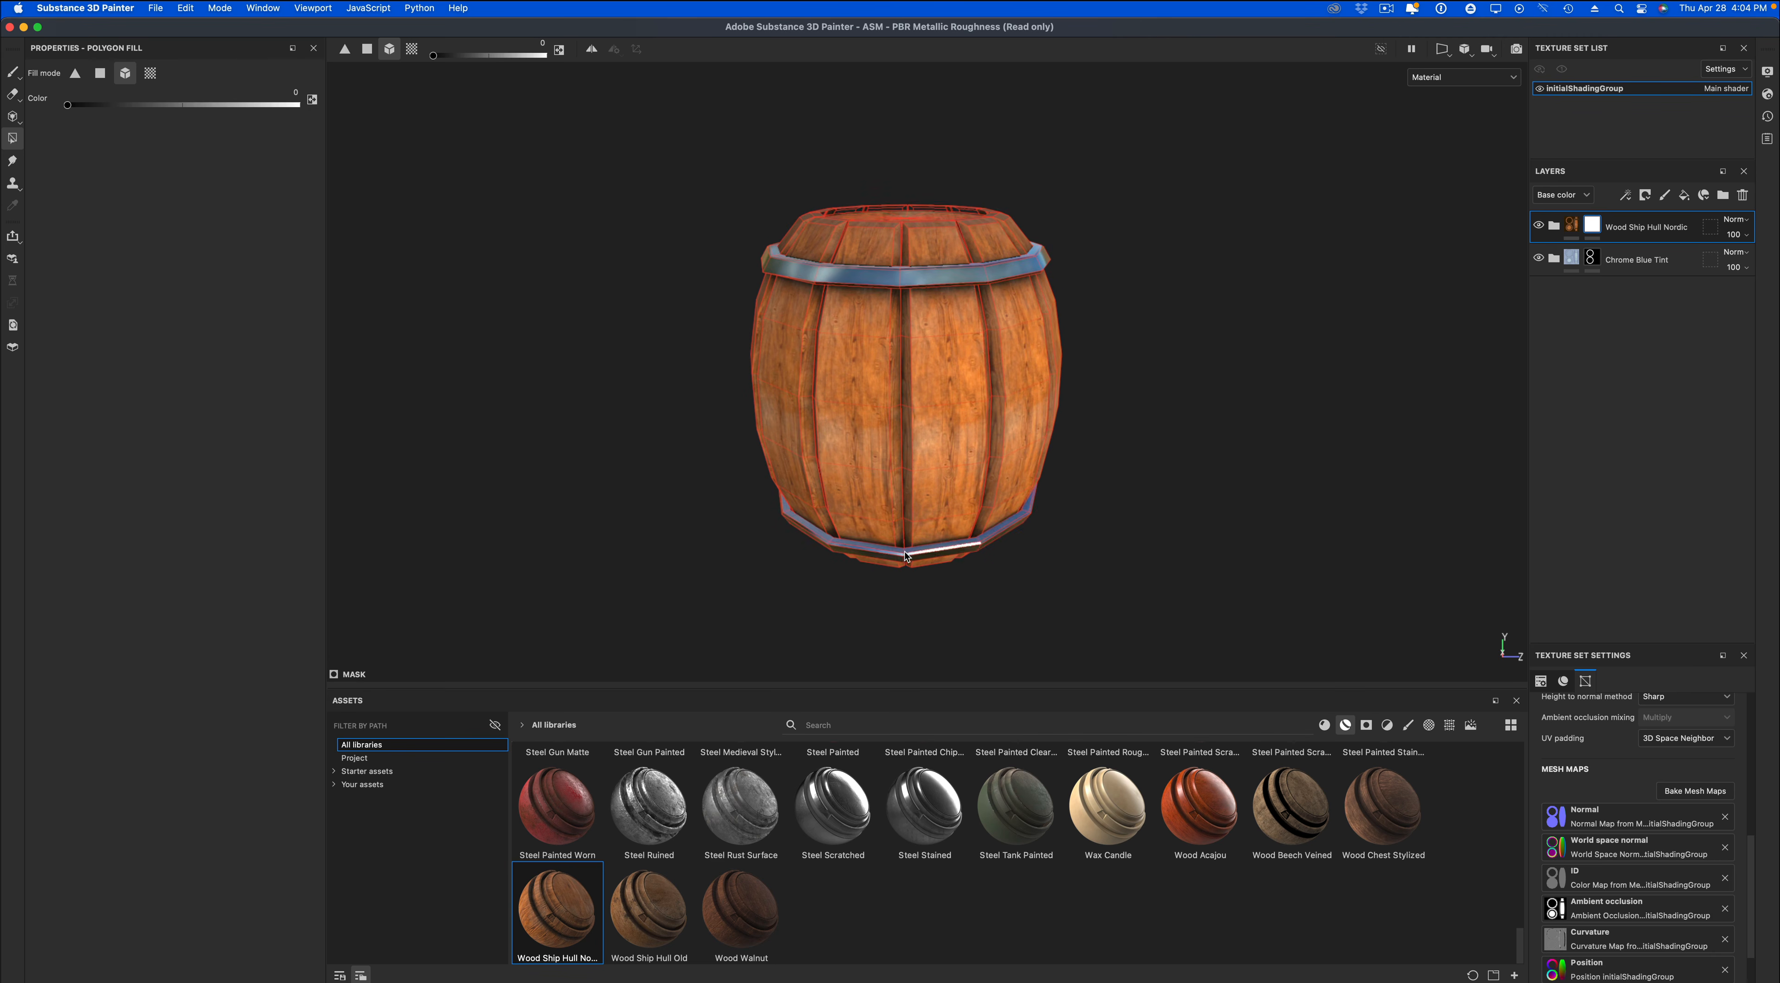
{"action": "left_click_drag", "start_coordinate": [1115, 571], "coordinate": [949, 465], "text": "alt"}
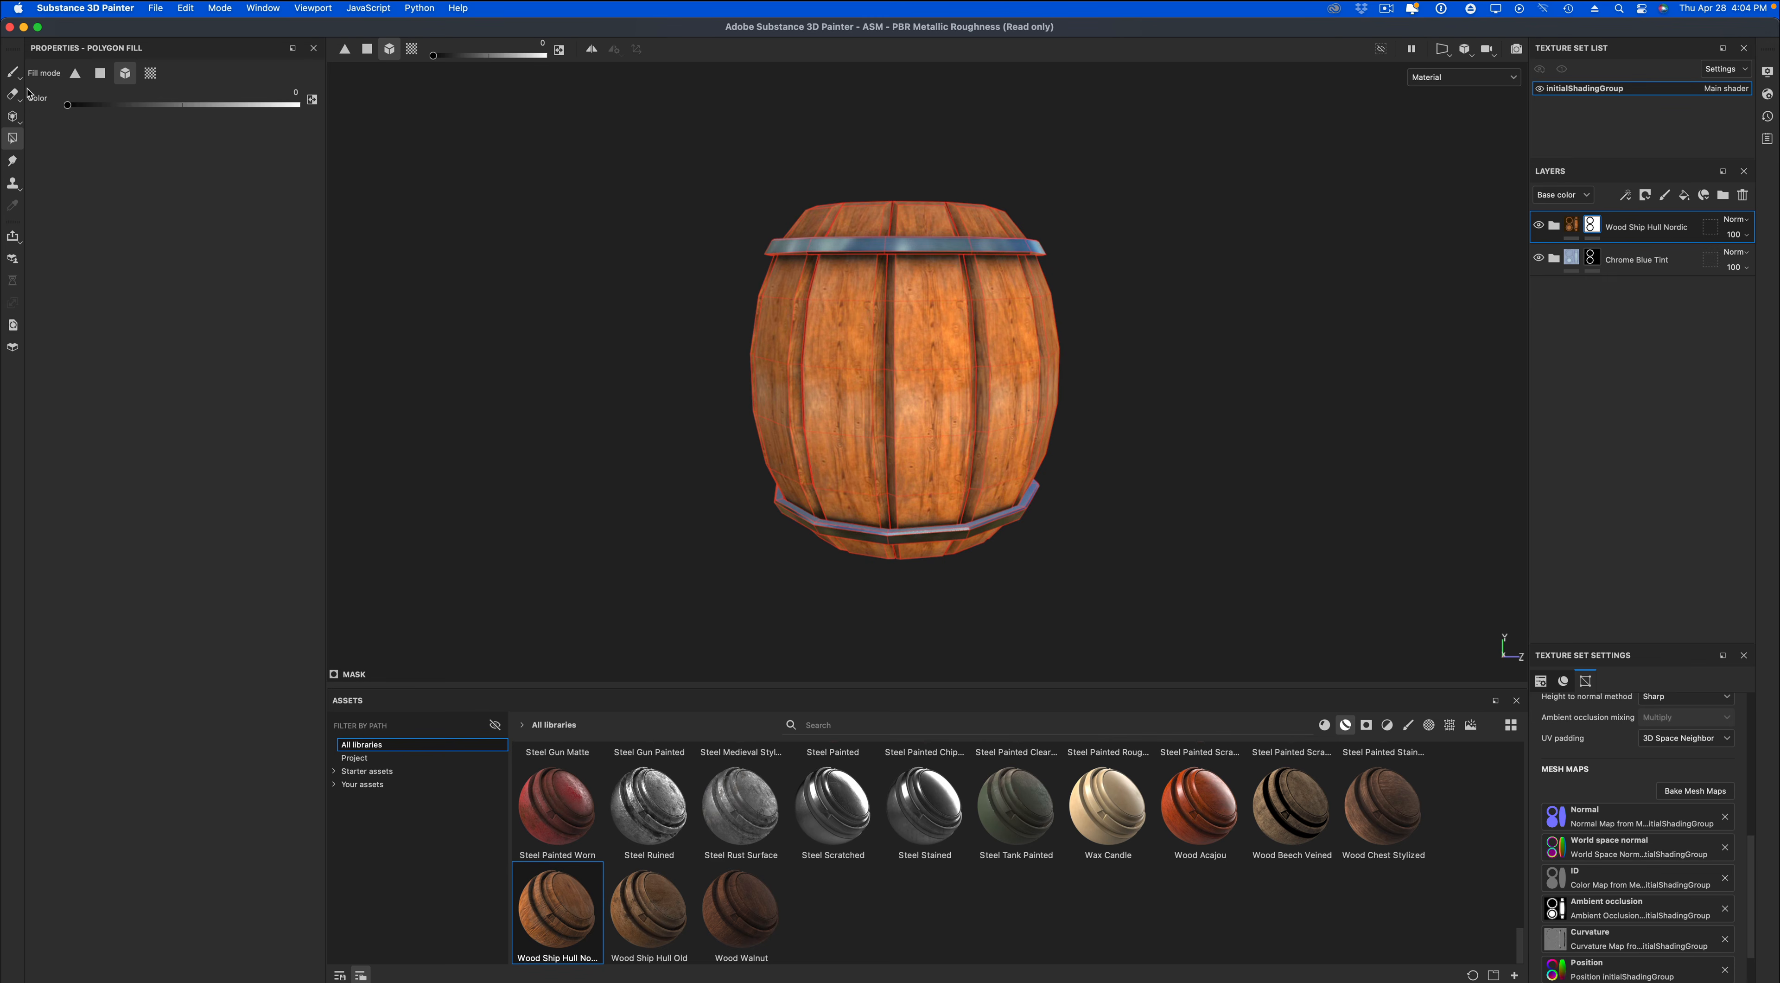
{"action": "left_click", "coordinate": [12, 71]}
{"action": "left_click_drag", "start_coordinate": [592, 266], "coordinate": [546, 311], "text": "alt"}
{"action": "middle_click_drag", "start_coordinate": [600, 343], "coordinate": [615, 389], "text": "alt"}
{"action": "left_click_drag", "start_coordinate": [614, 389], "coordinate": [604, 378], "text": "alt"}
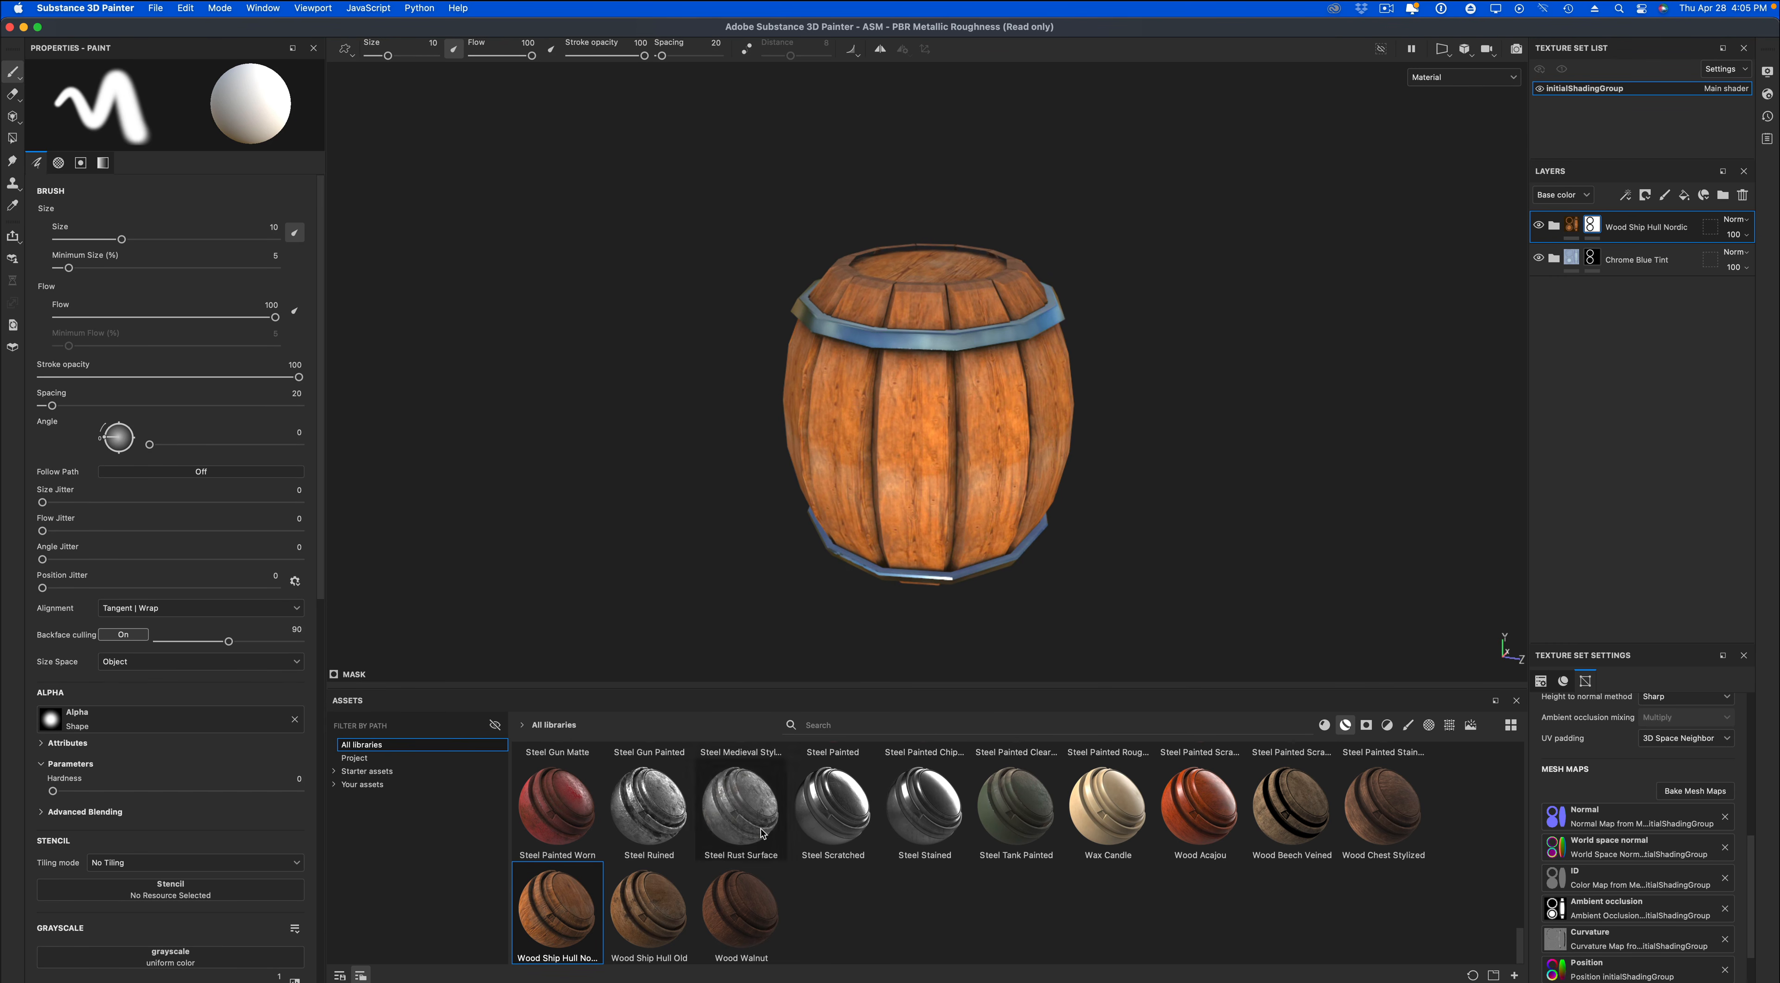
Add the Wood Walnut smart material above the Wood Ship Hull Nordic layer and give it a white mask.
{"action": "left_click_drag", "start_coordinate": [740, 911], "coordinate": [1657, 211]}
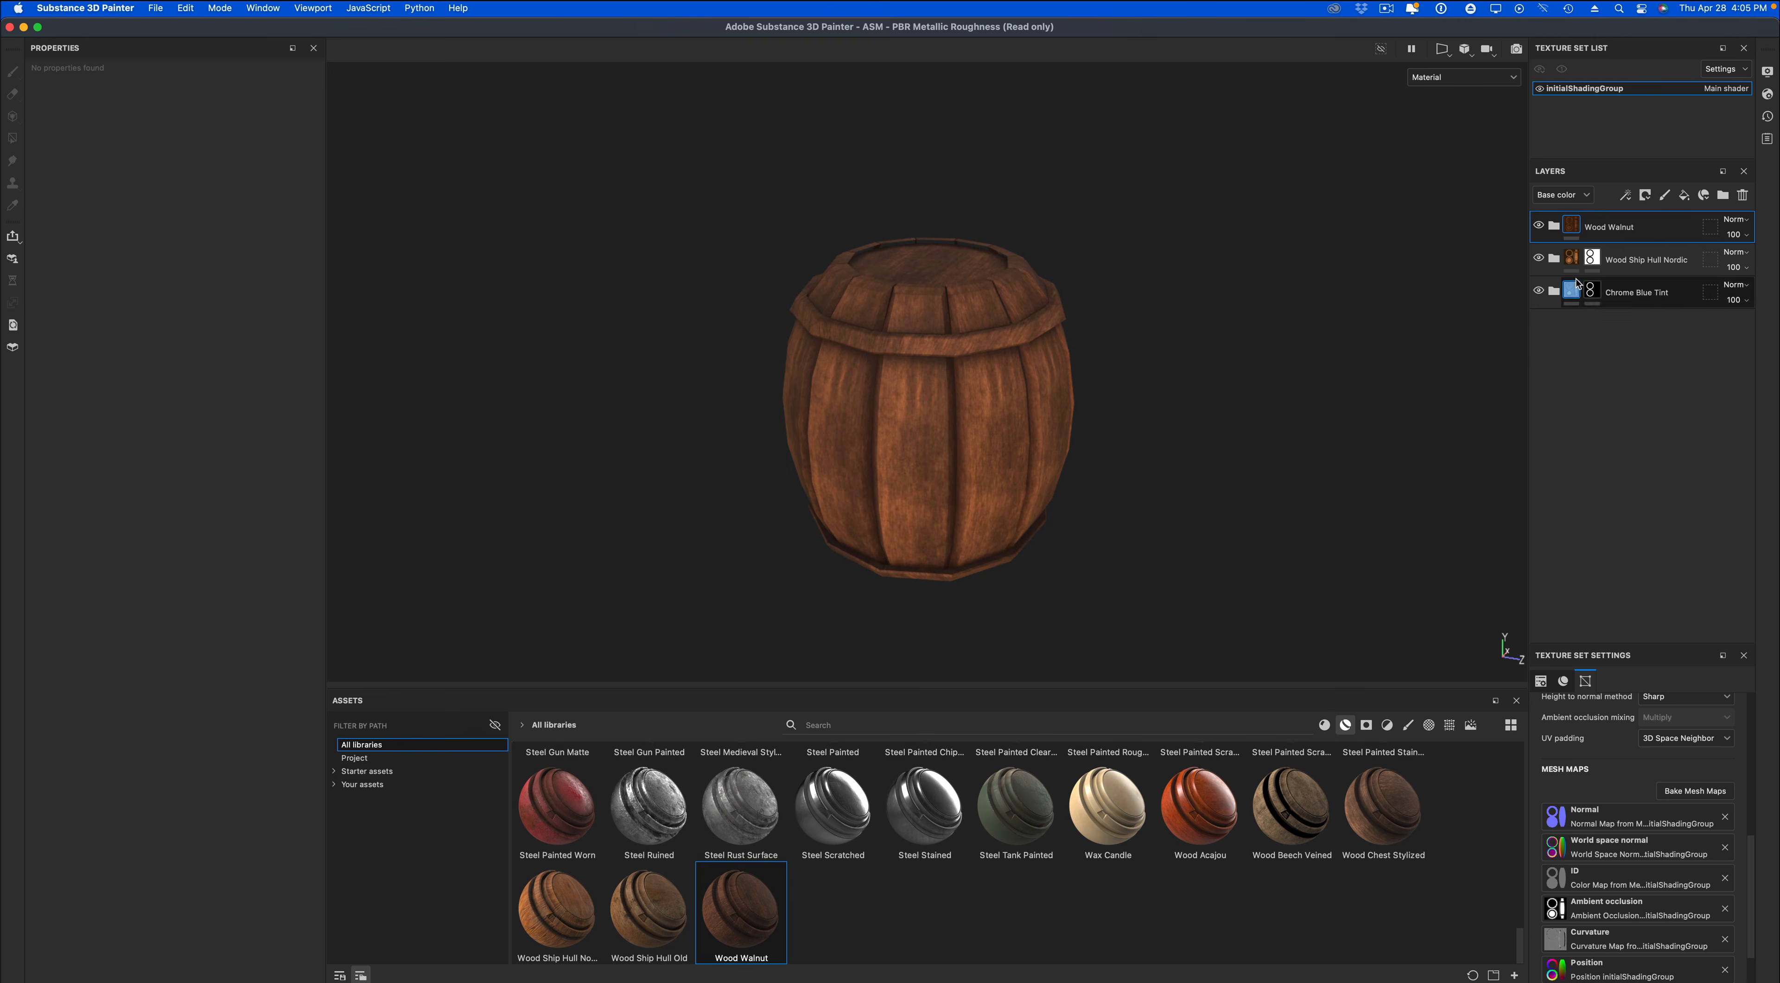
{"action": "right_click", "coordinate": [1571, 231]}
{"action": "left_click", "coordinate": [1609, 237]}
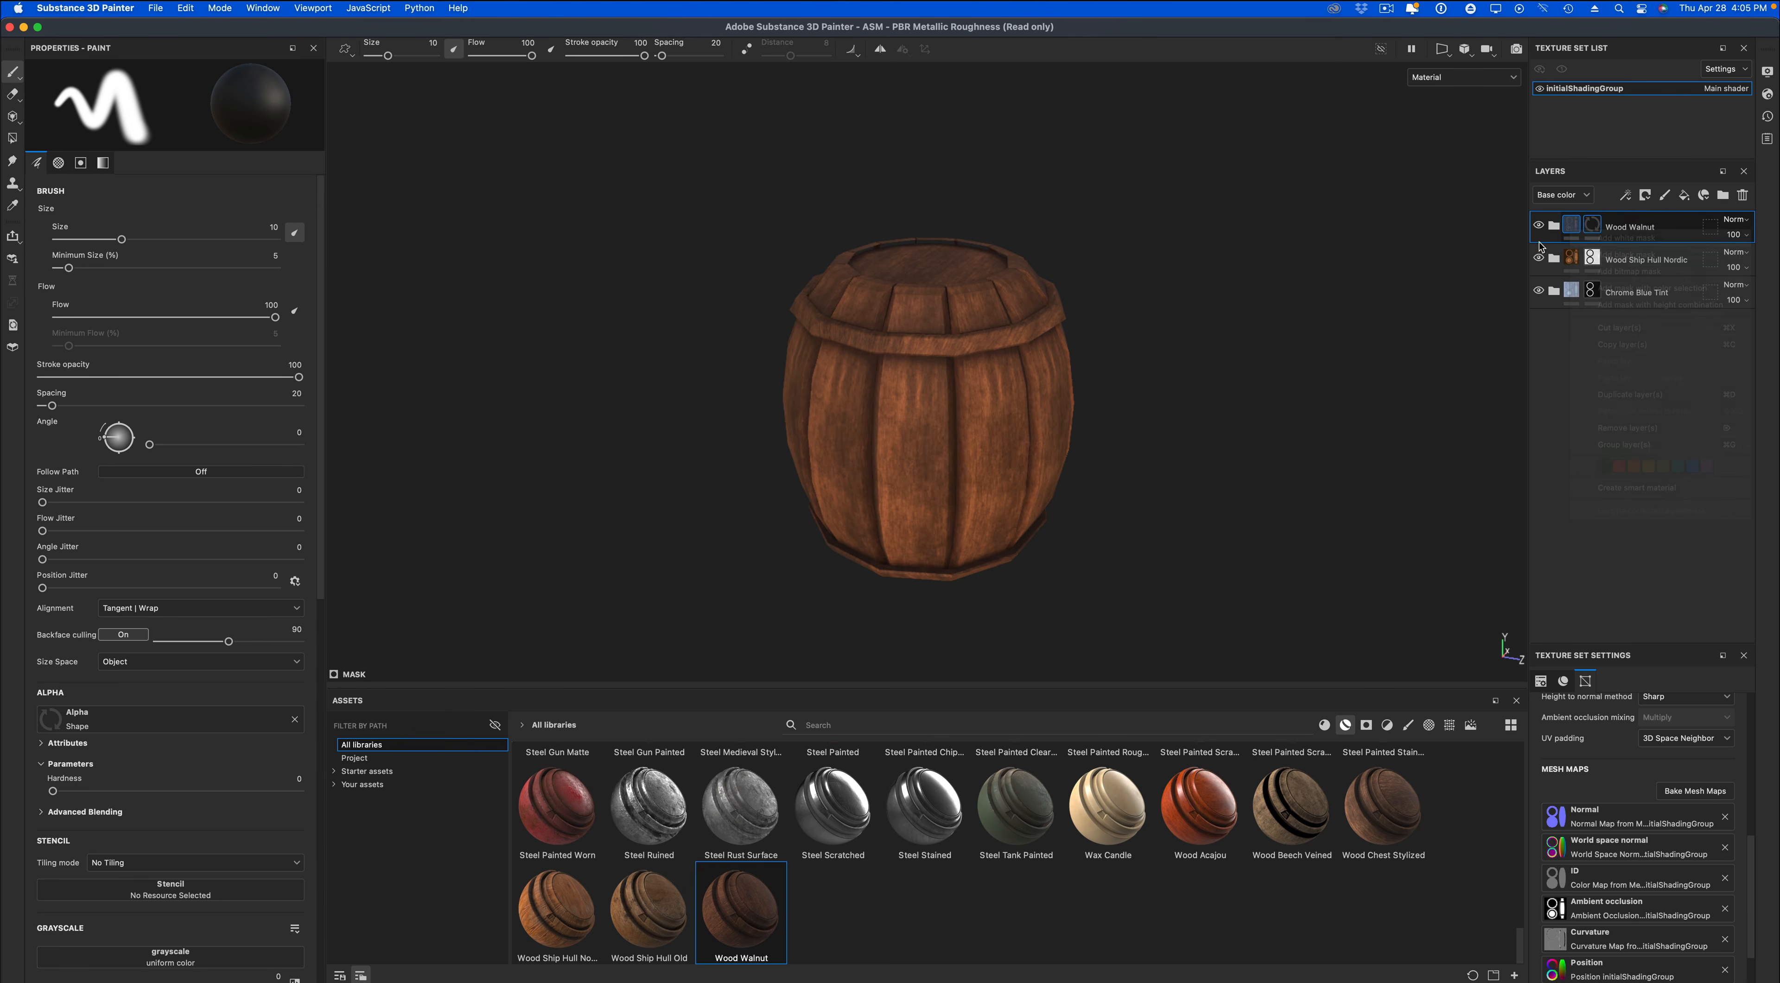
Mask the upper and lower bands out of the Wood Walnut layer with a black Polygon Fill in mesh mode.
{"action": "left_click", "coordinate": [13, 139]}
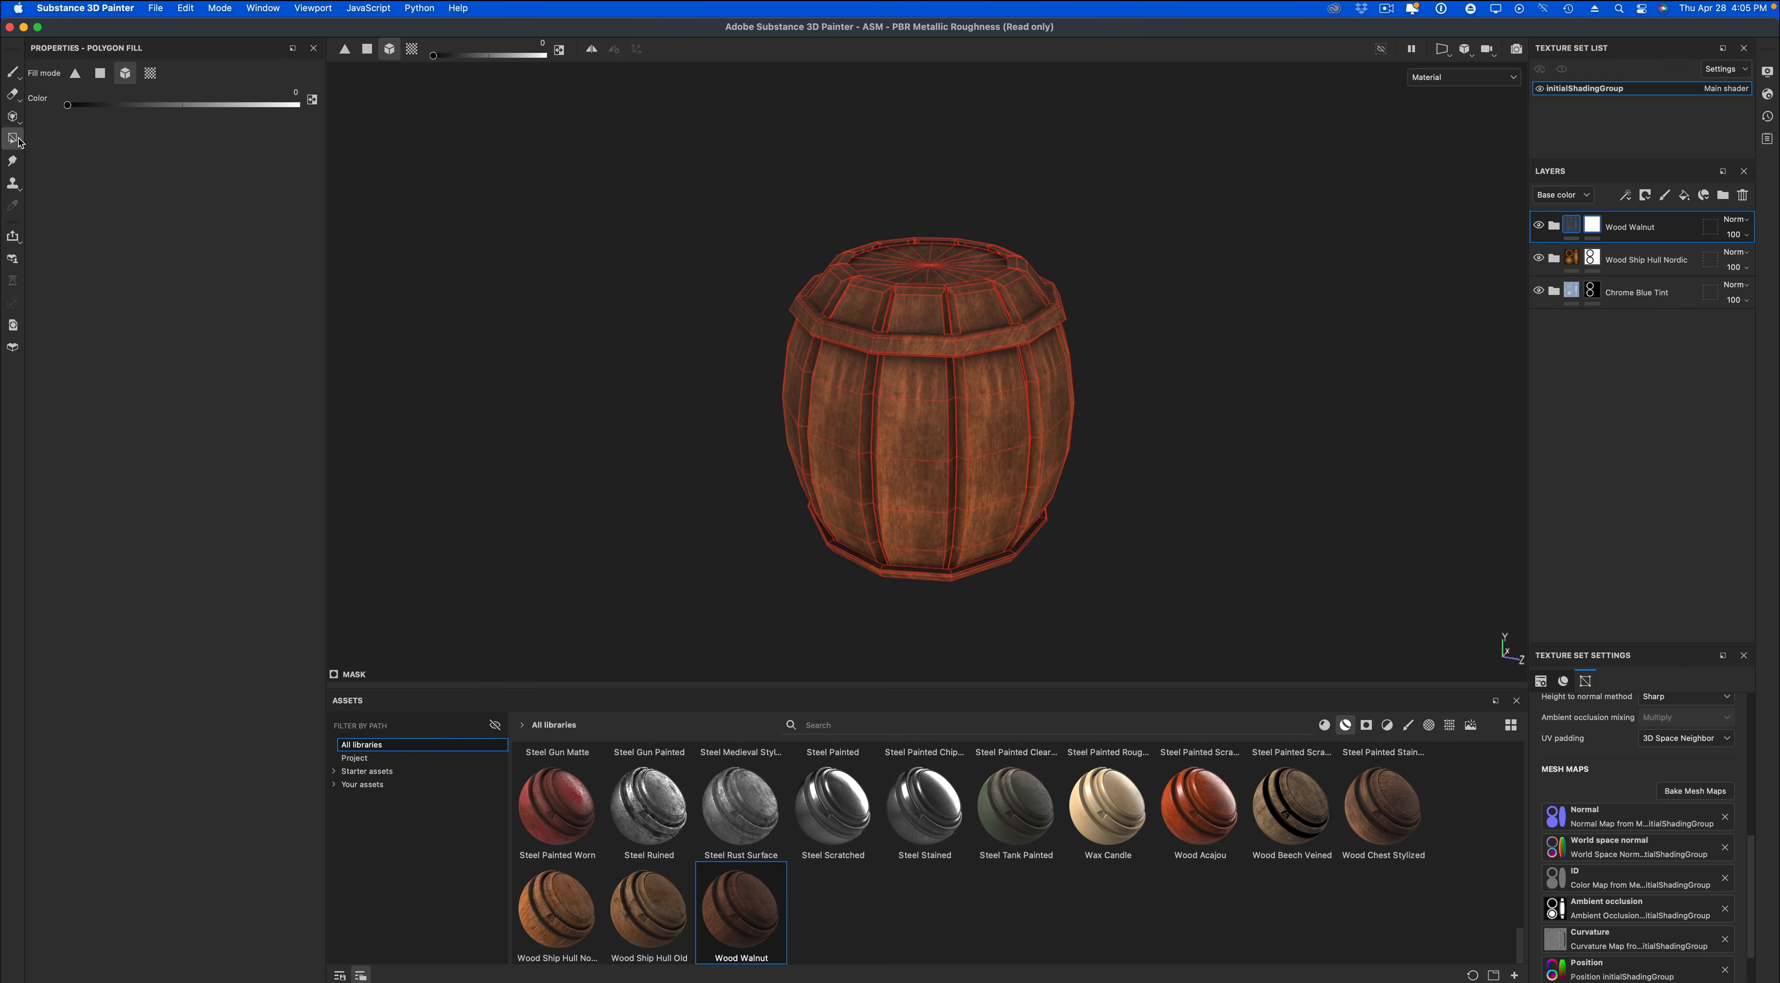
{"action": "left_click", "coordinate": [859, 349]}
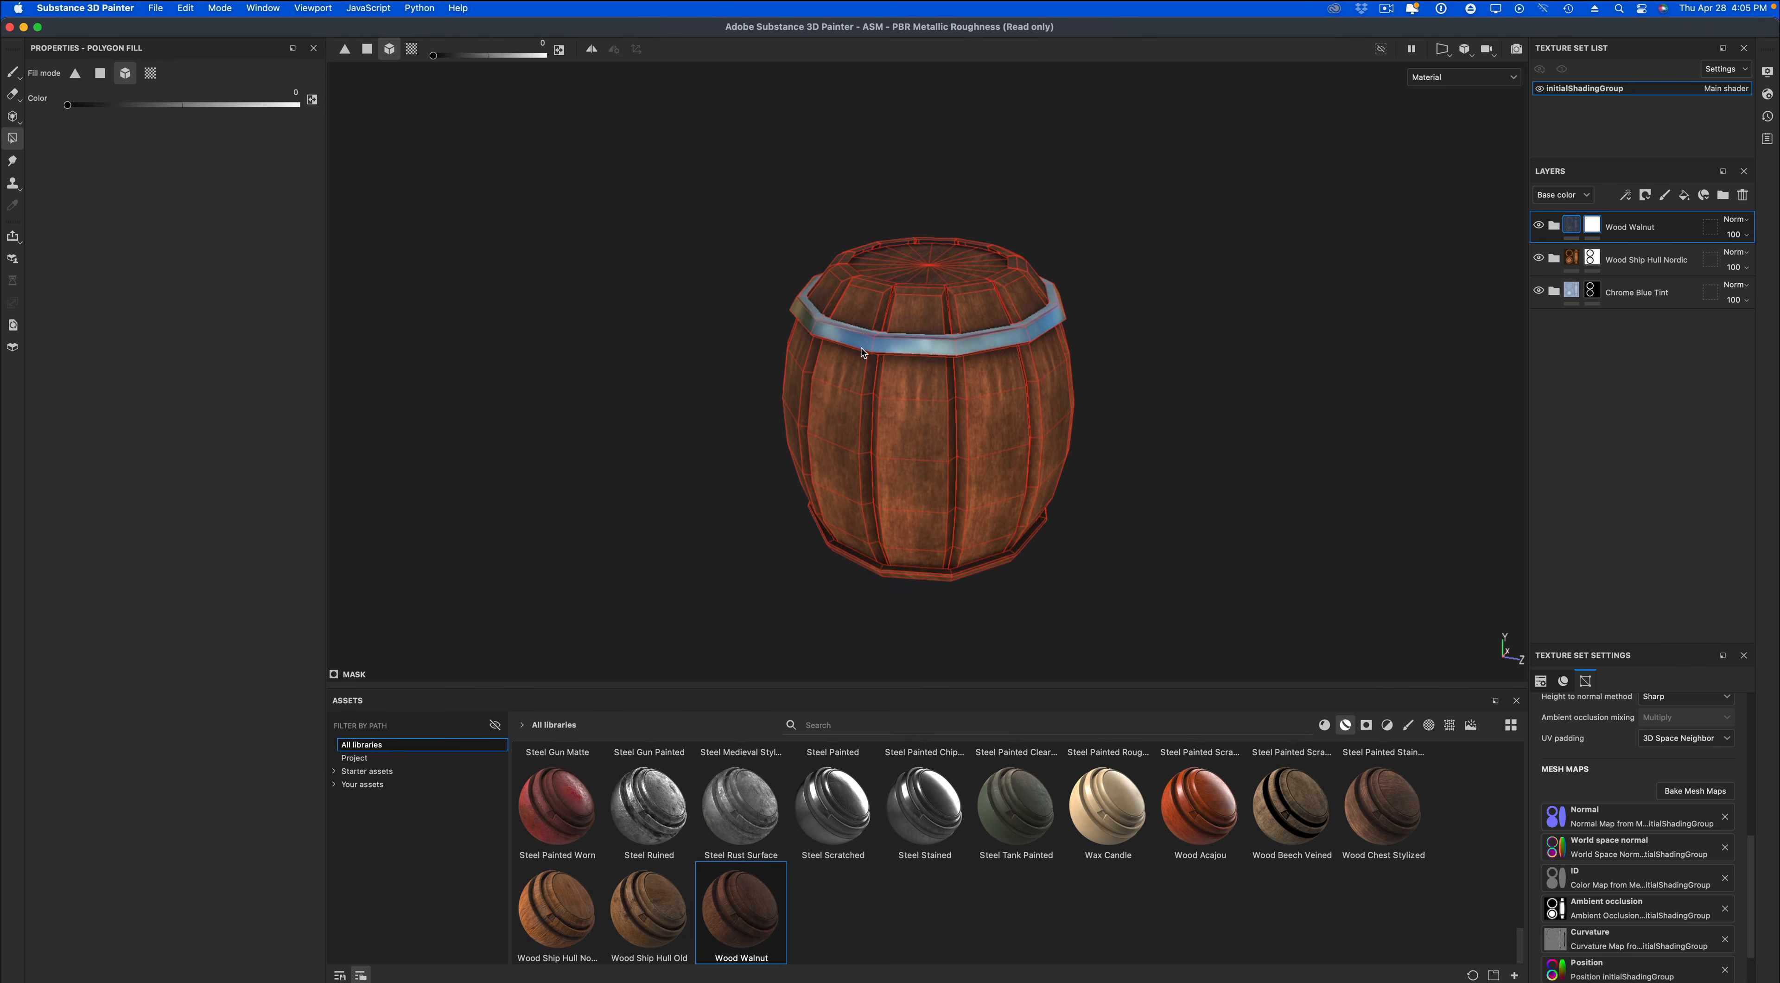
{"action": "left_click", "coordinate": [919, 576]}
{"action": "left_click_drag", "start_coordinate": [1141, 569], "coordinate": [1192, 524], "text": "alt"}
{"action": "left_click", "coordinate": [12, 72]}
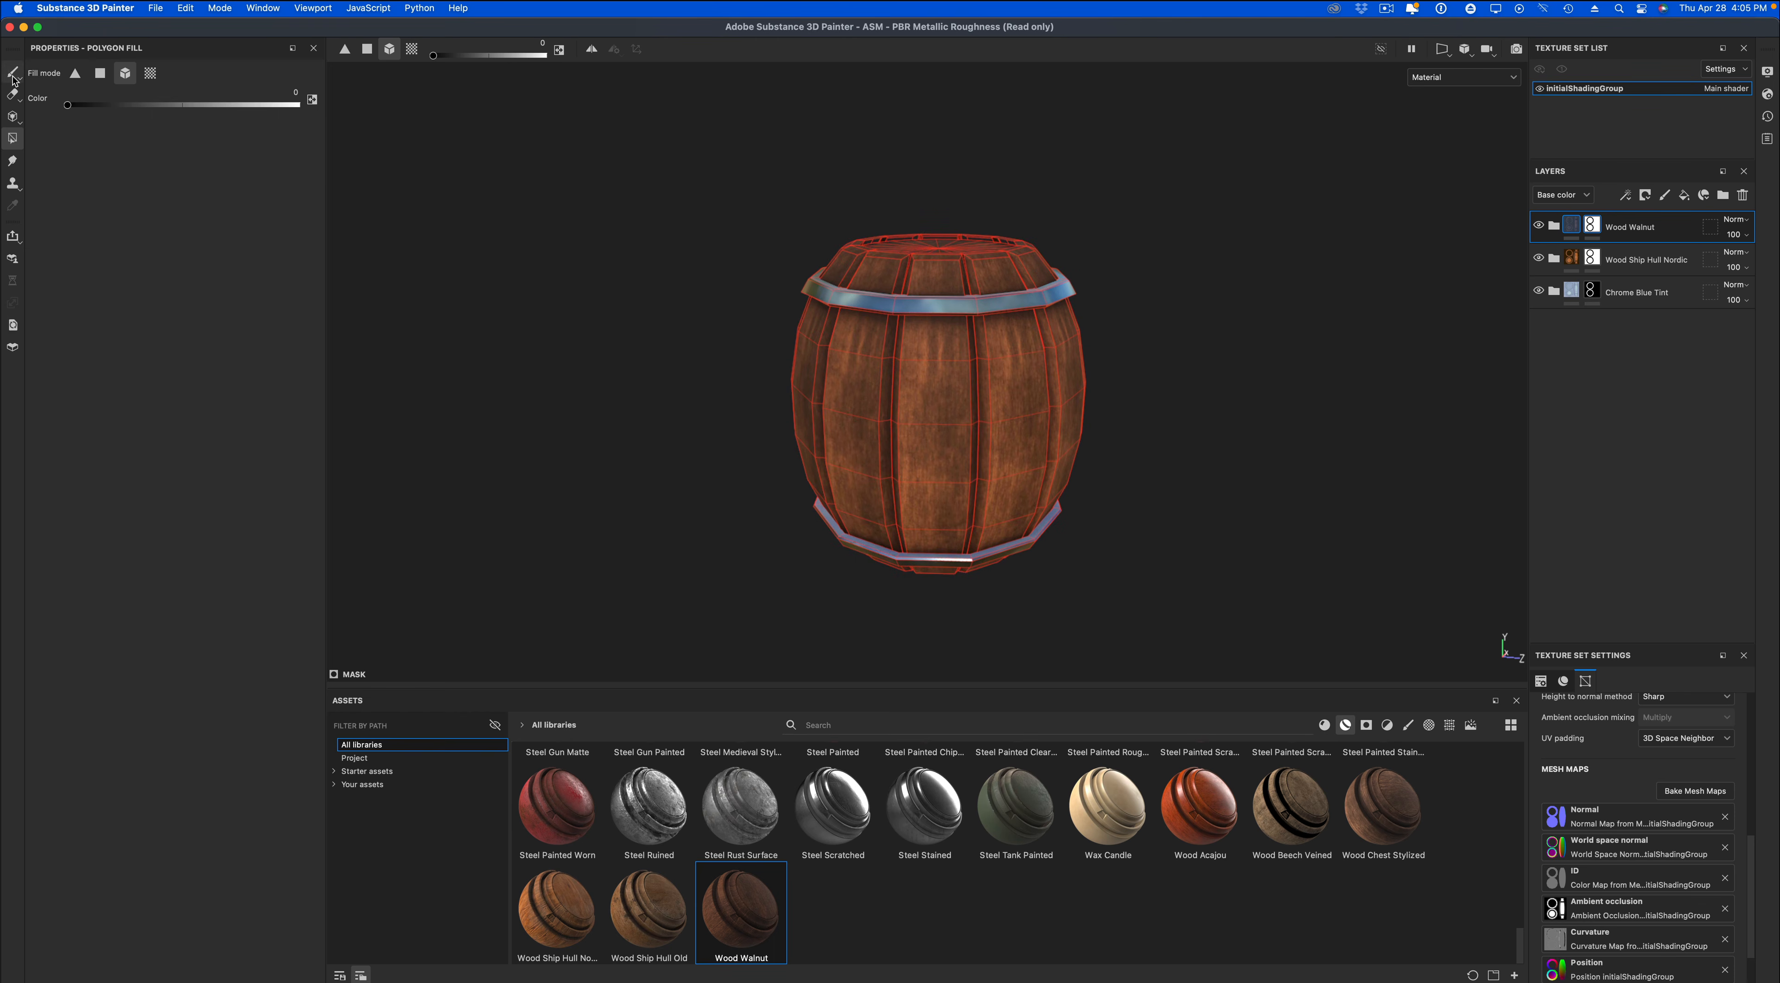
Set the Wood Walnut layer's base color blending mode to Multiply.
{"action": "left_click", "coordinate": [1737, 221]}
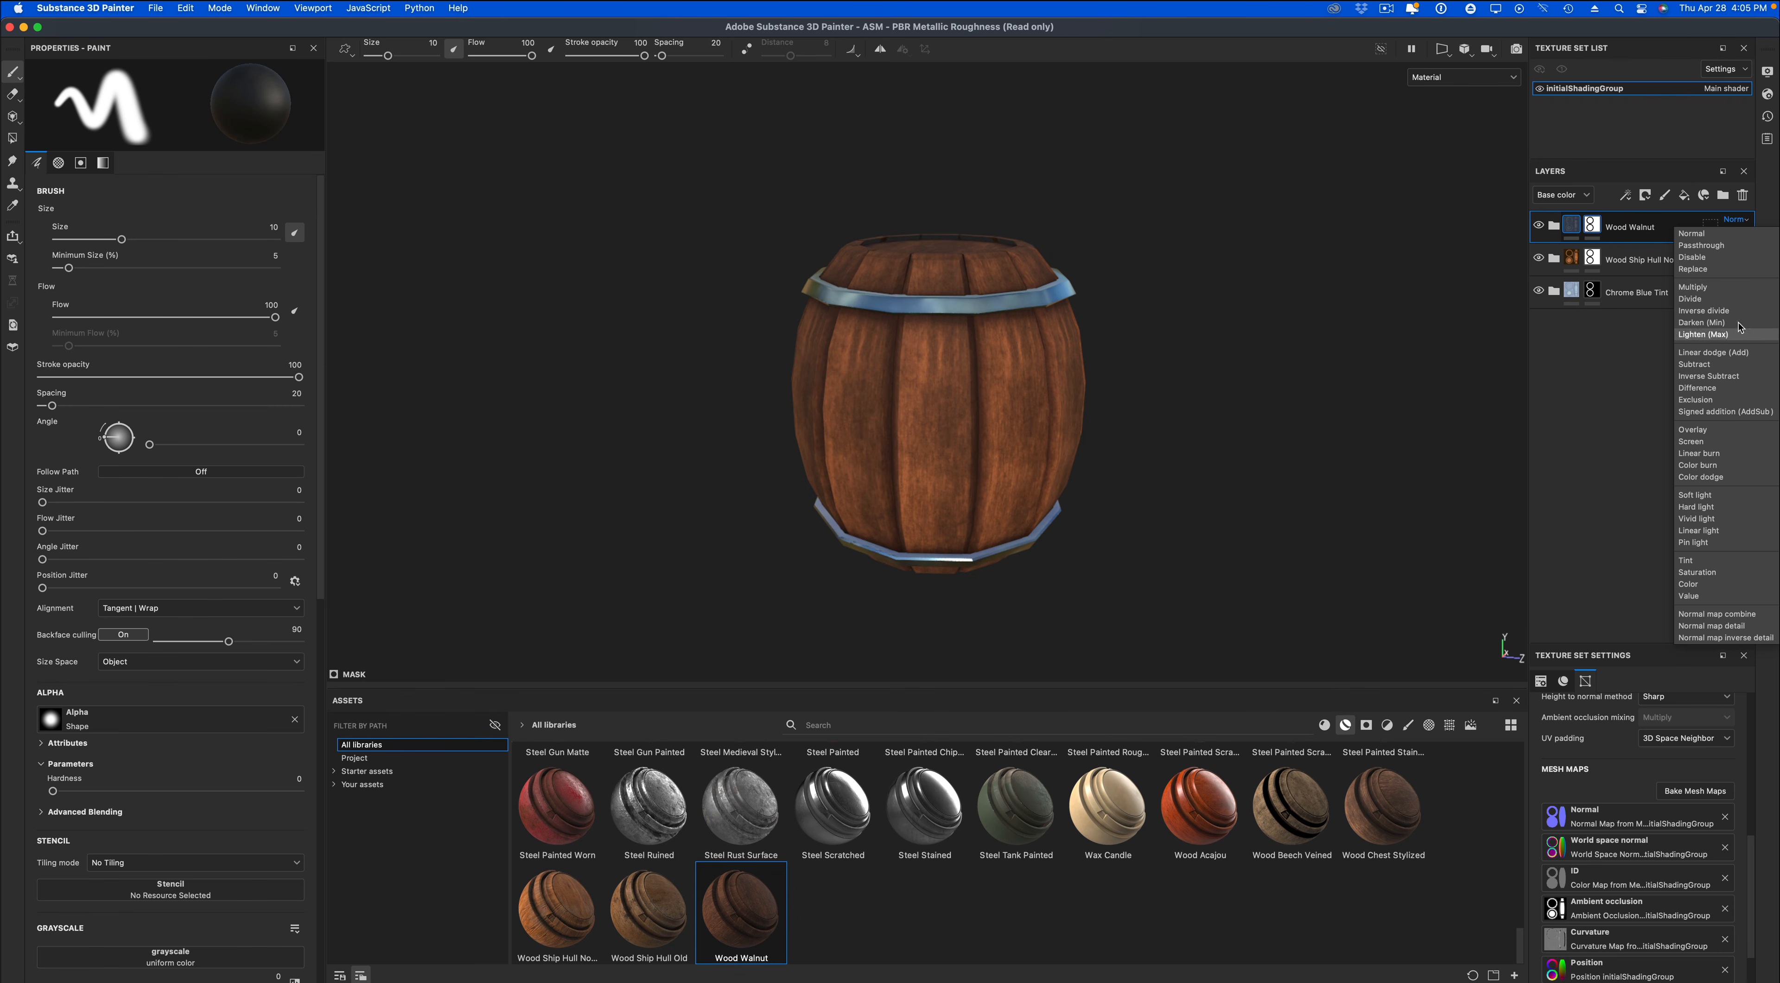
{"action": "left_click", "coordinate": [1737, 288]}
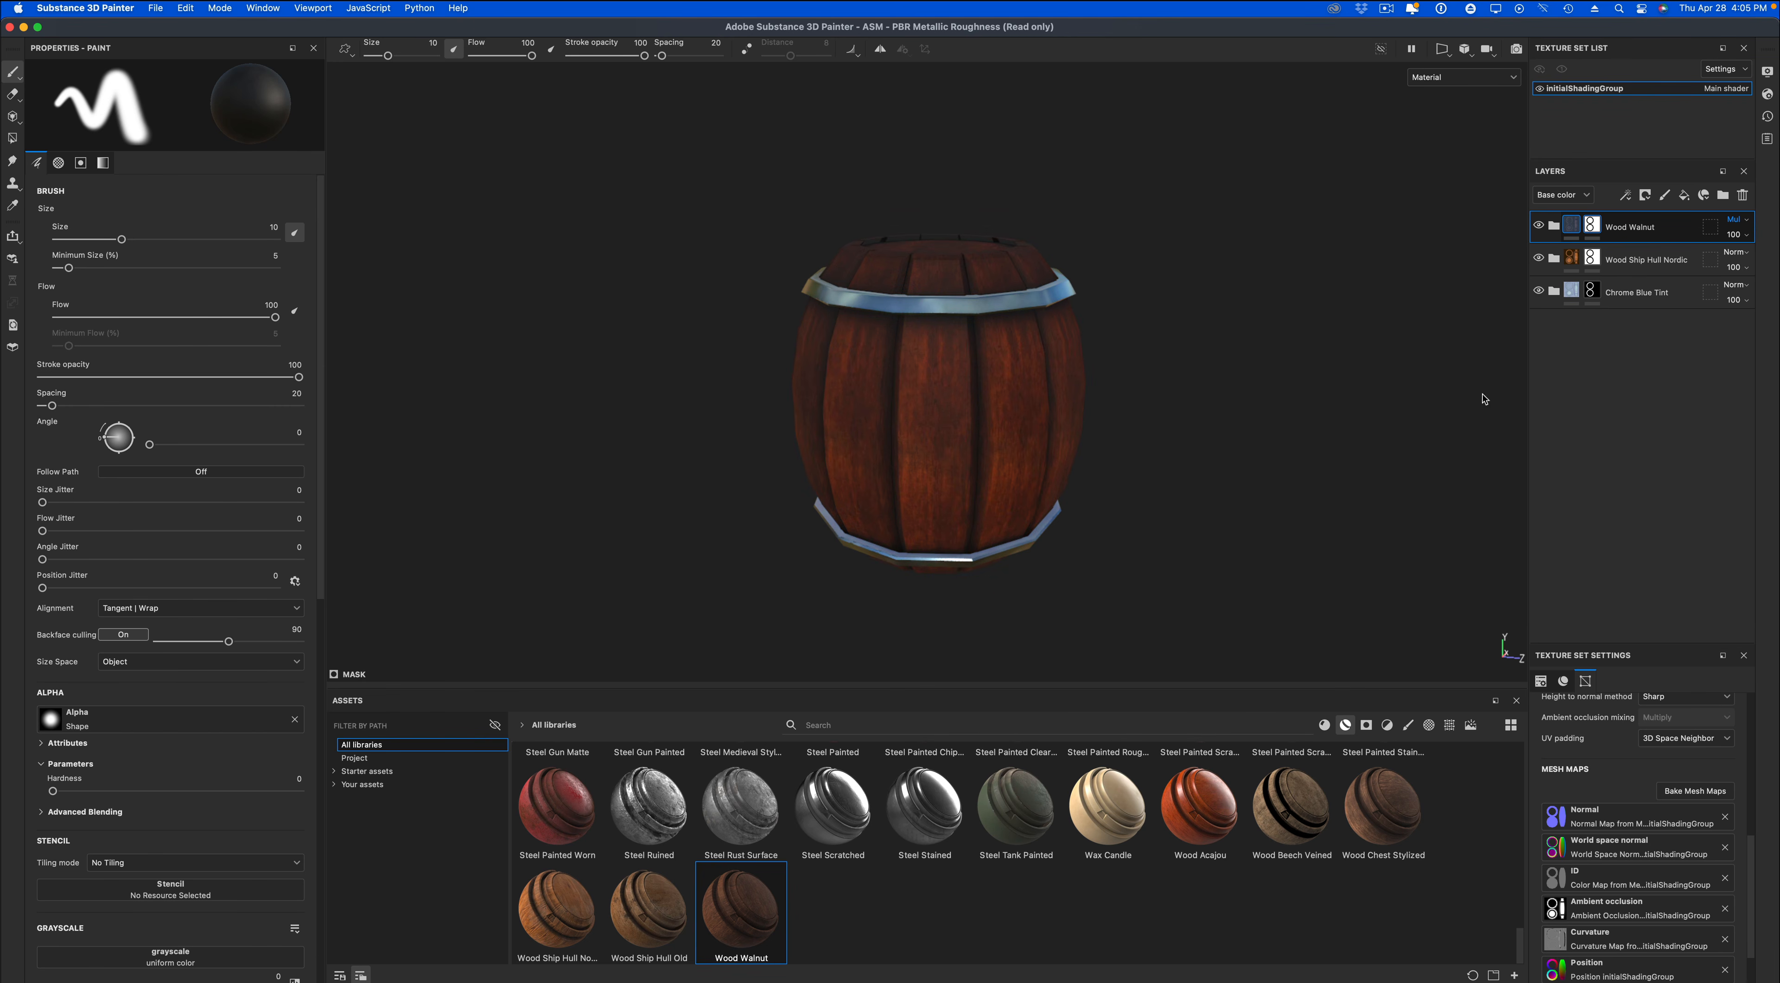
{"action": "left_click_drag", "start_coordinate": [1482, 399], "coordinate": [1394, 429], "text": "alt"}
Move the Wood Ship Hull Nordic layer above Wood Walnut, set its blending mode to Overlay, and compare the barrel with it hidden and shown.
{"action": "left_click_drag", "start_coordinate": [1643, 263], "coordinate": [1644, 219]}
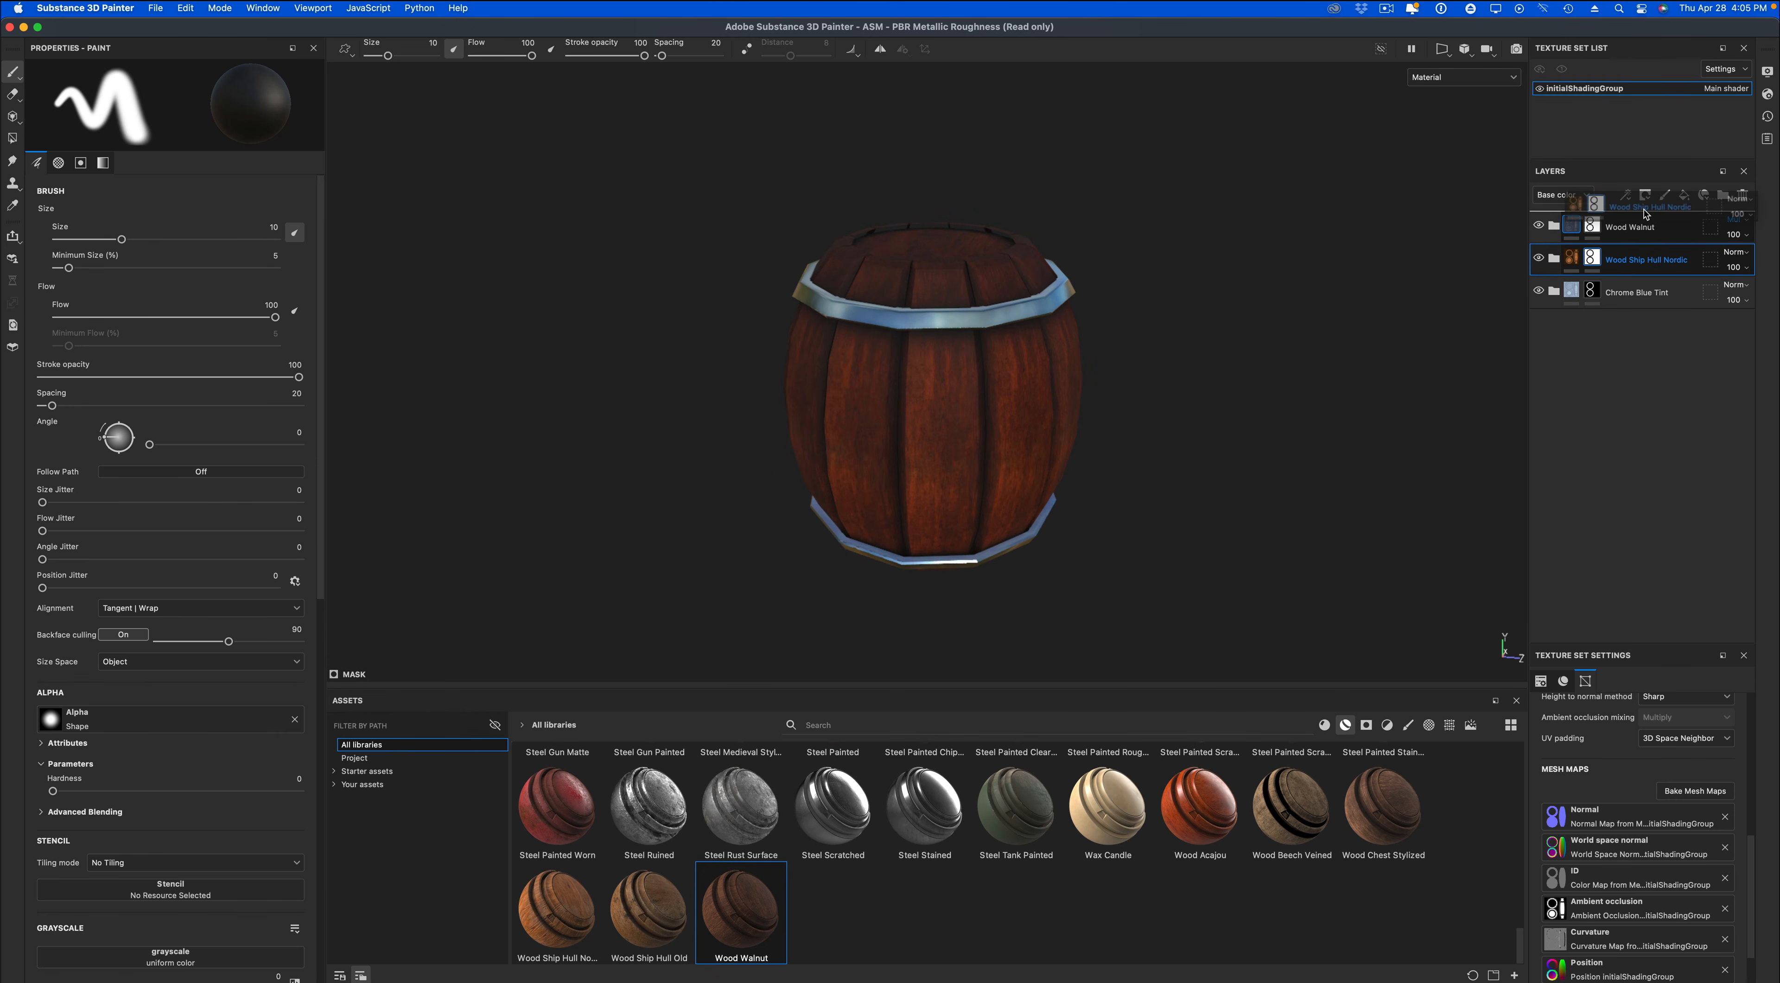
{"action": "mouse_move", "coordinate": [1352, 442]}
{"action": "left_mouse_down", "text": "alt"}
{"action": "mouse_move", "coordinate": [1339, 430]}
{"action": "mouse_move", "coordinate": [1355, 419]}
{"action": "left_mouse_up", "text": "alt"}
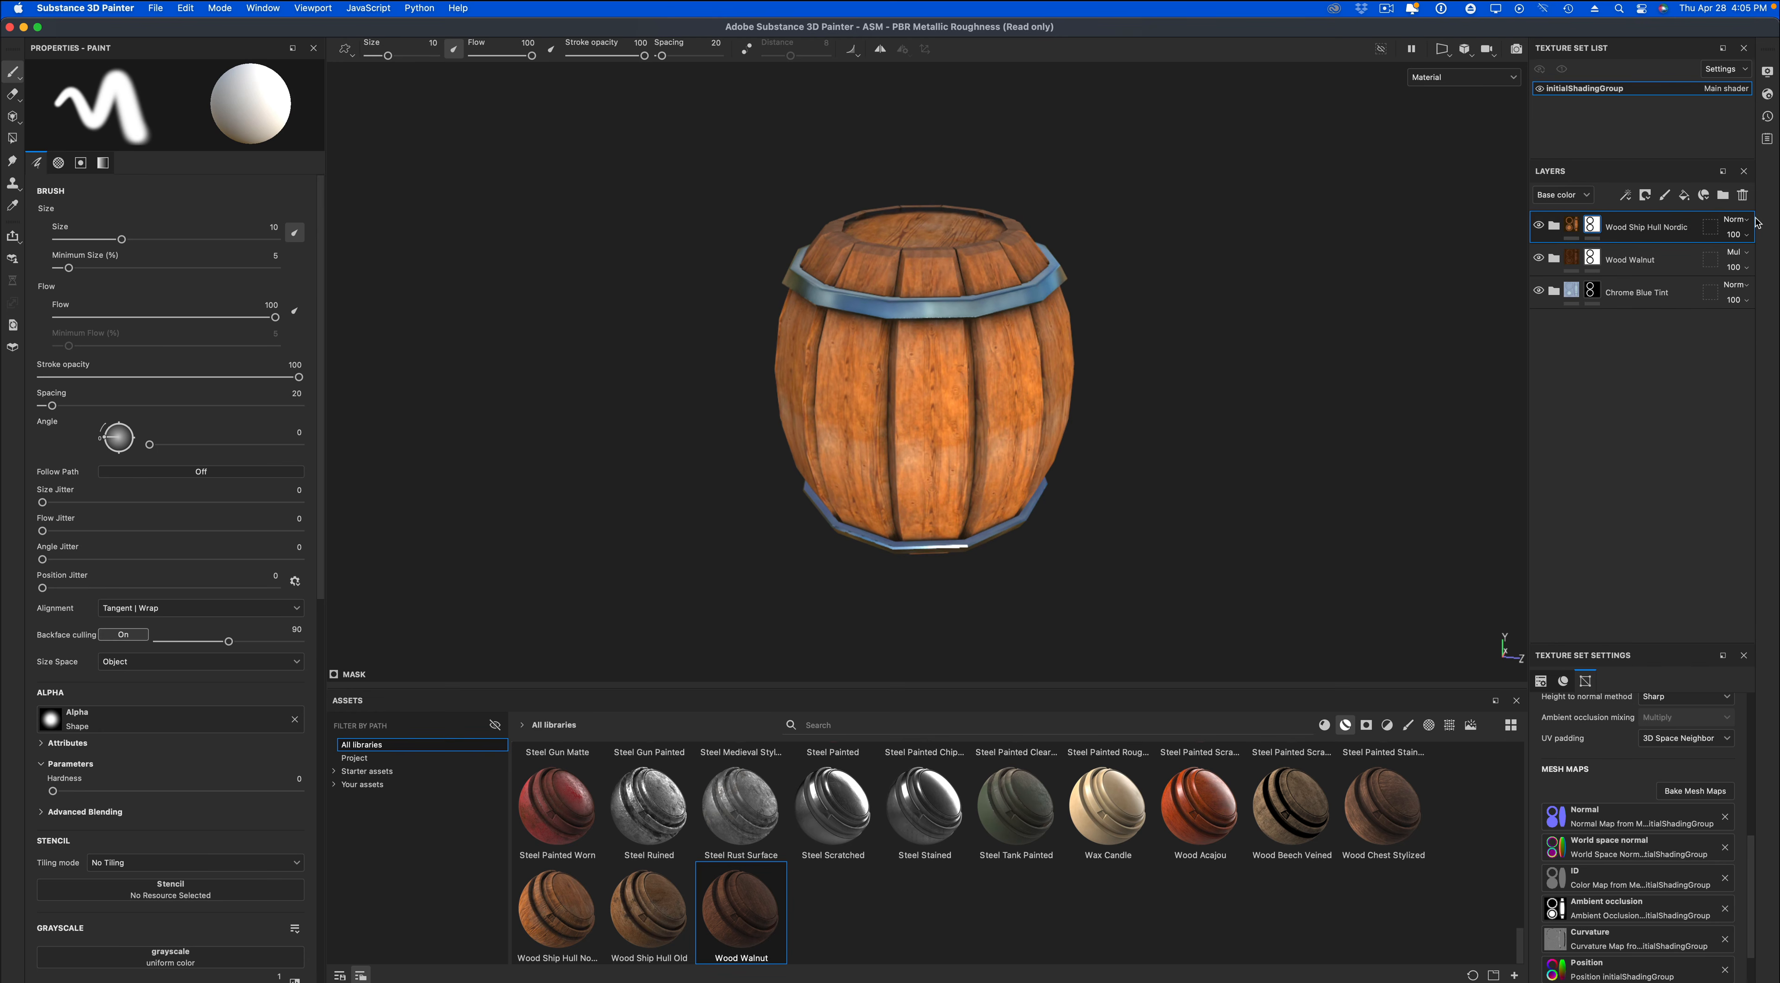
{"action": "left_click", "coordinate": [1734, 219]}
{"action": "left_click", "coordinate": [1753, 429]}
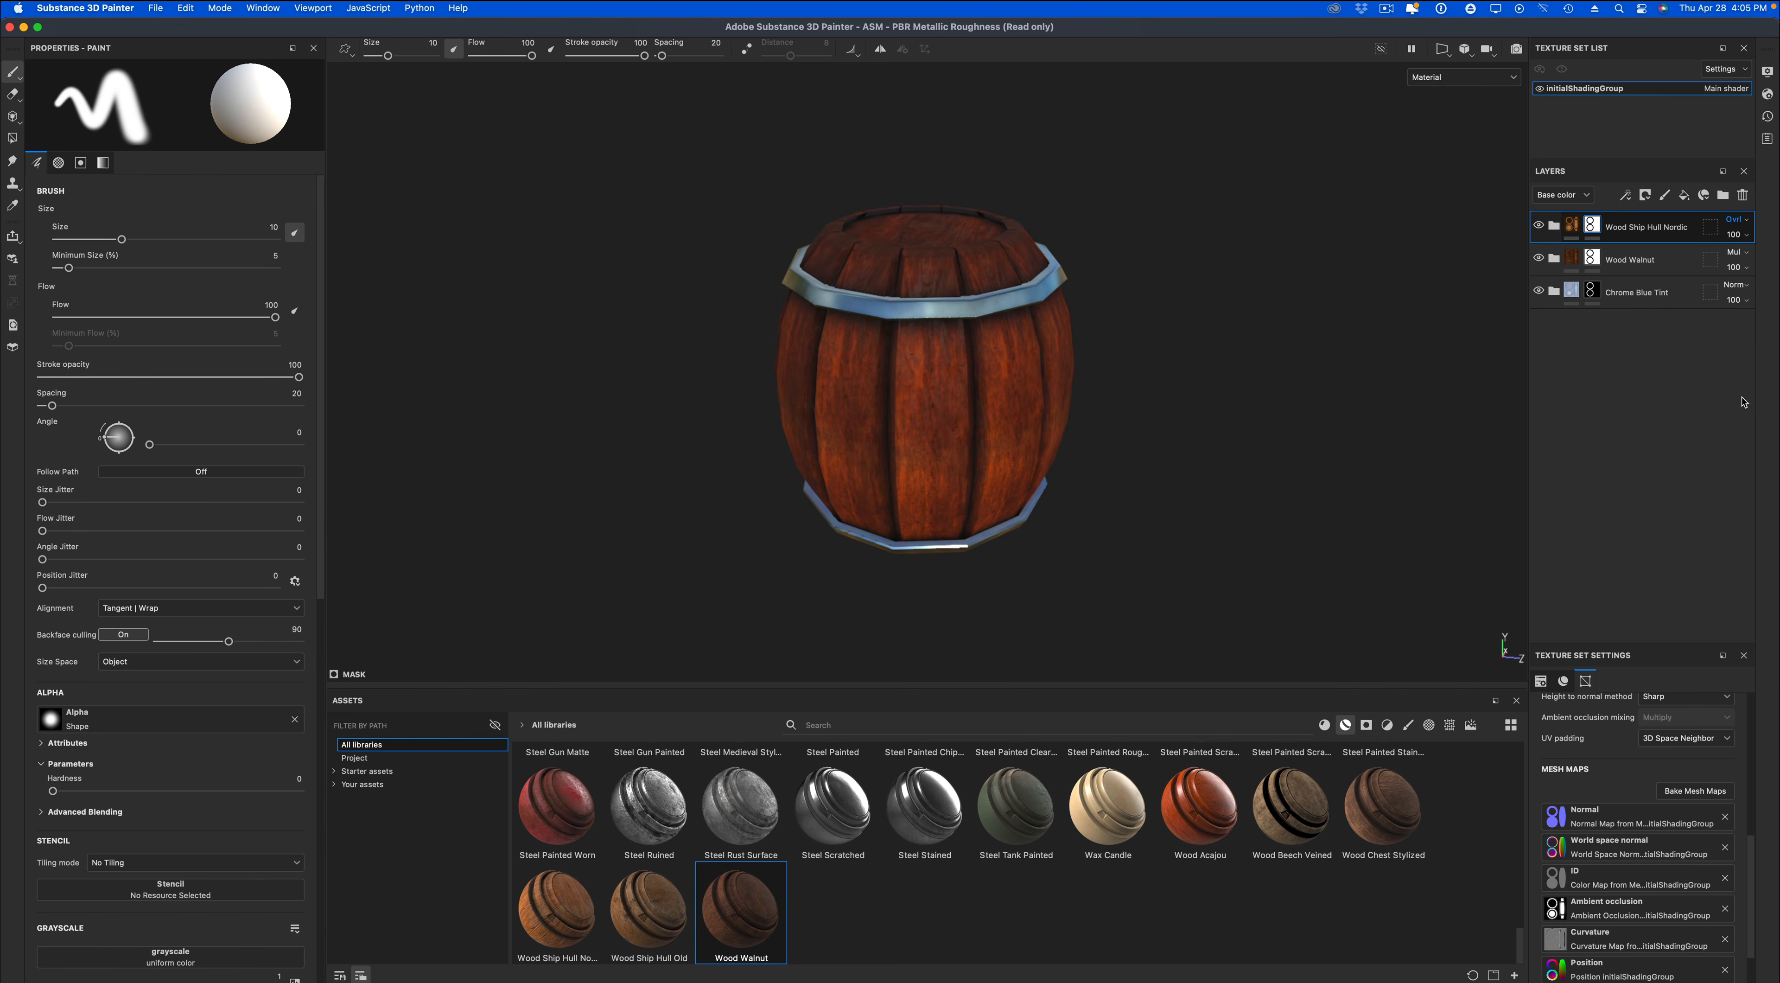
{"action": "left_click", "coordinate": [1539, 225]}
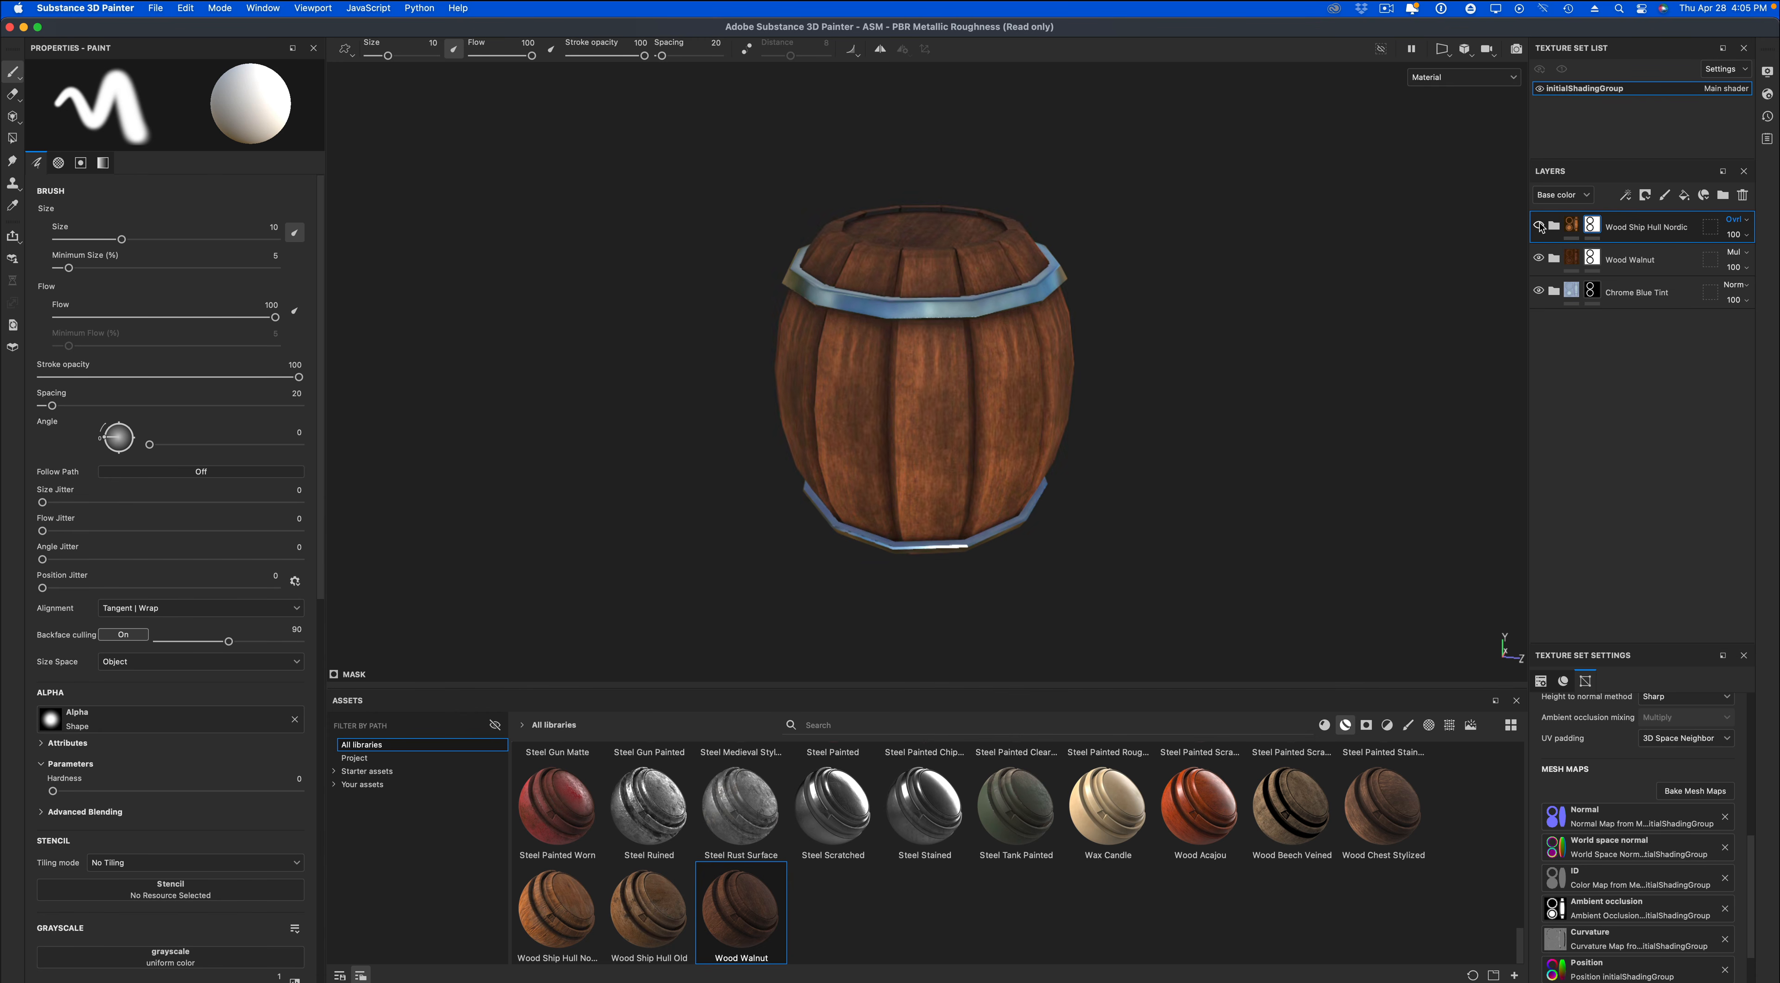
{"action": "left_click", "coordinate": [1539, 225]}
Lower the Wood Ship Hull Nordic layer's base color opacity to 63.
{"action": "left_click", "coordinate": [1734, 234]}
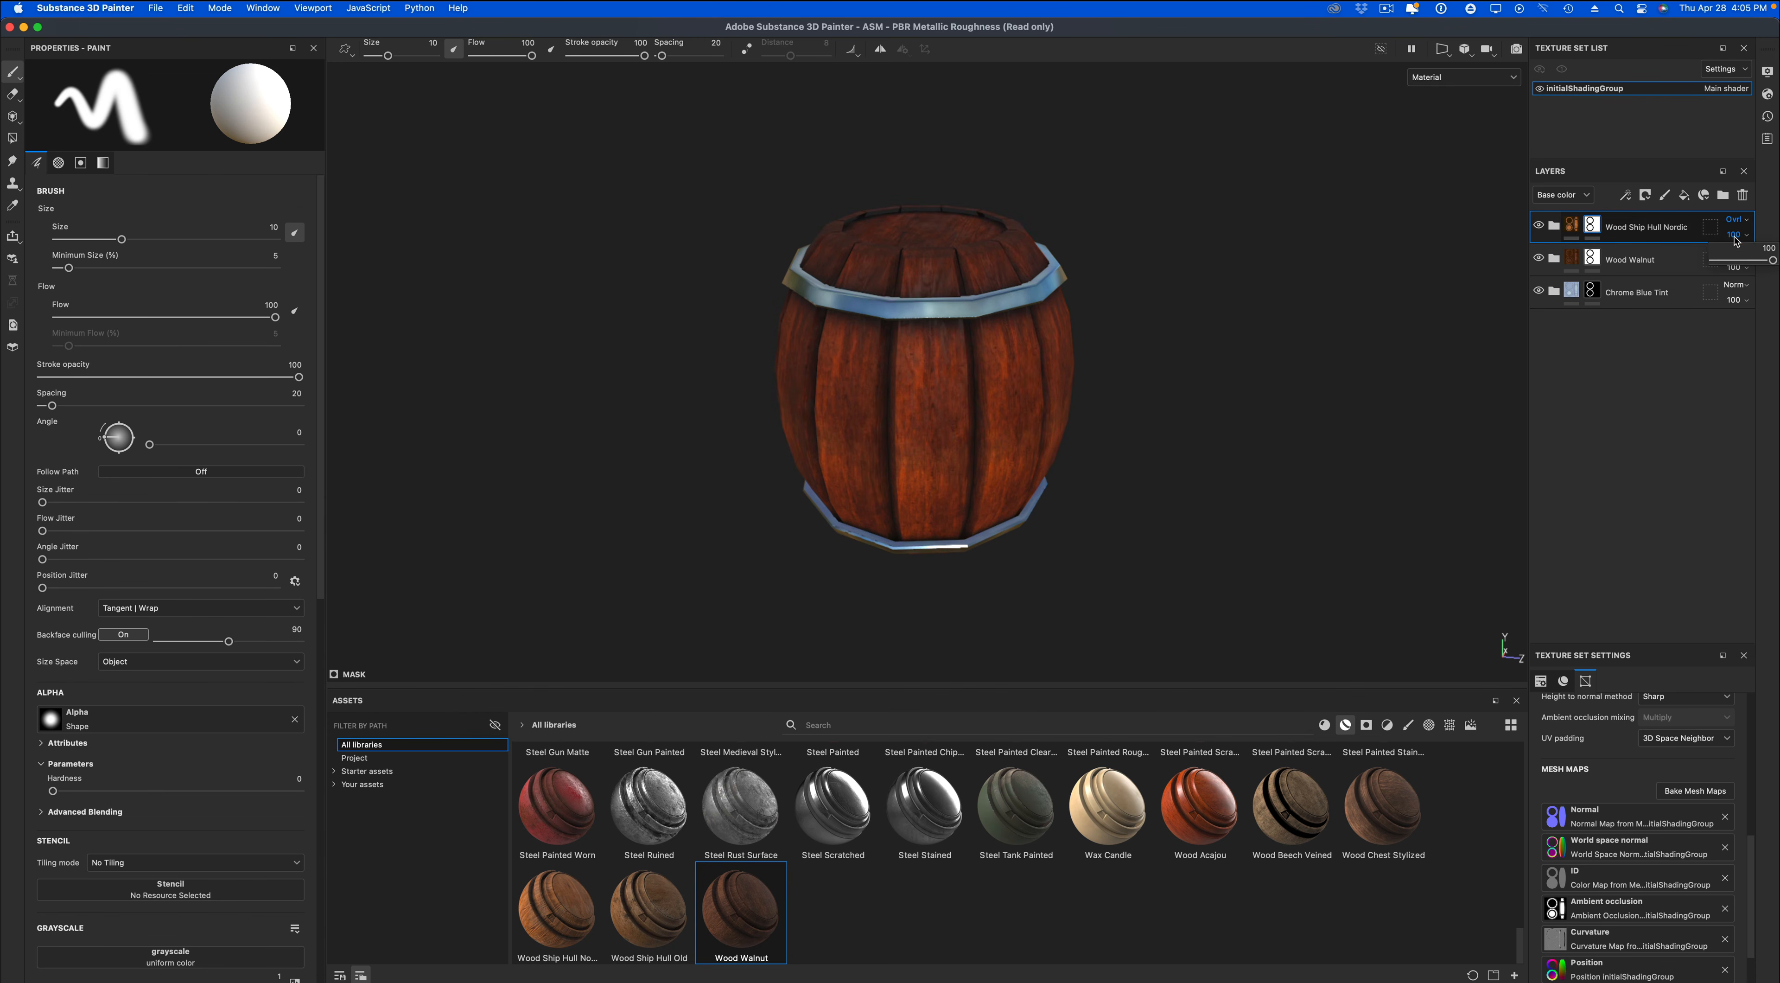
{"action": "left_click_drag", "start_coordinate": [1773, 261], "coordinate": [1733, 269]}
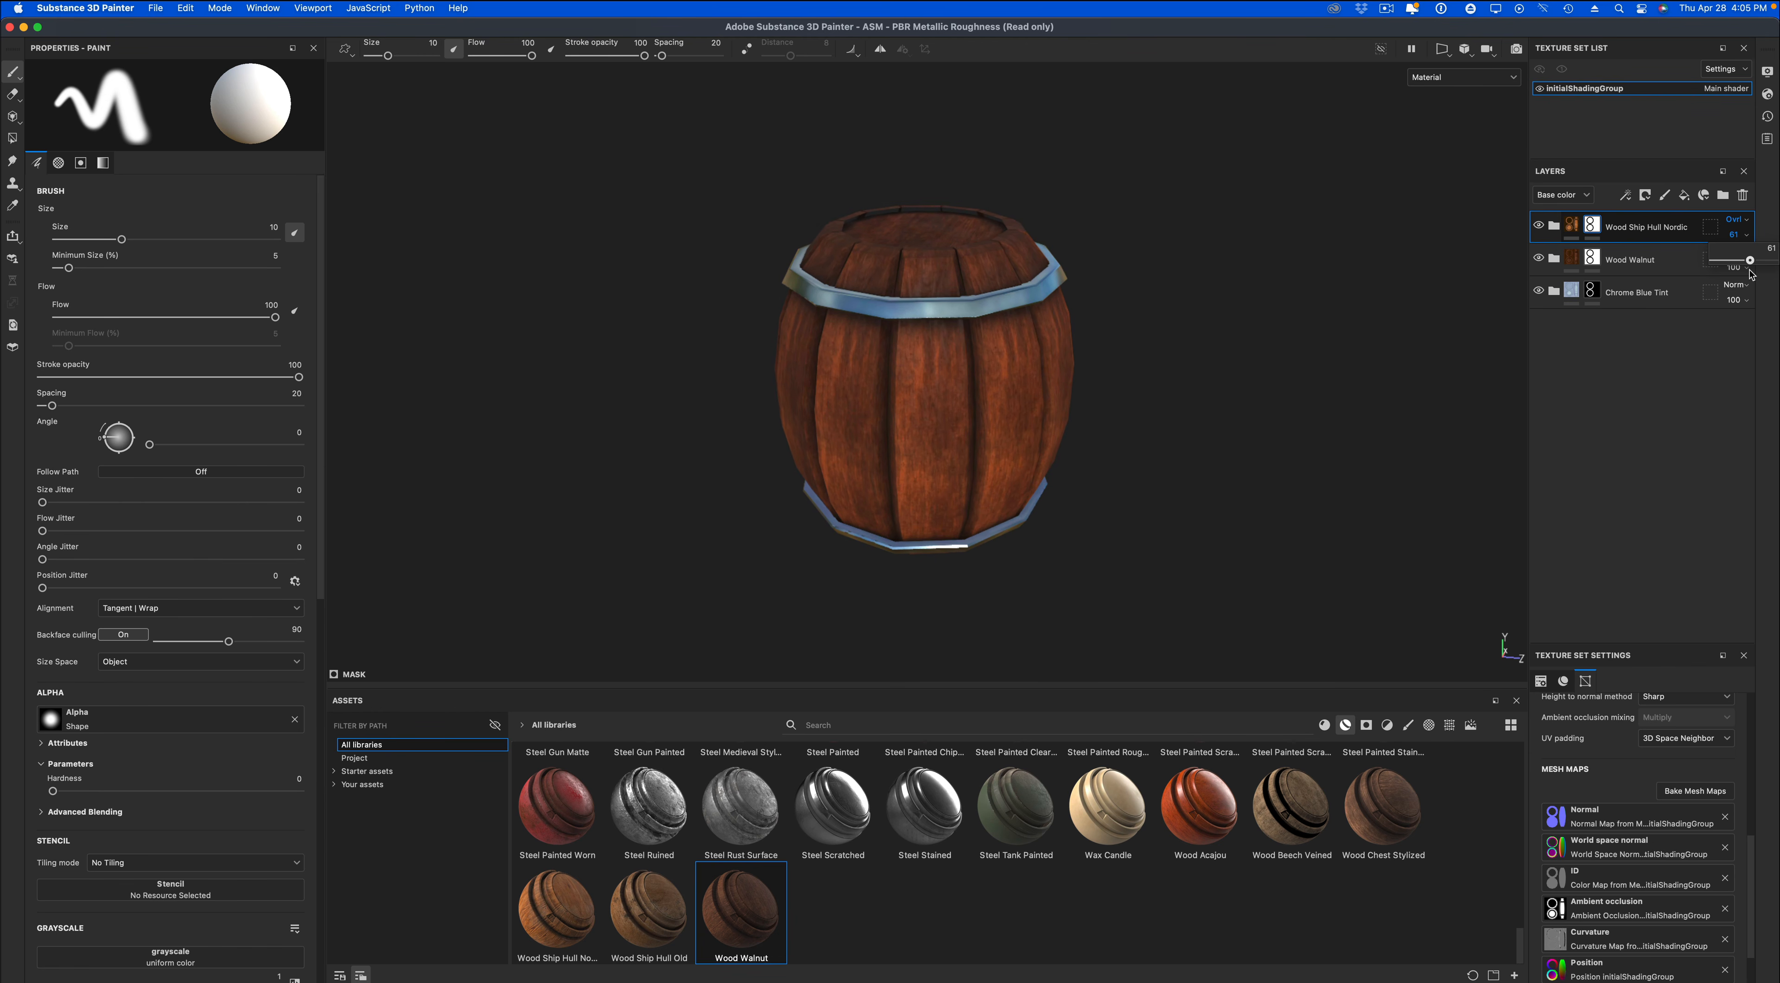
{"action": "left_click_drag", "start_coordinate": [1752, 273], "coordinate": [1750, 273]}
{"action": "left_click_drag", "start_coordinate": [1387, 385], "coordinate": [1249, 406], "text": "alt"}
{"action": "right_click_drag", "start_coordinate": [1249, 436], "coordinate": [1214, 436], "text": "shift"}
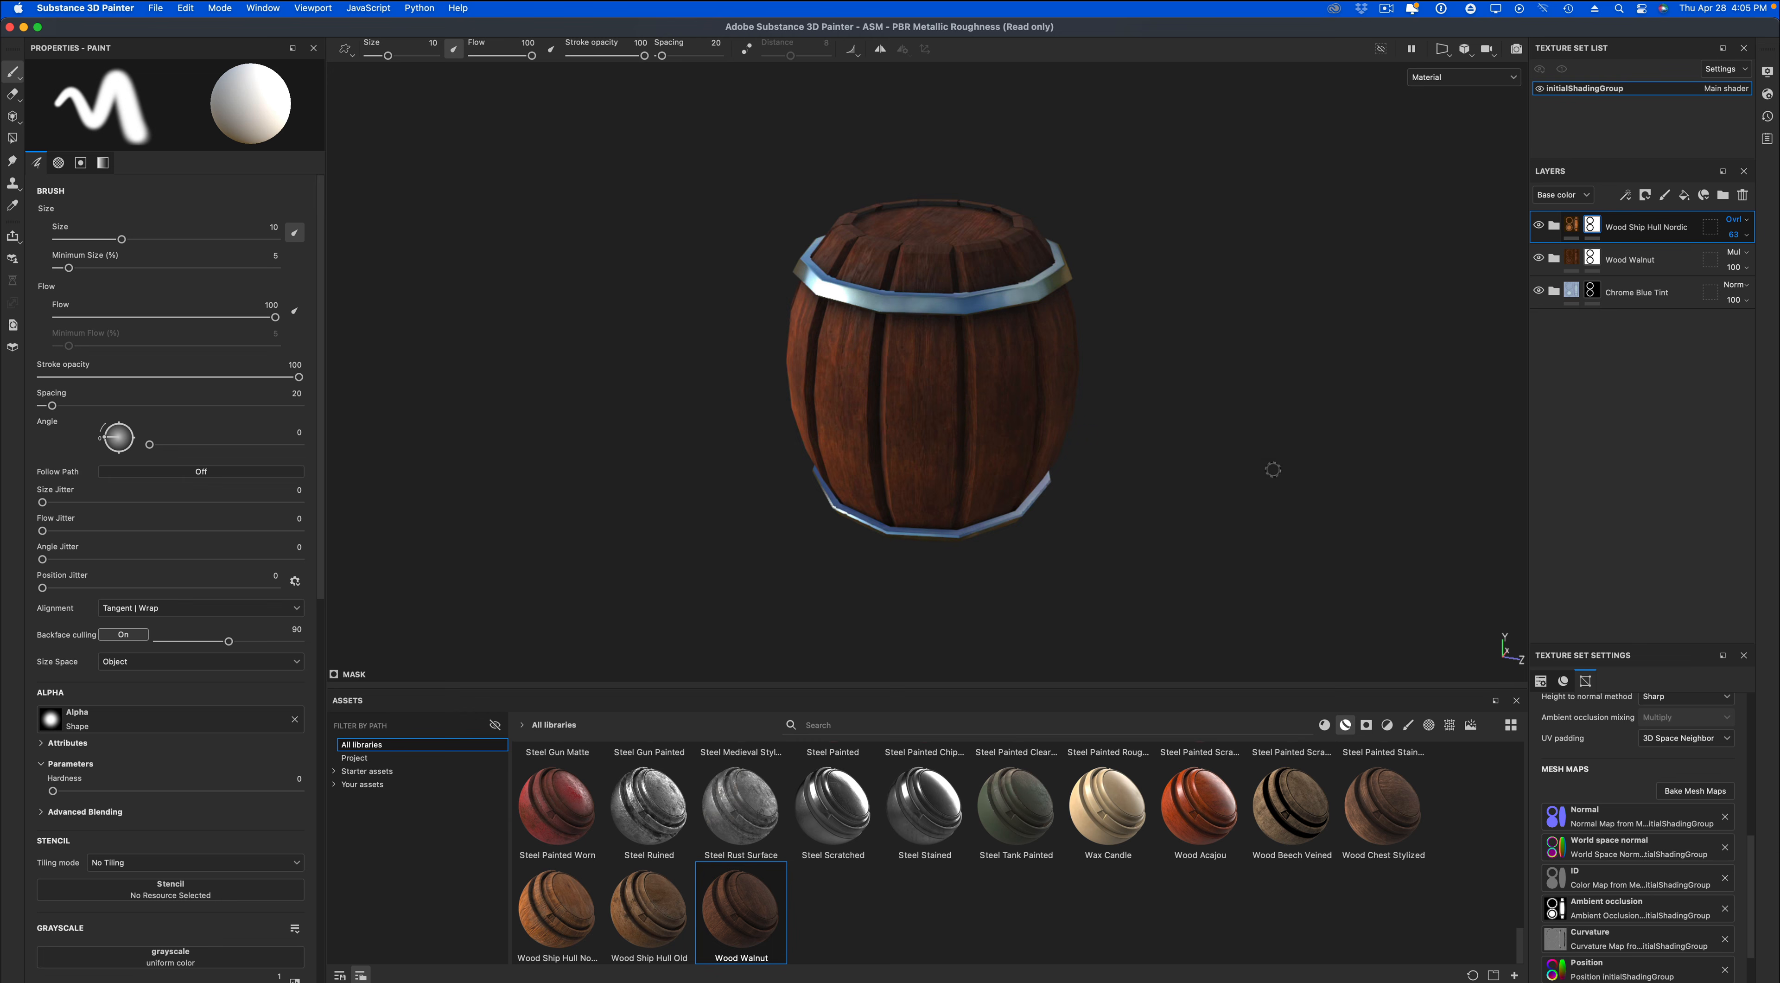
{"action": "left_click_drag", "start_coordinate": [1271, 465], "coordinate": [1276, 449], "text": "alt"}
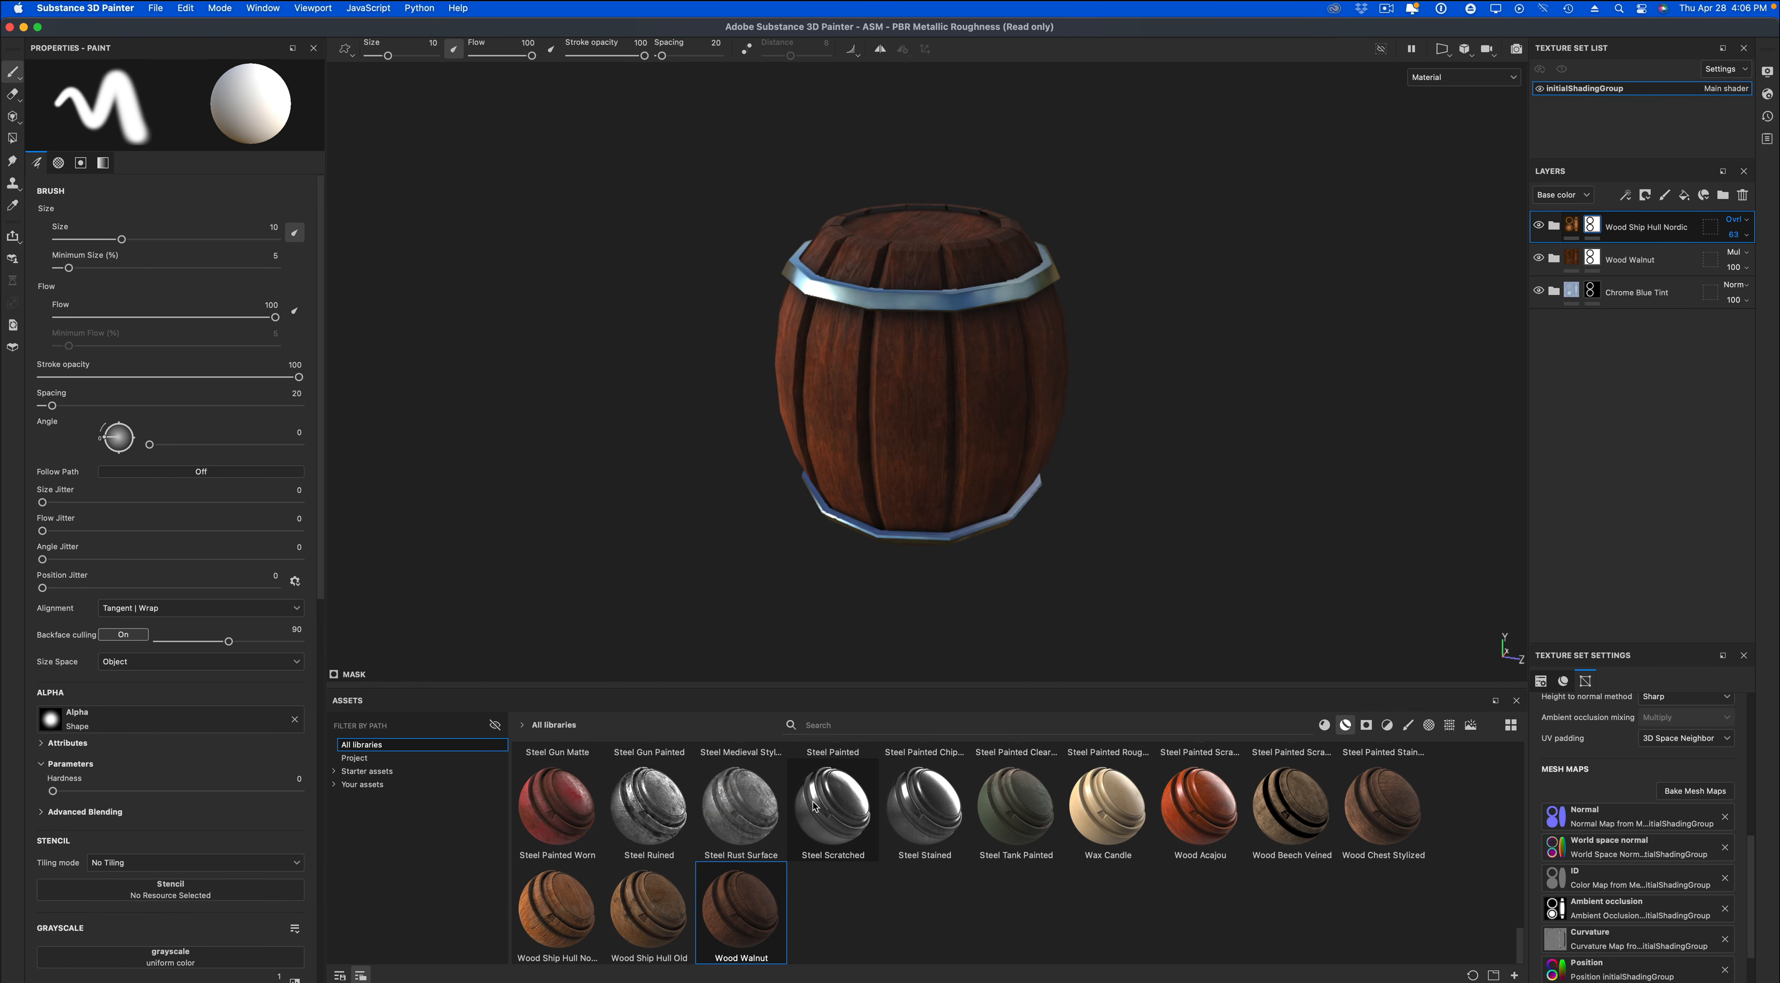
Add the Steel Ruined smart material directly below the Wood Walnut layer and delete the Chrome Blue Tint layer.
{"action": "mouse_move", "coordinate": [814, 806]}
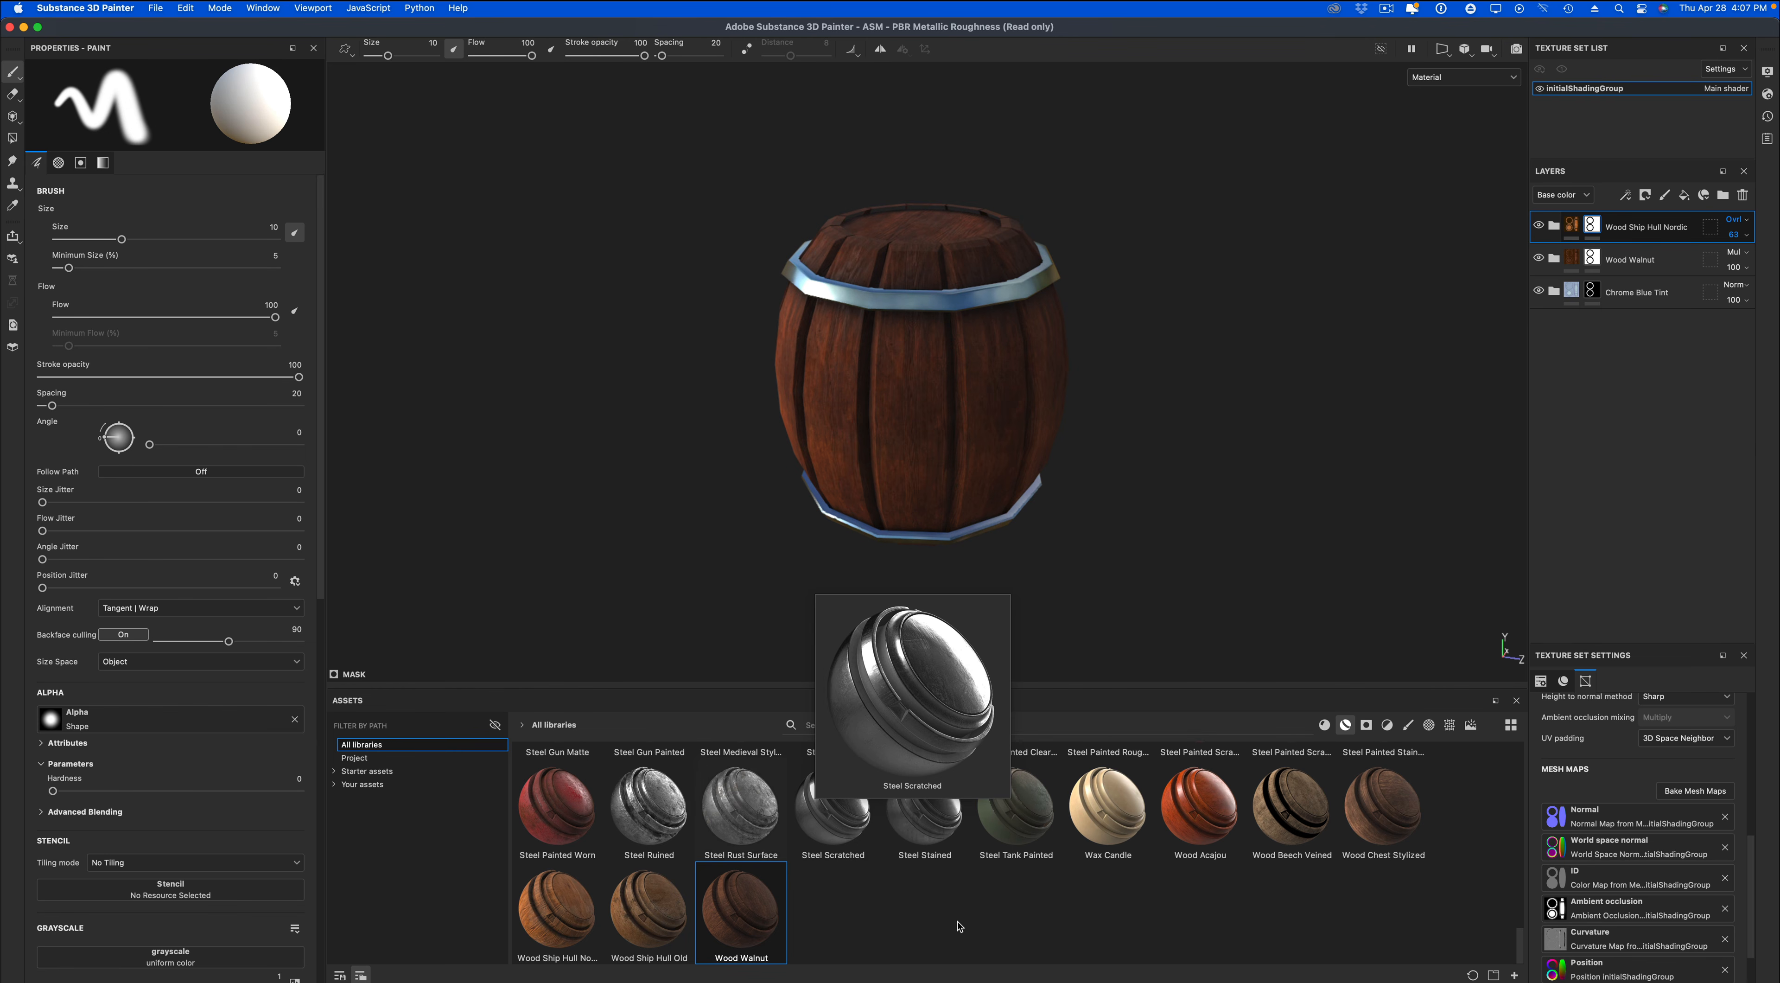
{"action": "left_click_drag", "start_coordinate": [643, 808], "coordinate": [1598, 284]}
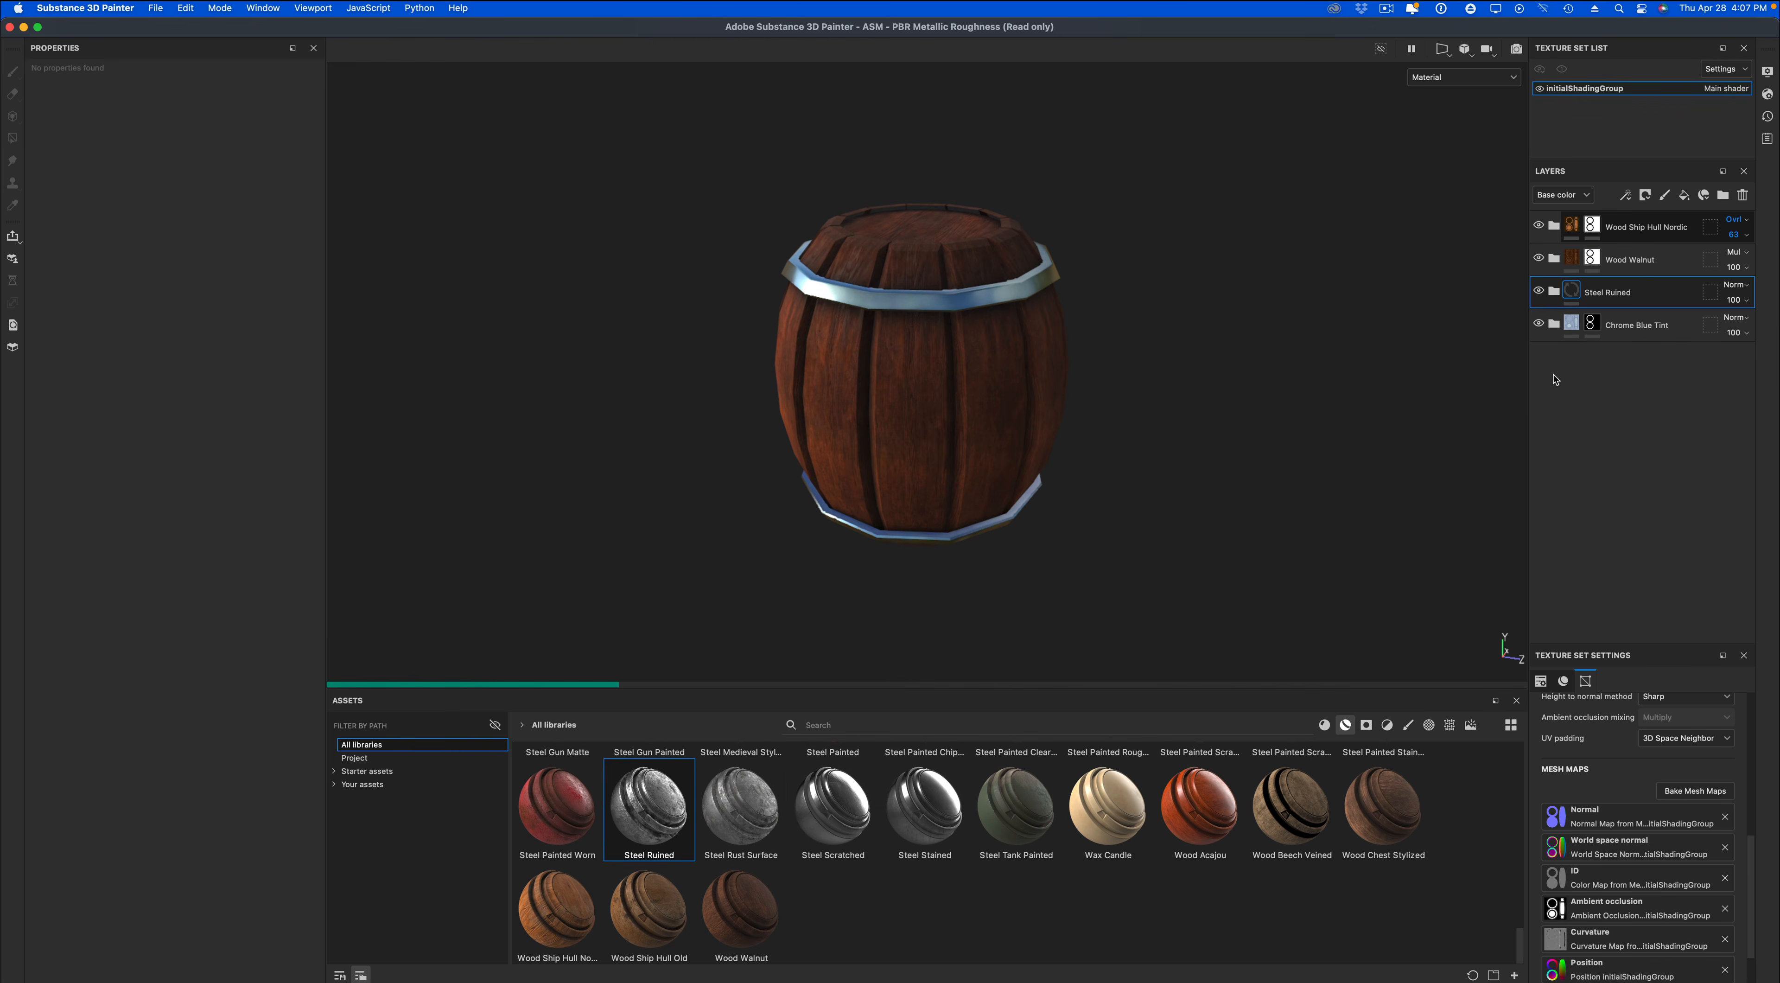
{"action": "left_click", "coordinate": [1659, 326]}
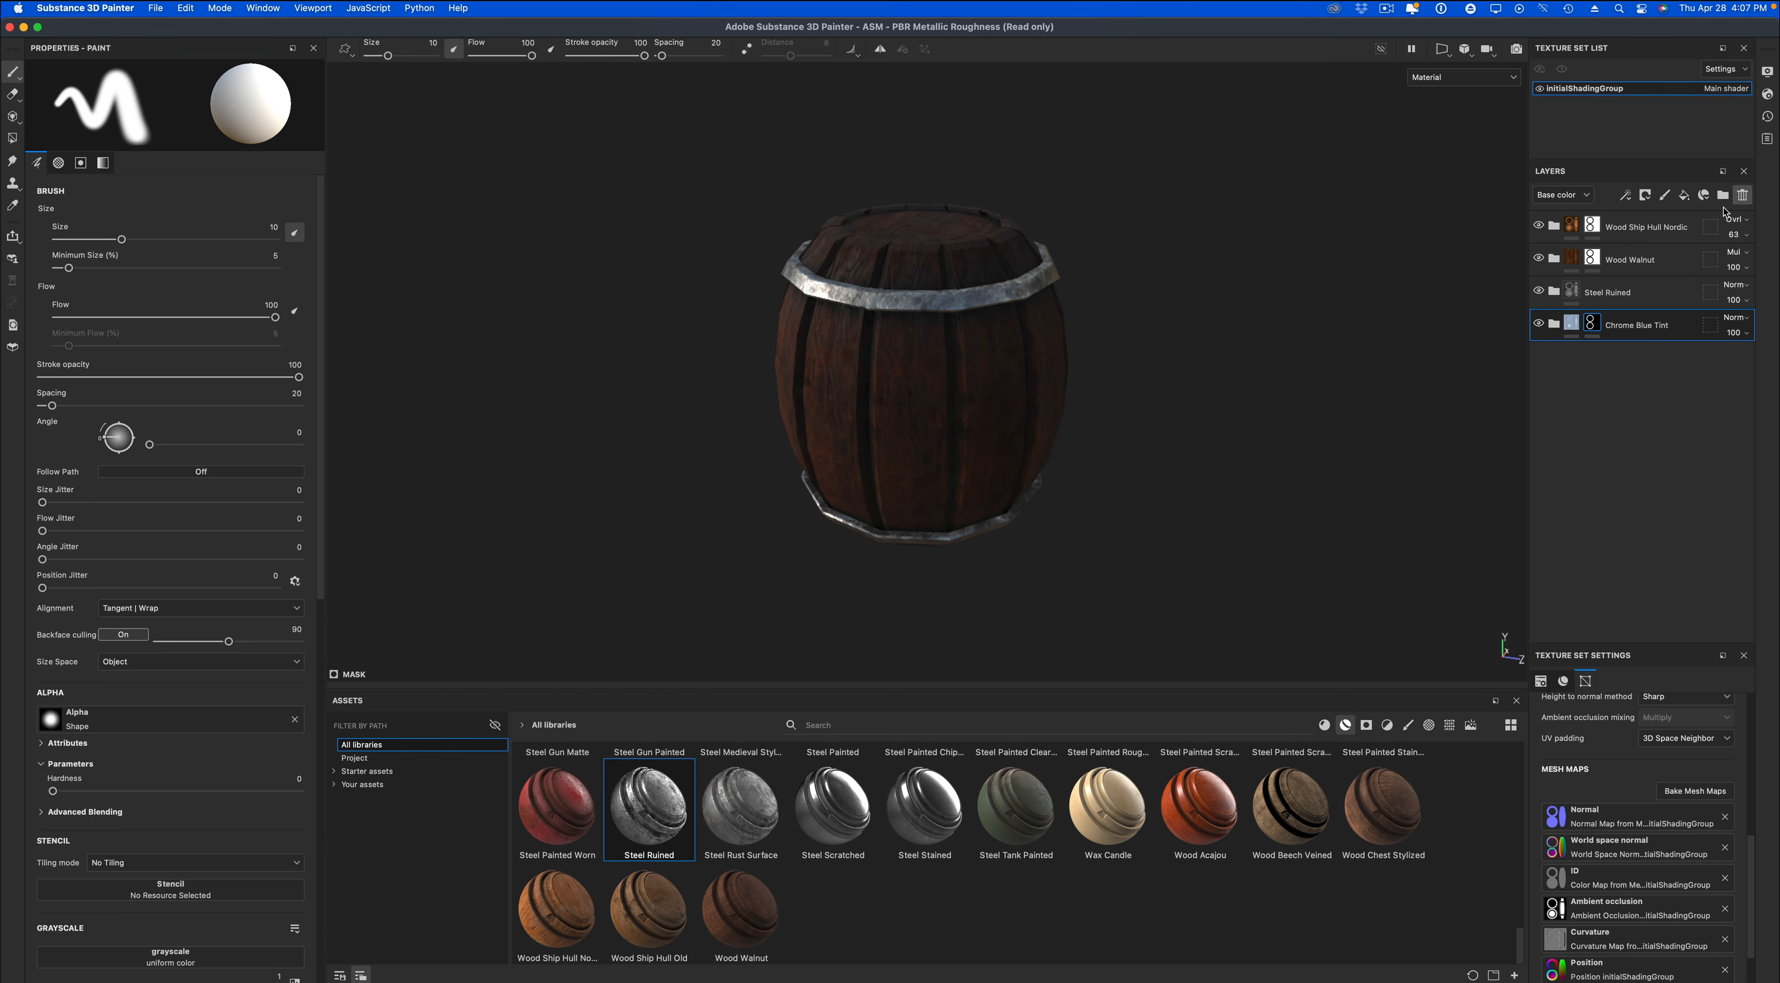
Add a black mask to the Steel Ruined layer and reveal both barrel bands with a white Polygon Fill in mesh mode.
{"action": "left_click", "coordinate": [1578, 291]}
{"action": "right_click", "coordinate": [1577, 292]}
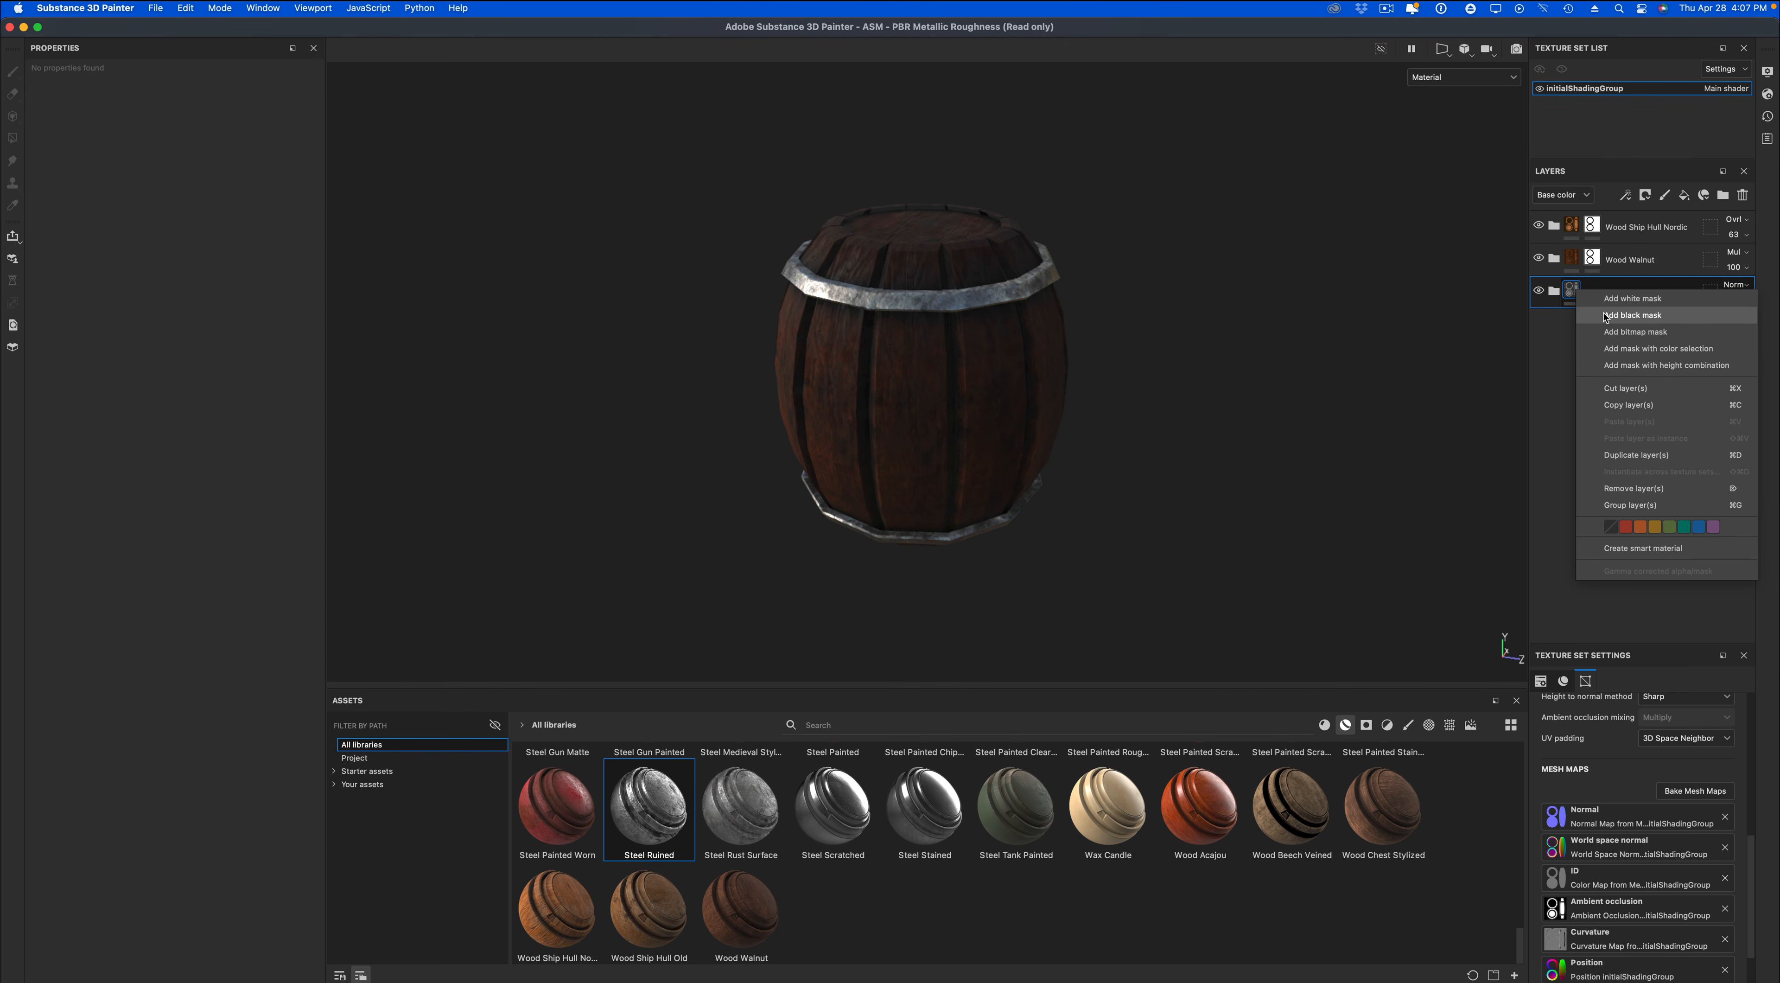
{"action": "left_click", "coordinate": [1632, 314]}
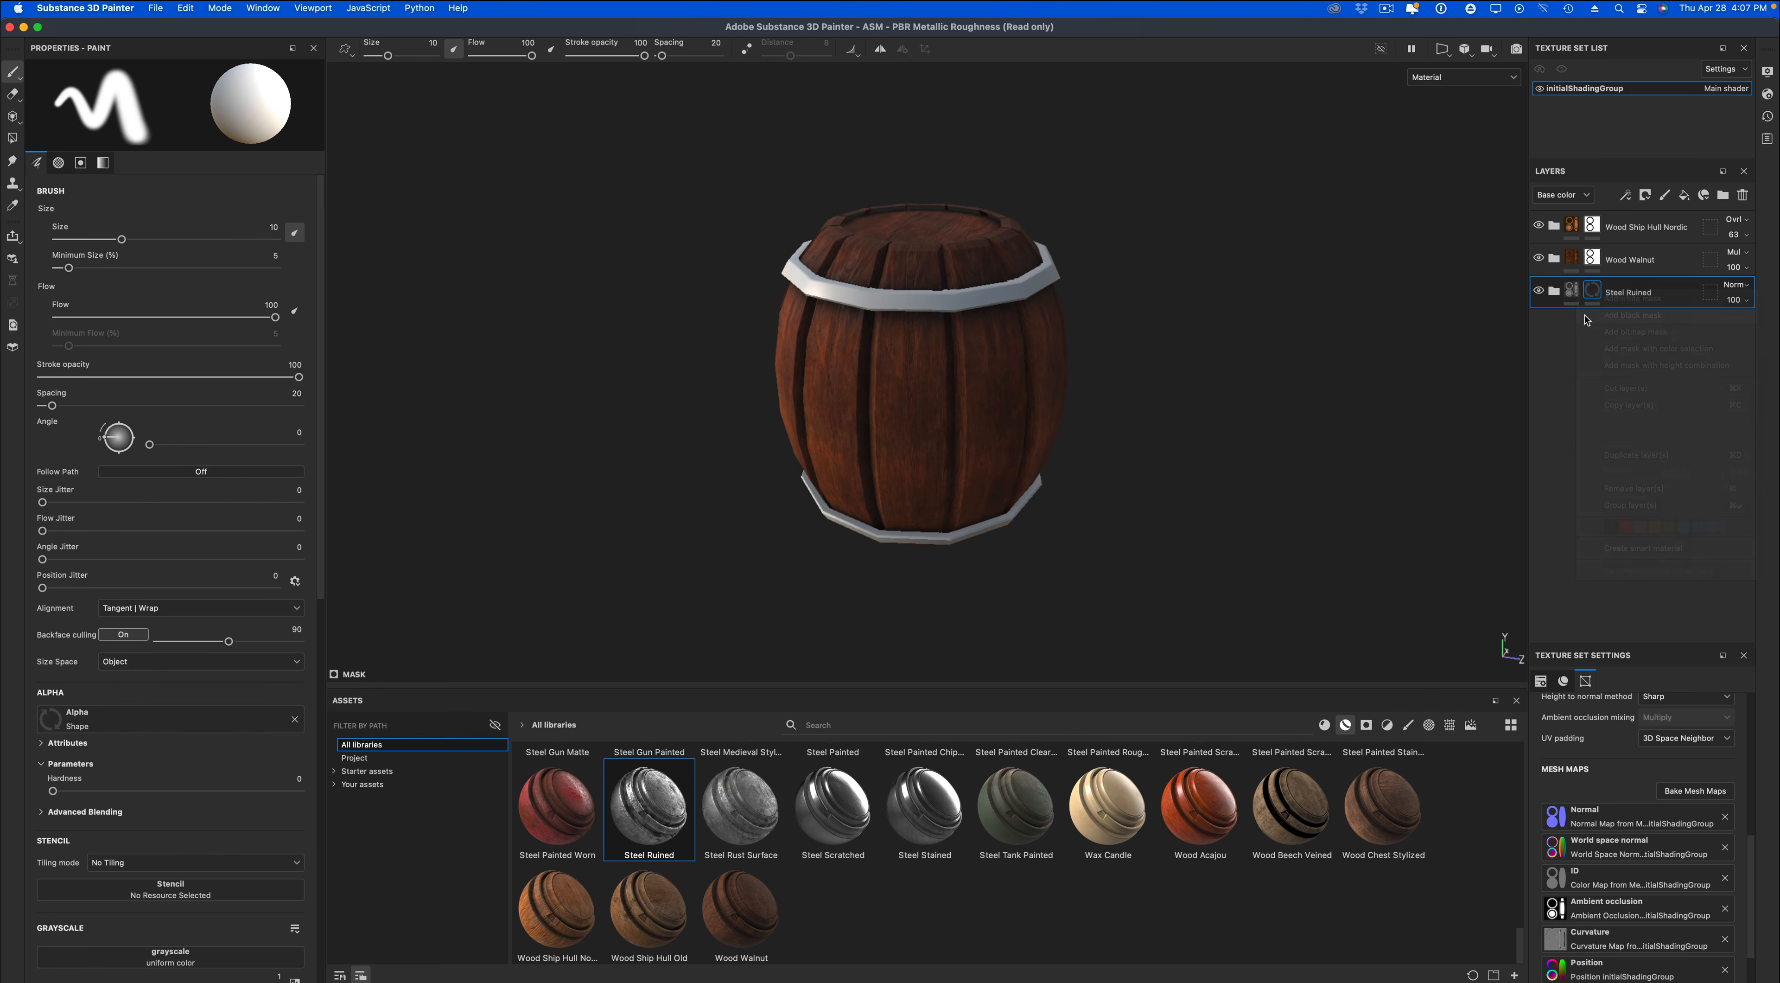
{"action": "left_click", "coordinate": [13, 138]}
{"action": "left_click", "coordinate": [312, 102]}
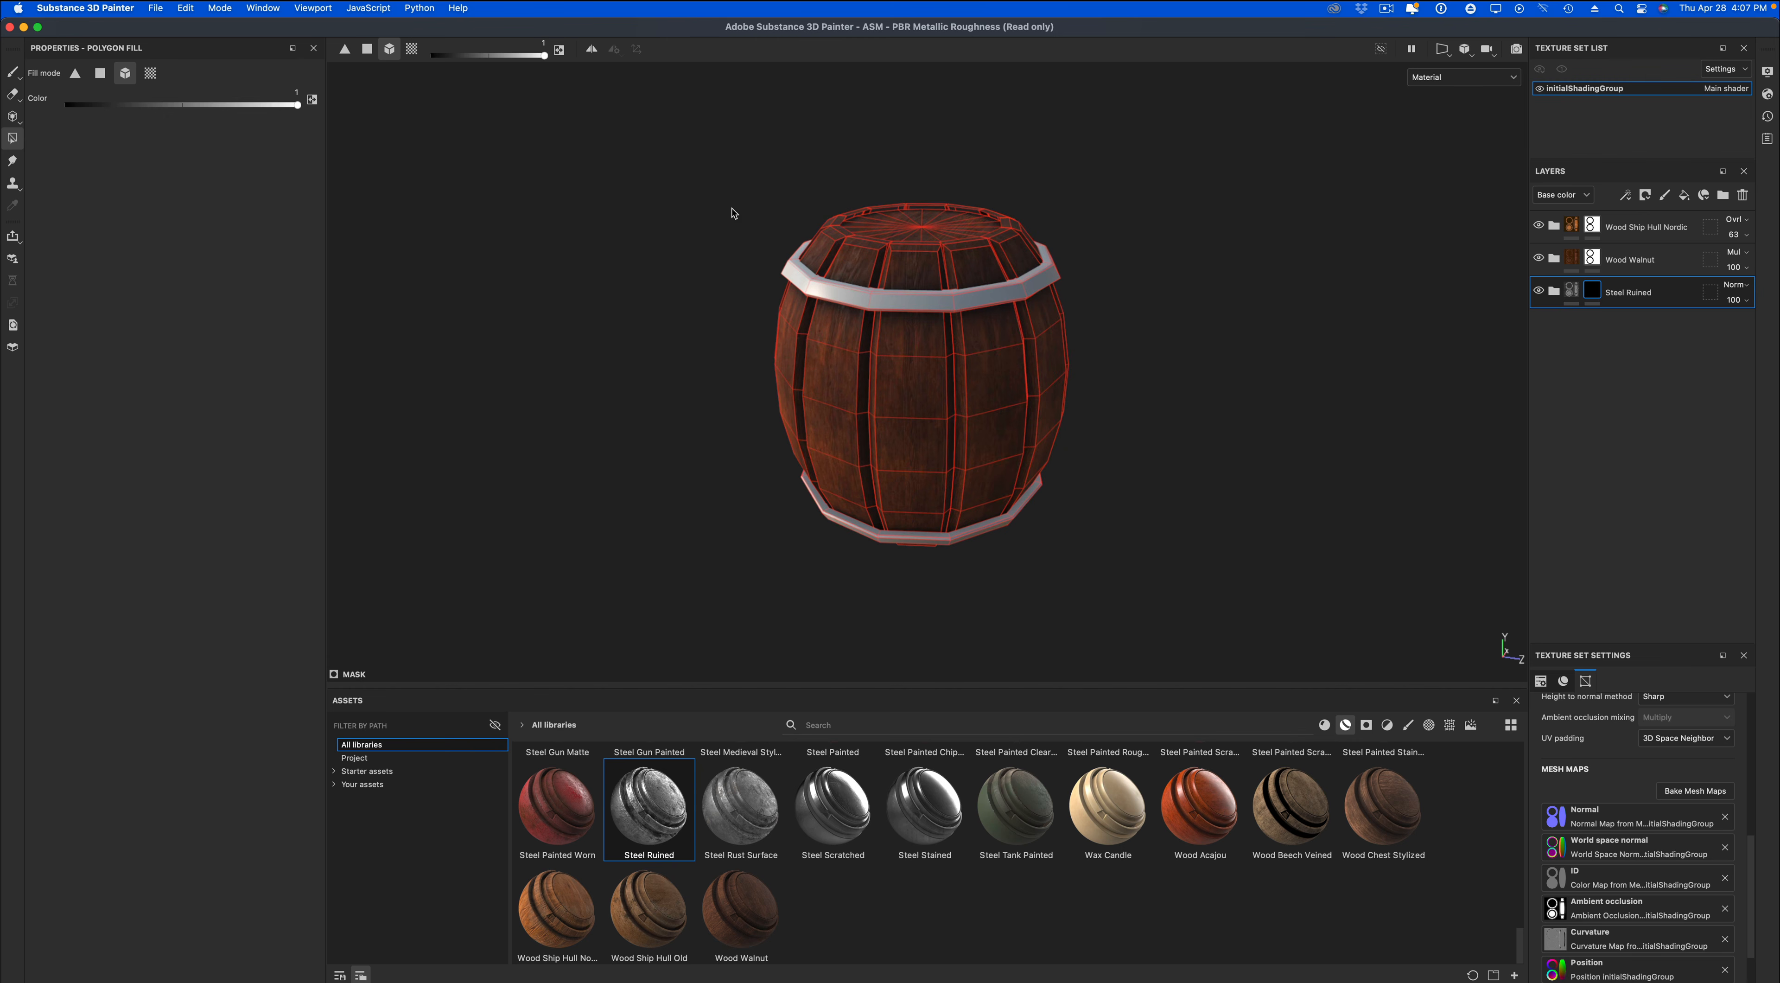
{"action": "left_click", "coordinate": [910, 297]}
{"action": "left_click", "coordinate": [910, 538]}
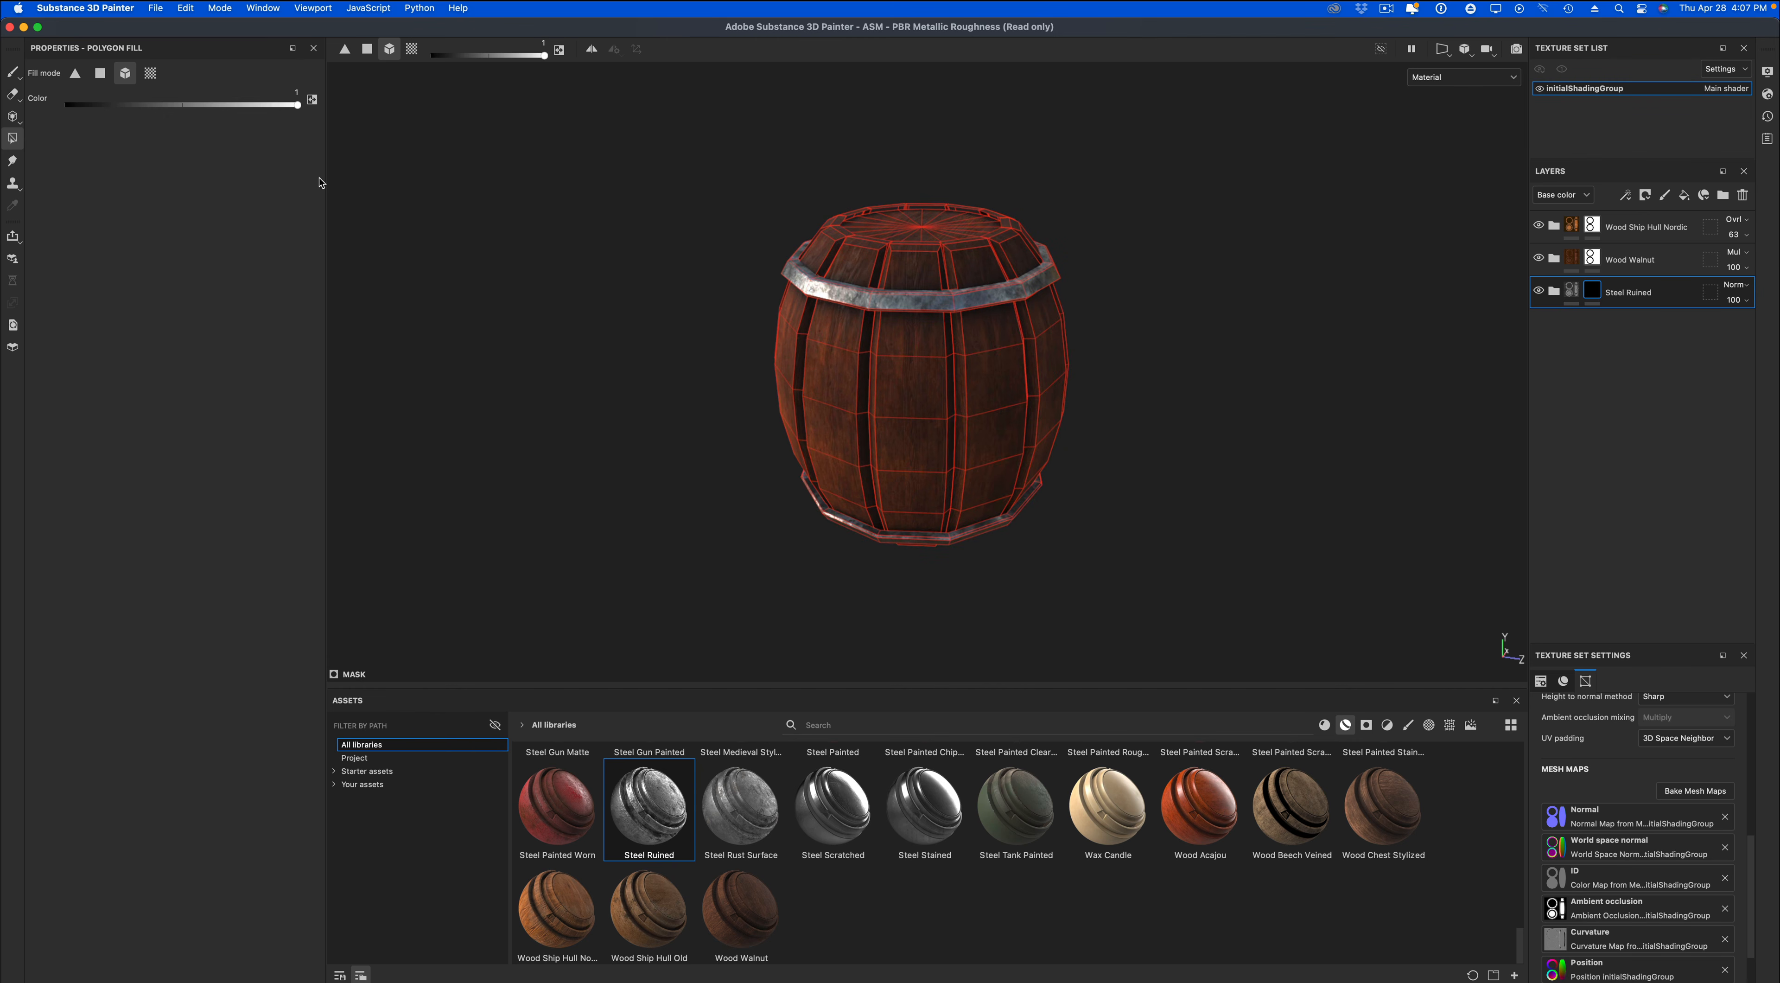
{"action": "left_click", "coordinate": [12, 73]}
{"action": "mouse_move", "coordinate": [553, 337]}
{"action": "left_mouse_down", "text": "alt"}
{"action": "mouse_move", "coordinate": [807, 290]}
{"action": "mouse_move", "coordinate": [749, 314]}
{"action": "left_mouse_up", "text": "alt"}
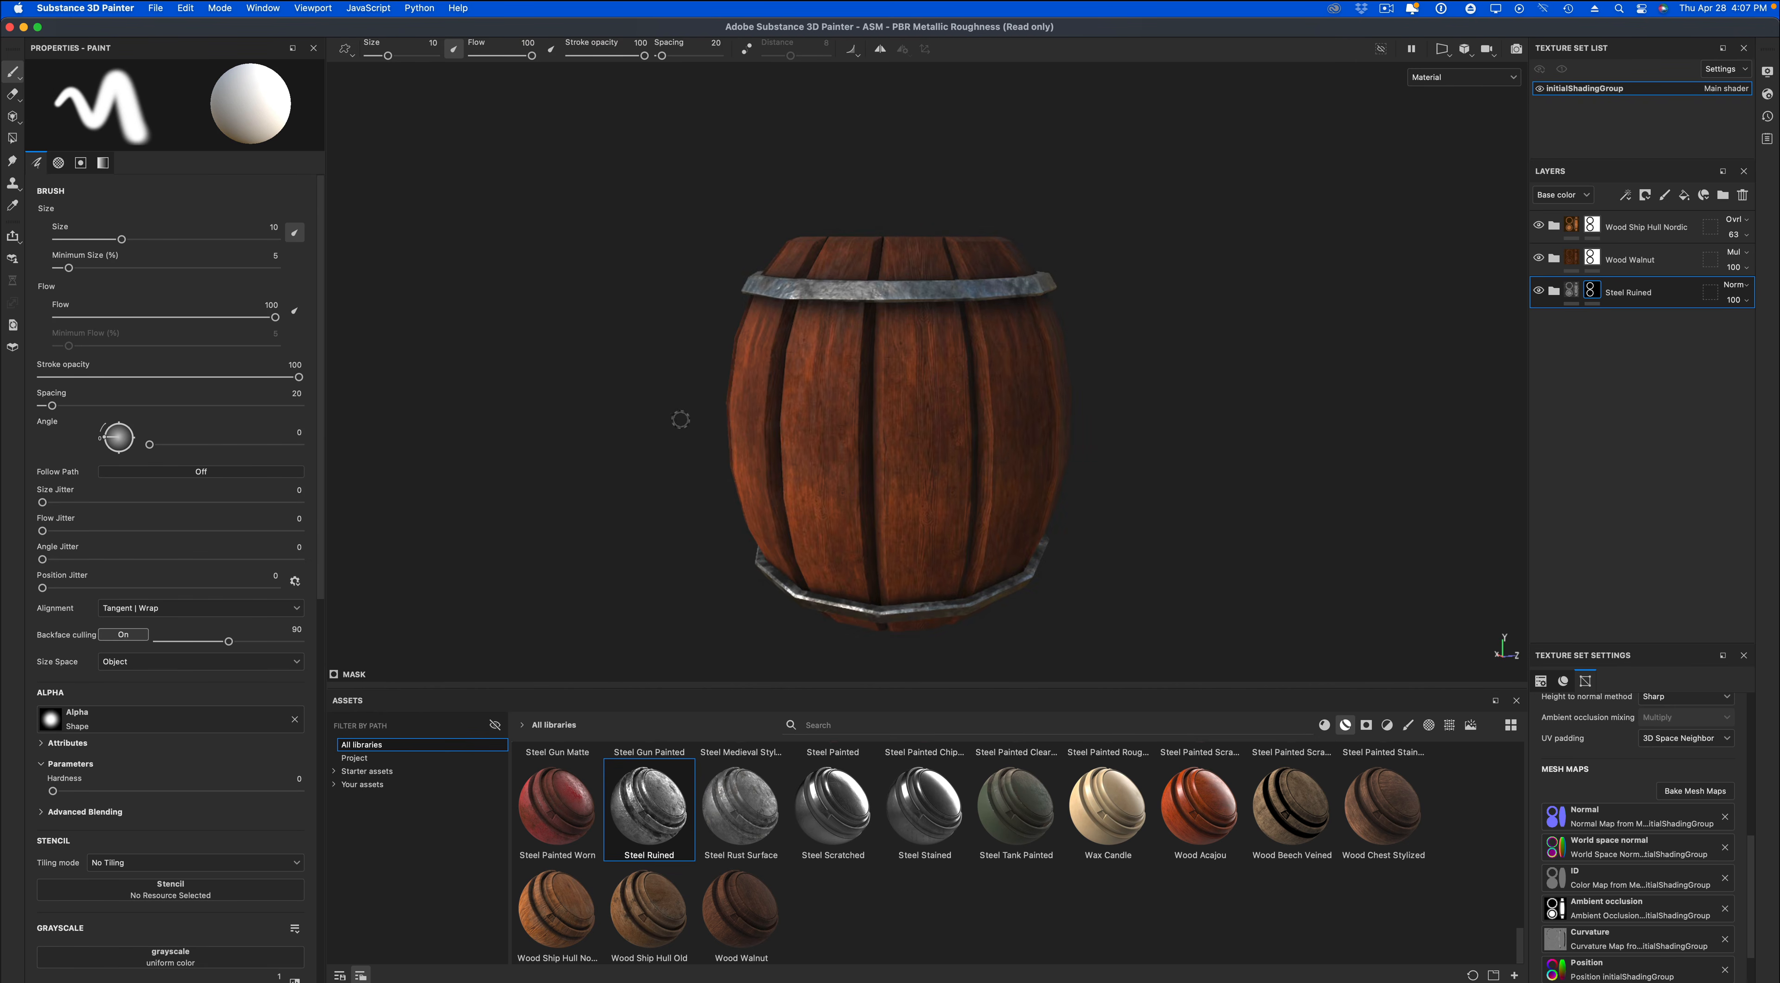
{"action": "scroll", "coordinate": [679, 419], "scroll_direction": "down", "scroll_amount": 5}
{"action": "mouse_move", "coordinate": [743, 395]}
{"action": "left_mouse_down", "text": "alt"}
{"action": "mouse_move", "coordinate": [703, 451]}
{"action": "mouse_move", "coordinate": [831, 425]}
{"action": "mouse_move", "coordinate": [922, 286]}
{"action": "mouse_move", "coordinate": [823, 330]}
{"action": "mouse_move", "coordinate": [850, 425]}
{"action": "mouse_move", "coordinate": [752, 424]}
{"action": "left_mouse_up", "text": "alt"}
{"action": "scroll", "coordinate": [753, 424], "scroll_direction": "up", "scroll_amount": 4}
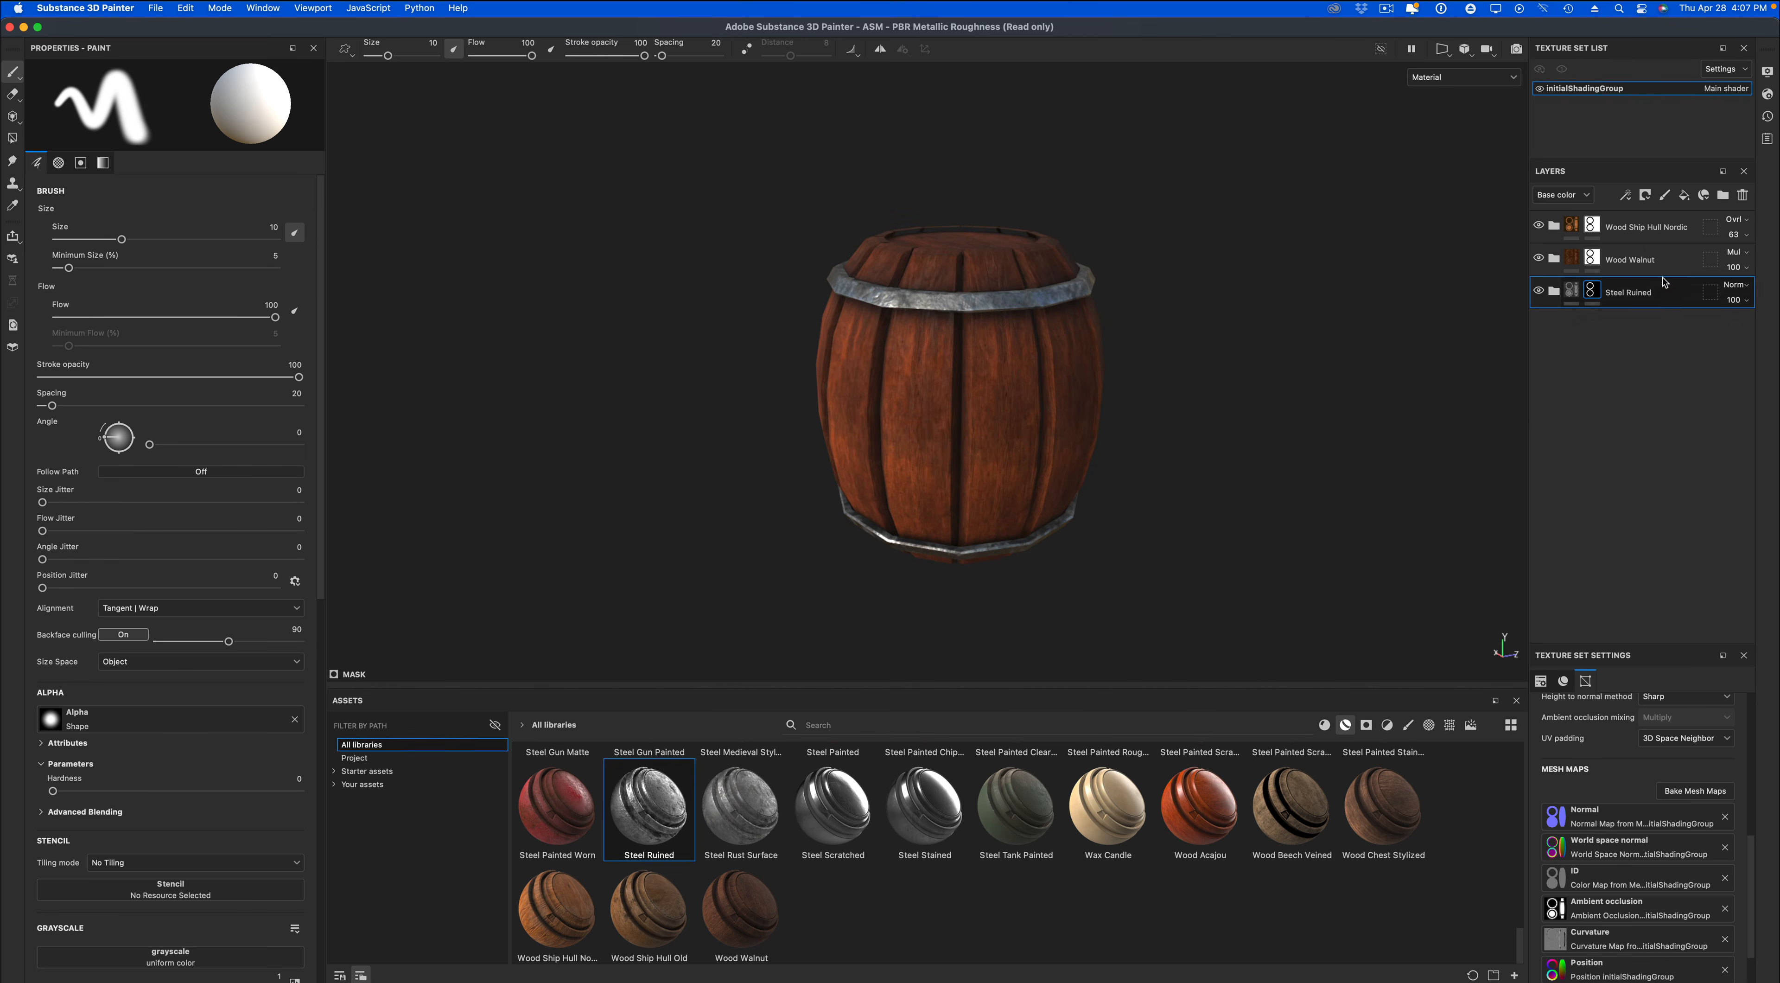
Add a paint layer above Wood Ship Hull Nordic and limit the brush material to height and normal, with height at 0.6307.
{"action": "left_click", "coordinate": [1638, 228]}
{"action": "left_click", "coordinate": [1665, 198]}
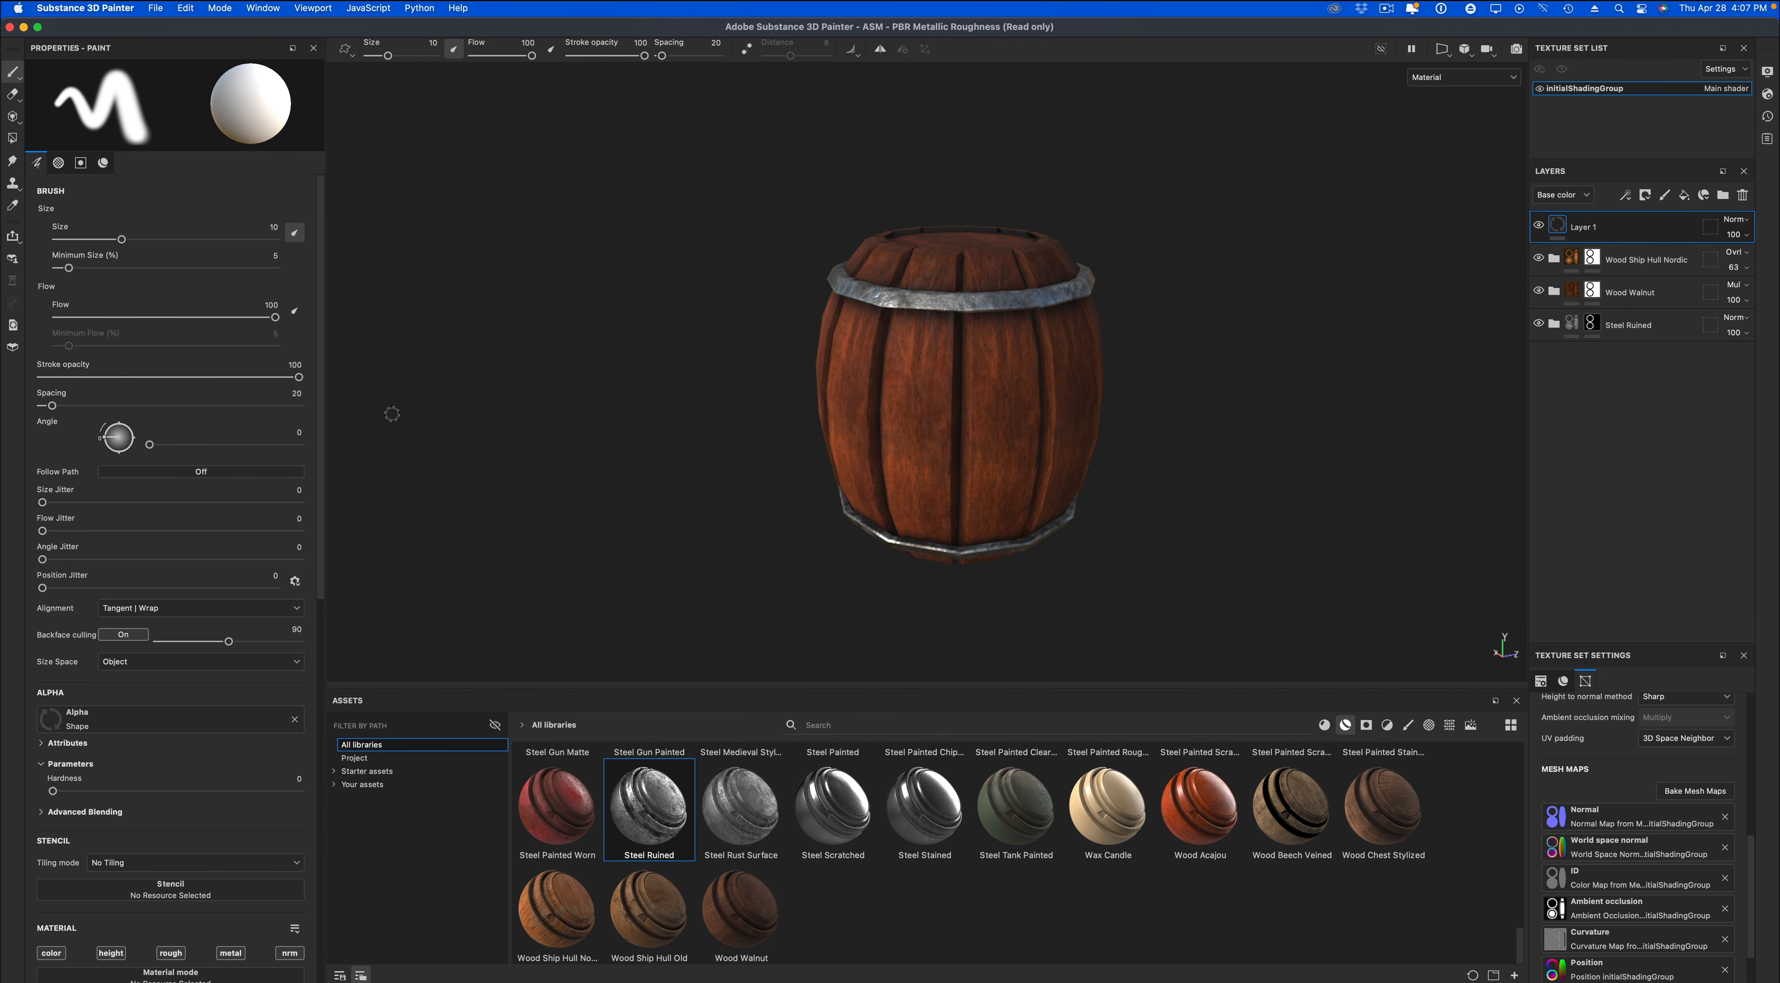
{"action": "scroll", "coordinate": [233, 497], "scroll_direction": "down", "scroll_amount": 10}
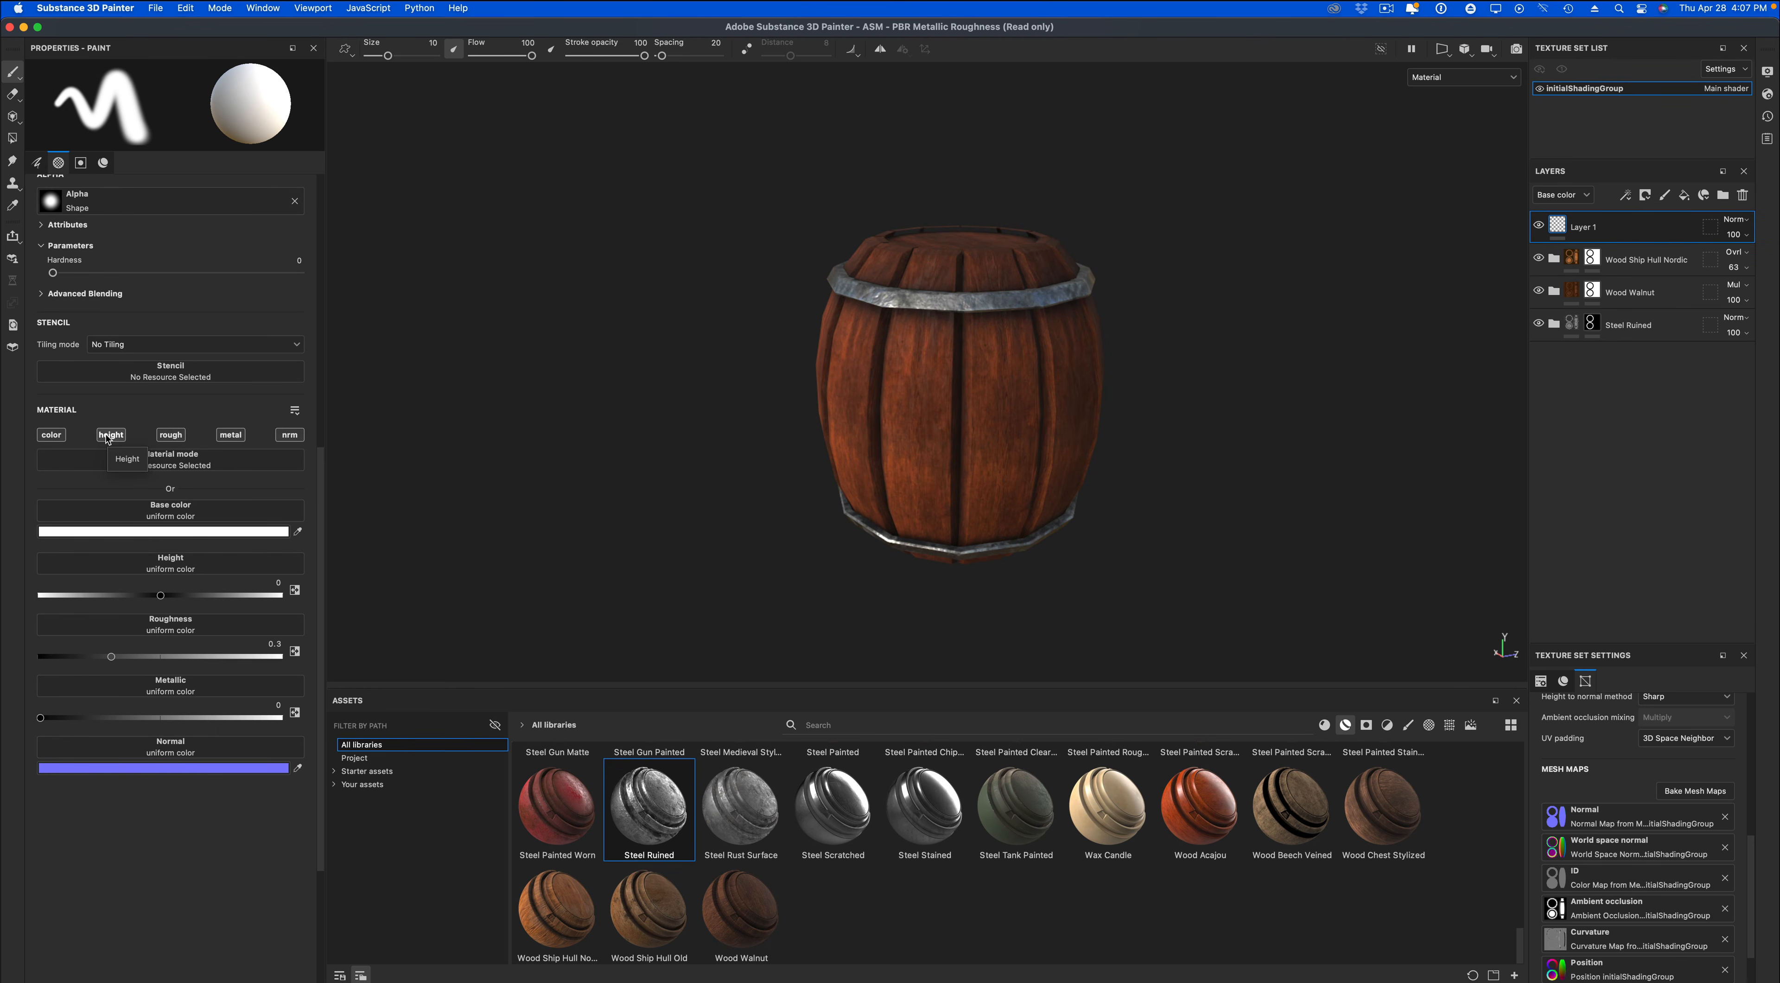
{"action": "left_click", "coordinate": [109, 434]}
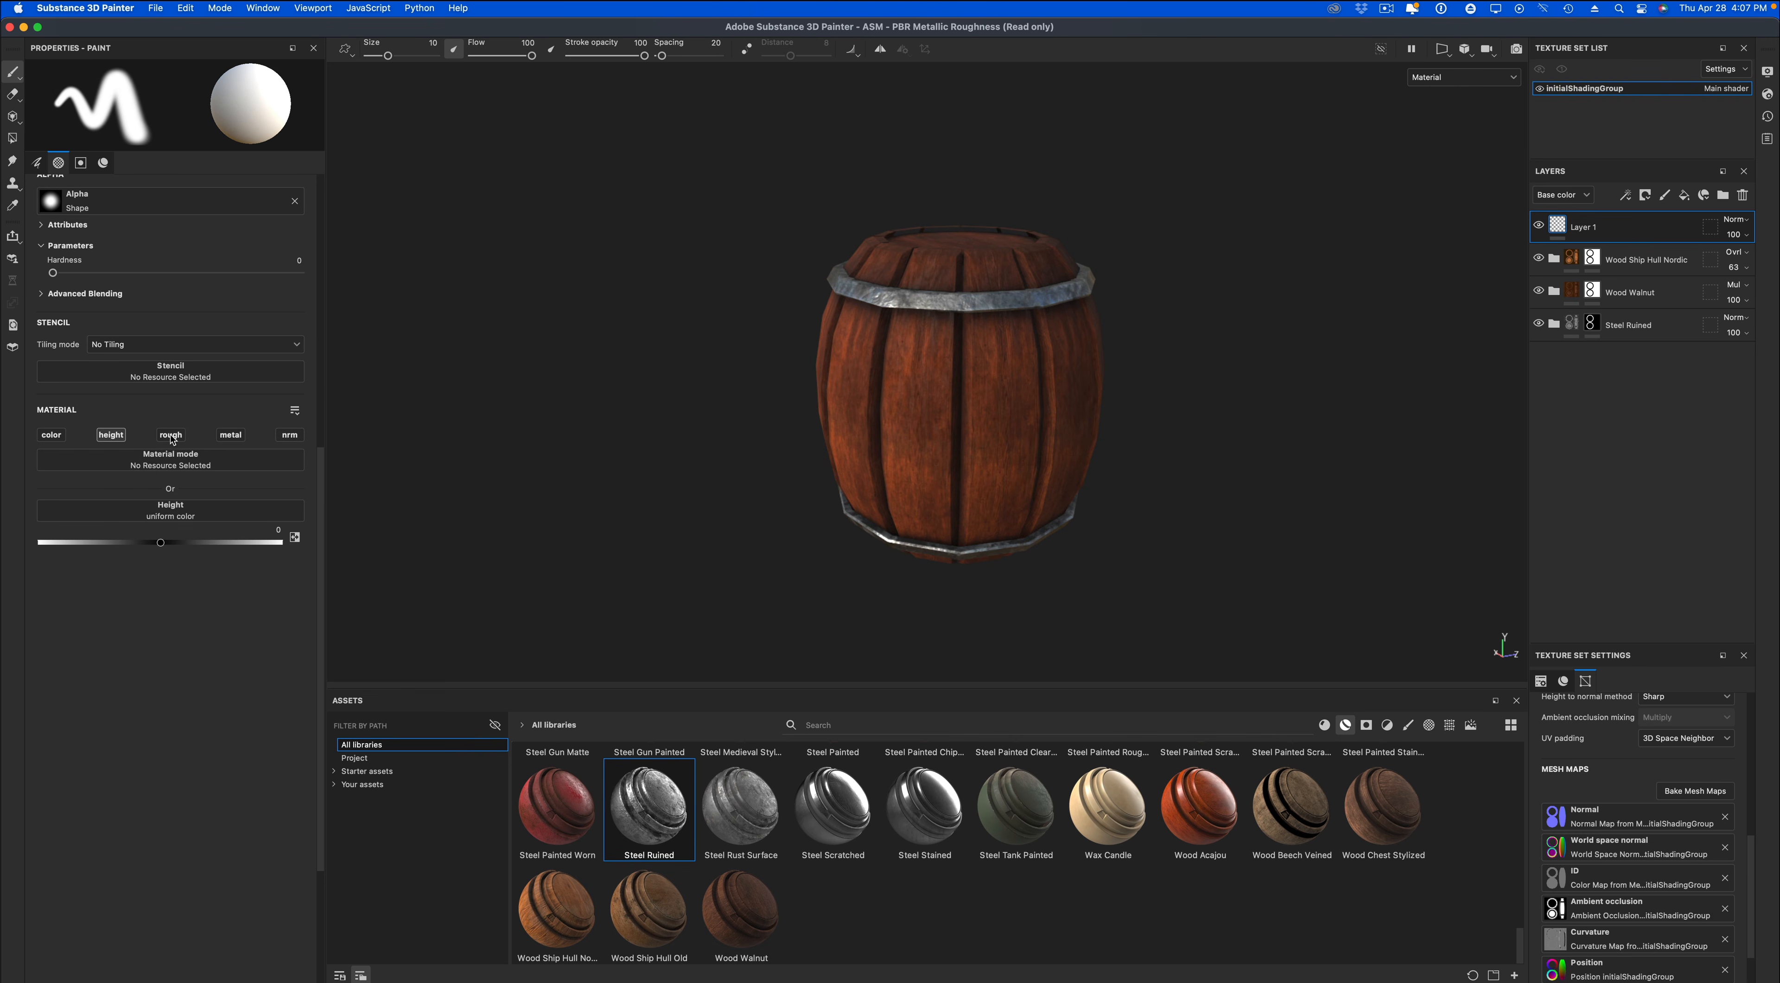
{"action": "left_click", "coordinate": [290, 434]}
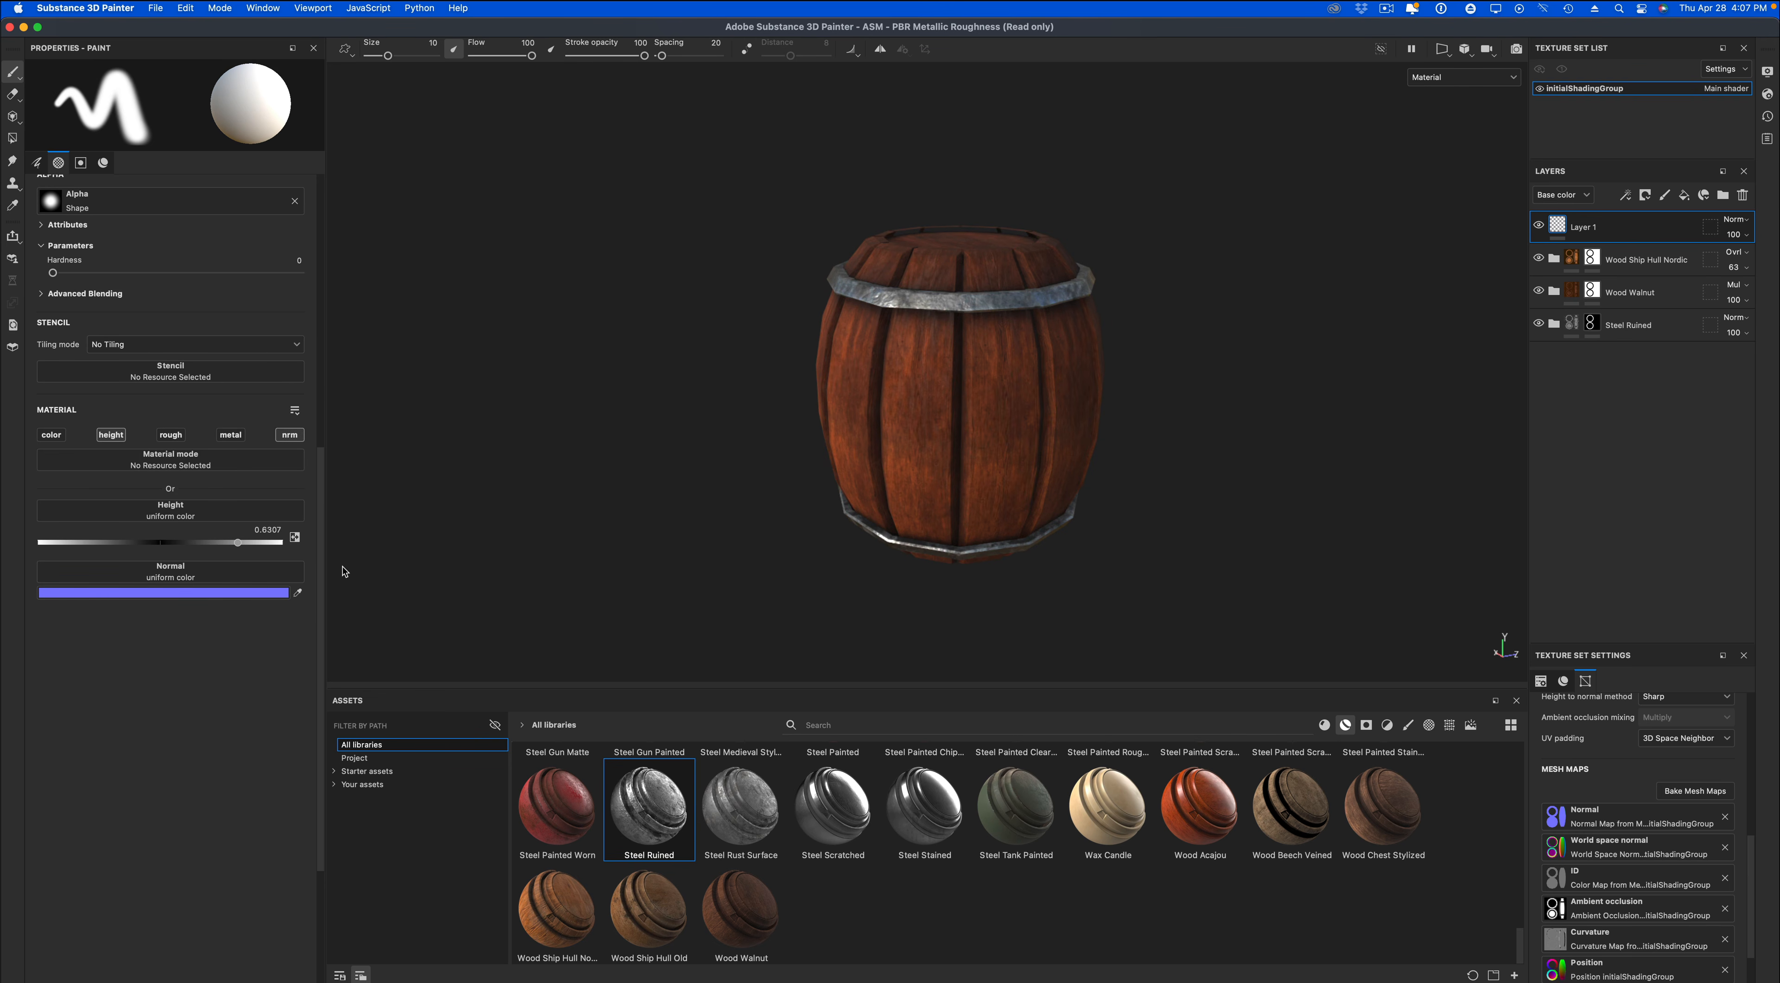
Switch the paint brush to Basic Soft from the brush library and reduce its size to 6.87.
{"action": "left_click", "coordinate": [1407, 724]}
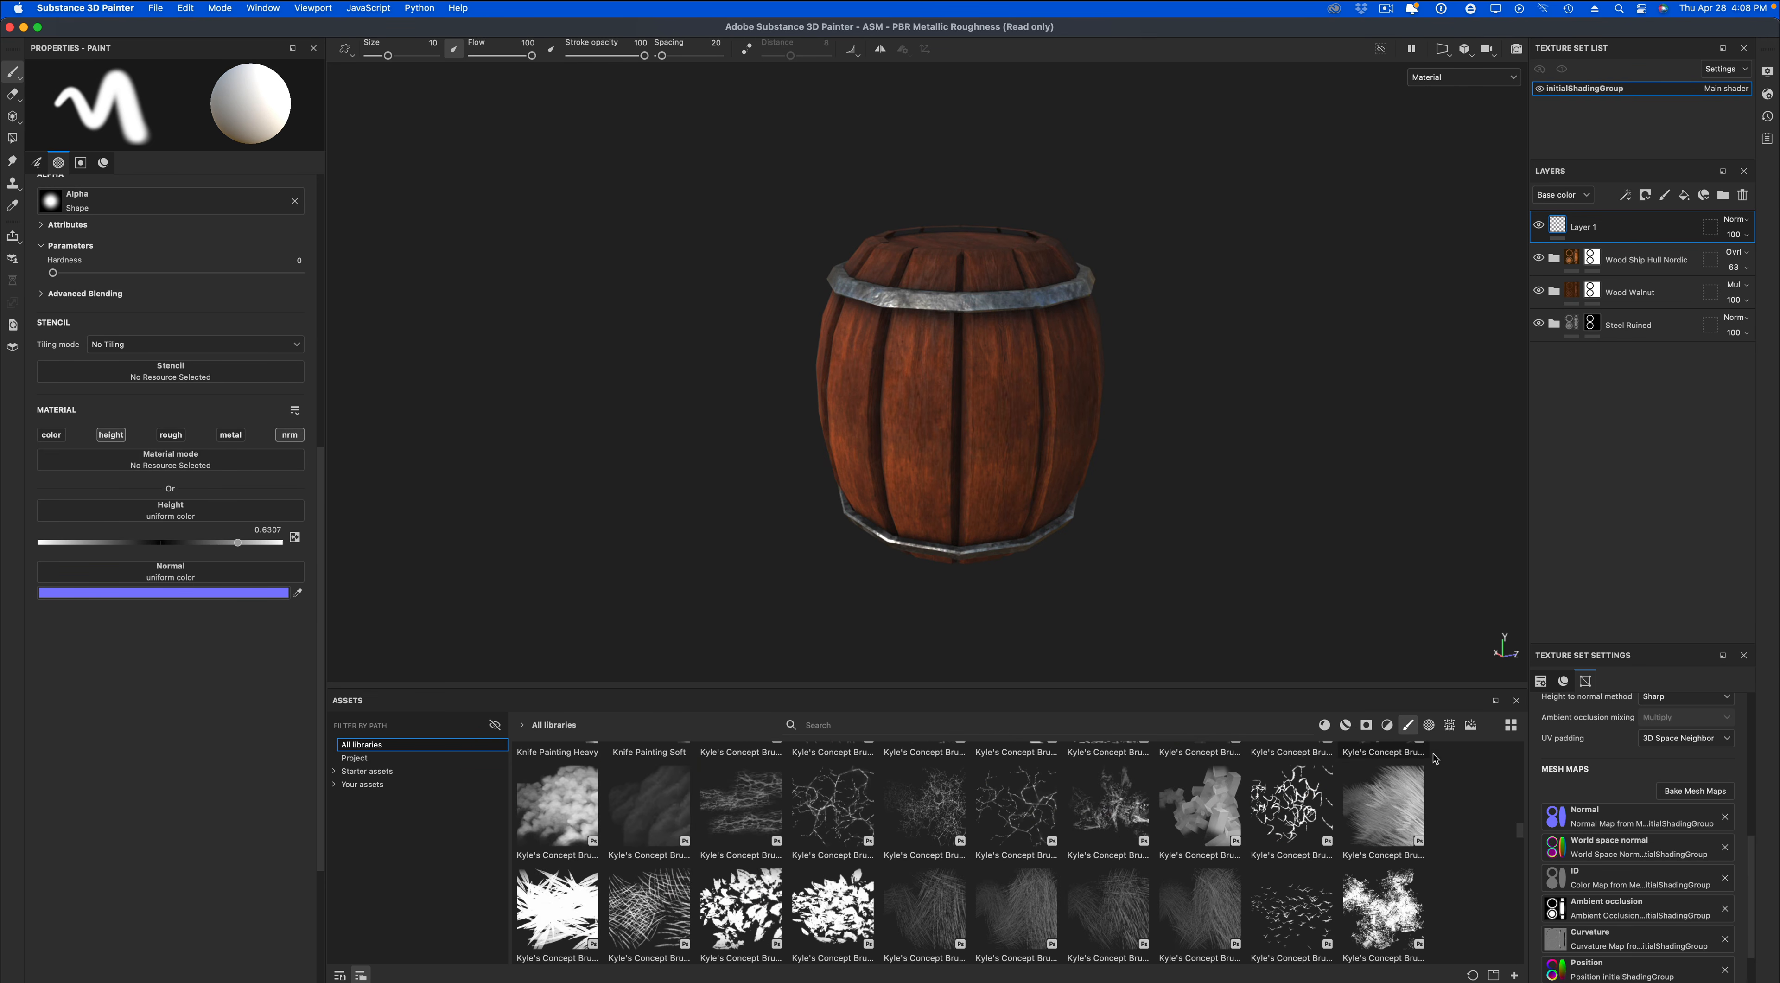
{"action": "left_click_drag", "start_coordinate": [1524, 832], "coordinate": [1524, 749]}
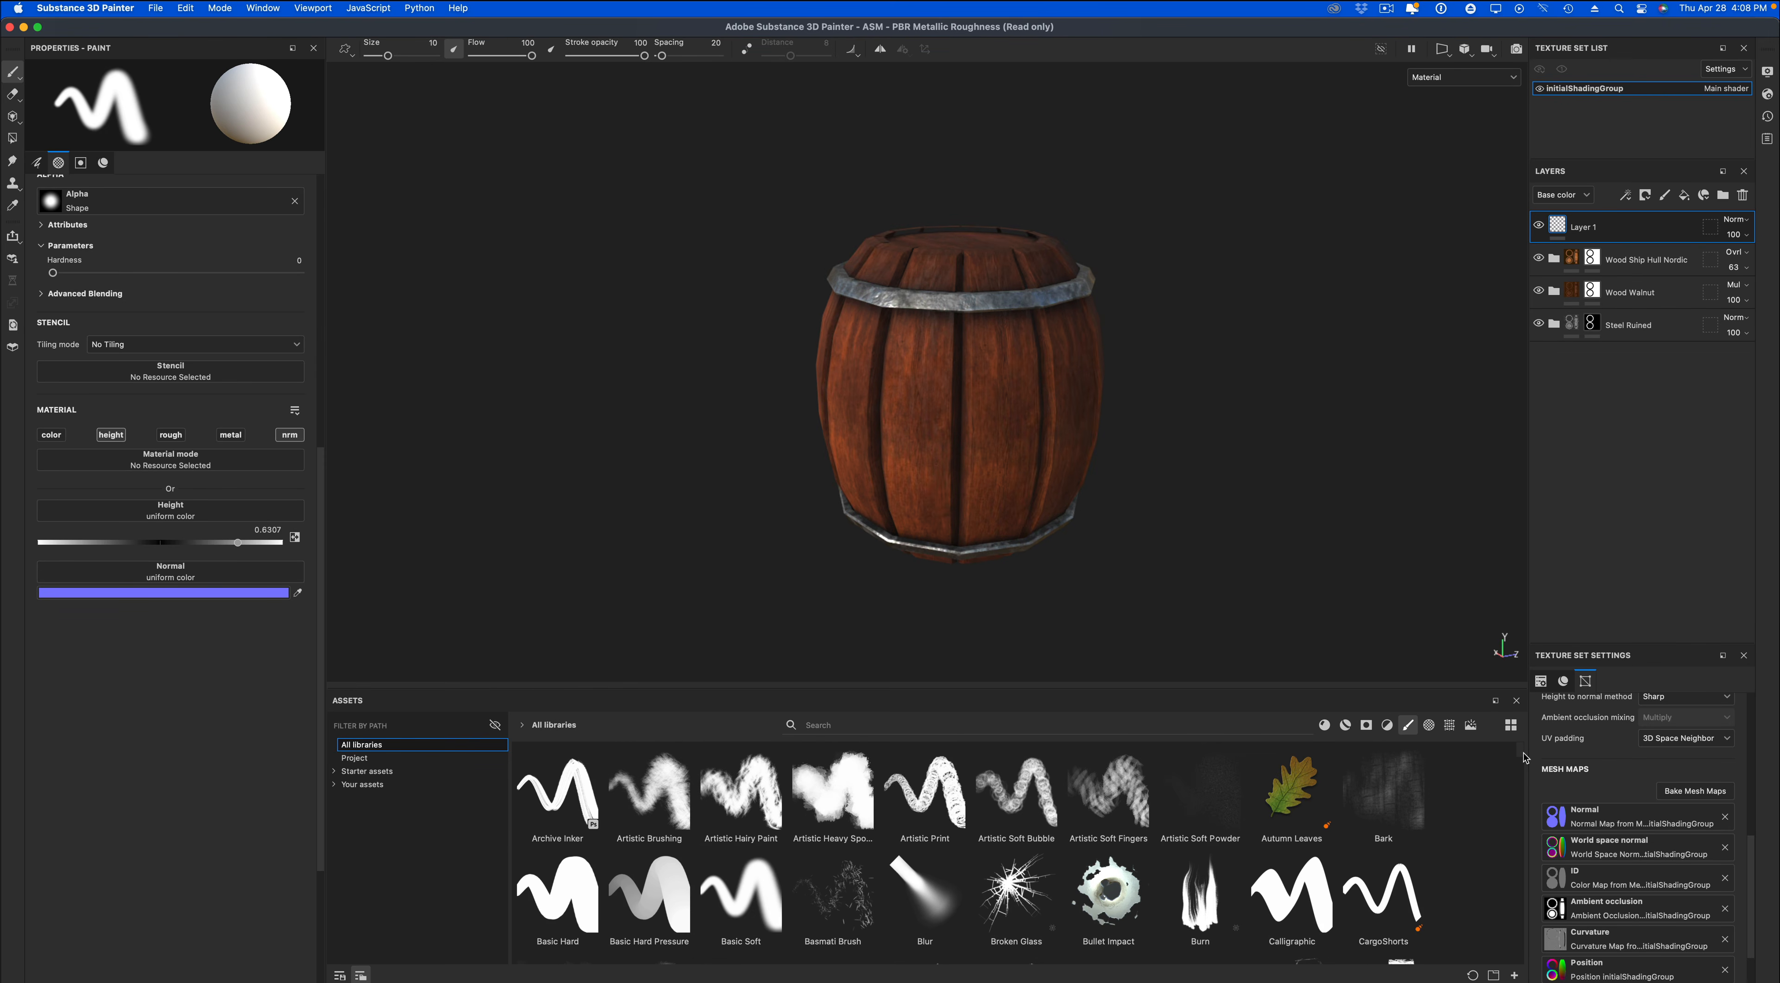
{"action": "left_click", "coordinate": [740, 893]}
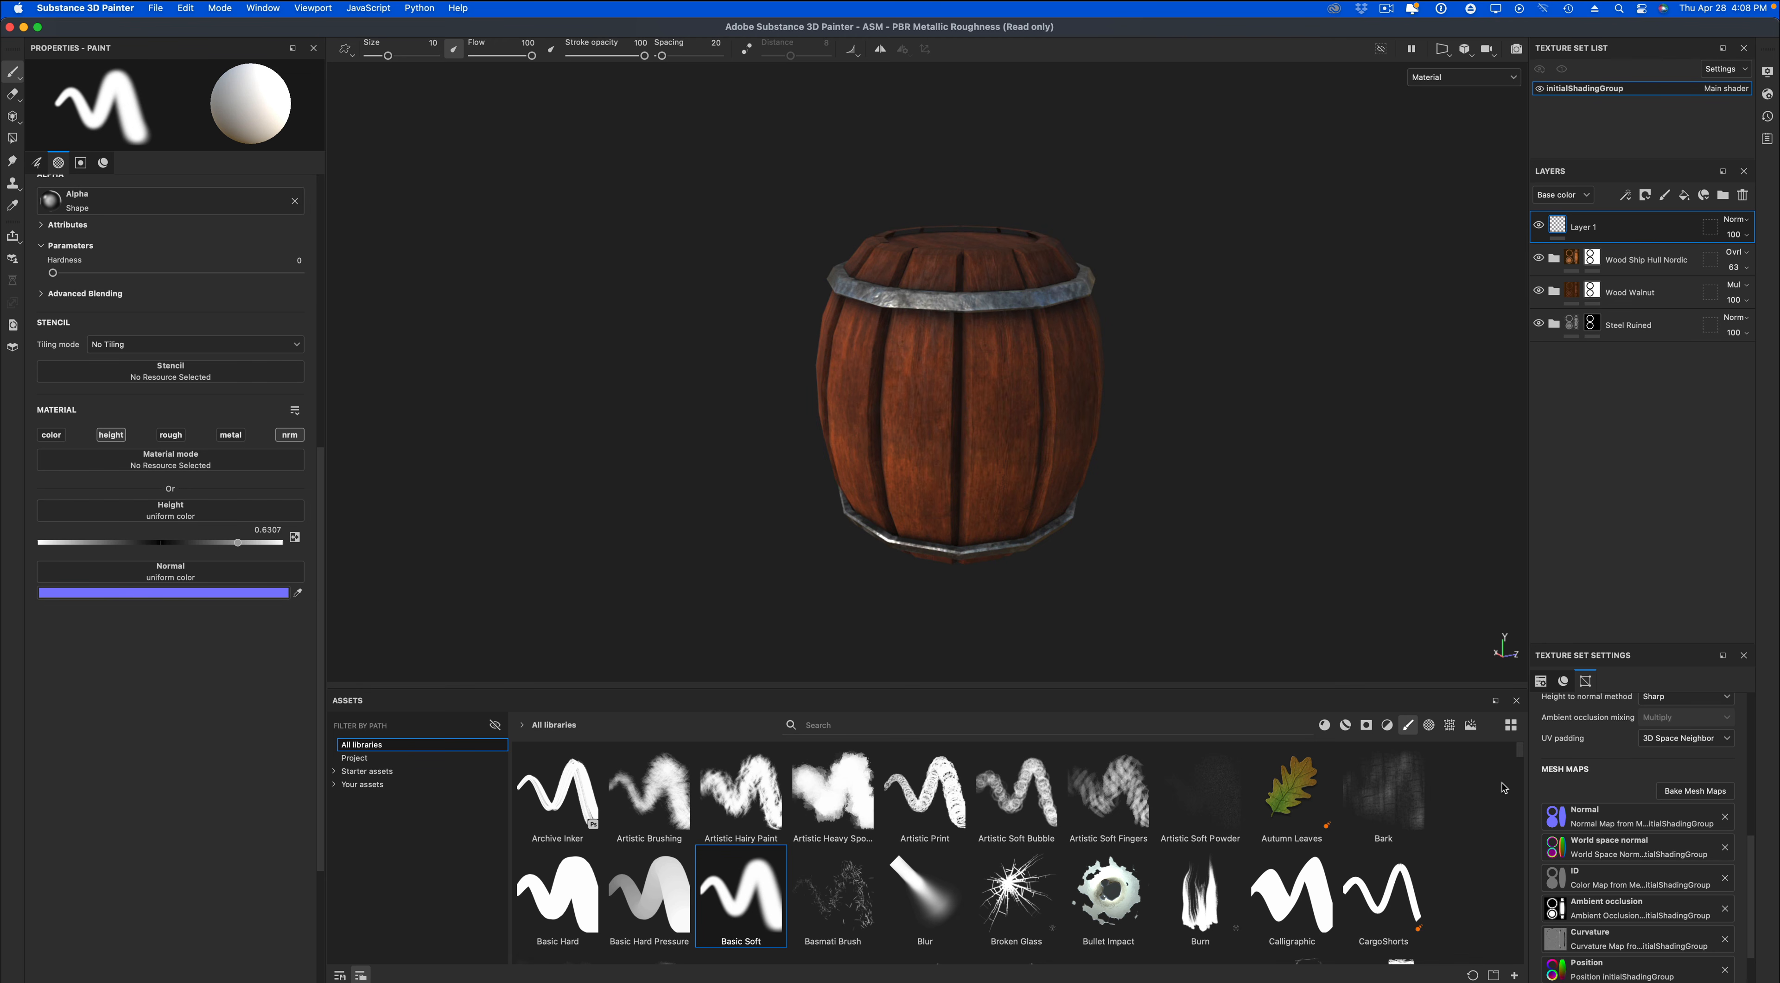
{"action": "mouse_move", "coordinate": [1523, 756]}
{"action": "left_mouse_down"}
{"action": "mouse_move", "coordinate": [1522, 960]}
{"action": "mouse_move", "coordinate": [1519, 744]}
{"action": "left_mouse_up"}
{"action": "scroll", "coordinate": [1183, 468], "scroll_direction": "up", "scroll_amount": 5}
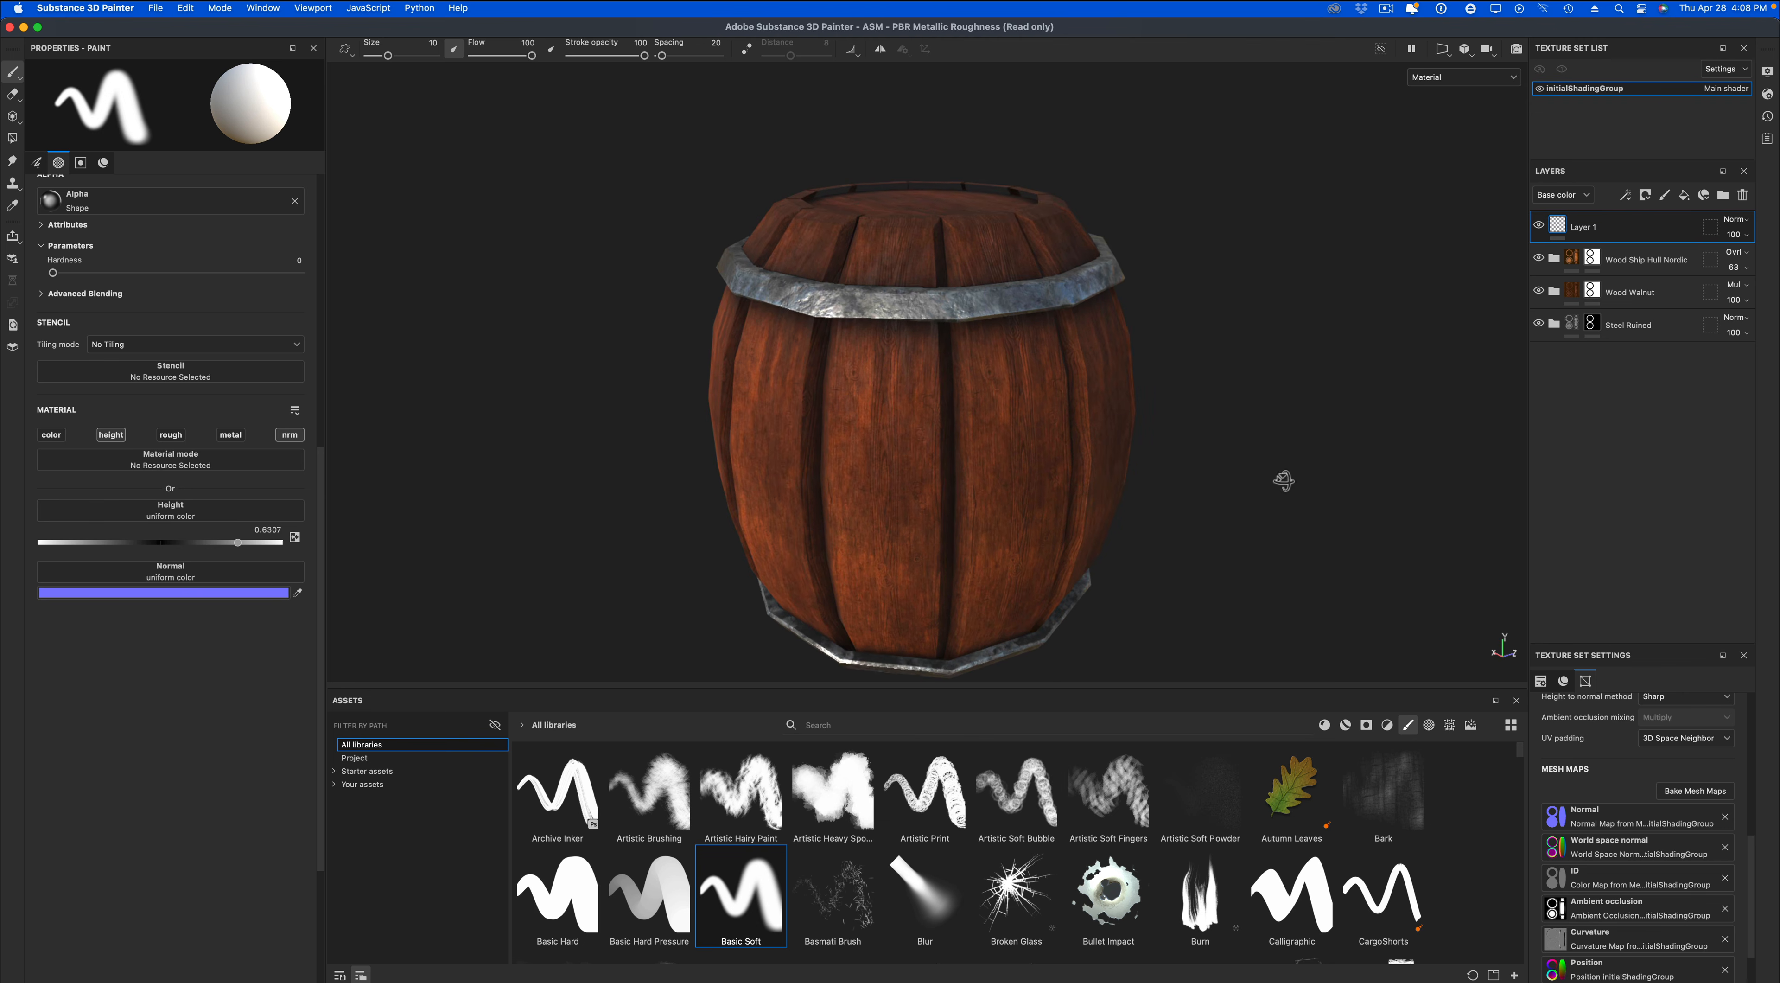
{"action": "left_click_drag", "start_coordinate": [388, 55], "coordinate": [384, 55]}
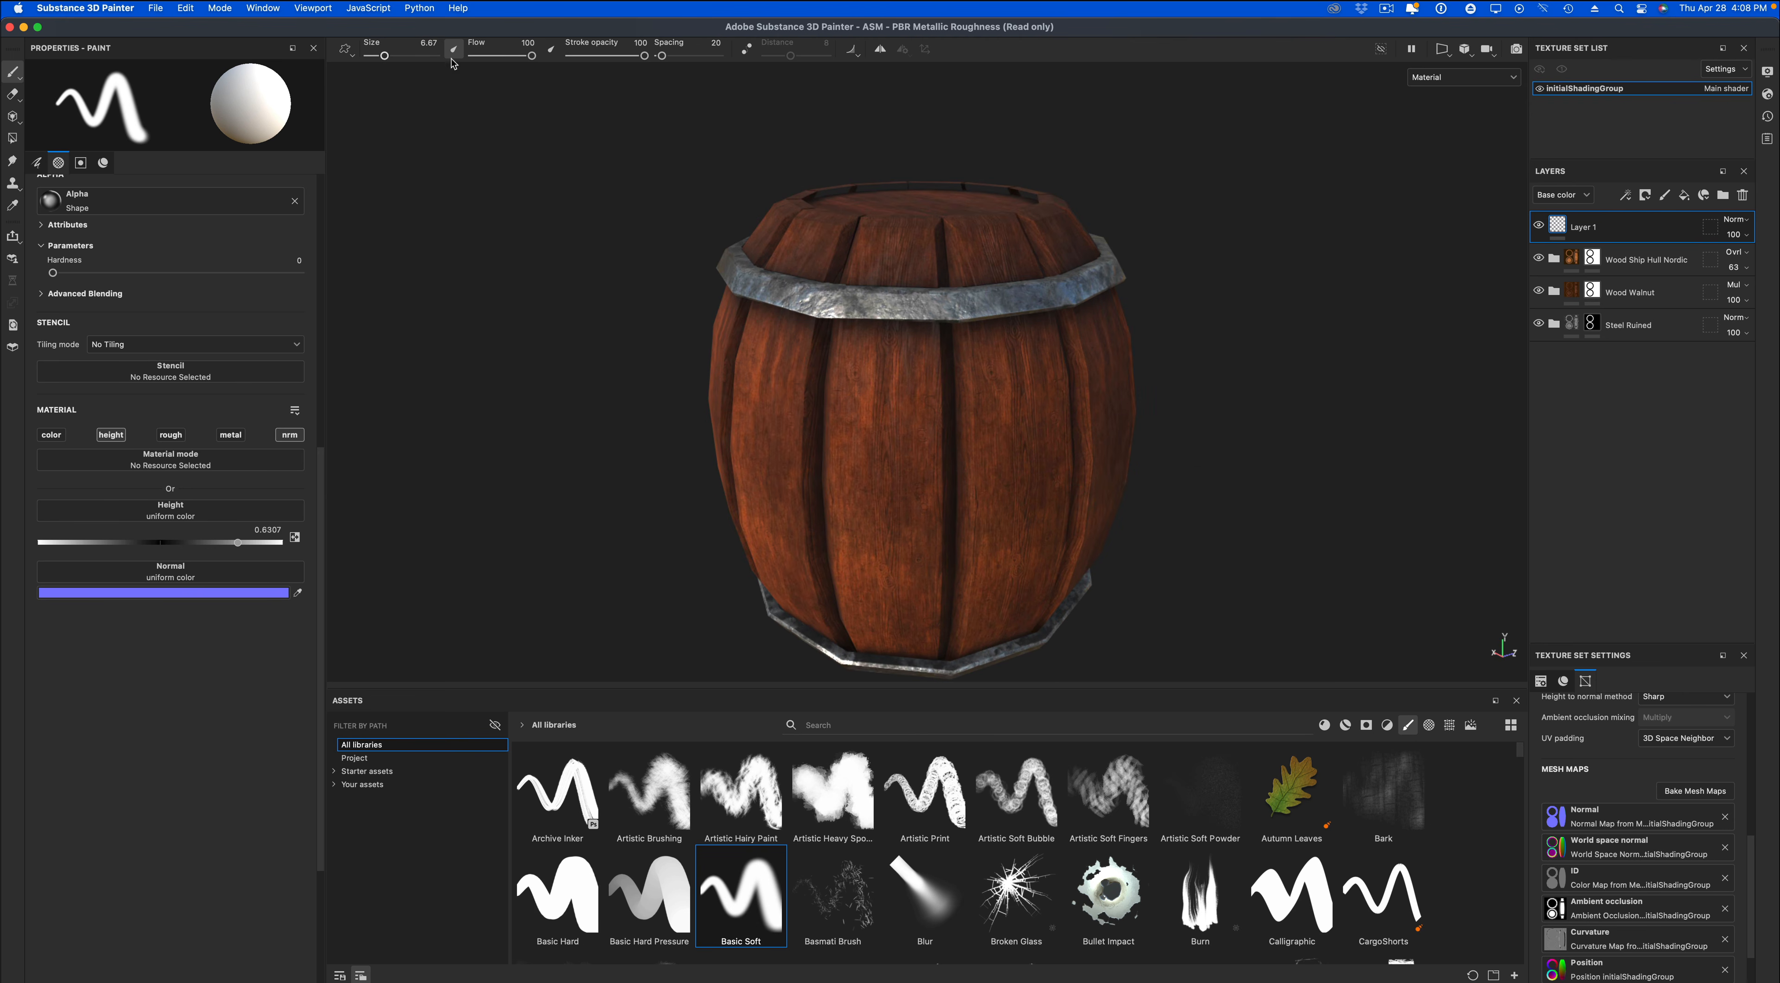
Turn on symmetry and paint raised bolts around the barrel's upper steel band.
{"action": "left_click", "coordinate": [880, 49]}
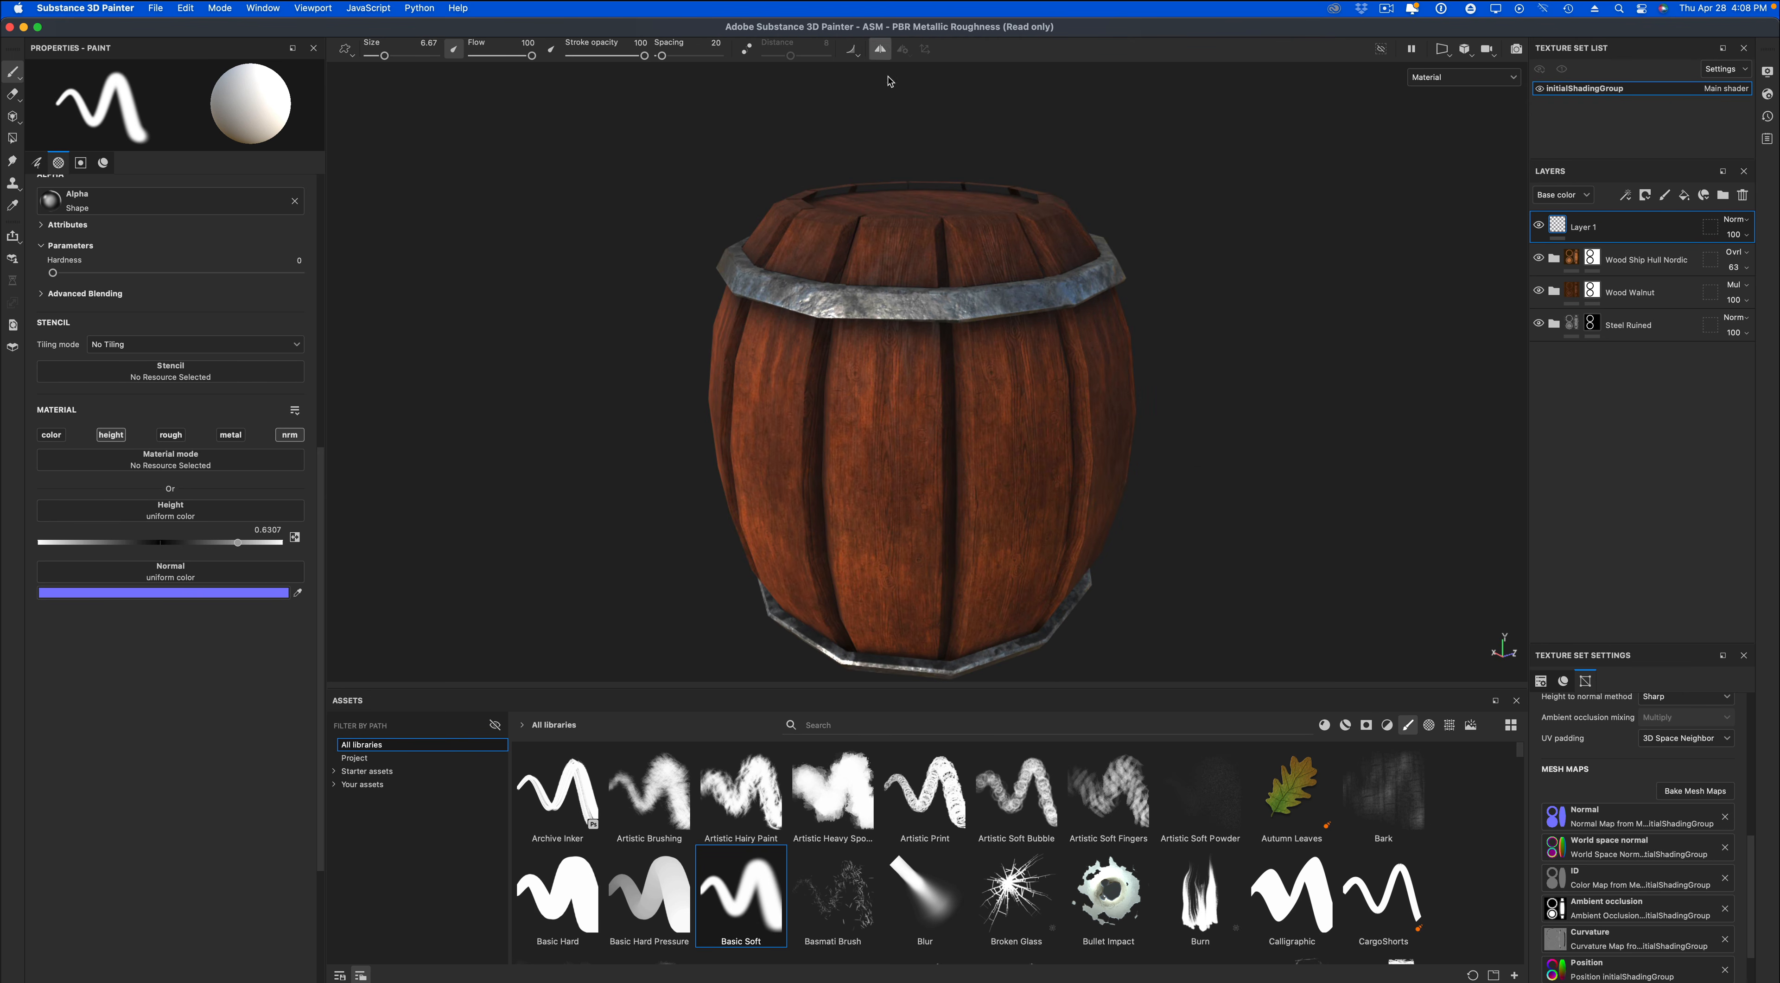
{"action": "left_click", "coordinate": [888, 304]}
{"action": "left_click_drag", "start_coordinate": [946, 312], "coordinate": [1176, 315], "text": "alt"}
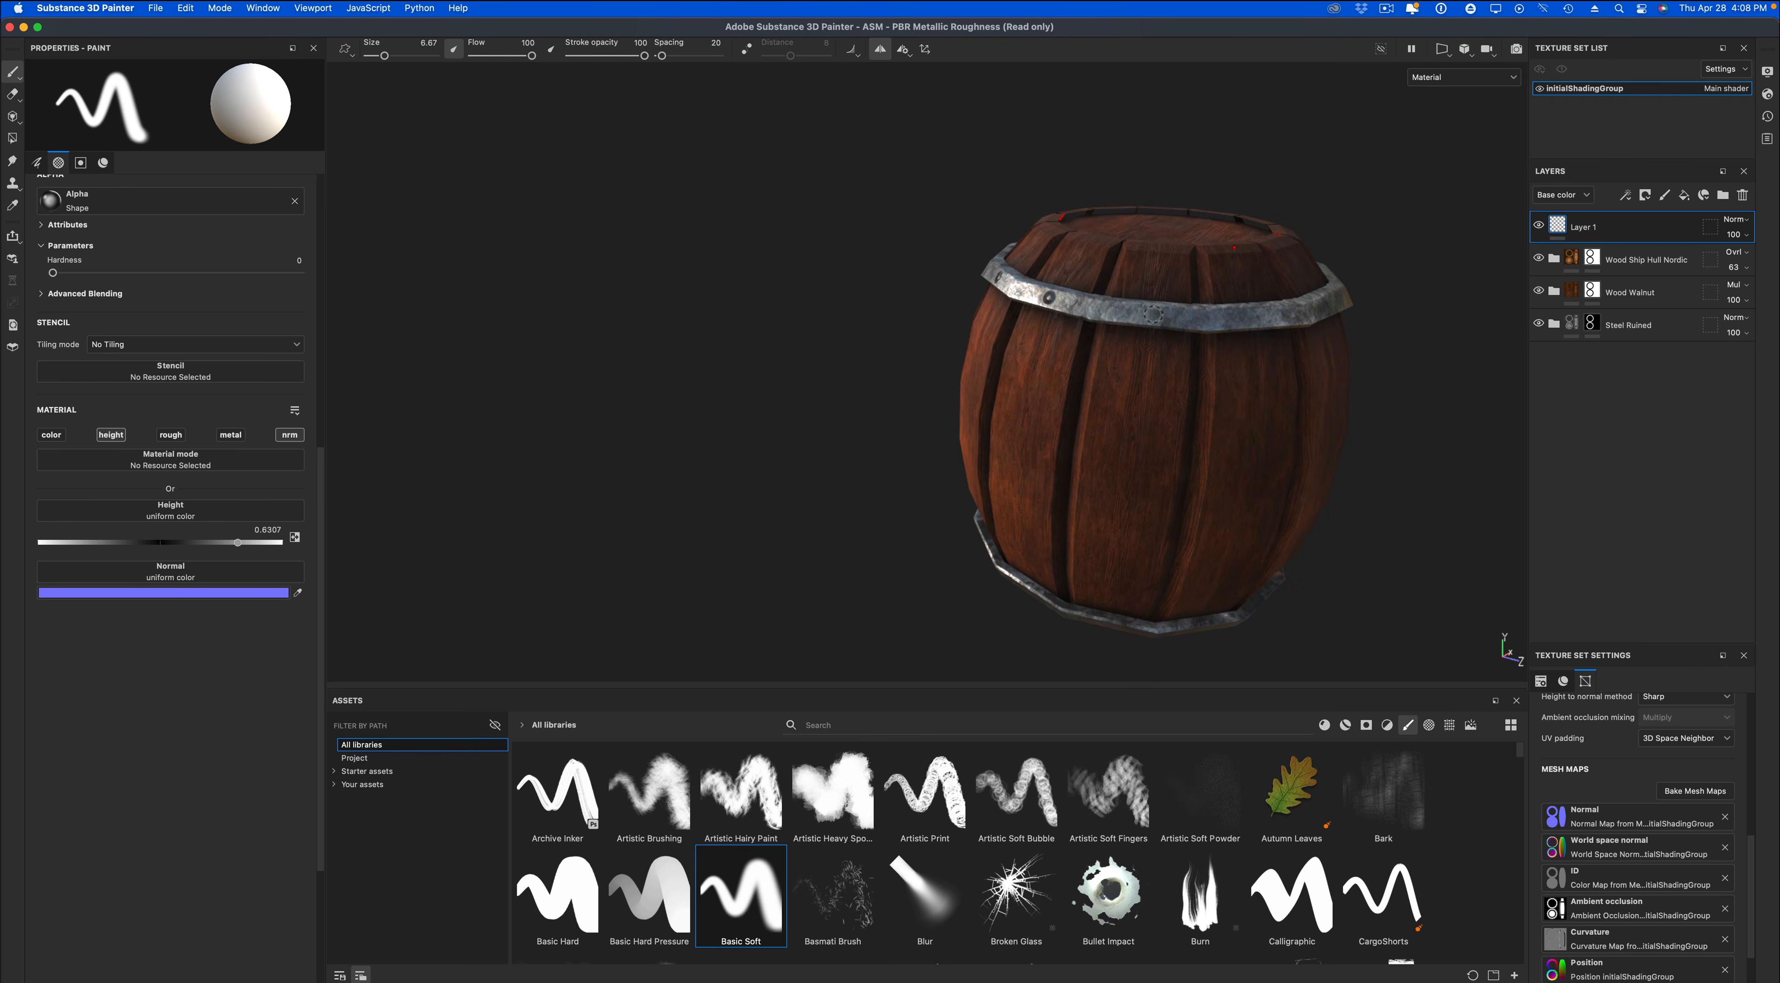
{"action": "left_click_drag", "start_coordinate": [1279, 427], "coordinate": [974, 403], "text": "alt"}
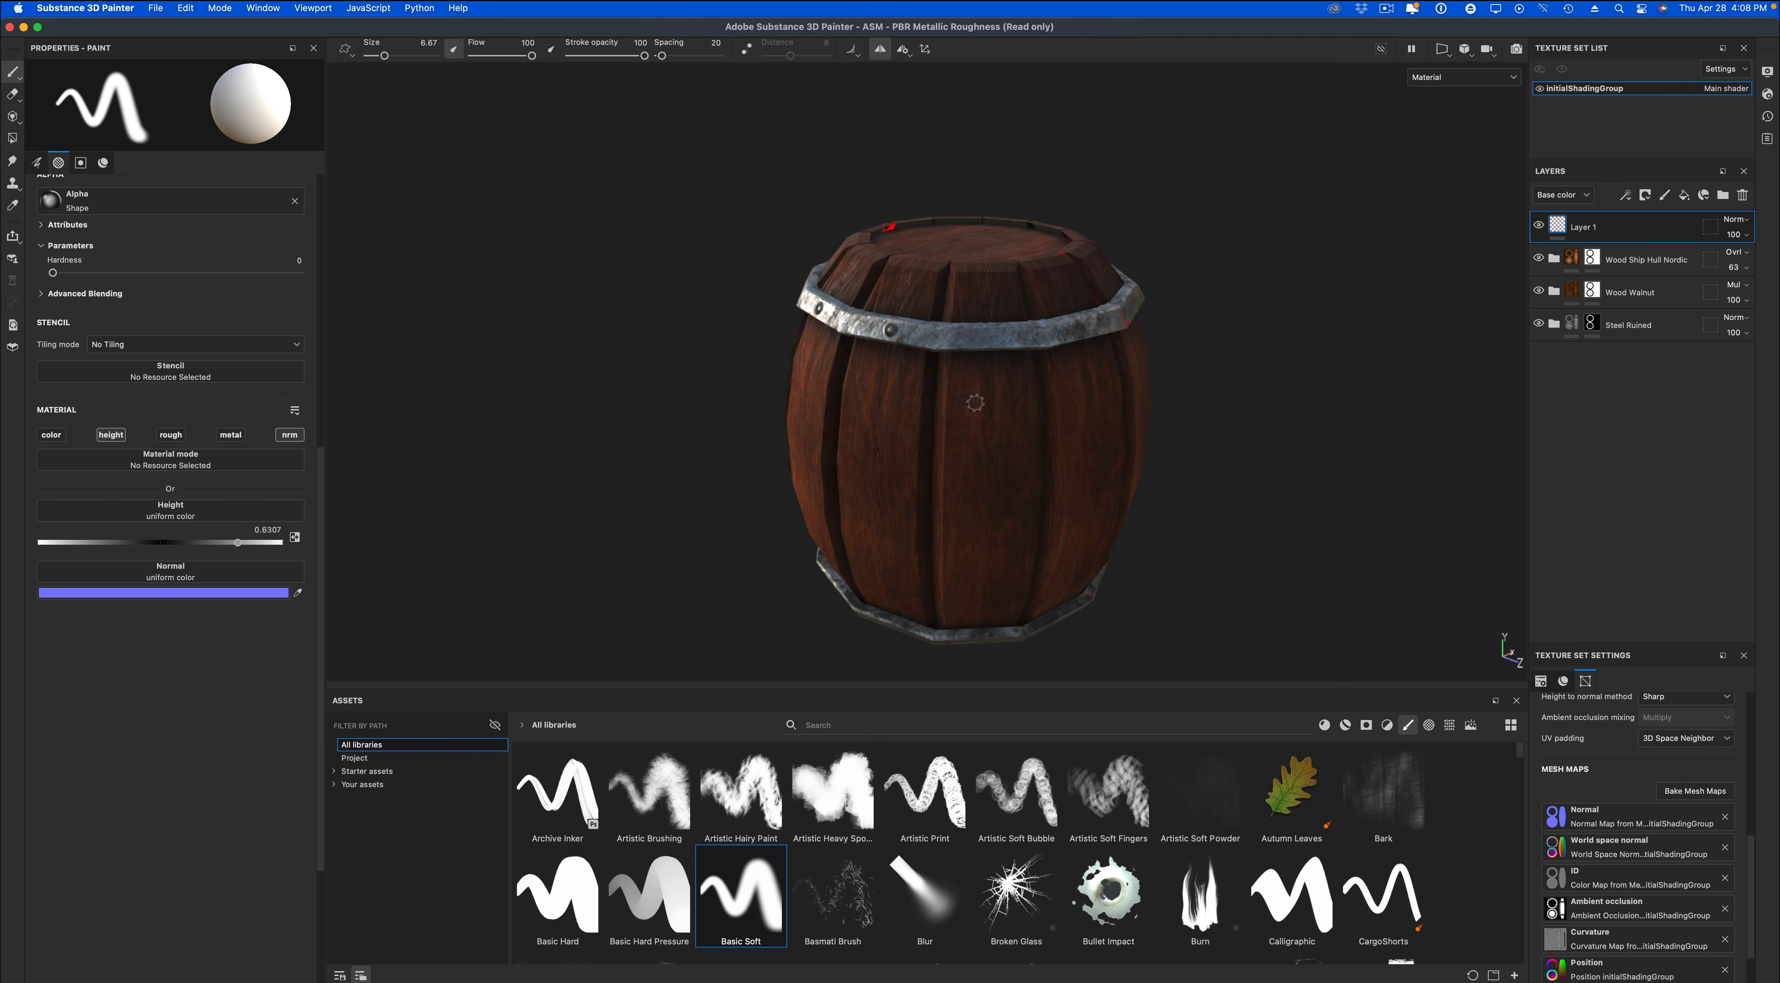
{"action": "left_click_drag", "start_coordinate": [1121, 374], "coordinate": [943, 376], "text": "alt"}
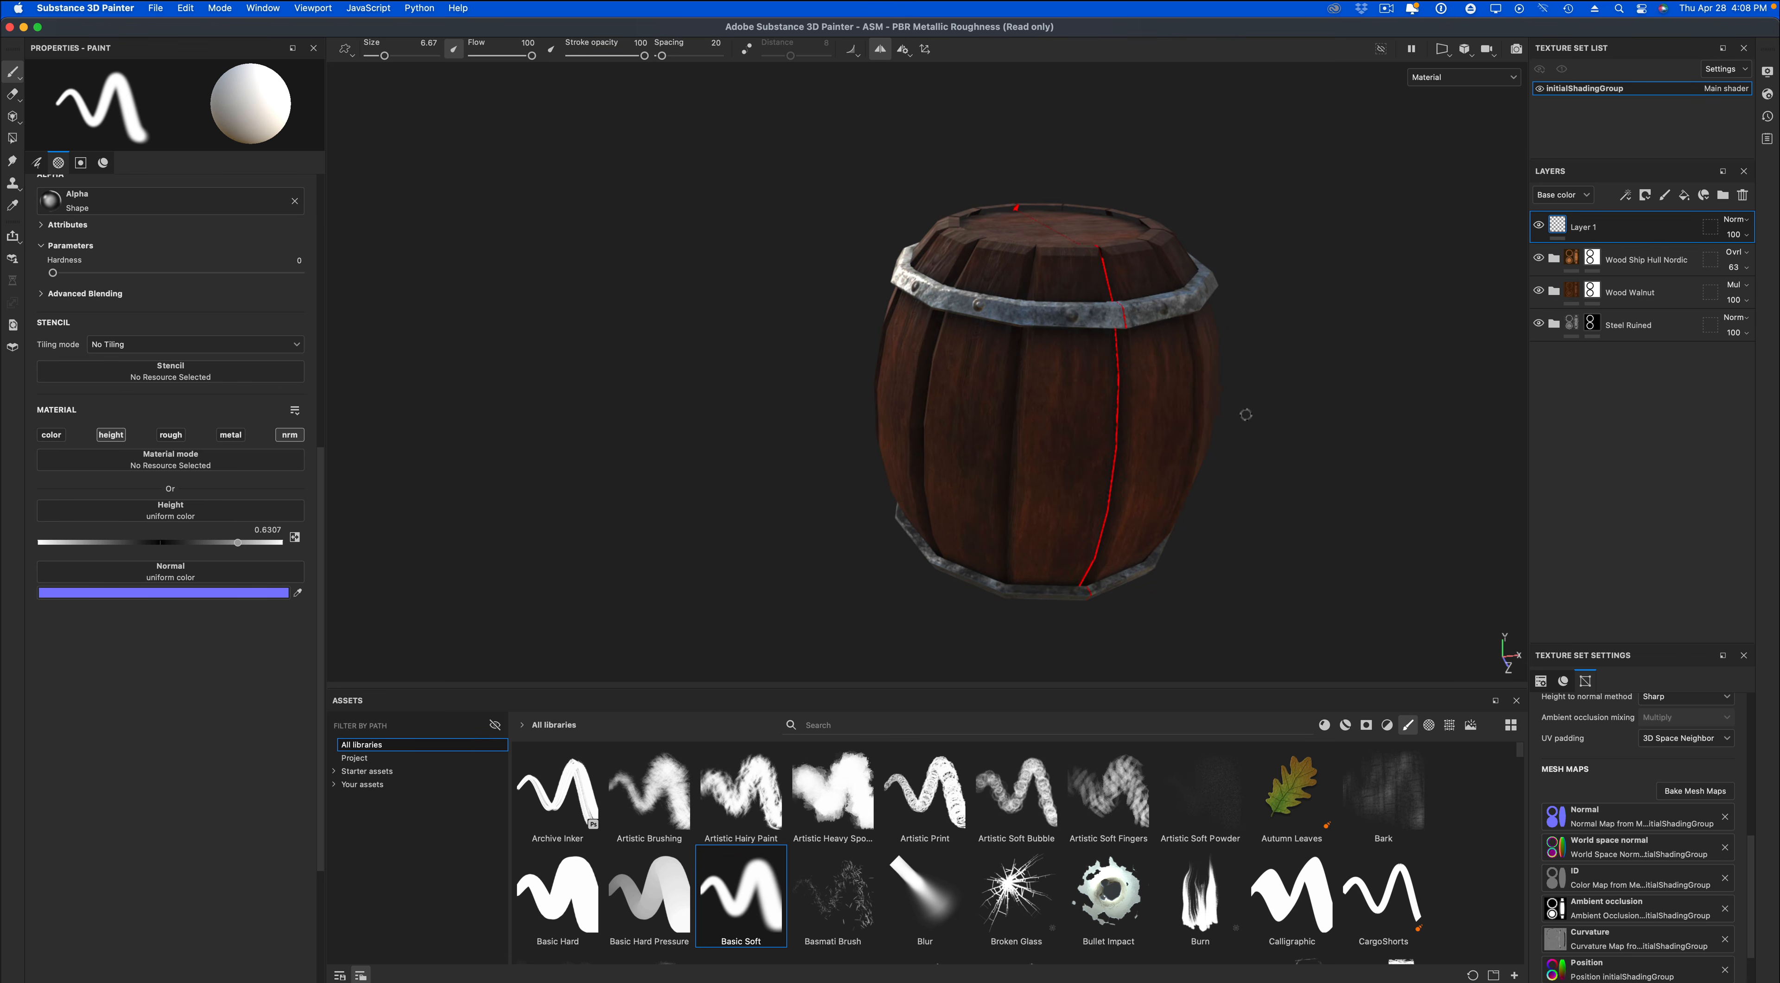
{"action": "mouse_move", "coordinate": [1243, 406]}
{"action": "left_mouse_down", "text": "alt"}
{"action": "mouse_move", "coordinate": [862, 389]}
{"action": "mouse_move", "coordinate": [1146, 352]}
{"action": "left_mouse_up", "text": "alt"}
Paint matching raised bolts around the barrel's lower steel band with symmetry on.
{"action": "mouse_move", "coordinate": [1162, 511]}
{"action": "left_mouse_down", "text": "alt"}
{"action": "mouse_move", "coordinate": [968, 359]}
{"action": "mouse_move", "coordinate": [1146, 261]}
{"action": "left_mouse_up", "text": "alt"}
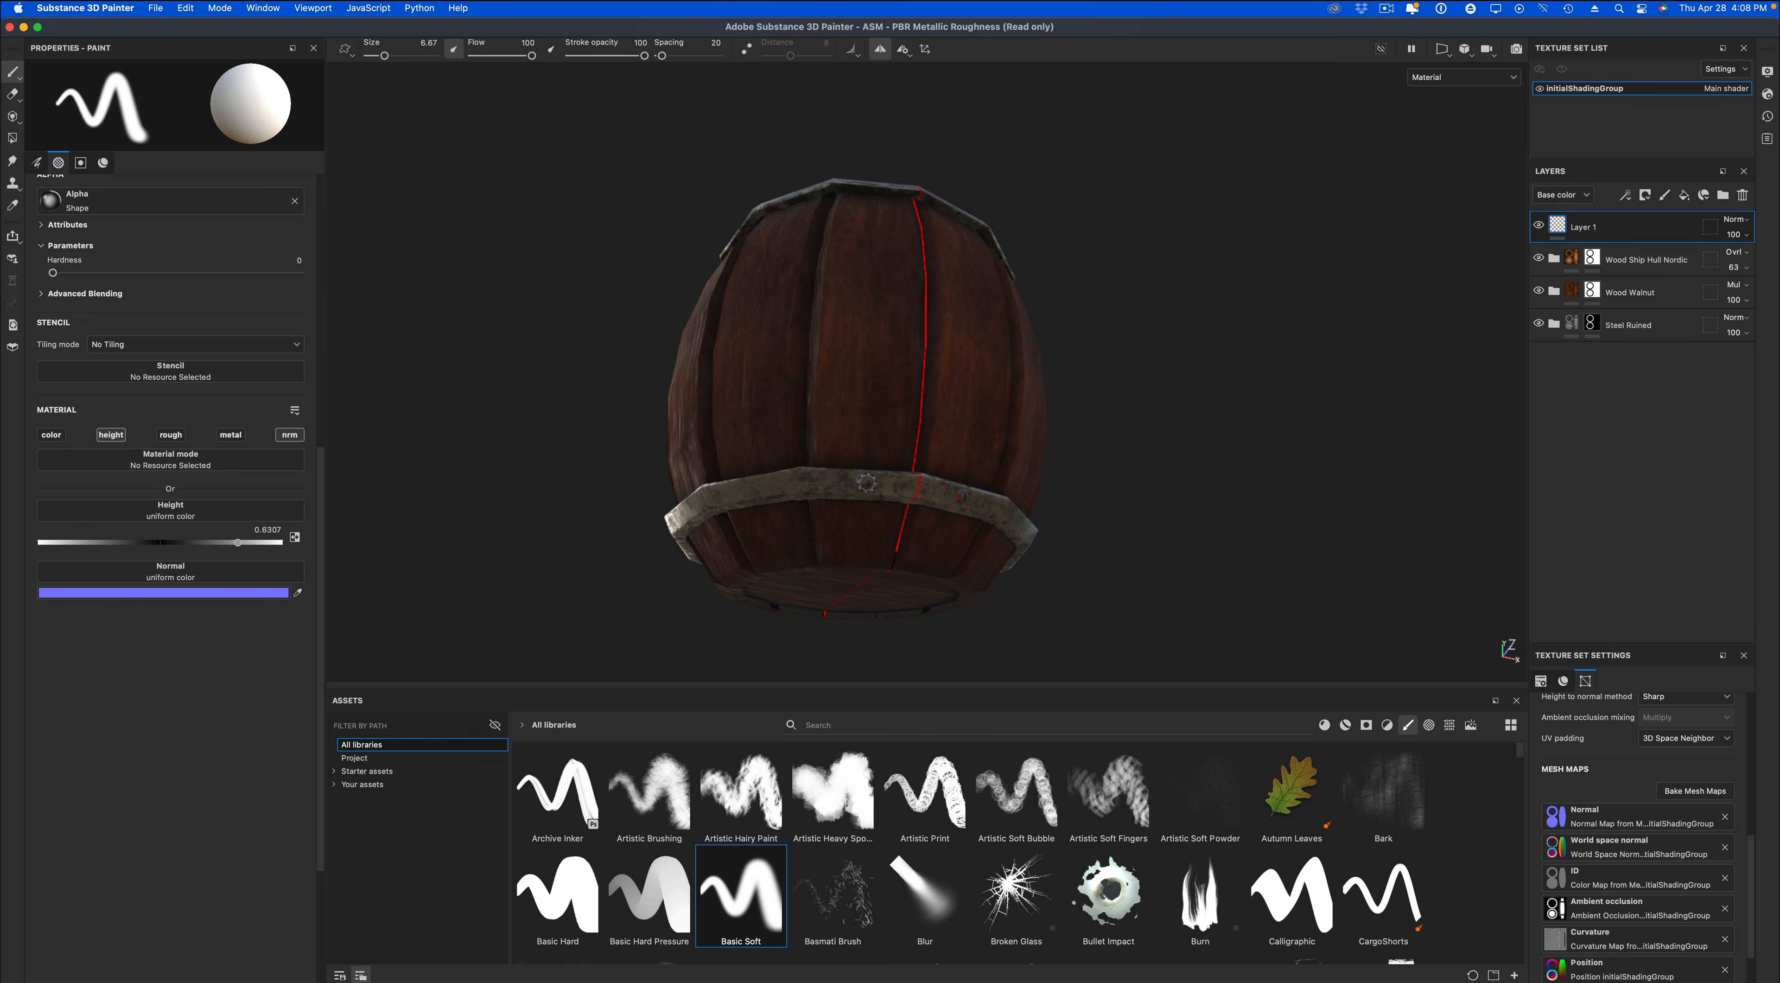
{"action": "left_click_drag", "start_coordinate": [866, 483], "coordinate": [828, 510], "text": "alt"}
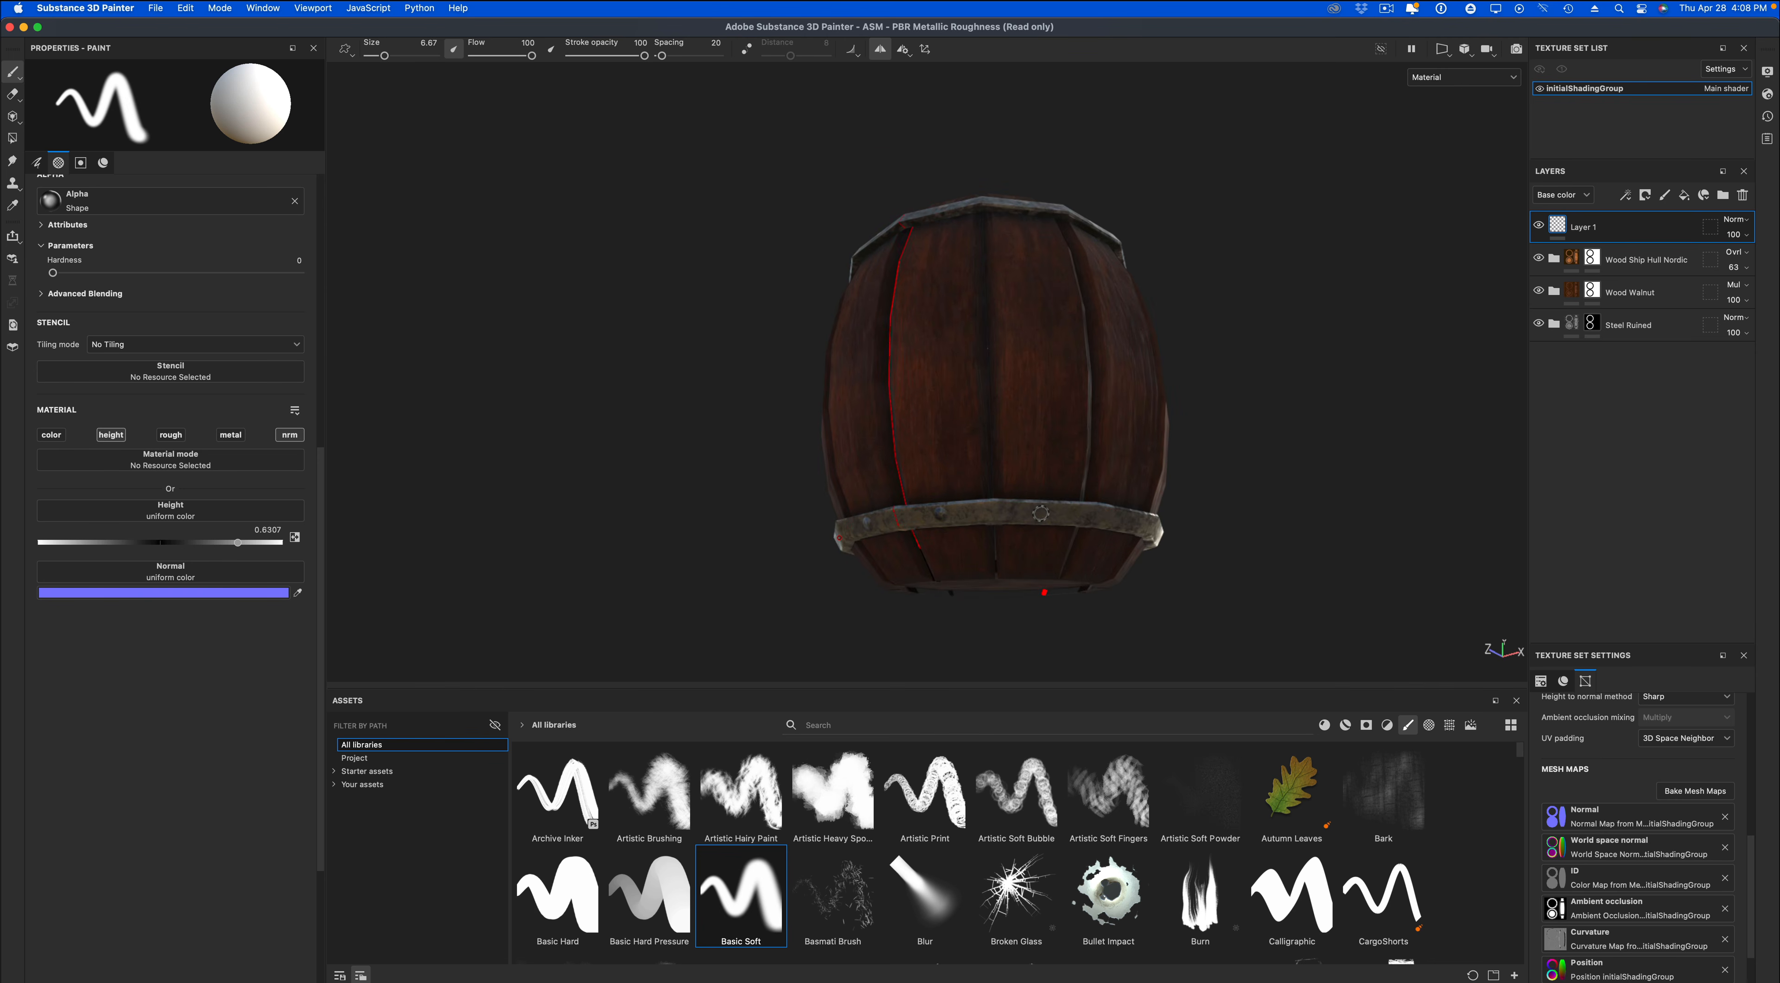
{"action": "mouse_move", "coordinate": [1184, 533]}
{"action": "left_mouse_down", "text": "alt"}
{"action": "mouse_move", "coordinate": [1078, 525]}
{"action": "mouse_move", "coordinate": [1132, 502]}
{"action": "left_mouse_up", "text": "alt"}
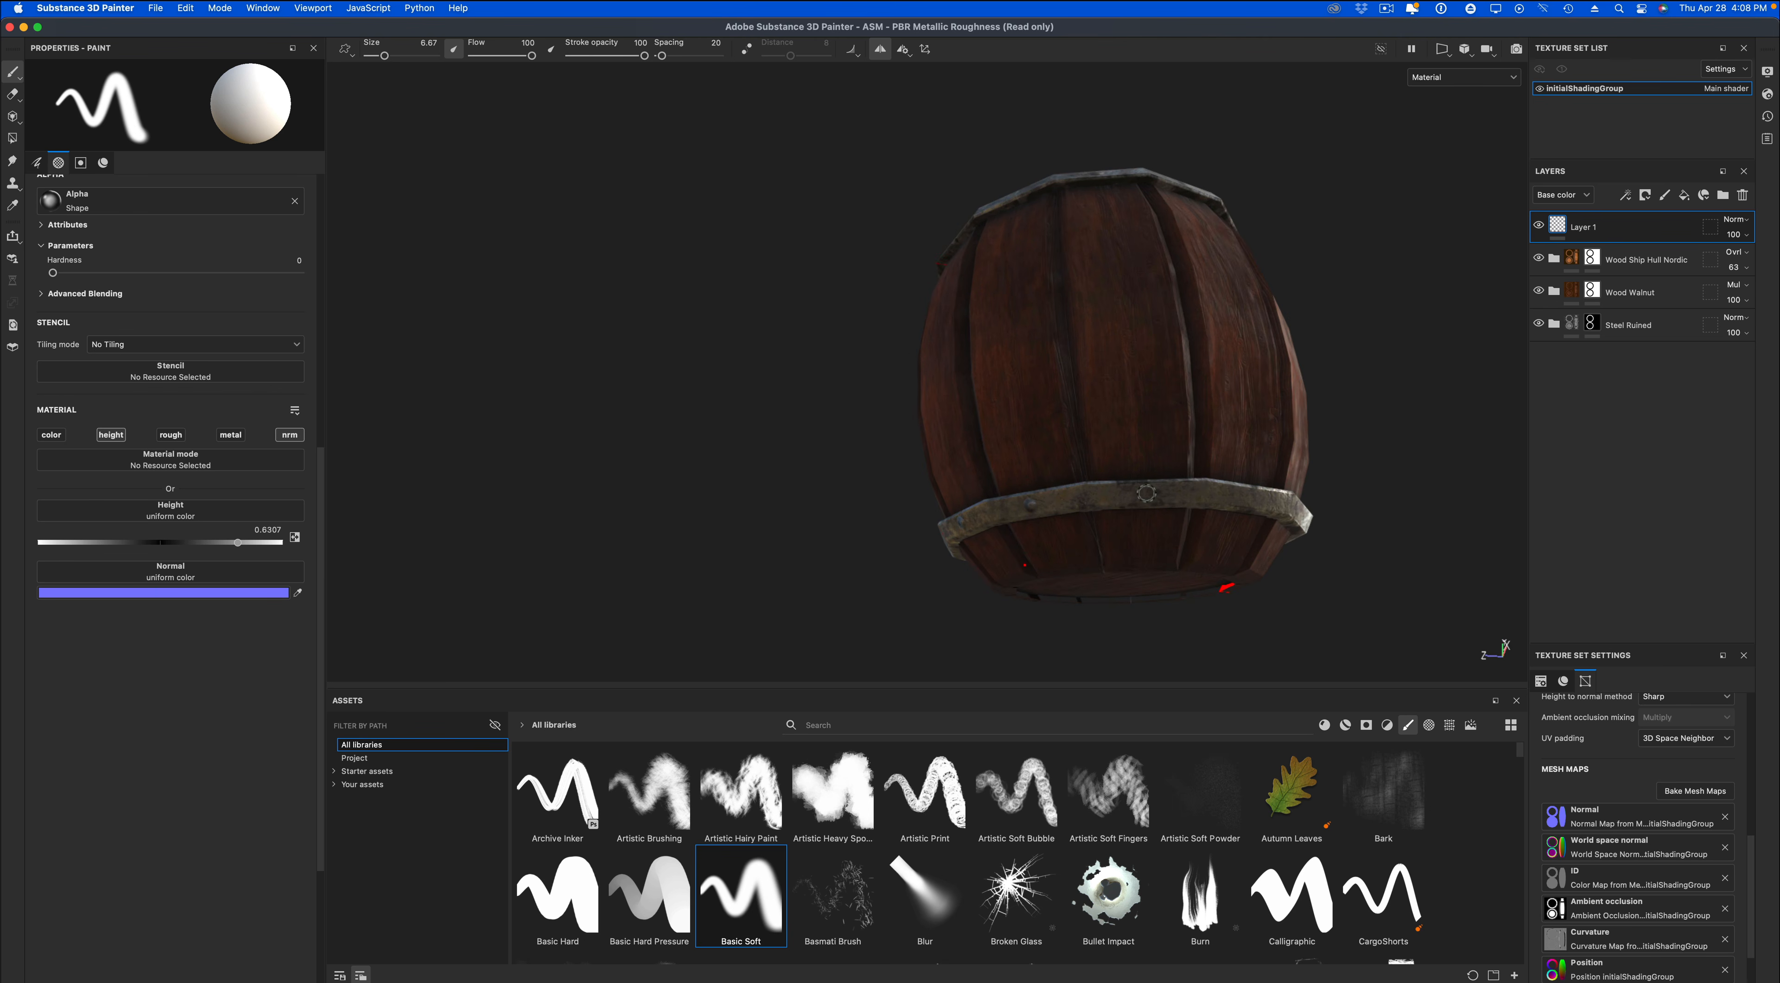
{"action": "mouse_move", "coordinate": [1266, 493]}
{"action": "left_mouse_down", "text": "alt"}
{"action": "mouse_move", "coordinate": [1140, 498]}
{"action": "mouse_move", "coordinate": [1231, 501]}
{"action": "mouse_move", "coordinate": [1180, 447]}
{"action": "left_mouse_up", "text": "alt"}
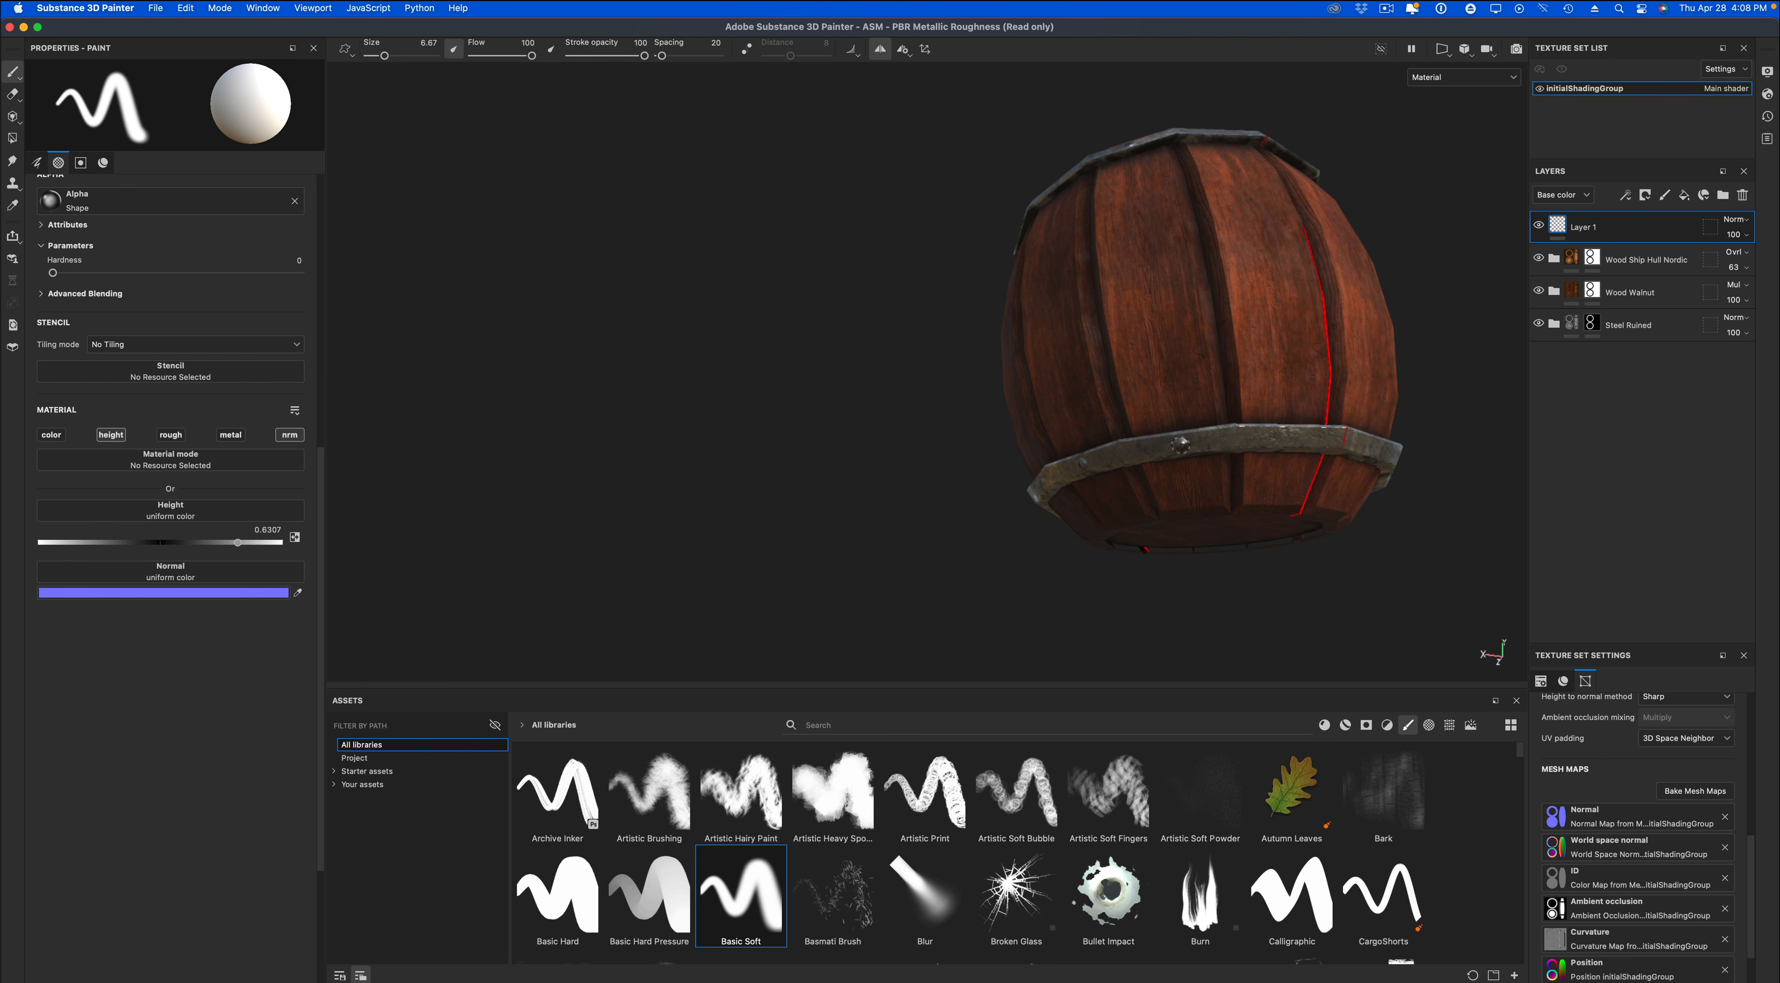
{"action": "left_click_drag", "start_coordinate": [1325, 362], "coordinate": [1152, 370], "text": "alt"}
{"action": "key", "text": "f"}
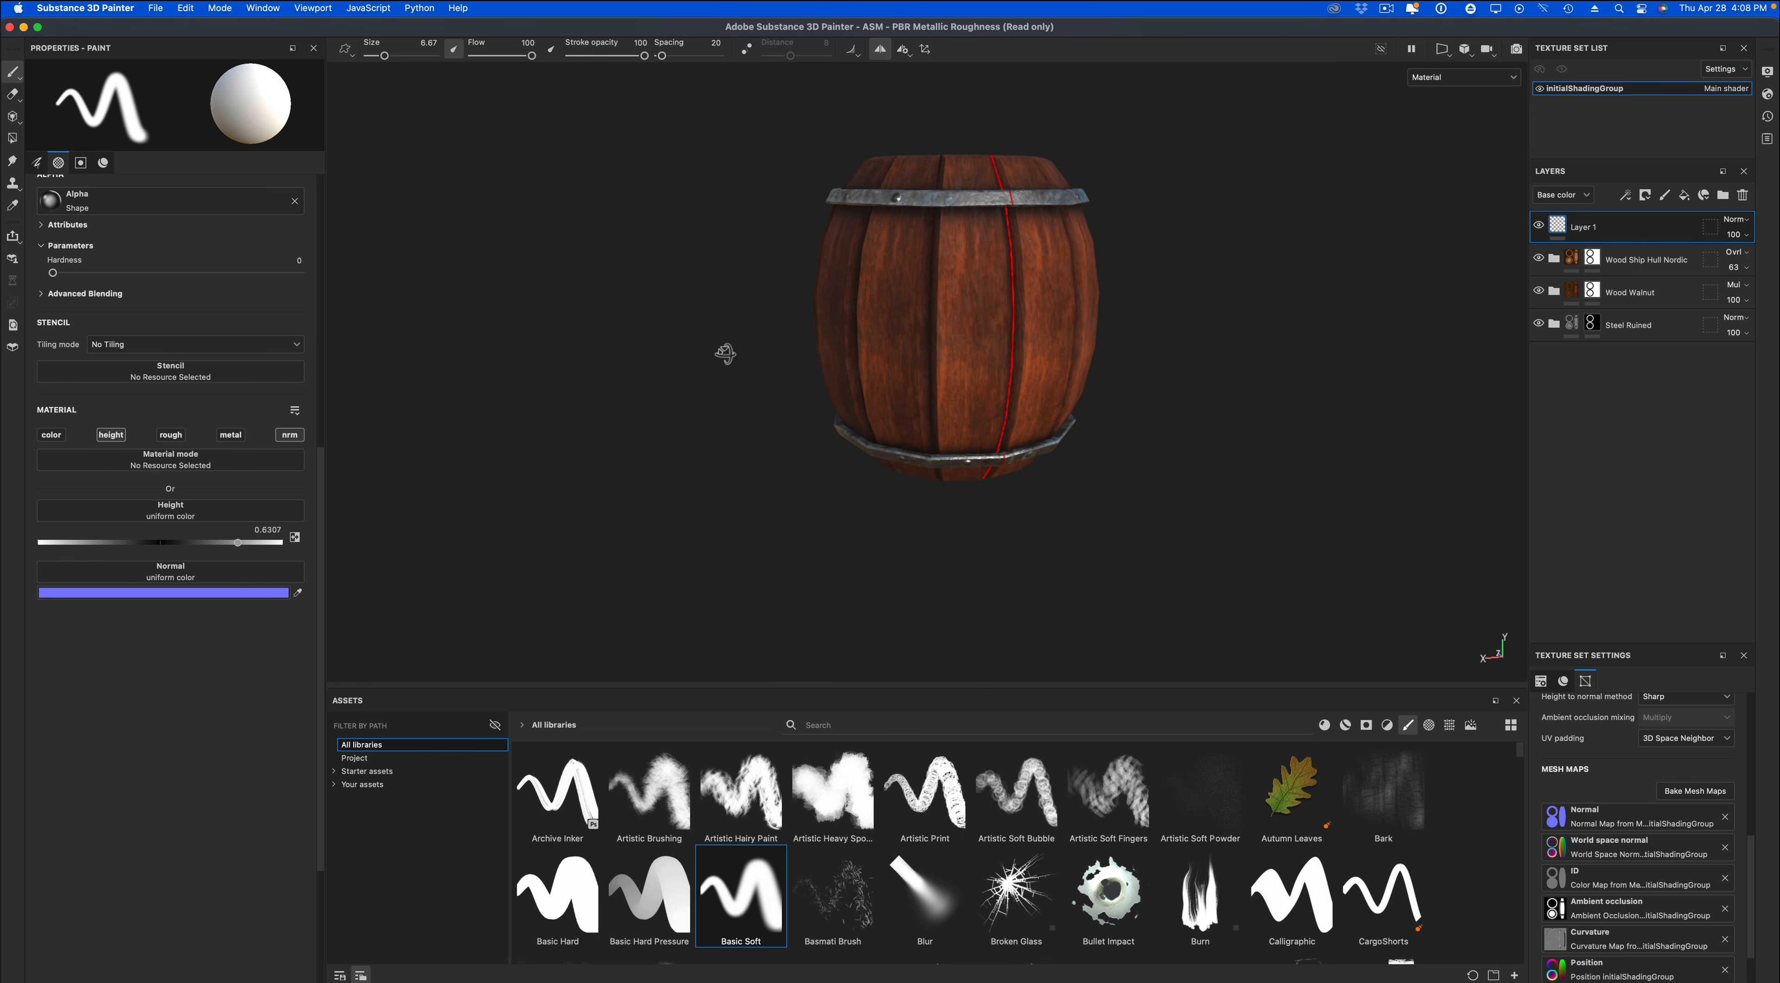
Fill in the missing bolts on the upper band with symmetrical dabs beside the existing one.
{"action": "left_click", "coordinate": [880, 49]}
{"action": "left_click_drag", "start_coordinate": [1028, 181], "coordinate": [559, 108], "text": "alt"}
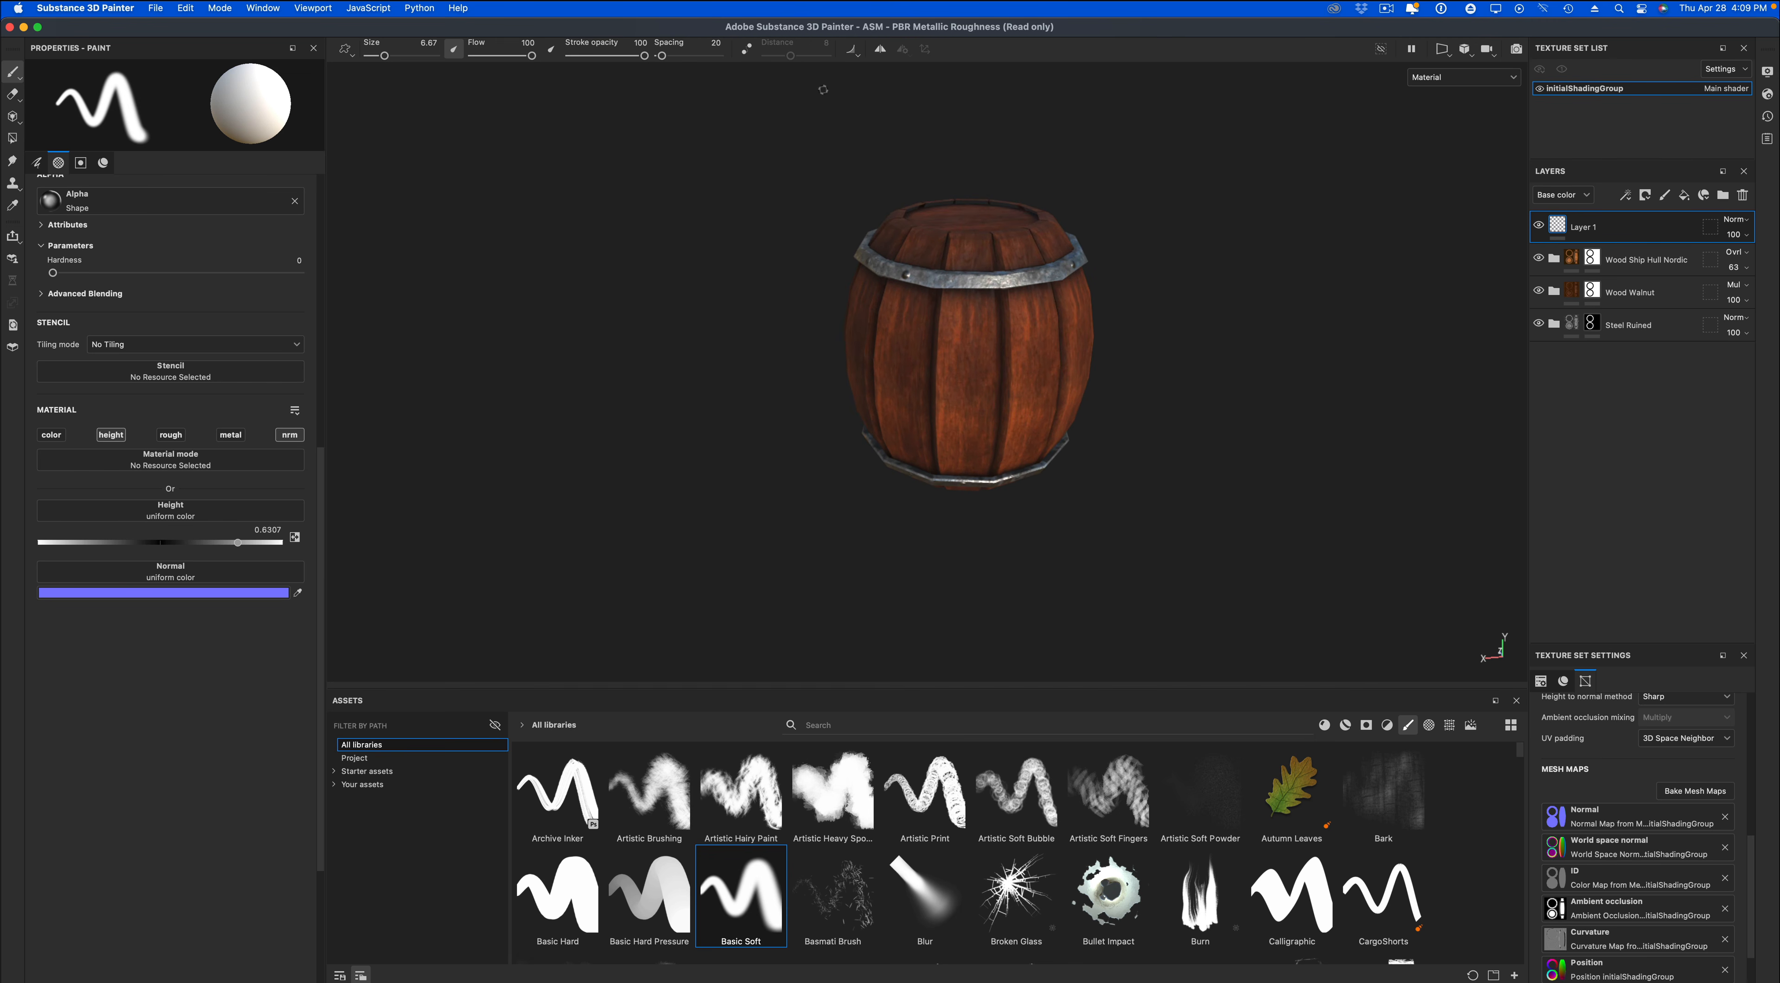
{"action": "left_click", "coordinate": [880, 49]}
{"action": "left_click_drag", "start_coordinate": [1053, 179], "coordinate": [1100, 239], "text": "alt"}
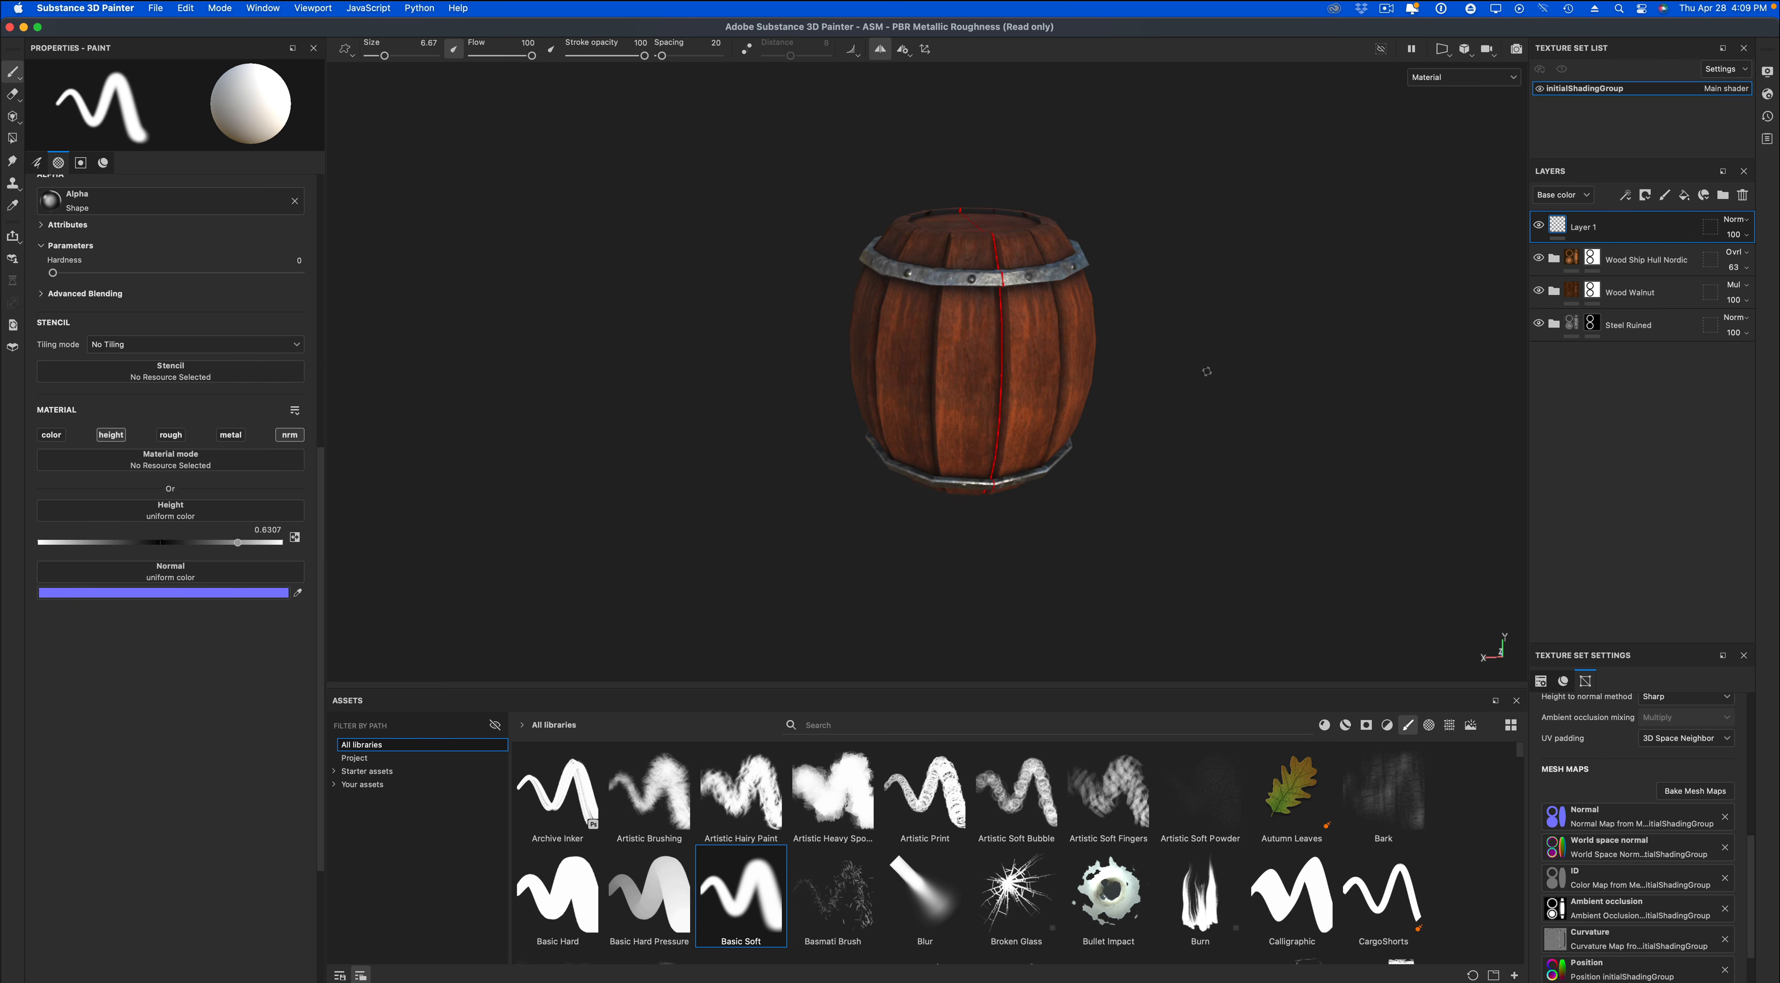
{"action": "left_click_drag", "start_coordinate": [1207, 372], "coordinate": [806, 410], "text": "alt"}
Turn symmetry off and rename the paint layer as bolts.
{"action": "left_click", "coordinate": [881, 49]}
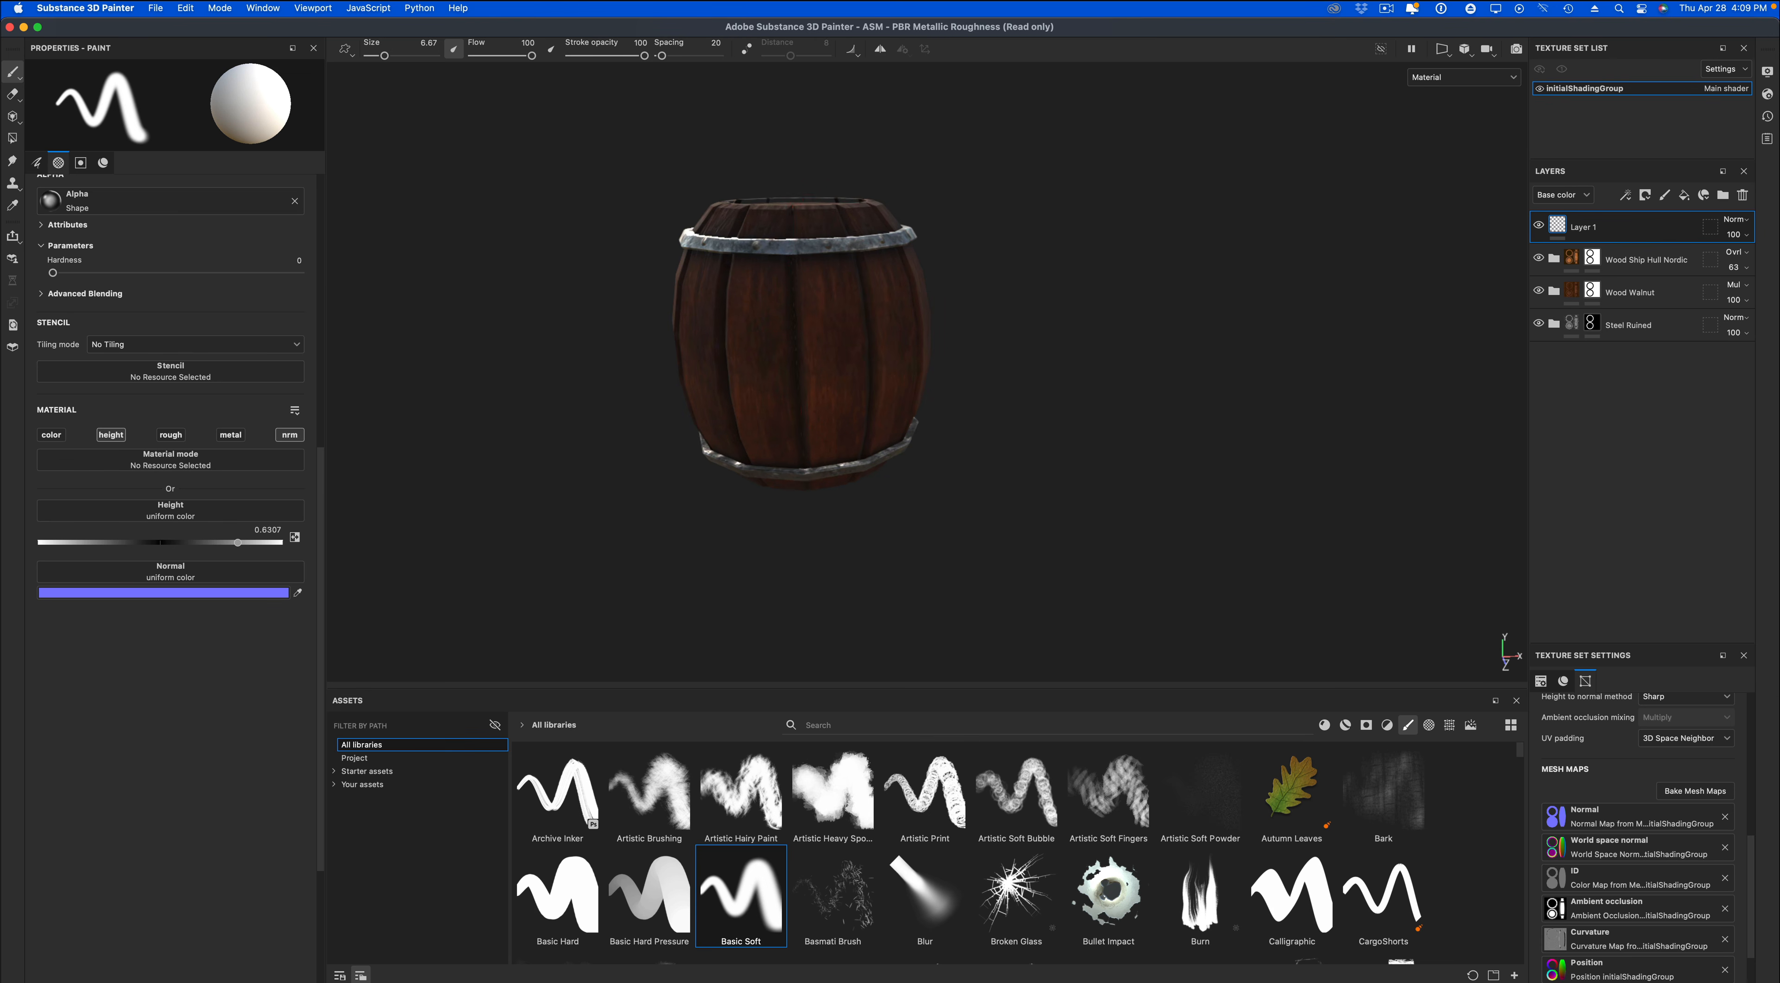
{"action": "left_click_drag", "start_coordinate": [1017, 294], "coordinate": [1202, 414], "text": "alt"}
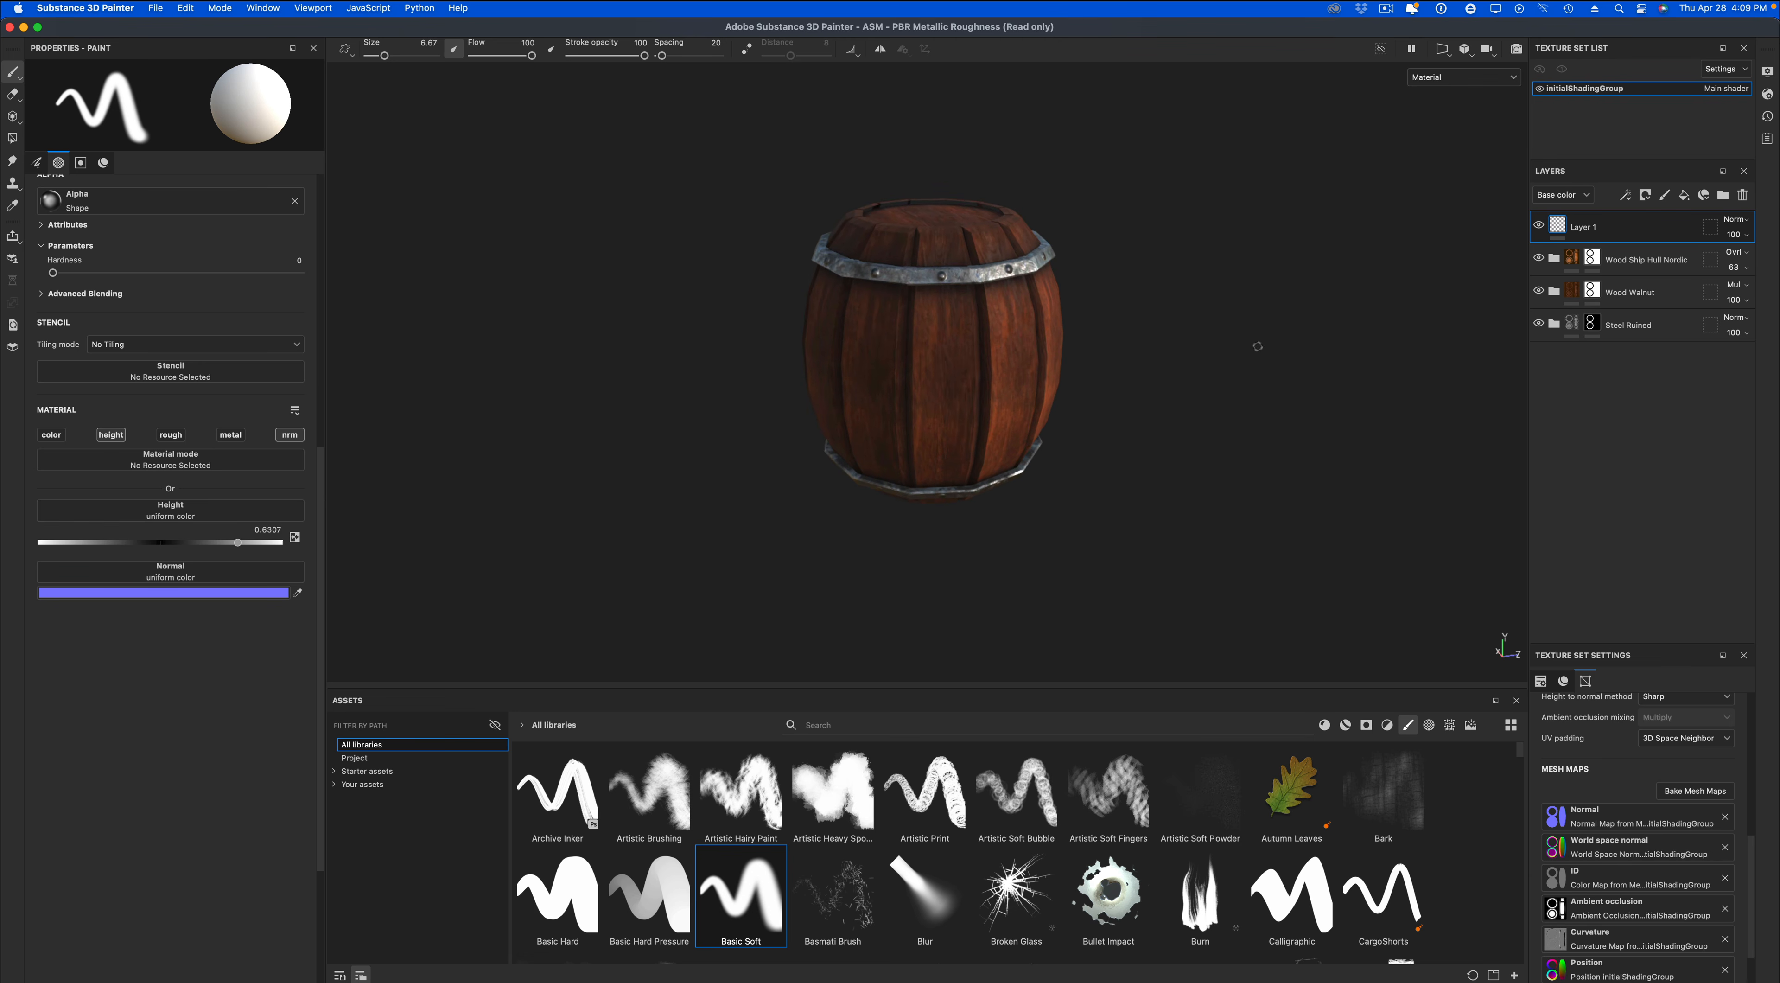
{"action": "double_click", "coordinate": [1586, 230]}
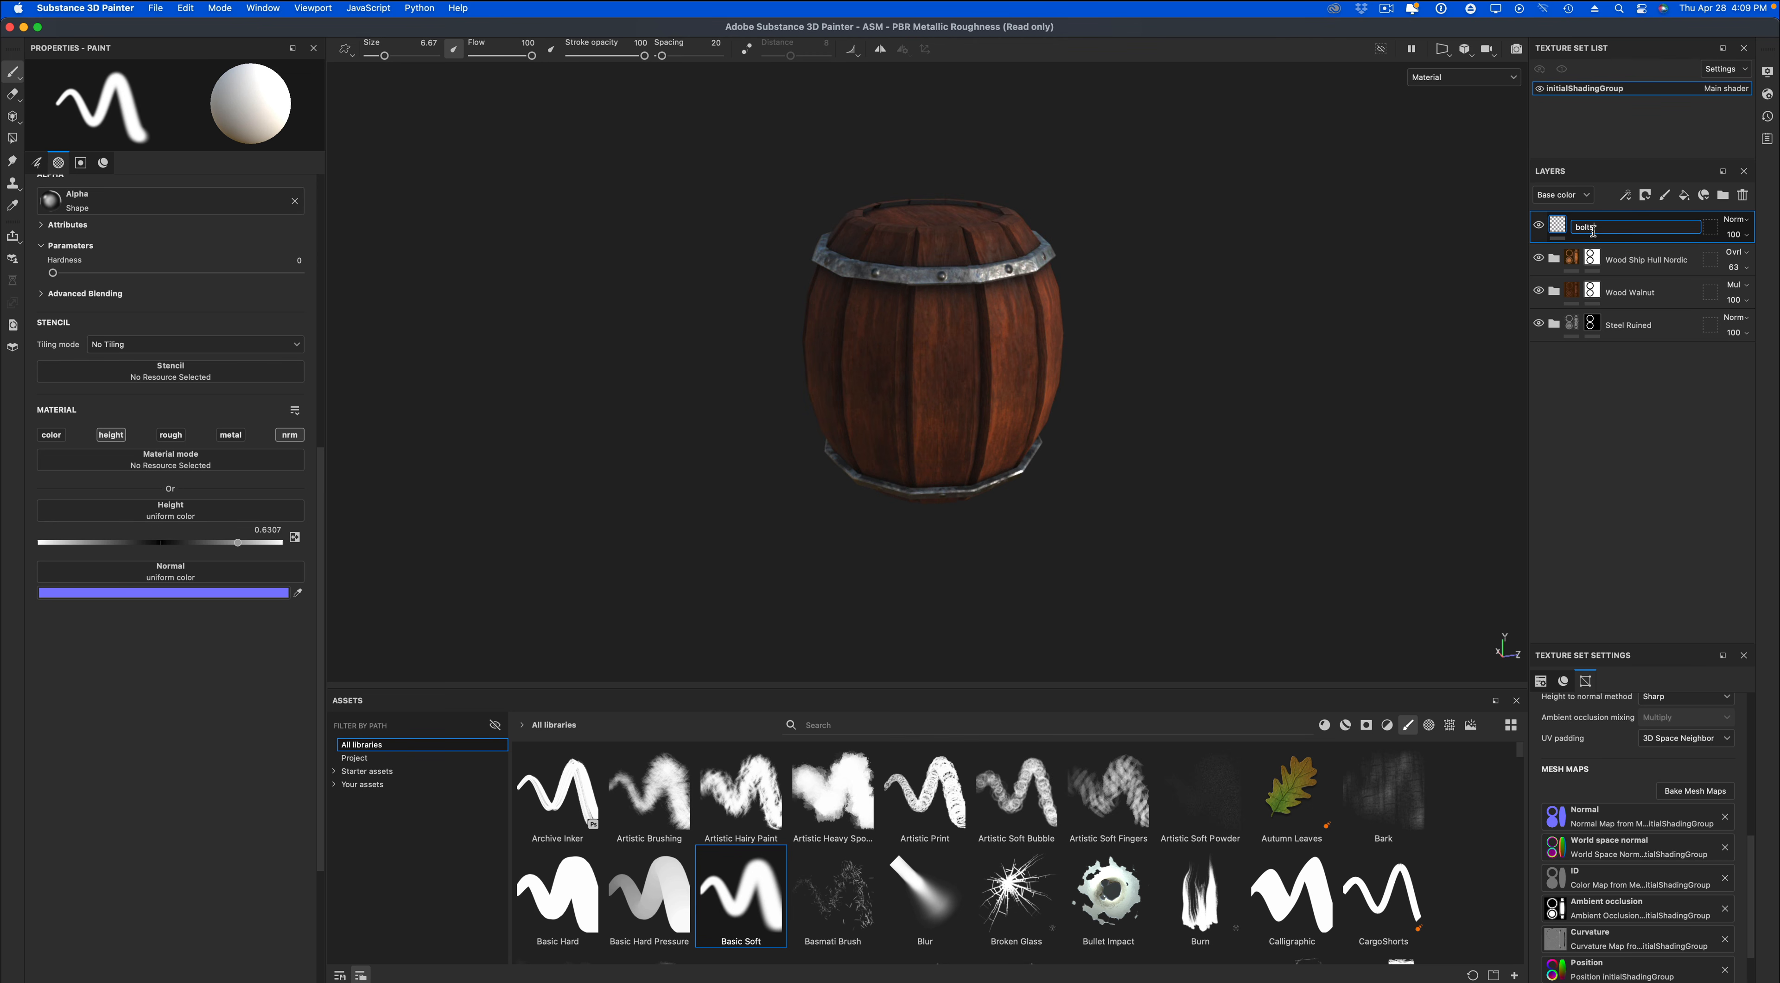
{"action": "key", "text": "Return"}
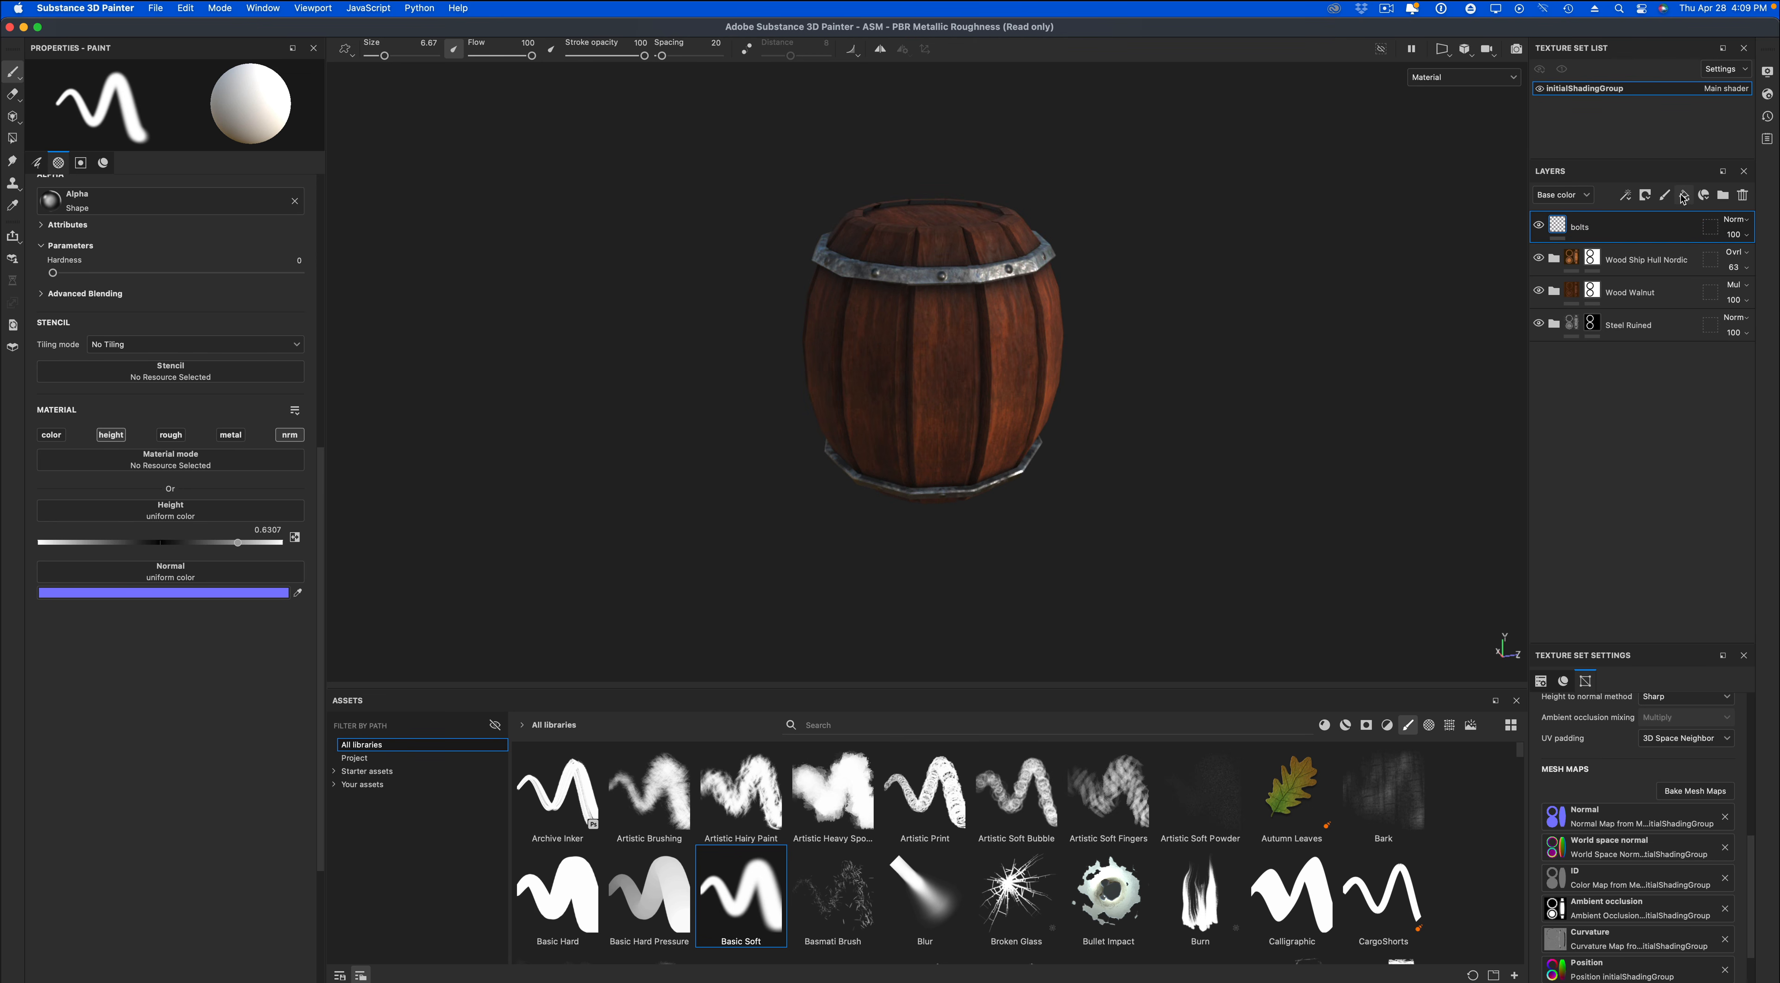
Add a fill layer above the bolts layer and apply a Dirt generator to it.
{"action": "left_click", "coordinate": [1683, 196]}
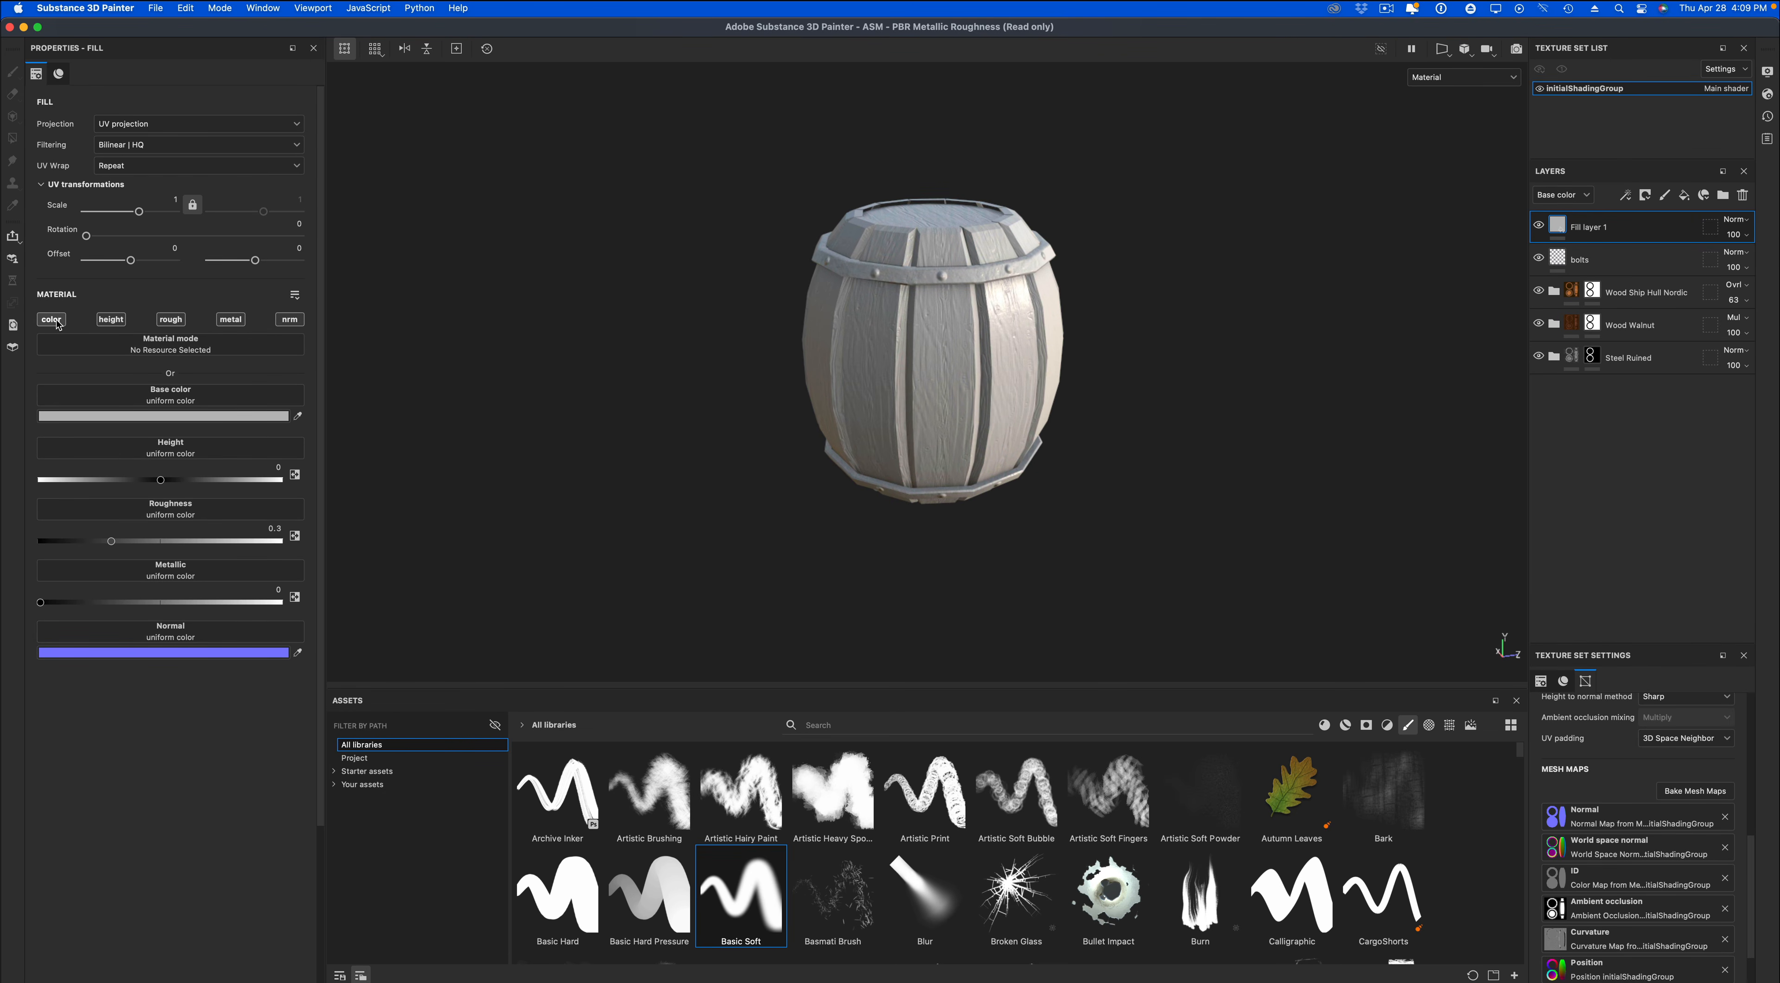
{"action": "key", "text": "alt"}
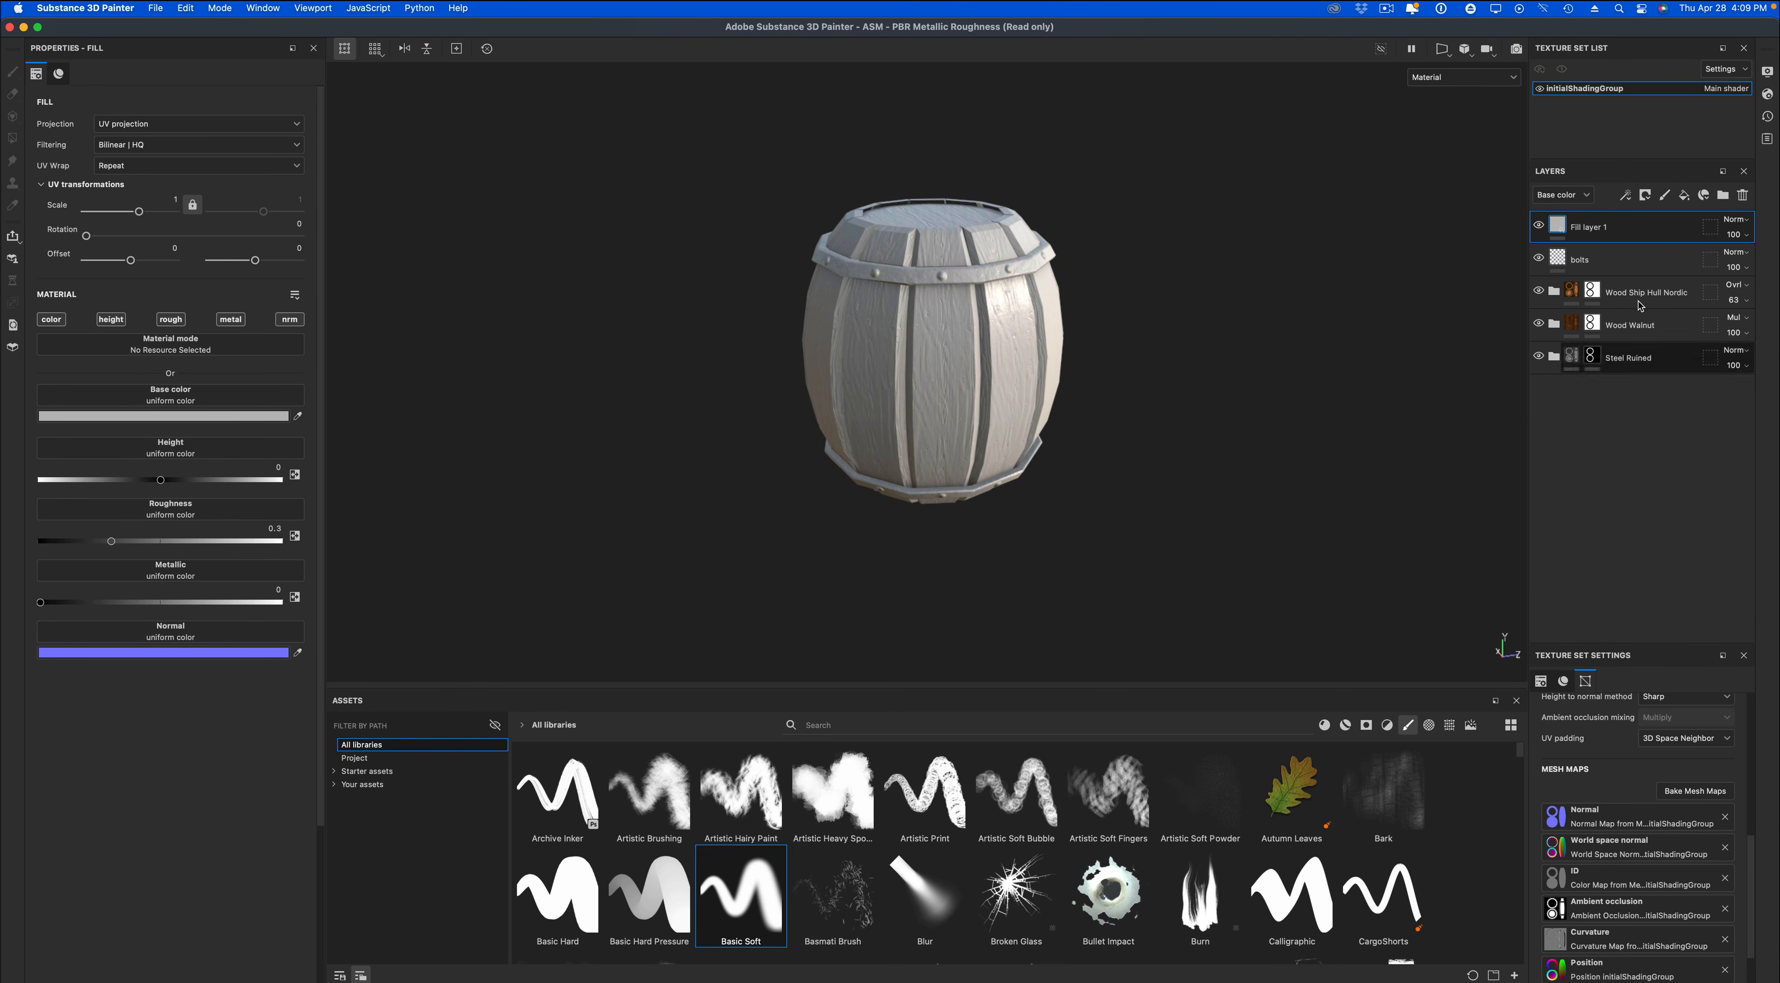
{"action": "right_click", "coordinate": [1595, 228]}
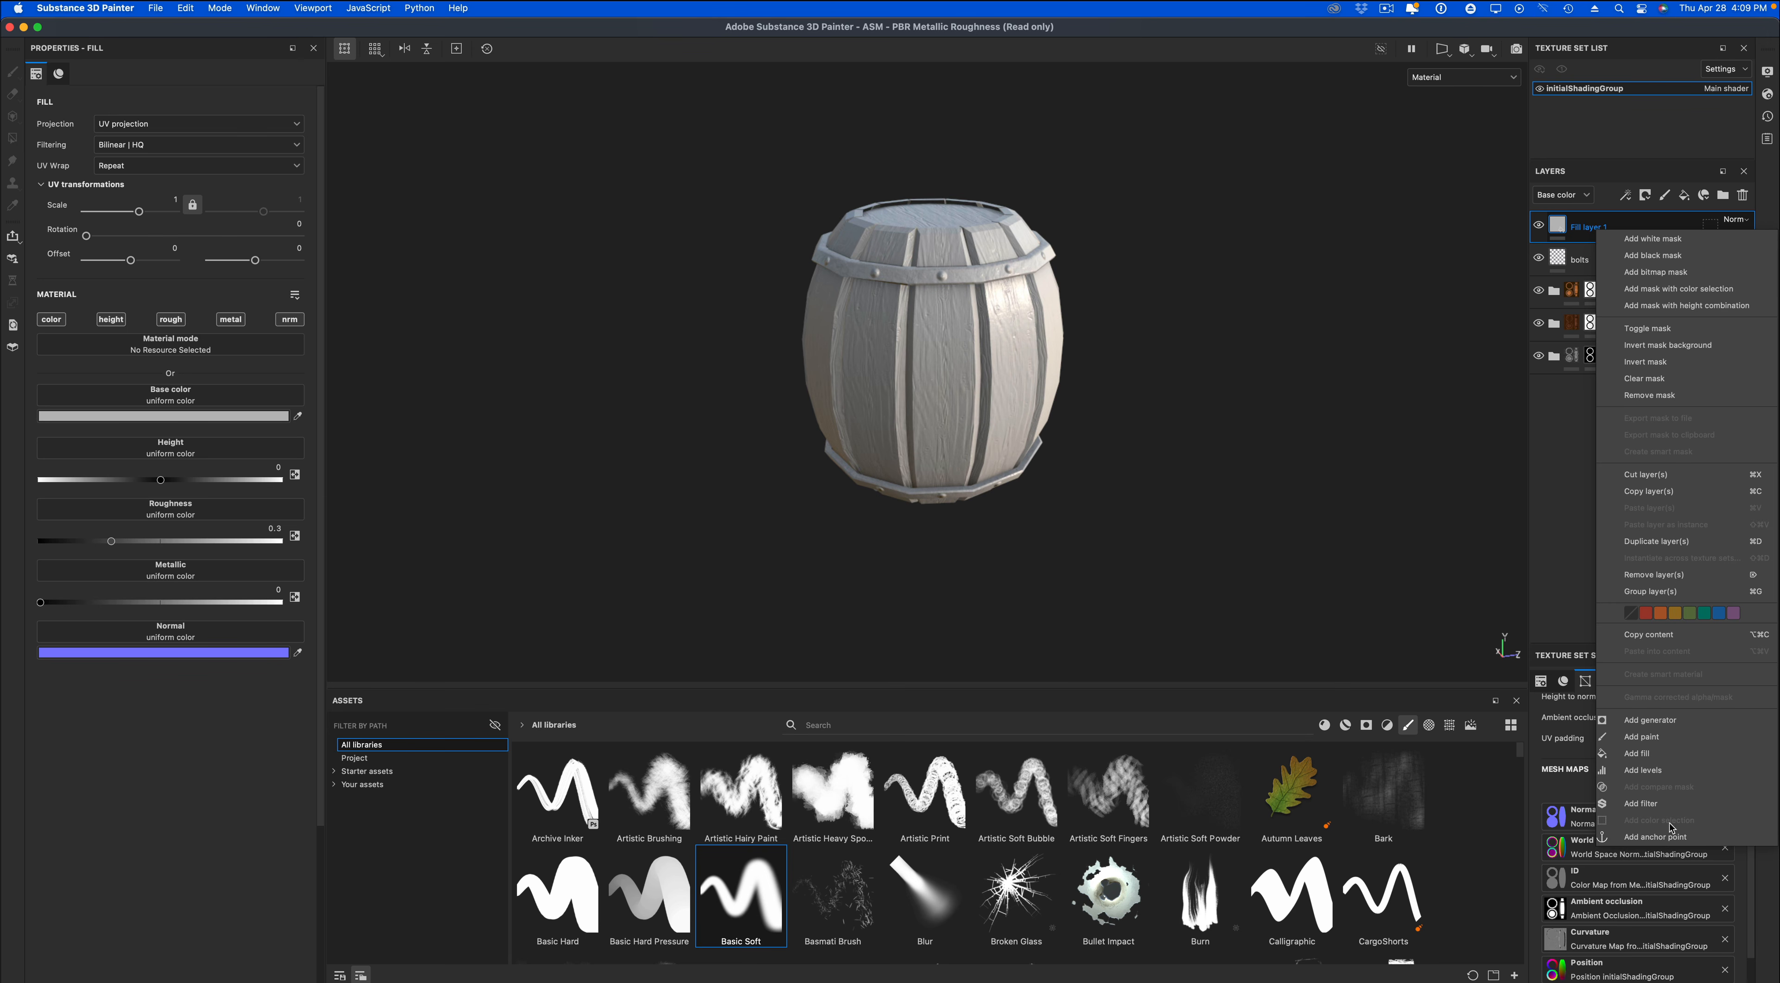
{"action": "left_click", "coordinate": [1665, 720]}
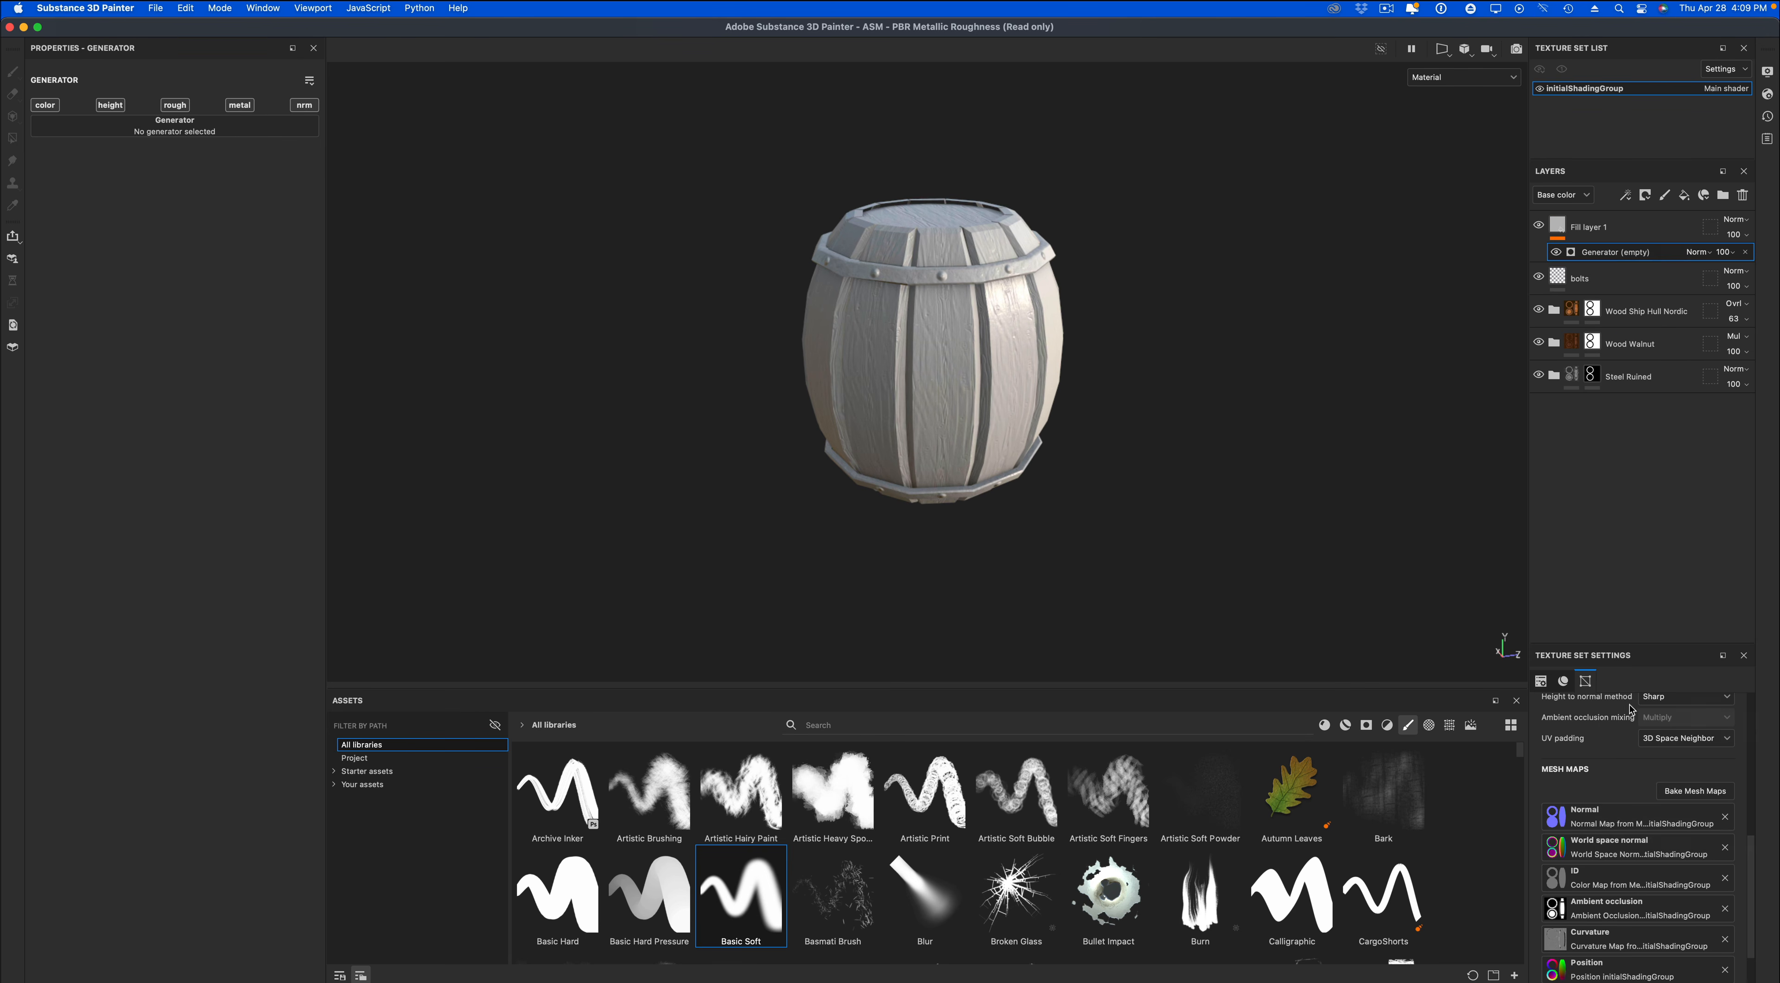
{"action": "left_click", "coordinate": [138, 131]}
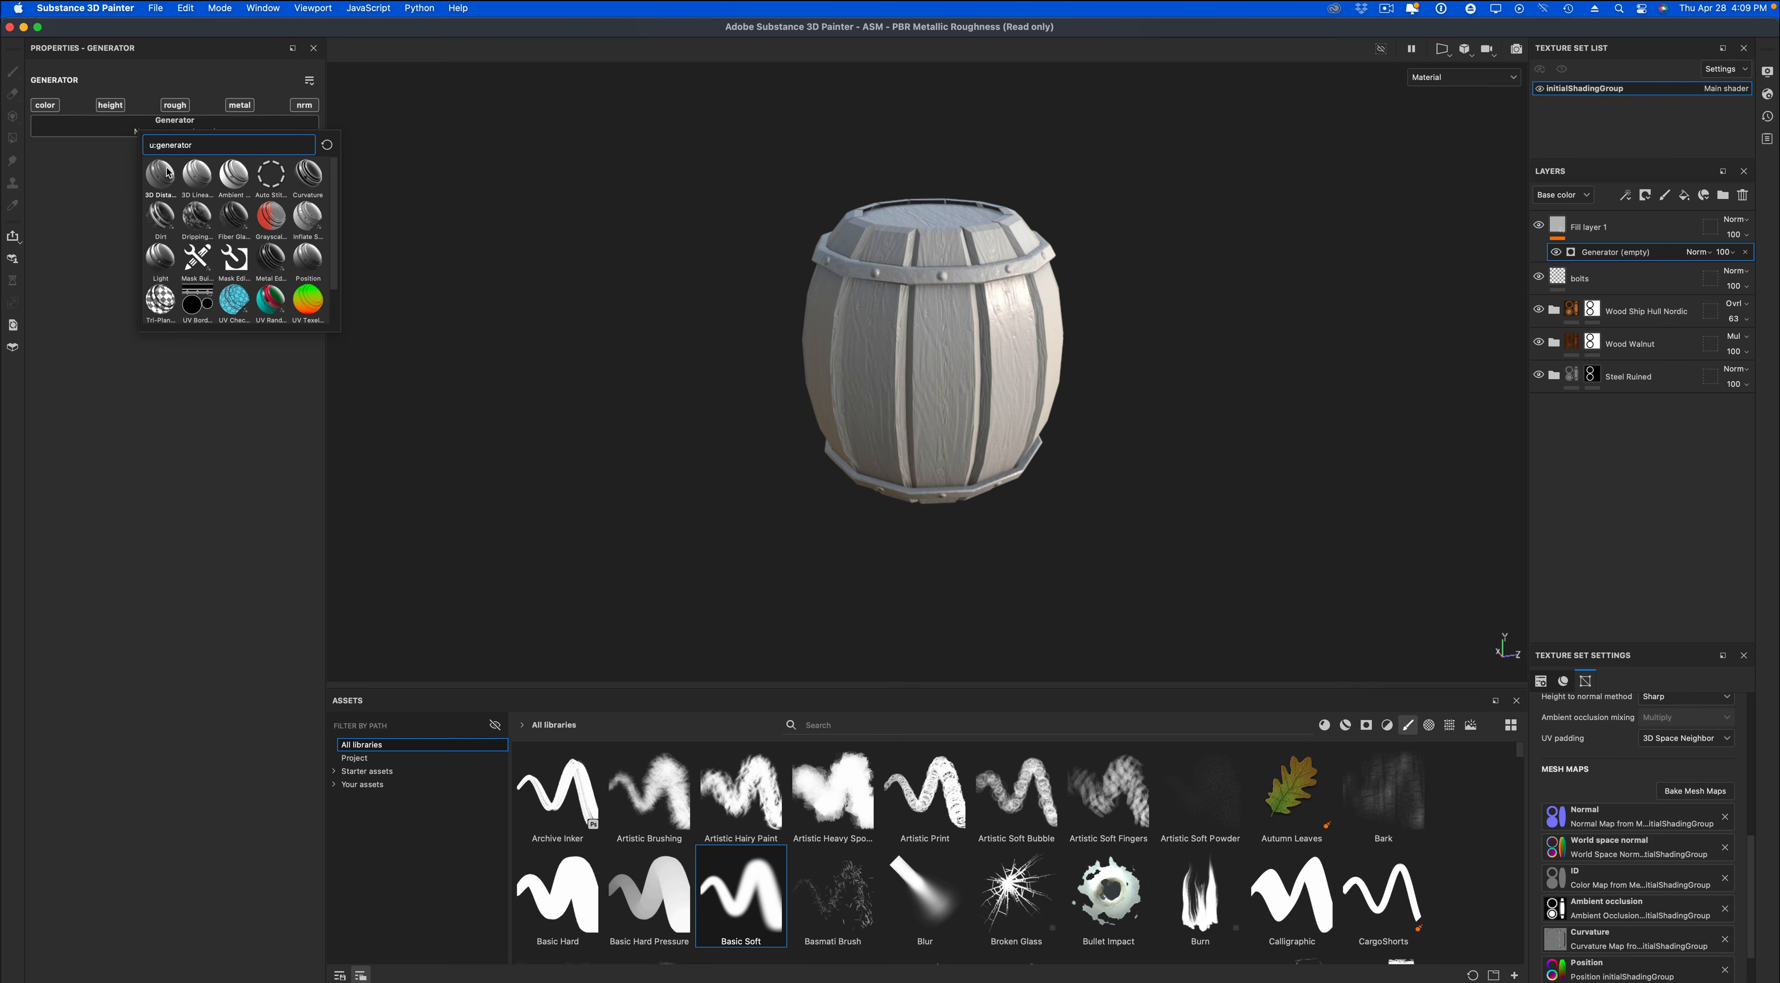
{"action": "left_click", "coordinate": [159, 217]}
{"action": "left_click_drag", "start_coordinate": [676, 357], "coordinate": [634, 396], "text": "alt"}
Try inverting the Dirt generator on the fill layer.
{"action": "left_click", "coordinate": [262, 203]}
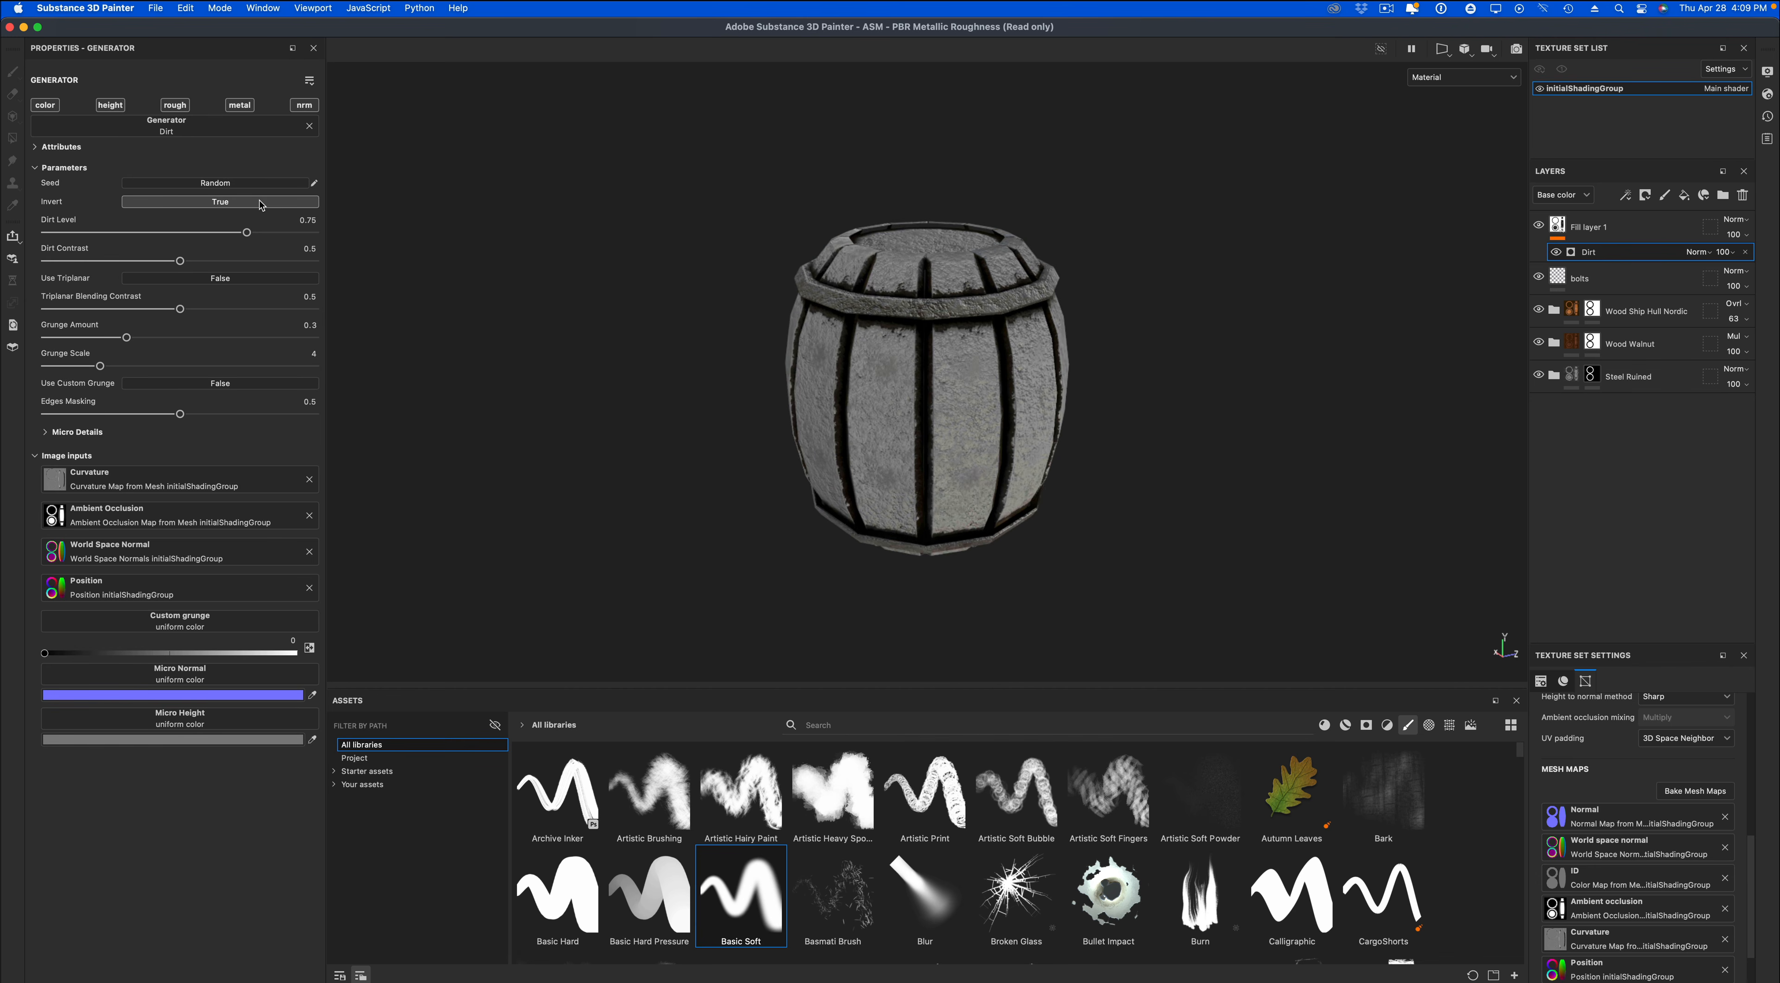
{"action": "left_click", "coordinate": [262, 202]}
{"action": "left_click_drag", "start_coordinate": [656, 290], "coordinate": [687, 290], "text": "alt"}
Set the fill layer's base color blending mode to Subtract and its opacity to 24.
{"action": "left_click", "coordinate": [1741, 220]}
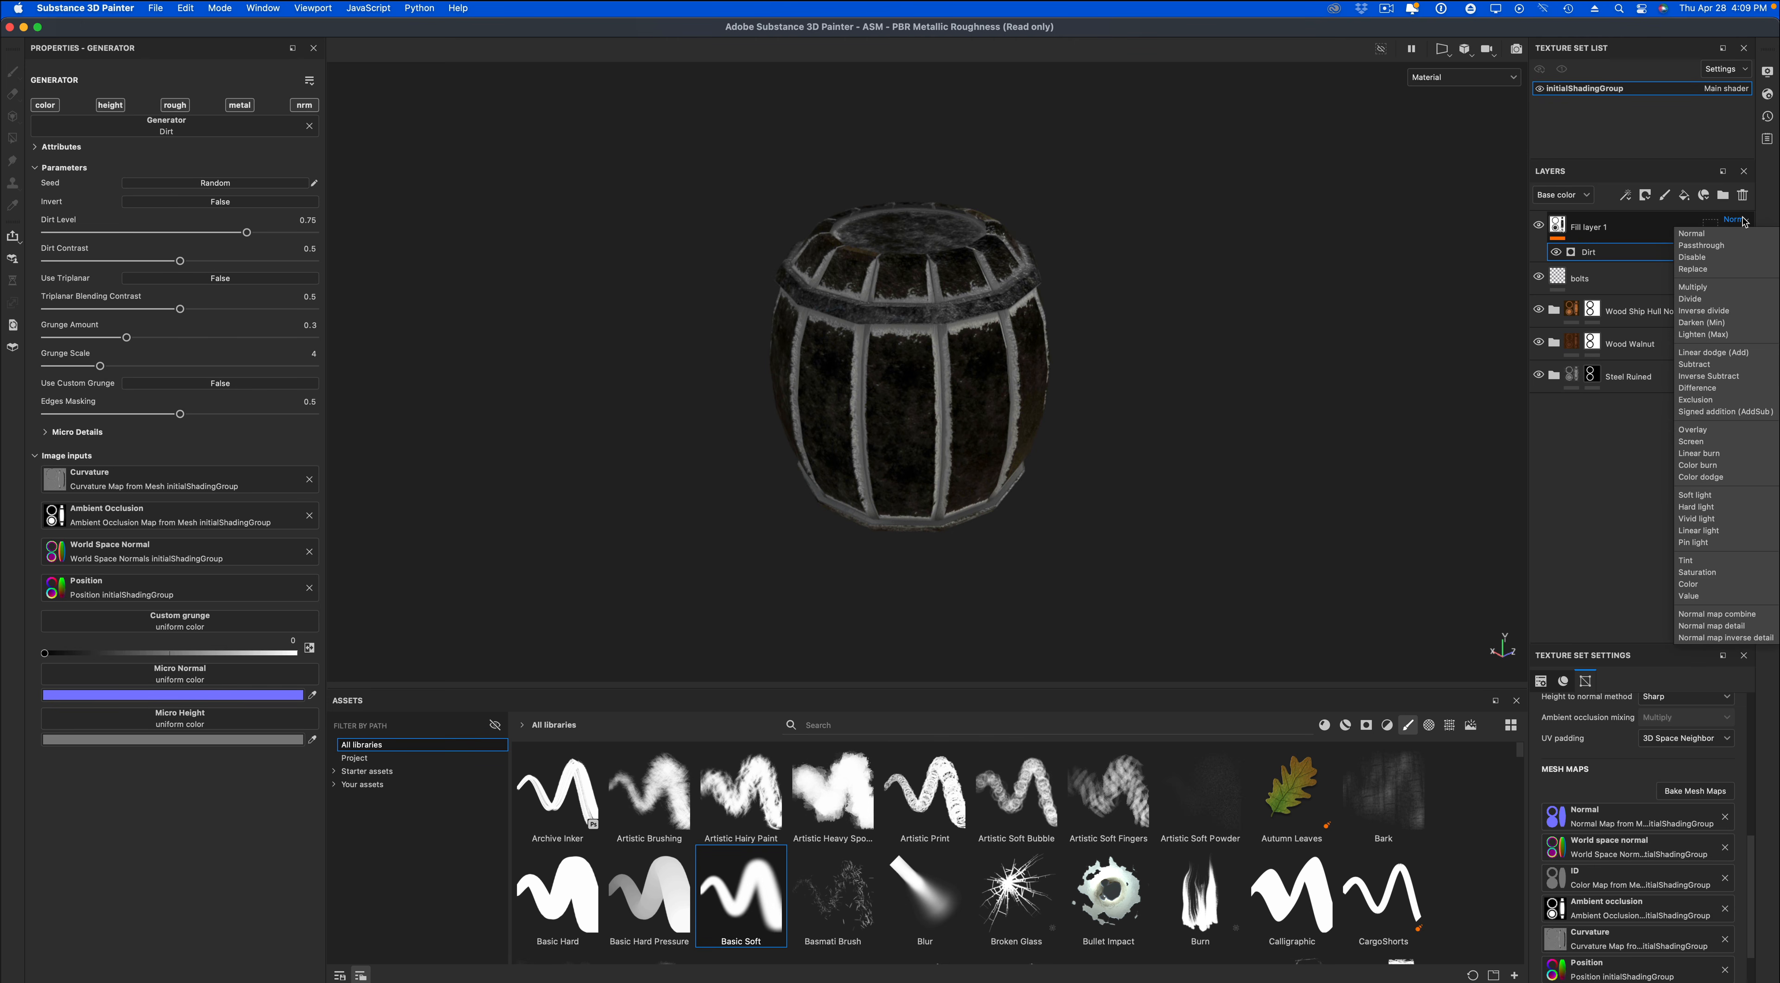
{"action": "left_click", "coordinate": [1695, 495]}
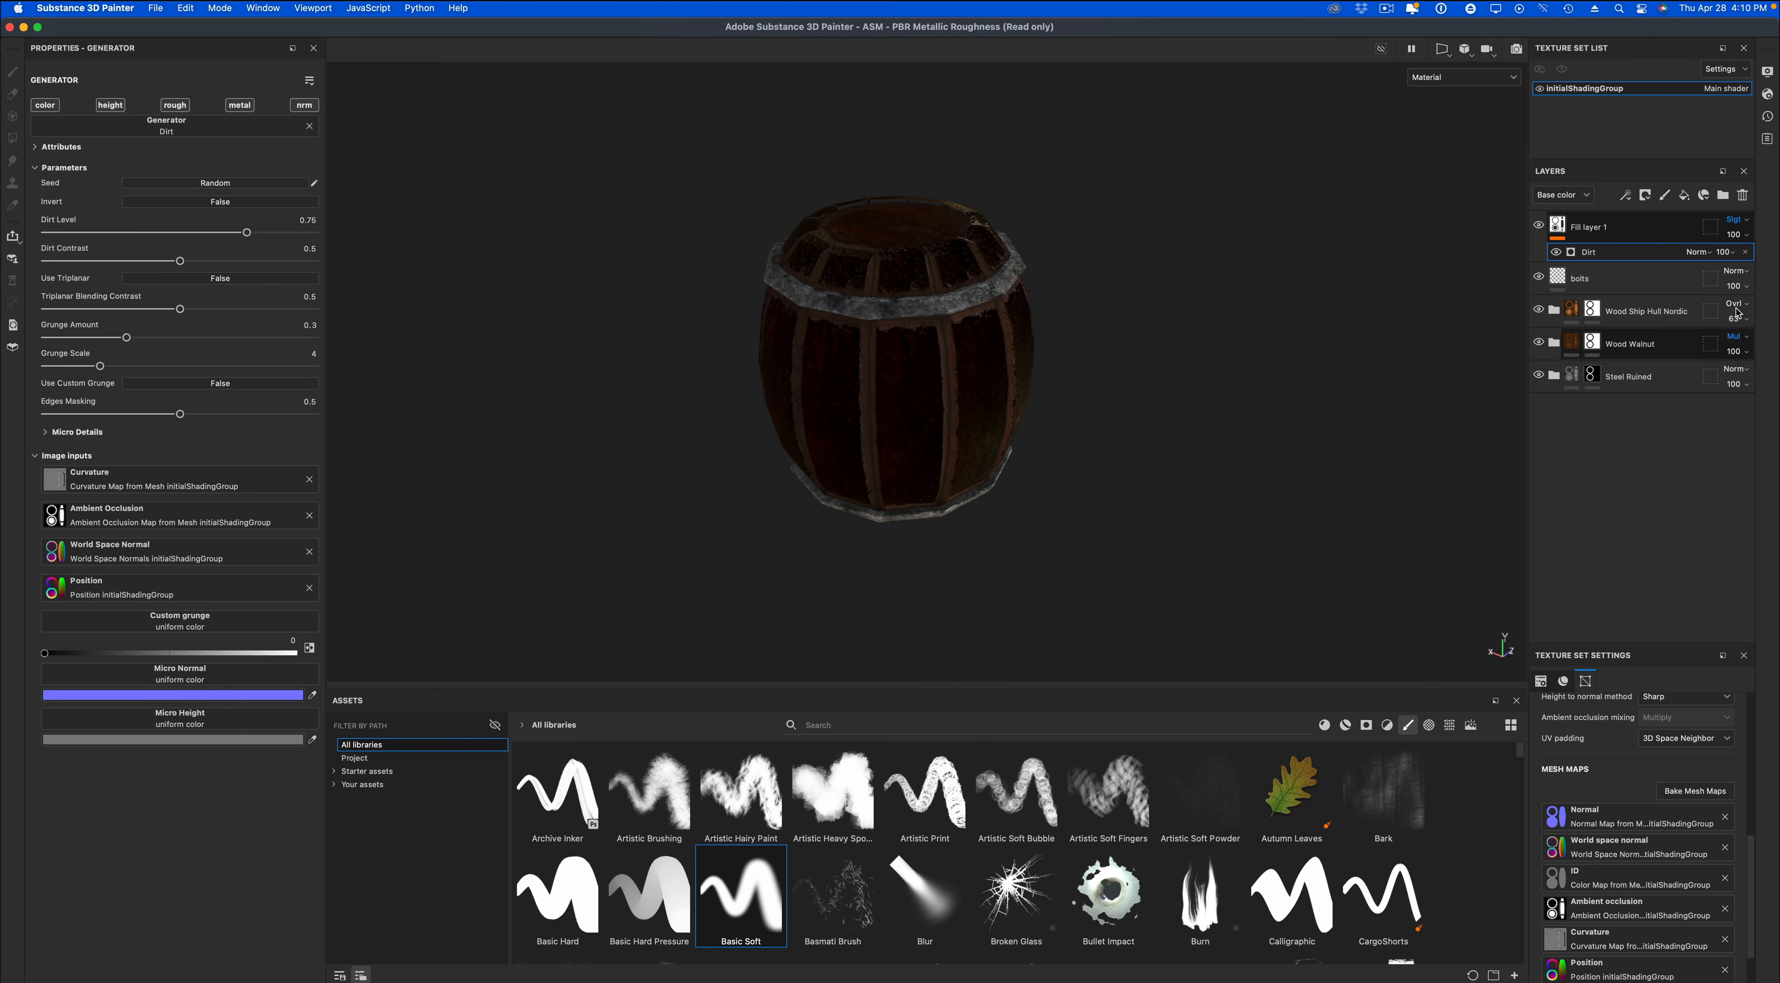
{"action": "left_click", "coordinate": [1736, 221]}
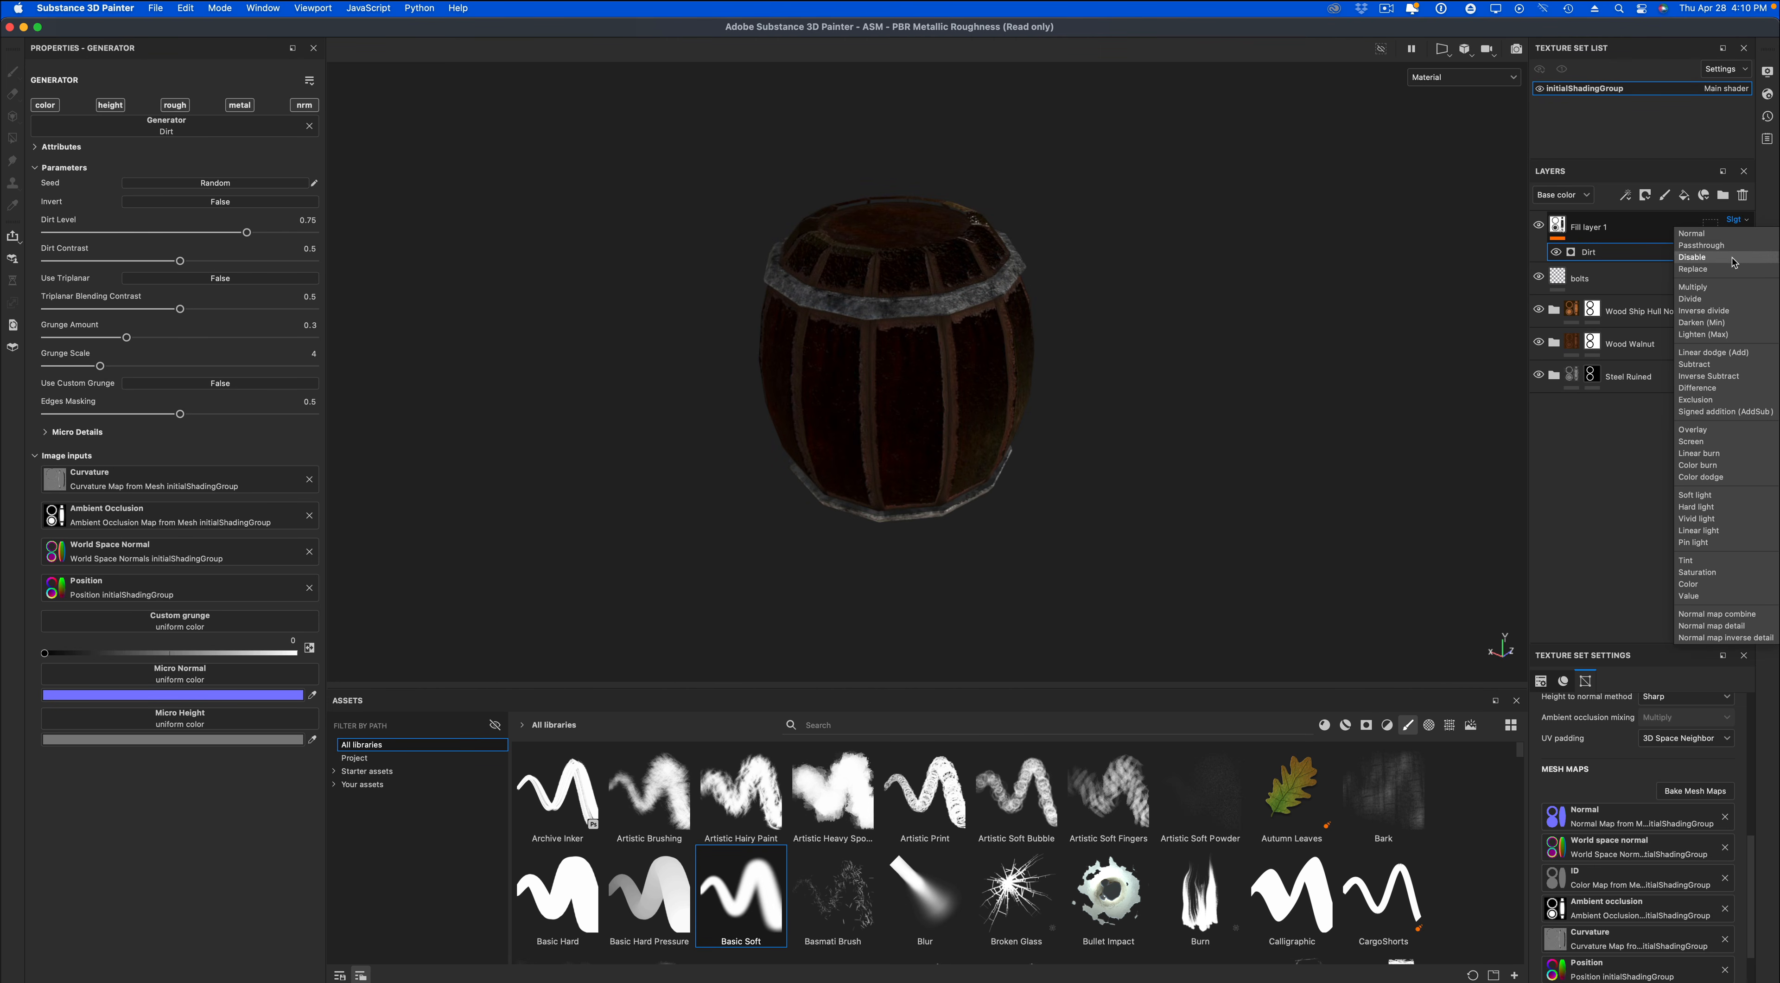
{"action": "left_click", "coordinate": [1735, 362]}
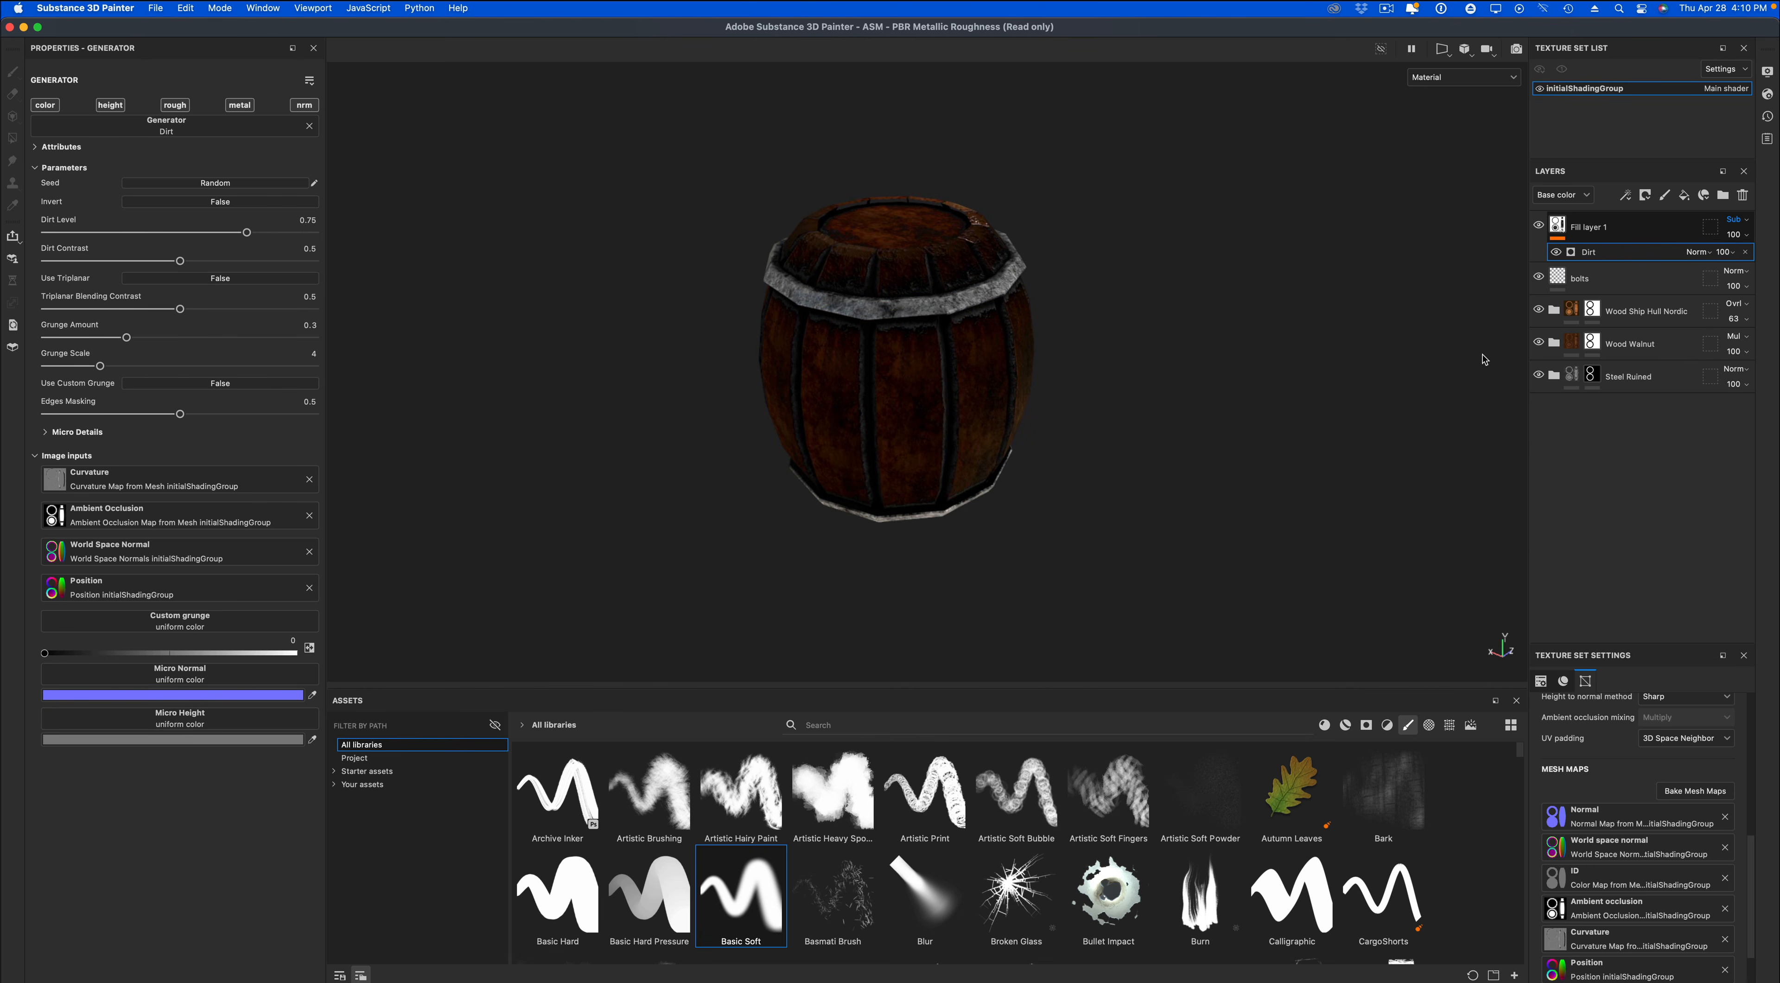
{"action": "left_click_drag", "start_coordinate": [1299, 368], "coordinate": [1247, 356], "text": "alt"}
{"action": "scroll", "coordinate": [1274, 423], "scroll_direction": "up", "scroll_amount": 2}
{"action": "left_click", "coordinate": [1735, 235]}
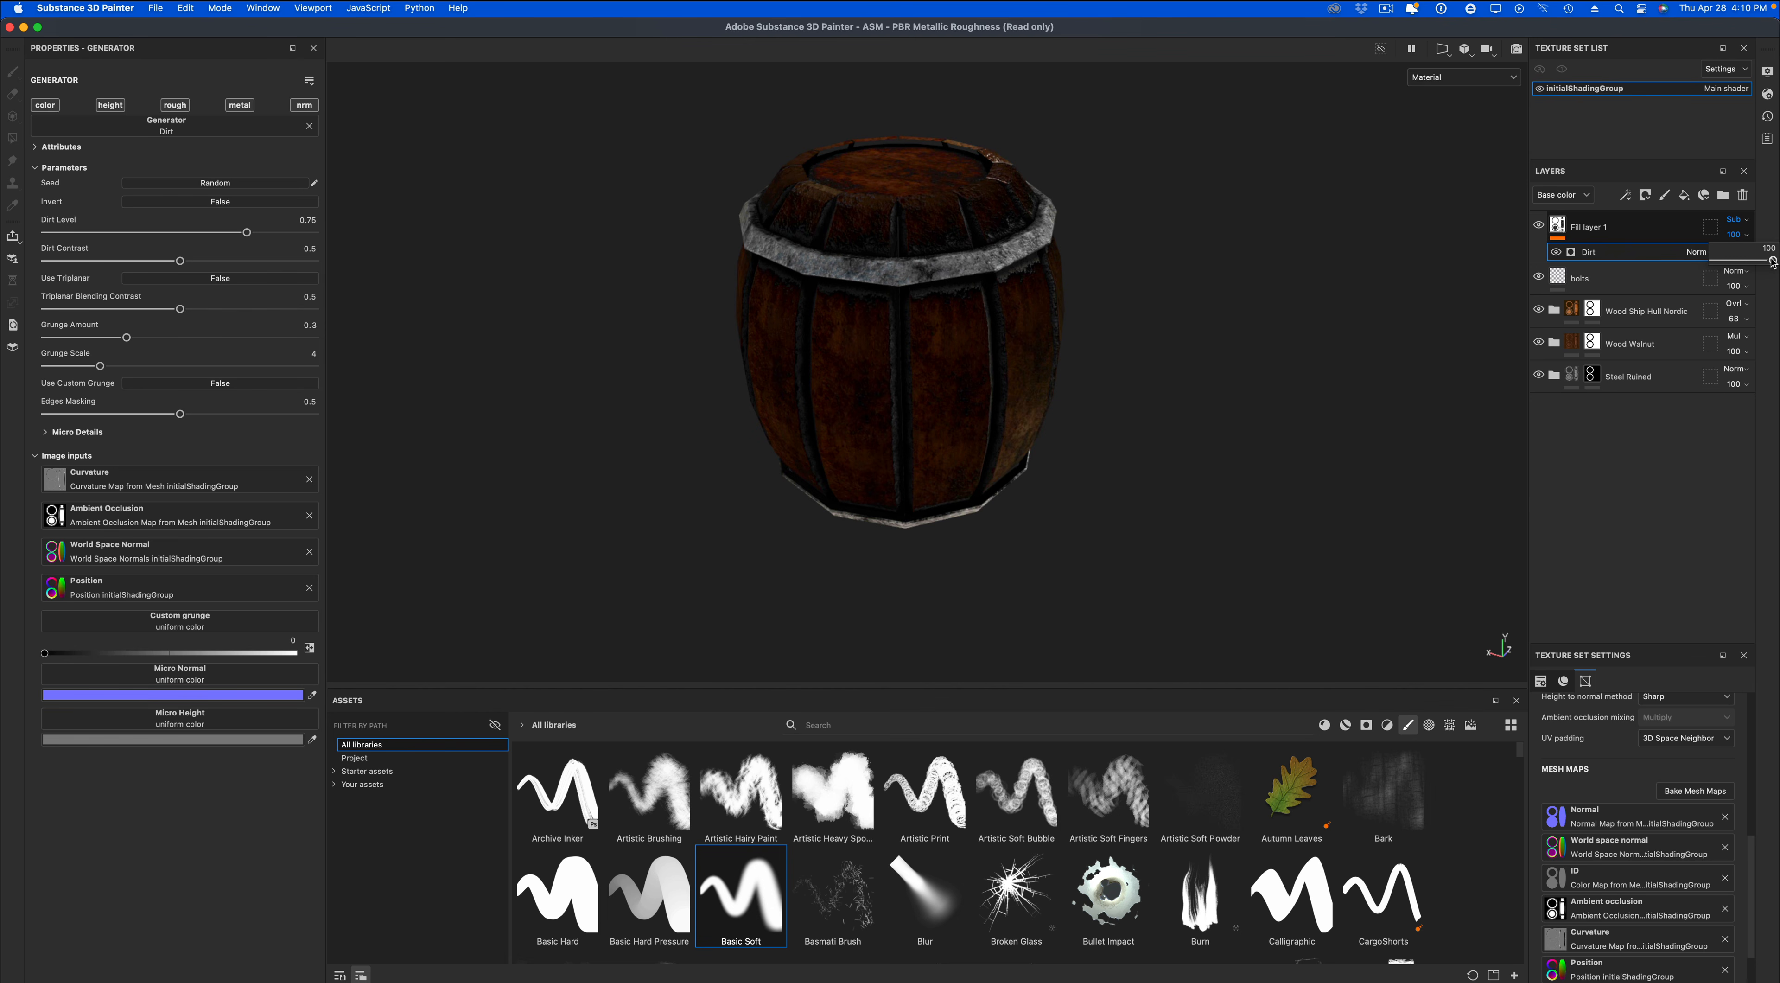
{"action": "left_click_drag", "start_coordinate": [1773, 261], "coordinate": [1618, 268]}
{"action": "mouse_move", "coordinate": [1774, 279]}
{"action": "left_mouse_down"}
{"action": "mouse_move", "coordinate": [1611, 289]}
{"action": "mouse_move", "coordinate": [1727, 276]}
{"action": "left_mouse_up"}
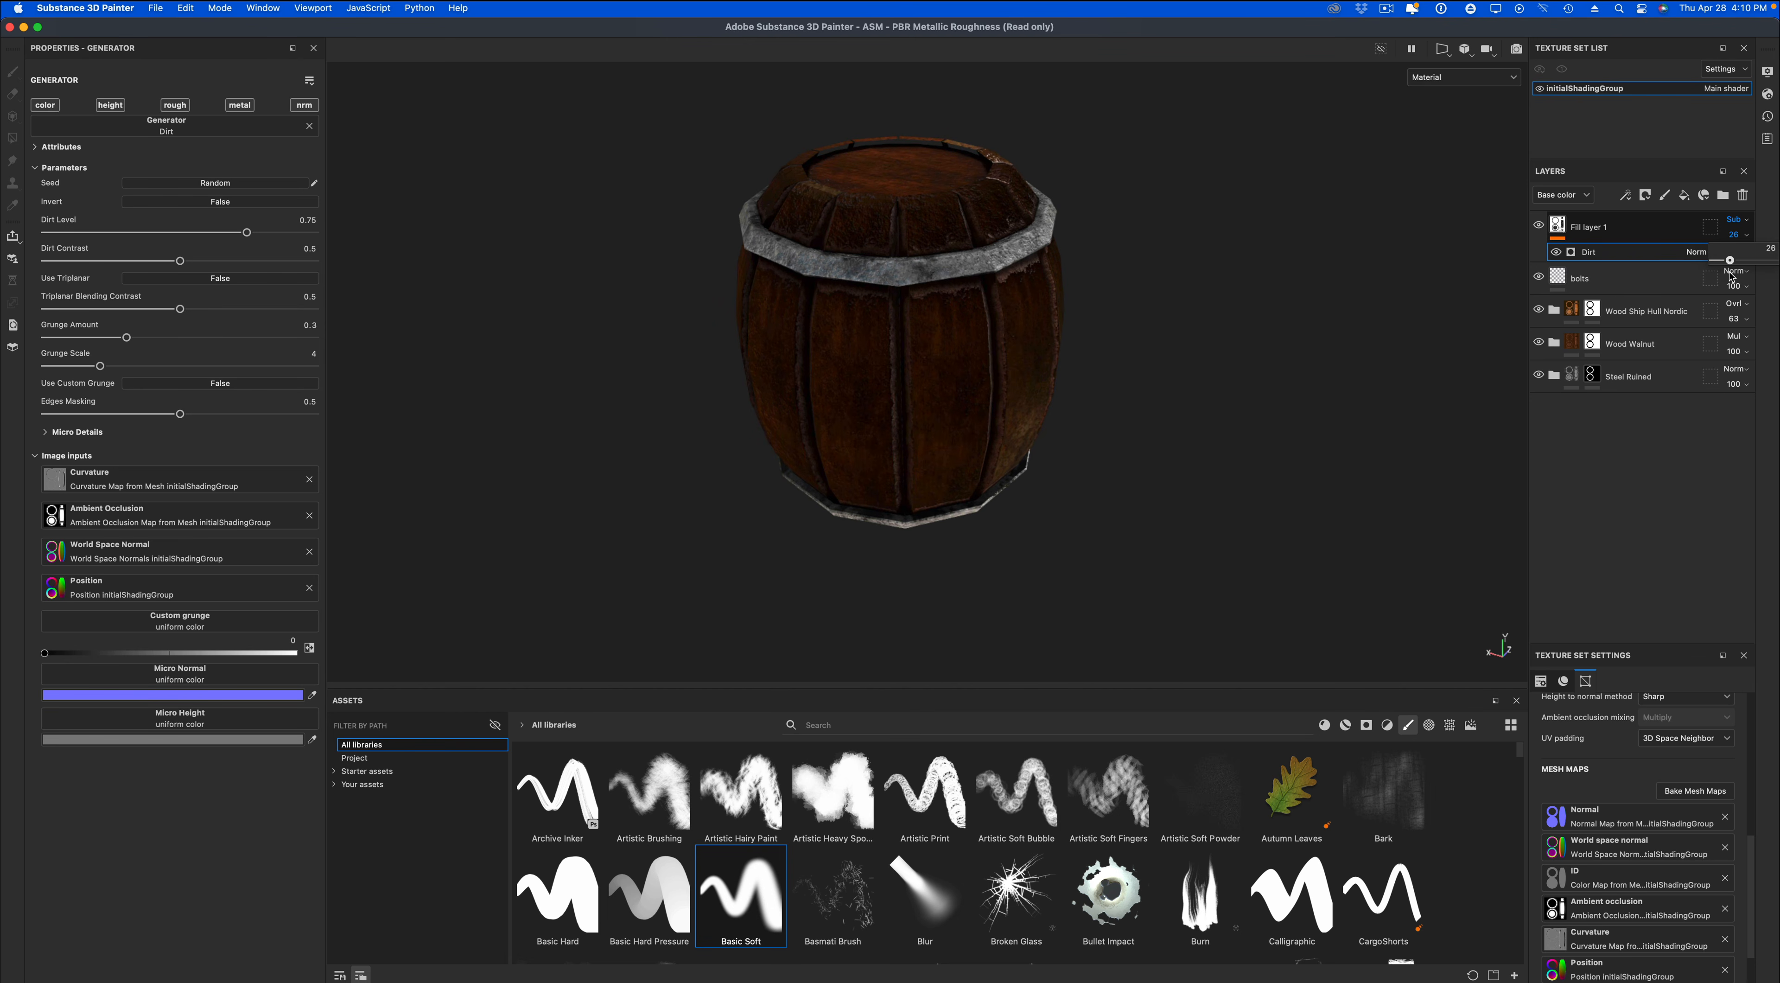
Switch the layer stack to the Height channel and lower the fill layer's opacity there to 66.
{"action": "left_click", "coordinate": [1569, 196]}
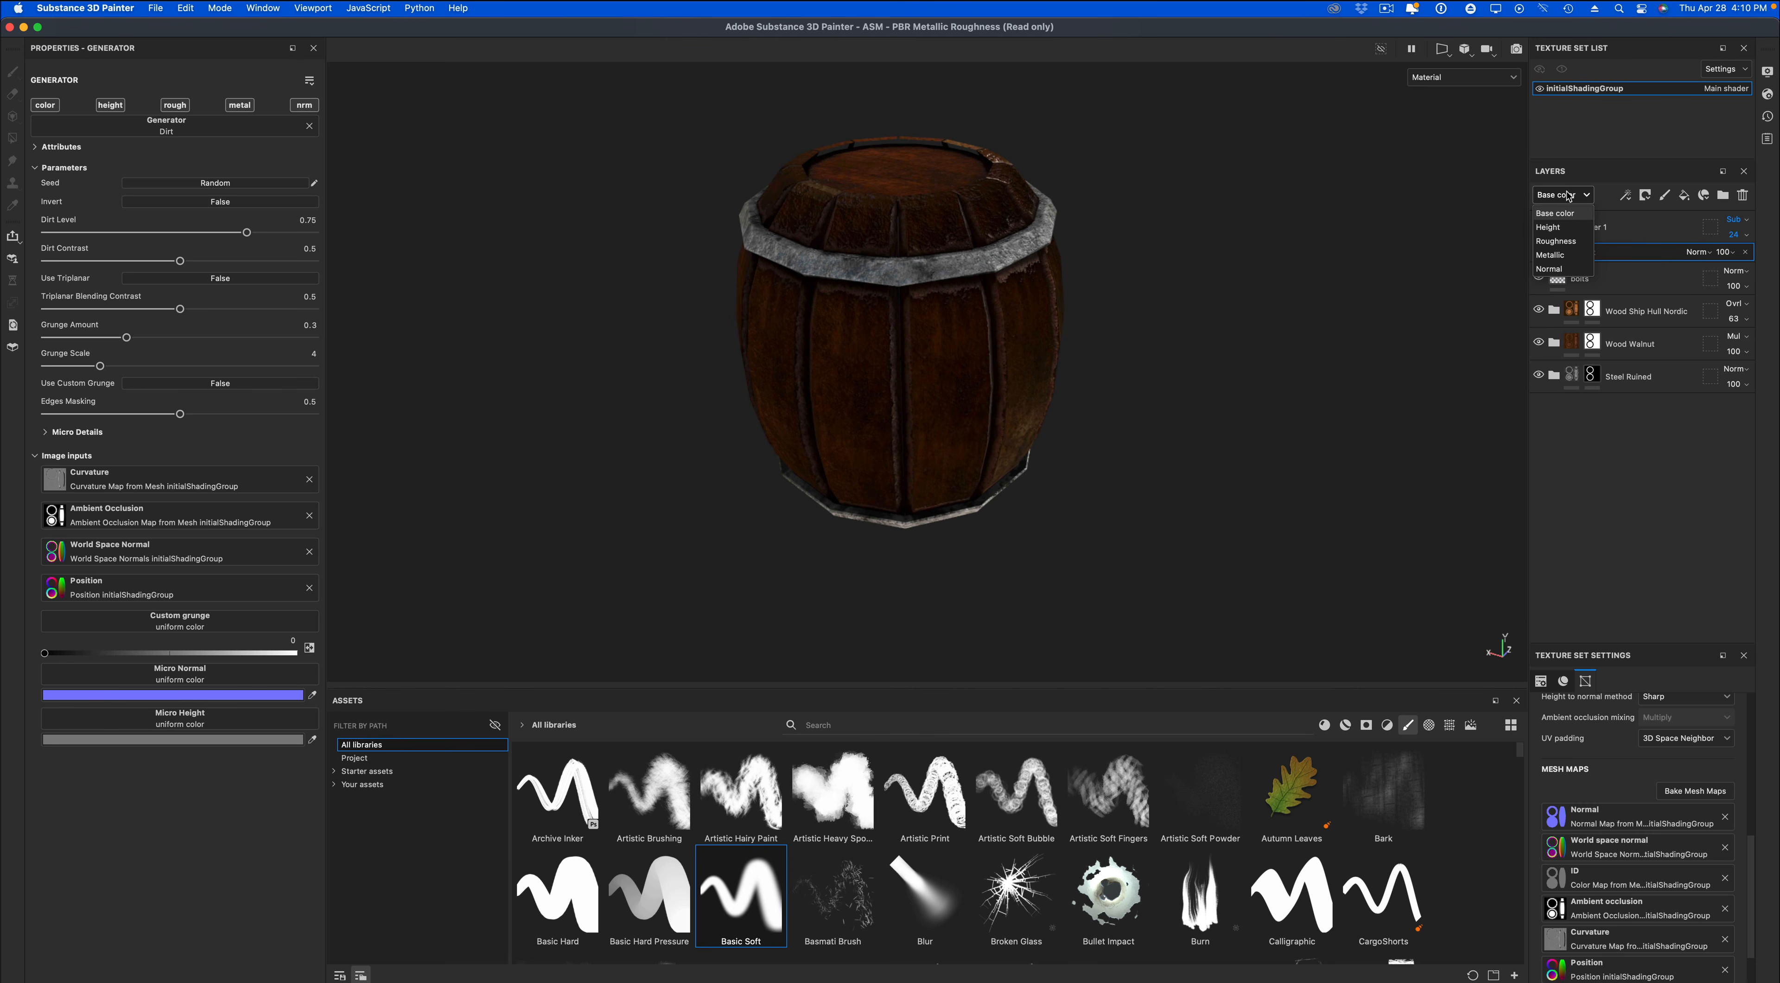
{"action": "left_click", "coordinate": [1563, 228]}
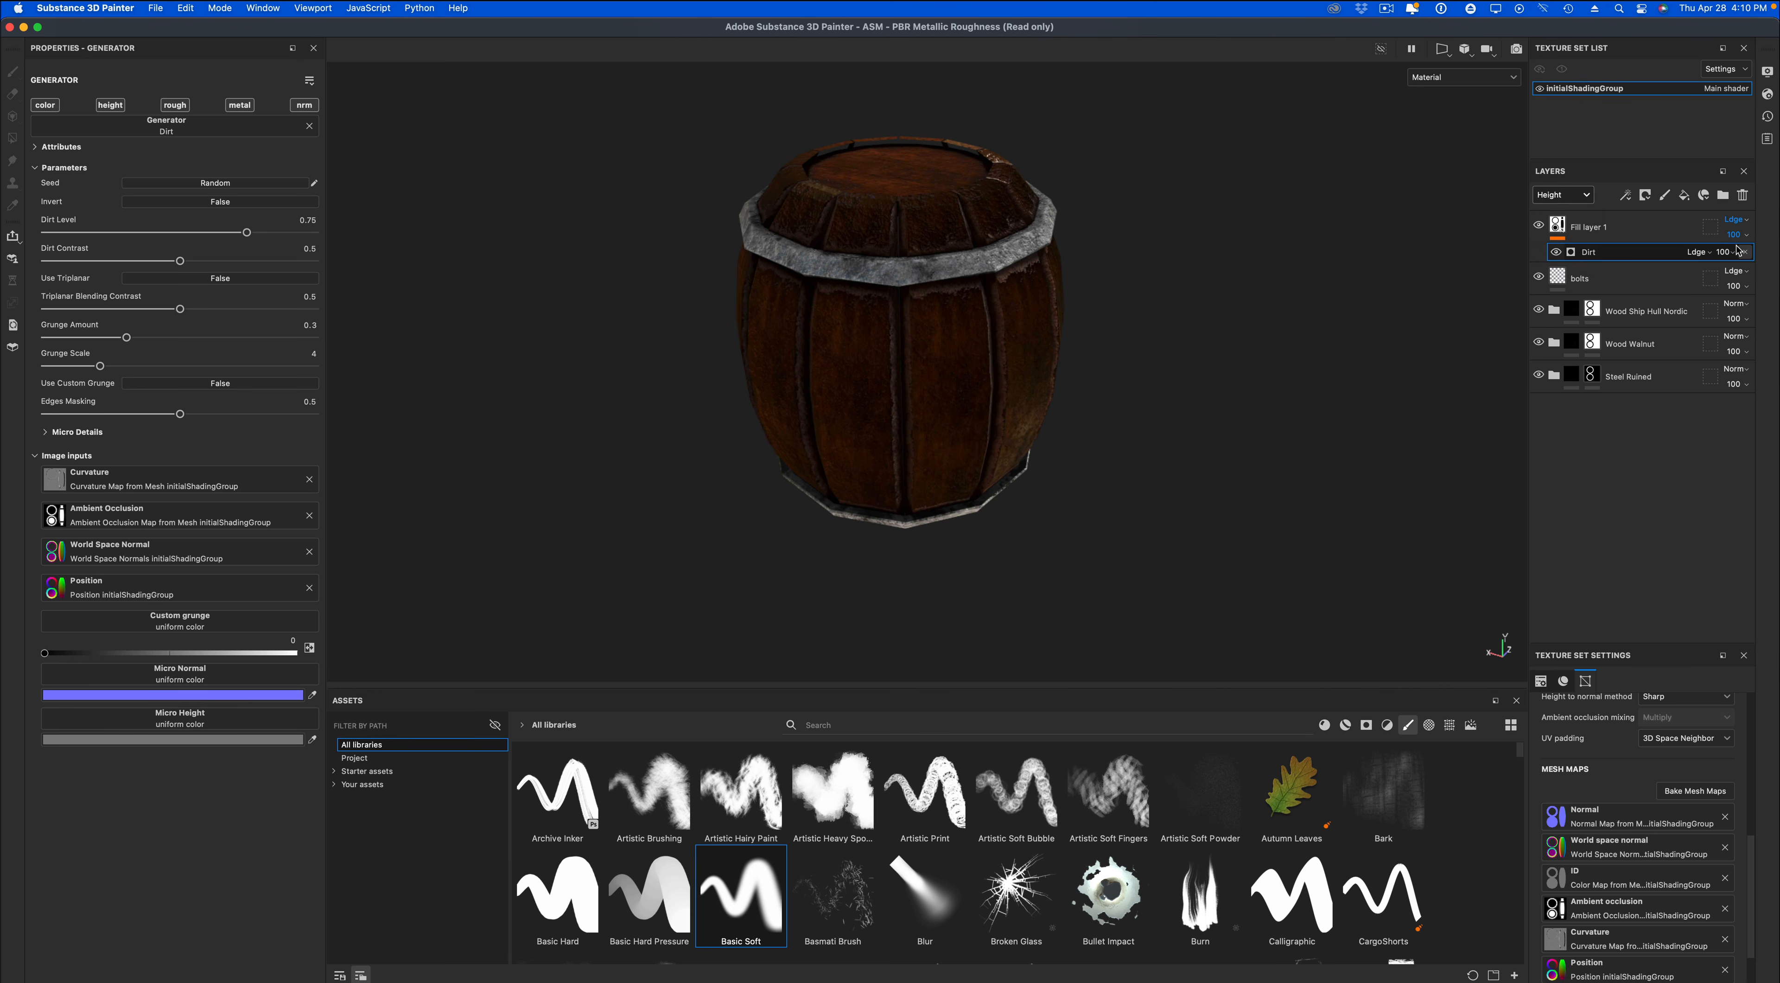
{"action": "left_click", "coordinate": [1735, 250]}
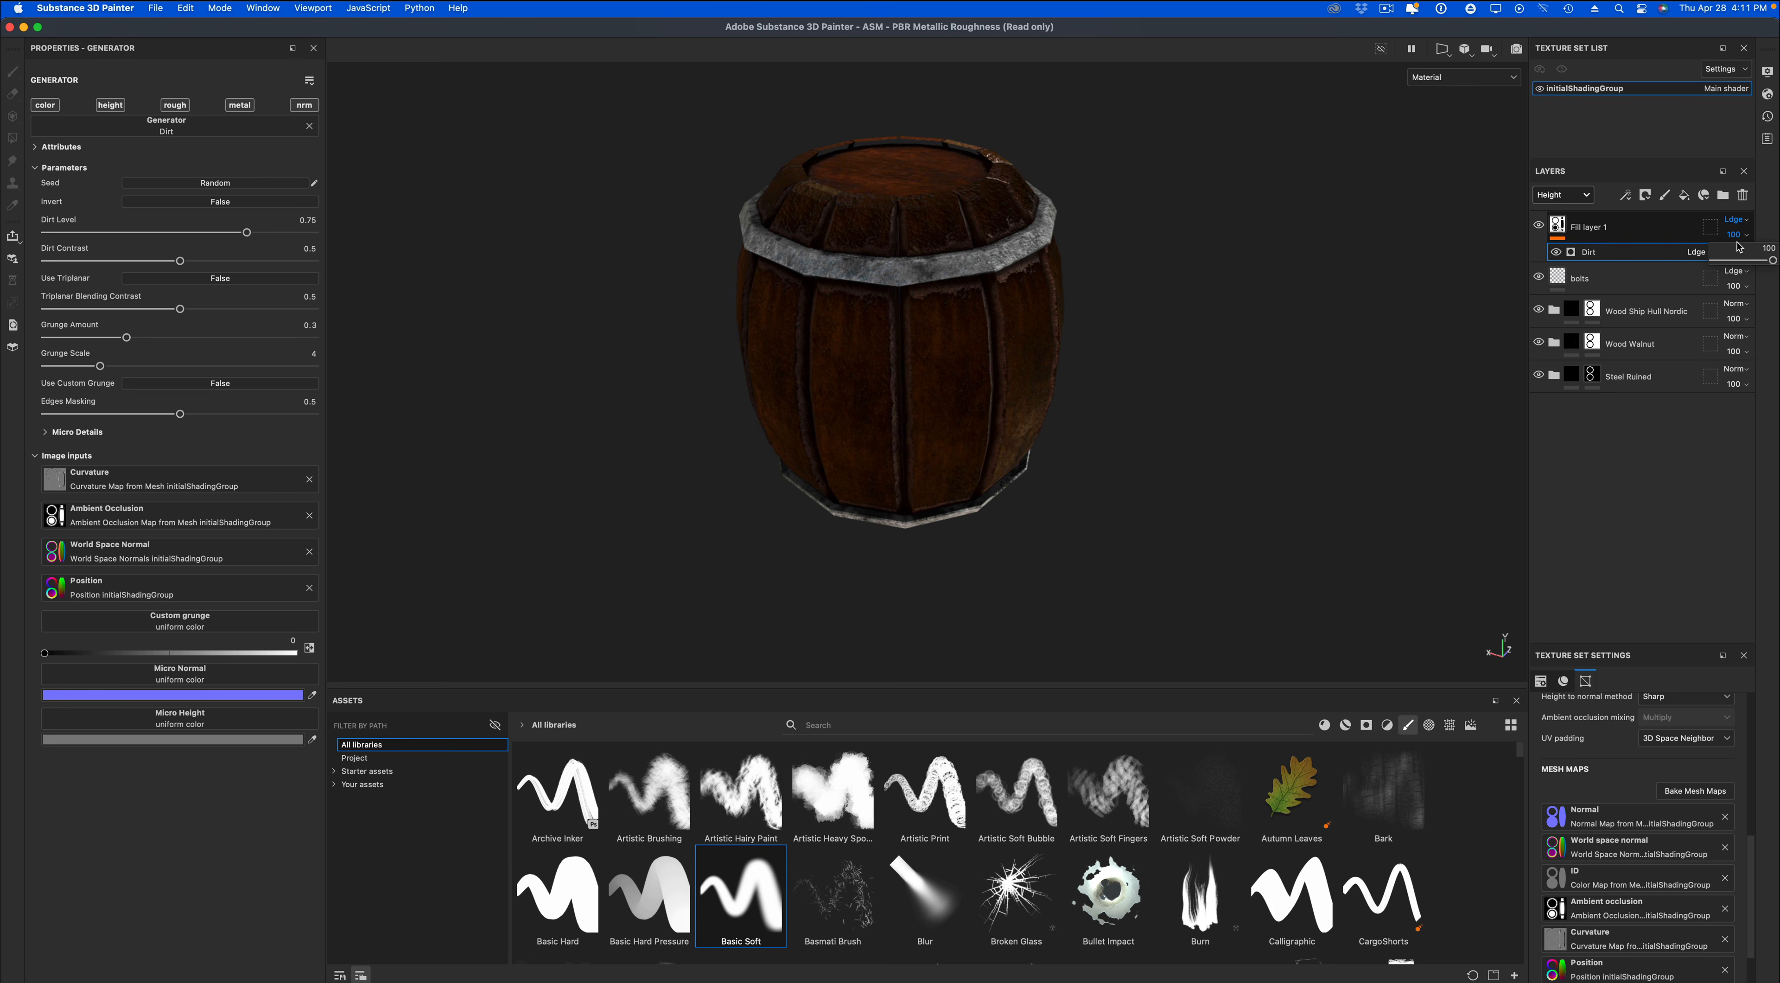
{"action": "left_click_drag", "start_coordinate": [1748, 260], "coordinate": [1754, 261]}
Limit the Dirt generator to the color channel only and hide the fill layer to compare.
{"action": "left_click", "coordinate": [48, 106], "text": "alt"}
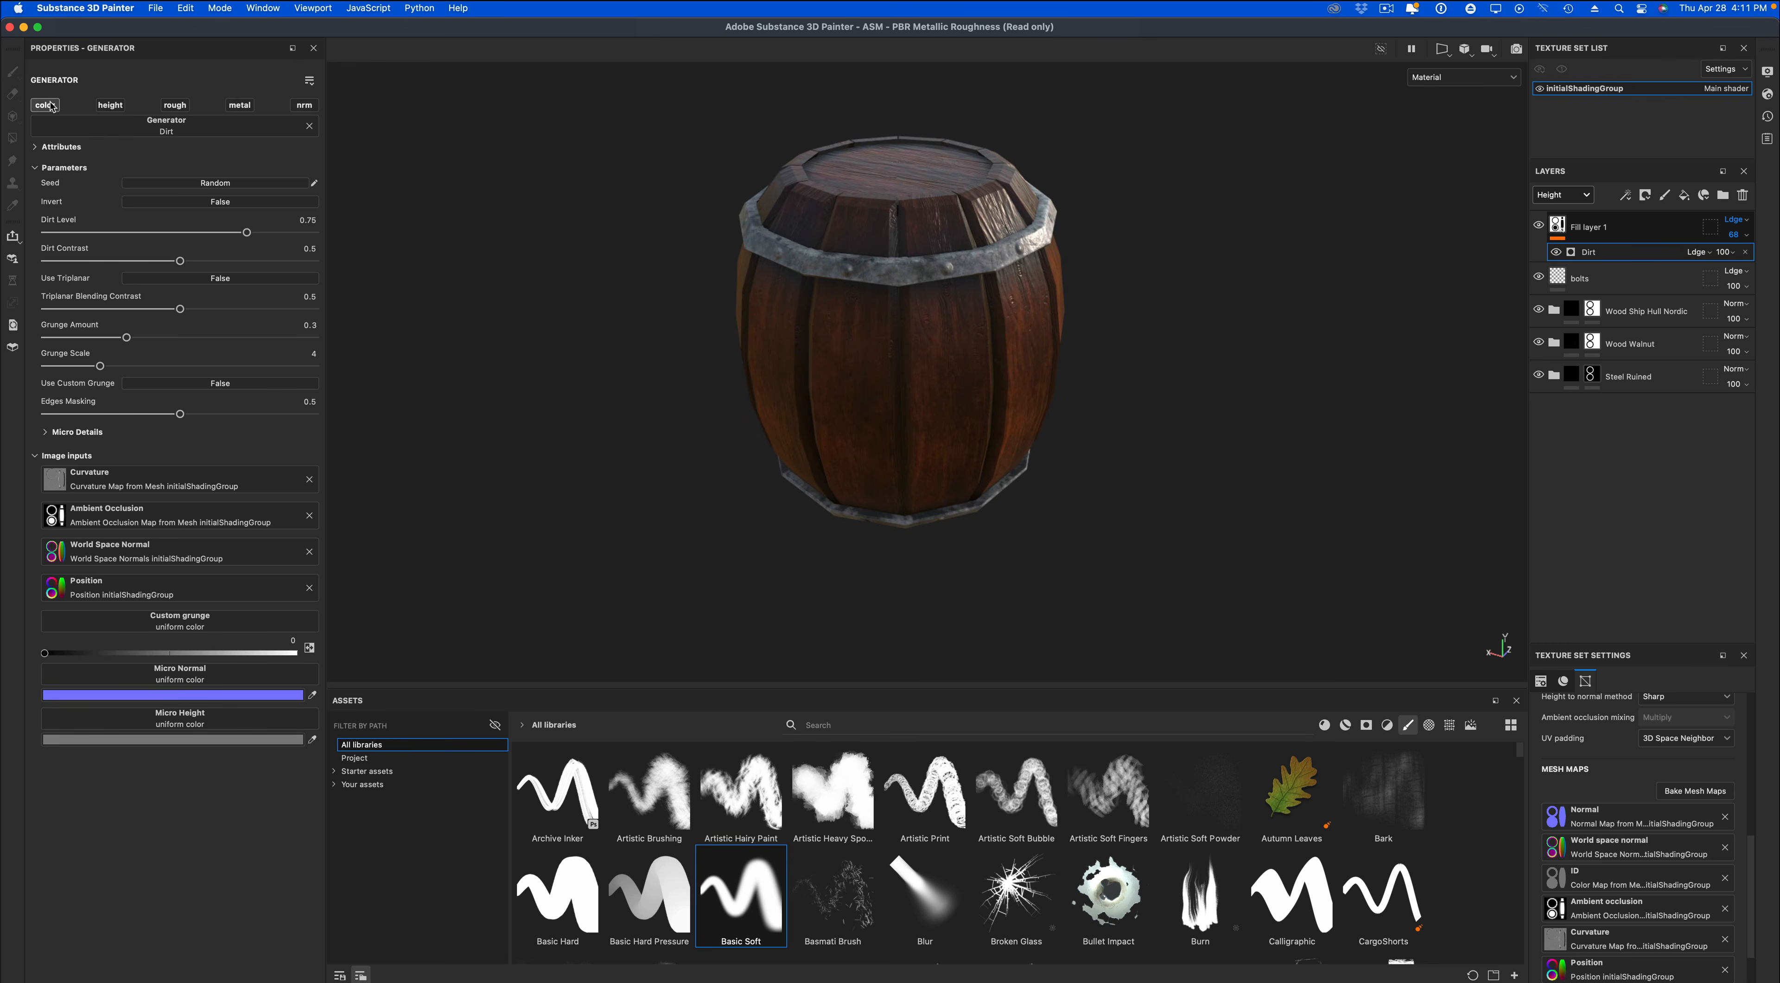
{"action": "left_click", "coordinate": [1537, 227]}
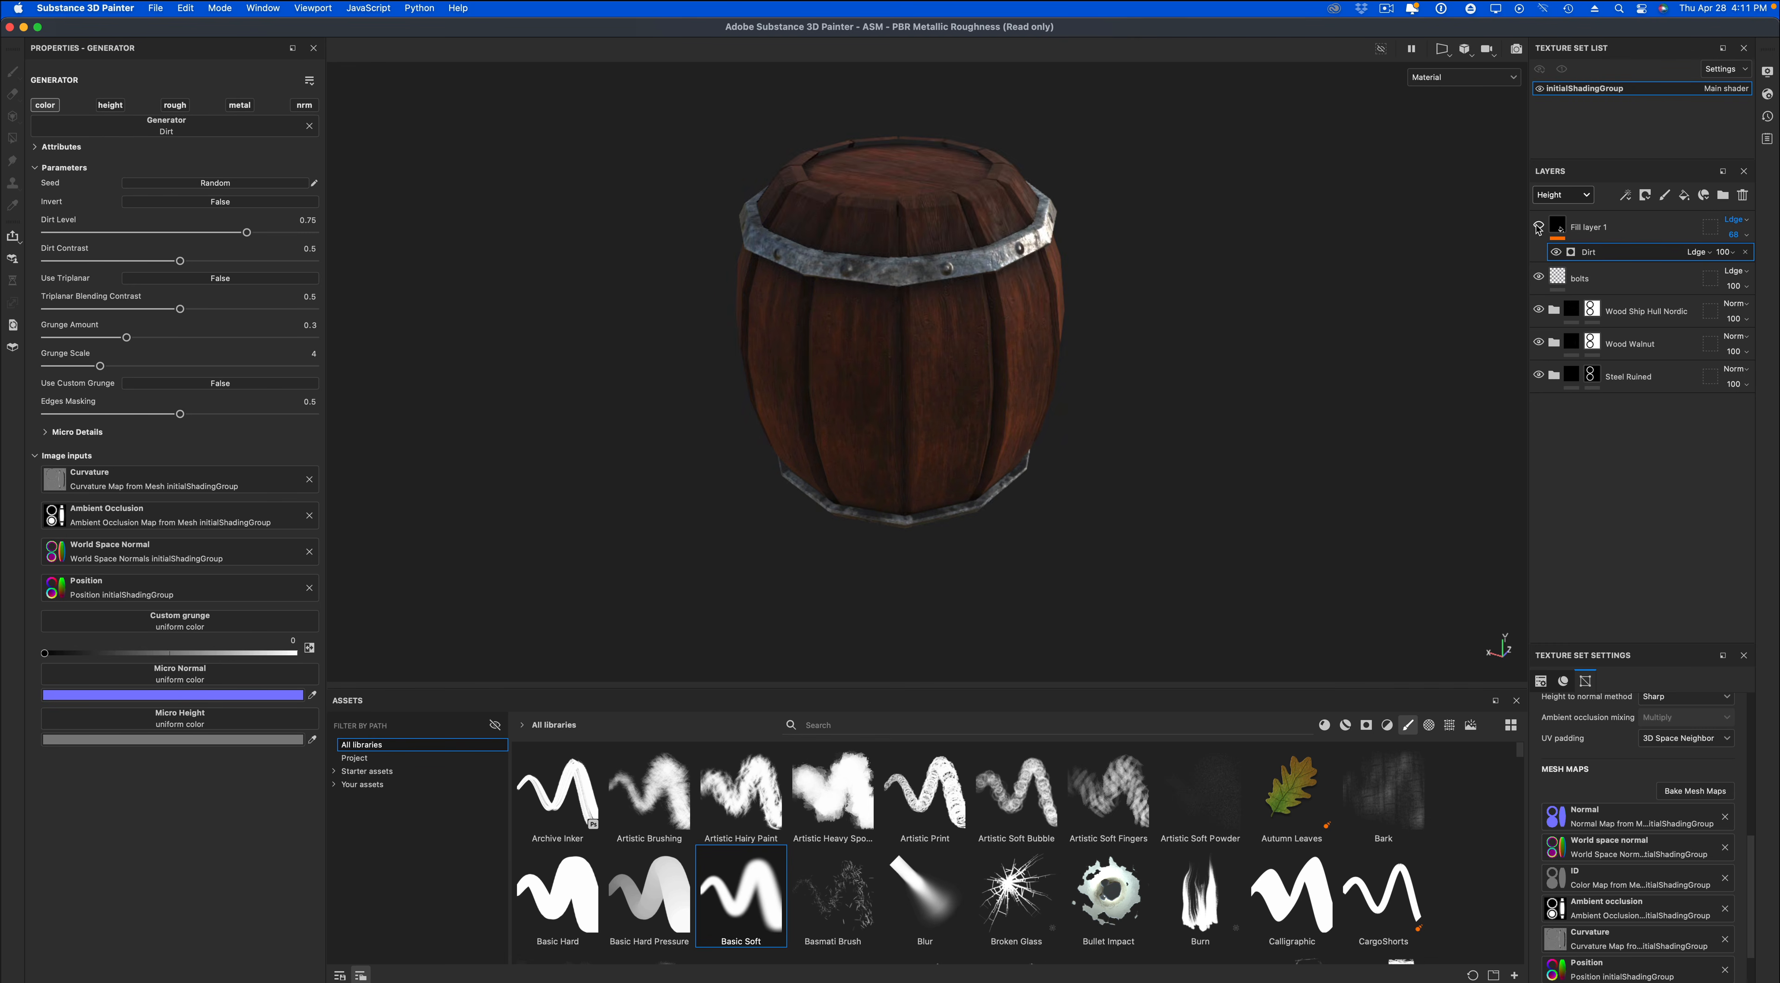
Show the dirt fill layer again and set its opacity to 75 in the Base color channel.
{"action": "left_click", "coordinate": [1538, 226]}
{"action": "mouse_move", "coordinate": [1359, 417]}
{"action": "left_mouse_down", "text": "alt"}
{"action": "mouse_move", "coordinate": [1378, 446]}
{"action": "mouse_move", "coordinate": [1368, 432]}
{"action": "left_mouse_up", "text": "alt"}
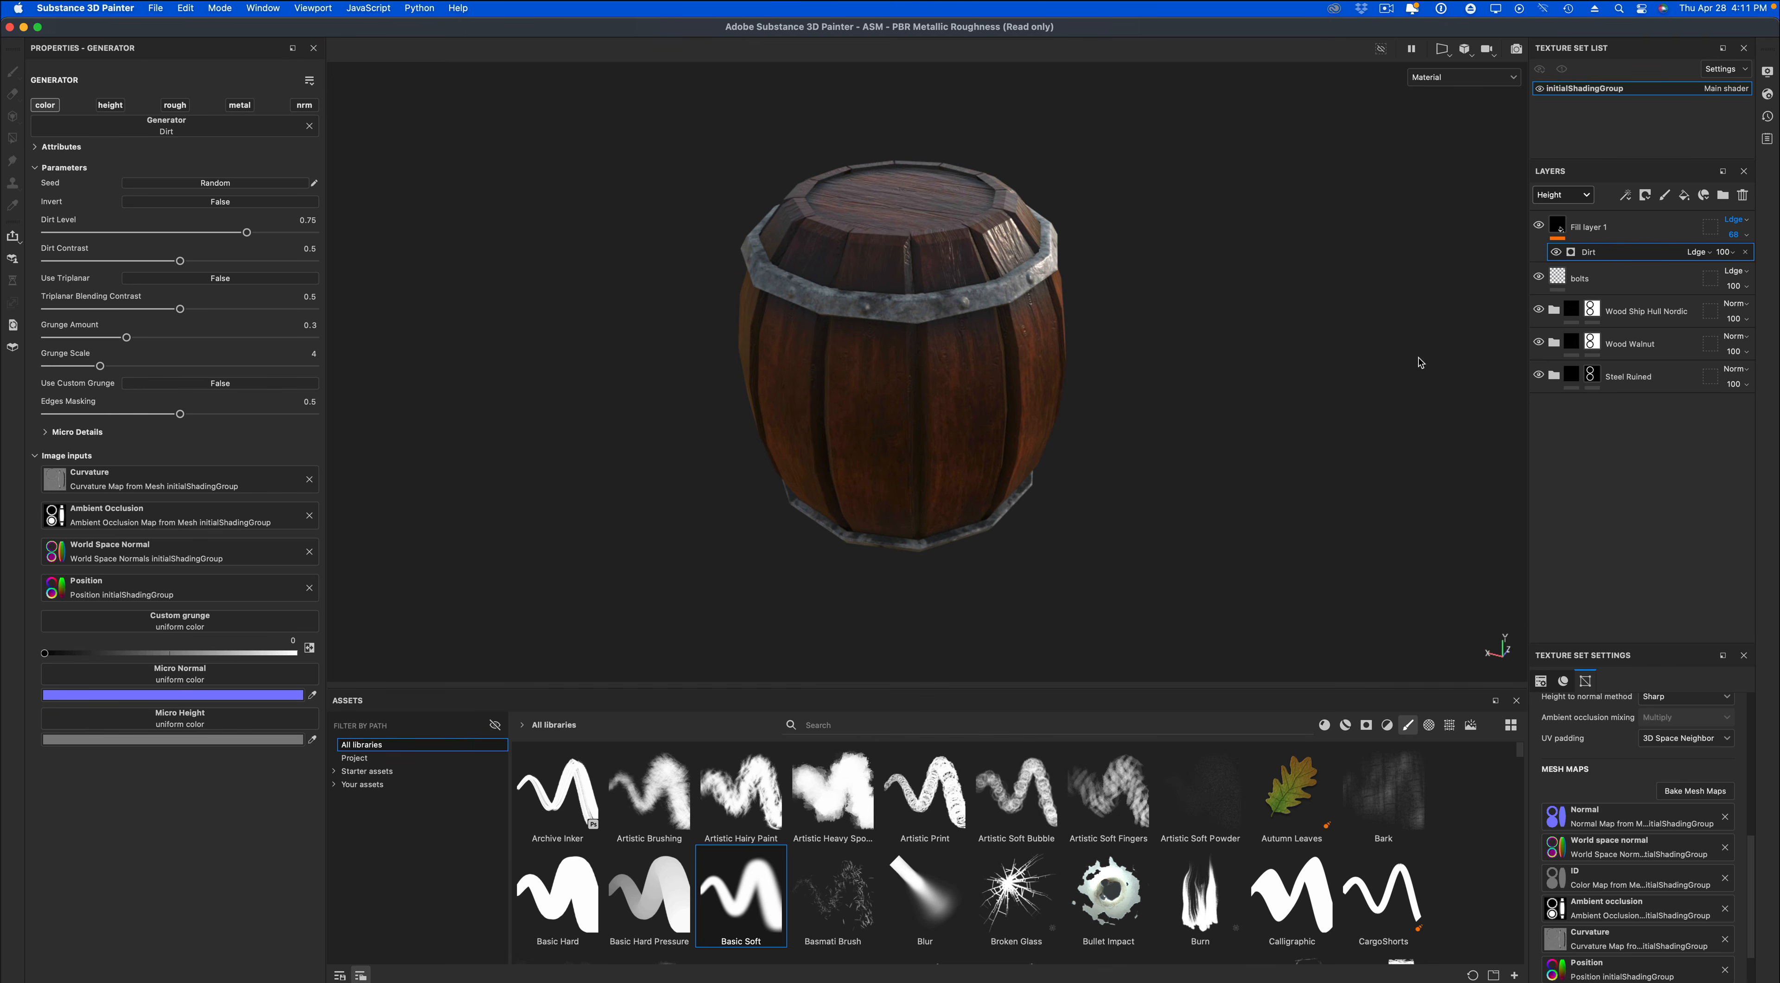
{"action": "left_click", "coordinate": [1583, 195]}
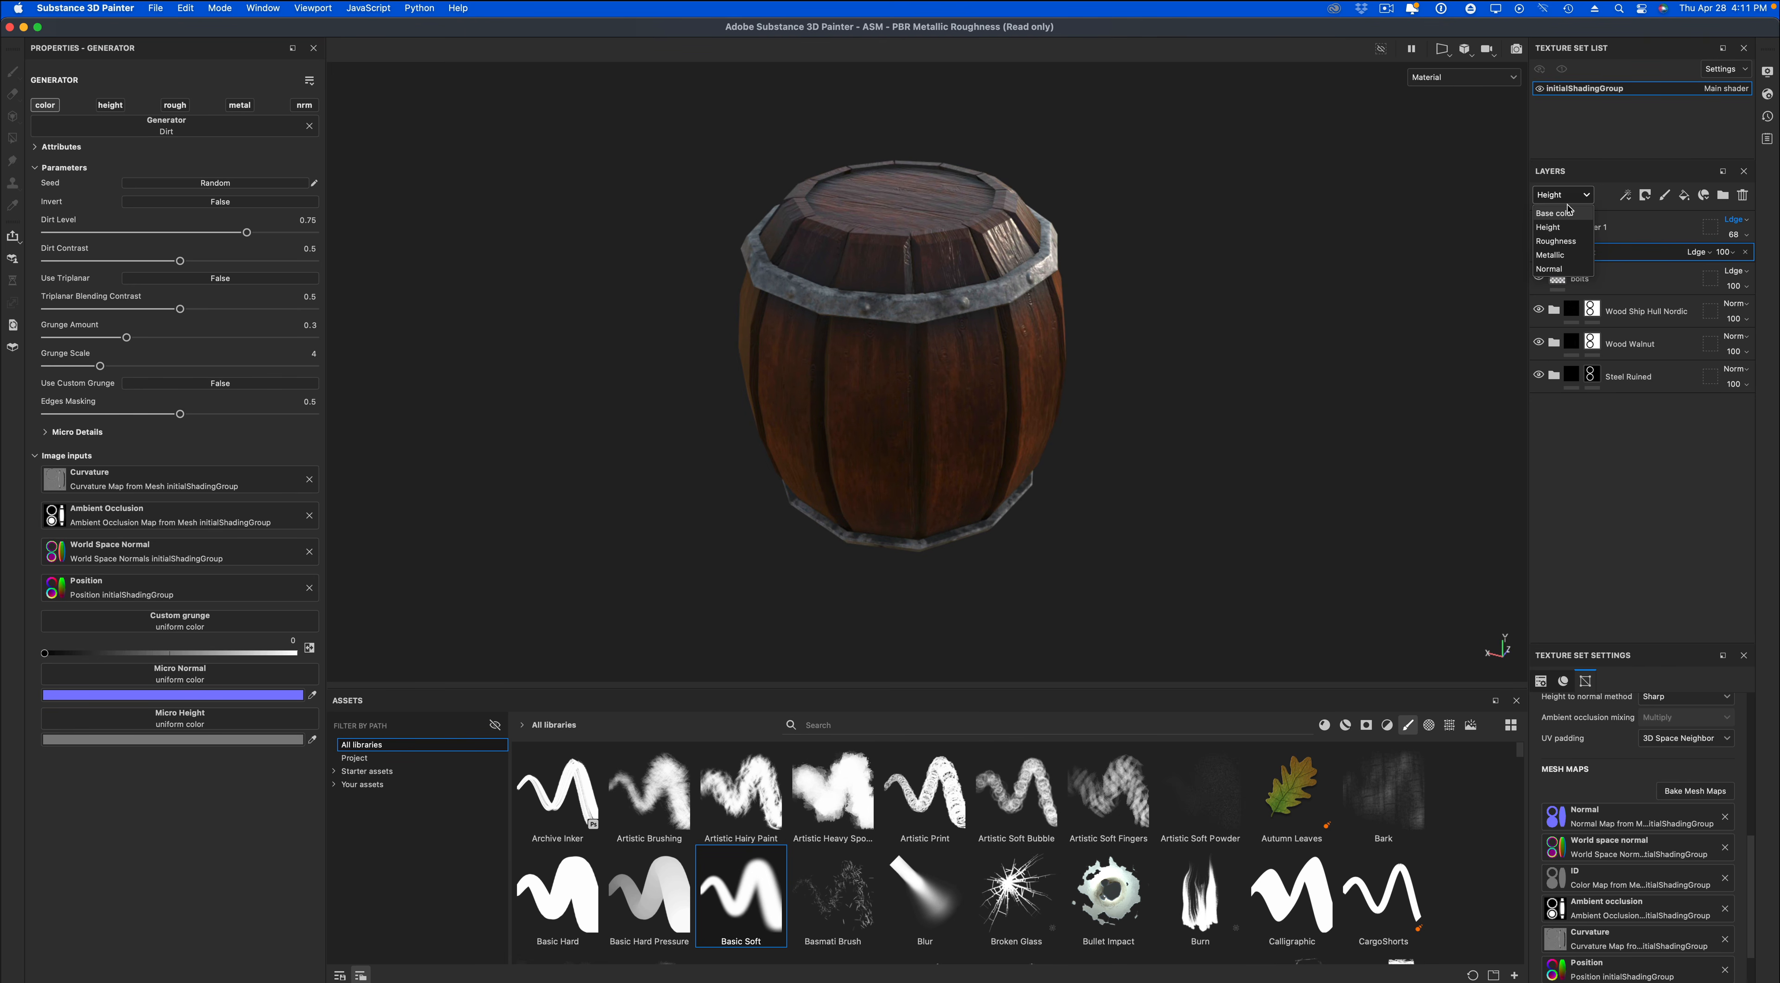
{"action": "left_click", "coordinate": [1562, 214]}
{"action": "left_click", "coordinate": [1737, 237]}
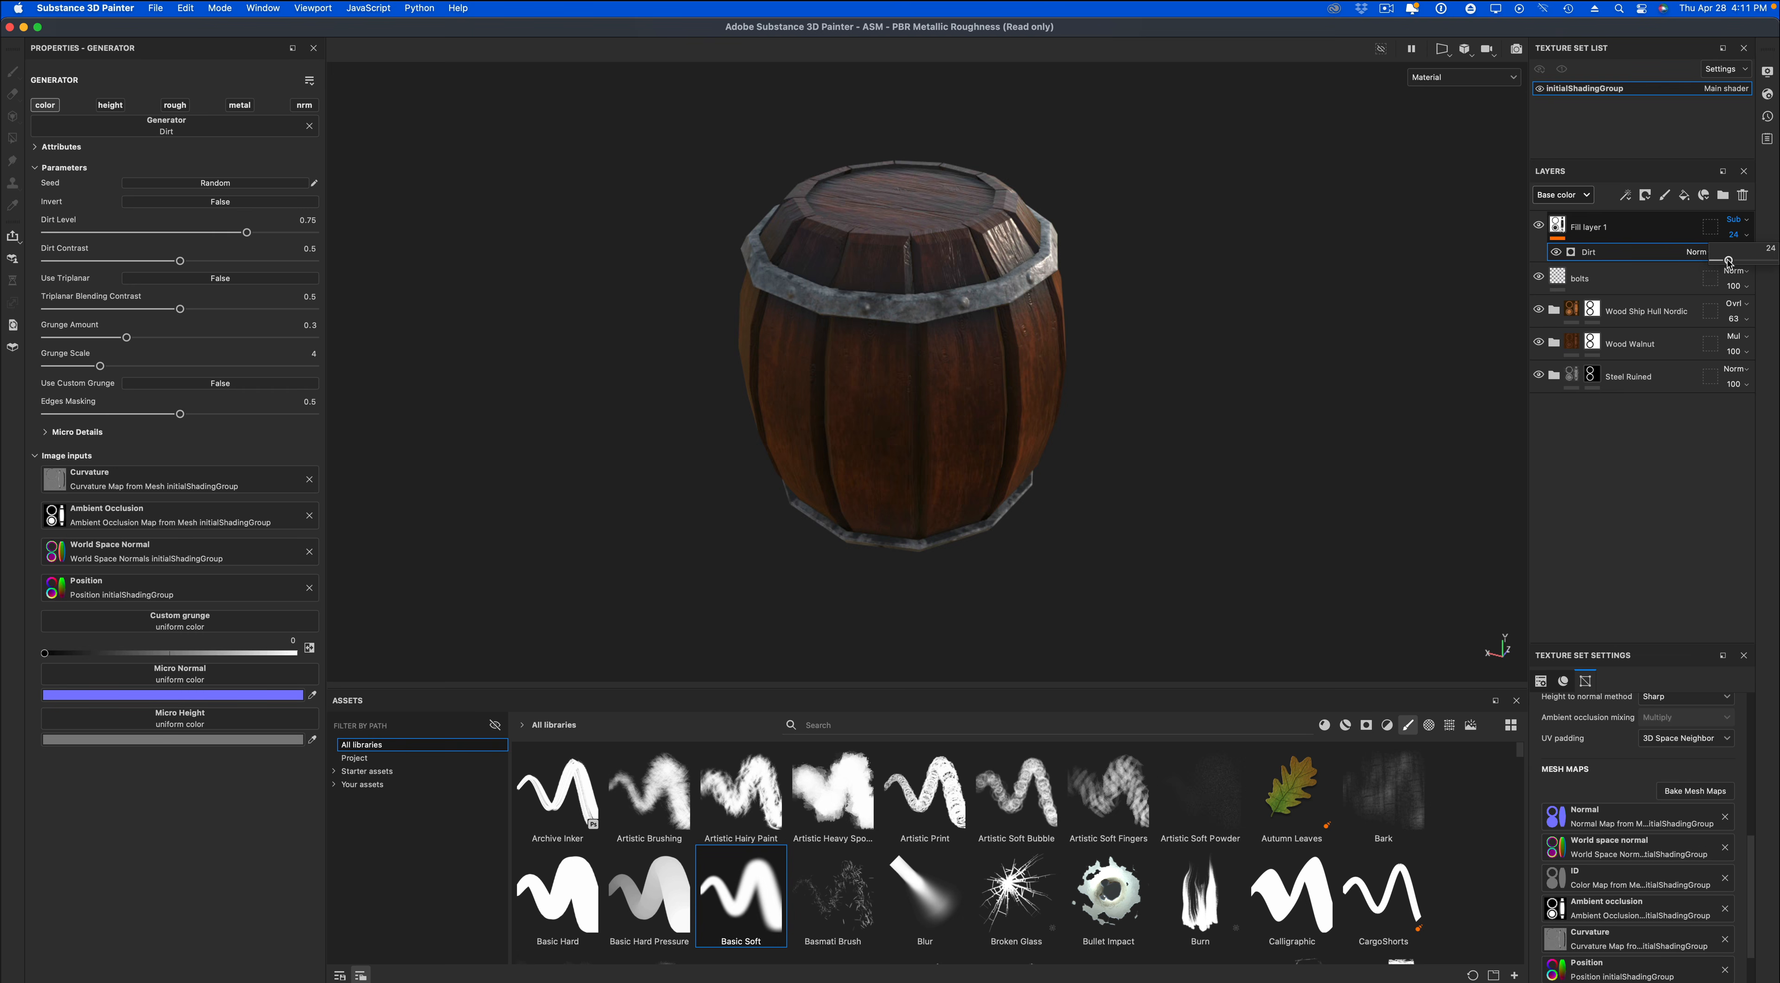
{"action": "left_click_drag", "start_coordinate": [1736, 262], "coordinate": [1755, 265]}
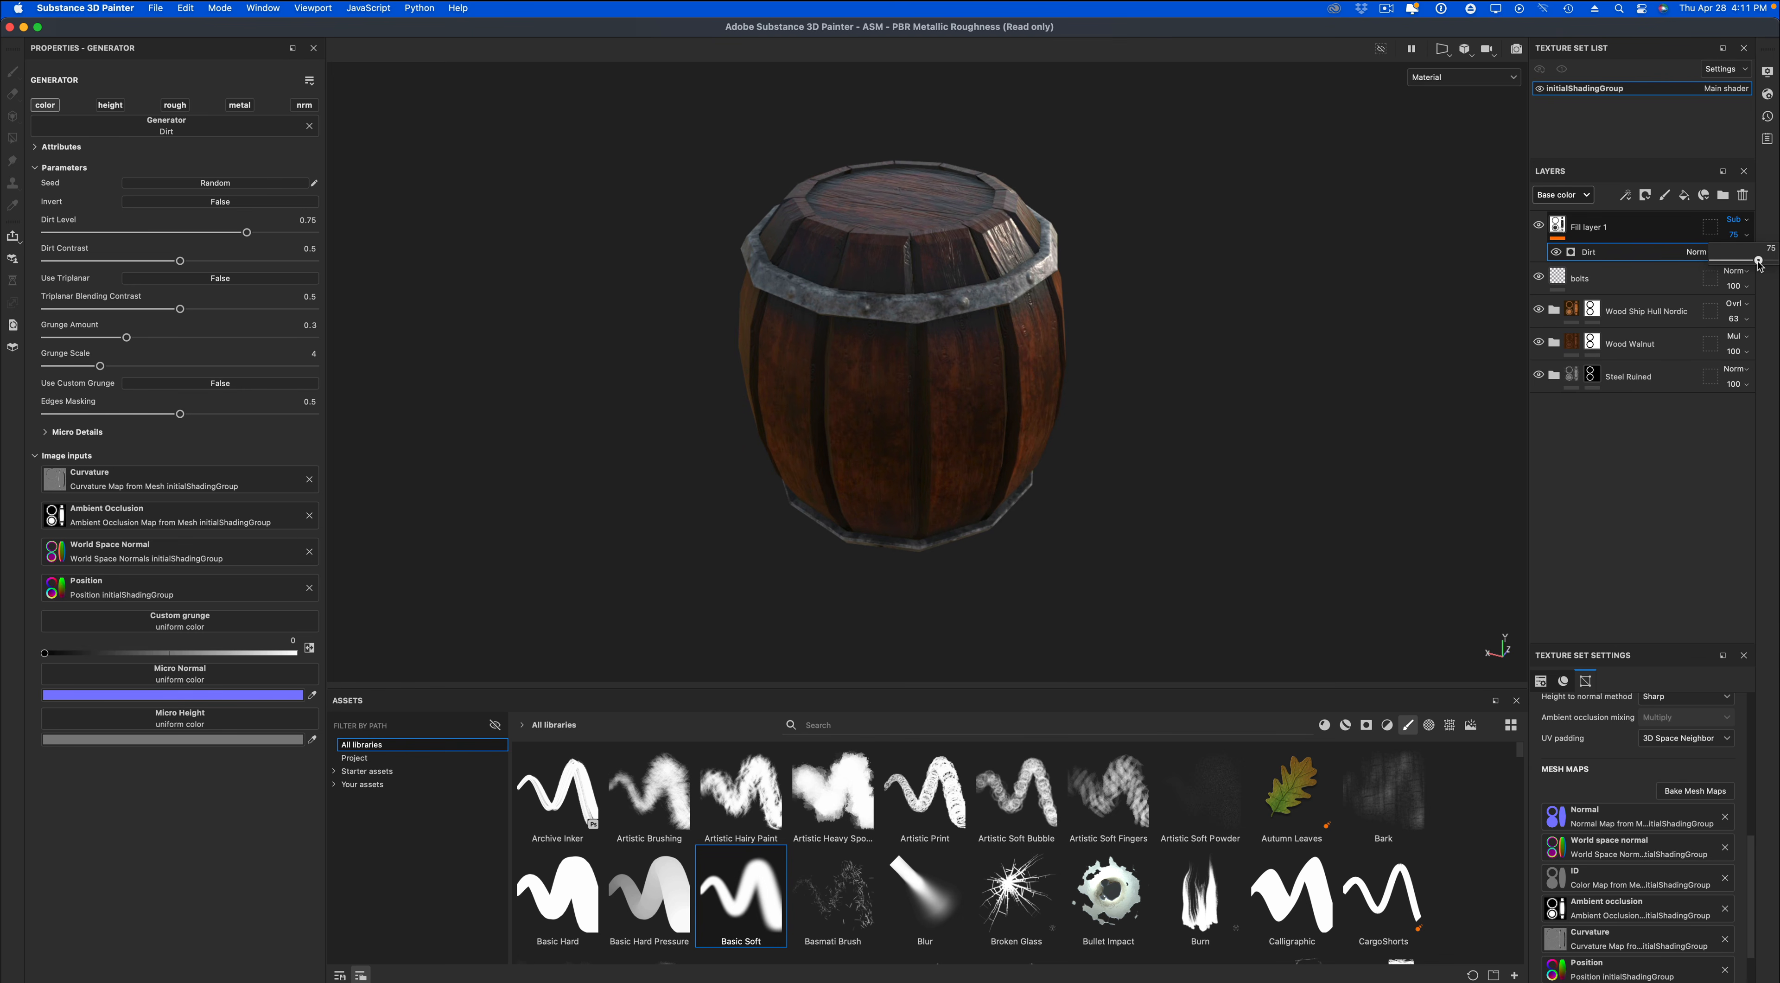
{"action": "scroll", "coordinate": [1312, 464], "scroll_direction": "down", "scroll_amount": 1}
{"action": "mouse_move", "coordinate": [1283, 461]}
{"action": "left_mouse_down", "text": "alt"}
{"action": "mouse_move", "coordinate": [1243, 327]}
{"action": "mouse_move", "coordinate": [1283, 413]}
{"action": "mouse_move", "coordinate": [1393, 456]}
{"action": "mouse_move", "coordinate": [1267, 426]}
{"action": "mouse_move", "coordinate": [1050, 484]}
{"action": "mouse_move", "coordinate": [1161, 491]}
{"action": "mouse_move", "coordinate": [1324, 453]}
{"action": "mouse_move", "coordinate": [1348, 422]}
{"action": "mouse_move", "coordinate": [1294, 456]}
{"action": "left_mouse_up", "text": "alt"}
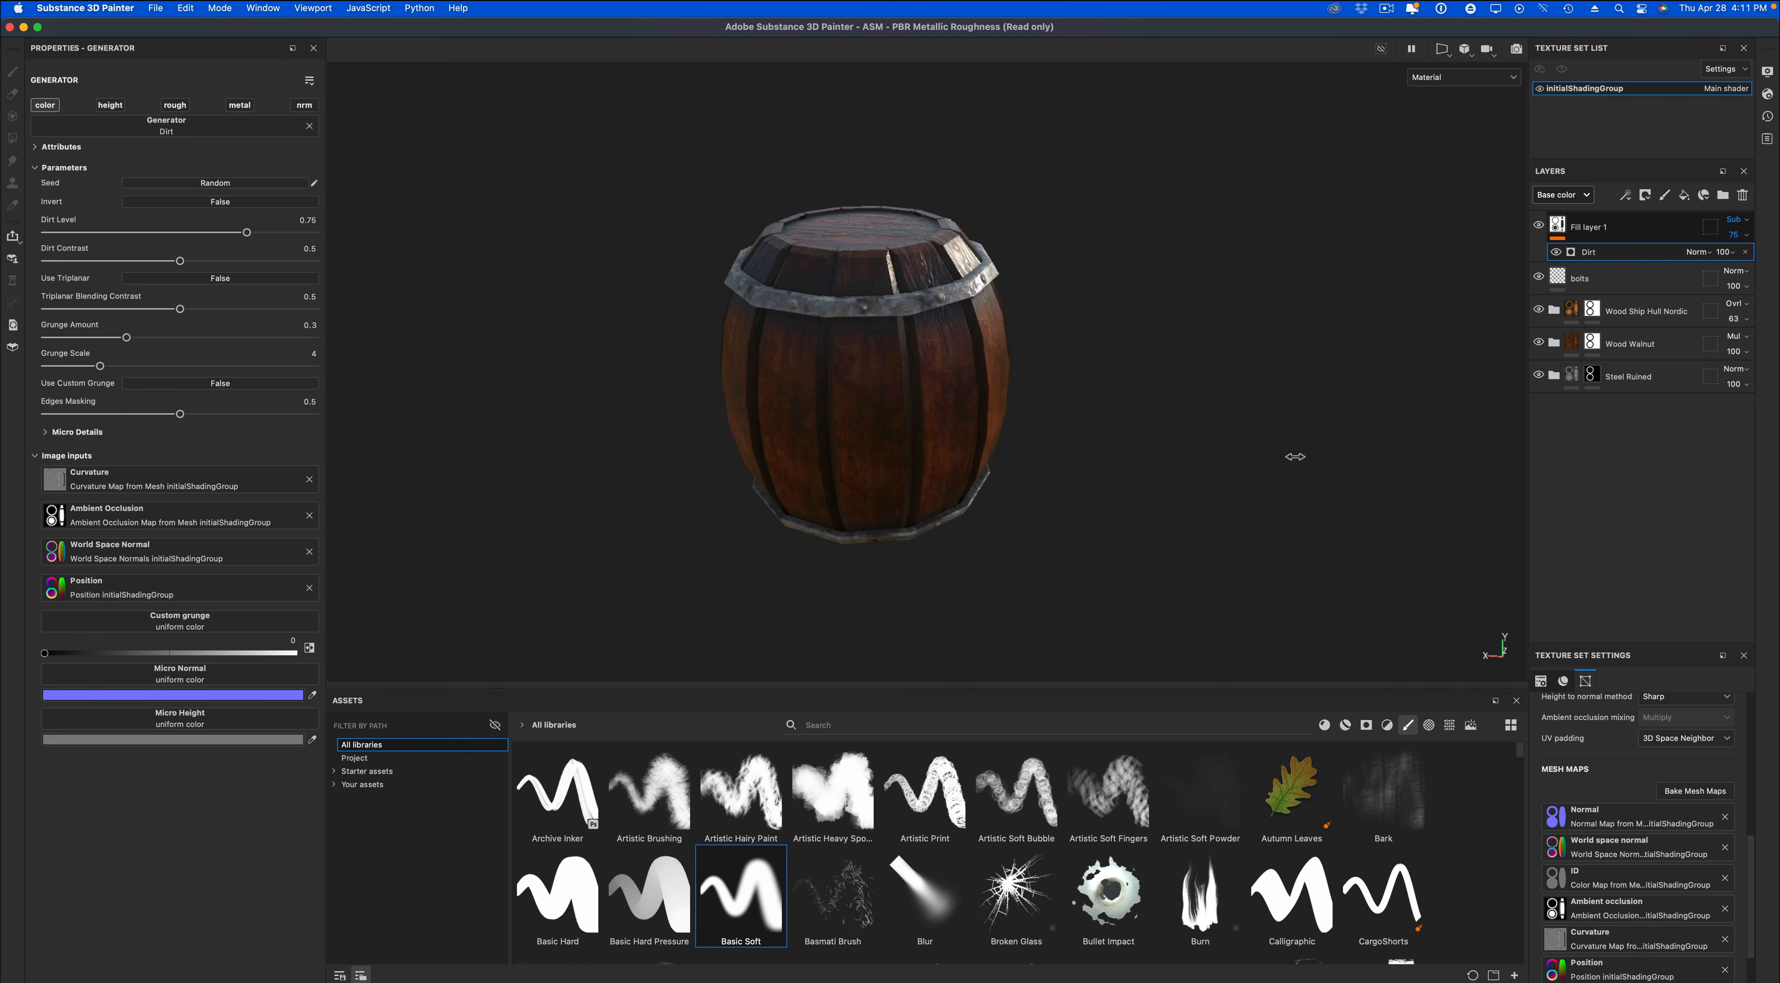
{"action": "mouse_move", "coordinate": [1293, 456]}
{"action": "right_mouse_down", "text": "shift"}
{"action": "mouse_move", "coordinate": [1245, 453]}
{"action": "mouse_move", "coordinate": [1323, 450]}
{"action": "mouse_move", "coordinate": [1266, 449]}
{"action": "right_mouse_up", "text": "shift"}
{"action": "left_click_drag", "start_coordinate": [1267, 449], "coordinate": [1227, 498], "text": "alt"}
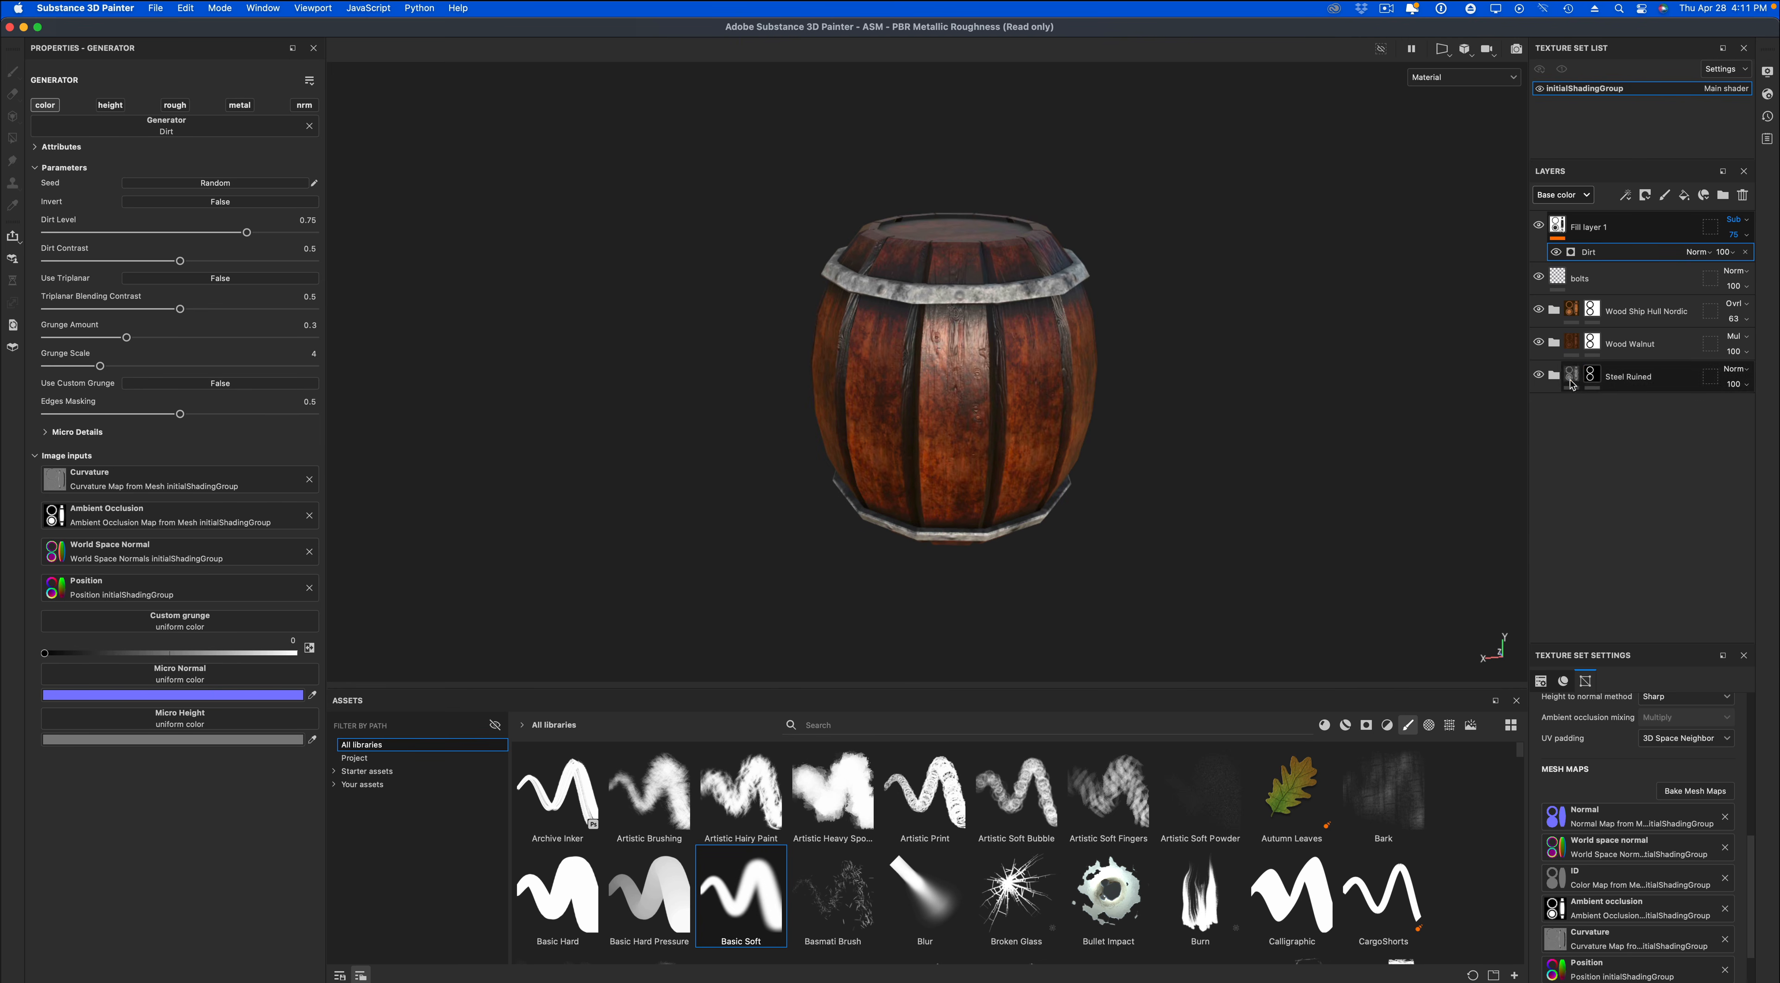
Change the base color of the Base layer inside the Steel Ruined folder to dark blue-gray 5F6874.
{"action": "left_click", "coordinate": [1553, 376]}
{"action": "scroll", "coordinate": [1582, 544], "scroll_direction": "down", "scroll_amount": 1}
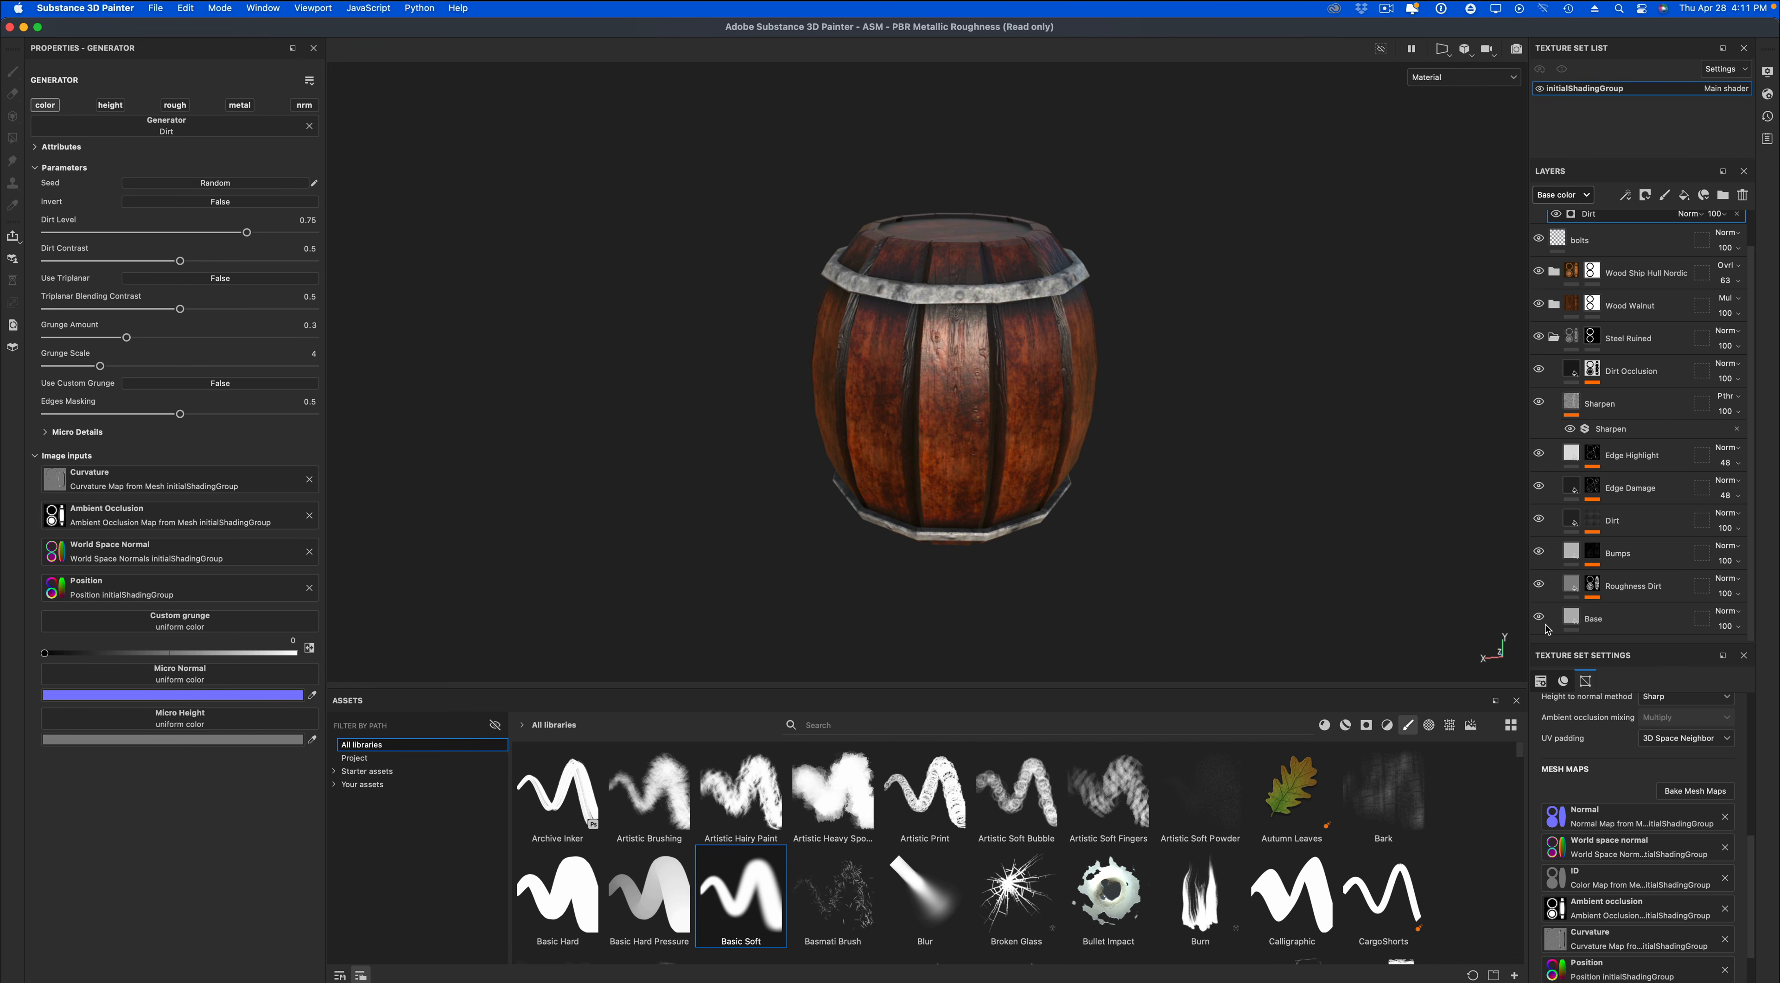
{"action": "left_click", "coordinate": [1563, 623]}
{"action": "left_click", "coordinate": [266, 415]}
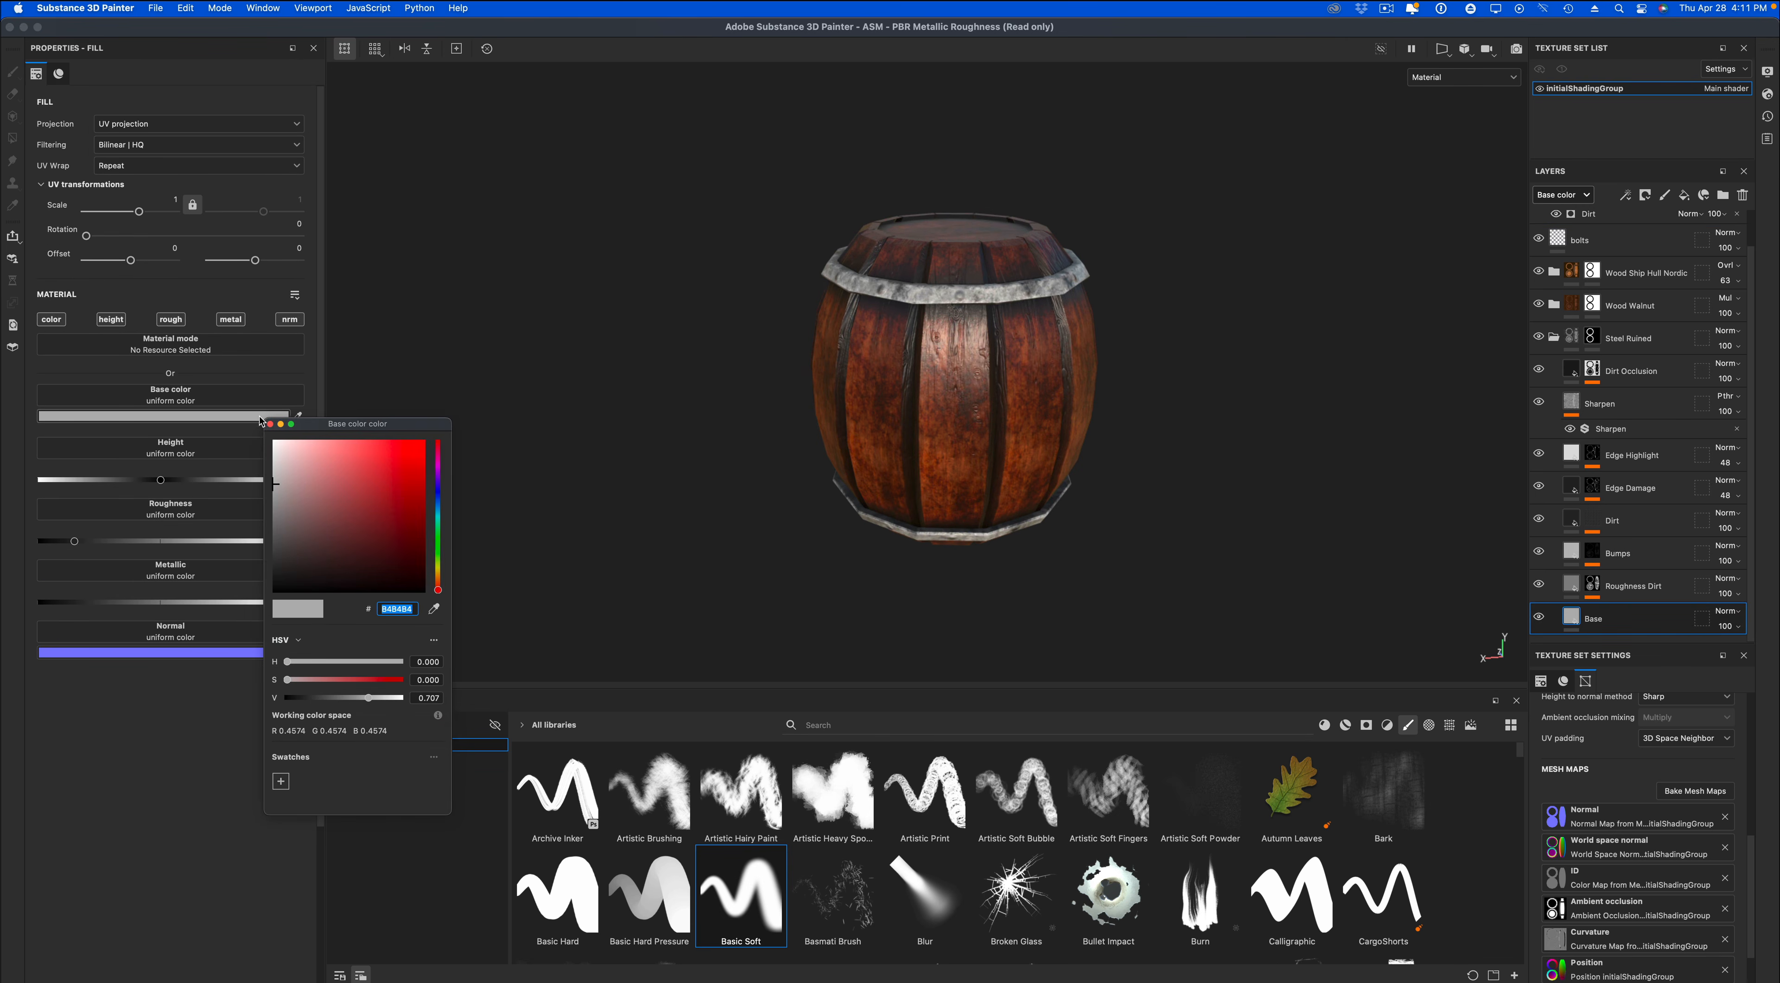
{"action": "left_click_drag", "start_coordinate": [438, 519], "coordinate": [438, 500]}
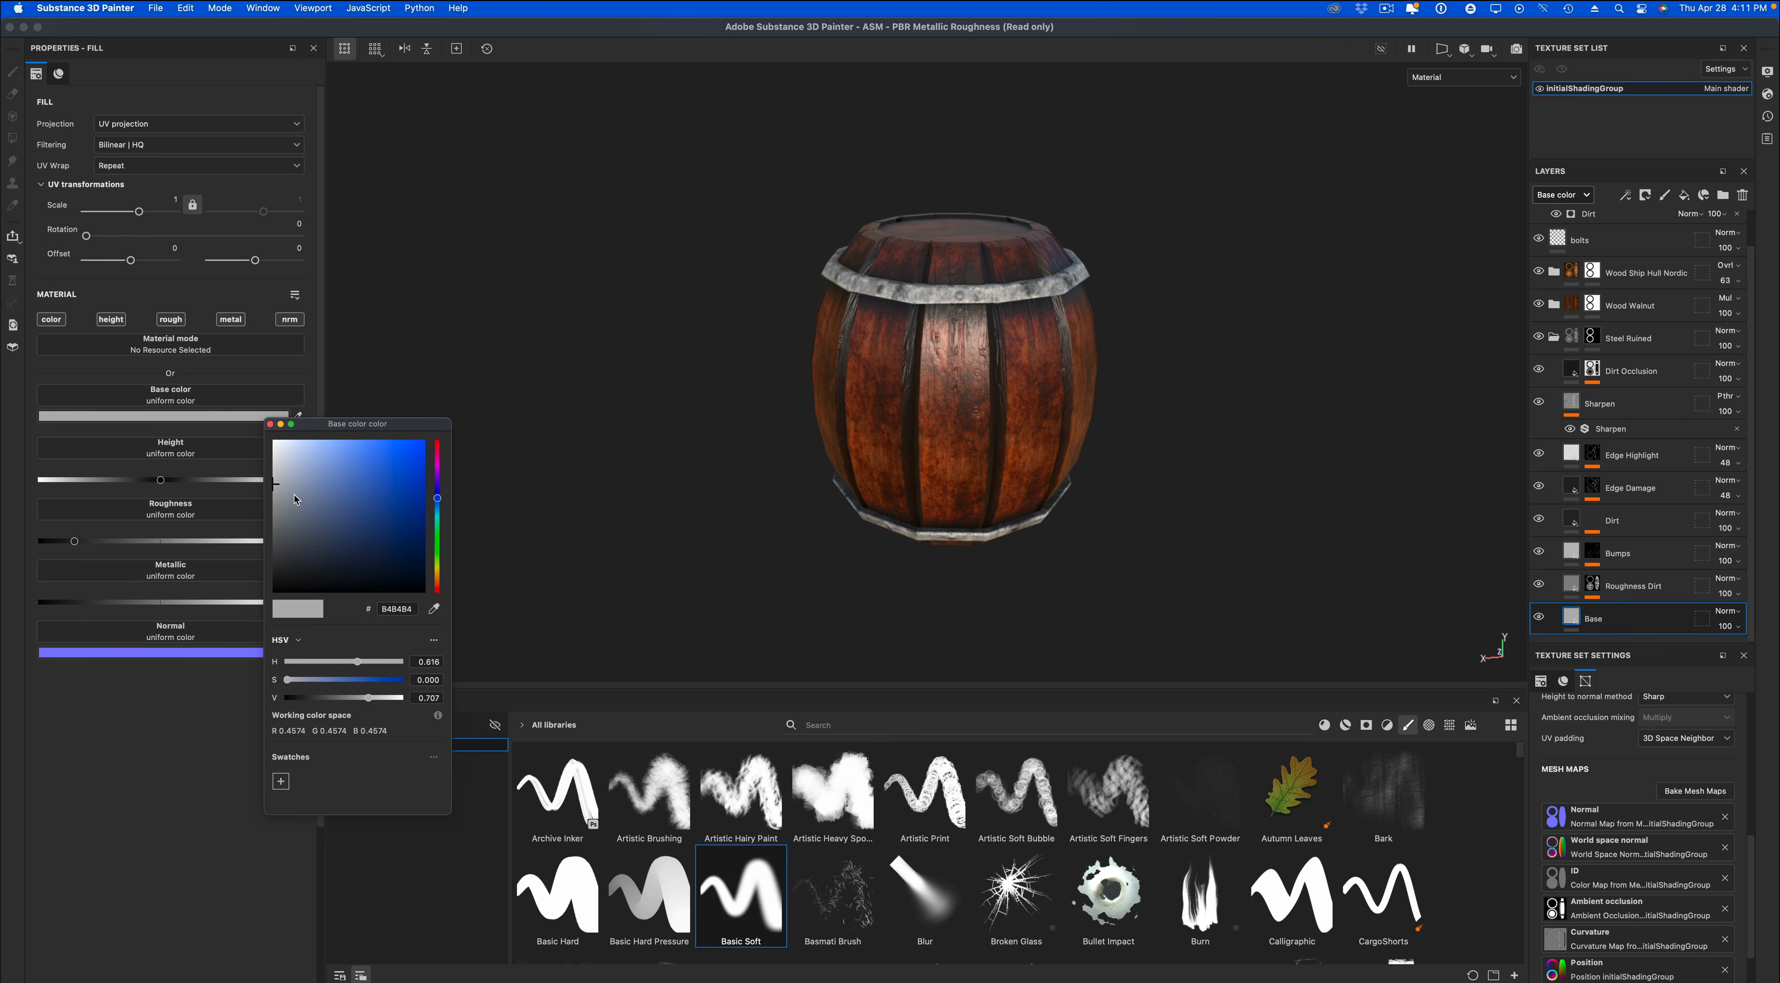
{"action": "mouse_move", "coordinate": [287, 494]}
{"action": "left_mouse_down"}
{"action": "mouse_move", "coordinate": [314, 553]}
{"action": "mouse_move", "coordinate": [300, 522]}
{"action": "left_mouse_up"}
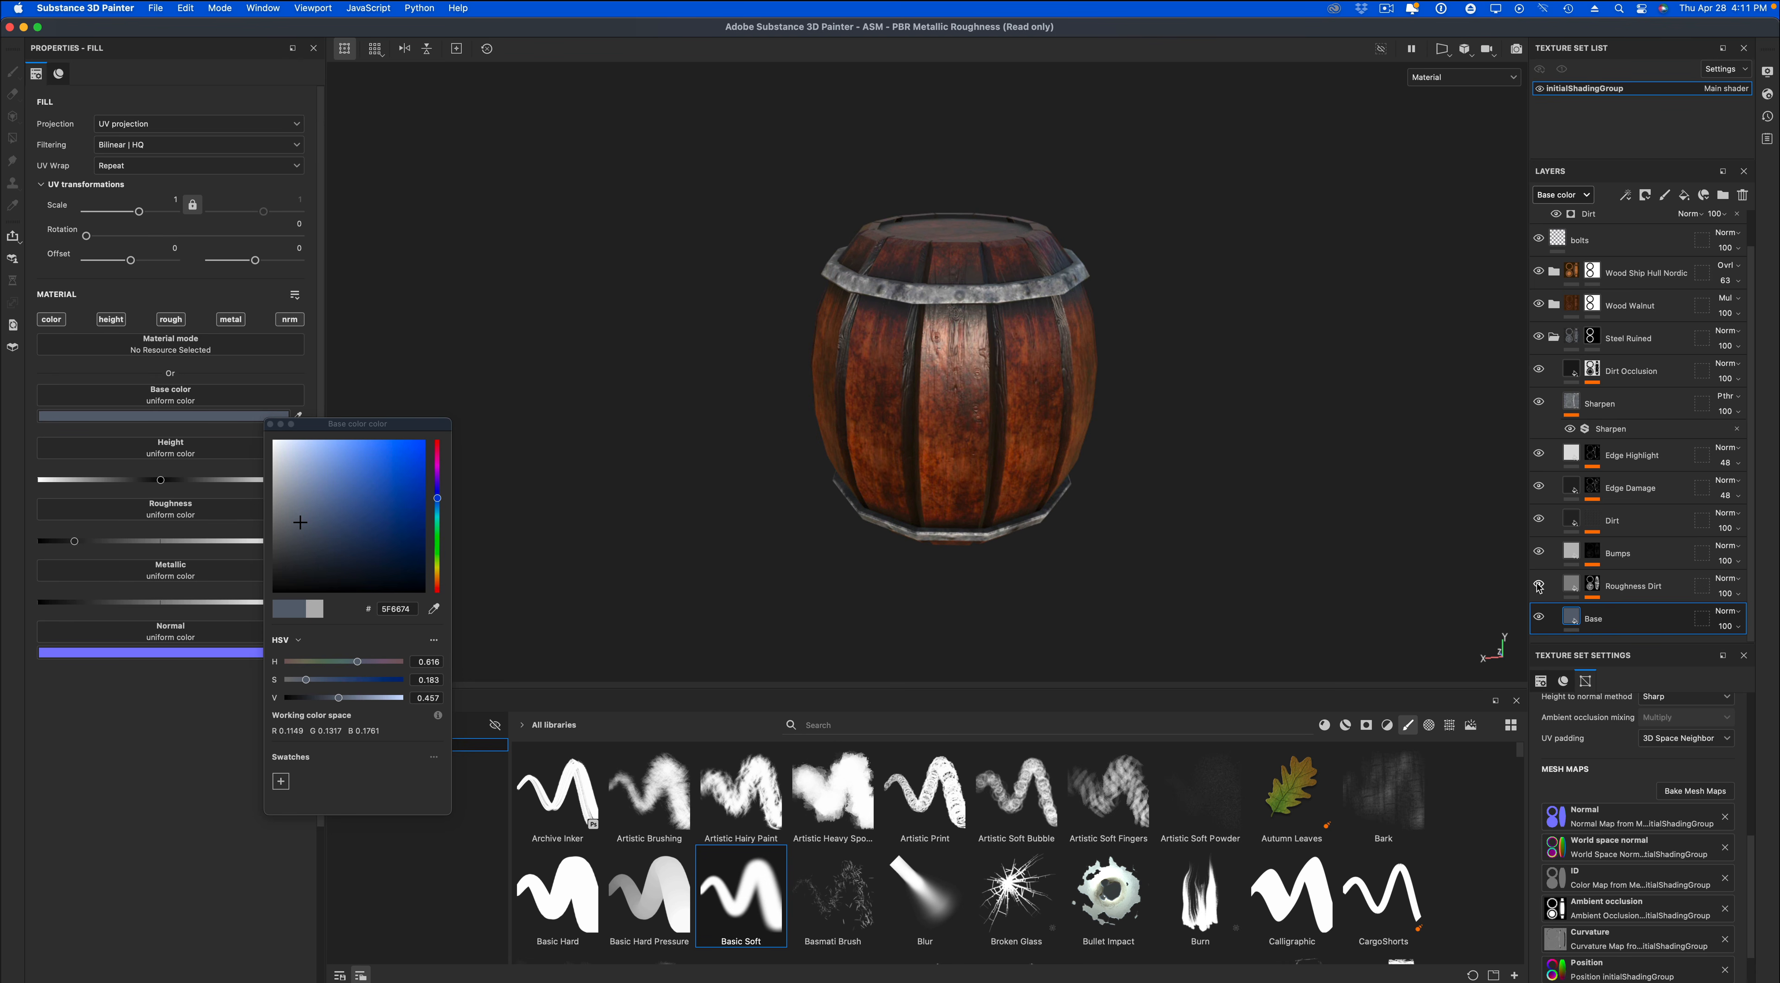
Change the base color of Steel Ruined's Roughness Dirt layer to blue-gray 656F79.
{"action": "left_click", "coordinate": [1552, 587]}
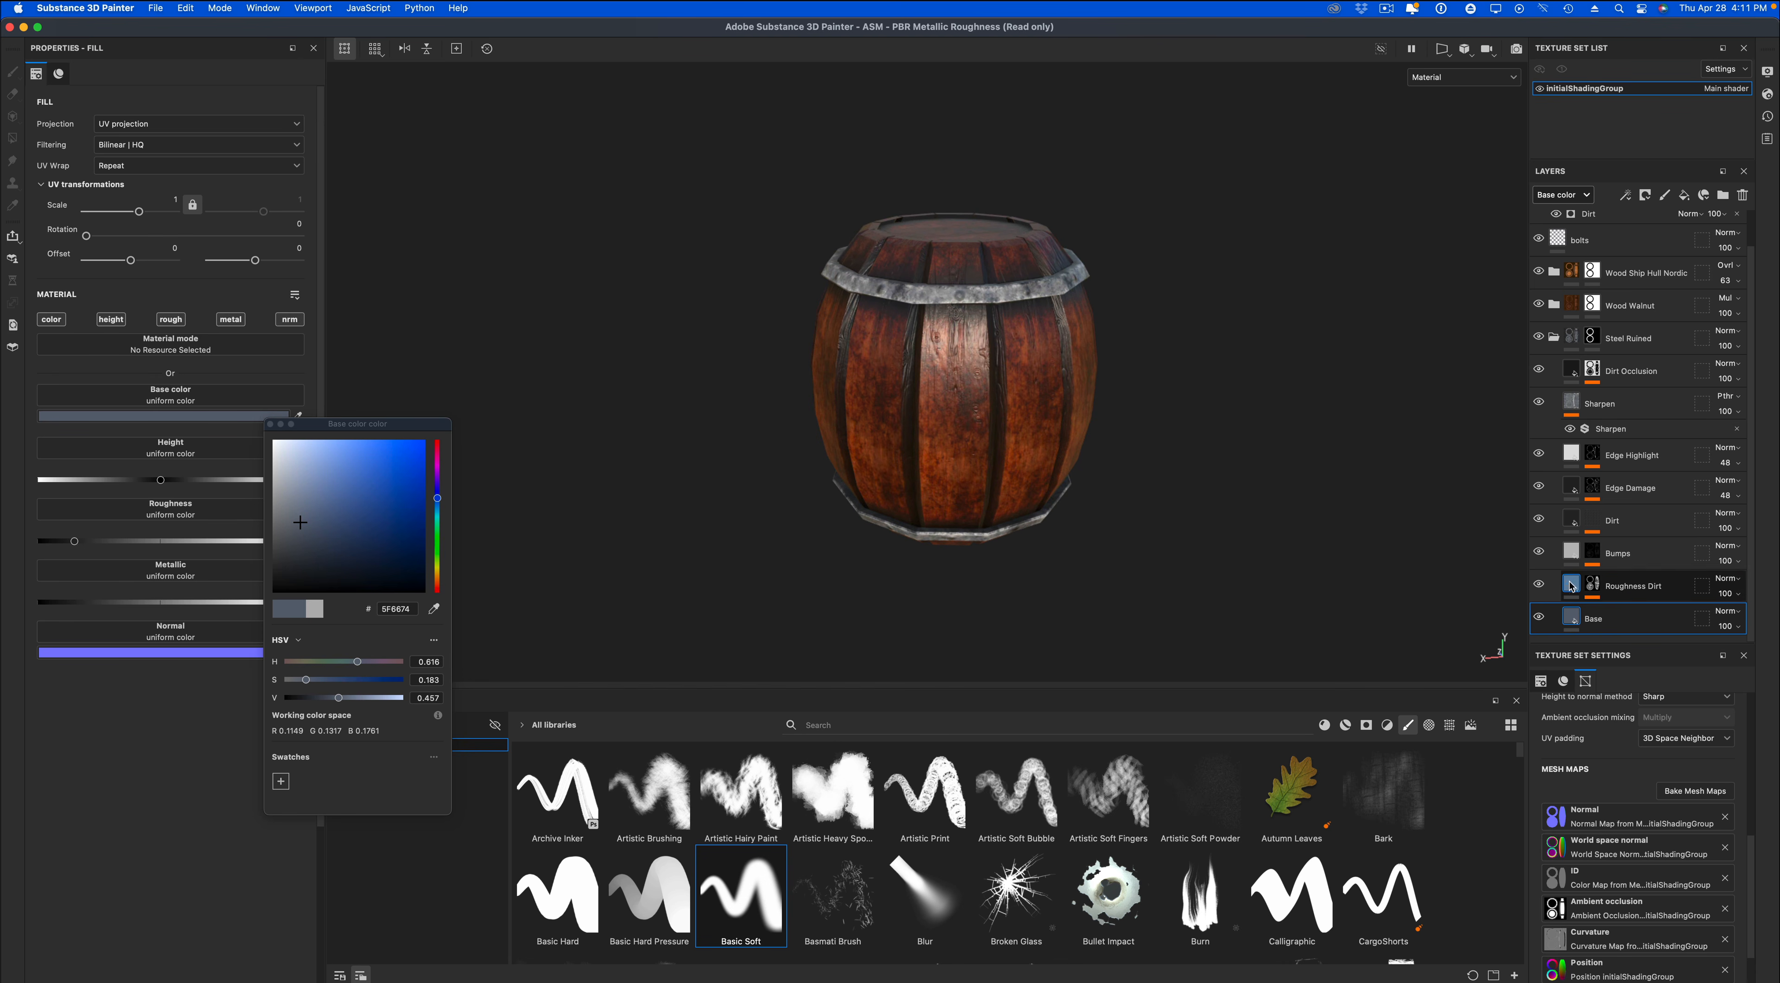
{"action": "left_click", "coordinate": [218, 416]}
{"action": "left_click_drag", "start_coordinate": [398, 510], "coordinate": [395, 502]}
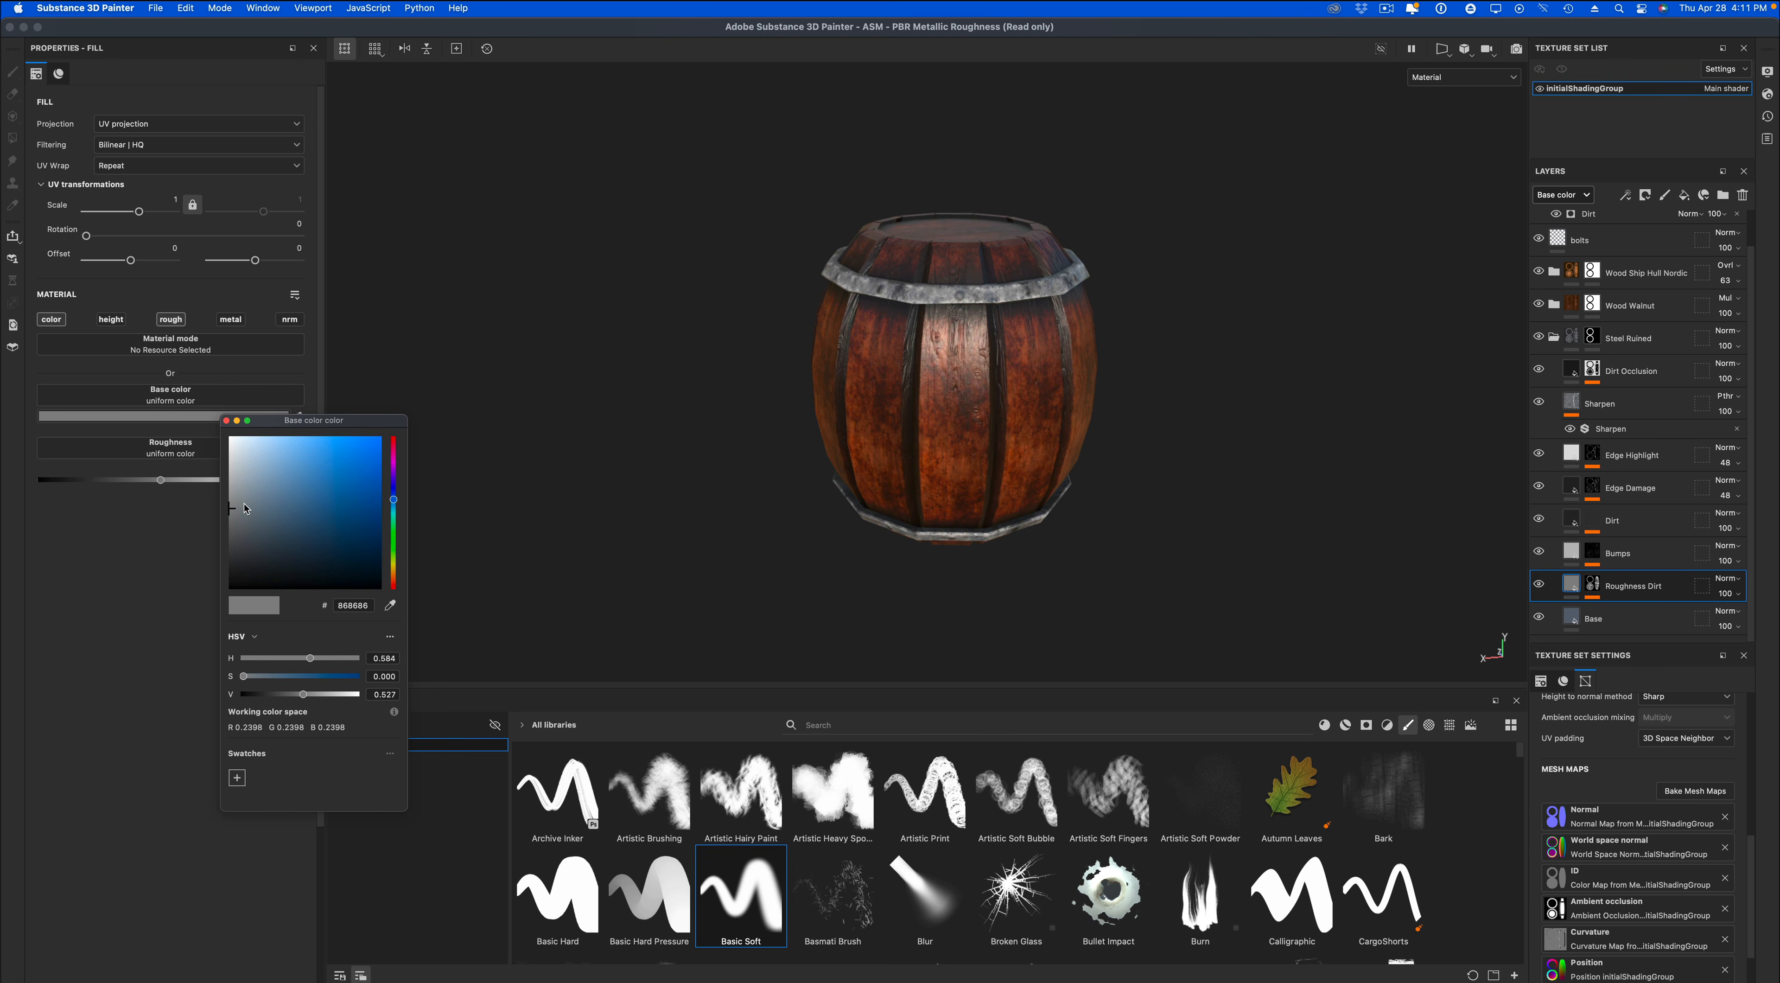
{"action": "left_click_drag", "start_coordinate": [246, 508], "coordinate": [255, 518]}
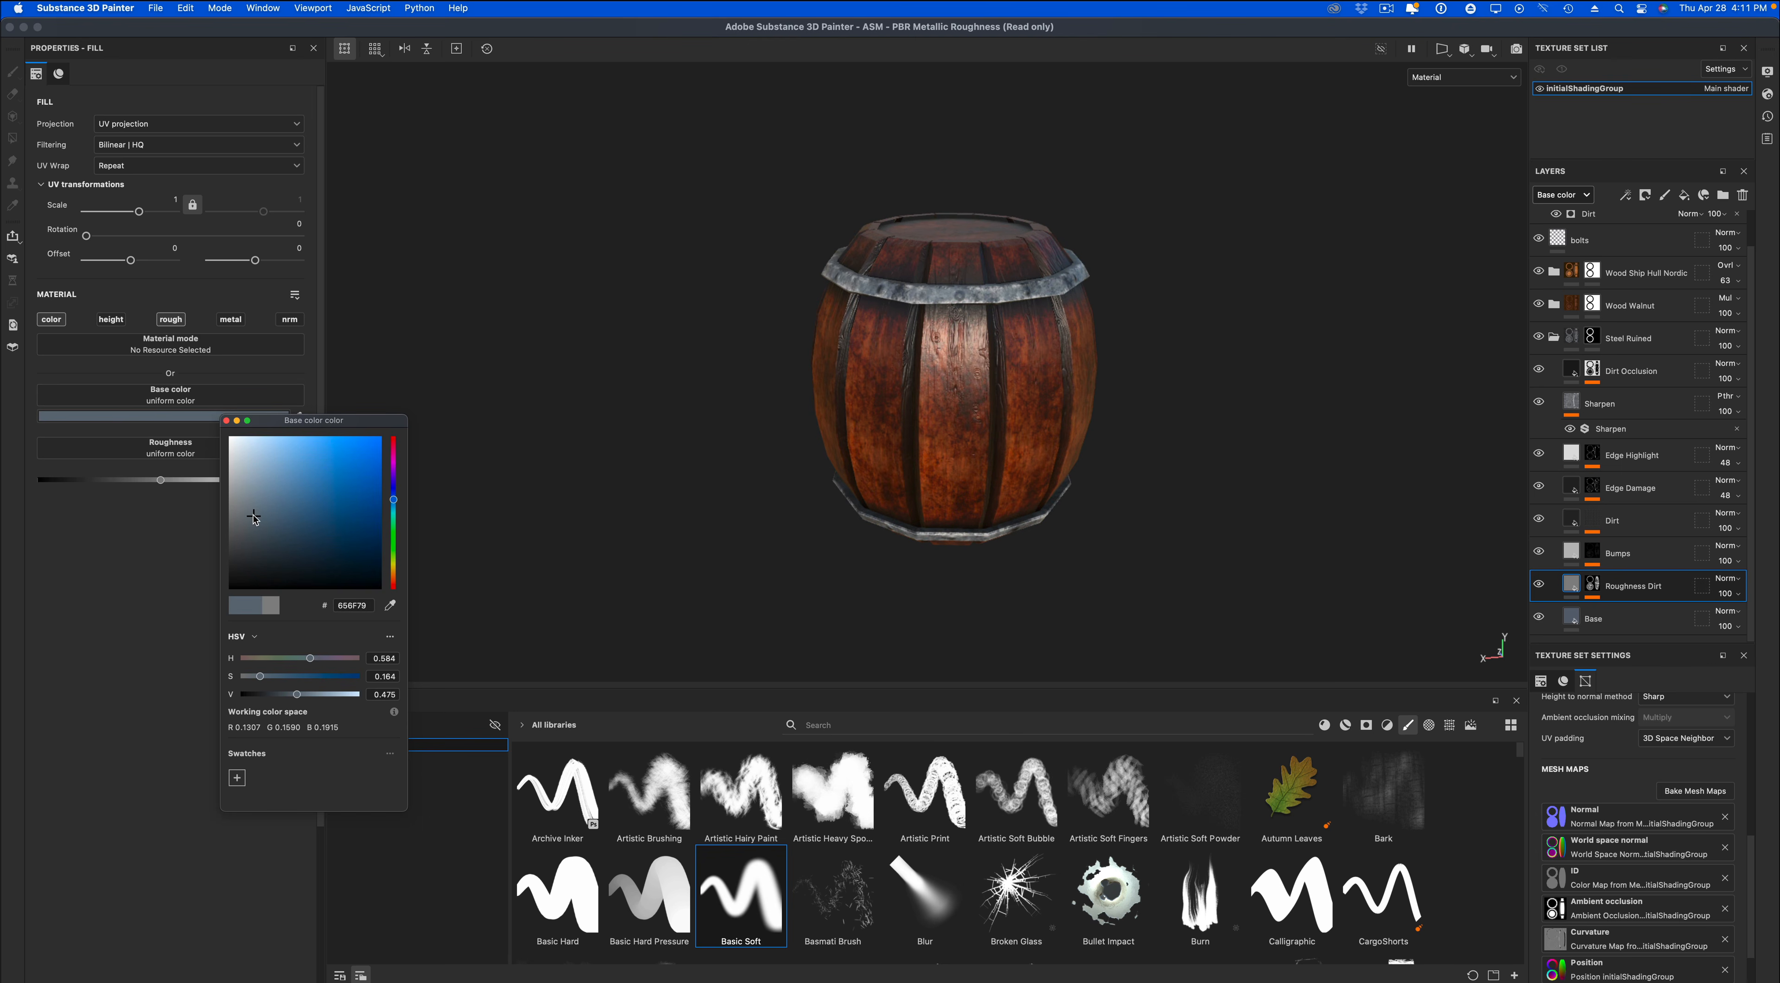
{"action": "left_click", "coordinate": [225, 420]}
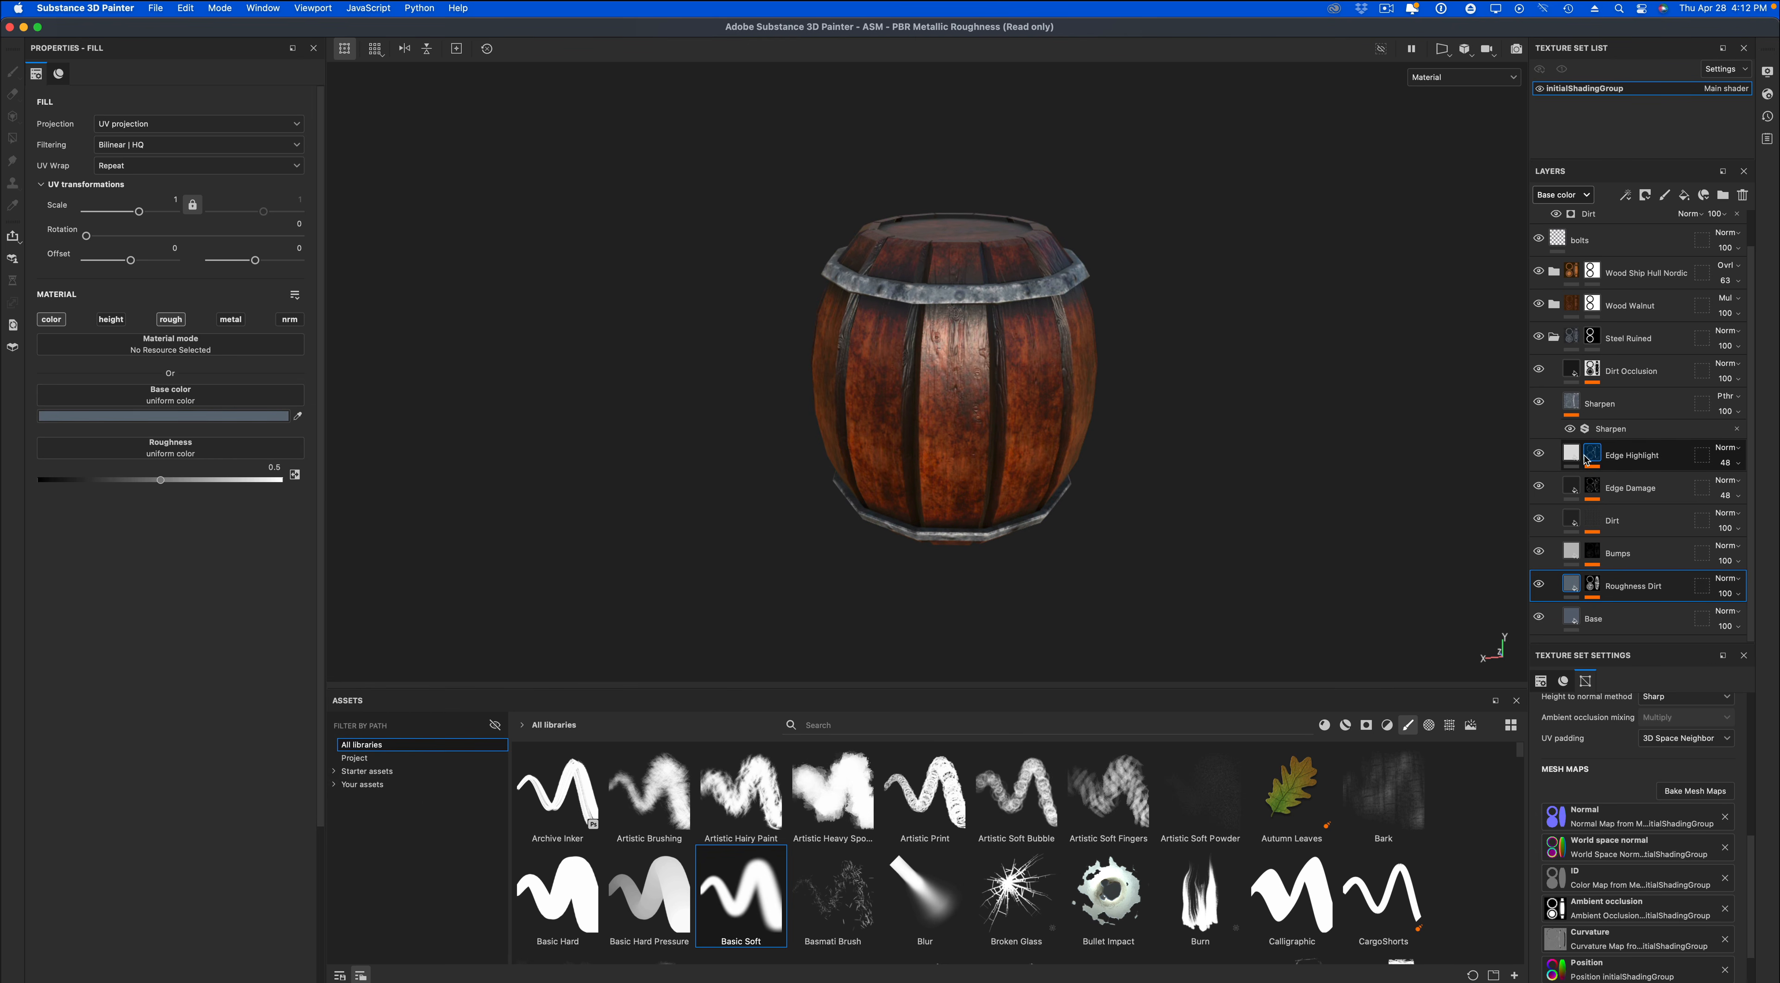
{"action": "left_click_drag", "start_coordinate": [1312, 449], "coordinate": [1579, 283], "text": "alt"}
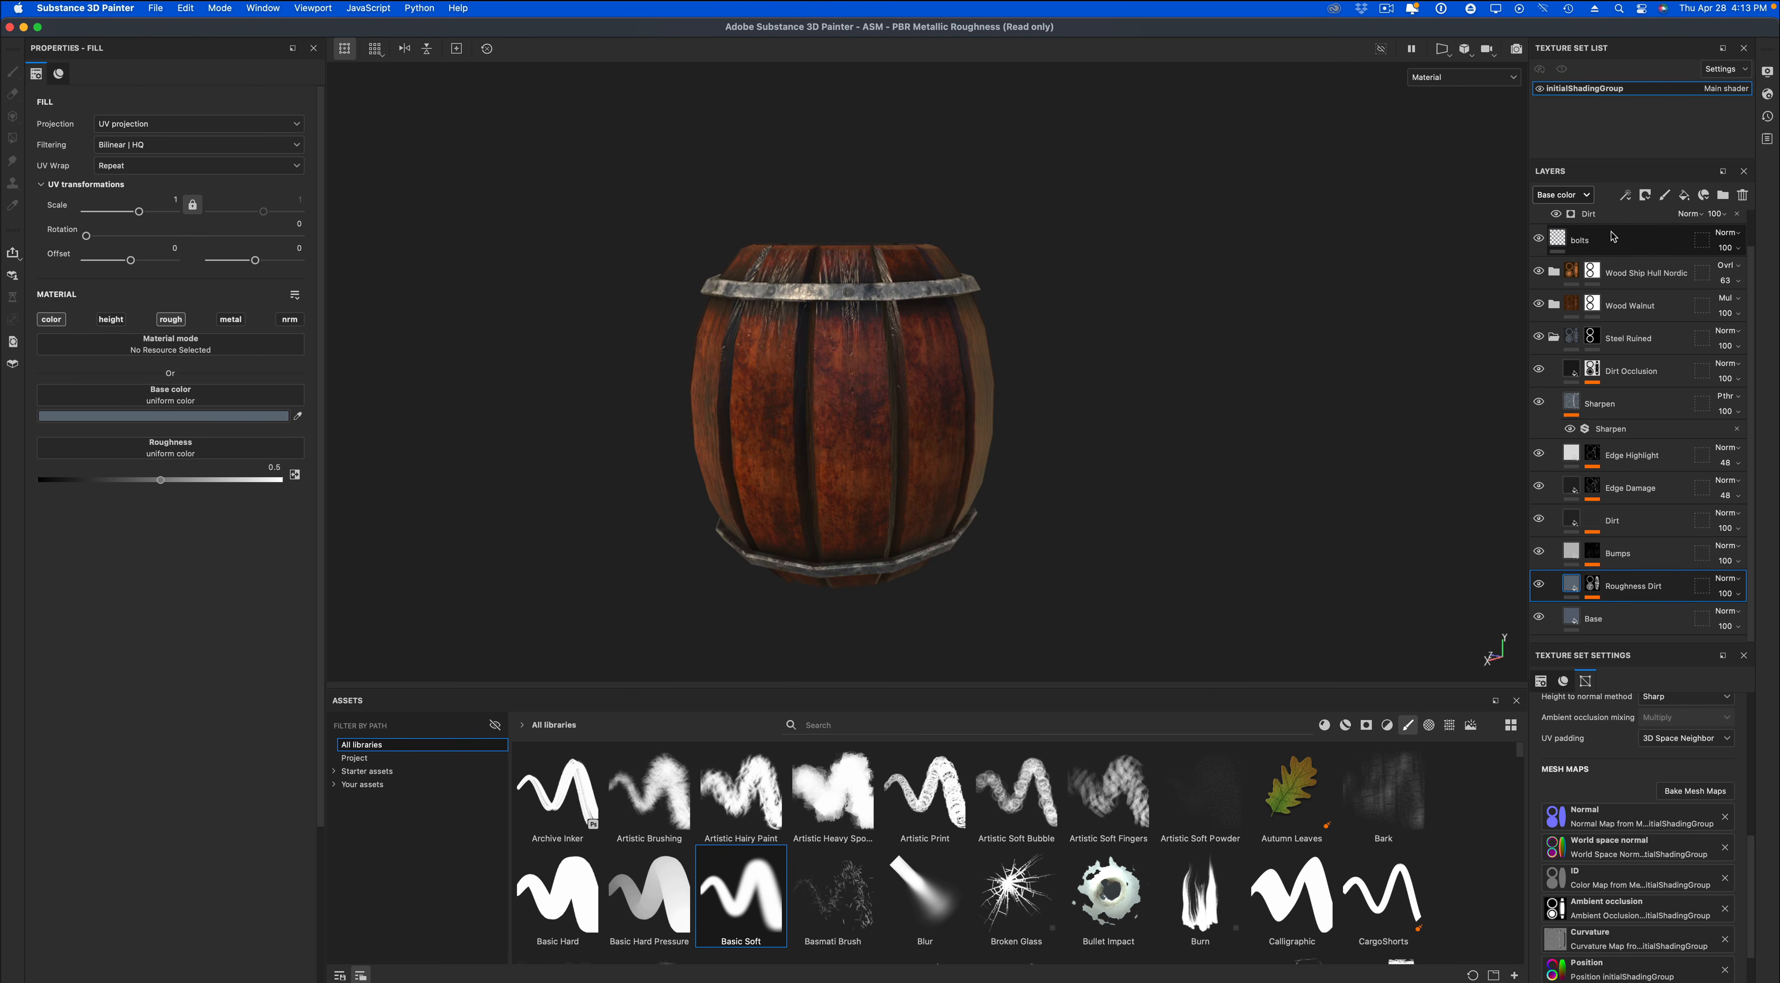
Add a new fill layer above Fill layer 1 and limit it to the color channel.
{"action": "left_click", "coordinate": [1590, 240]}
{"action": "scroll", "coordinate": [1754, 232], "scroll_direction": "up", "scroll_amount": 1}
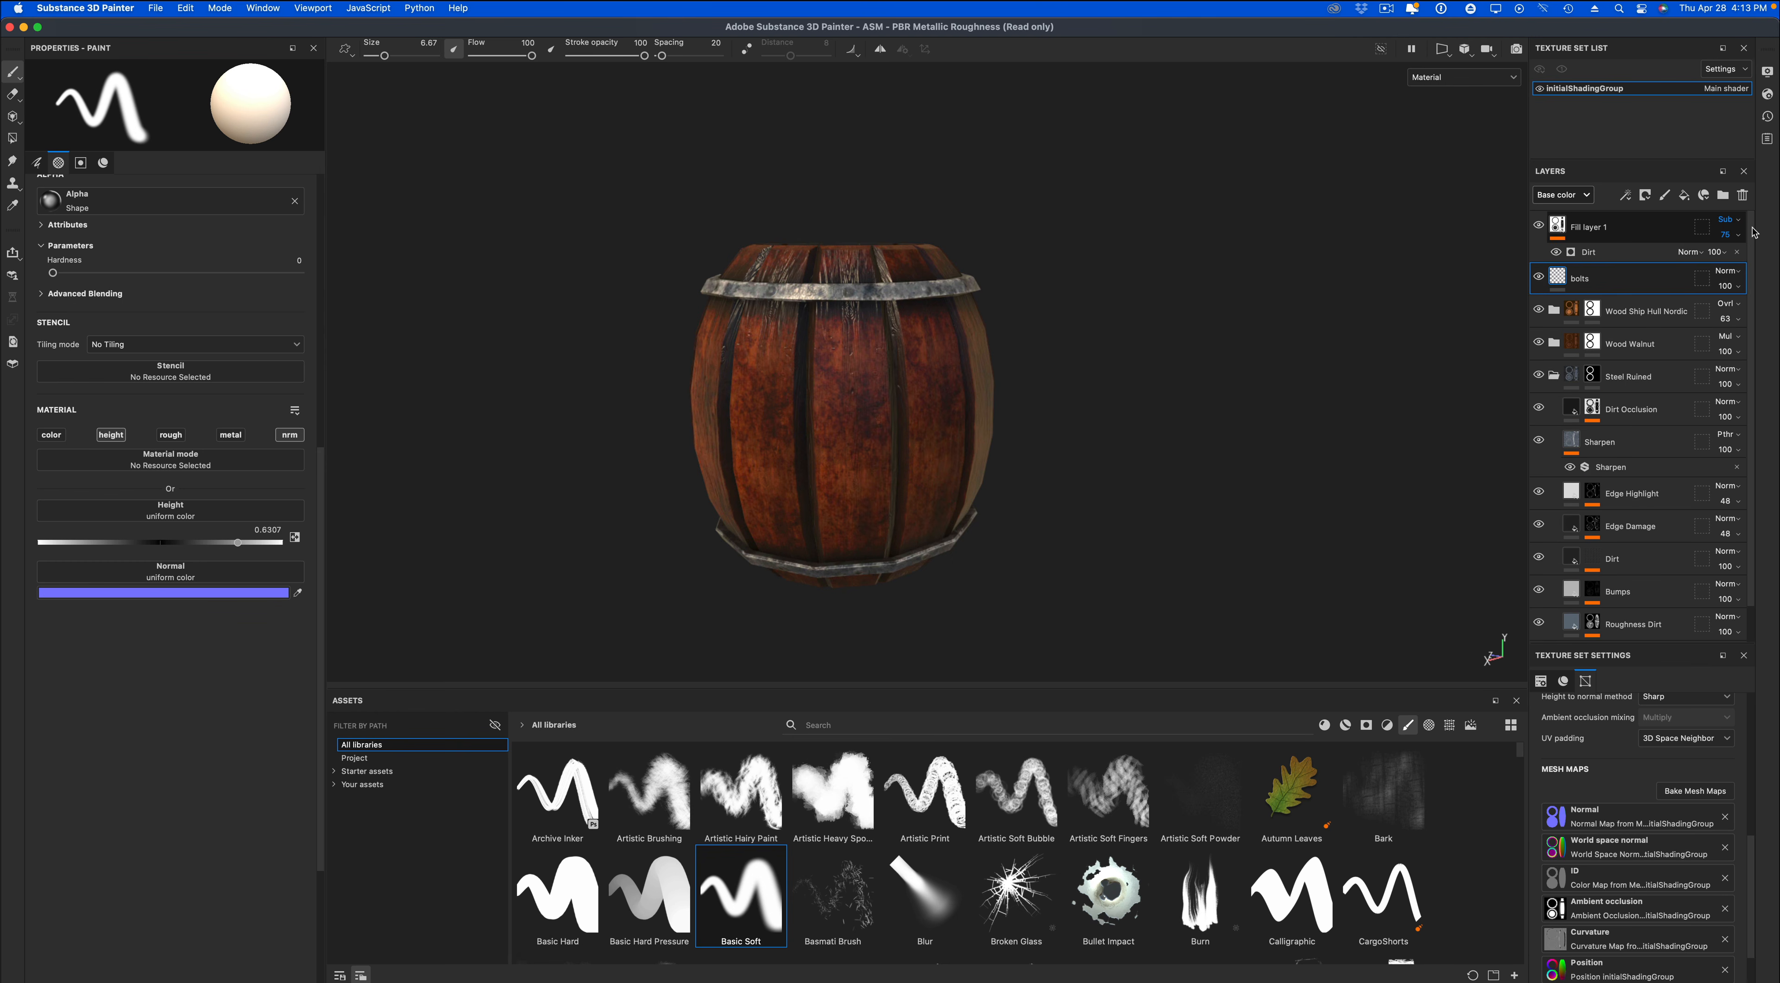
{"action": "left_click", "coordinate": [1633, 230]}
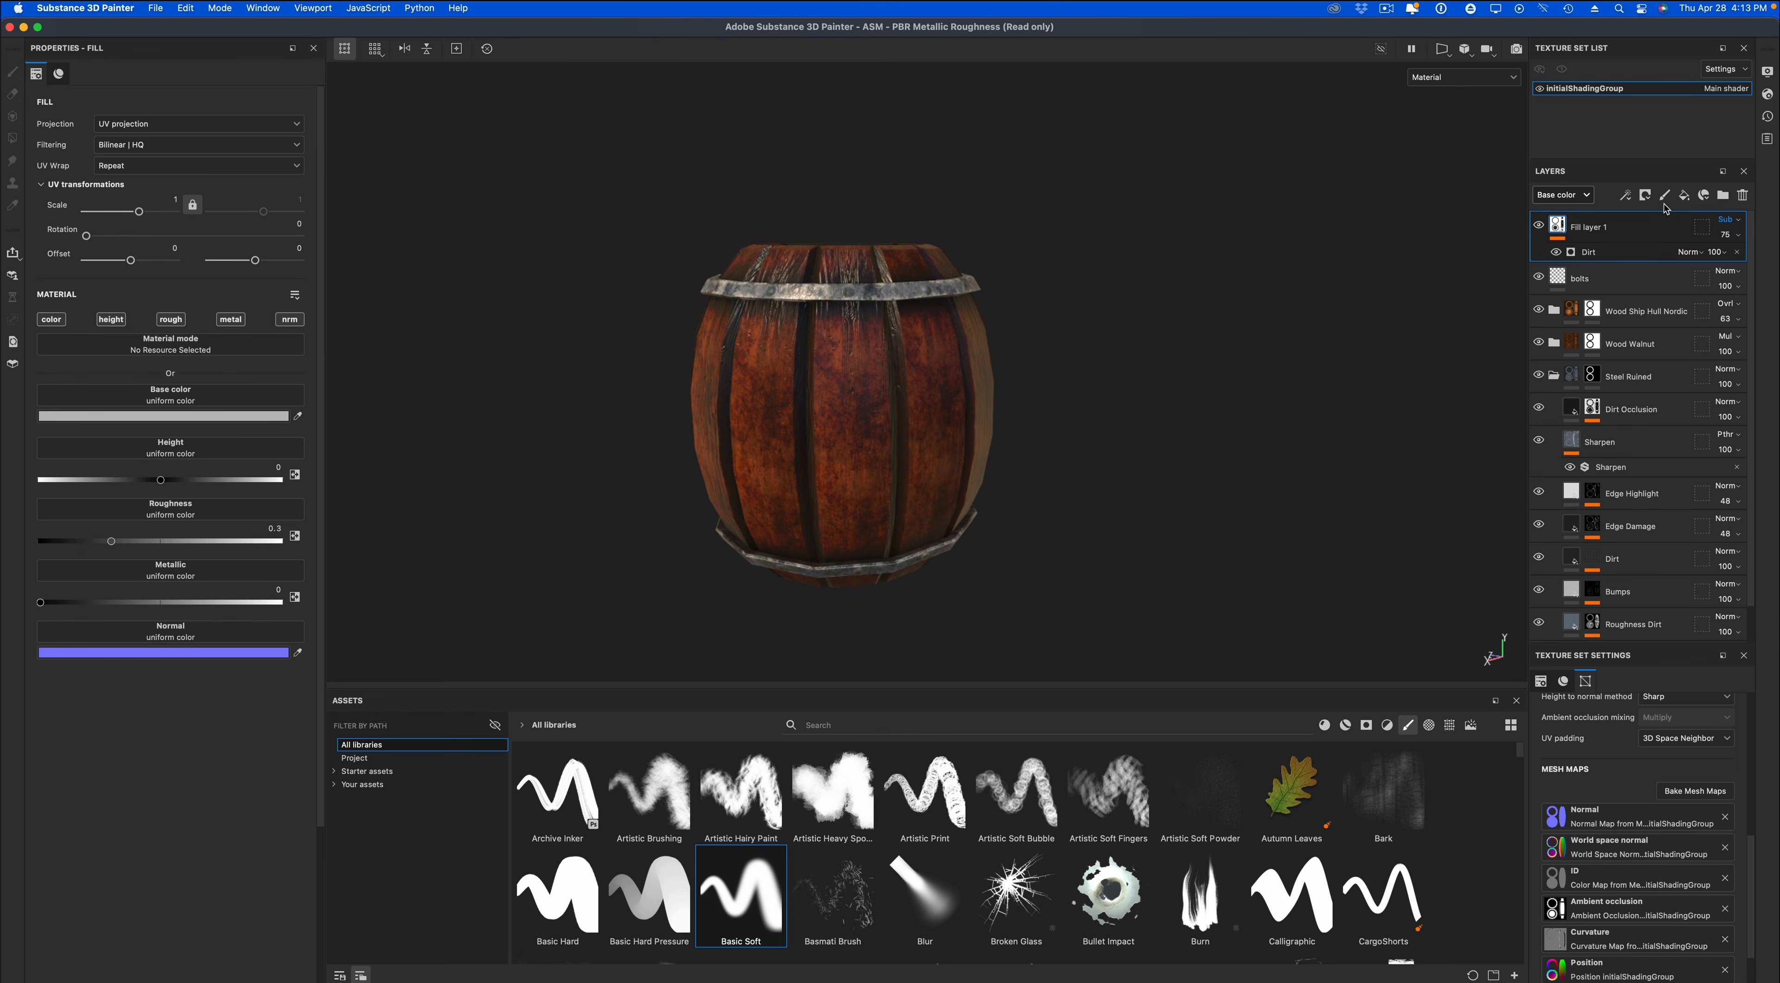
{"action": "left_click", "coordinate": [1681, 201]}
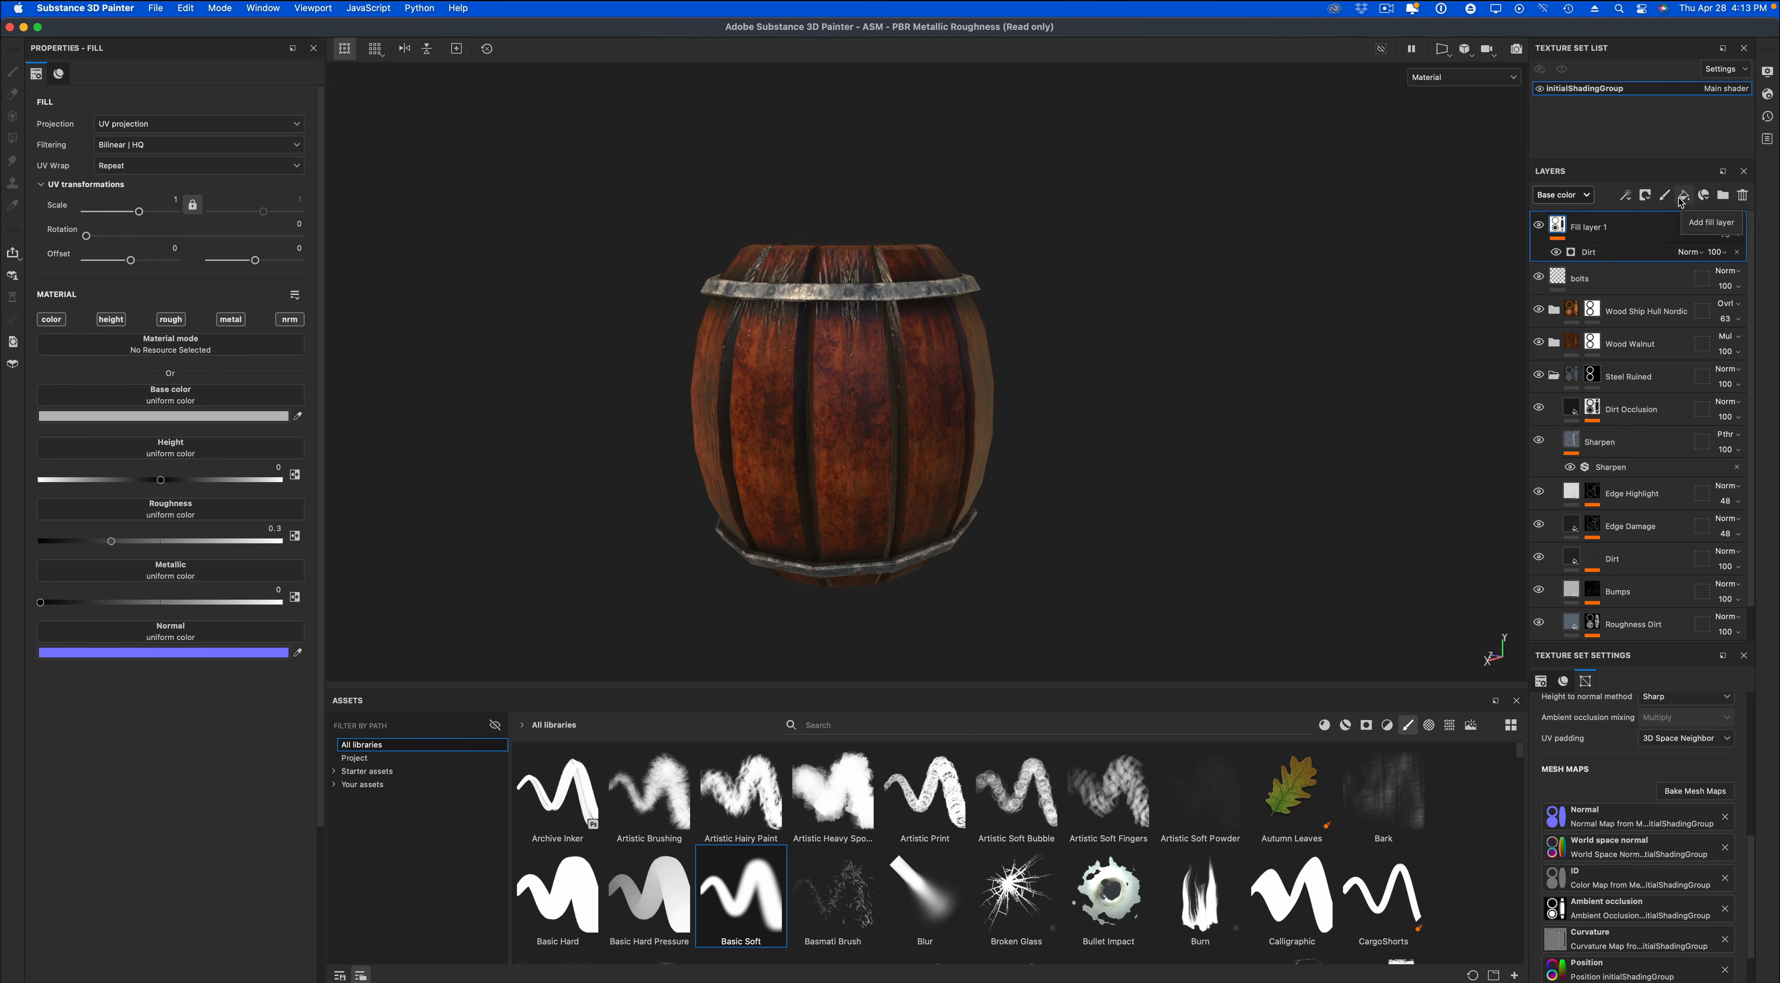
{"action": "left_click_drag", "start_coordinate": [1243, 330], "coordinate": [1304, 366], "text": "alt"}
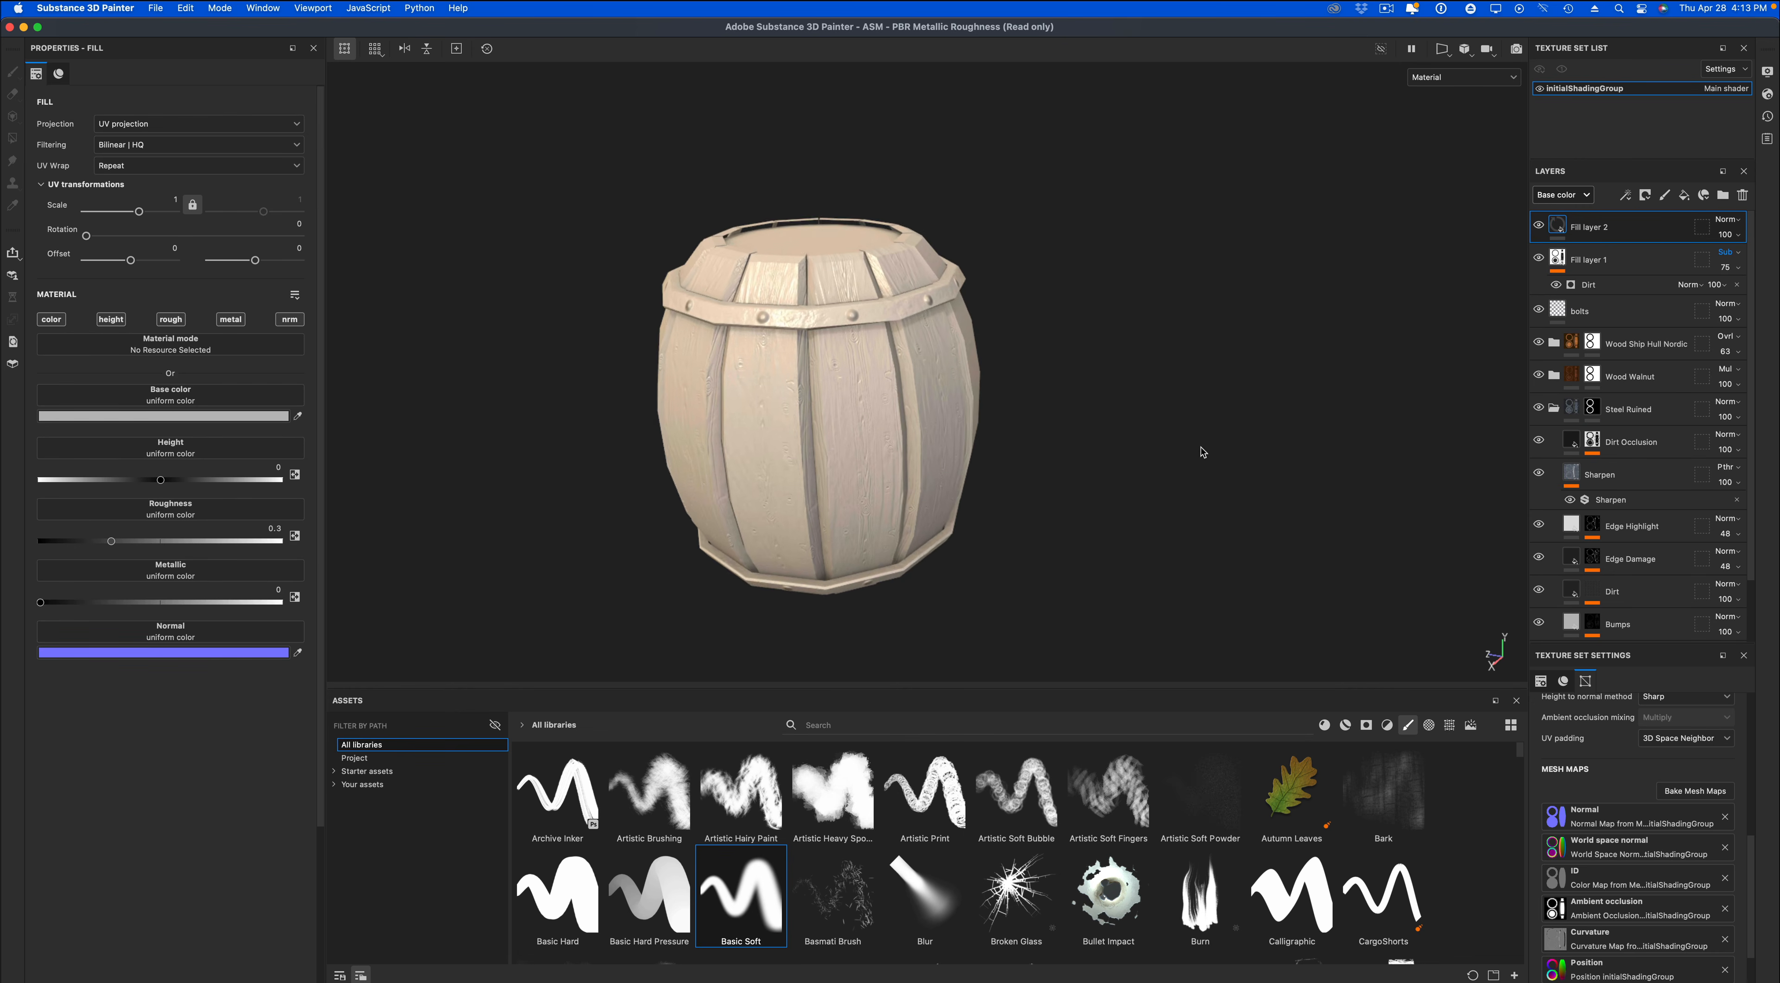
{"action": "left_click_drag", "start_coordinate": [1204, 449], "coordinate": [595, 313], "text": "alt"}
{"action": "left_click", "coordinate": [50, 319]}
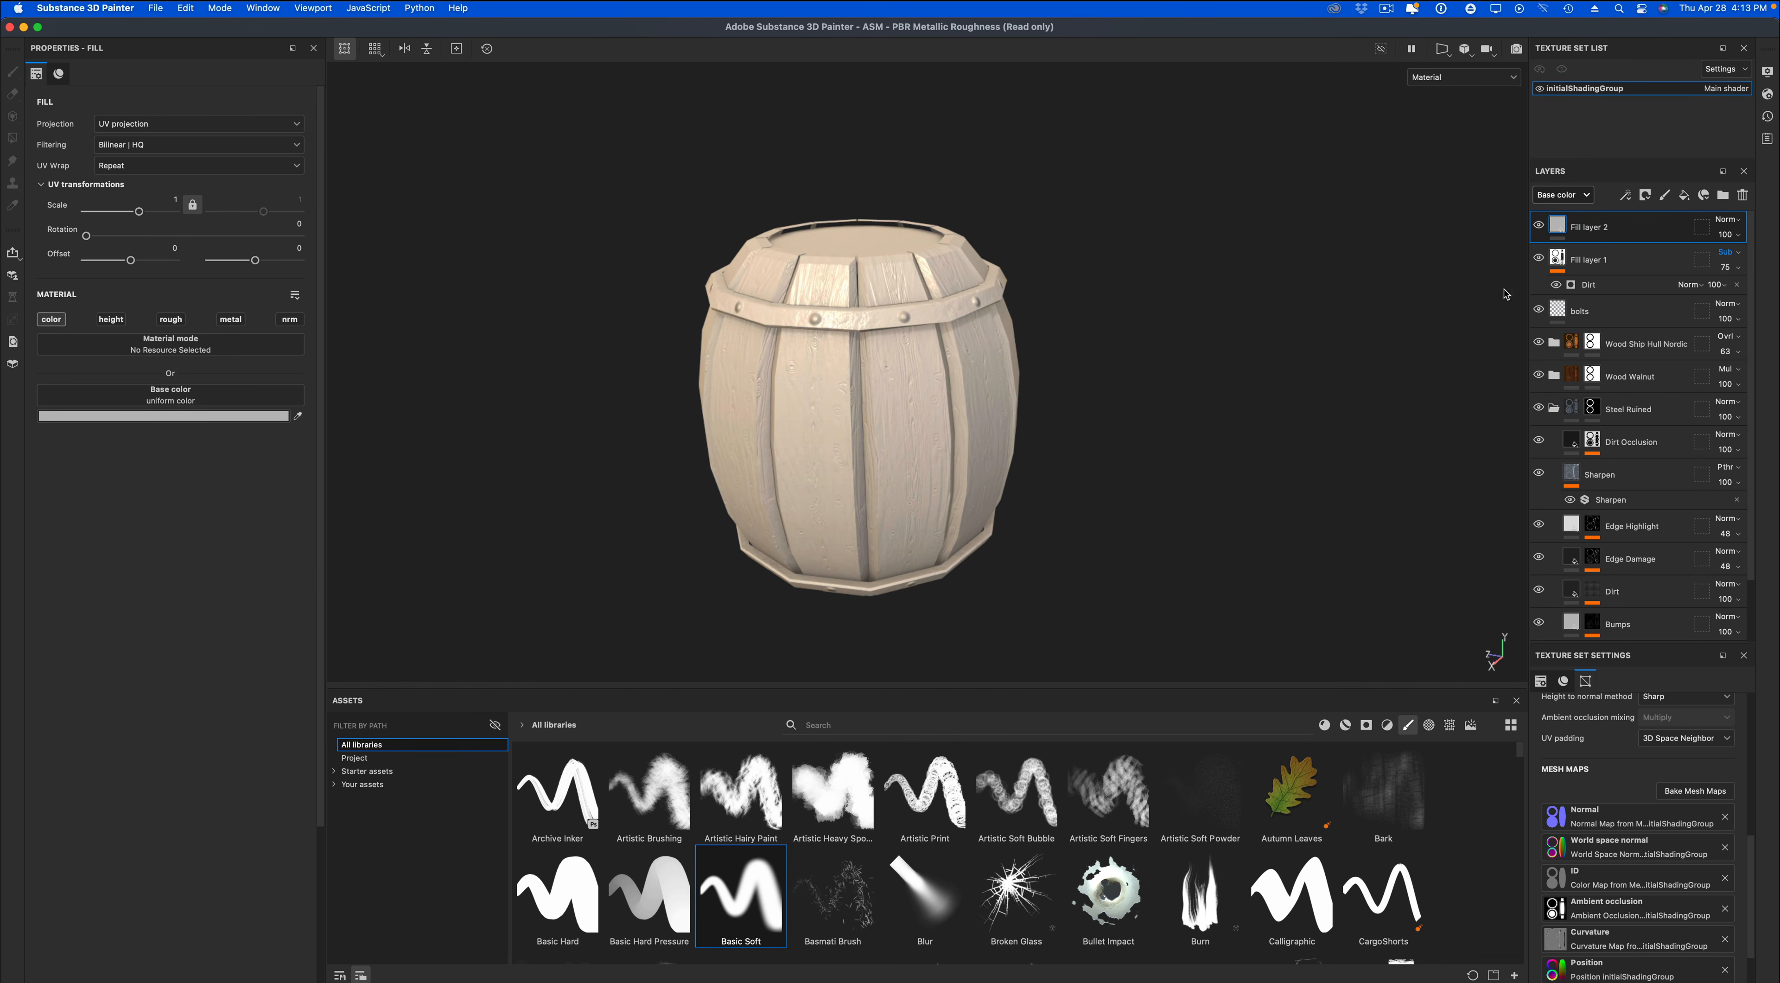
Add a Curvature generator to Fill layer 2 for the barrel's edges.
{"action": "right_click", "coordinate": [1594, 228]}
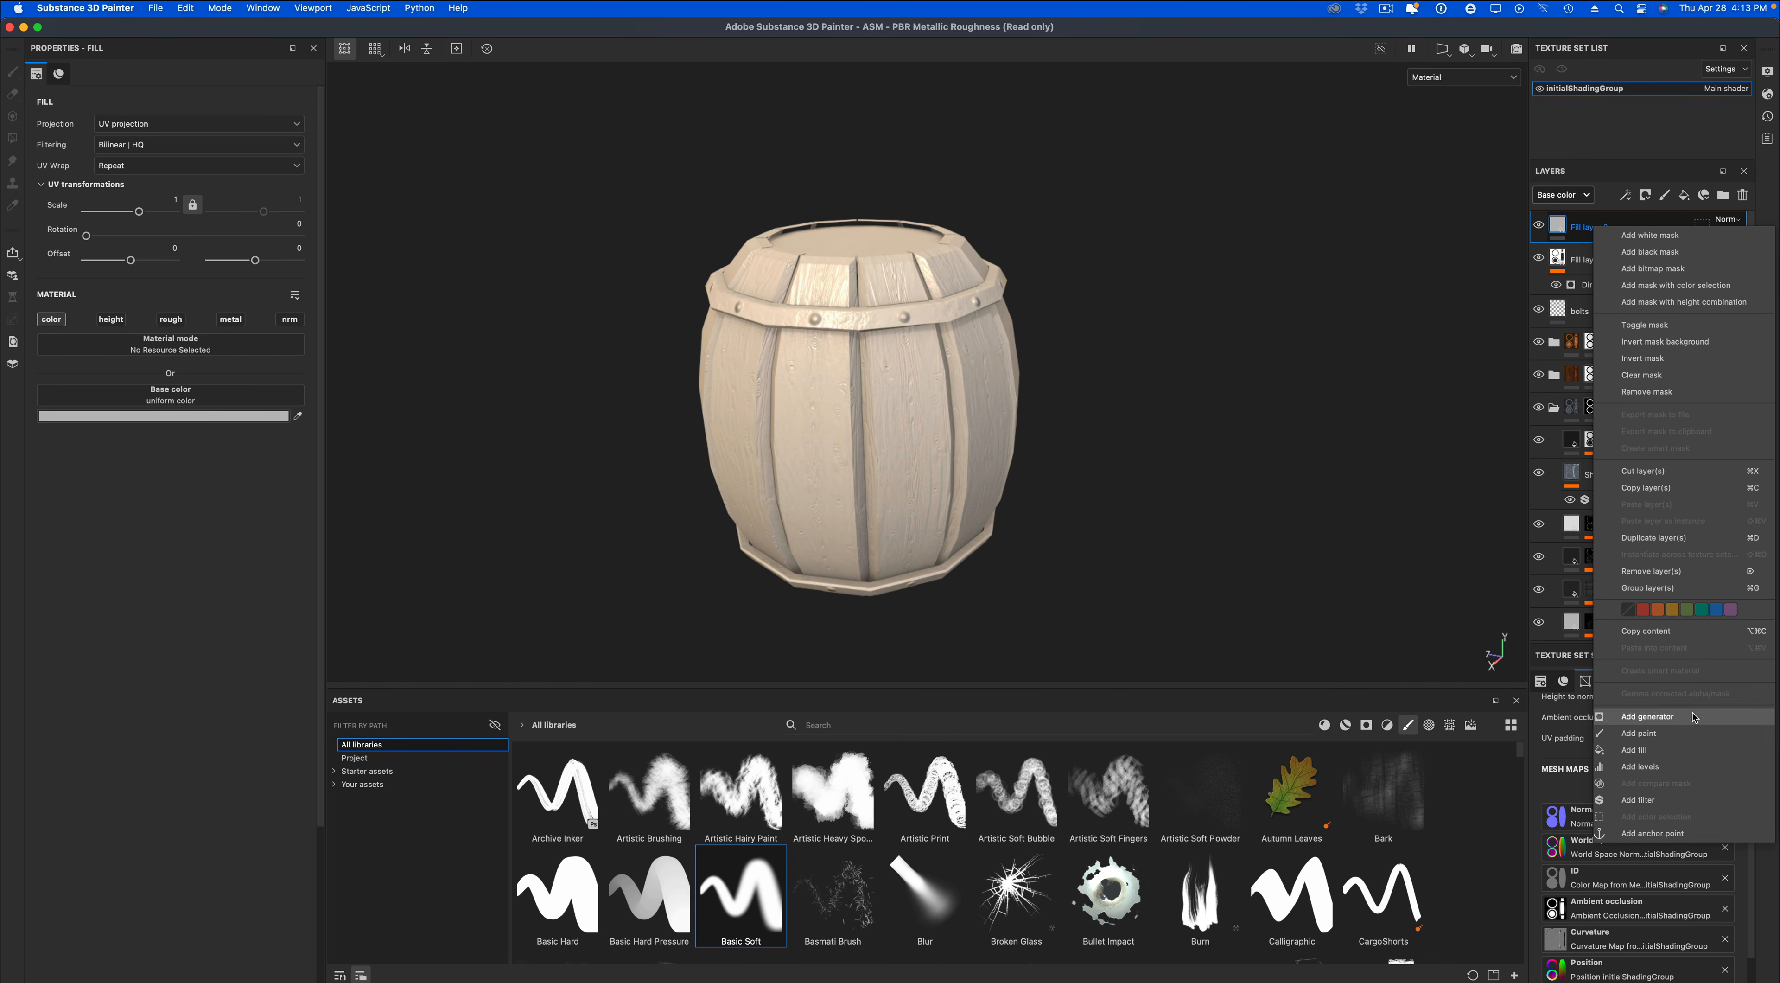
{"action": "left_click", "coordinate": [1647, 716]}
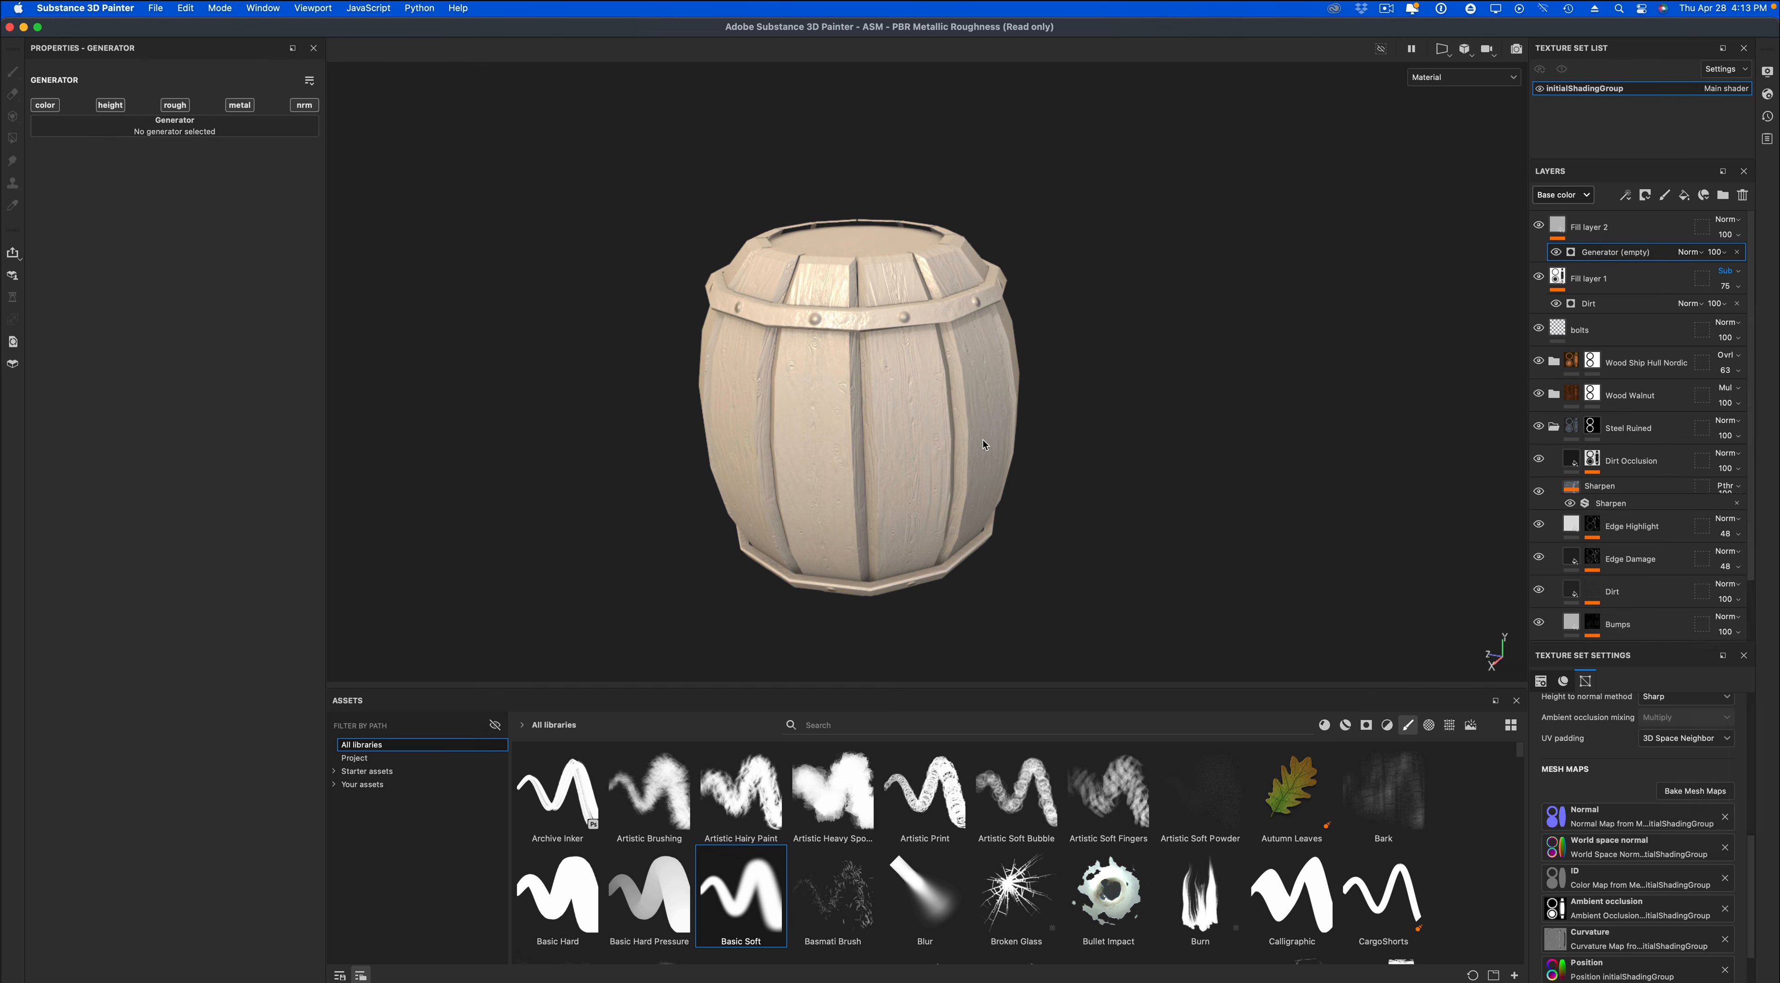
{"action": "left_click", "coordinate": [96, 132]}
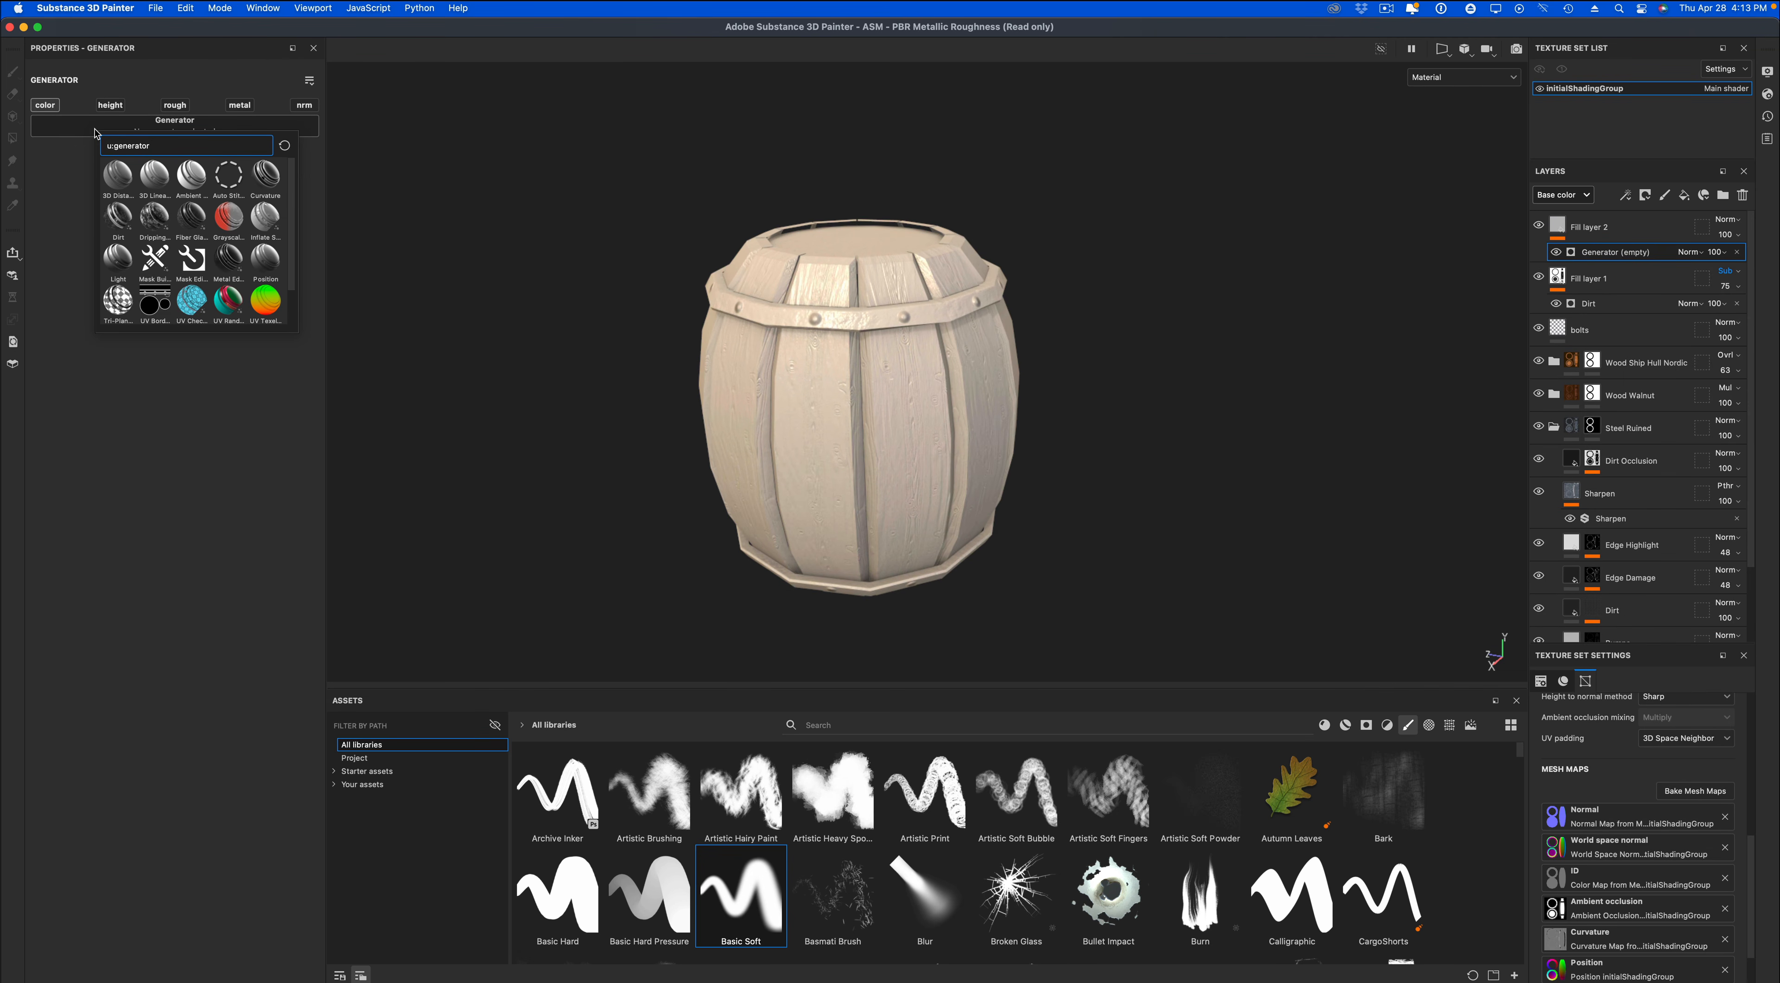
{"action": "left_click", "coordinate": [262, 181]}
{"action": "left_click_drag", "start_coordinate": [596, 334], "coordinate": [664, 351], "text": "alt"}
{"action": "middle_click_drag", "start_coordinate": [1243, 426], "coordinate": [1231, 429], "text": "alt"}
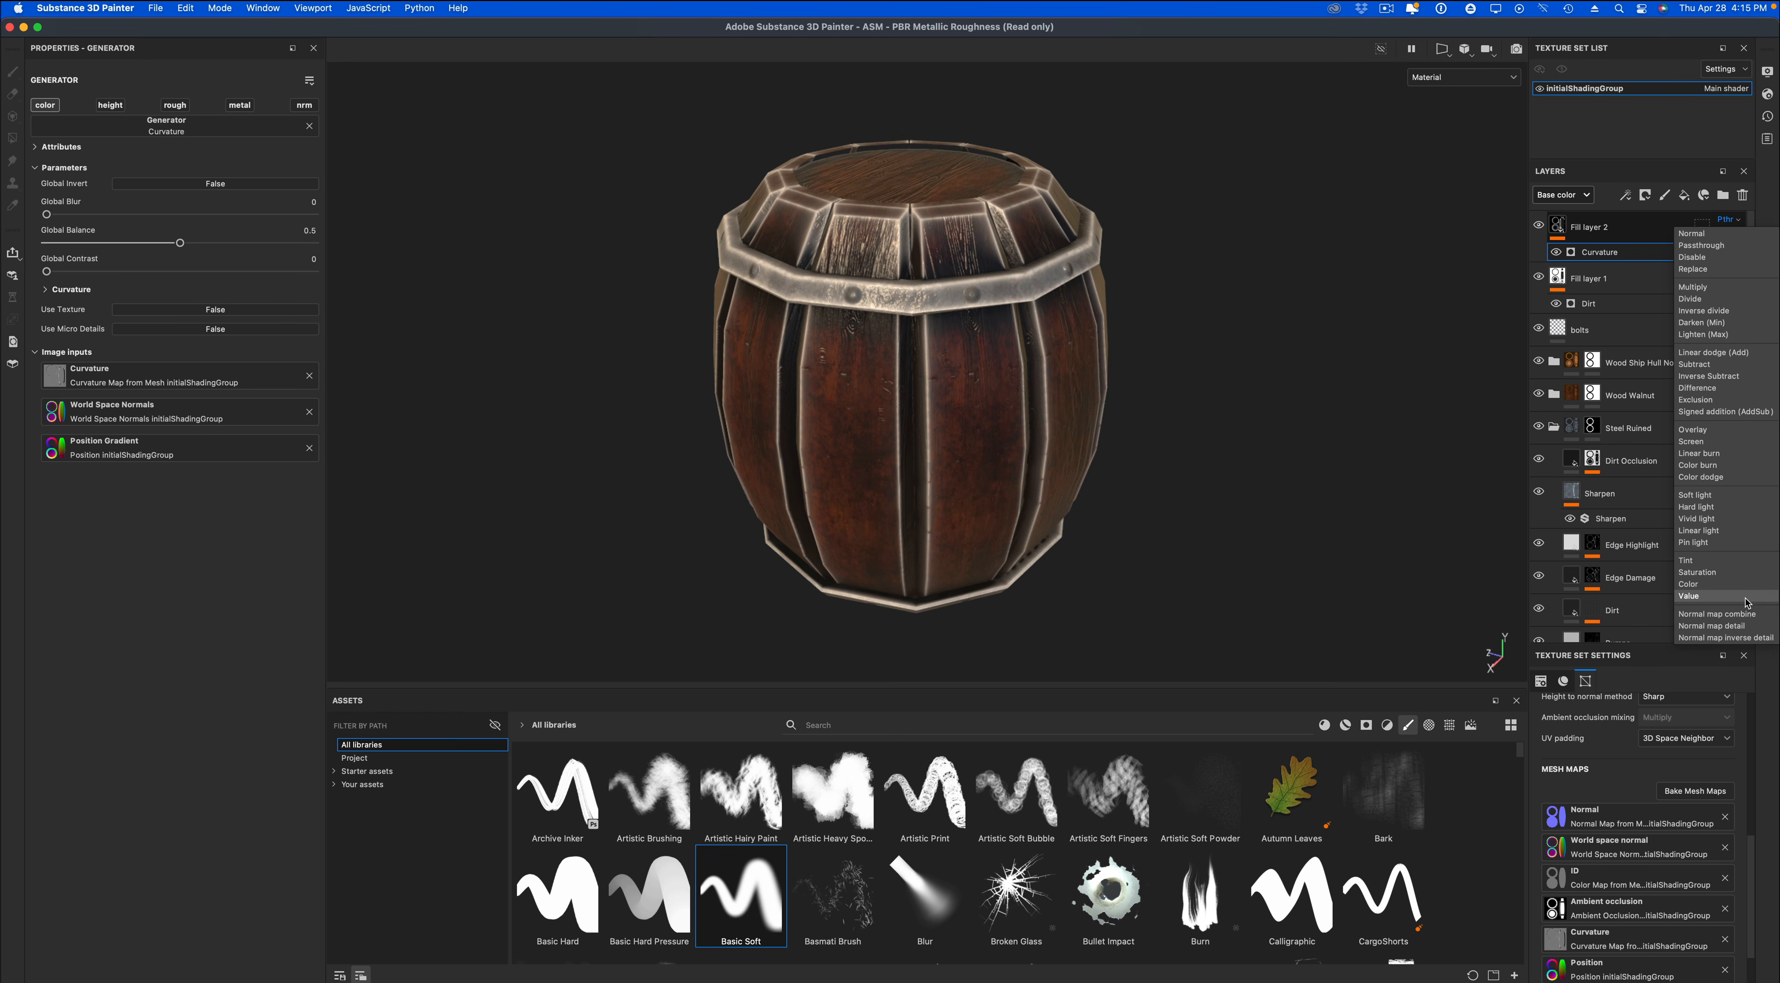
Set Fill layer 2's blending mode to Value and its opacity to 11.
{"action": "left_click", "coordinate": [1743, 596]}
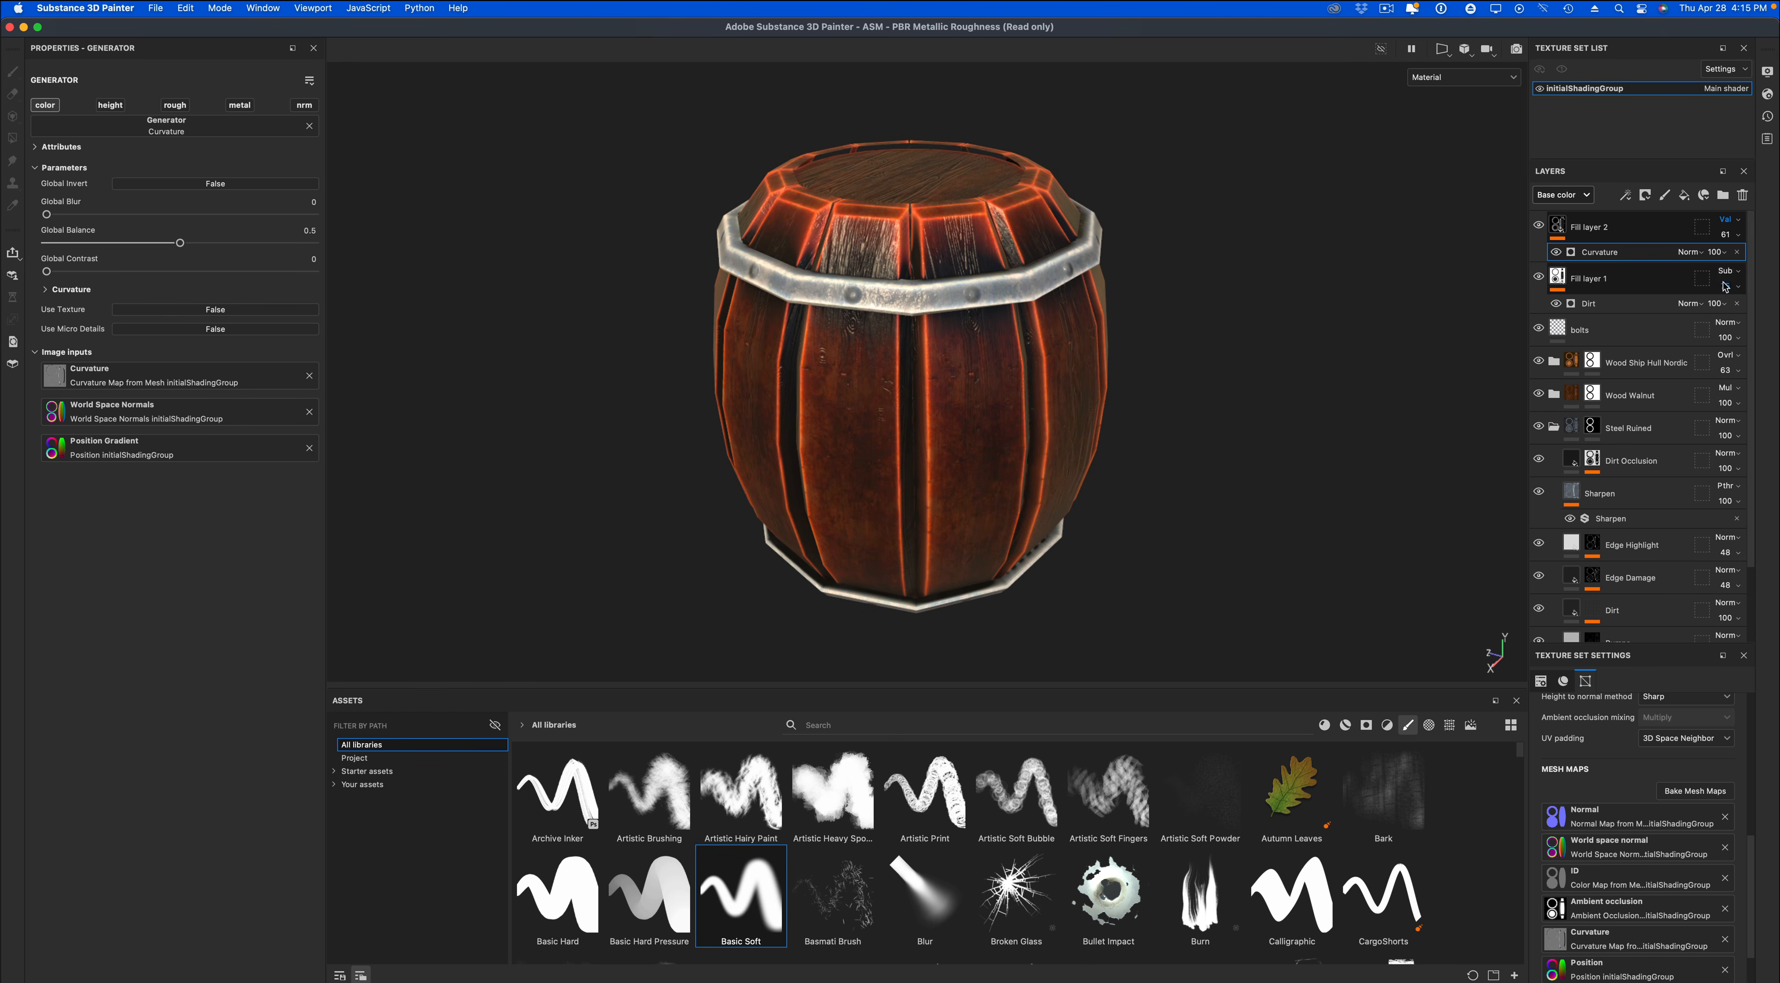
{"action": "left_click", "coordinate": [1727, 235]}
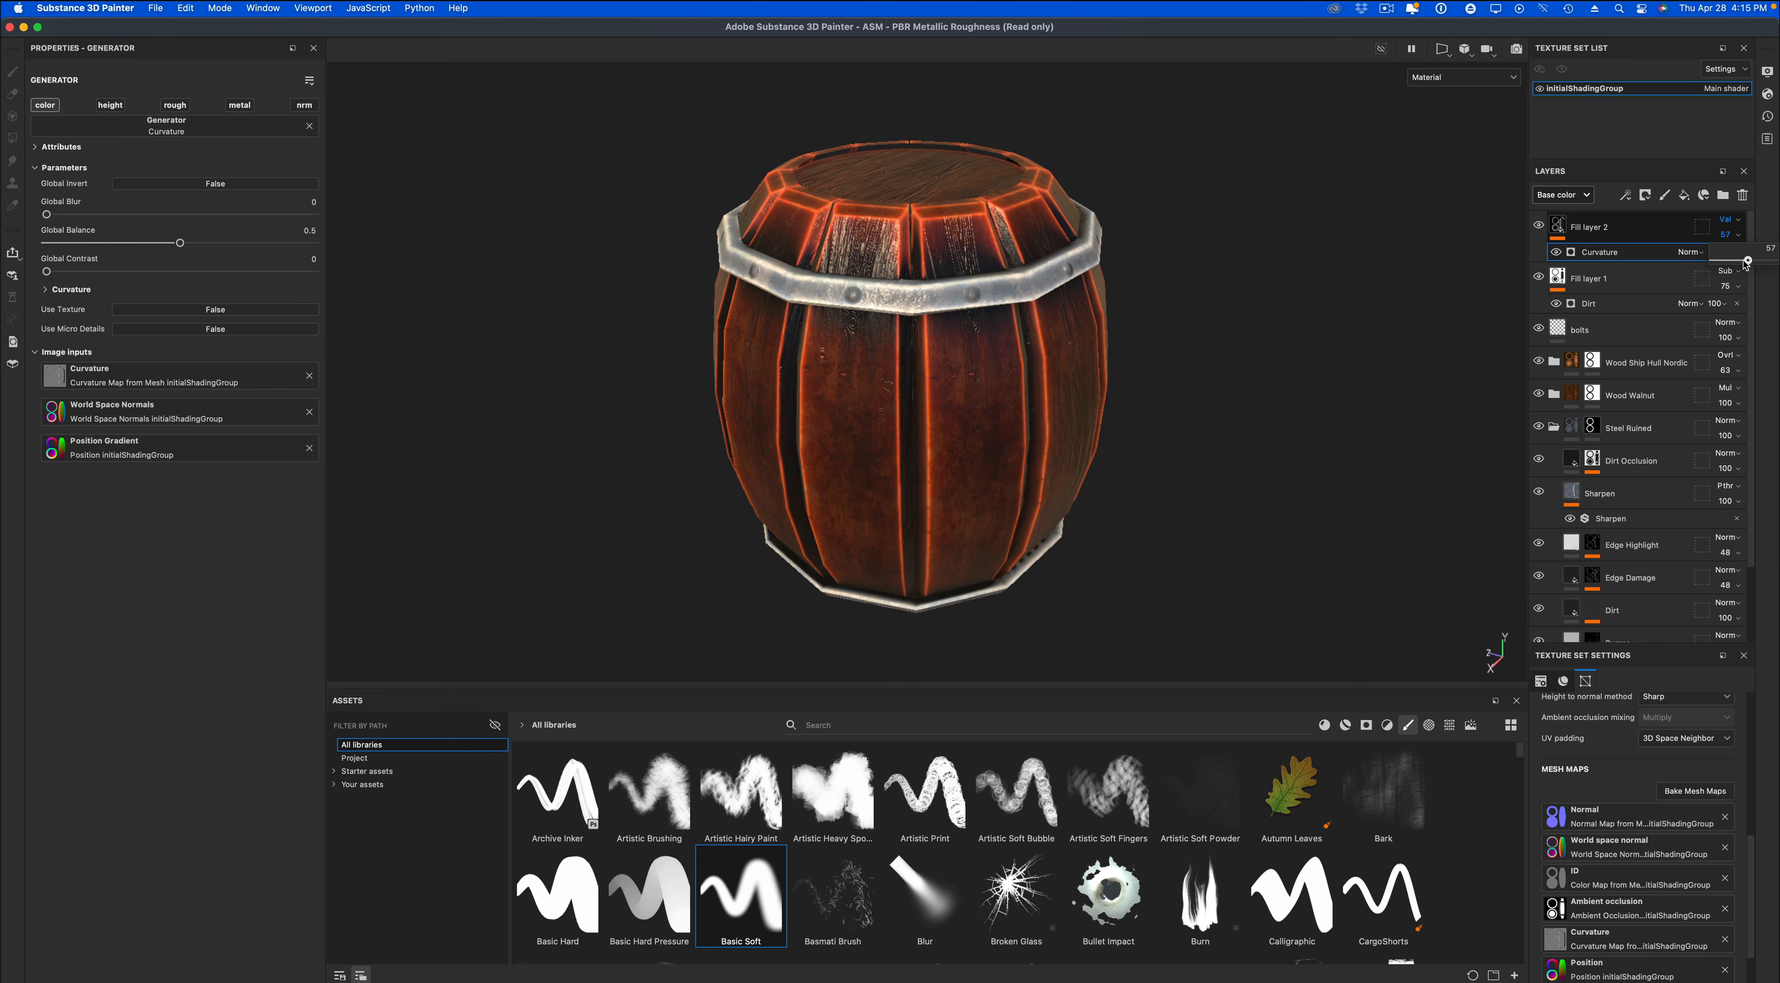
{"action": "left_click_drag", "start_coordinate": [1748, 261], "coordinate": [1719, 256]}
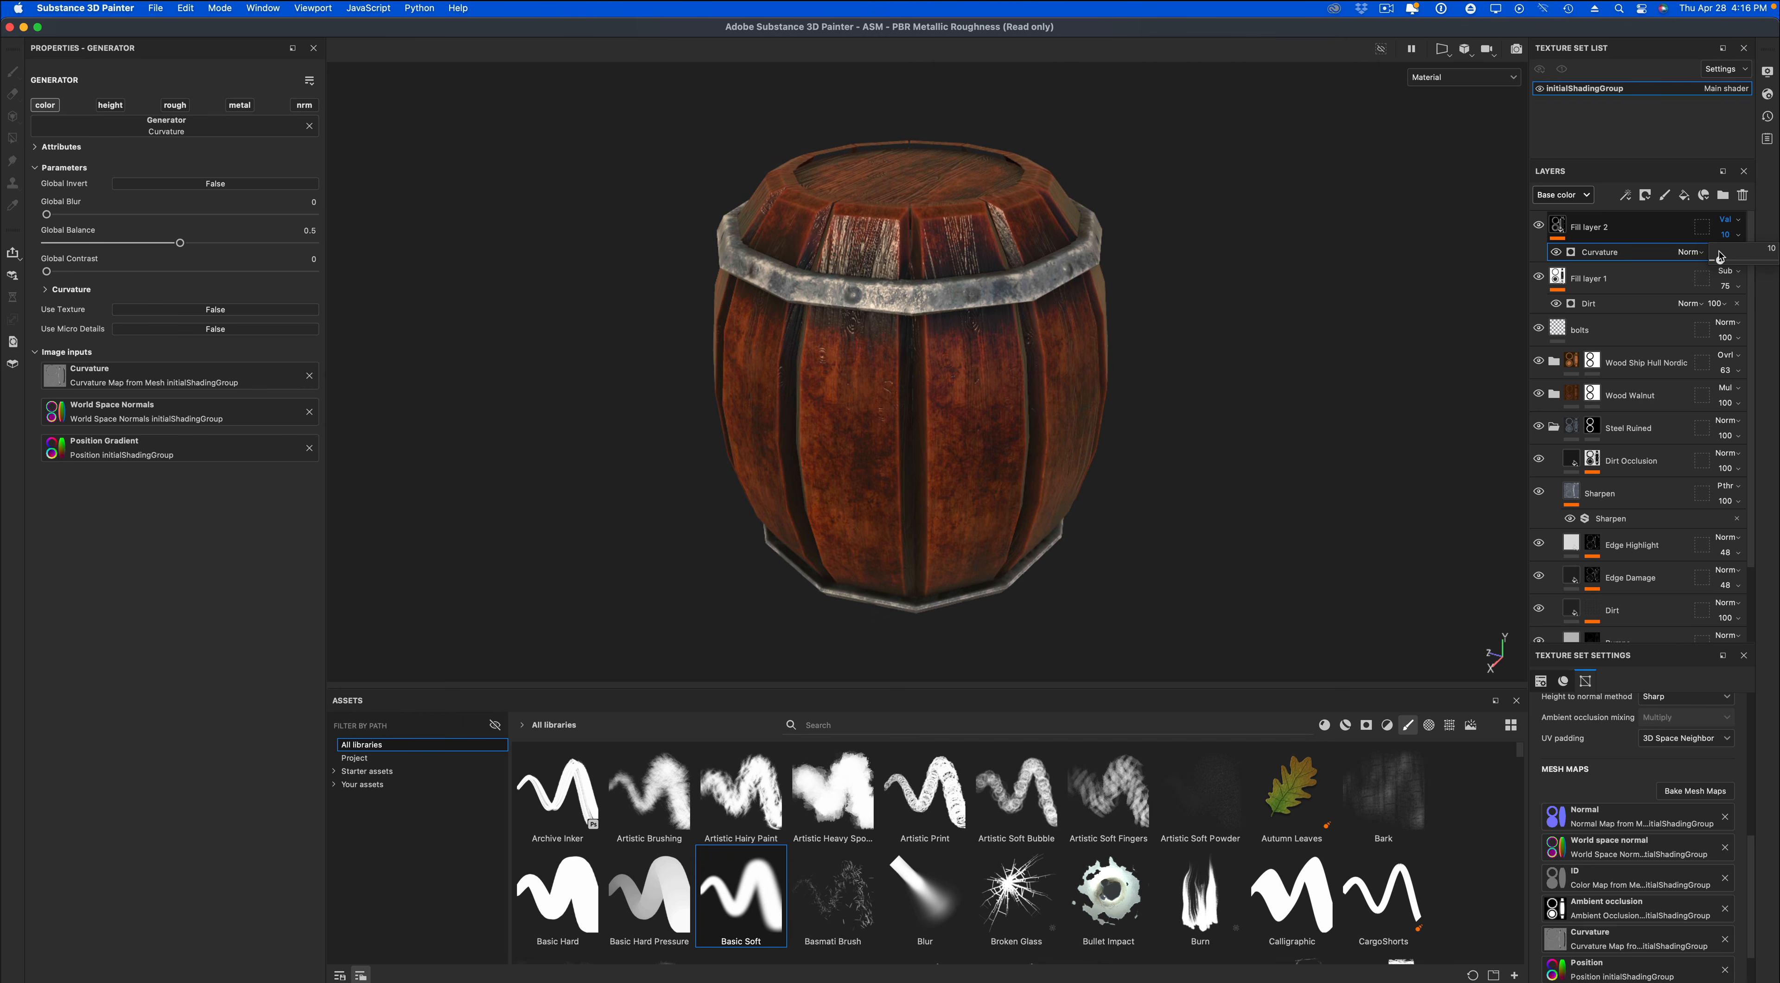
Compare the barrel with and without the curvature fill layer and inspect its edges from several sides.
{"action": "left_click", "coordinate": [1539, 227]}
{"action": "left_click", "coordinate": [1539, 227]}
{"action": "left_click", "coordinate": [1536, 226]}
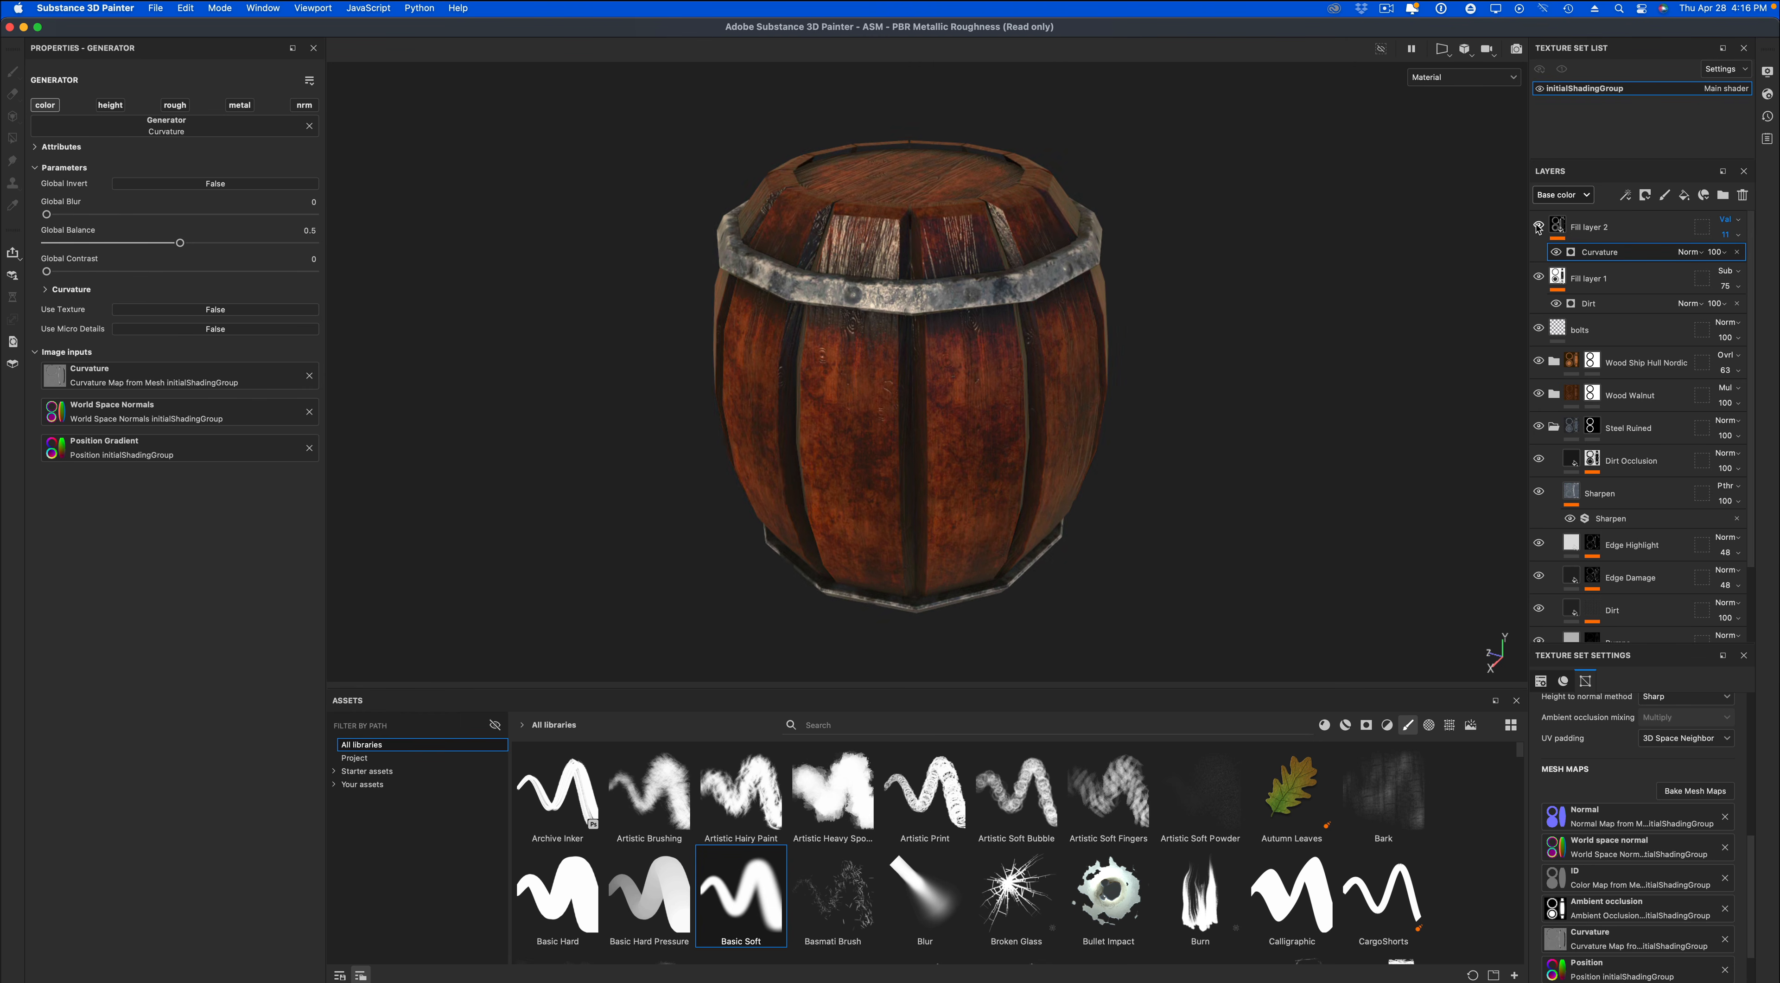
{"action": "left_click", "coordinate": [1536, 226]}
{"action": "right_click_drag", "start_coordinate": [1331, 450], "coordinate": [1282, 430], "text": "alt"}
{"action": "mouse_move", "coordinate": [1281, 429]}
{"action": "middle_mouse_down", "text": "alt"}
{"action": "mouse_move", "coordinate": [1327, 466]}
{"action": "mouse_move", "coordinate": [1301, 432]}
{"action": "middle_mouse_up", "text": "alt"}
{"action": "left_click_drag", "start_coordinate": [1304, 438], "coordinate": [1339, 409], "text": "alt"}
{"action": "middle_click_drag", "start_coordinate": [1315, 508], "coordinate": [1292, 494], "text": "alt"}
{"action": "left_click_drag", "start_coordinate": [1293, 494], "coordinate": [1301, 553], "text": "alt"}
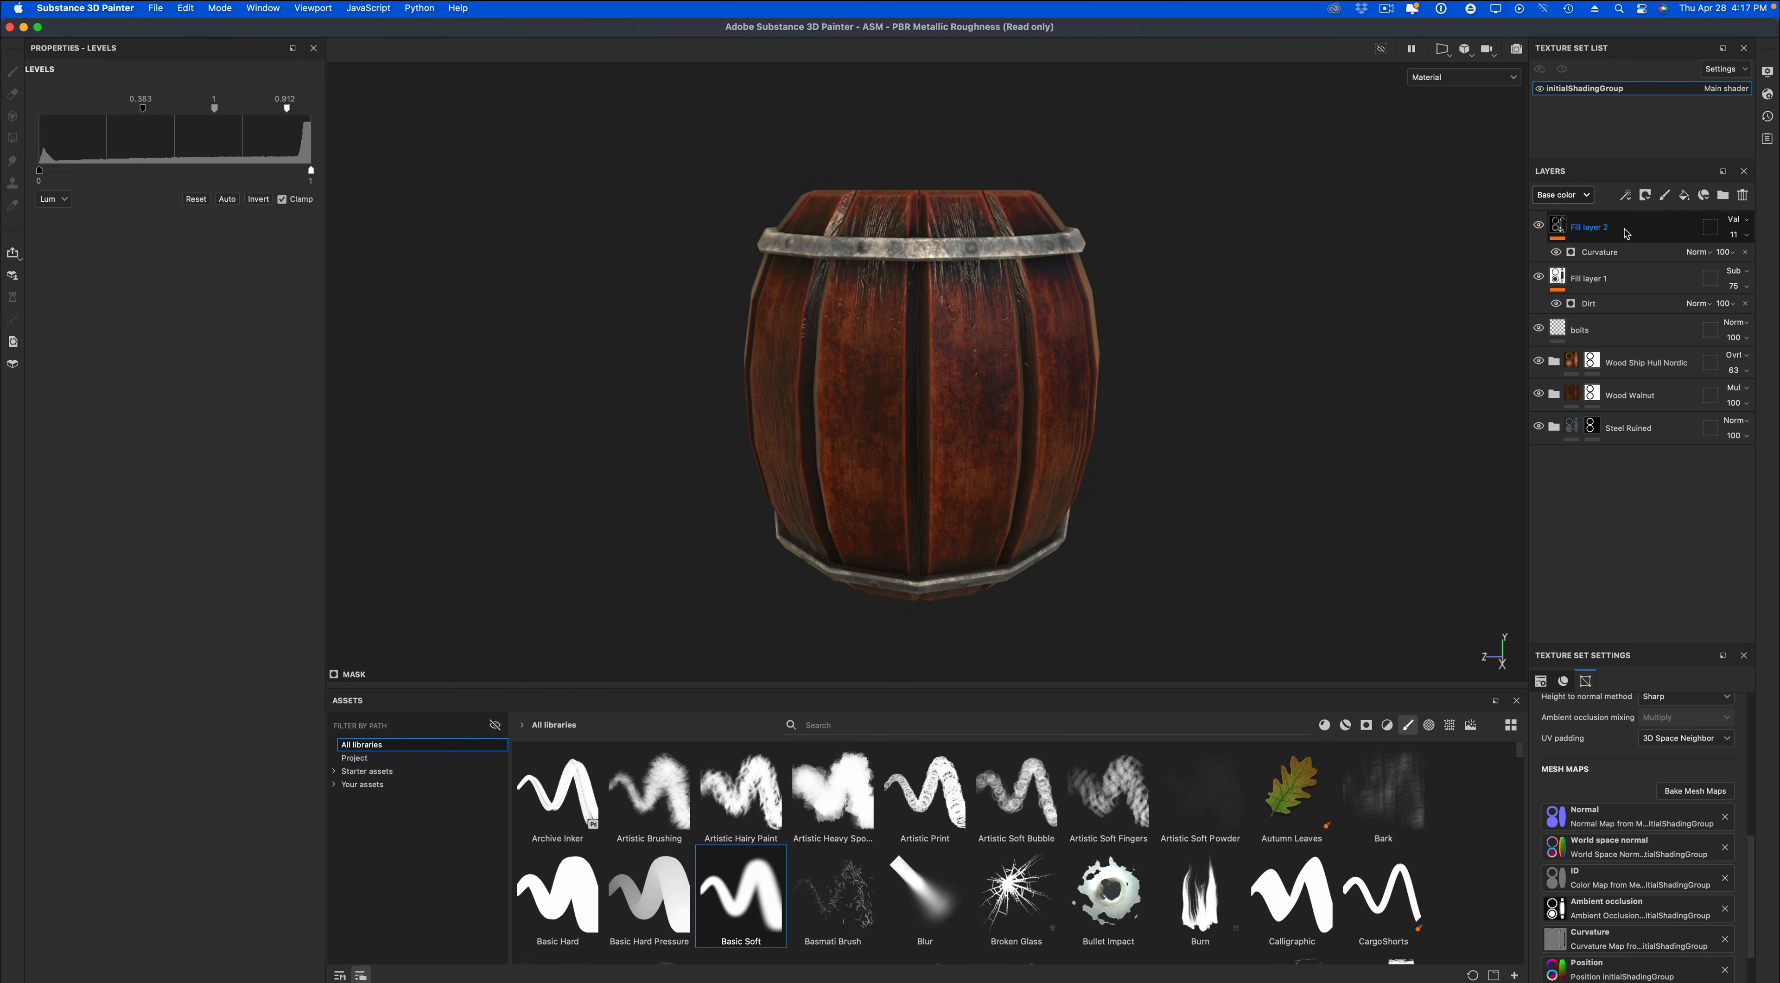
Add a third fill layer at the top of the stack with only the height and normal channels active.
{"action": "left_click", "coordinate": [1684, 195]}
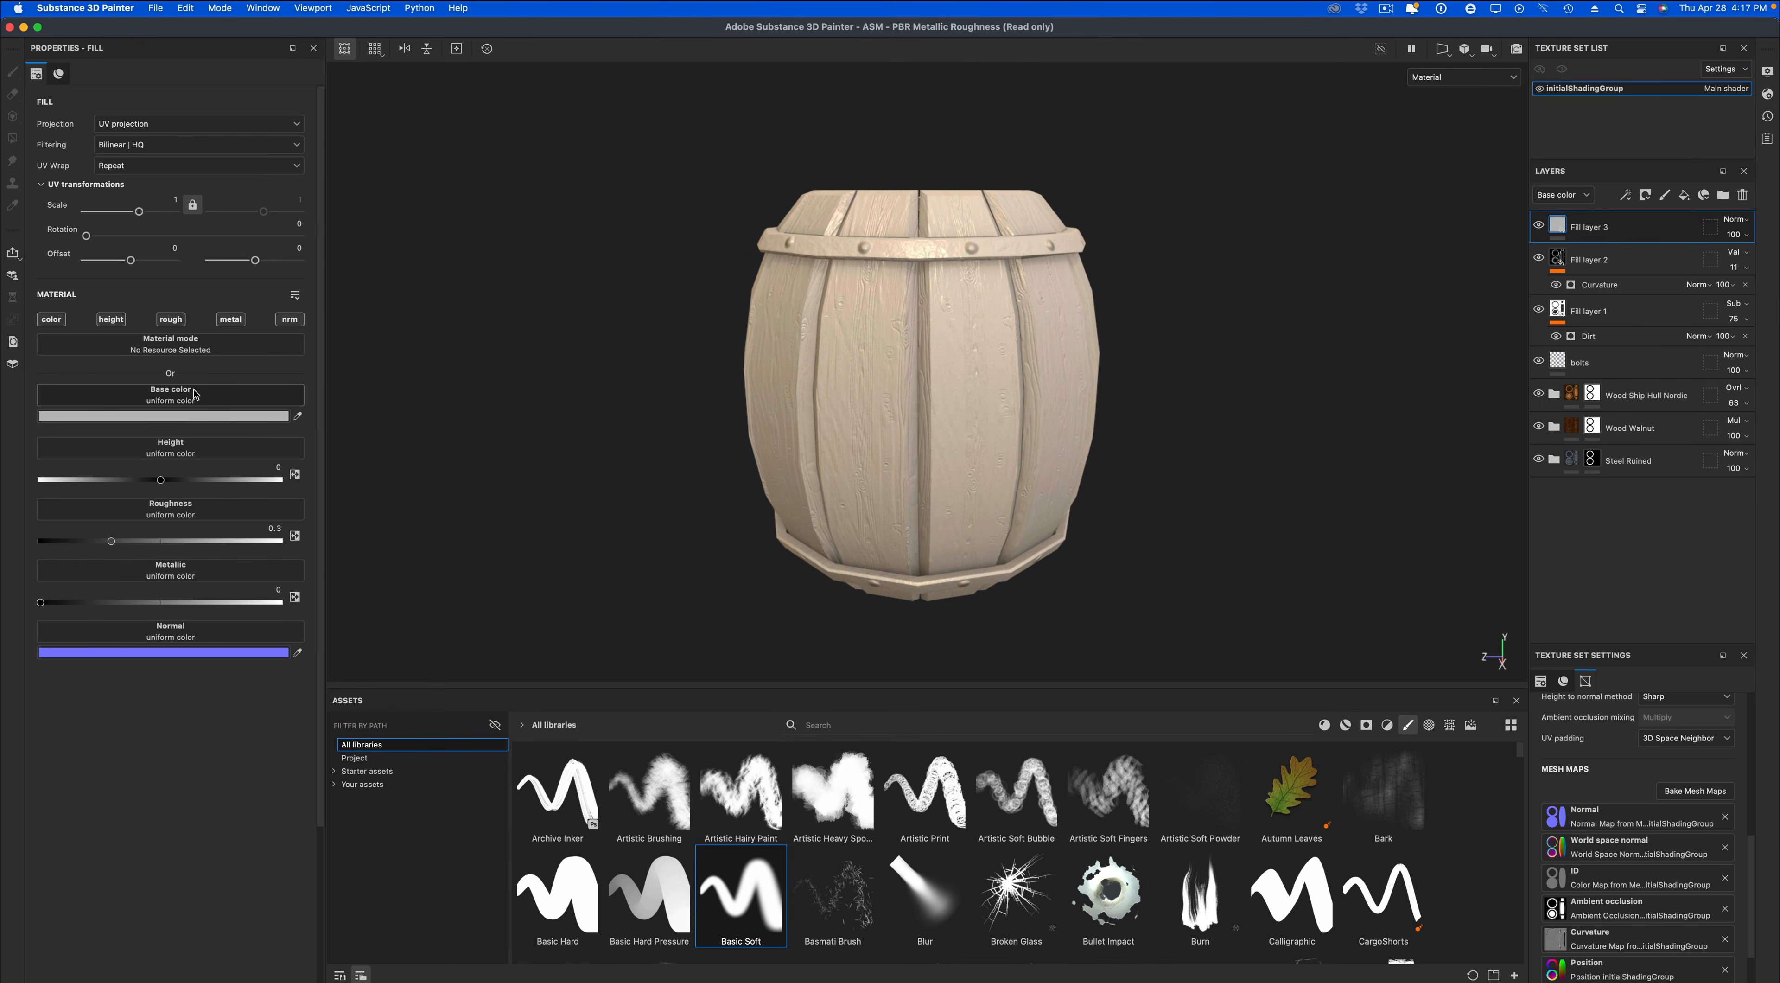
{"action": "left_click", "coordinate": [115, 322], "text": "alt"}
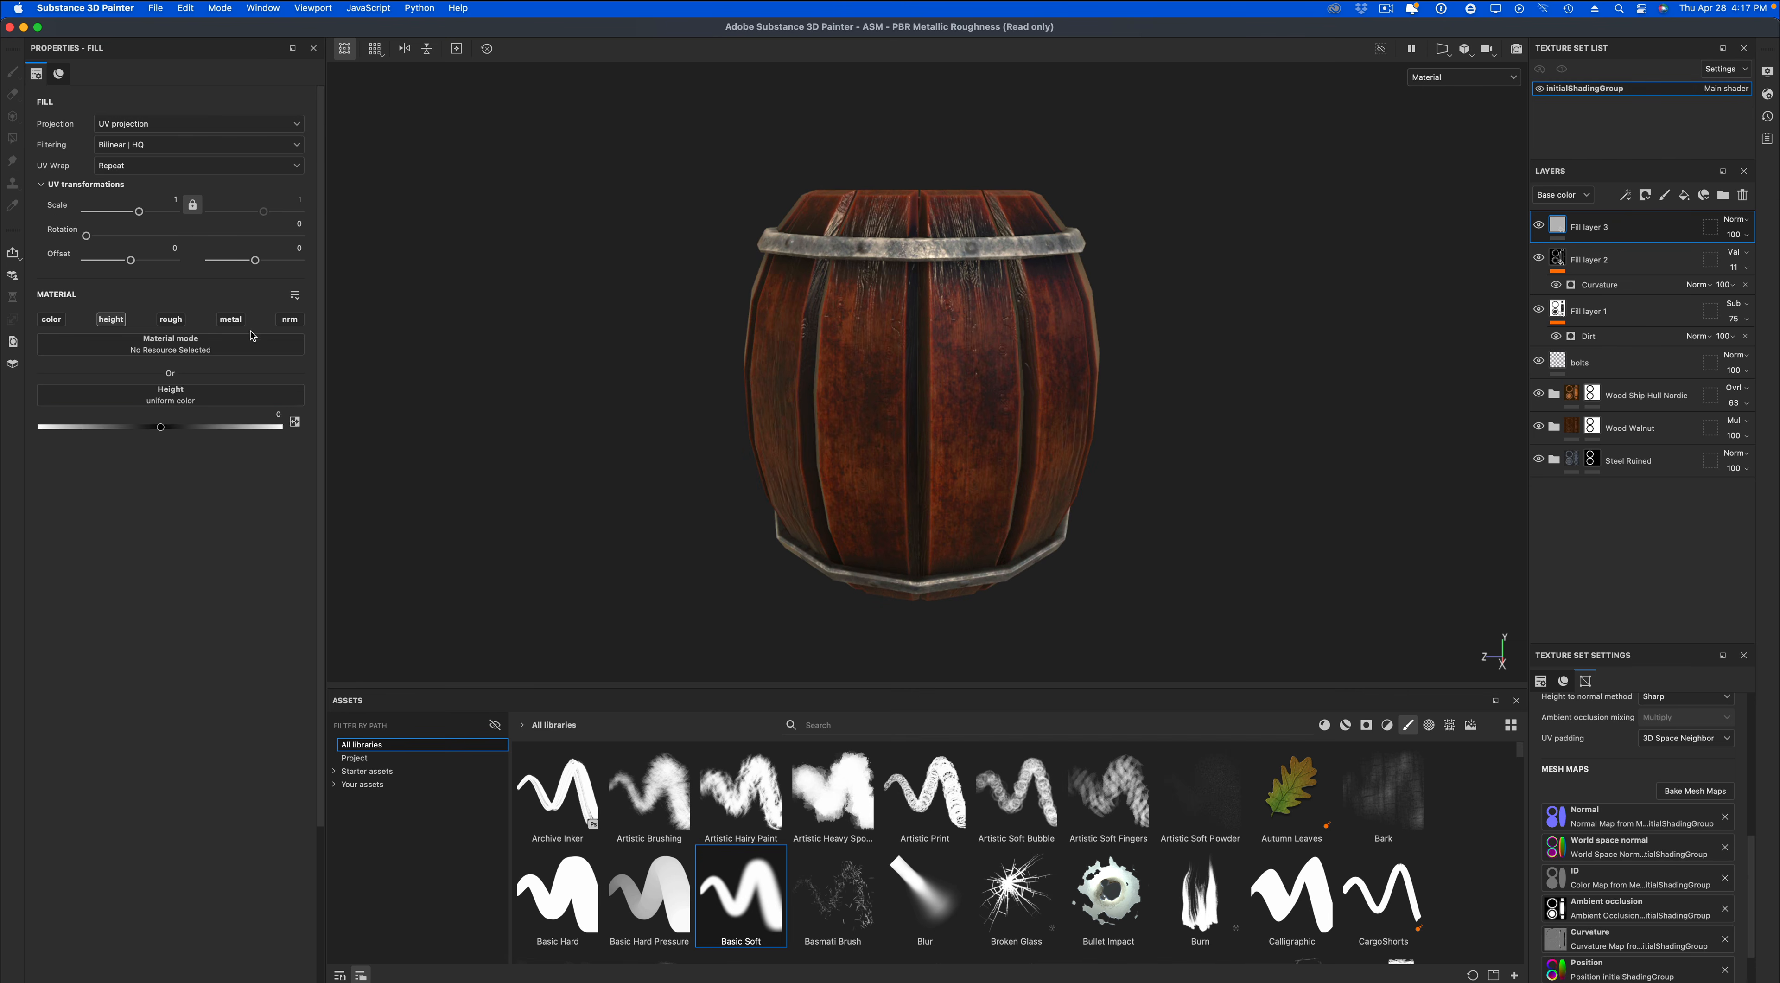
{"action": "left_click", "coordinate": [290, 321], "text": "alt"}
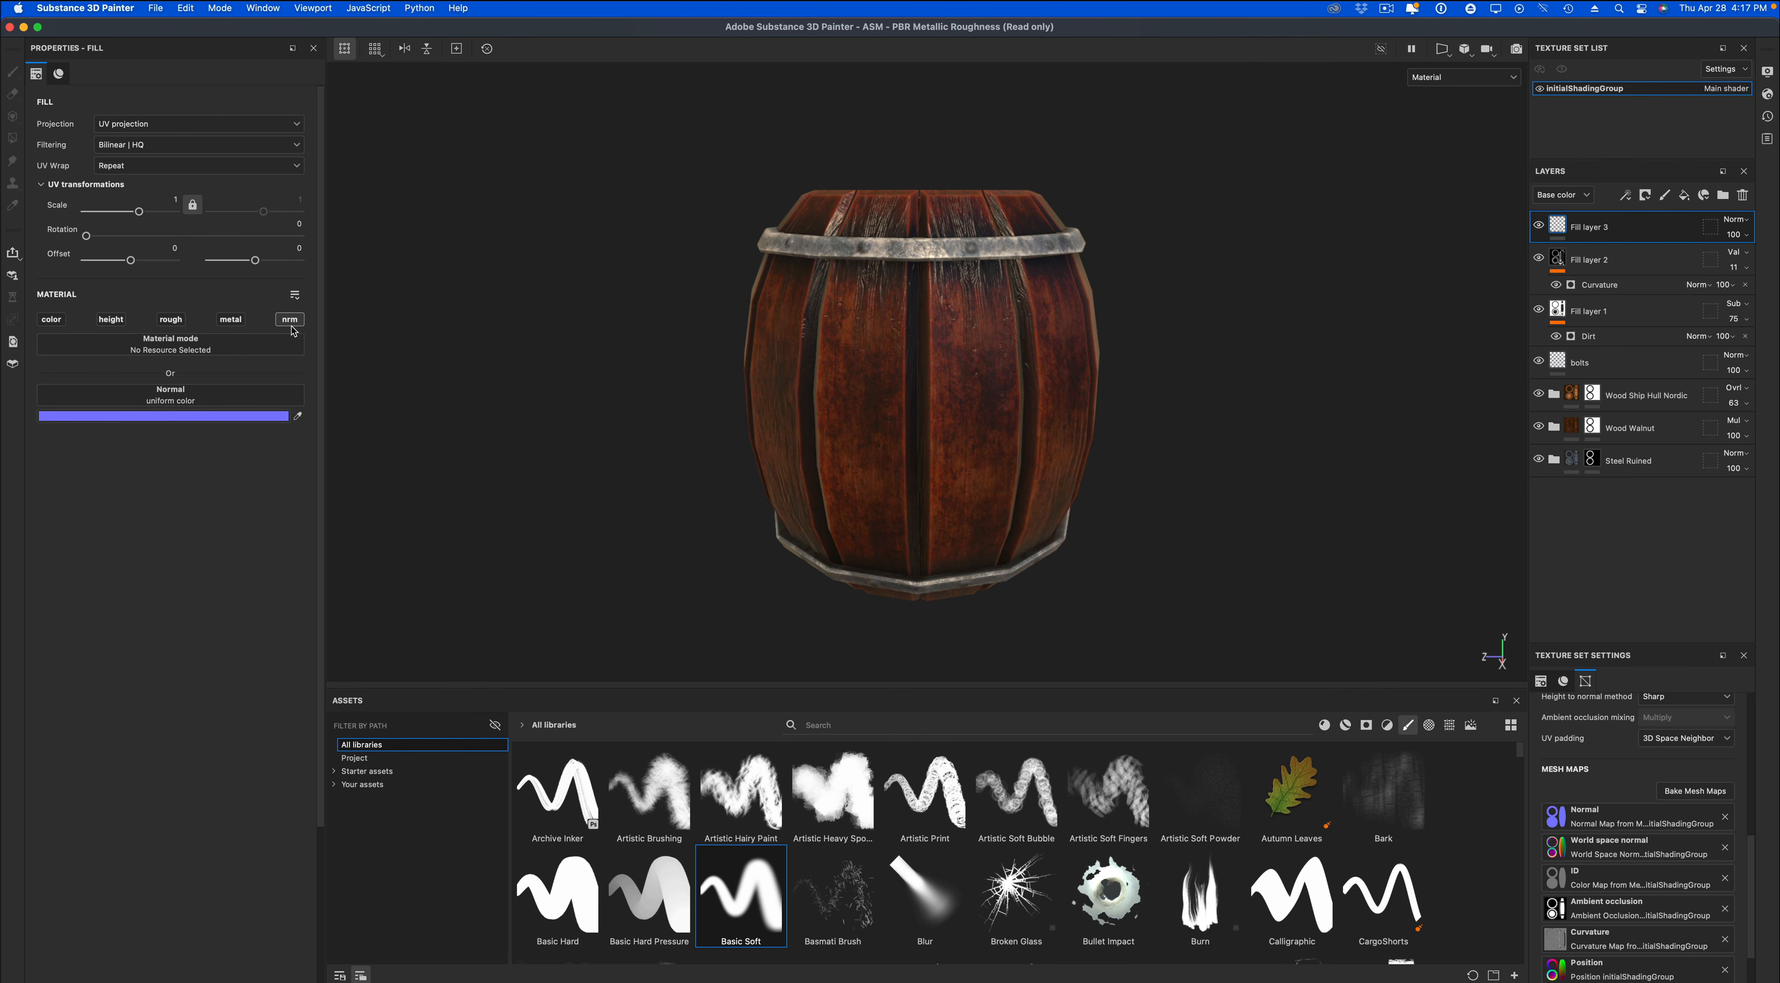
{"action": "left_click", "coordinate": [113, 321]}
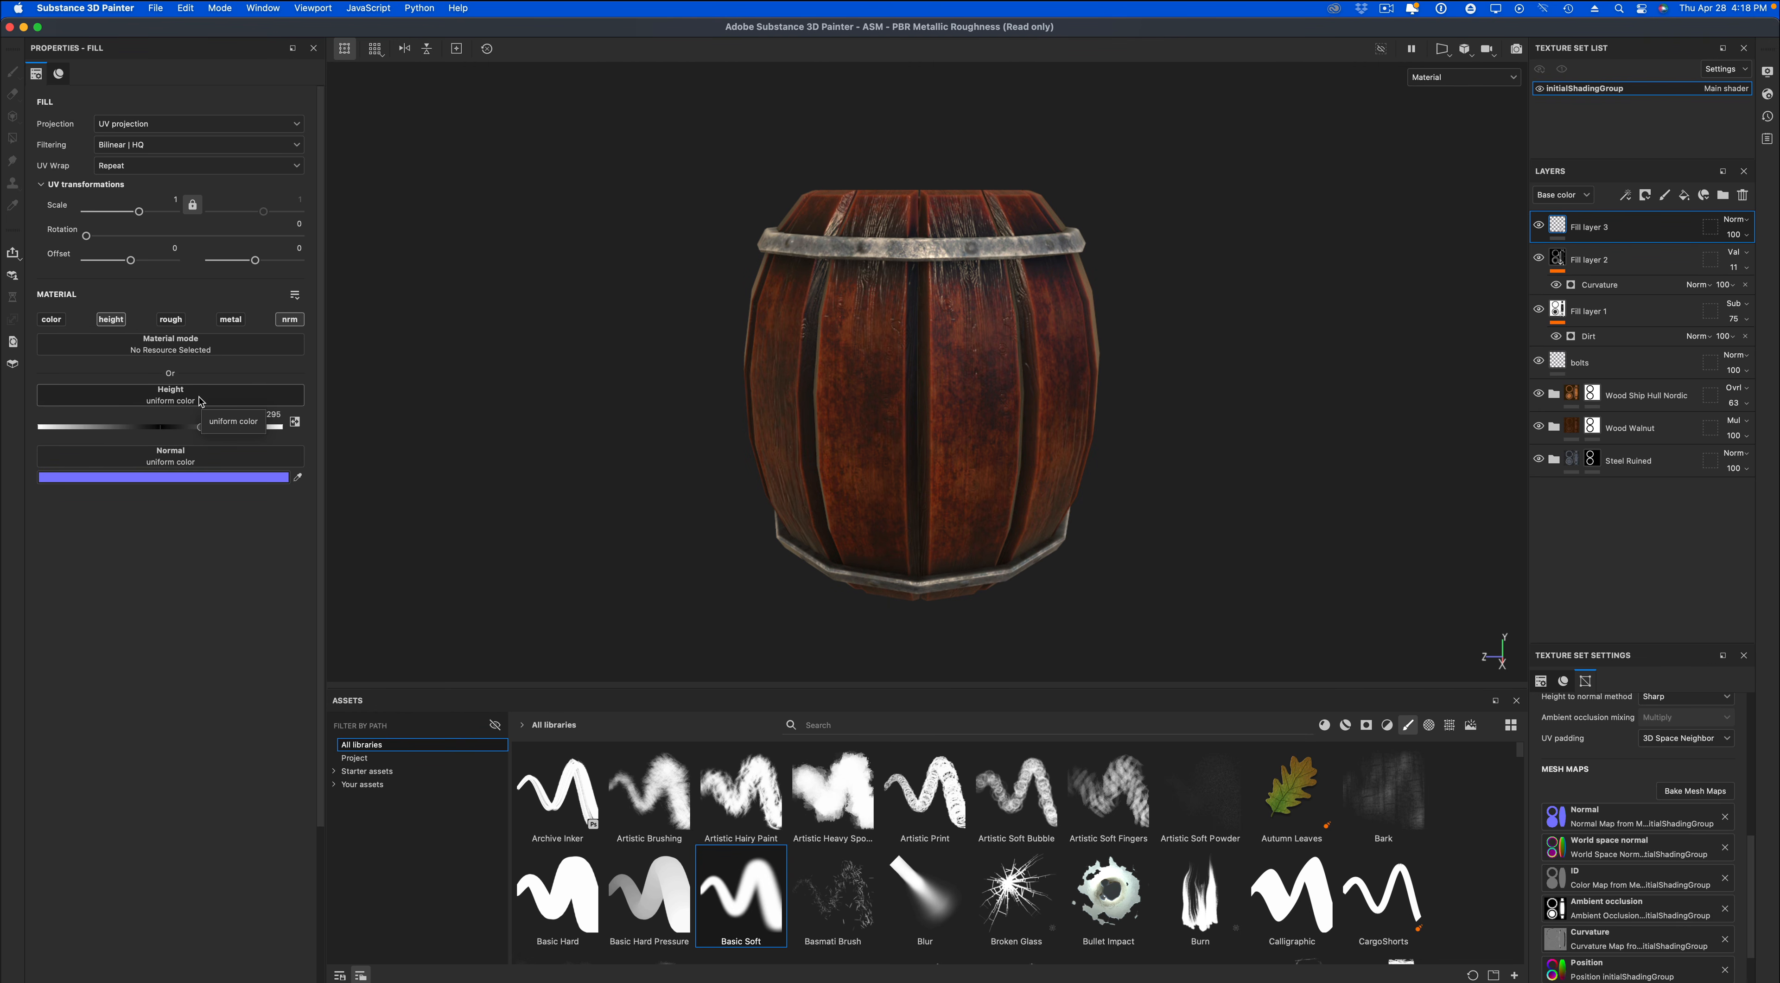
Try the Anisotropic Noise texture as the height input of Fill layer 3.
{"action": "left_click", "coordinate": [120, 427]}
{"action": "left_click", "coordinate": [119, 401]}
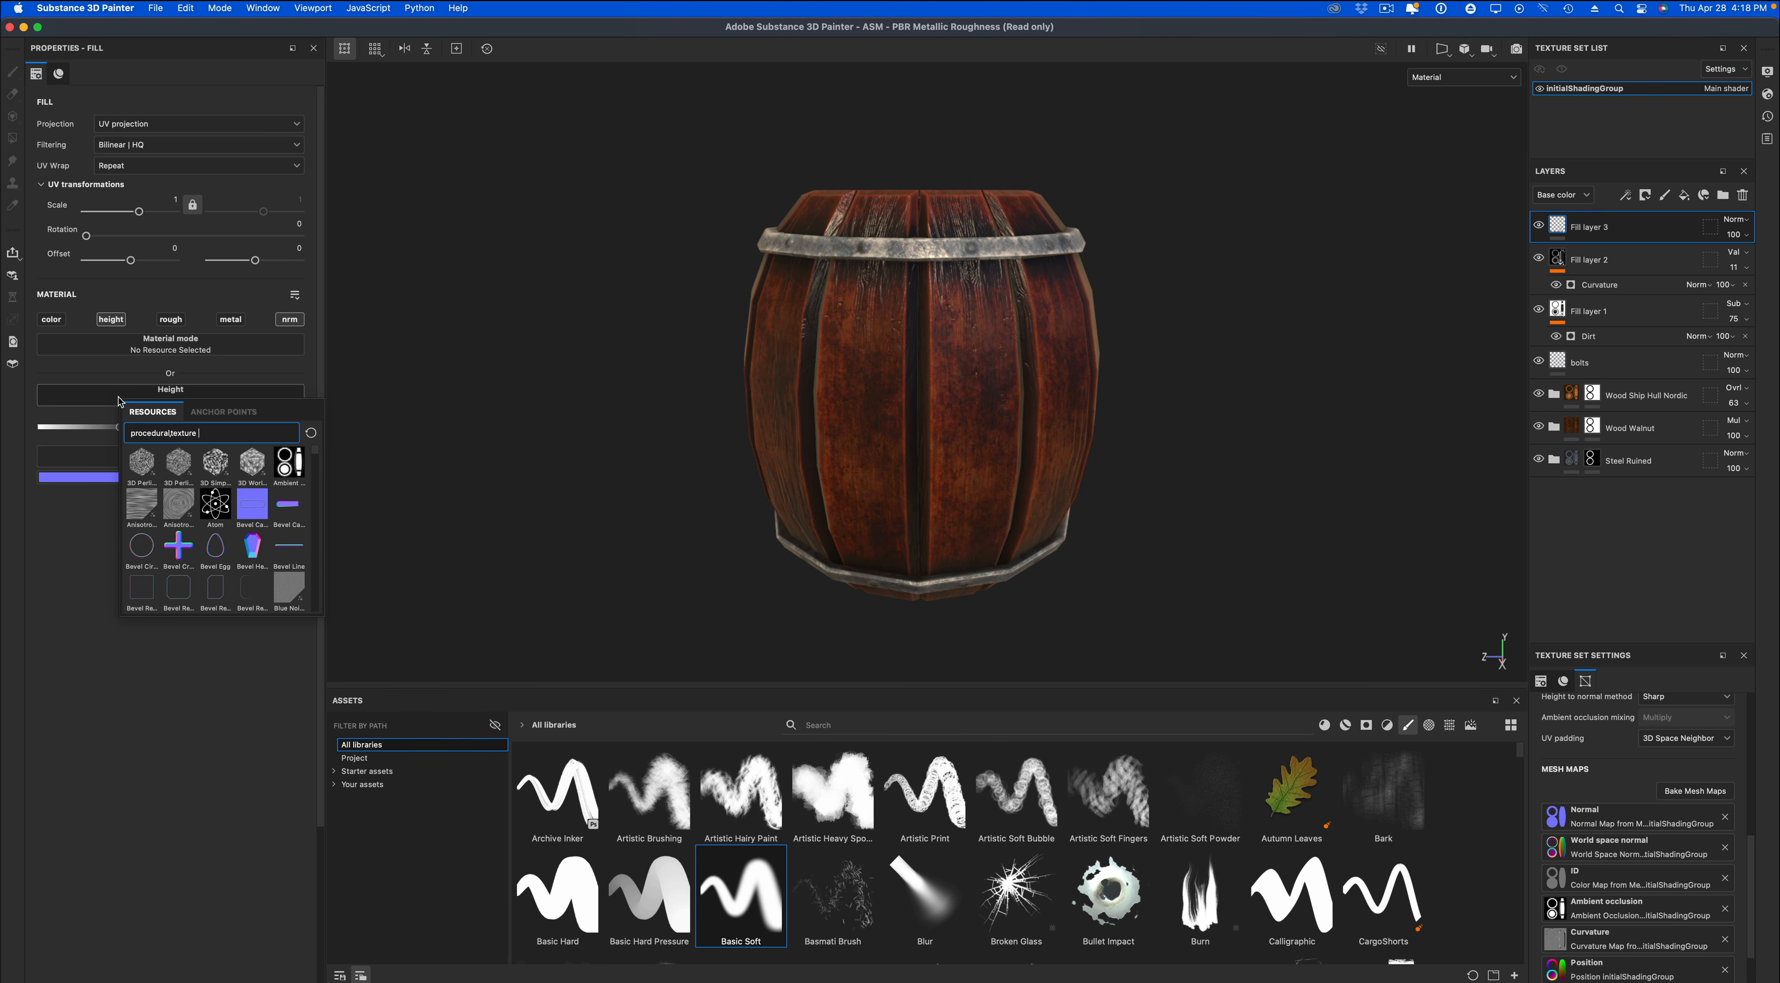
{"action": "left_click", "coordinate": [142, 504]}
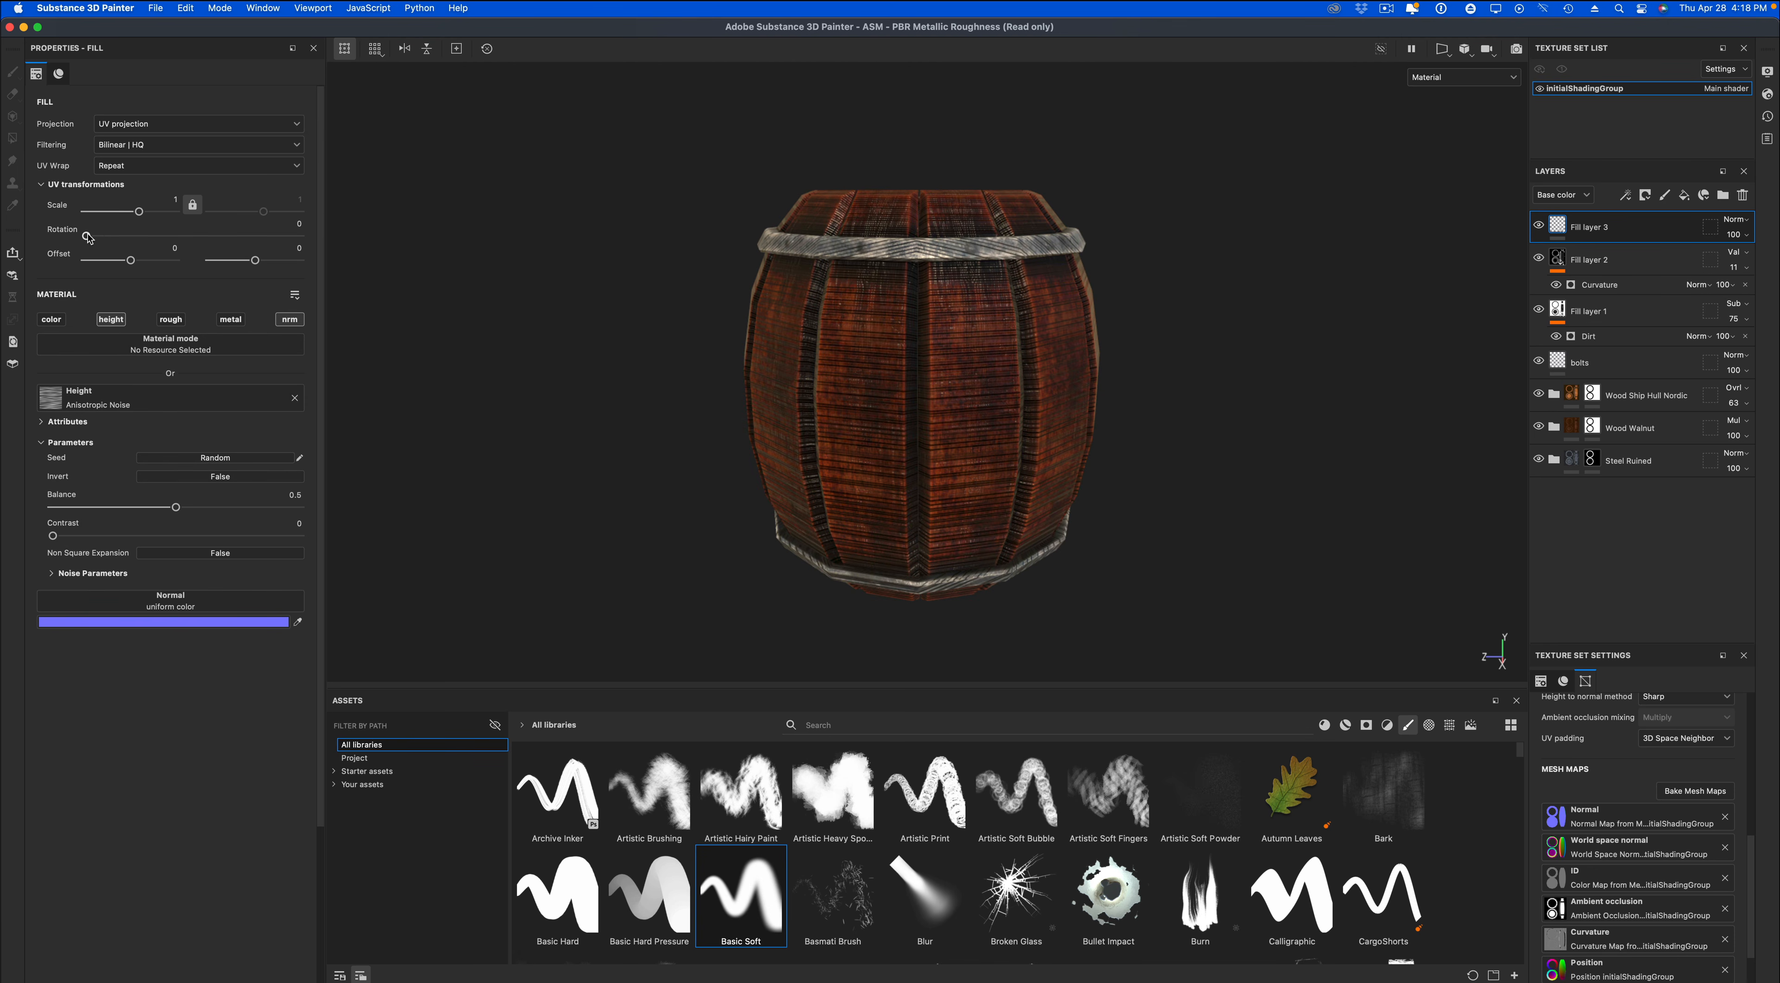
Set Fill layer 3's UV rotation to 90 and remove the Anisotropic Noise texture from its height channel.
{"action": "left_click_drag", "start_coordinate": [87, 237], "coordinate": [141, 245]}
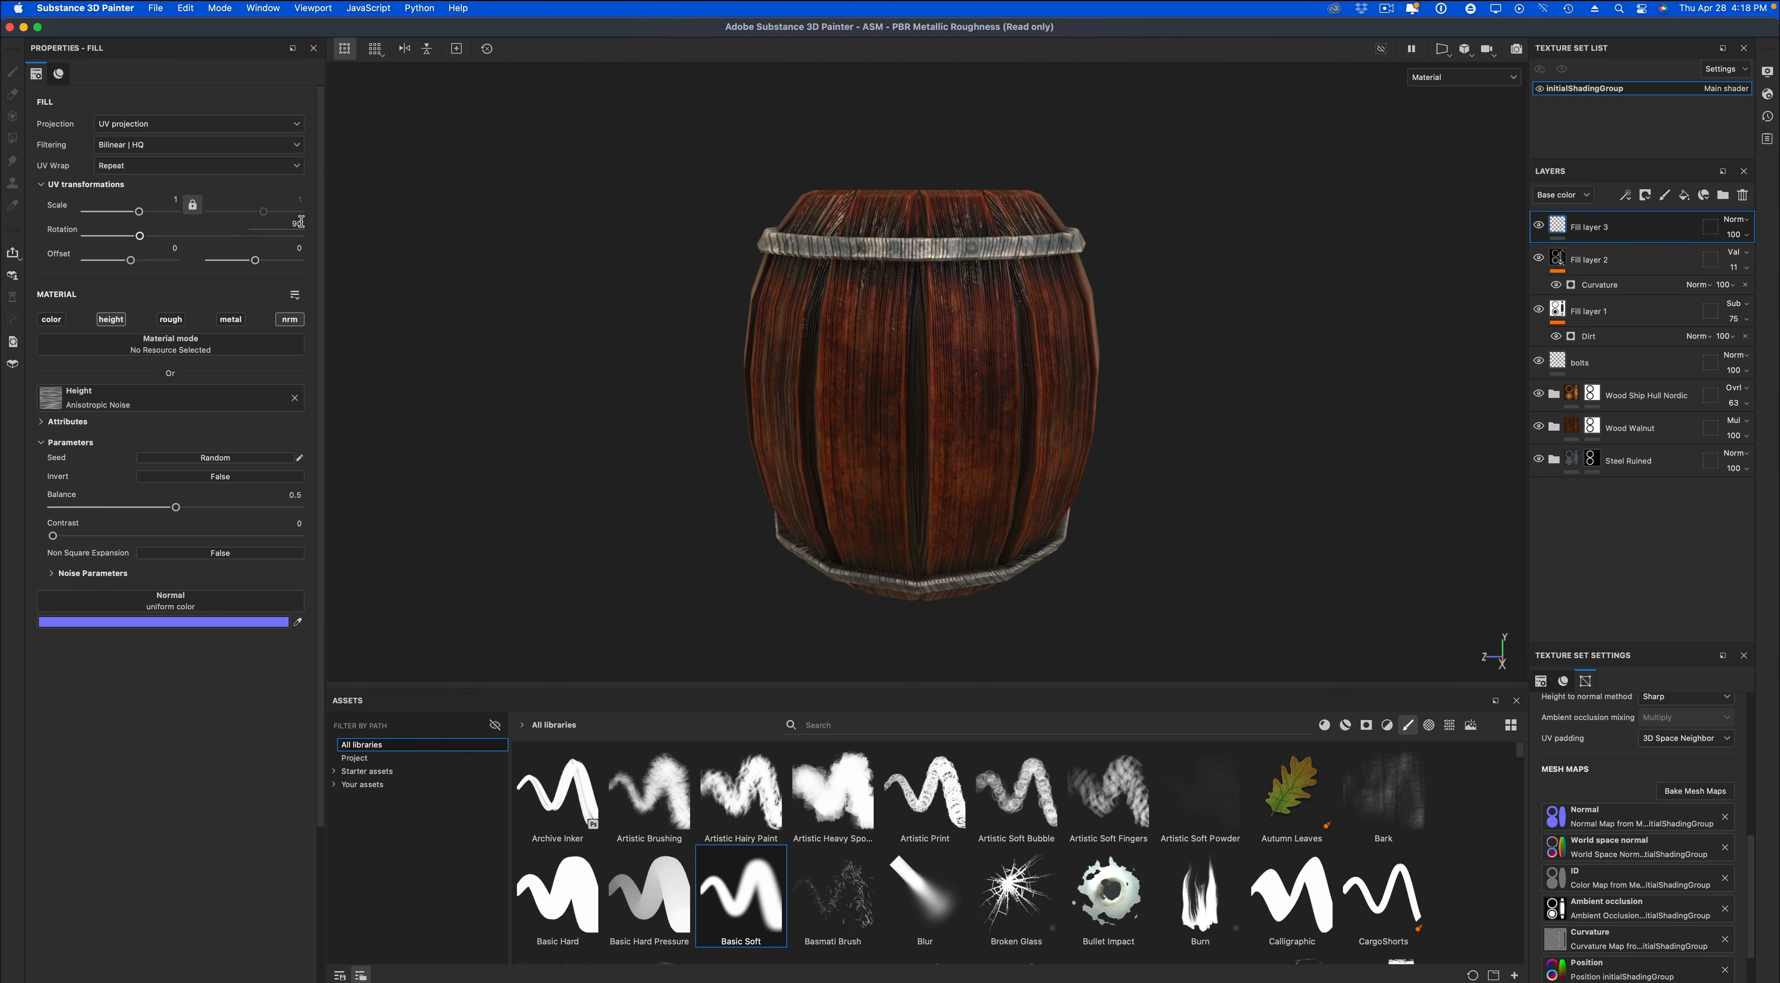
{"action": "key", "text": "Return"}
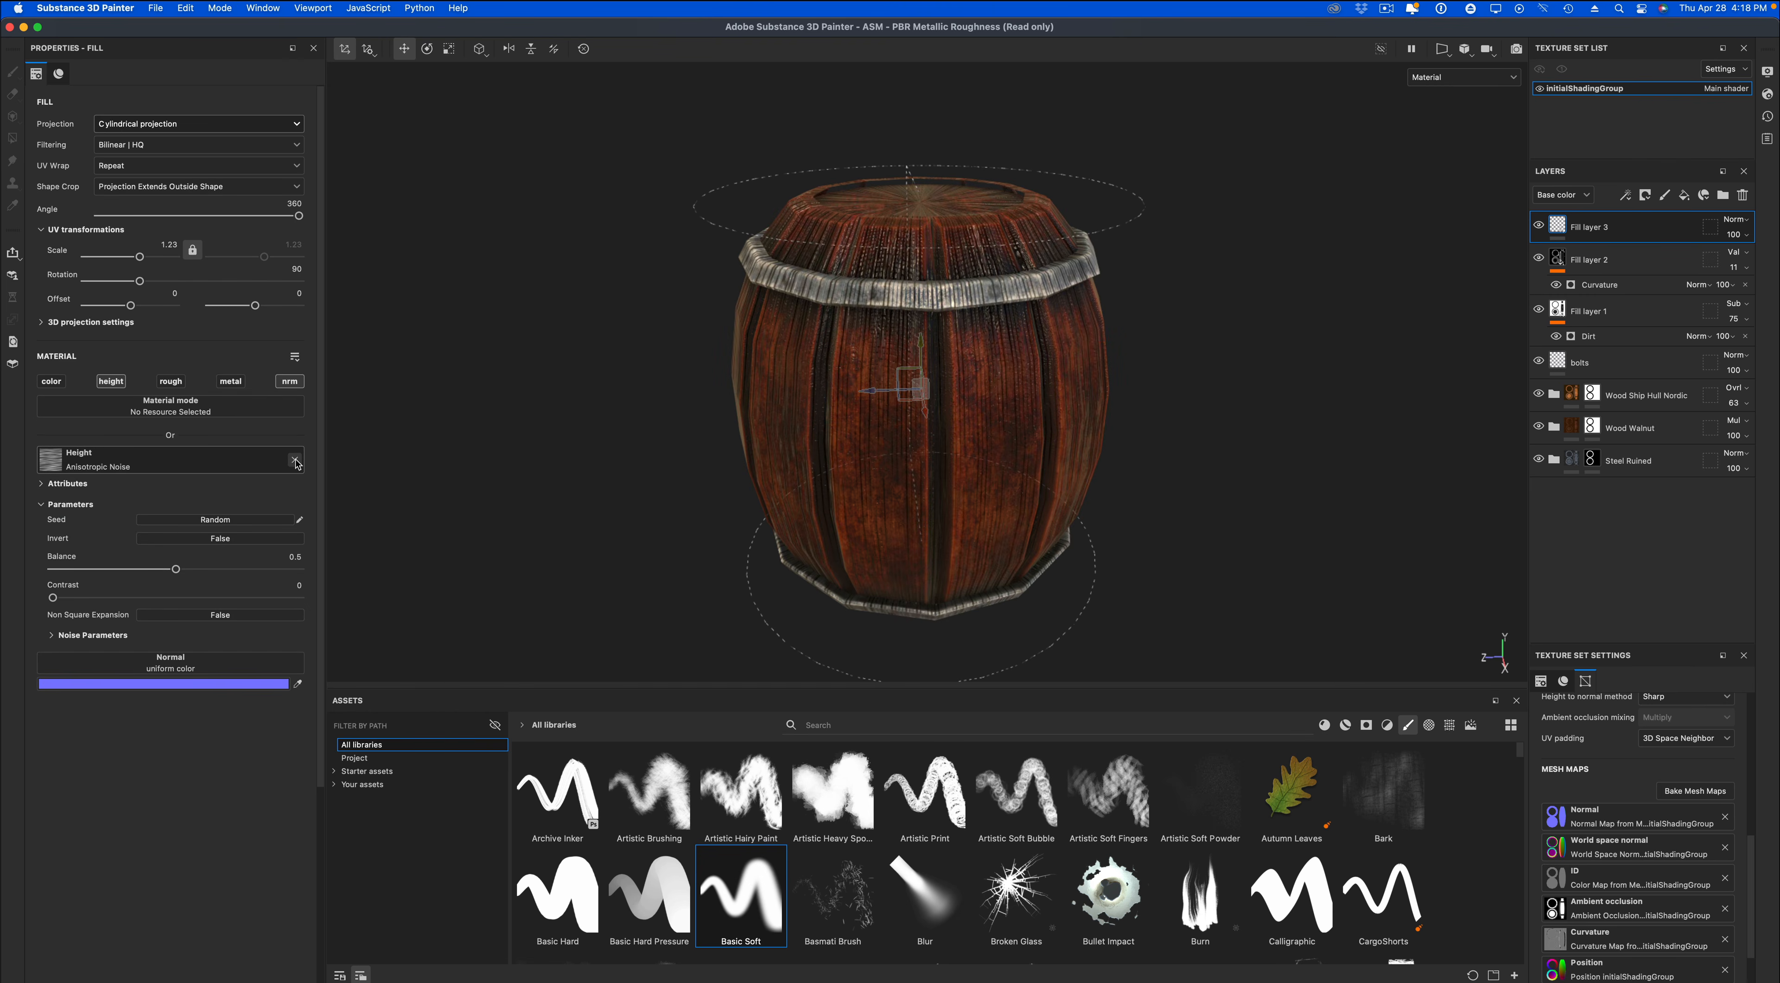
{"action": "left_click", "coordinate": [295, 461]}
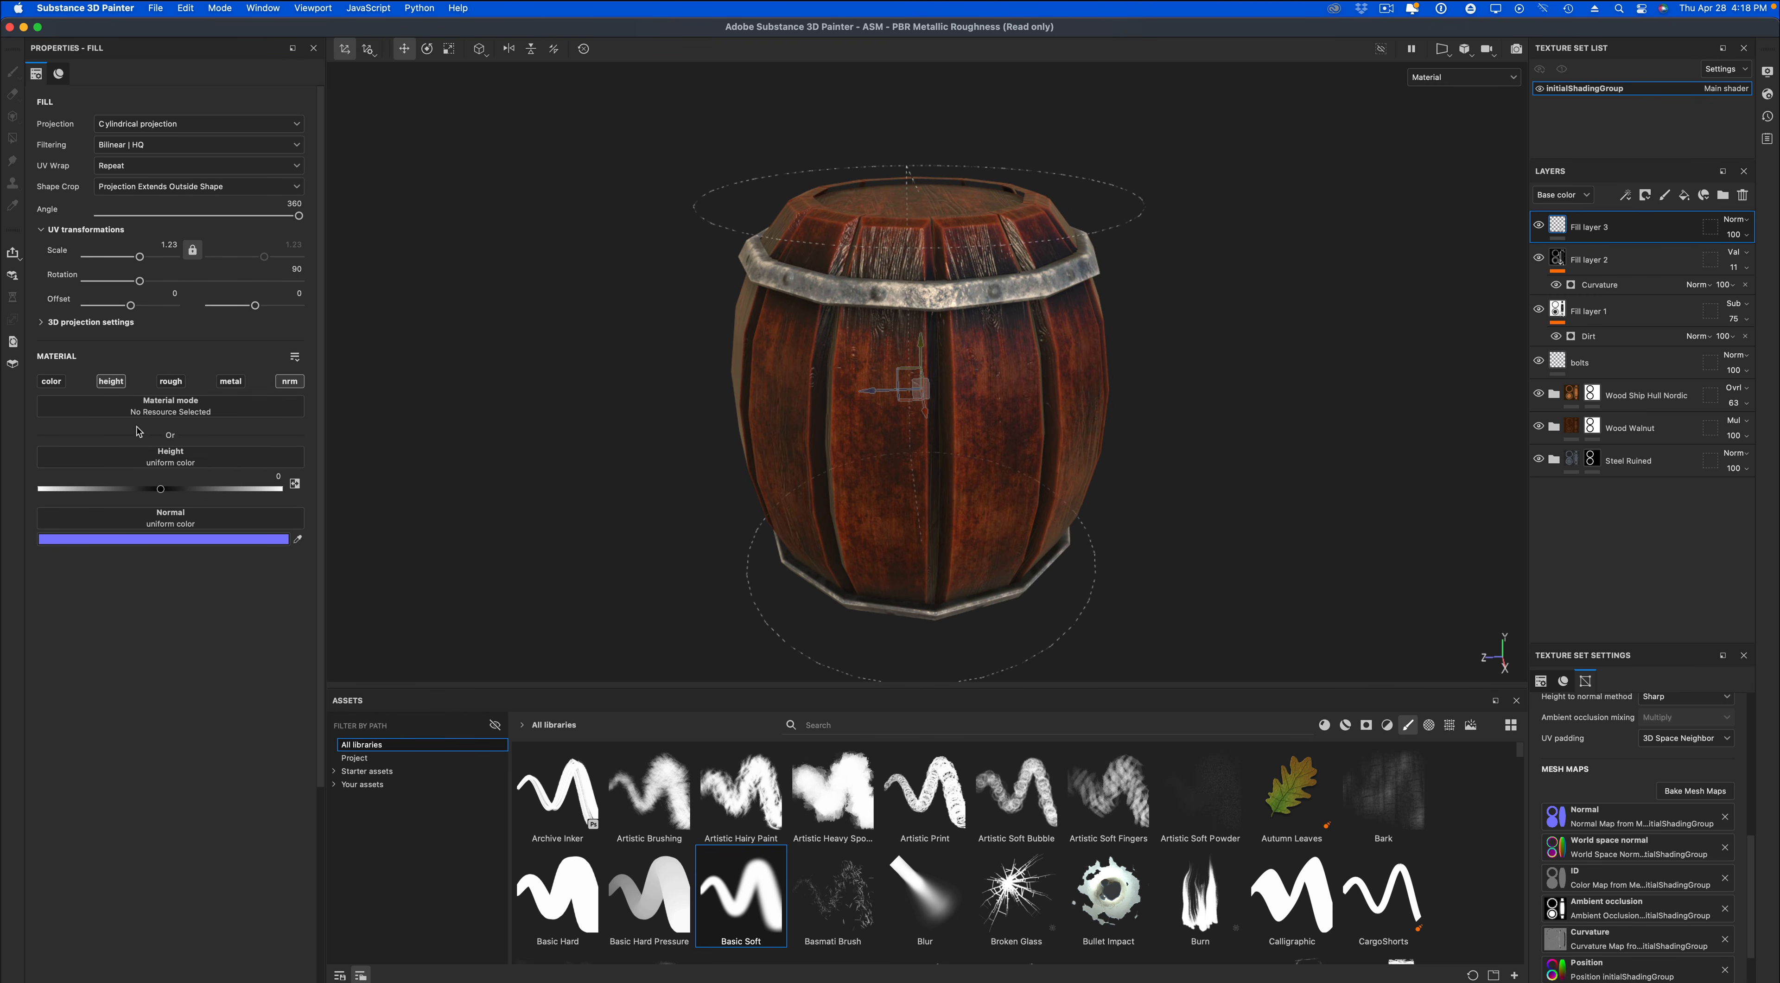
Search the resources for wood and assign the Wood 01 texture to Fill layer 3's height channel.
{"action": "left_click", "coordinate": [128, 459]}
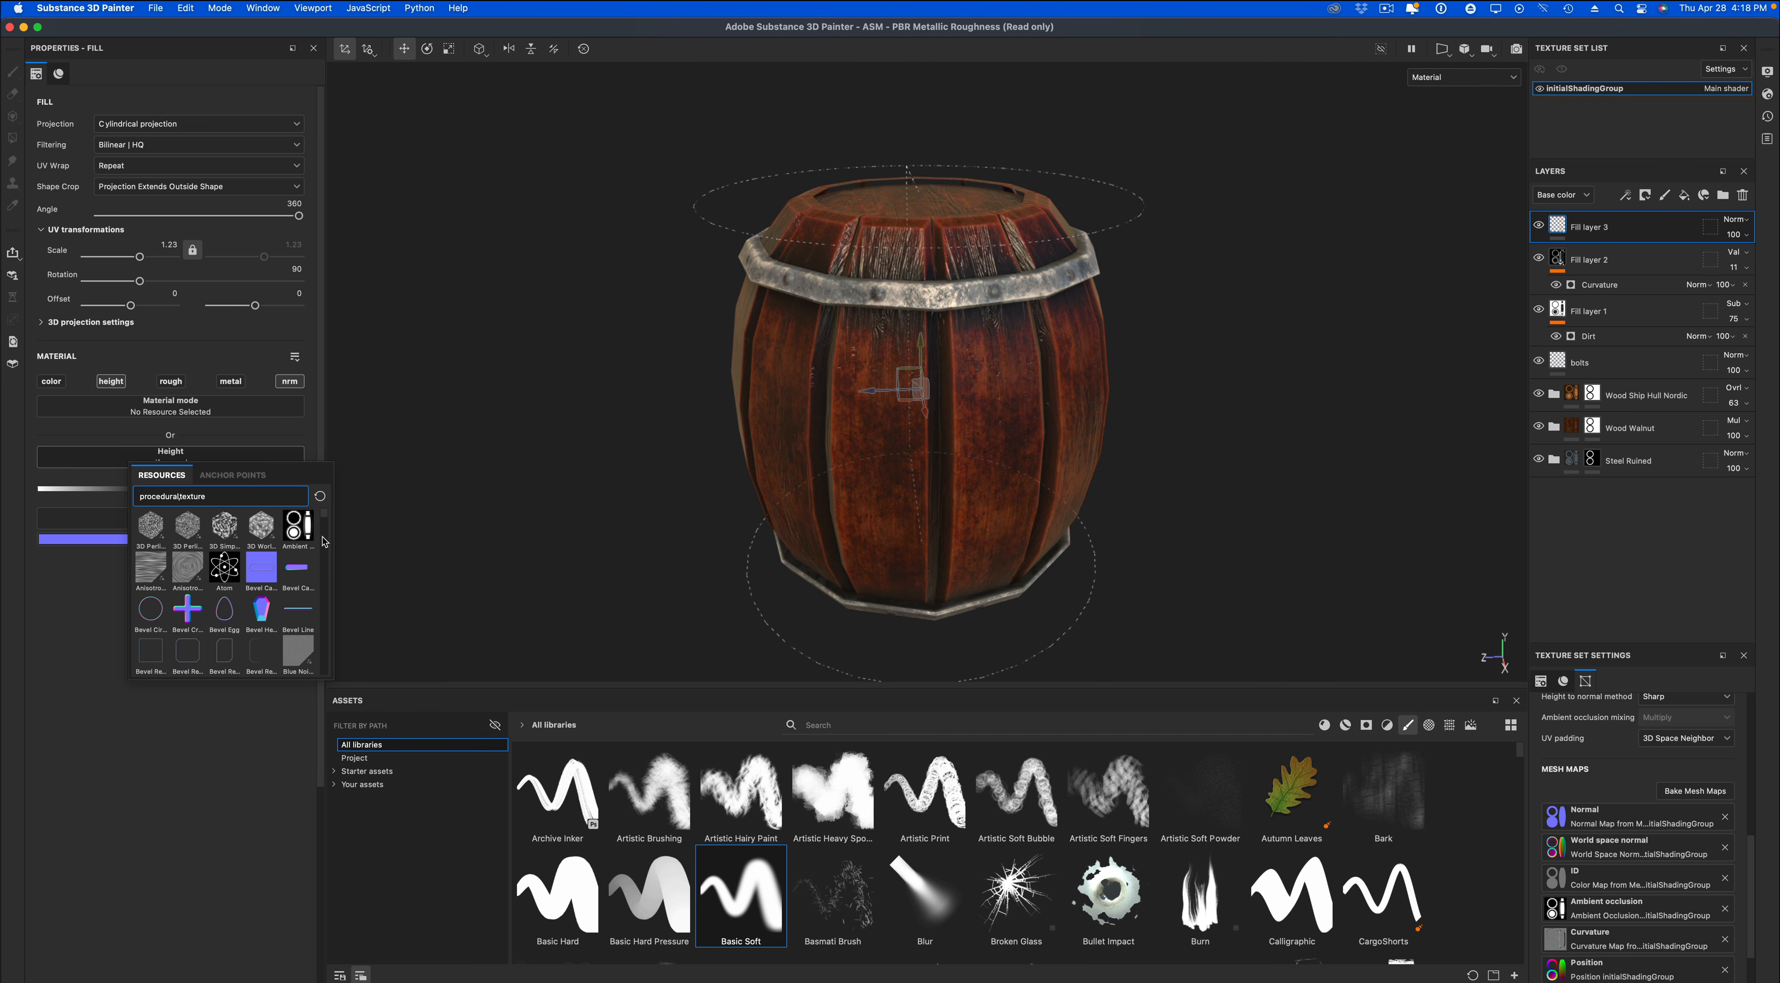
{"action": "left_click_drag", "start_coordinate": [235, 497], "coordinate": [151, 495]}
{"action": "type", "text": "woo"}
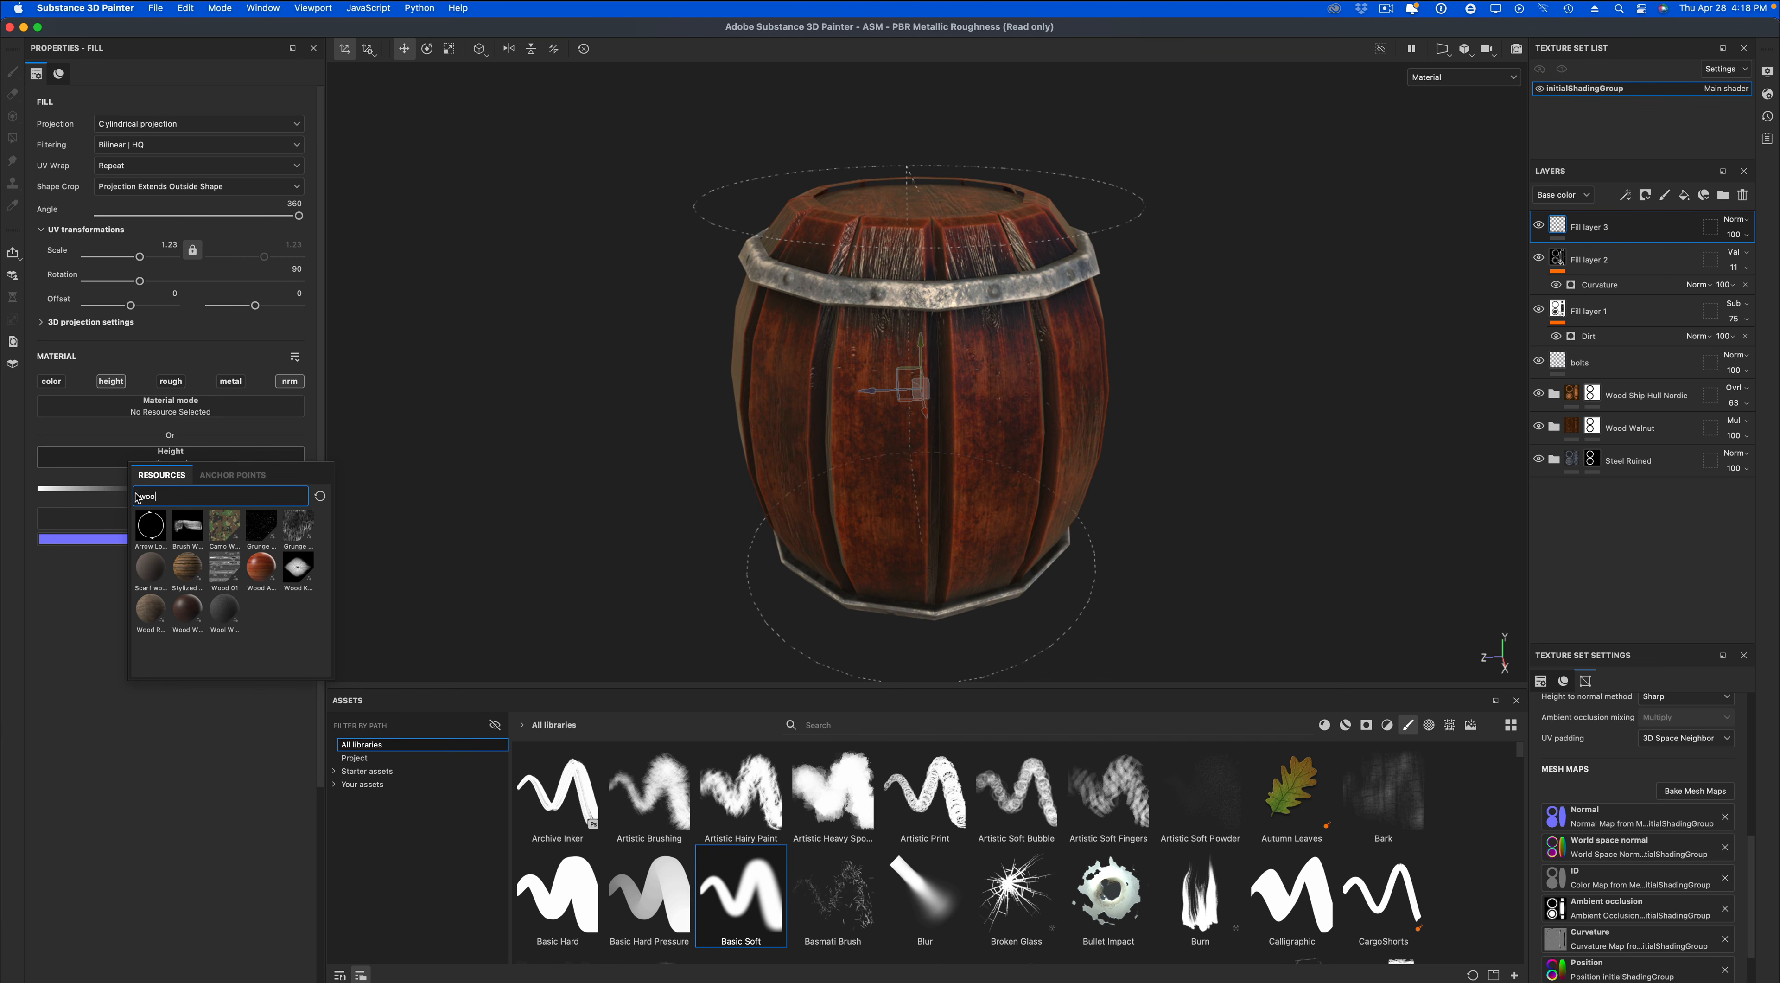
{"action": "left_click", "coordinate": [224, 568]}
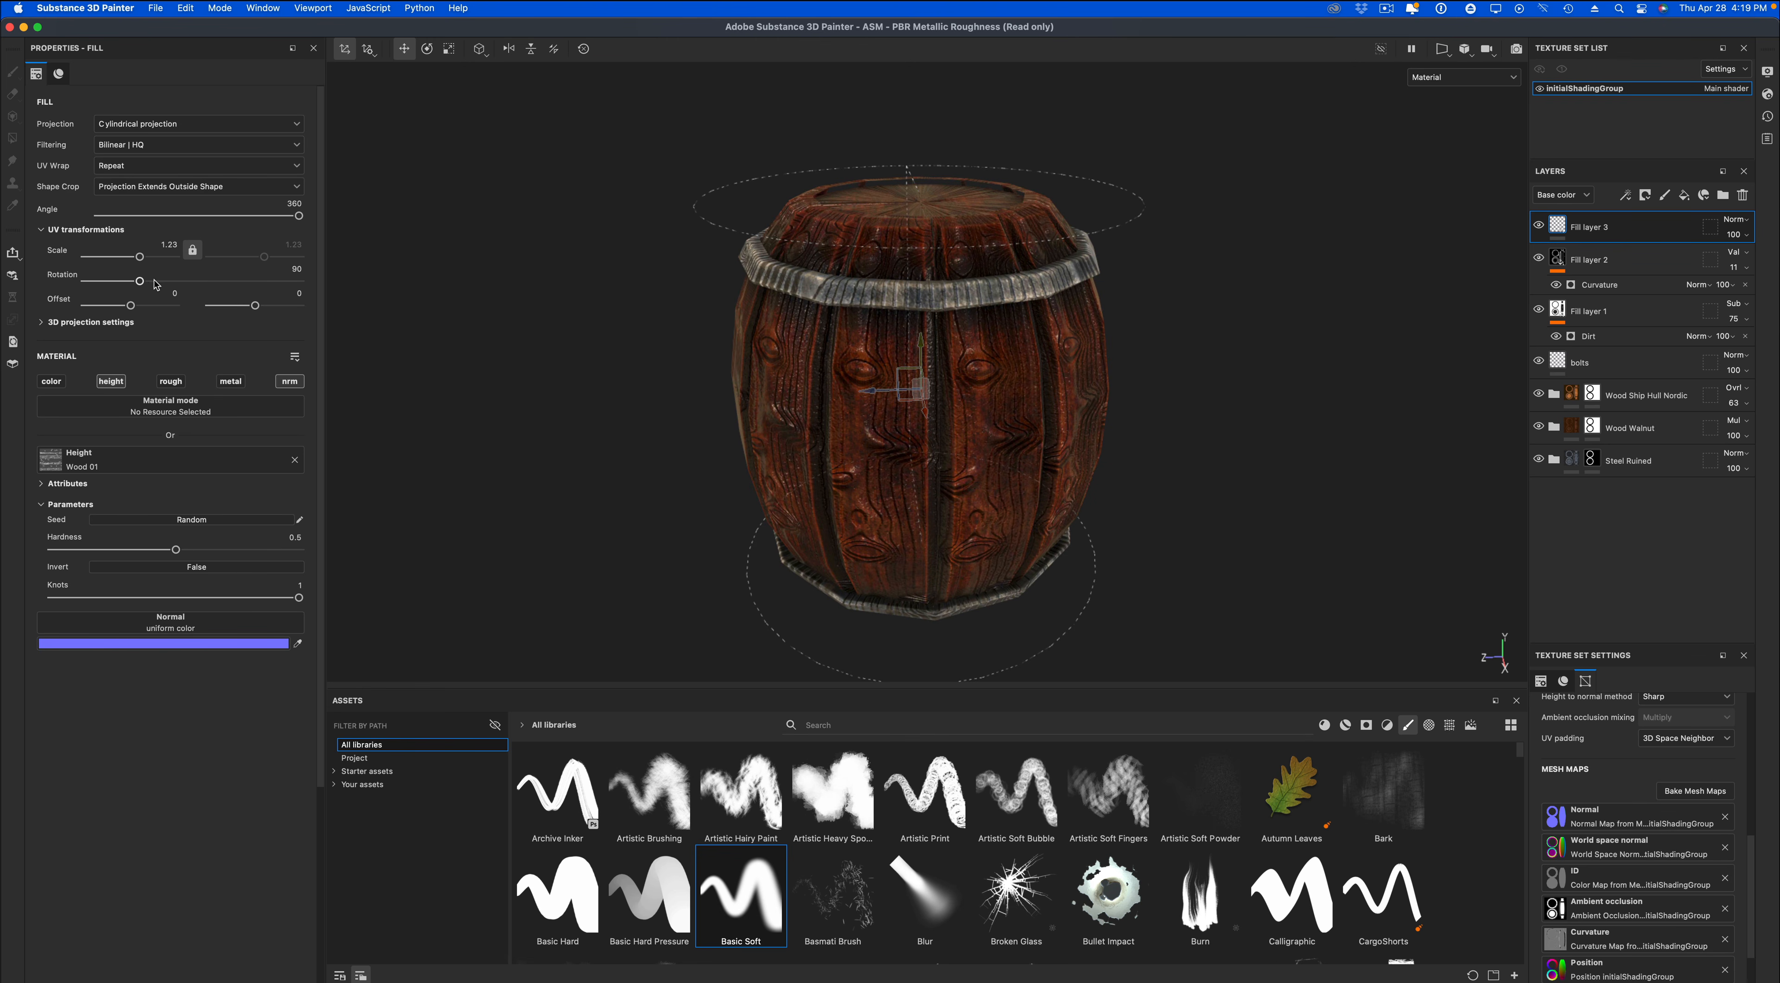
Set Fill layer 3's UV rotation to 90 and its UV scale to 0.43.
{"action": "left_click_drag", "start_coordinate": [140, 281], "coordinate": [140, 289]}
{"action": "left_click", "coordinate": [298, 268]}
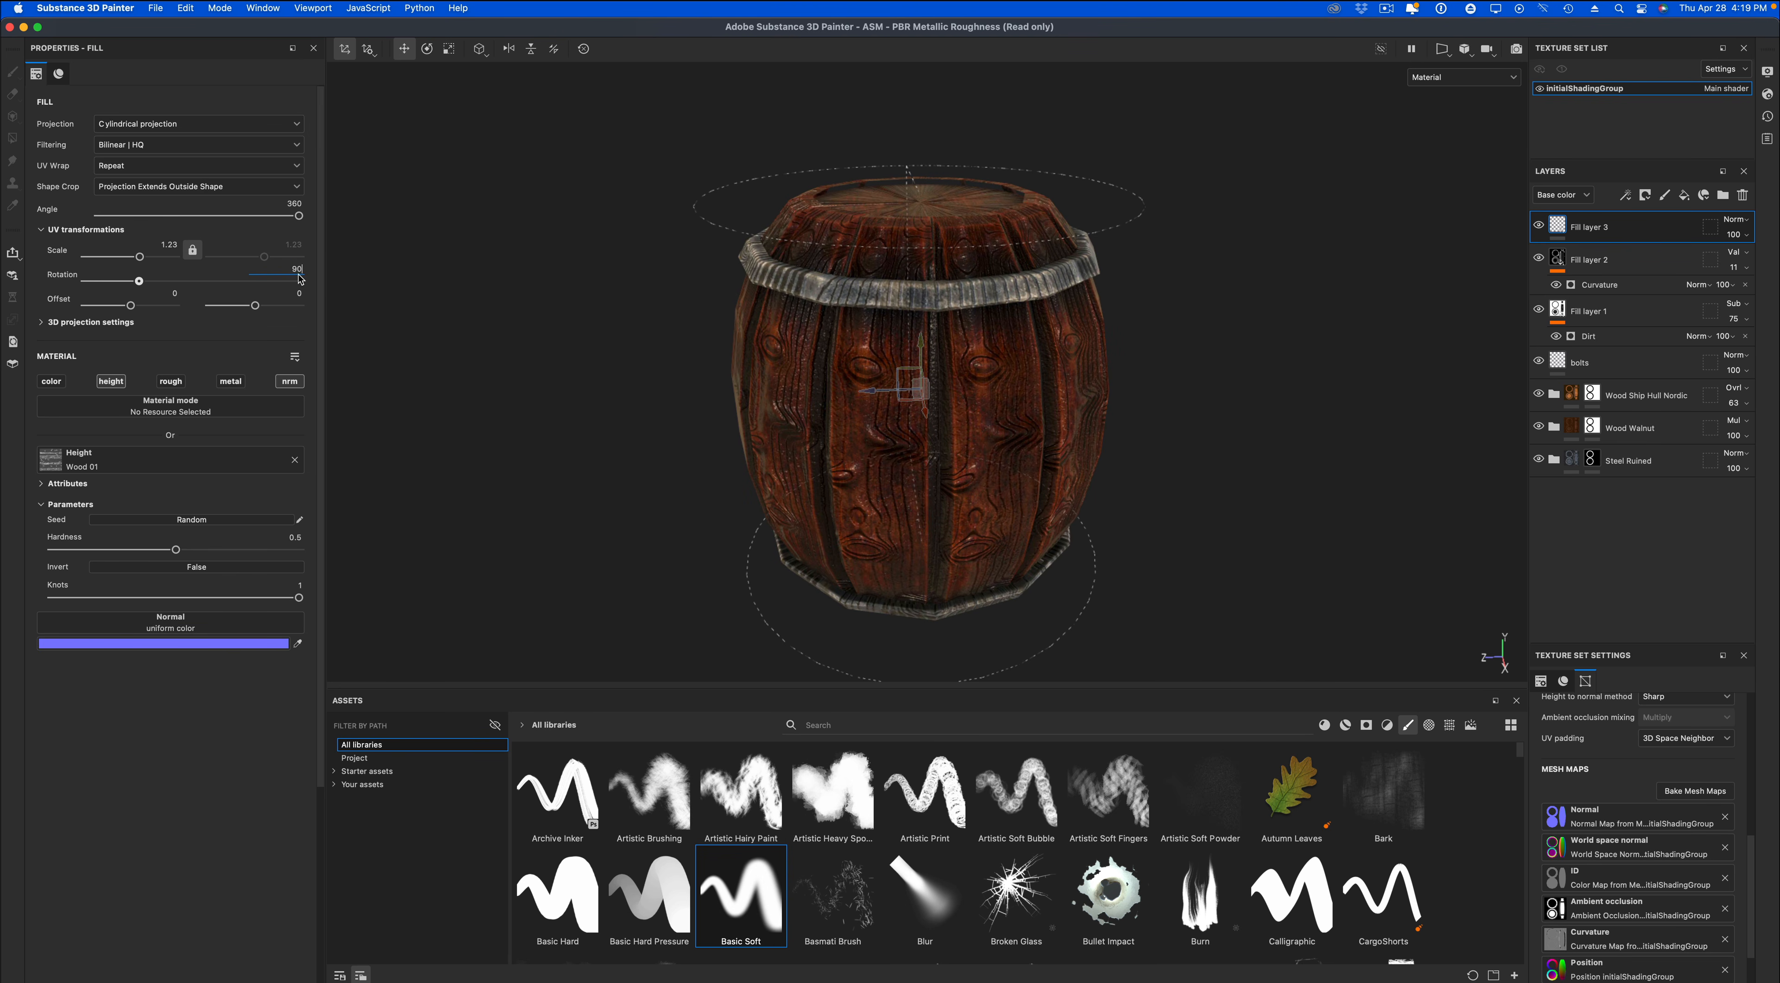
{"action": "key", "text": "Return"}
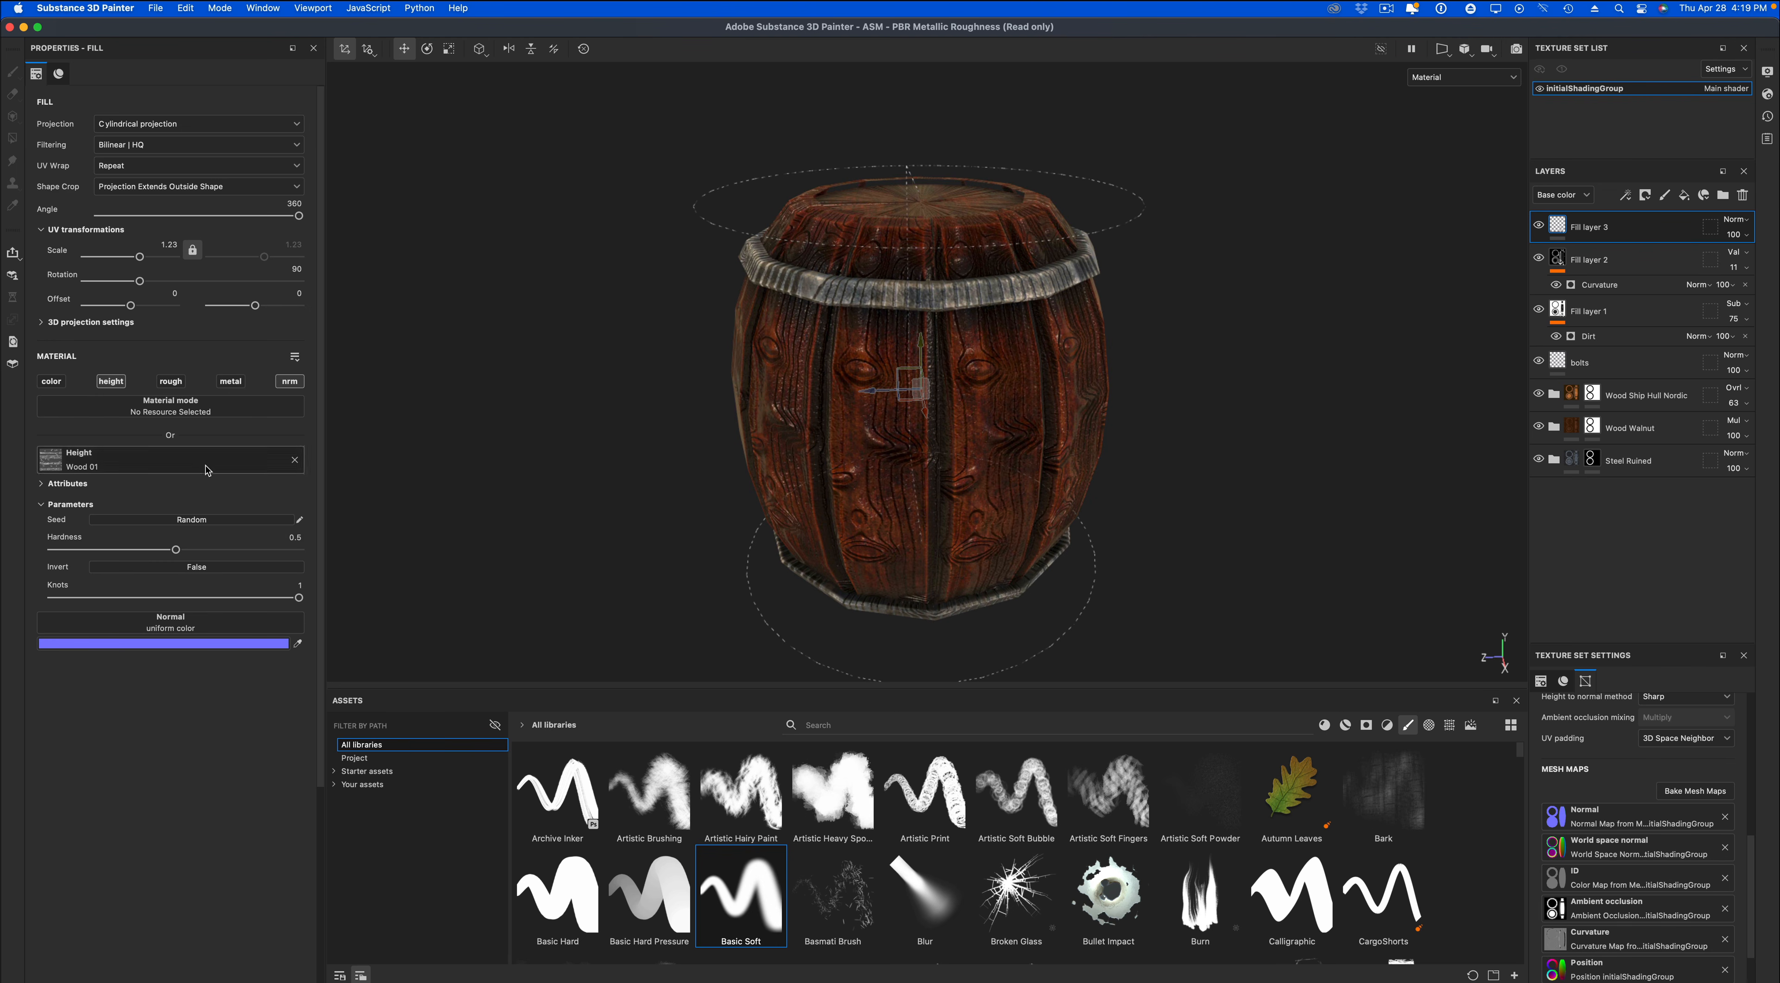
{"action": "left_click_drag", "start_coordinate": [140, 257], "coordinate": [138, 259]}
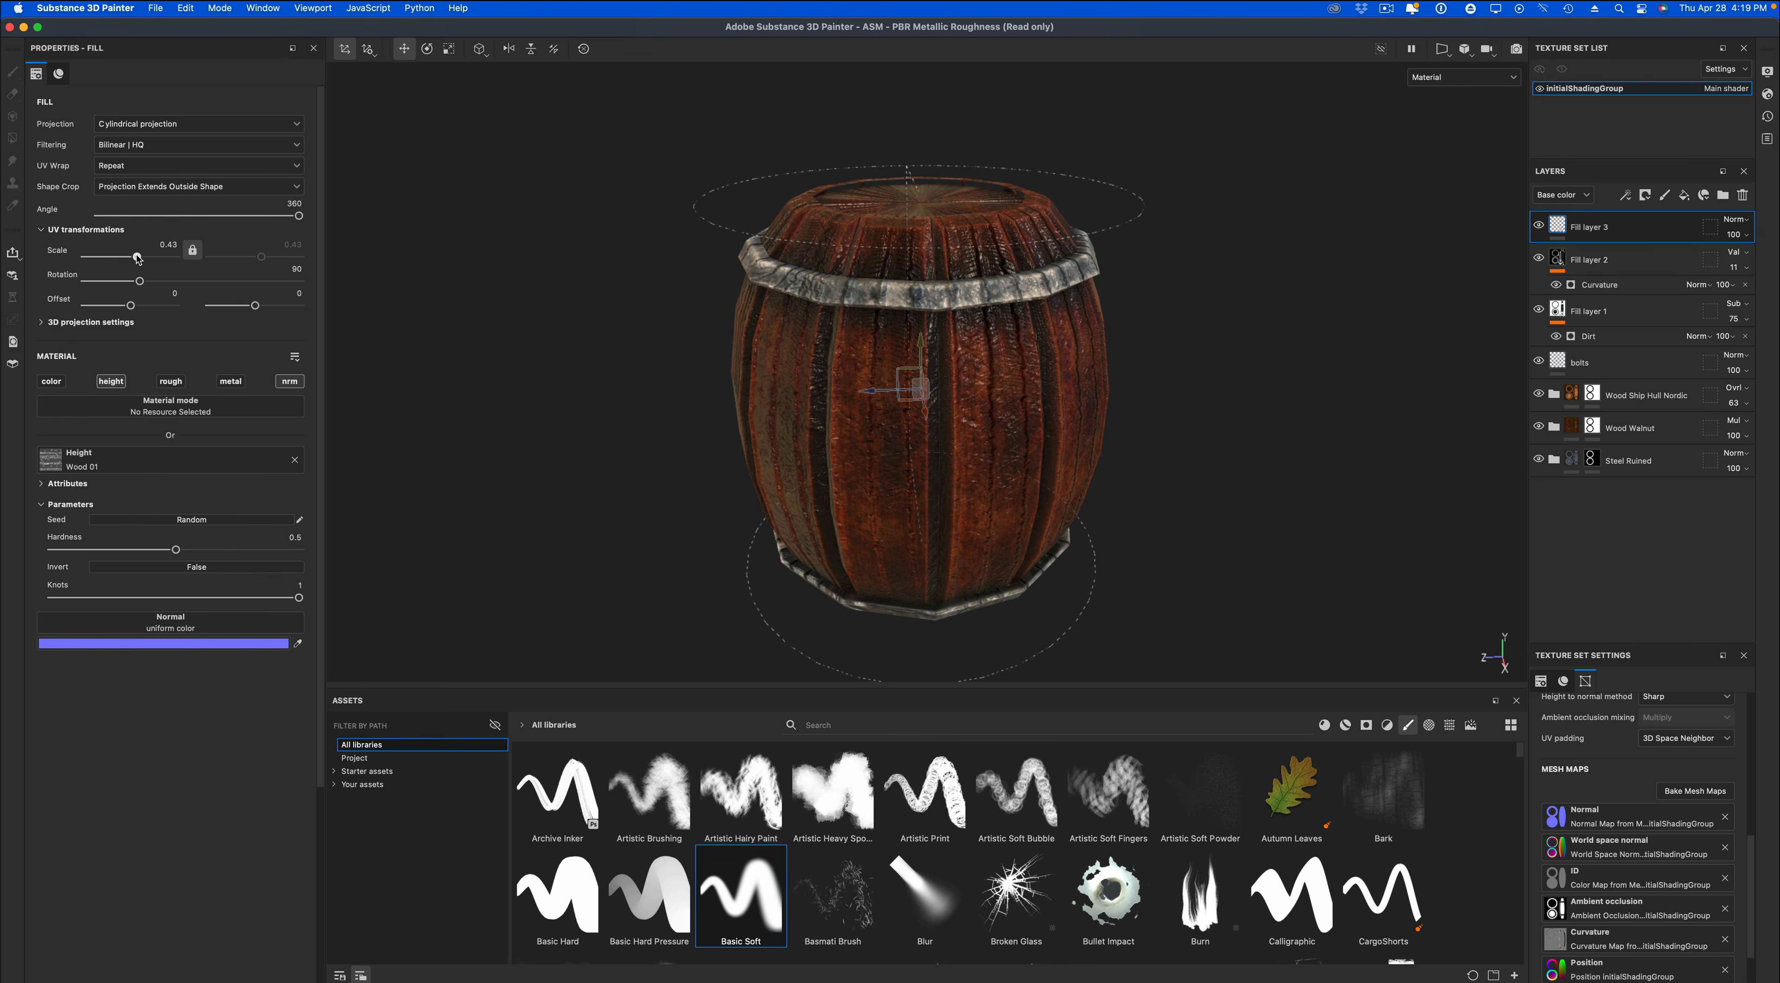
{"action": "left_click_drag", "start_coordinate": [138, 259], "coordinate": [137, 257]}
Change Fill layer 3 to UV projection and inspect the wood grain on the barrel's top and sides.
{"action": "left_click_drag", "start_coordinate": [631, 352], "coordinate": [658, 374], "text": "alt"}
{"action": "left_click", "coordinate": [239, 125]}
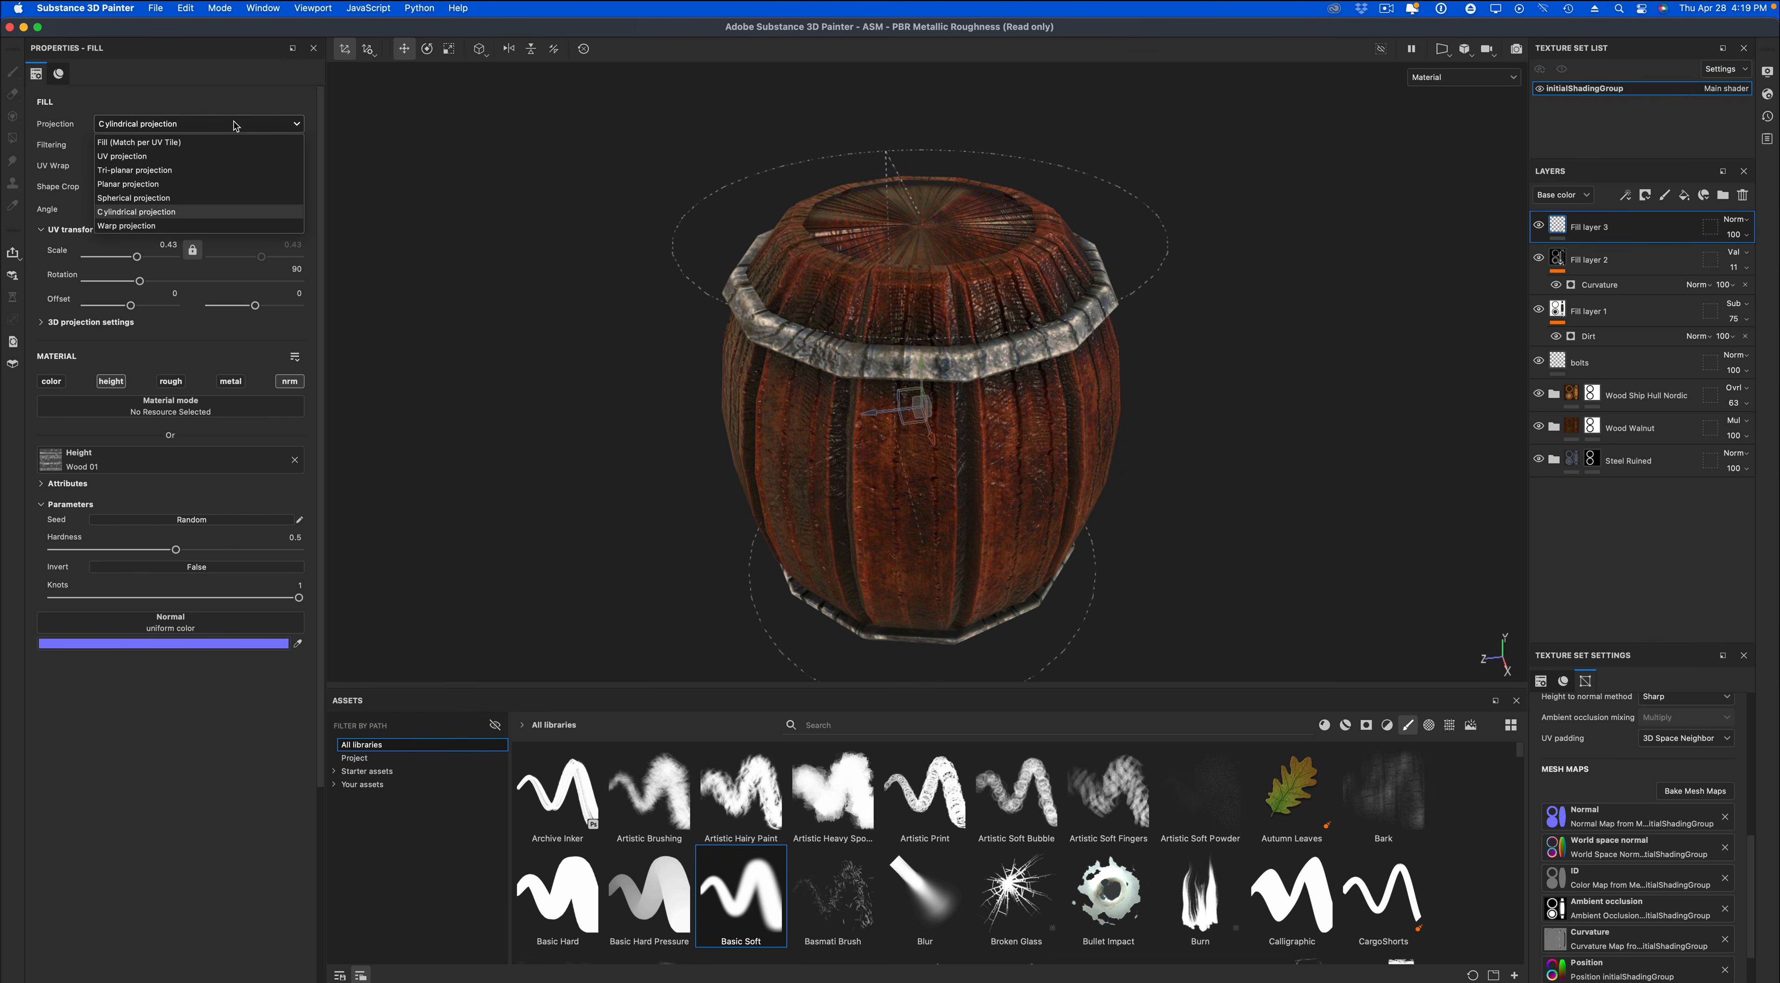
{"action": "left_click", "coordinate": [224, 158]}
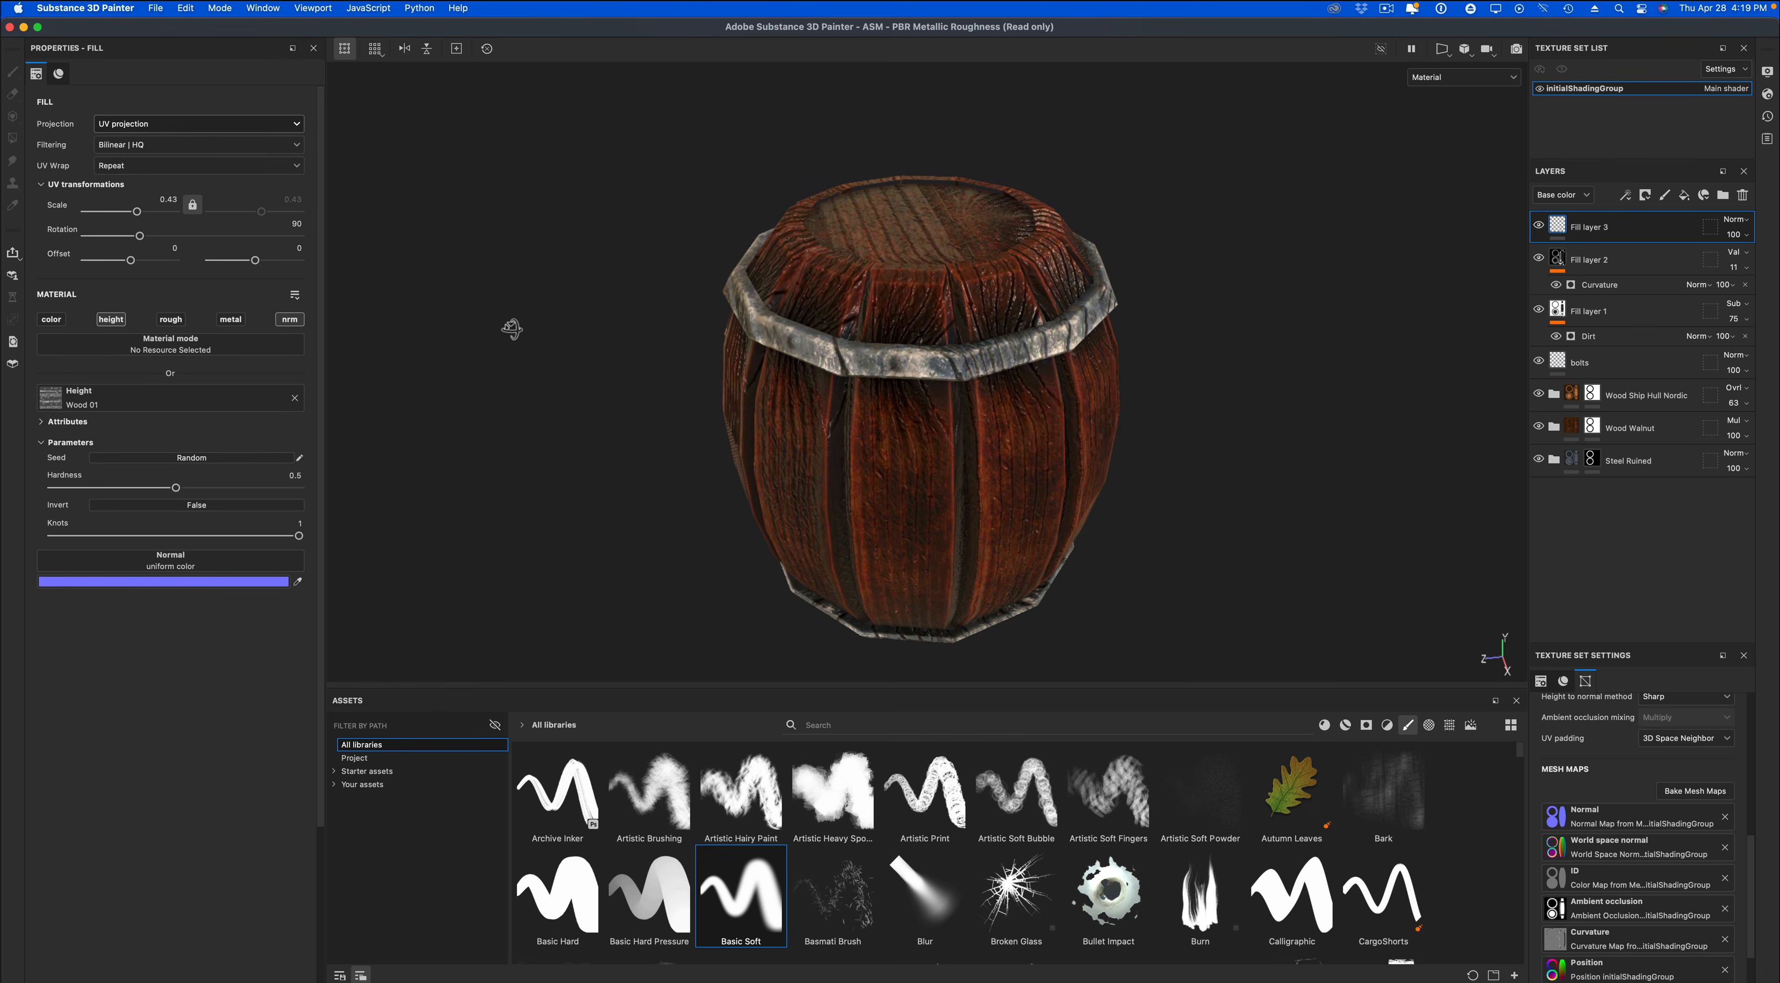
{"action": "left_click_drag", "start_coordinate": [508, 326], "coordinate": [561, 291], "text": "alt"}
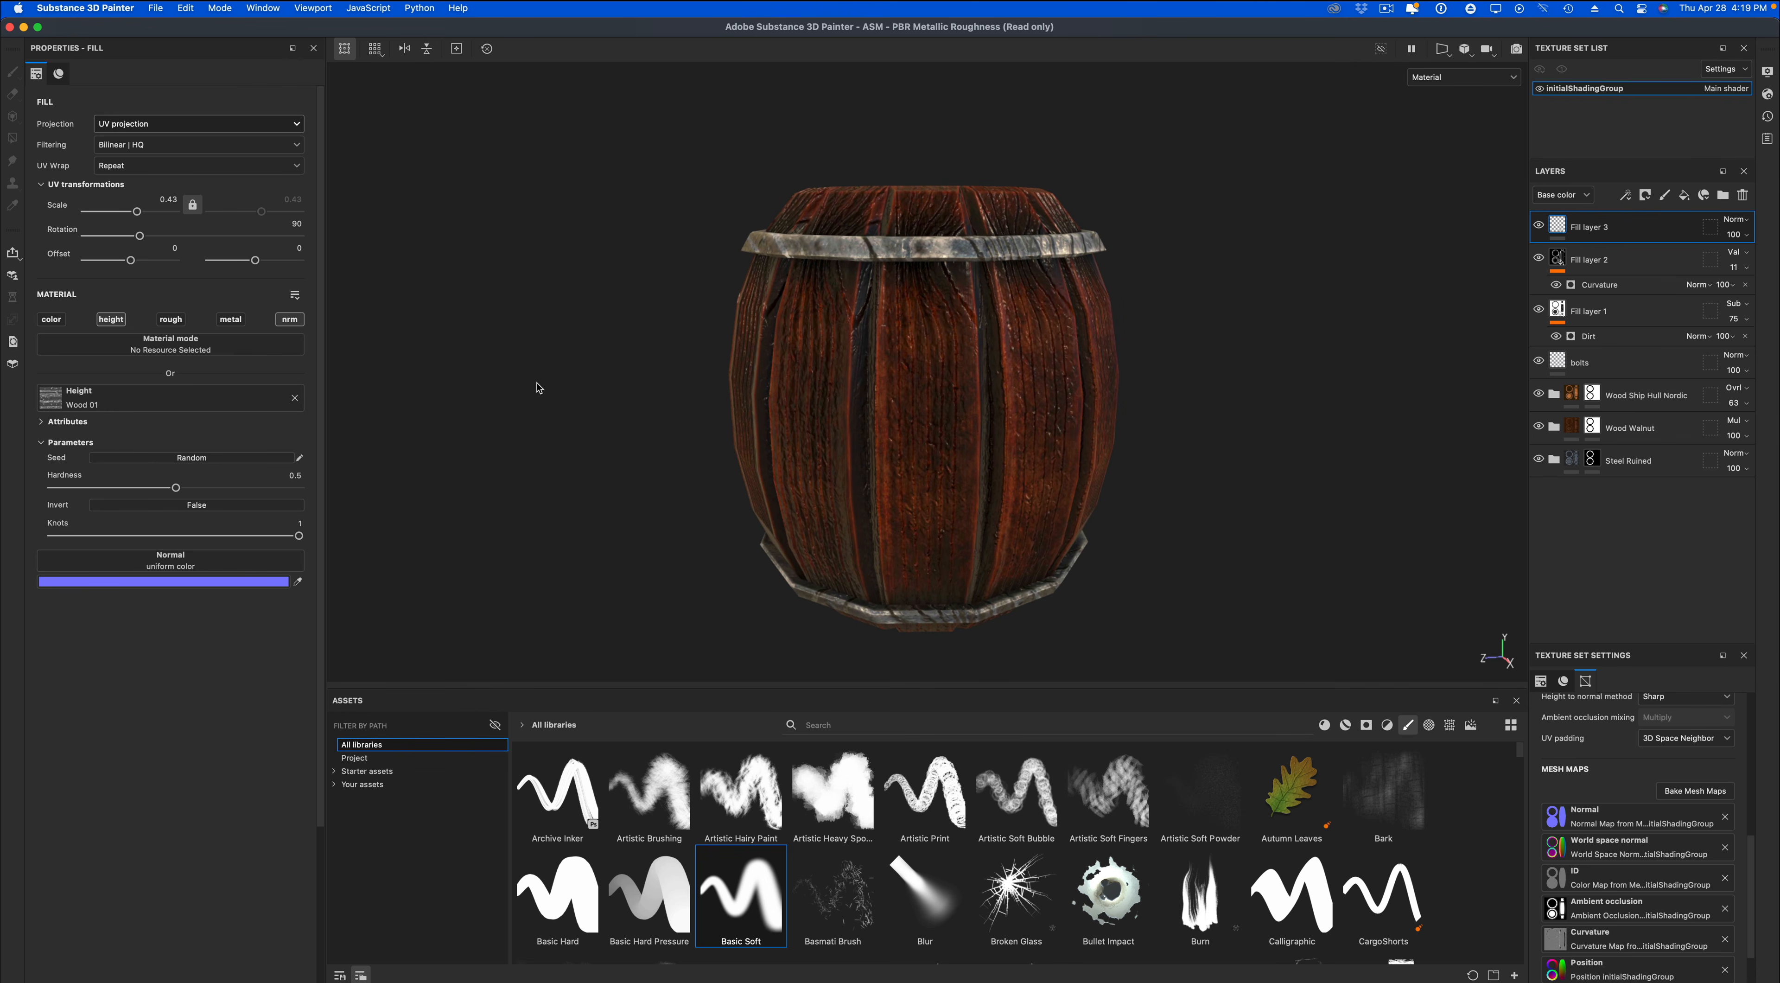
{"action": "left_click_drag", "start_coordinate": [539, 387], "coordinate": [625, 413], "text": "alt"}
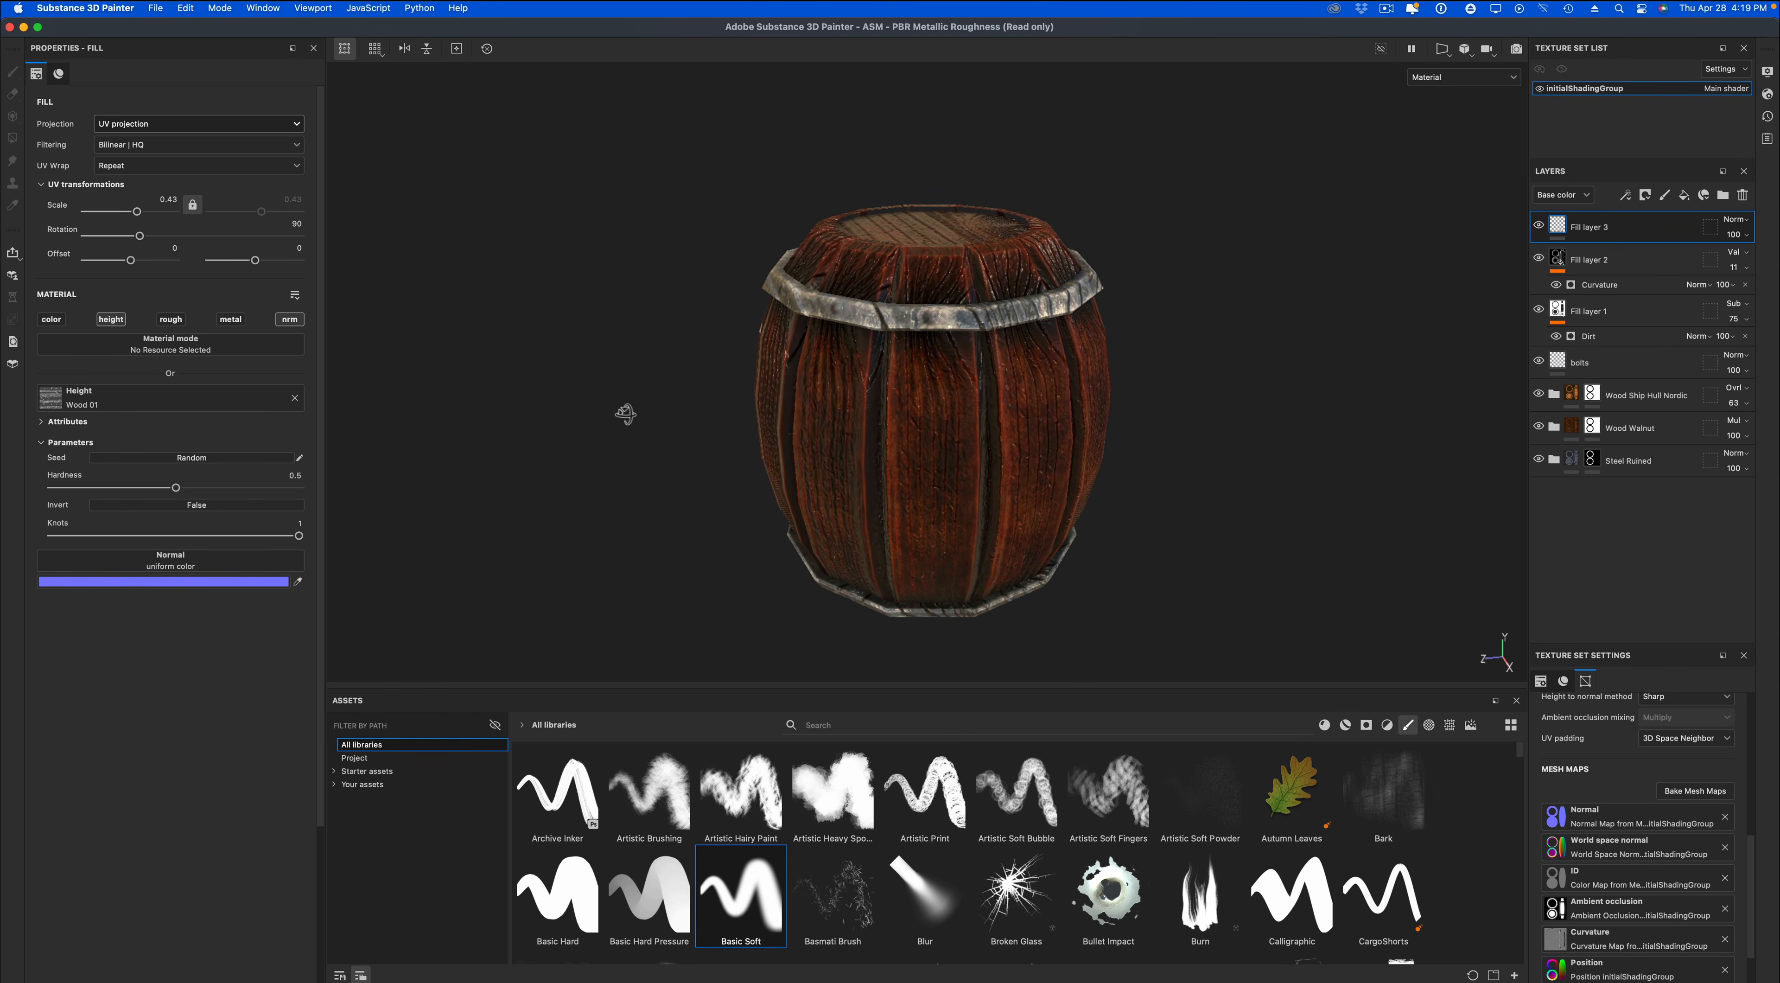
{"action": "scroll", "coordinate": [626, 415], "scroll_direction": "down", "scroll_amount": 4}
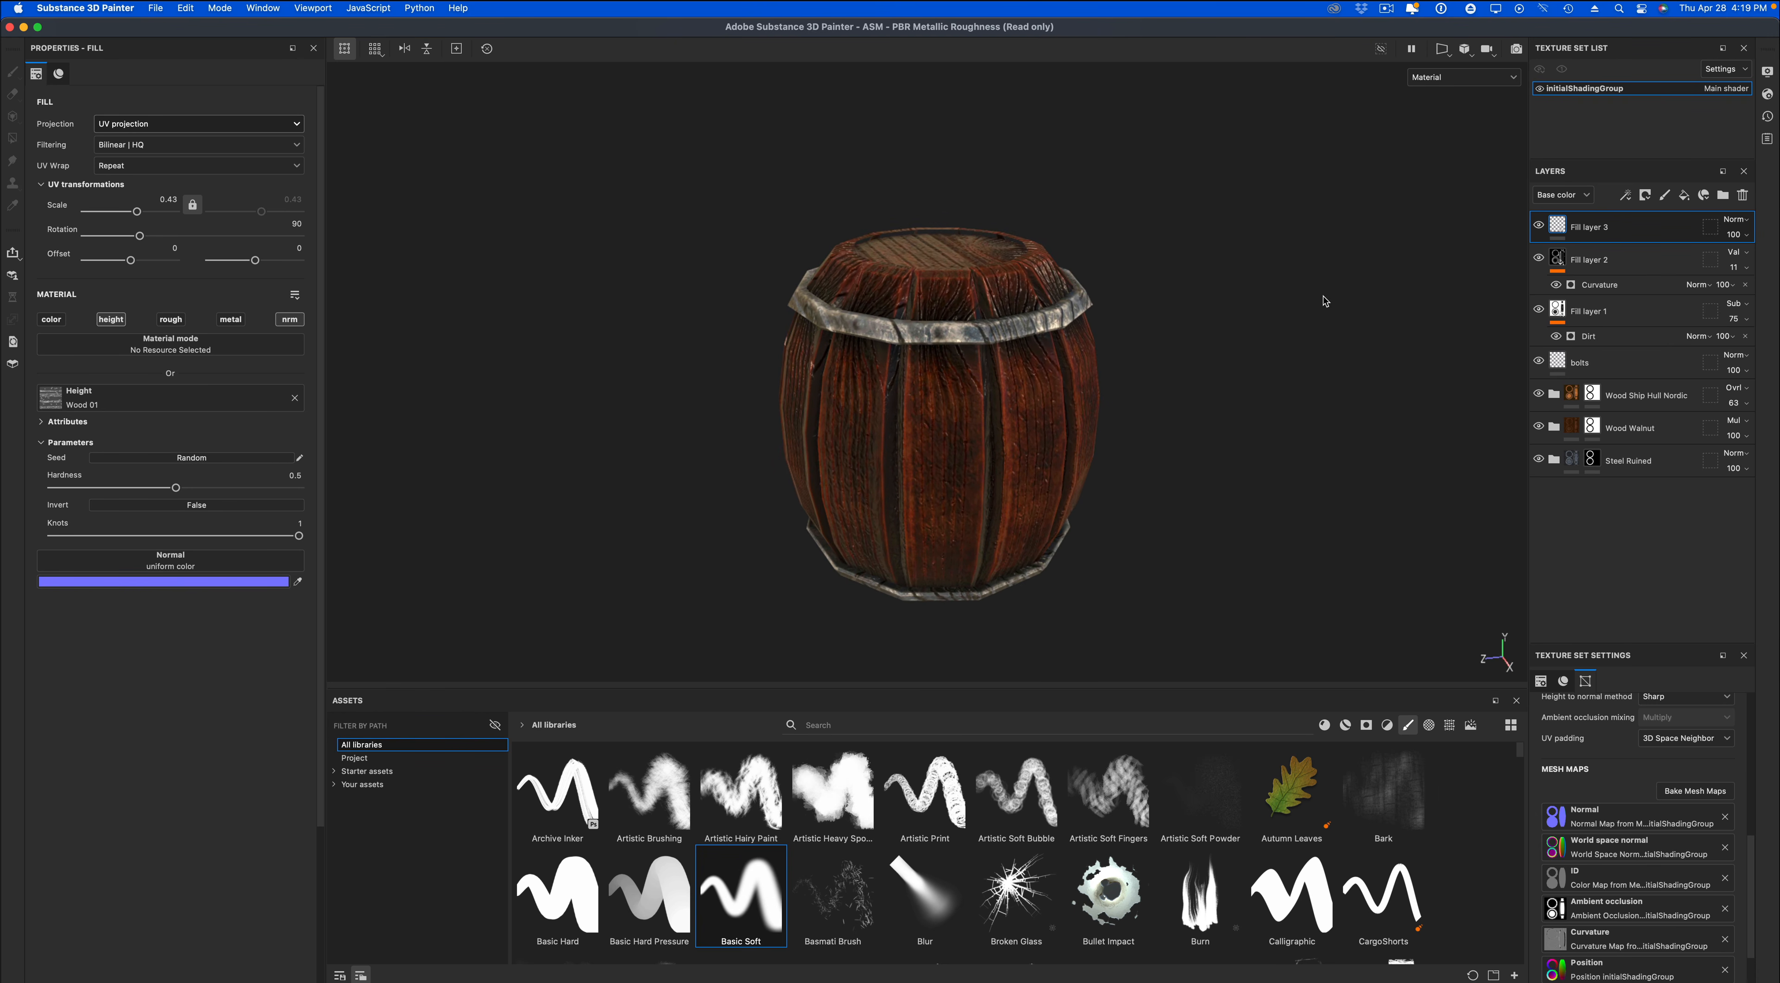
Add a black mask to Fill layer 3 and polygon-fill the barrel's wooden parts so the metal bands stay excluded.
{"action": "right_click", "coordinate": [1563, 228]}
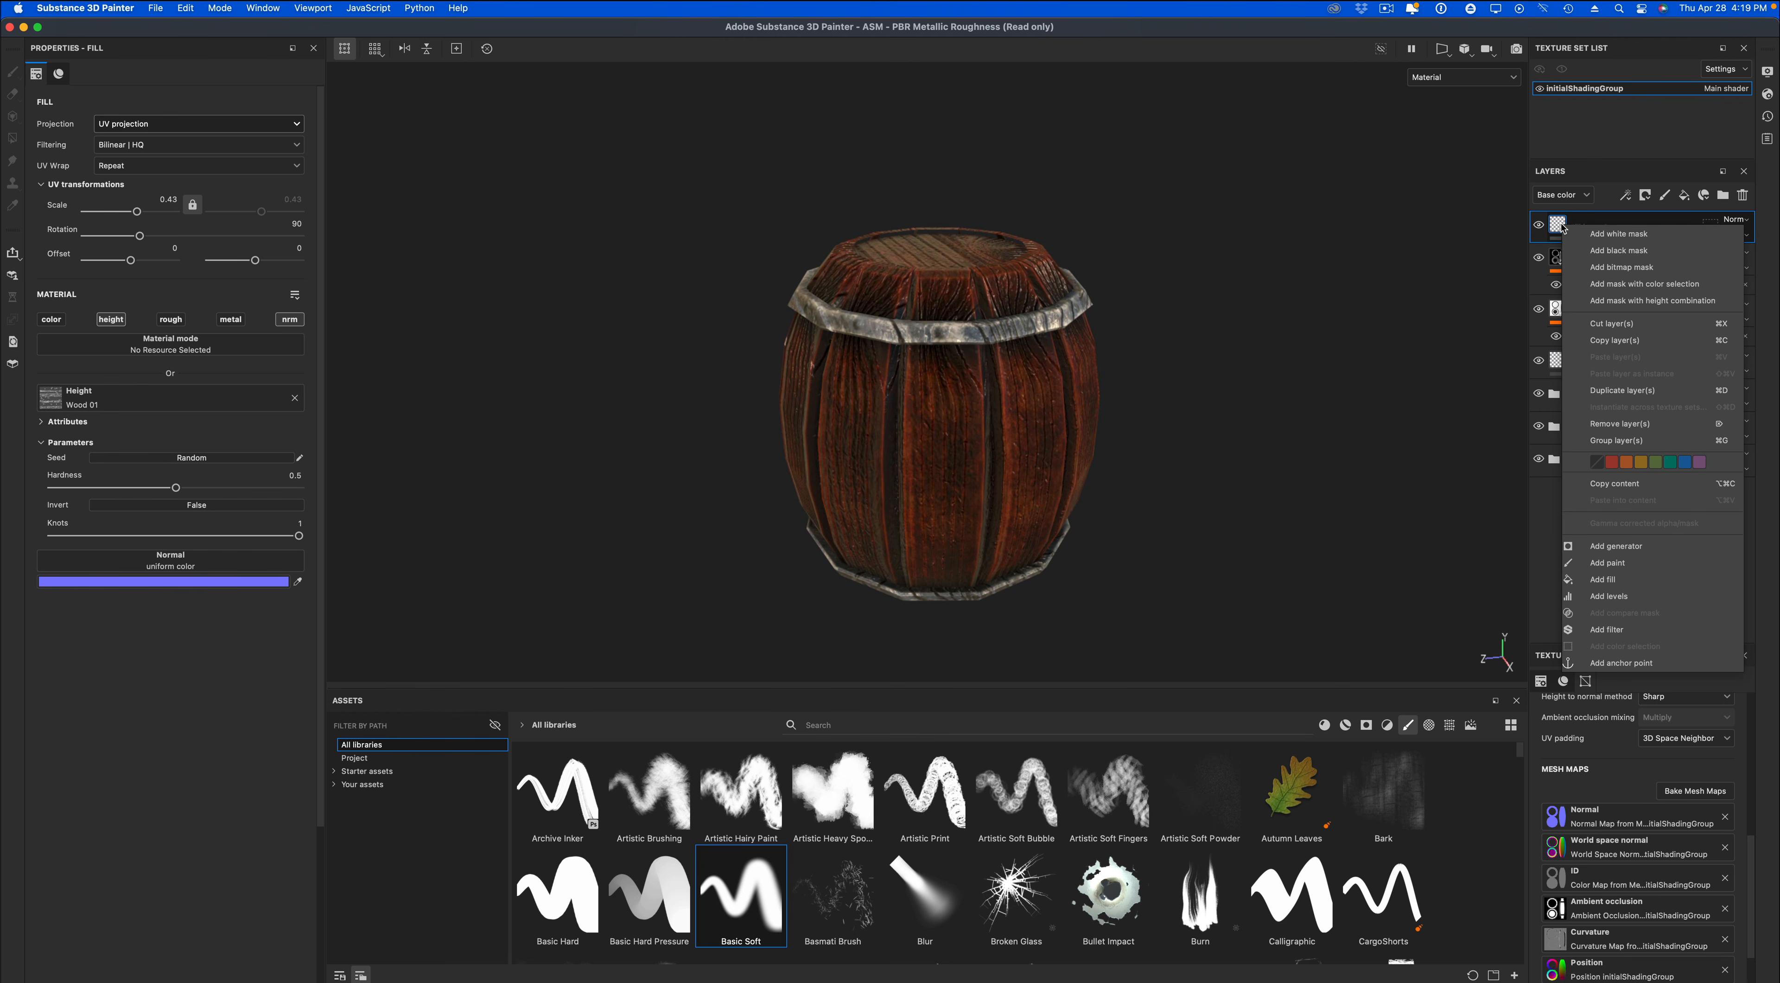
{"action": "left_click", "coordinate": [1594, 252]}
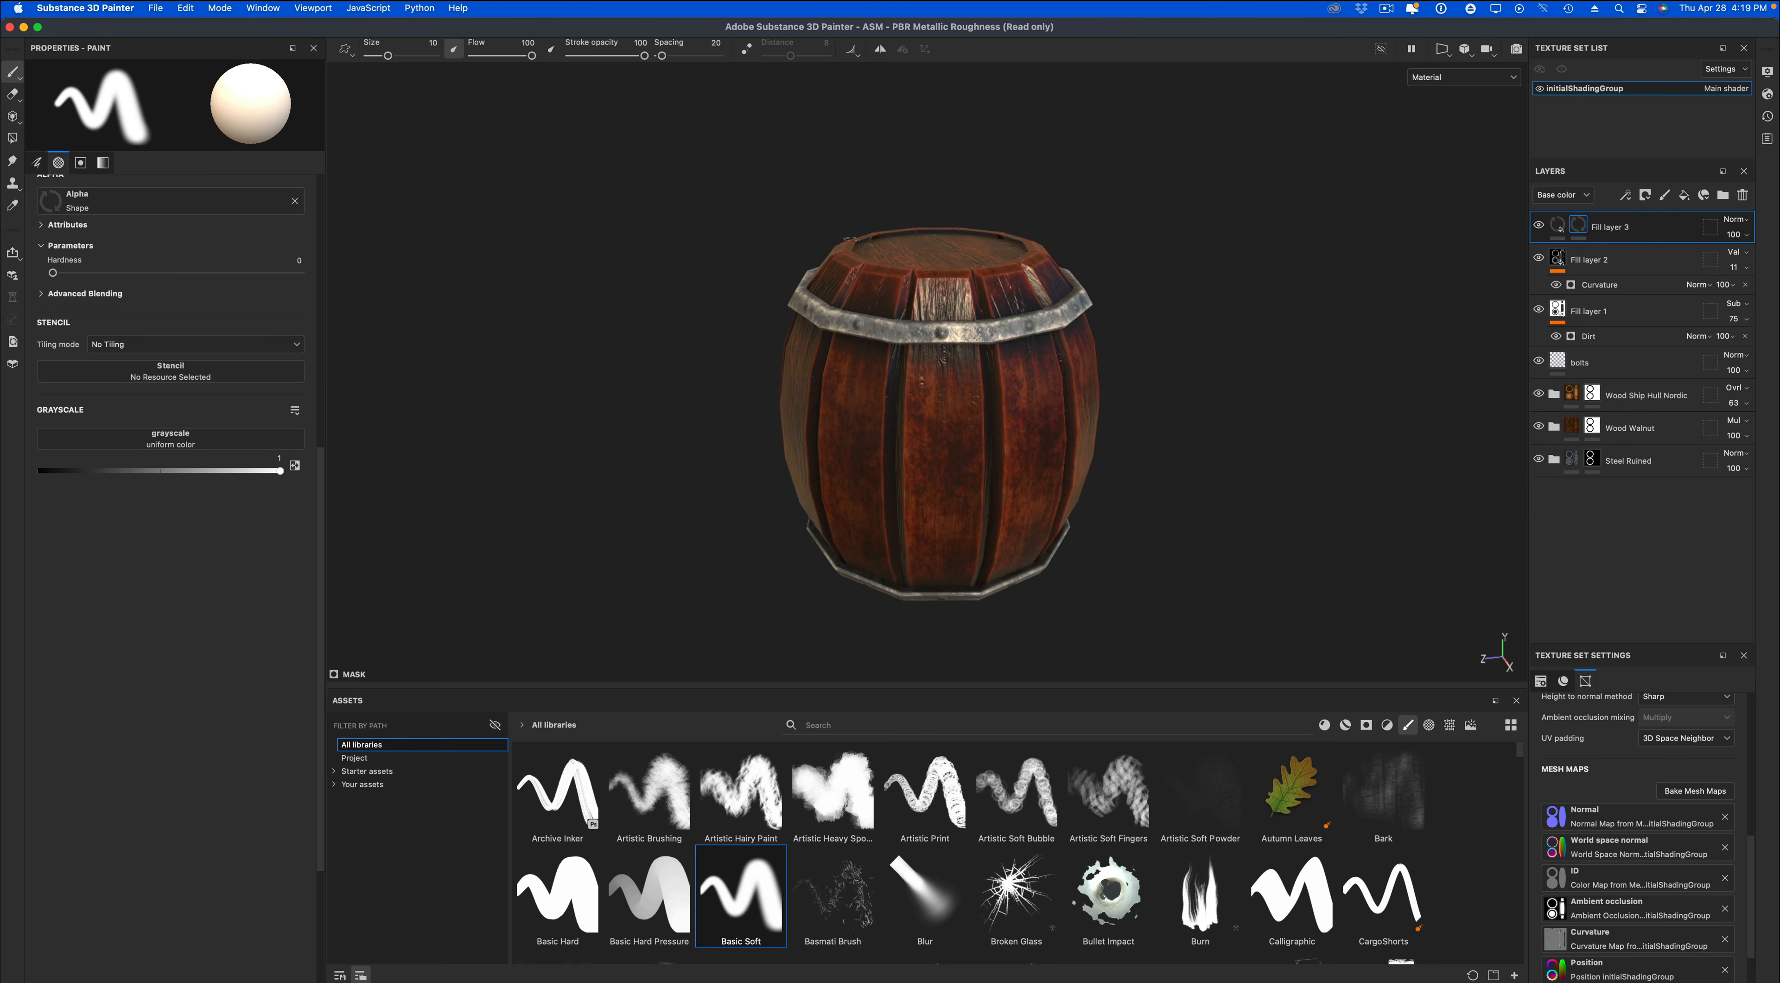
{"action": "left_click", "coordinate": [12, 138]}
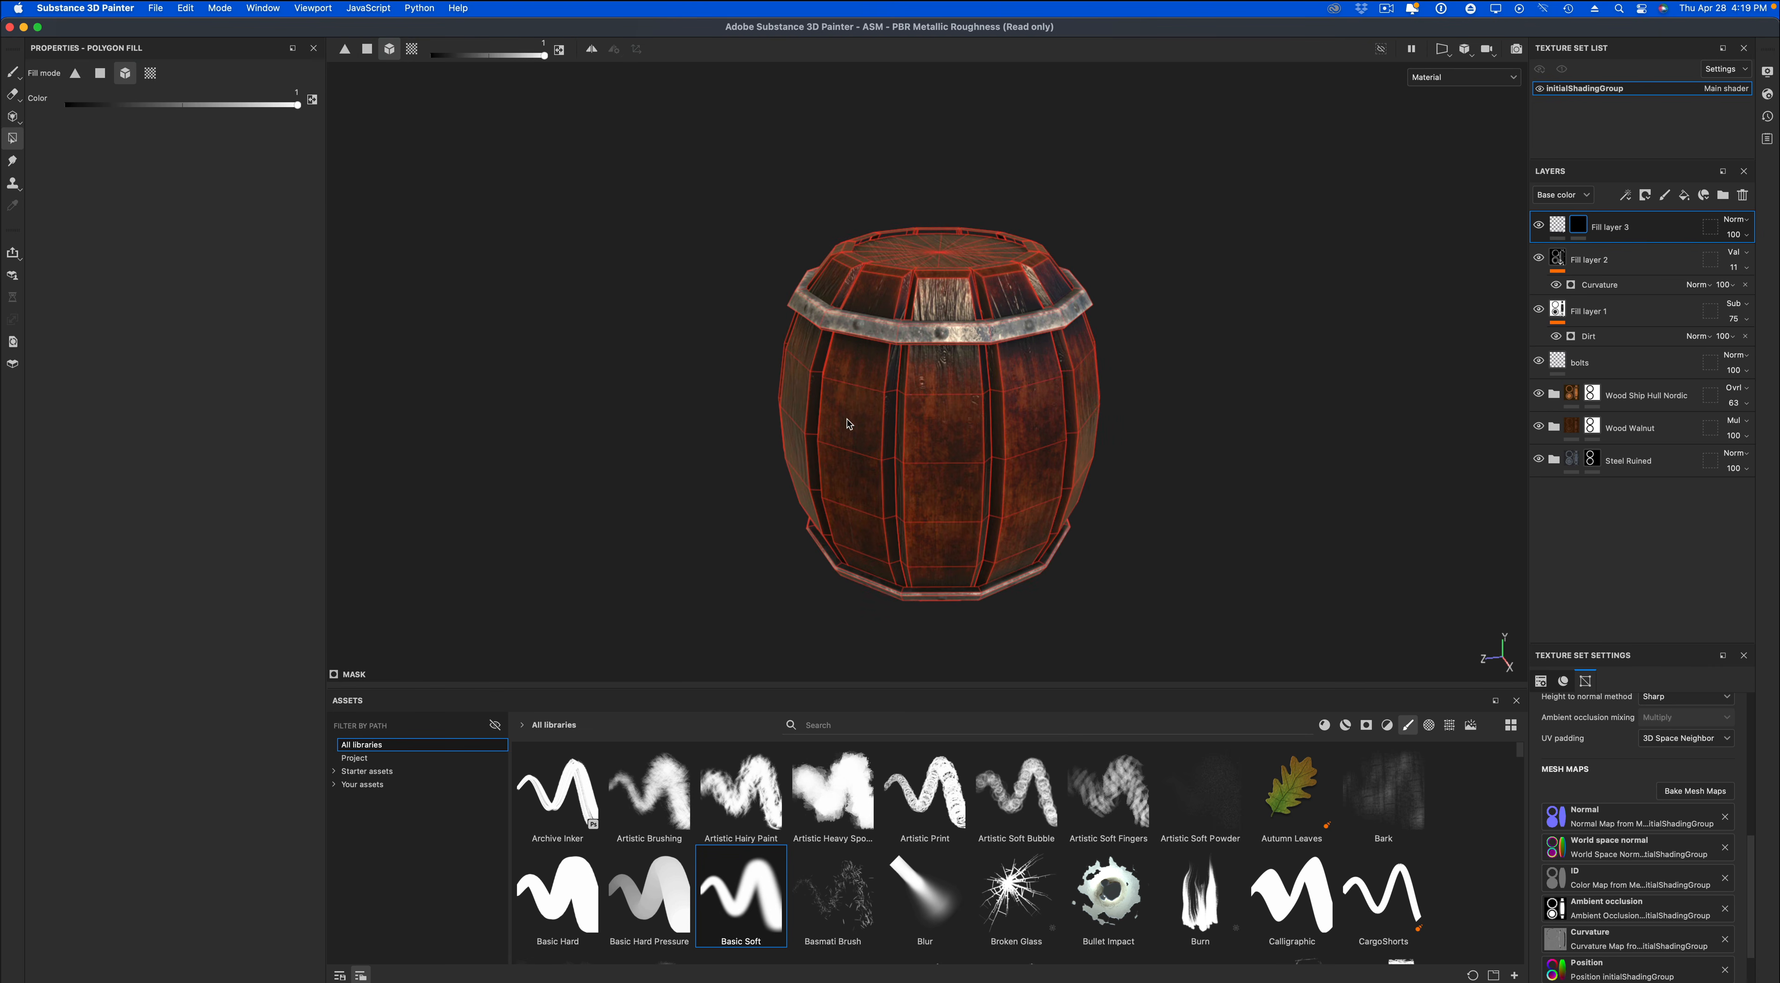
{"action": "left_click", "coordinate": [876, 426]}
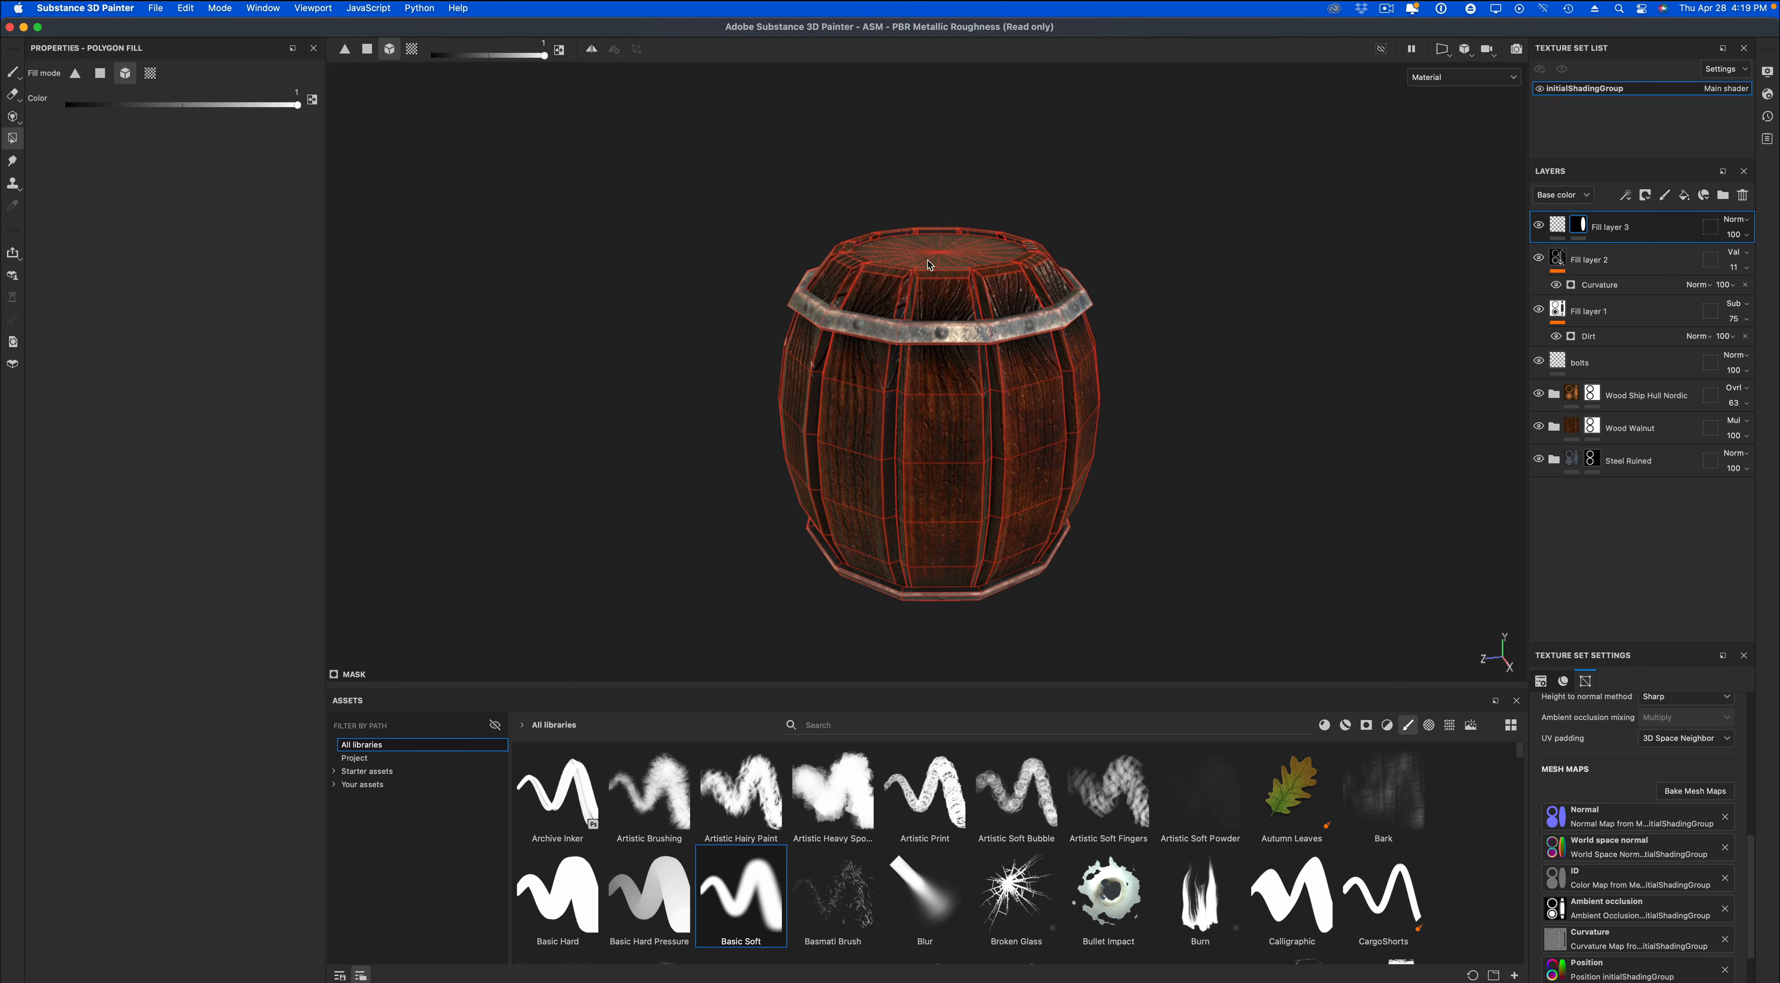
{"action": "left_click_drag", "start_coordinate": [1164, 377], "coordinate": [1081, 457], "text": "alt"}
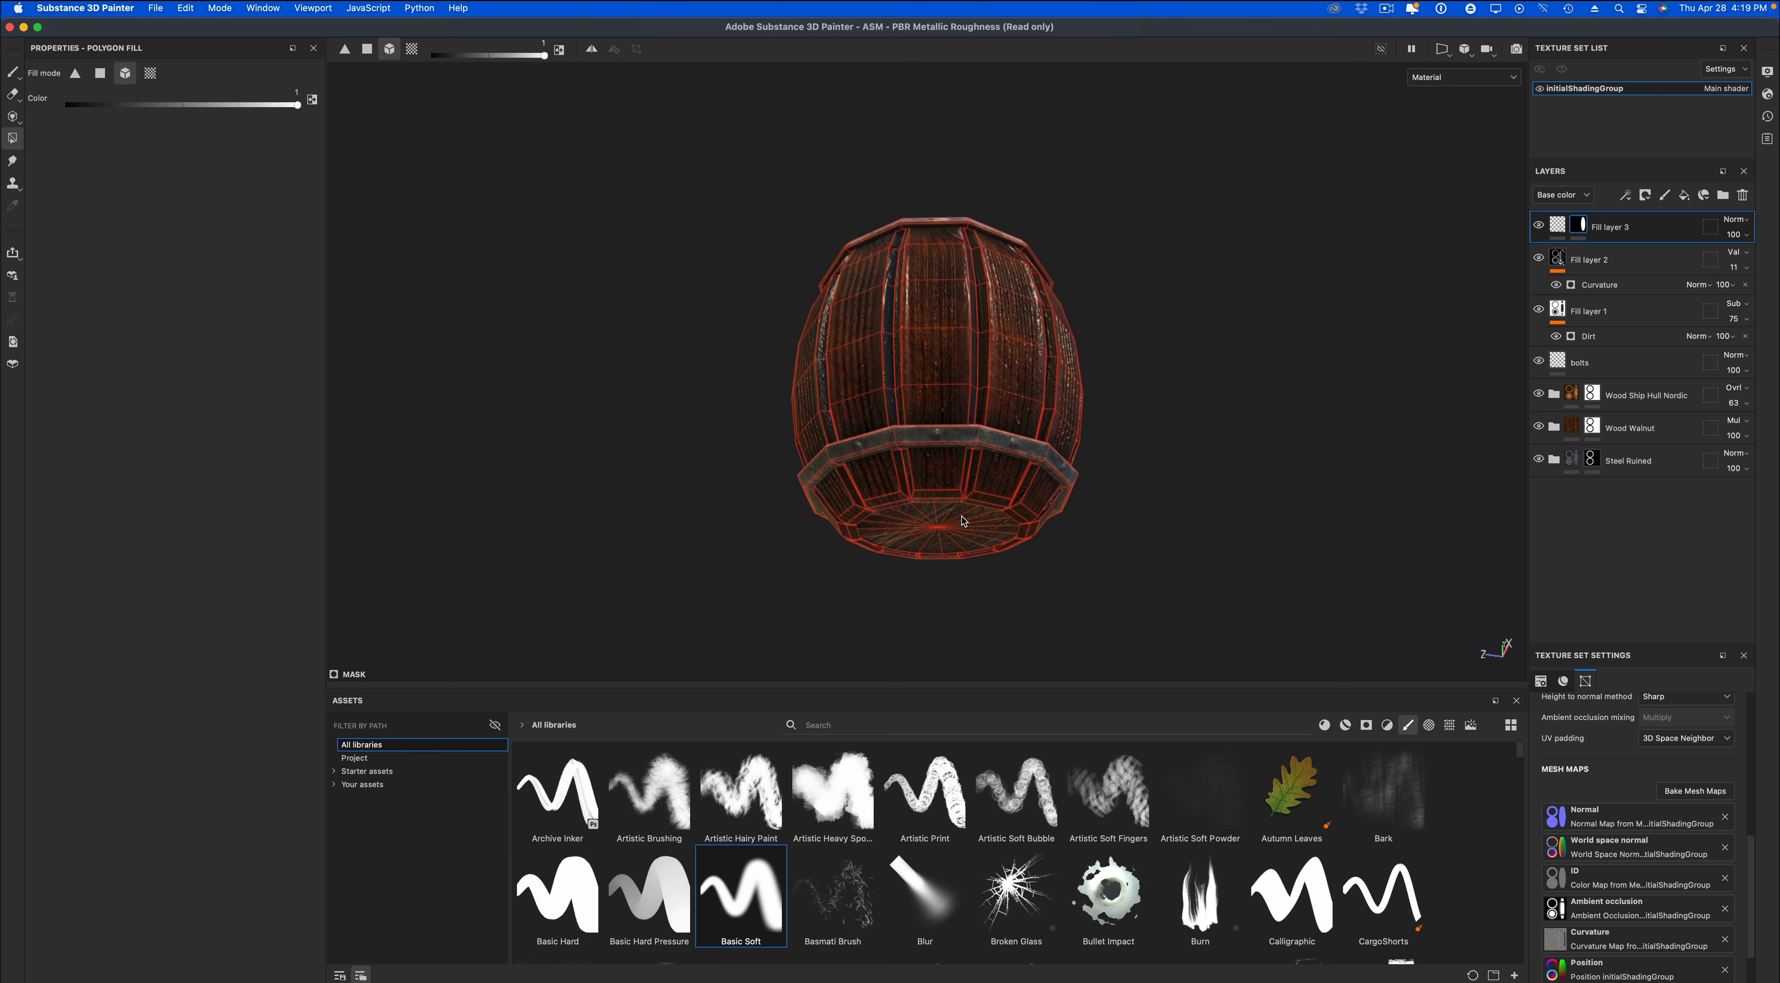
{"action": "left_click_drag", "start_coordinate": [1222, 454], "coordinate": [1217, 577], "text": "alt"}
{"action": "key", "text": "1"}
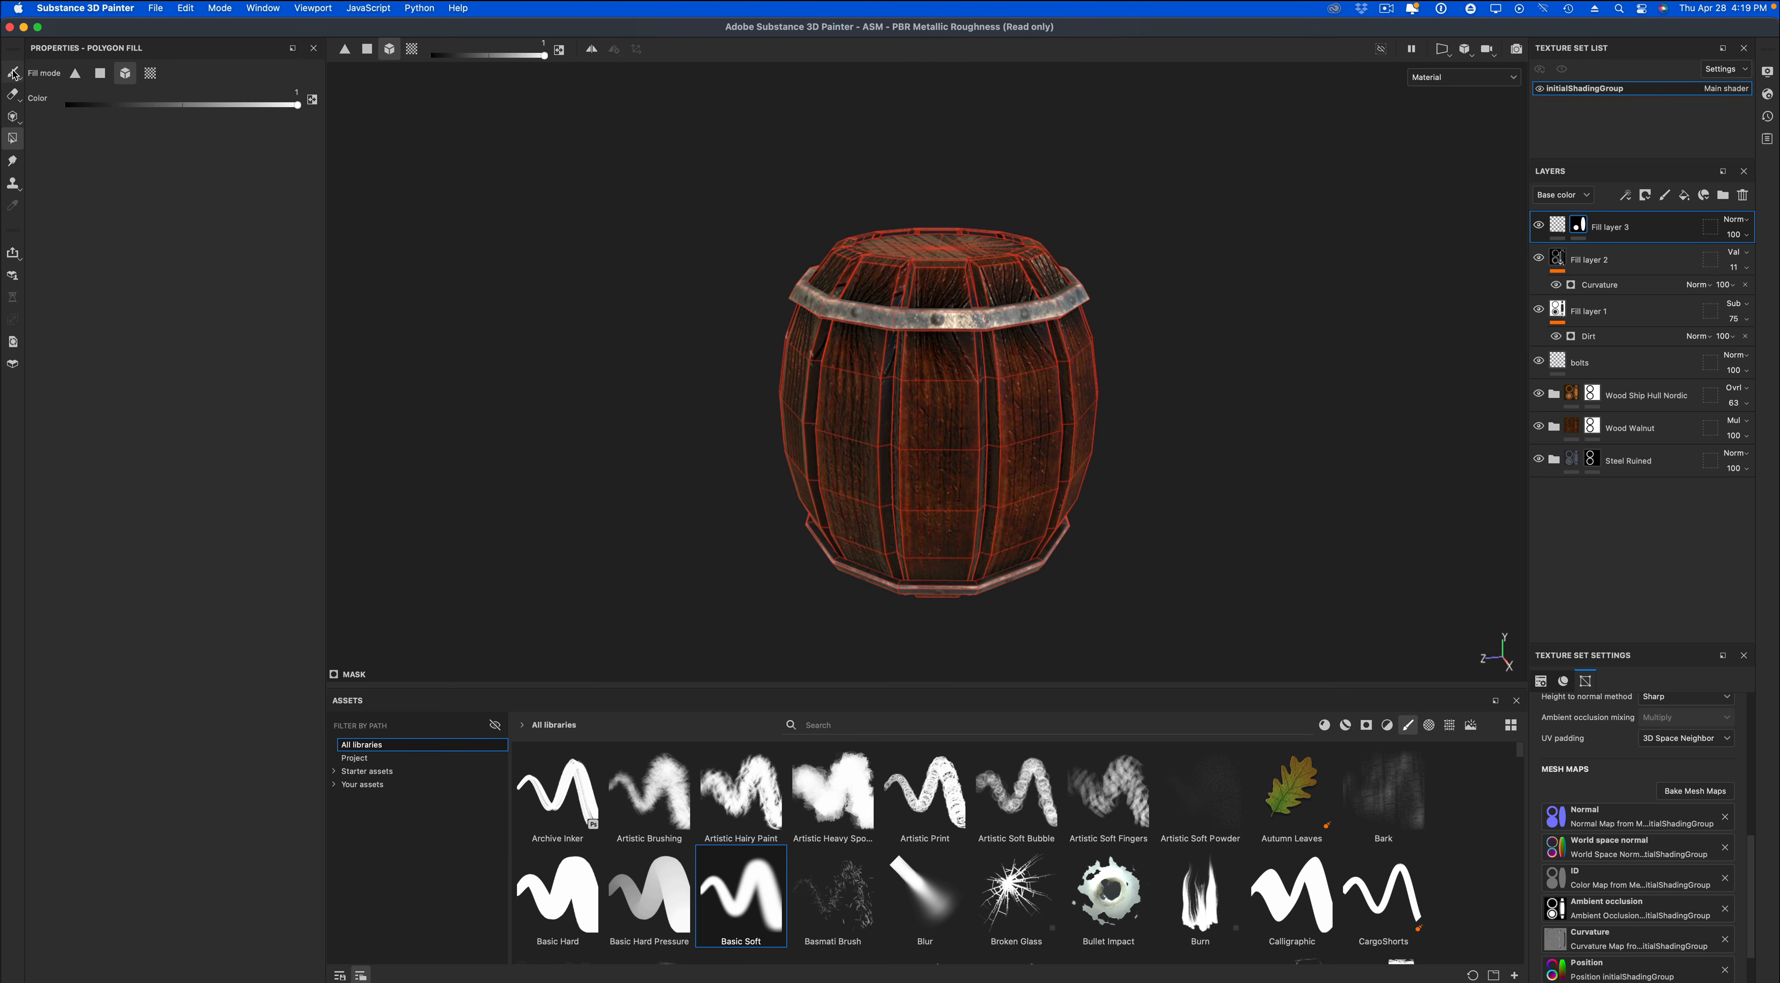
{"action": "left_click_drag", "start_coordinate": [650, 410], "coordinate": [704, 423], "text": "alt"}
{"action": "left_click_drag", "start_coordinate": [703, 485], "coordinate": [672, 425], "text": "alt"}
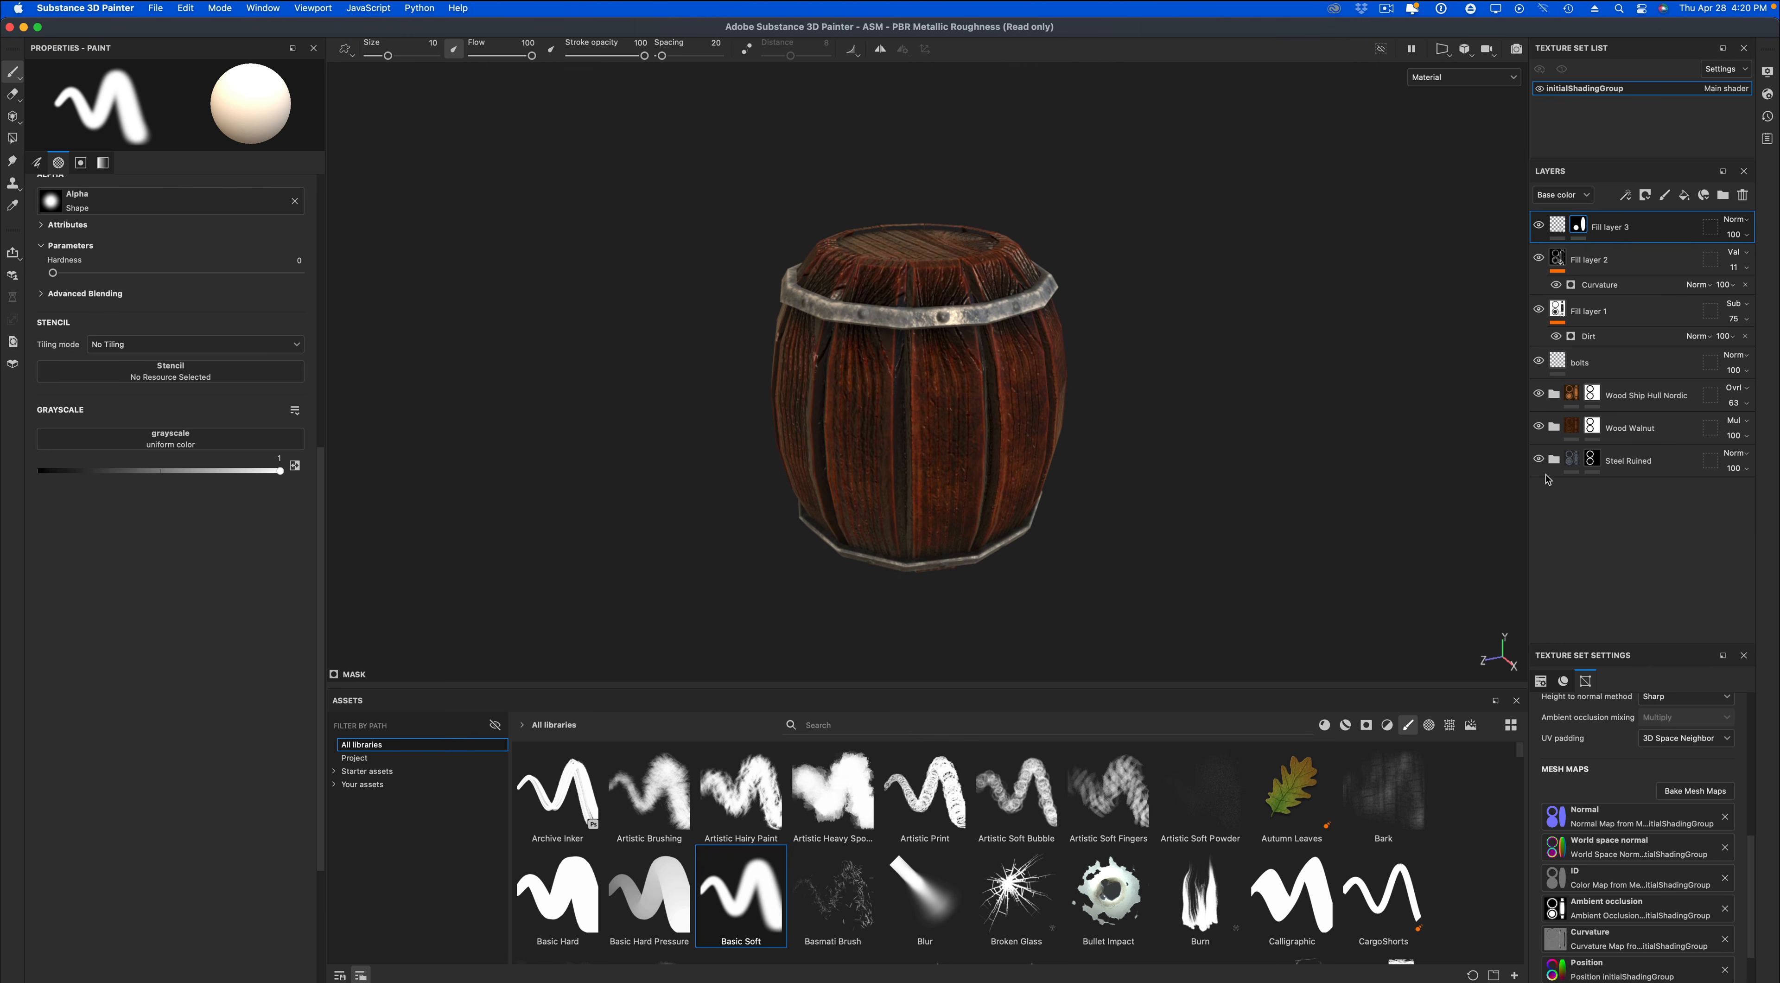
{"action": "right_click_drag", "start_coordinate": [1370, 445], "coordinate": [1198, 463], "text": "shift"}
Lighten the base color of the Base layer in the Wood Walnut folder to the orange-brown C58A57.
{"action": "left_click", "coordinate": [1554, 427]}
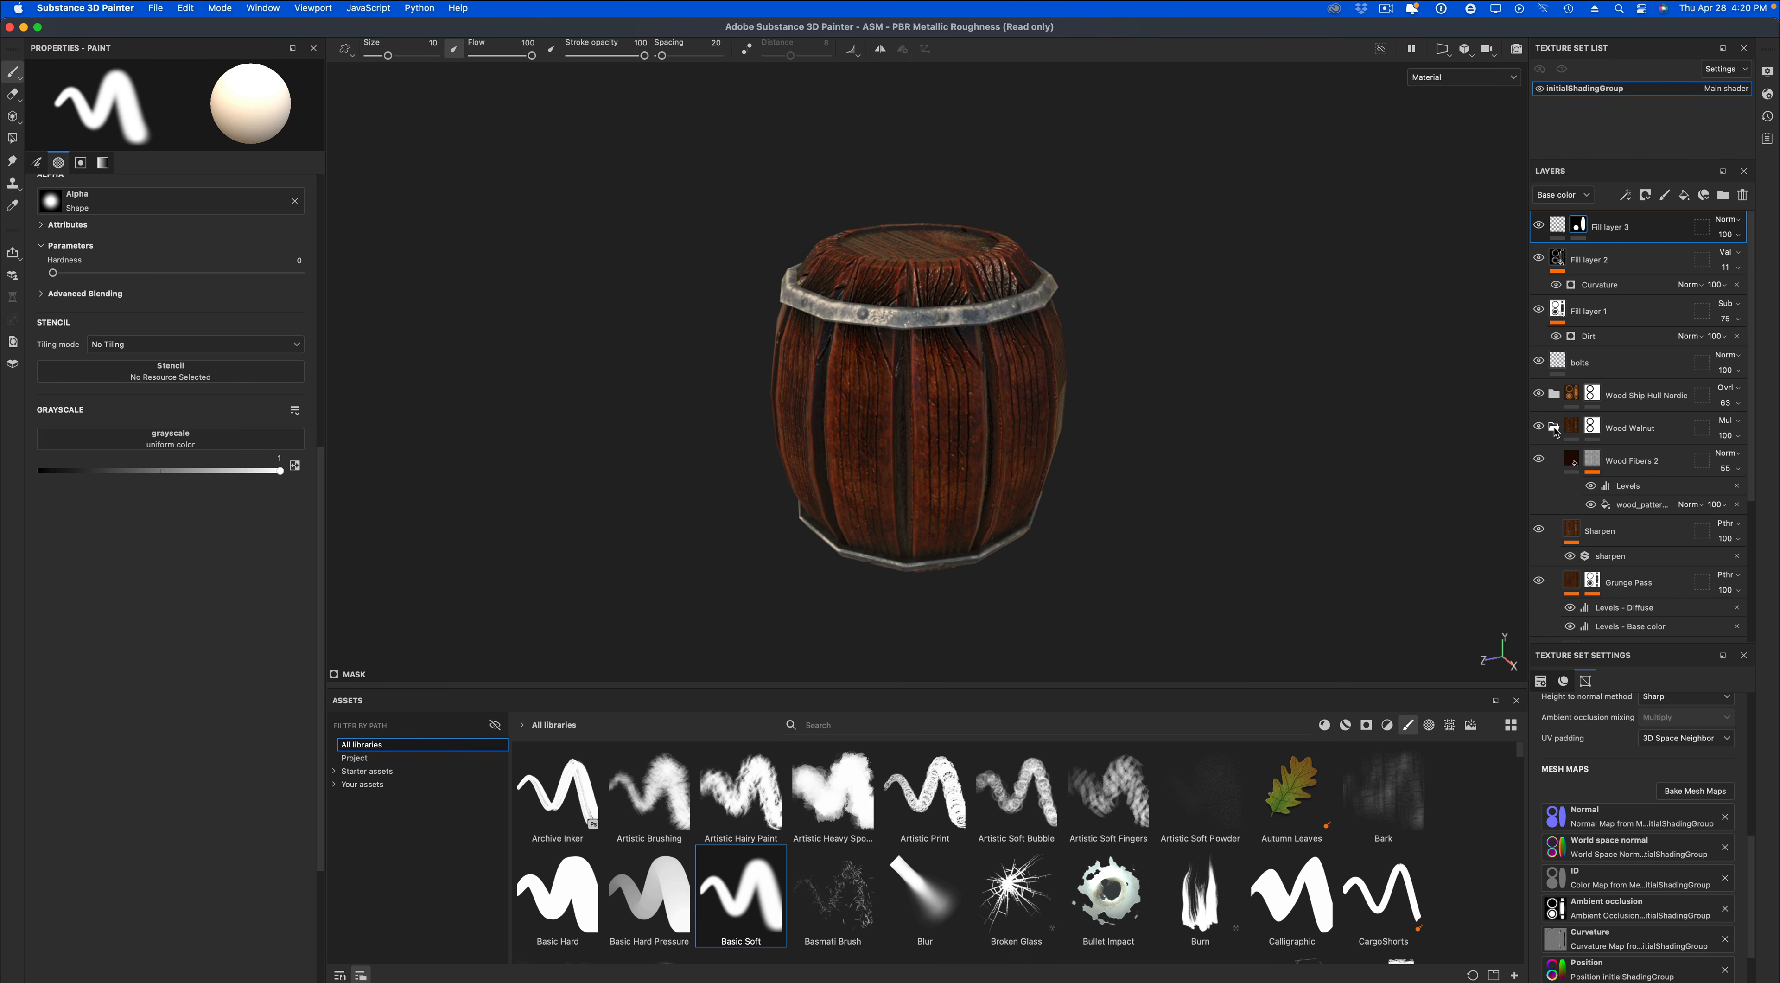
{"action": "scroll", "coordinate": [1556, 449], "scroll_direction": "down", "scroll_amount": 3}
{"action": "scroll", "coordinate": [1556, 449], "scroll_direction": "down", "scroll_amount": 2}
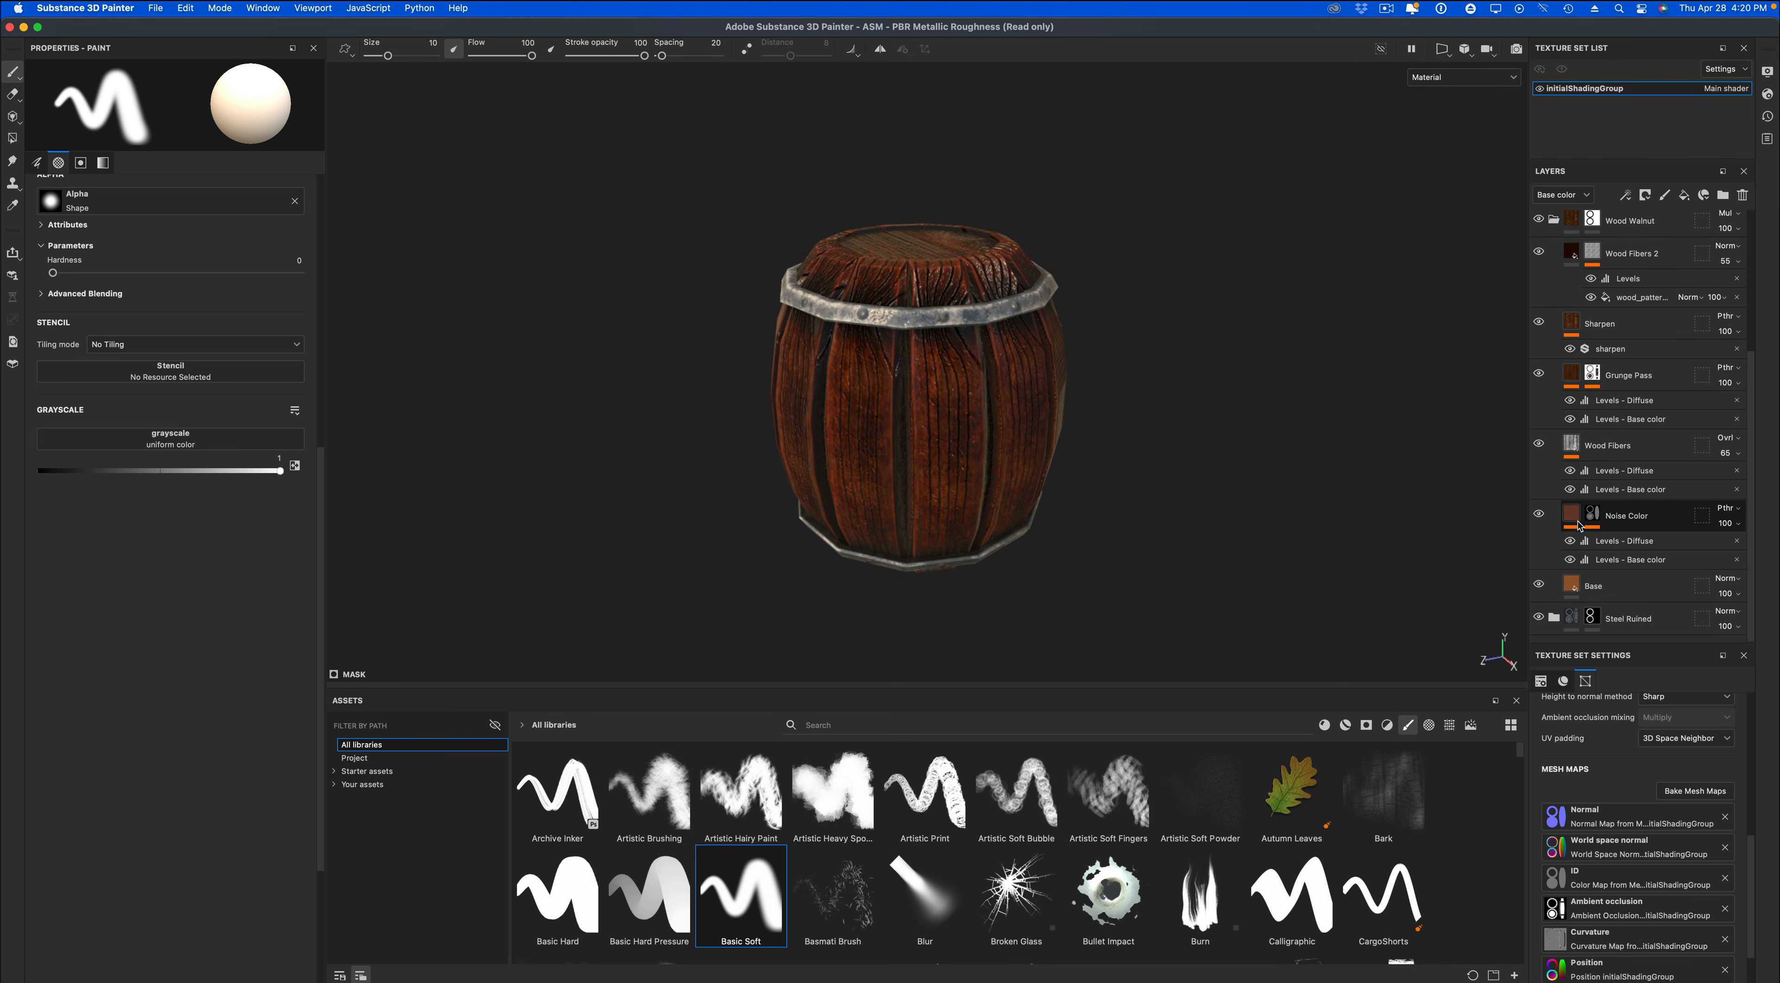
{"action": "left_click", "coordinate": [1571, 584]}
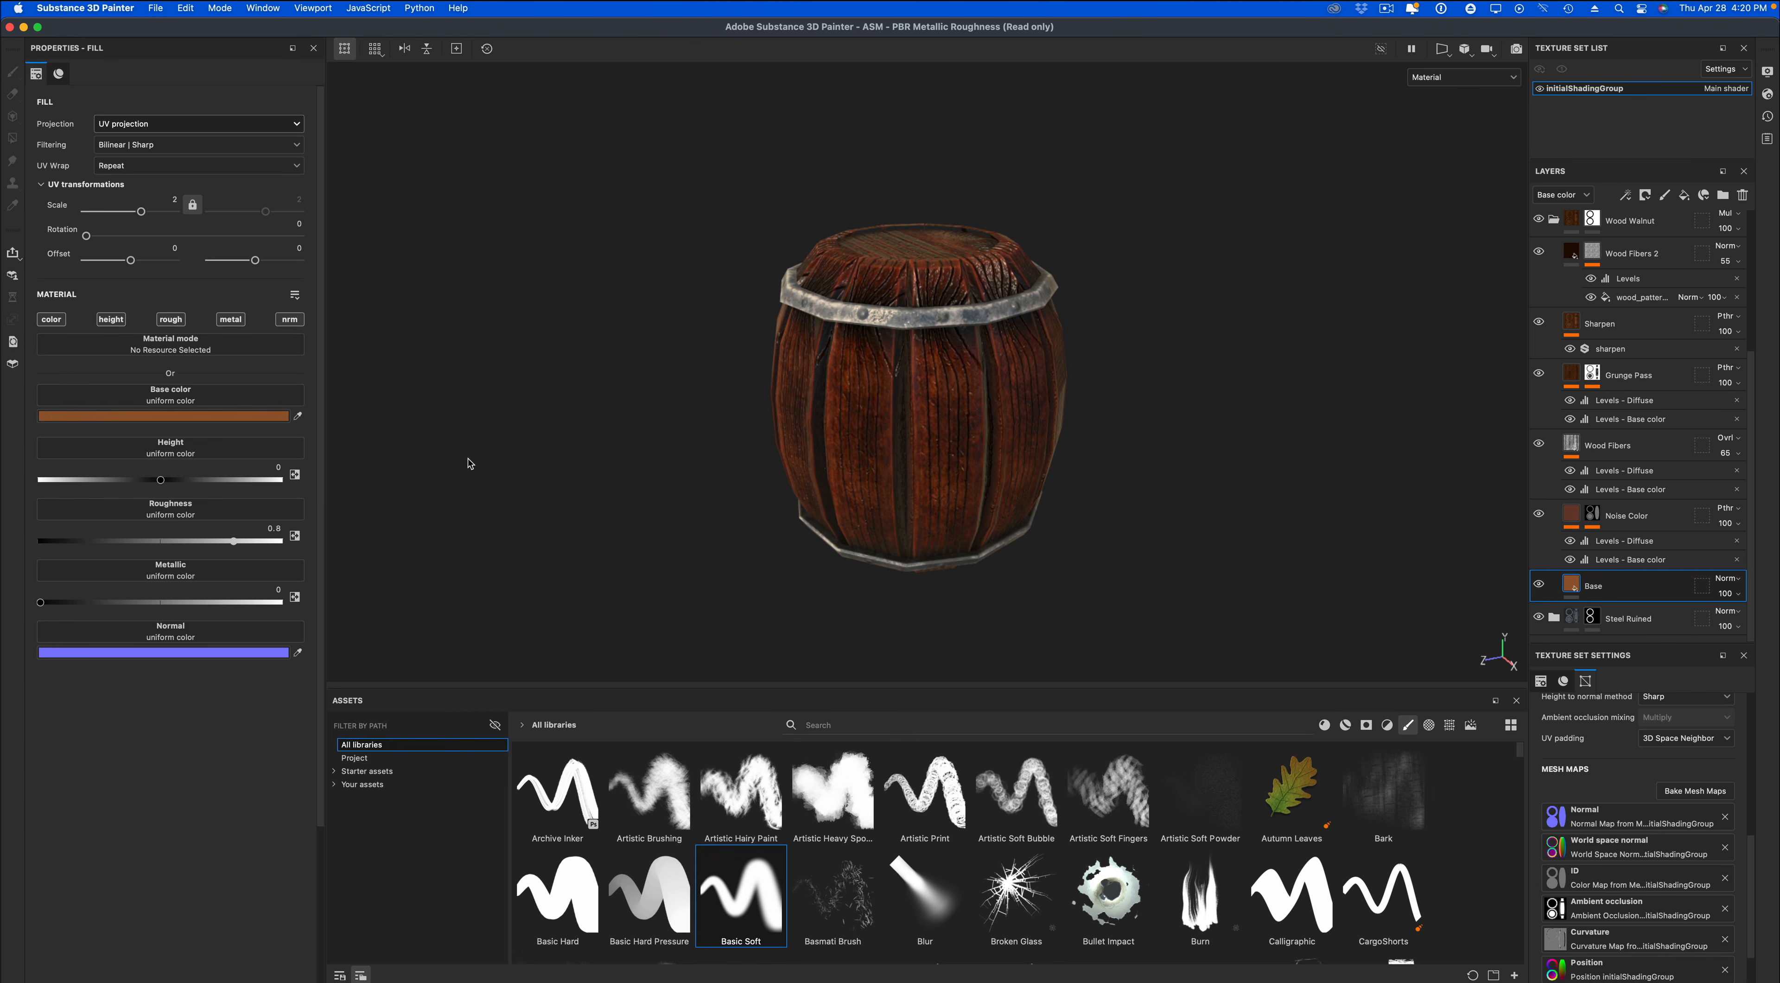
{"action": "left_click", "coordinate": [232, 417]}
{"action": "left_click_drag", "start_coordinate": [336, 508], "coordinate": [329, 474]}
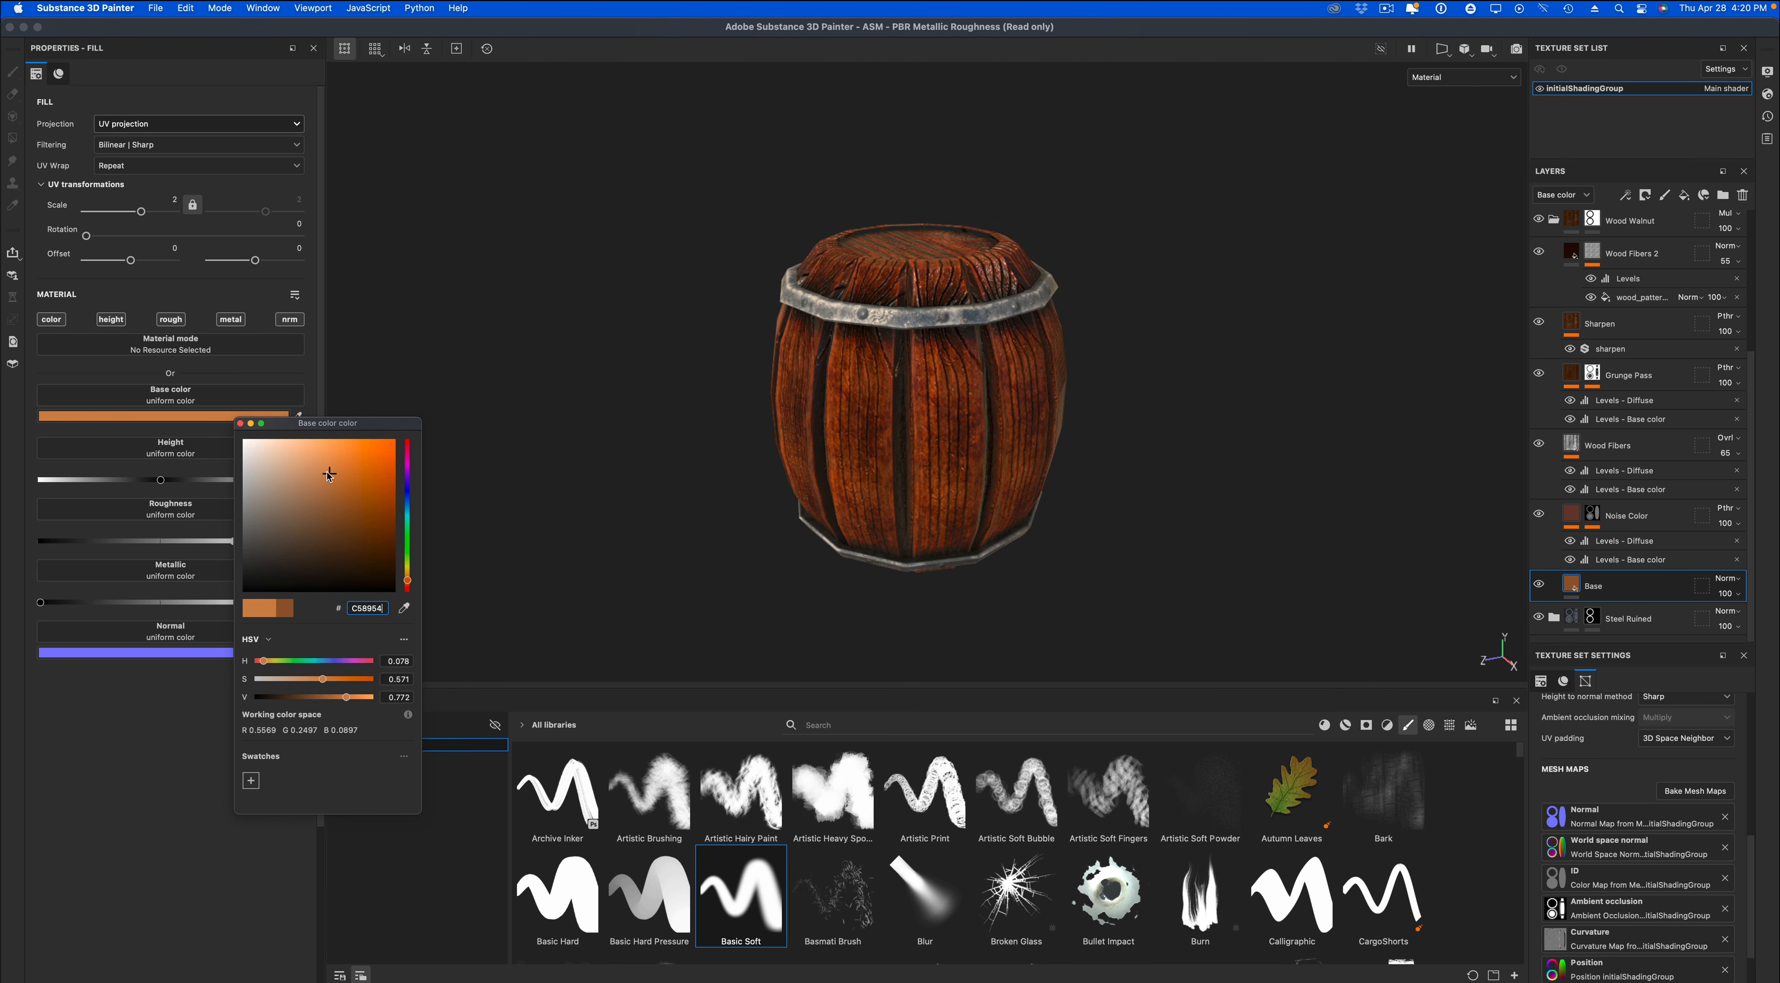
{"action": "left_click", "coordinate": [241, 424]}
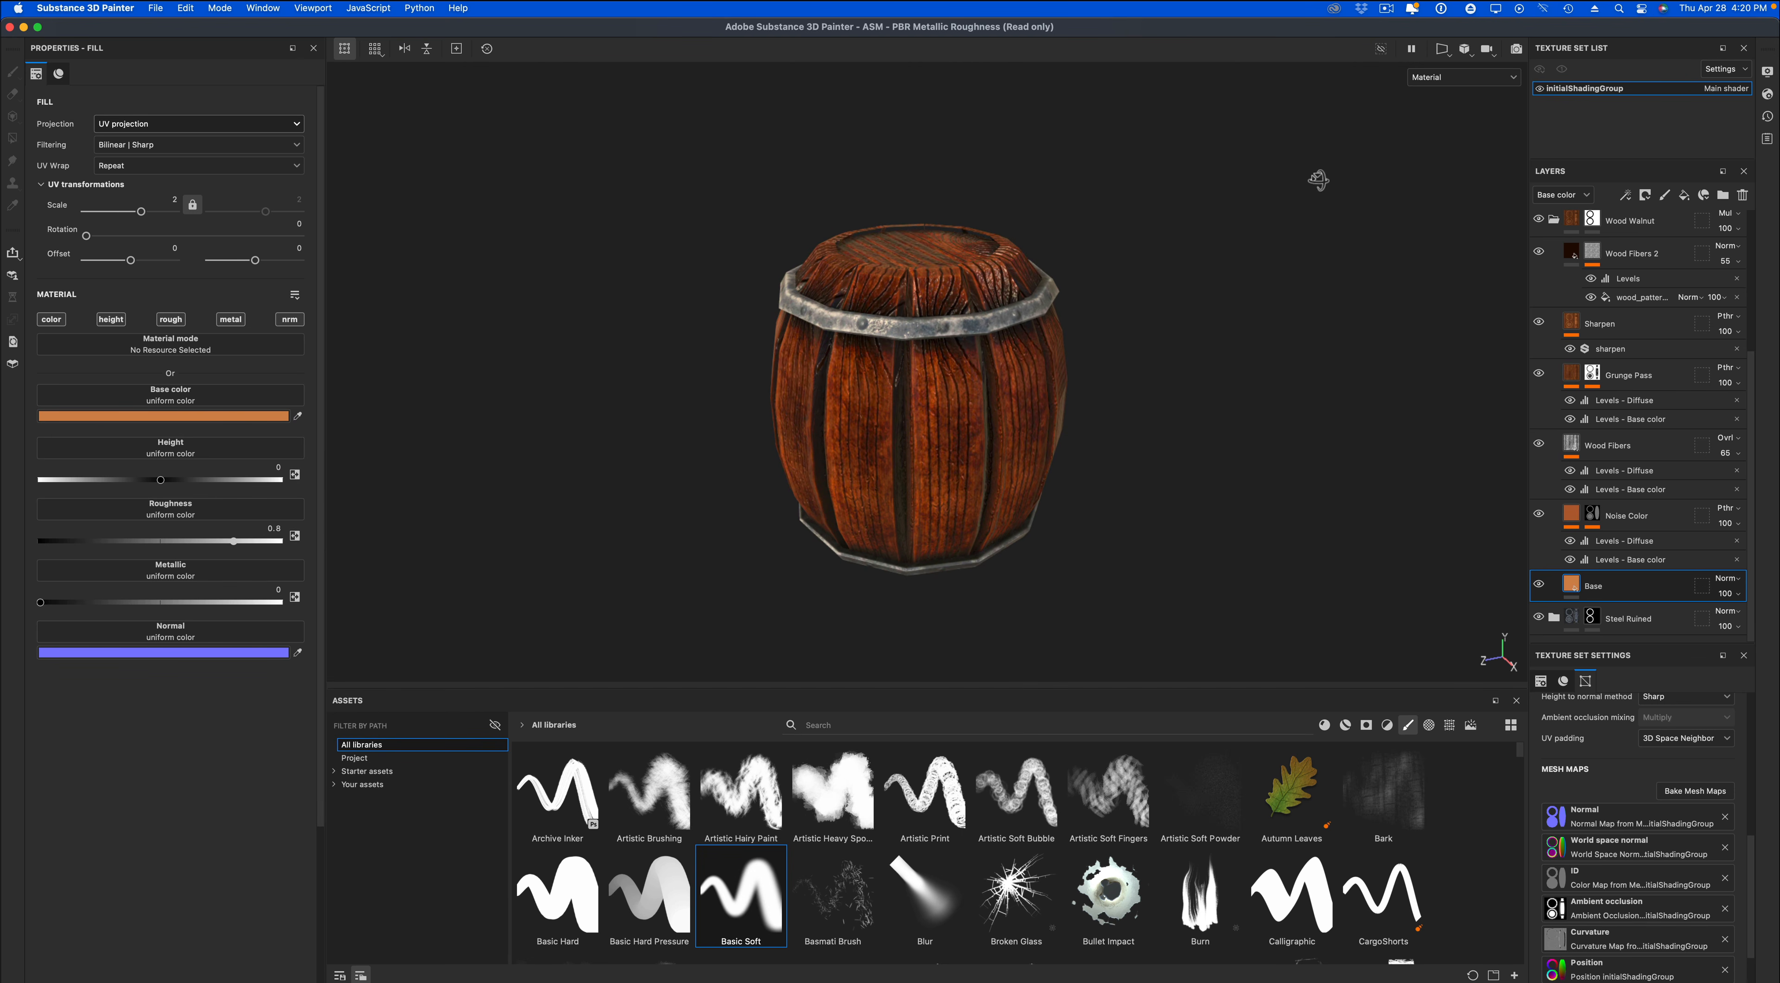
Render the barrel in Iray and try the Glazed Patio and Atelier environment maps.
{"action": "left_click", "coordinate": [1516, 50]}
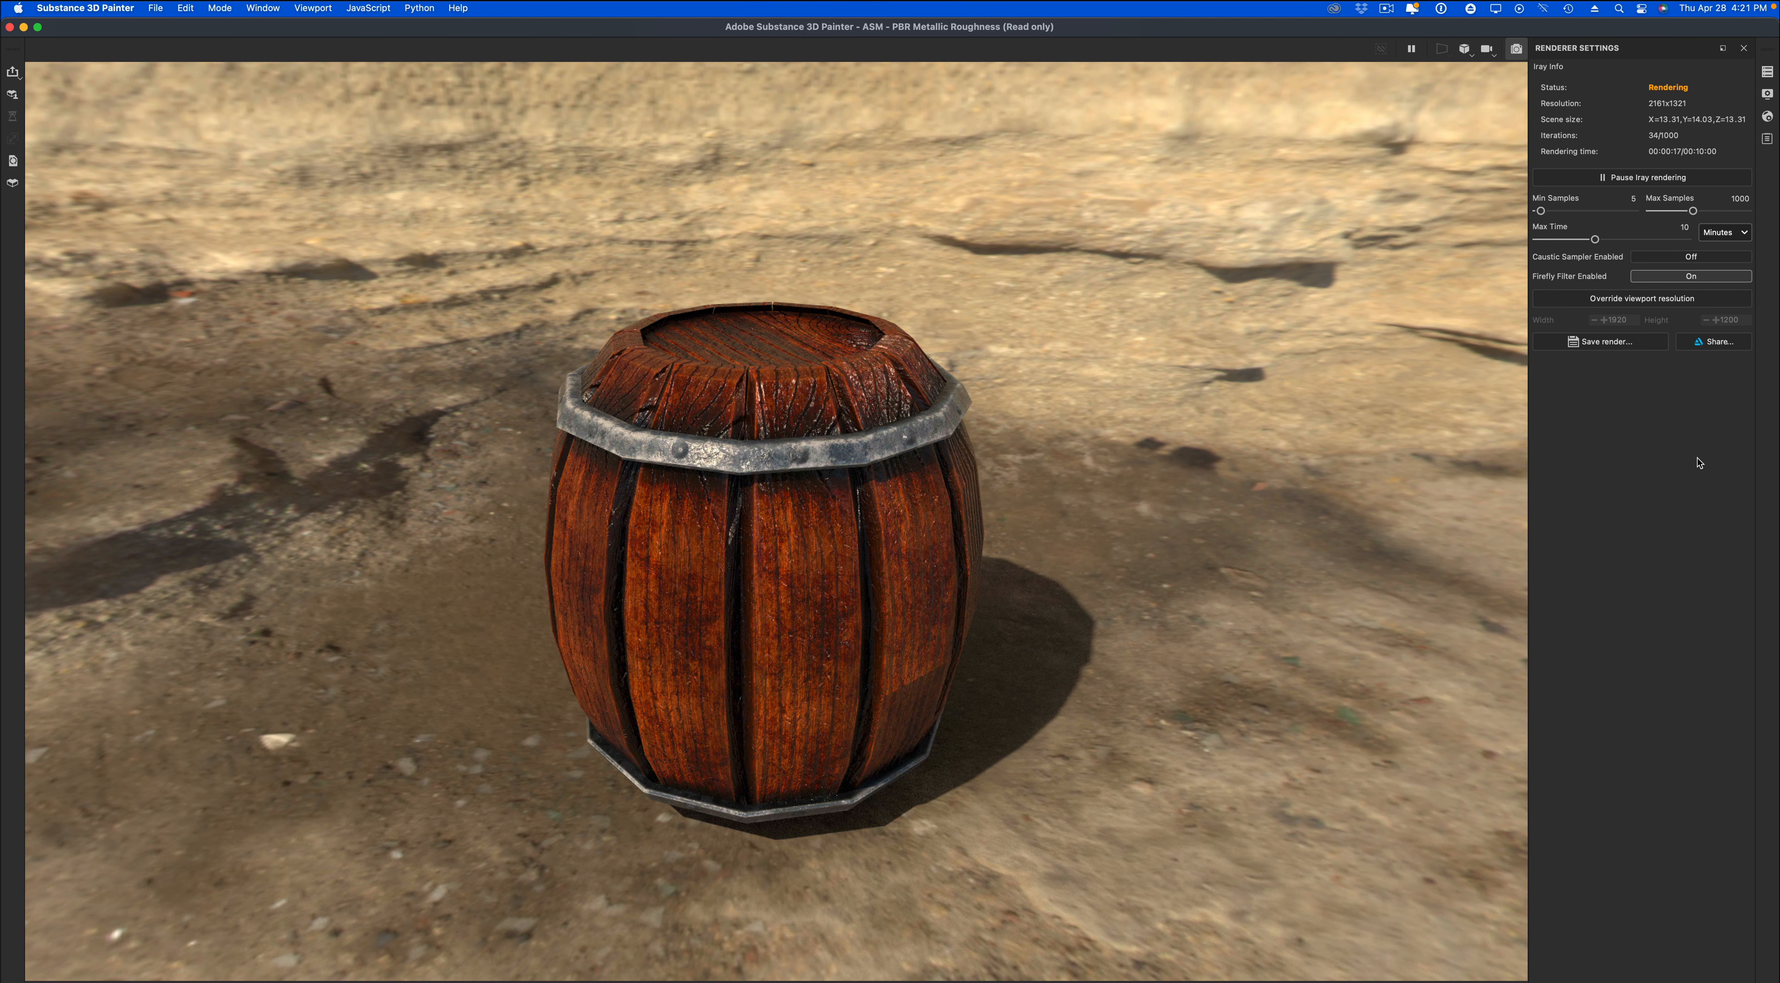
{"action": "left_click_drag", "start_coordinate": [1280, 720], "coordinate": [1226, 698], "text": "alt"}
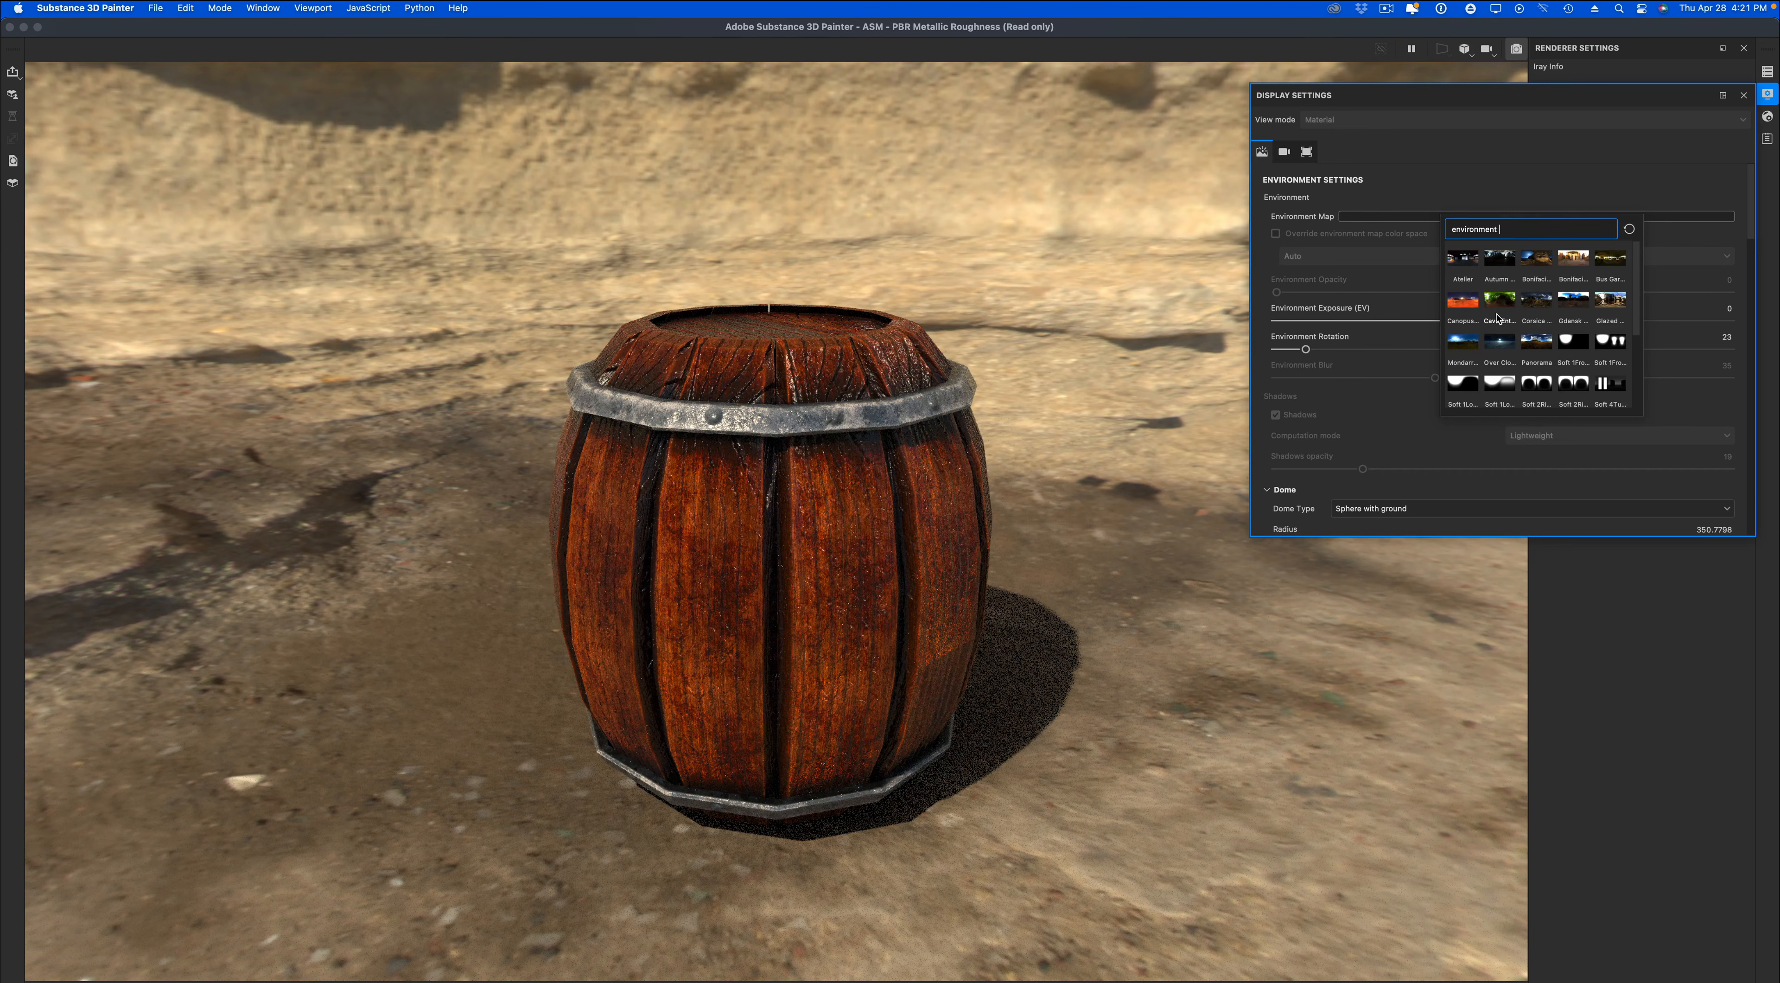
{"action": "left_click", "coordinate": [1612, 304]}
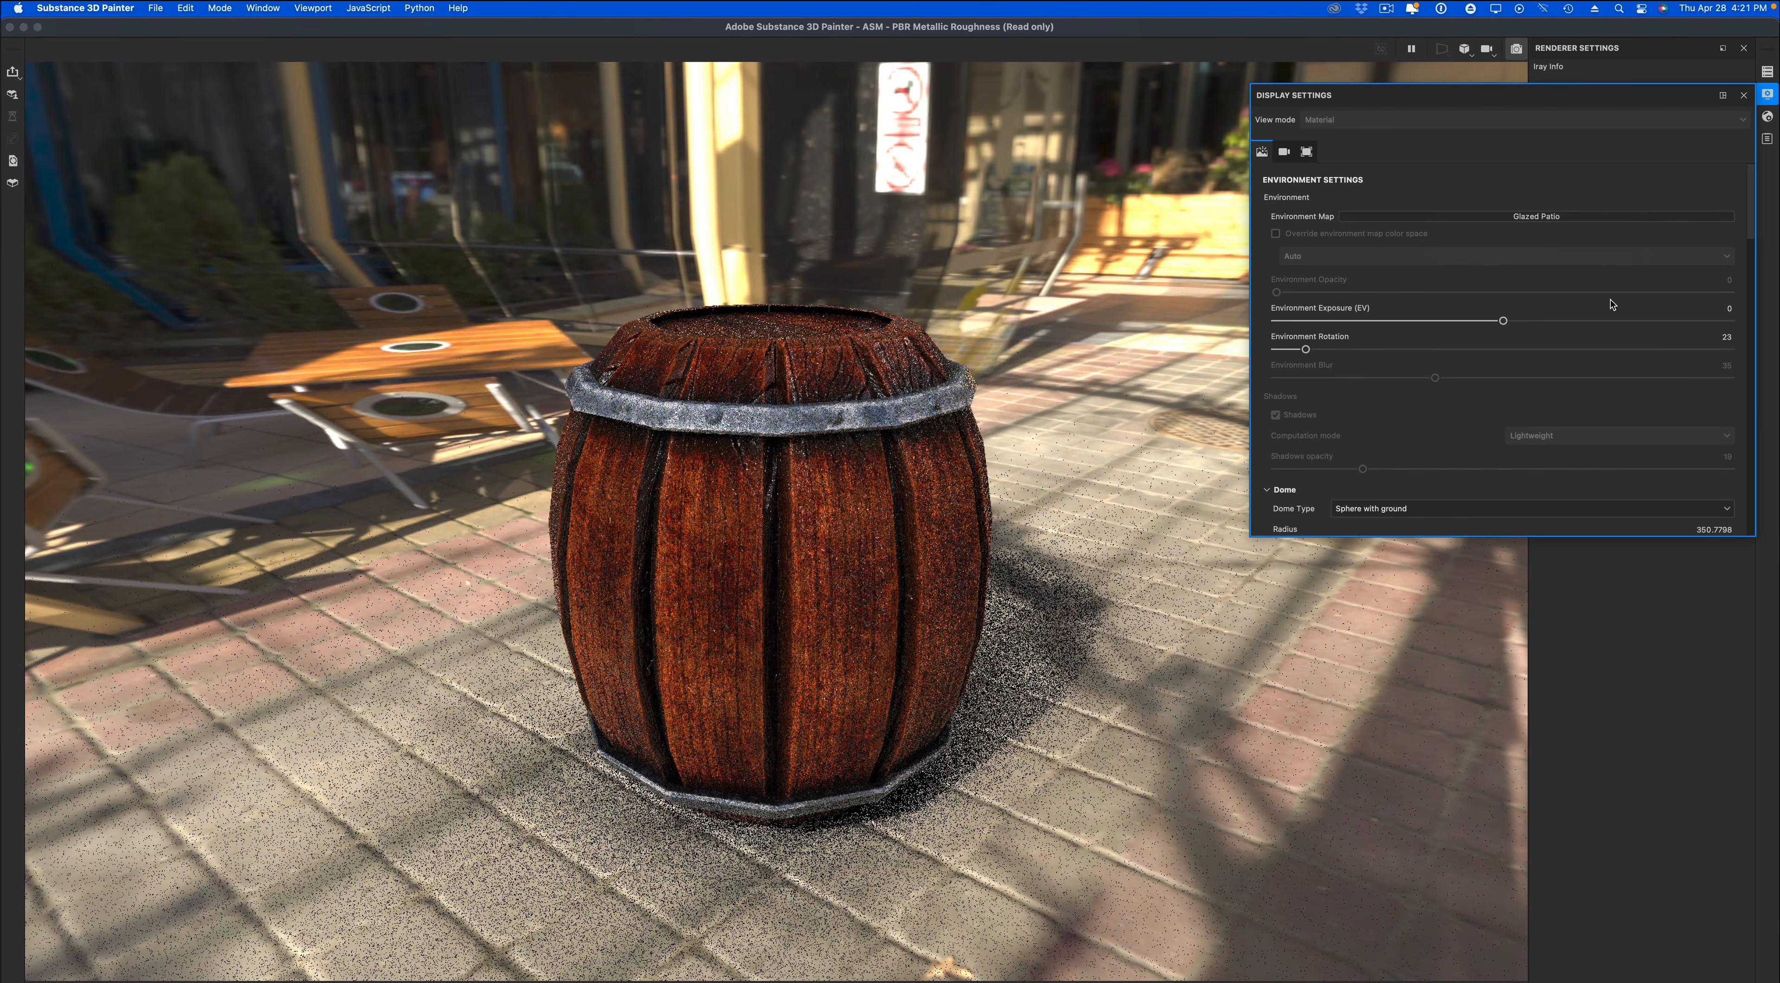
{"action": "left_click", "coordinate": [1562, 215]}
{"action": "left_click", "coordinate": [1585, 258]}
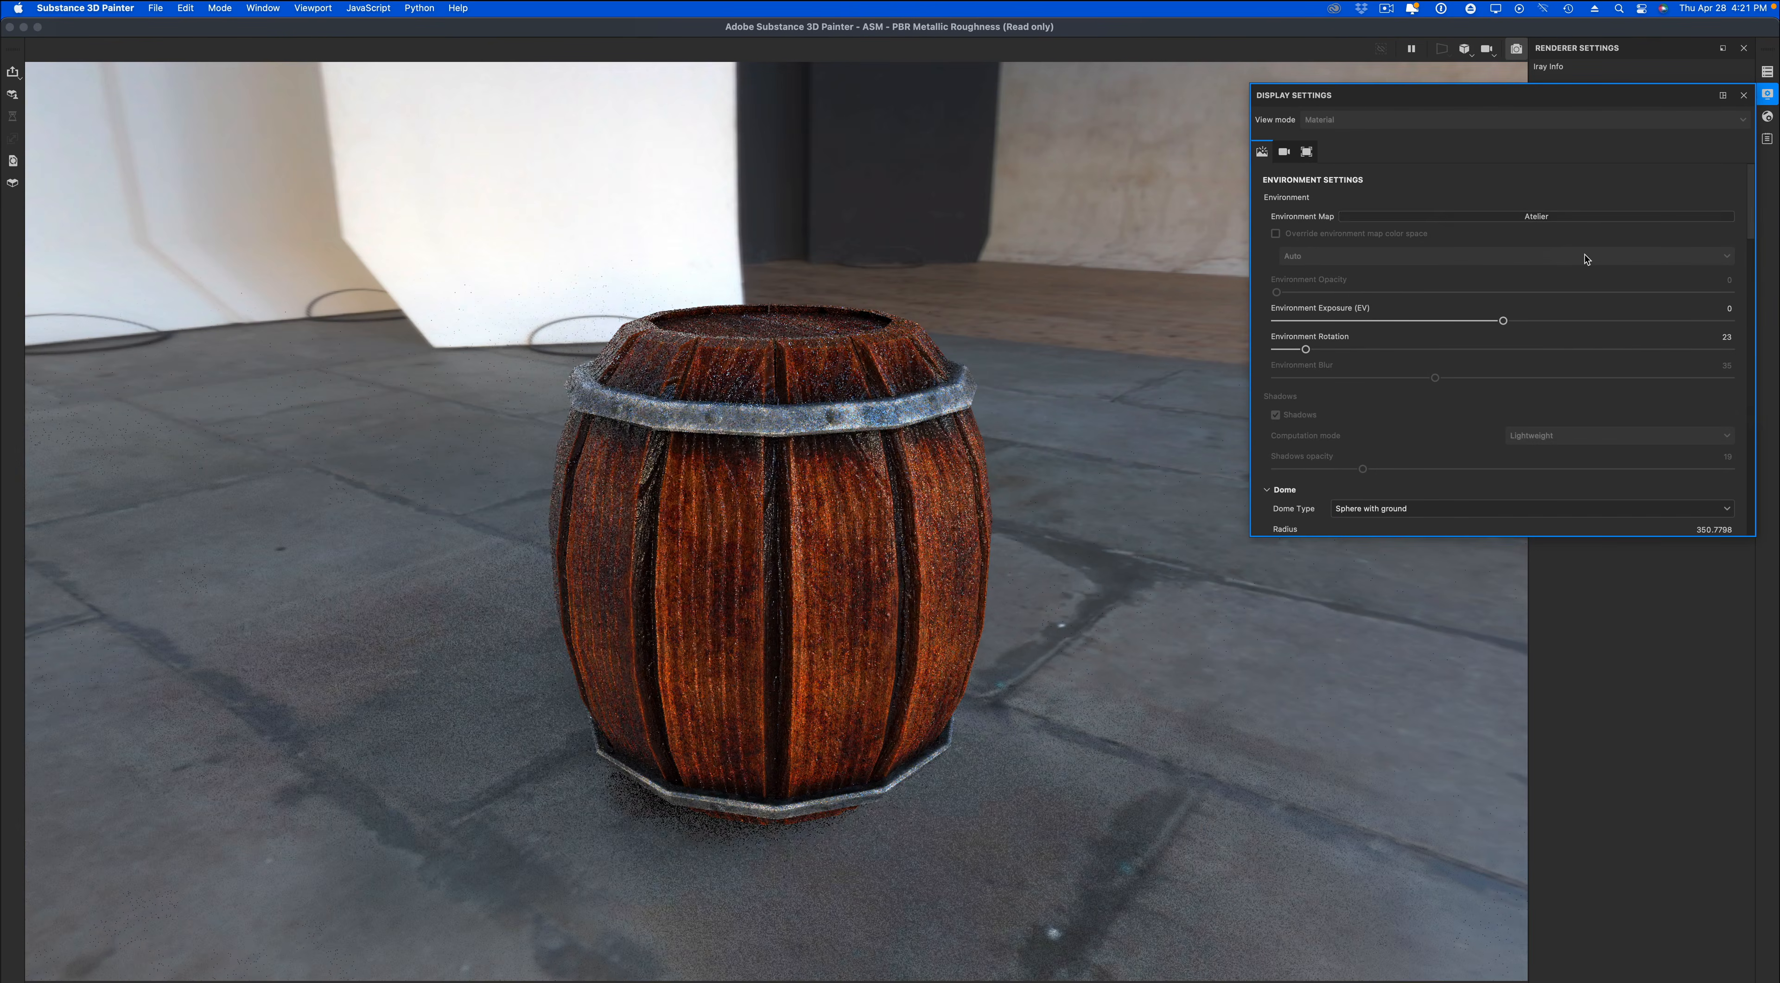
Set the environment map to Mondarrain and rotate the environment until the distant mountains are behind the barrel.
{"action": "left_click", "coordinate": [1576, 217]}
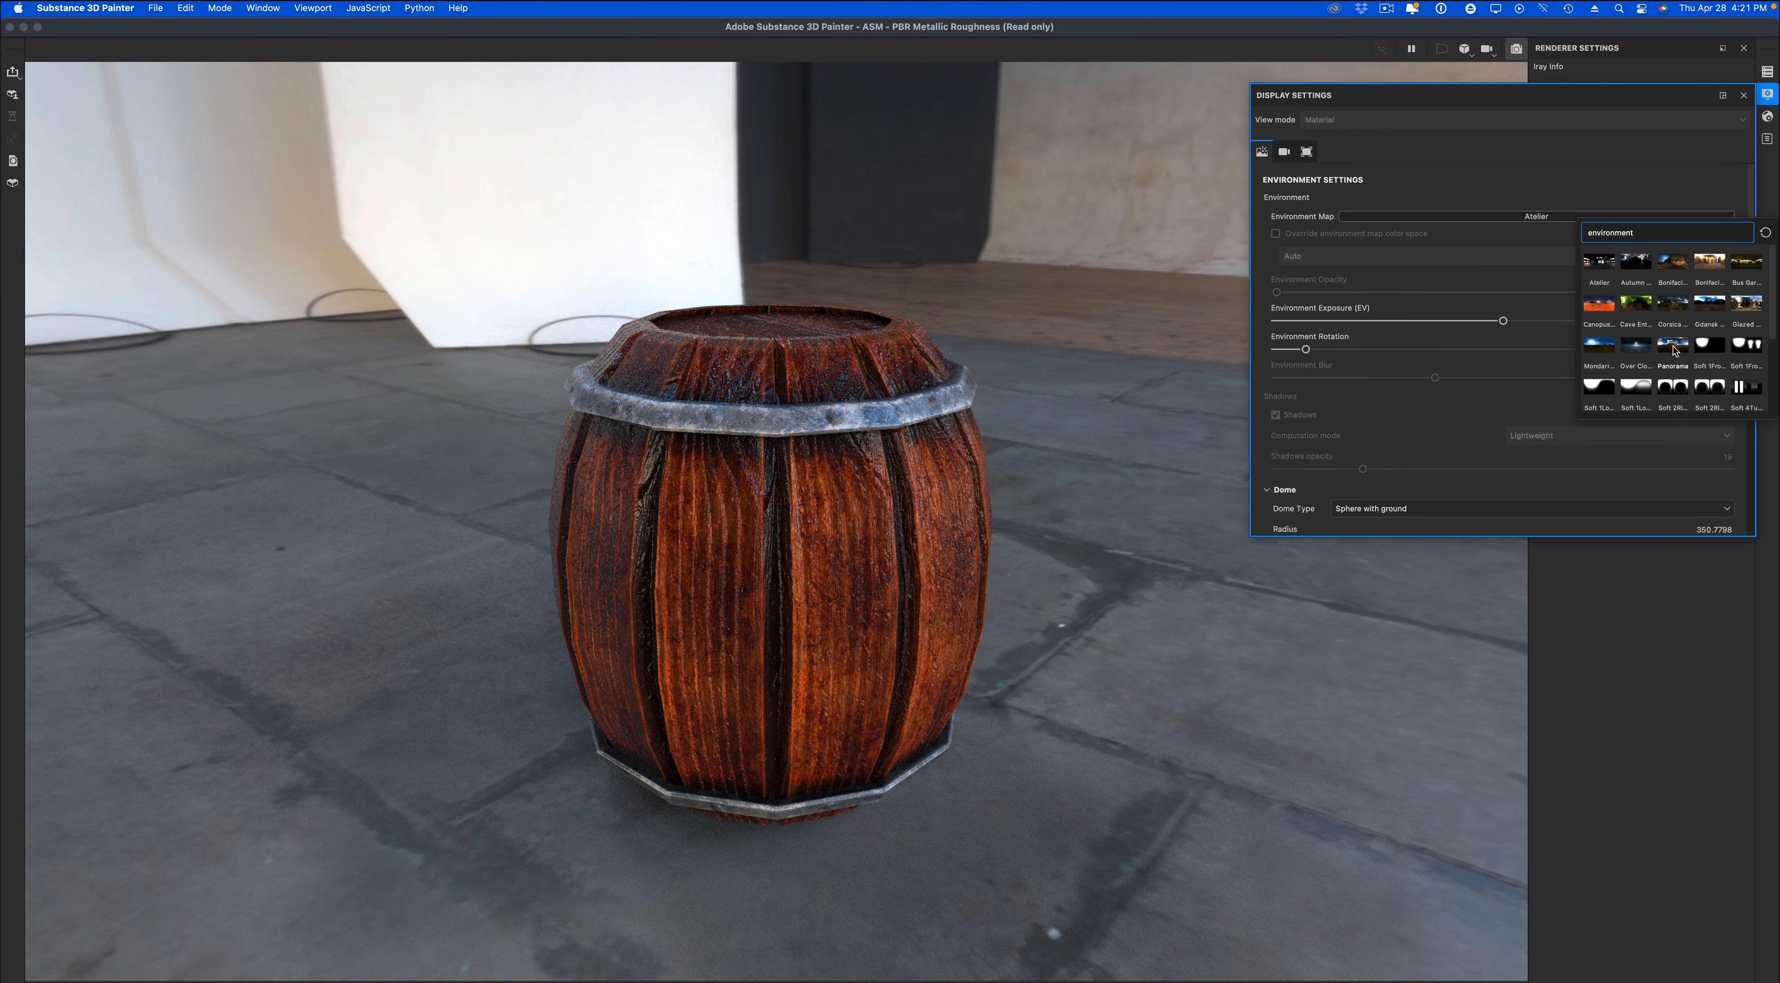
{"action": "left_click", "coordinate": [1598, 344]}
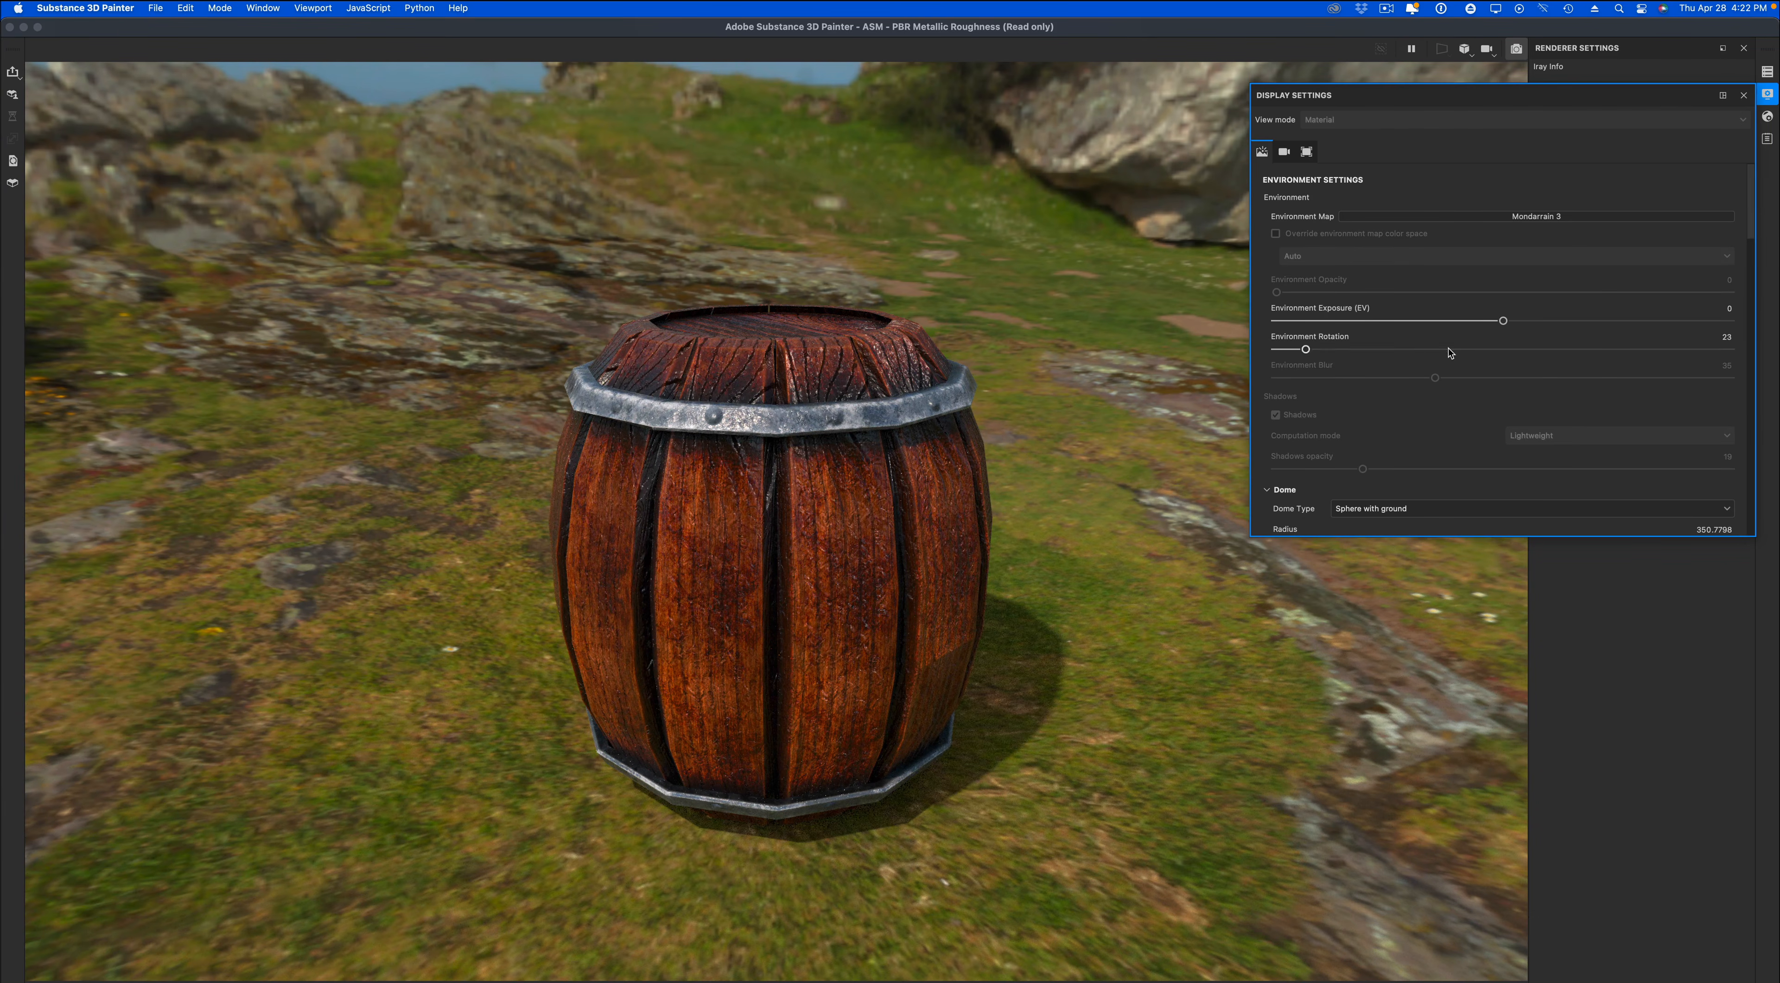
{"action": "left_click_drag", "start_coordinate": [1449, 352], "coordinate": [1645, 351]}
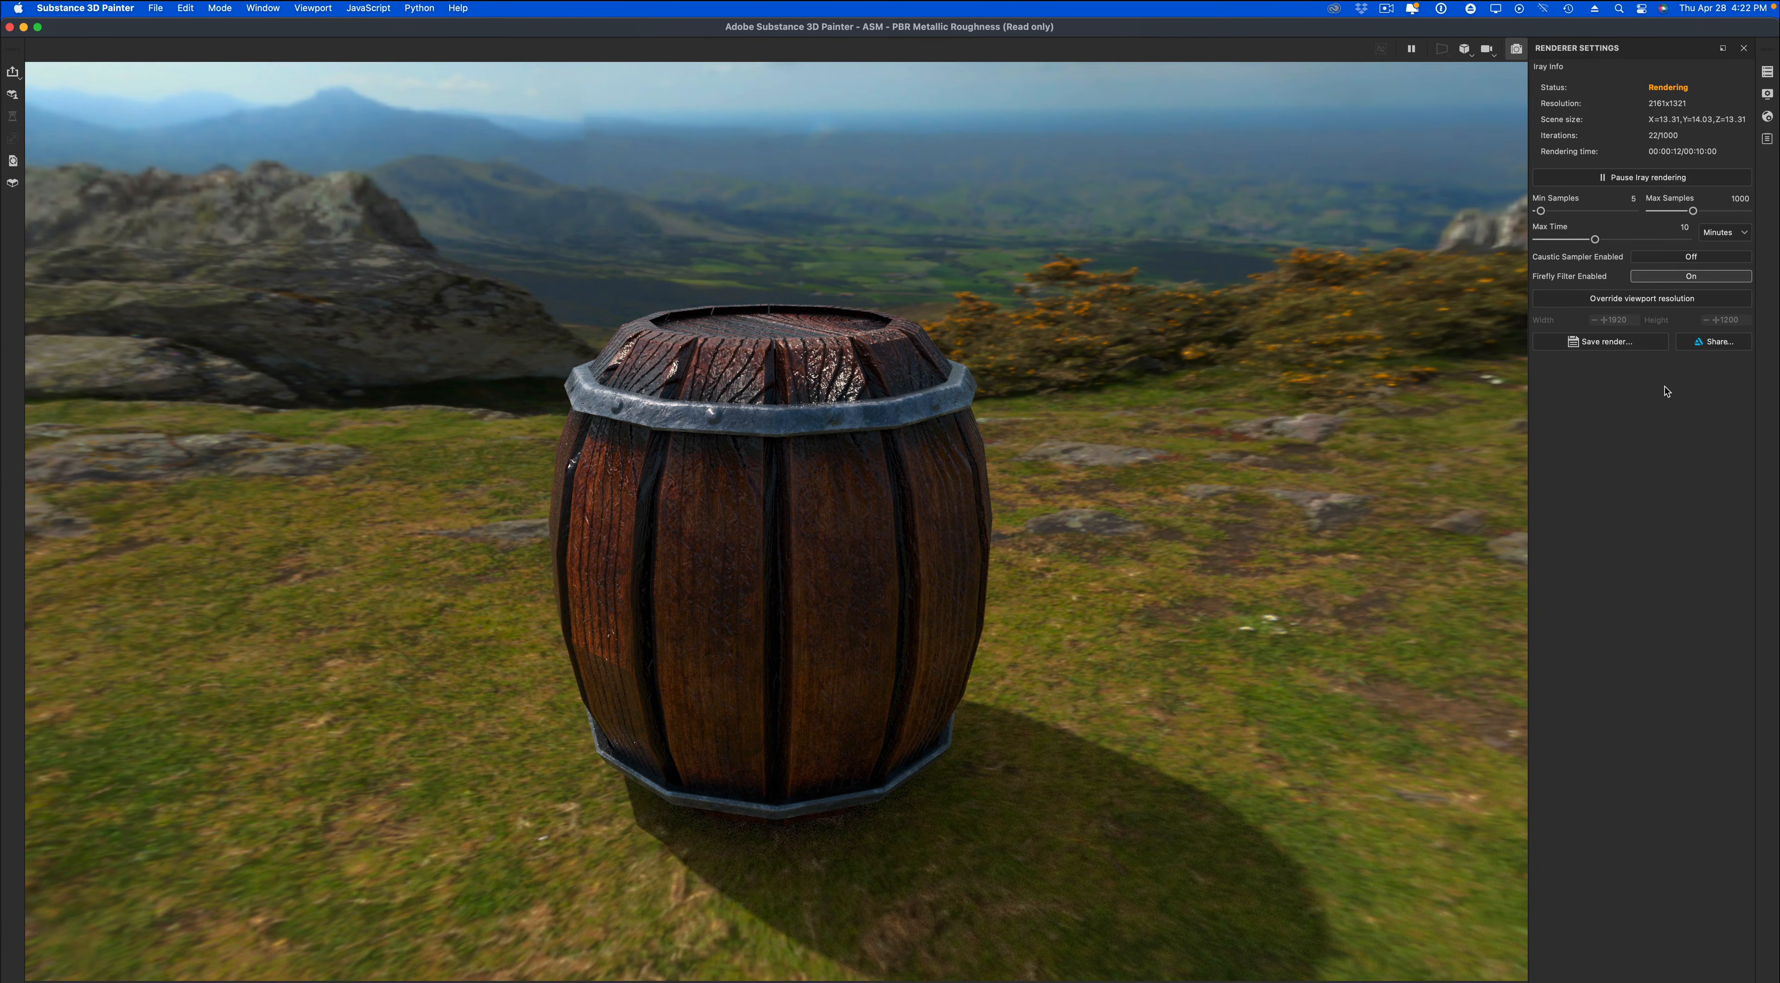